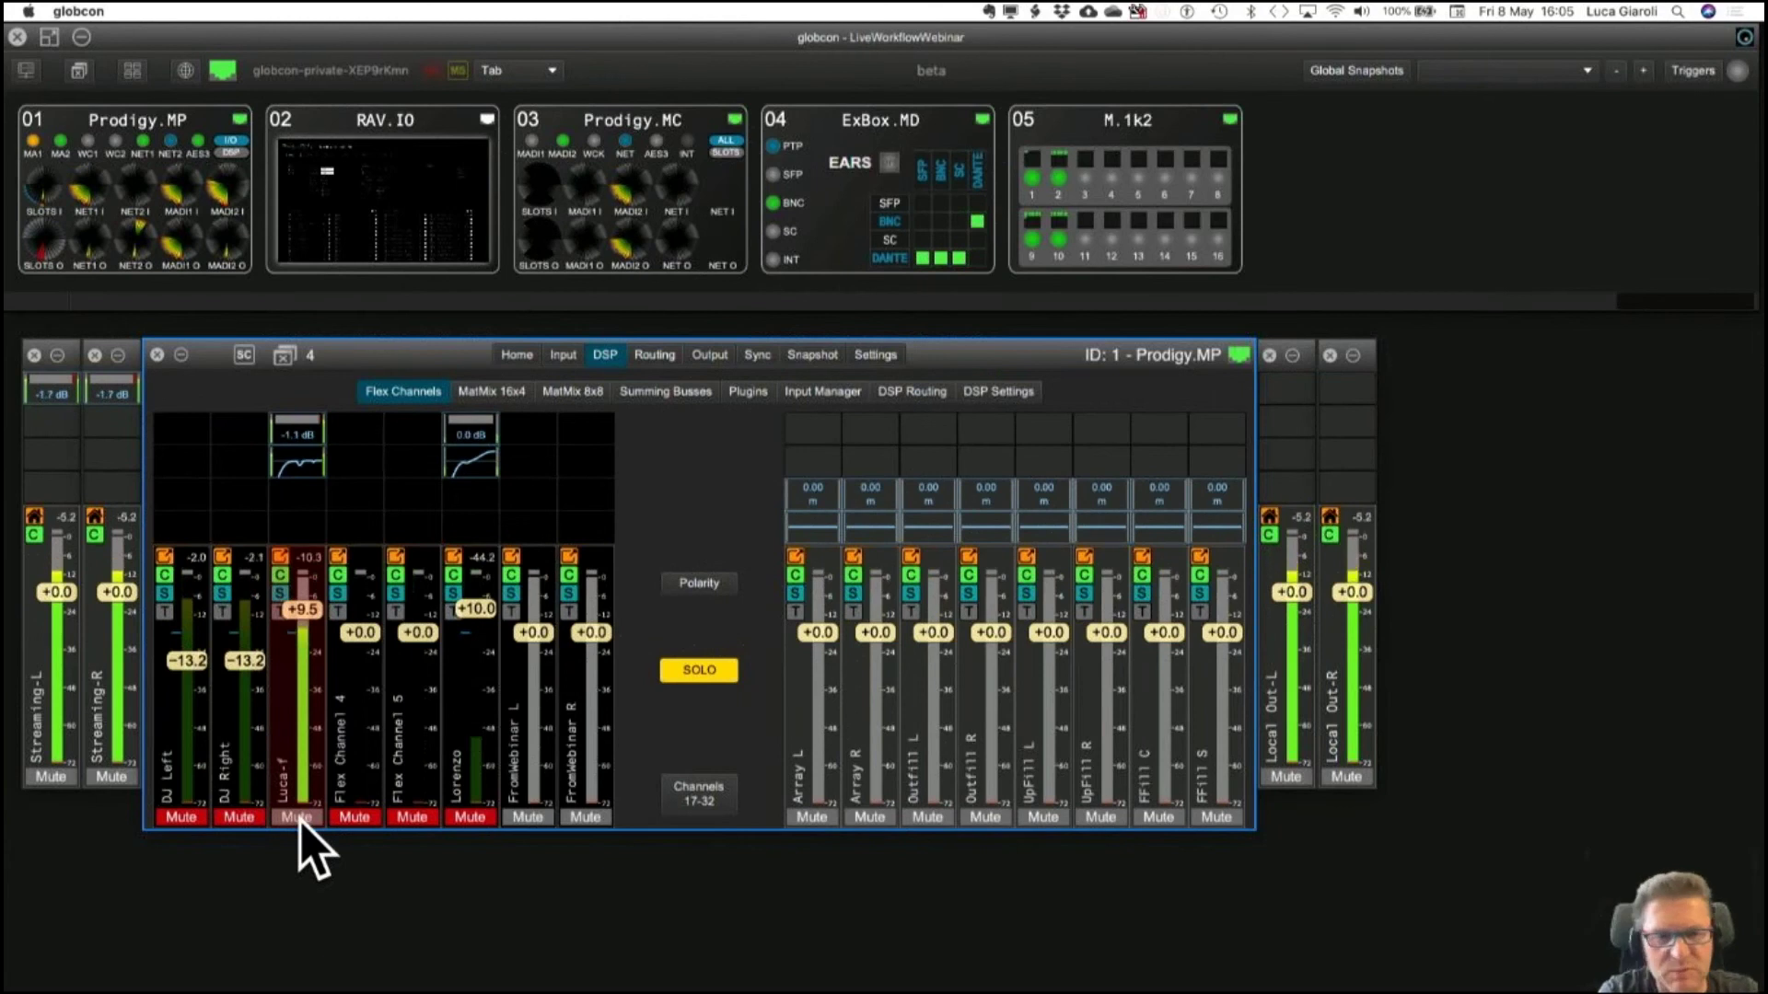
# Switch to Preview and examine the LiveWorkflow_rev3.pdf signal flow diagram, from the whole page to the input channels 1–16.
pyautogui.hotkey('ctrl', 'Right')
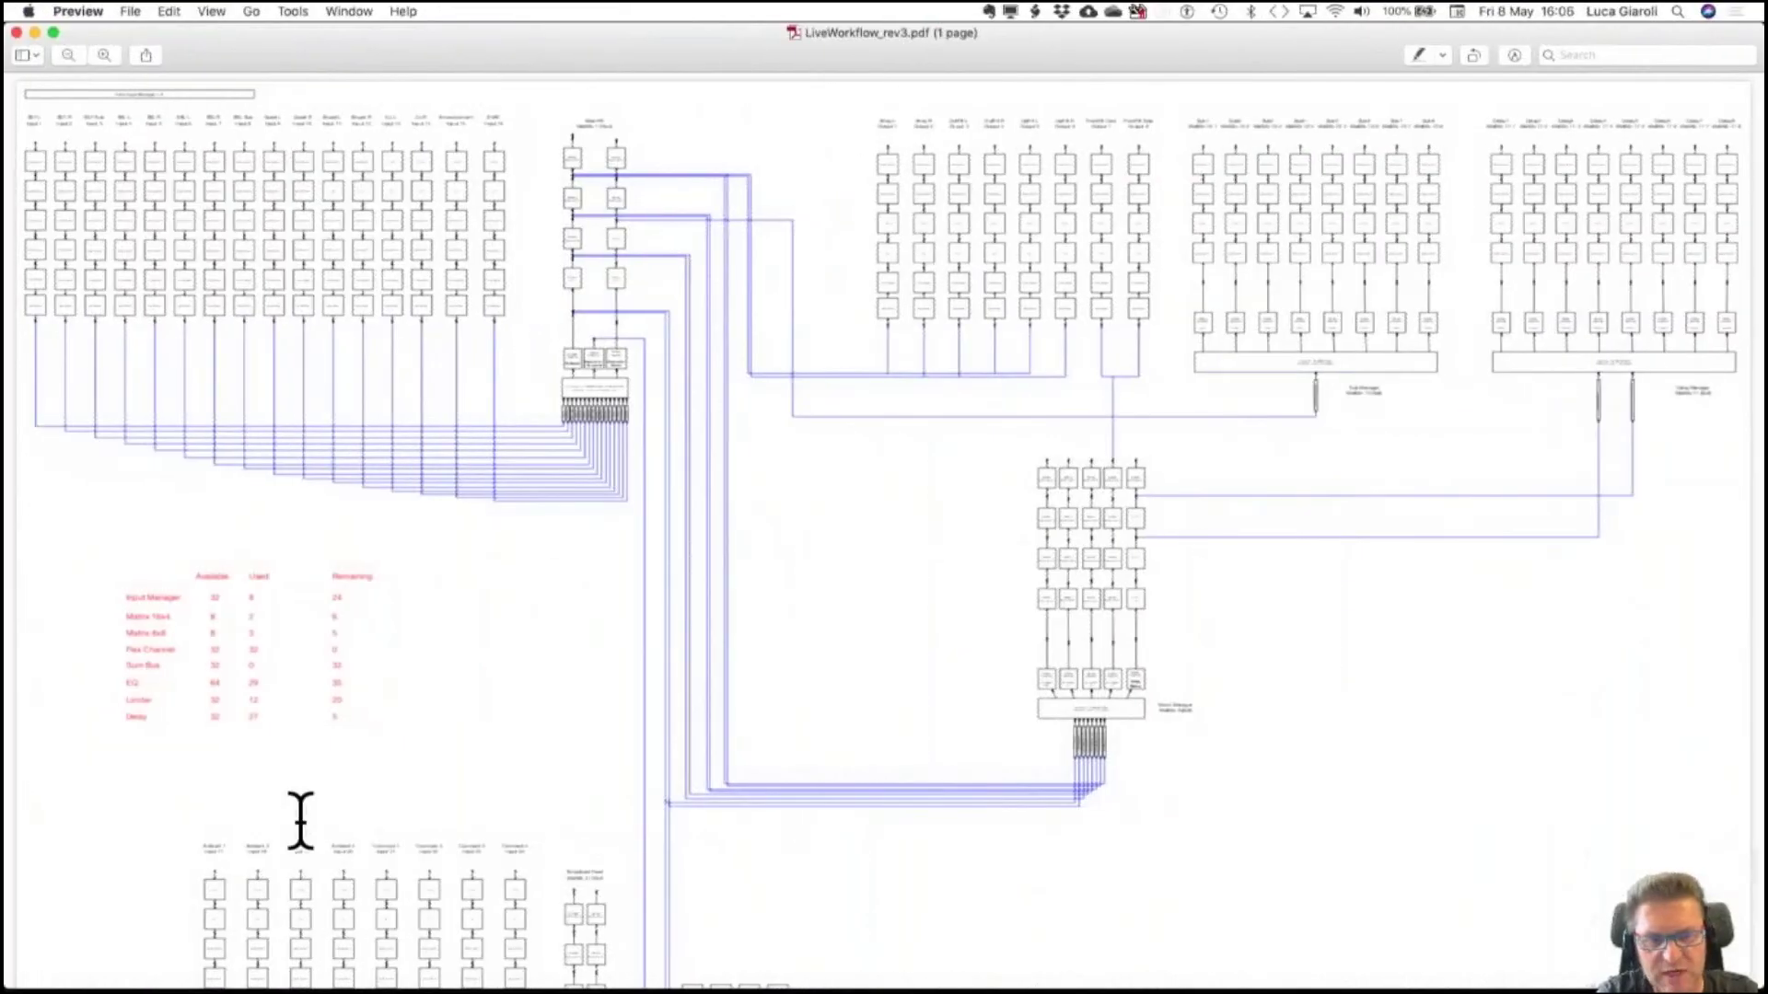
pyautogui.scroll(-5, 300, 820)
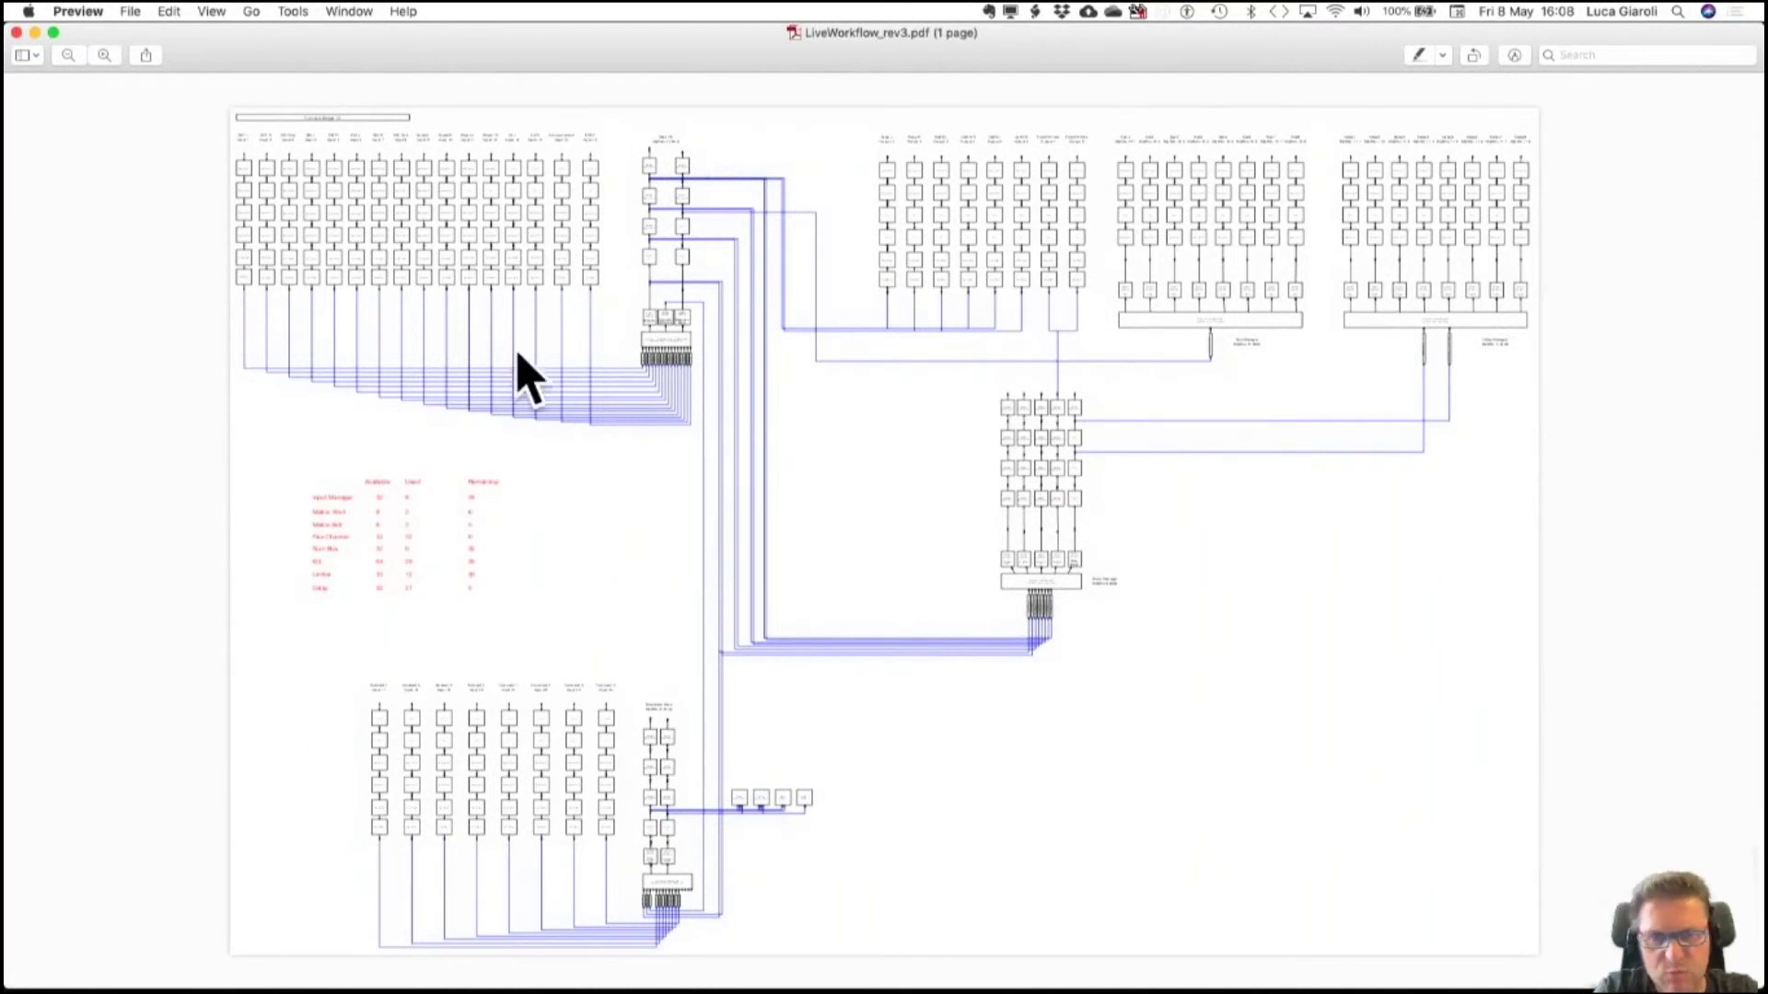
pyautogui.scroll(5, 519, 355)
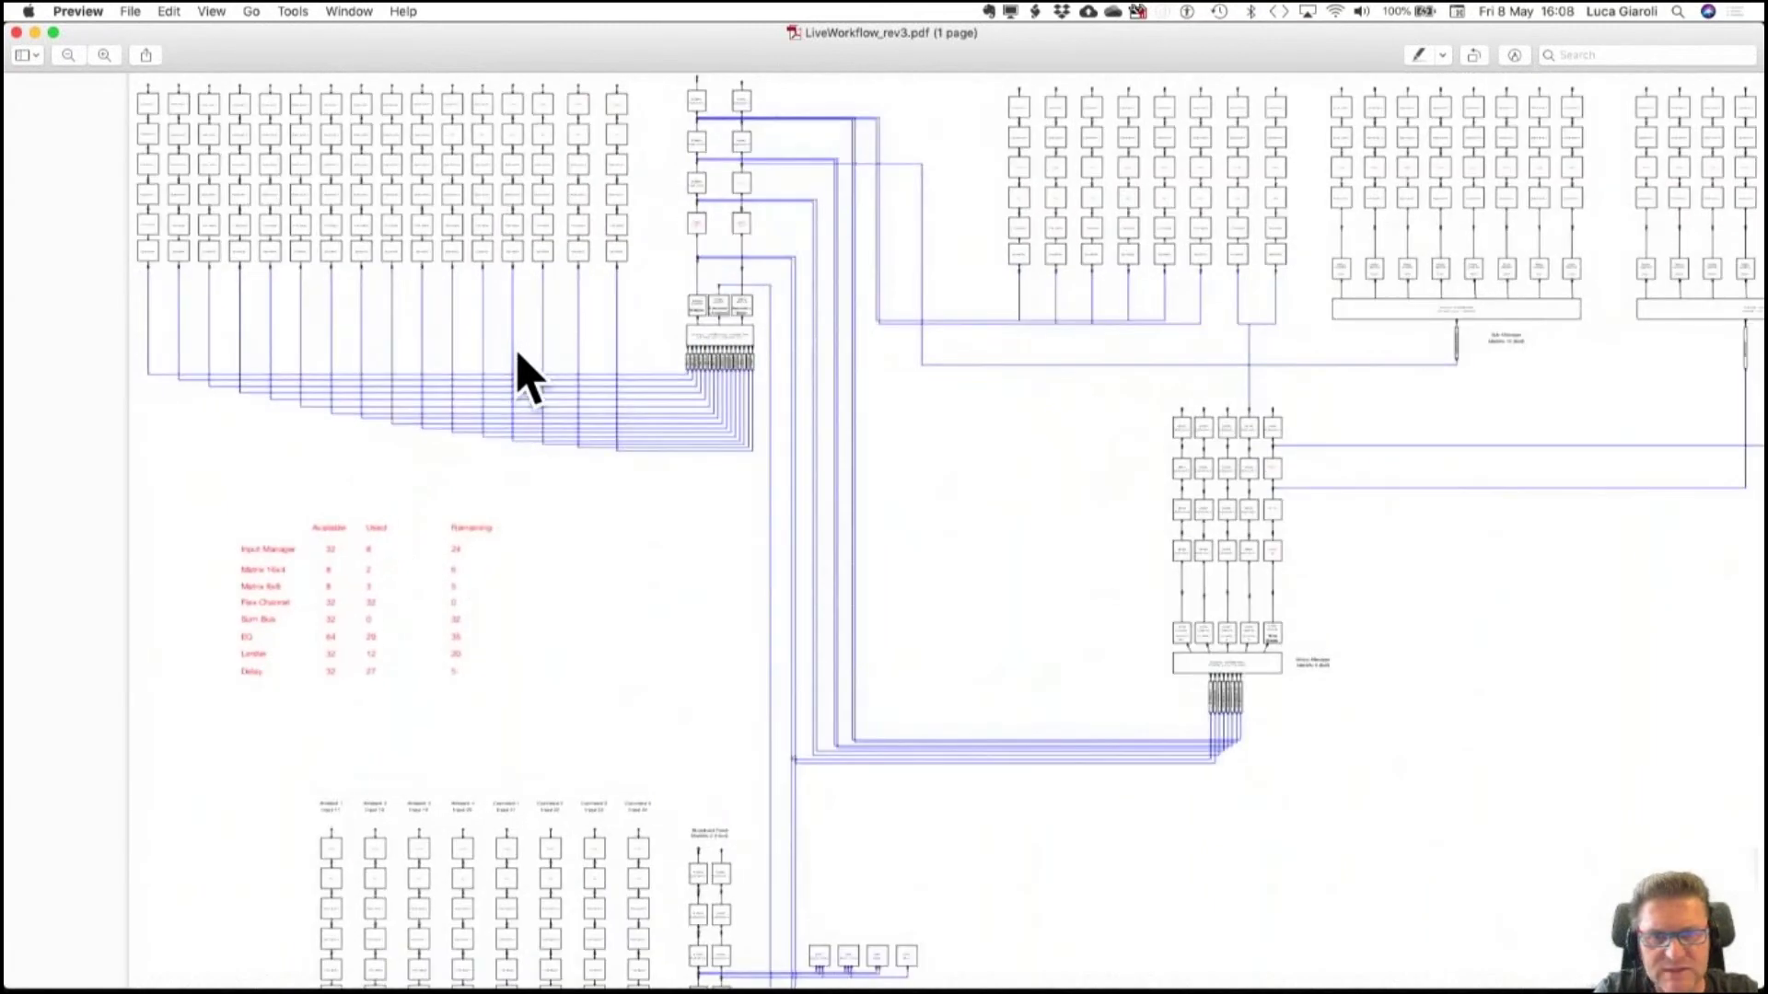
pyautogui.scroll(5, 518, 355)
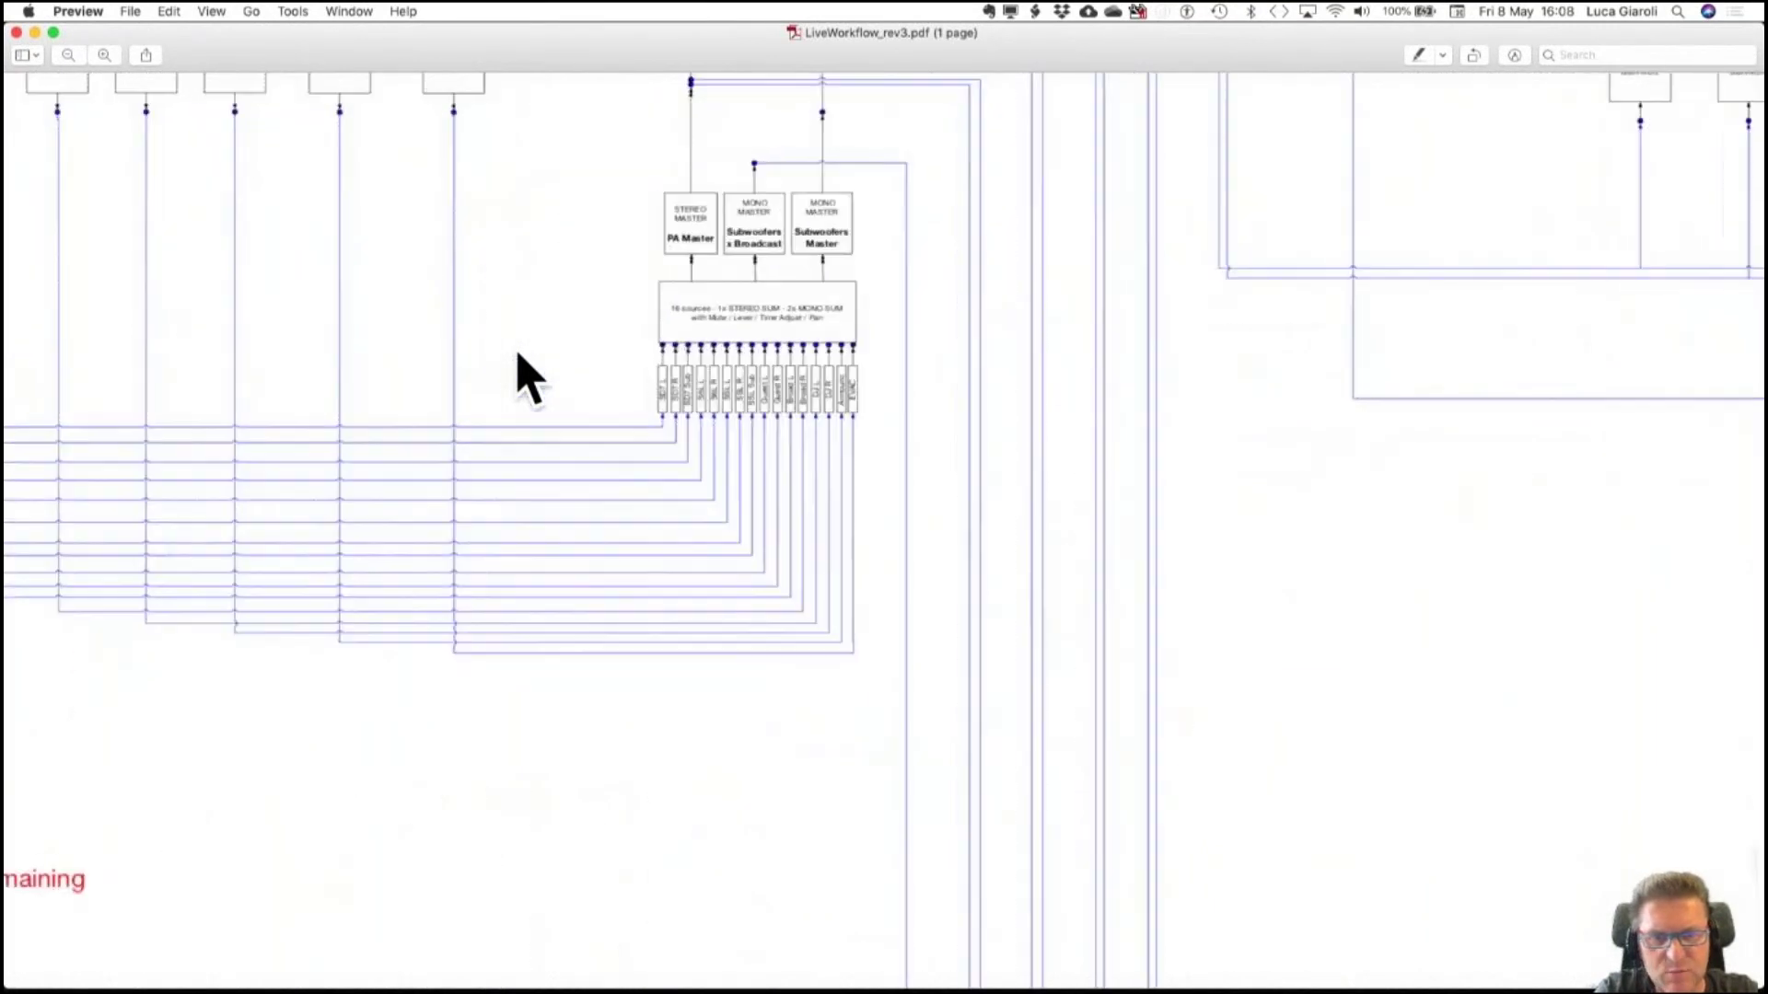
pyautogui.scroll(10, 518, 357)
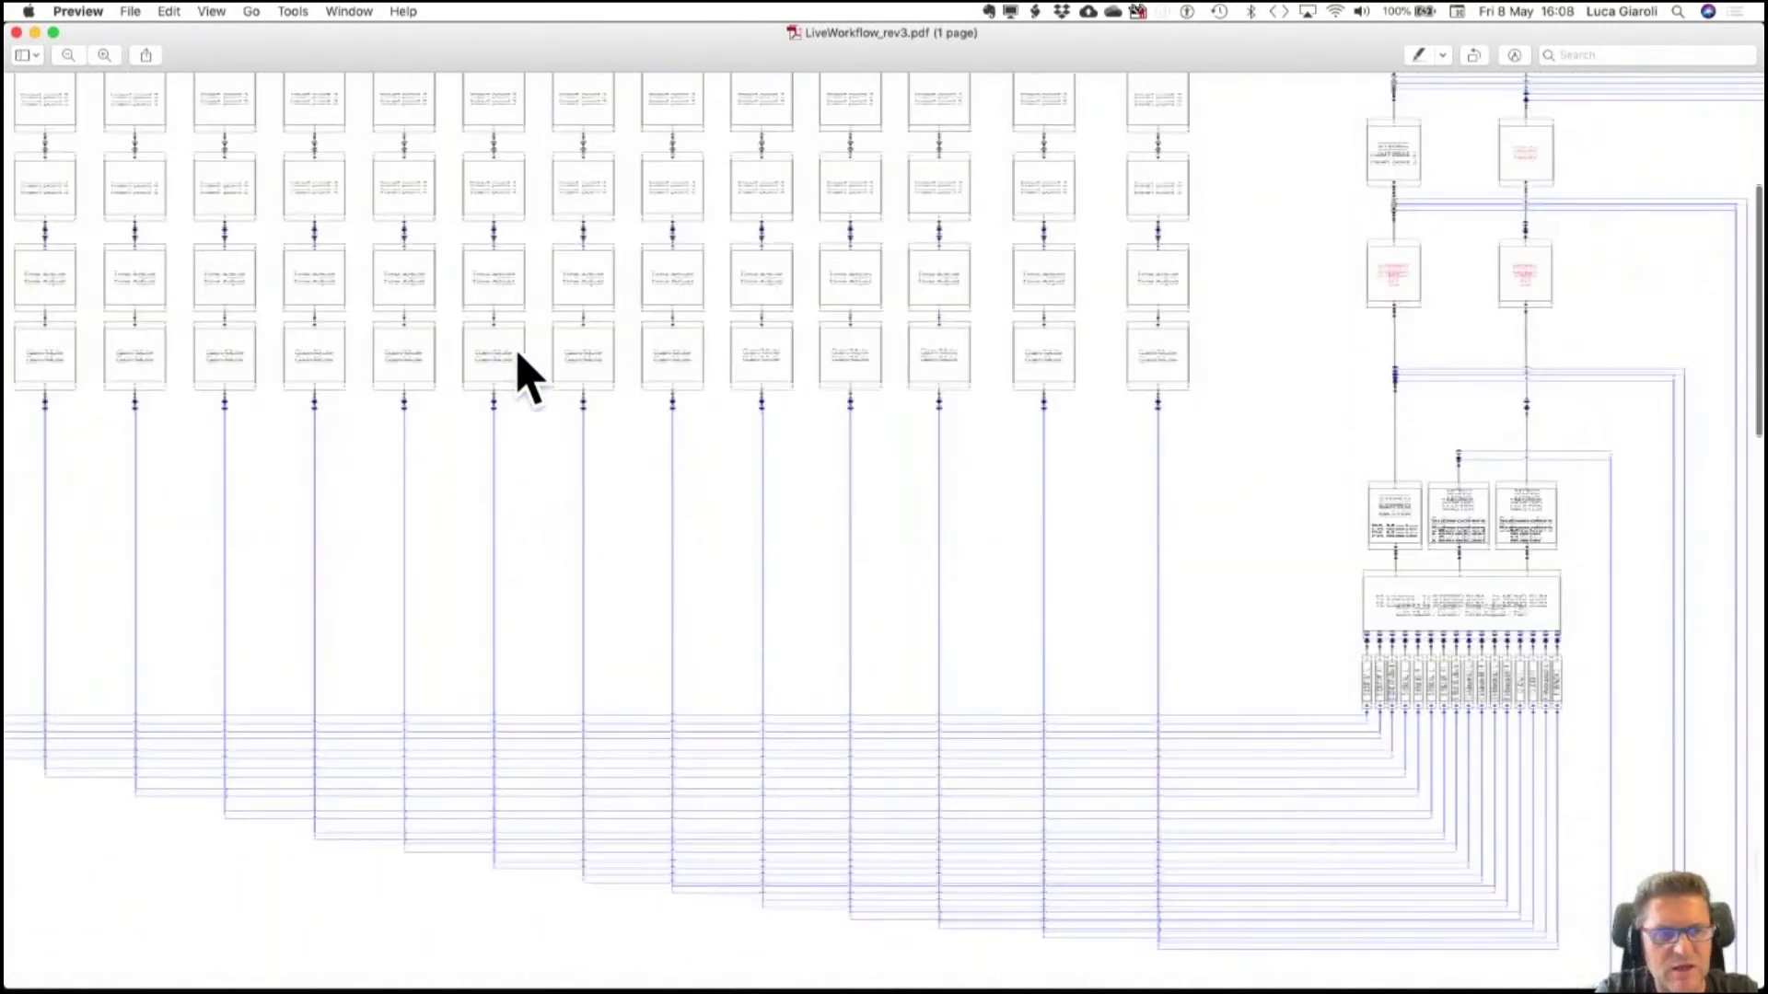
pyautogui.scroll(5, 518, 358)
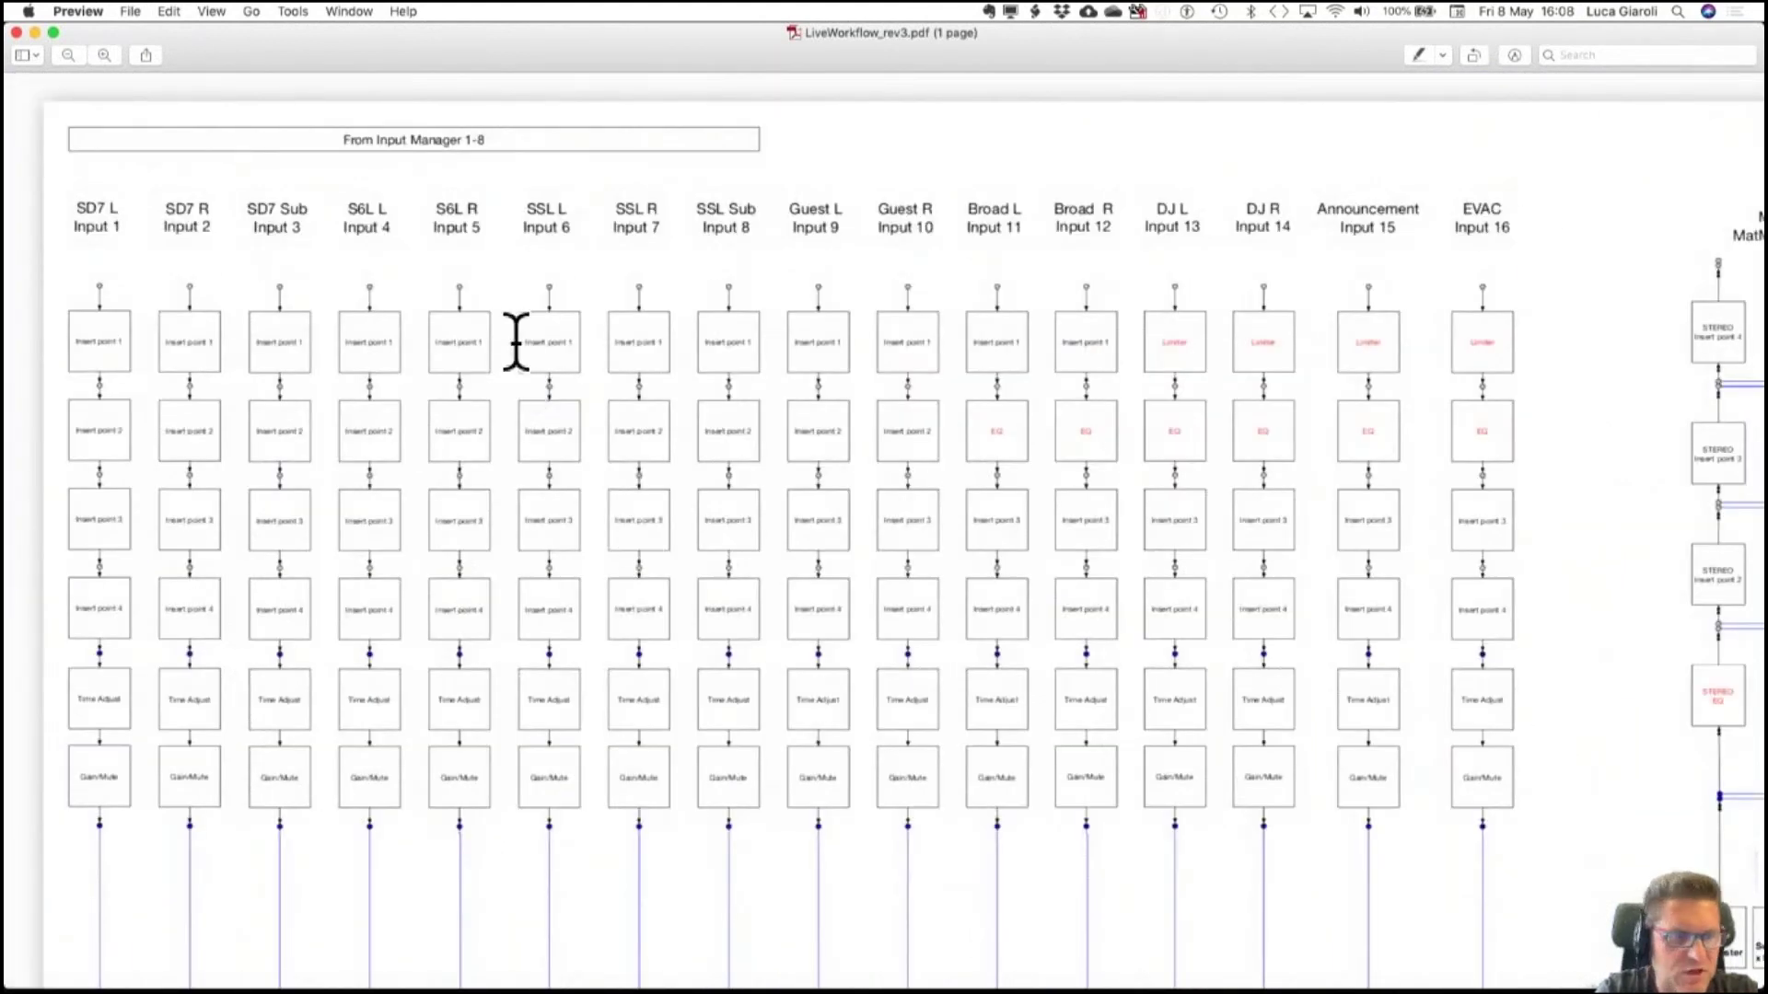
pyautogui.scroll(1, 513, 336)
pyautogui.hscroll(-1, 516, 341)
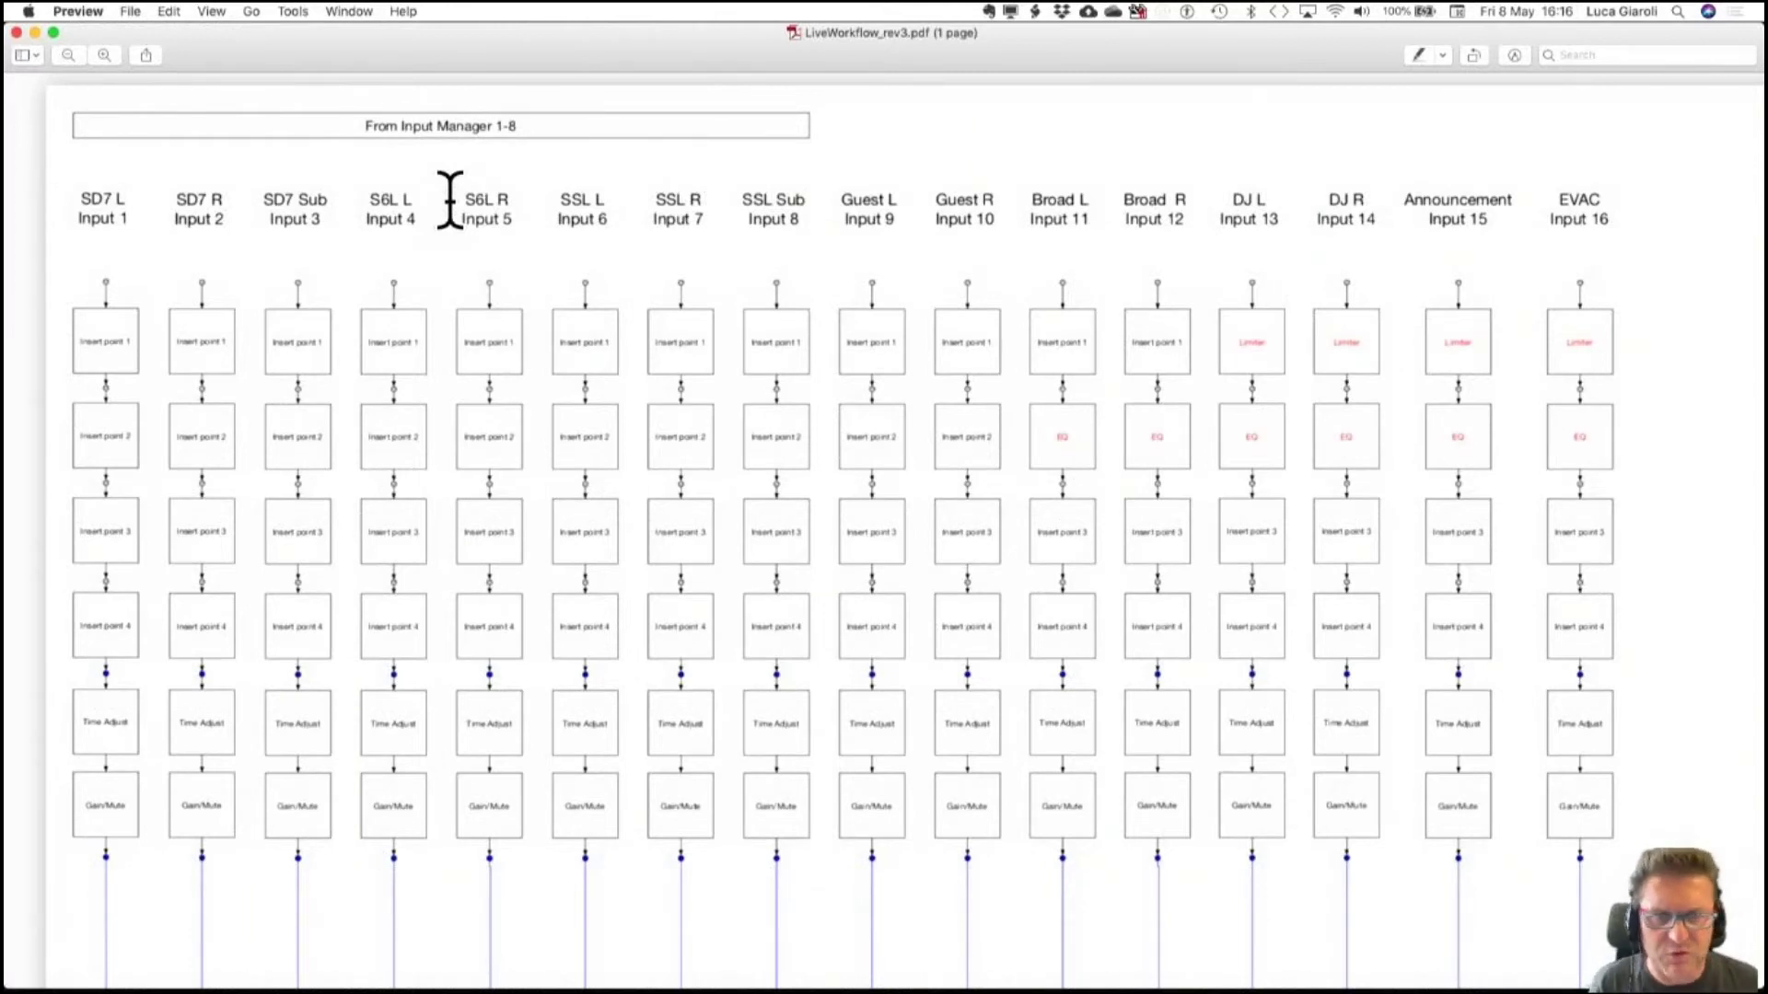
# Examine the processing chains of inputs 1–16, from the Input Manager through the insert points, Time Adjust and Gain/Mute blocks.
pyautogui.scroll(-3, 449, 200)
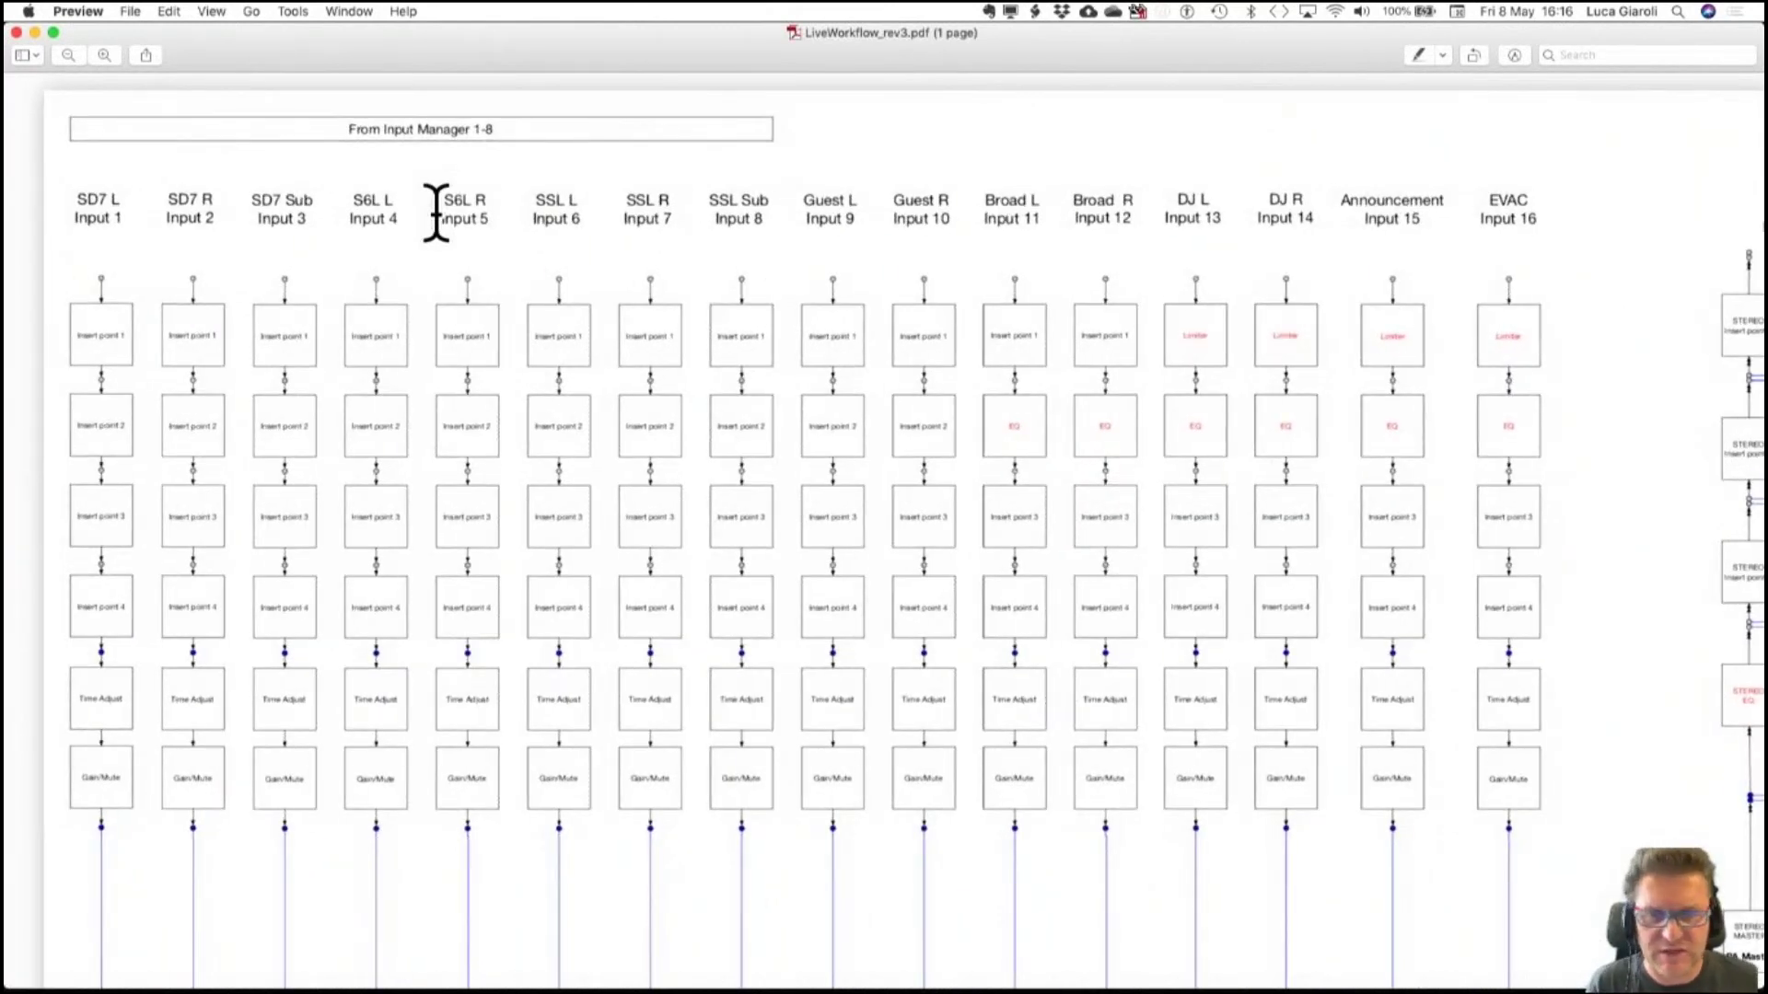
pyautogui.scroll(-1, 436, 212)
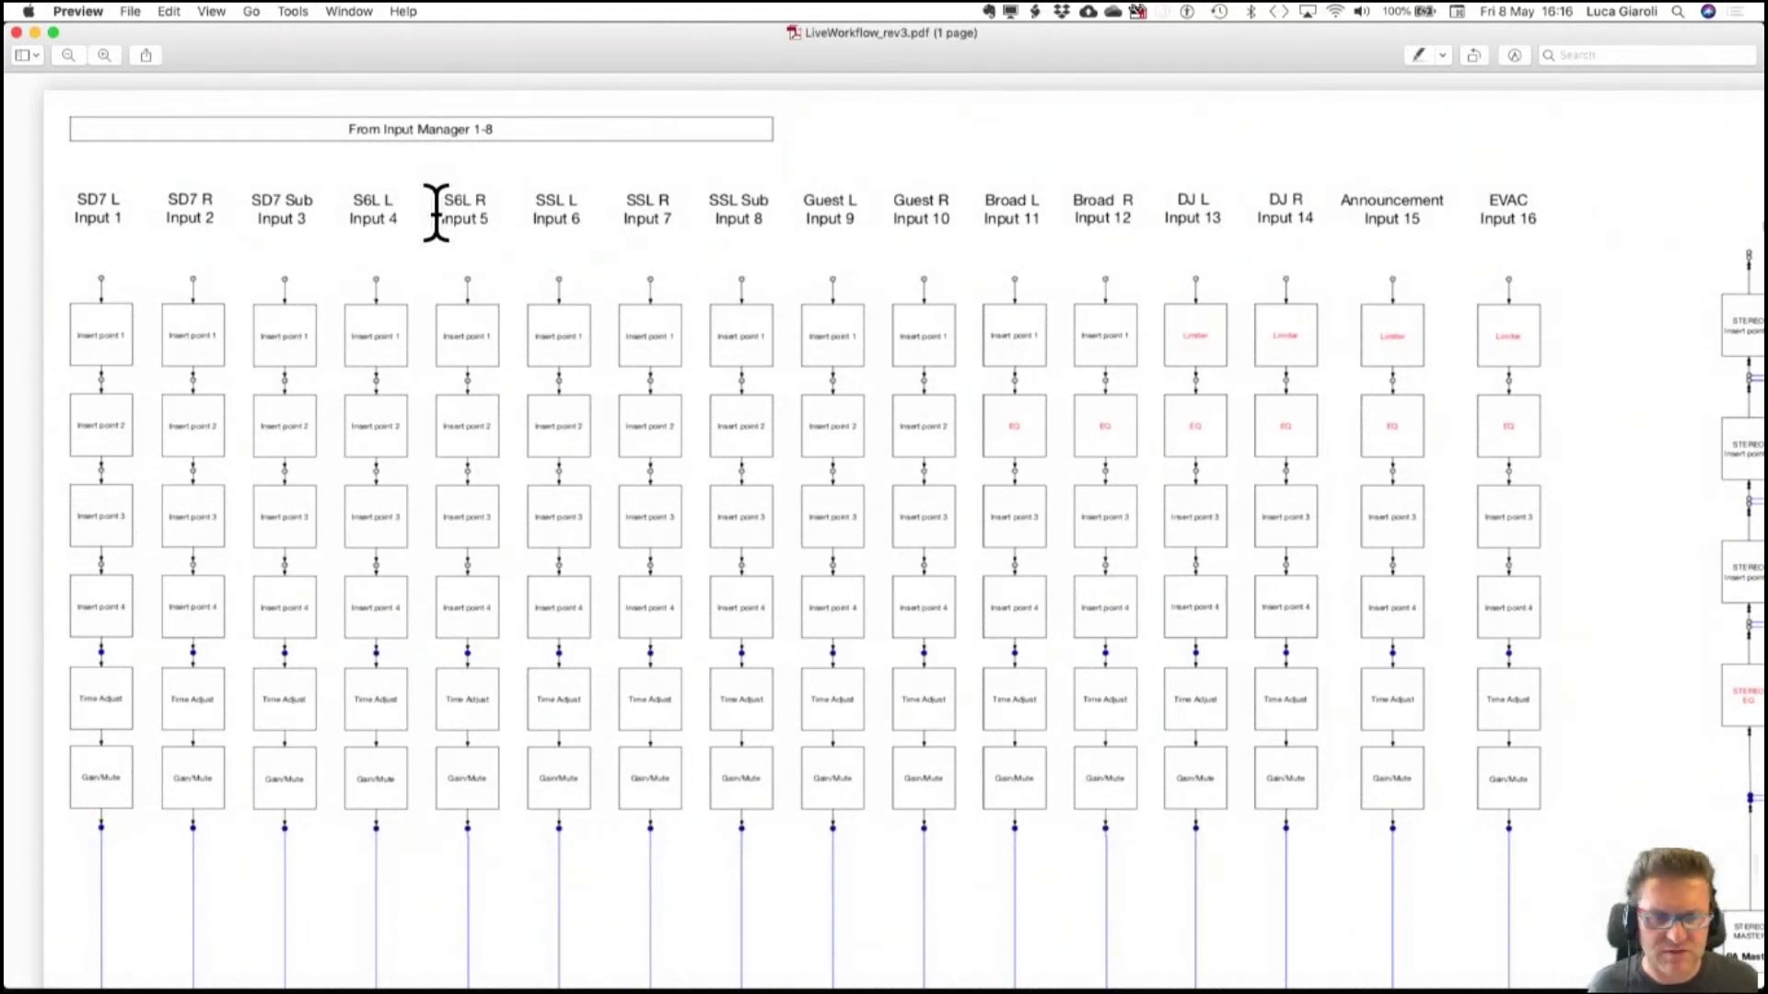
pyautogui.scroll(-3, 437, 212)
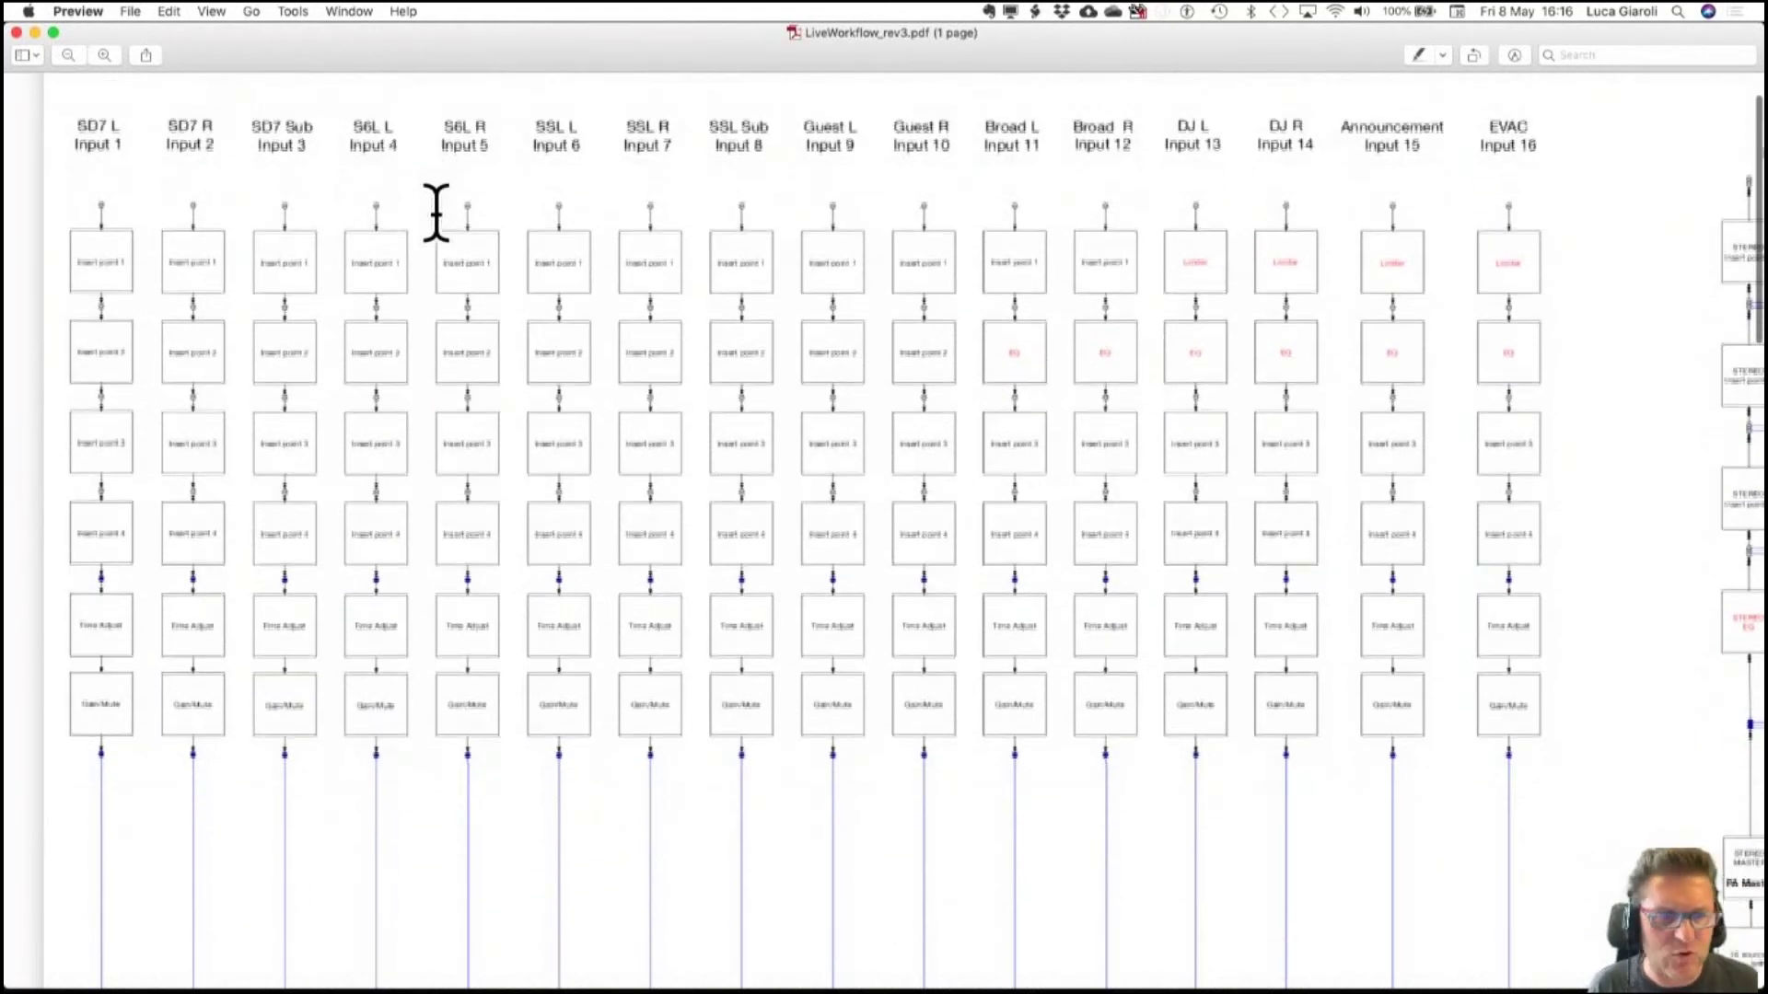
pyautogui.scroll(-3, 436, 211)
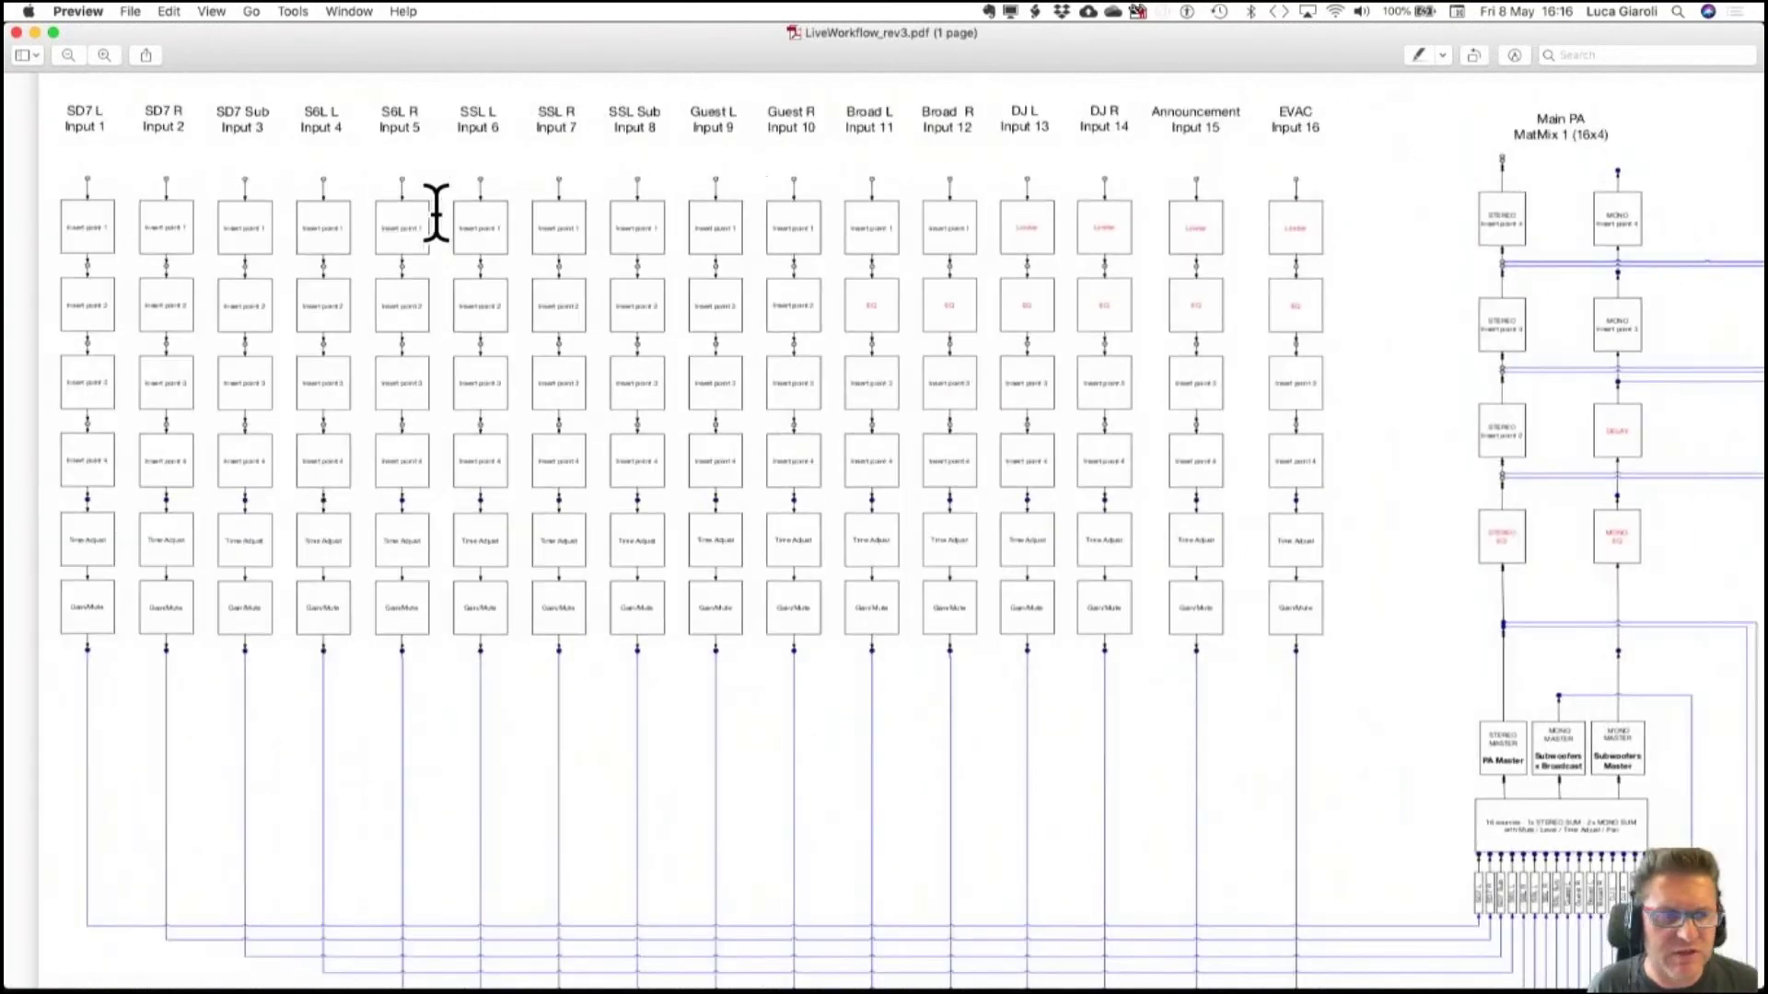
pyautogui.scroll(-3, 437, 211)
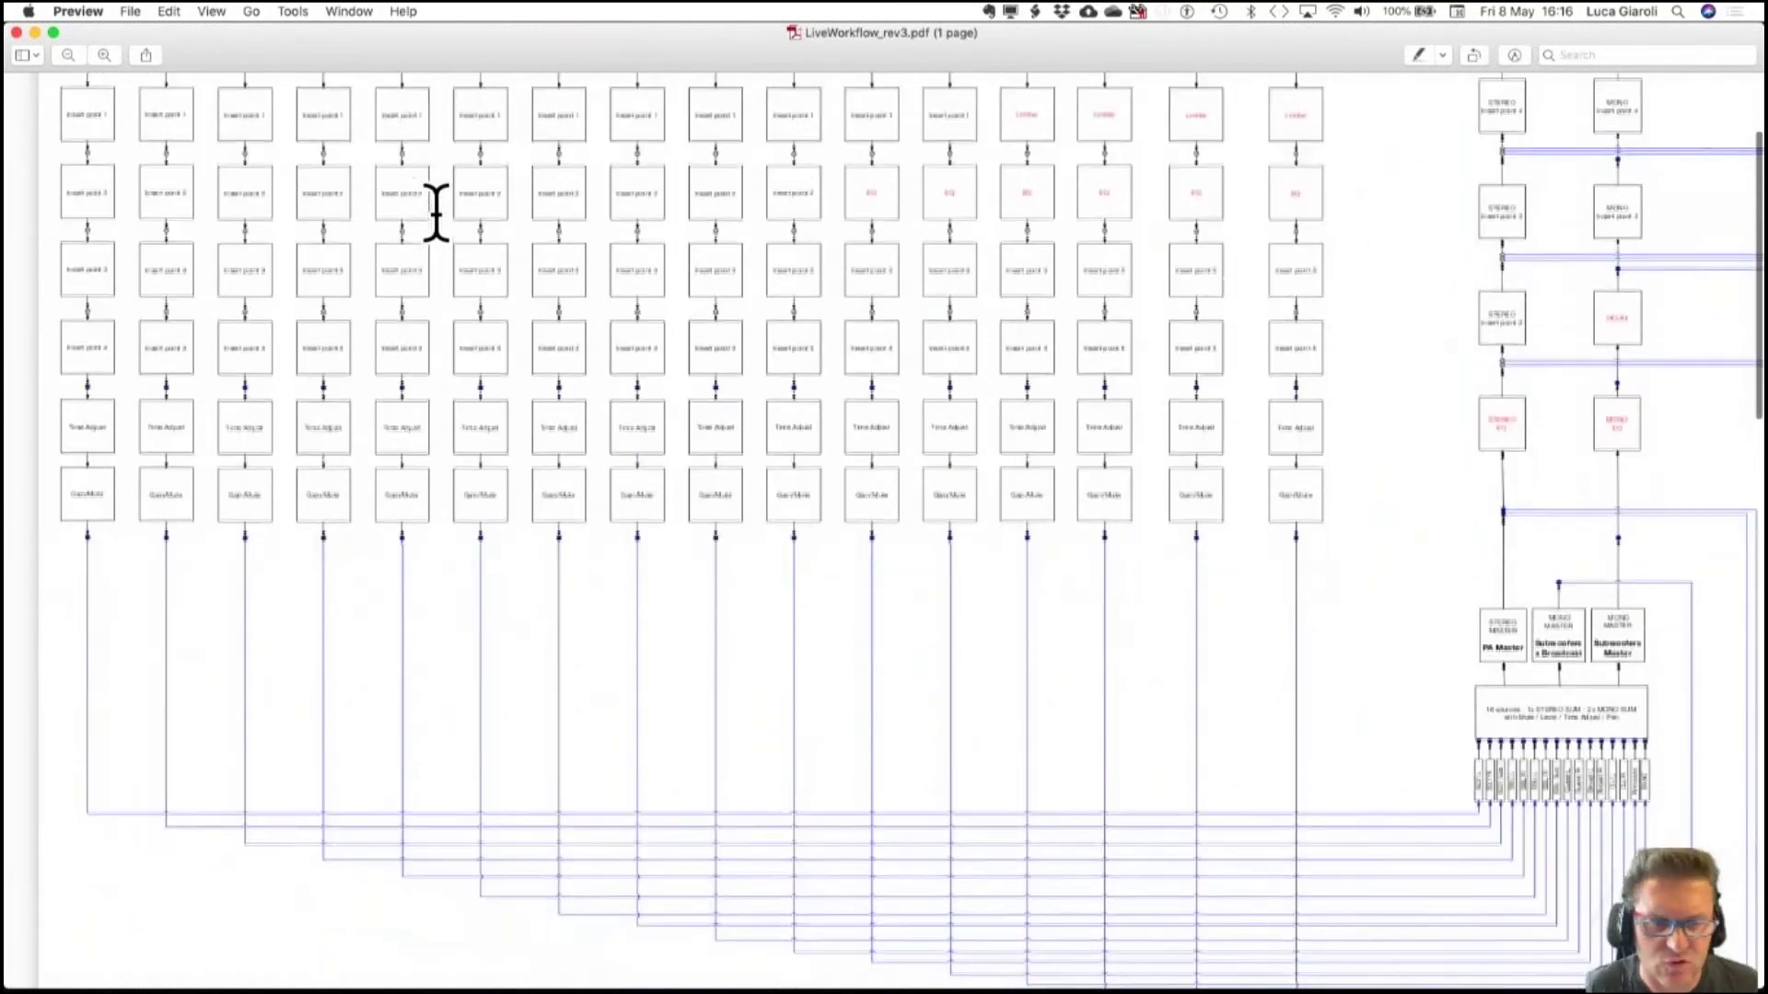
pyautogui.scroll(5, 436, 212)
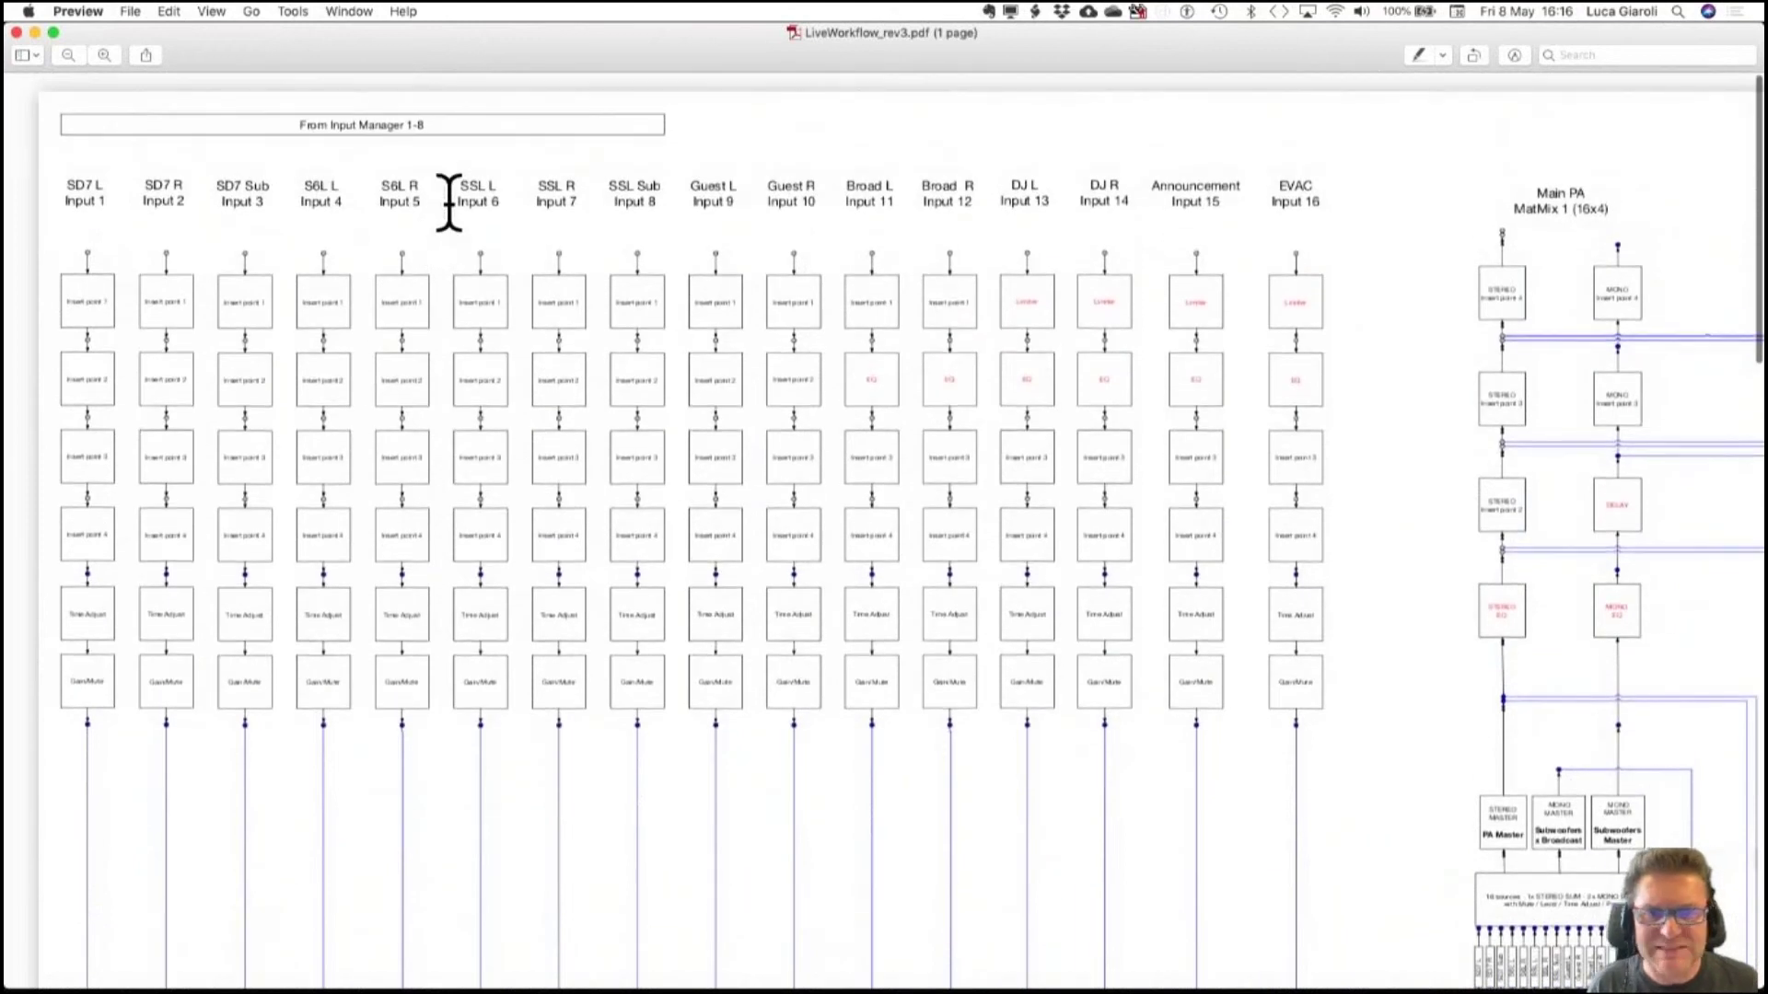
pyautogui.scroll(3, 442, 217)
pyautogui.scroll(-3, 449, 201)
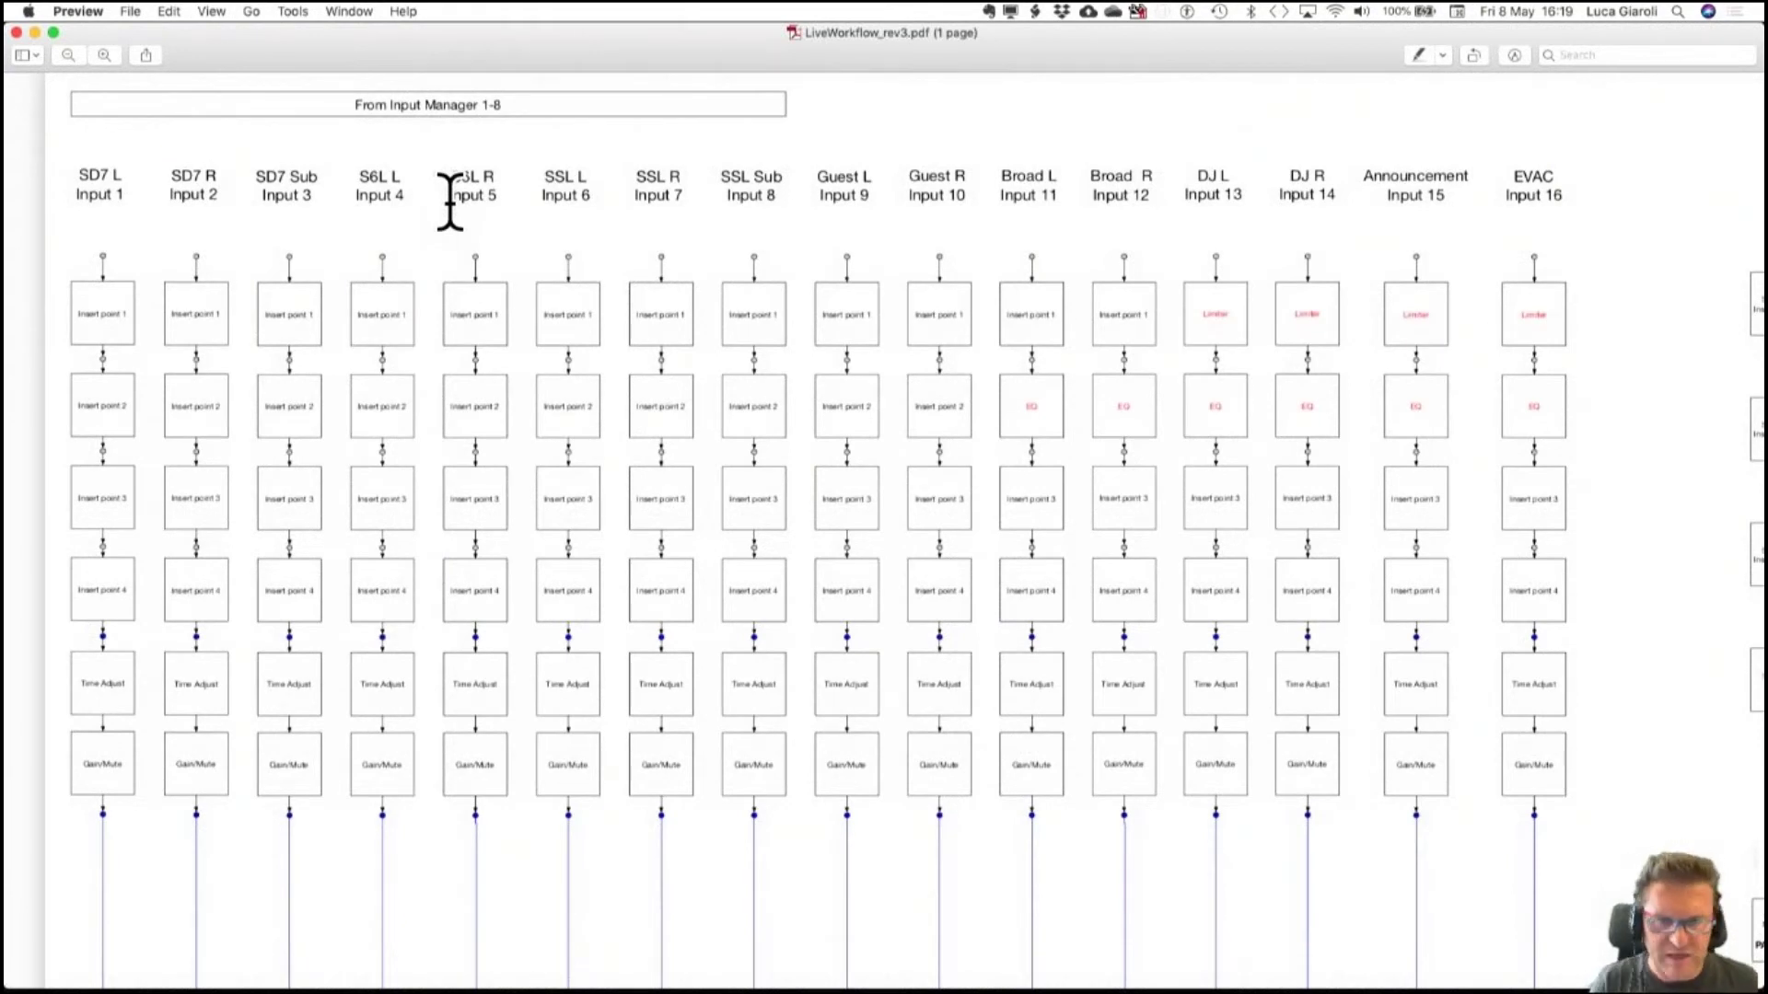
pyautogui.scroll(-1, 450, 203)
pyautogui.scroll(2, 451, 203)
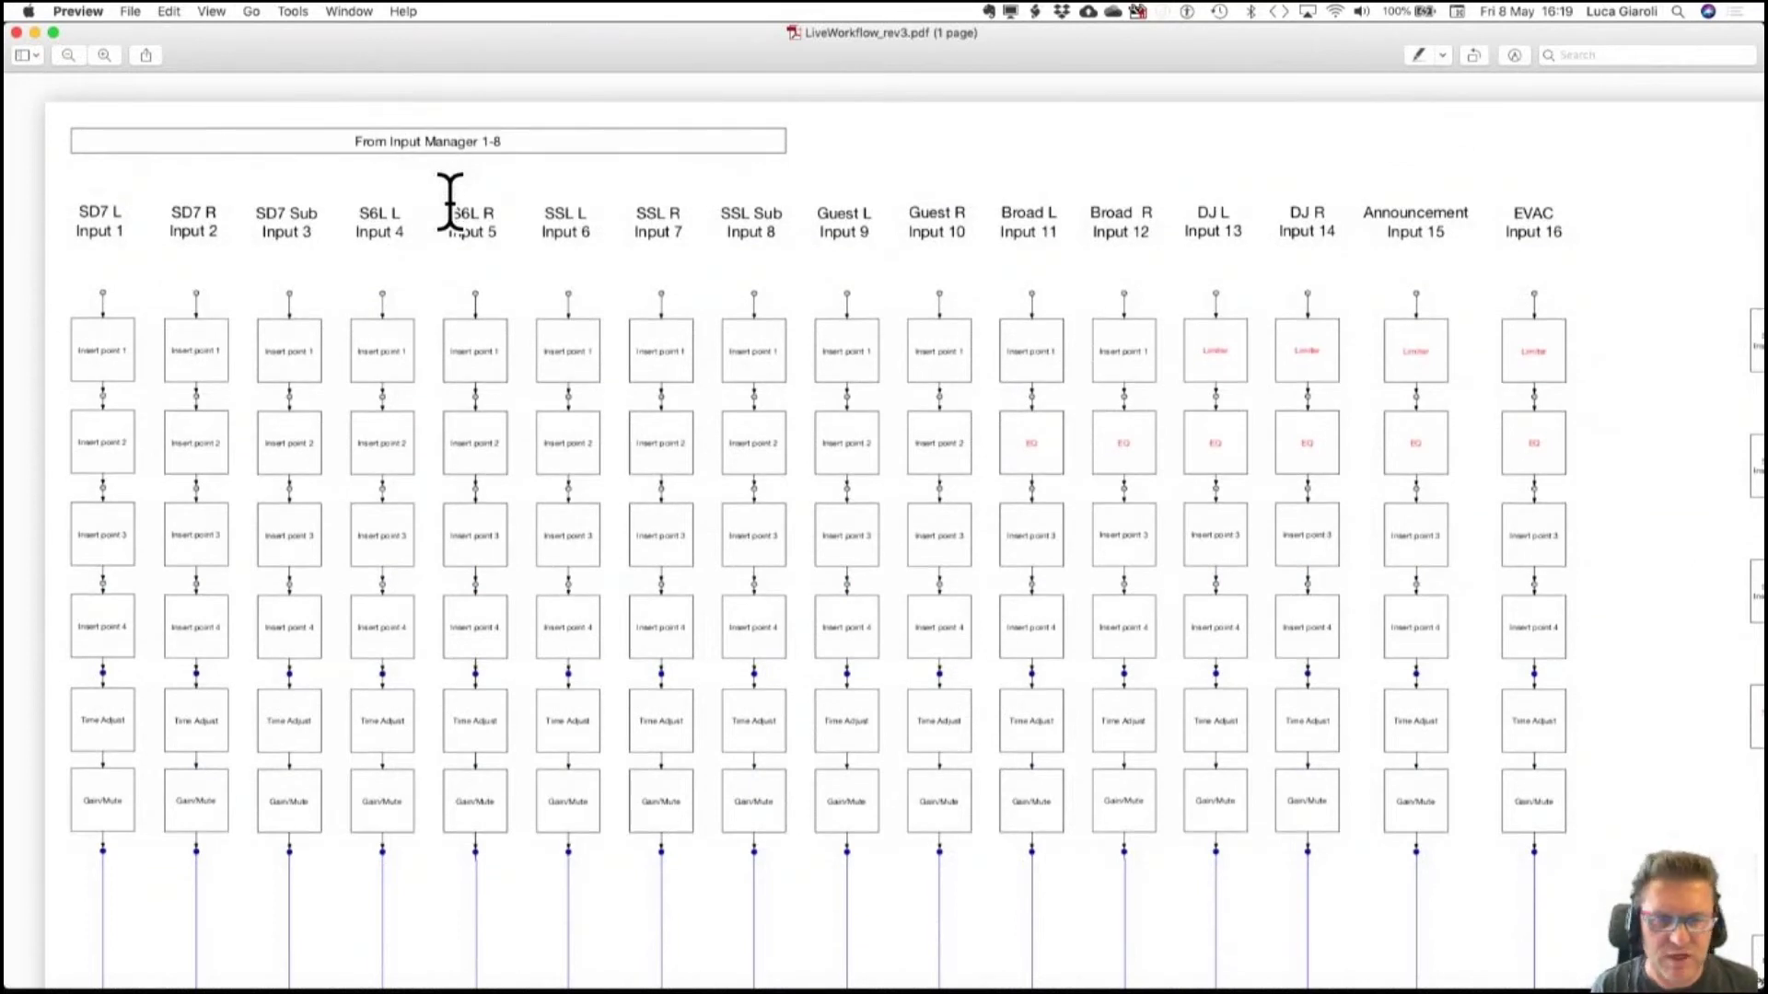
# Follow the lines from inputs 1–16 to the Main PA mixer and examine its 16-source sum, source labels and three masters.
pyautogui.scroll(-10, 450, 202)
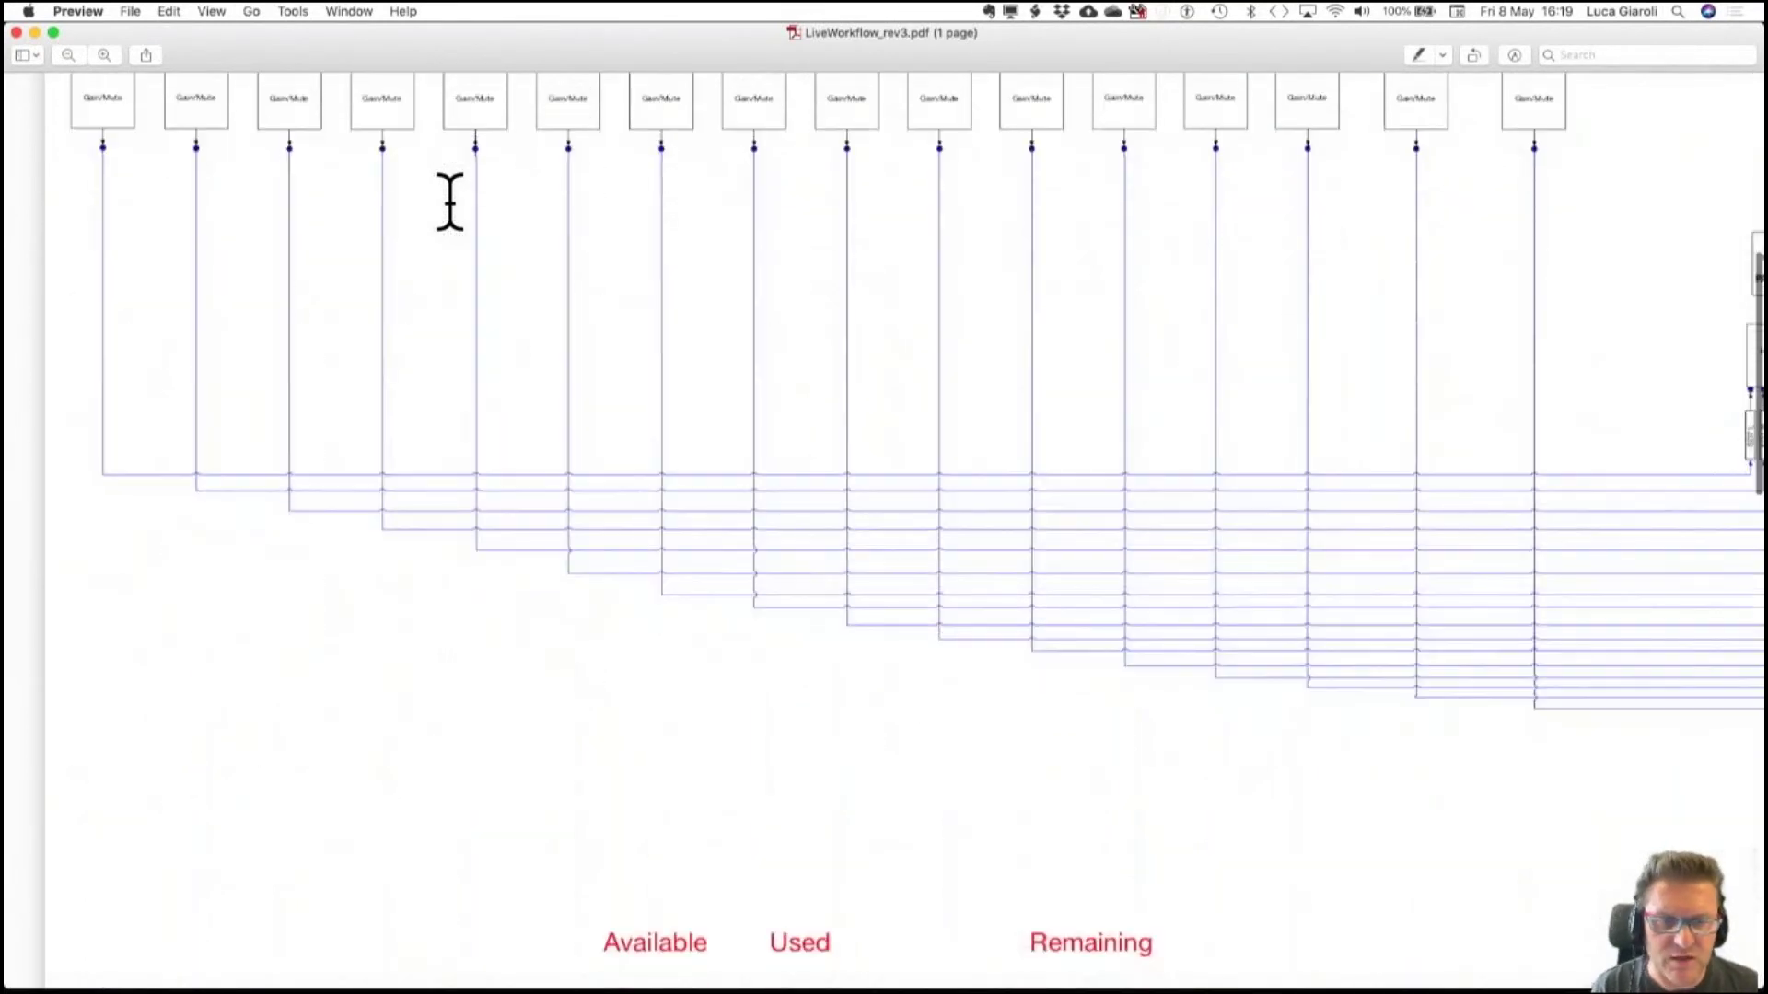
pyautogui.hscroll(7, 451, 202)
pyautogui.scroll(2, 450, 203)
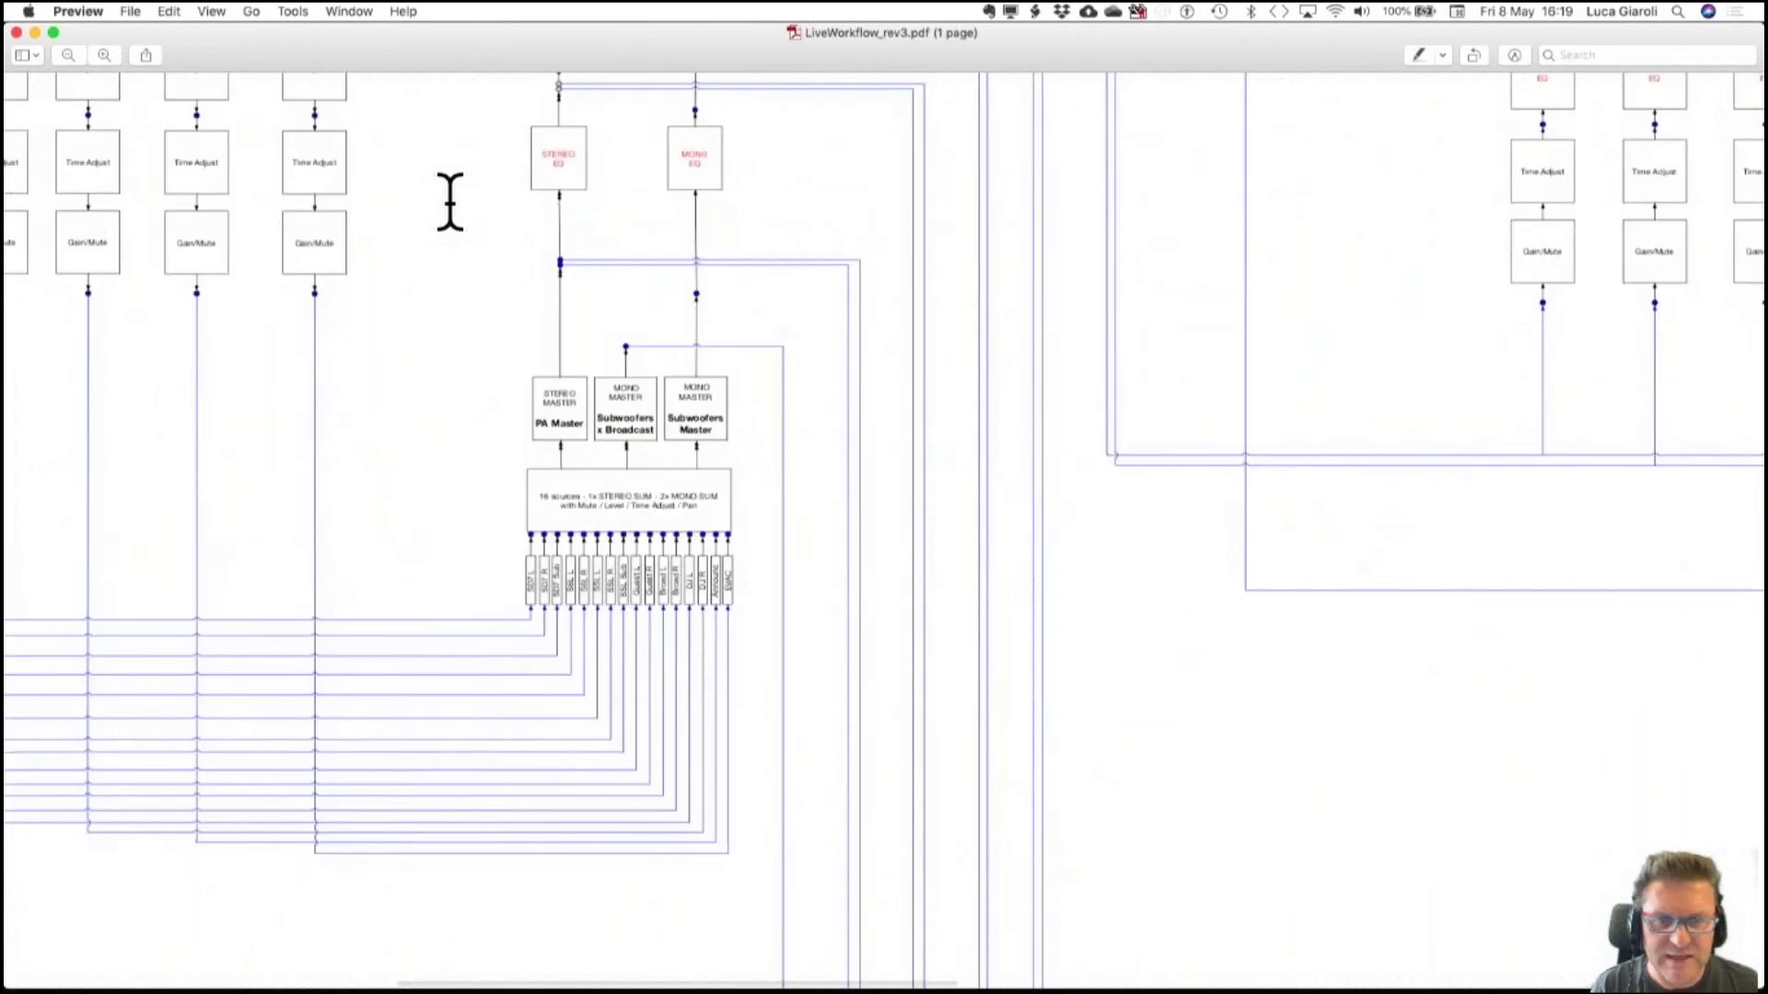
pyautogui.scroll(5, 451, 203)
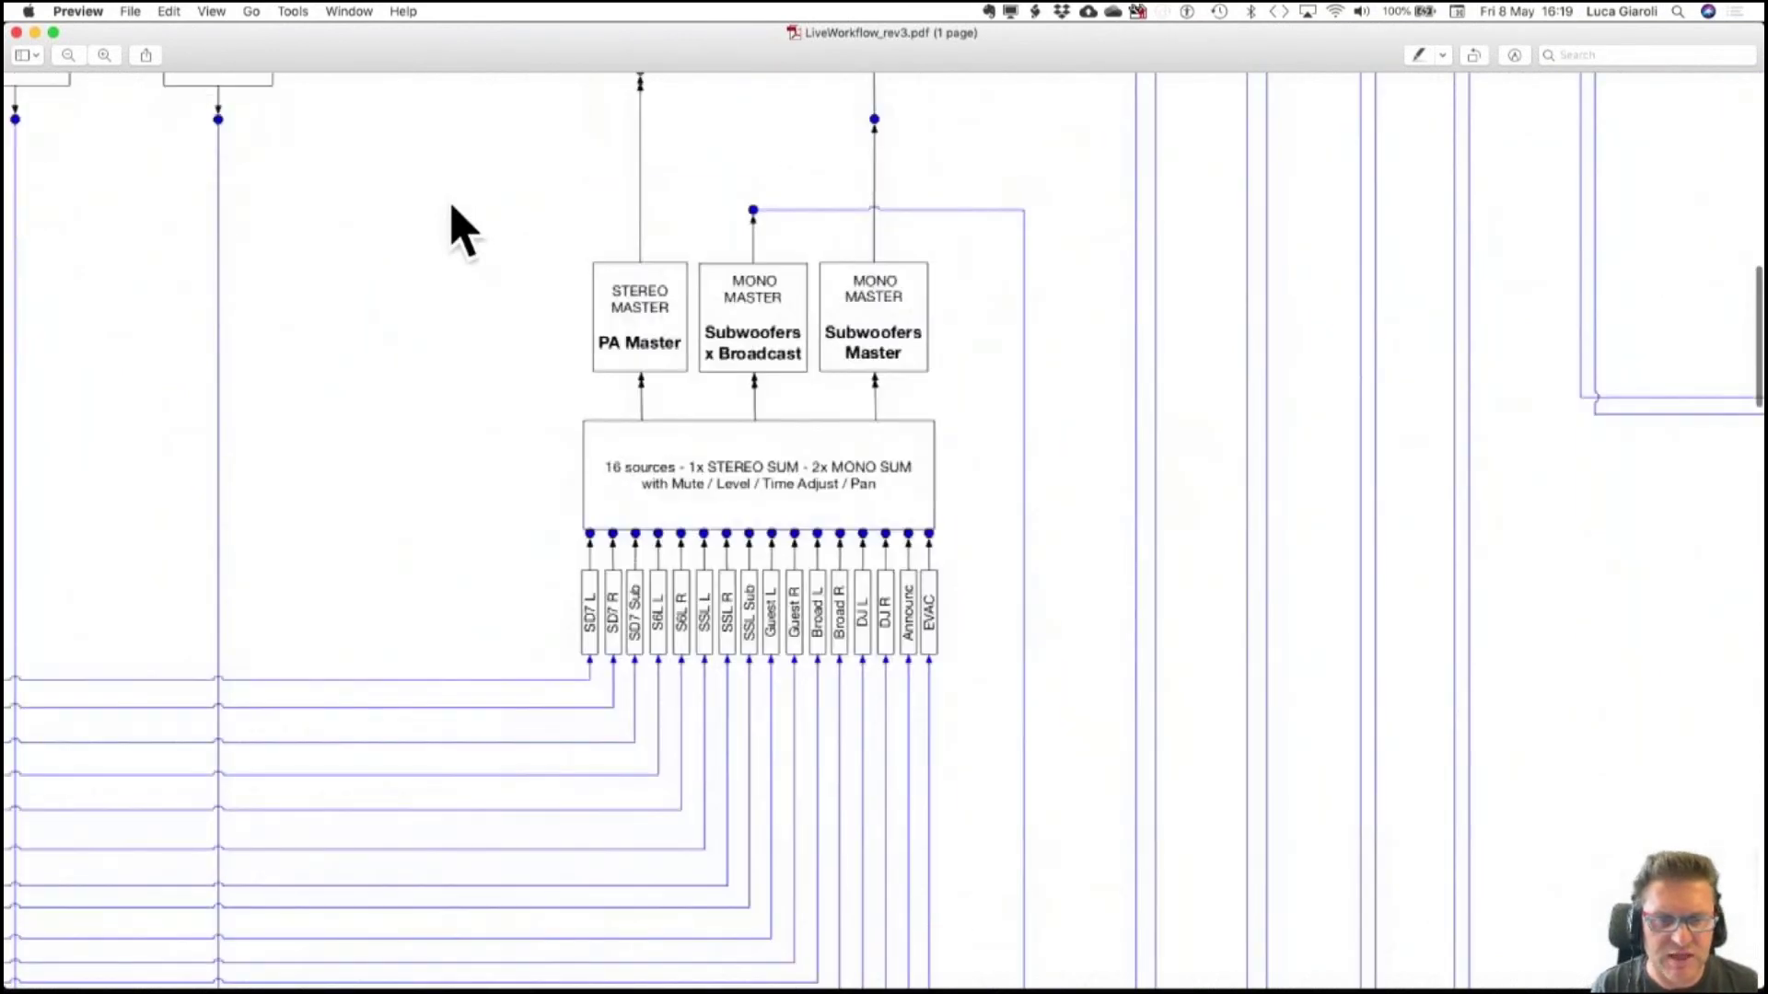
pyautogui.scroll(5, 452, 207)
pyautogui.scroll(3, 451, 203)
pyautogui.hscroll(3, 451, 203)
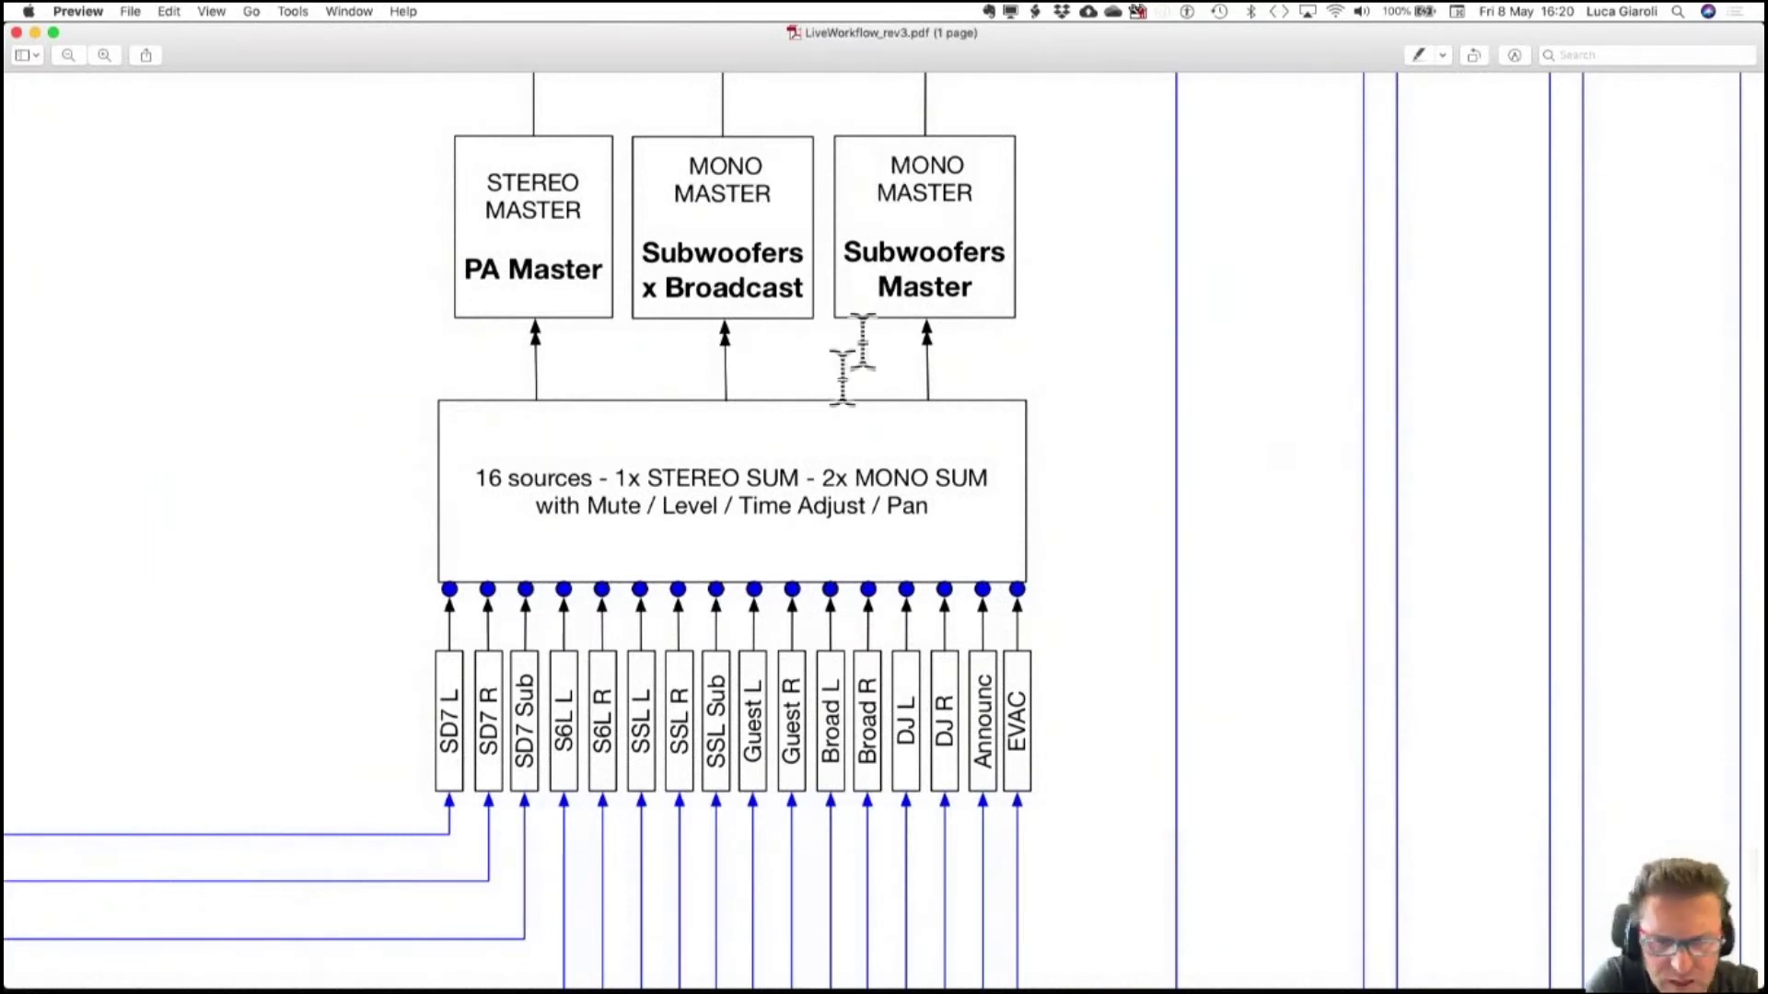
pyautogui.scroll(-2, 211, 596)
pyautogui.scroll(-2, 211, 597)
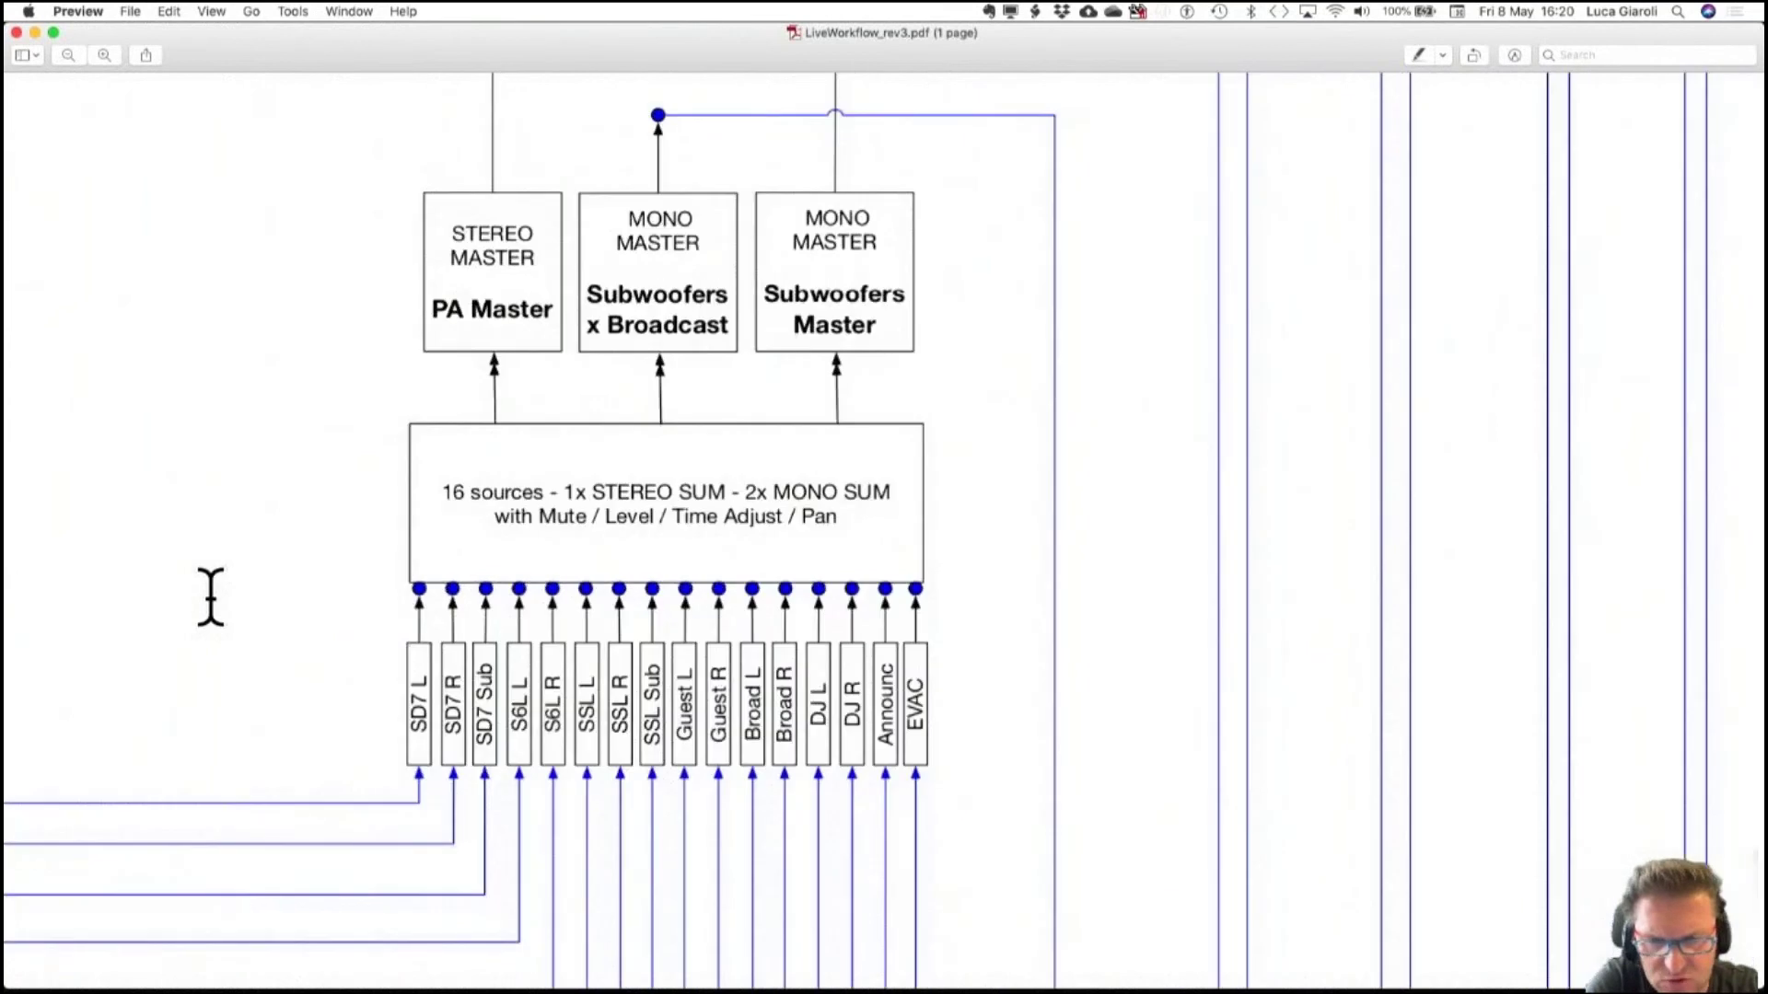
pyautogui.scroll(-2, 210, 597)
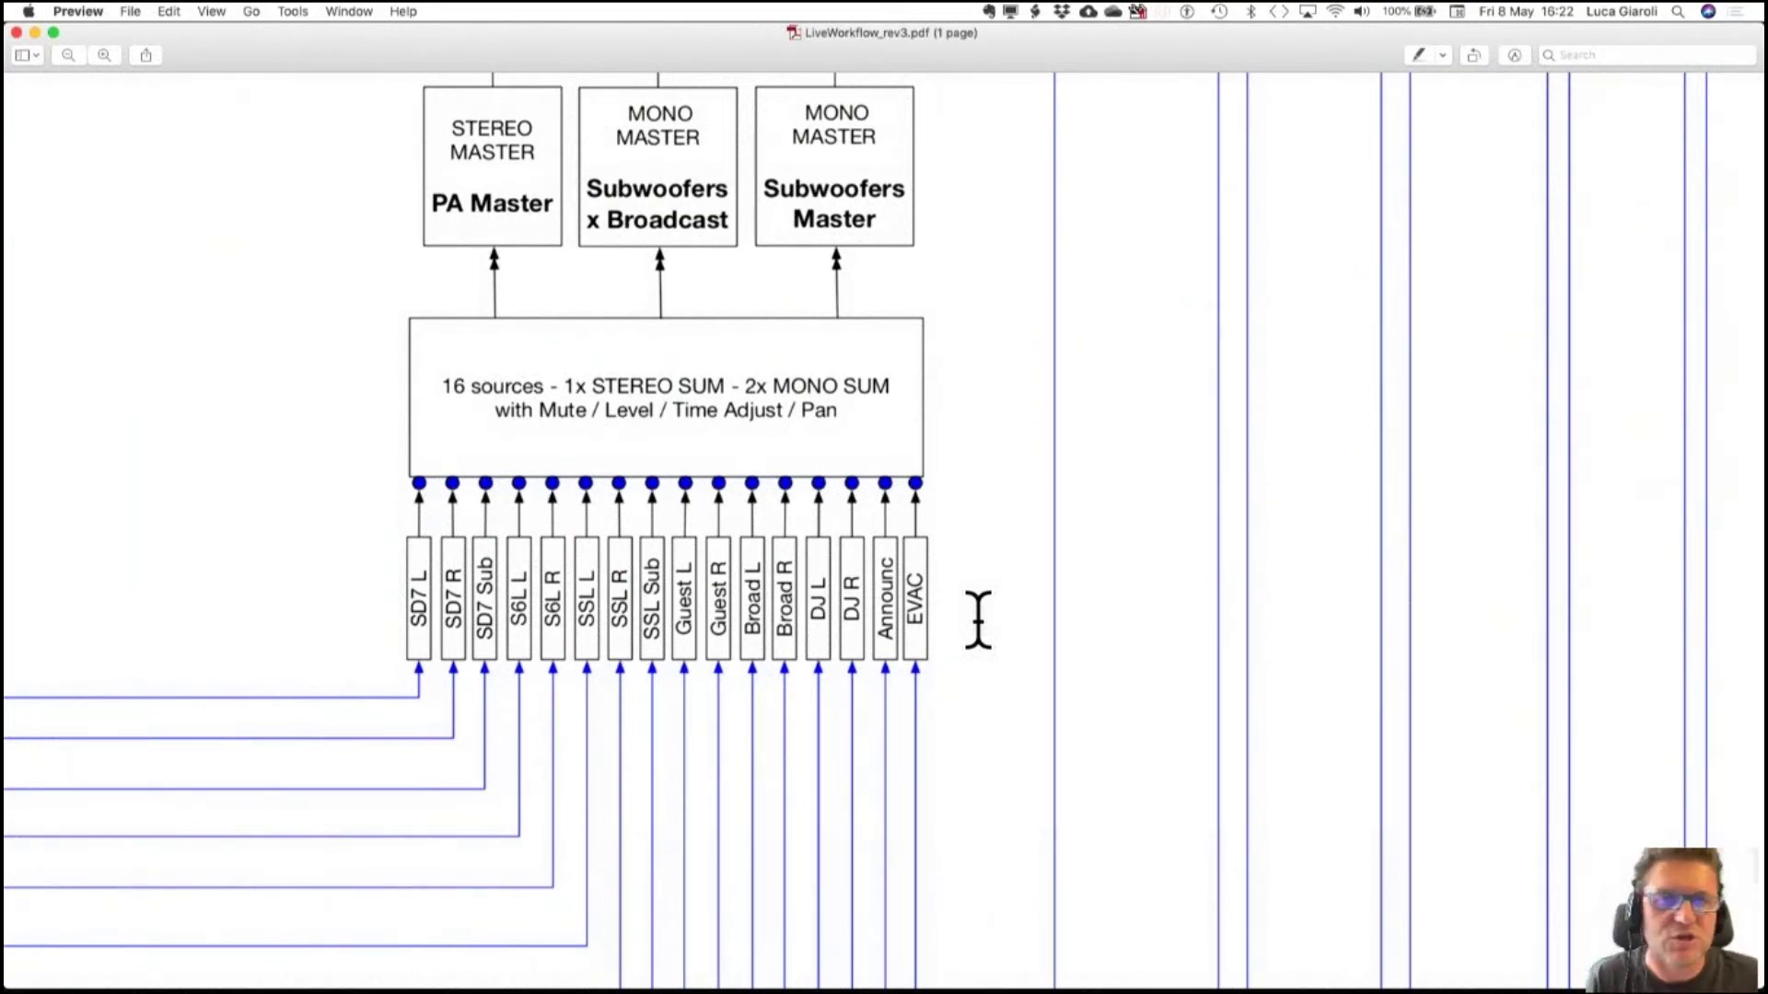
# Examine the Ambient 1–4 and Comment 1–4 channel chains on inputs 17–24 in the diagram's lower section.
pyautogui.scroll(-5, 978, 618)
pyautogui.scroll(-10, 975, 635)
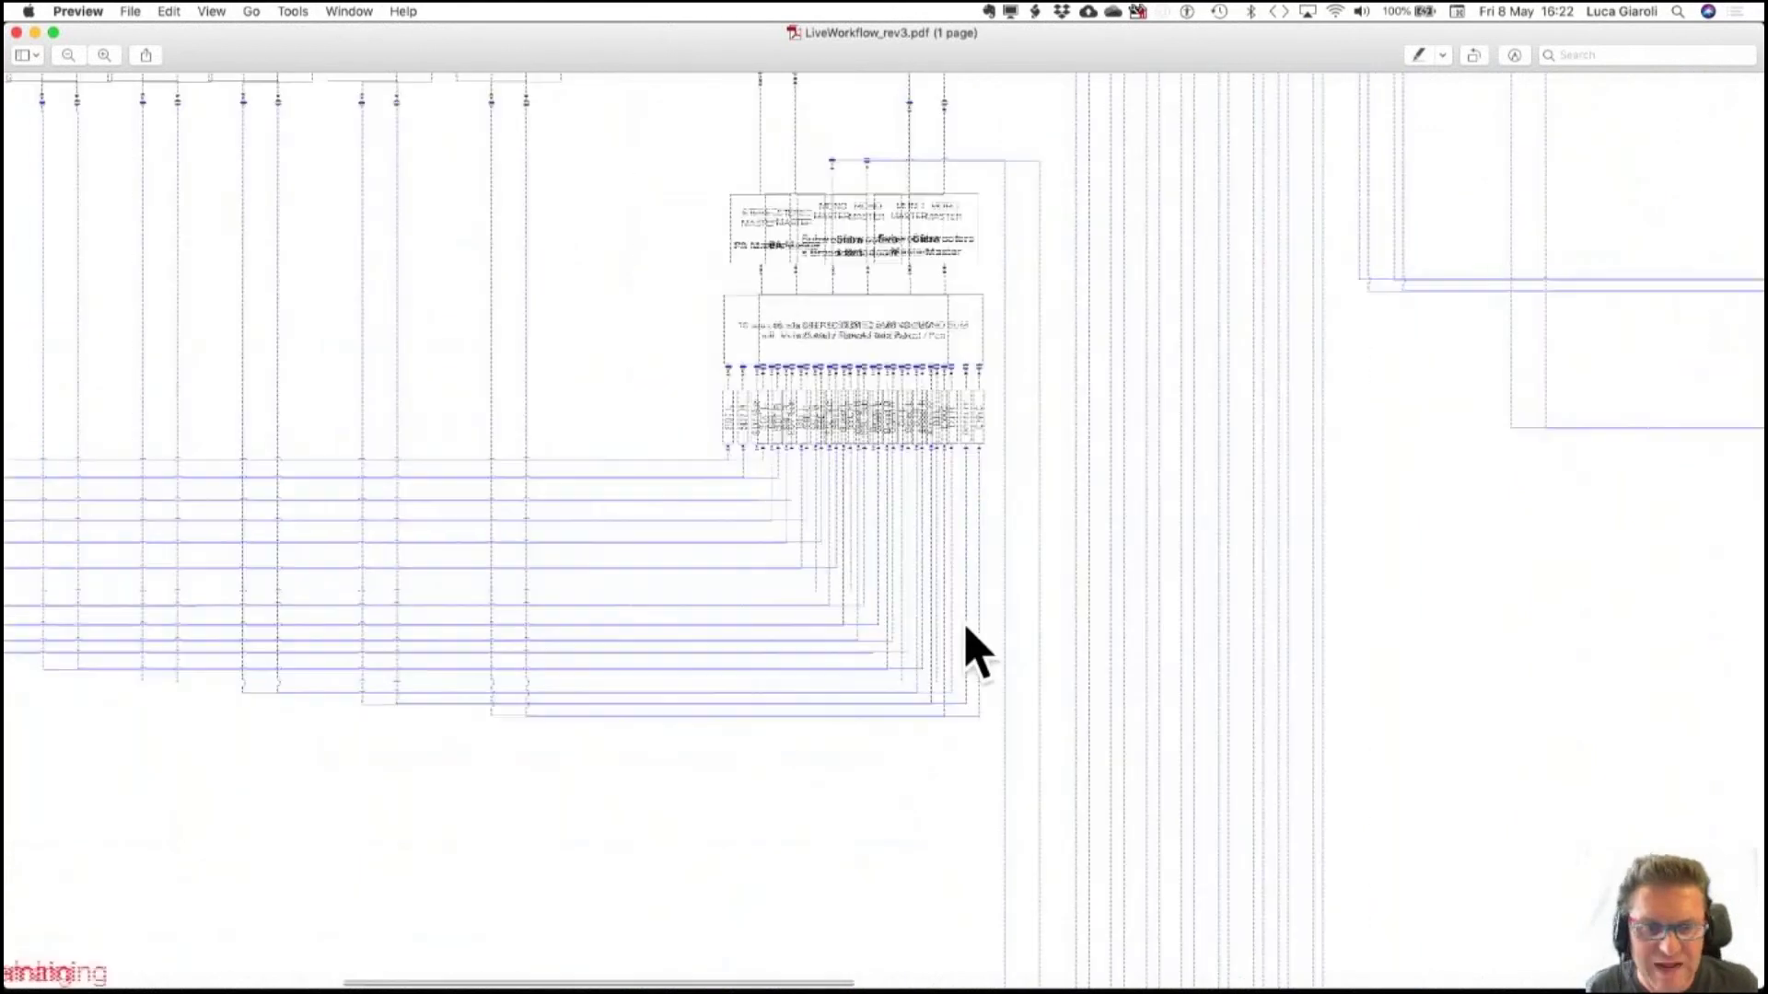
pyautogui.scroll(-20, 976, 649)
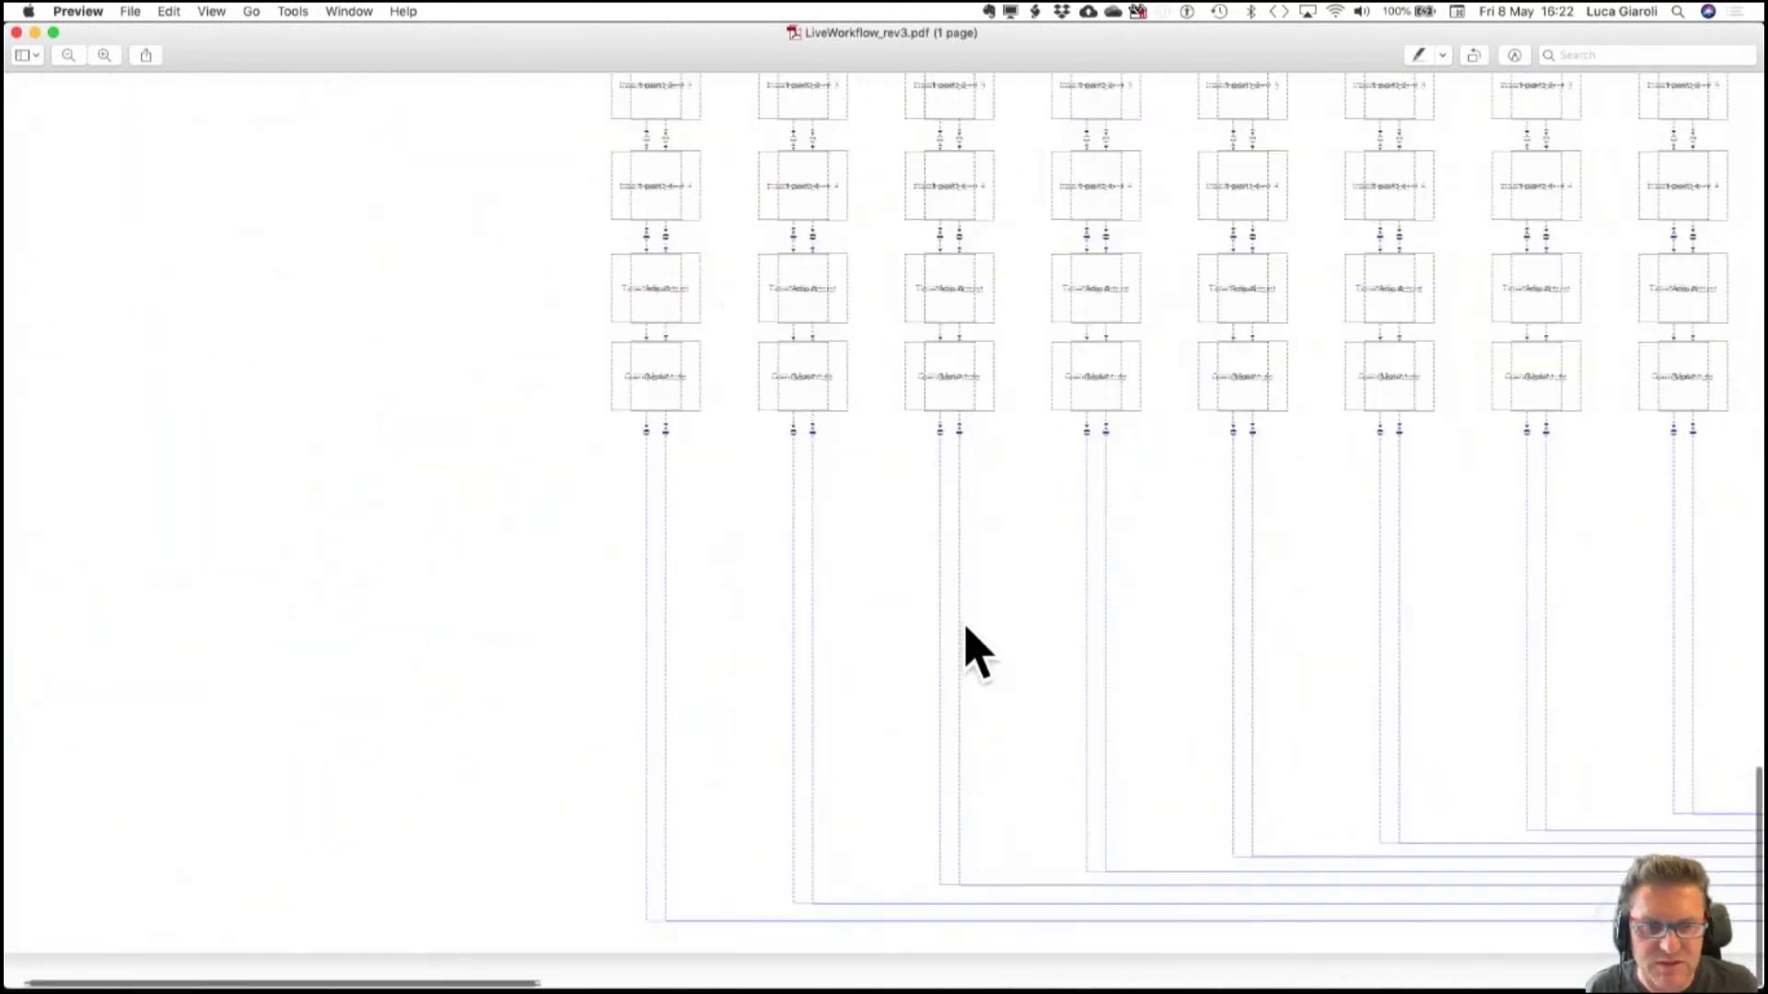
pyautogui.scroll(3, 976, 649)
pyautogui.scroll(10, 976, 649)
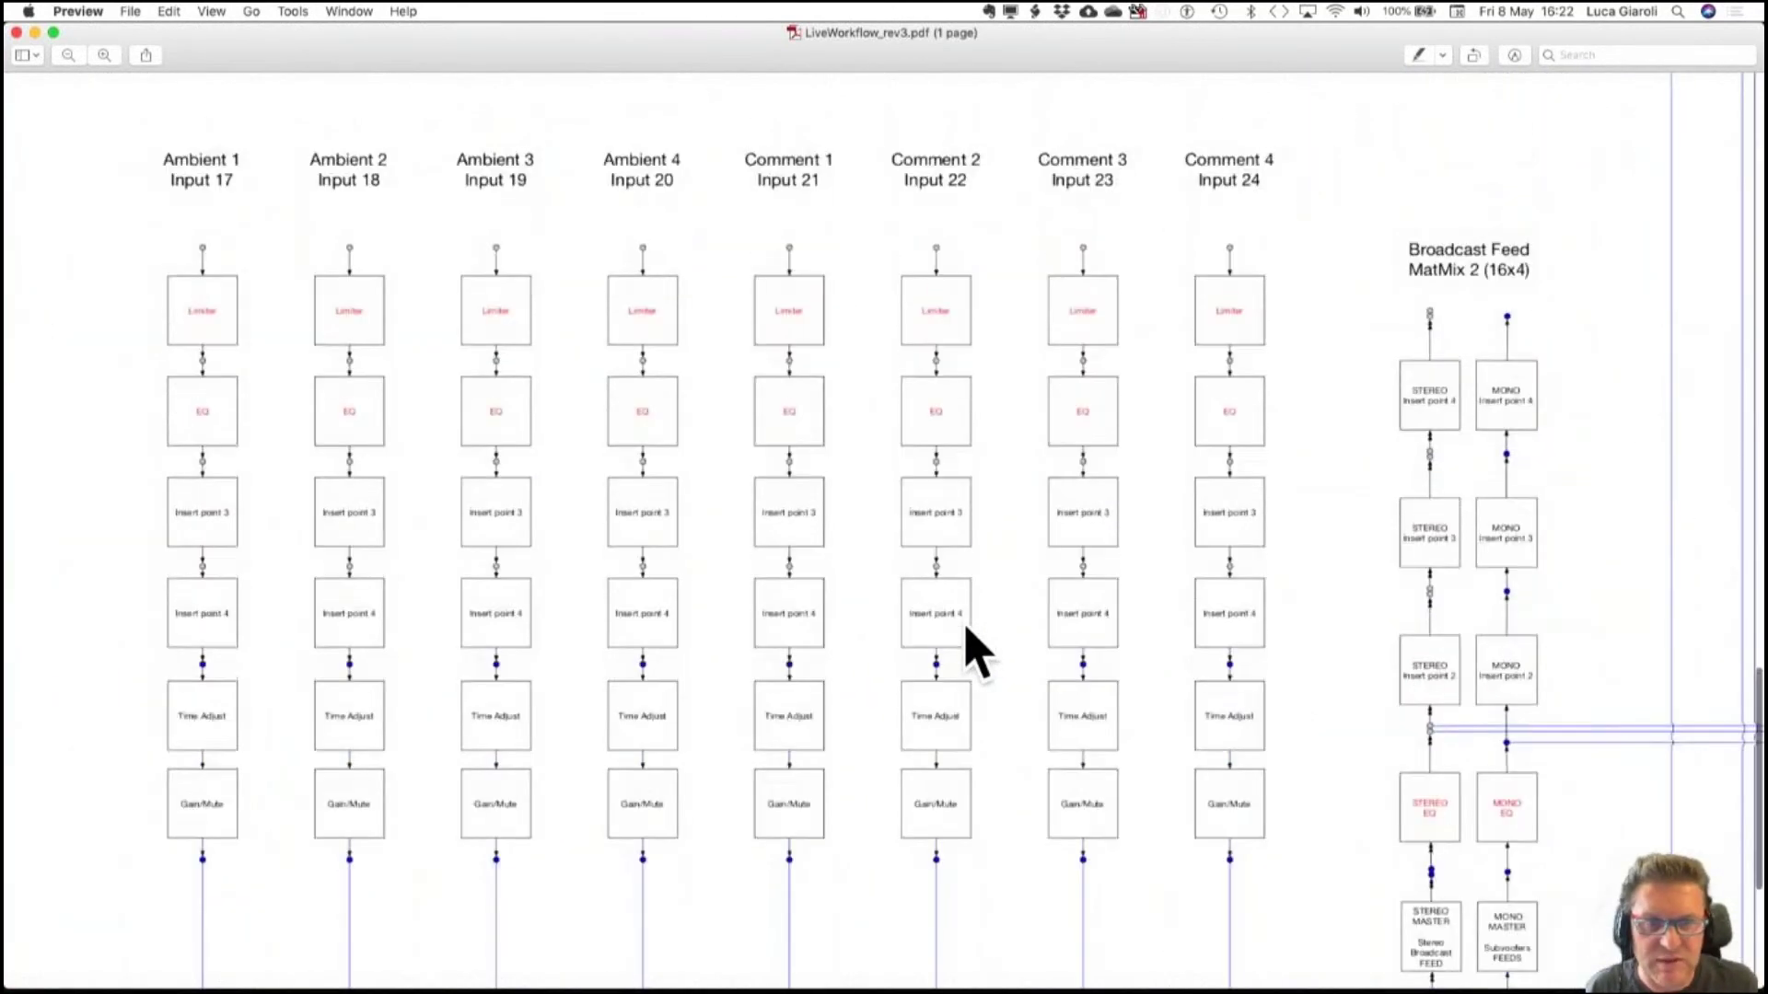
pyautogui.scroll(2, 976, 649)
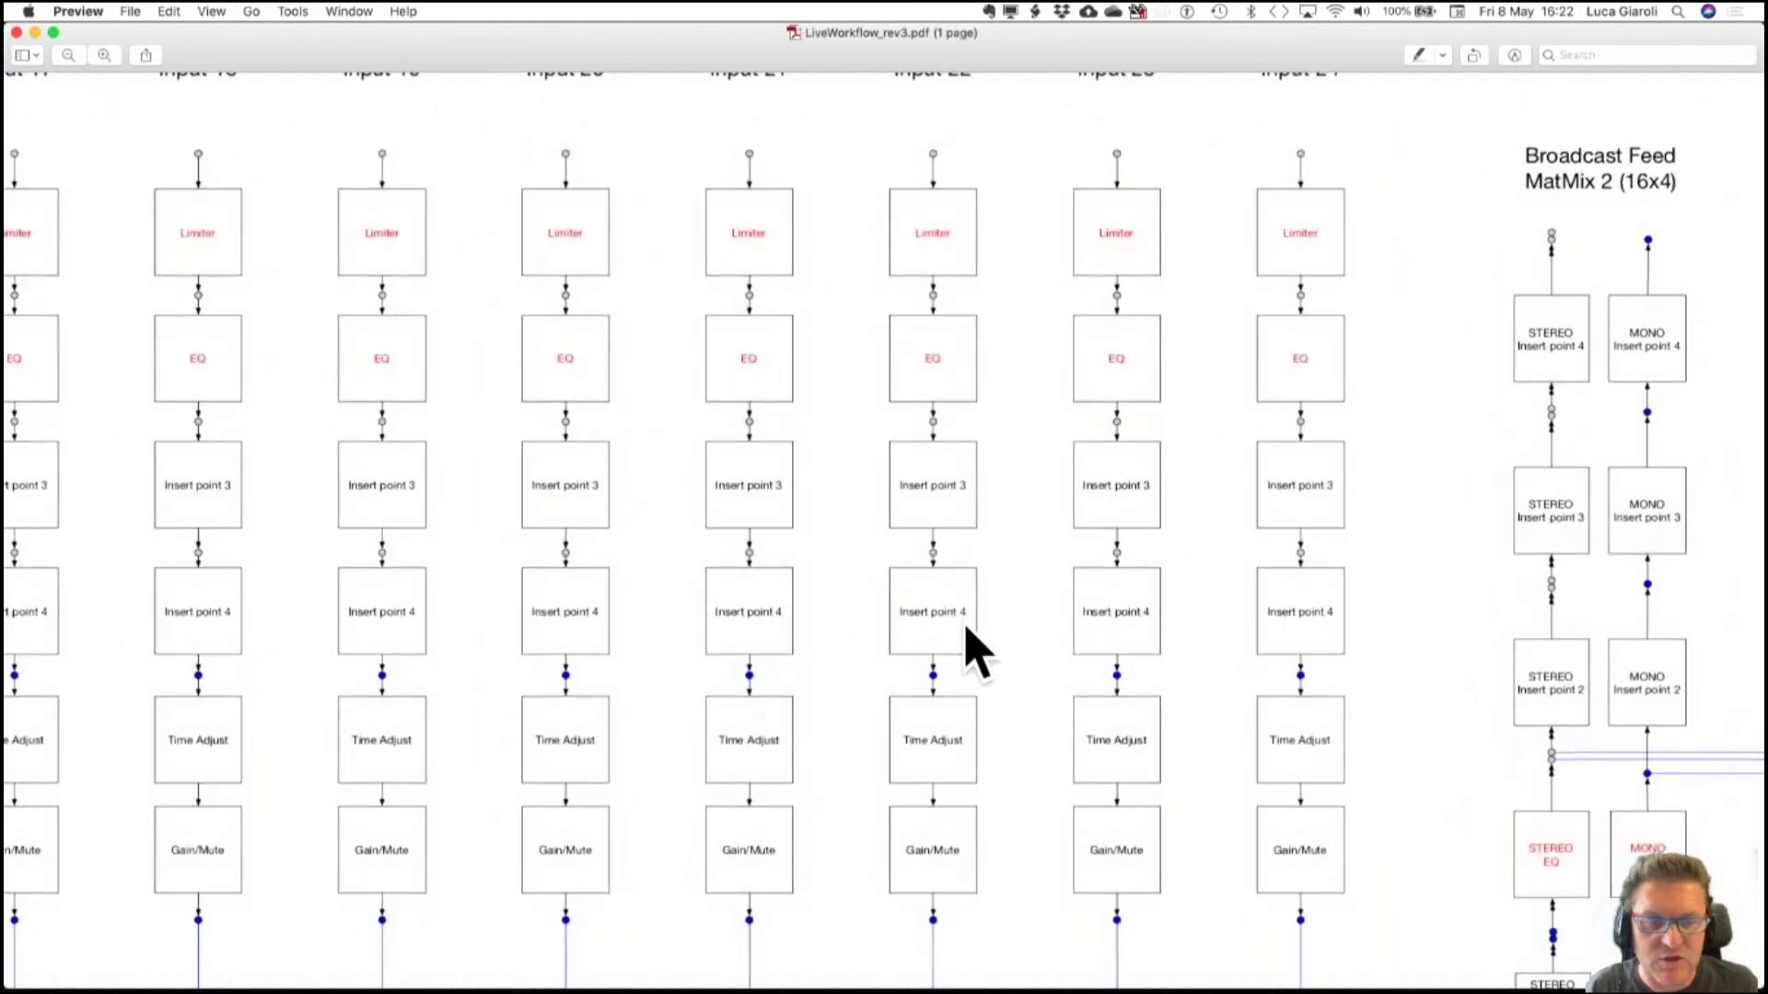
pyautogui.scroll(-3, 976, 649)
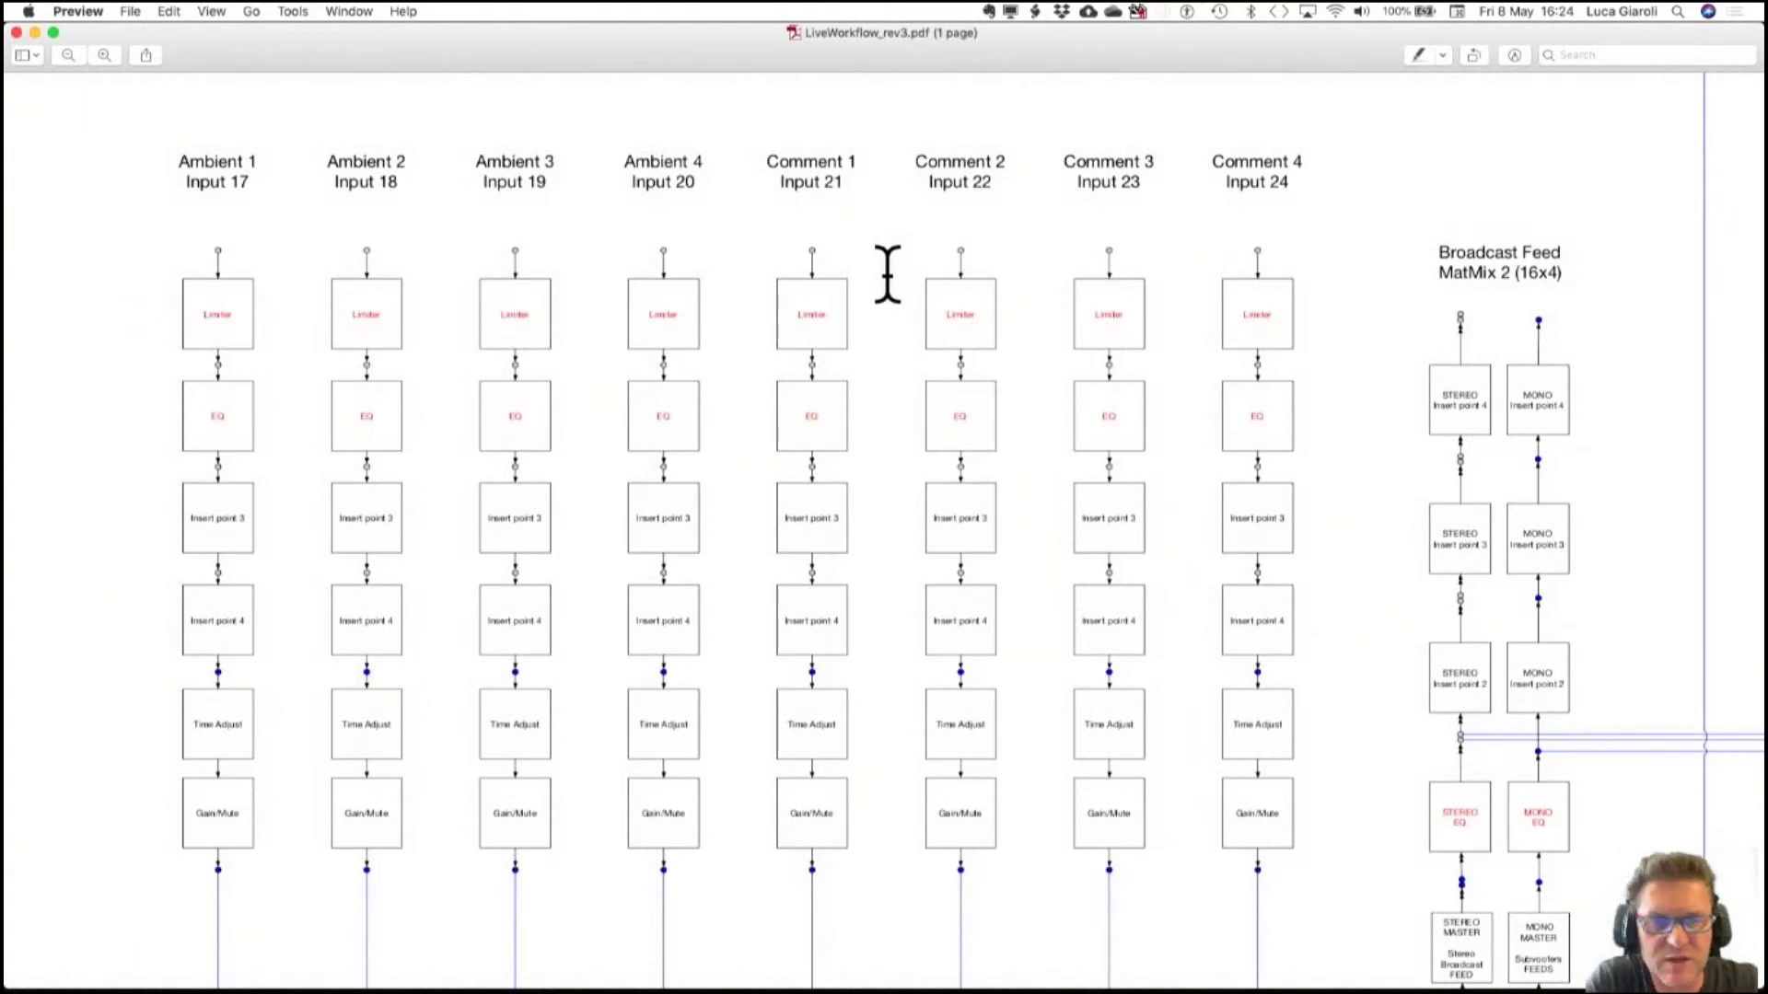
# Examine the Broadcast Feed MatMix 2 (16x4), including its AES67, MADI and AES3 outputs and the sources entering its 16-source stereo sum.
pyautogui.hscroll(15, 888, 273)
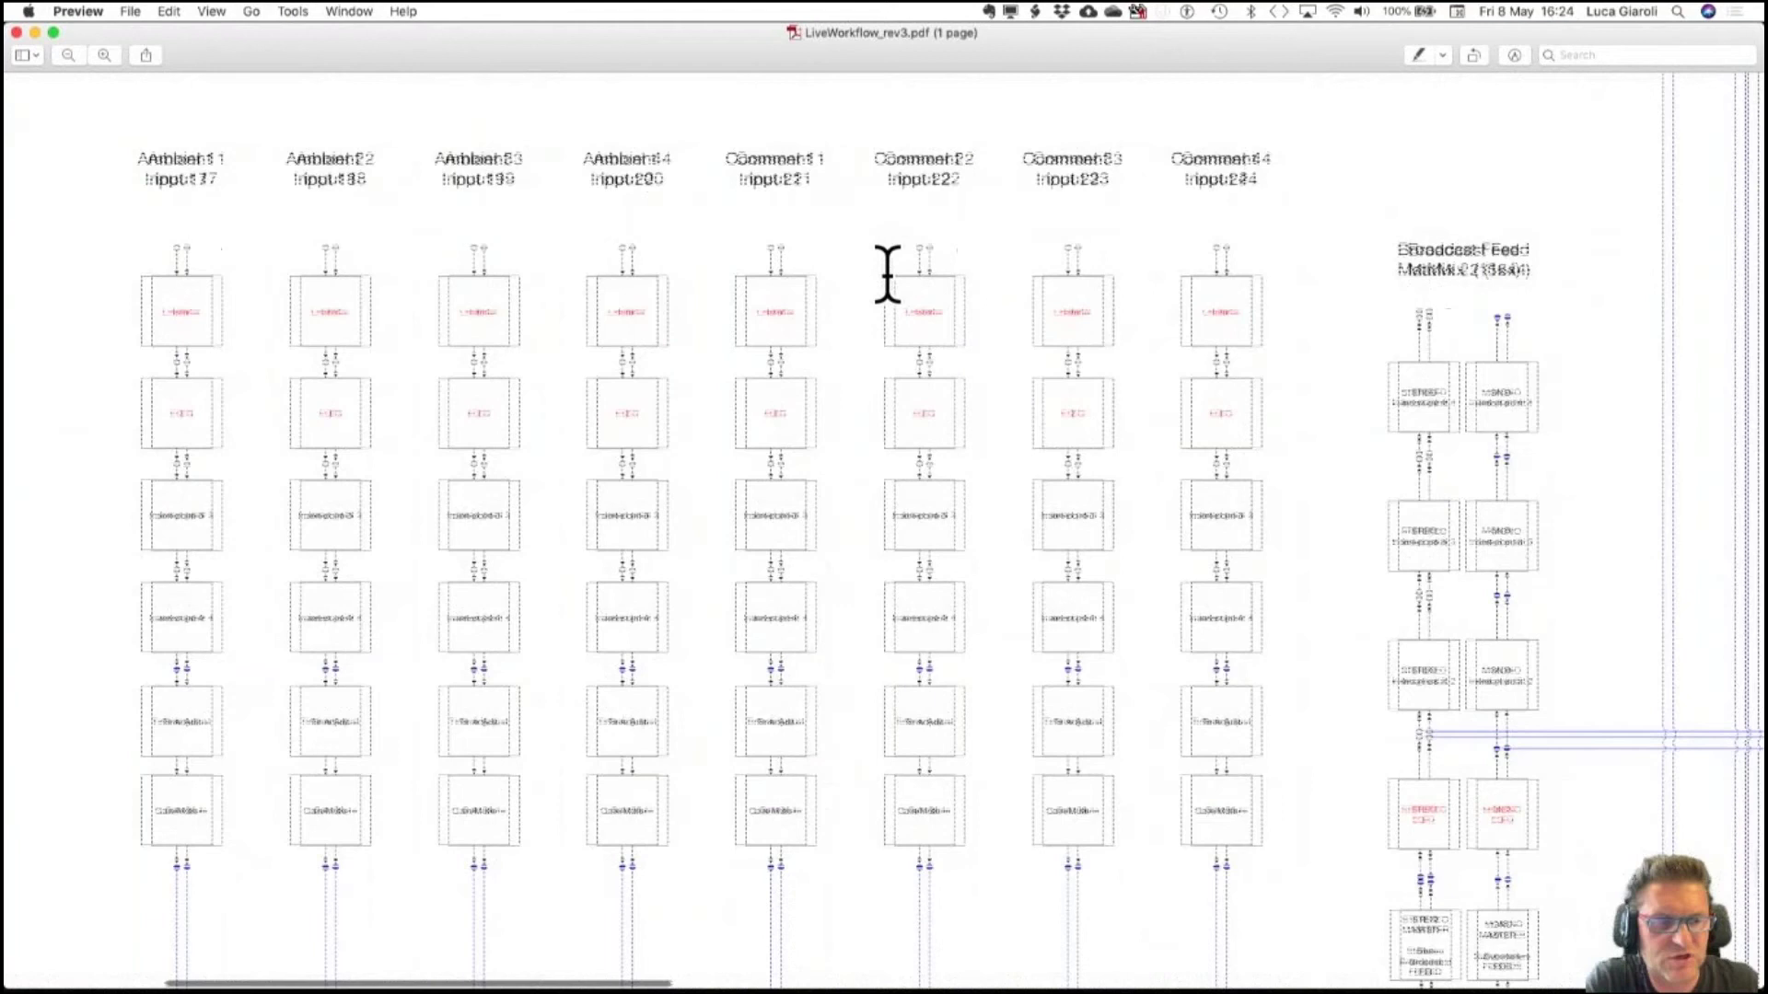
pyautogui.scroll(-3, 888, 273)
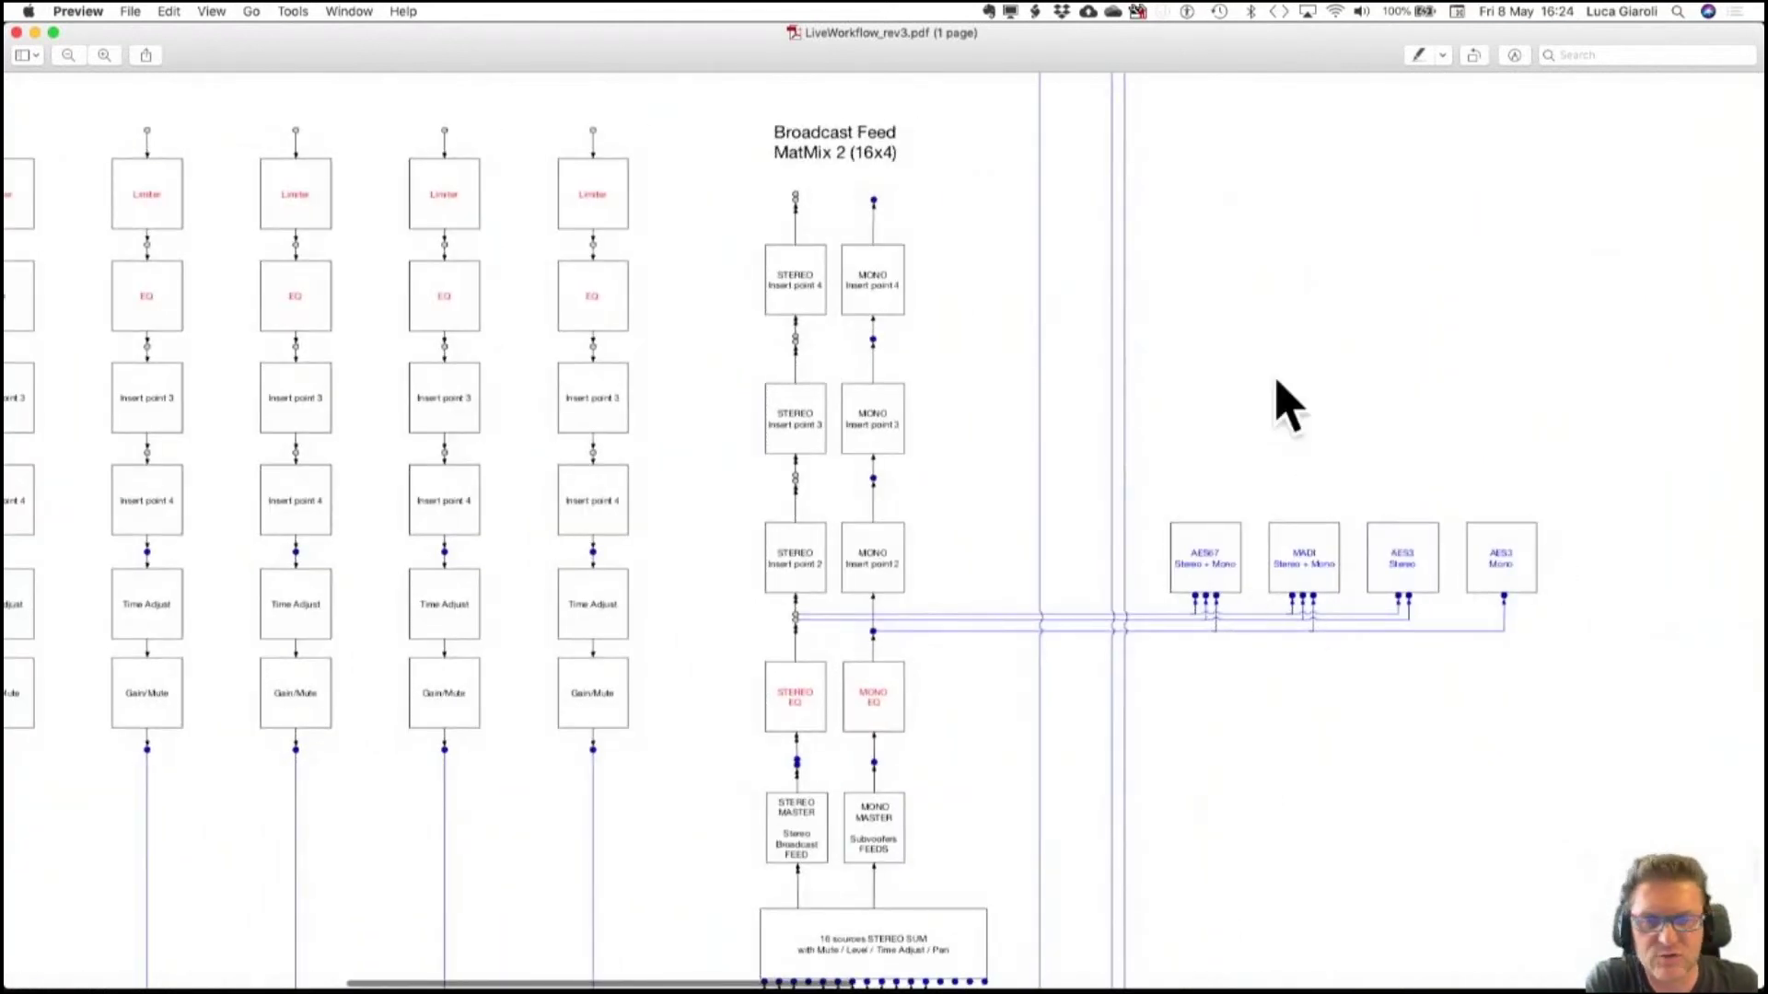
pyautogui.hscroll(-7, 1277, 387)
pyautogui.scroll(-10, 1277, 386)
pyautogui.scroll(-2, 1277, 387)
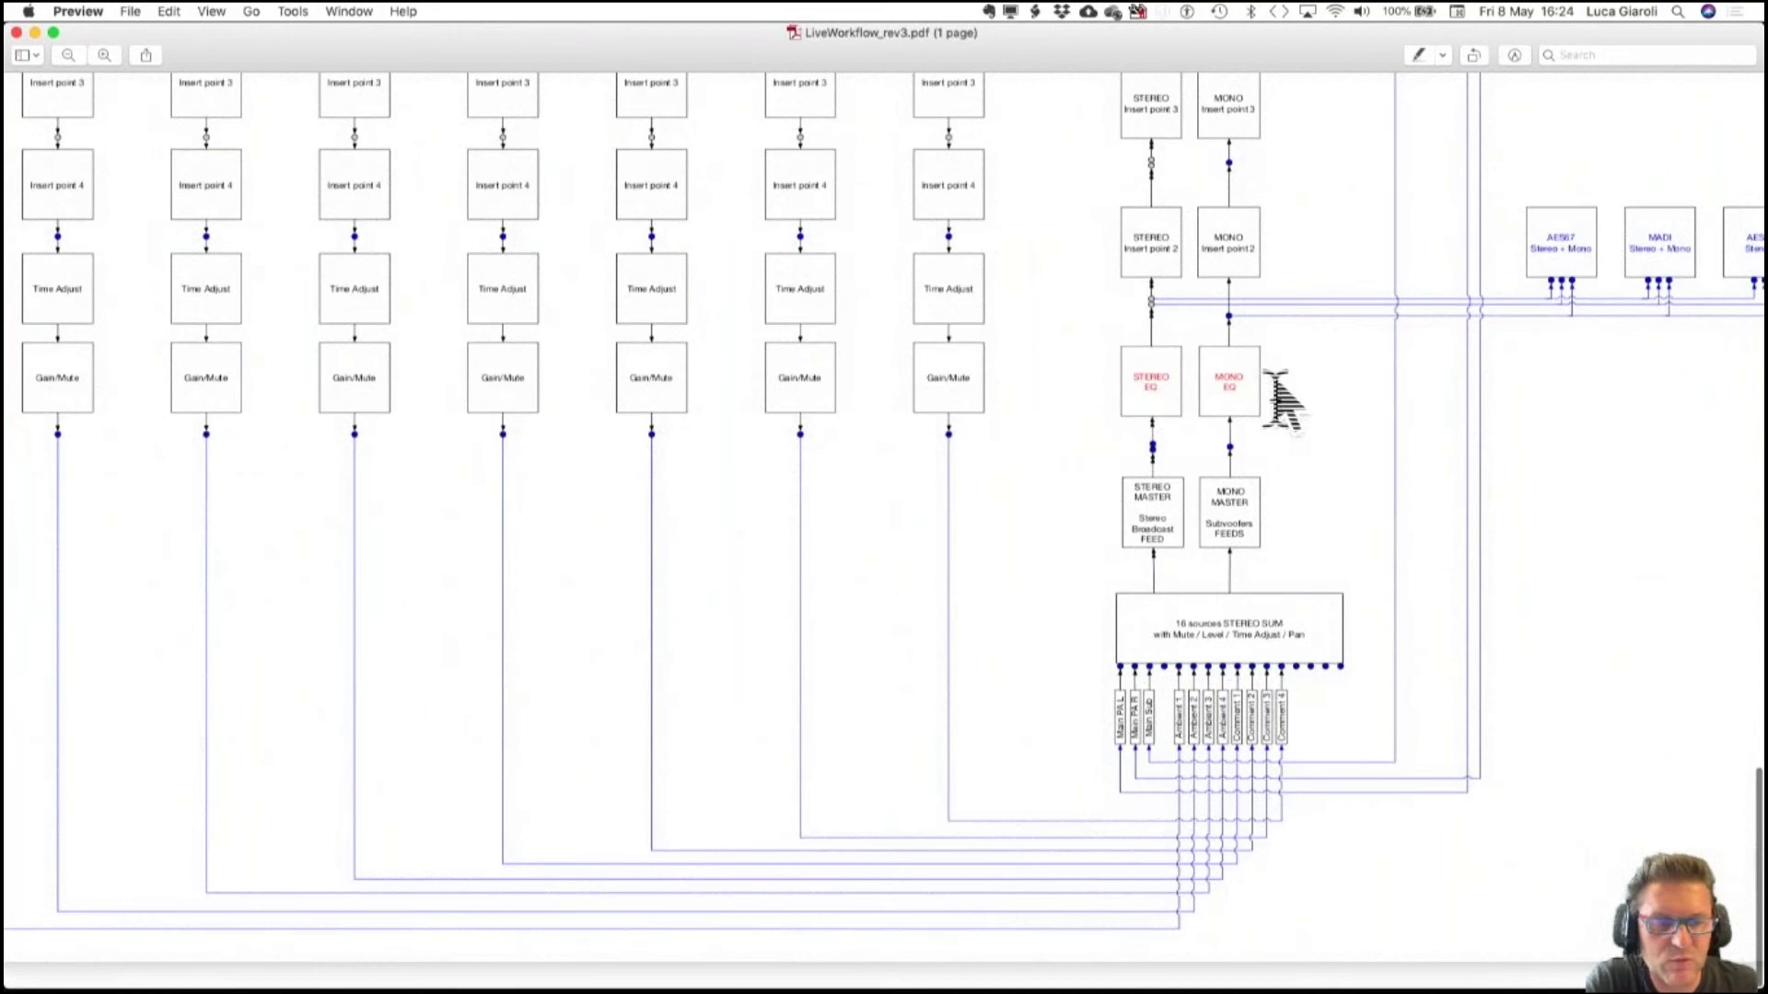
pyautogui.scroll(8, 1282, 651)
pyautogui.scroll(-3, 1283, 654)
pyautogui.hscroll(8, 1283, 663)
pyautogui.scroll(-5, 1282, 662)
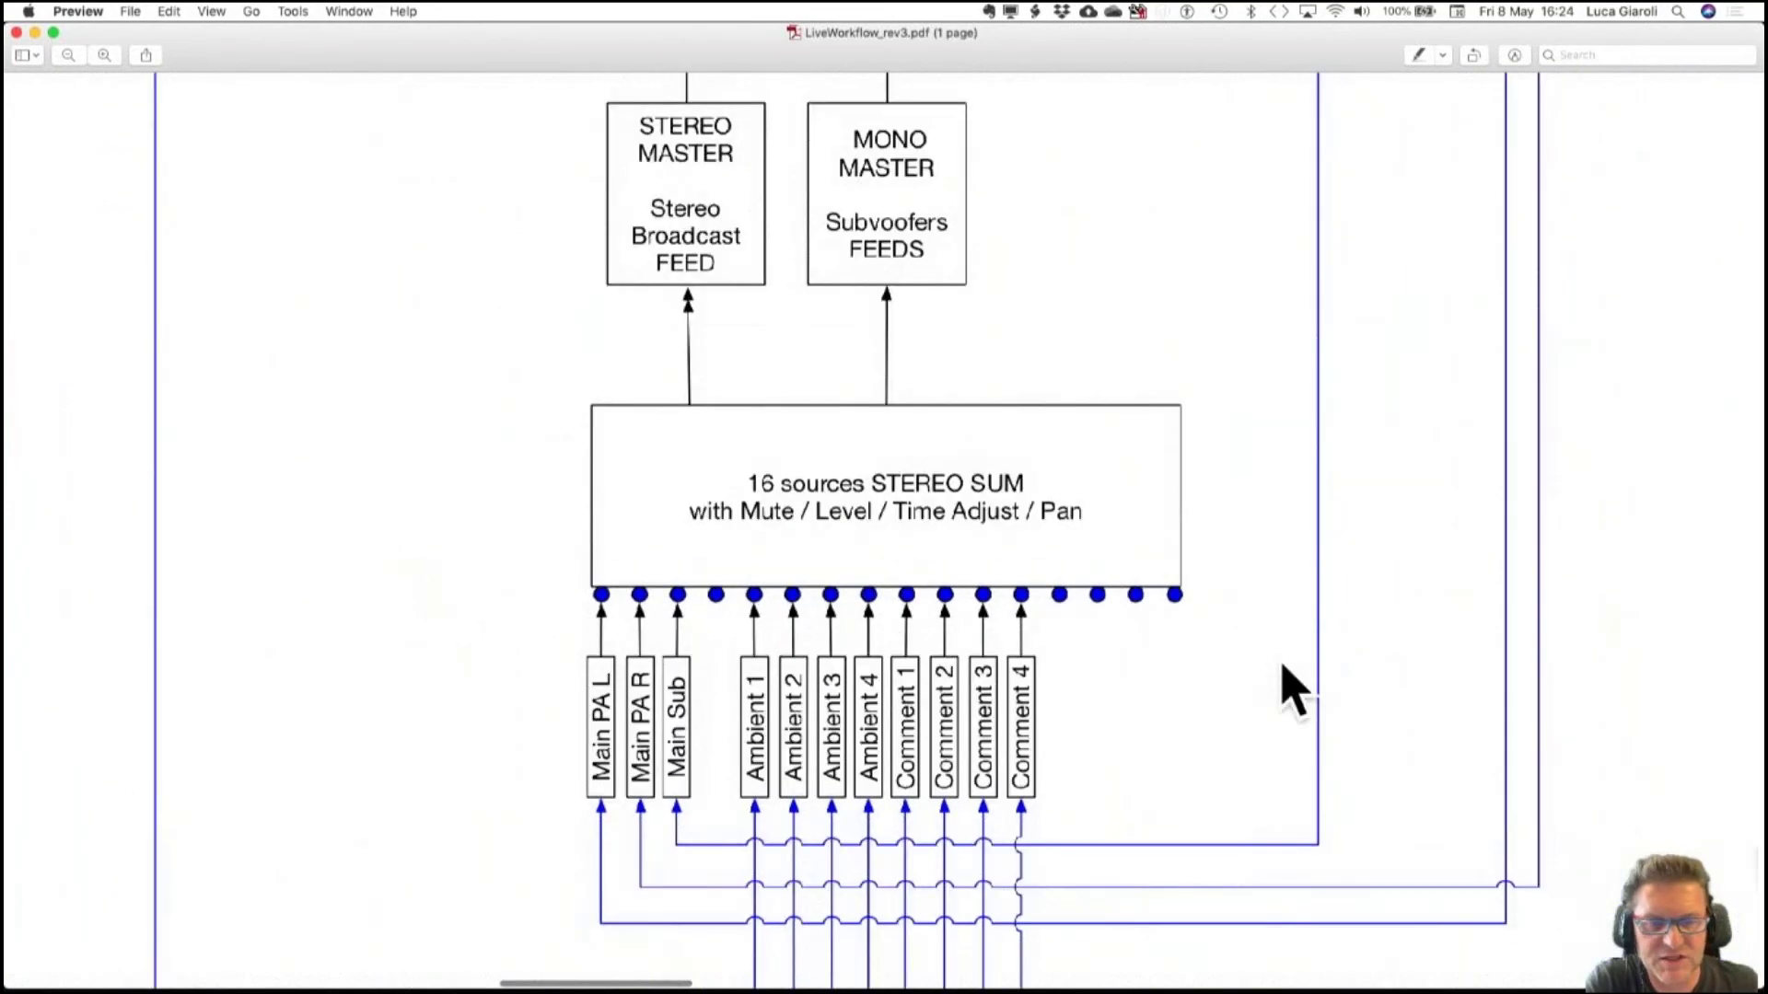
pyautogui.scroll(-2, 1280, 663)
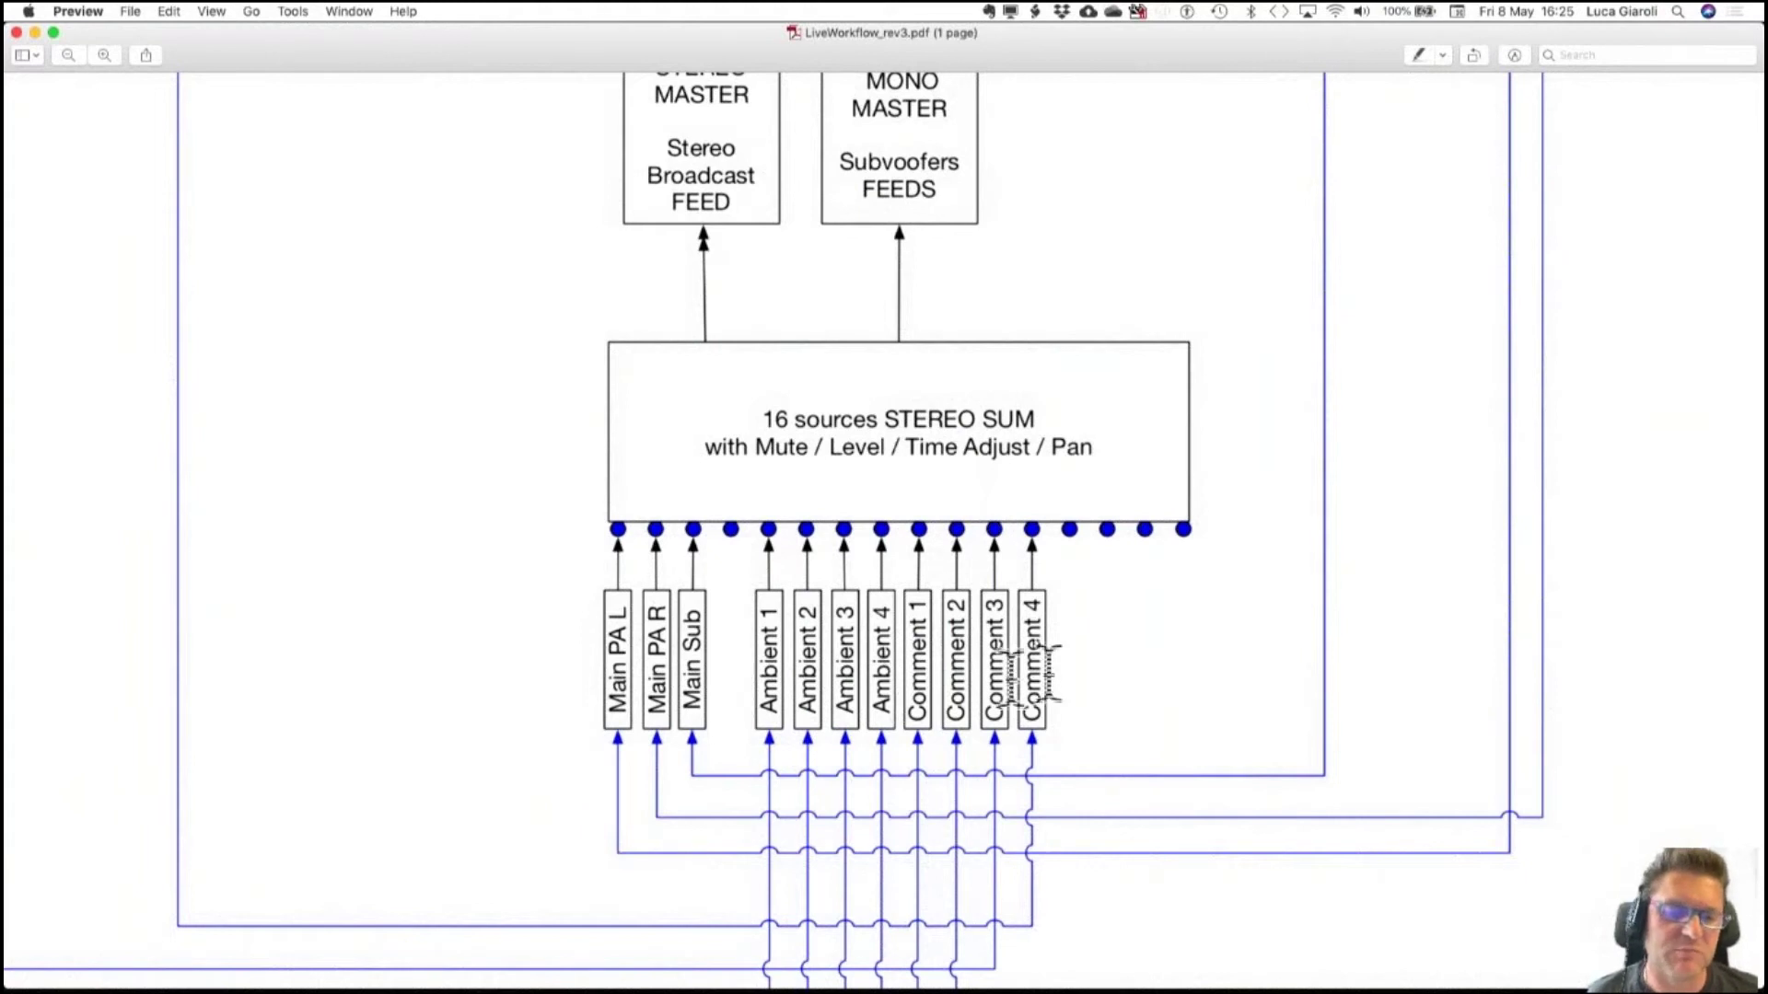
# Review the limiter and EQ inserts on inputs 17–24 and the Broadcast Feed's stereo and mono insert chain.
pyautogui.scroll(10, 544, 533)
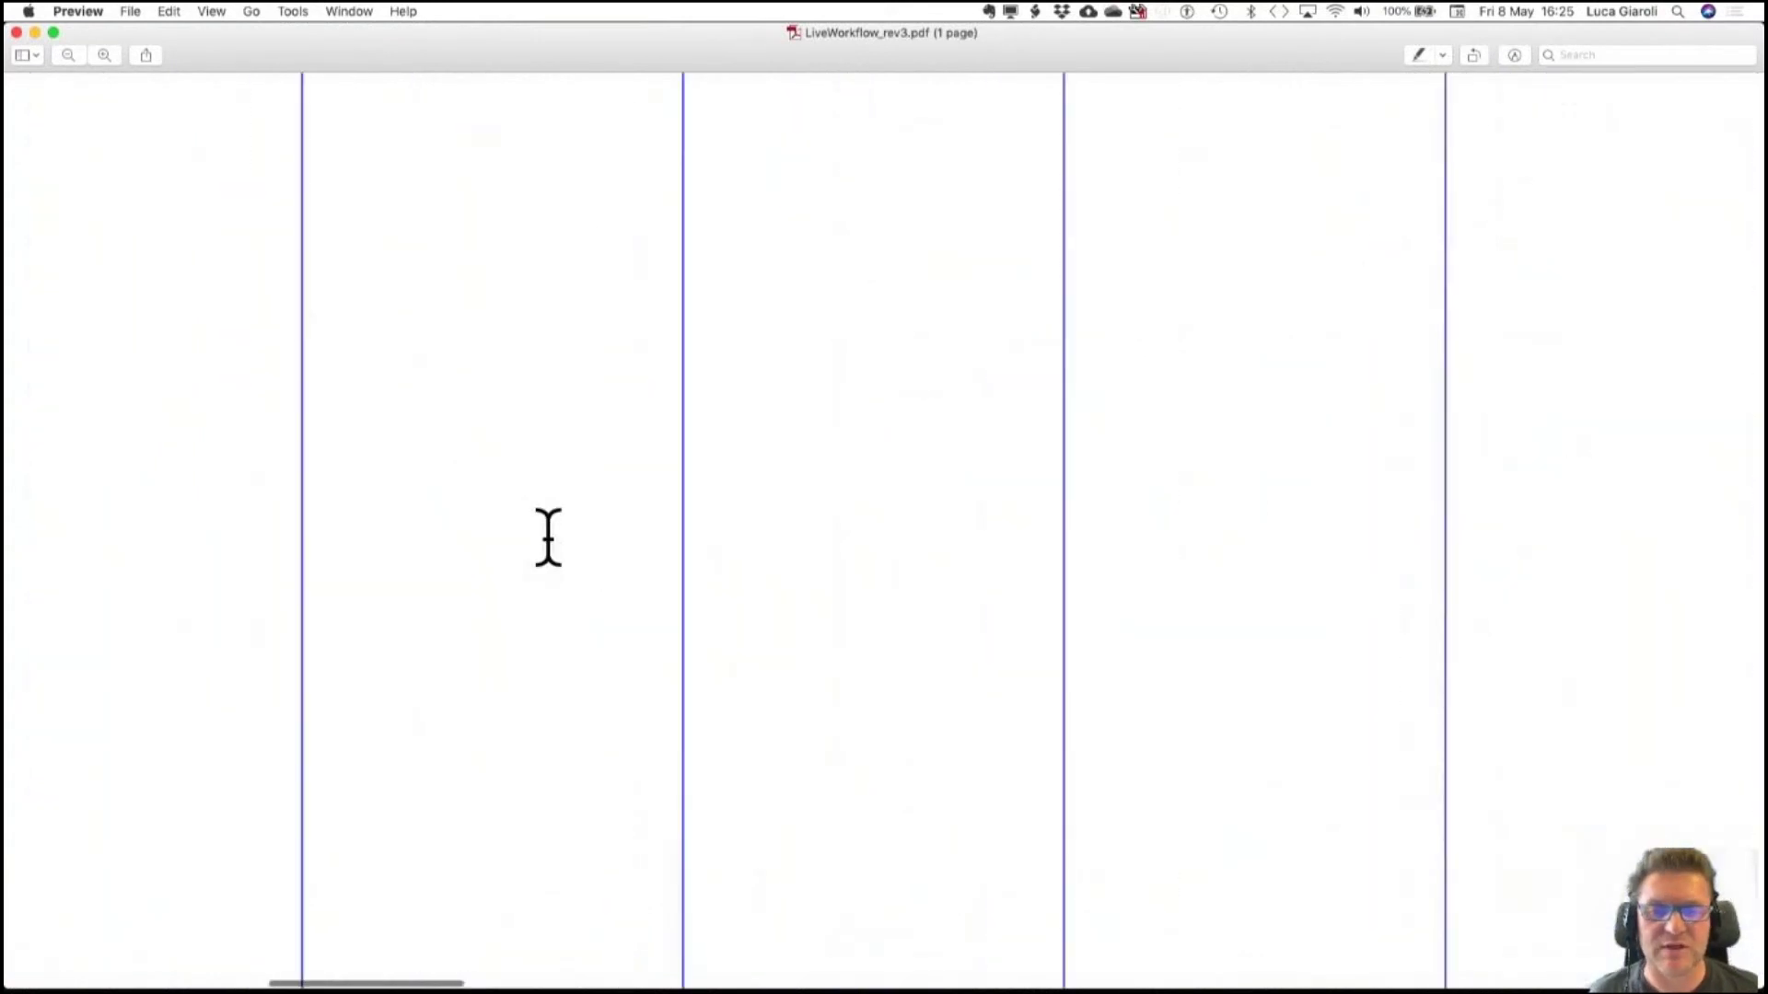
pyautogui.scroll(-10, 545, 532)
pyautogui.scroll(3, 532, 546)
pyautogui.scroll(-5, 532, 547)
pyautogui.scroll(3, 532, 547)
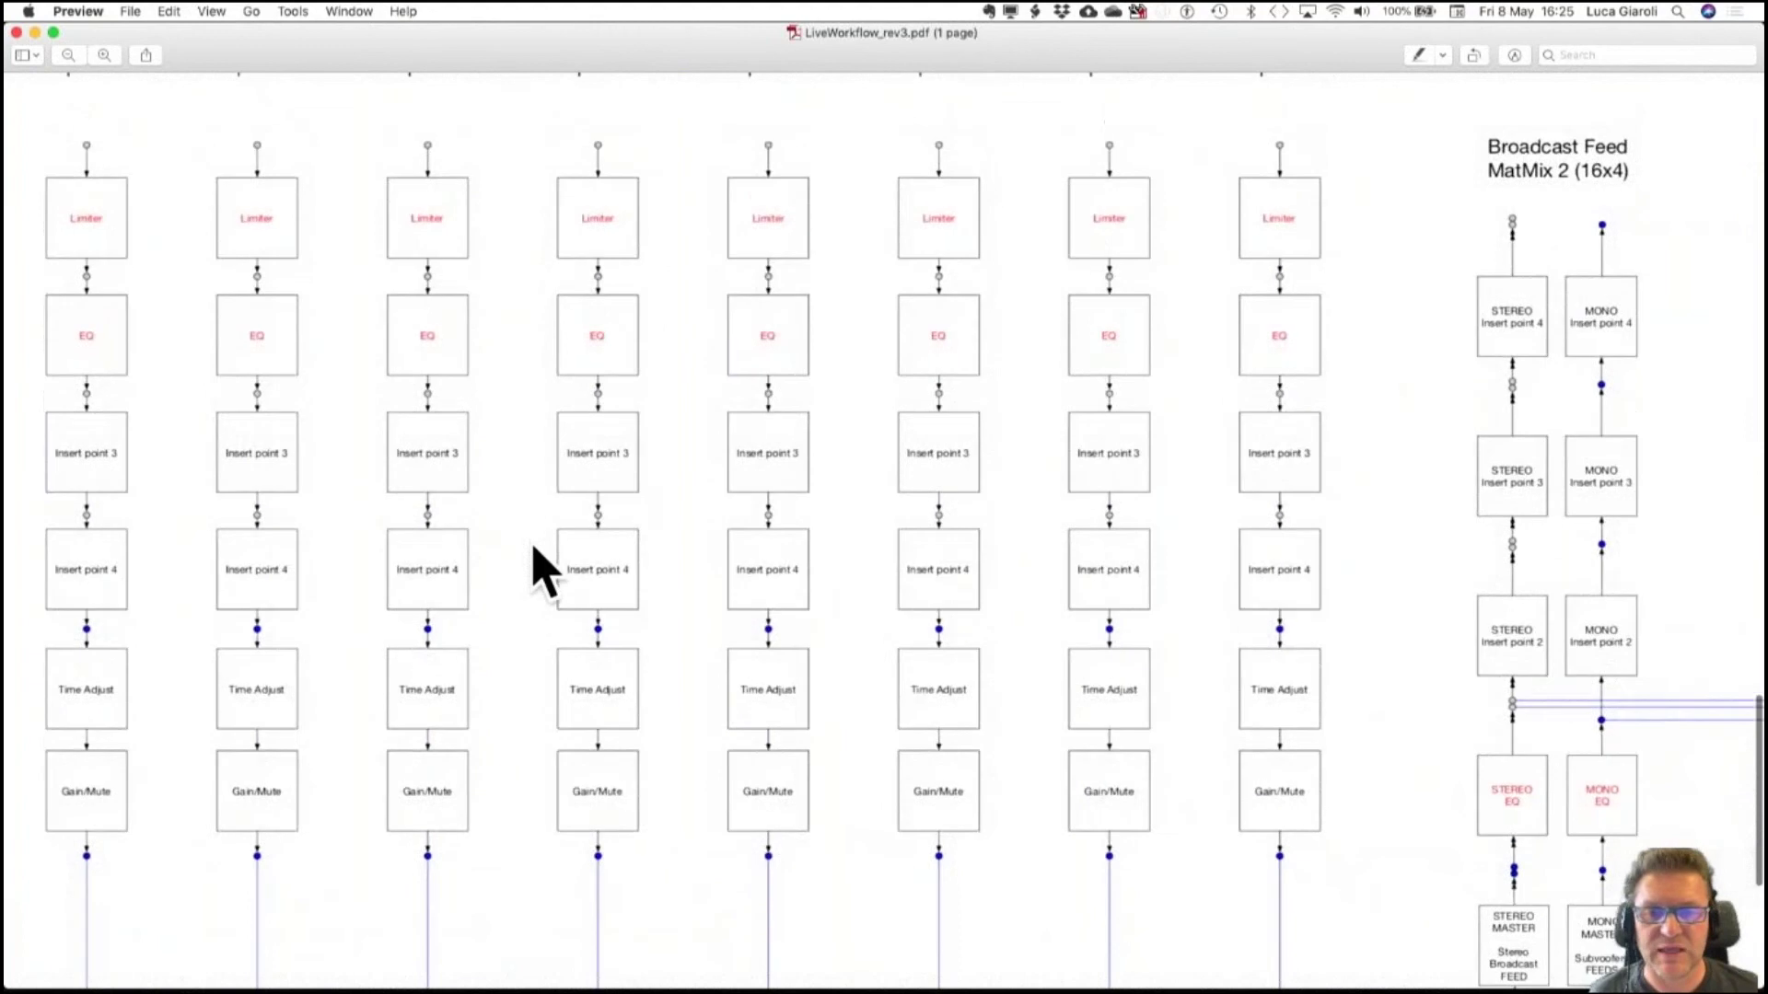
pyautogui.hscroll(-3, 544, 571)
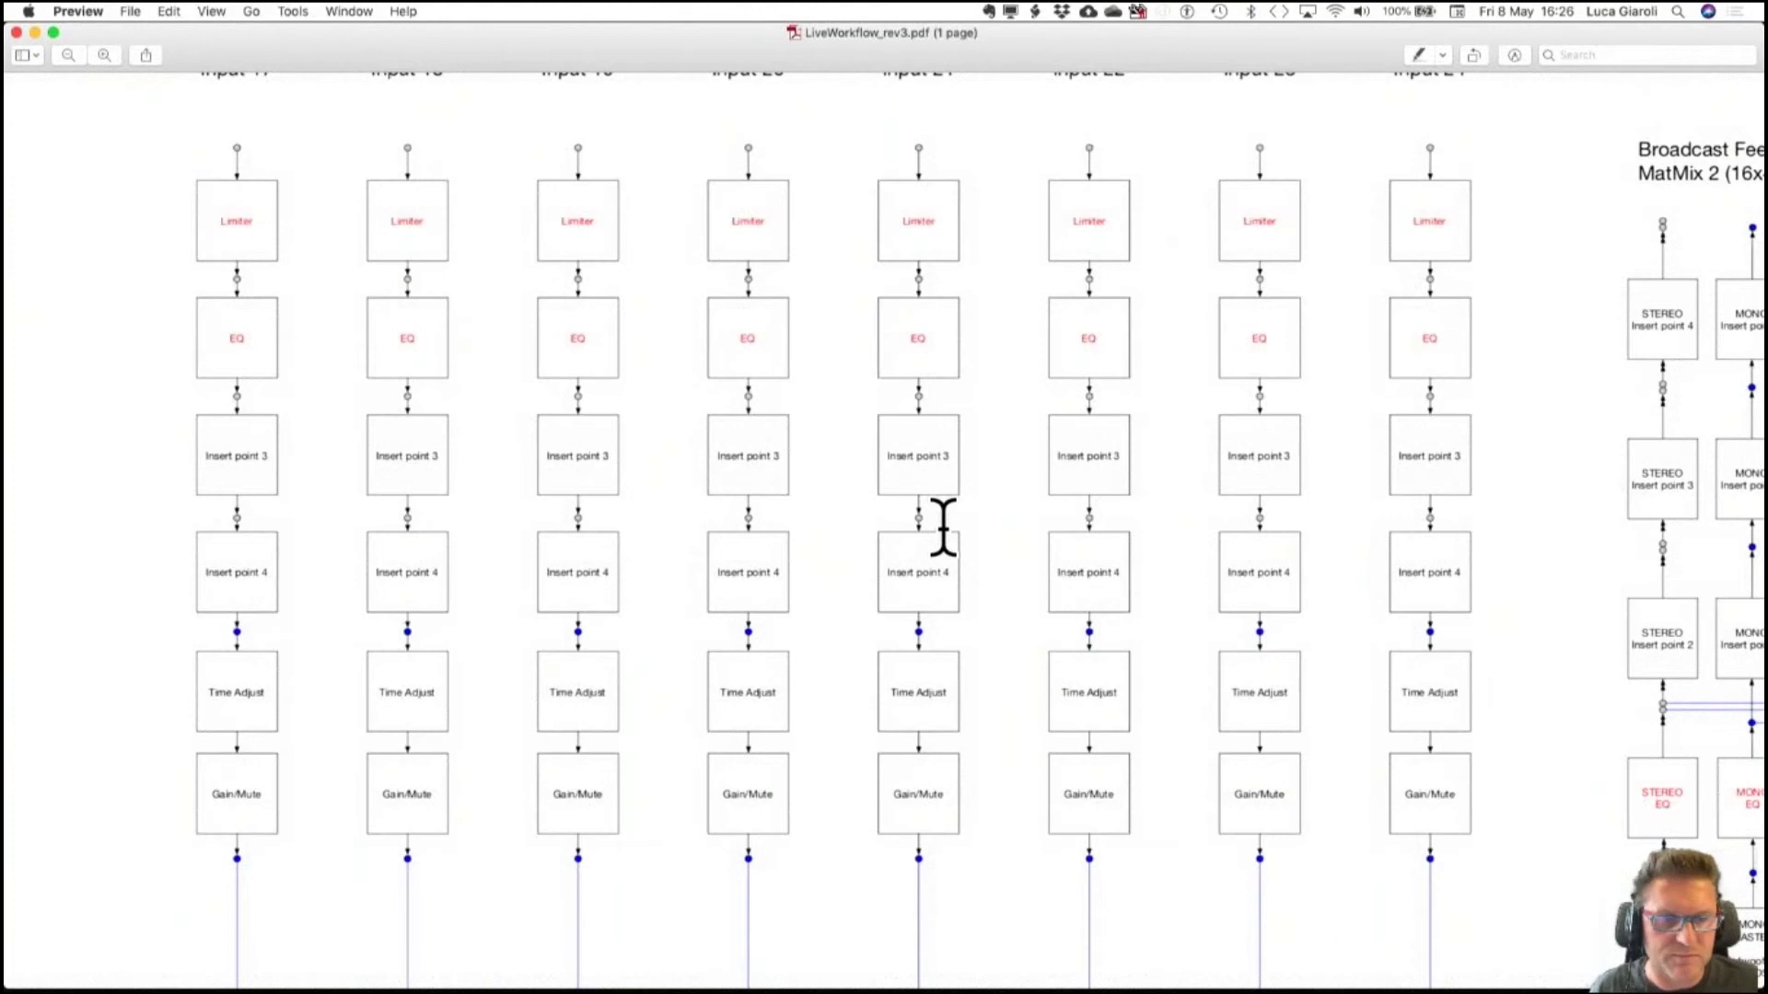
pyautogui.hscroll(10, 944, 528)
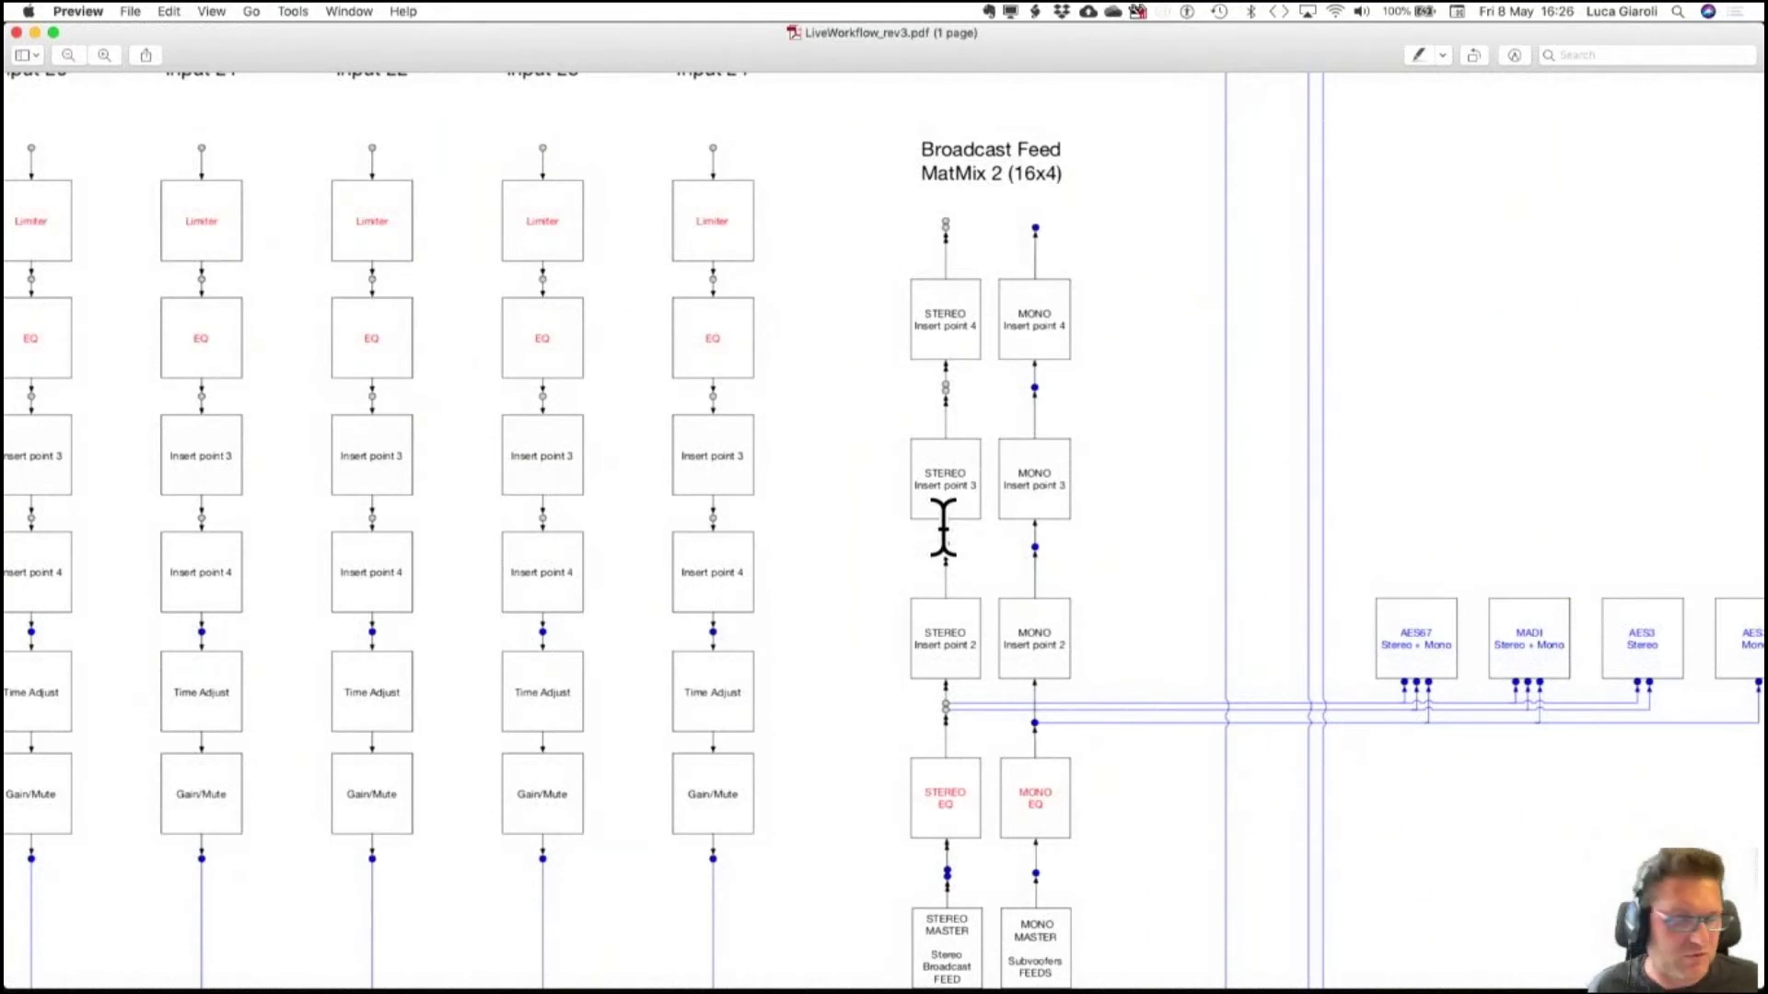
# Examine the available, used and remaining DSP resources table and the overview of inputs 1–16 and the Main PA mixer.
pyautogui.scroll(-5, 943, 527)
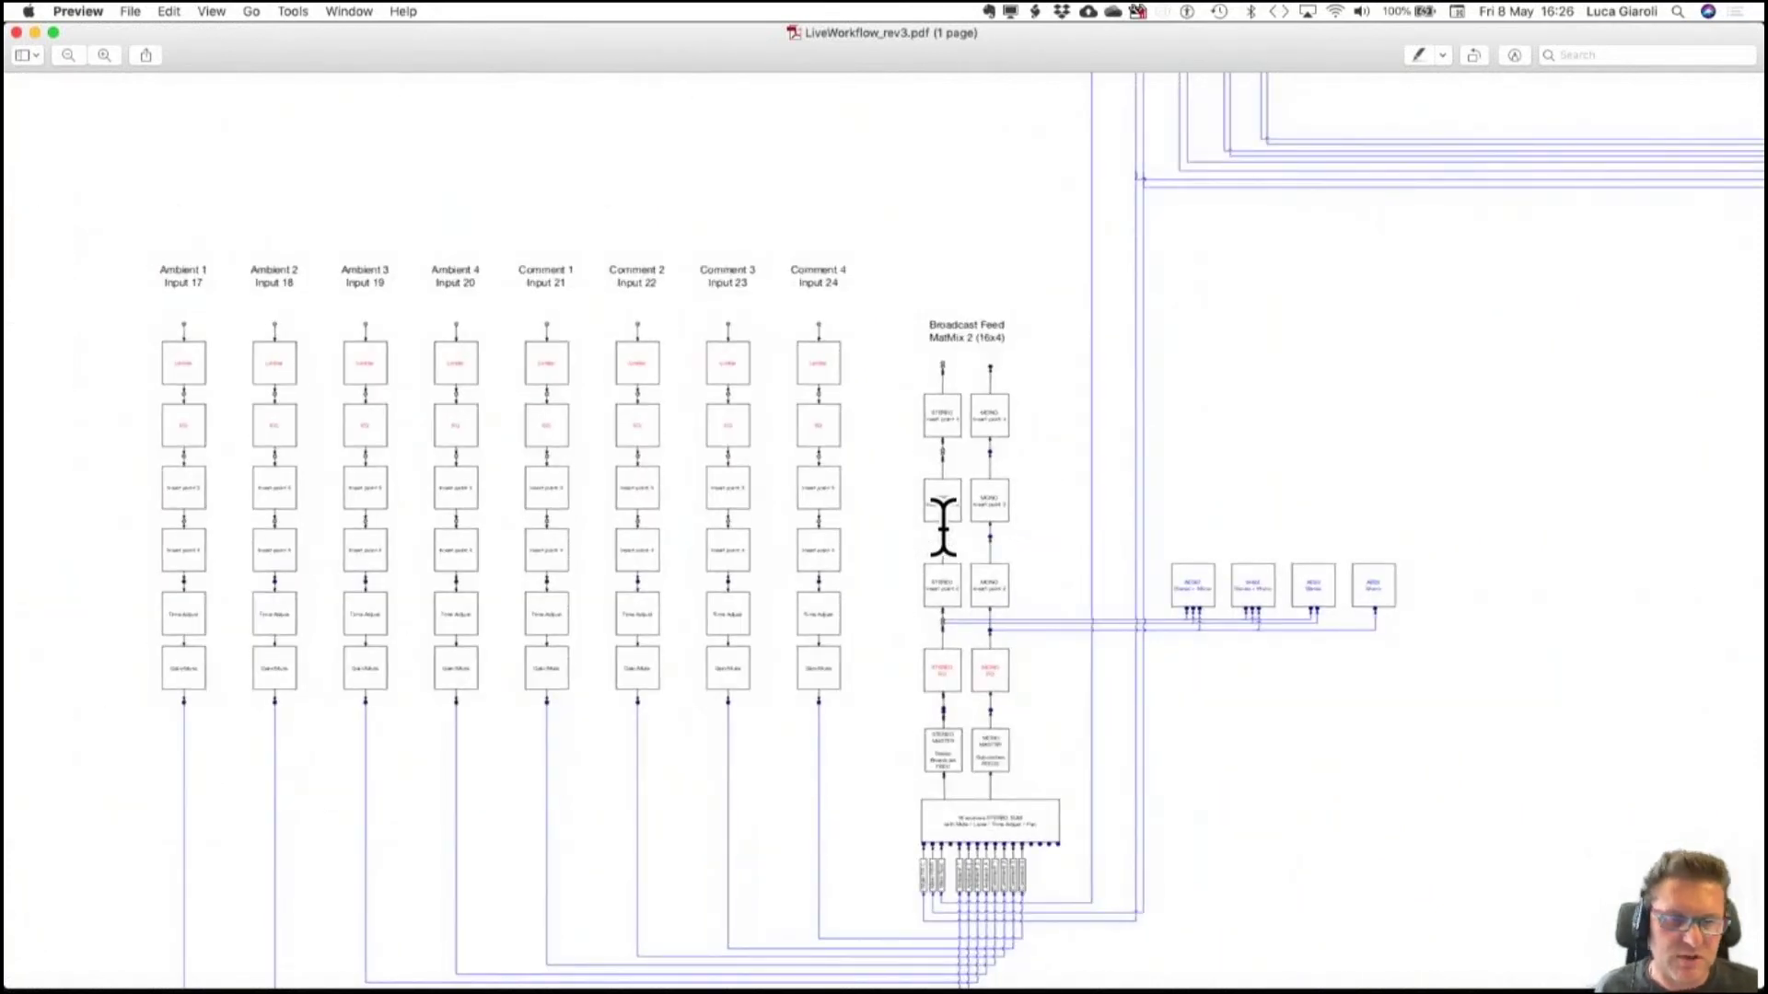
pyautogui.scroll(1, 943, 527)
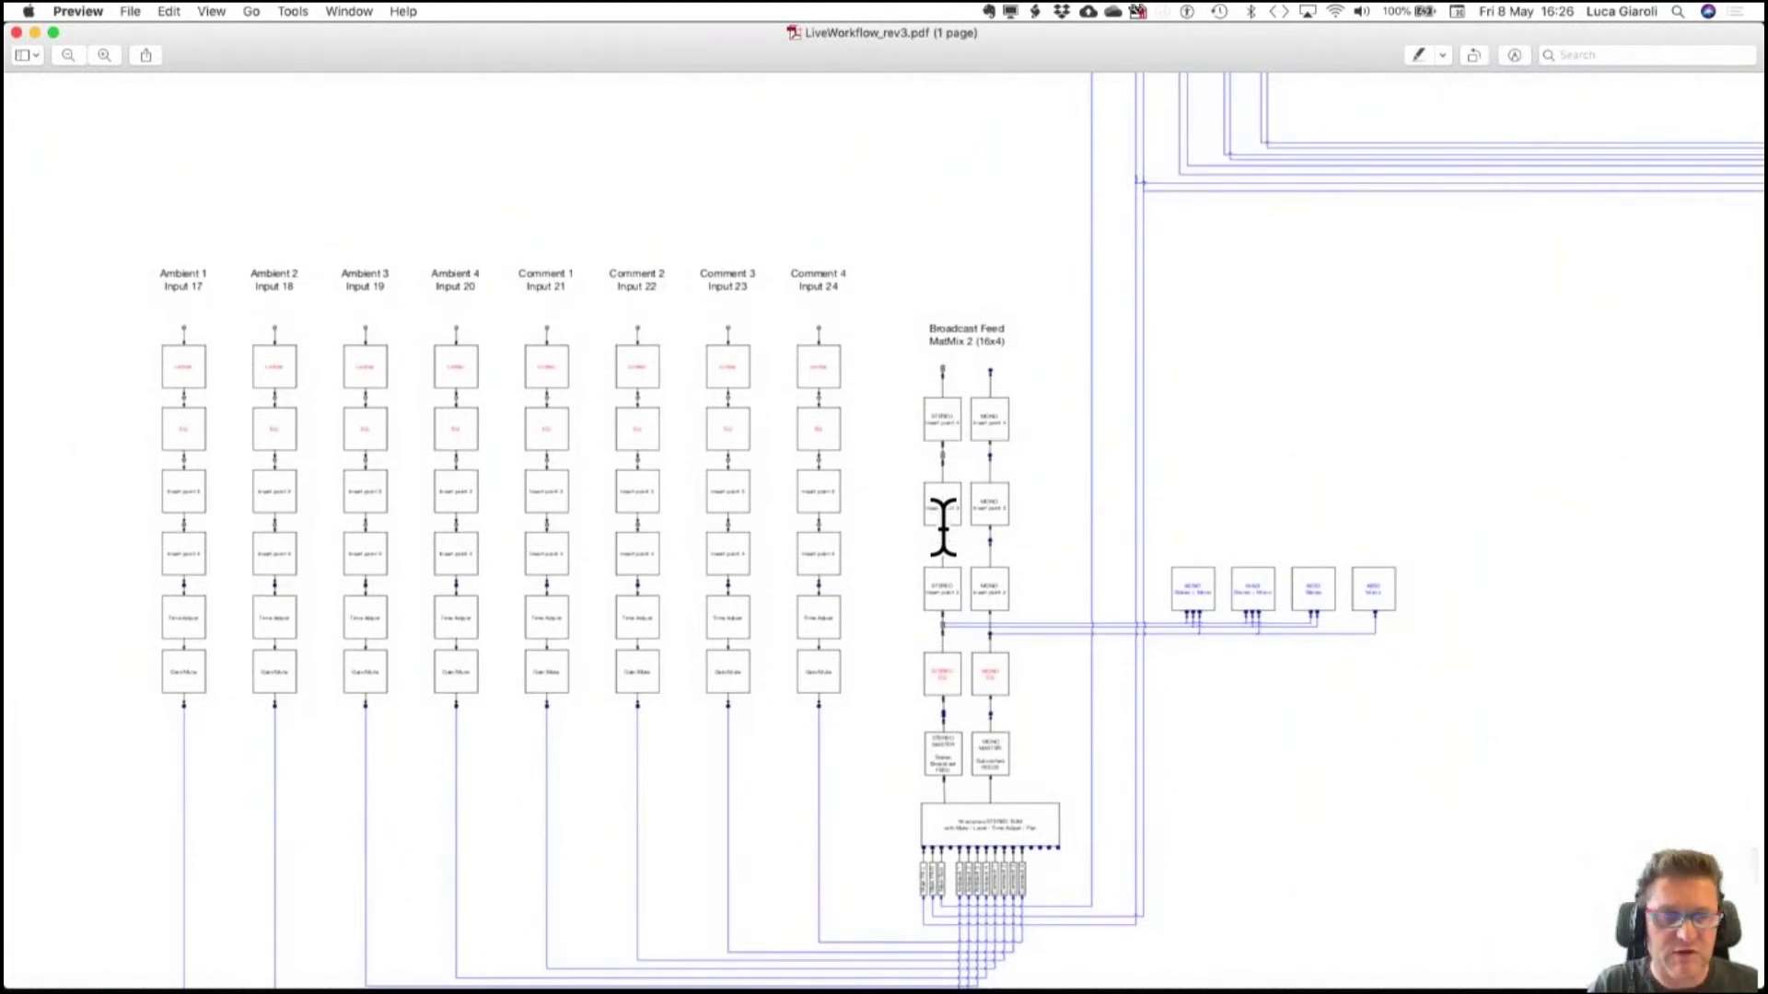
pyautogui.scroll(5, 942, 526)
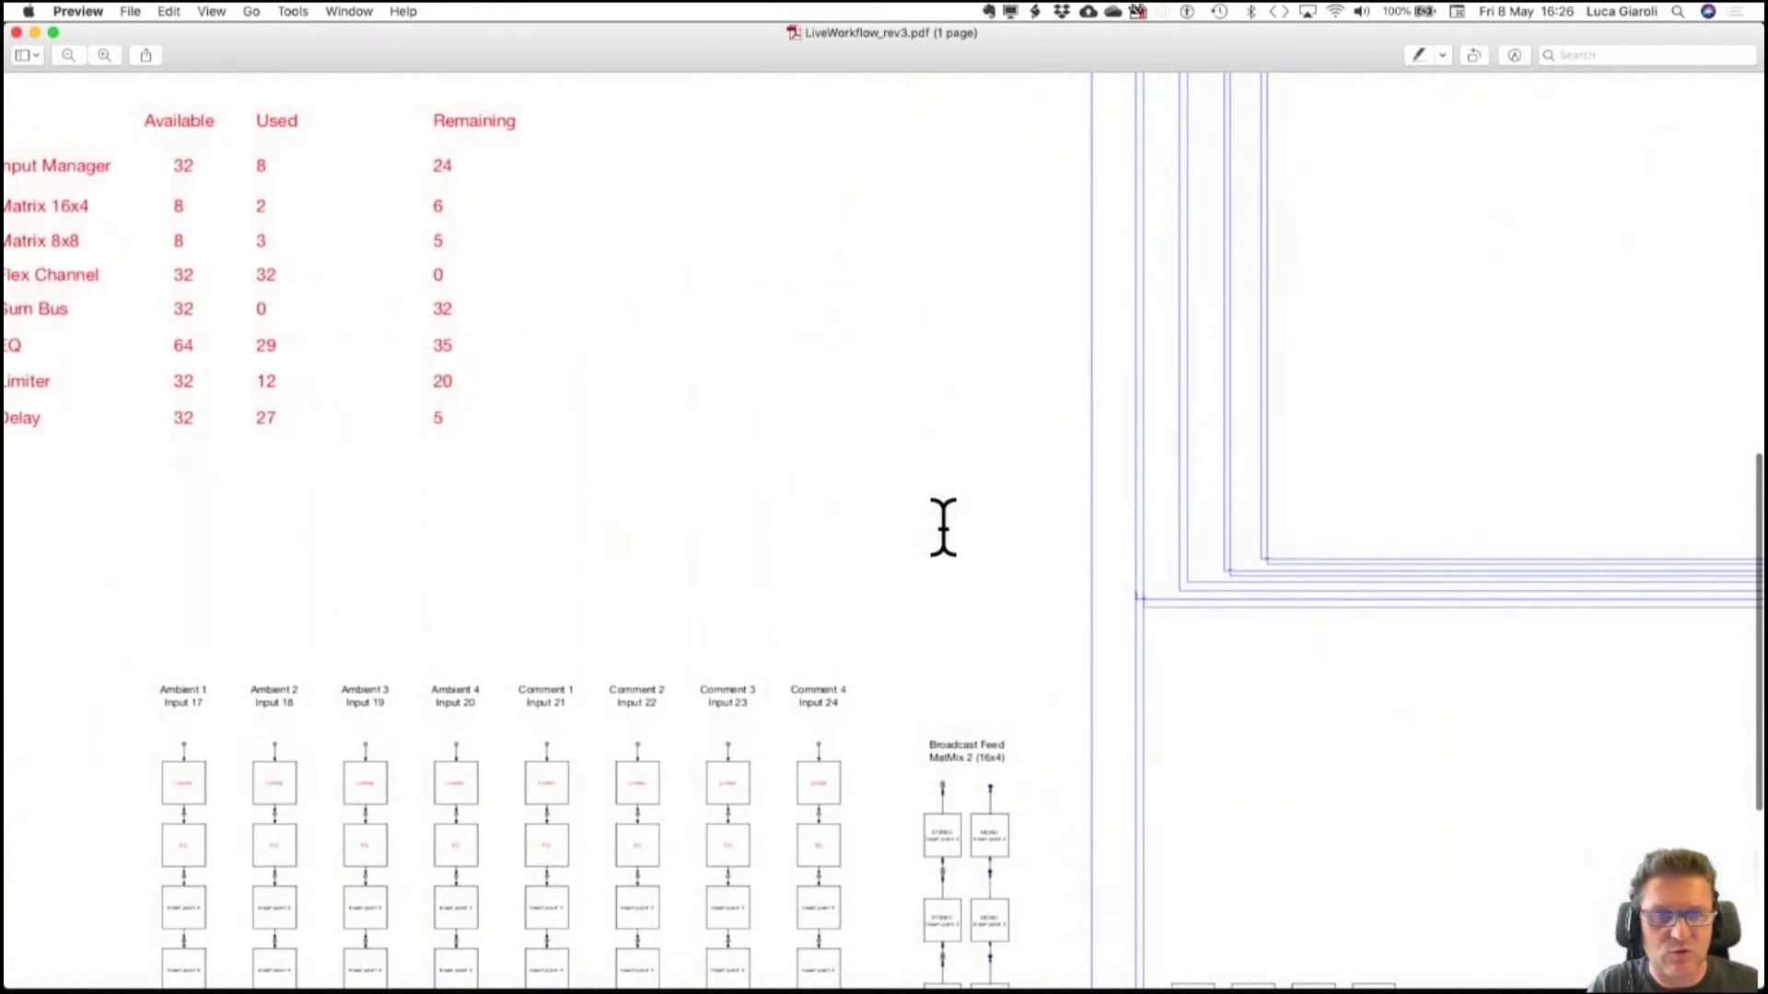
pyautogui.scroll(-3, 941, 525)
pyautogui.scroll(15, 944, 532)
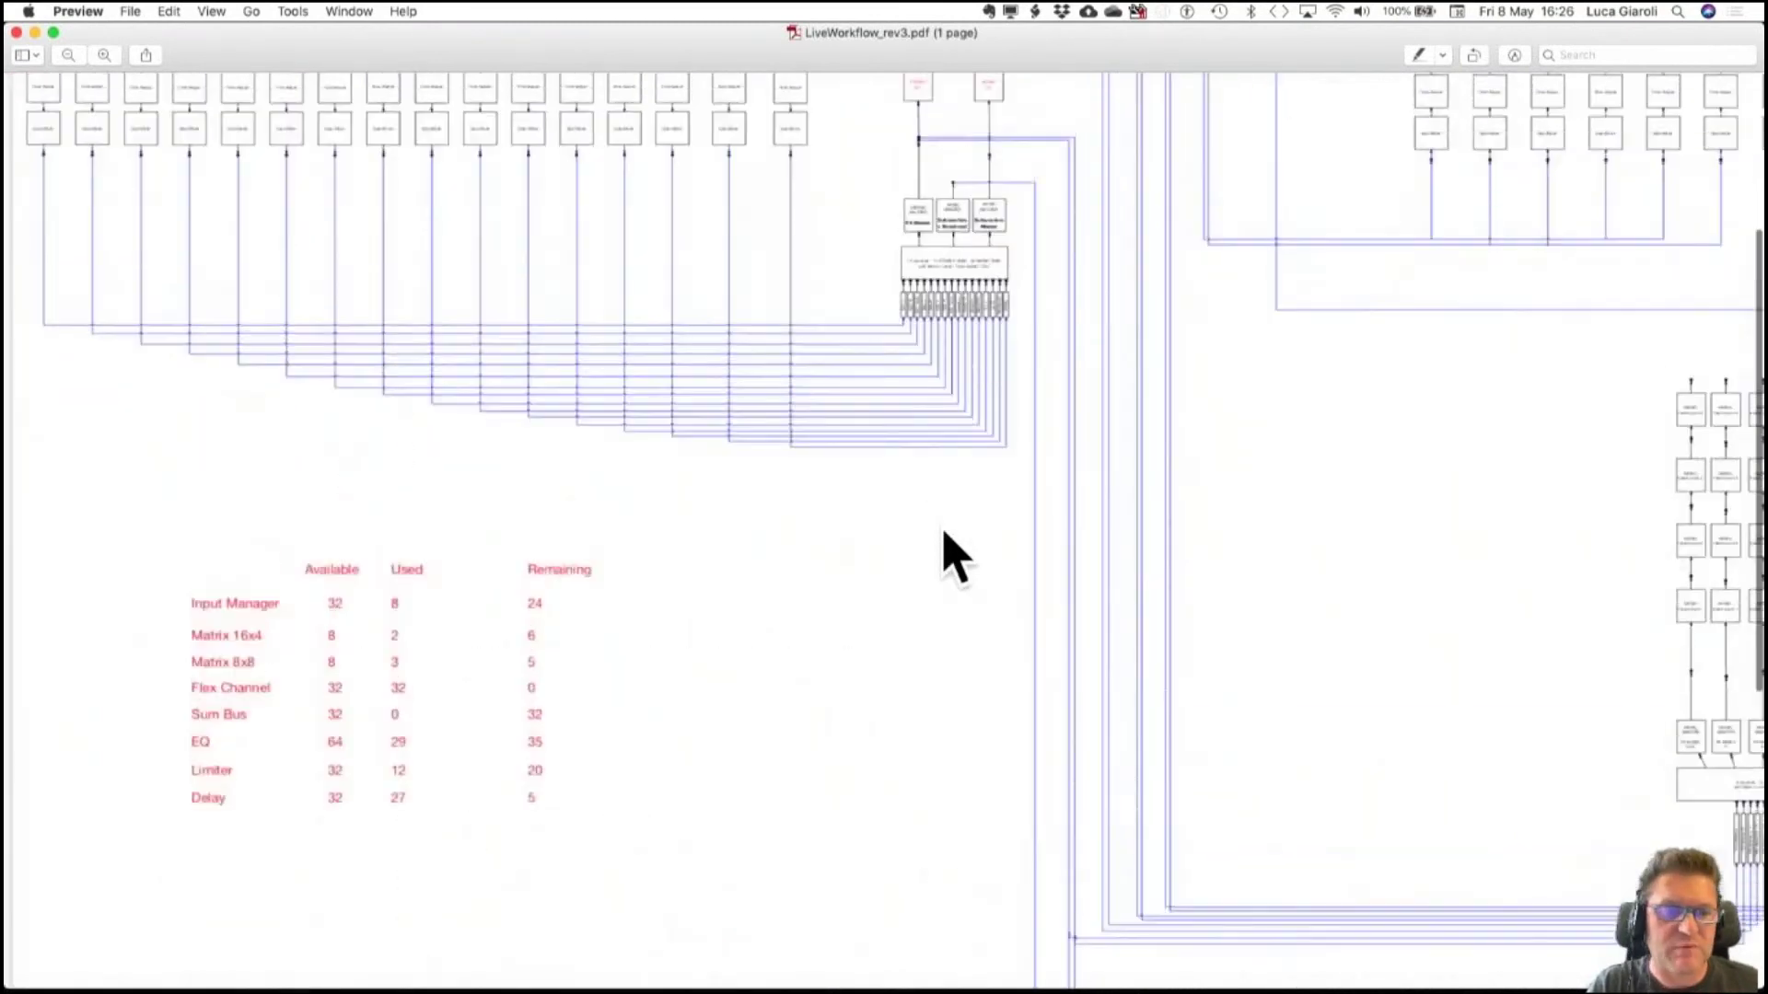
pyautogui.scroll(-5, 952, 552)
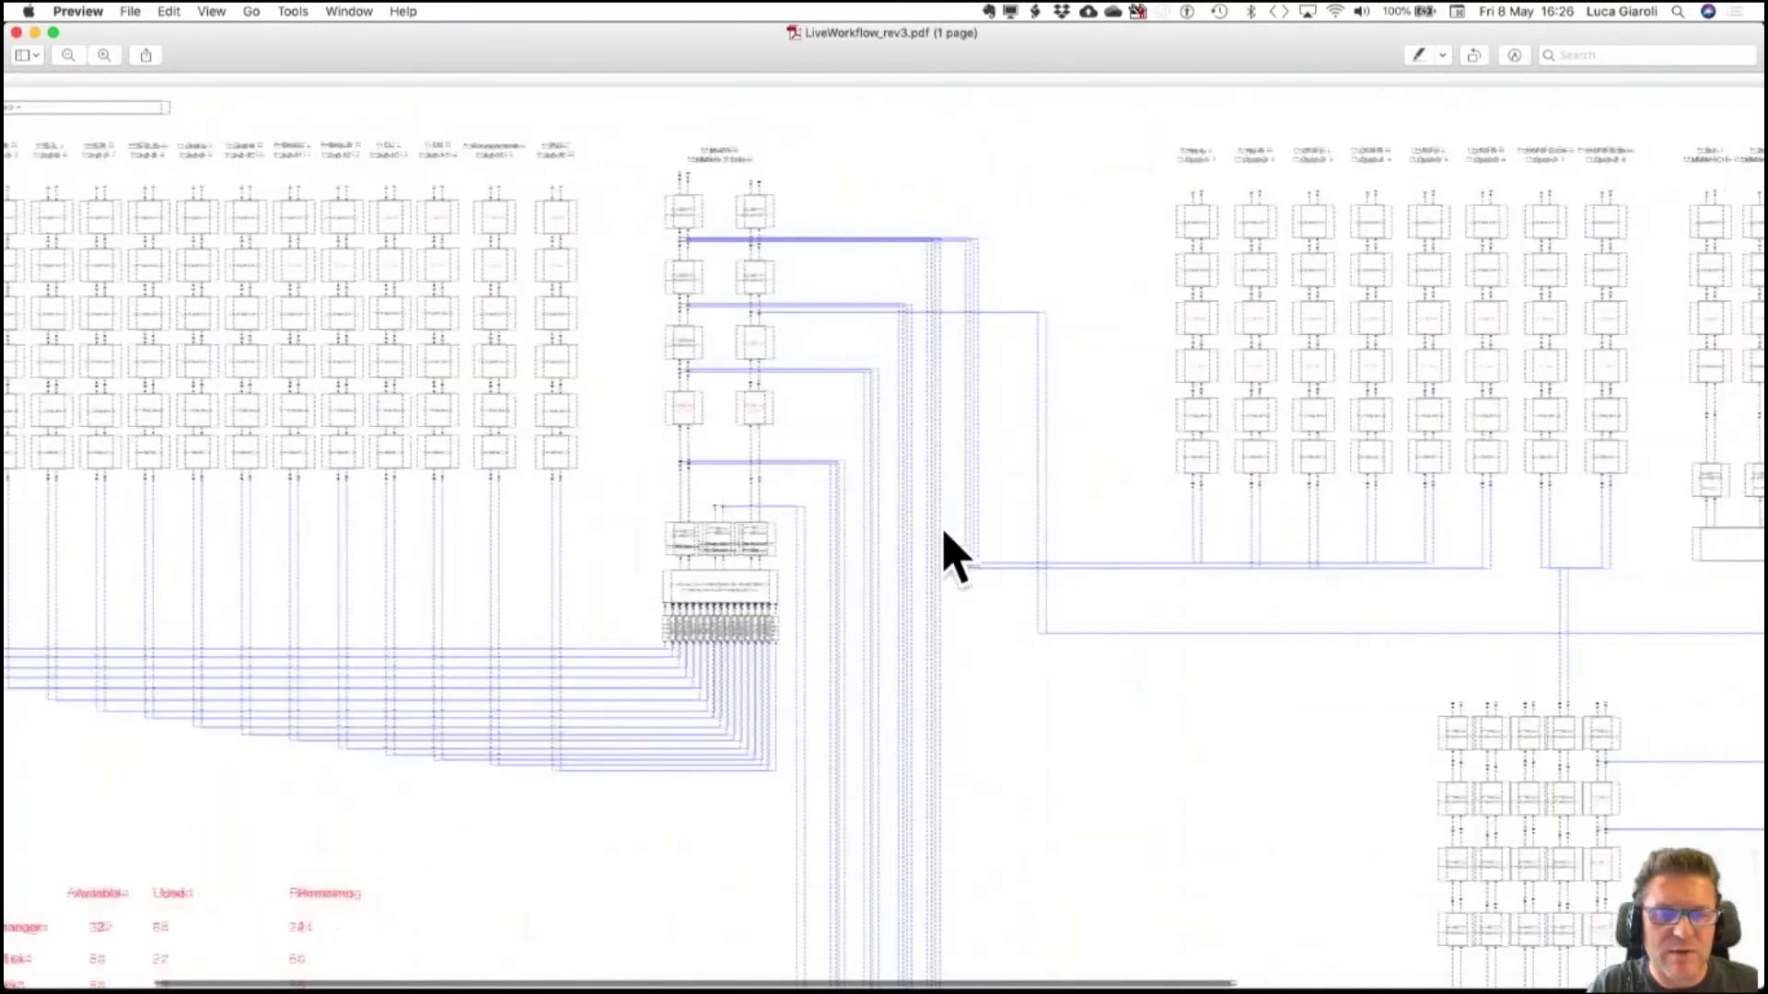
pyautogui.scroll(5, 953, 552)
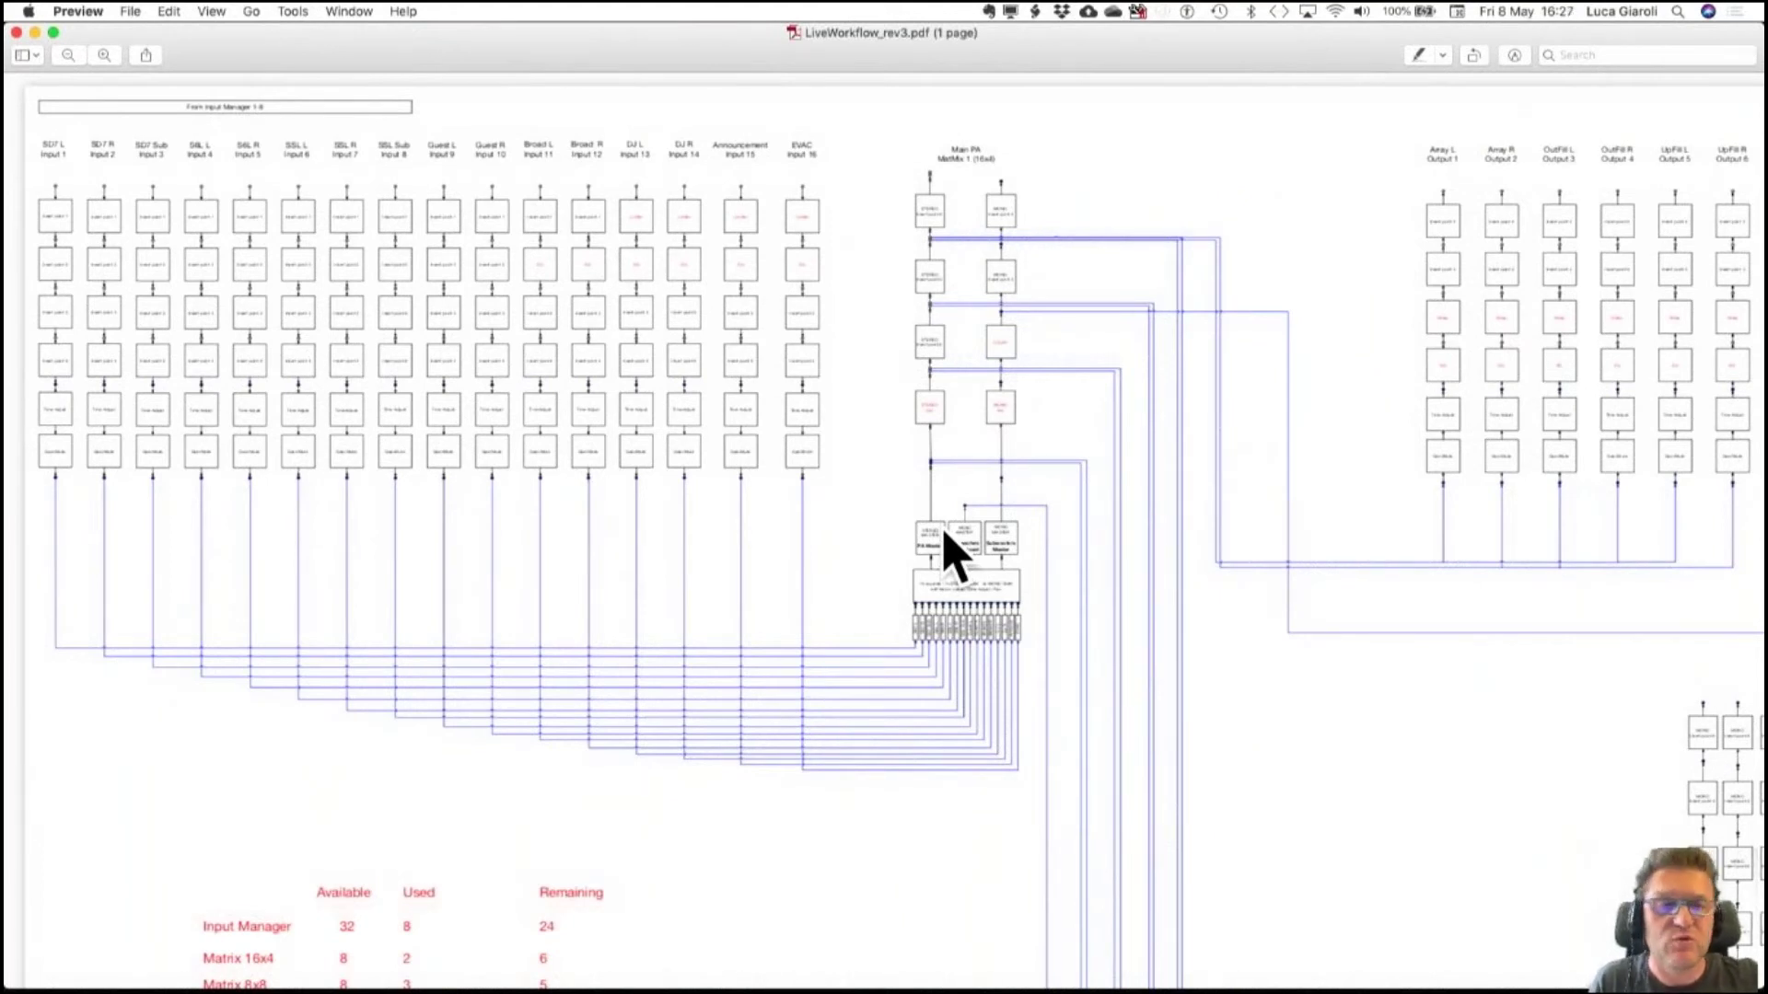
# Switch to globcon and view the slot and MADI1 input levels of the Prodigy.MP.
pyautogui.press('super+Tab')
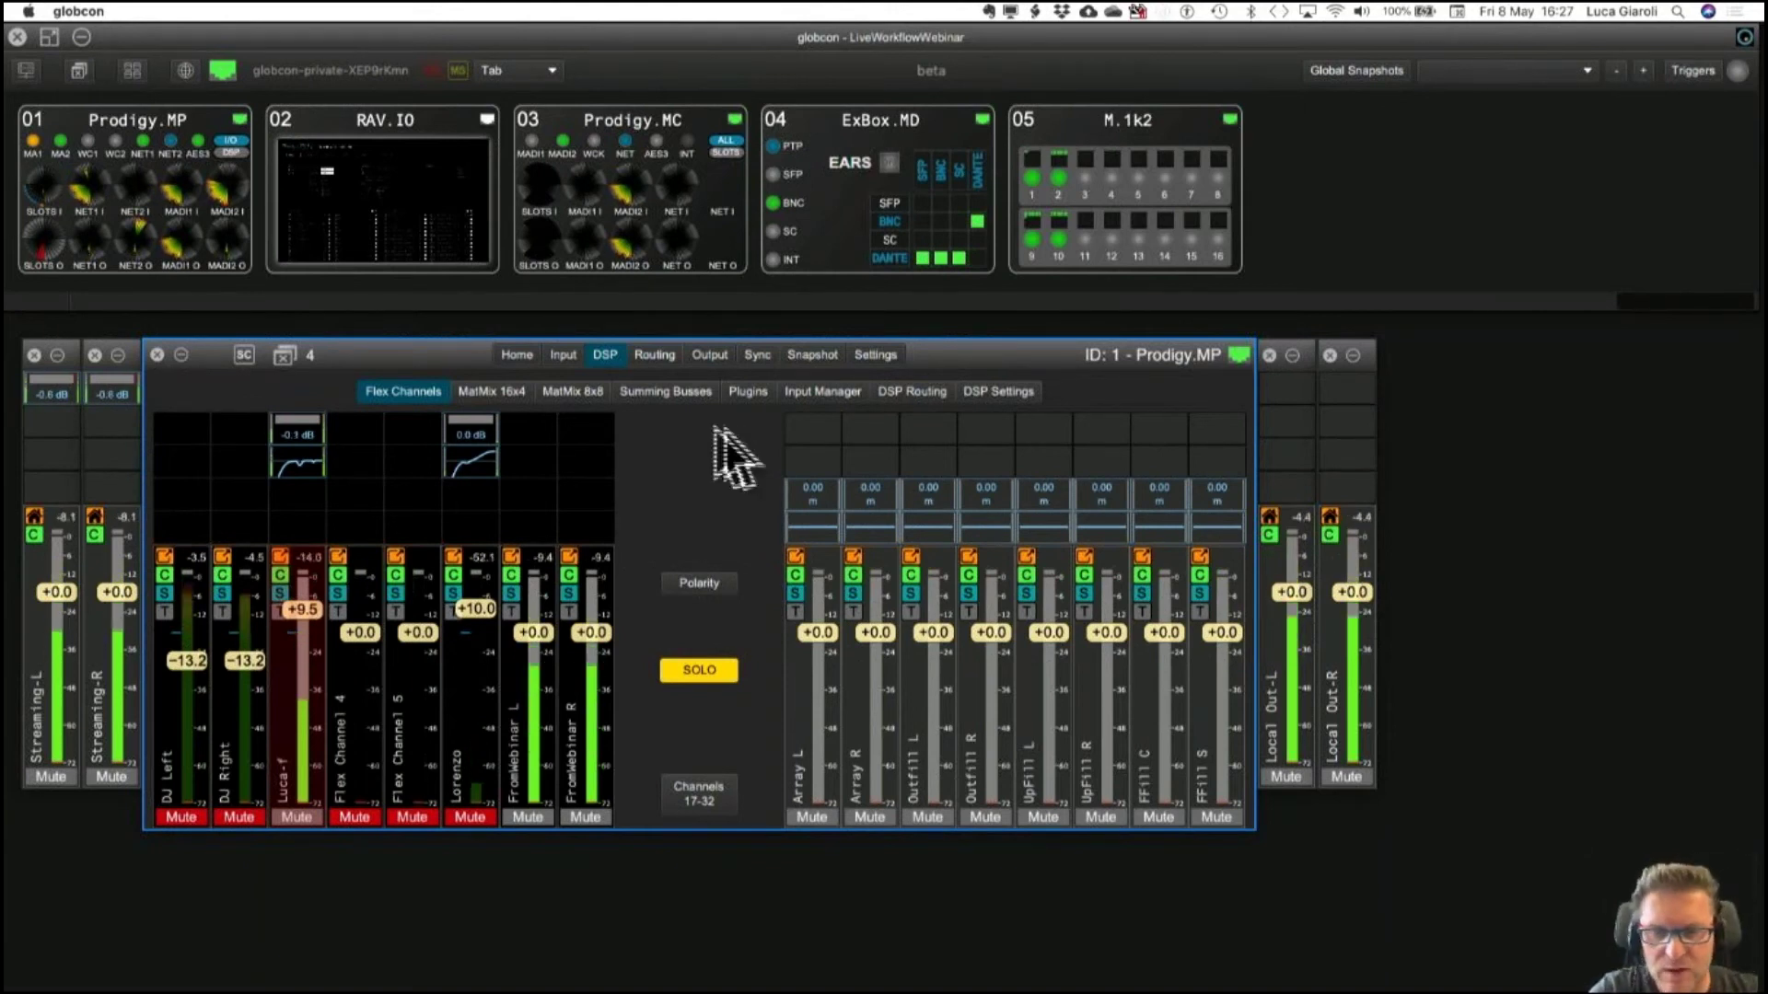
pyautogui.click(564, 356)
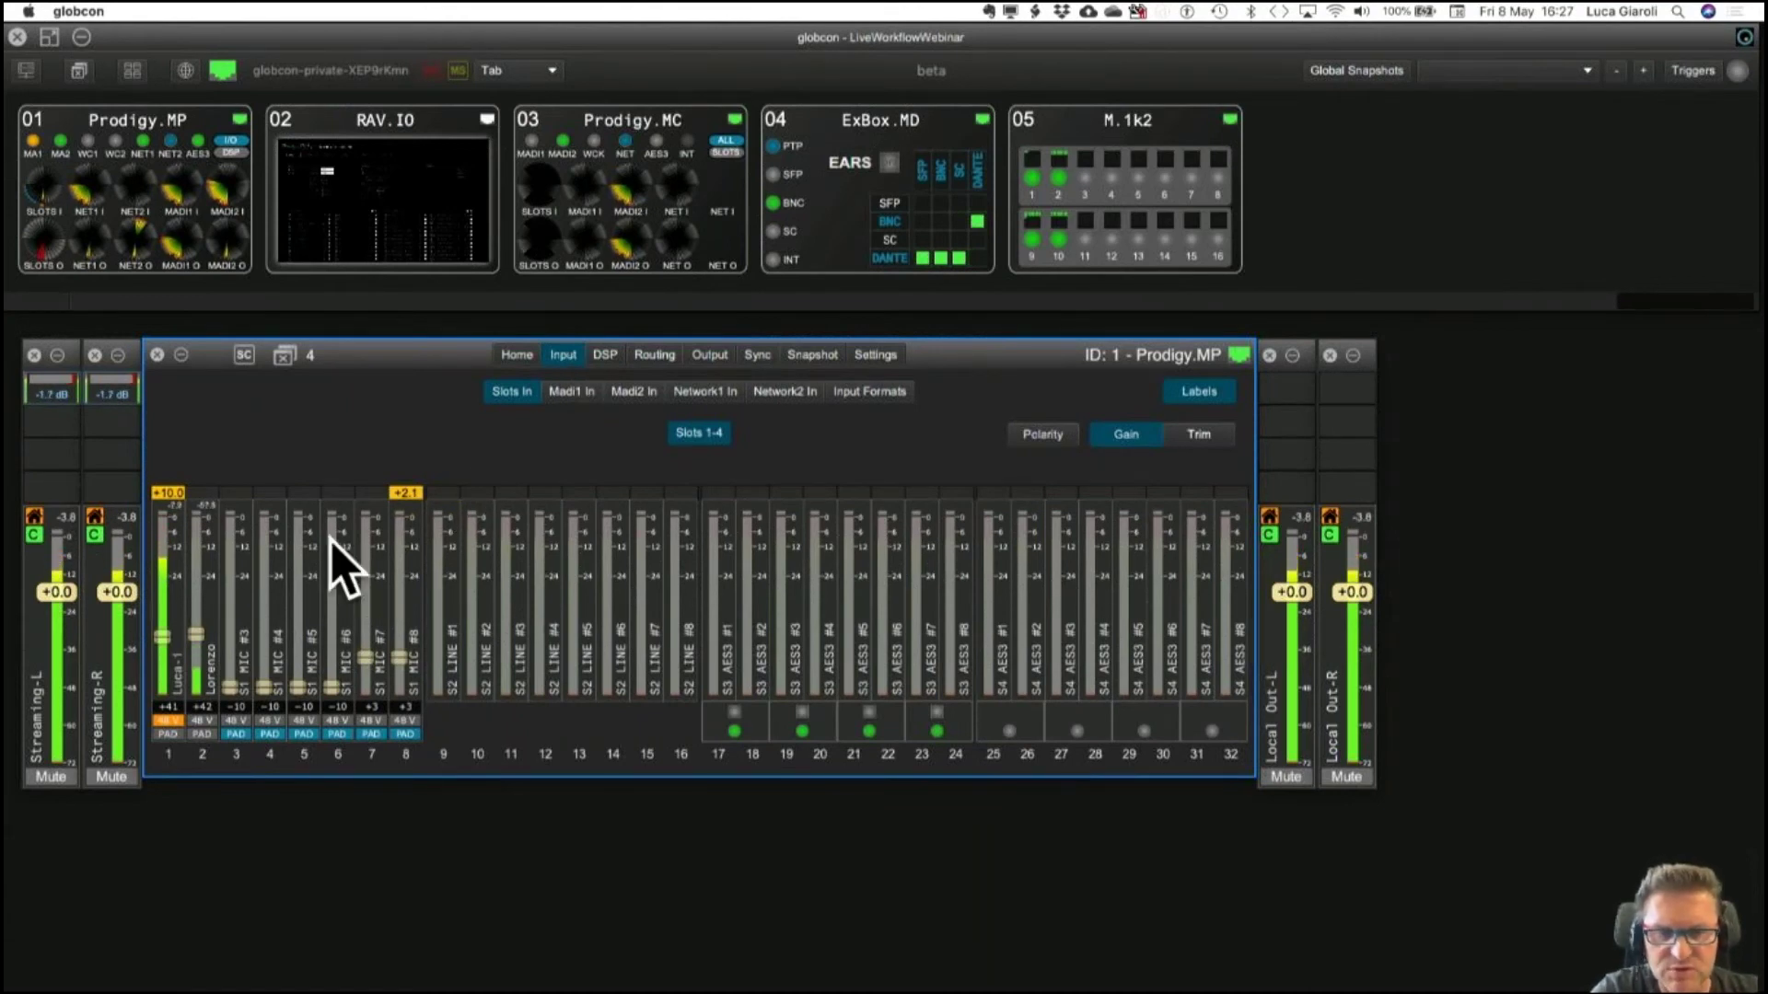
pyautogui.click(571, 392)
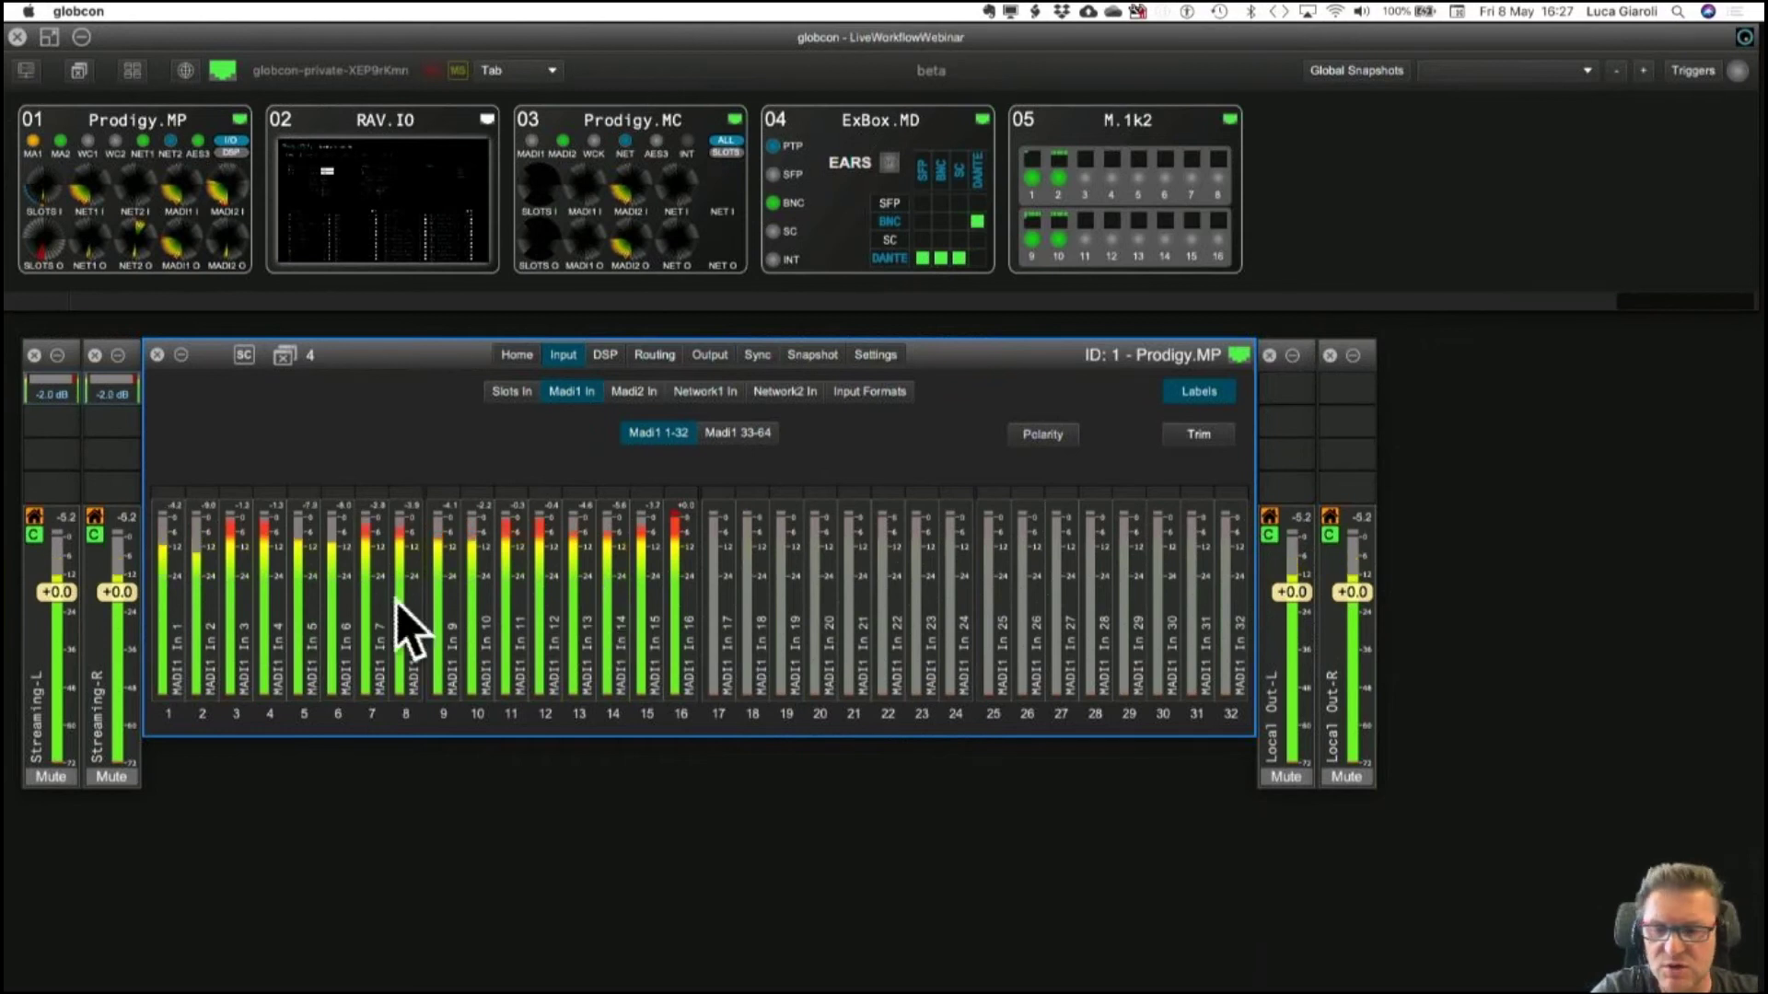
# Check the playback tracks in Tracks Live, and return to globcon to view the Prodigy.MP's MADI1 and Network1 input levels.
pyautogui.hotkey('ctrl', 'Right')
pyautogui.hotkey('ctrl', 'Right')
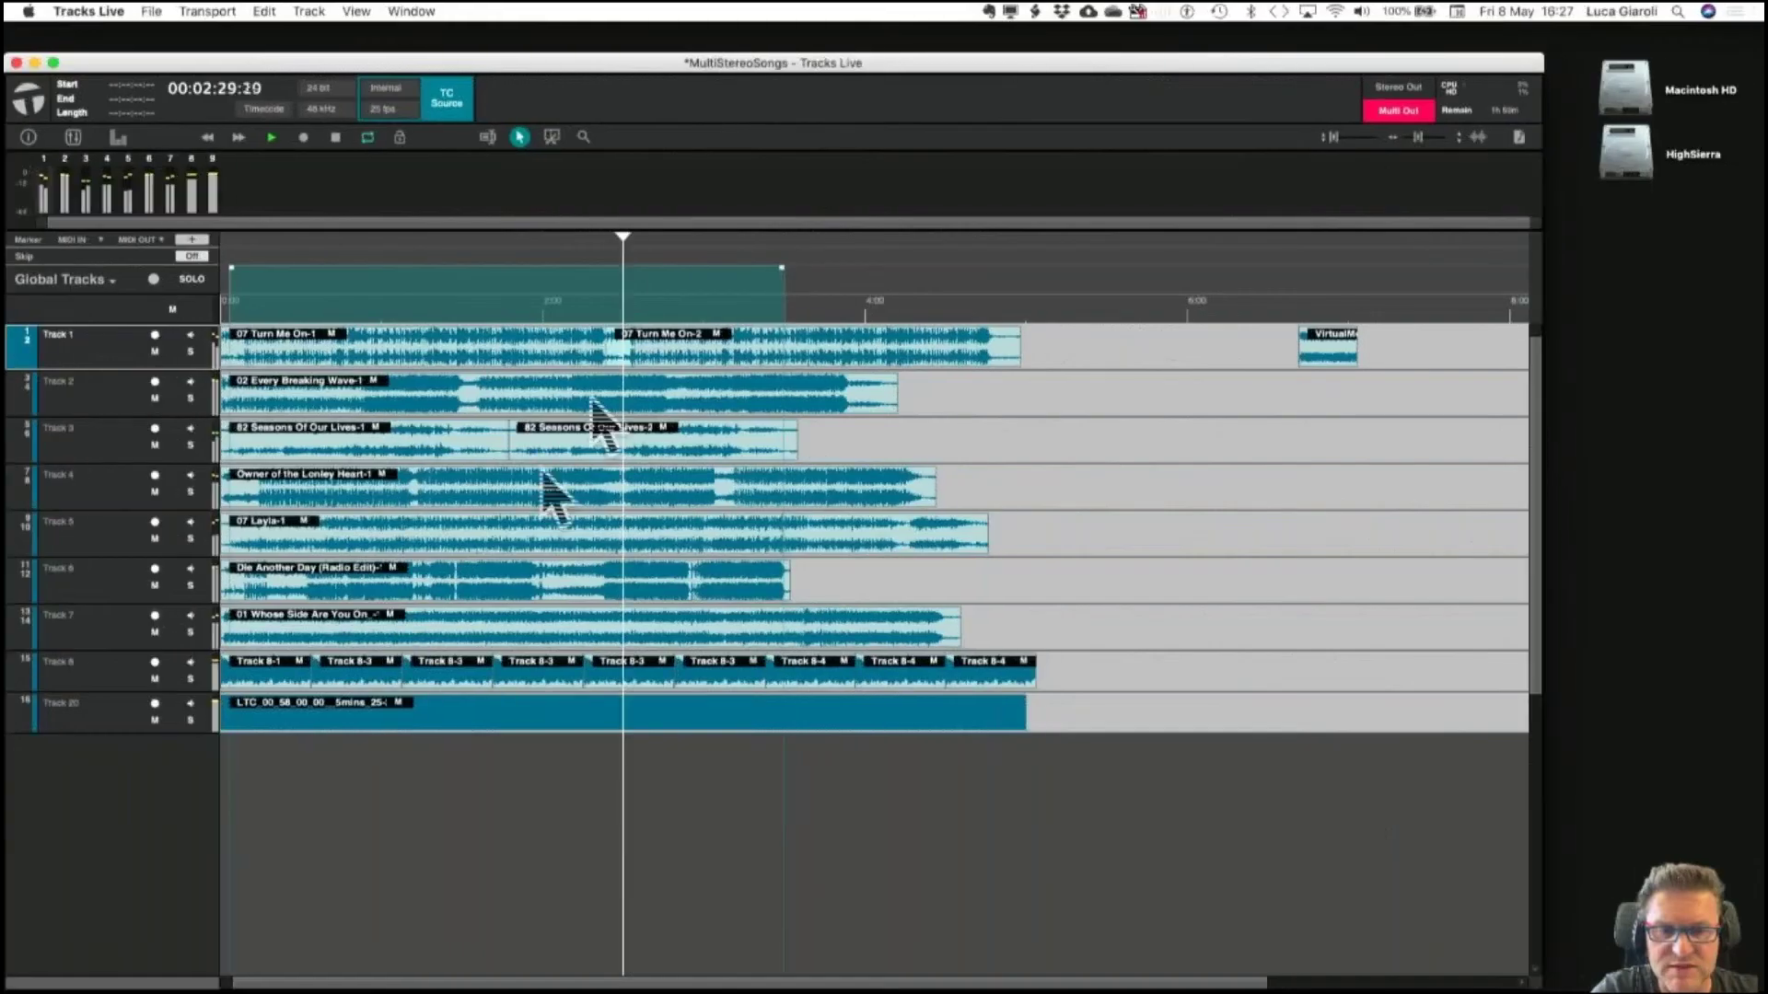
pyautogui.hotkey('ctrl', 'Left')
pyautogui.hotkey('ctrl', 'Left')
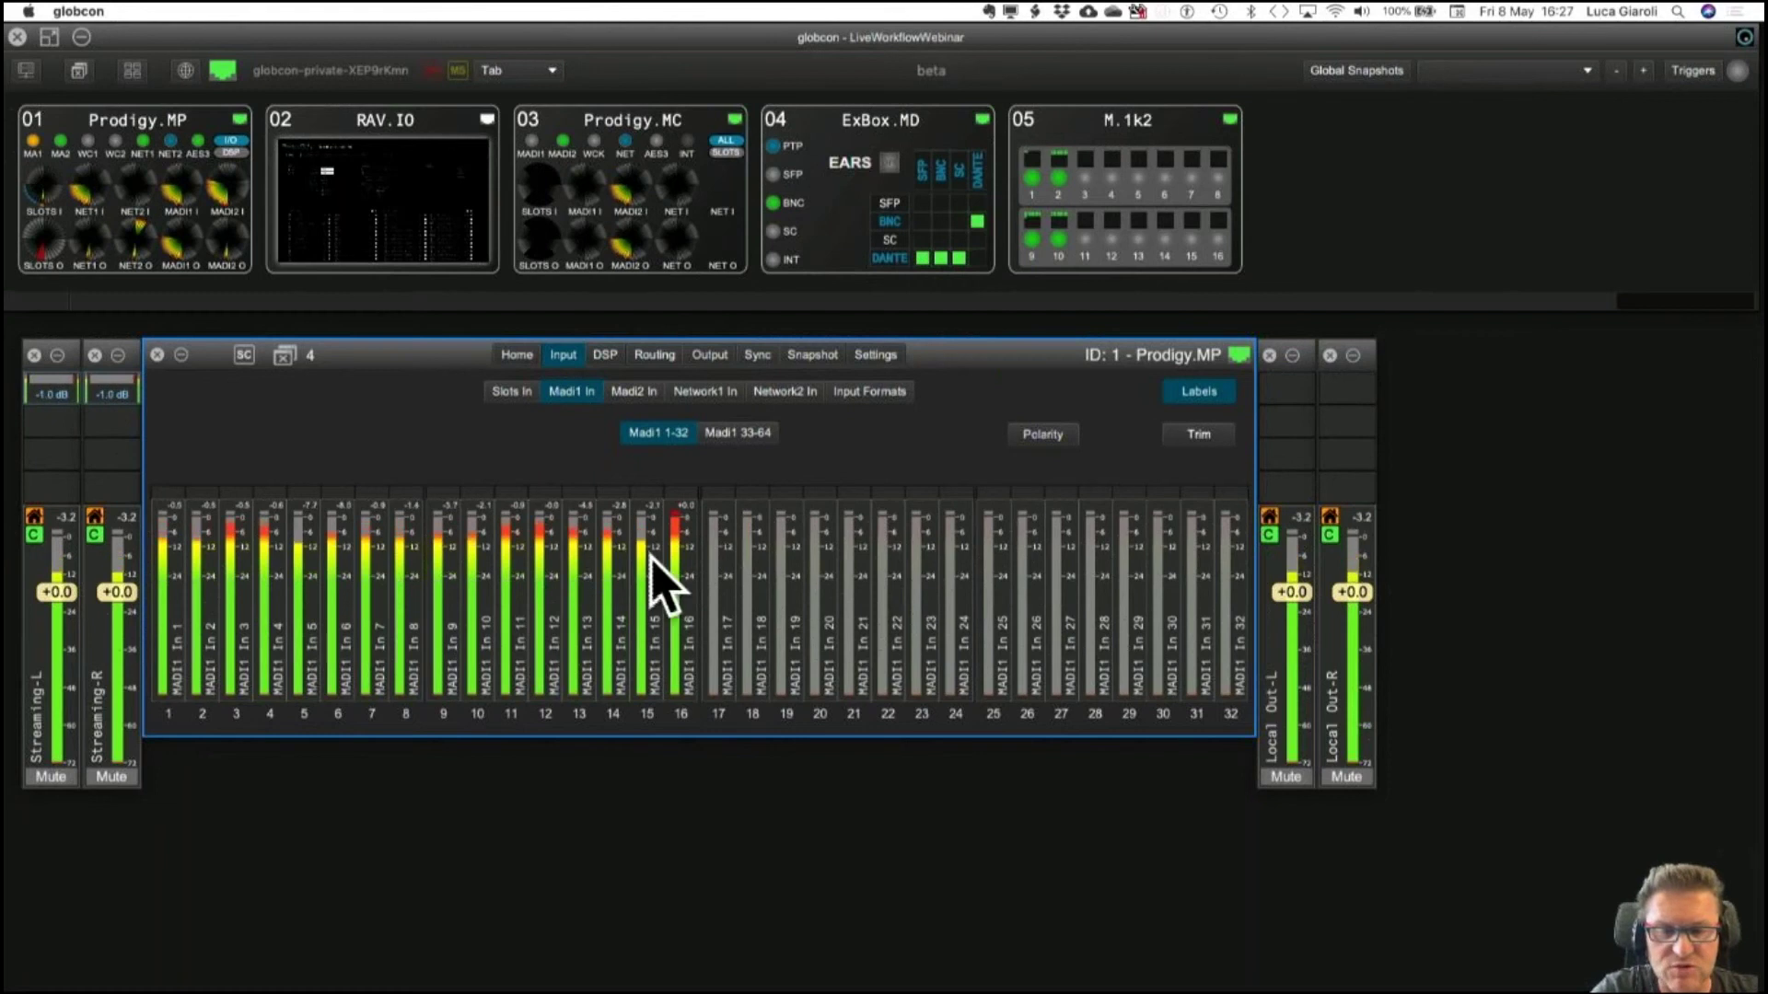
pyautogui.click(685, 391)
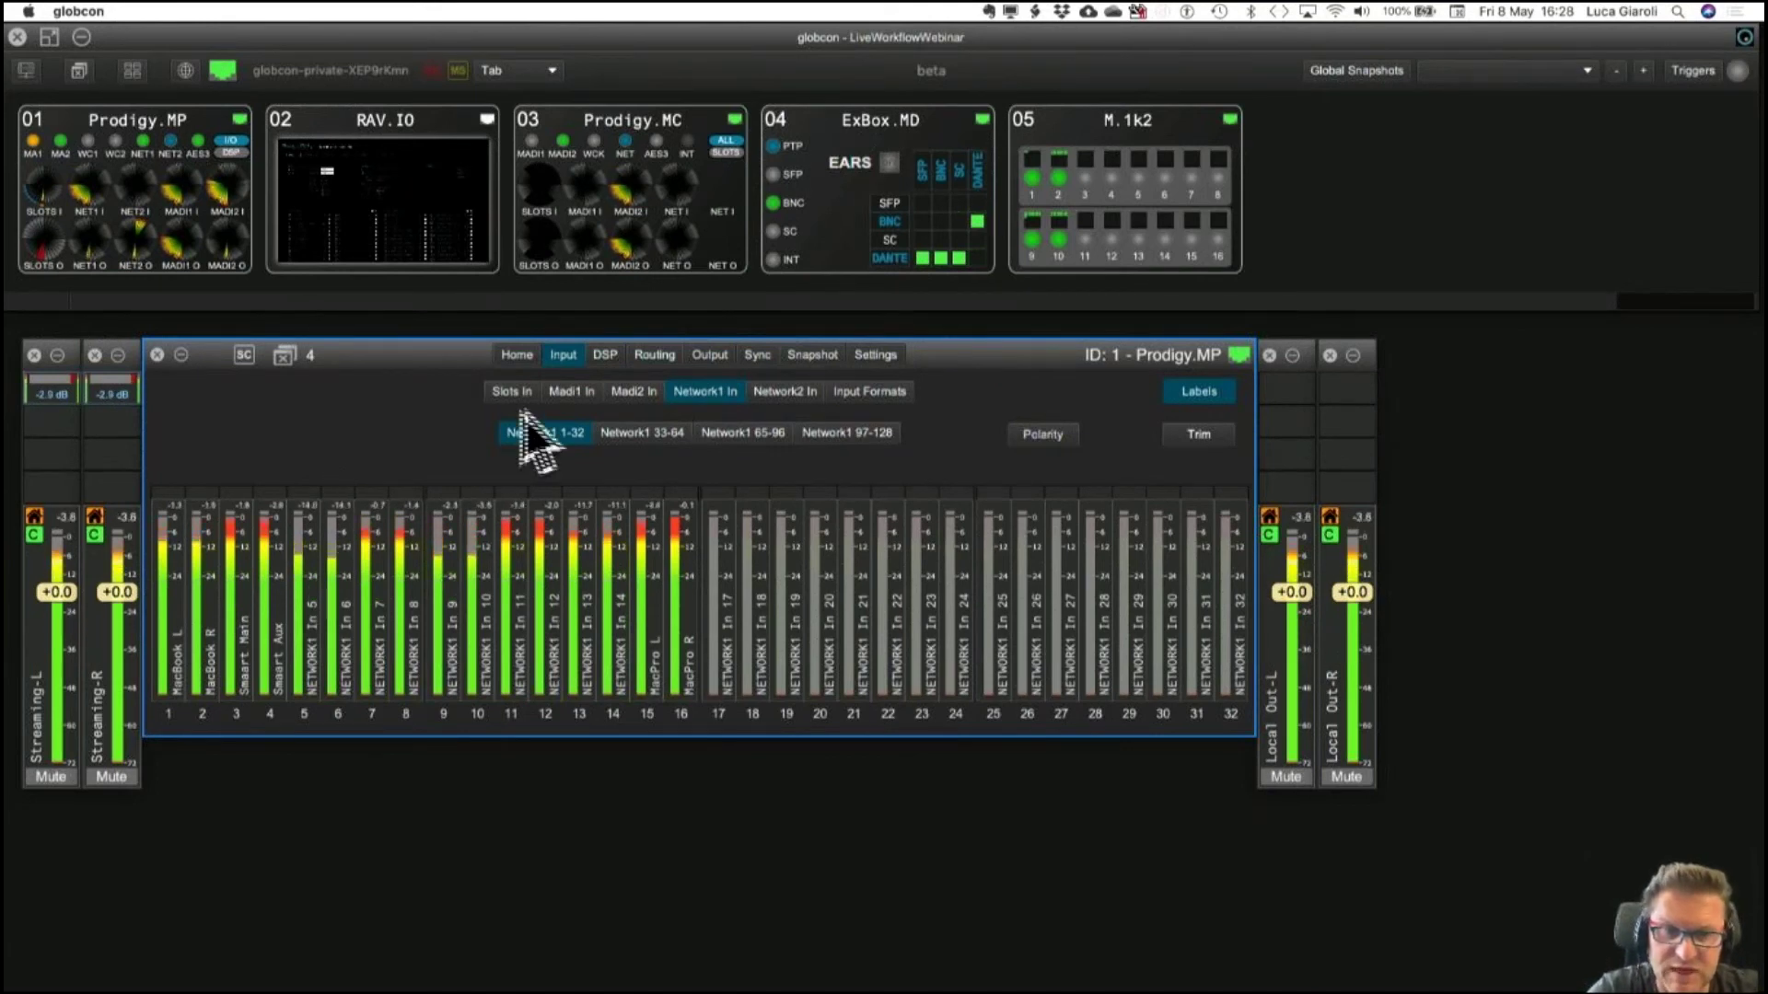
# Enable Fast SRC for the MADI2 and NETWORK1 sync sources of the Prodigy.MP.
pyautogui.click(749, 359)
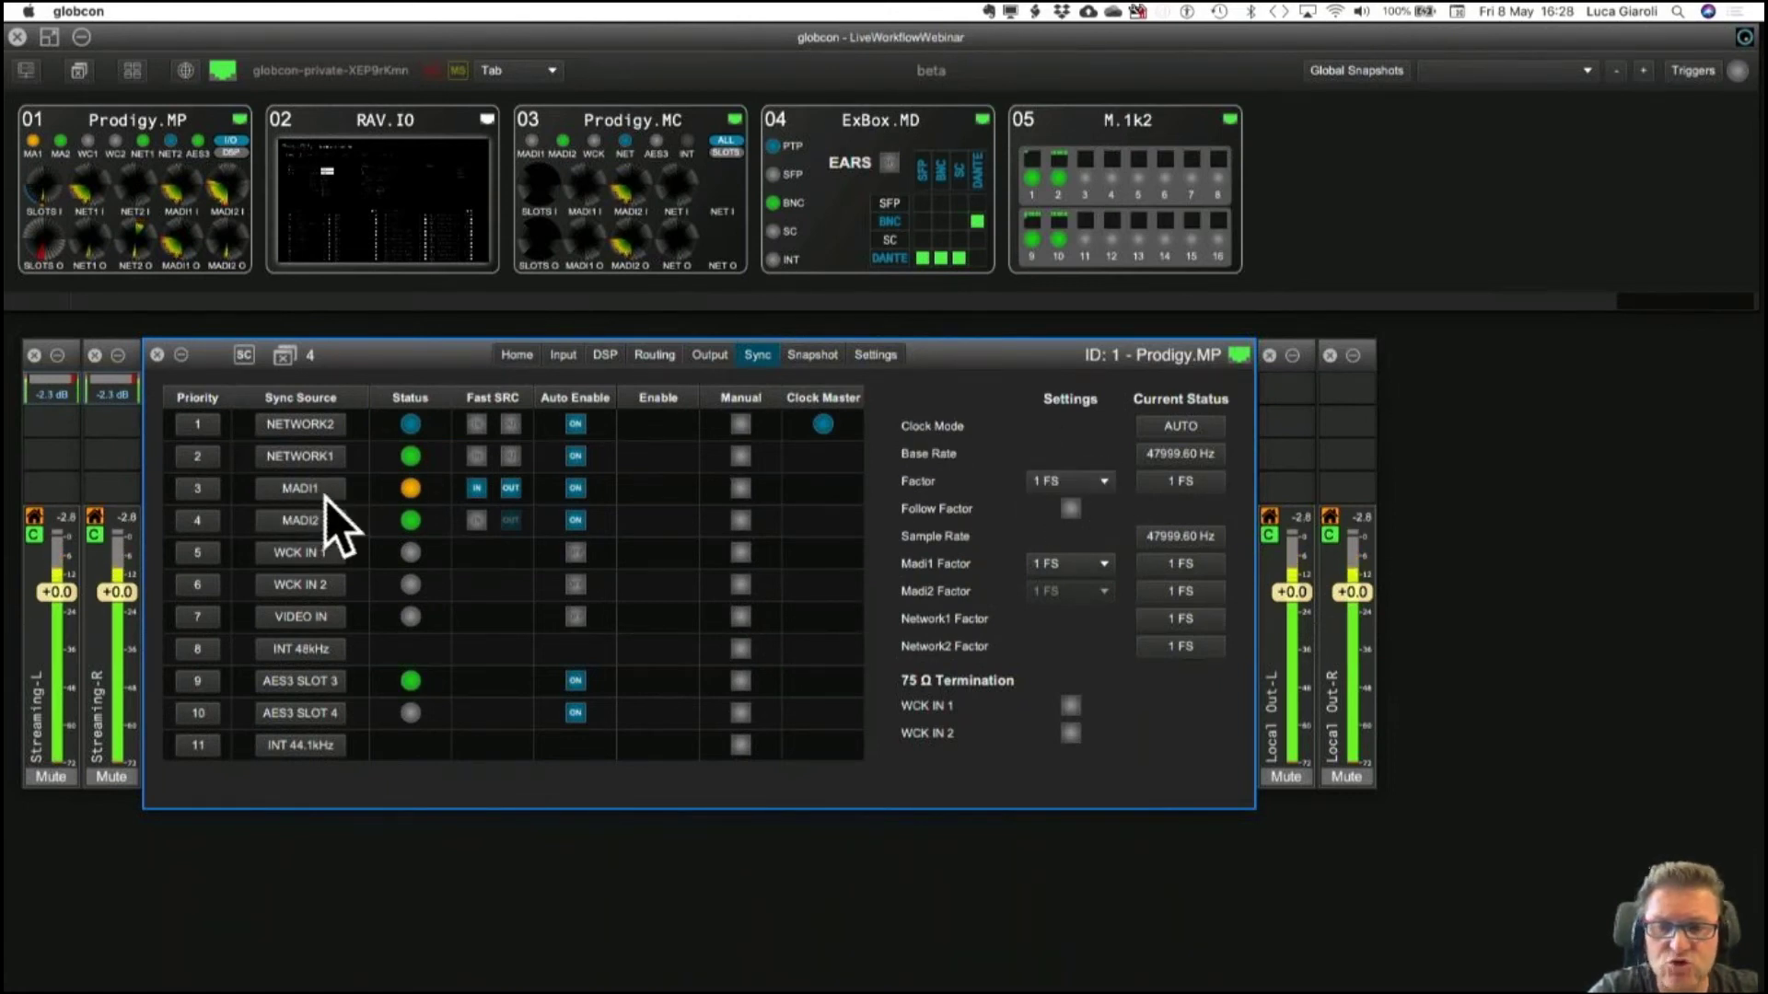
pyautogui.click(477, 520)
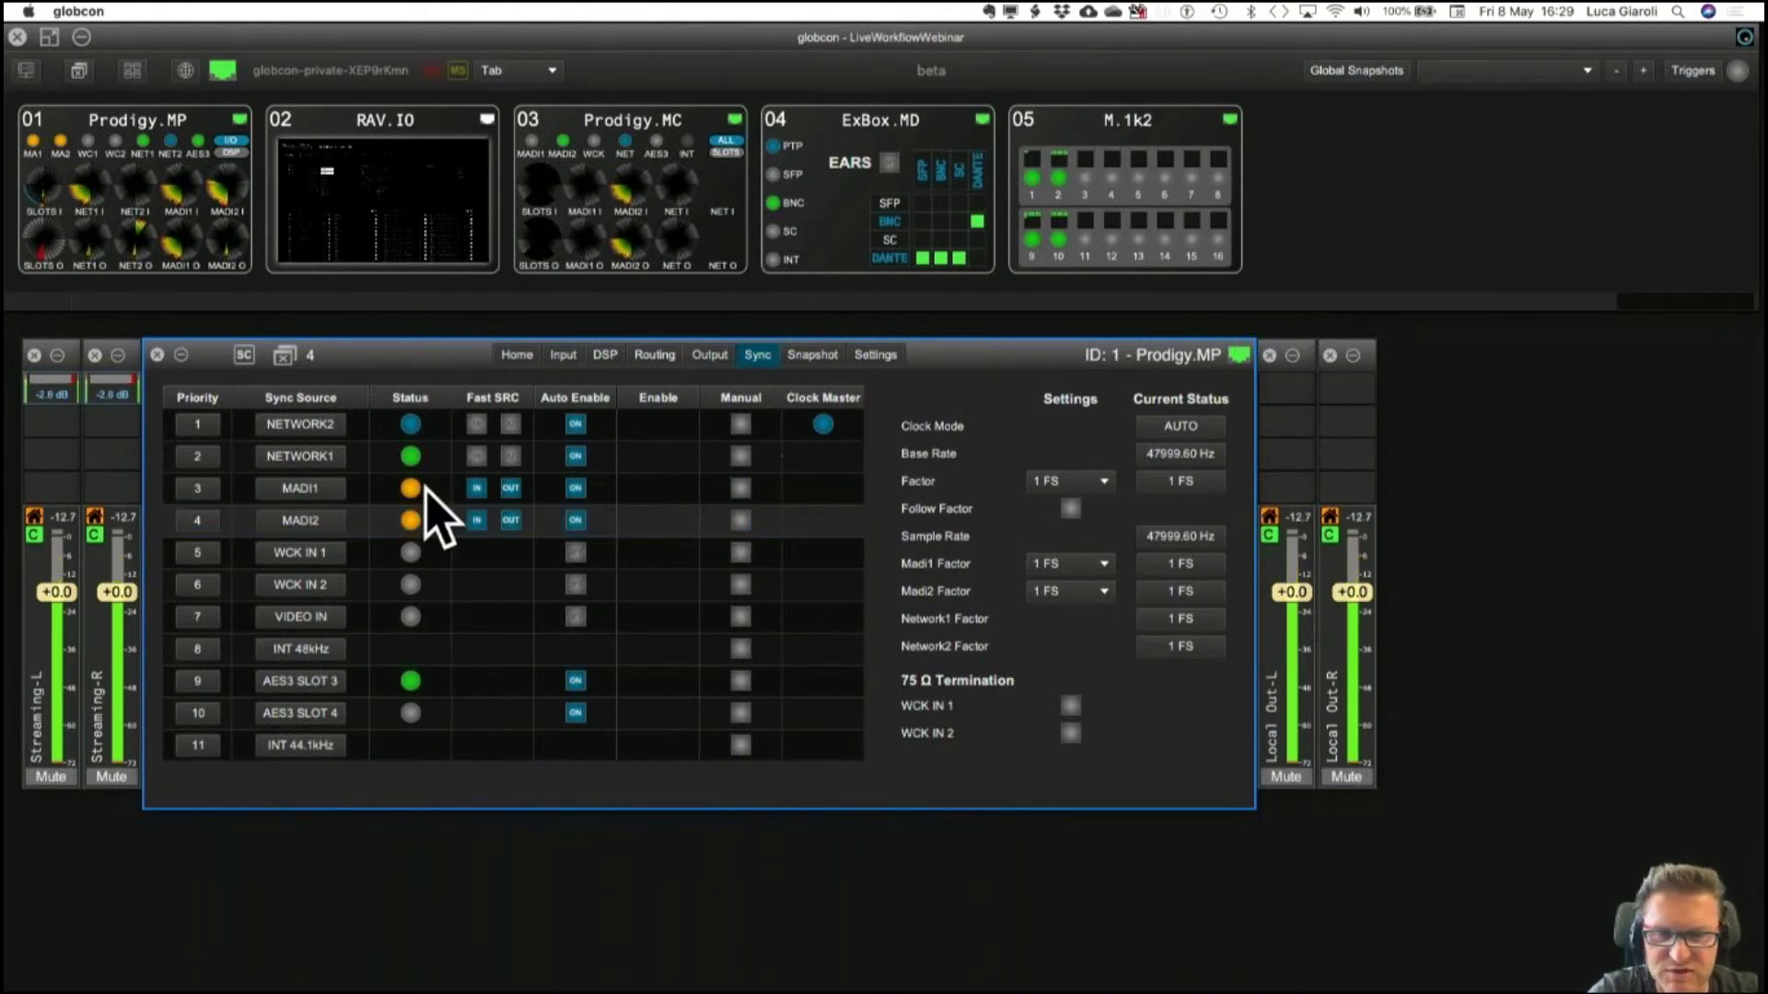
pyautogui.click(1187, 11)
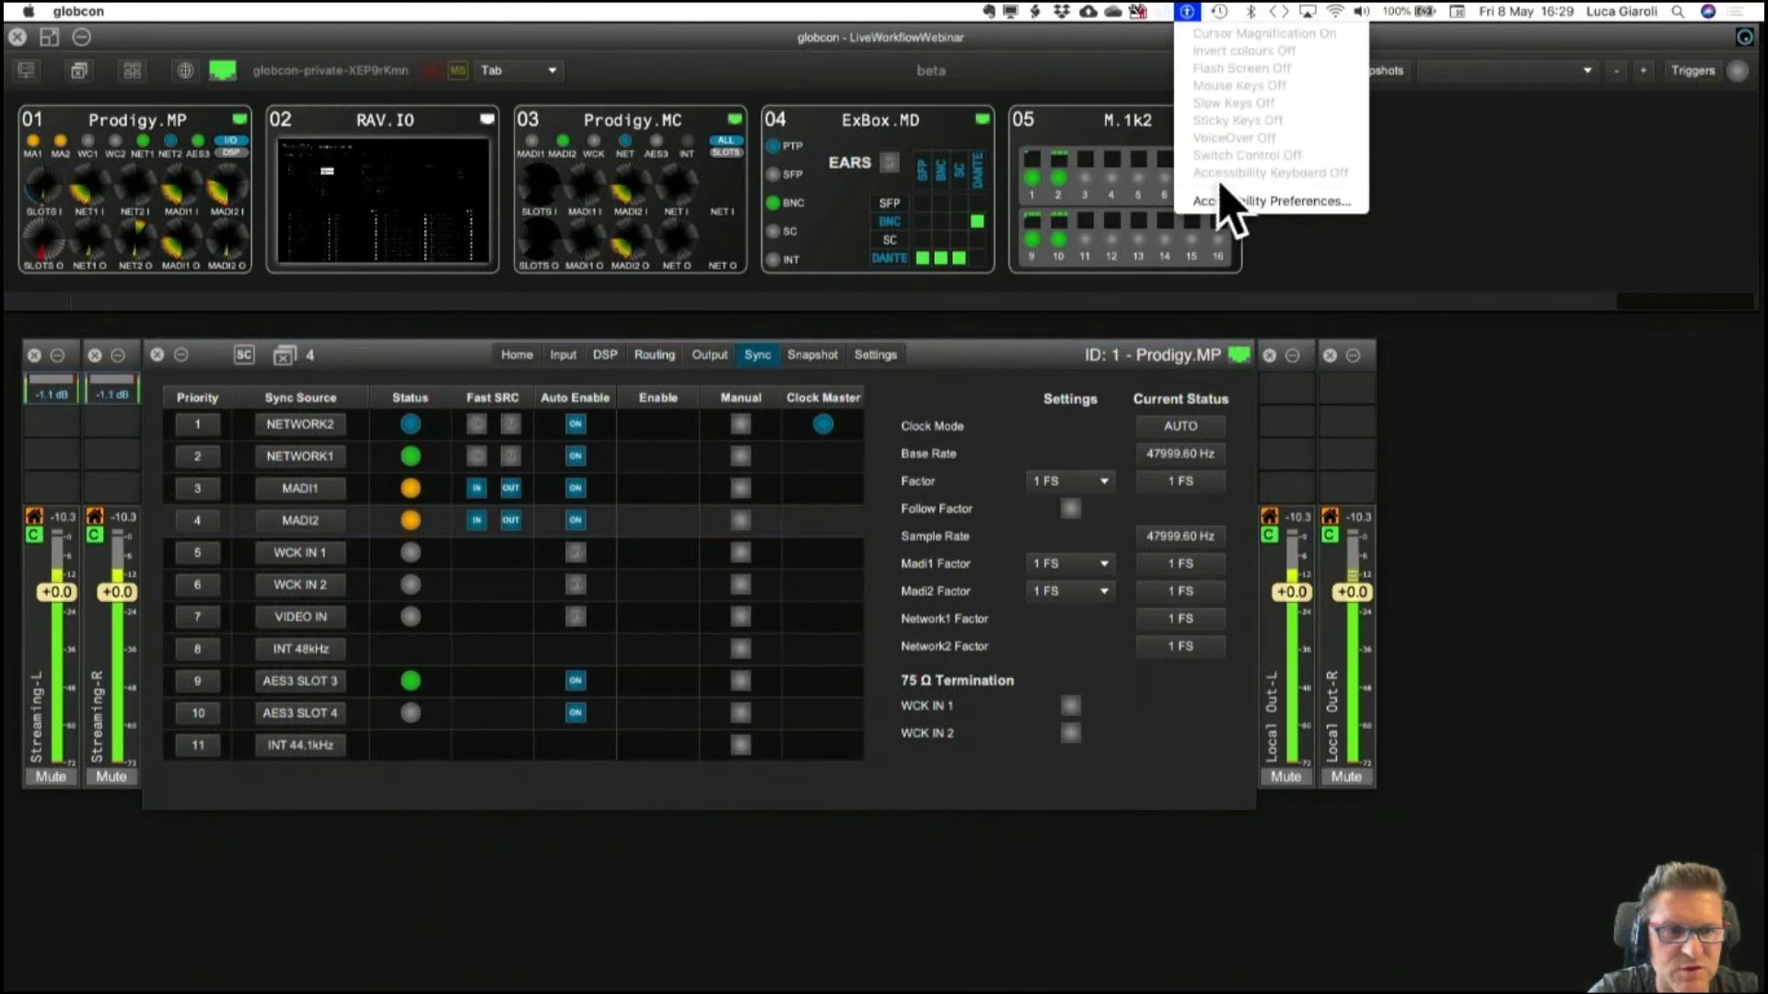
pyautogui.click(975, 355)
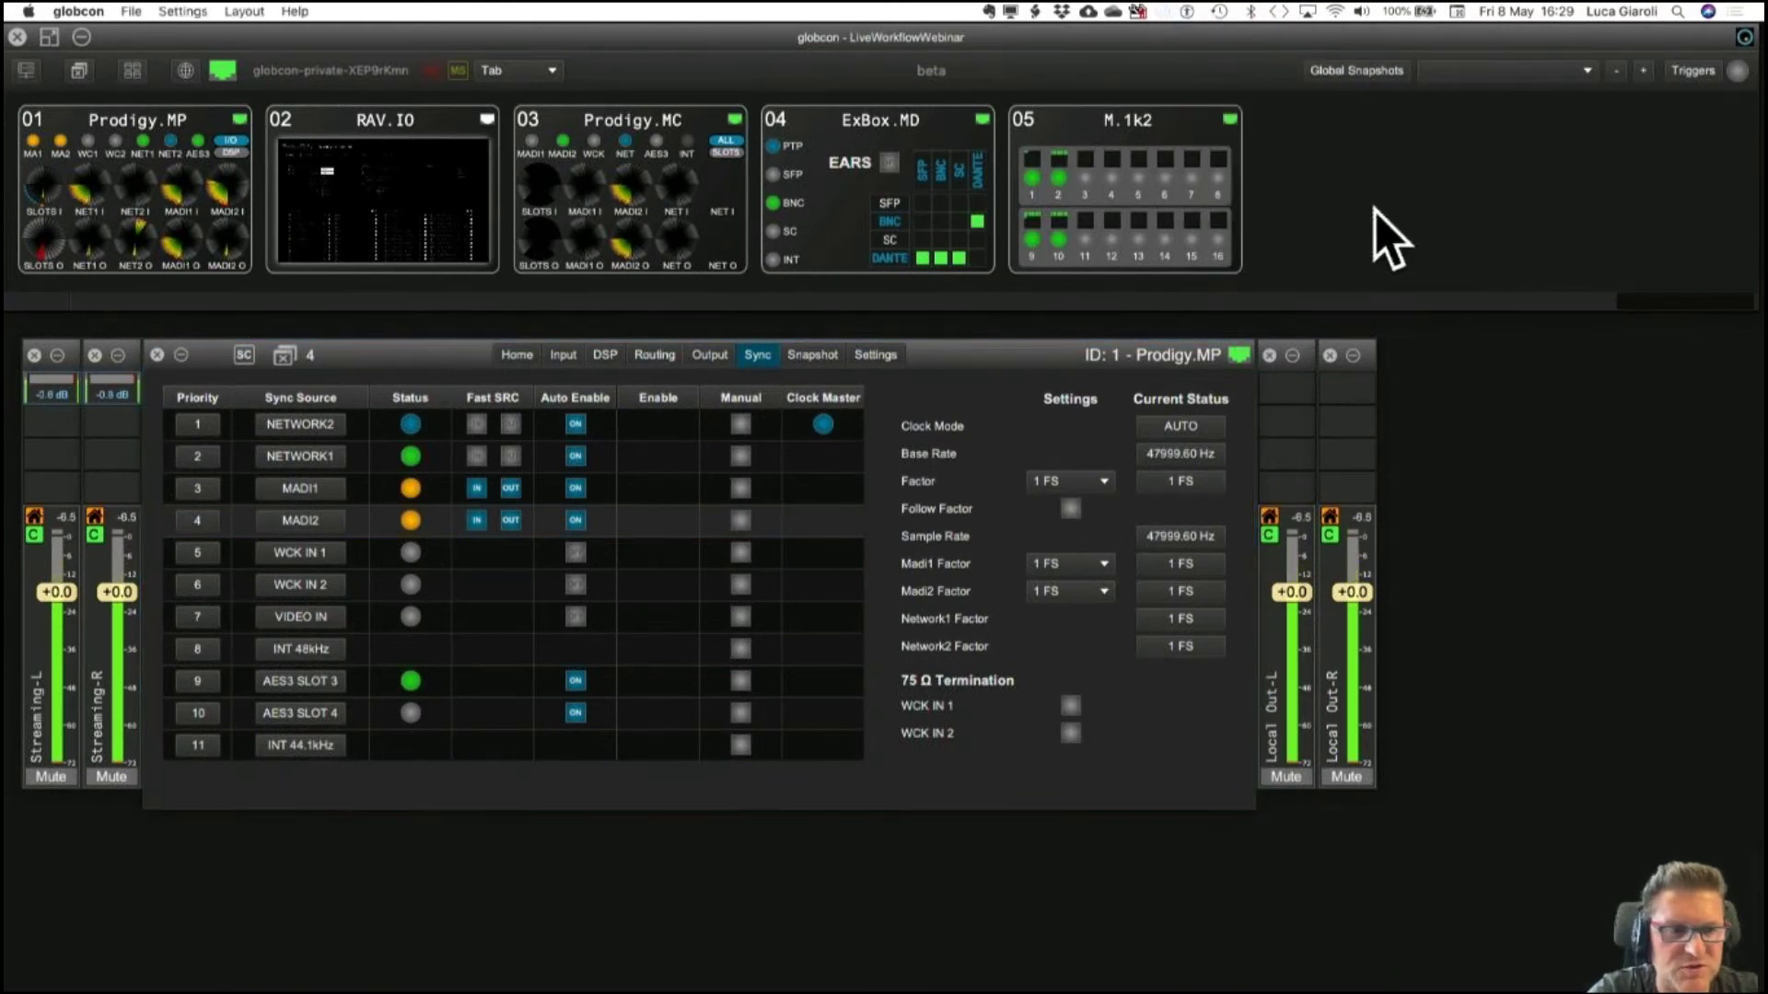
pyautogui.click(1050, 359)
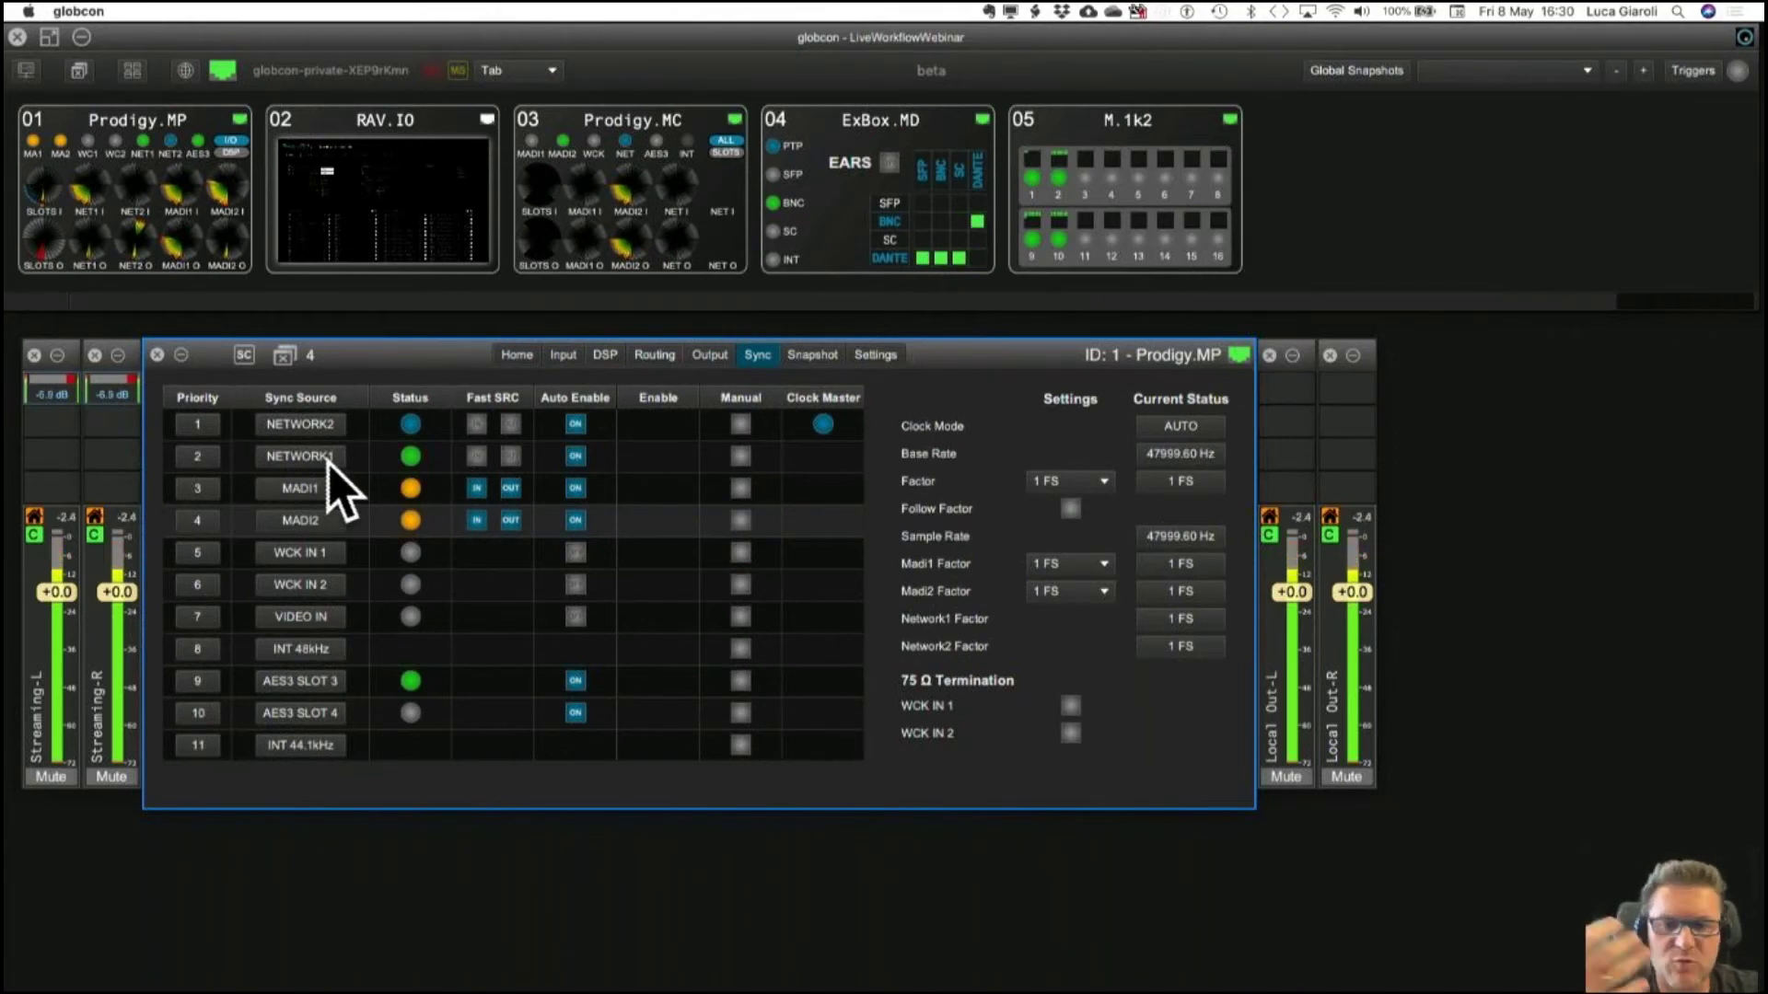
pyautogui.click(479, 452)
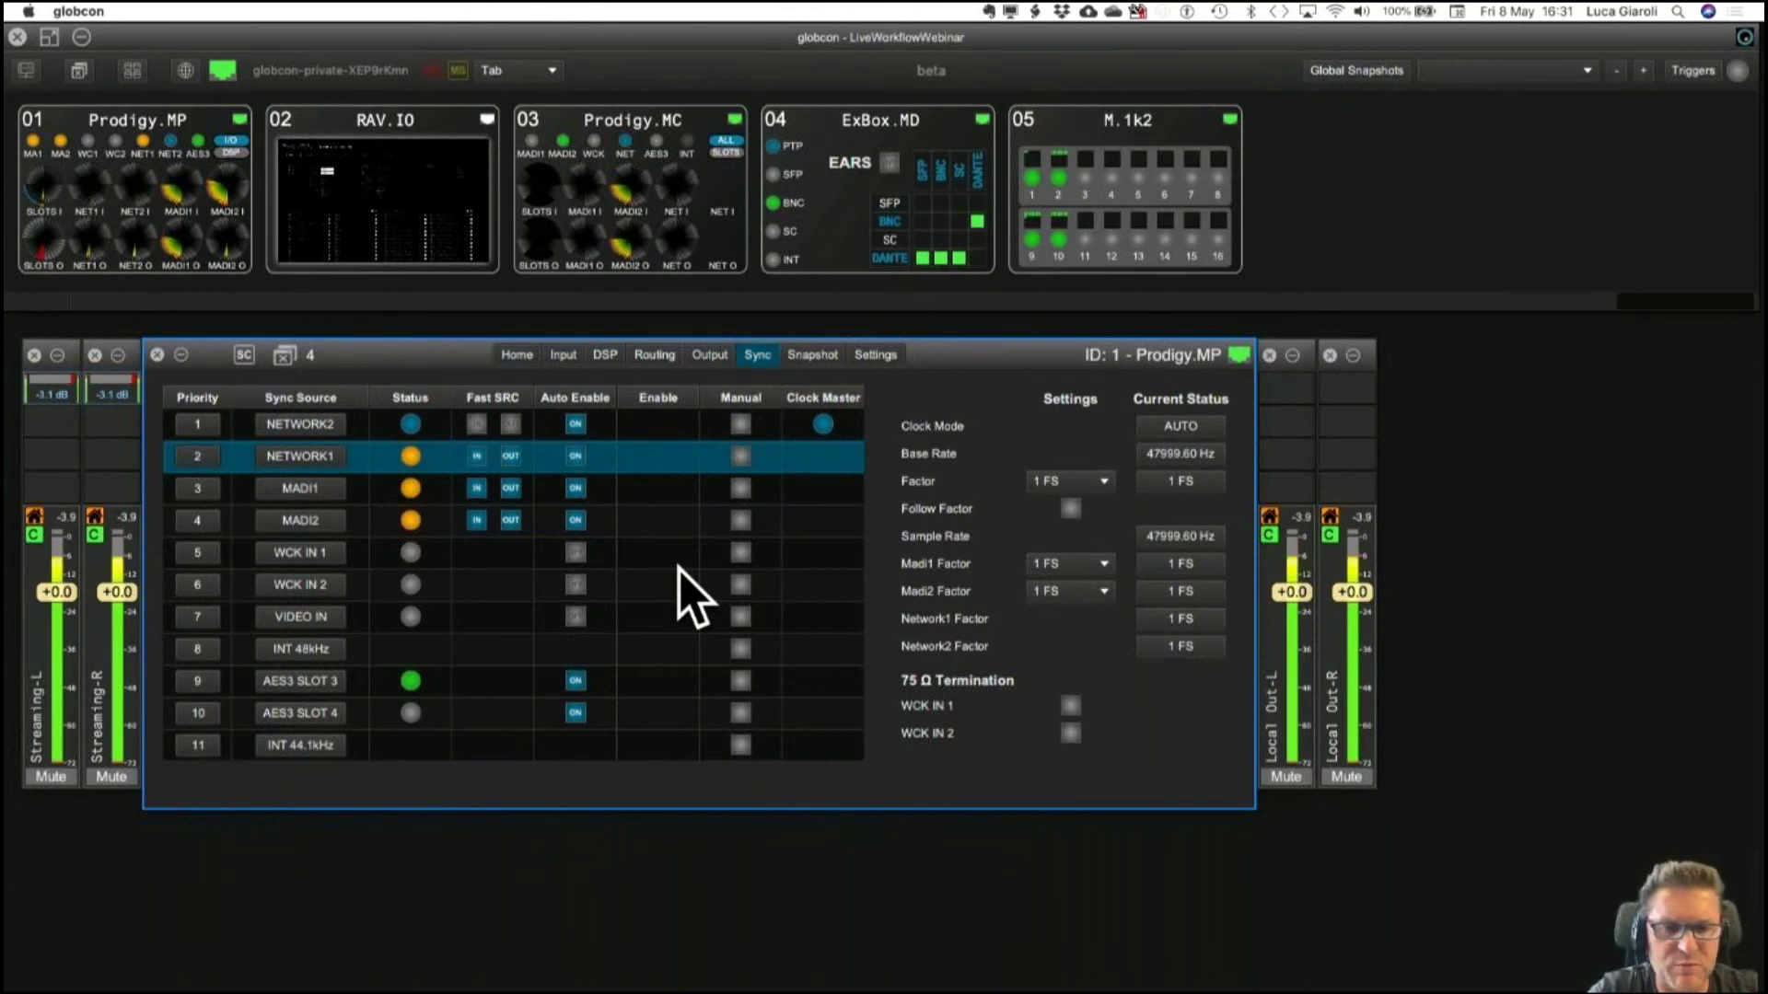
# Switch to Dante Controller to examine the clock status of the Dante devices, and return to the sync settings in globcon.
pyautogui.hotkey('ctrl', 'Right')
pyautogui.hotkey('ctrl', 'Up')
pyautogui.click(210, 98)
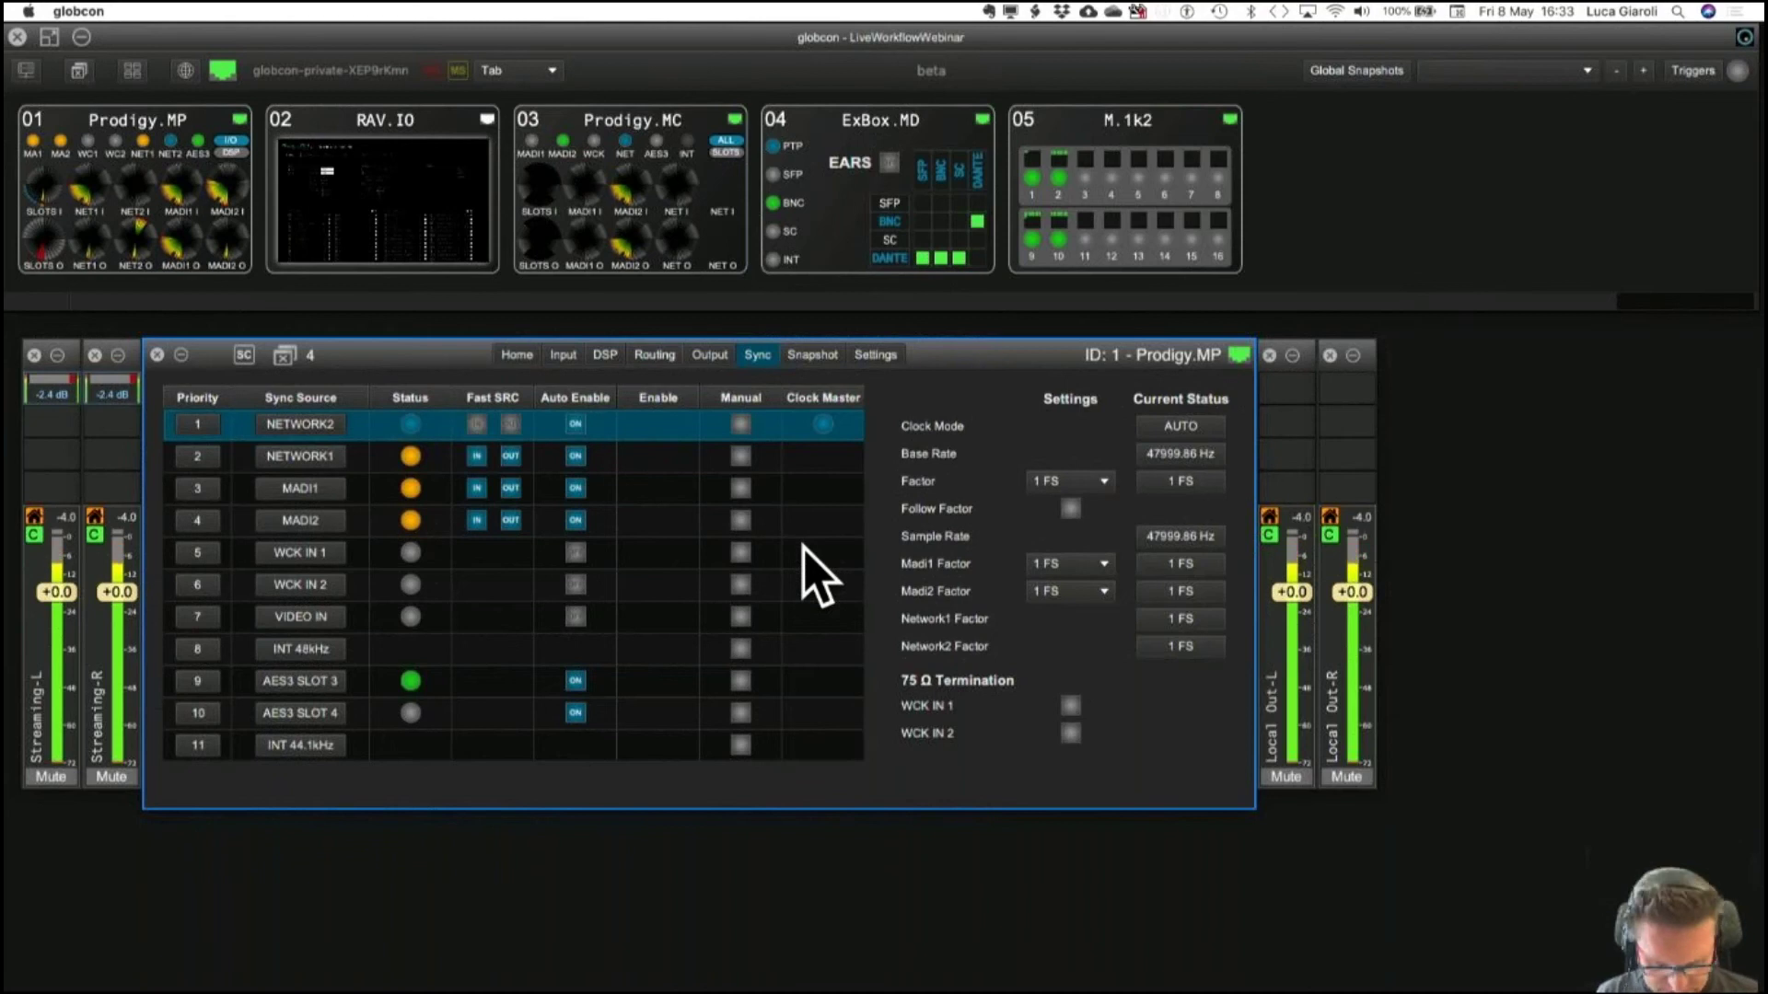
pyautogui.hotkey('ctrl', 'Up')
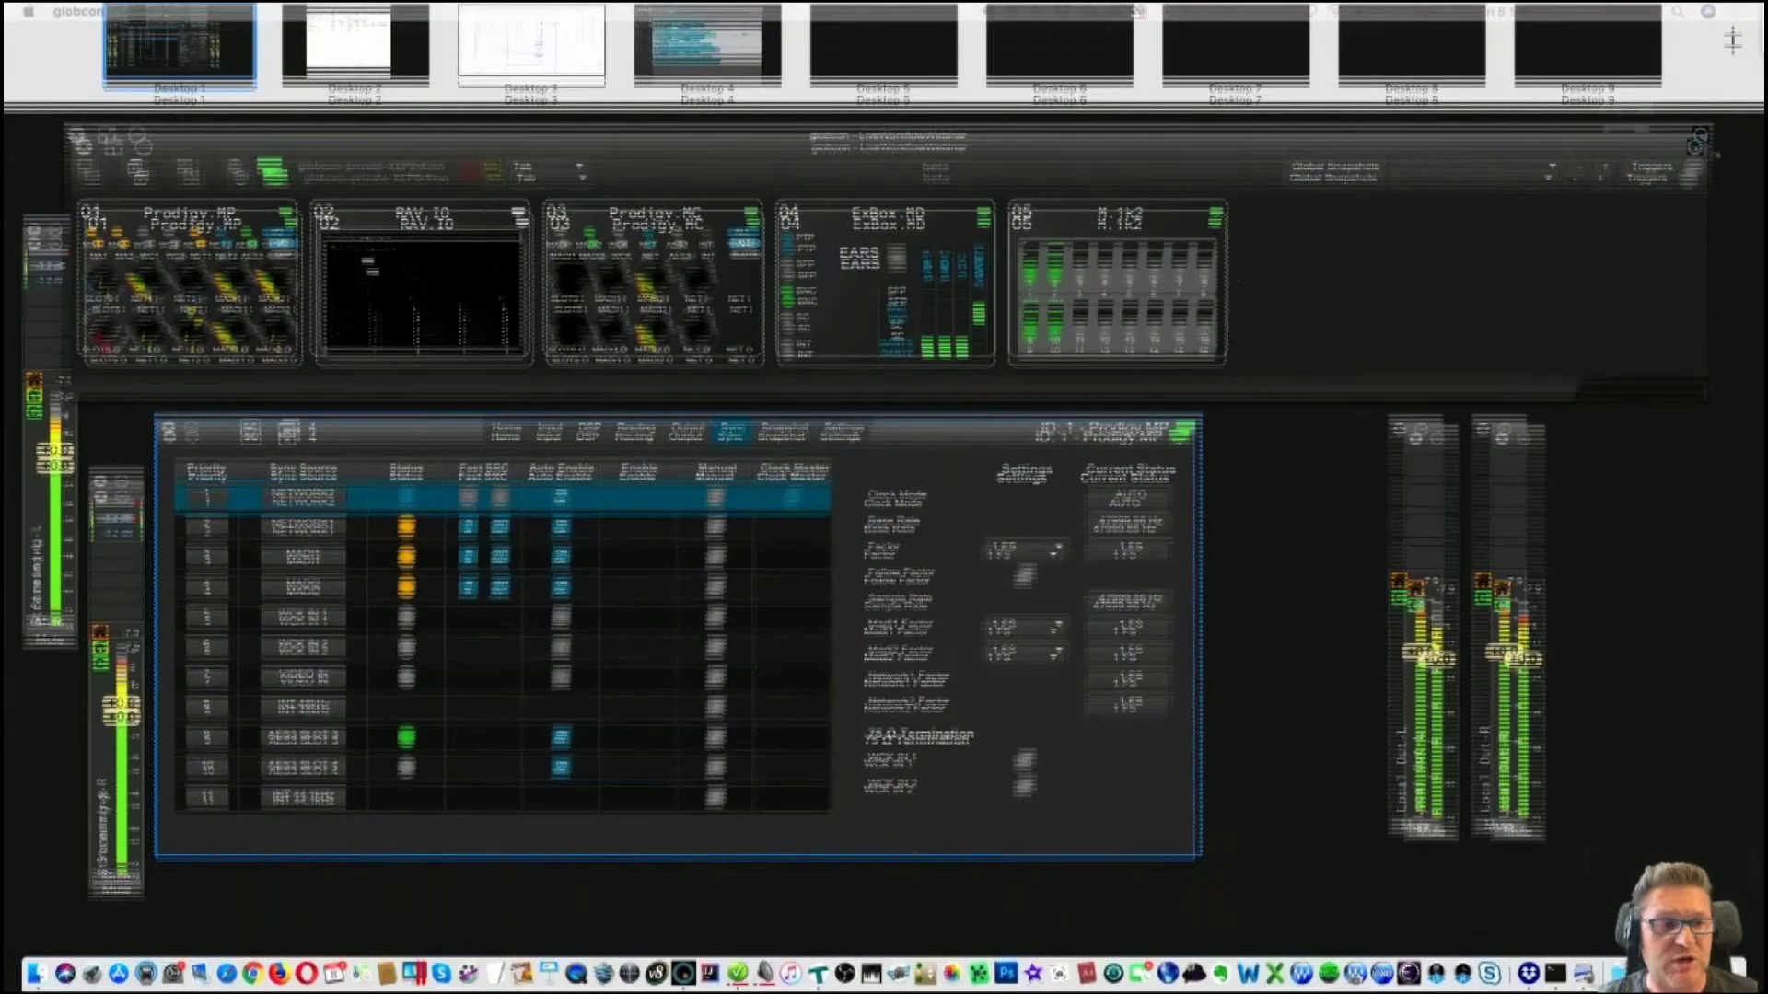
pyautogui.click(357, 57)
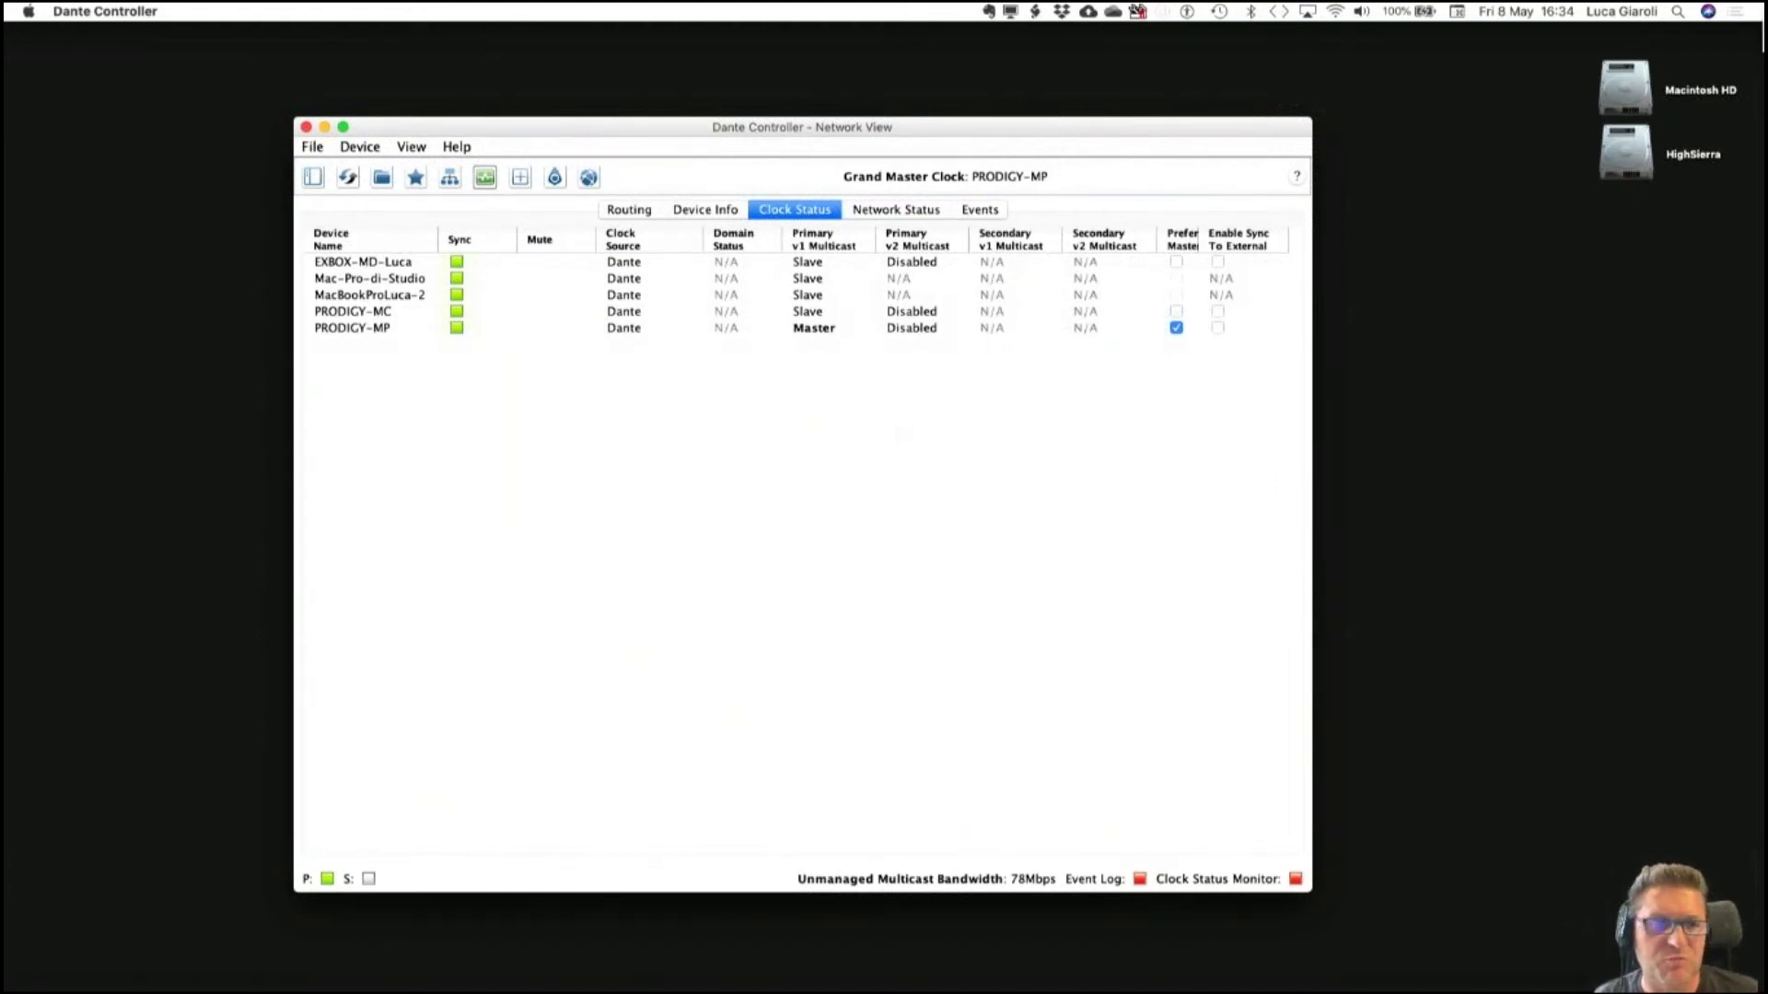
pyautogui.hotkey('ctrl', 'Up')
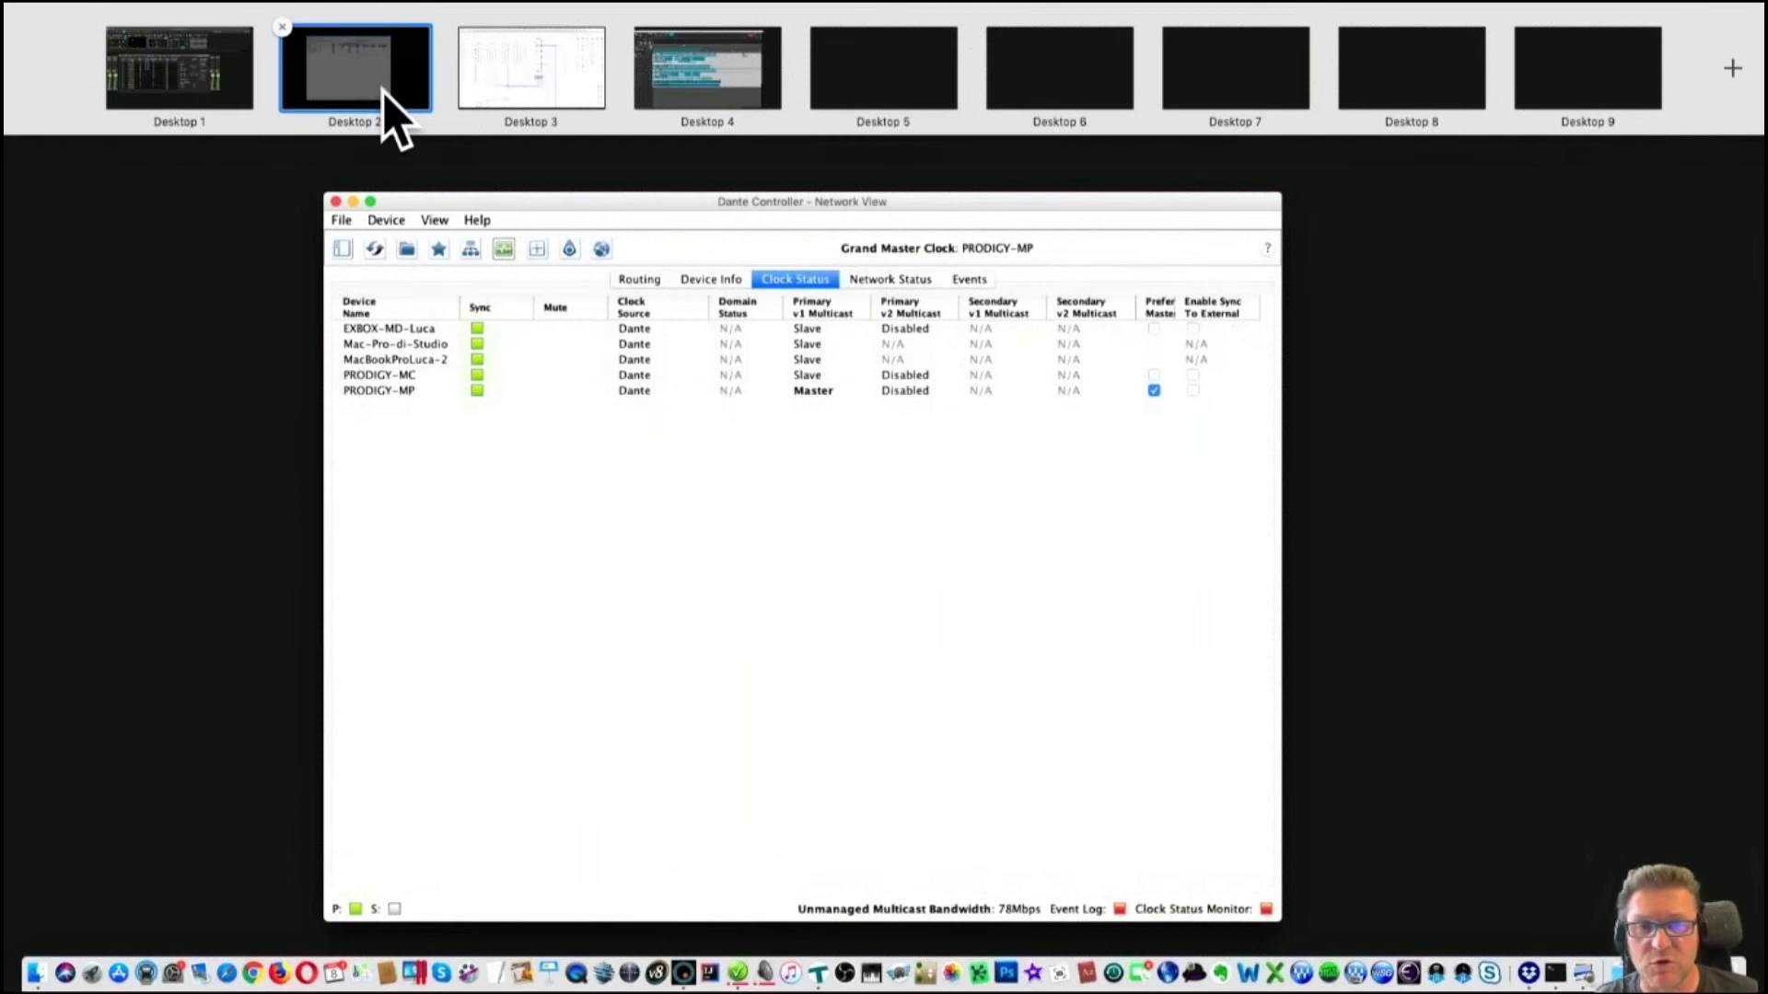
pyautogui.click(385, 98)
pyautogui.hotkey('ctrl', 'Up')
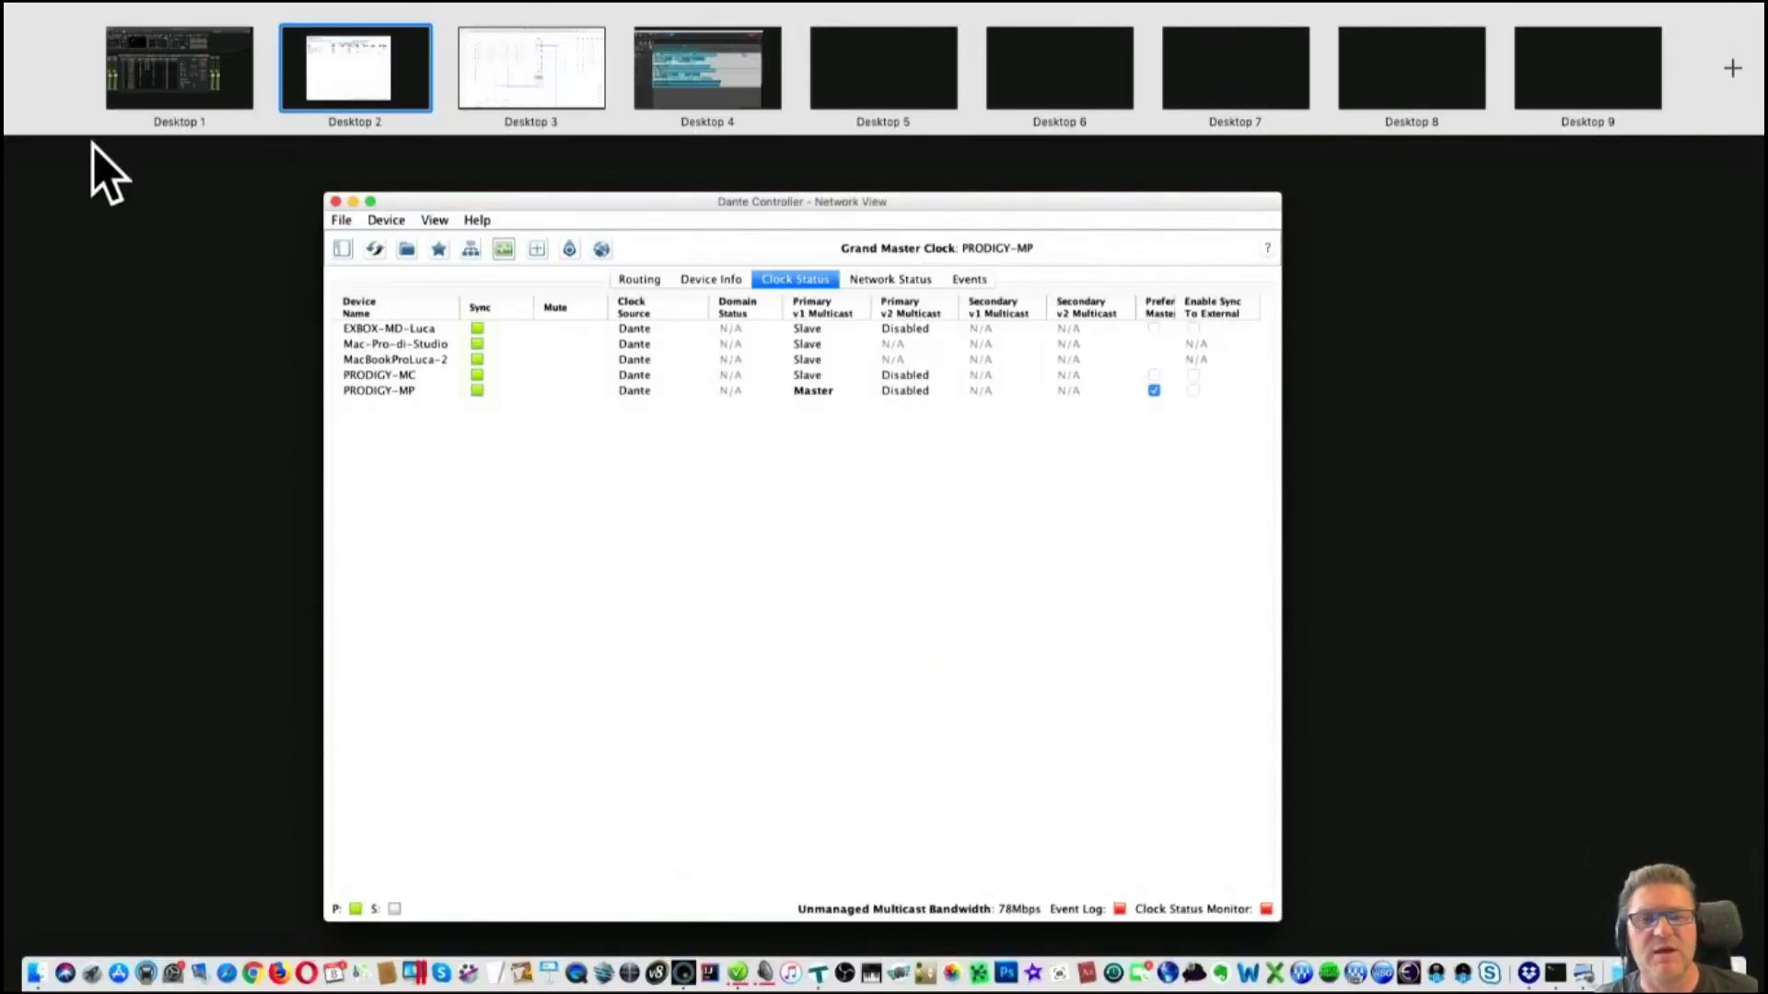
pyautogui.click(180, 83)
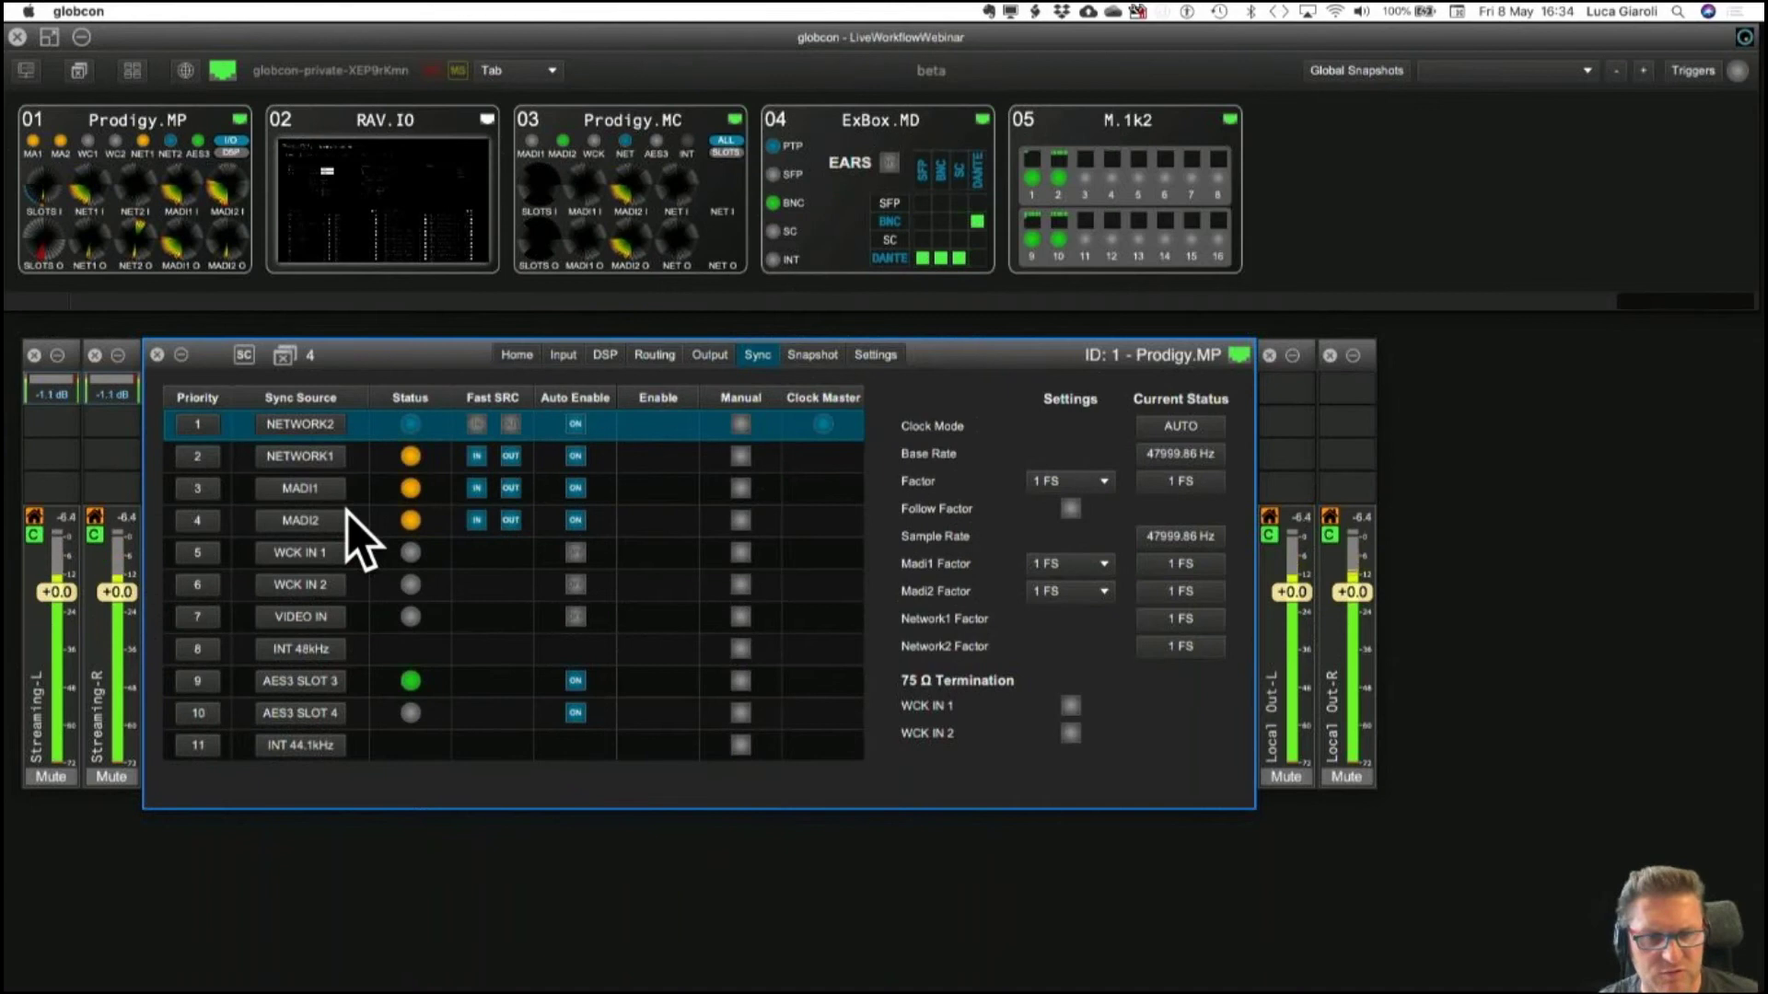
# Select the NETWORK1 sync source and review PRODIGY-MP's preferred master and external sync settings in Dante Controller.
pyautogui.click(306, 458)
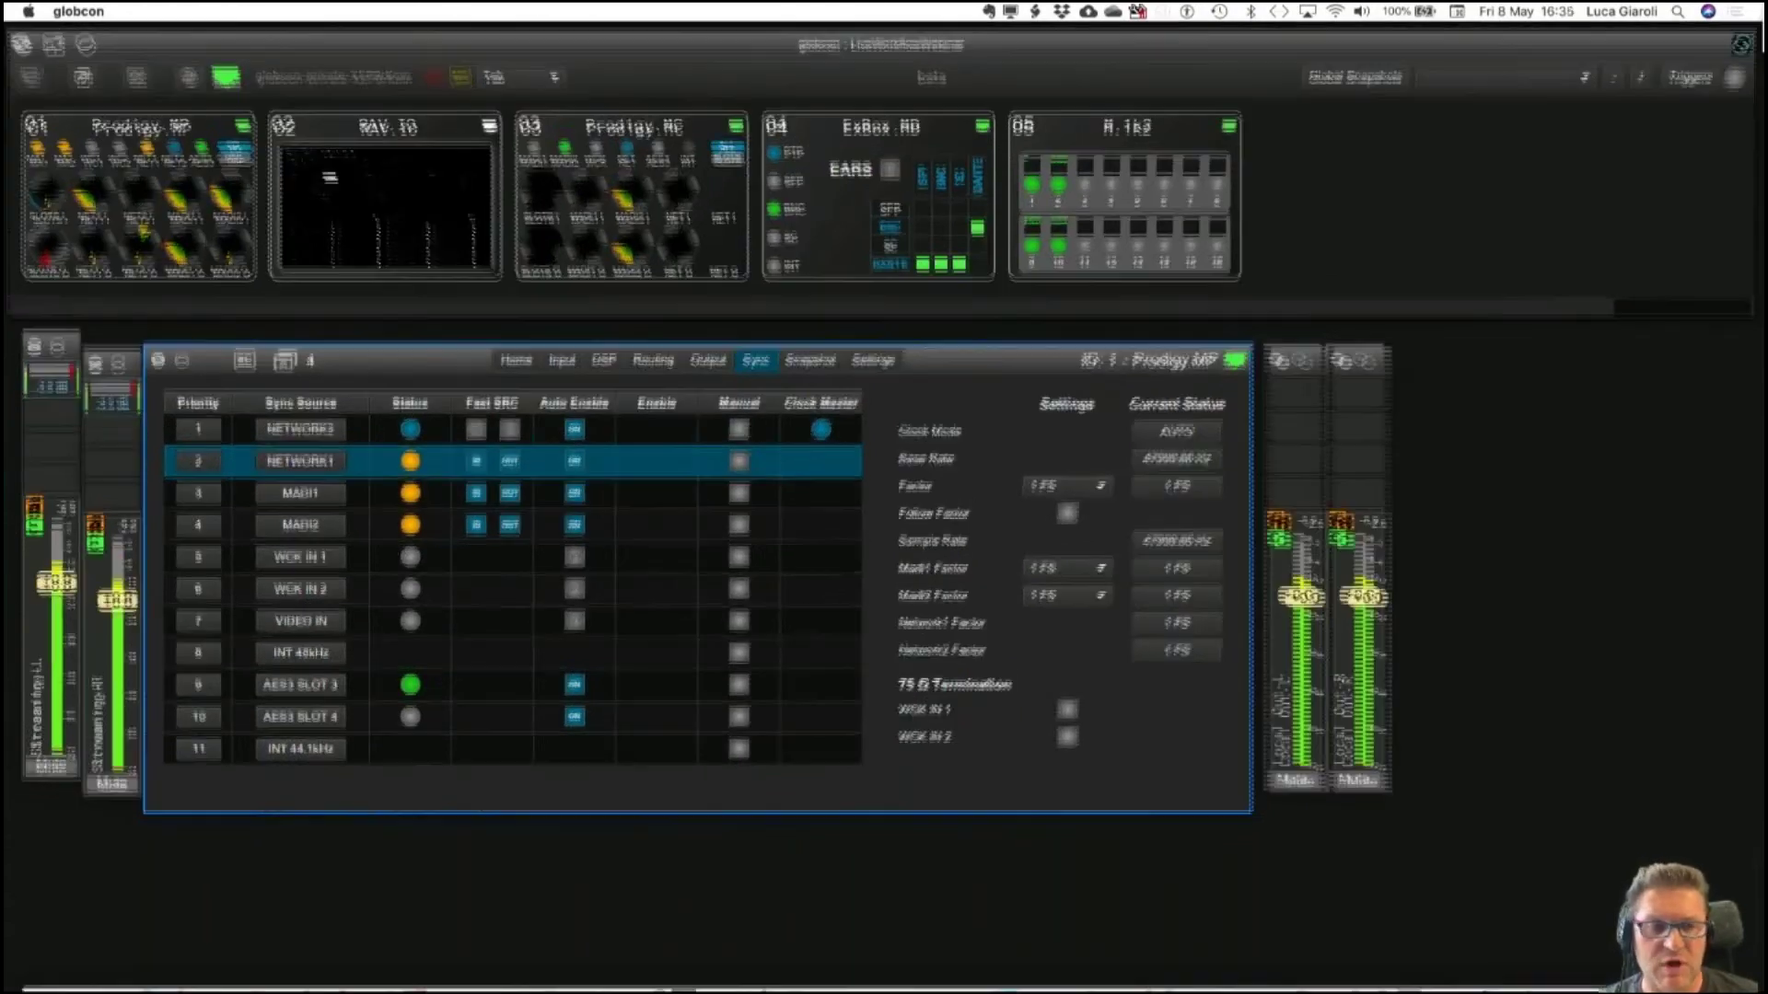
pyautogui.hotkey('ctrl', 'Up')
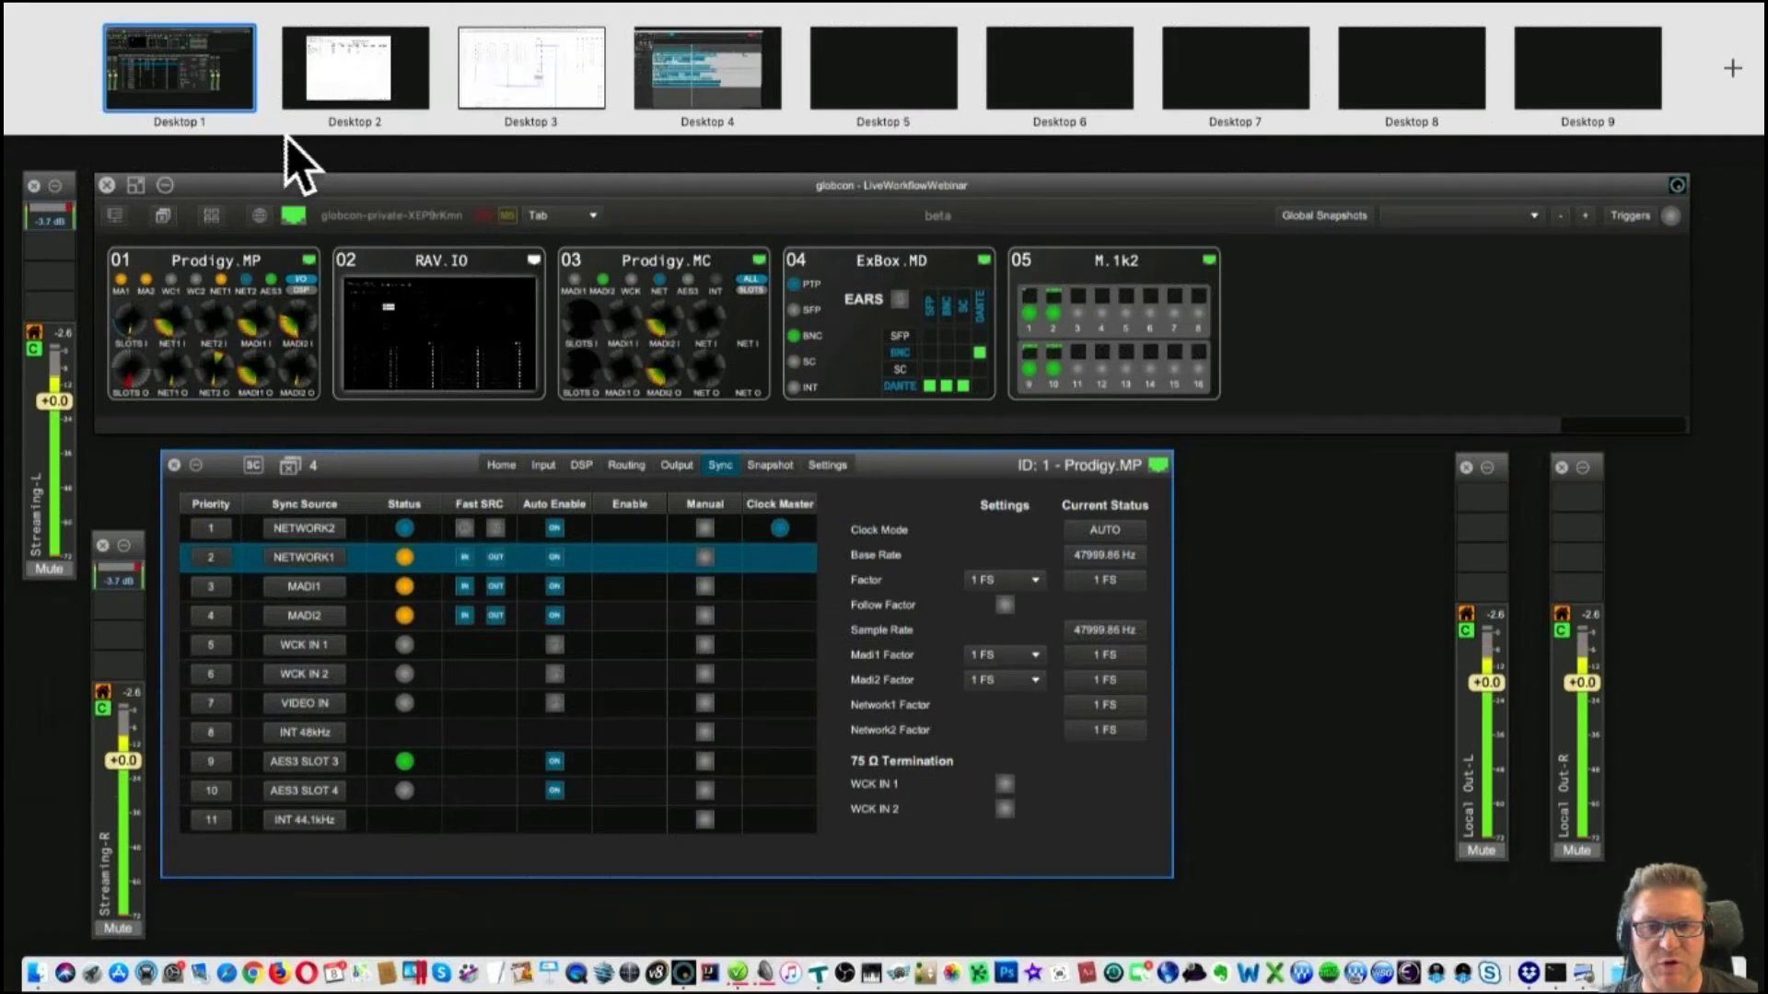
pyautogui.click(396, 65)
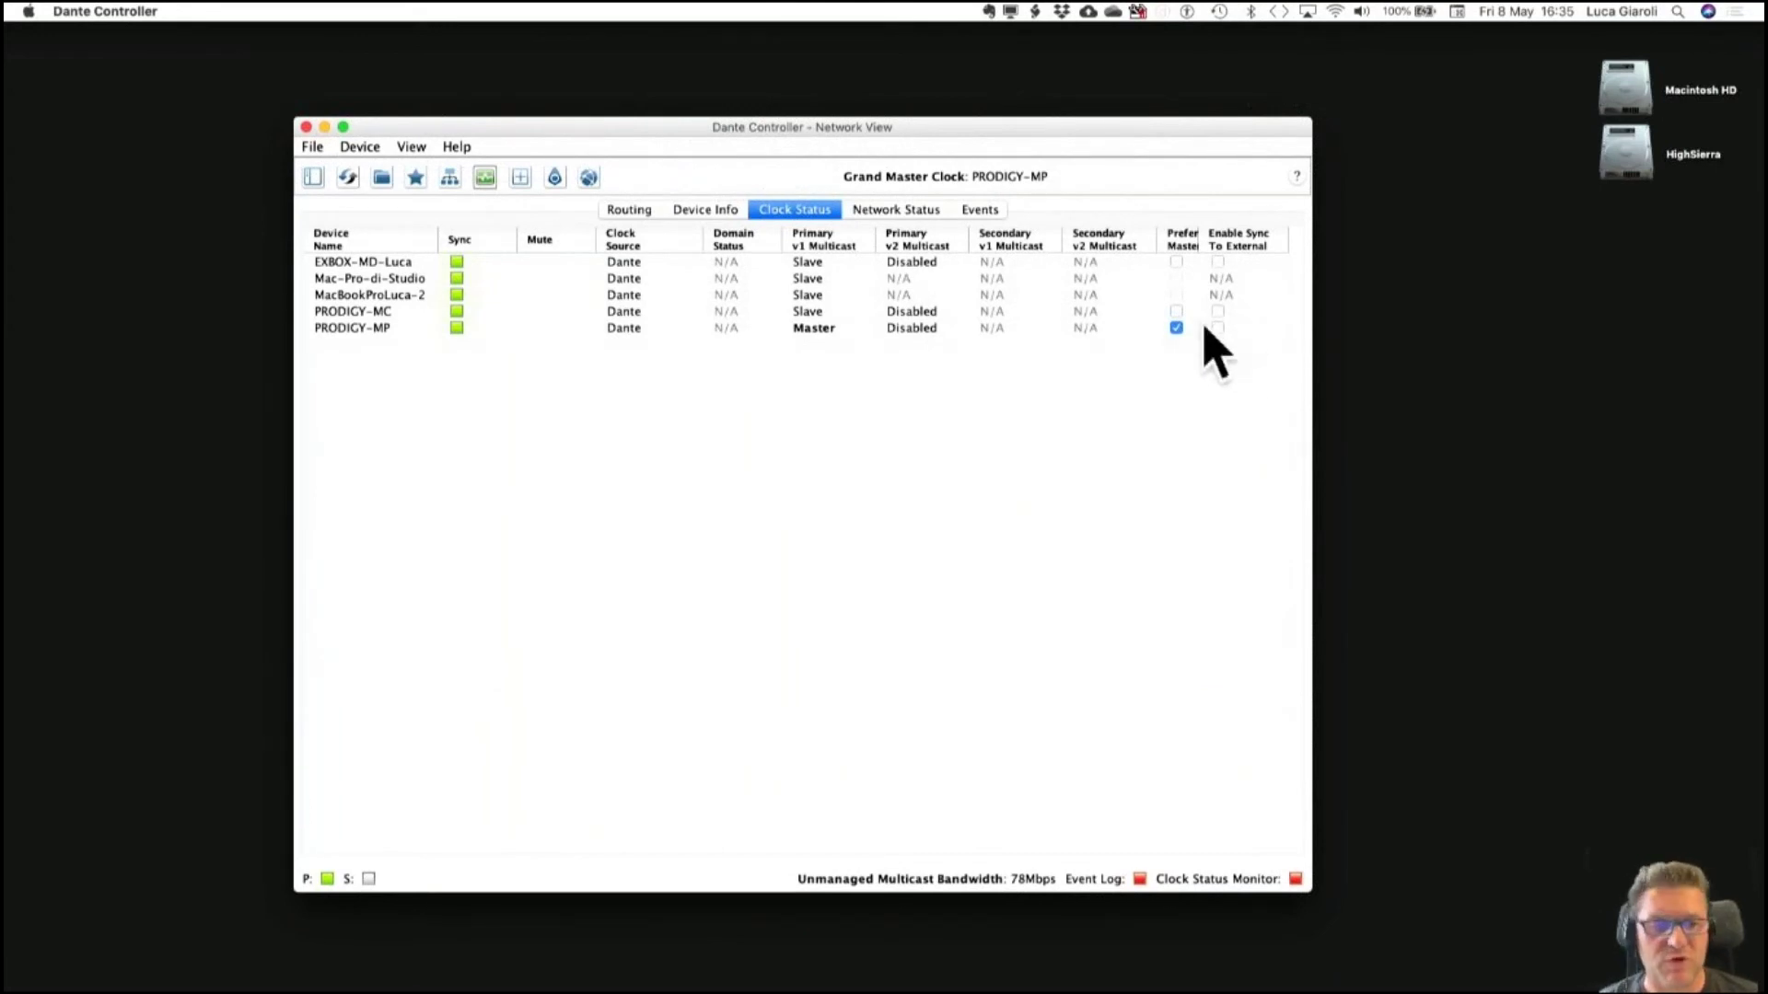
pyautogui.hotkey('ctrl', 'Up')
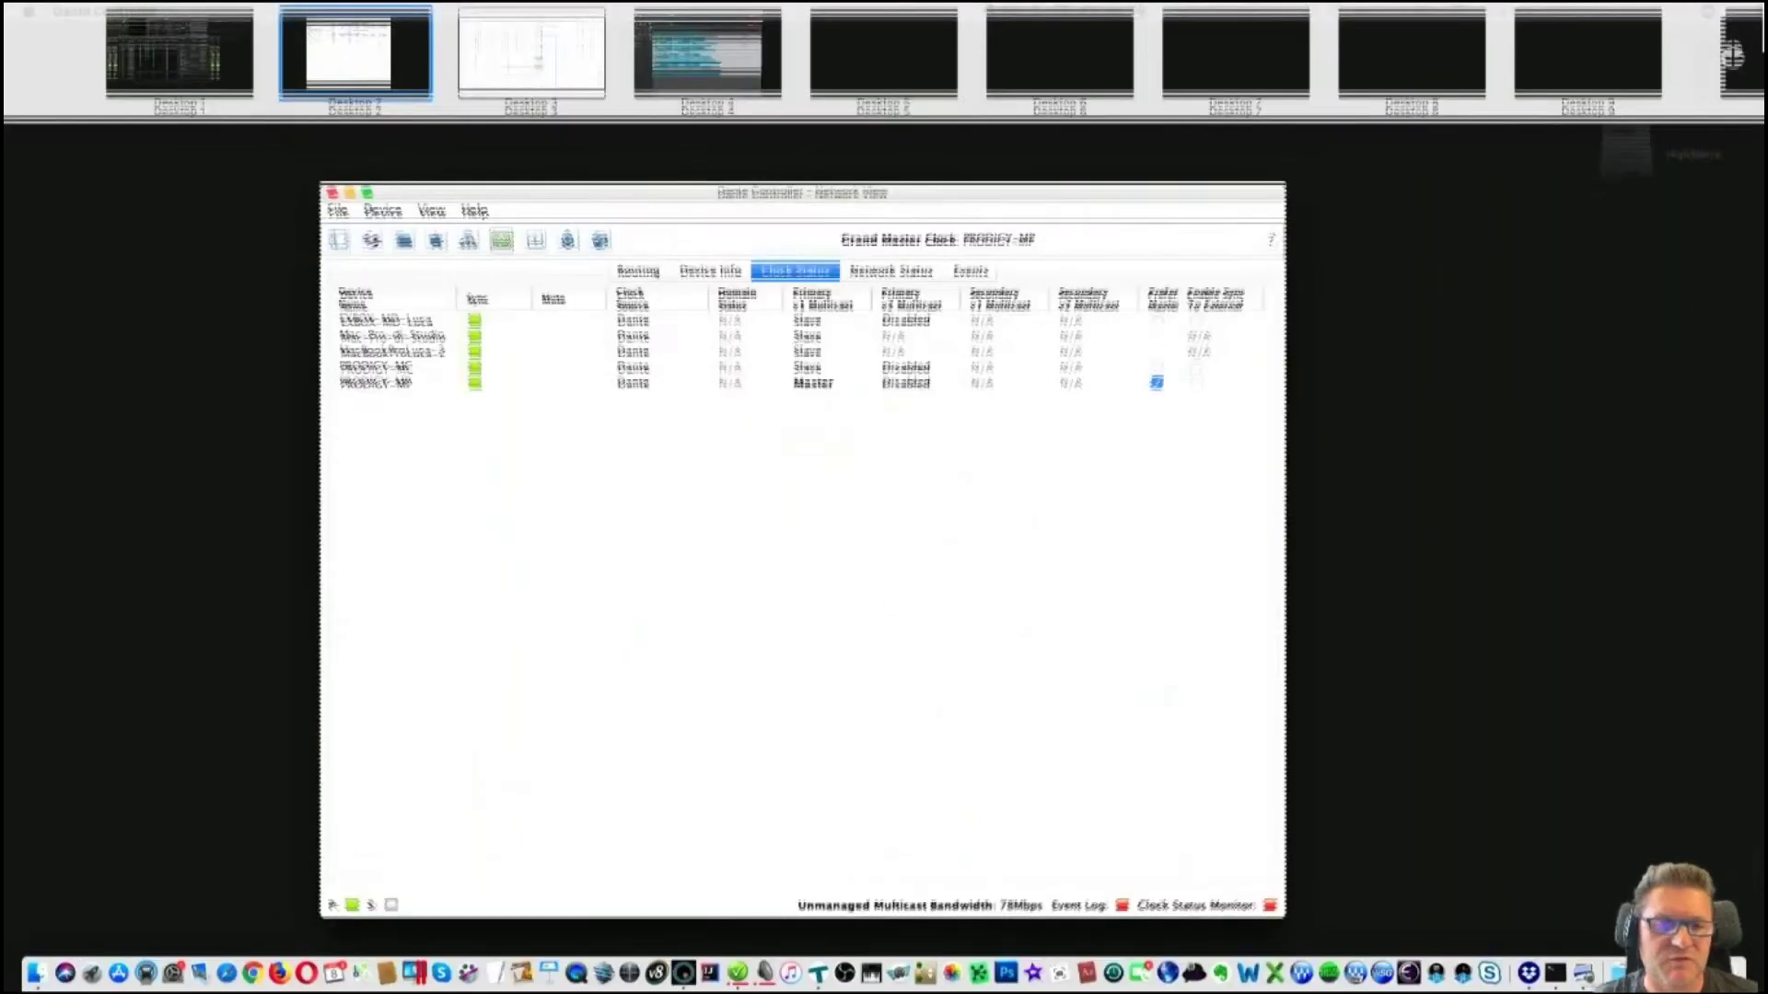
pyautogui.click(211, 81)
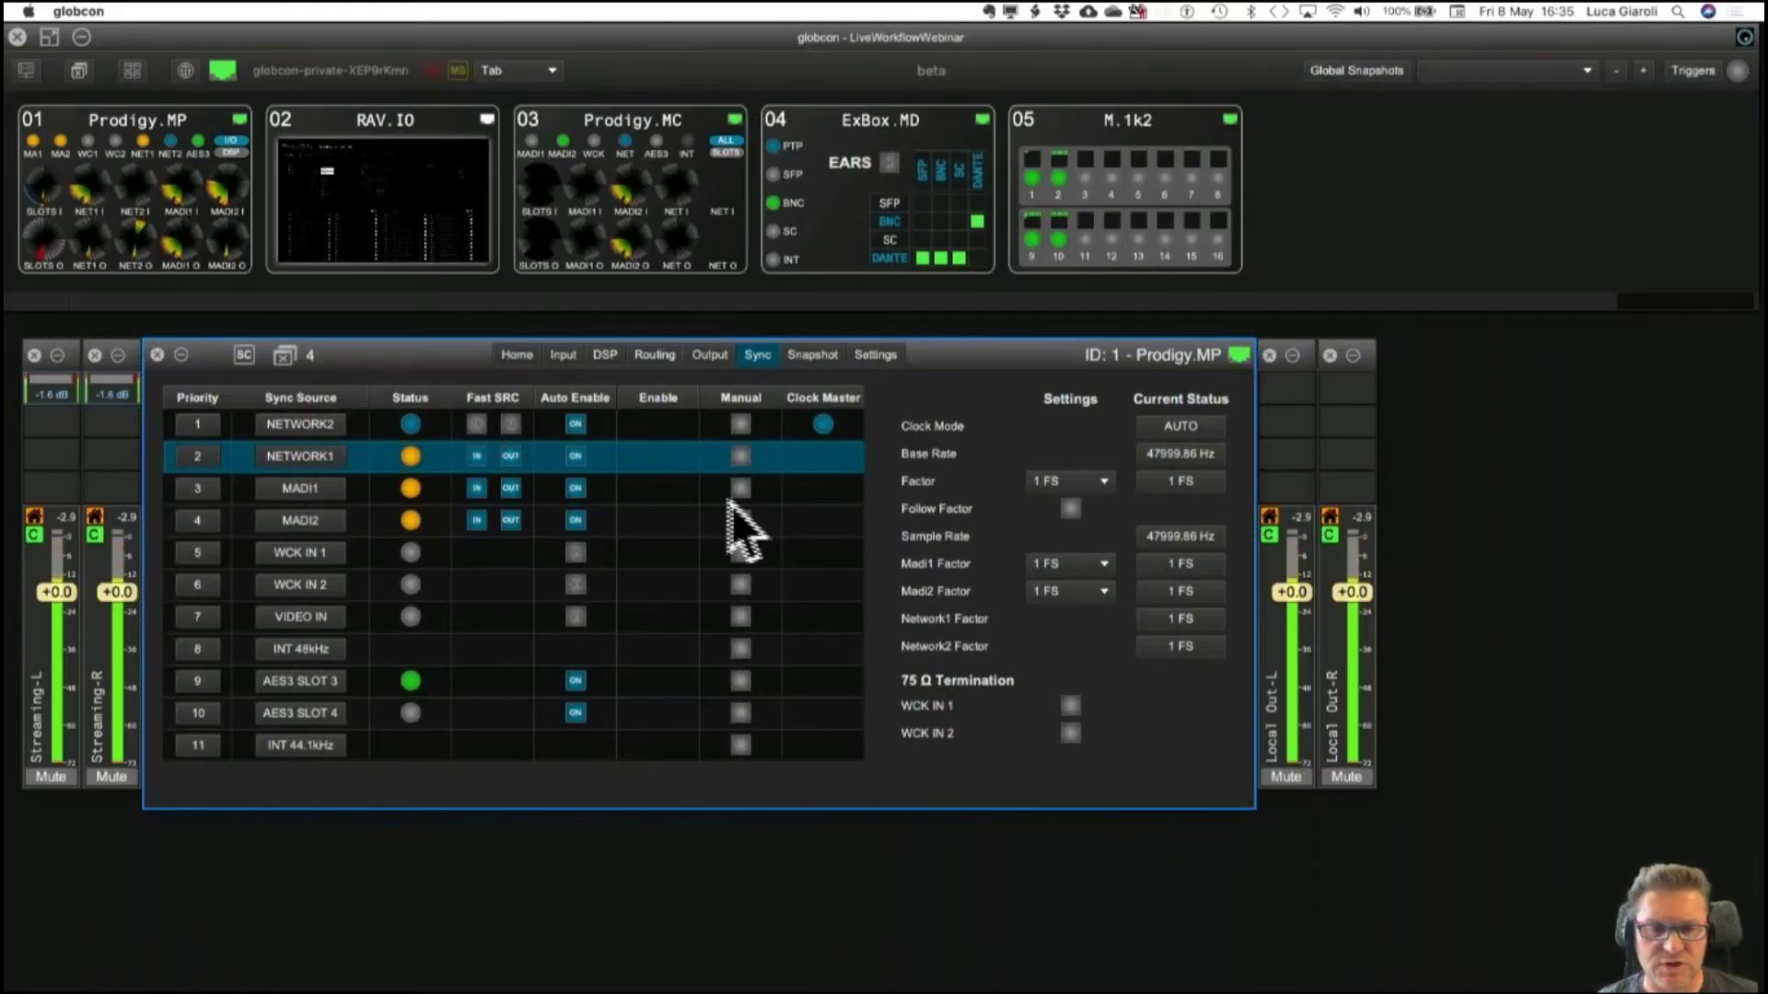
pyautogui.hotkey('ctrl', 'Up')
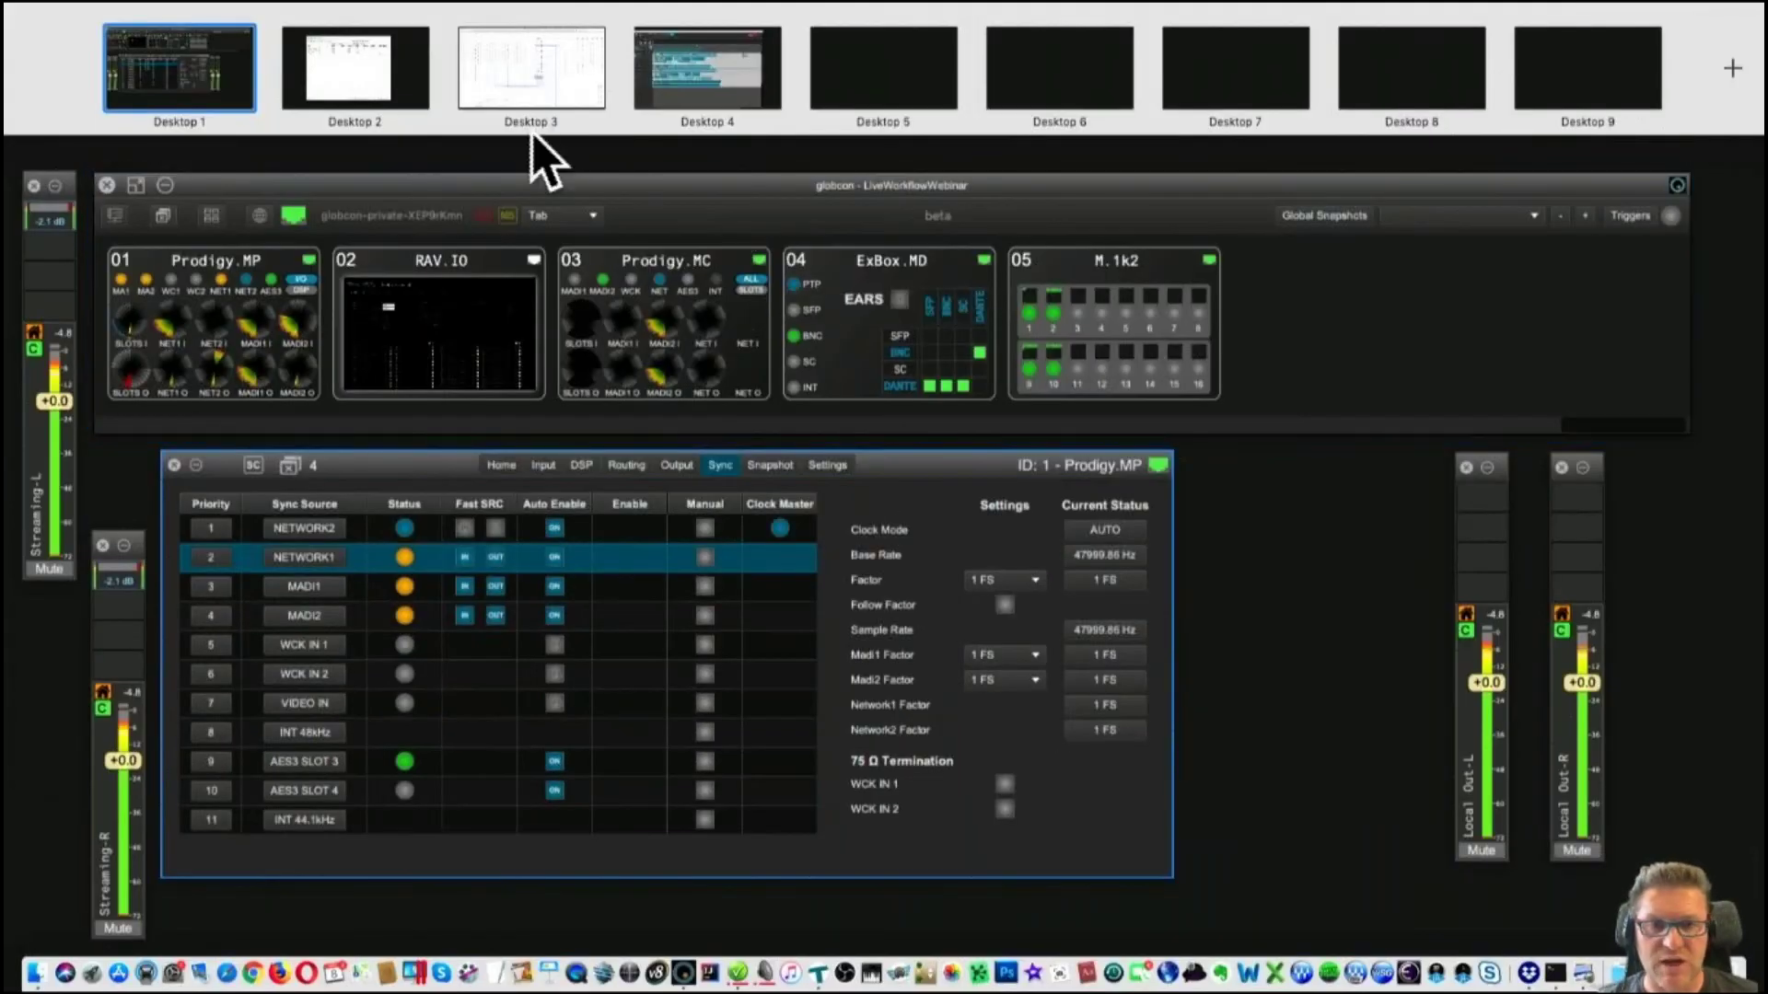
pyautogui.click(378, 84)
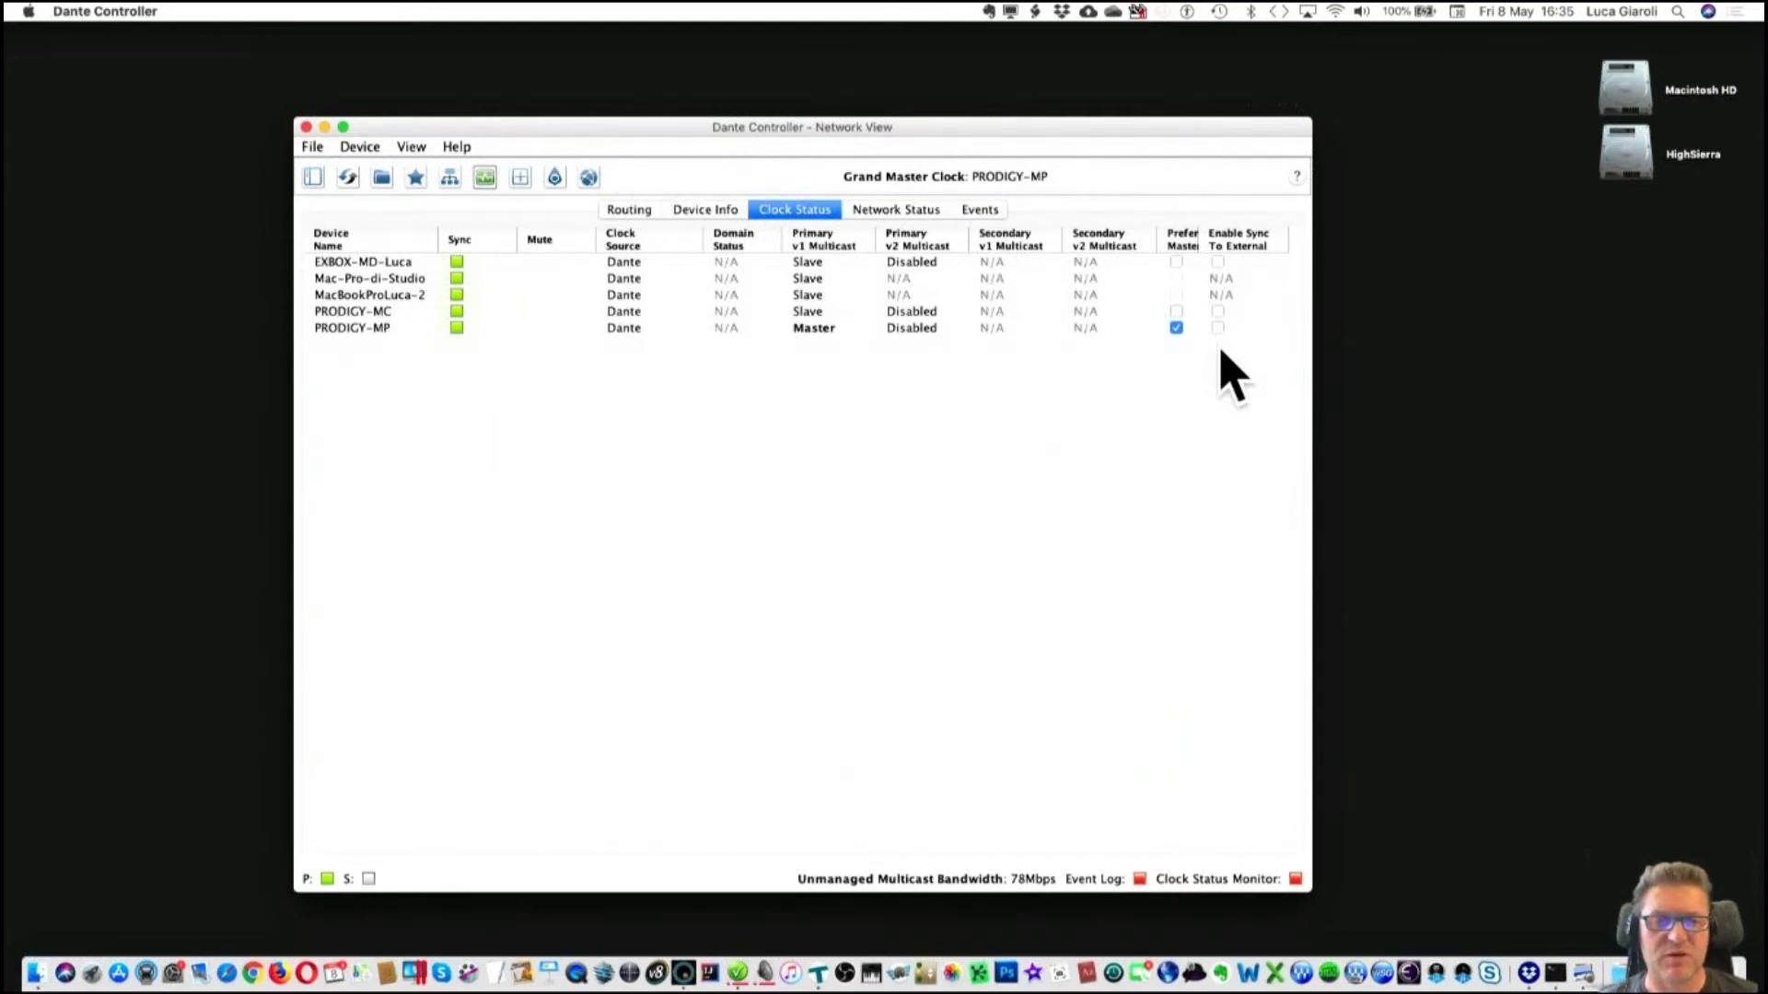
# Set the Prodigy.MP's sample rate factor to 2 FS in globcon and recheck the clock status in Dante Controller.
pyautogui.press('super+Tab')
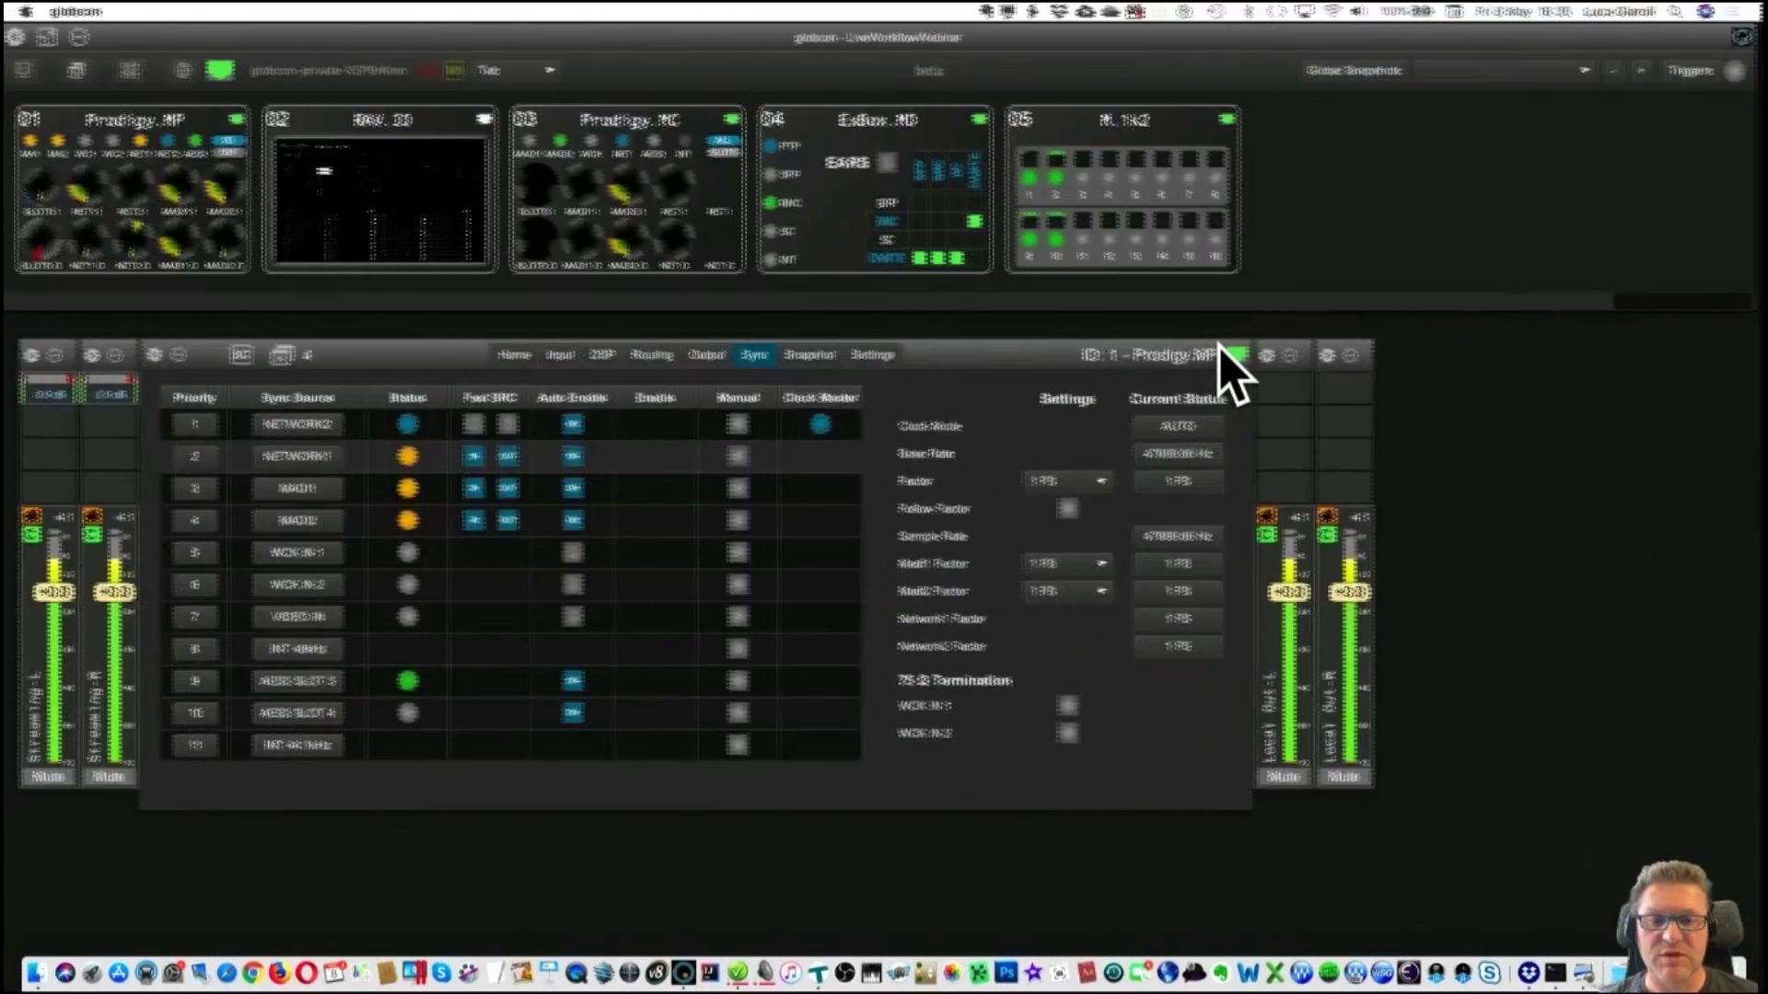
pyautogui.click(1086, 486)
pyautogui.click(1065, 534)
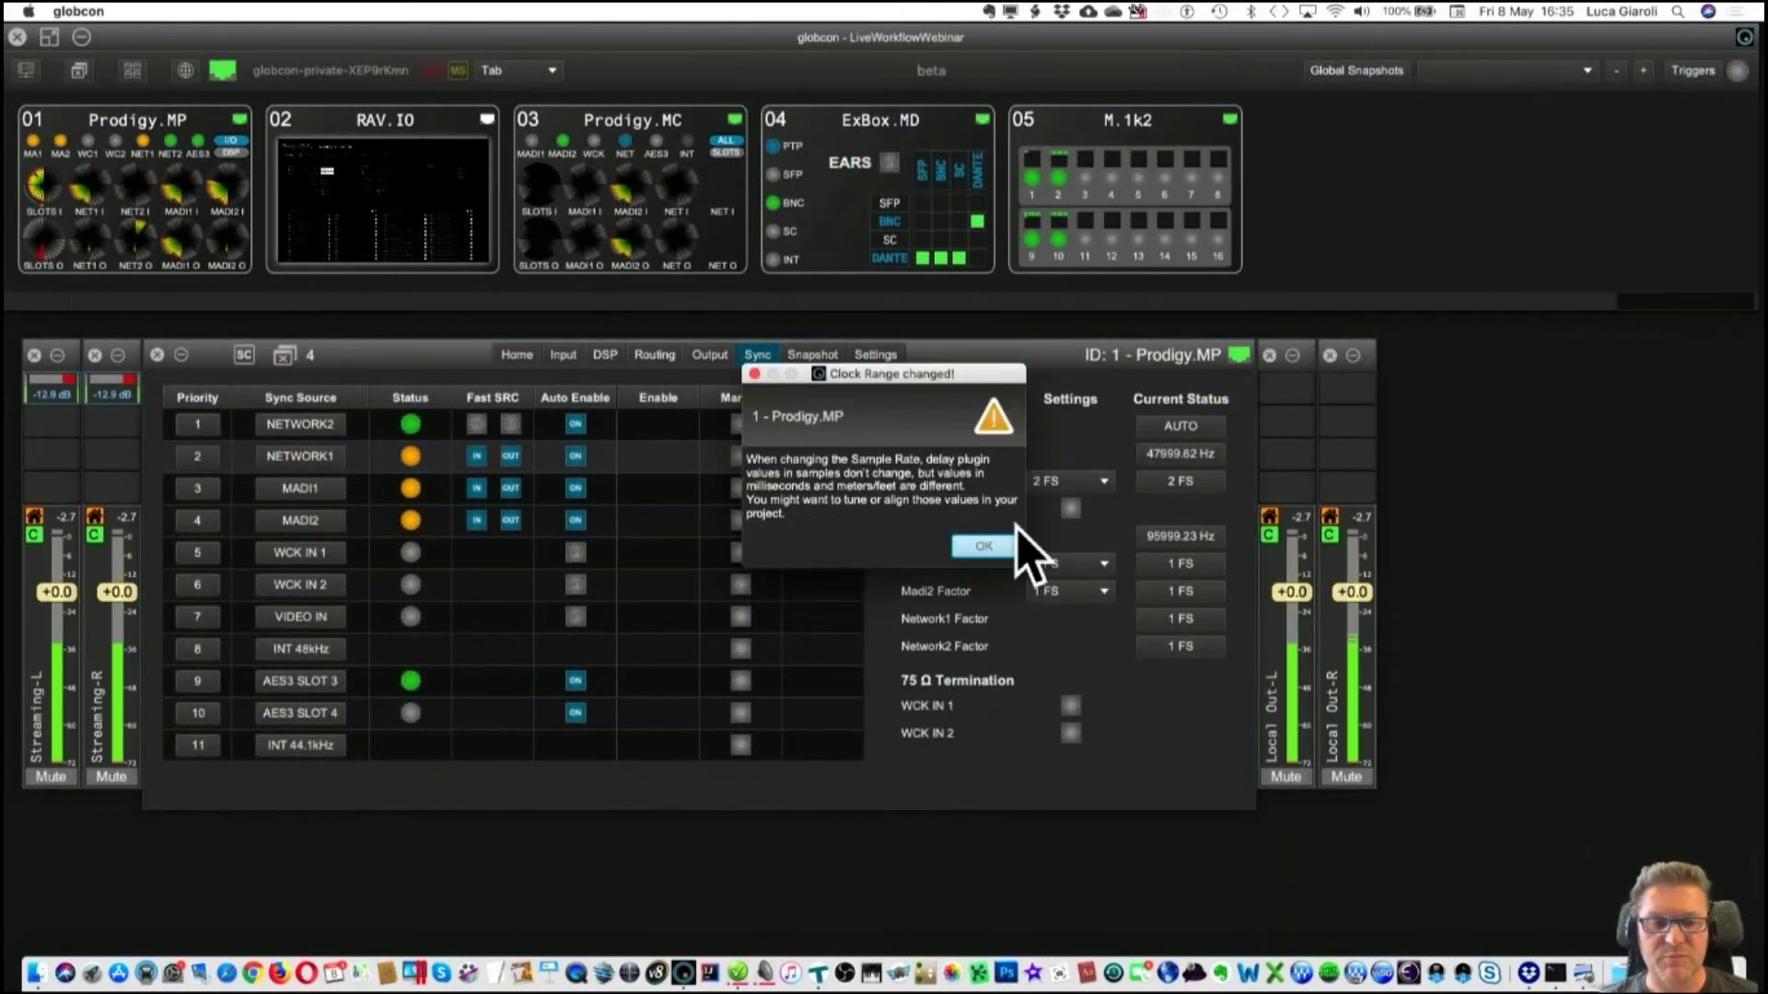
pyautogui.click(990, 546)
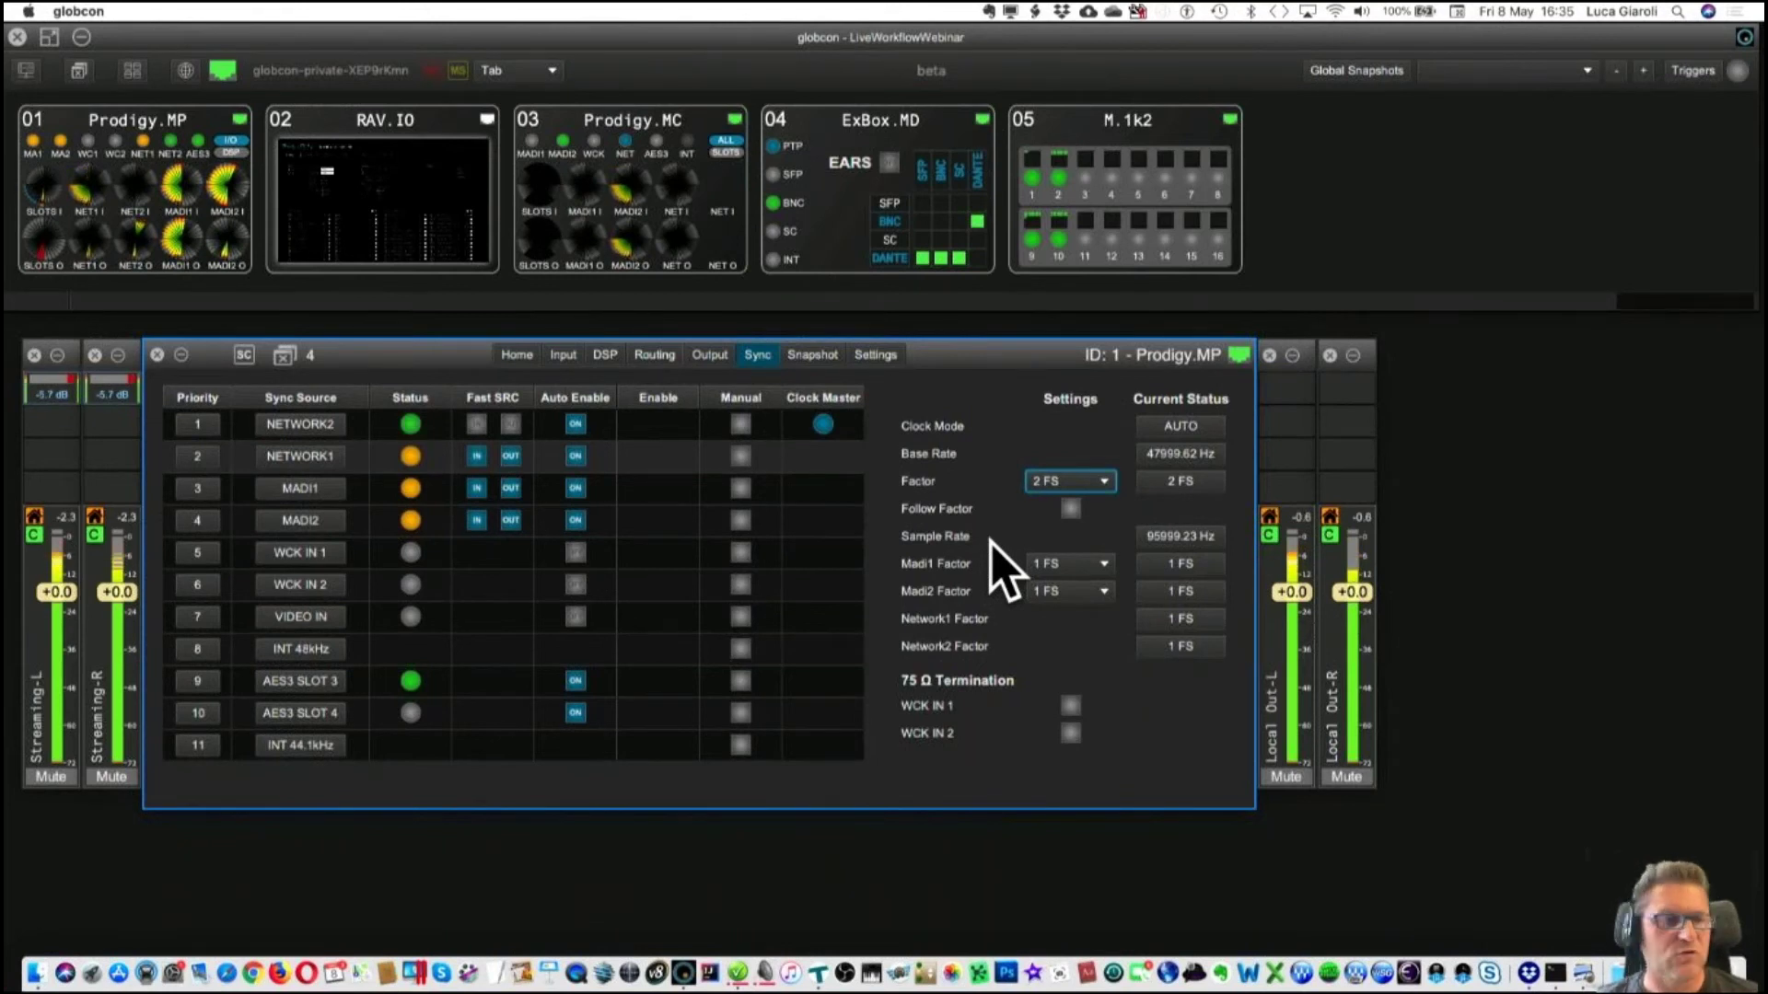
pyautogui.hotkey('ctrl', 'Up')
pyautogui.click(350, 103)
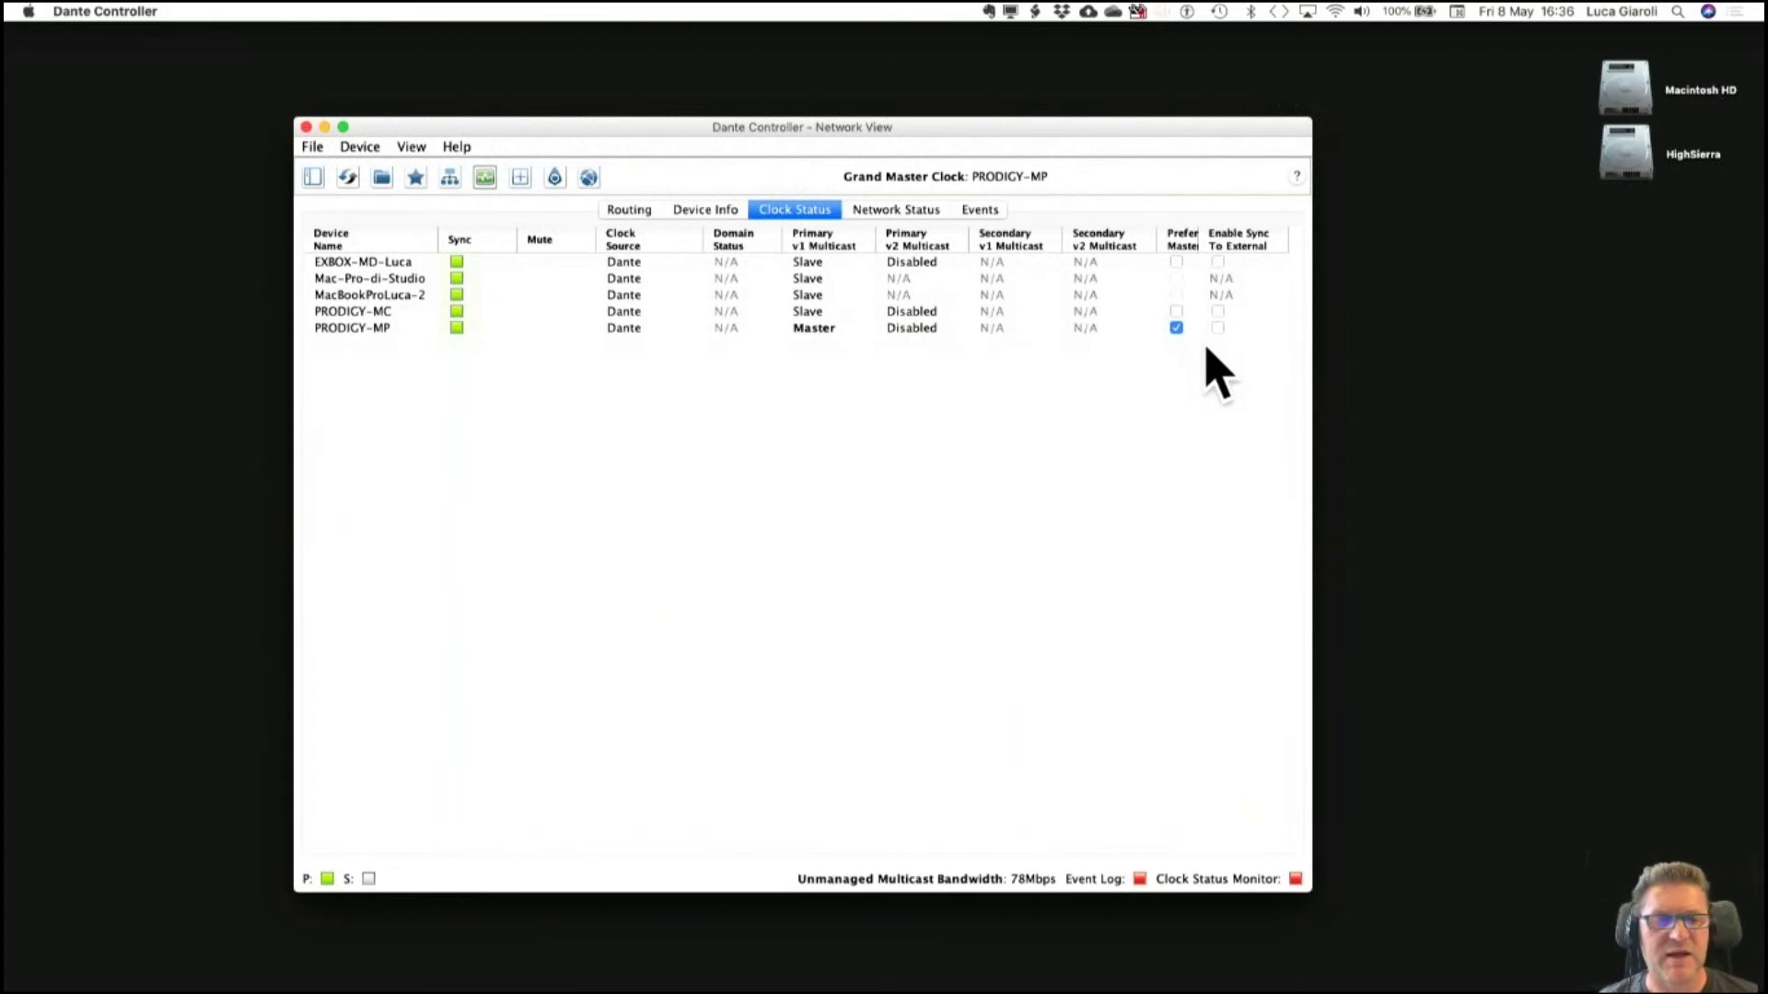
# Switch back to globcon and enable Fast SRC for the NETWORK2 sync source of the Prodigy.MP.
pyautogui.press('super+Tab')
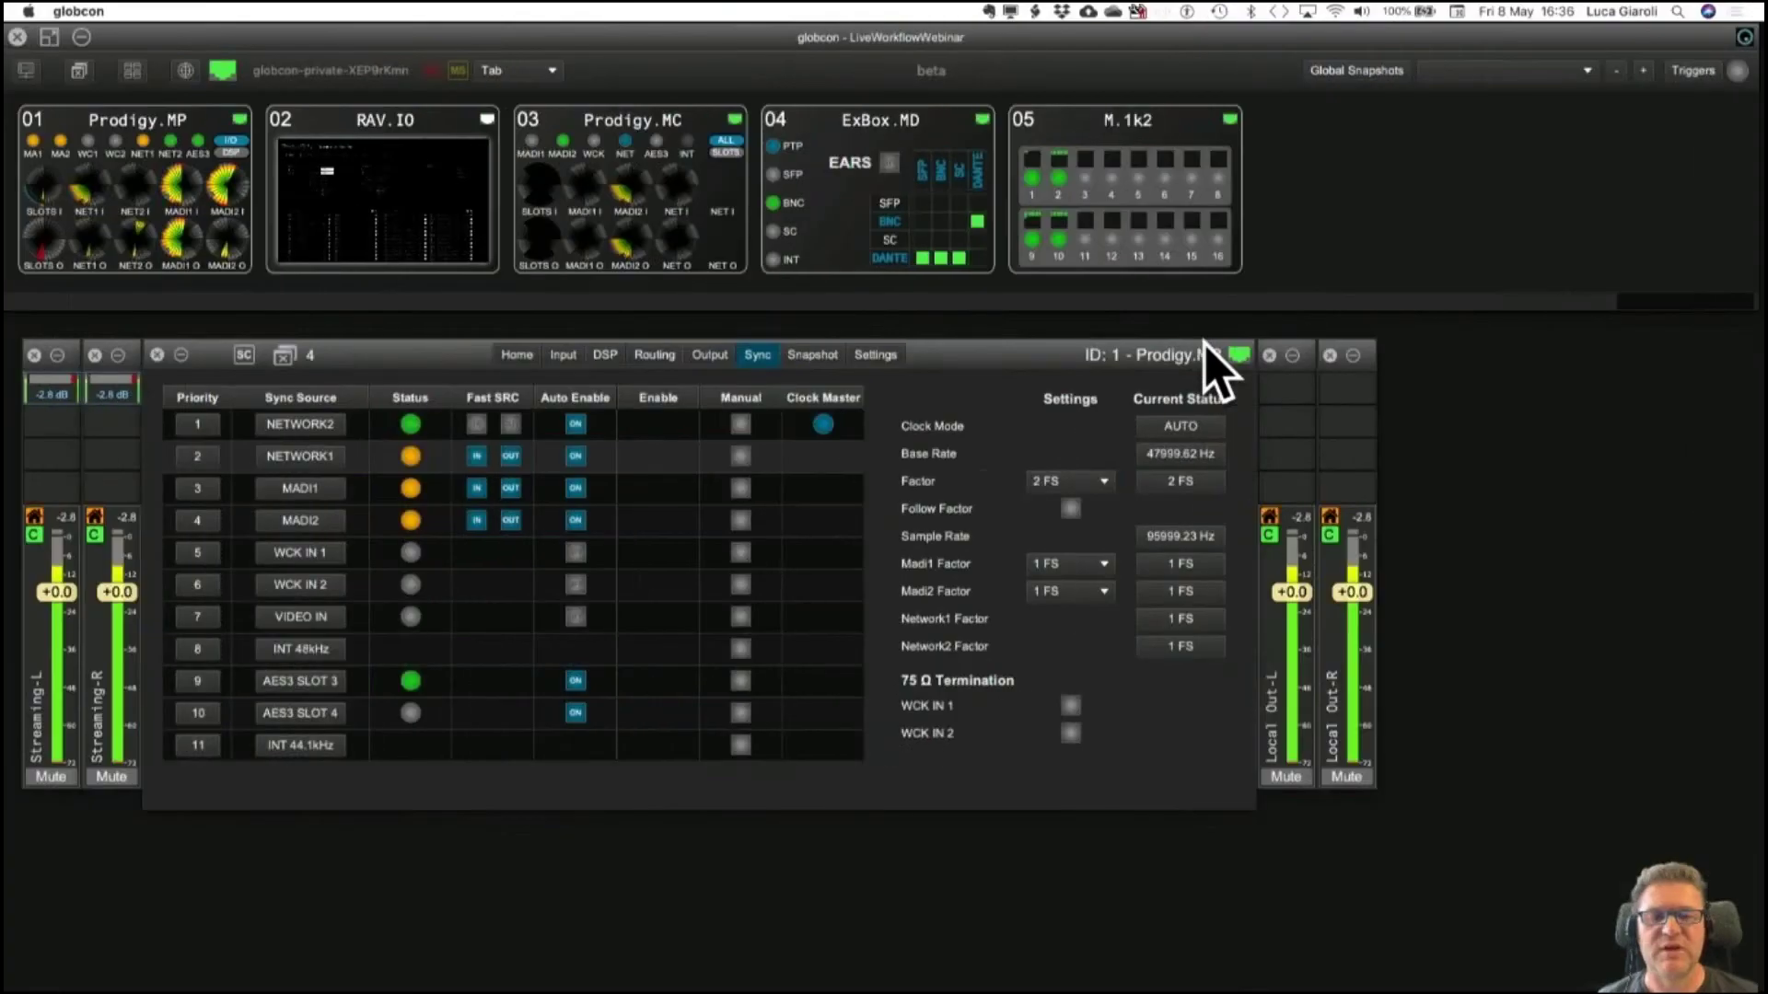
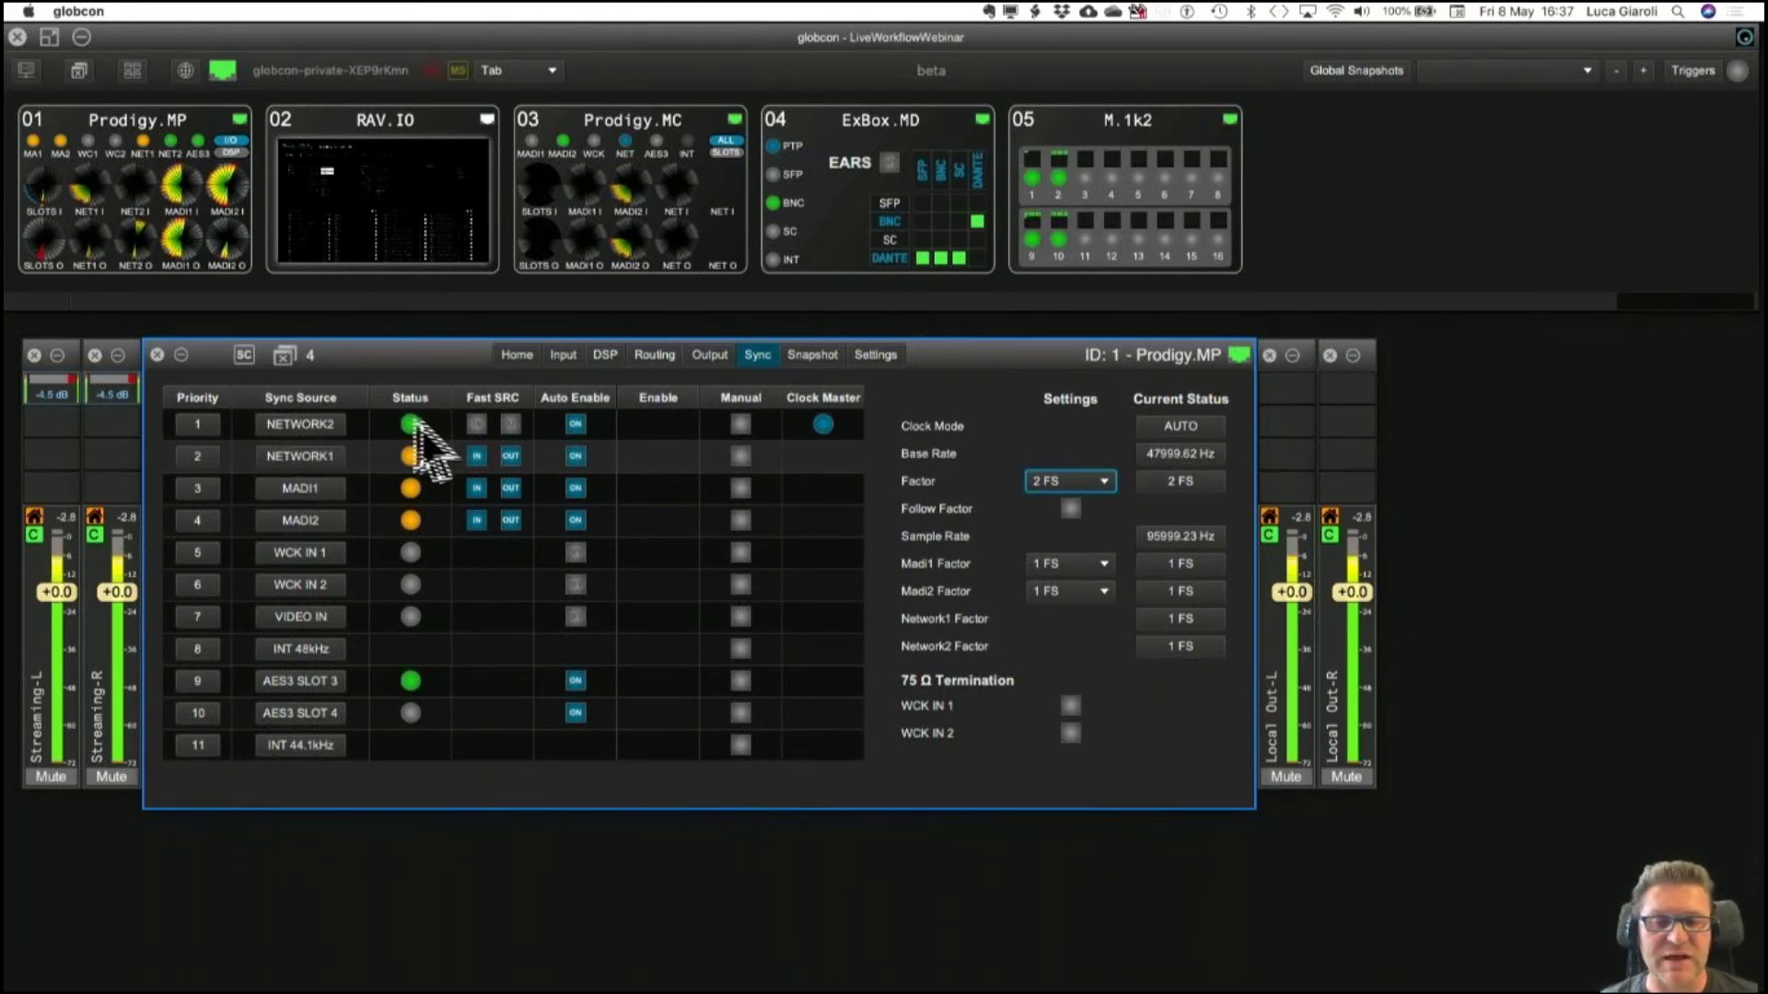
pyautogui.click(461, 427)
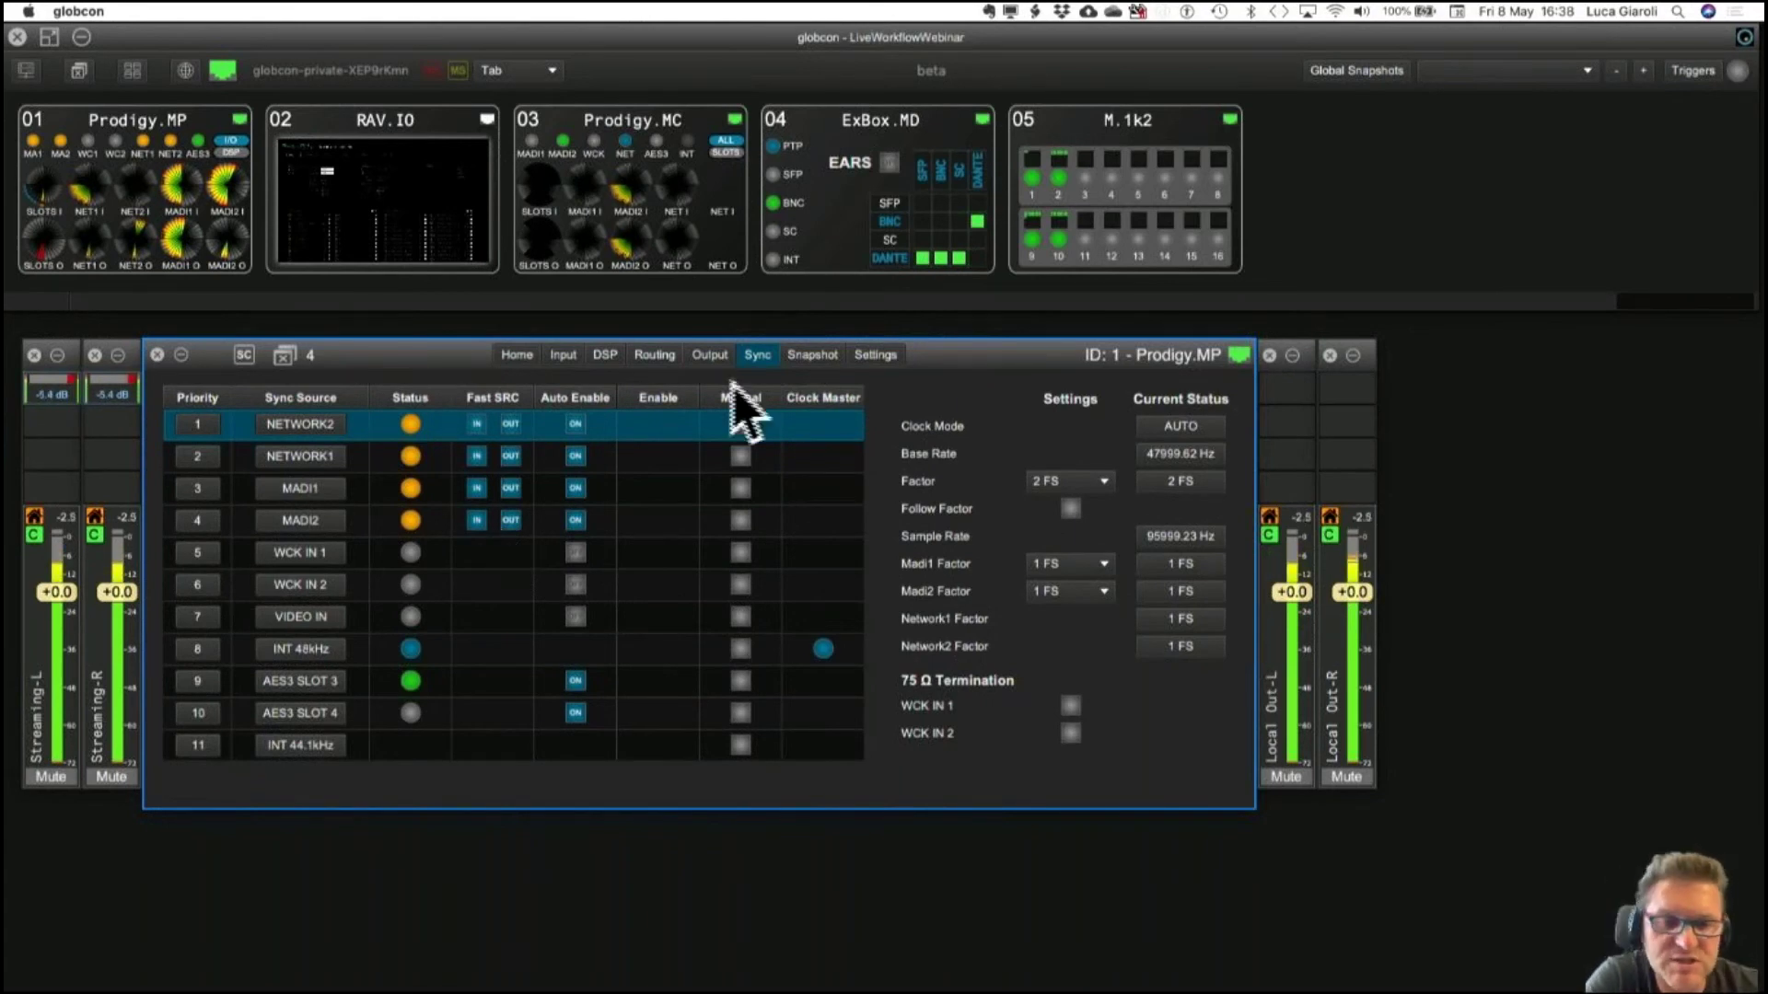
# Recall Snapshot #1 on the Prodigy.MP with the whole SYNC SRC area in scope, and check the resulting sync settings.
pyautogui.click(803, 357)
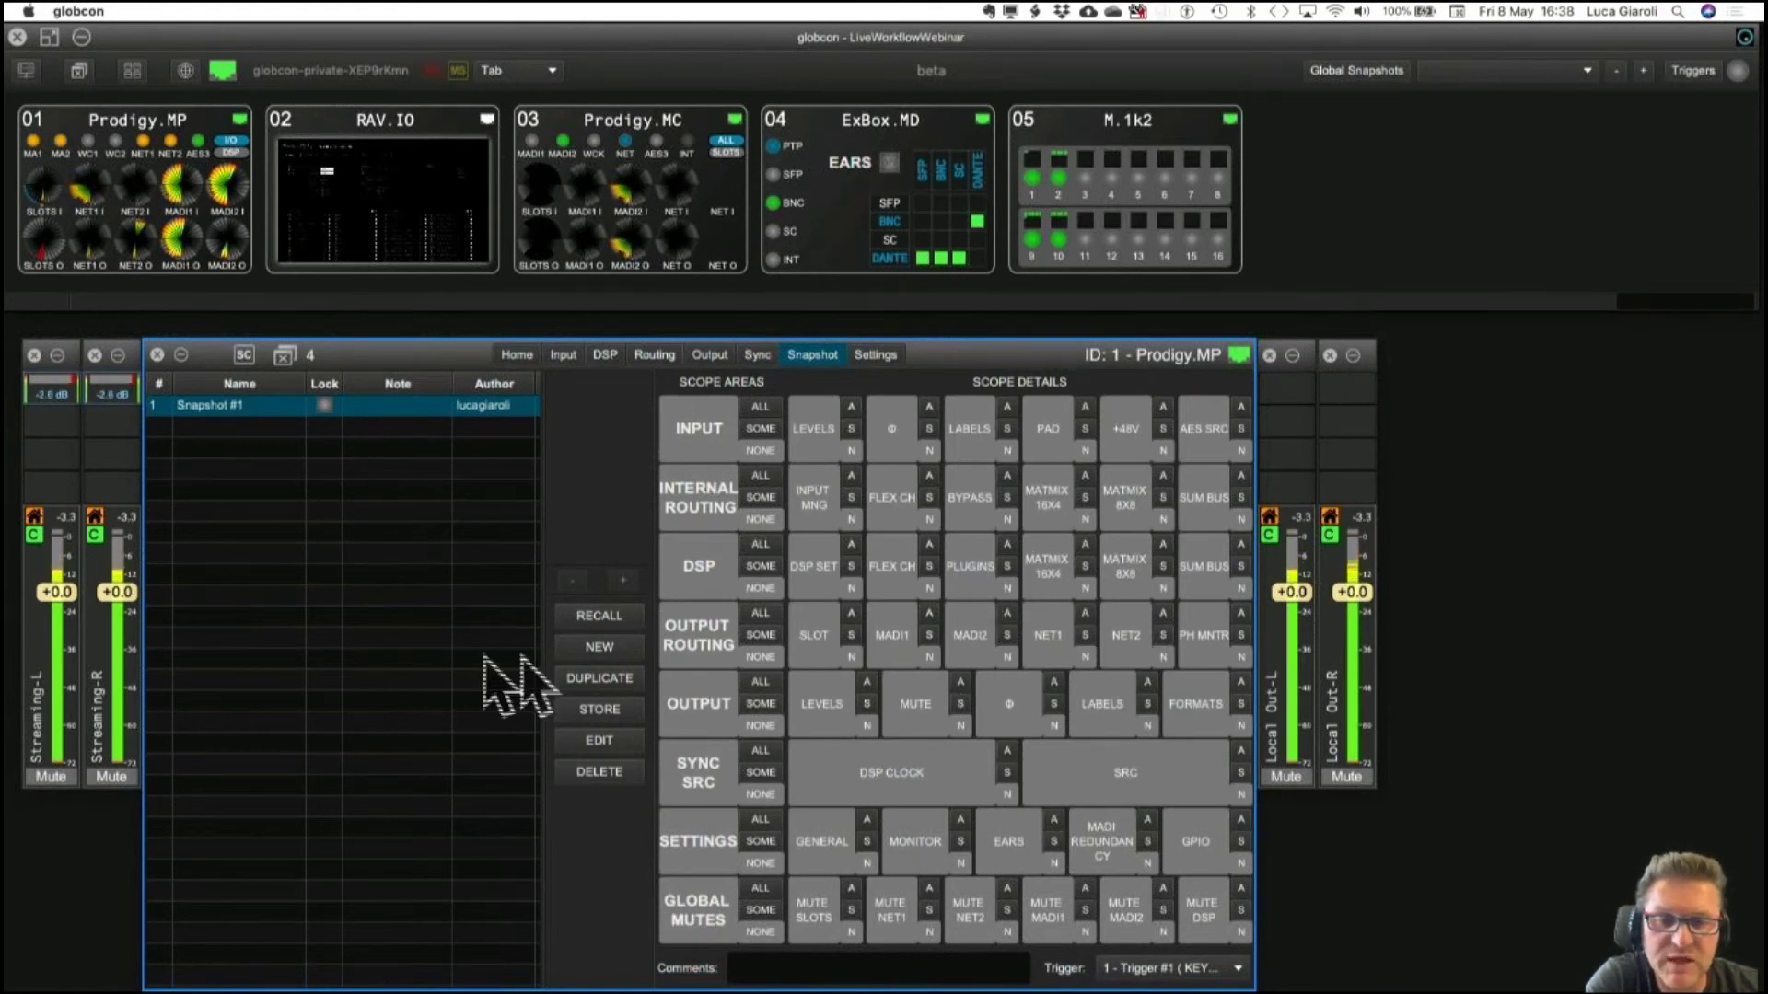
pyautogui.click(760, 754)
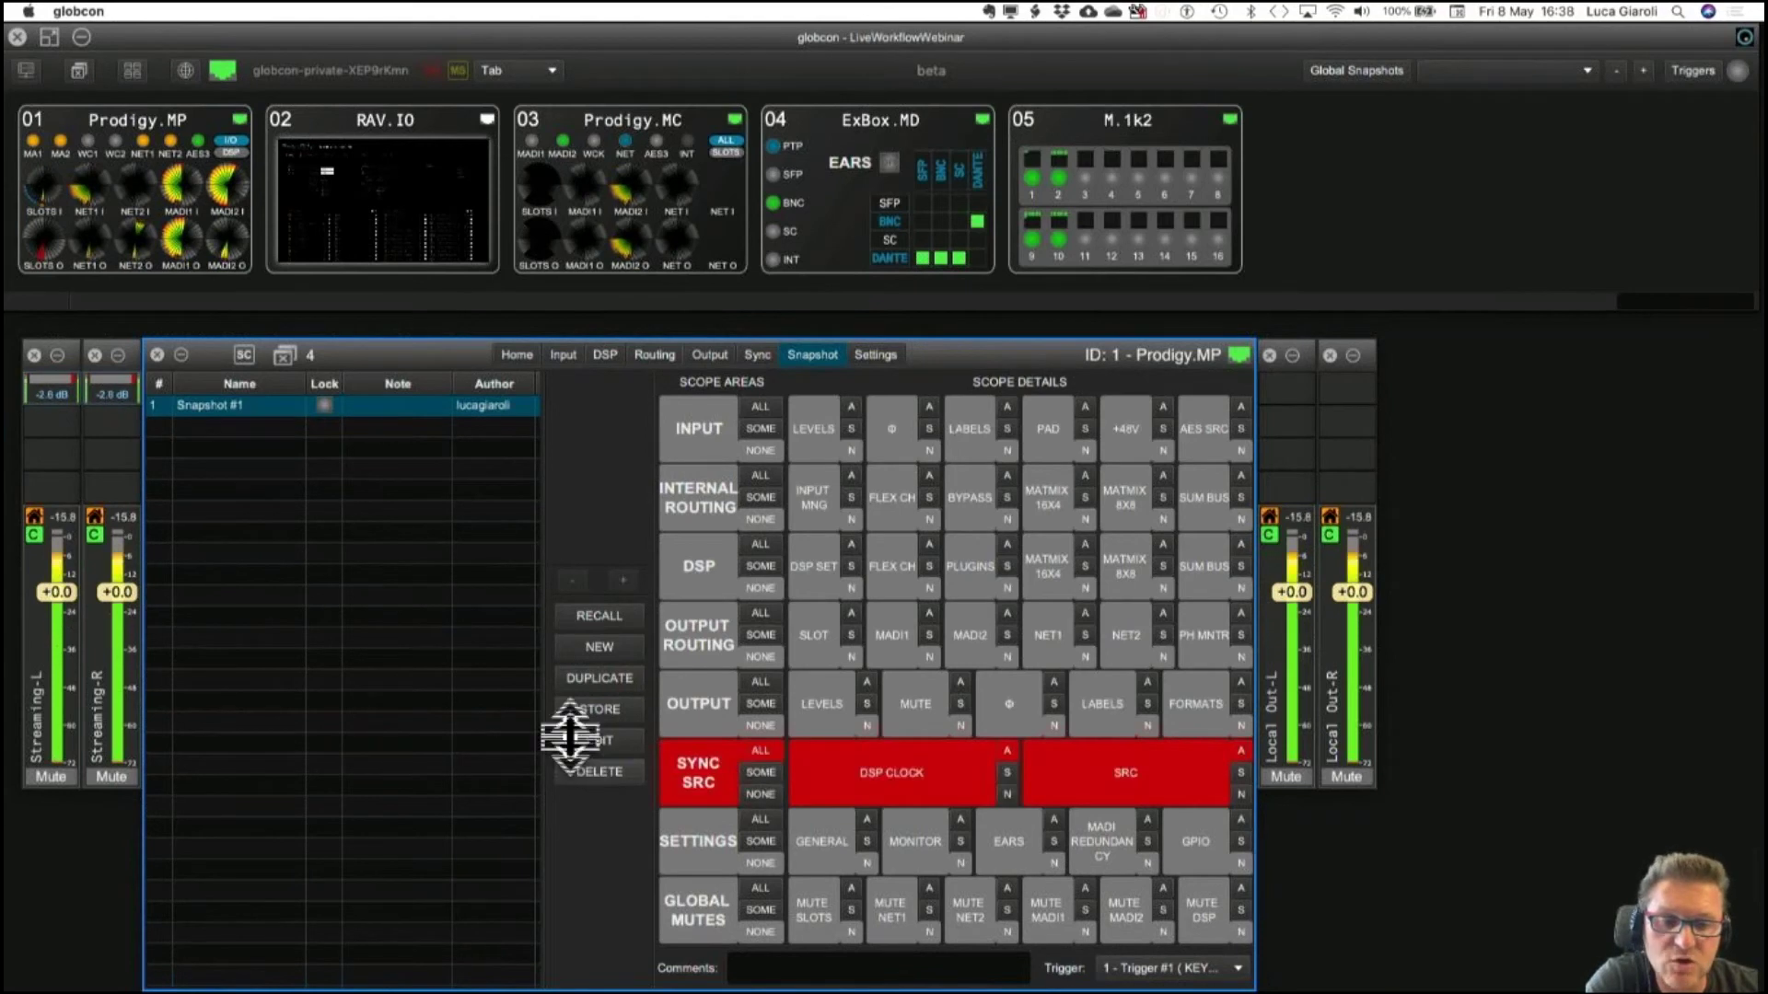
pyautogui.click(583, 615)
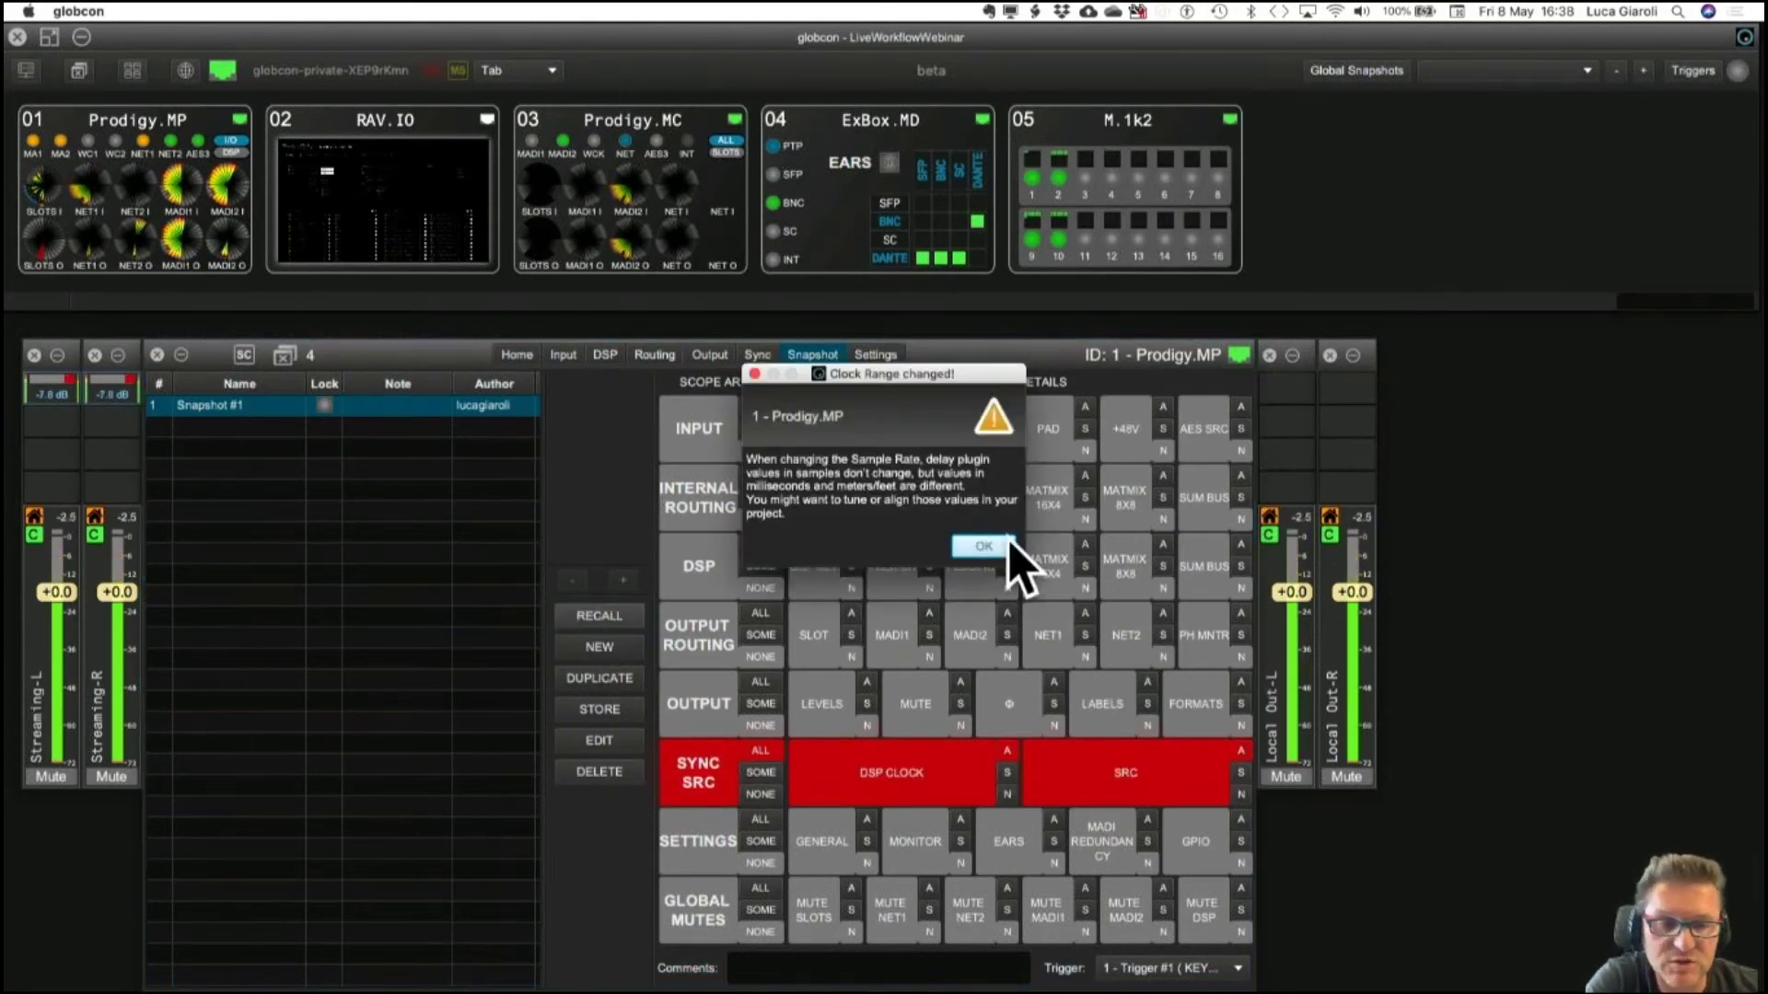
pyautogui.click(994, 543)
pyautogui.click(607, 357)
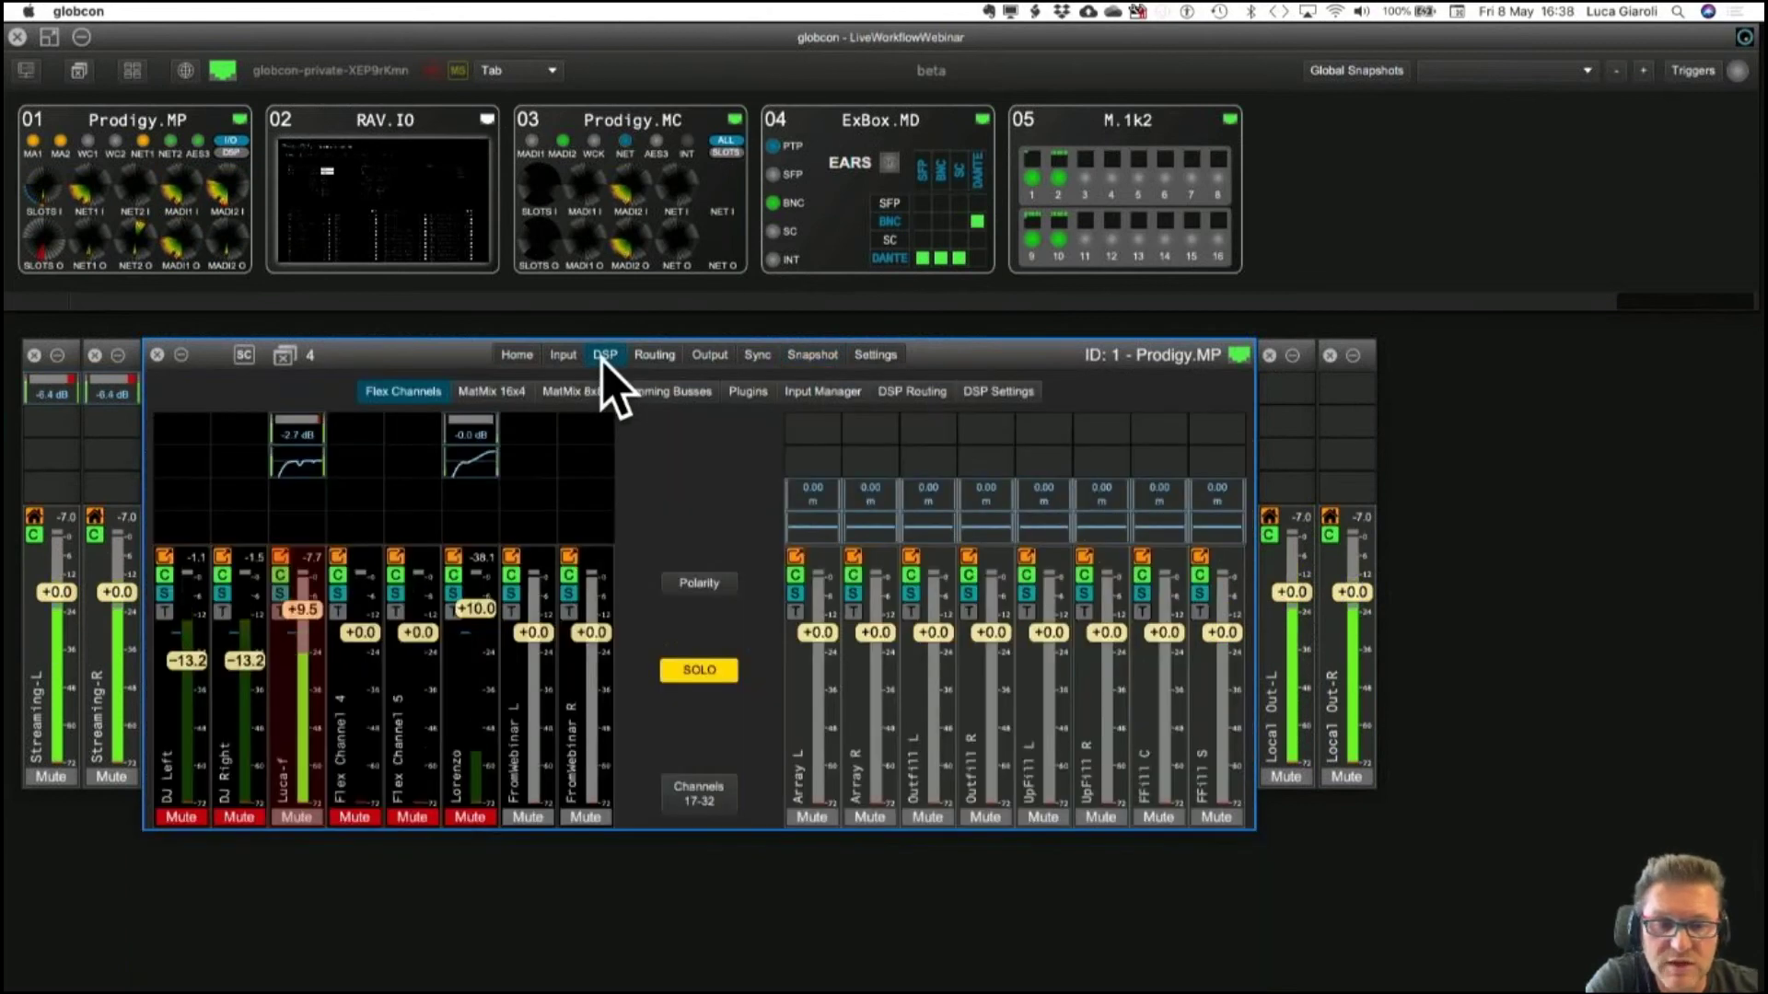
pyautogui.click(763, 358)
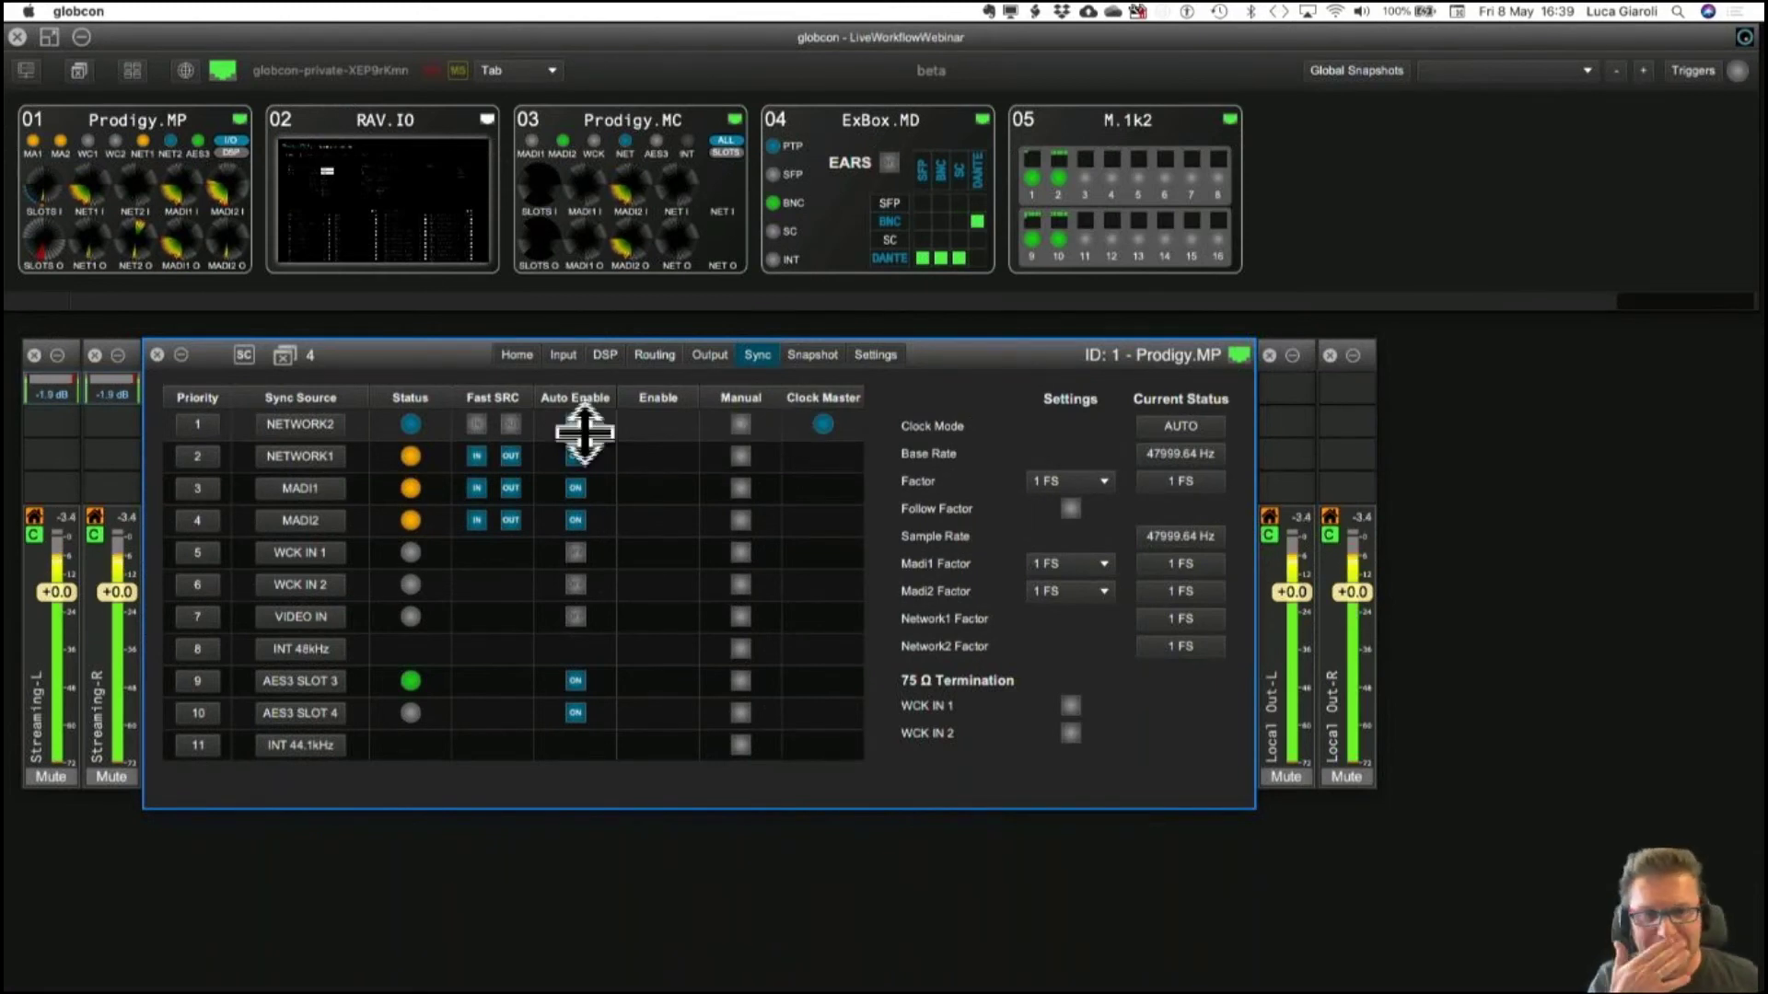
# Review the source assignments of the Prodigy.MP's Input Managers 1 to 10 for the SD7, S6L and SSL consoles.
pyautogui.click(606, 356)
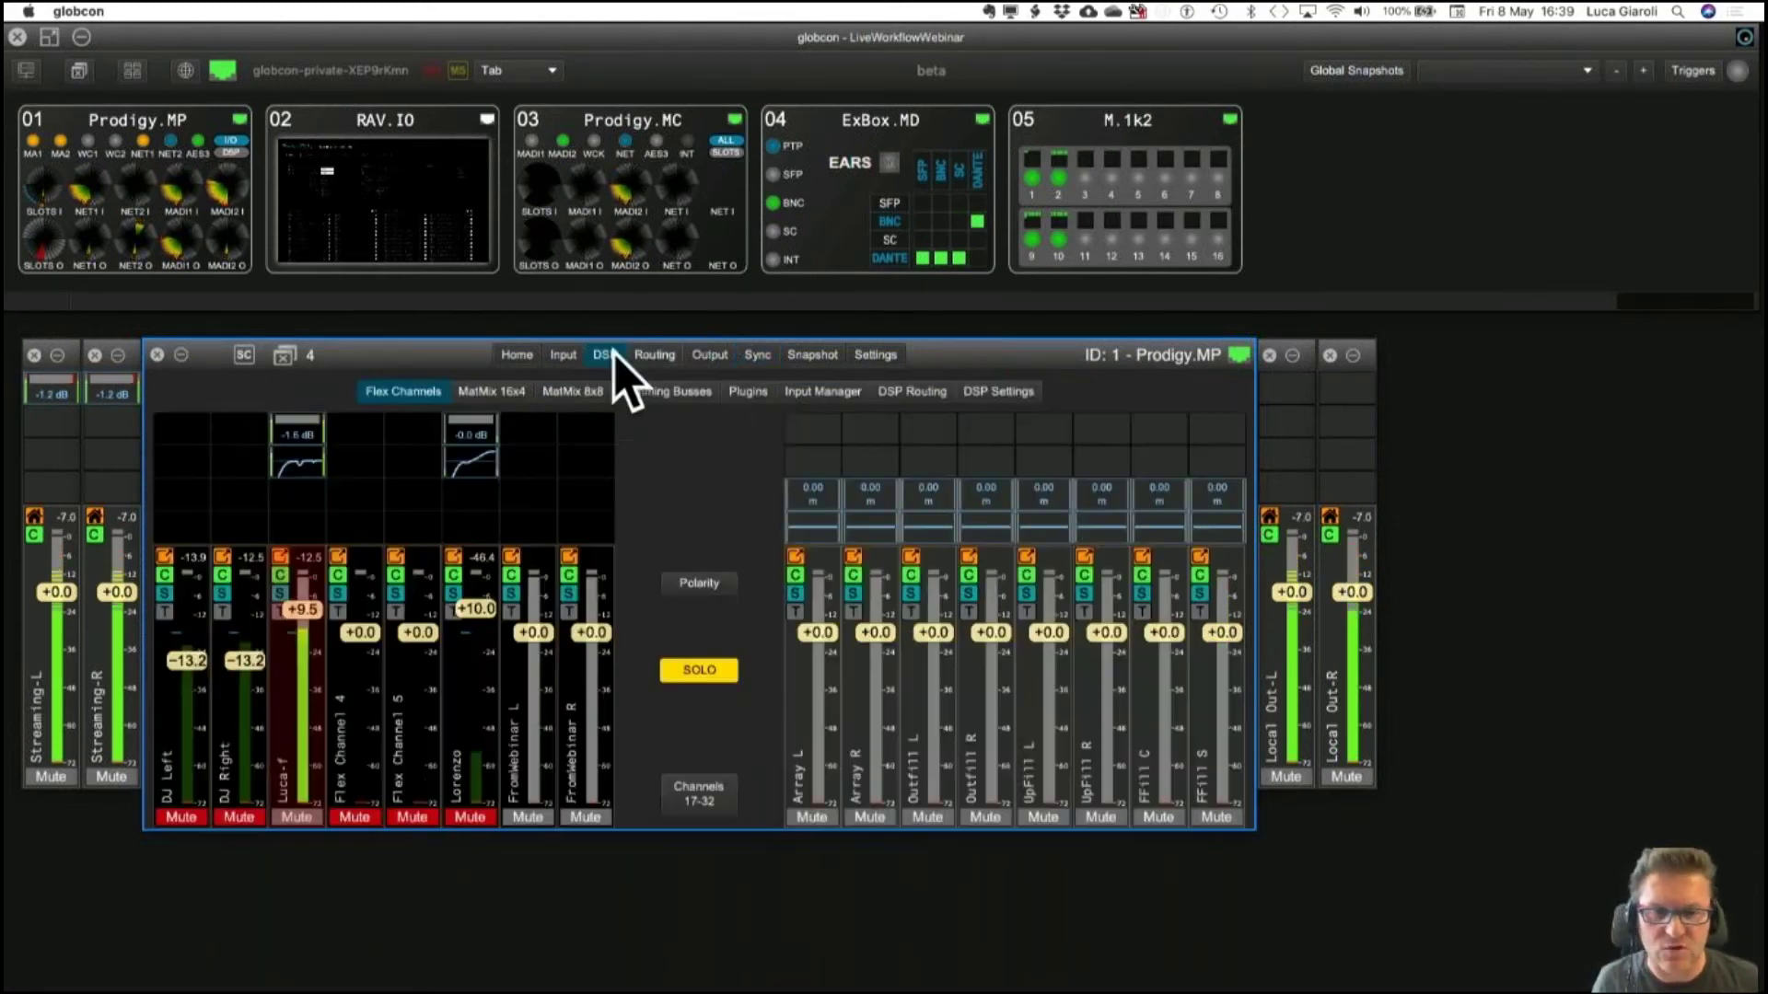
pyautogui.click(805, 392)
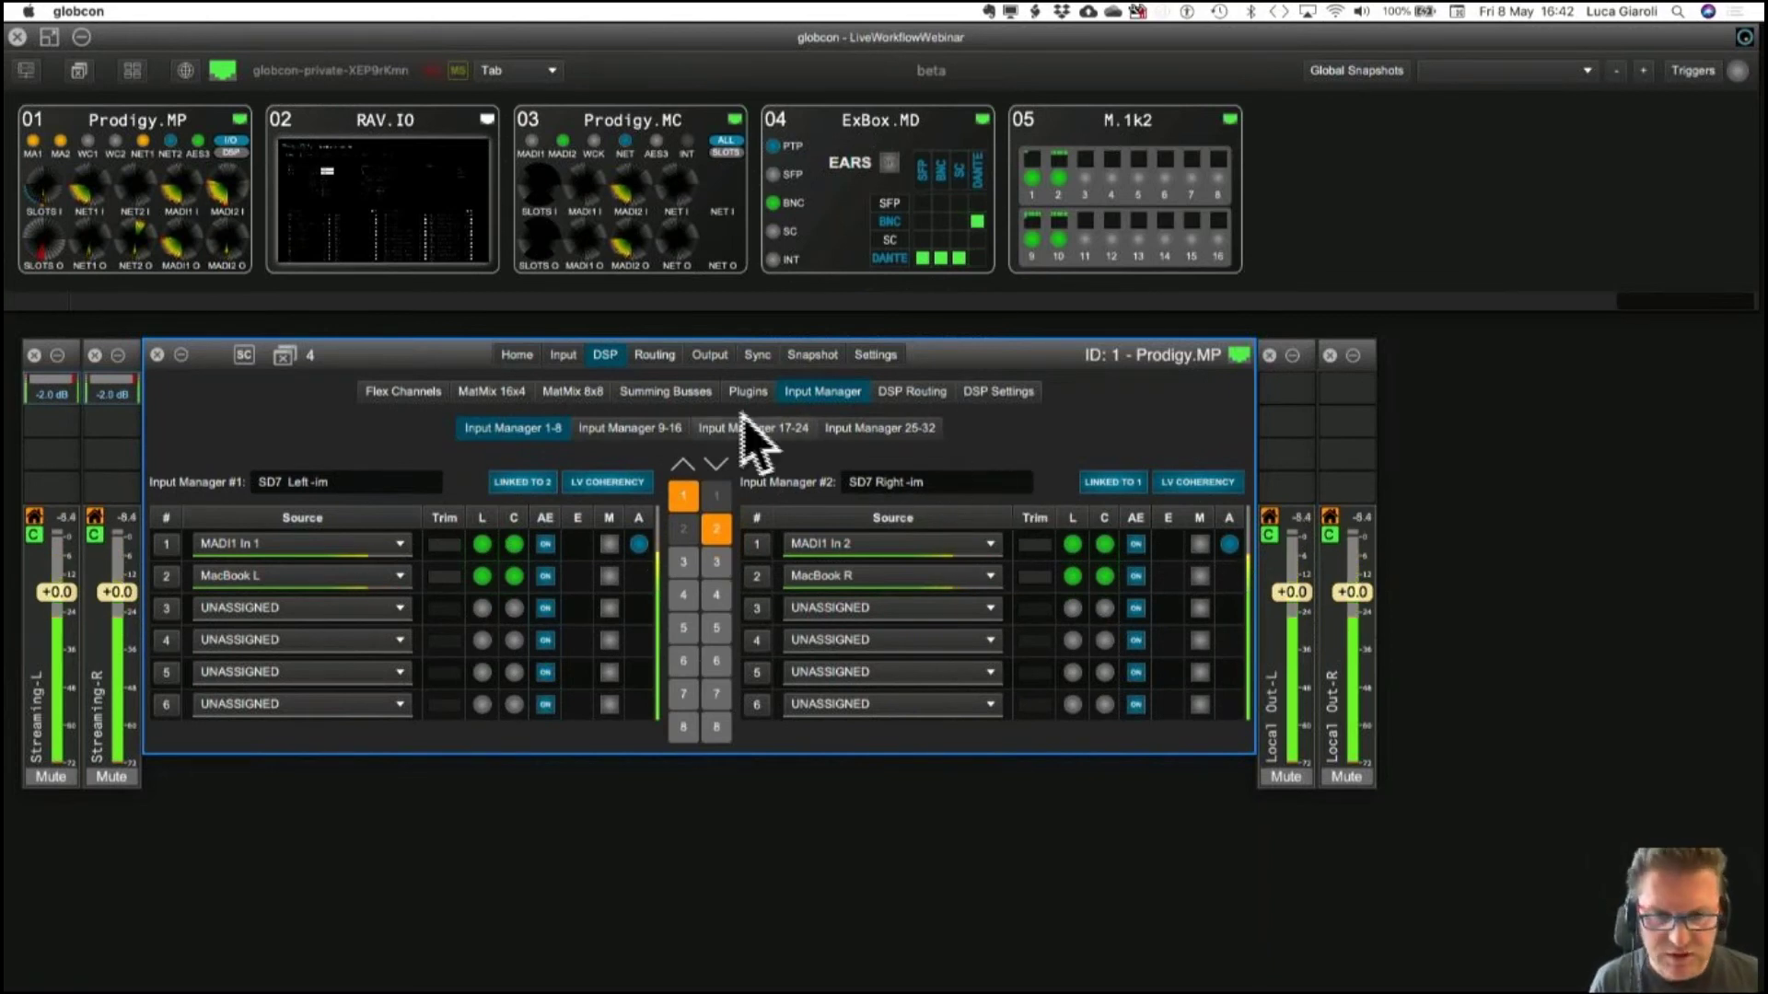
pyautogui.click(717, 465)
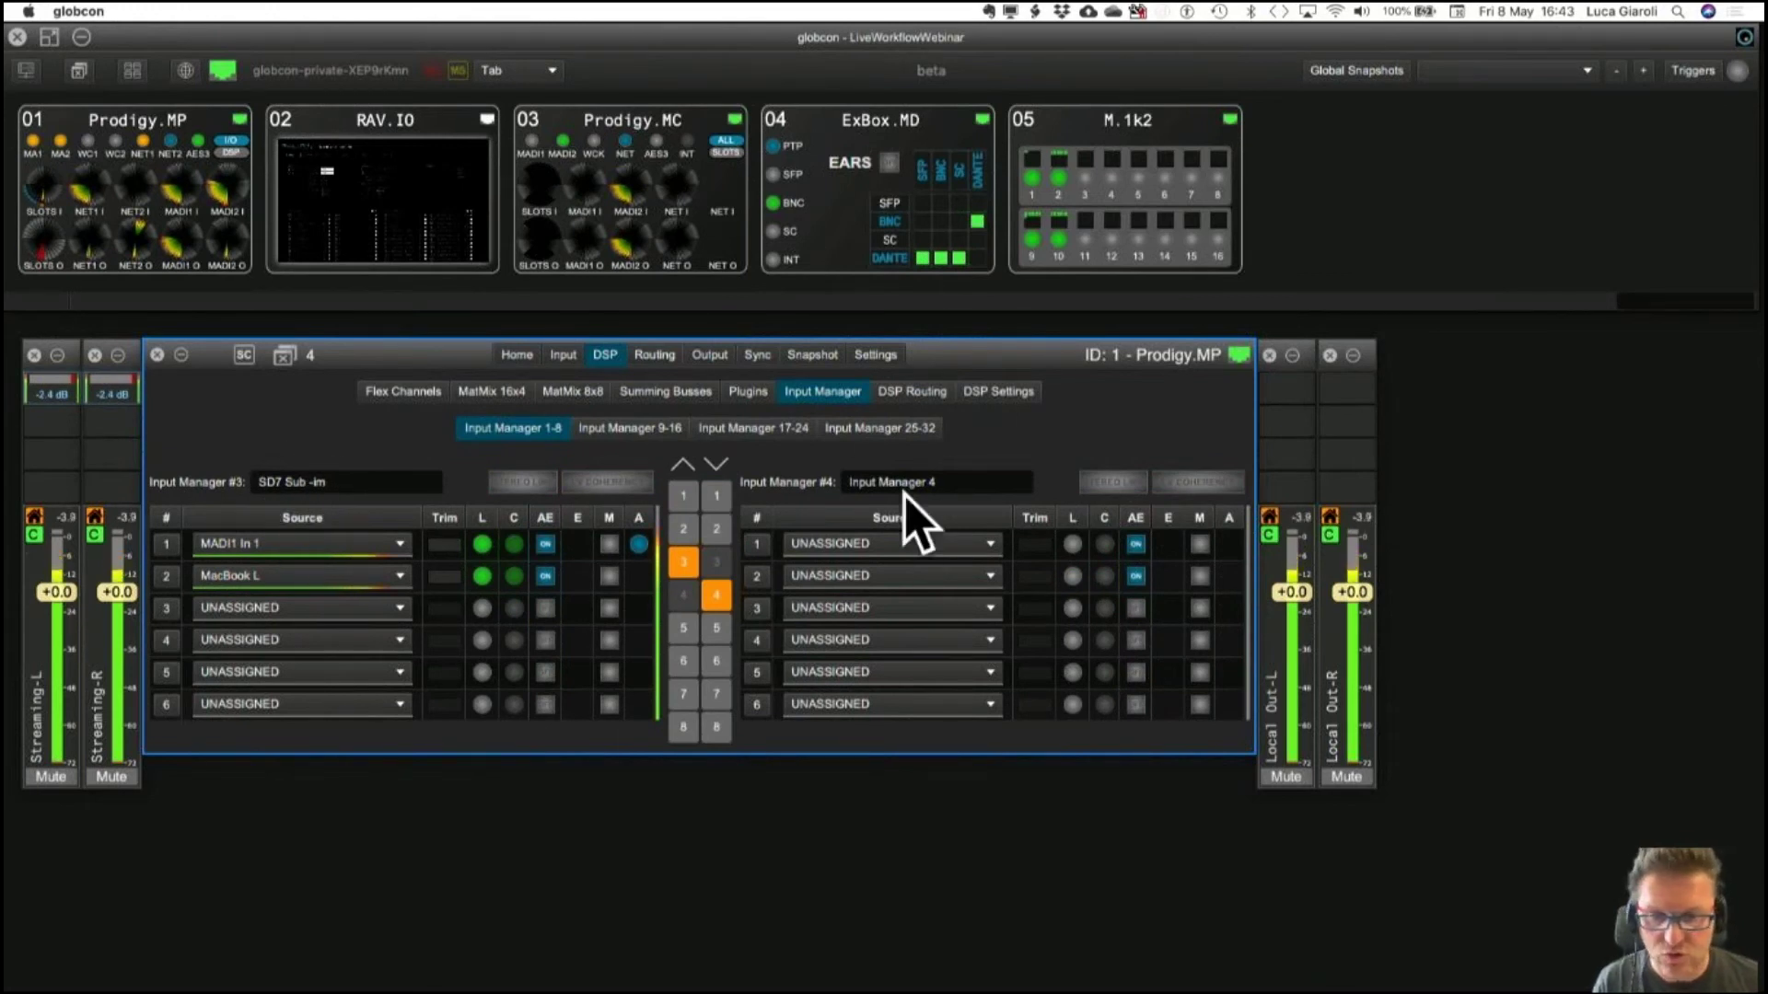
pyautogui.click(716, 465)
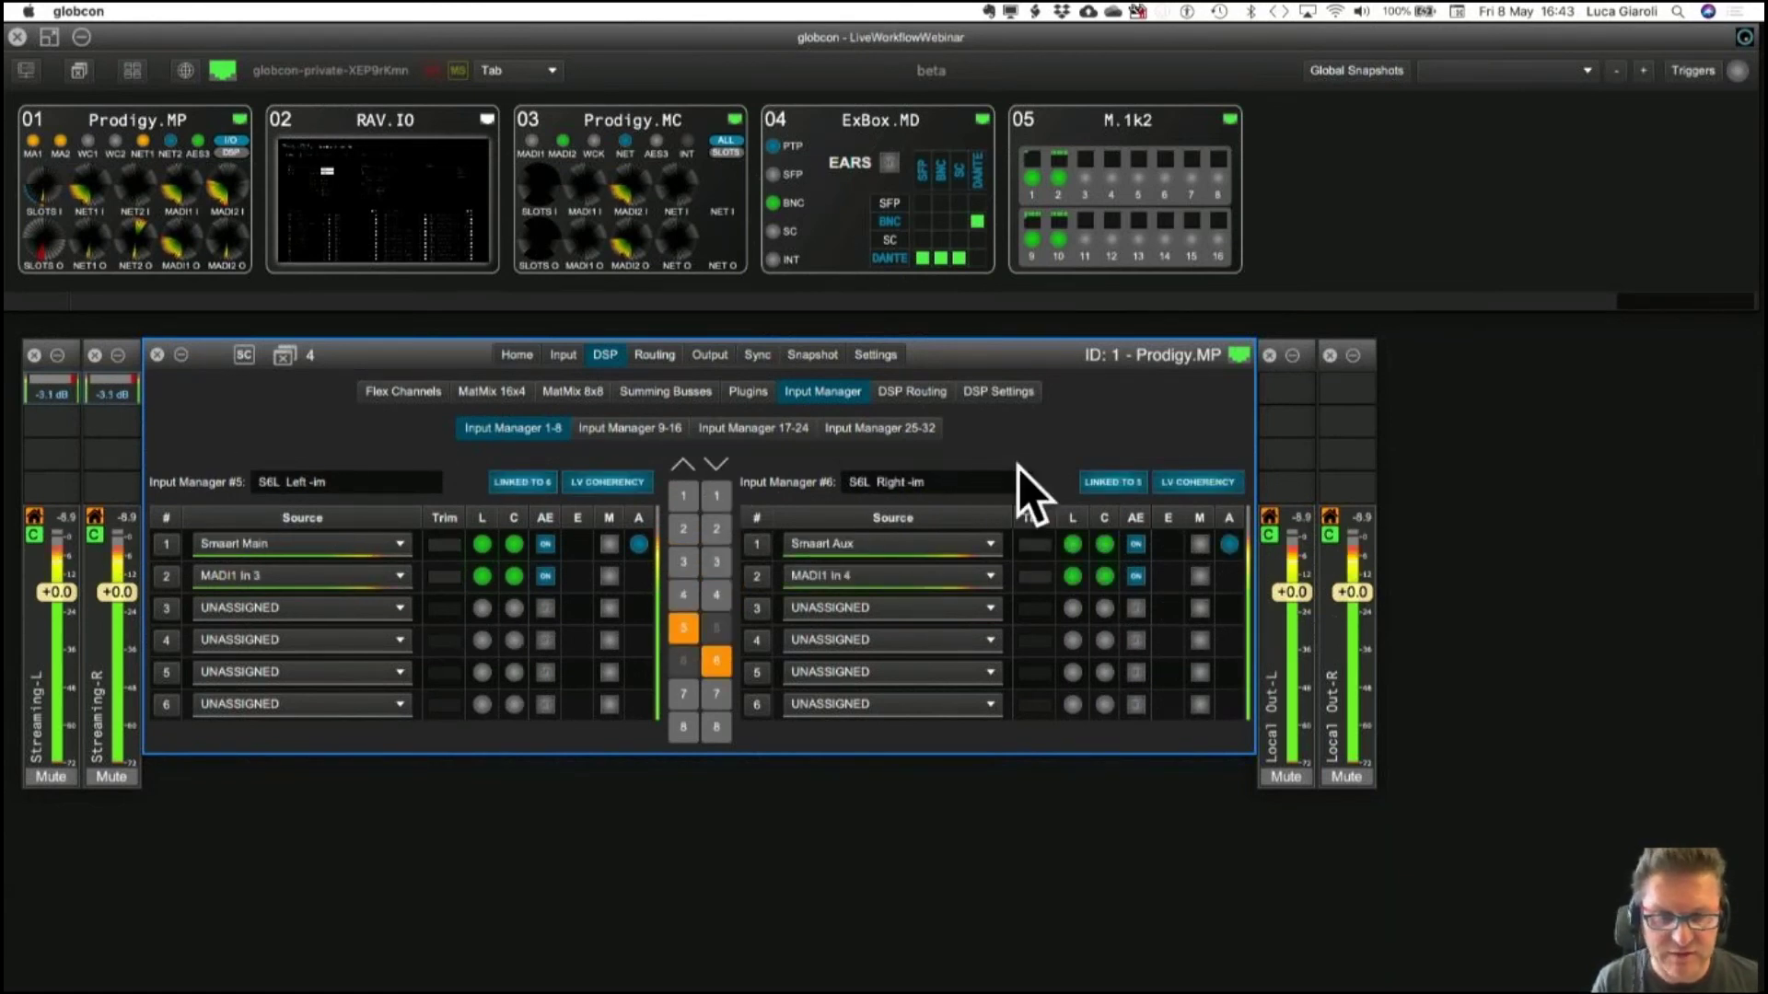
pyautogui.click(715, 465)
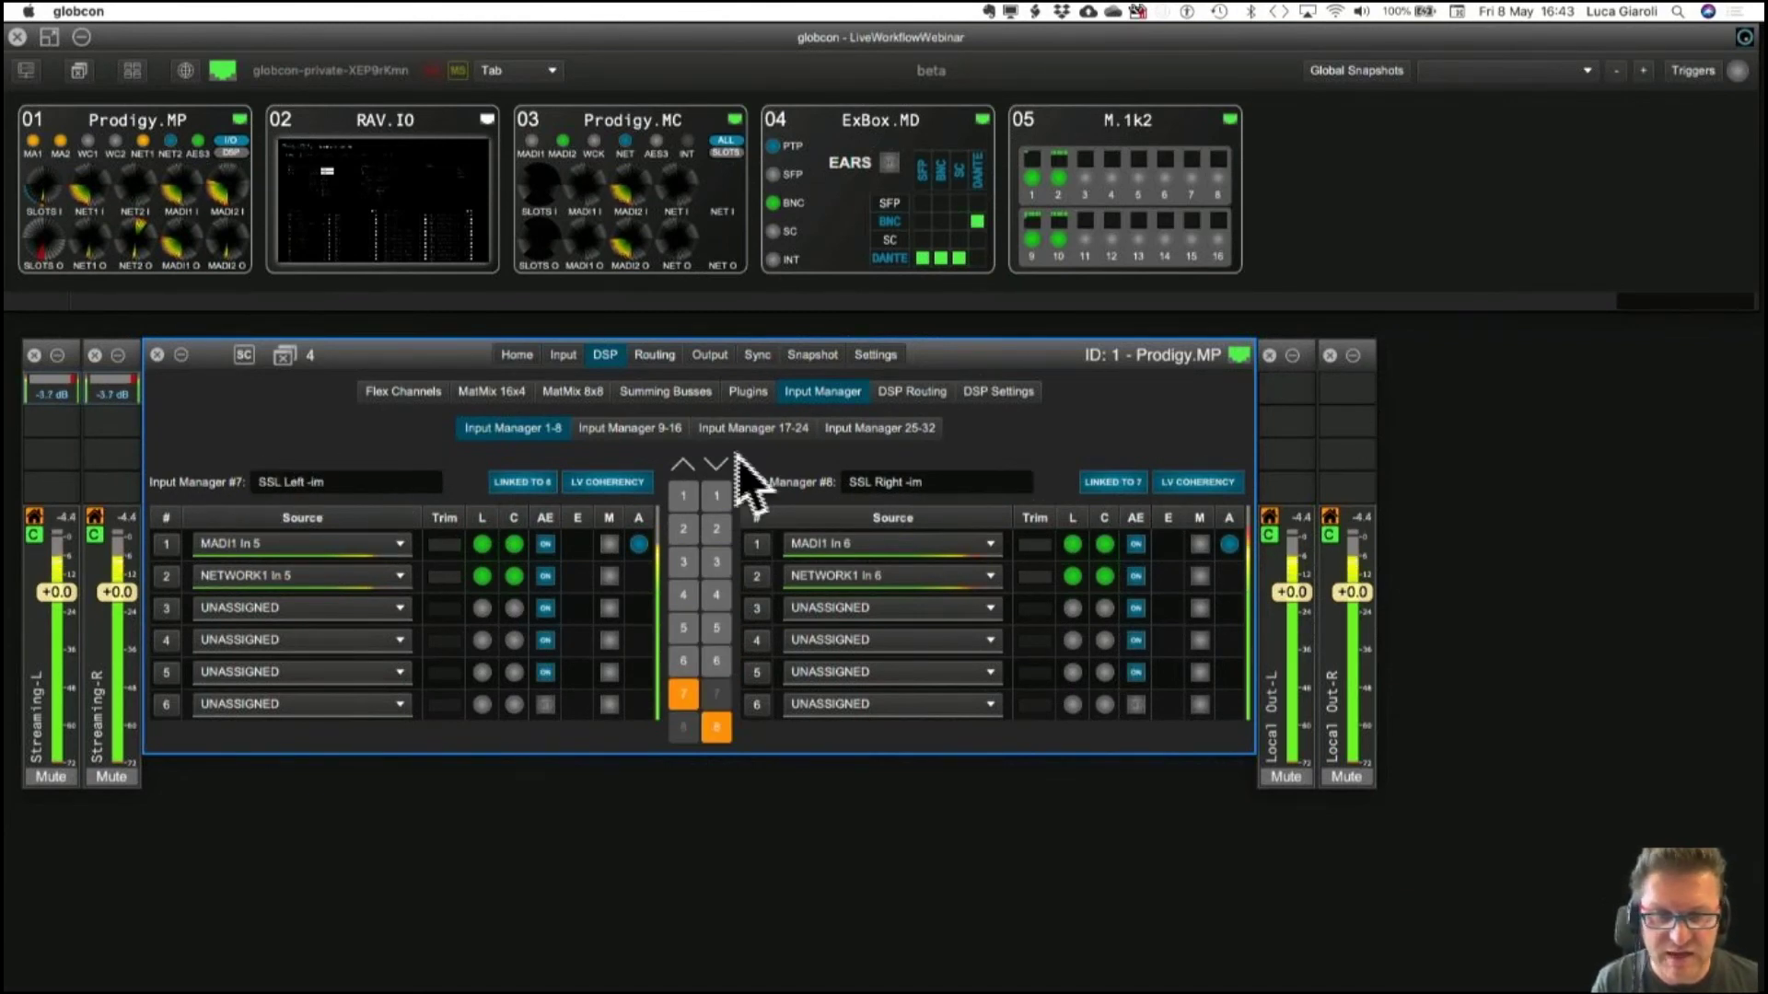
pyautogui.click(630, 429)
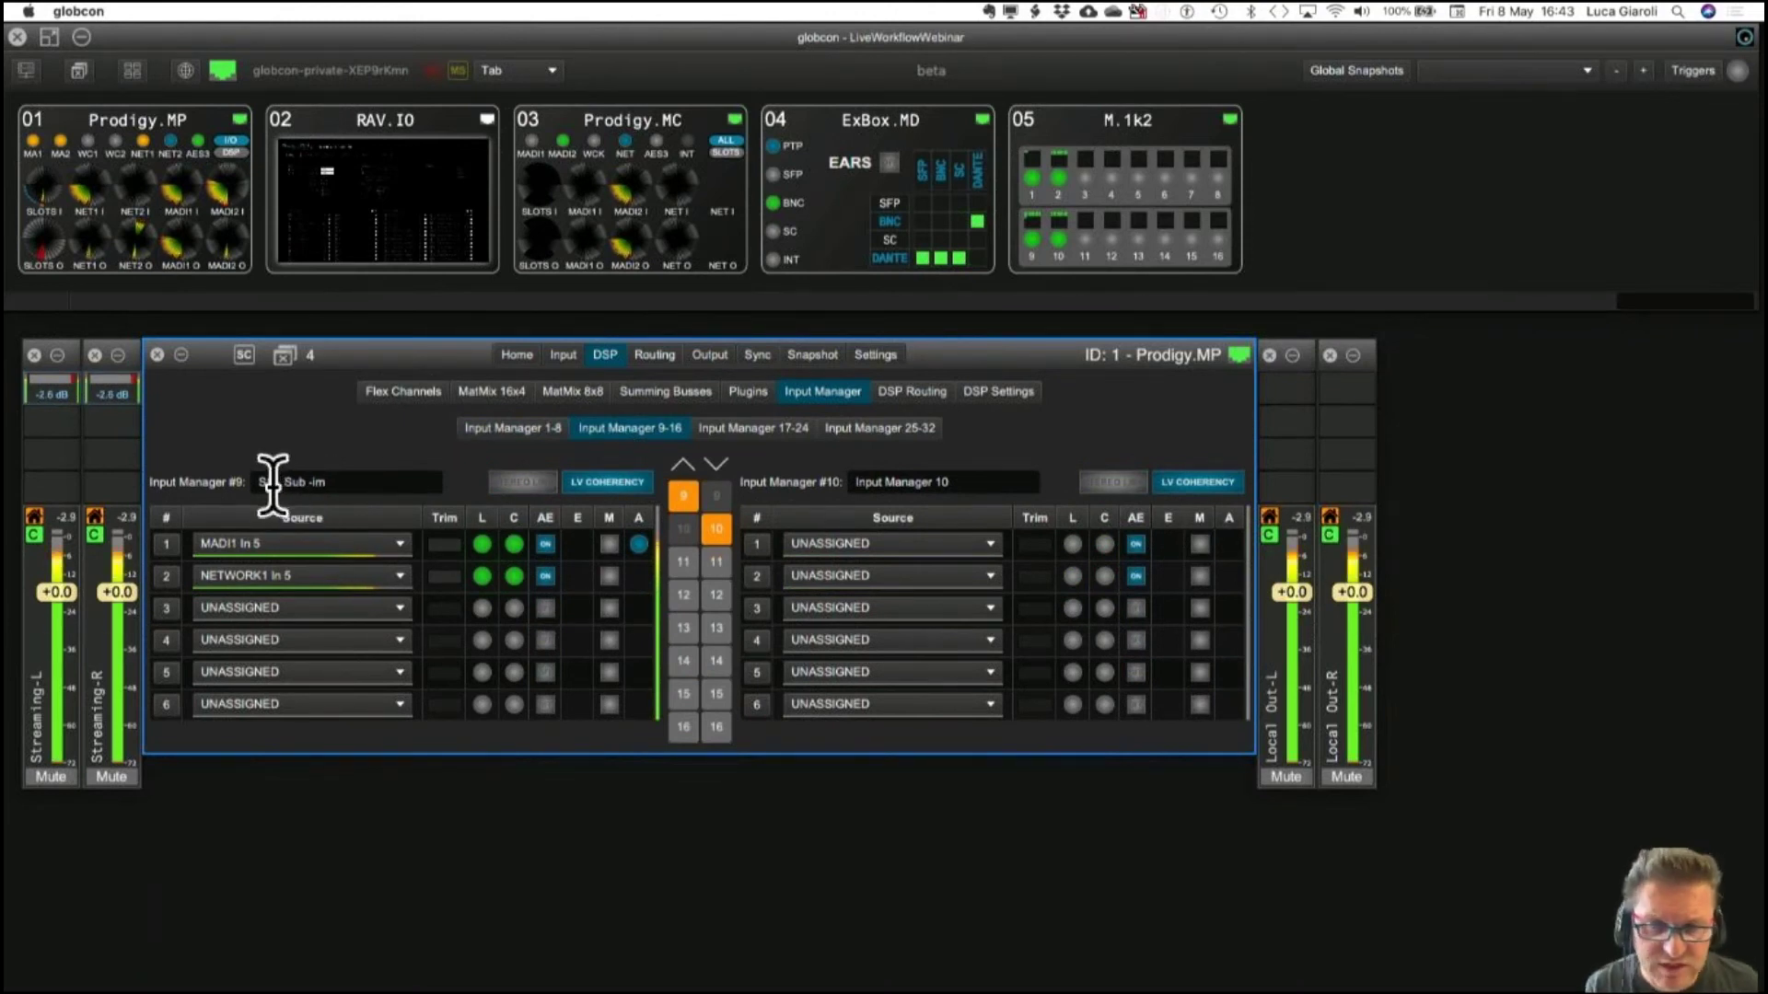
# Show flex channels 17-32 and assign SD7 Left -im (Input Manager #1) as the source of the SD7 Left -f channel.
pyautogui.click(417, 394)
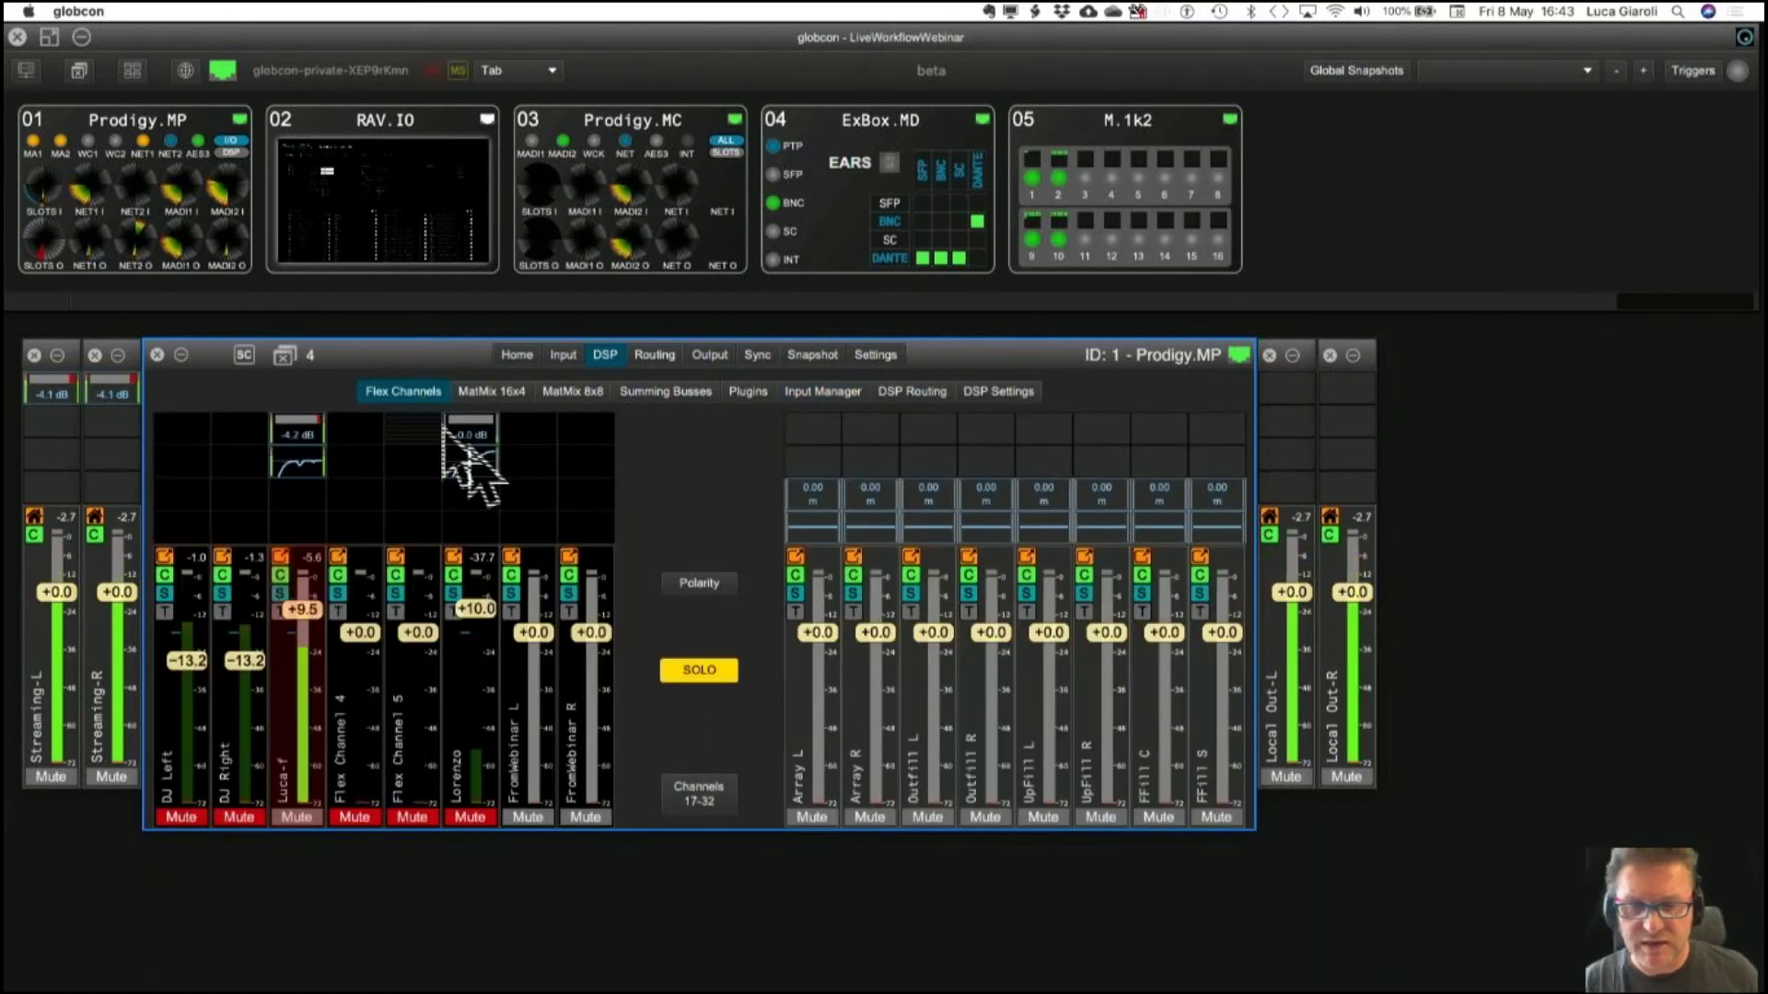
pyautogui.click(696, 797)
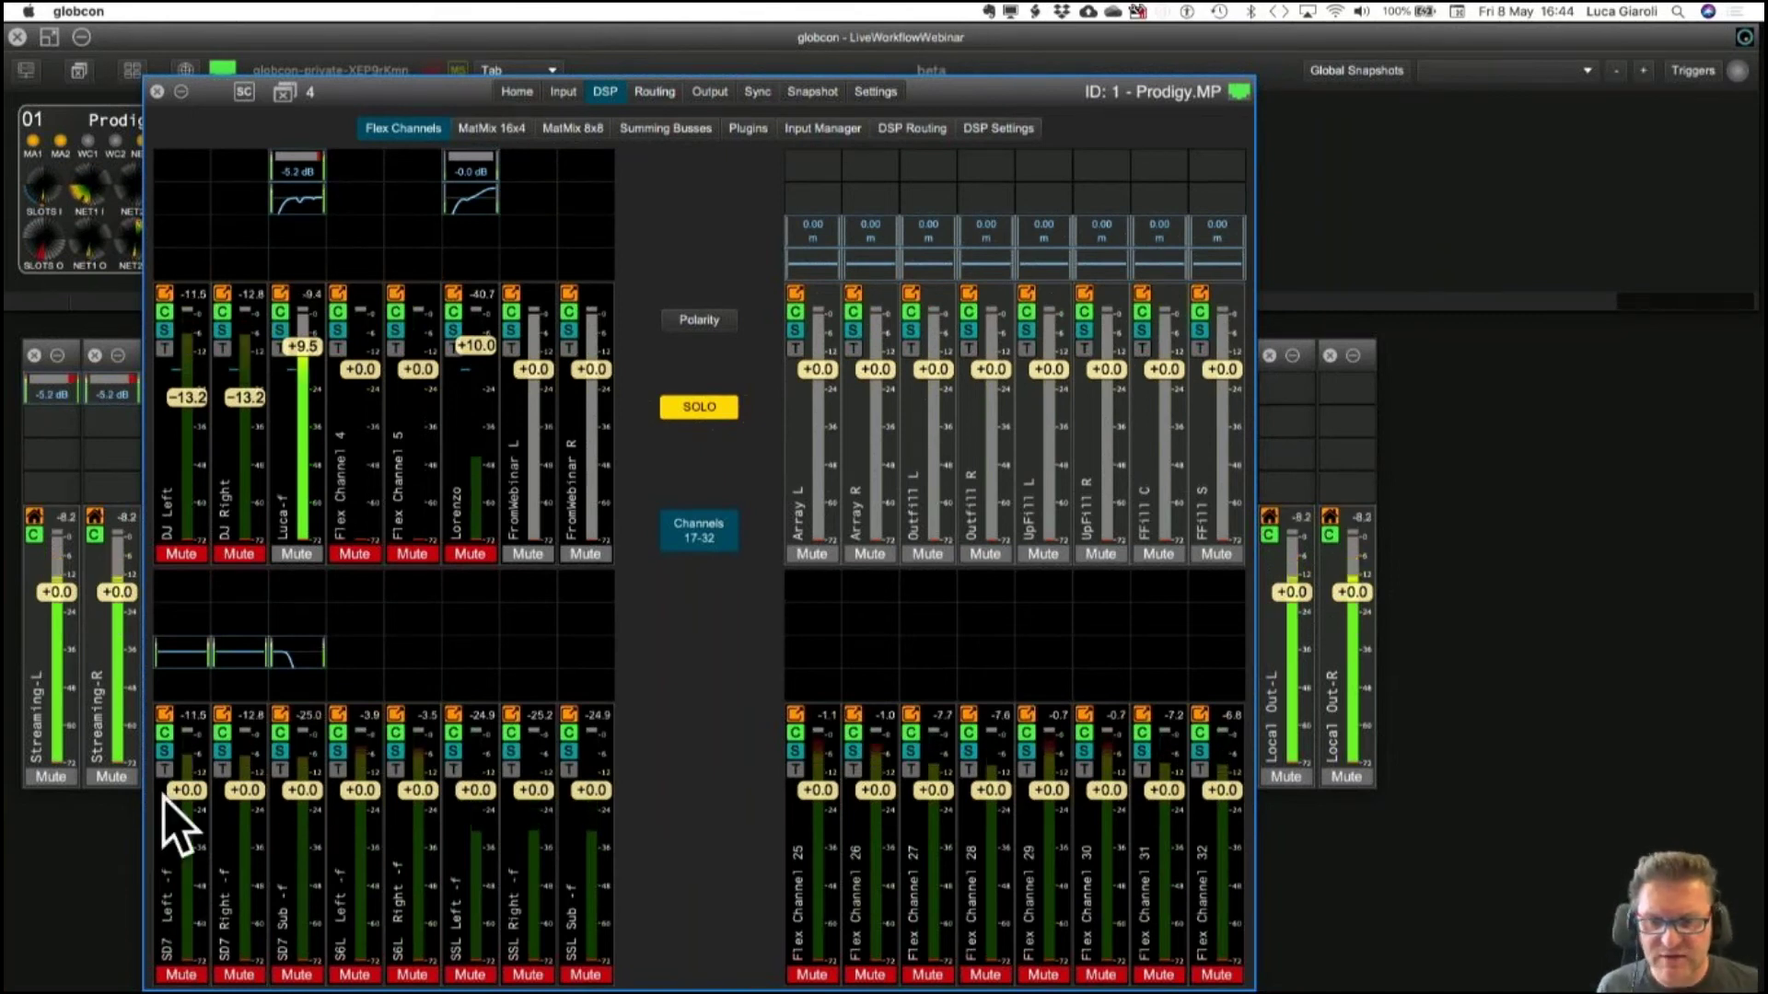
pyautogui.click(166, 751)
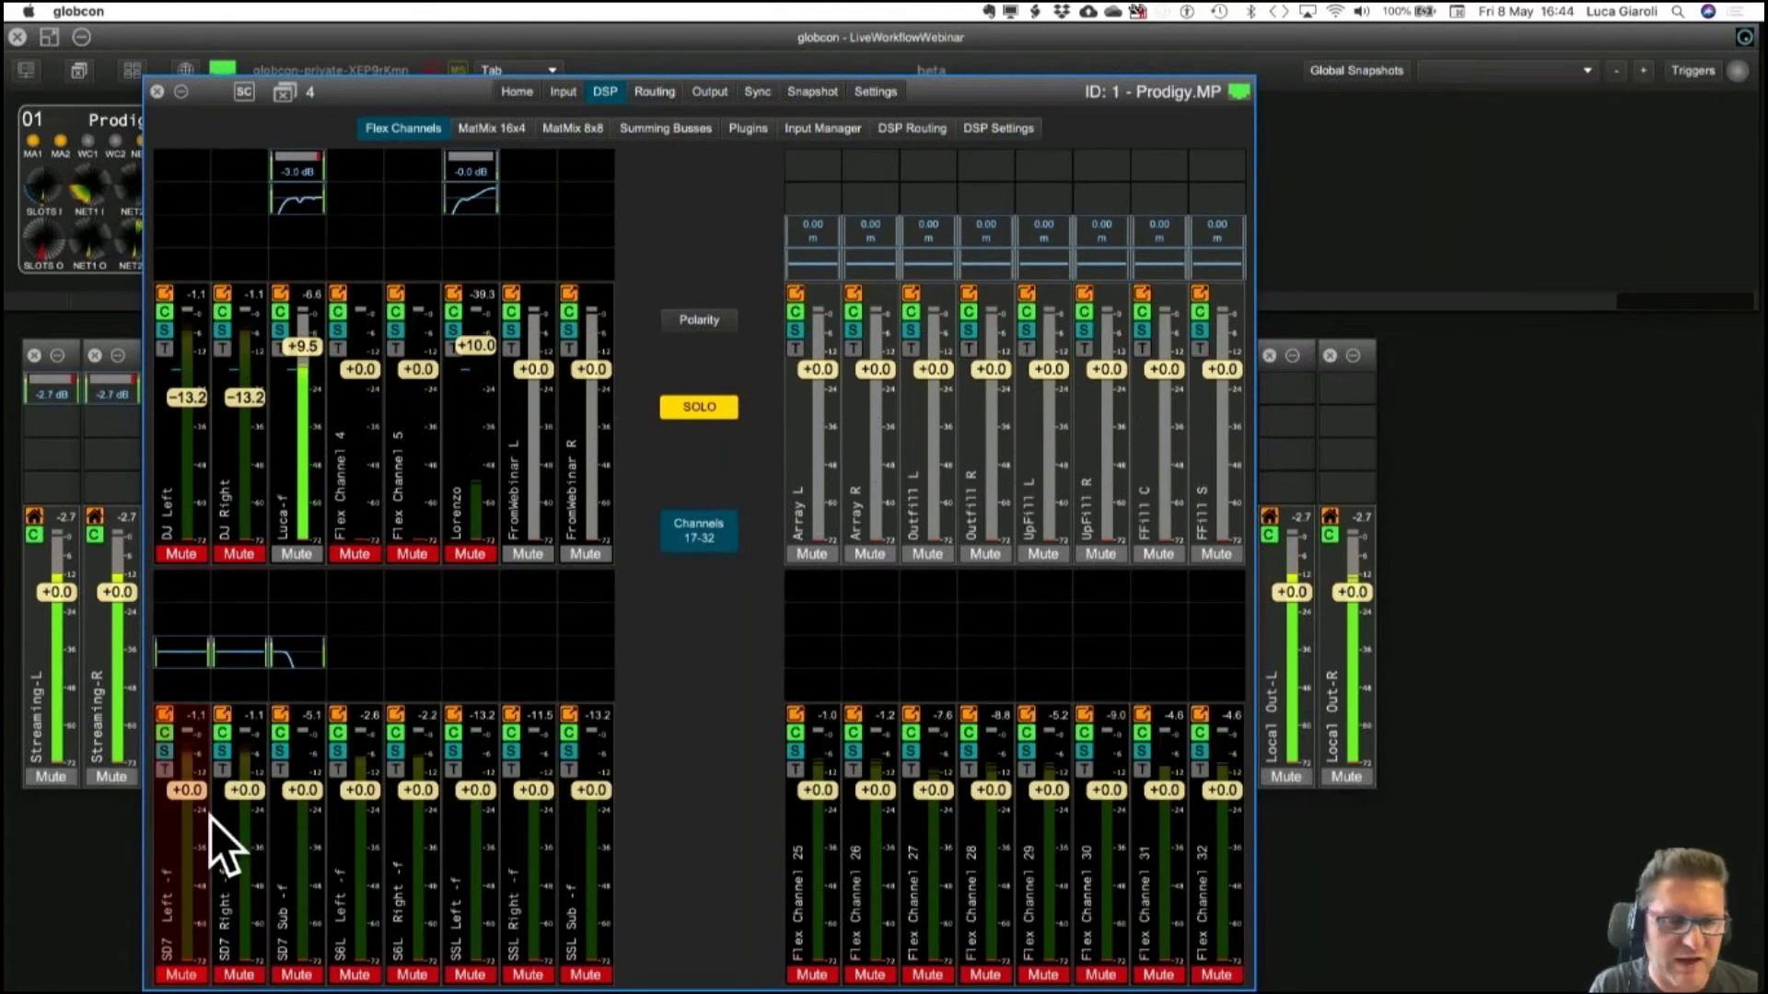
pyautogui.click(174, 776)
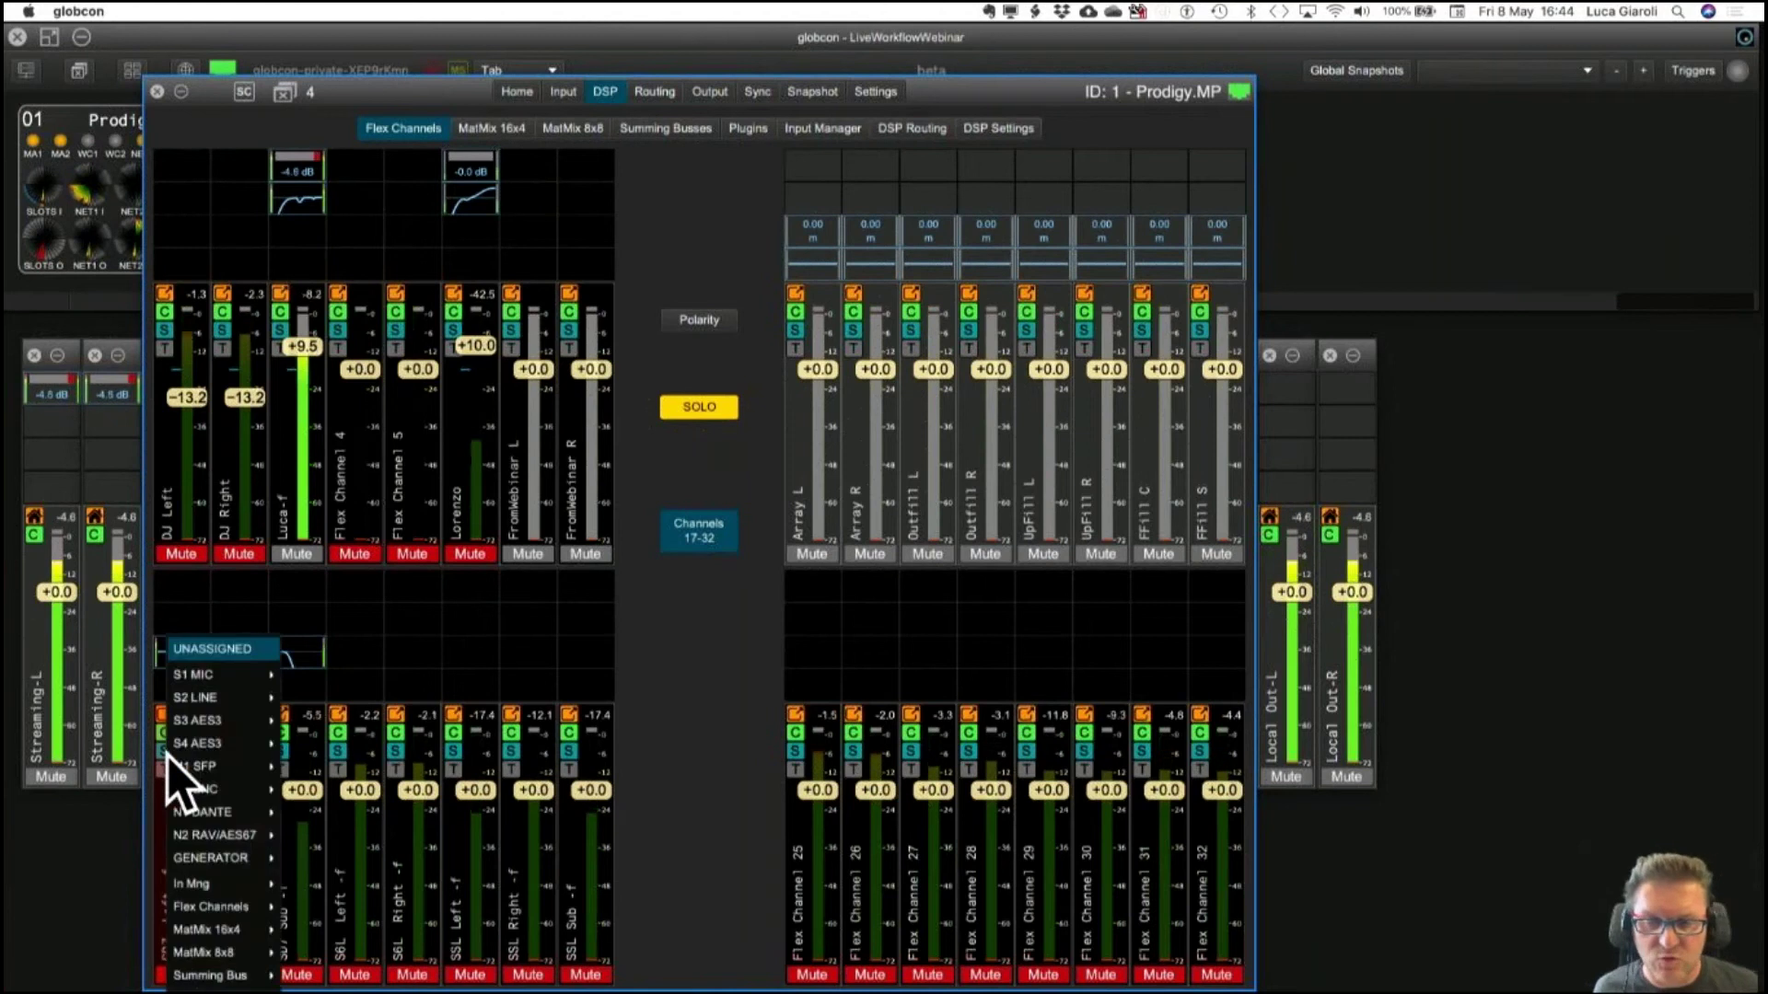
pyautogui.moveTo(228, 772)
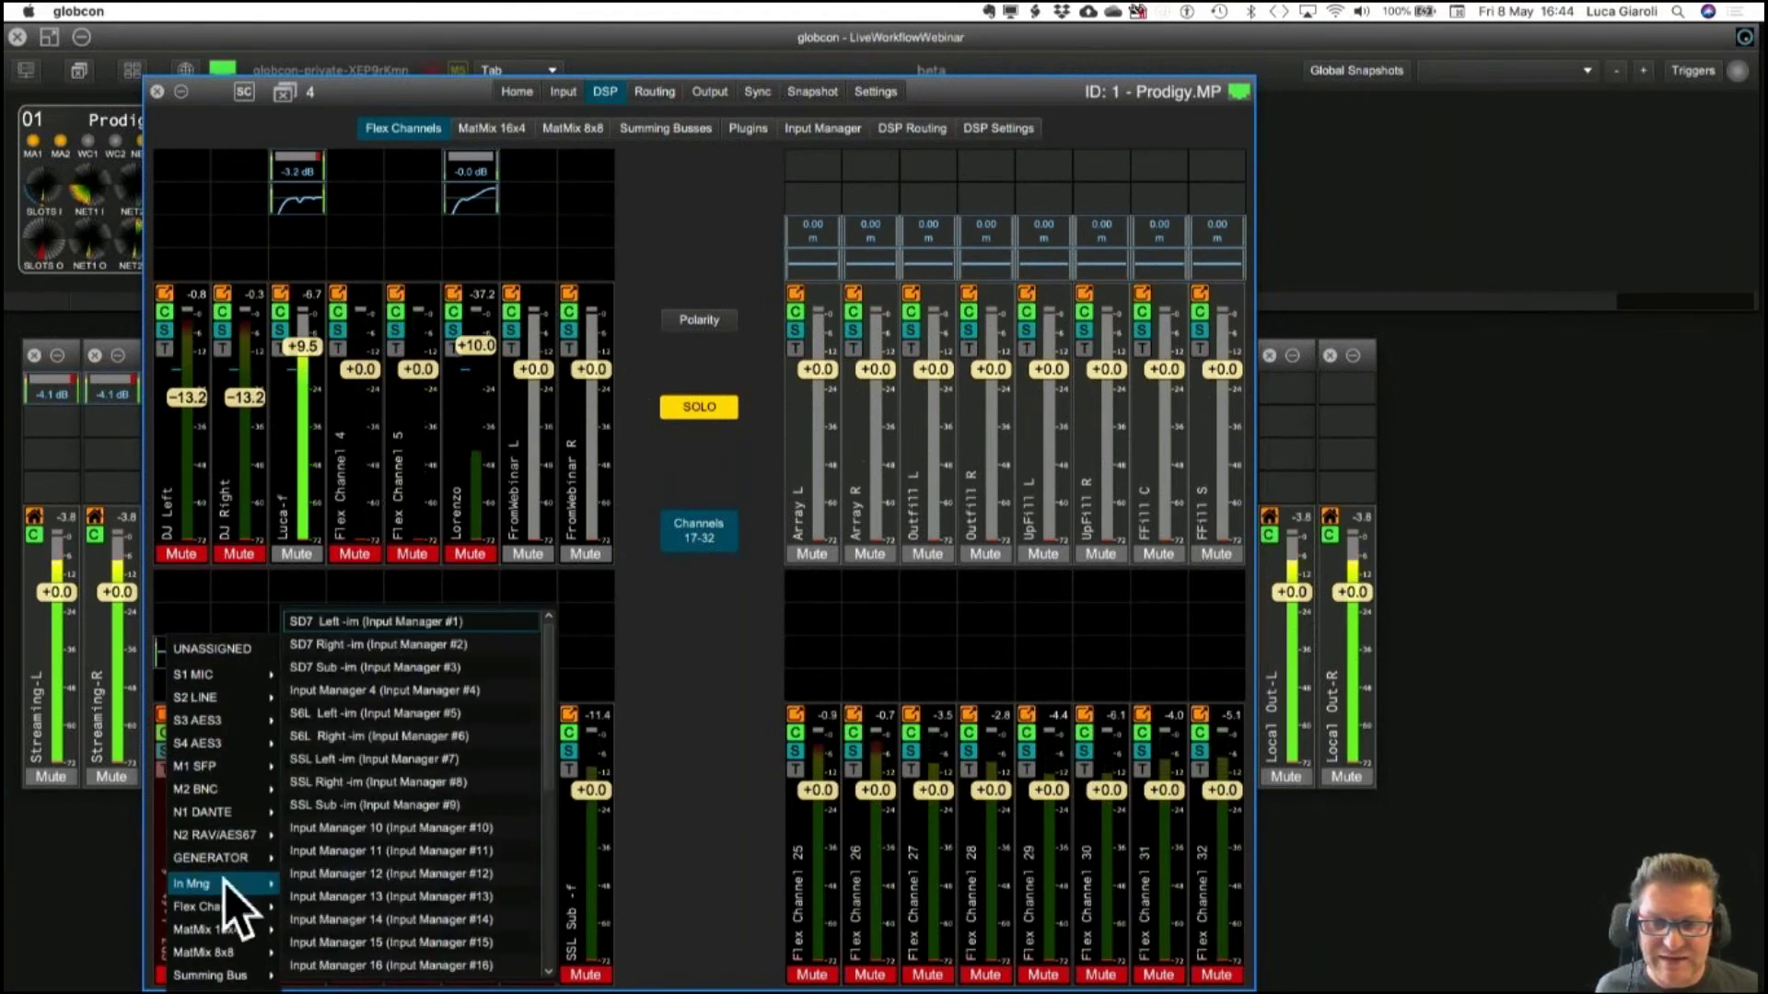
pyautogui.moveTo(223, 886)
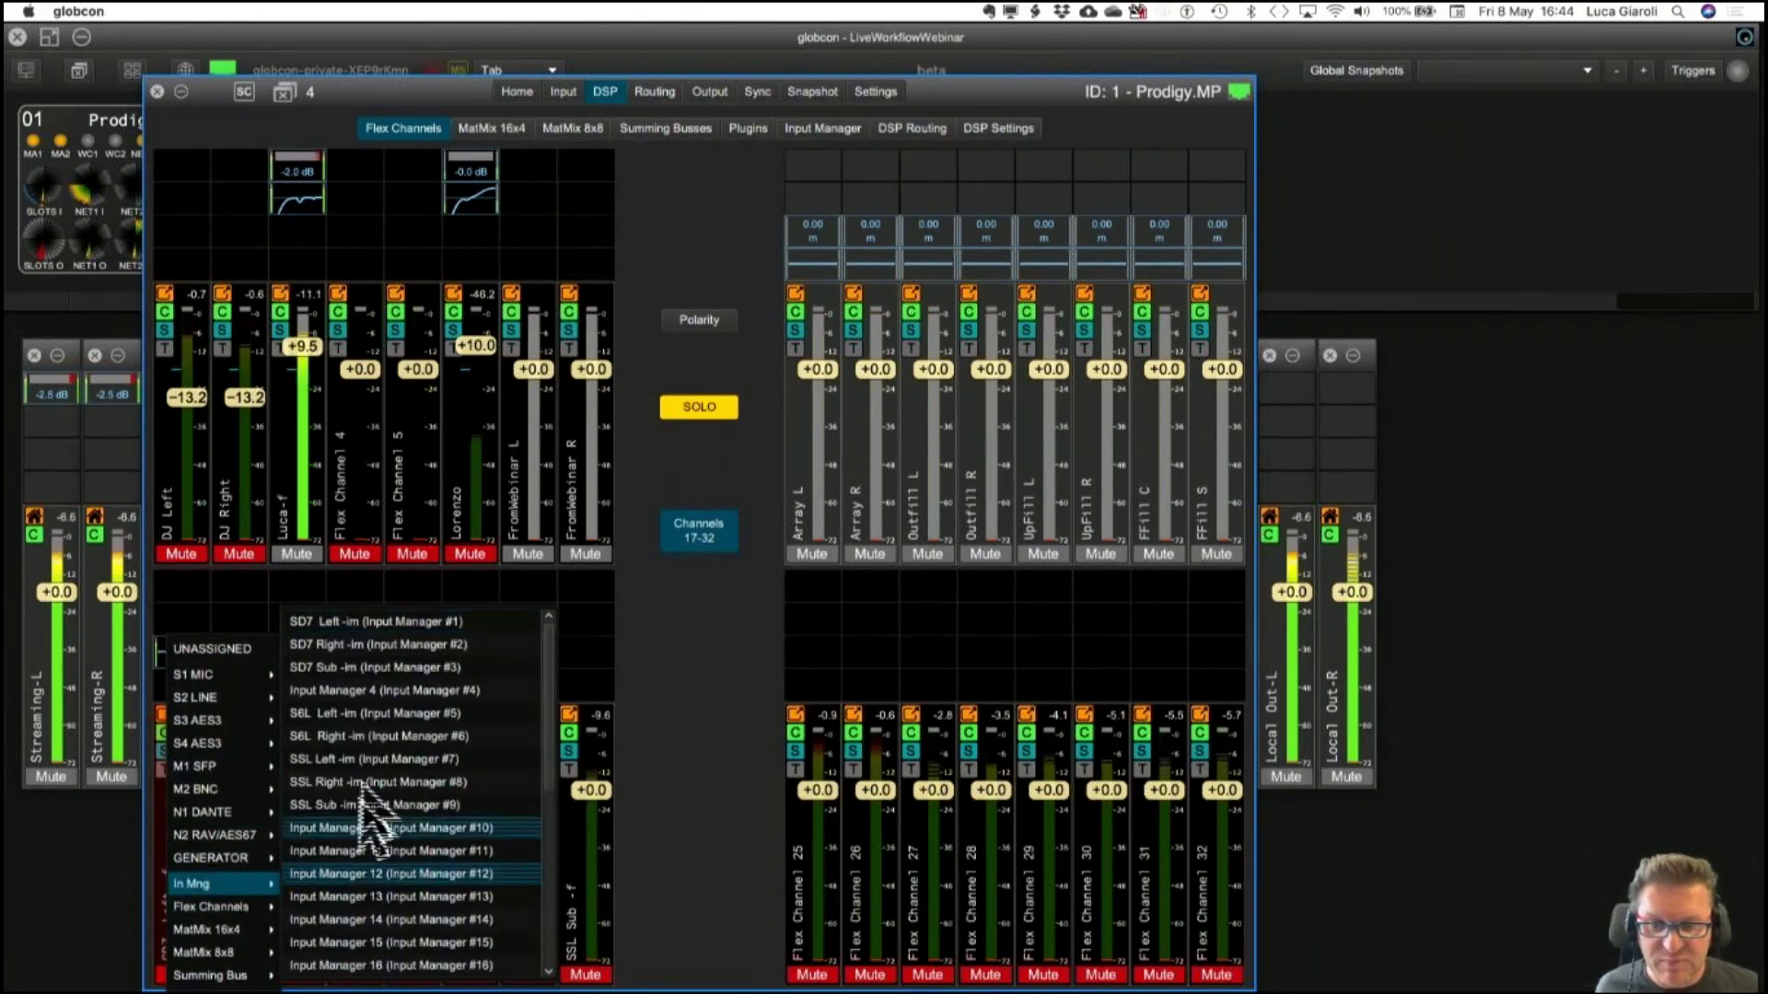
pyautogui.click(356, 622)
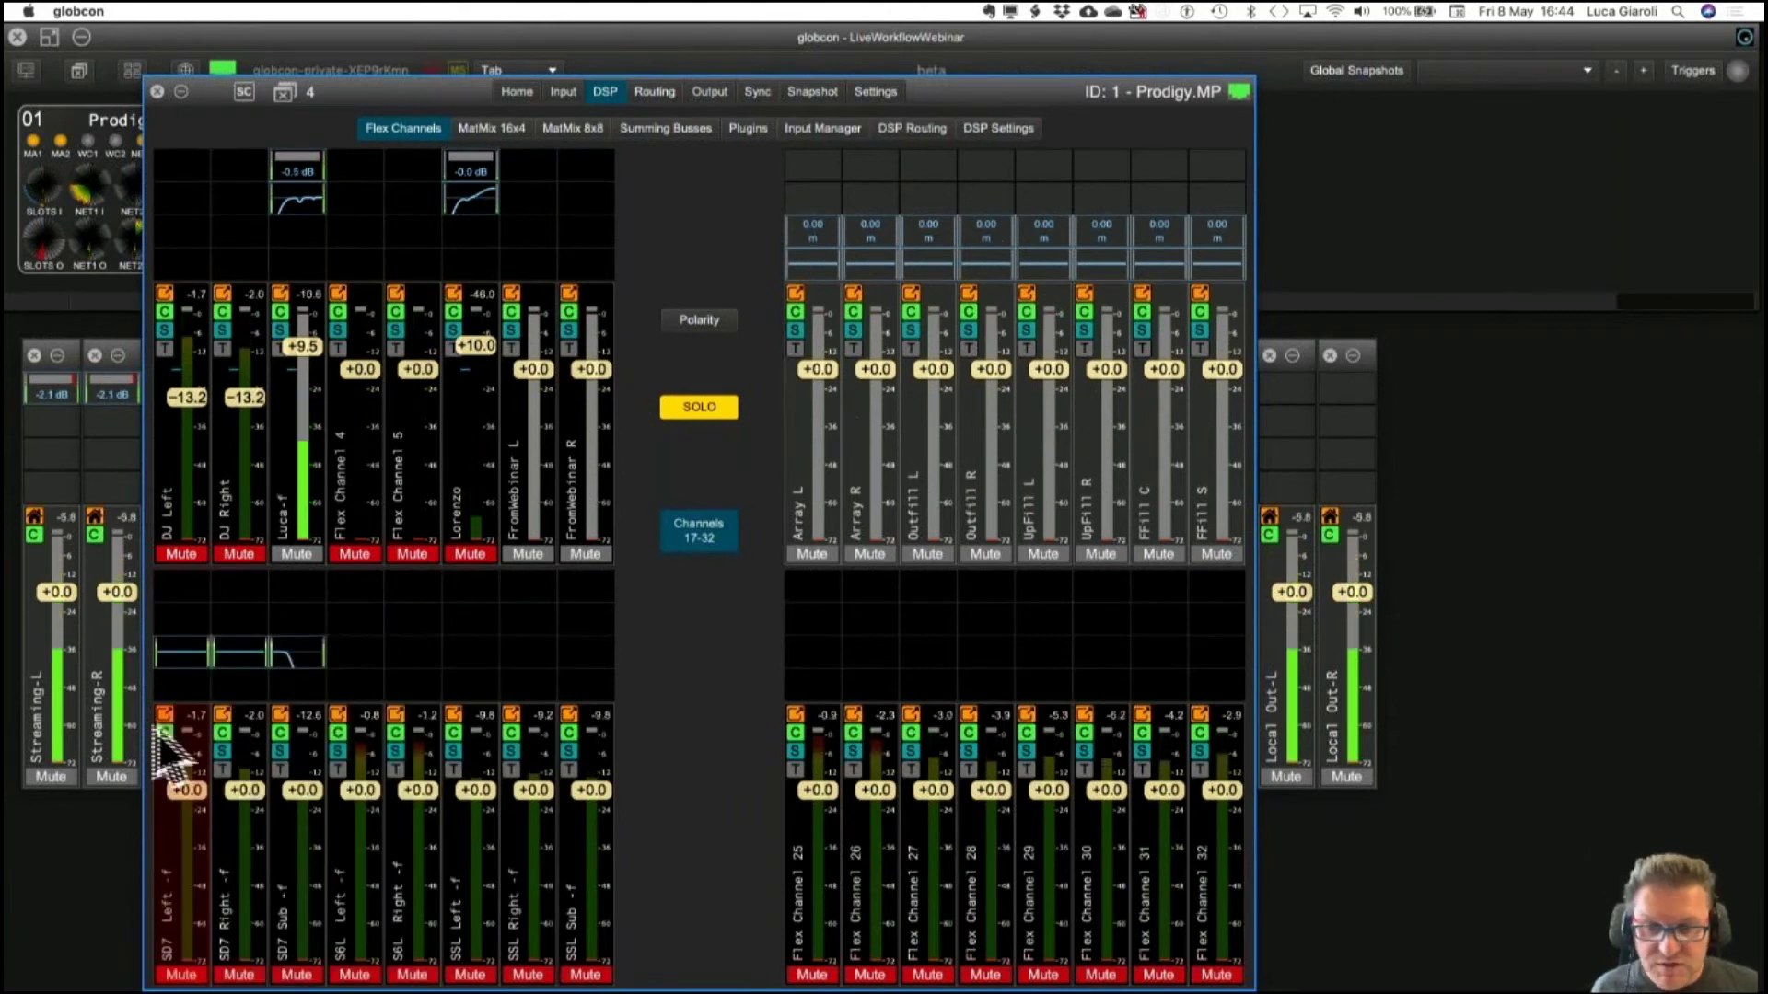
# Examine the DSP routing matrix from the Input Managers to the flex channels.
pyautogui.click(910, 134)
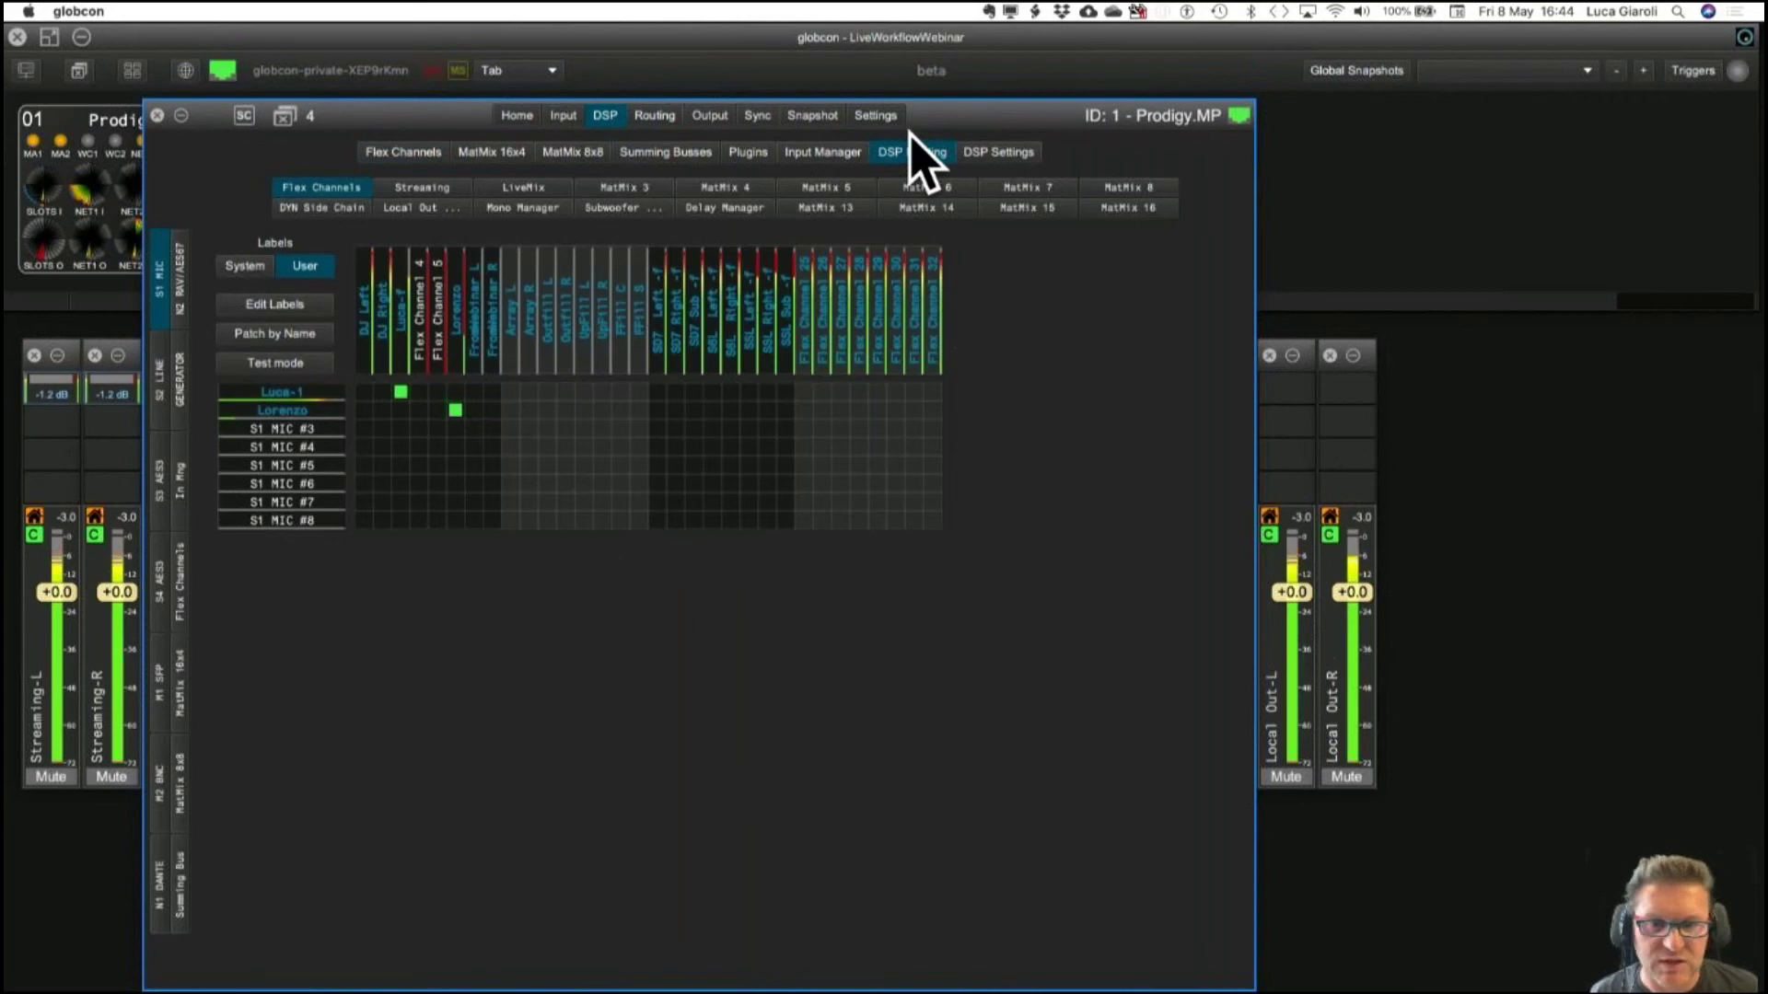
pyautogui.click(402, 152)
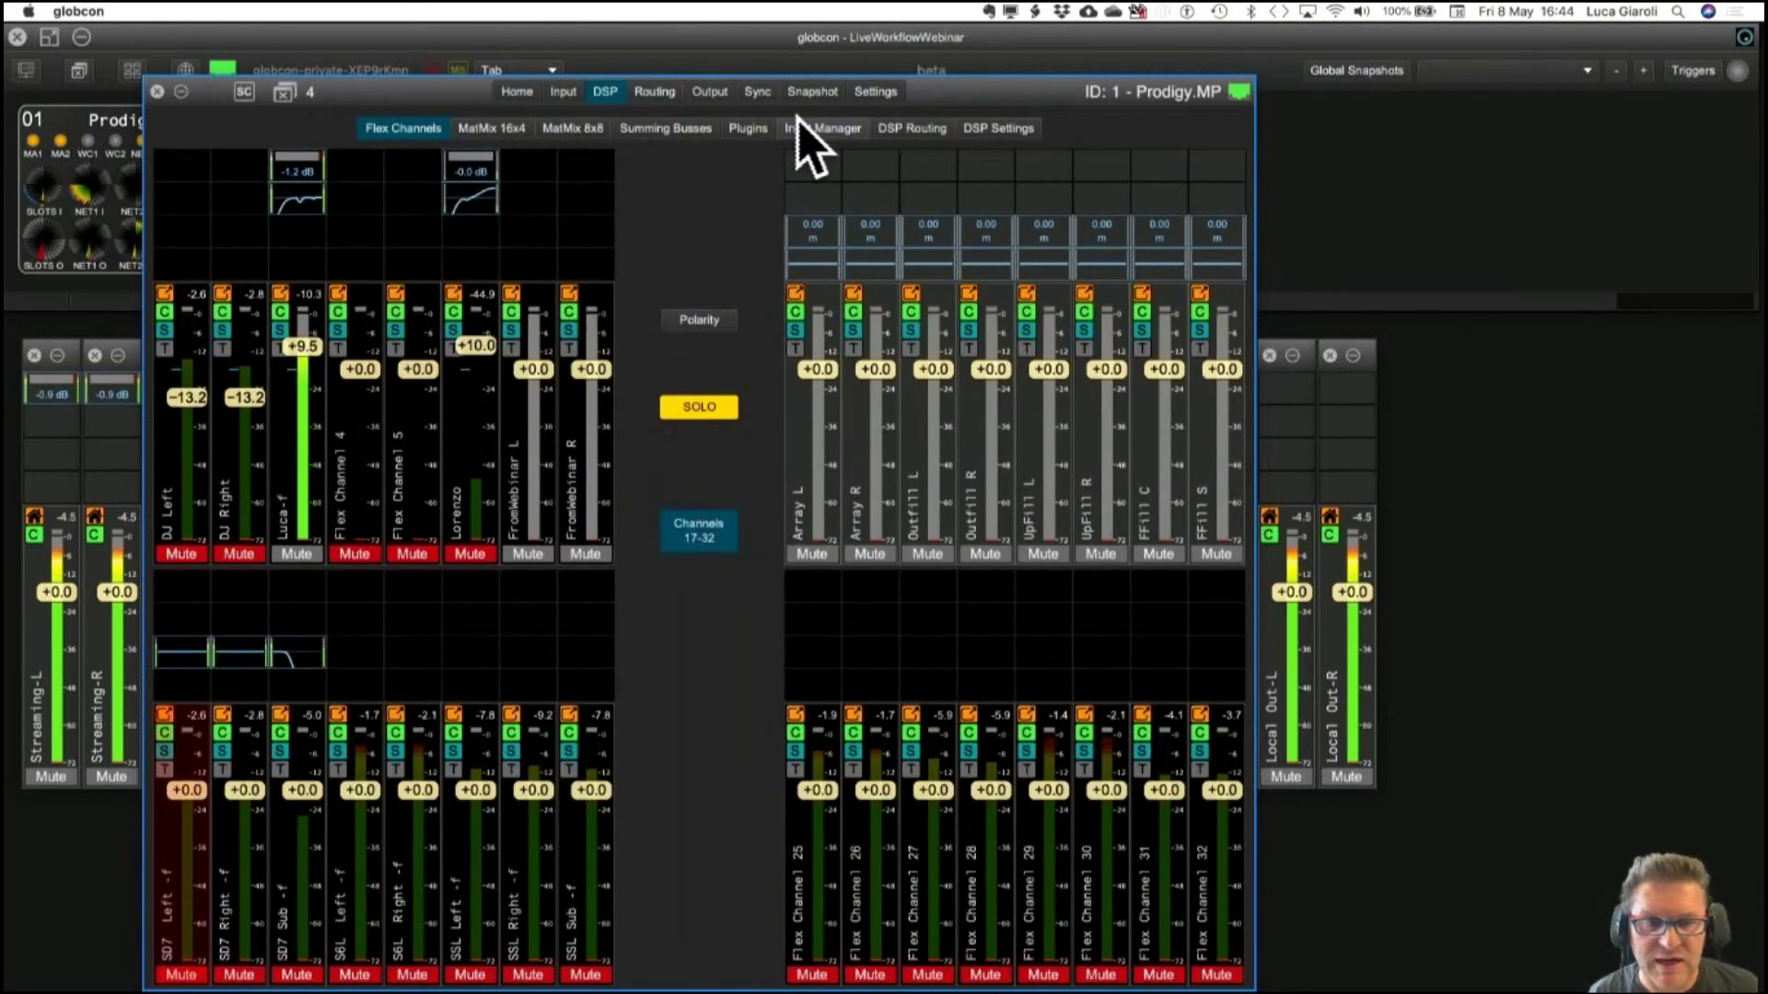
pyautogui.click(912, 128)
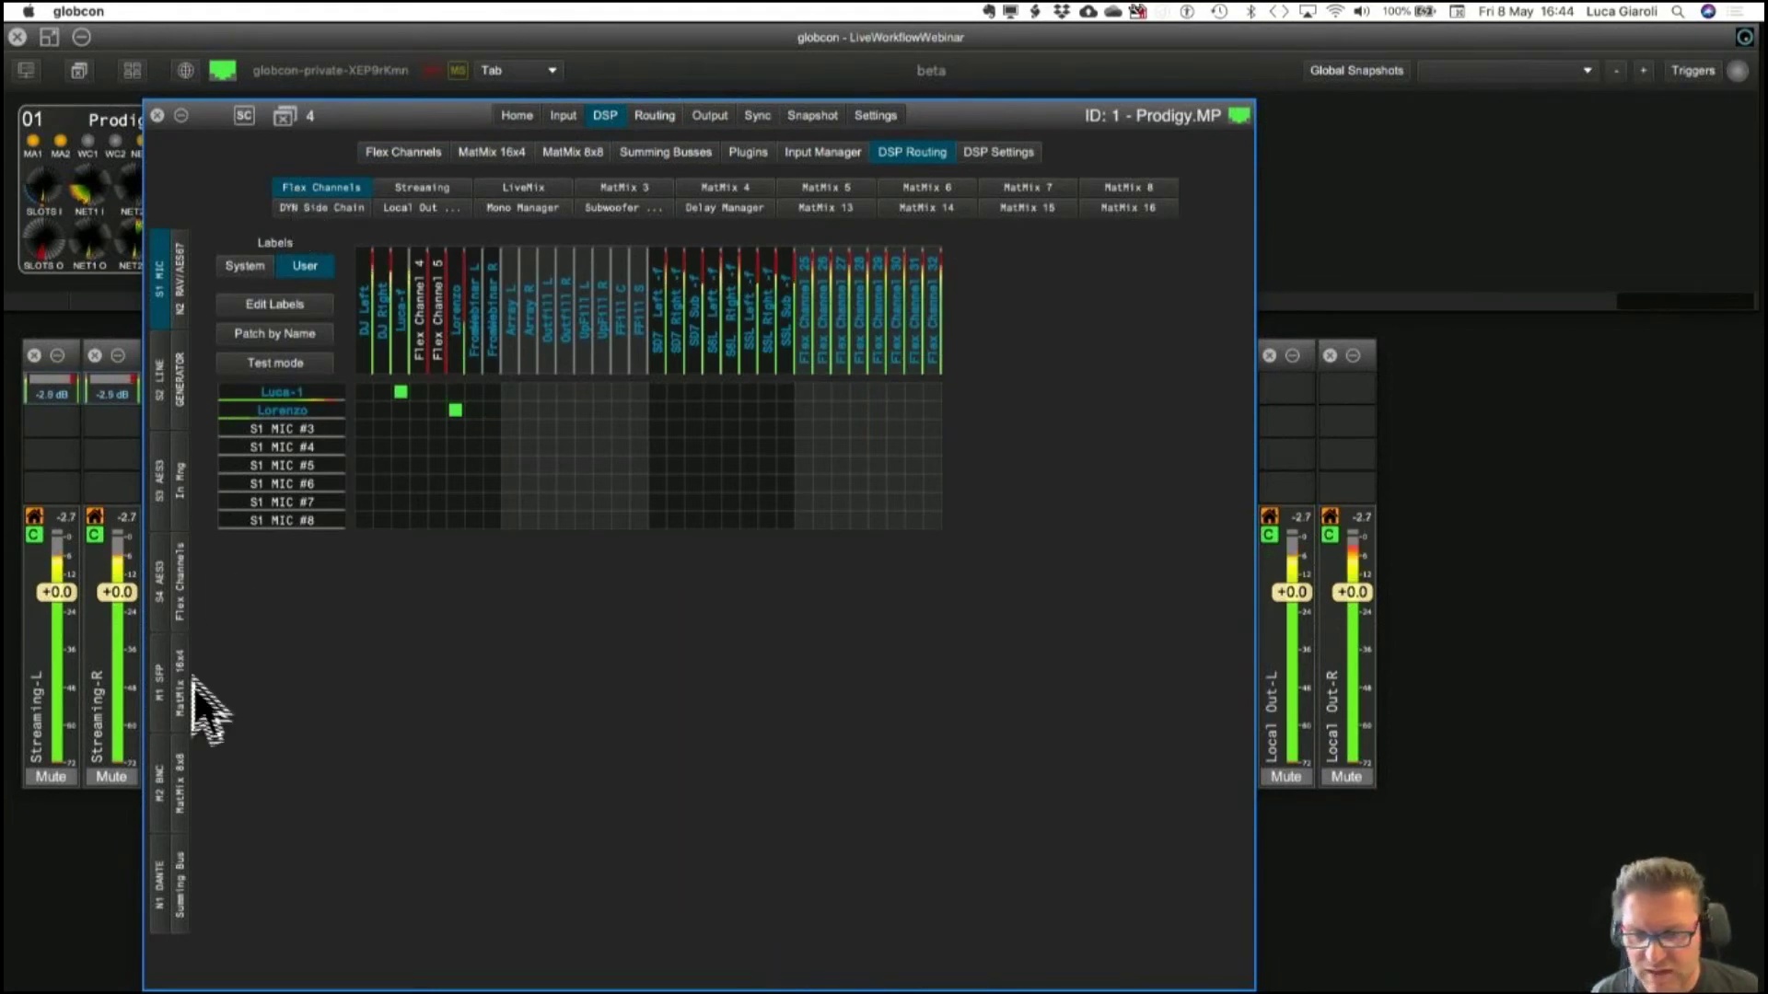
pyautogui.click(184, 487)
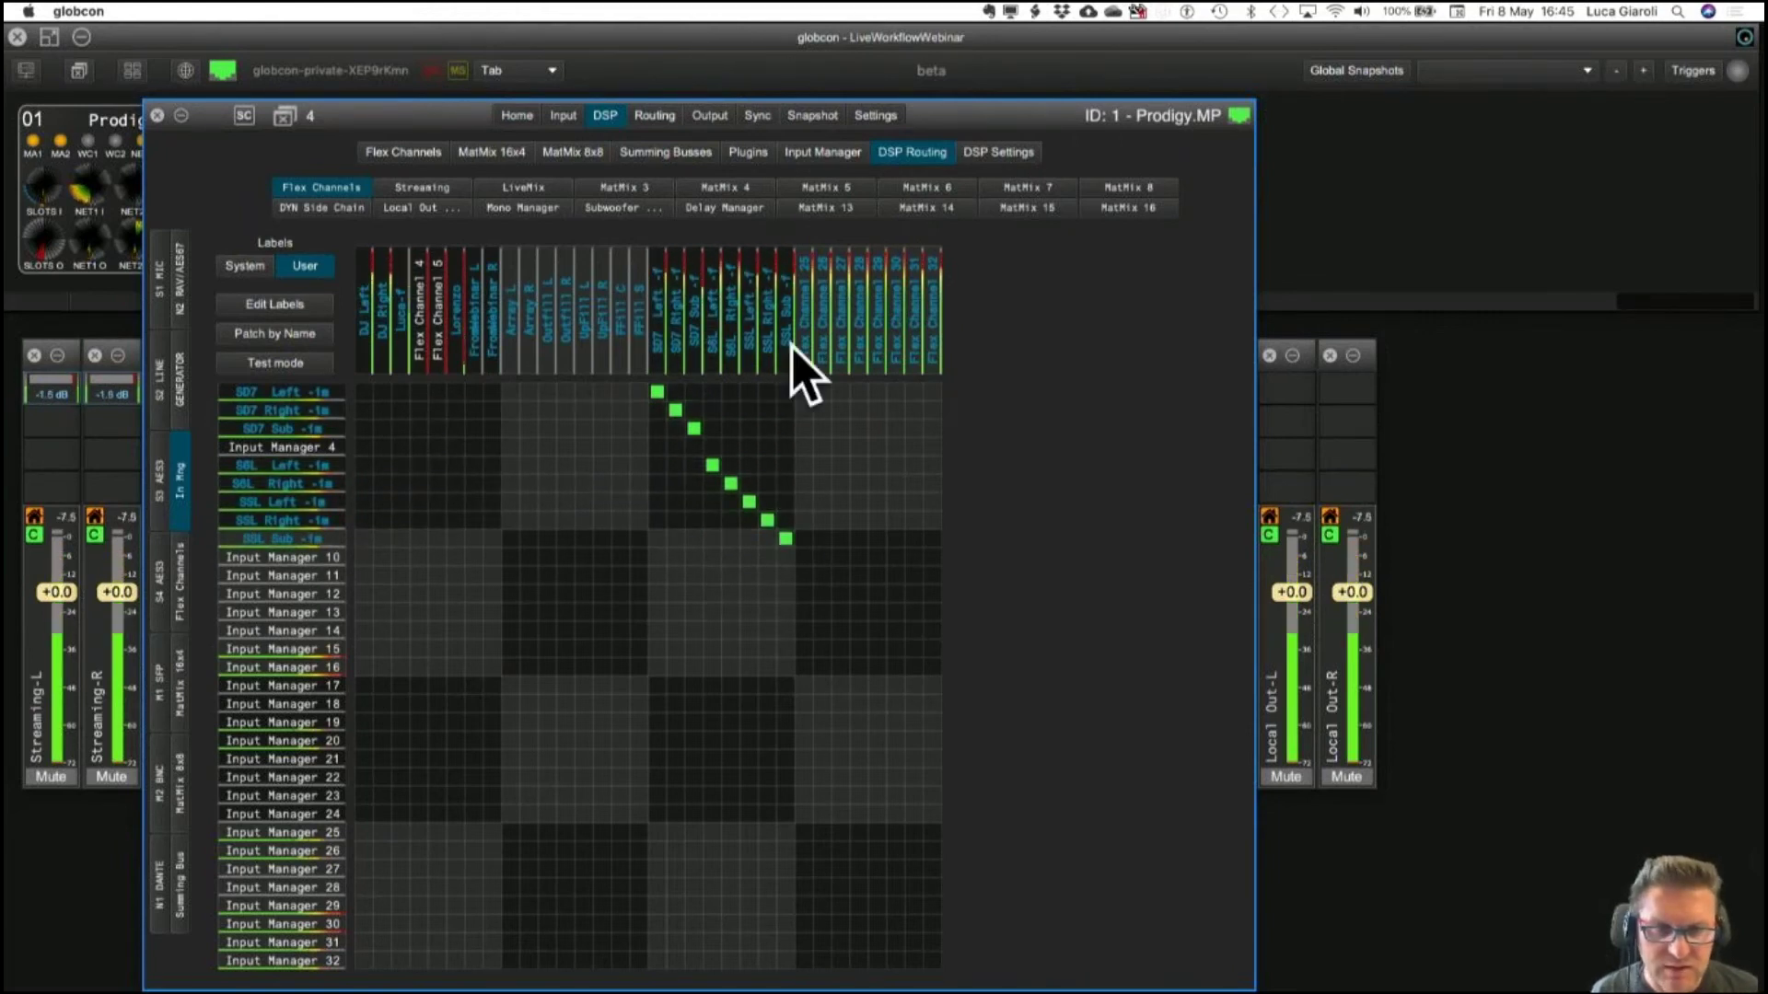
# Look over the flex channel inputs in the LiveWorkflow_rev3.pdf signal flow diagram, and return to the DSP routing in globcon.
pyautogui.hotkey('ctrl', 'Right')
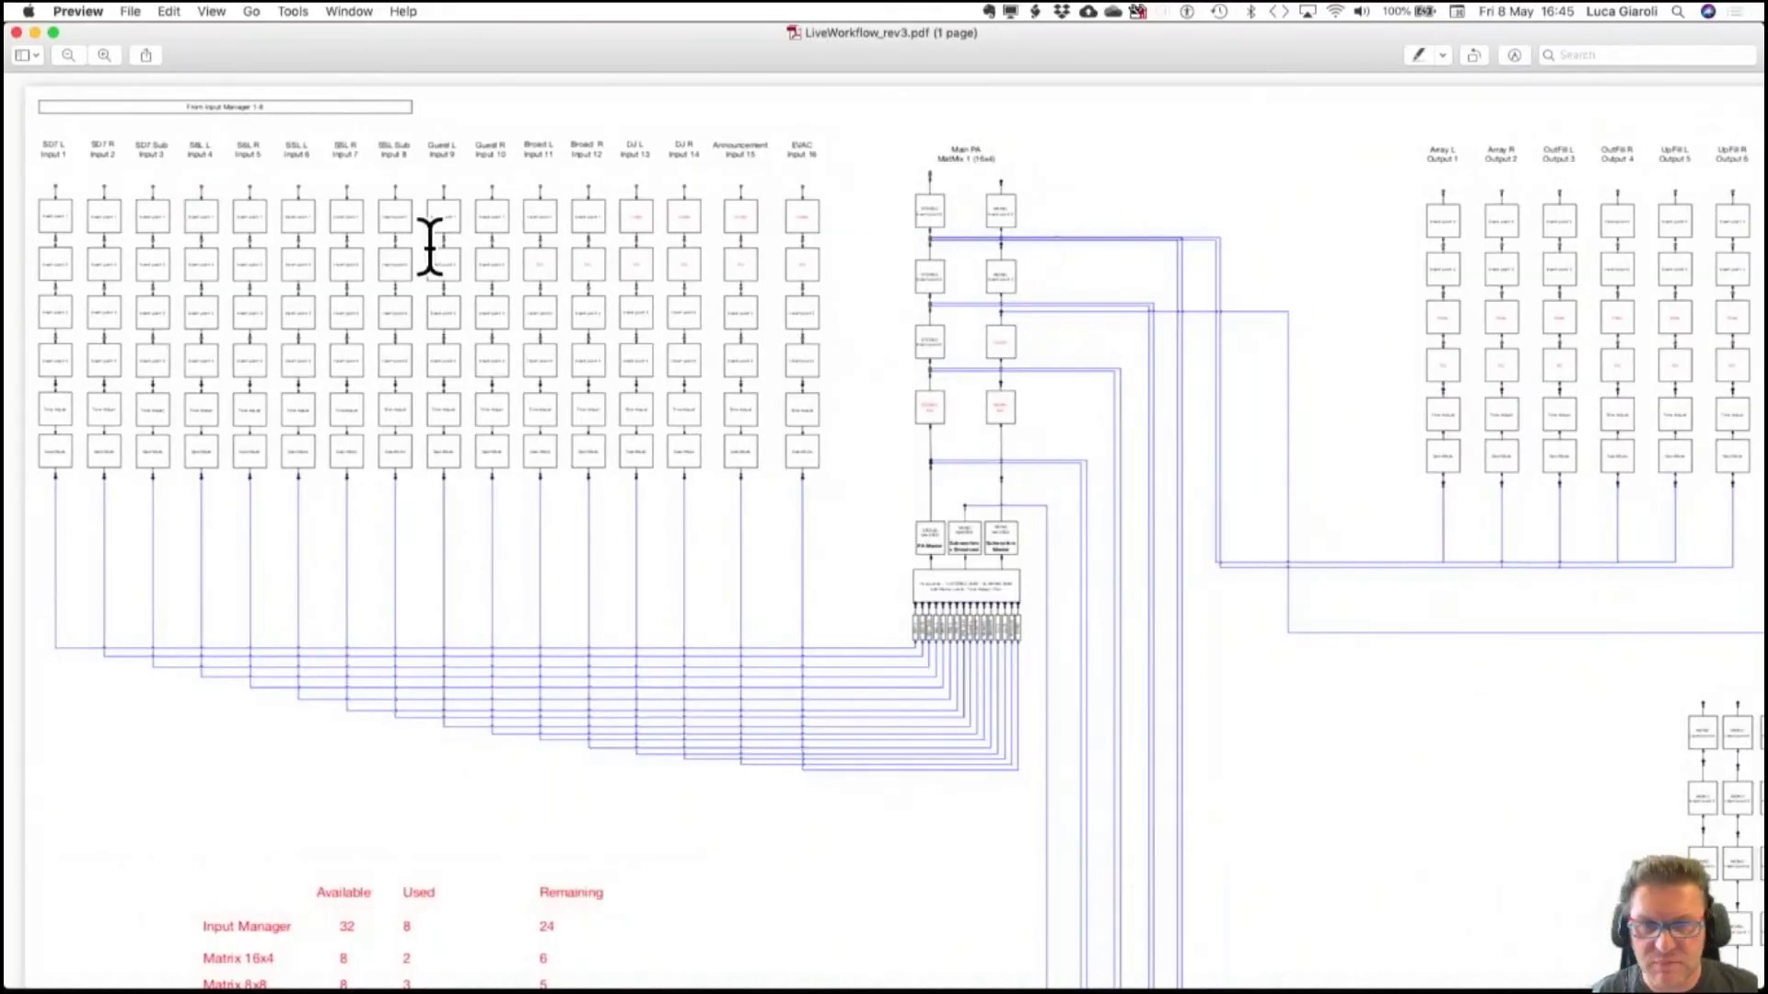
pyautogui.scroll(5, 430, 244)
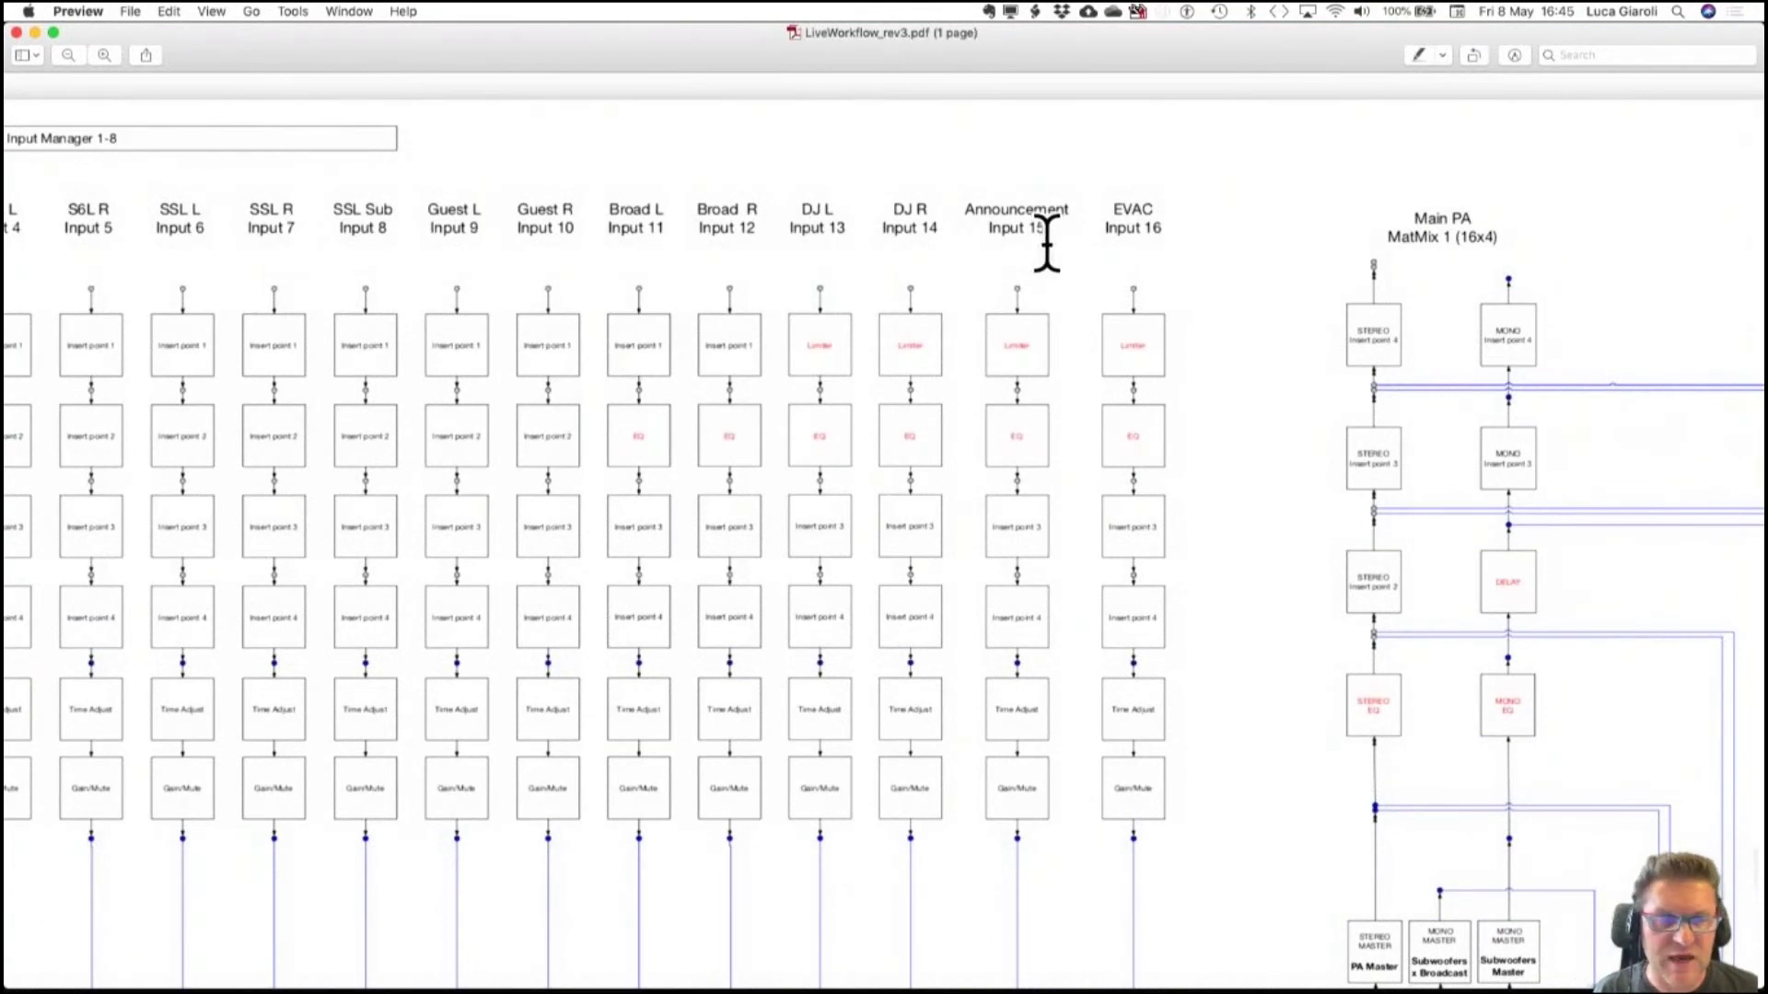
pyautogui.scroll(-10, 516, 331)
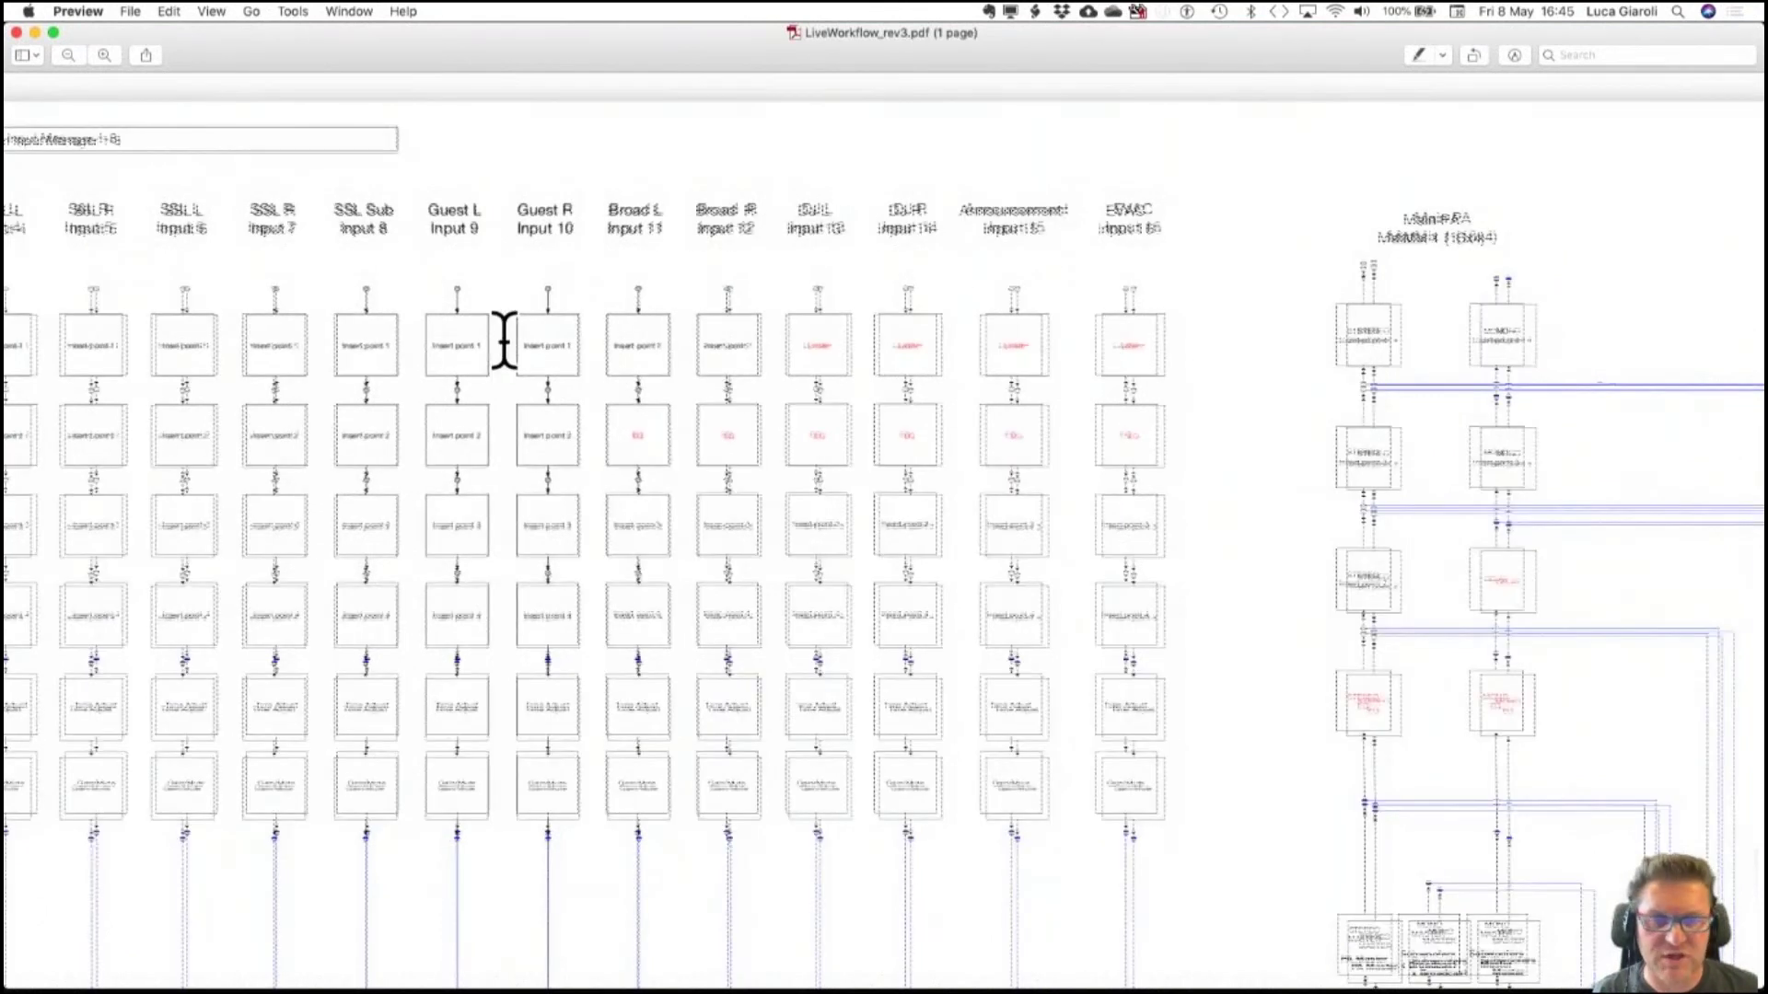
pyautogui.hotkey('ctrl', 'Right')
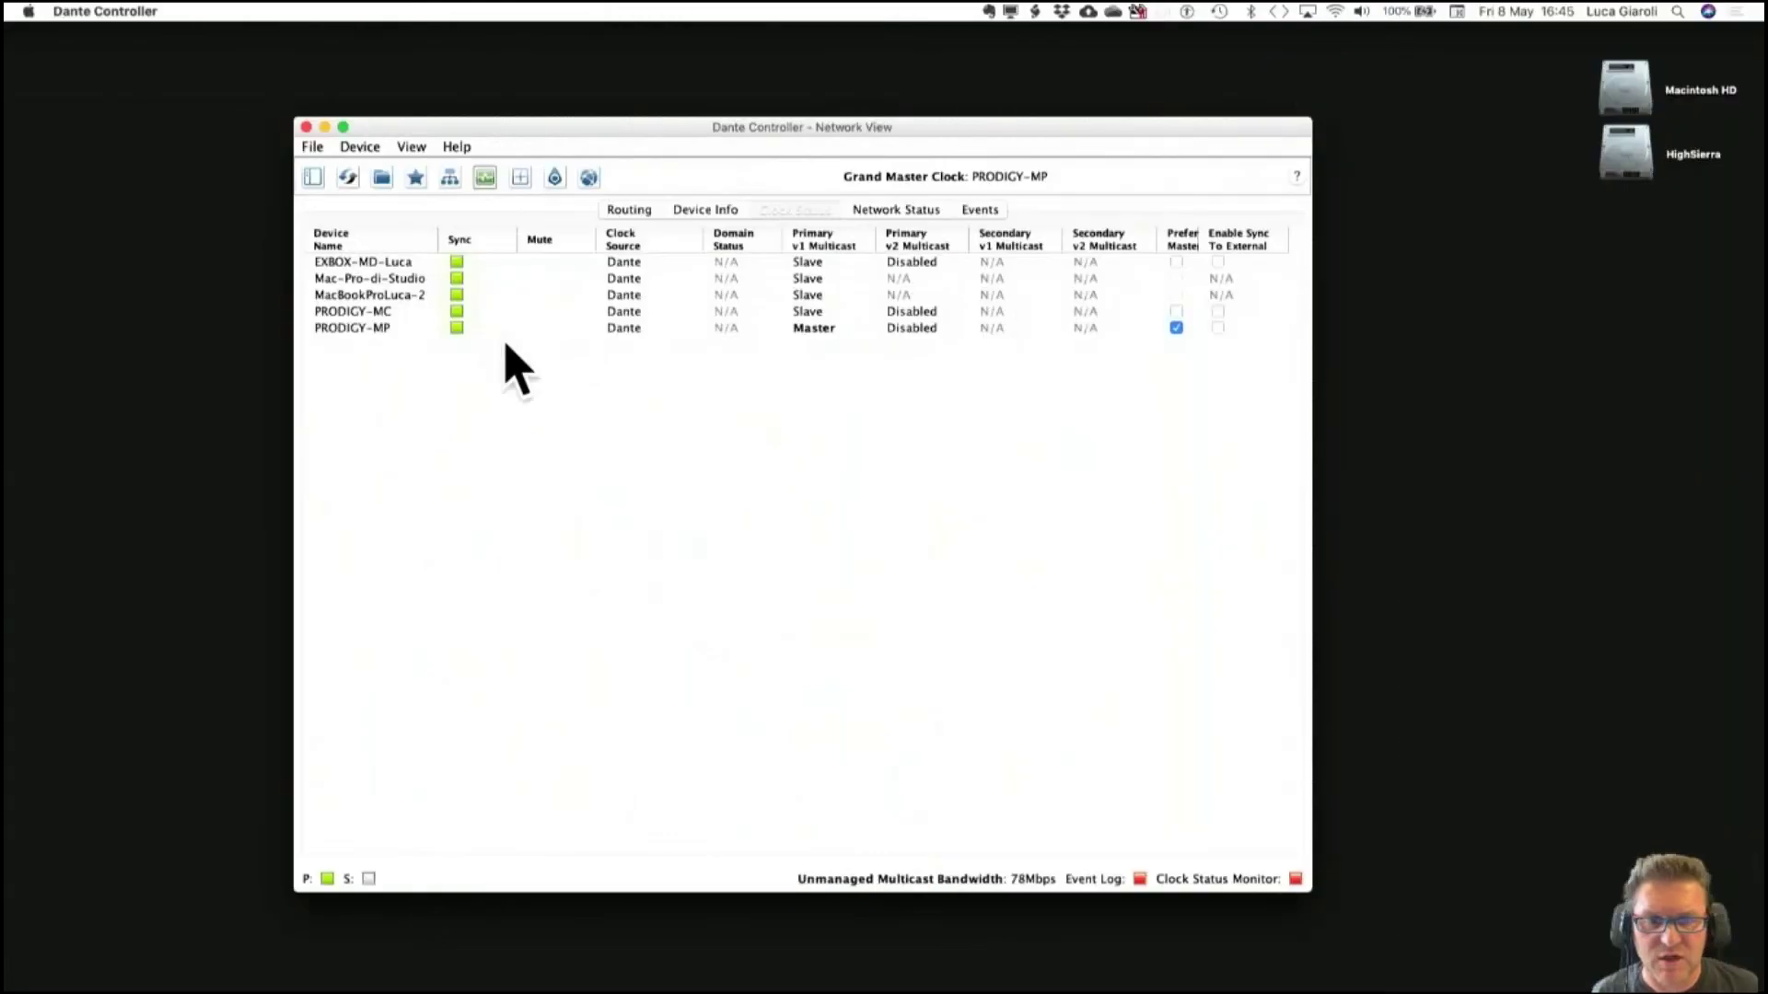
pyautogui.hotkey('ctrl', 'Right')
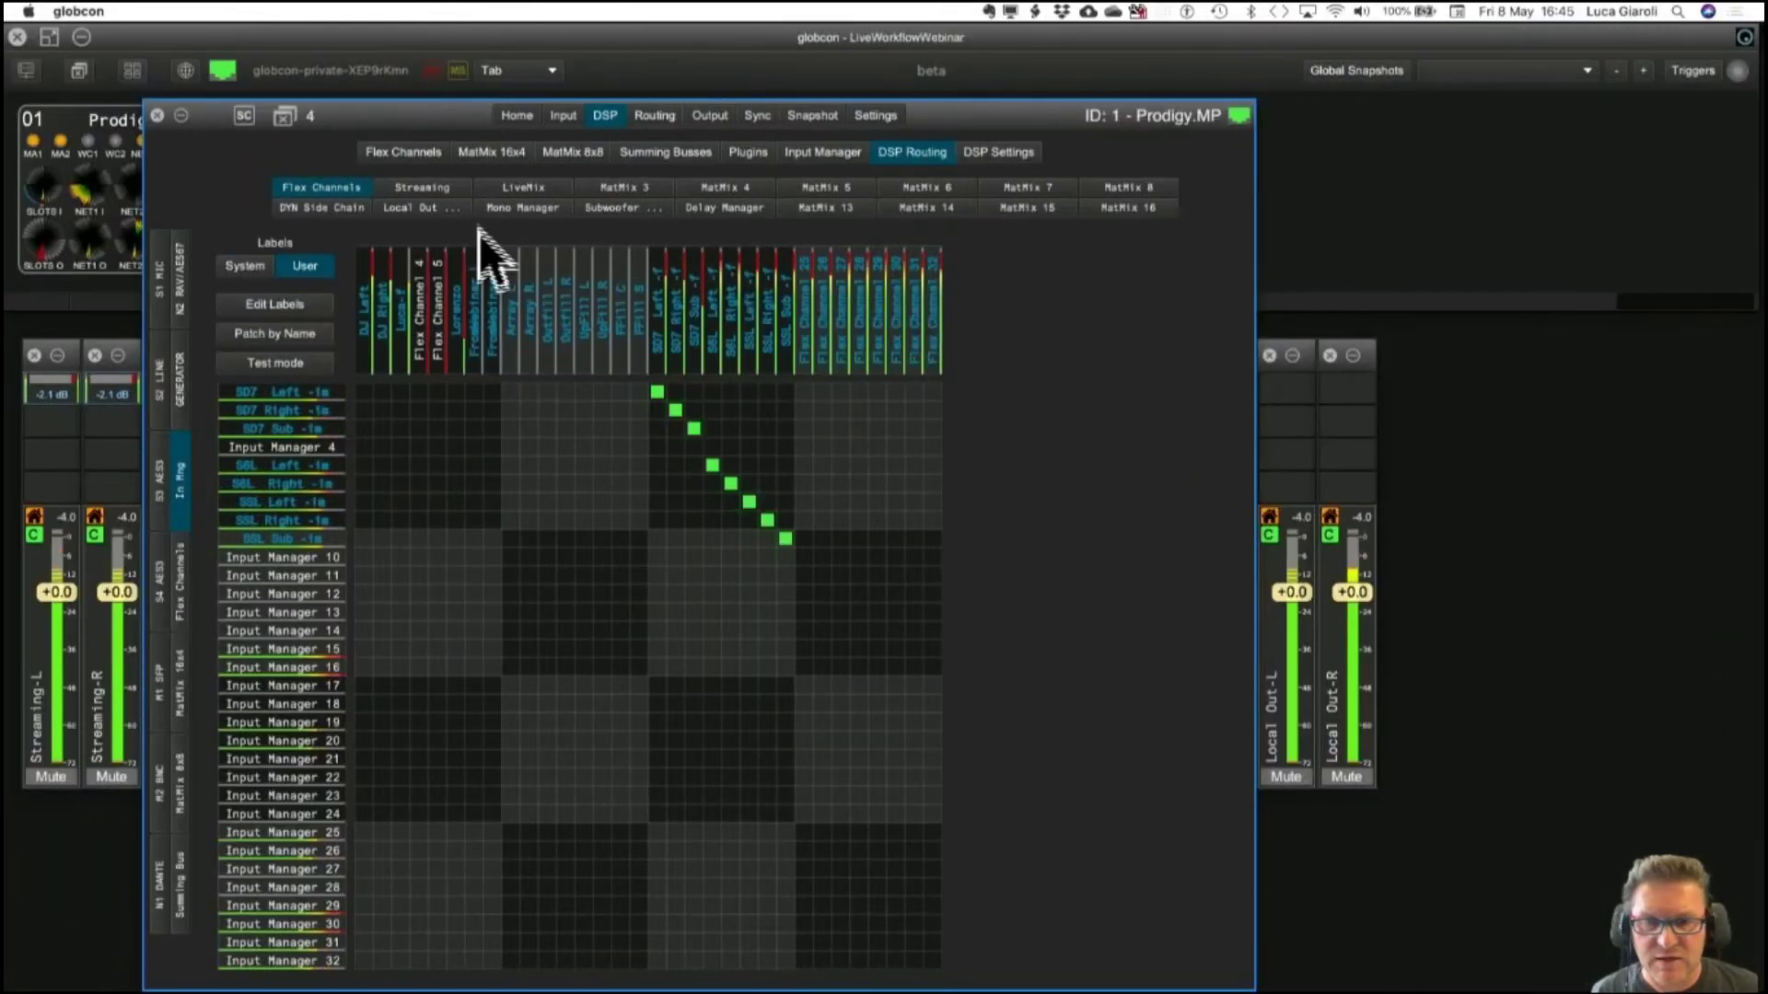
# Review the flex channels and their input/output settings, and show the mode and pan law settings of the MatMix 16x4 mixers.
pyautogui.click(409, 154)
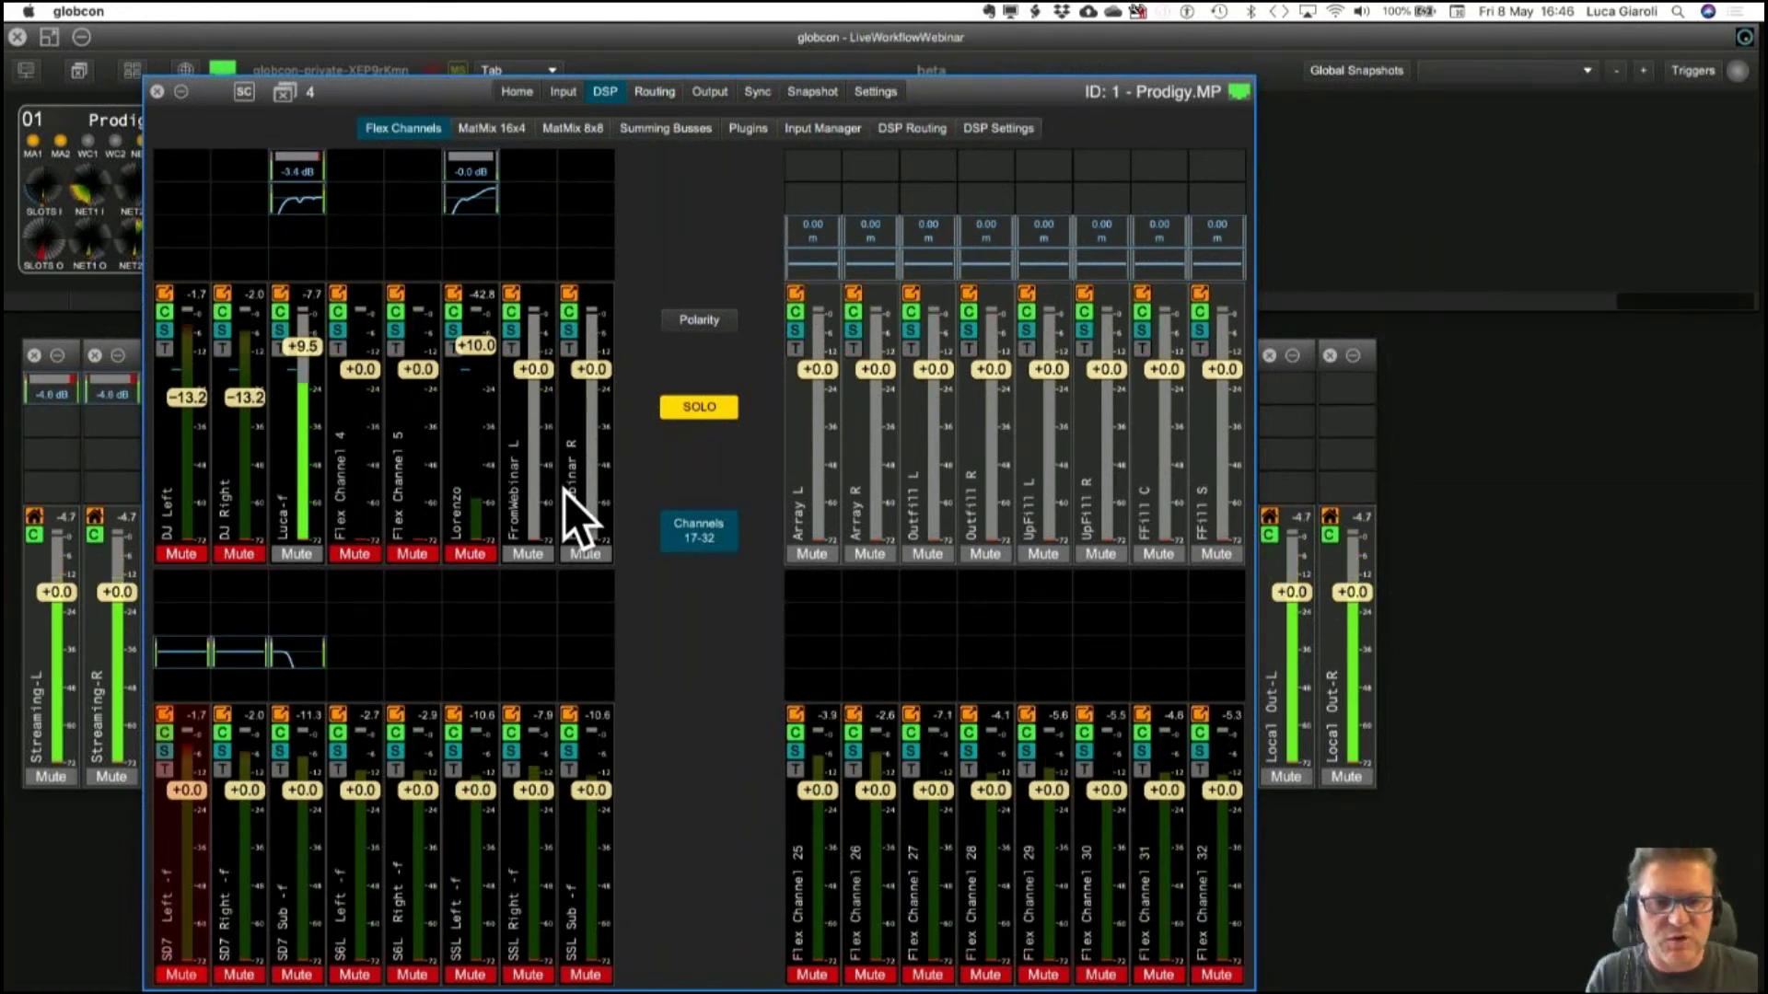
pyautogui.hotkey('ctrl', 'Right')
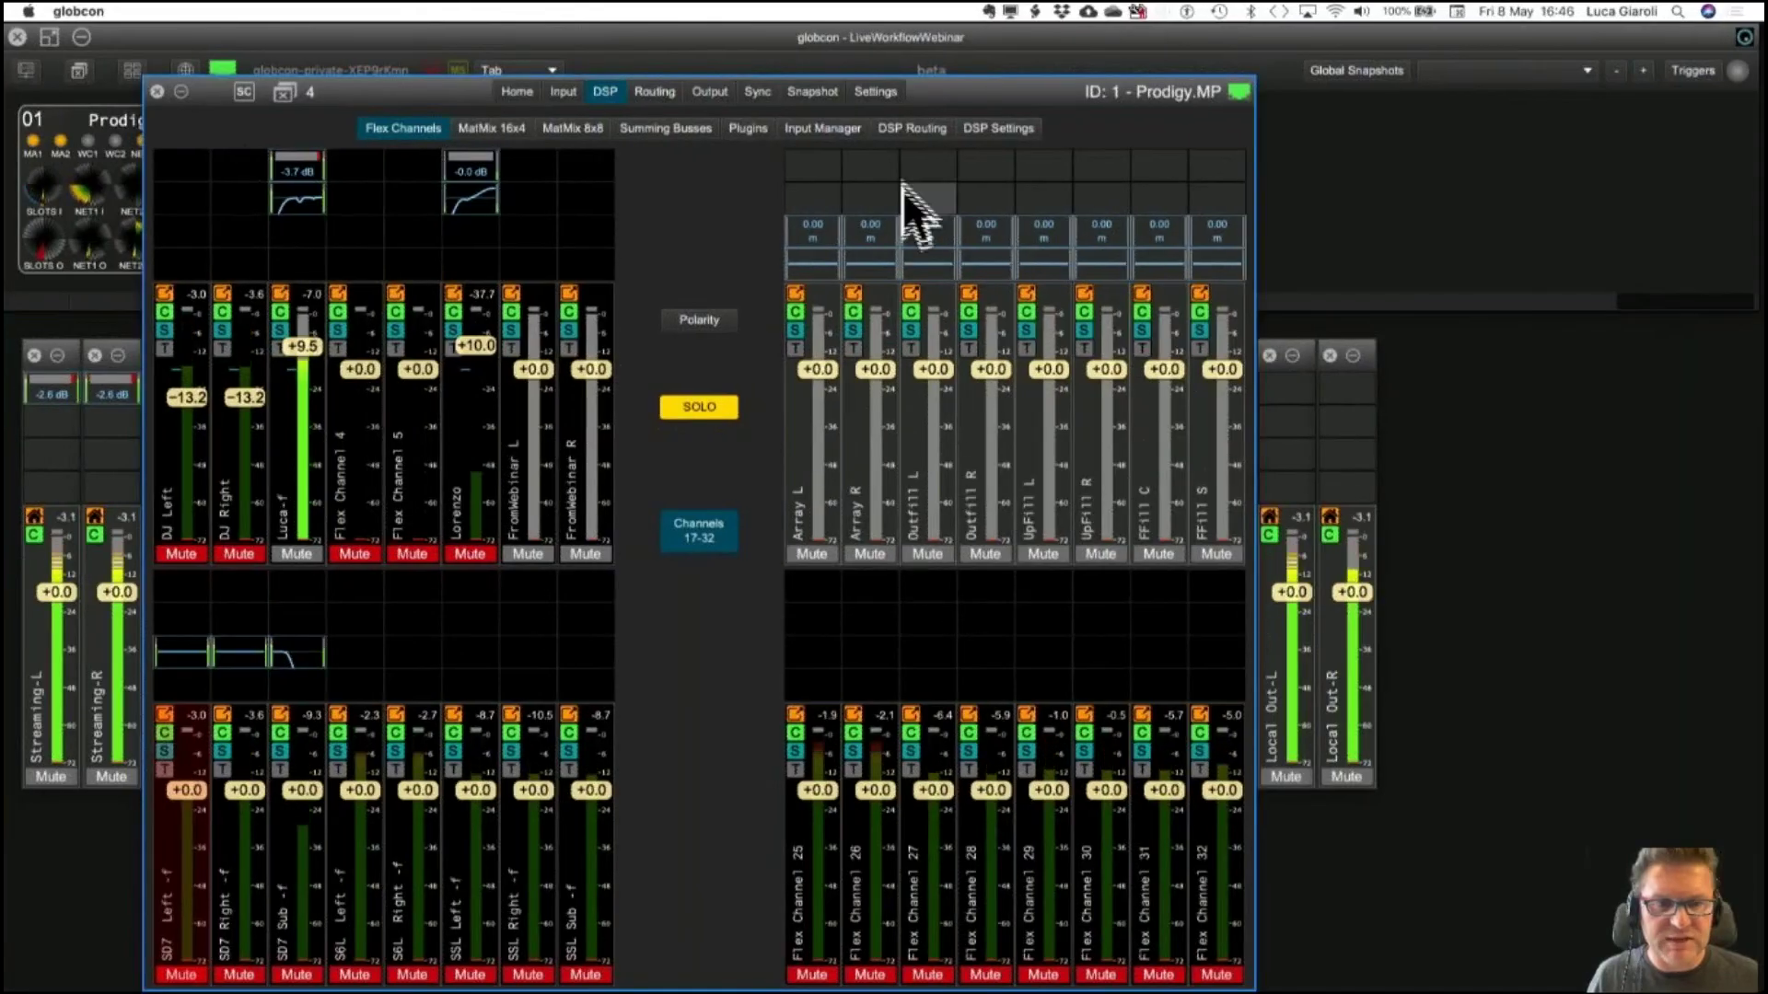
pyautogui.click(907, 128)
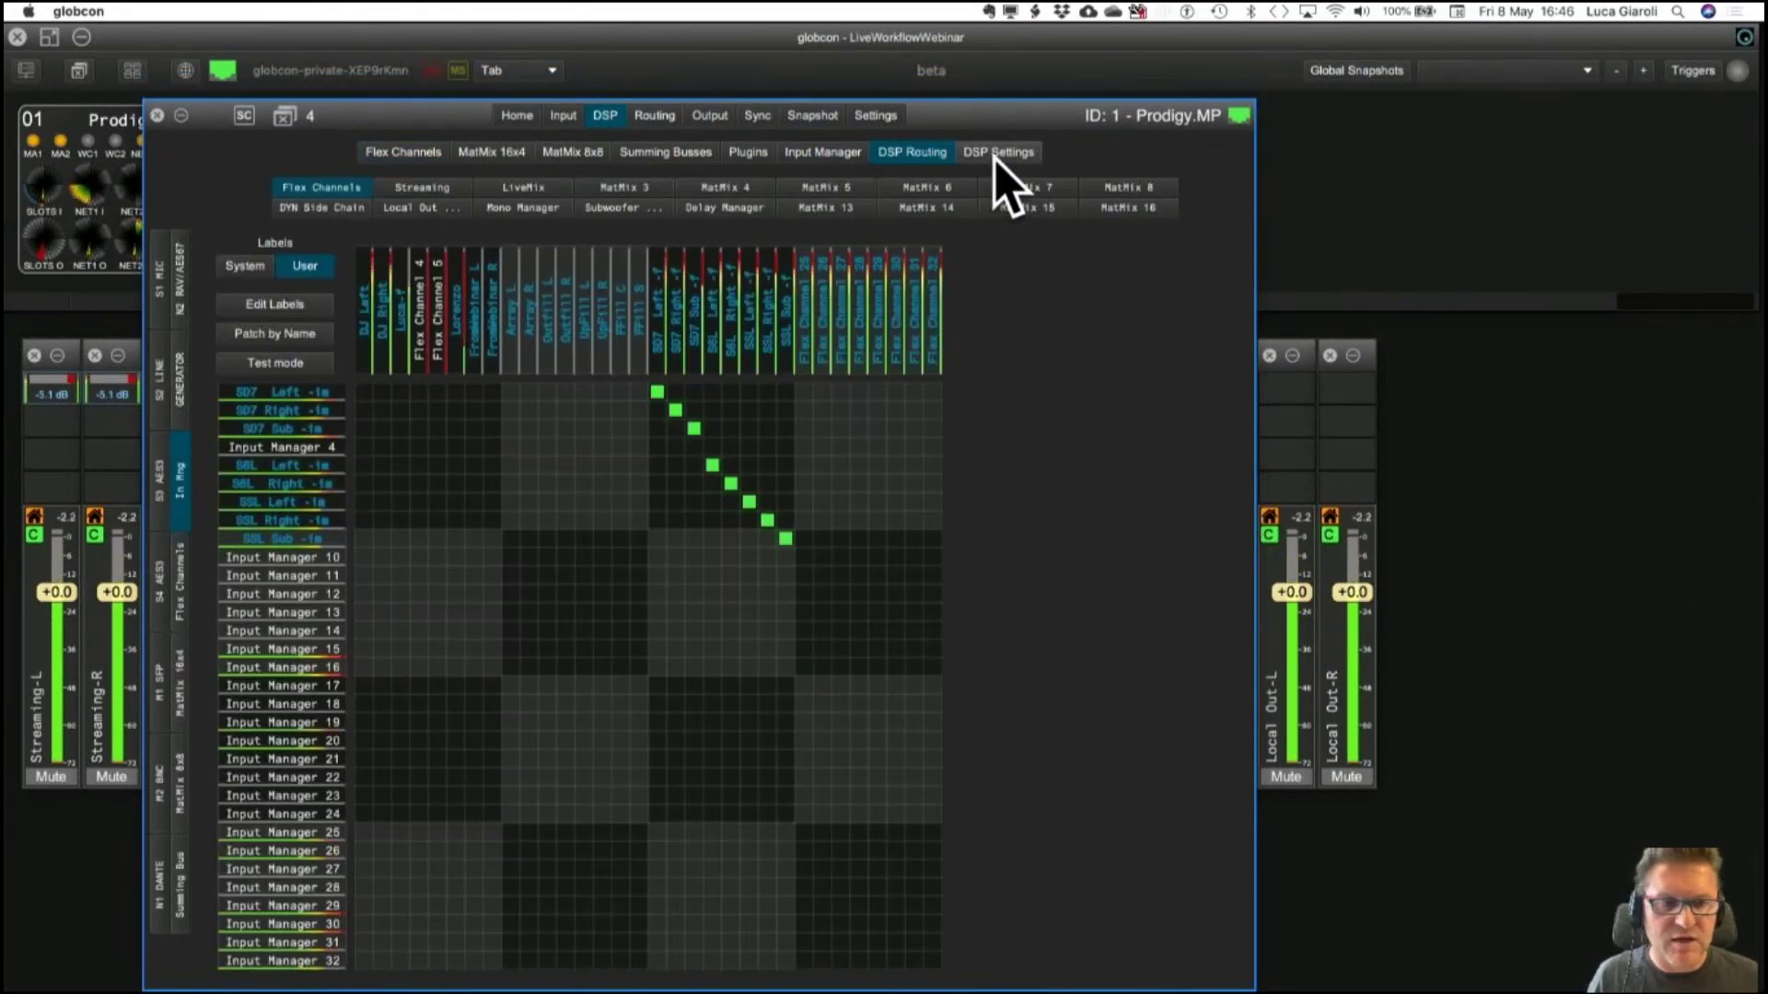
pyautogui.click(998, 154)
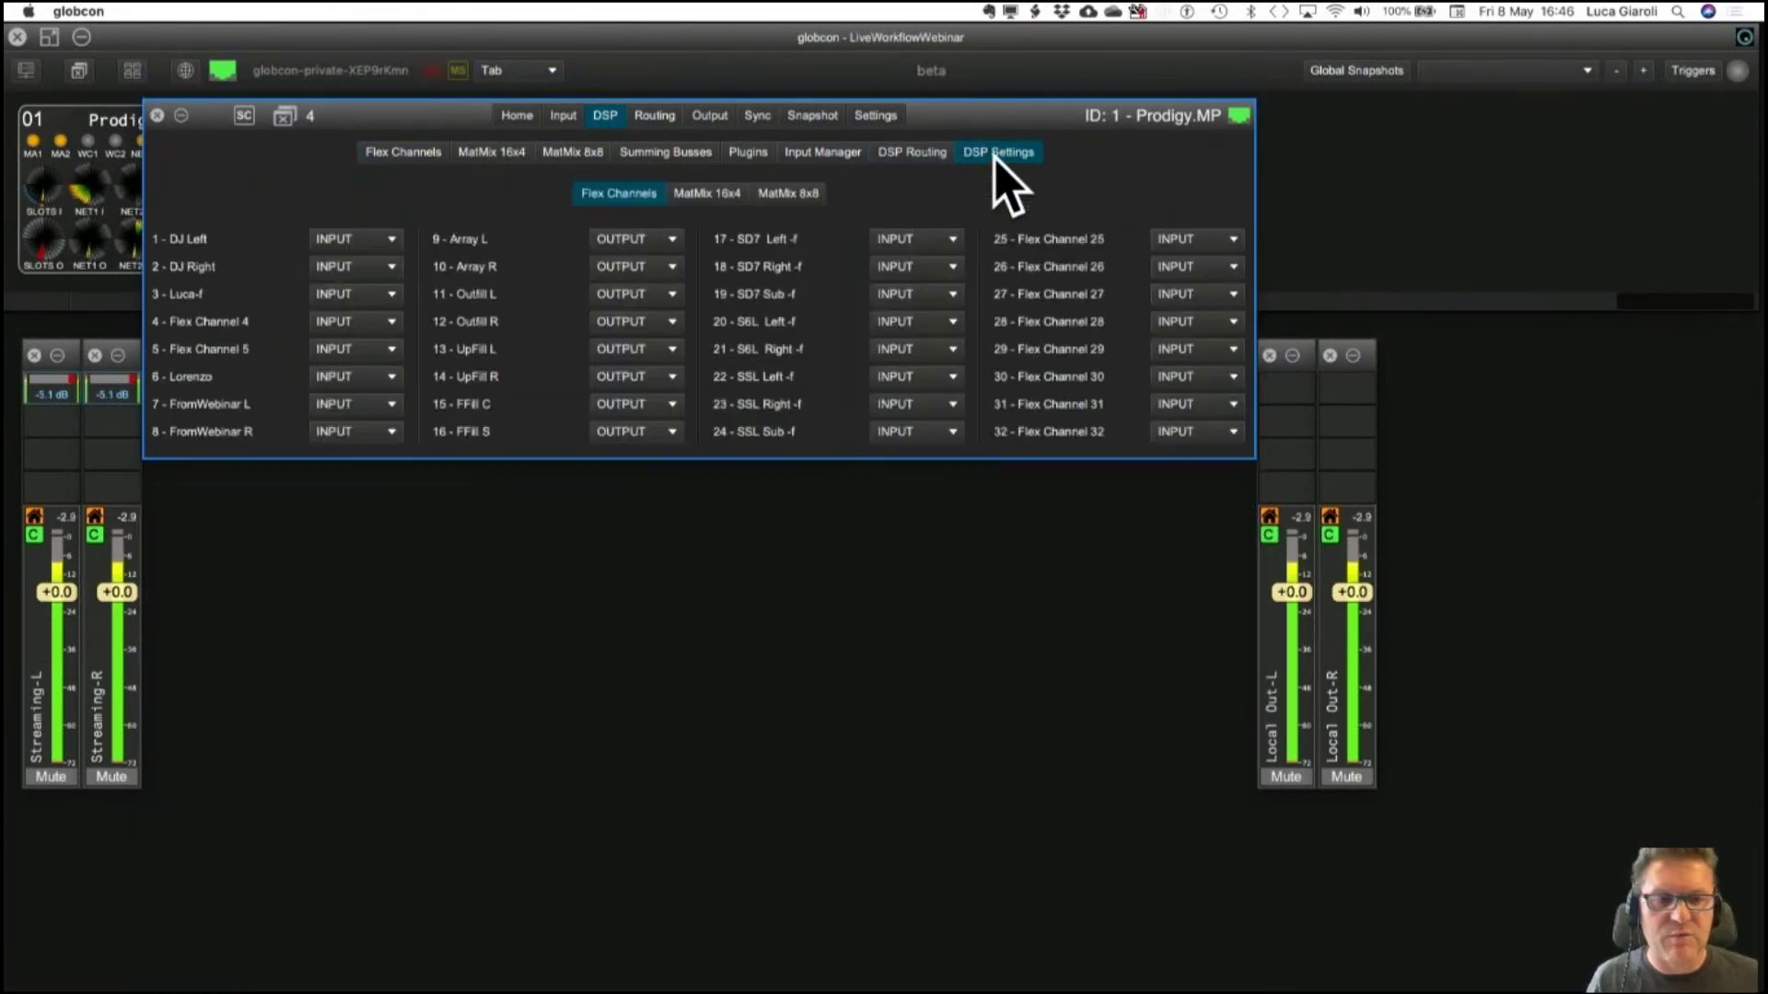
pyautogui.click(688, 196)
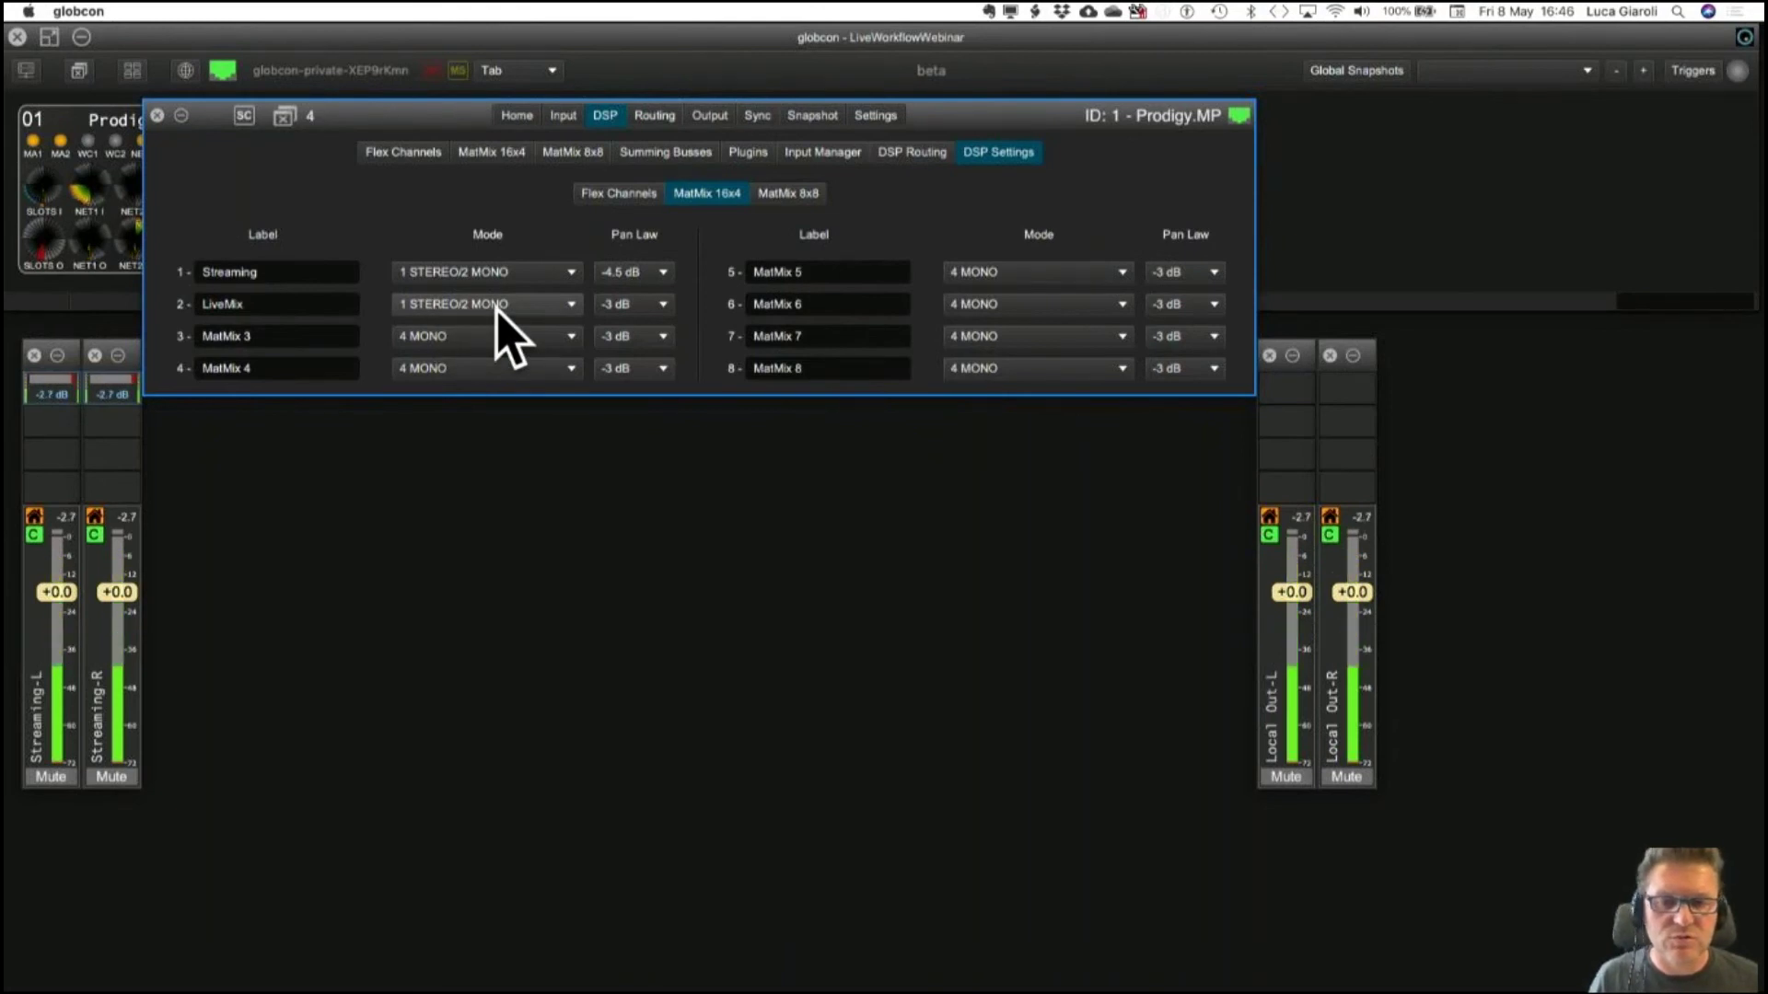
# Check the mode options of MatMix 5 and show the DSP routing from the flex channels to the LiveMix matrix mixer.
pyautogui.click(1120, 276)
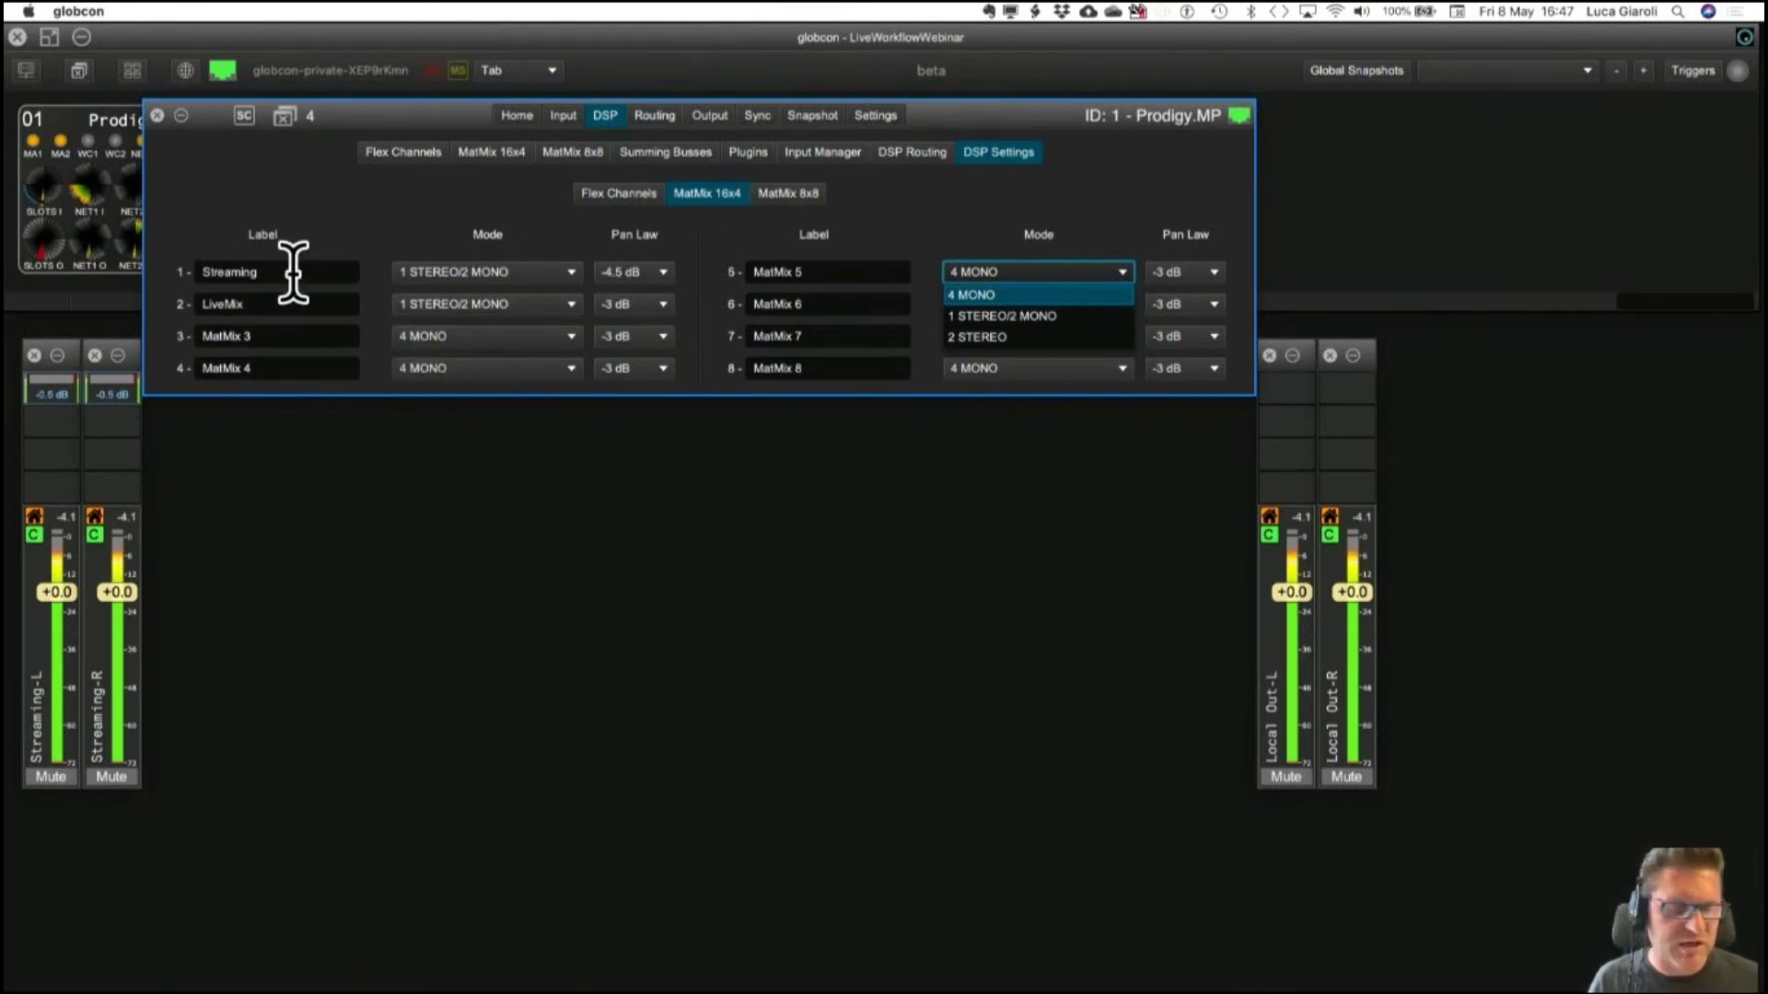
pyautogui.click(934, 258)
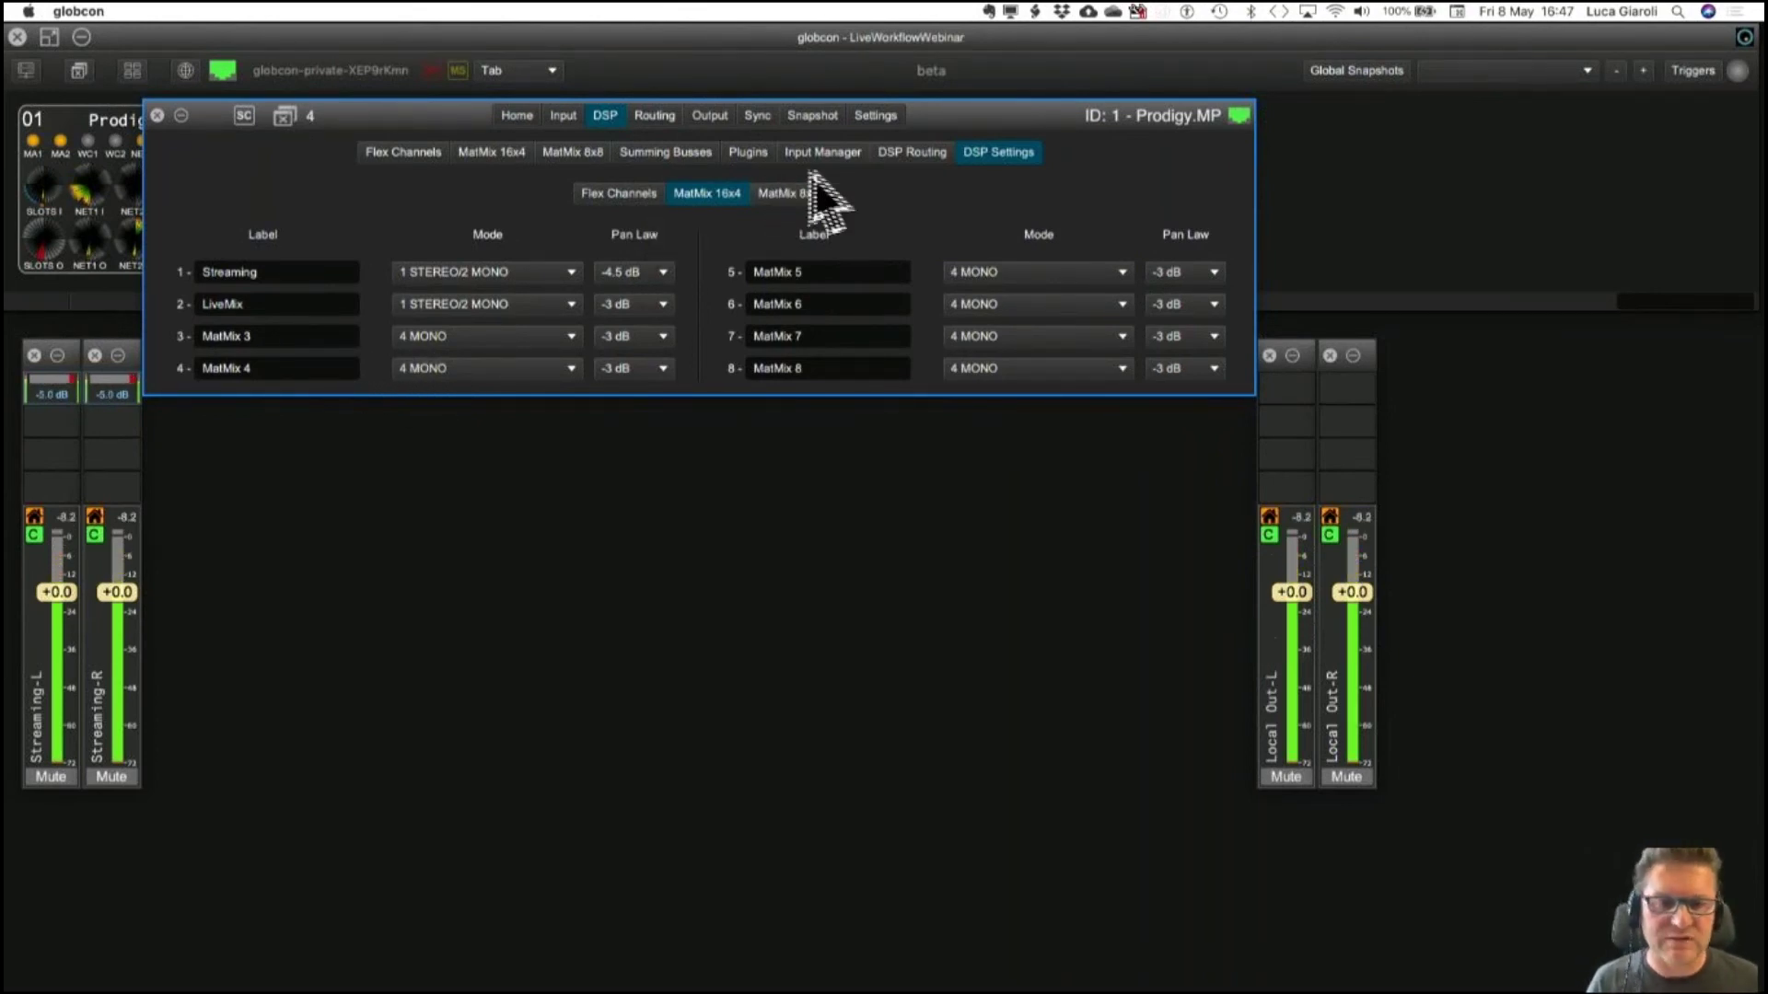
pyautogui.click(906, 155)
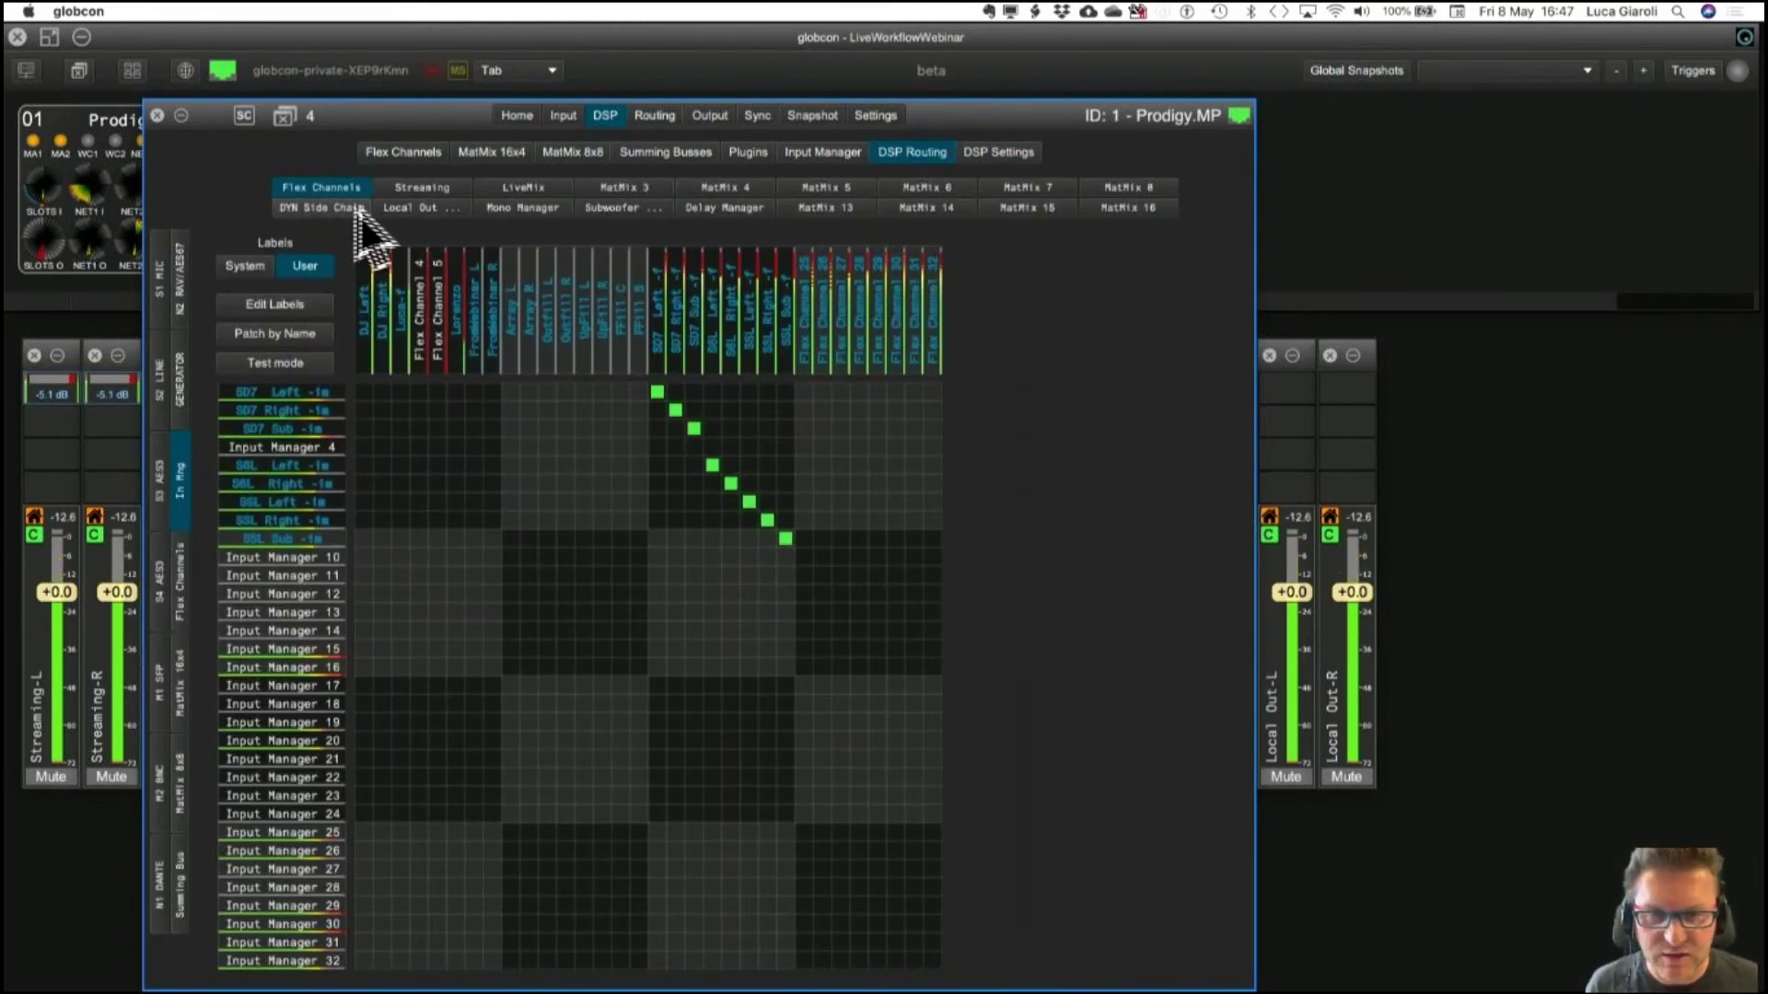
pyautogui.click(518, 189)
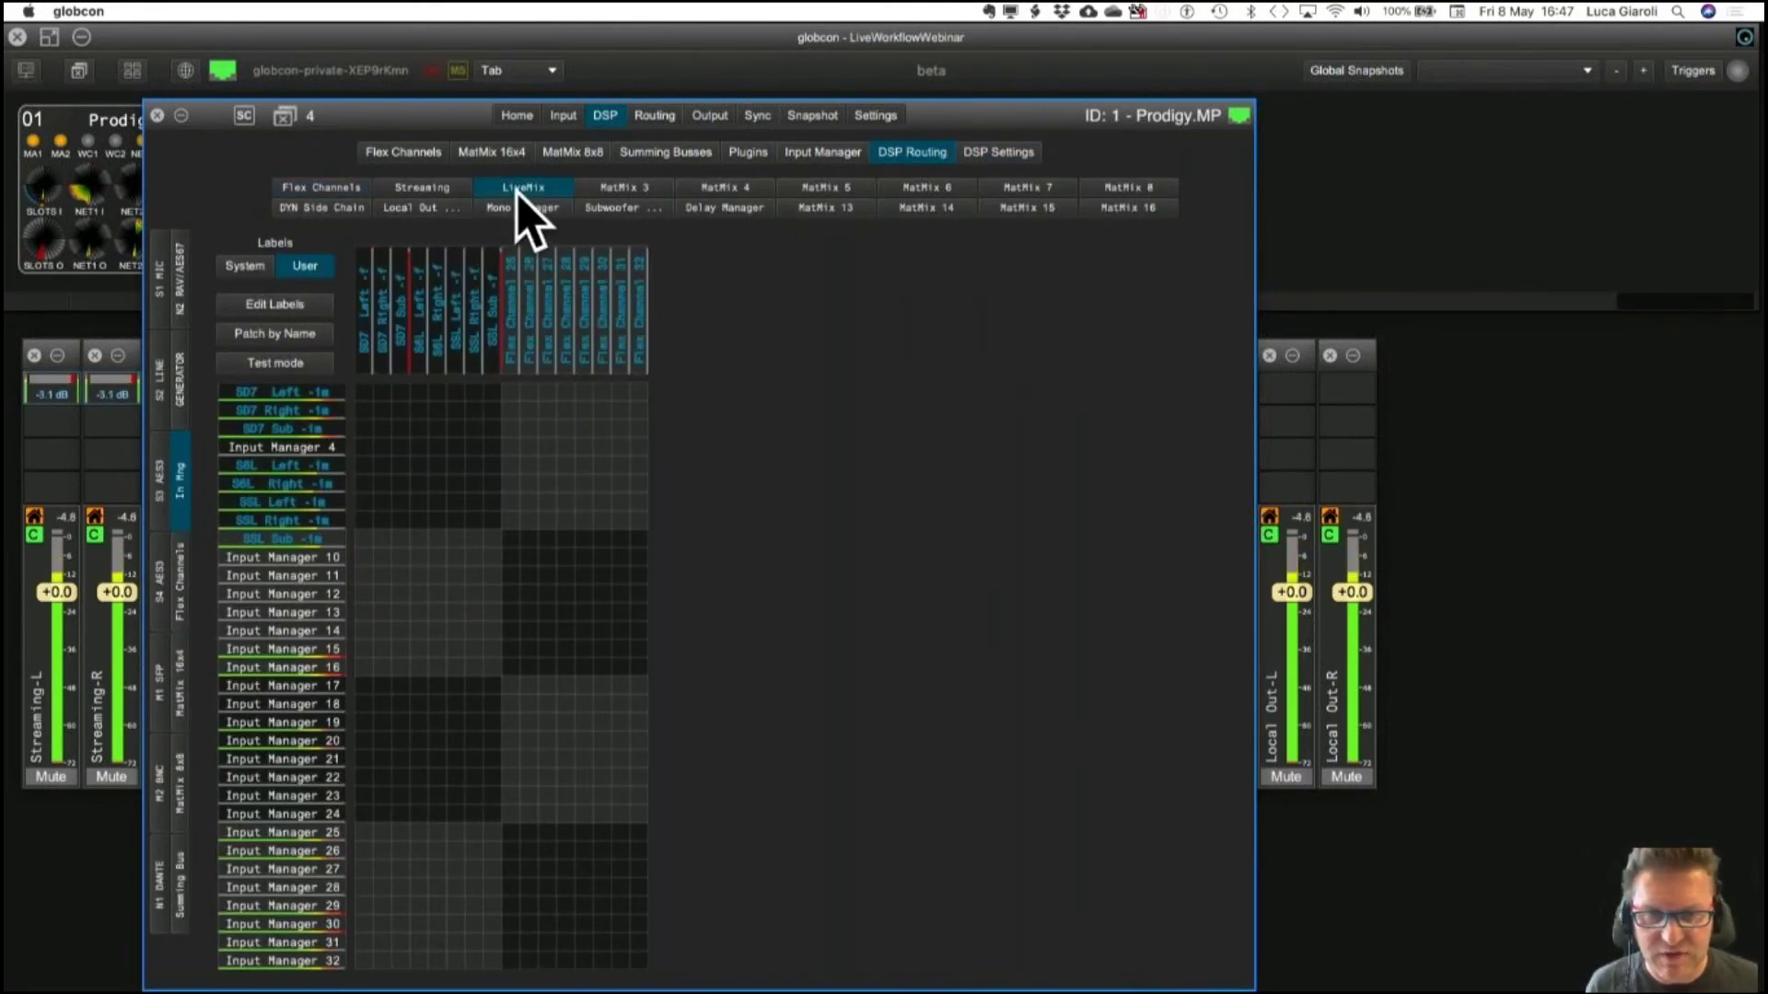
pyautogui.rightClick(369, 329)
pyautogui.click(381, 367)
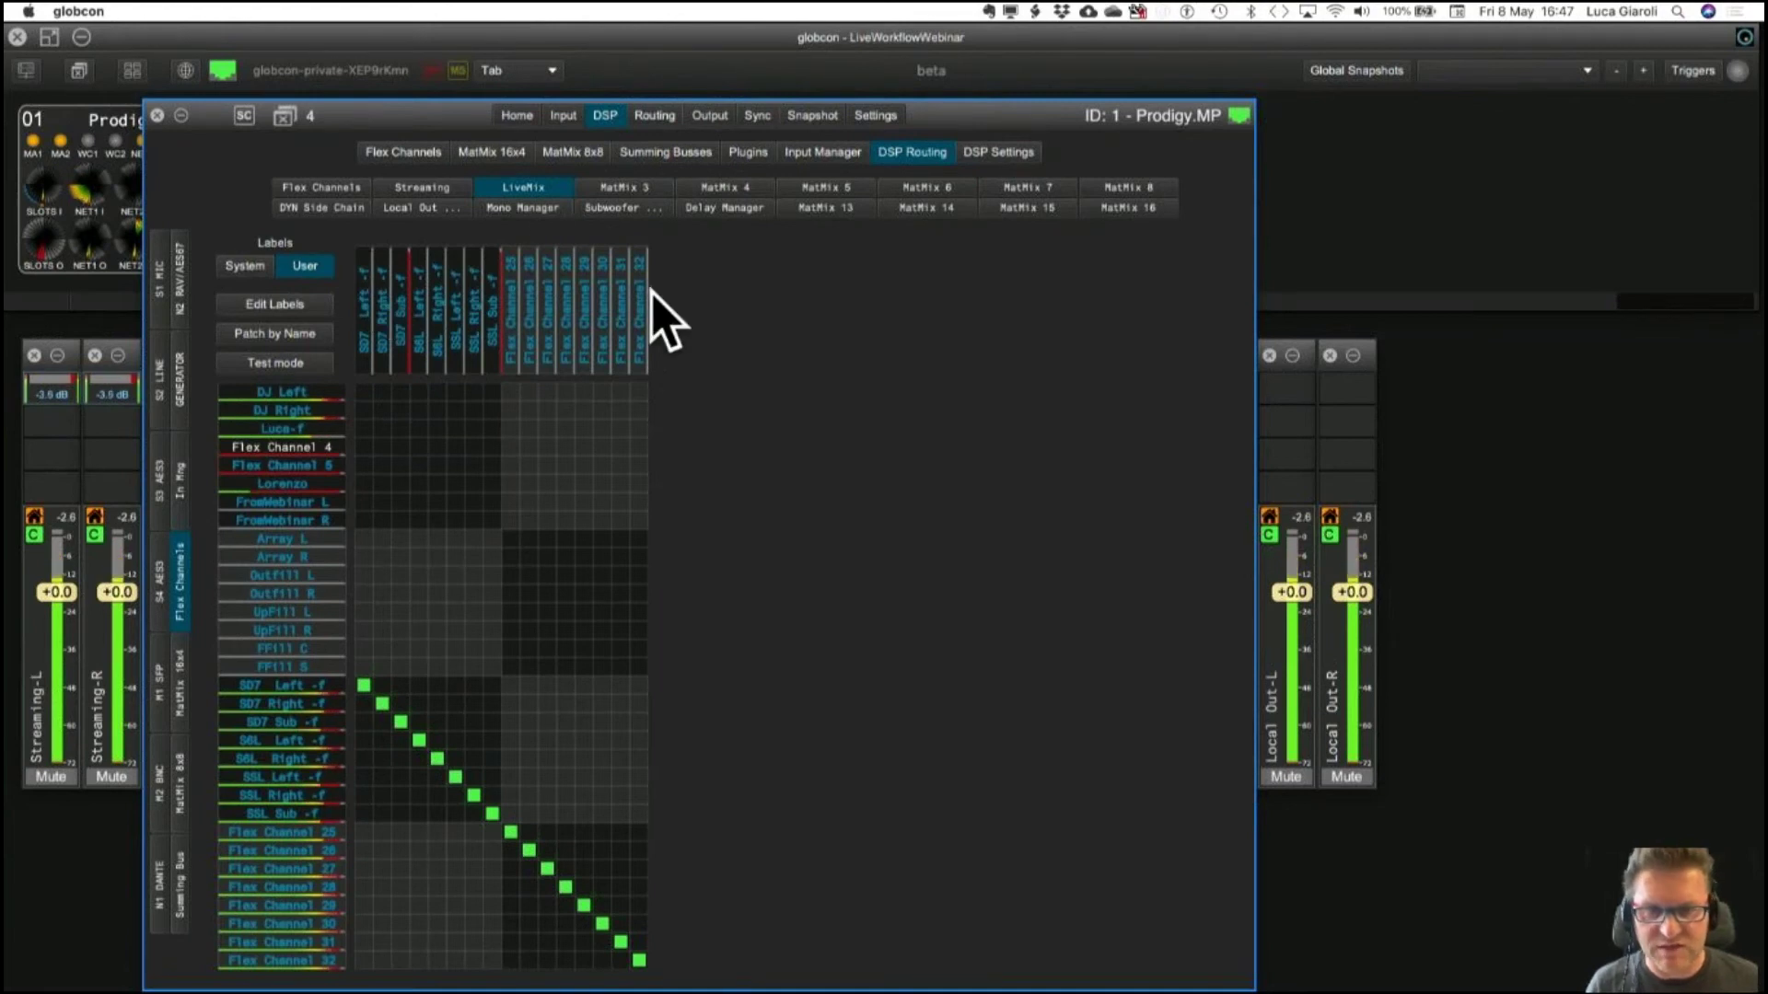
# In the LiveMix 16x4 mixer's PA Stereo mix, lower all 16 source faders to minus infinity and unmute SD7 Sub -f and SSL Sub -f.
pyautogui.click(500, 153)
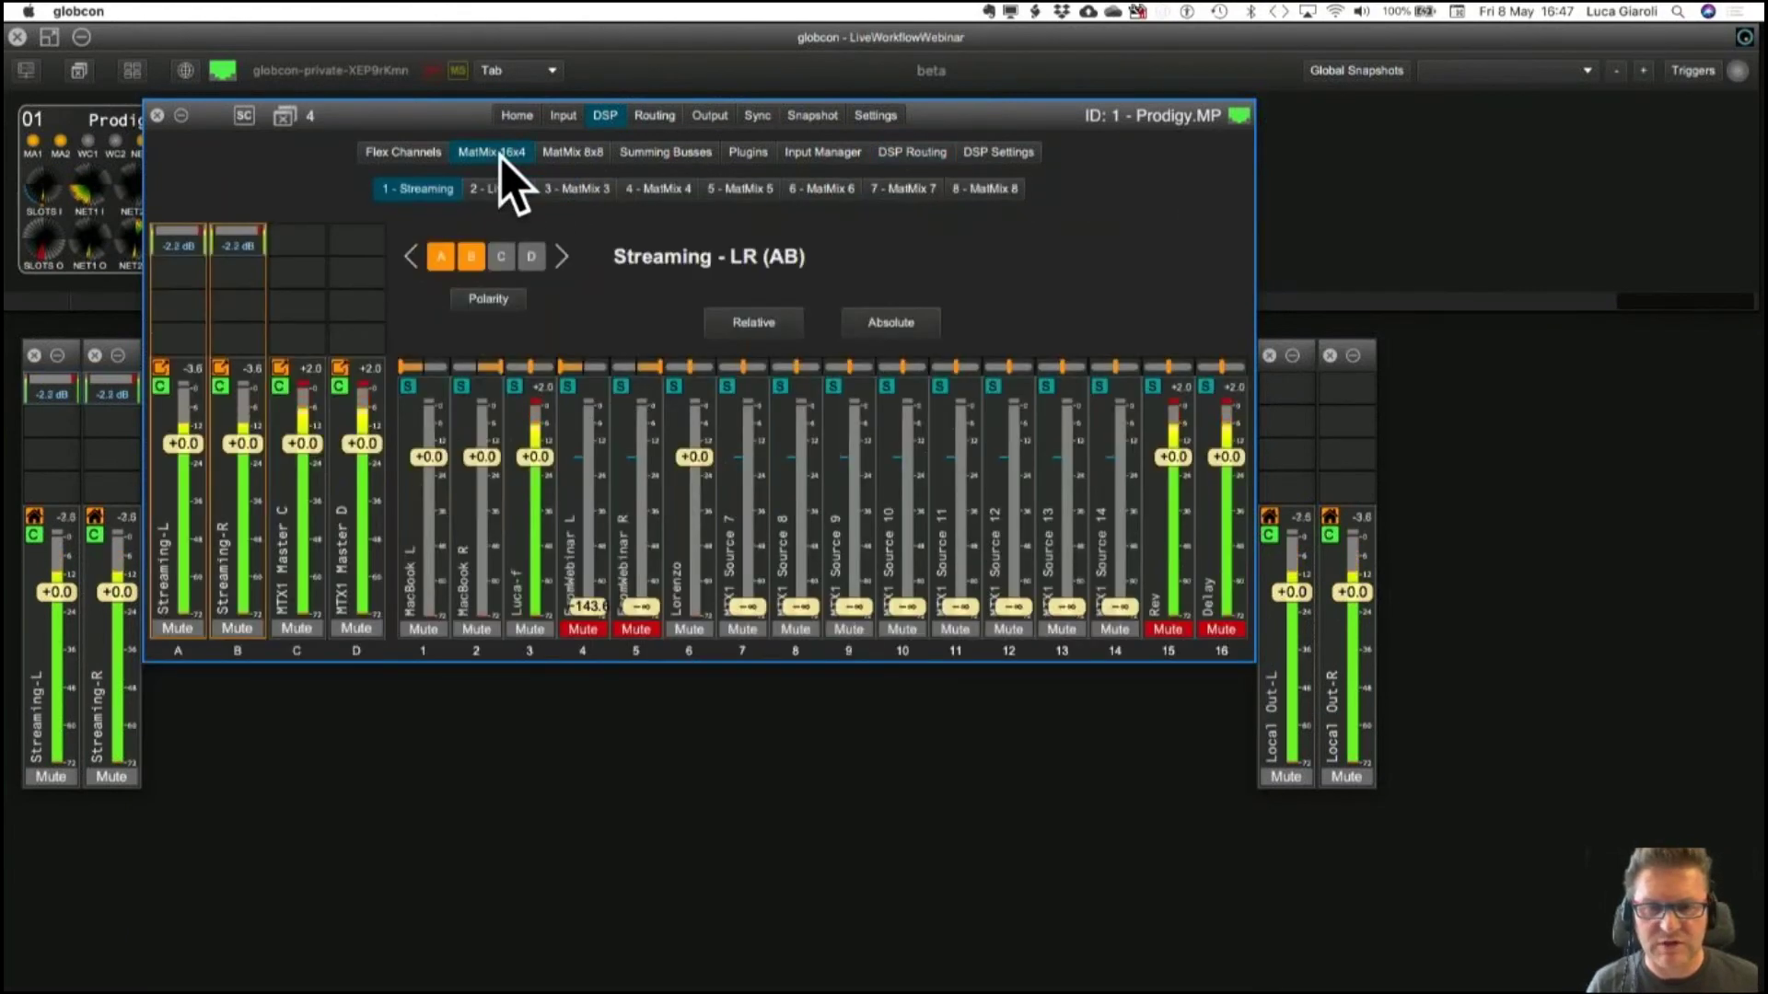
pyautogui.click(503, 189)
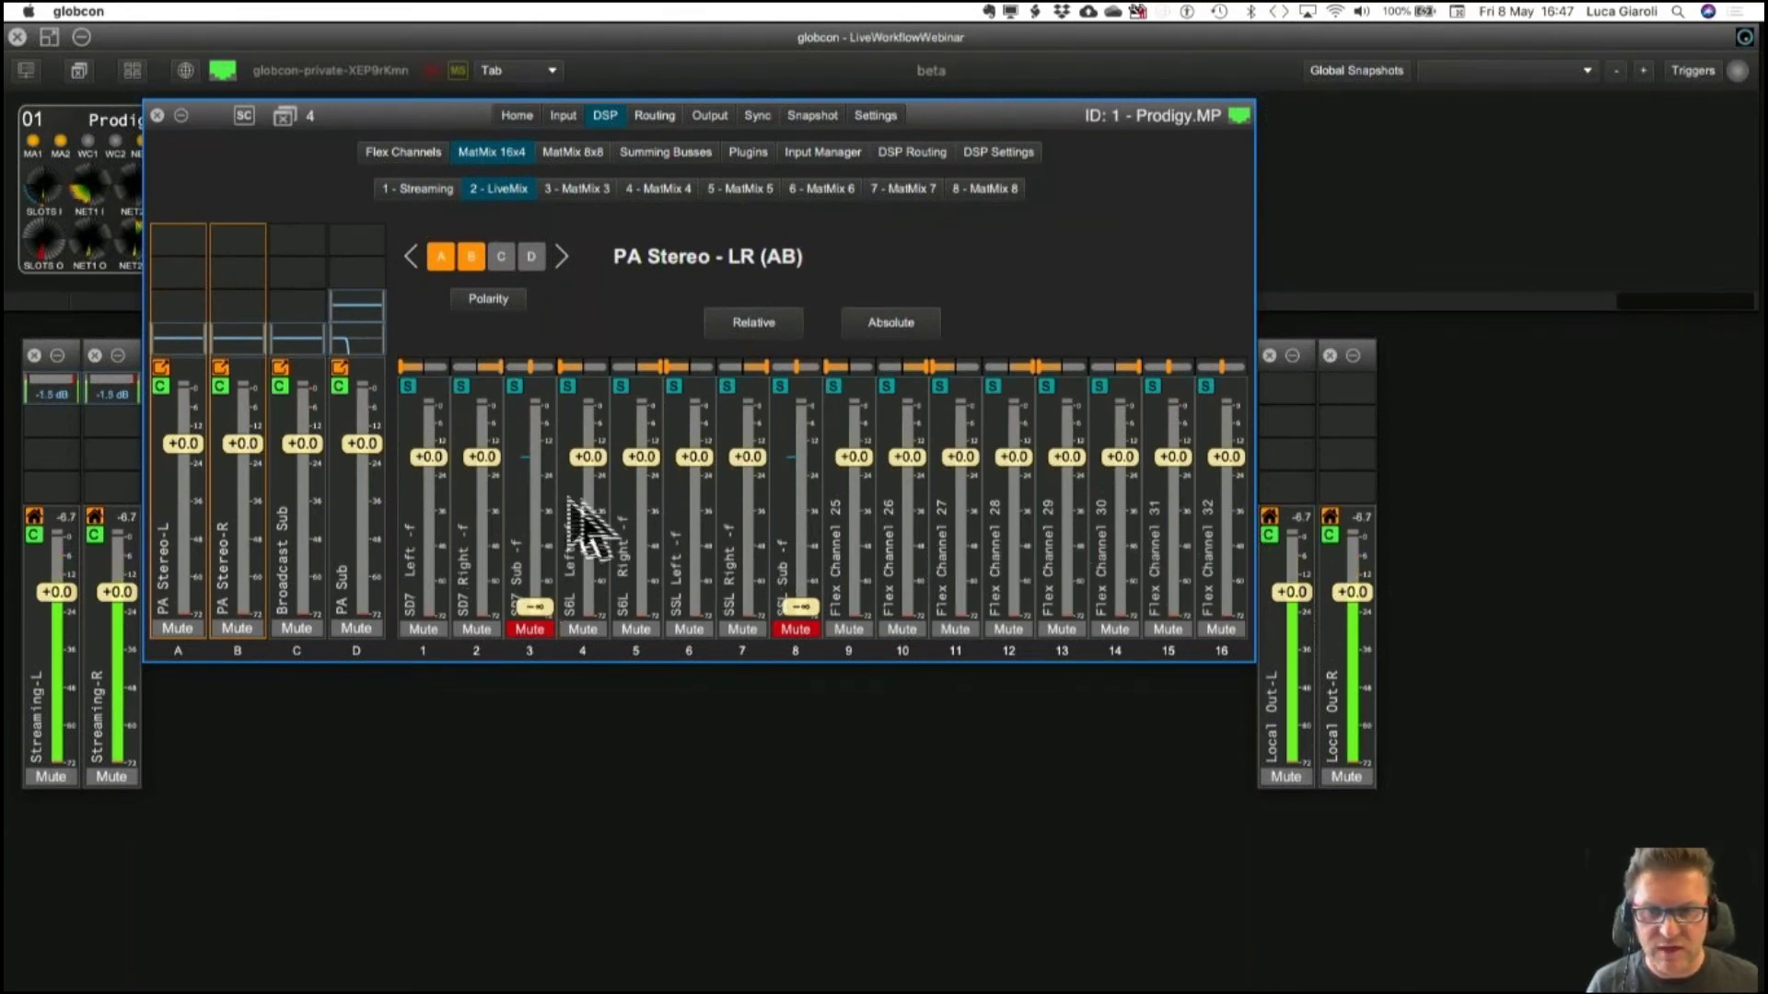
pyautogui.moveTo(419, 513); pyautogui.dragTo(1231, 513)
pyautogui.moveTo(1206, 451); pyautogui.dragTo(1224, 703)
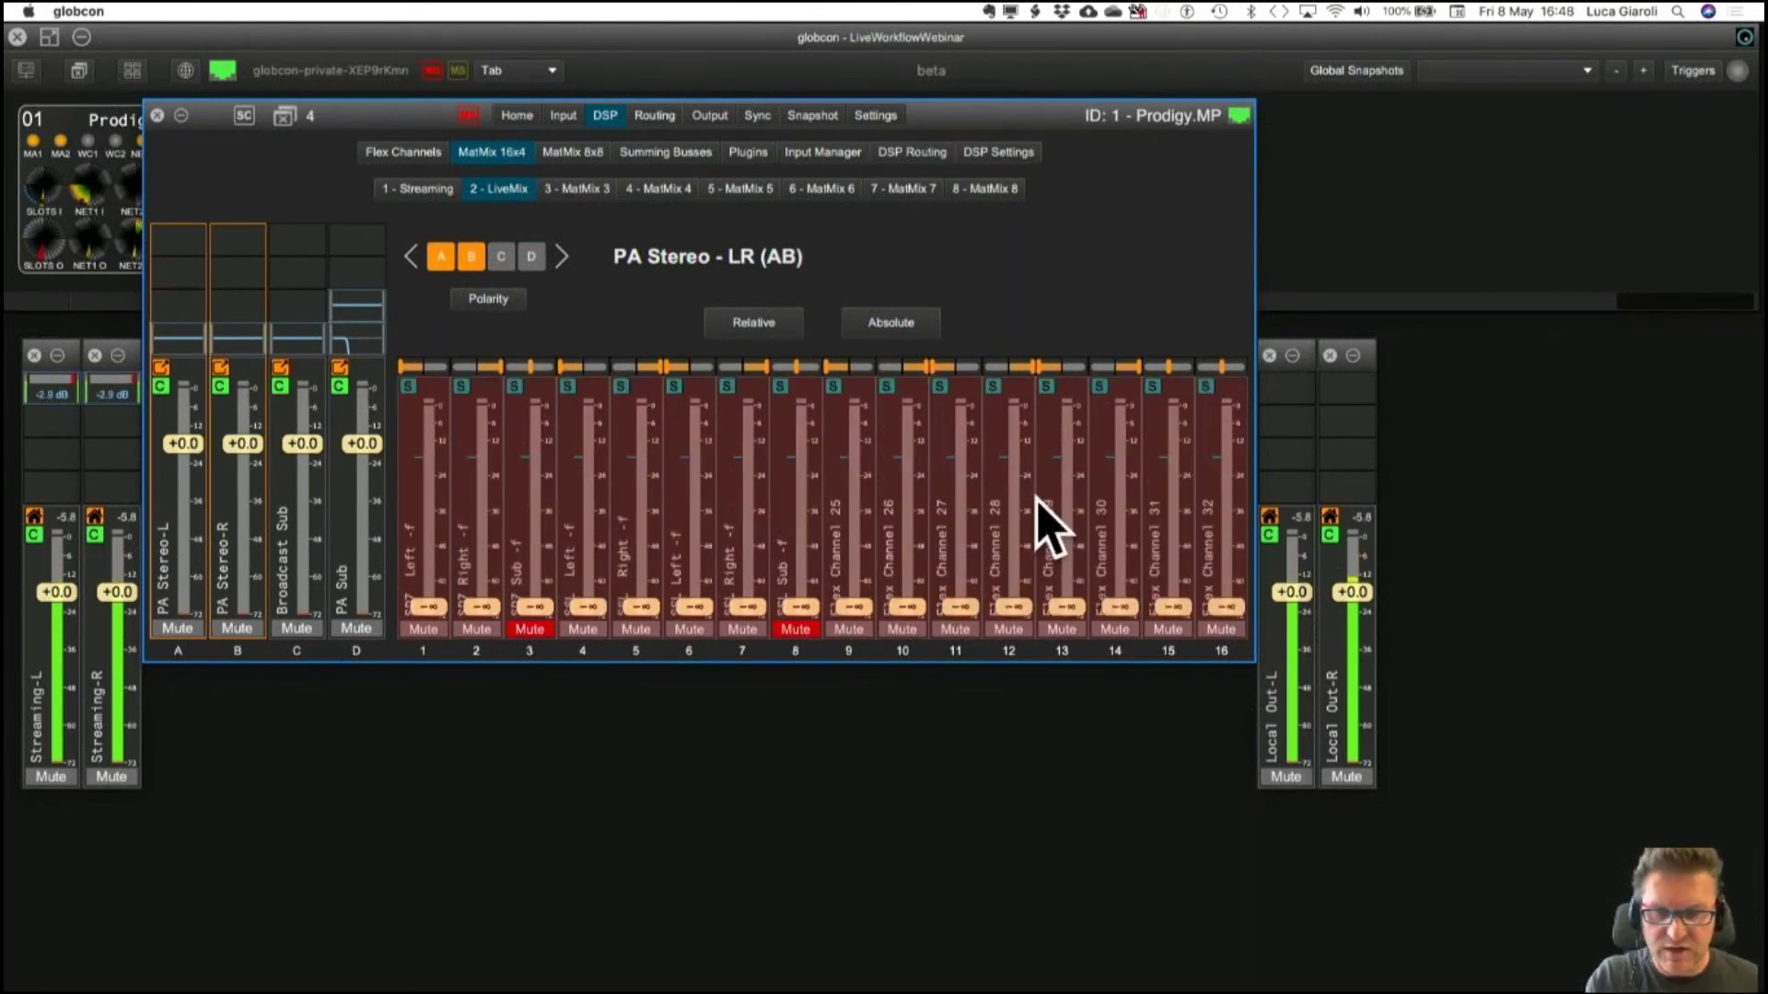
pyautogui.click(797, 628)
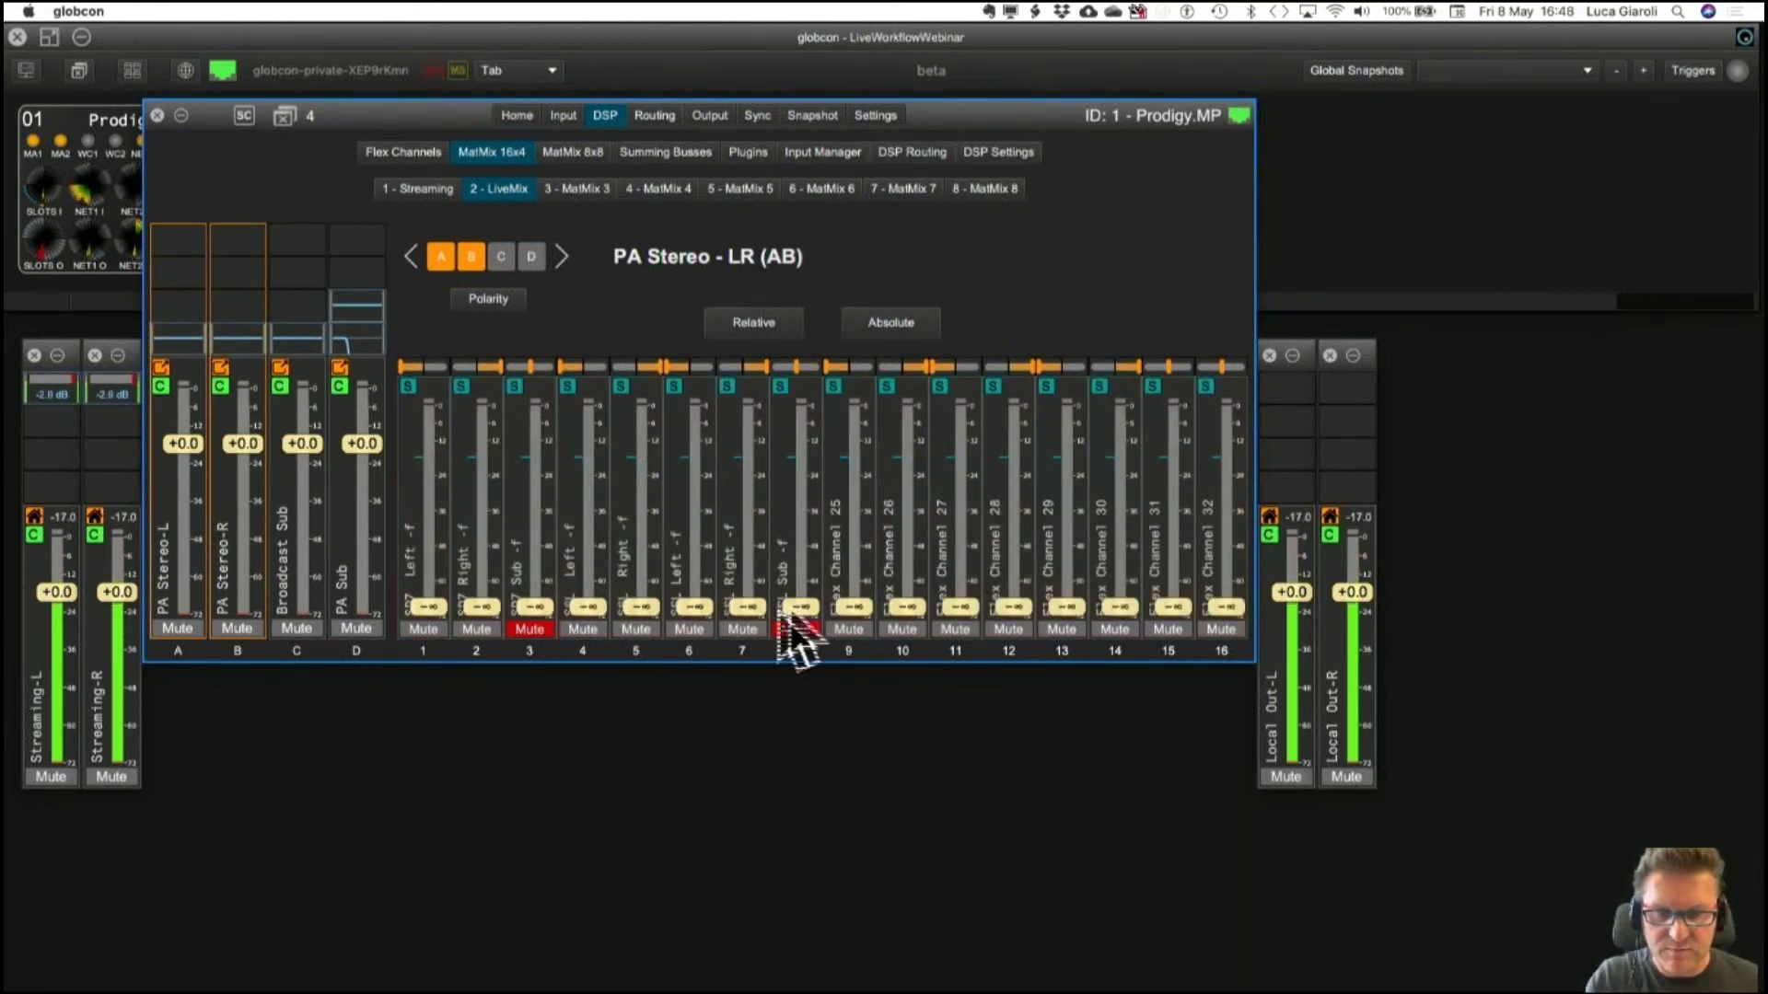
pyautogui.click(530, 629)
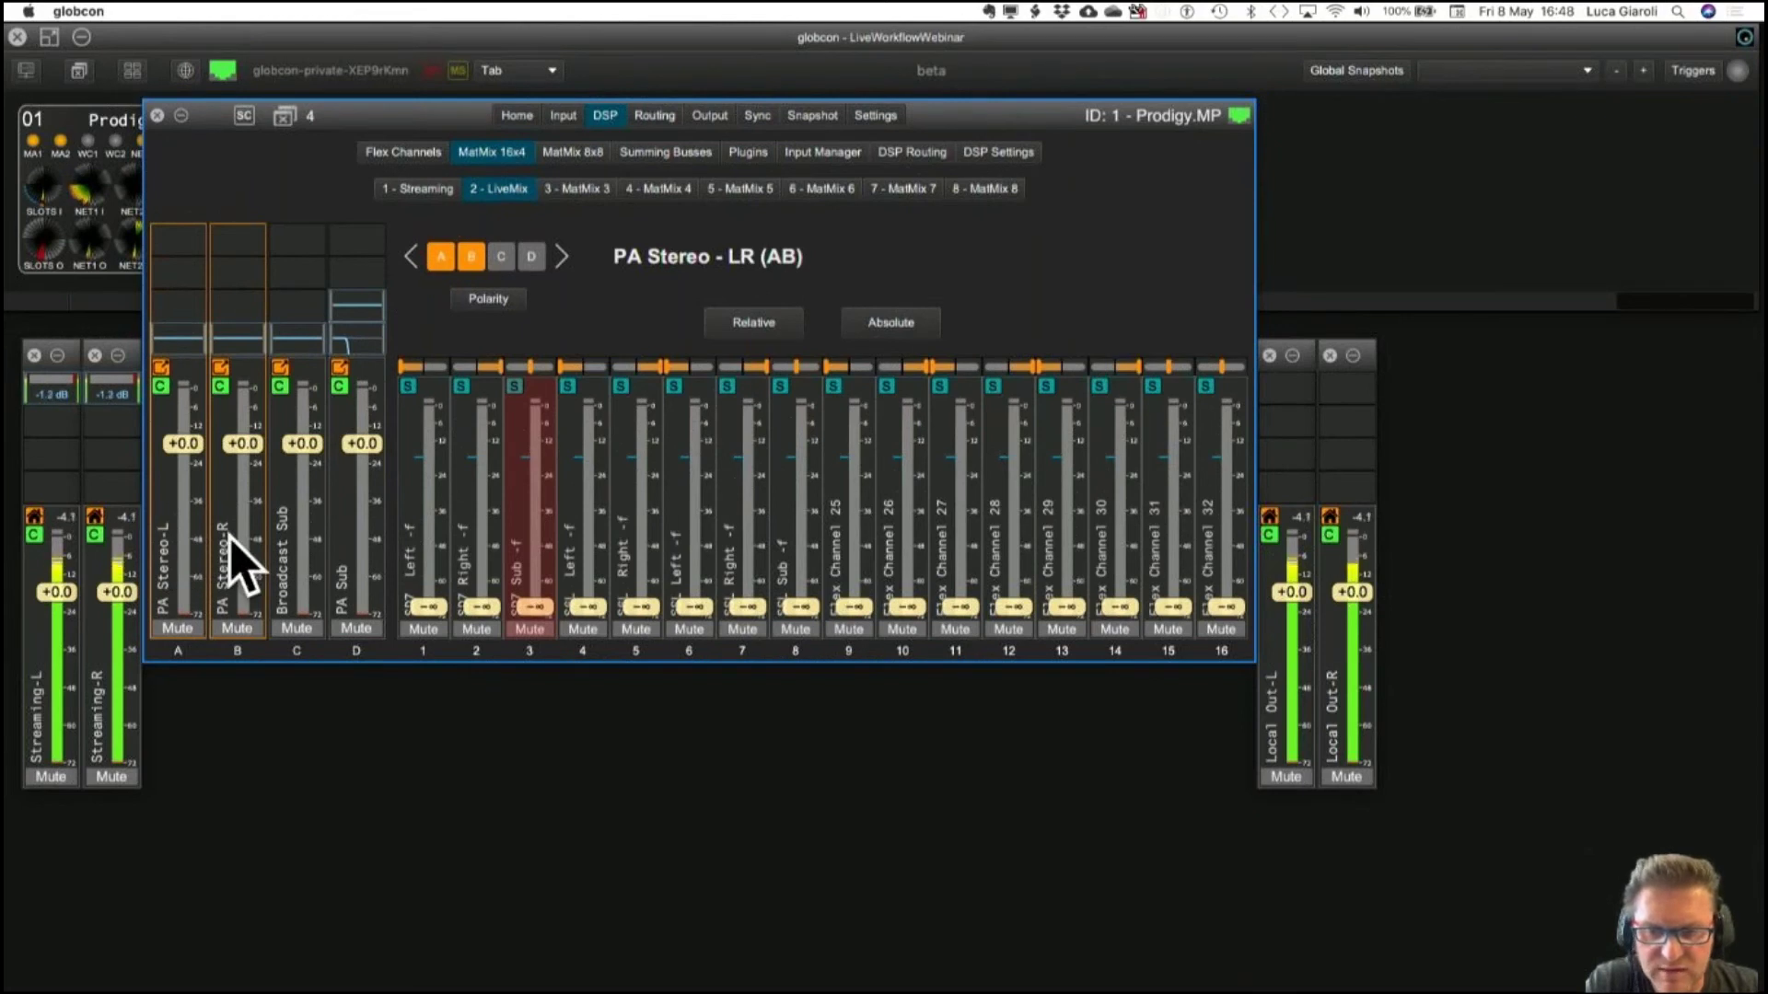
# Label the LiveMix master A as PA Stereo-L.
pyautogui.click(184, 590)
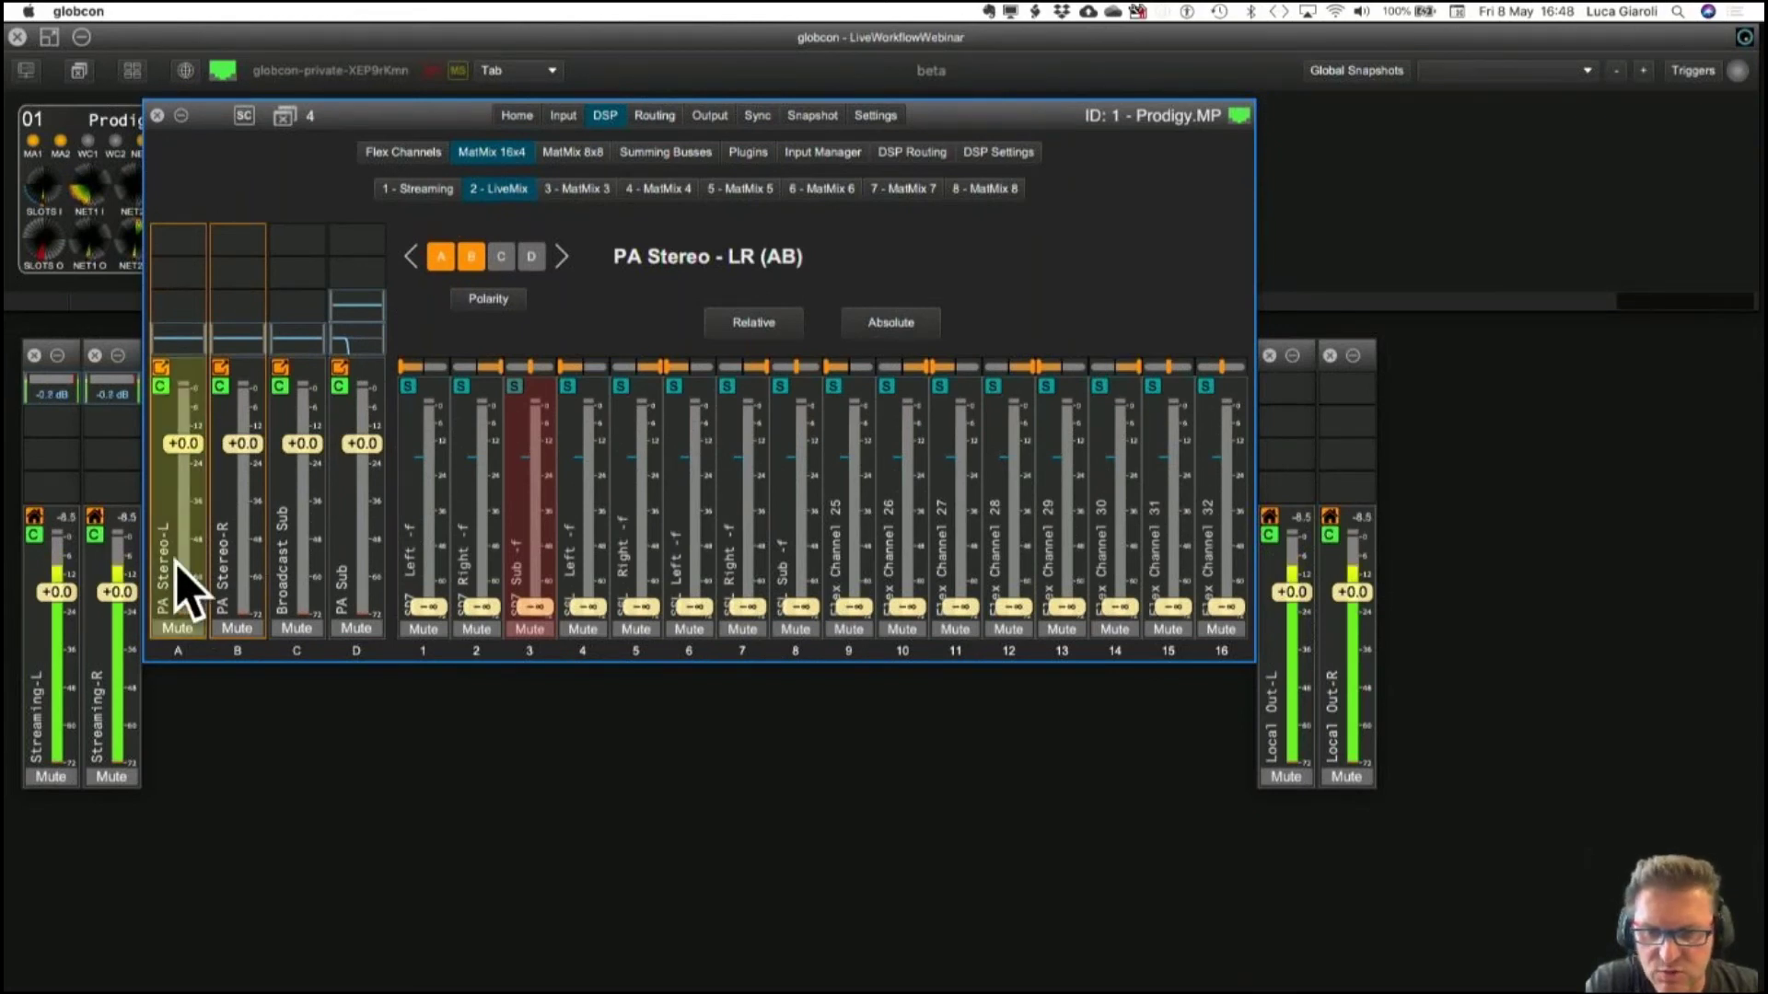
pyautogui.rightClick(176, 563)
pyautogui.click(180, 597)
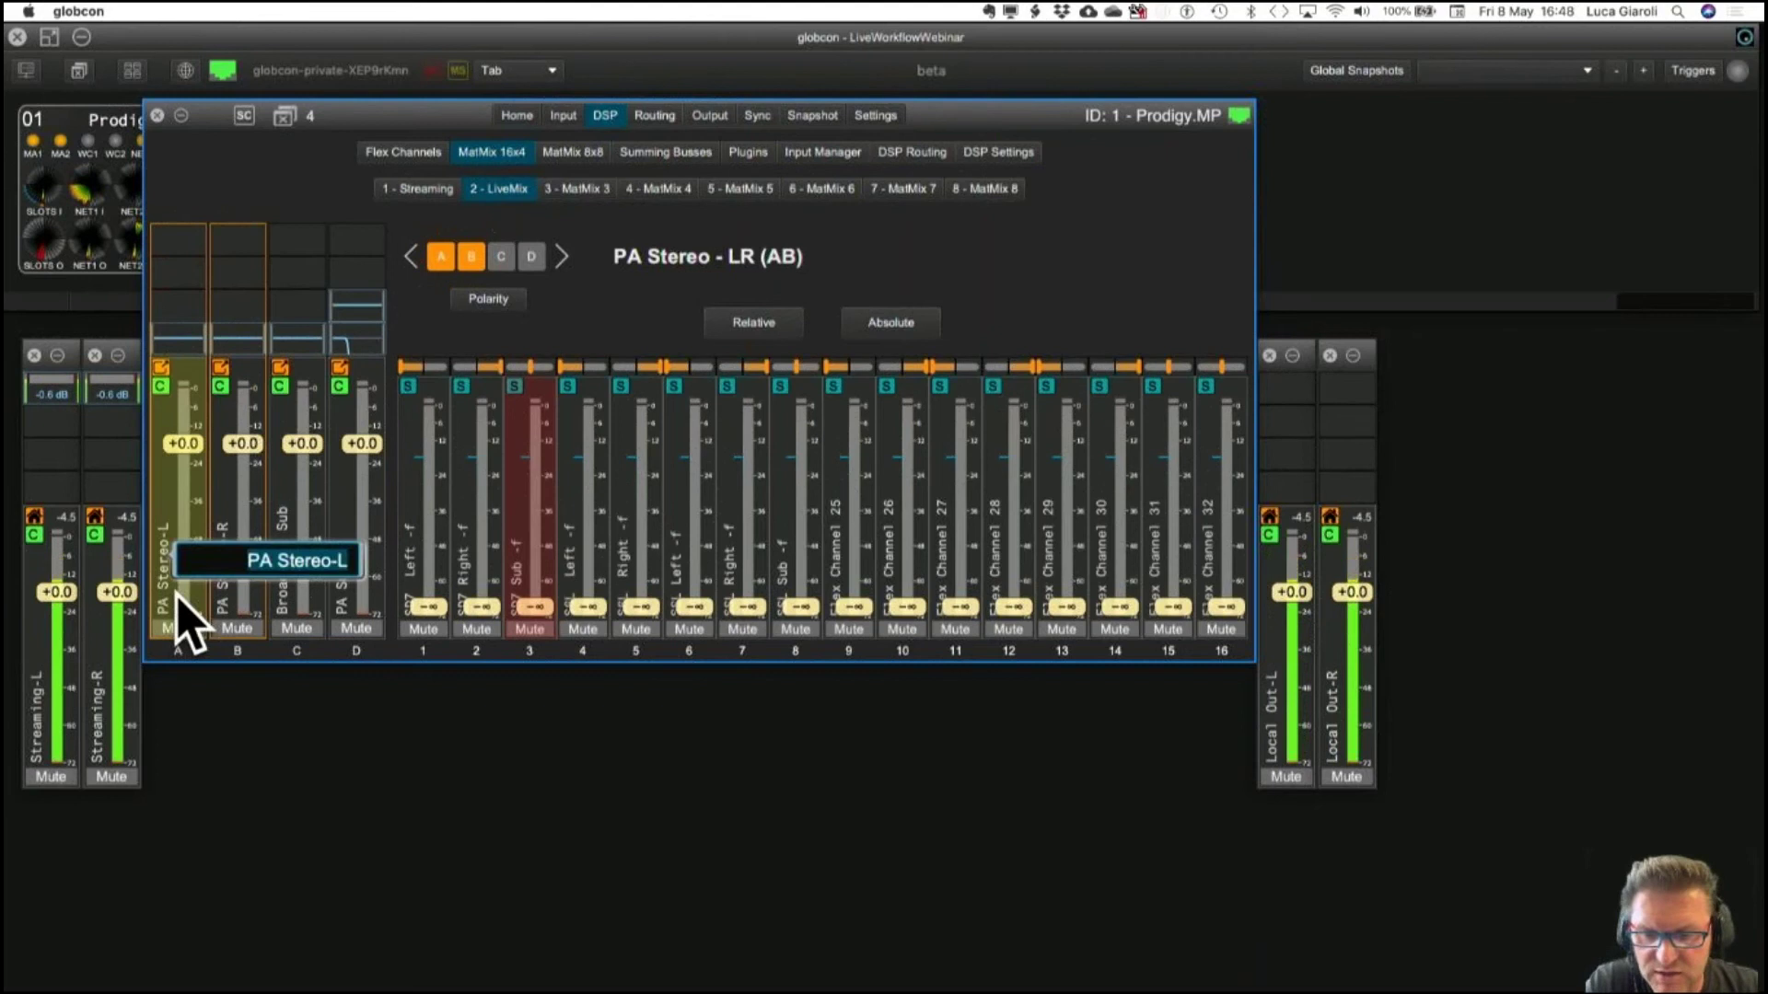
pyautogui.press('BackSpace')
pyautogui.write('PA Stereo-L')
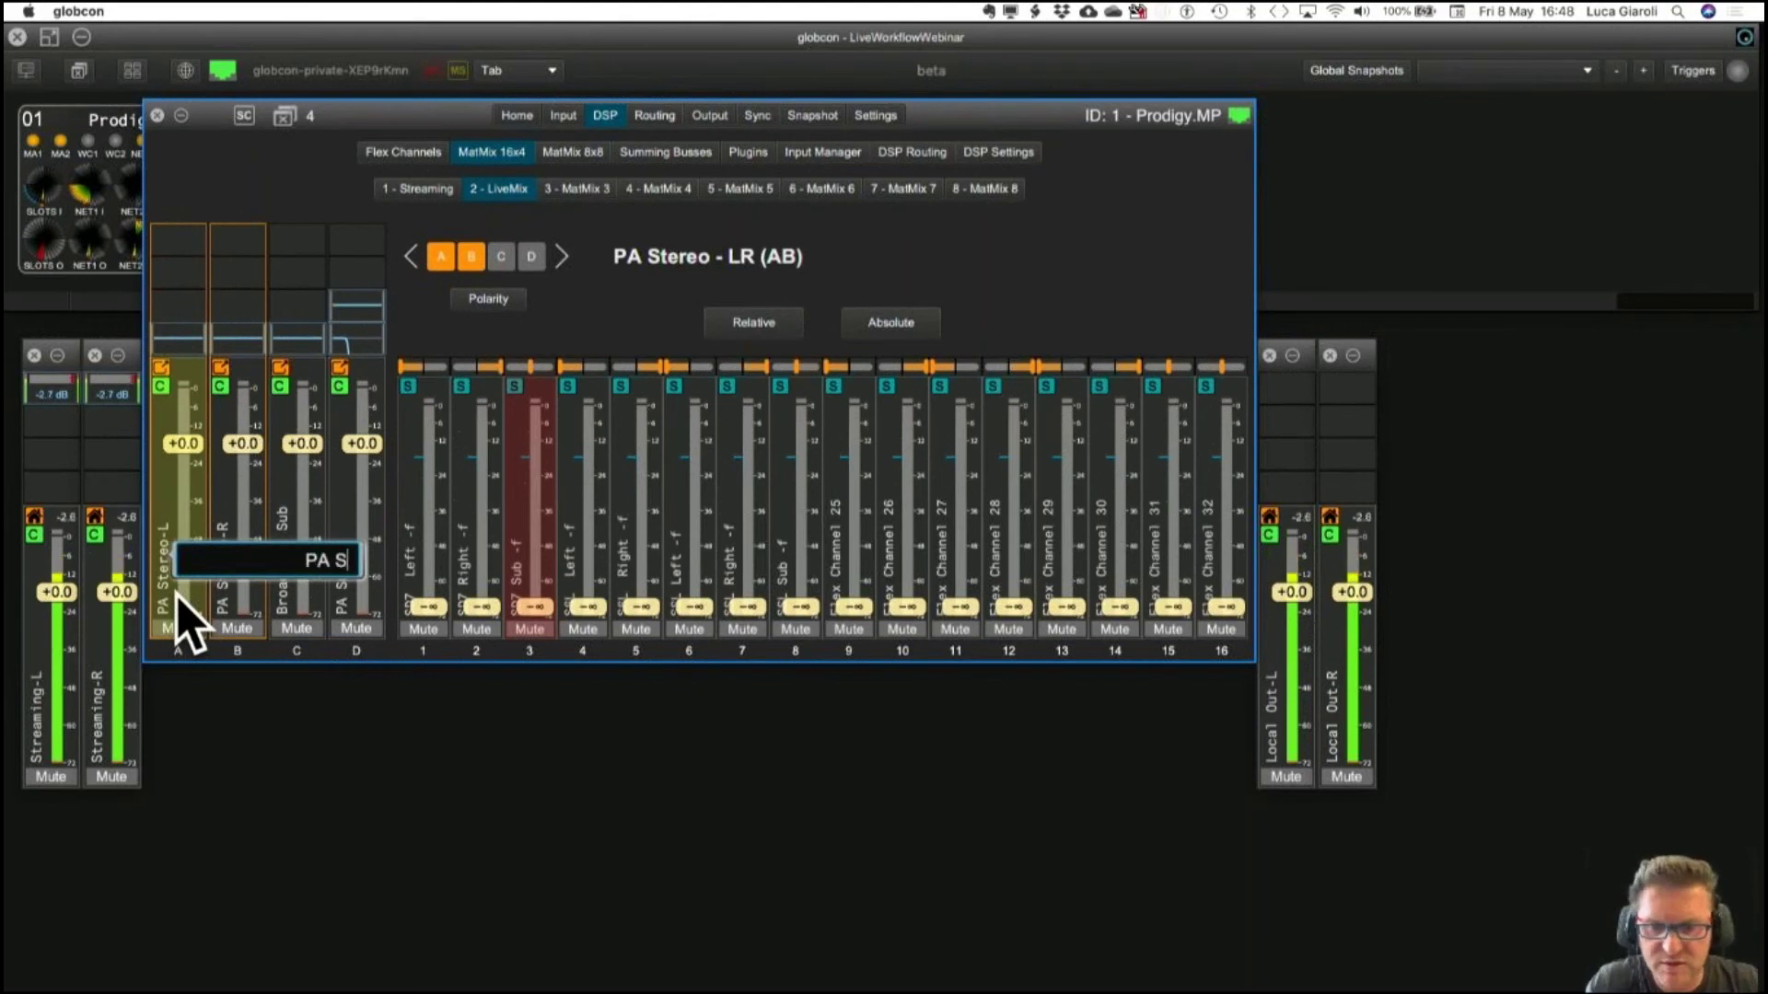
pyautogui.press('Return')
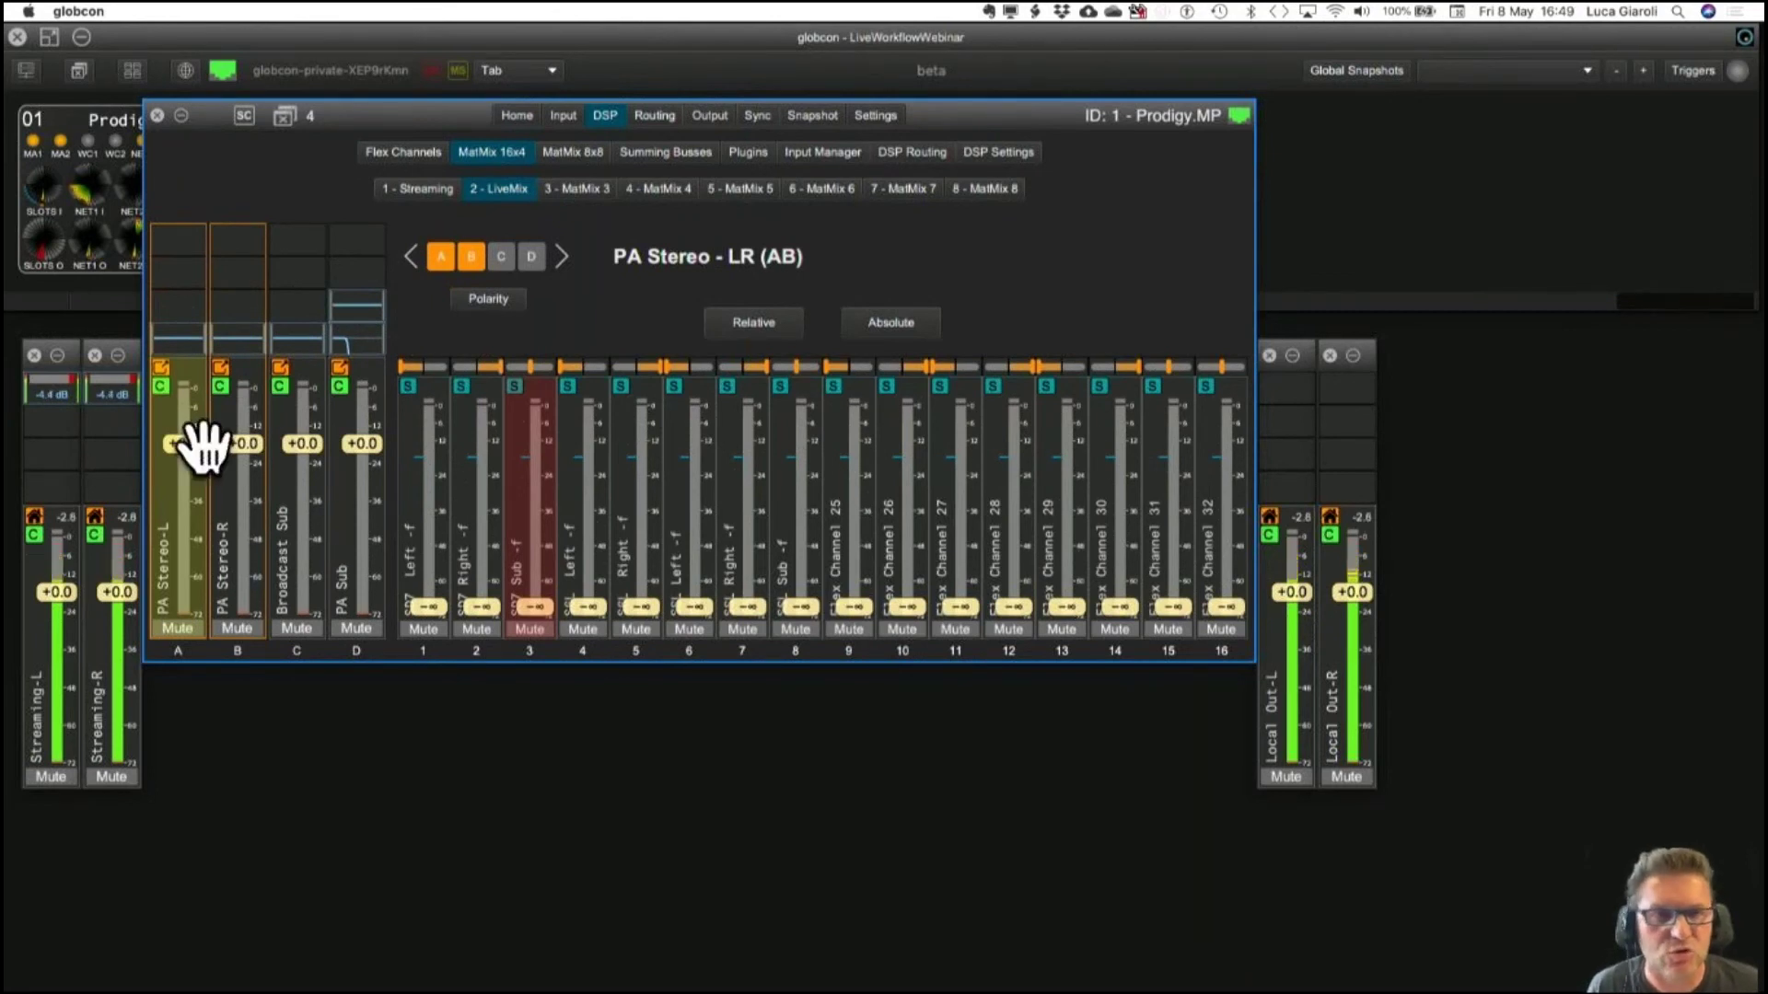
# View the insert options of the PA Stereo-L master and the EQ filters in the second insert of PA Sub.
pyautogui.rightClick(184, 355)
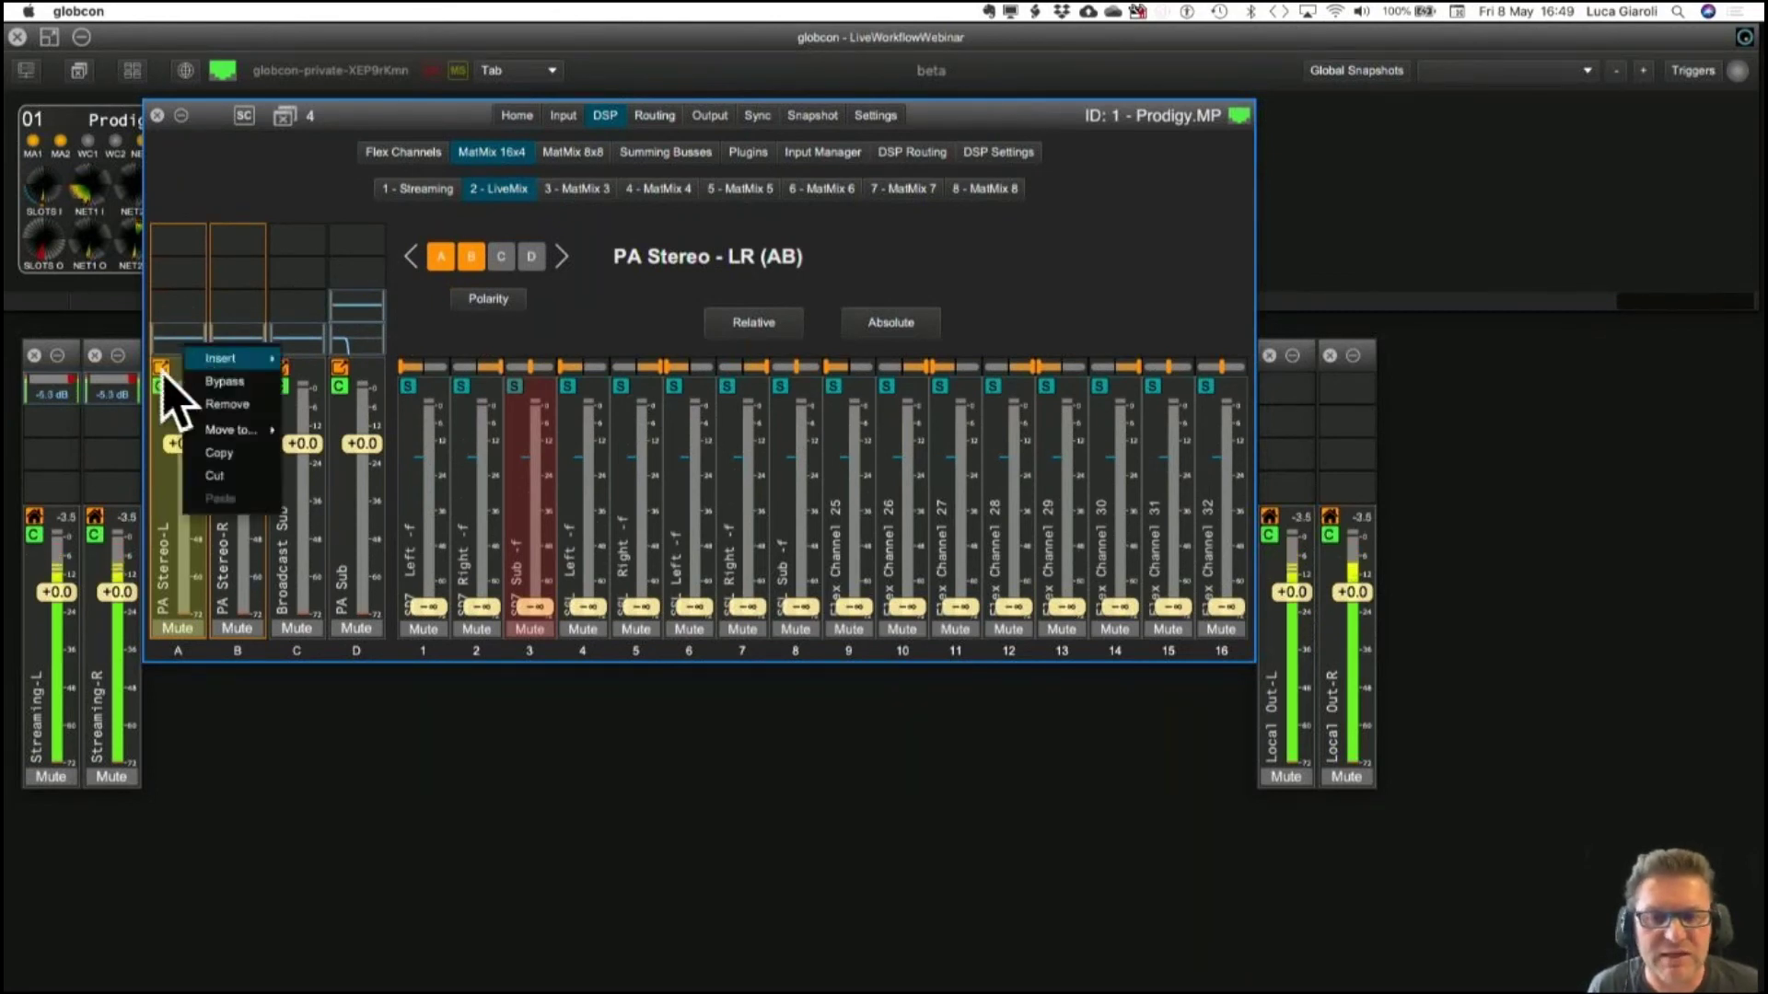
pyautogui.click(175, 352)
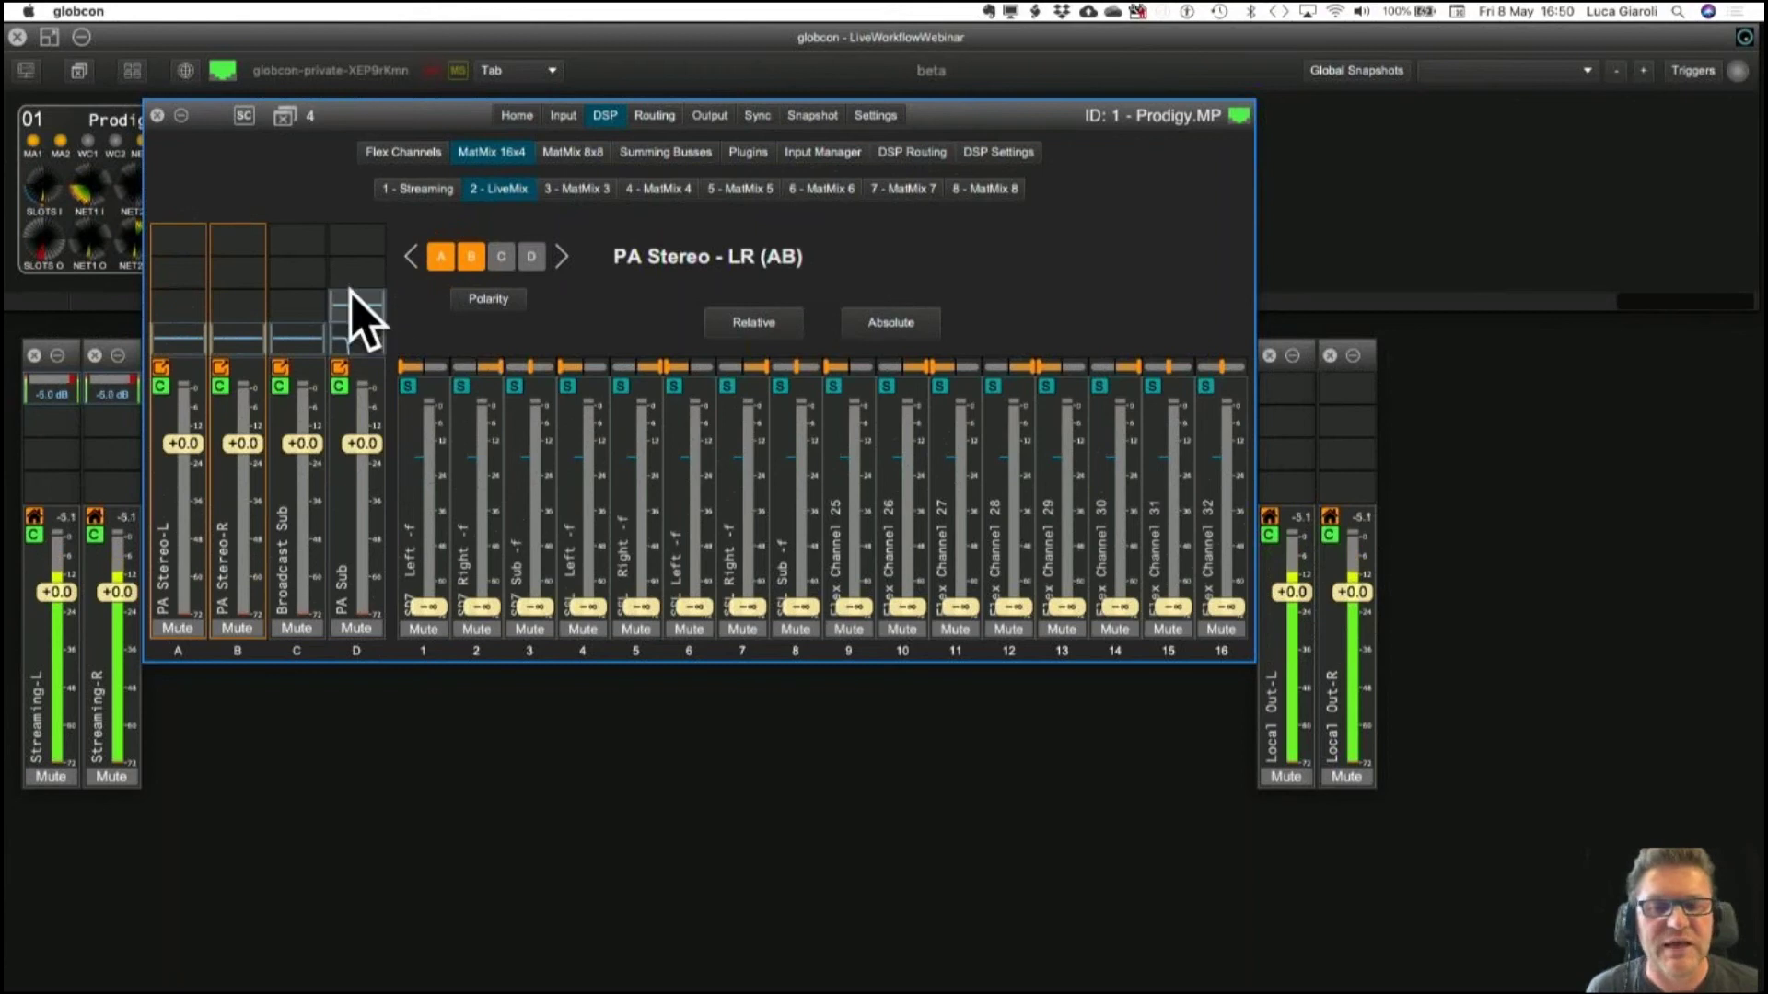
pyautogui.click(366, 332)
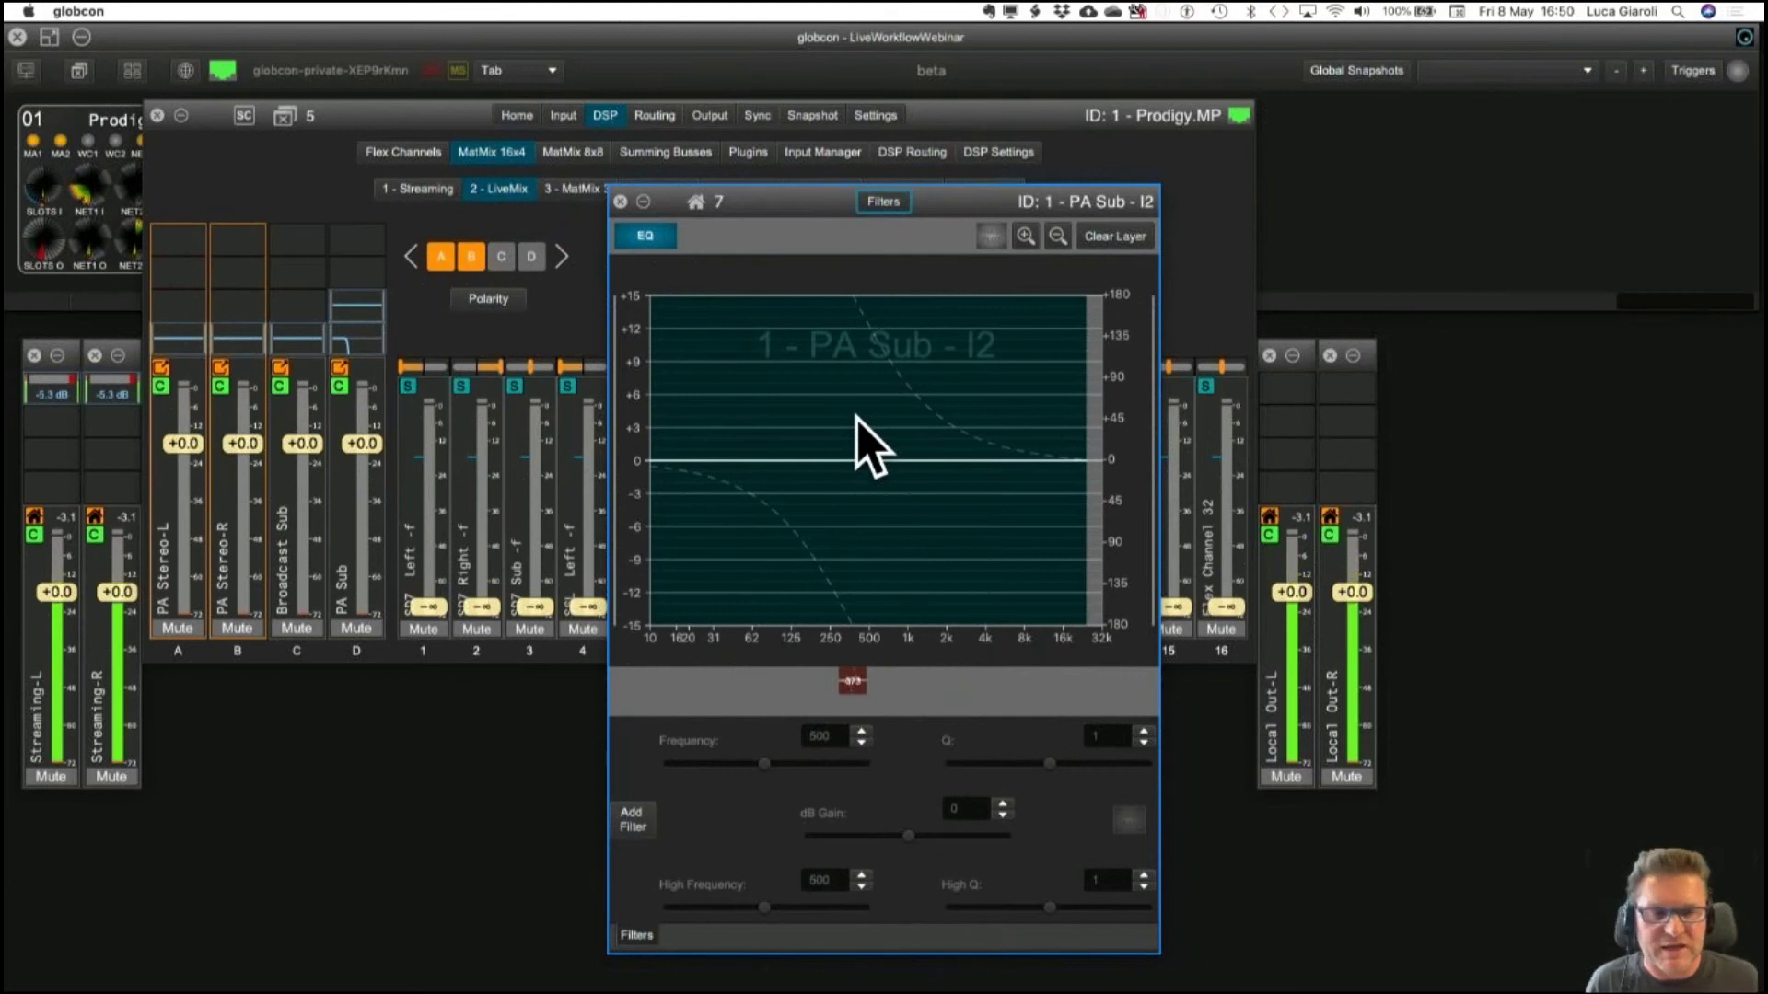
pyautogui.click(620, 201)
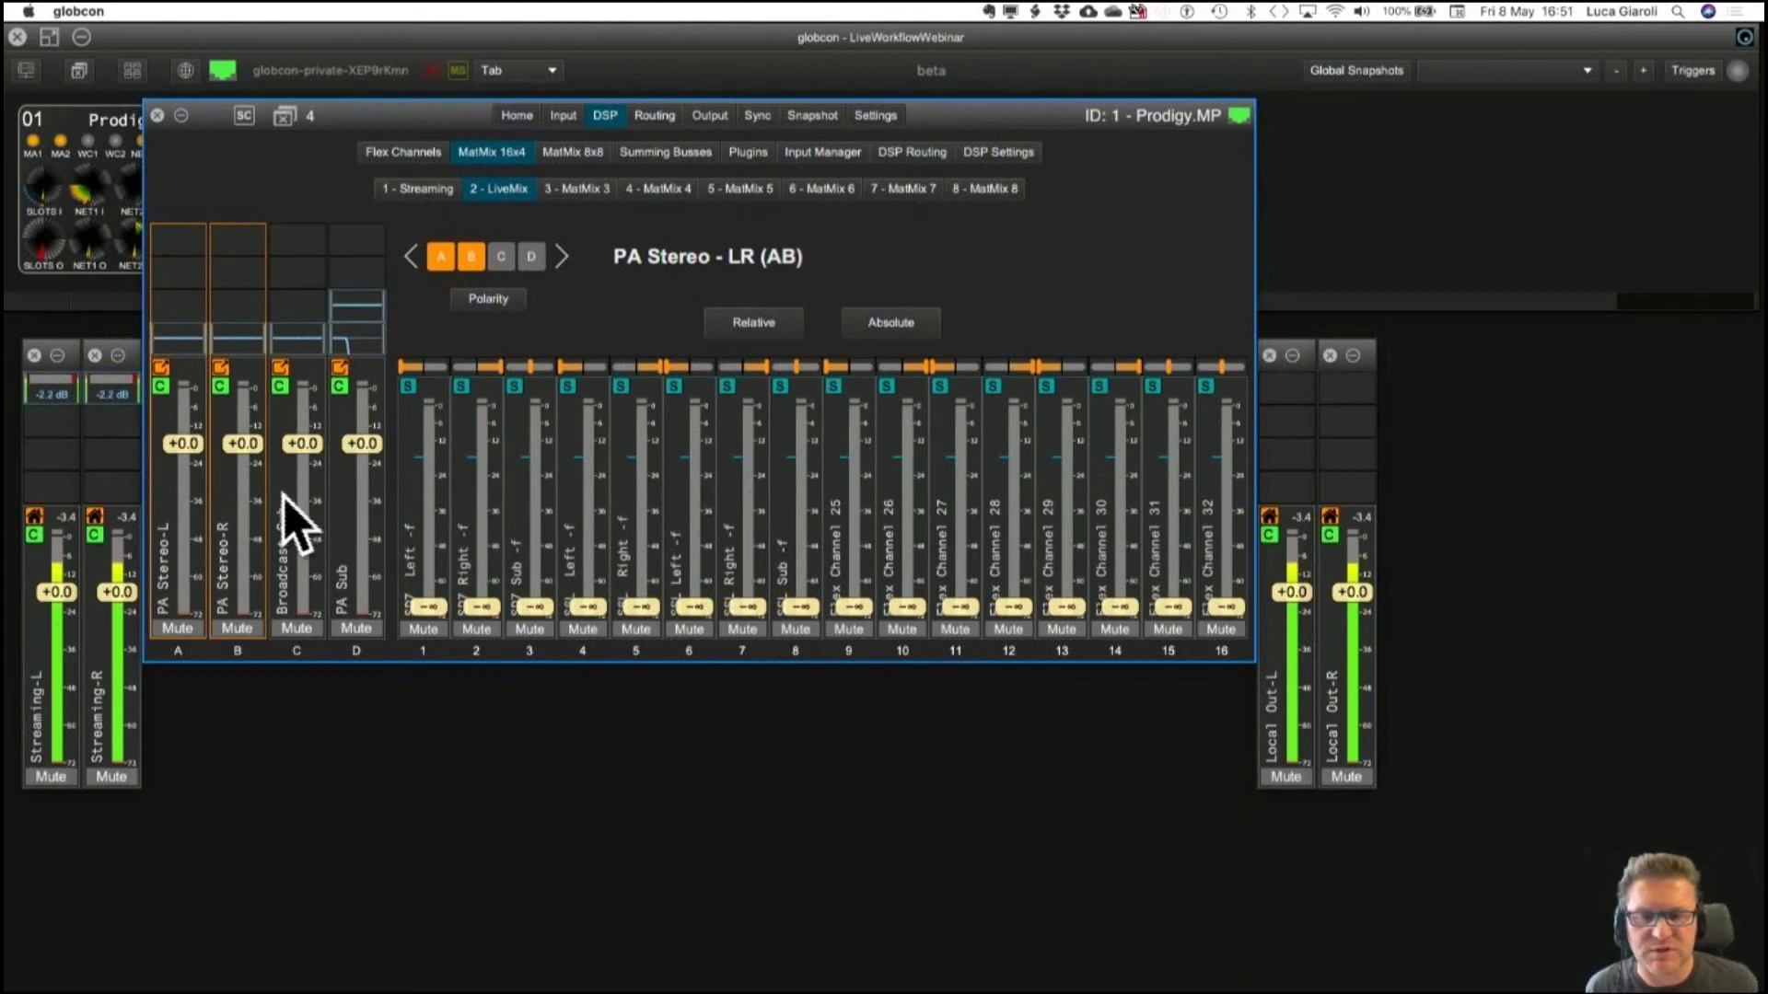
# In the PA Stereo mix, set the SD7, S6L and SSL Left and Right sources to 0 dB and mute both Sub sources.
pyautogui.click(179, 533)
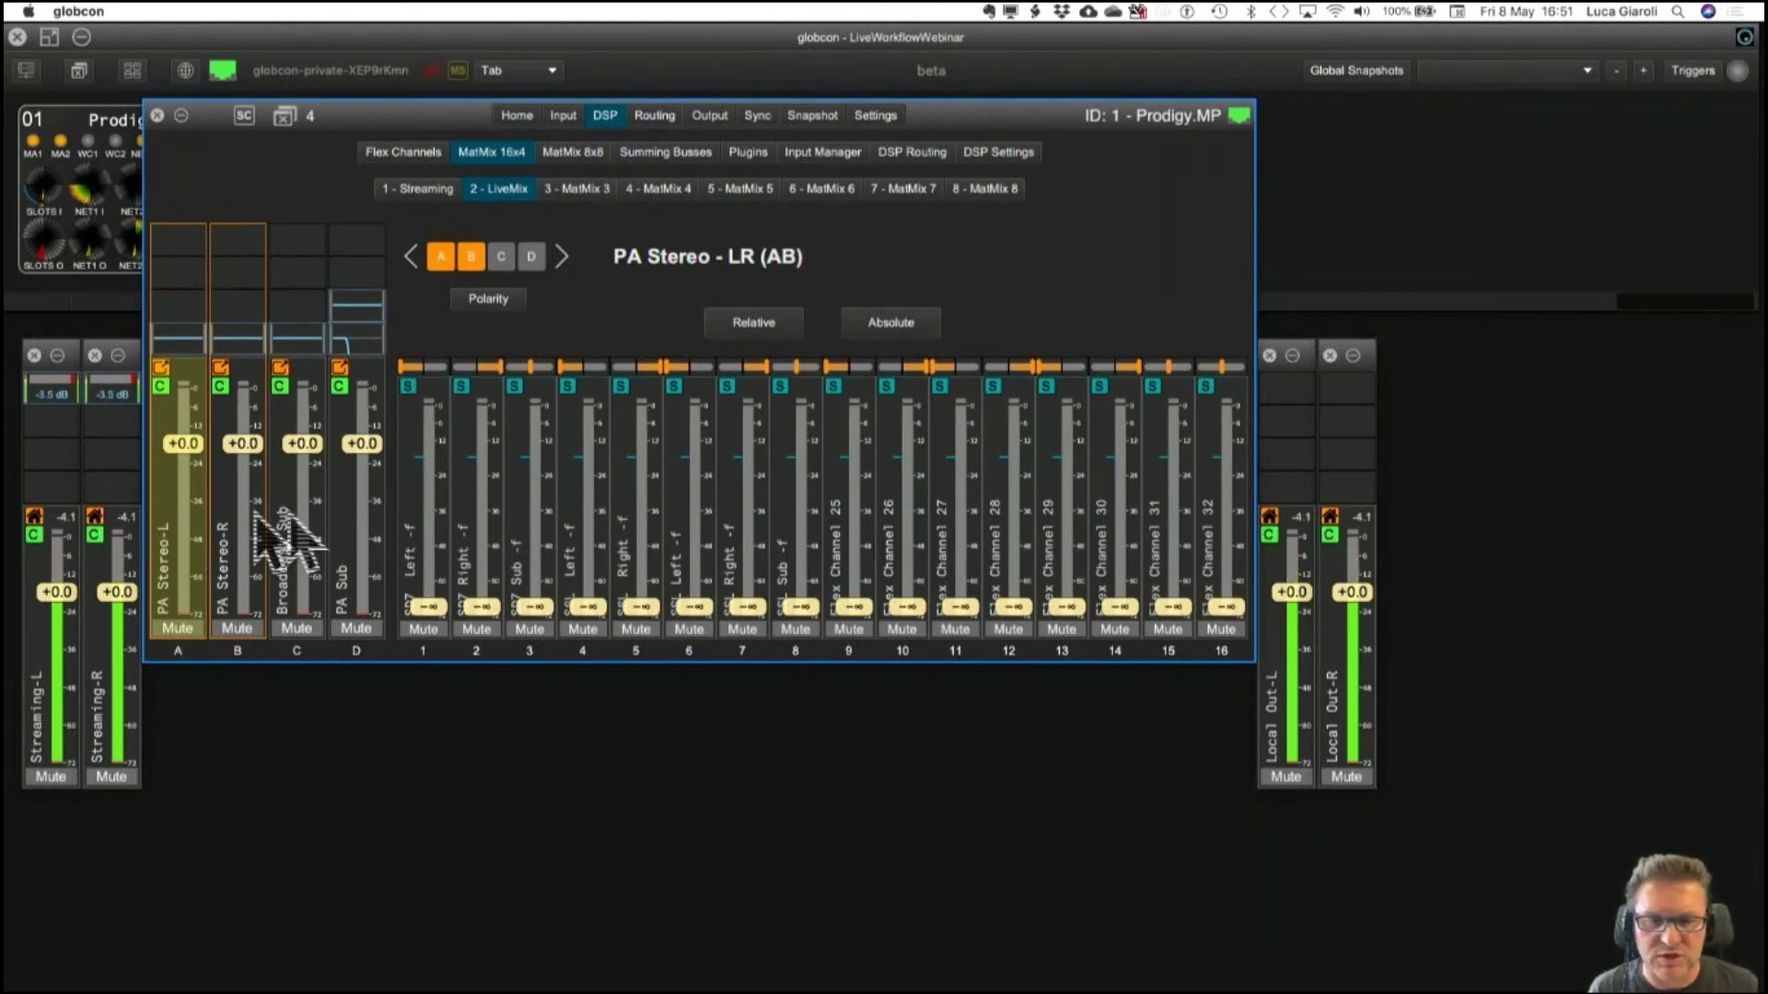
pyautogui.doubleClick(429, 508)
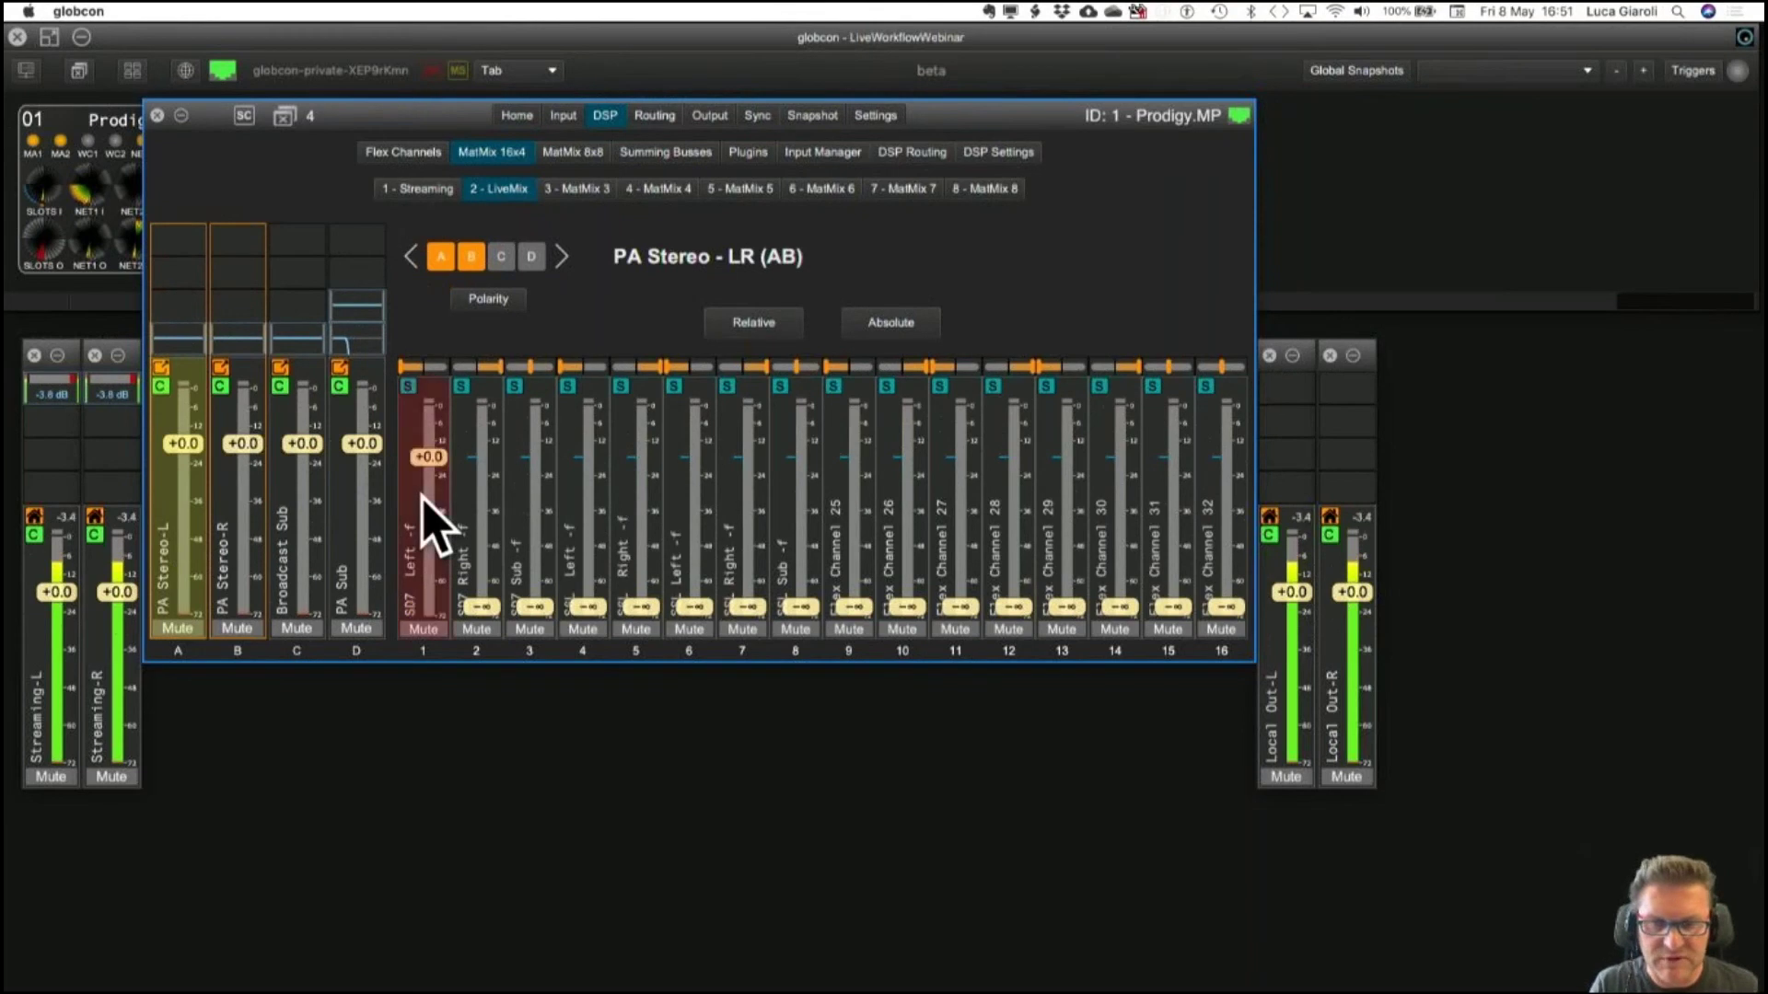
pyautogui.doubleClick(476, 501)
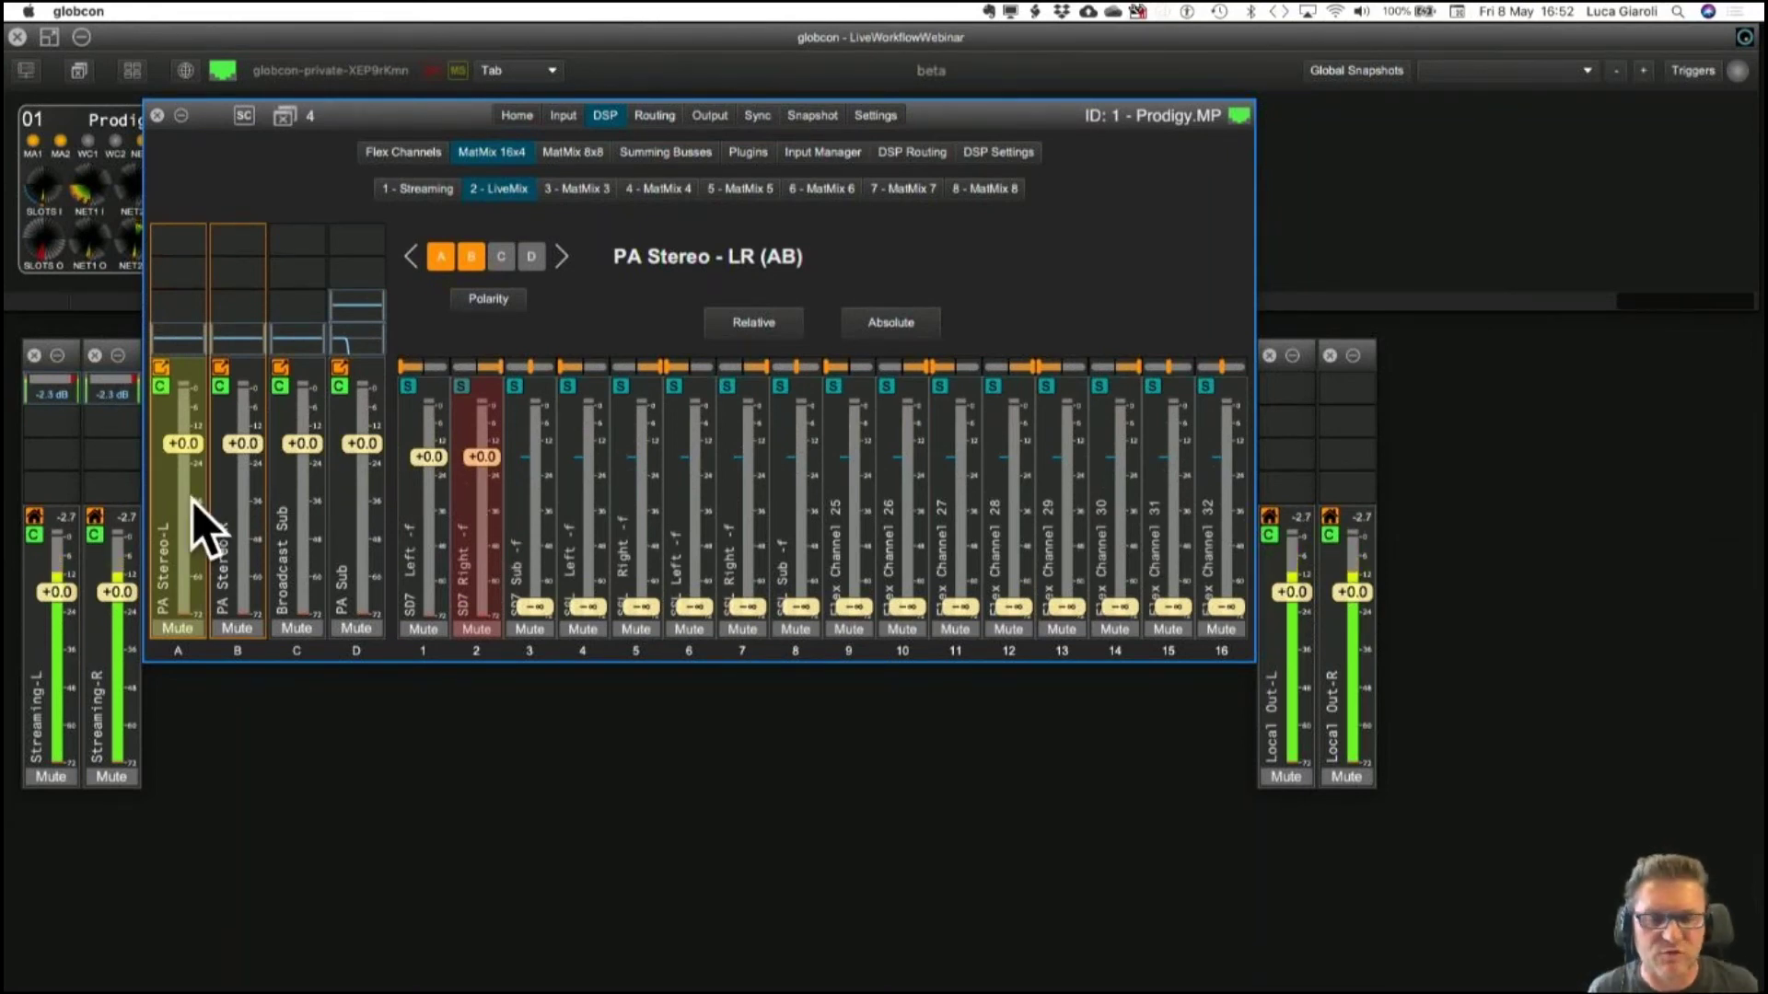
pyautogui.click(530, 630)
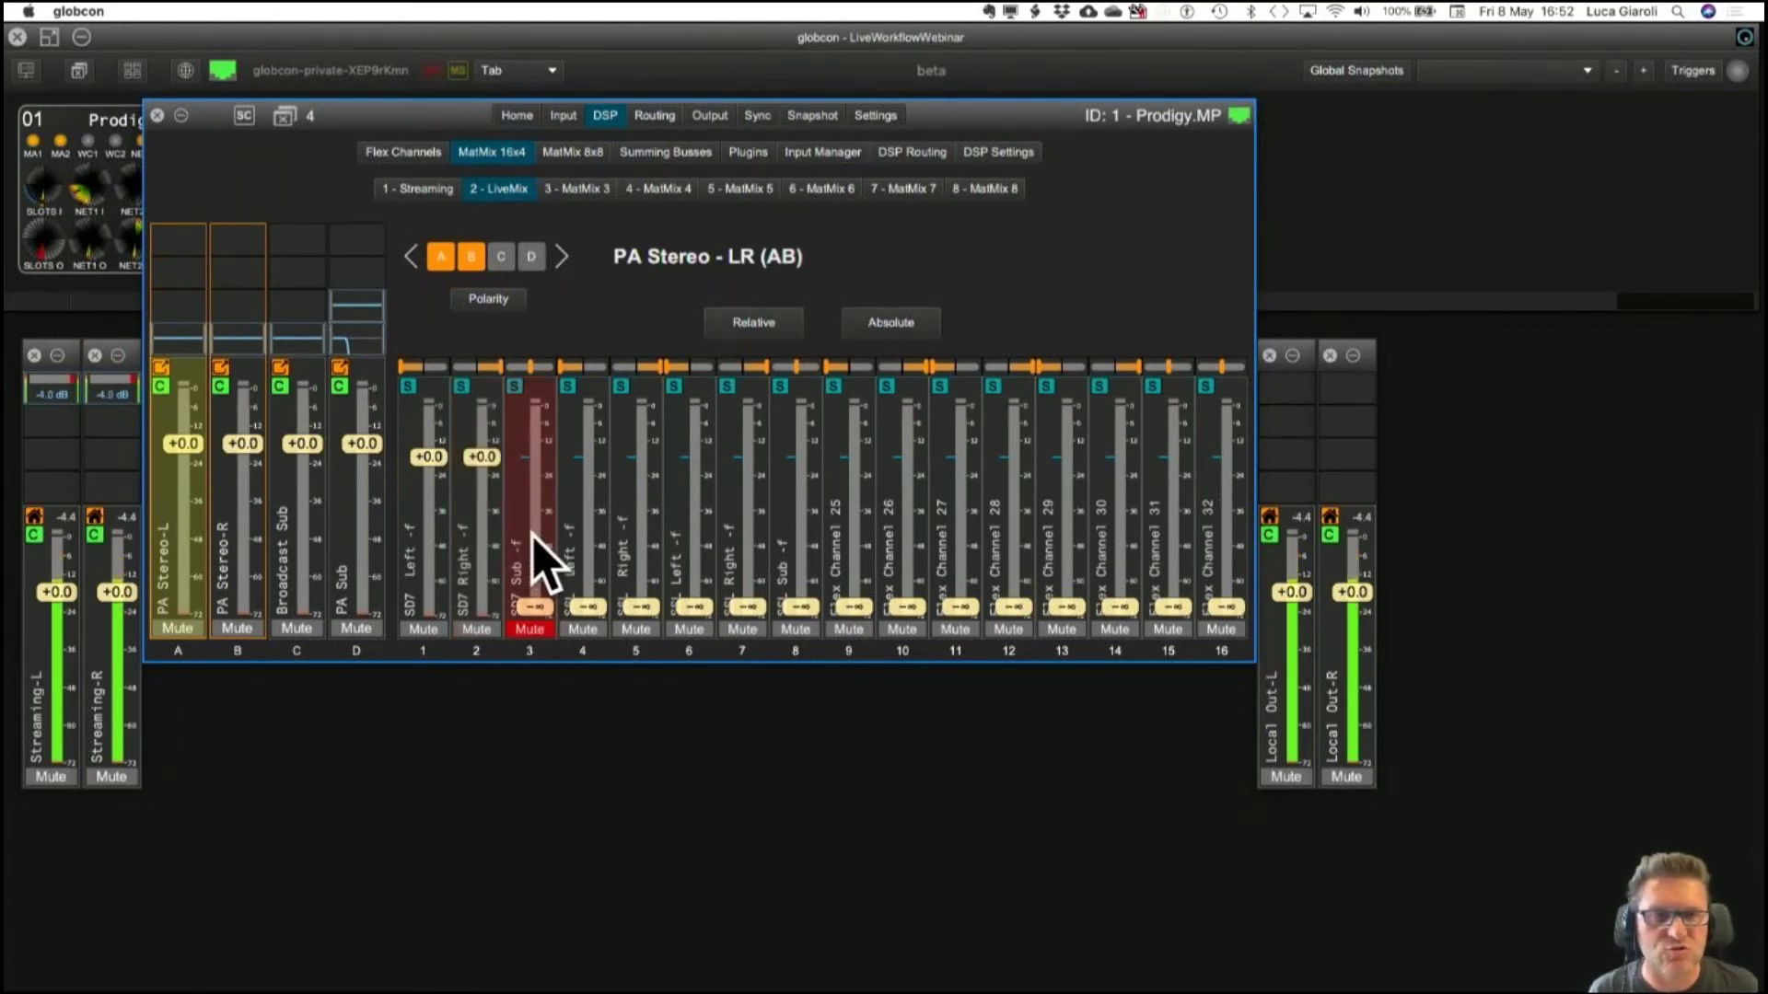
pyautogui.doubleClick(587, 512)
pyautogui.doubleClick(630, 509)
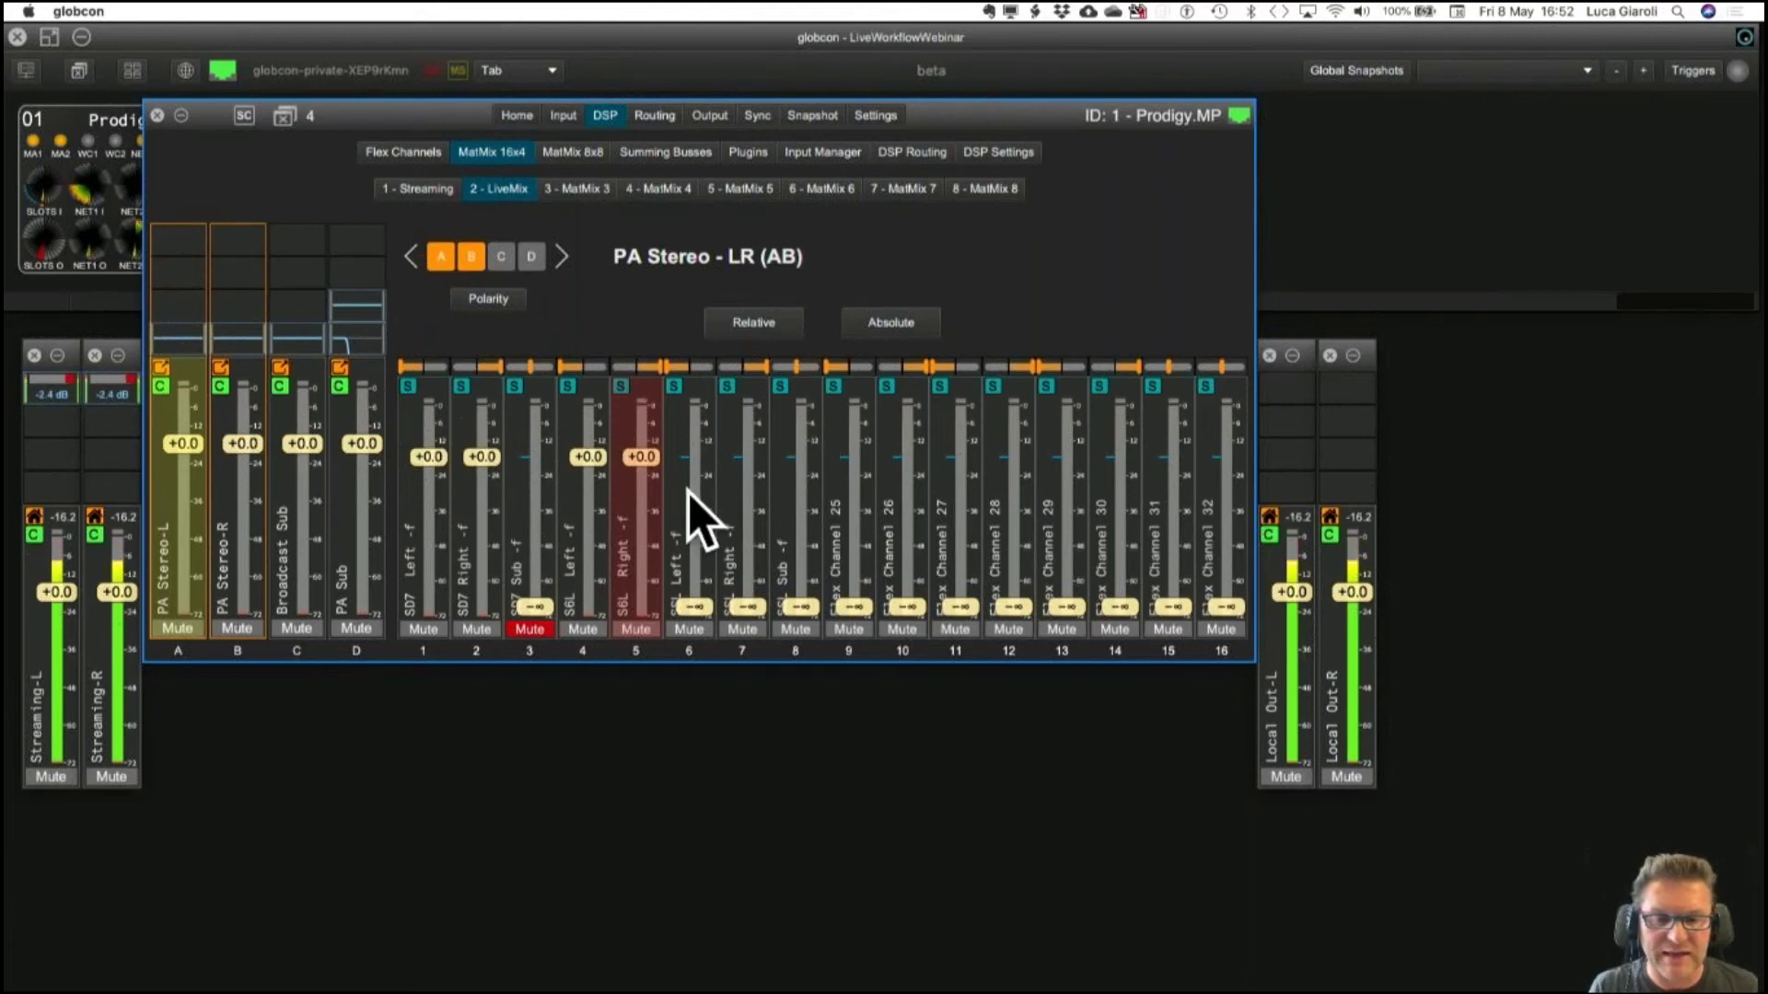
pyautogui.doubleClick(695, 514)
pyautogui.doubleClick(748, 507)
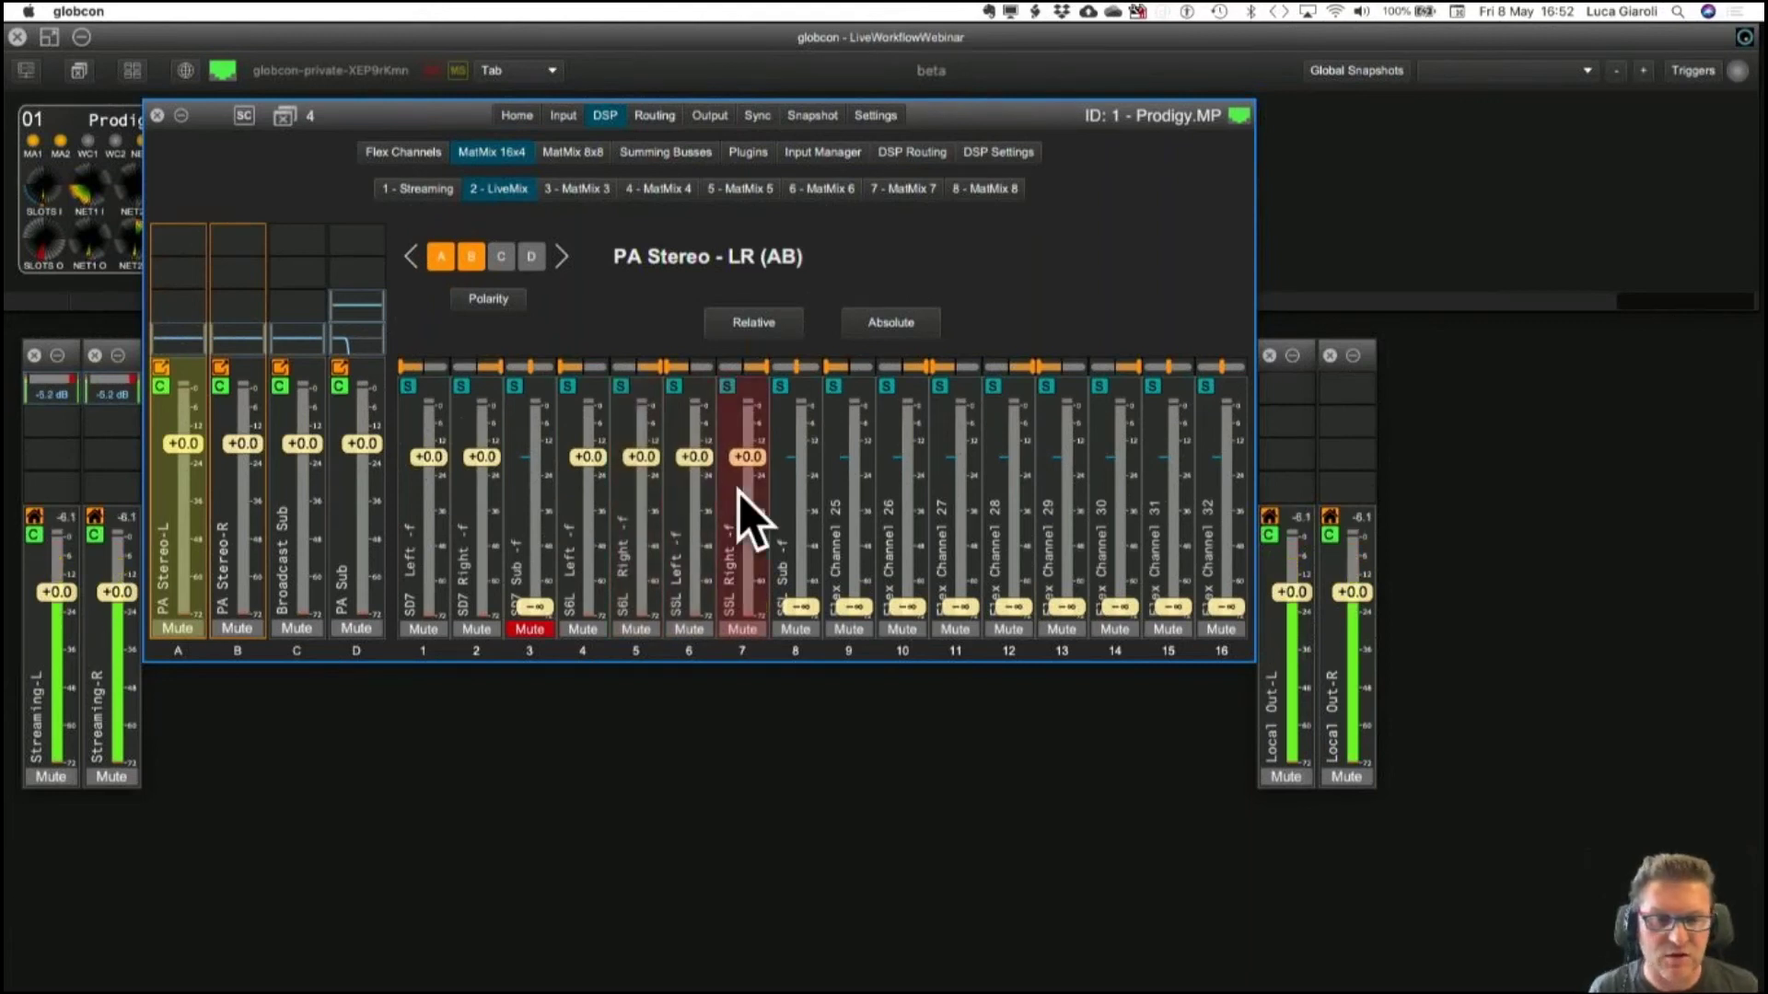
pyautogui.click(794, 631)
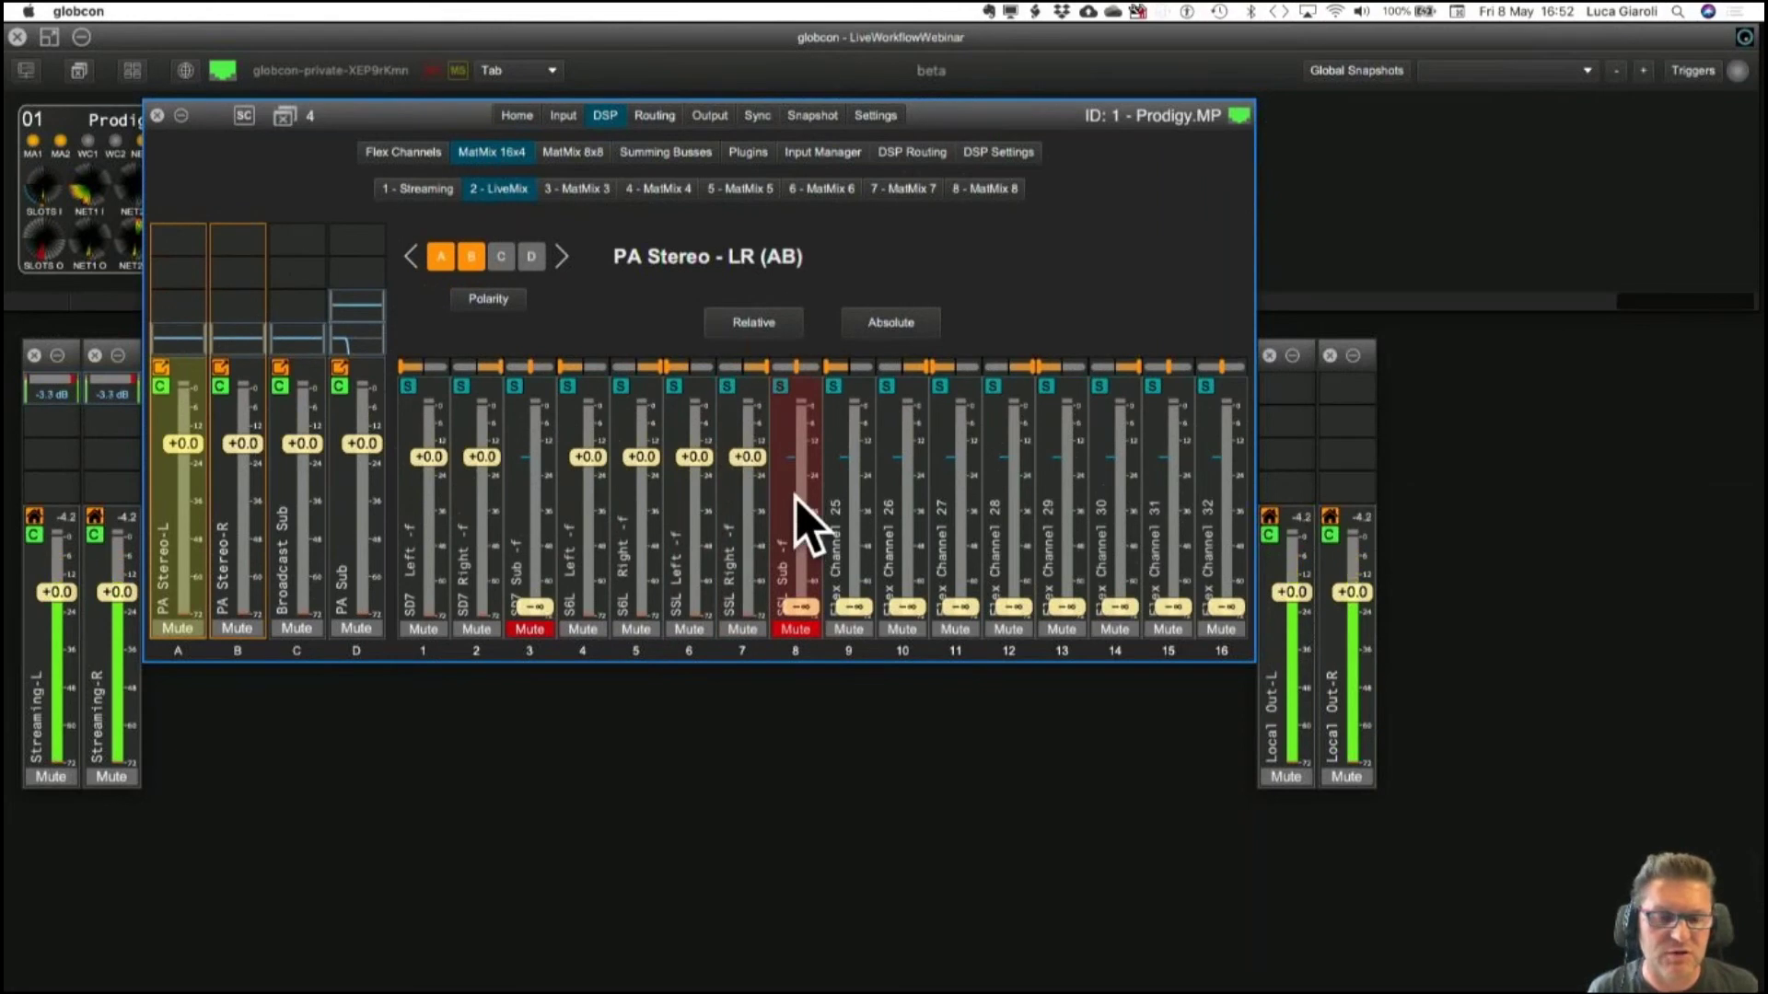
# Set the Flex Channel 25 to 32 sources of the PA Stereo mix to 0 dB.
pyautogui.click(871, 474)
pyautogui.doubleClick(873, 475)
pyautogui.doubleClick(902, 480)
pyautogui.doubleClick(956, 483)
pyautogui.doubleClick(1006, 486)
pyautogui.doubleClick(1048, 490)
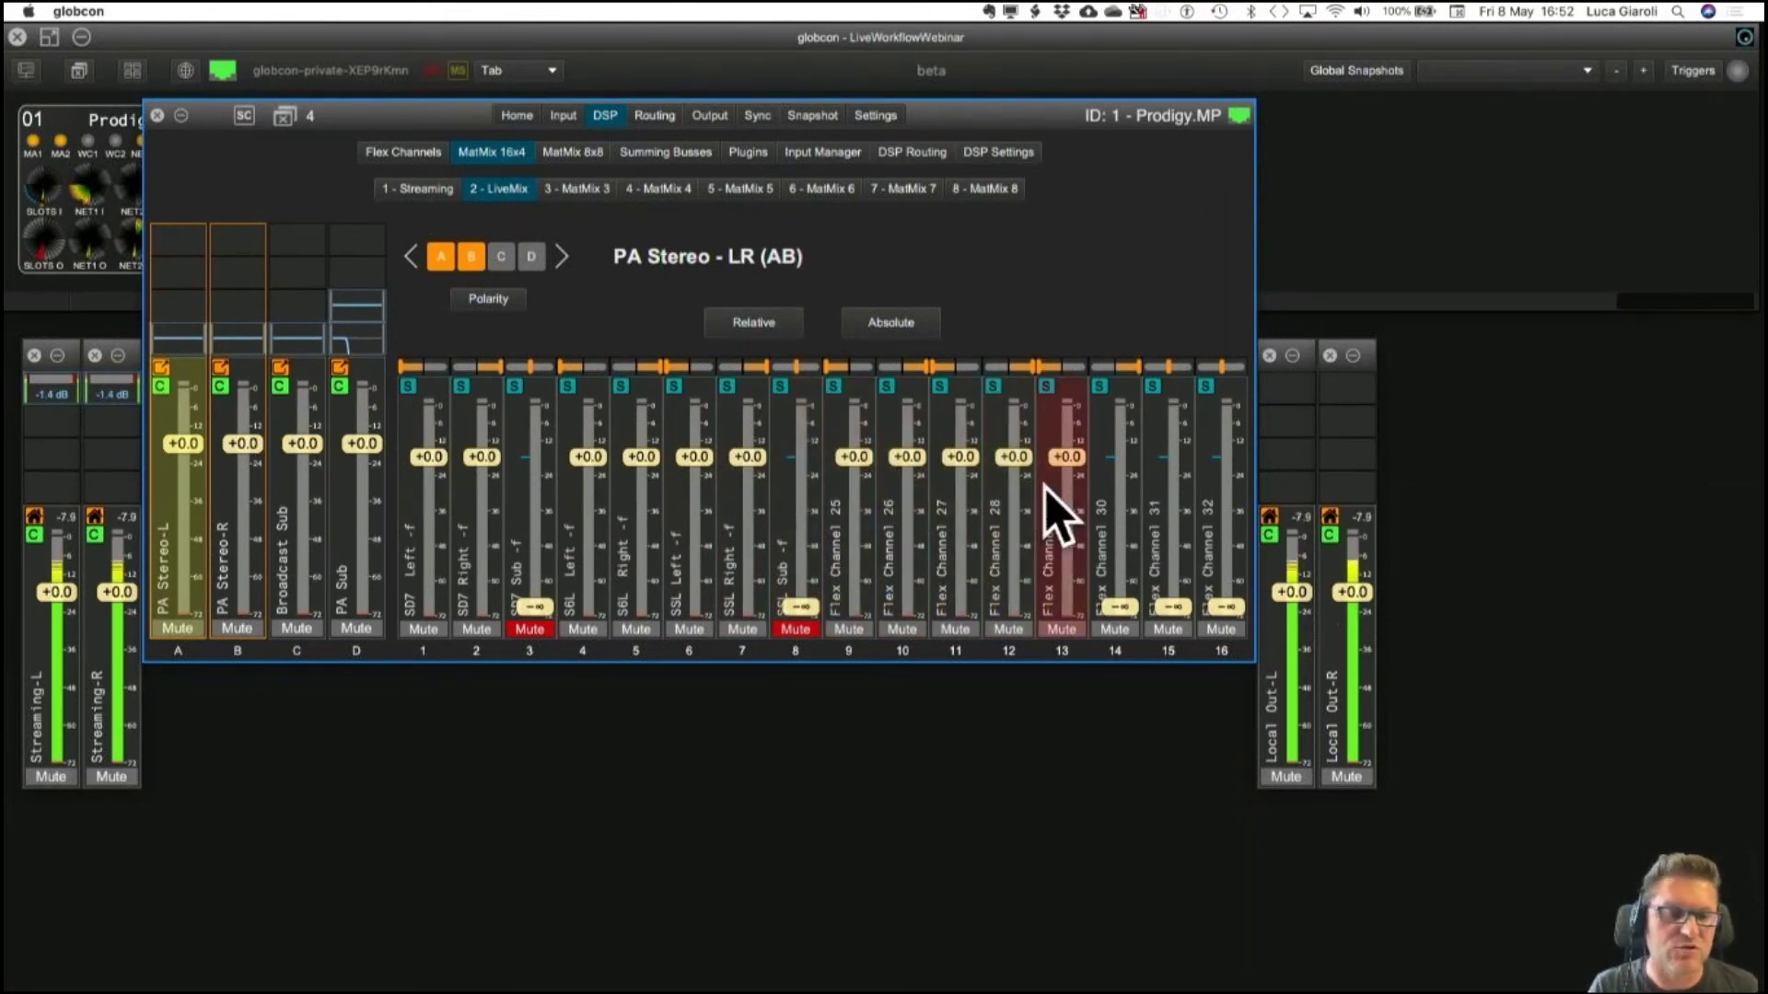
pyautogui.doubleClick(1120, 506)
pyautogui.doubleClick(1173, 514)
pyautogui.doubleClick(1224, 520)
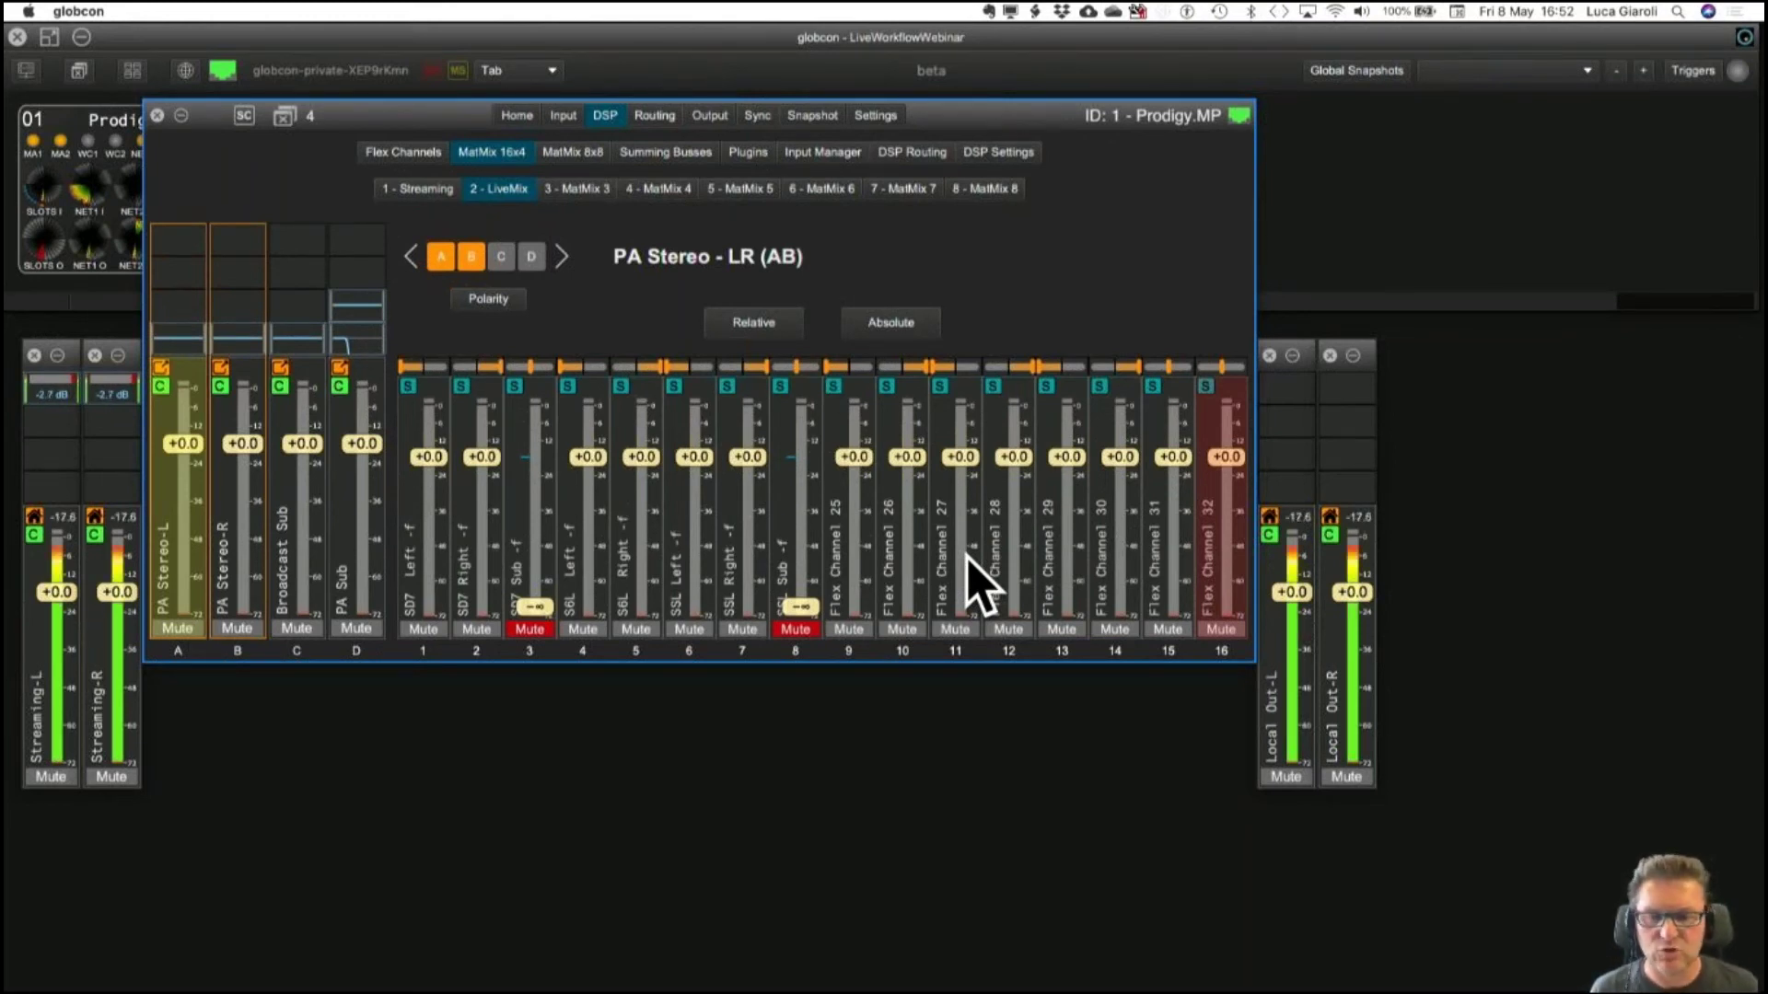
# Show the PA Sub mix and pull all 16 of its source faders down to the minimum.
pyautogui.click(359, 515)
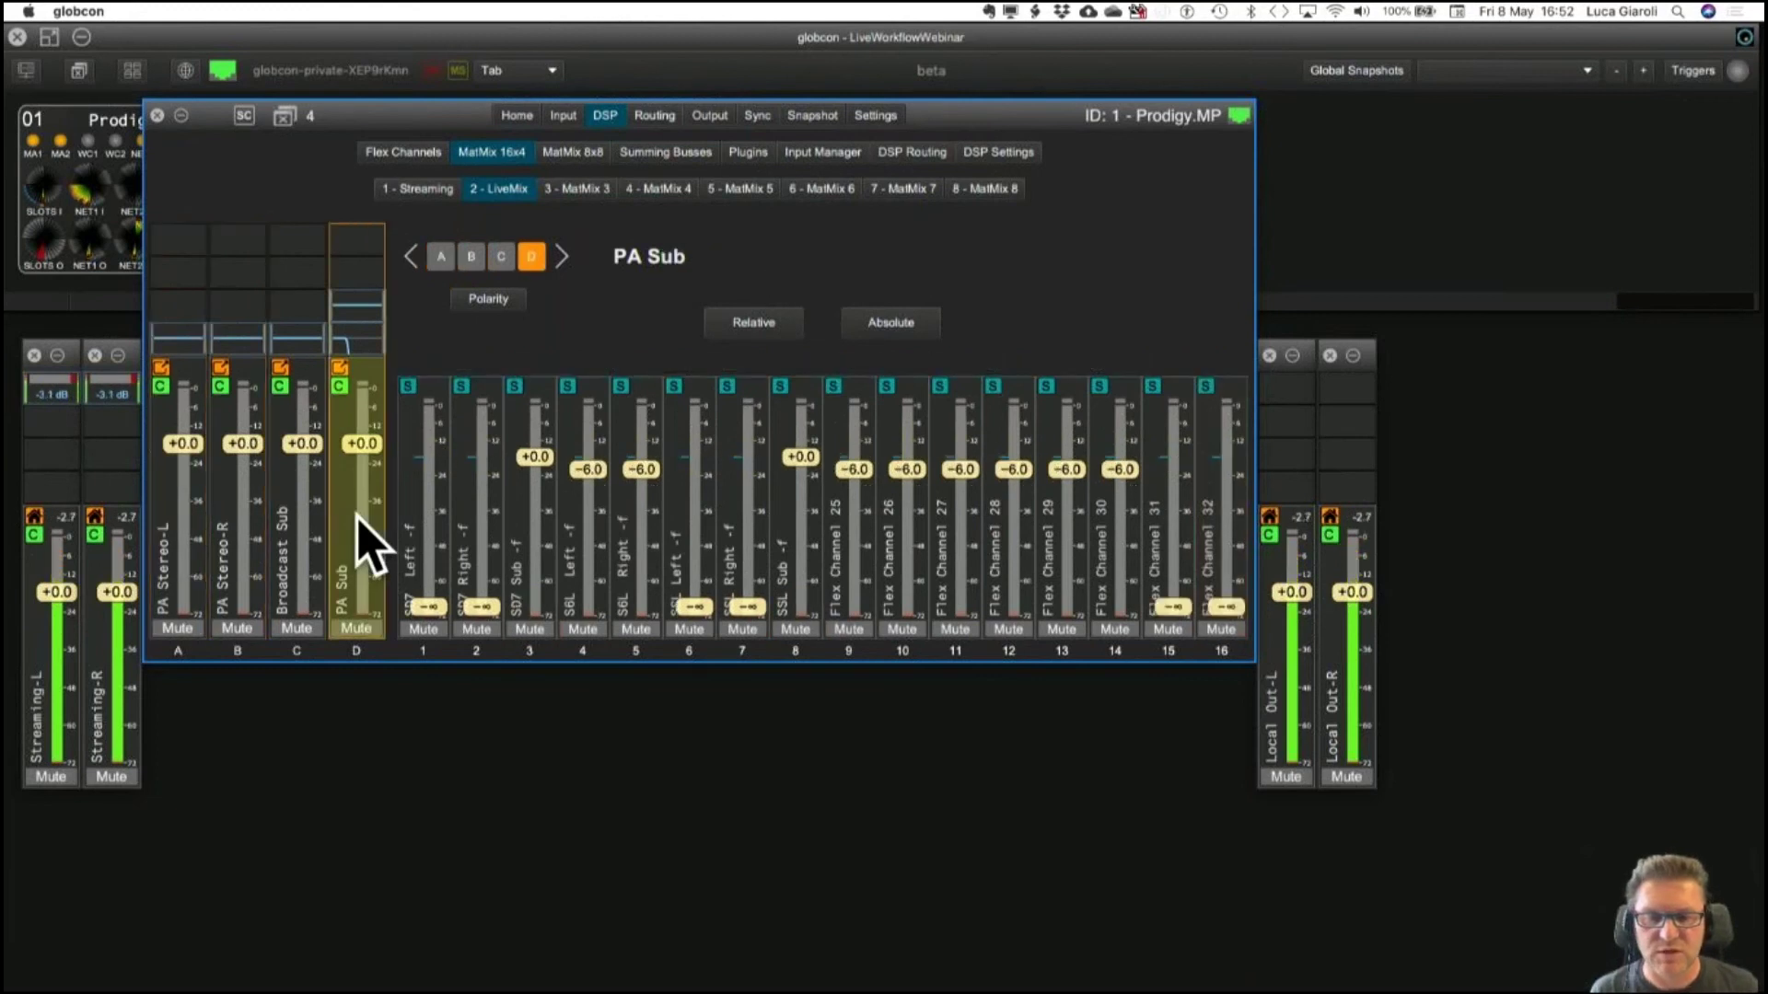
pyautogui.moveTo(534, 459); pyautogui.dragTo(524, 702)
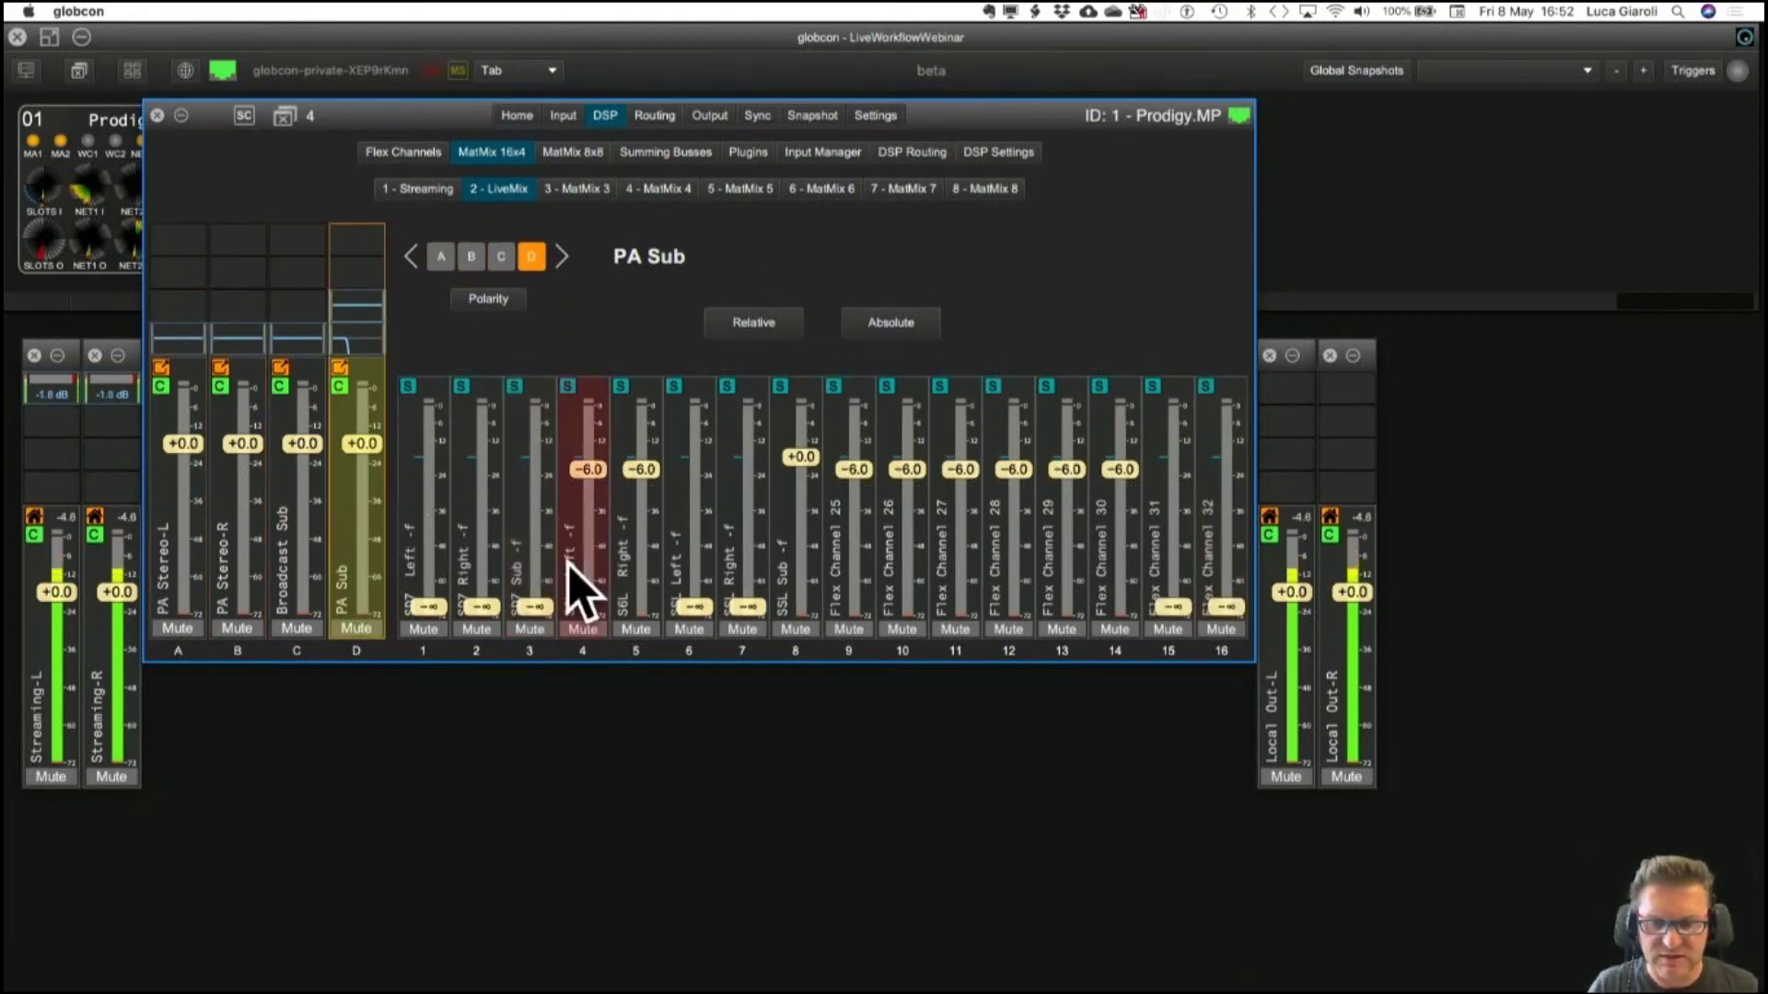
pyautogui.moveTo(592, 488); pyautogui.dragTo(580, 700)
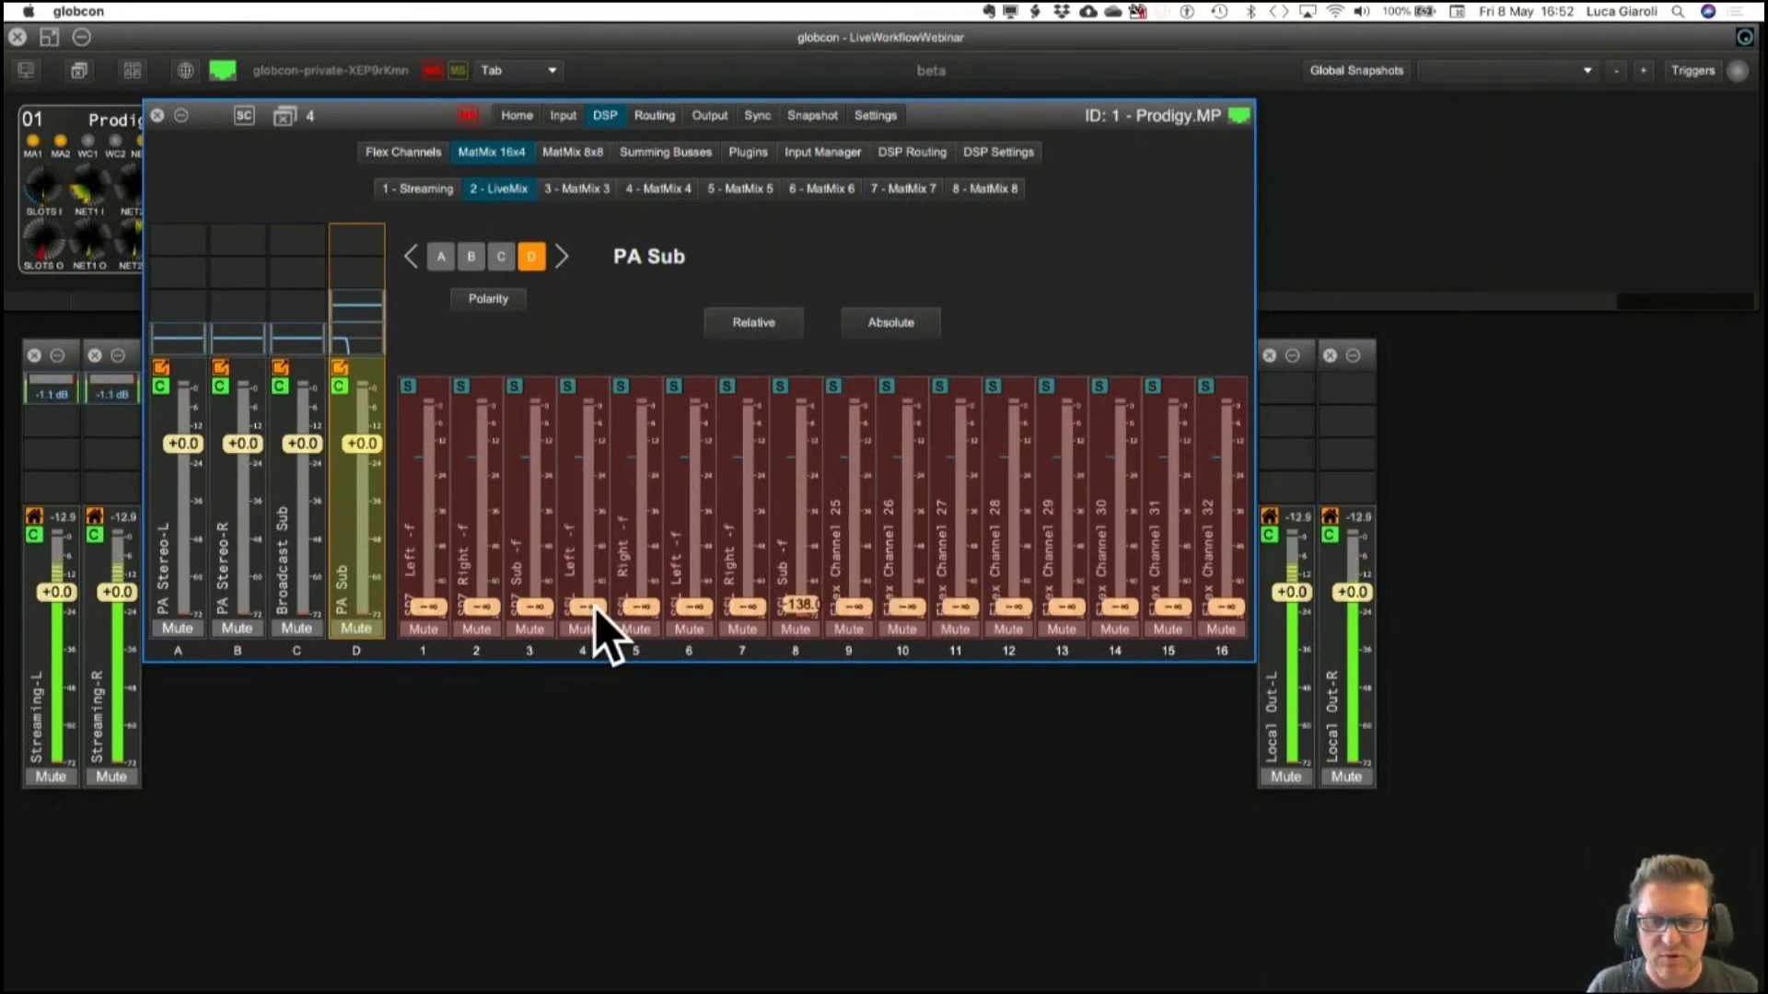
pyautogui.moveTo(603, 635); pyautogui.dragTo(599, 624)
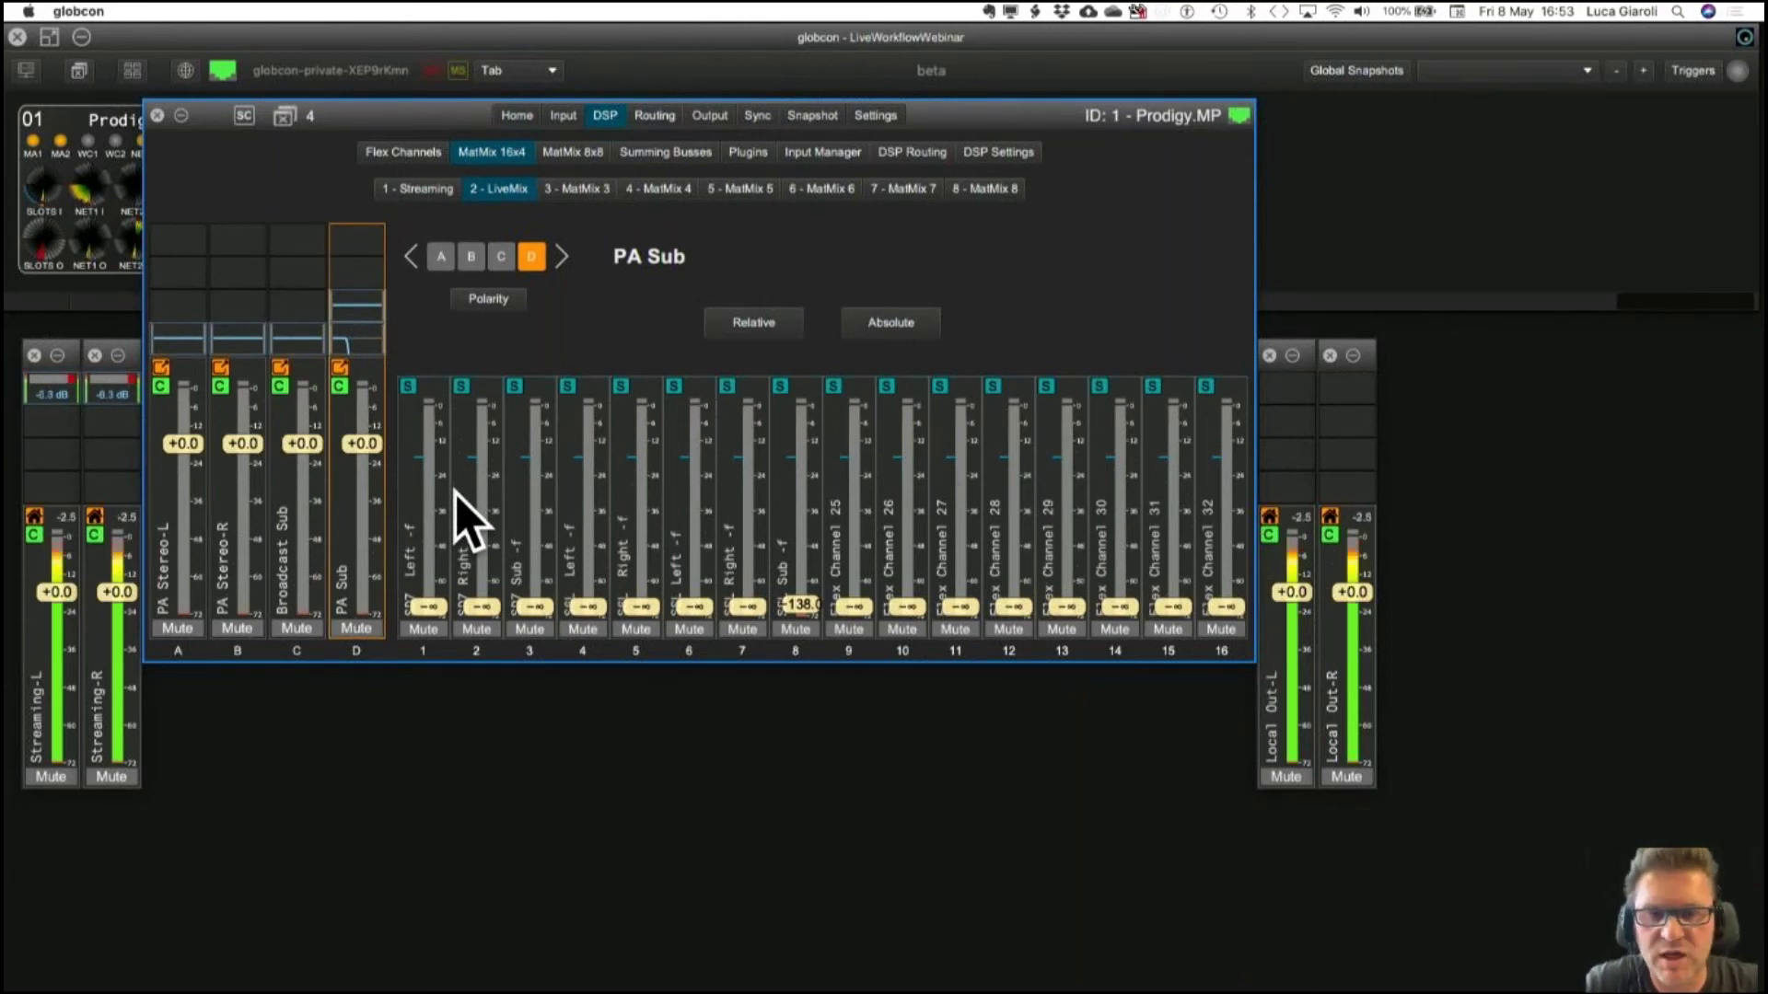
# In the PA Sub mix, set SD7 Sub -f to 0 dB and both S6L Left -f and S6L Right -f to -6 dB.
pyautogui.doubleClick(534, 514)
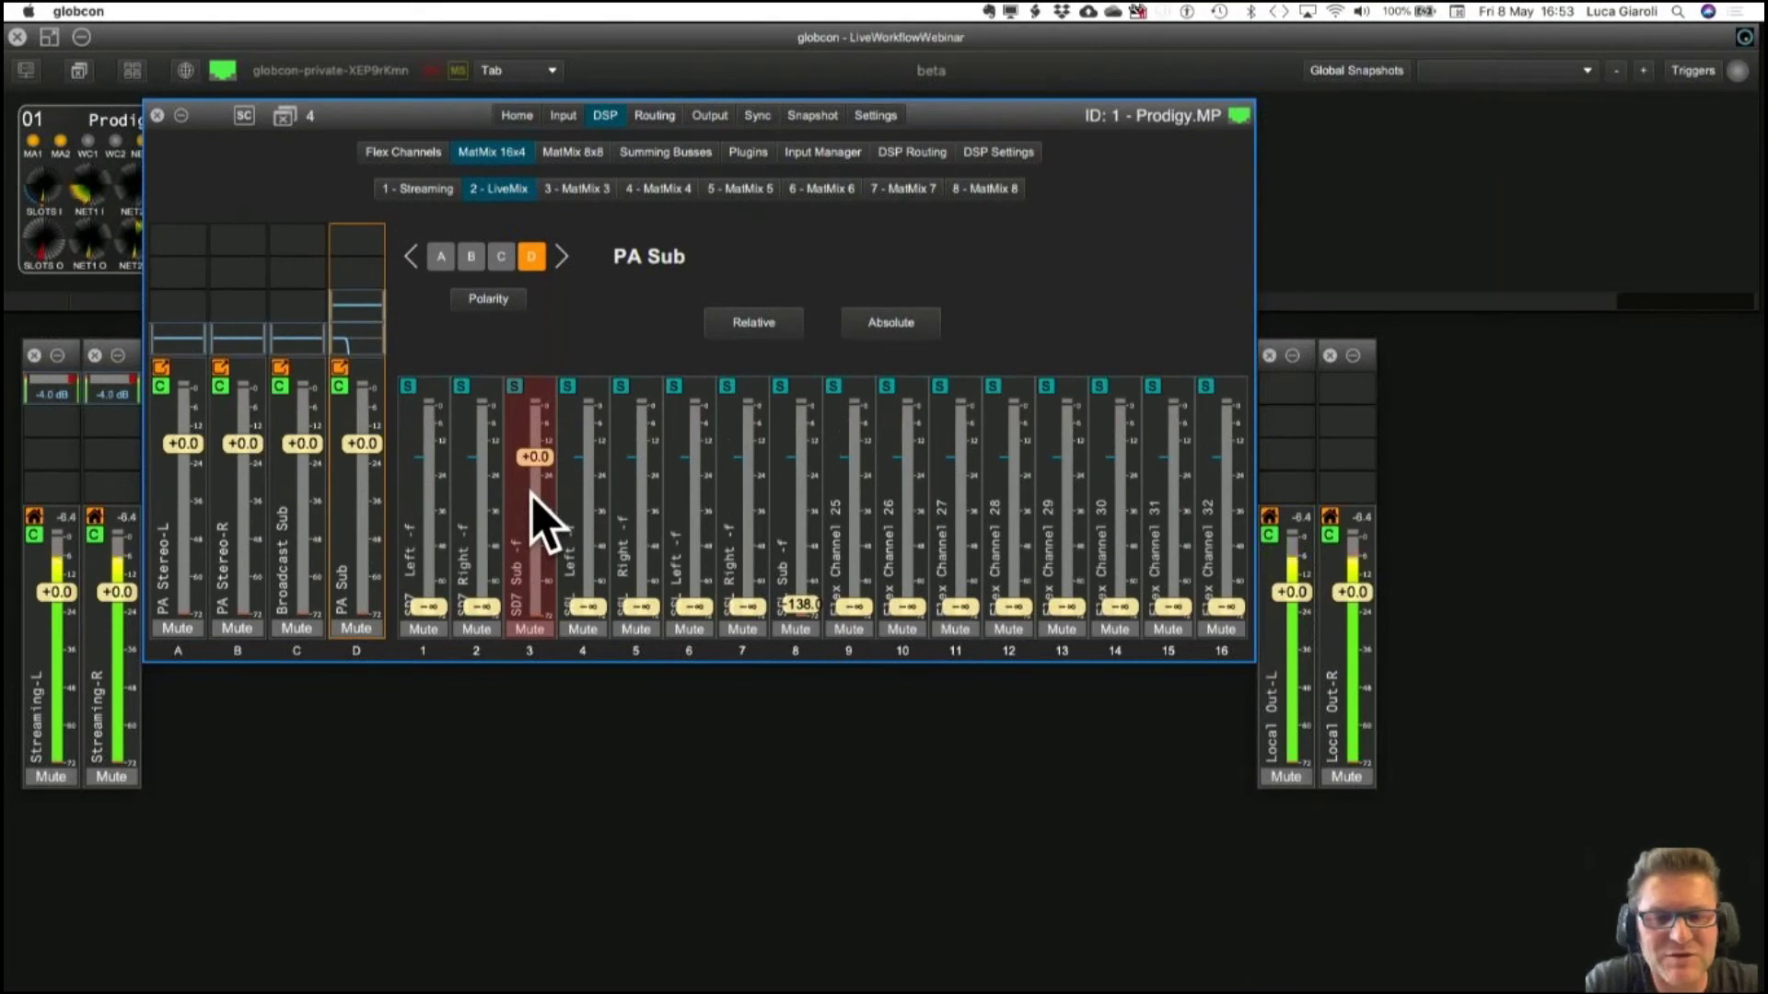
pyautogui.click(587, 515)
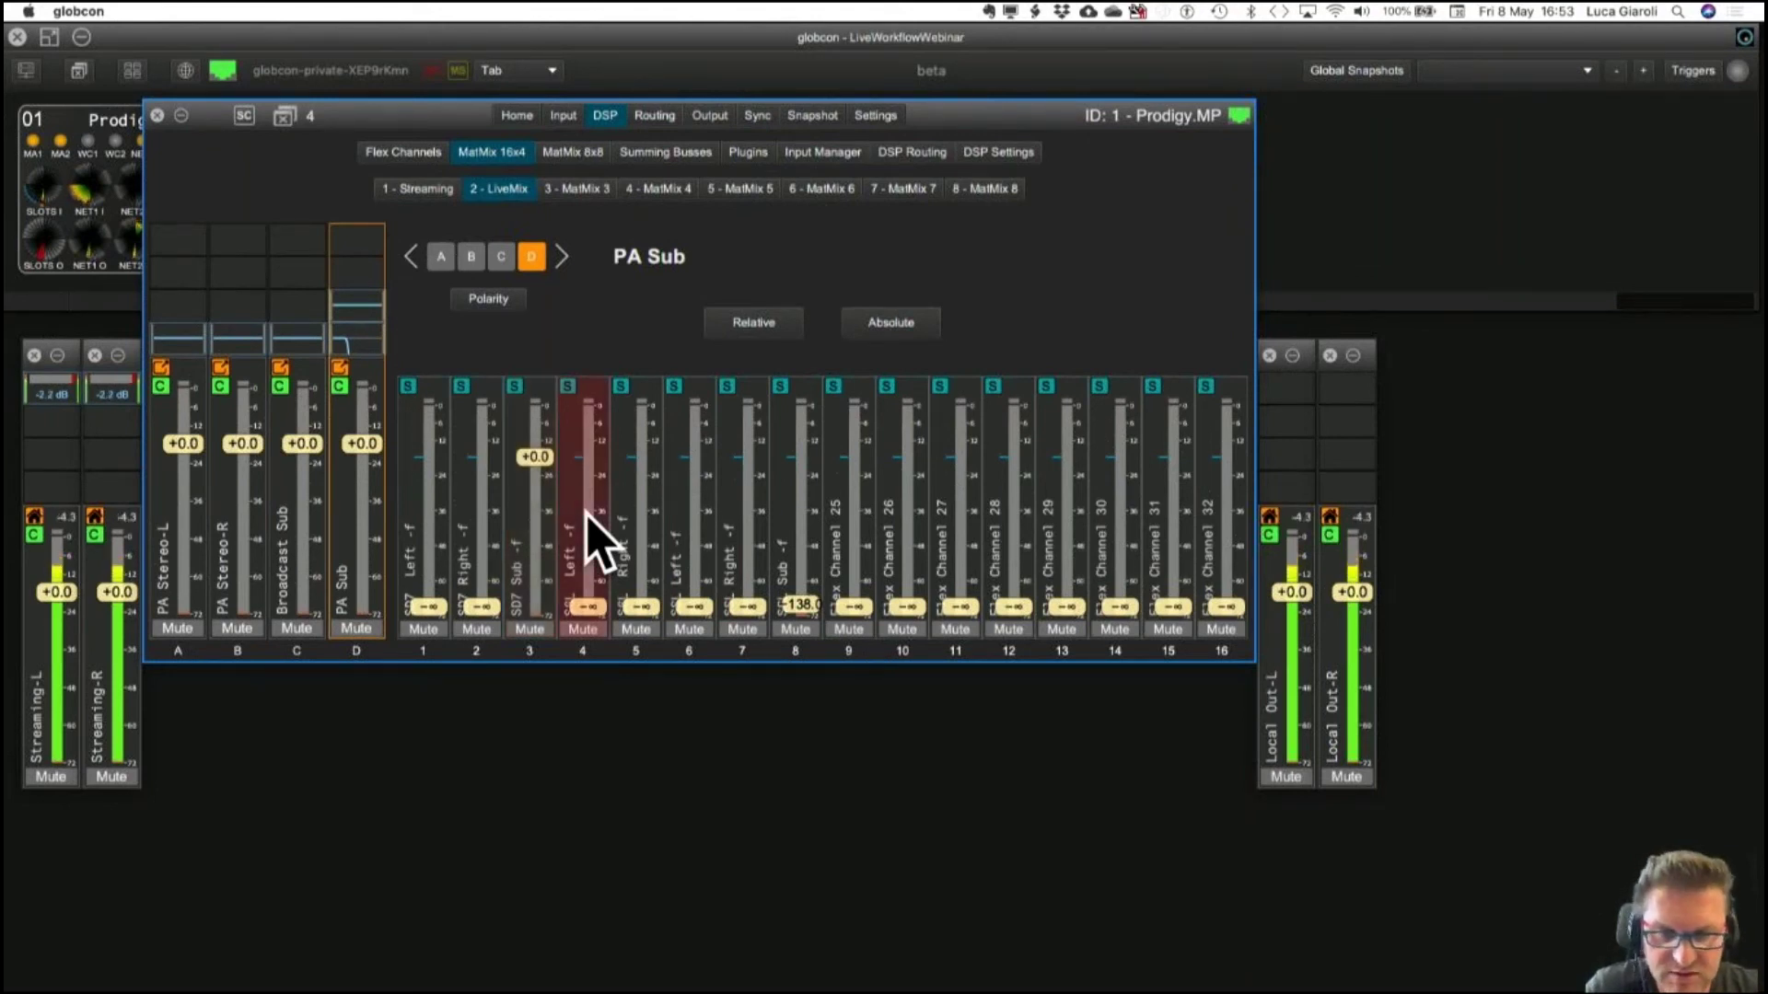
pyautogui.keyDown('shift'); pyautogui.click(639, 566); pyautogui.keyUp('shift')
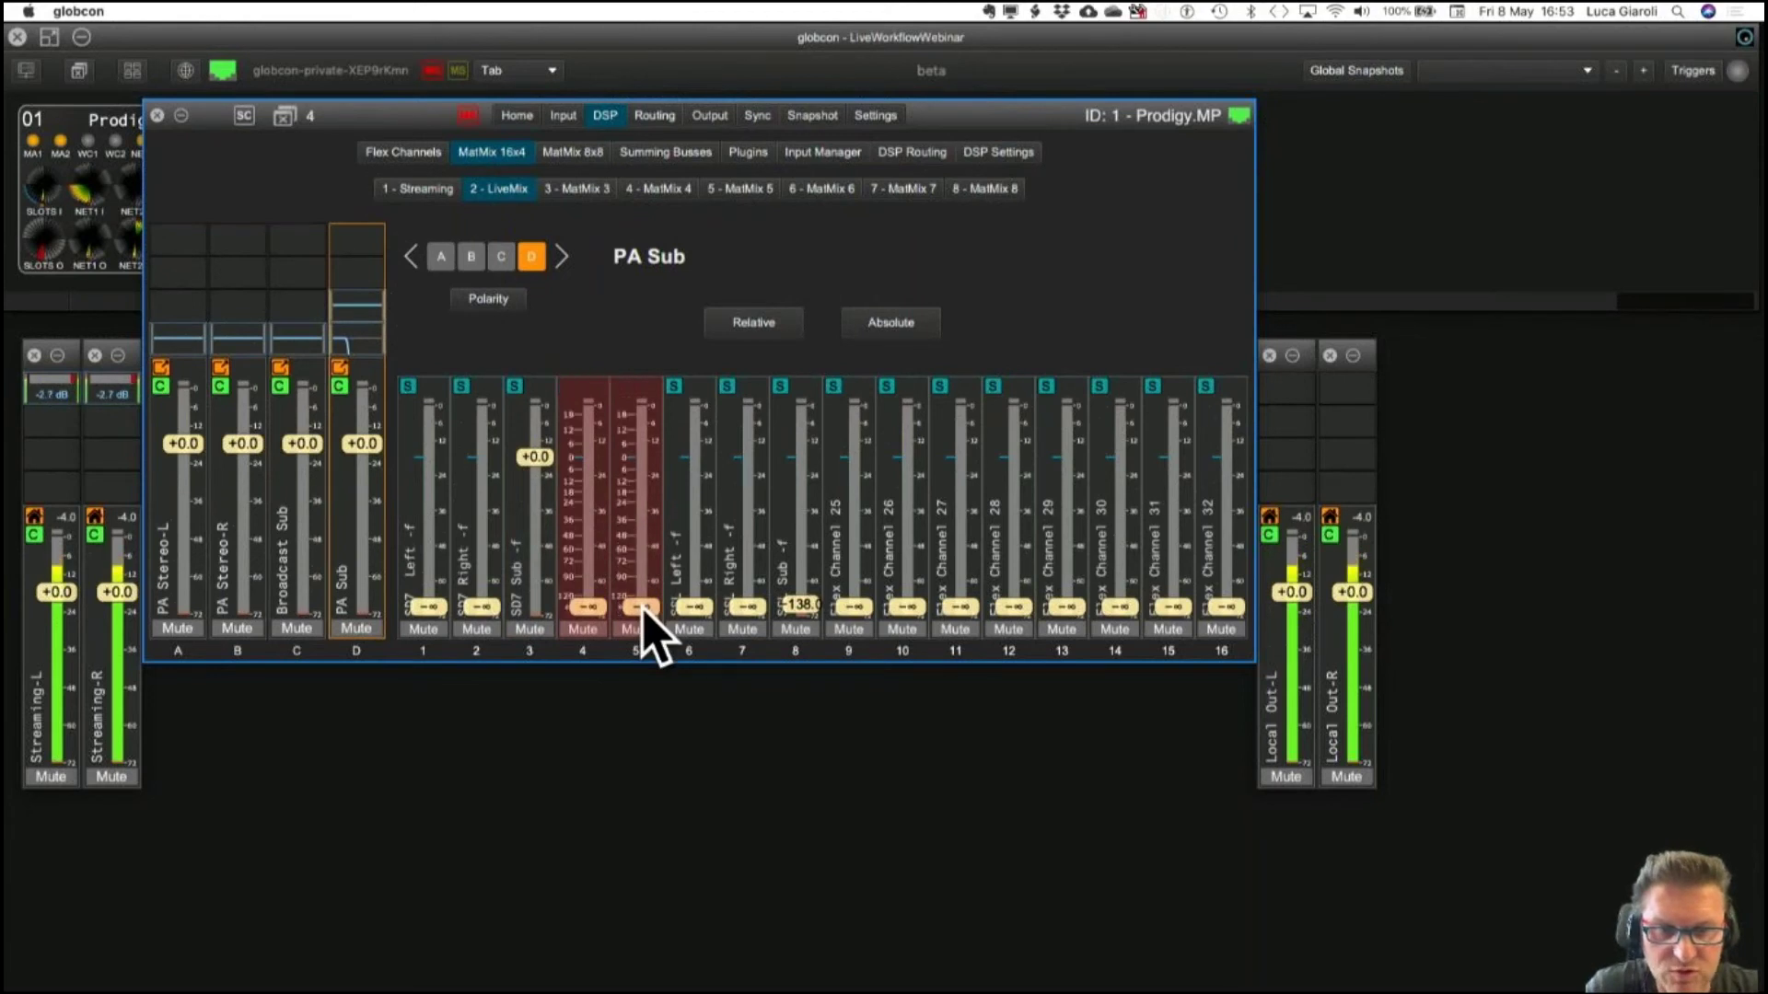
pyautogui.doubleClick(643, 607)
pyautogui.write('-6')
pyautogui.press('Return')
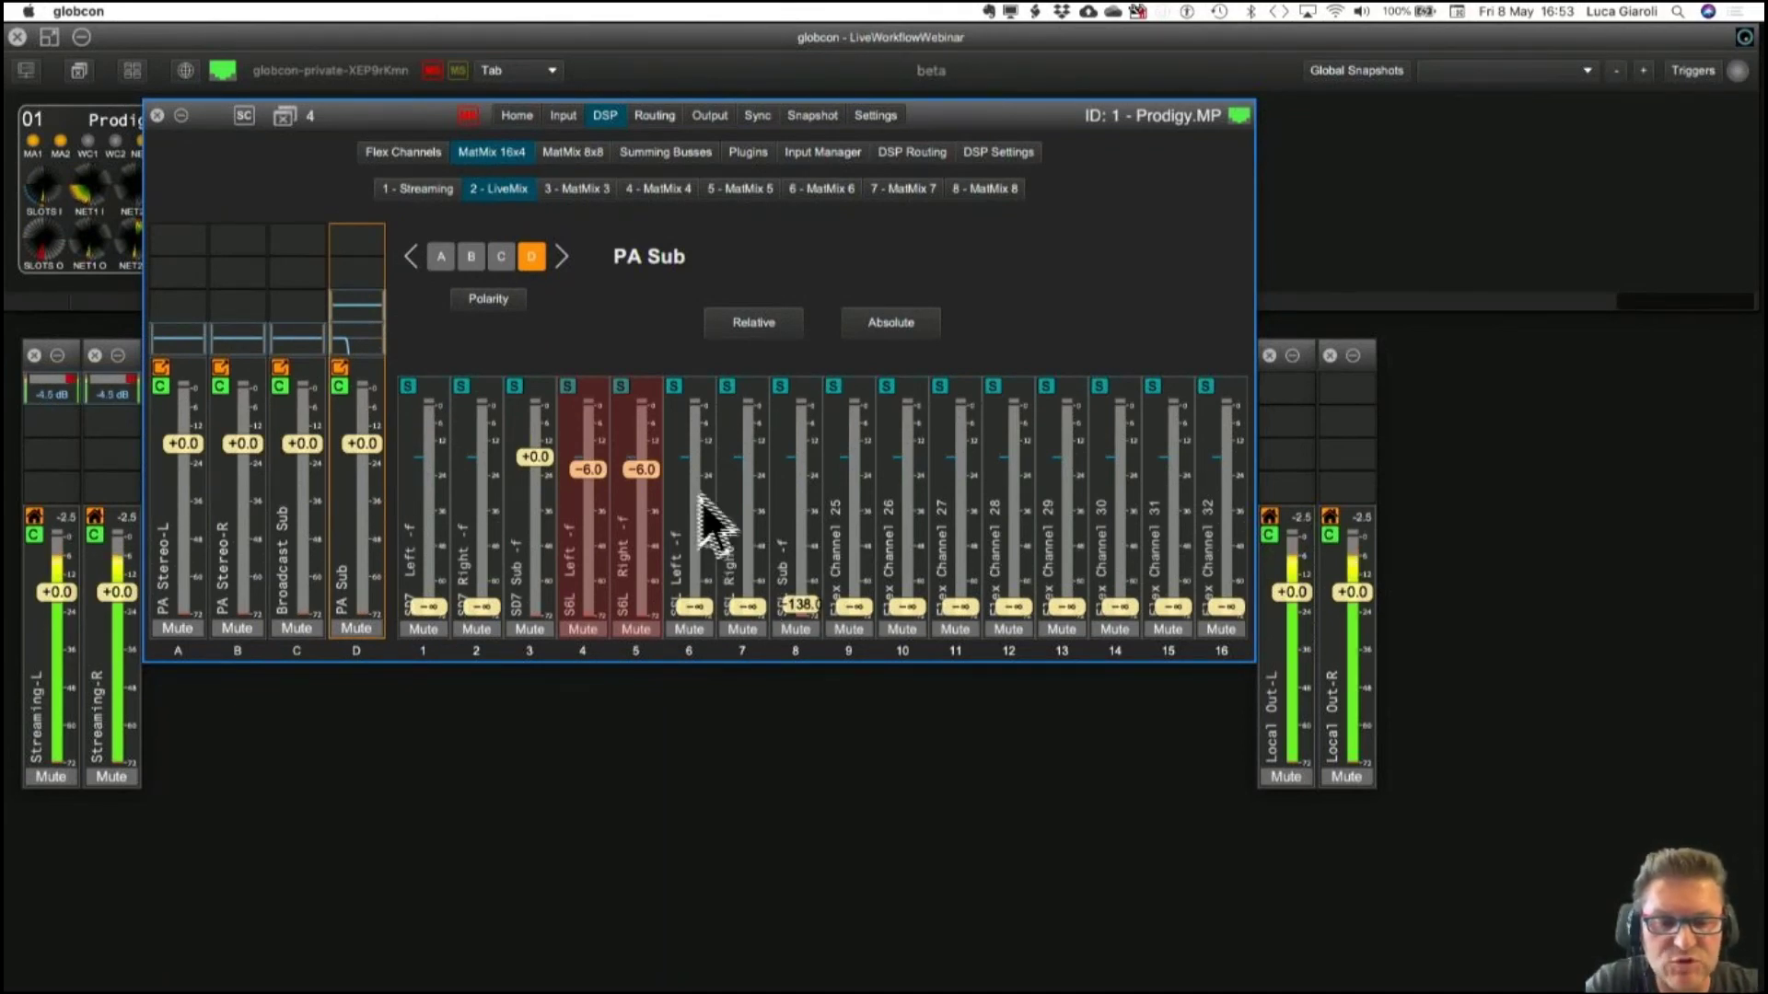
# In the PA Sub mix, set SSL Sub -f to 0 dB and Flex Channel 25 to 32 to -6 dB.
pyautogui.doubleClick(808, 516)
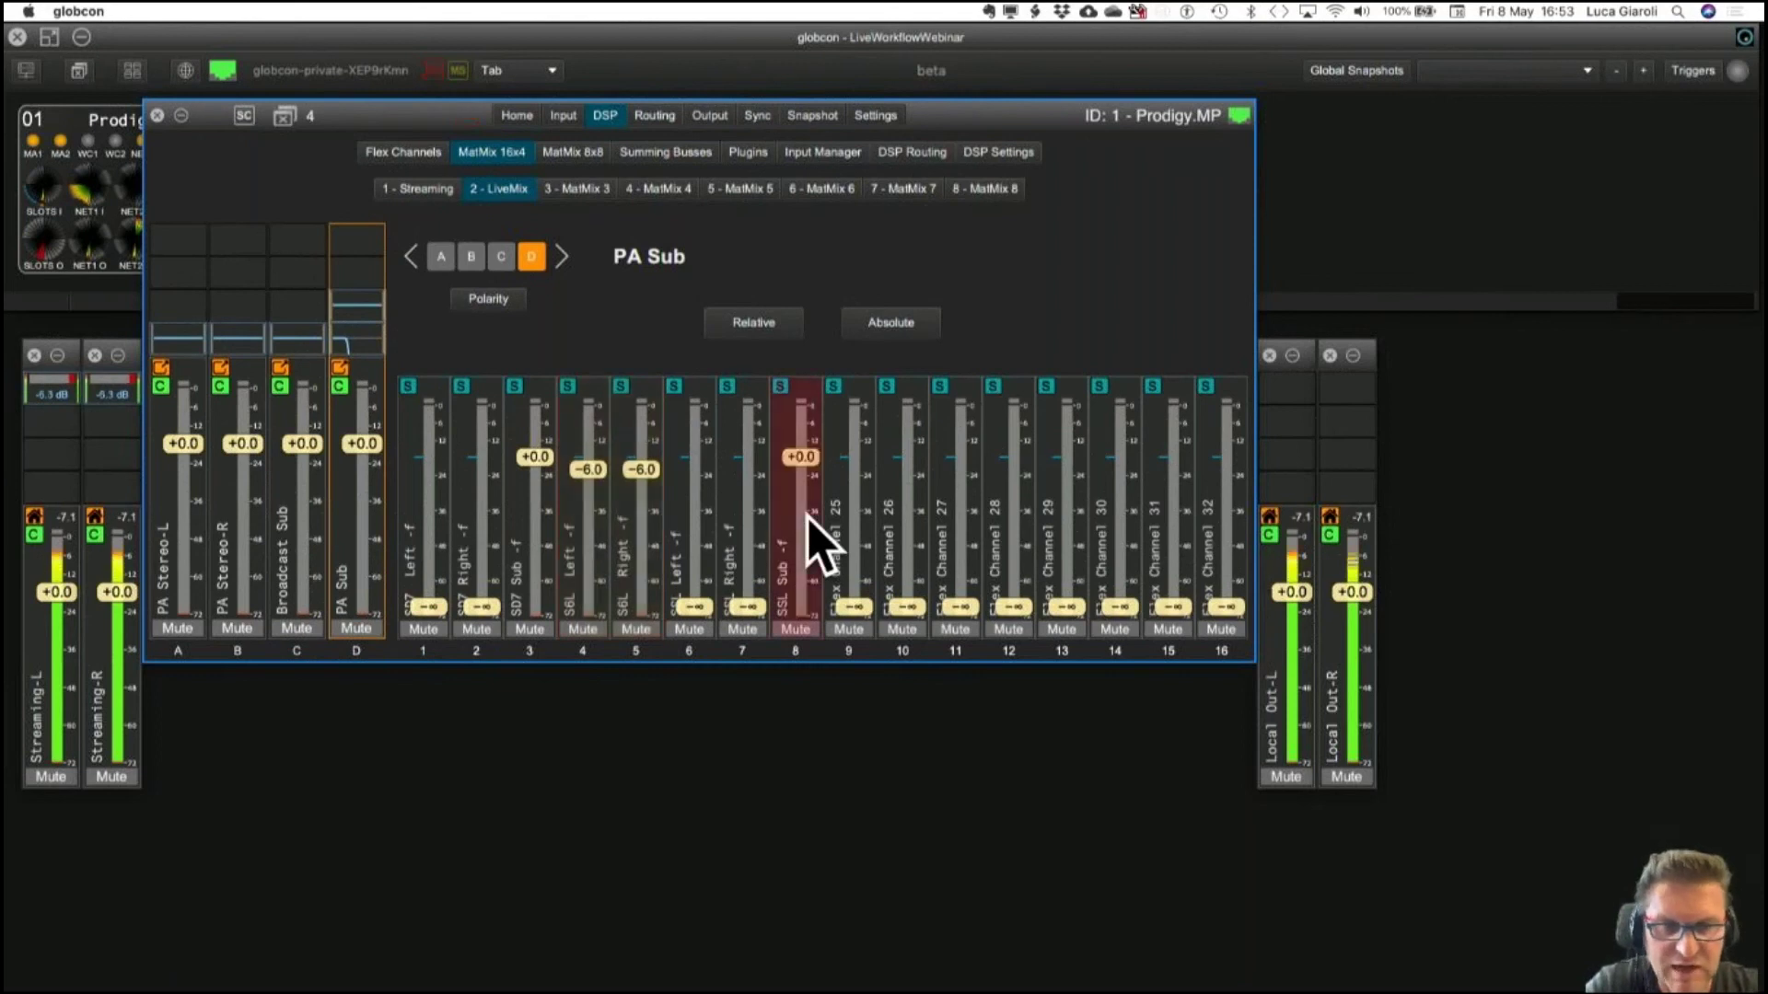
pyautogui.click(848, 544)
pyautogui.click(848, 544)
pyautogui.click(861, 547)
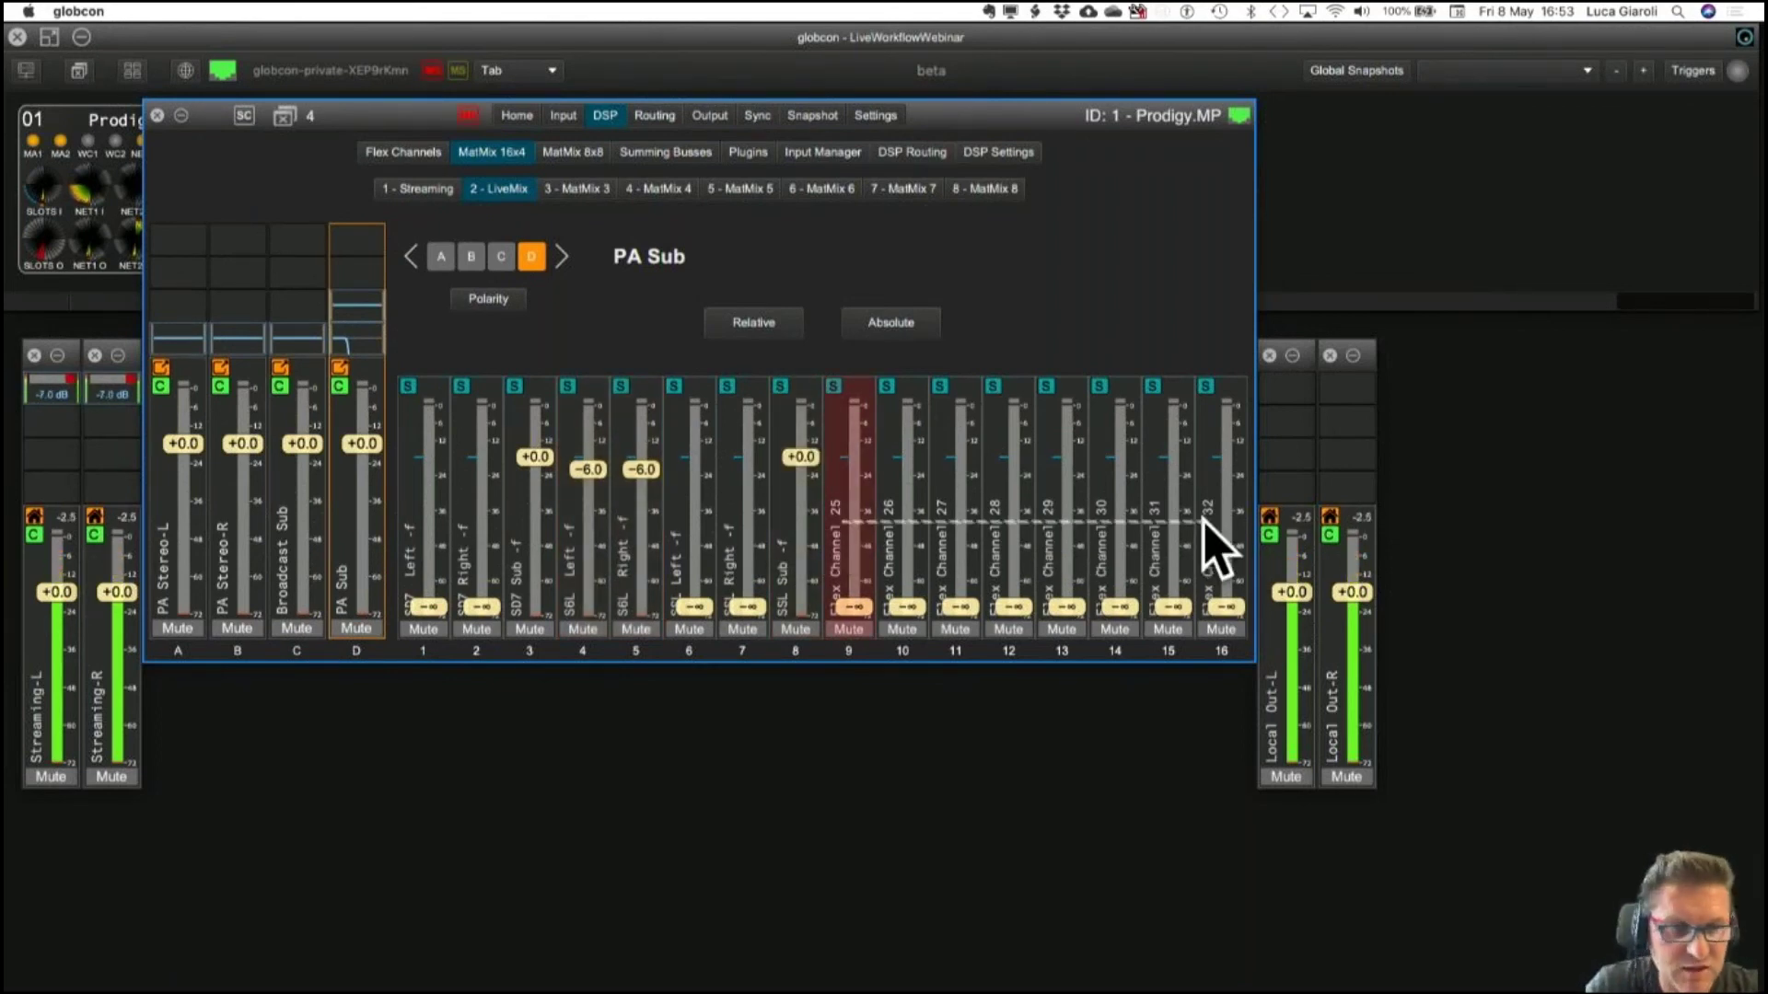
pyautogui.keyDown('shift'); pyautogui.click(1223, 547); pyautogui.keyUp('shift')
pyautogui.doubleClick(867, 611)
pyautogui.press('Return')
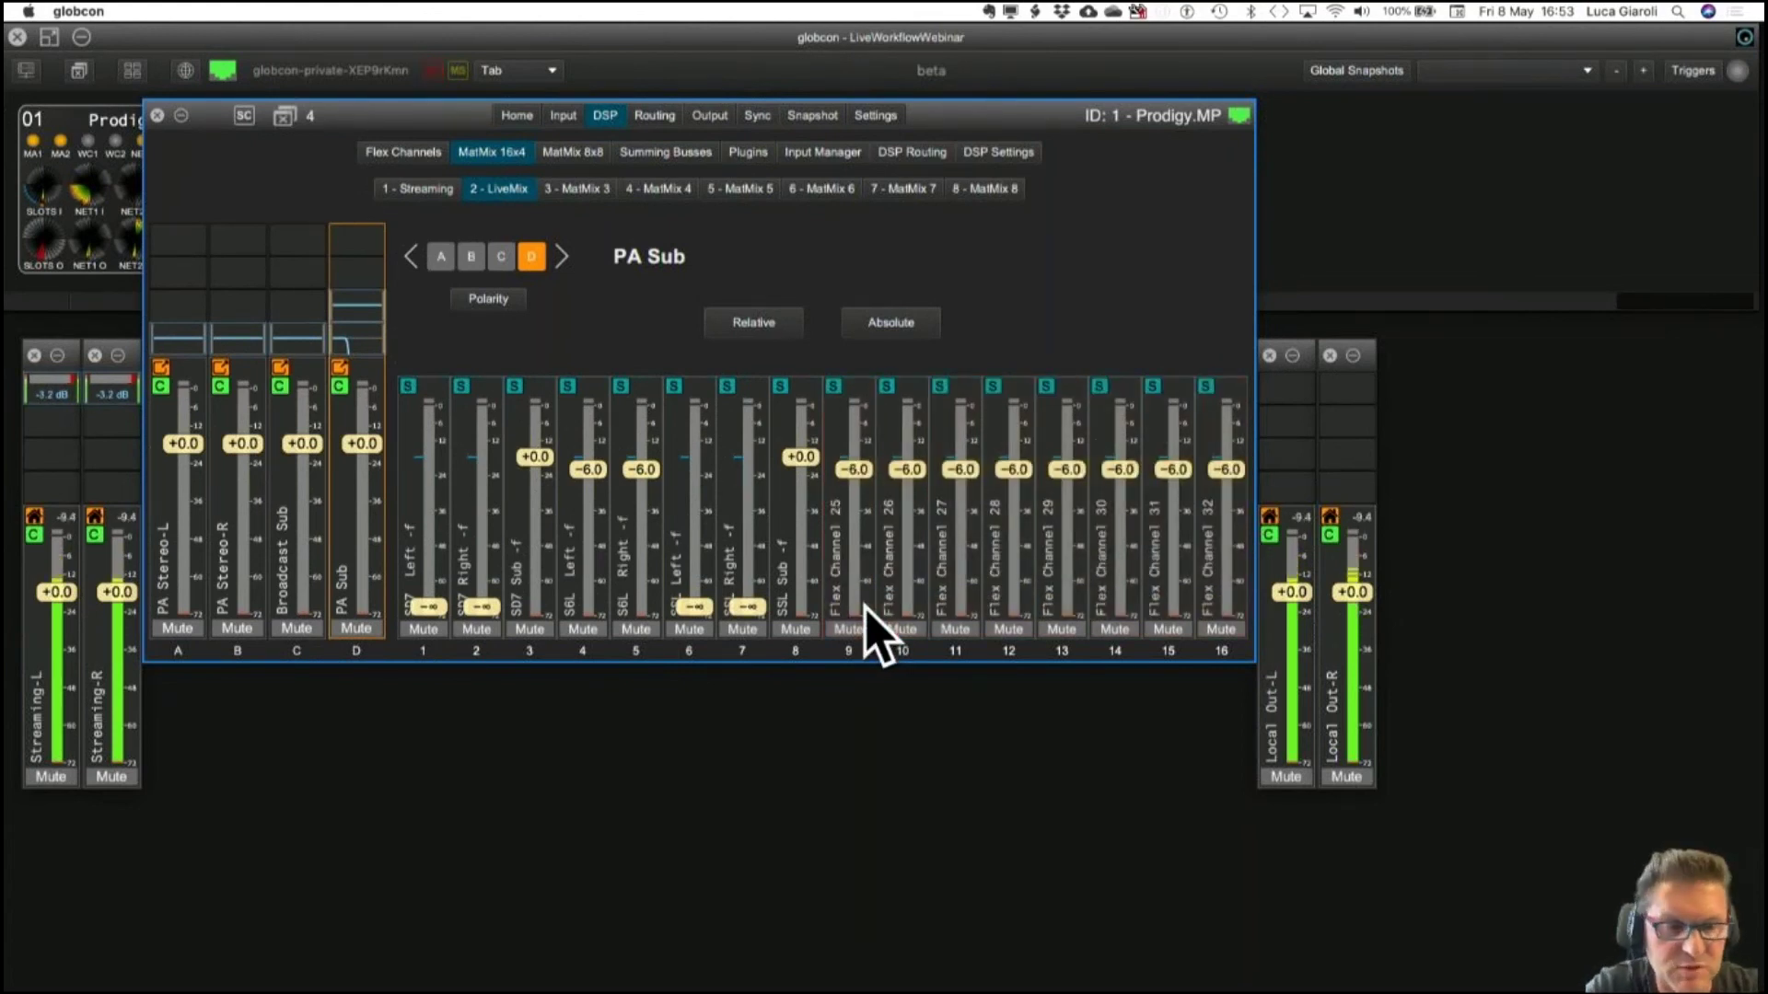
# Pull the Flex Channel 31 and Flex Channel 32 faders of the PA Sub mix down to the minimum.
pyautogui.click(1068, 548)
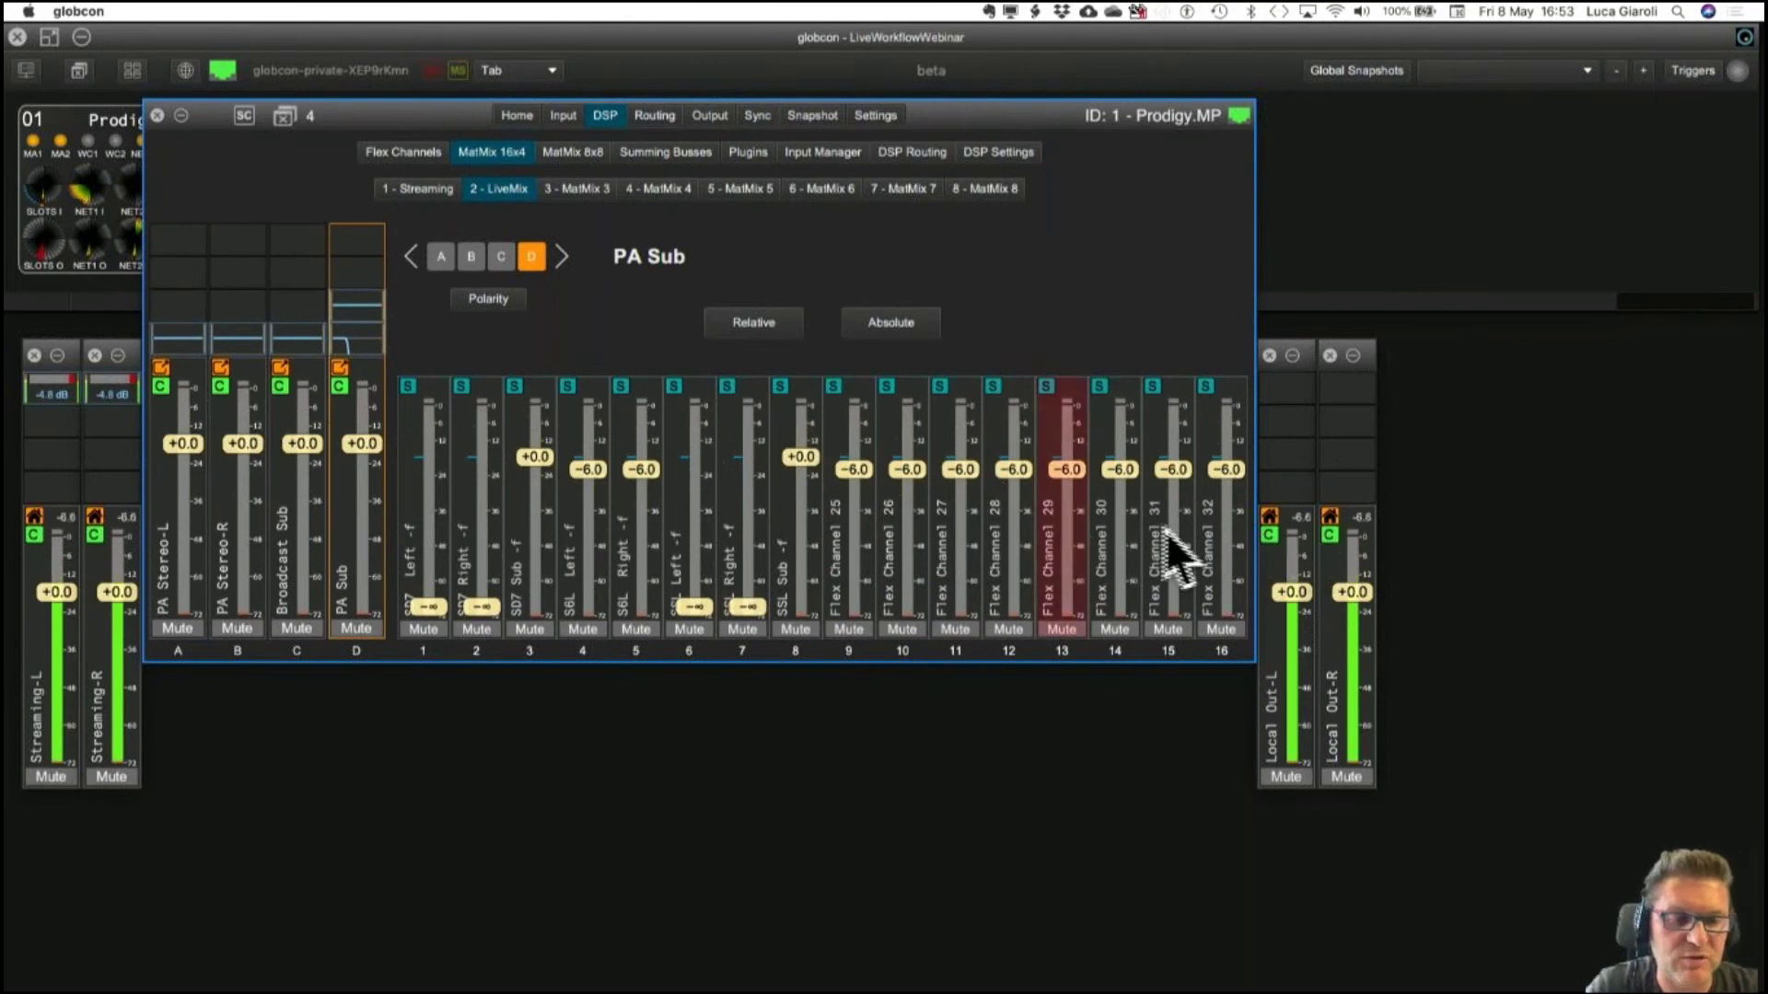
pyautogui.click(1117, 556)
pyautogui.click(1162, 533)
pyautogui.moveTo(1169, 497); pyautogui.dragTo(1182, 668)
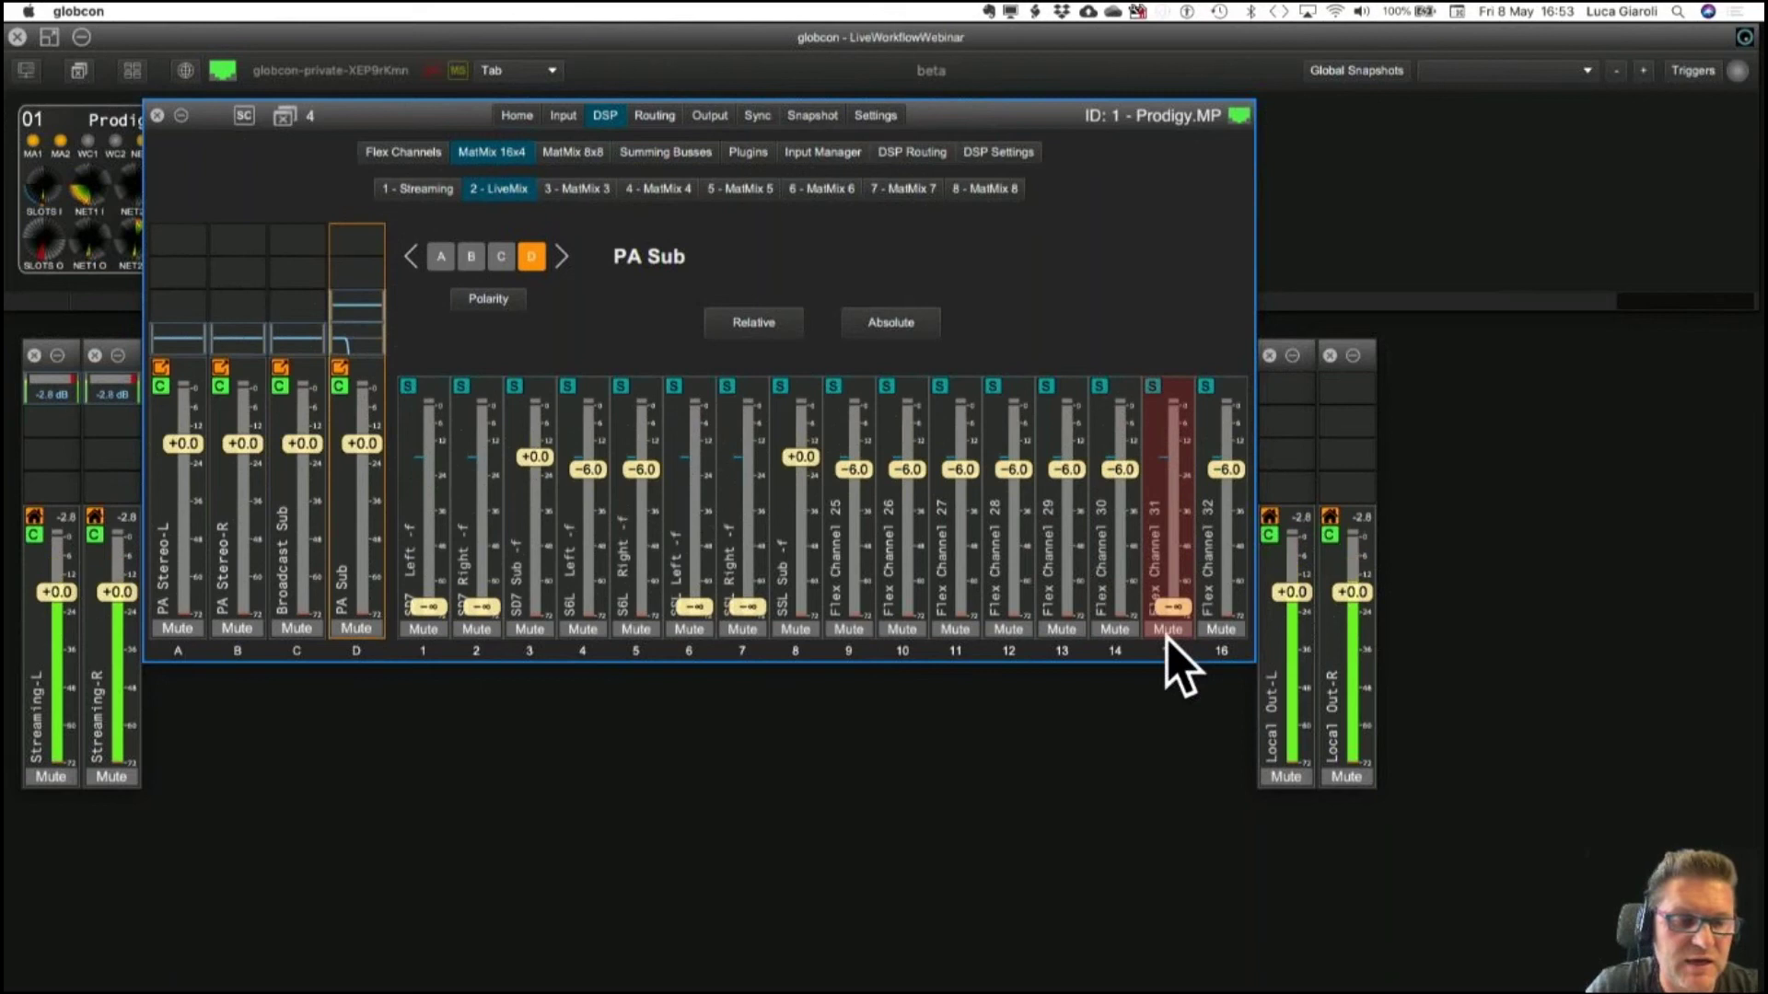
pyautogui.click(1224, 471)
pyautogui.moveTo(1223, 474); pyautogui.dragTo(1225, 650)
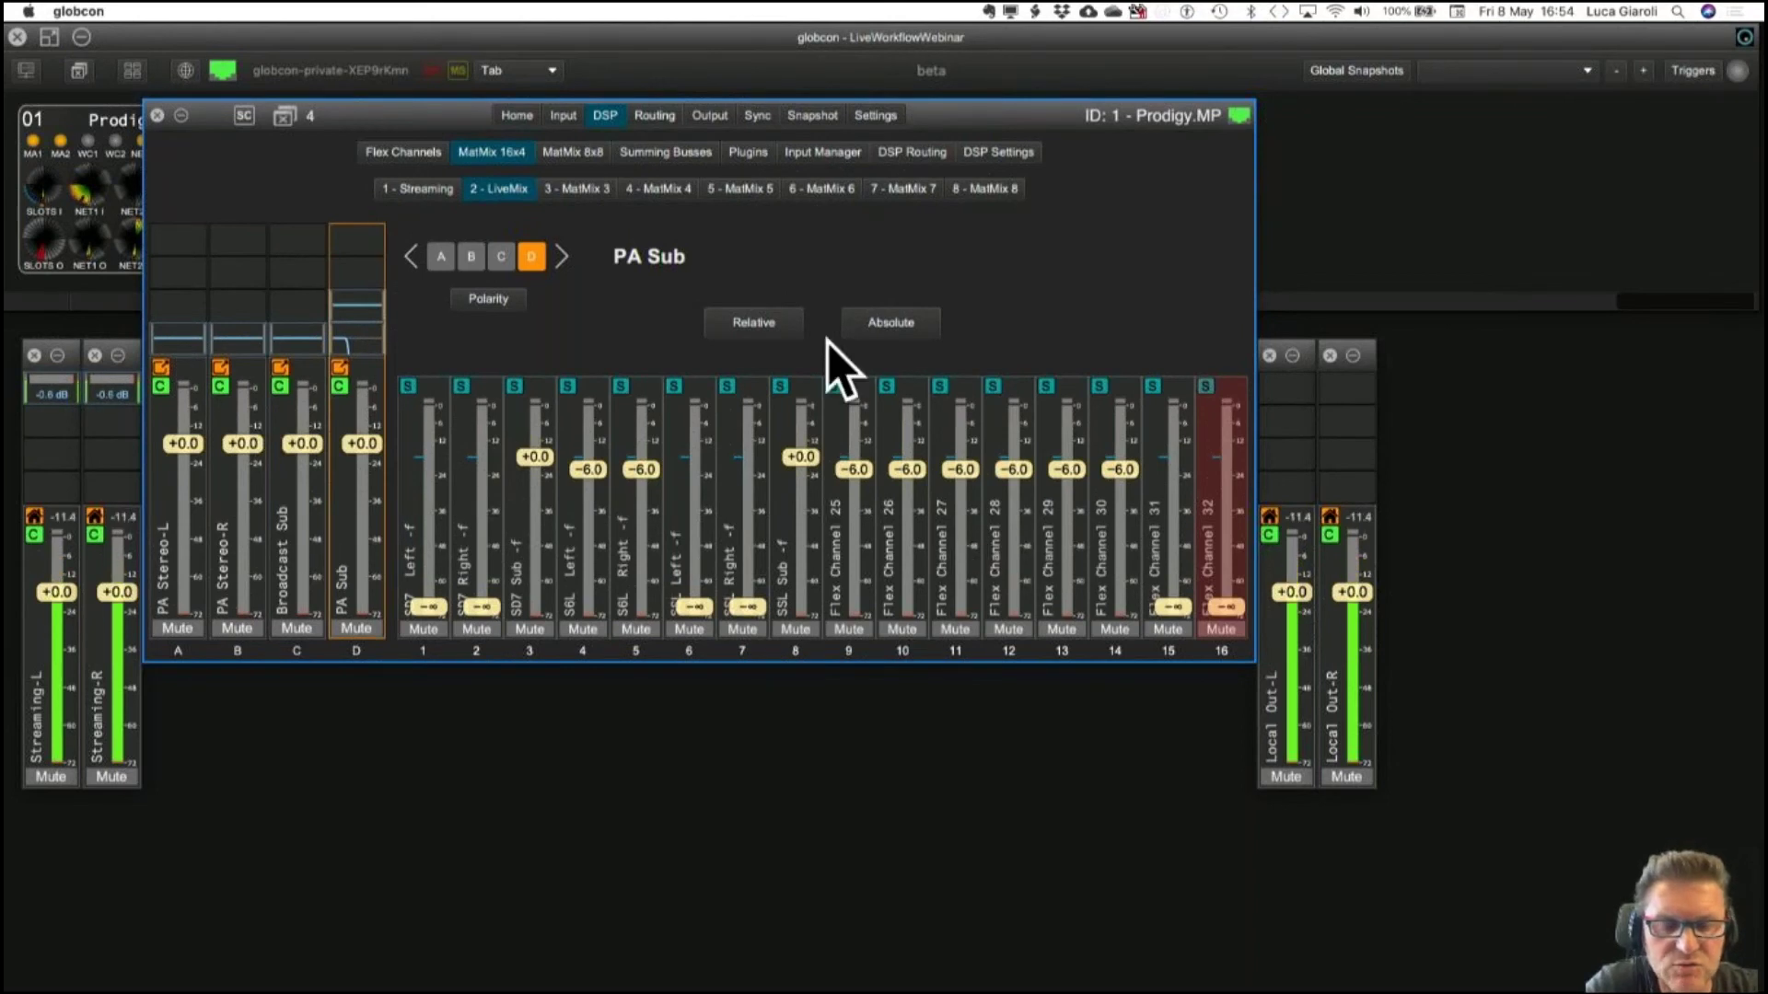
# Switch to LiveWorkflow_rev3.pdf in Preview and examine the Main PA section's masters, stereo and mono EQ, and subwoofer delay.
pyautogui.press('super+Tab')
pyautogui.press('super+Tab')
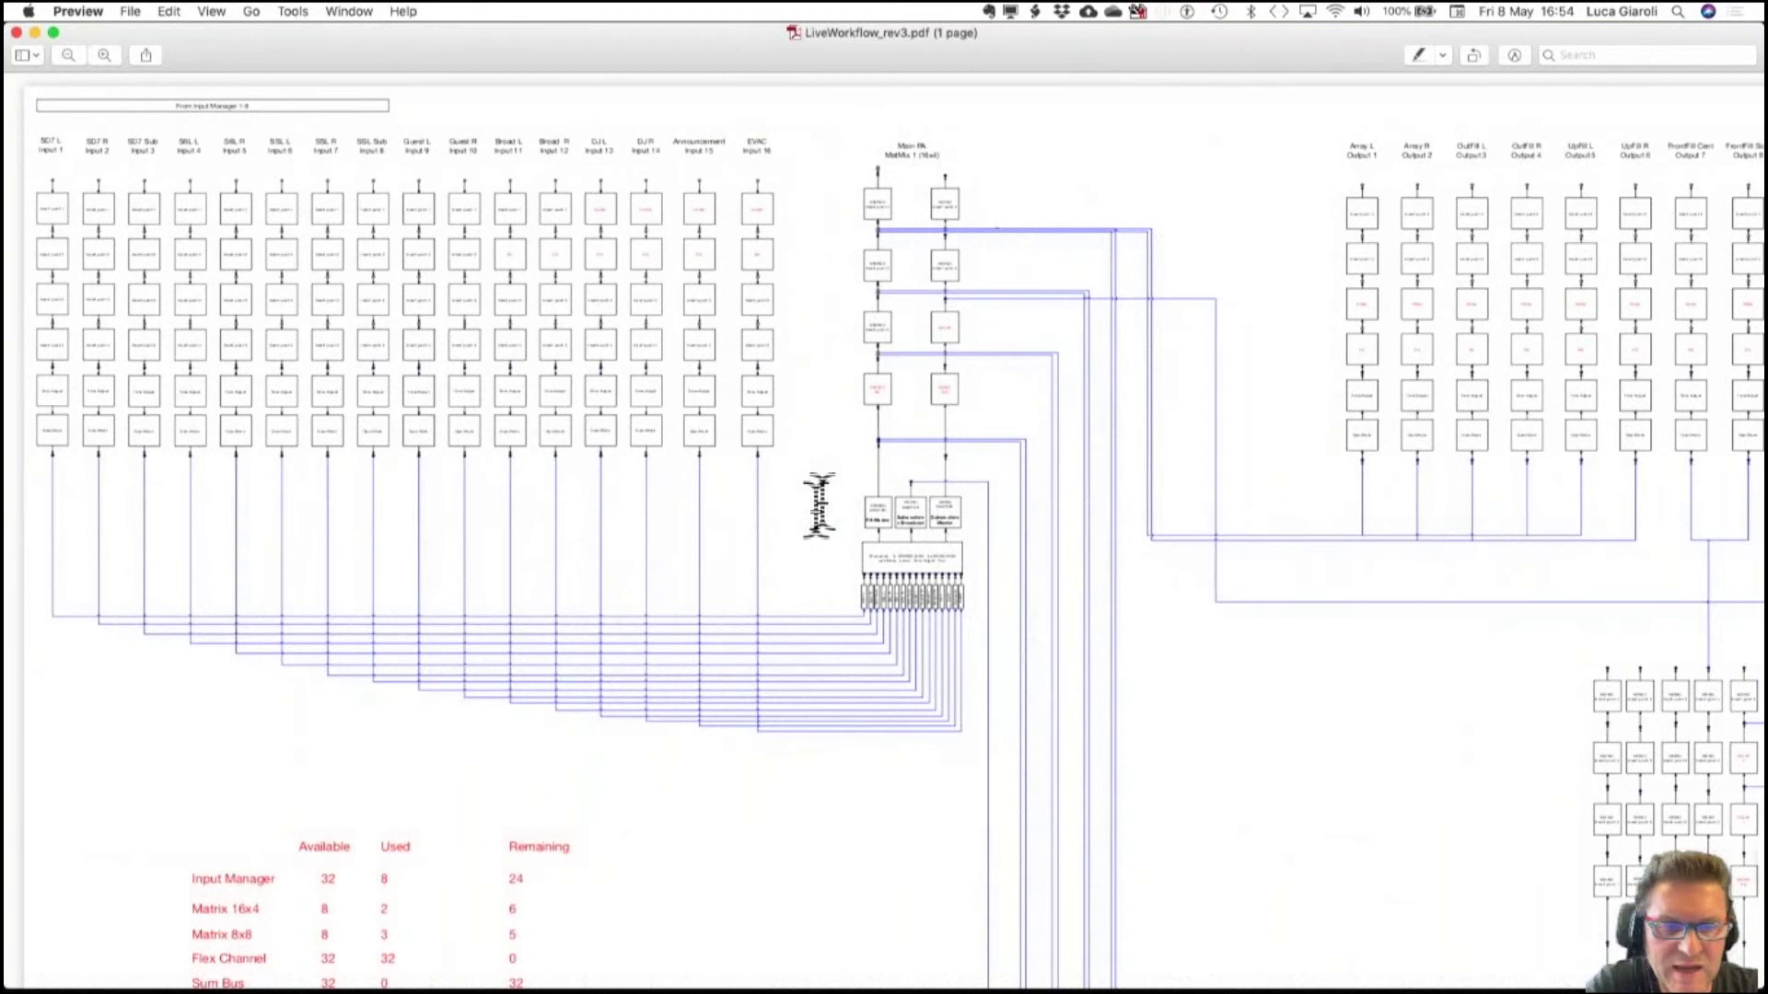
pyautogui.scroll(5, 932, 274)
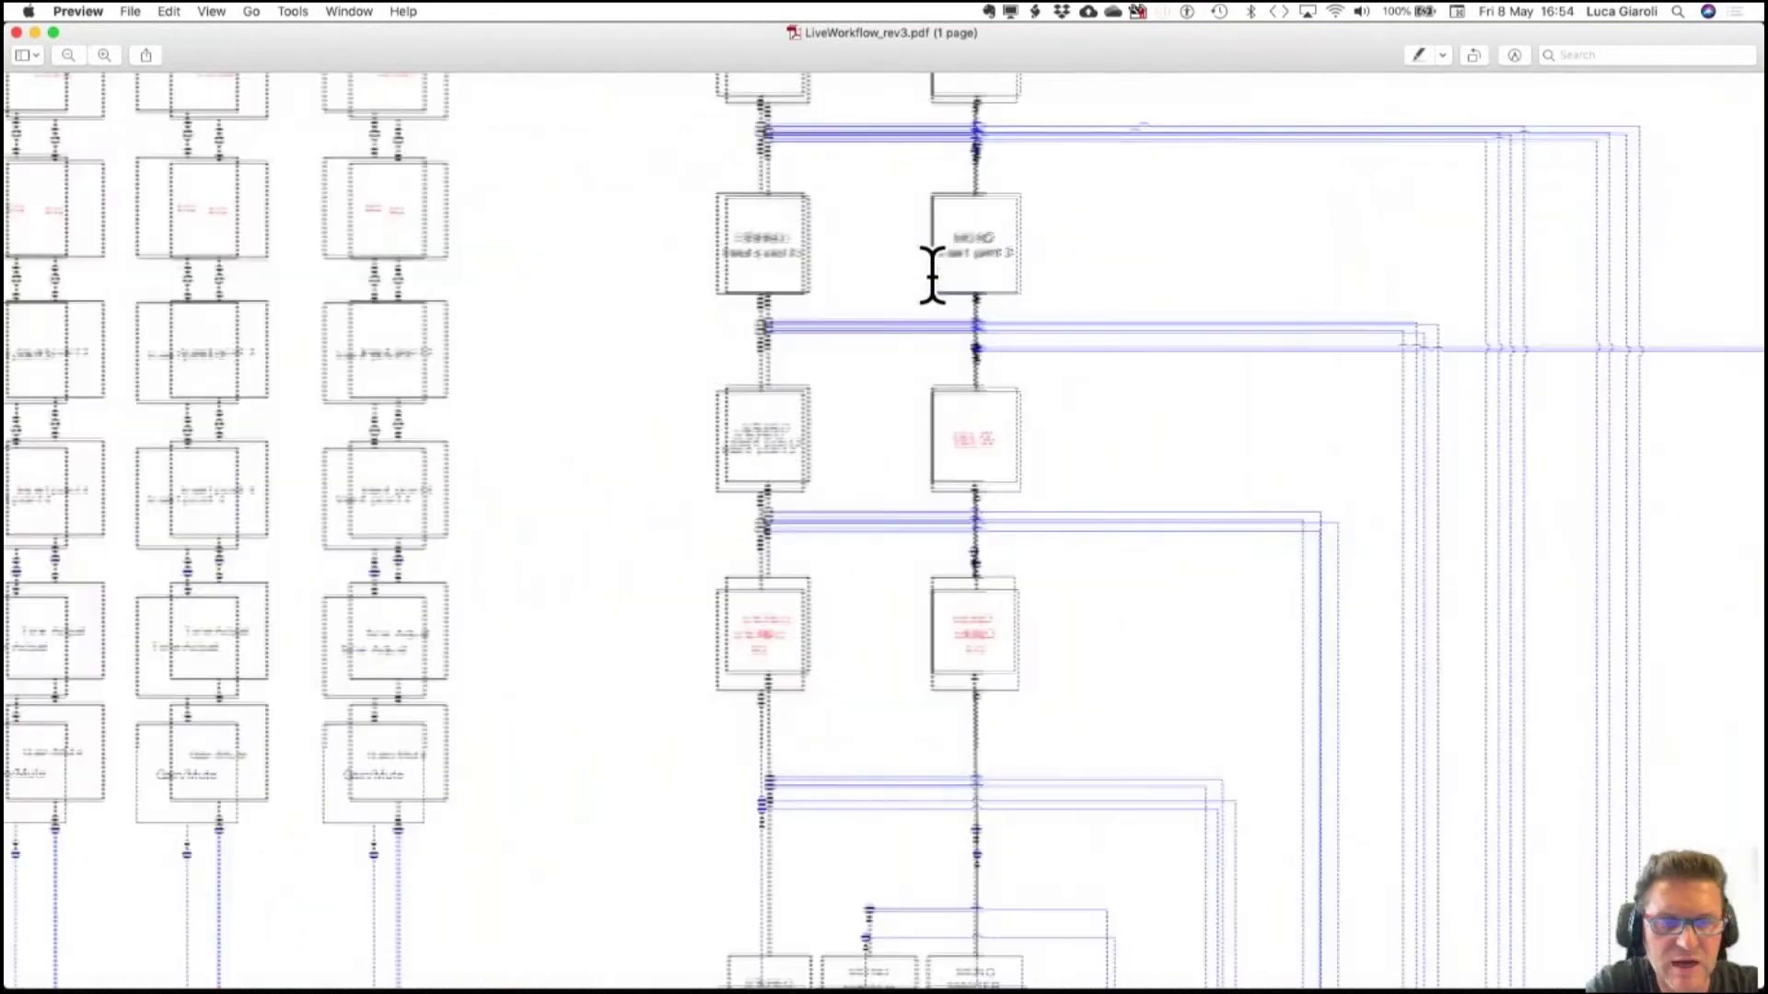
pyautogui.scroll(1, 932, 274)
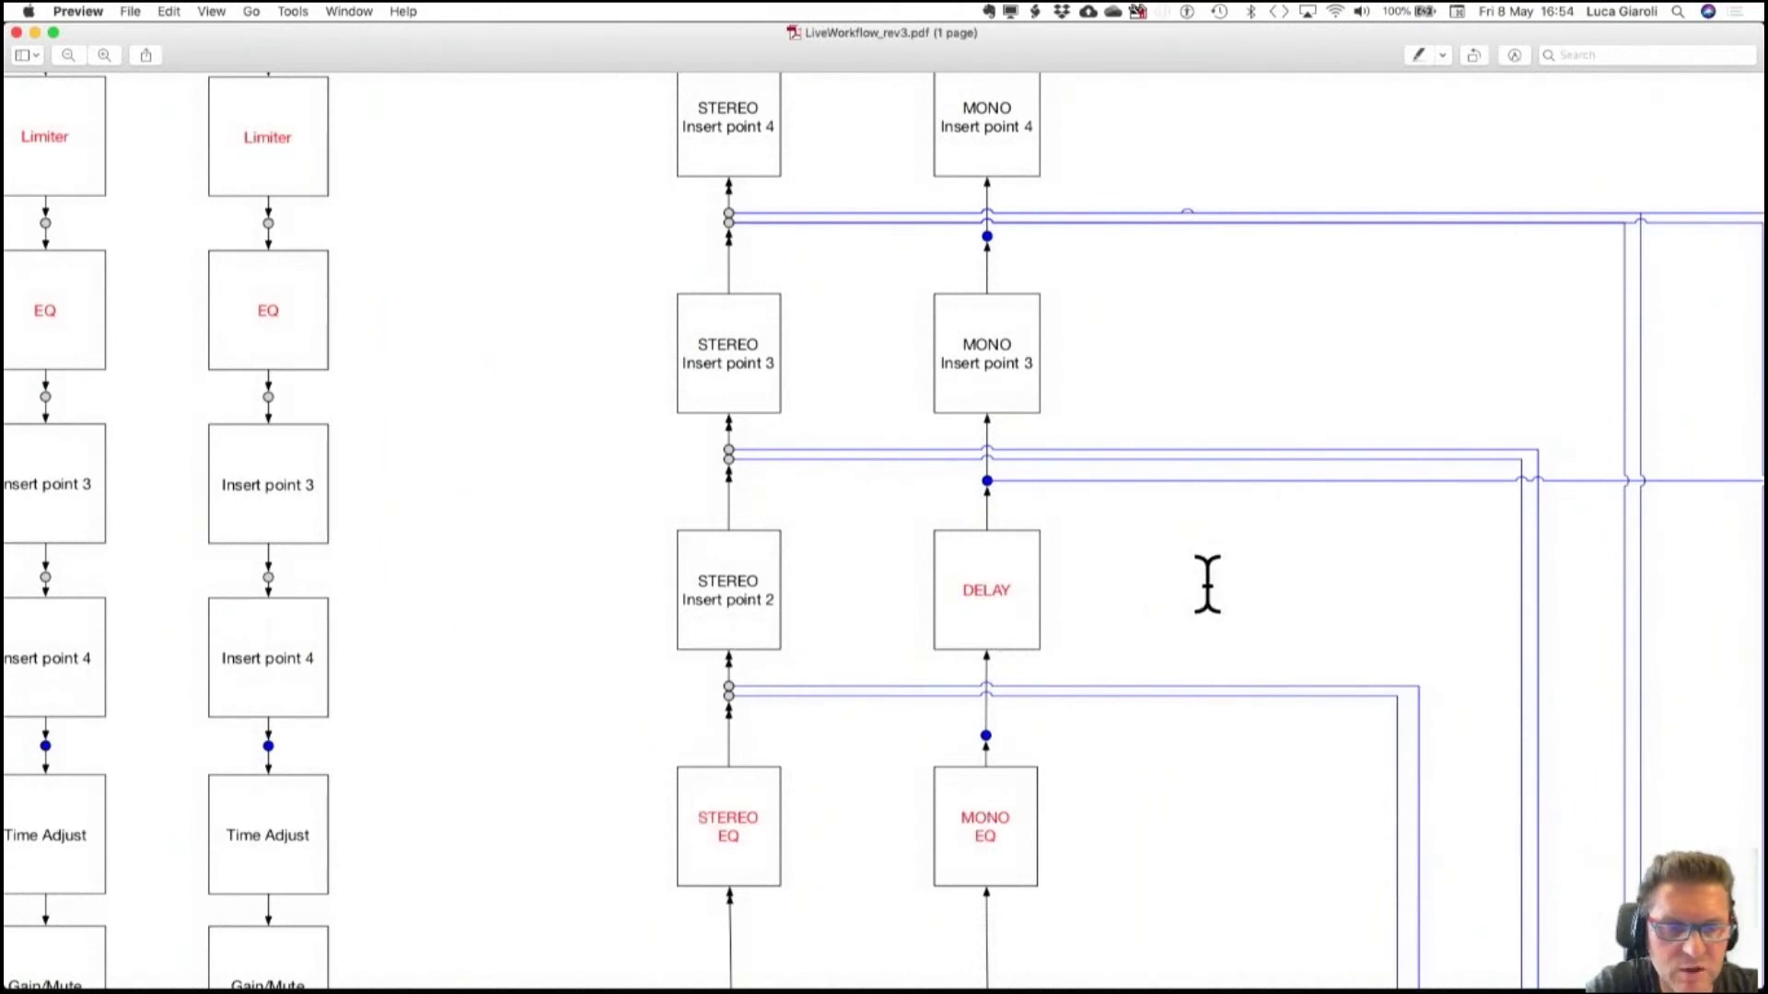
pyautogui.scroll(-10, 1207, 584)
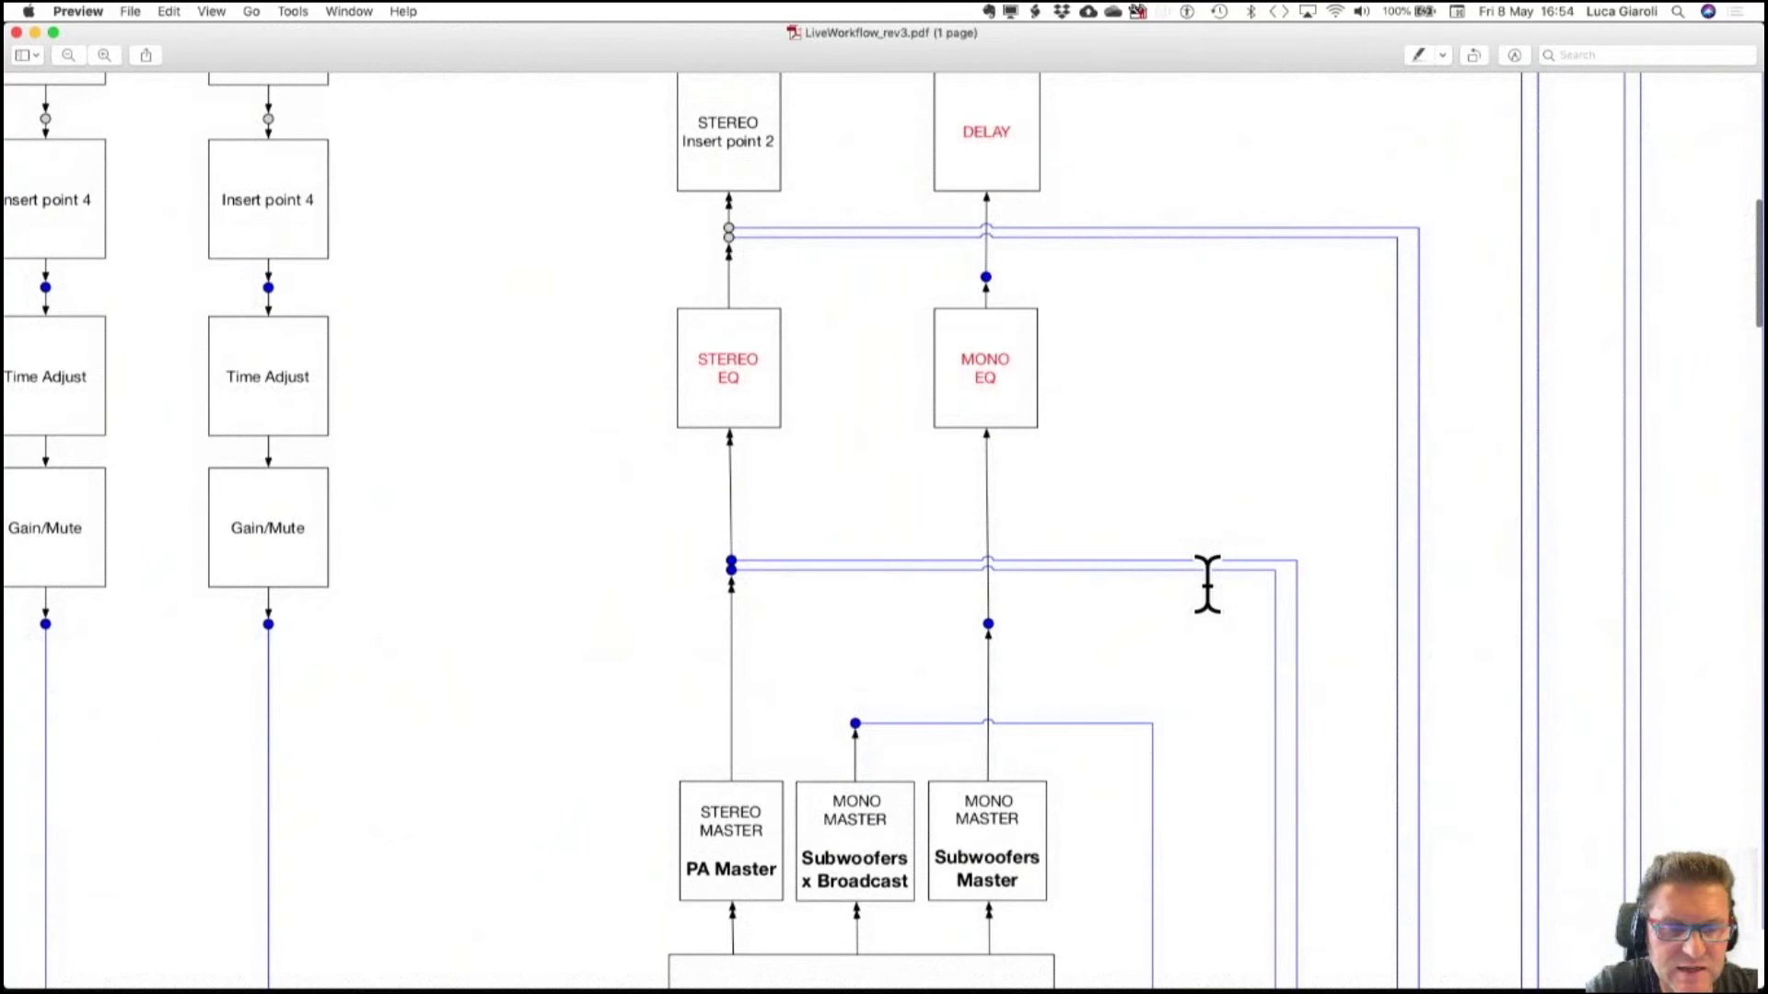
pyautogui.scroll(7, 1060, 488)
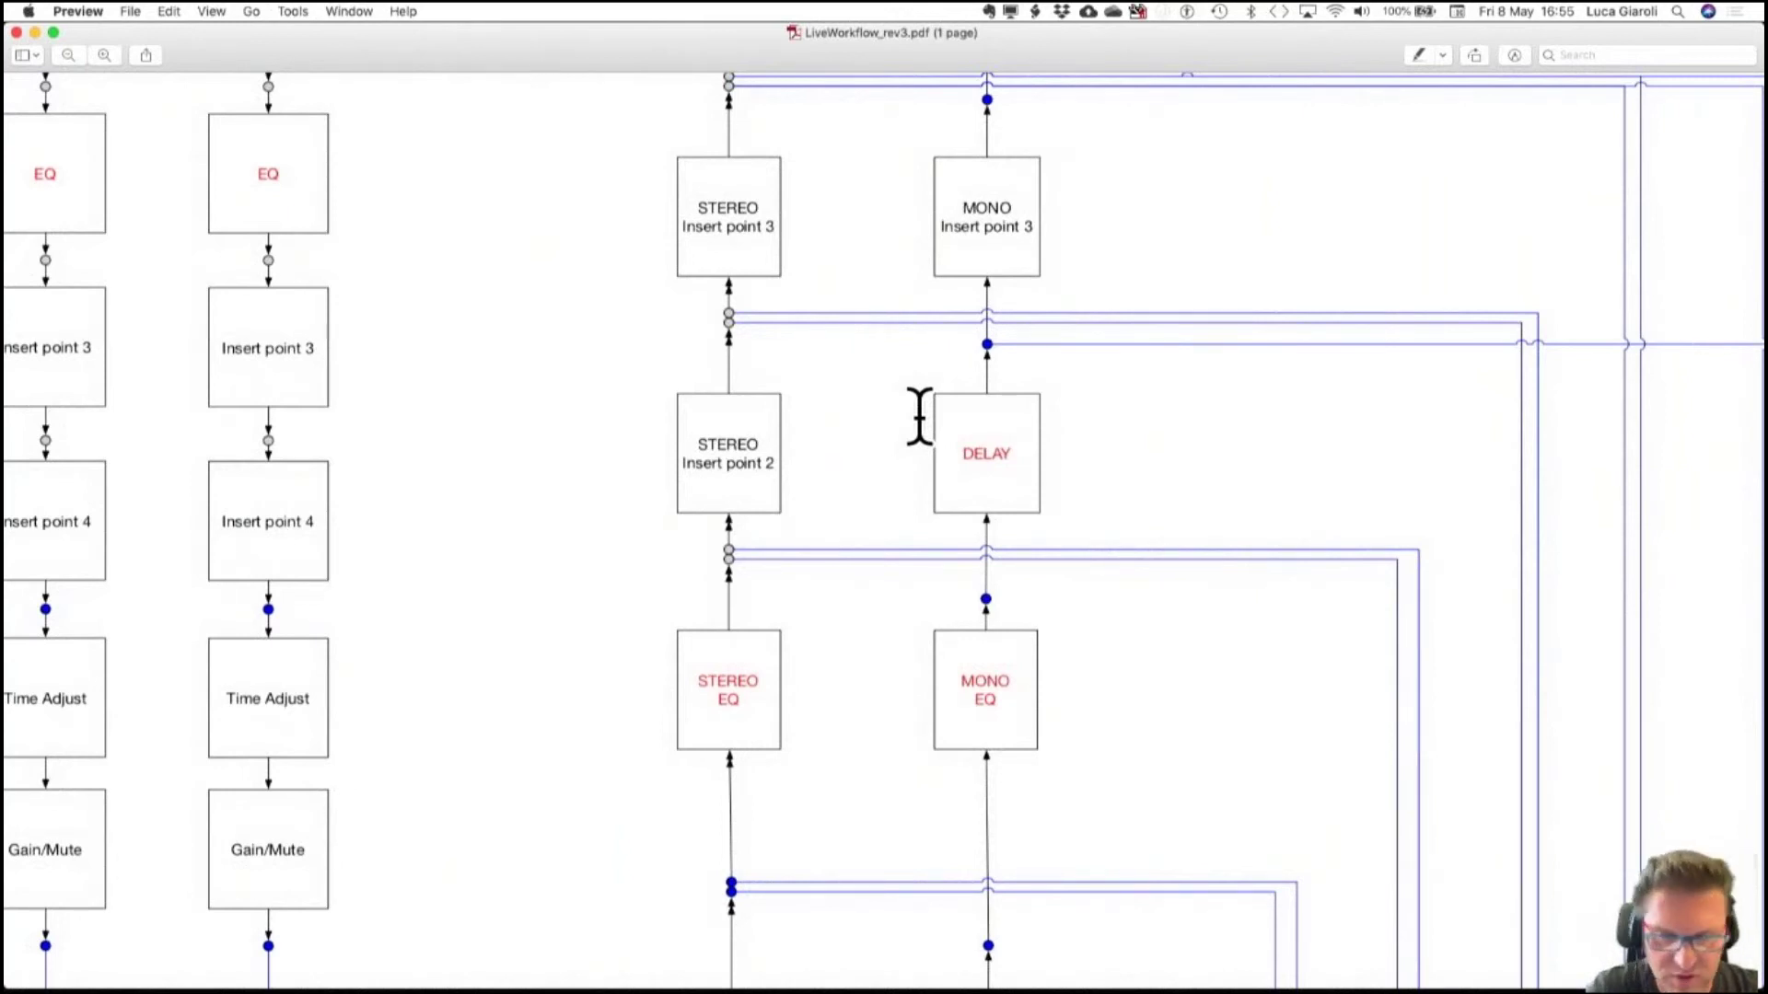
pyautogui.scroll(-10, 919, 416)
pyautogui.scroll(9, 921, 414)
pyautogui.scroll(-10, 921, 419)
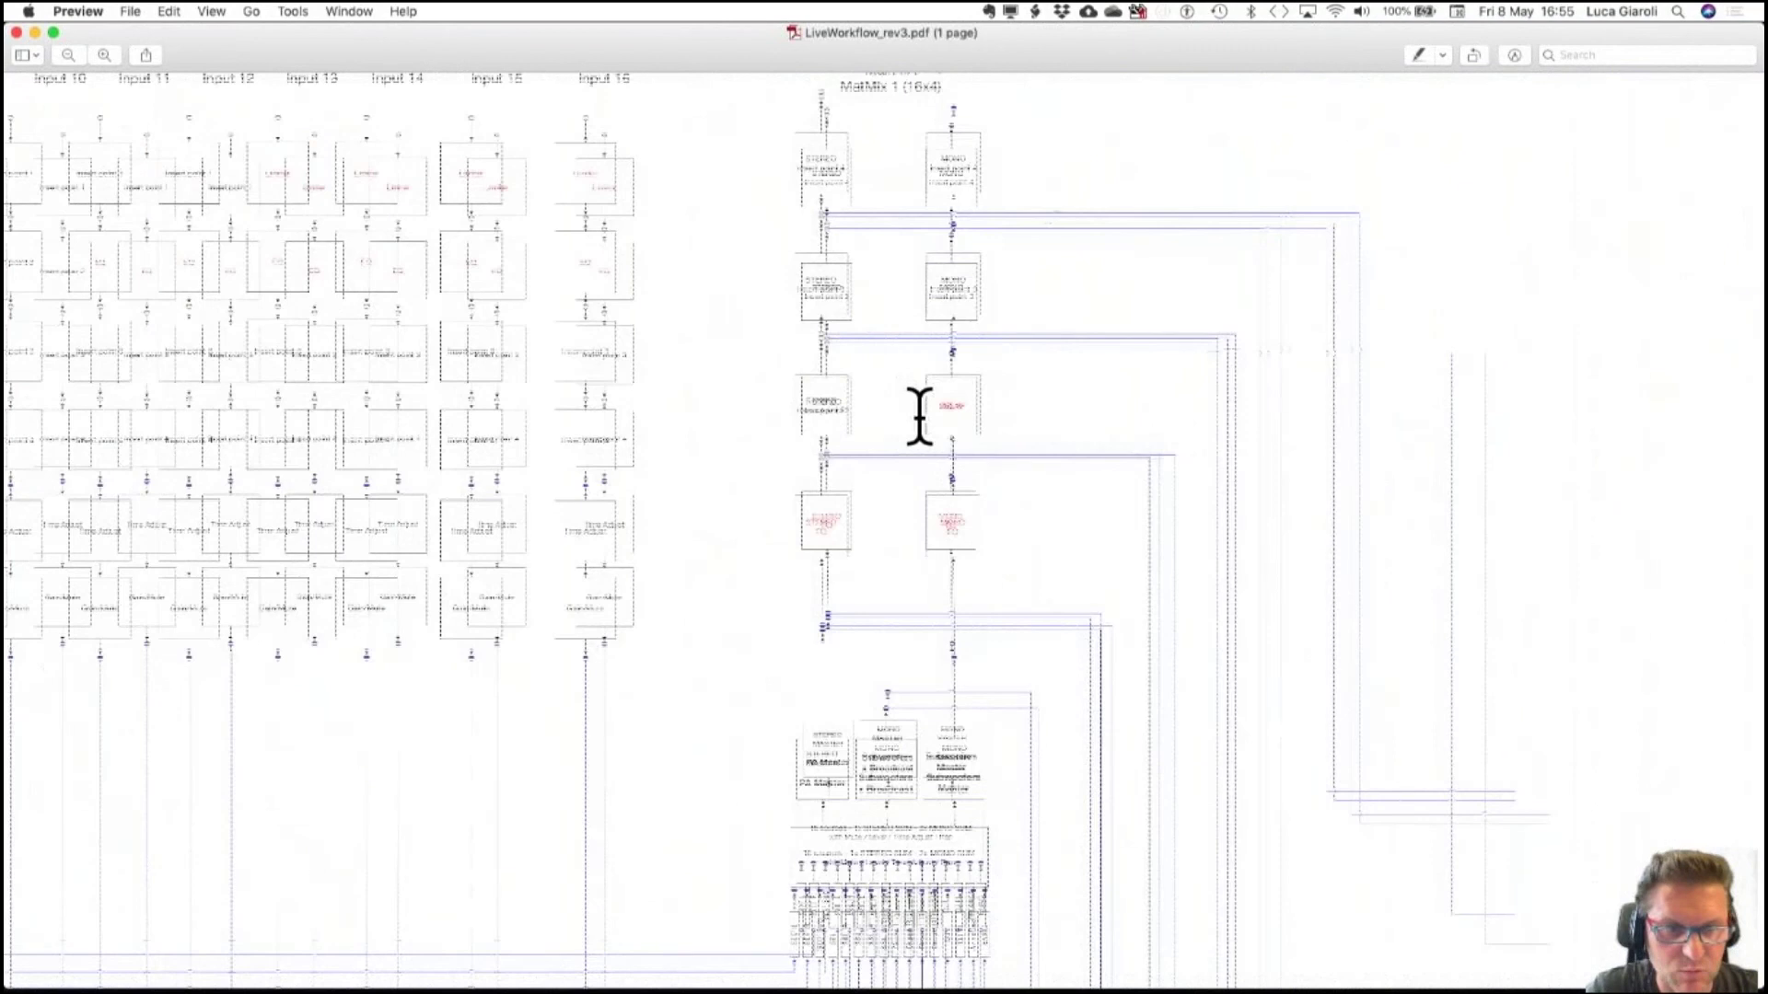
pyautogui.hotkey('ctrl', 'Left')
pyautogui.hotkey('ctrl', 'Right')
pyautogui.scroll(10, 723, 287)
pyautogui.hscroll(-5, 715, 284)
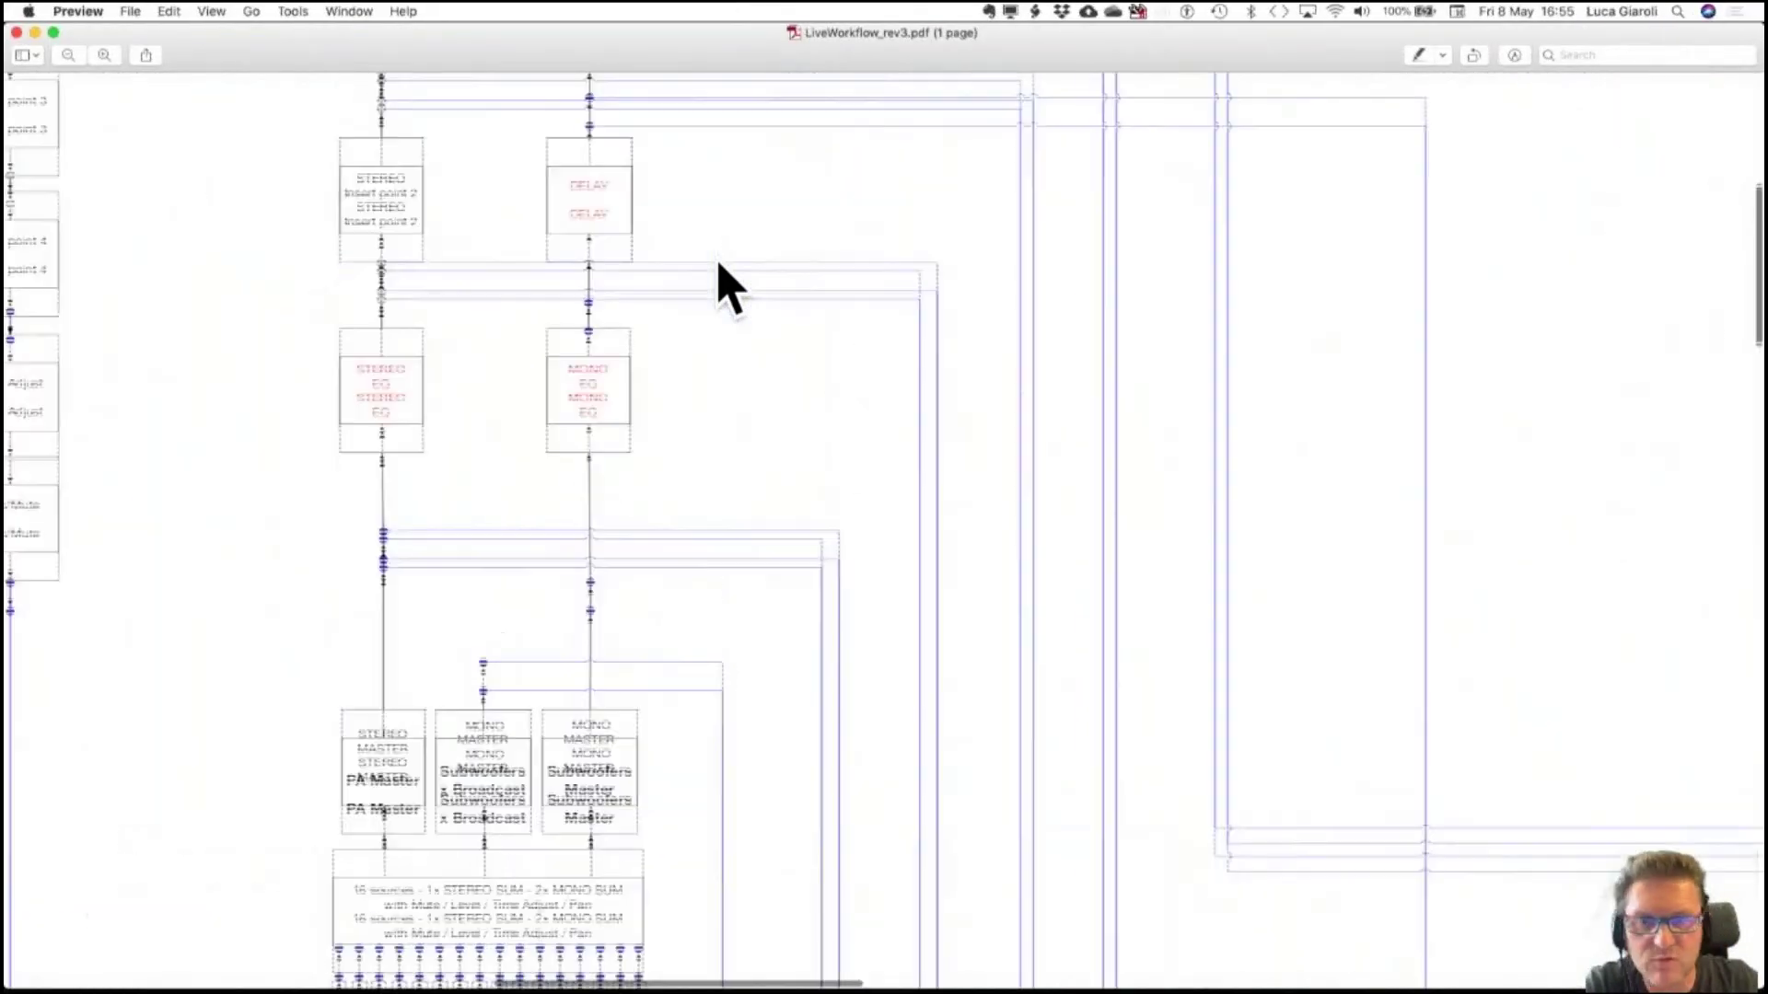
pyautogui.scroll(-4, 644, 341)
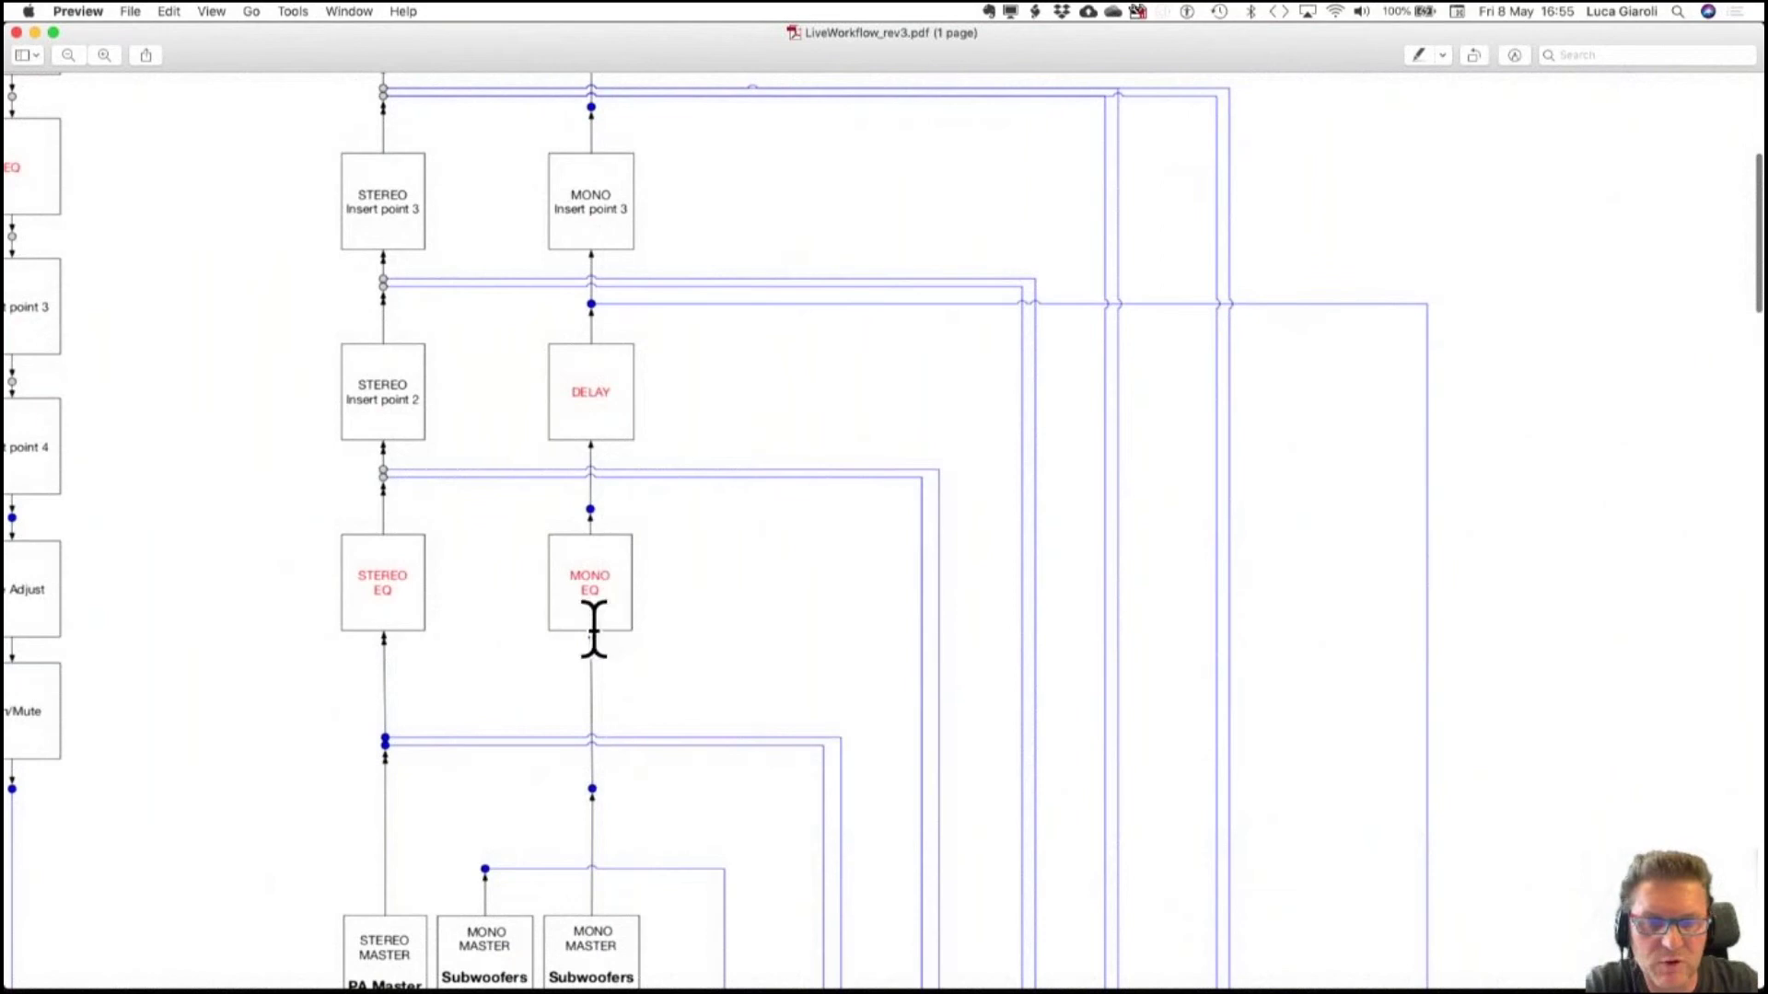
pyautogui.scroll(-10, 736, 504)
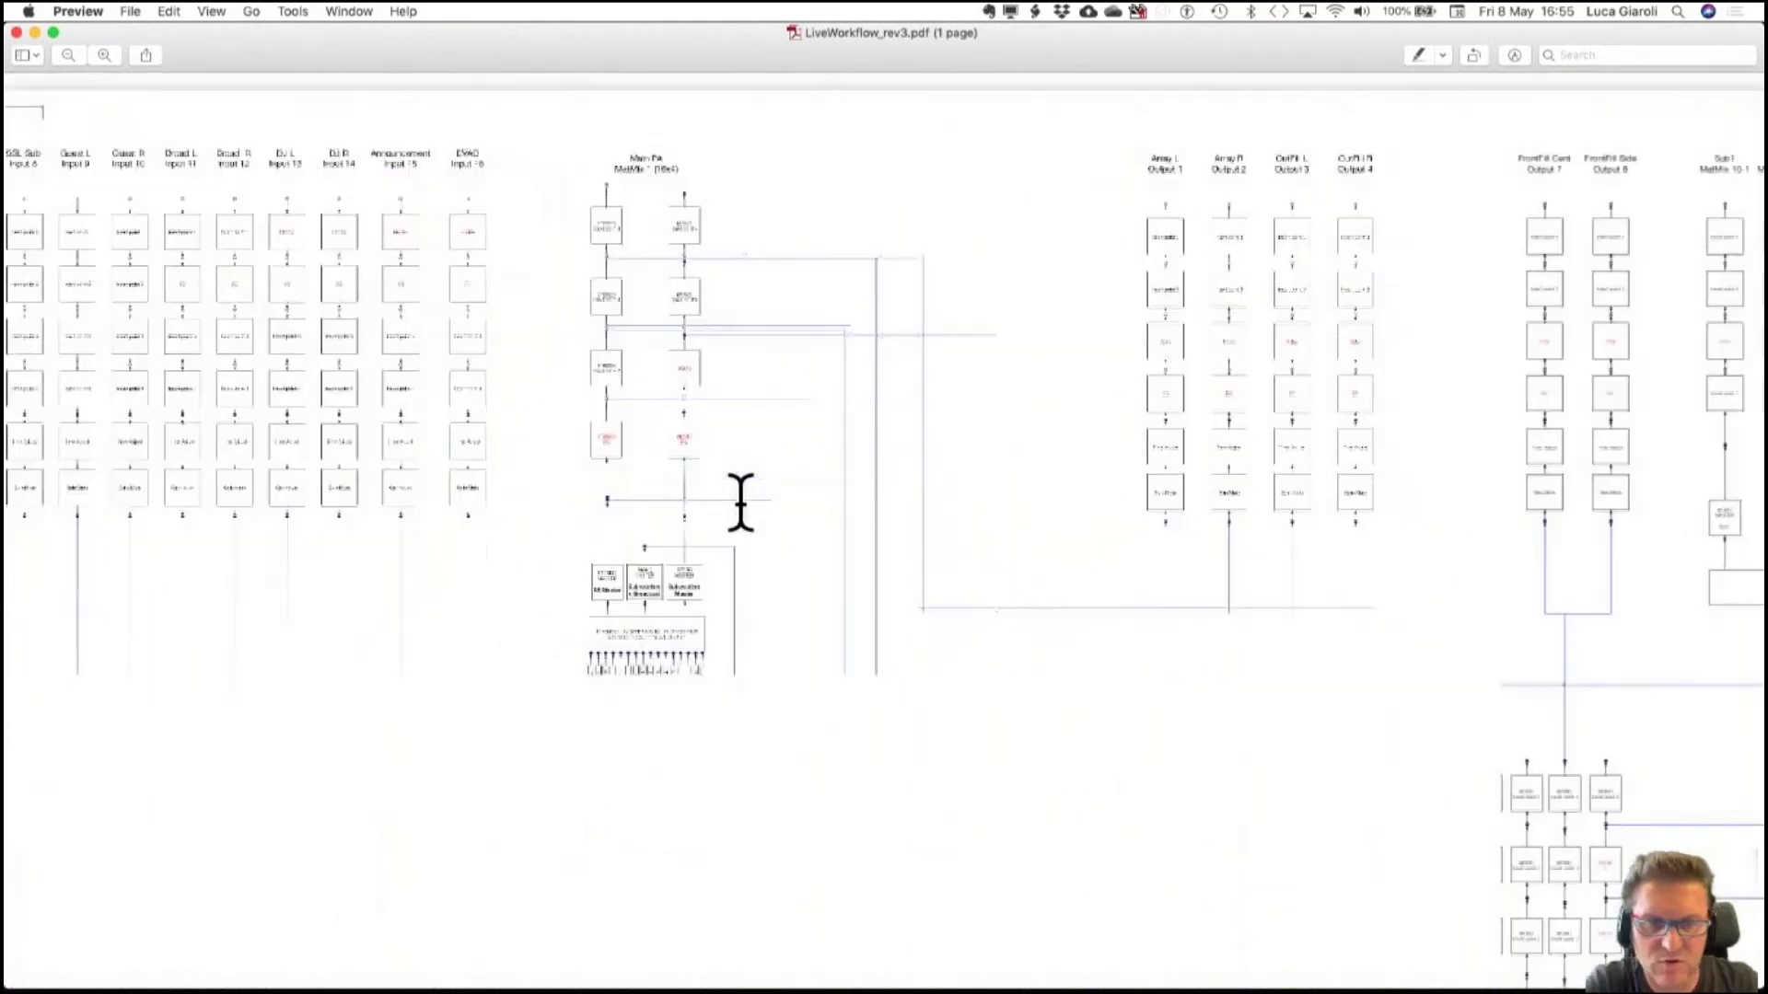
# Switch back to globcon and insert a delay in the PA Sub master's slot directly above its EQ.
pyautogui.hotkey('ctrl', 'Left')
pyautogui.hotkey('ctrl', 'Left')
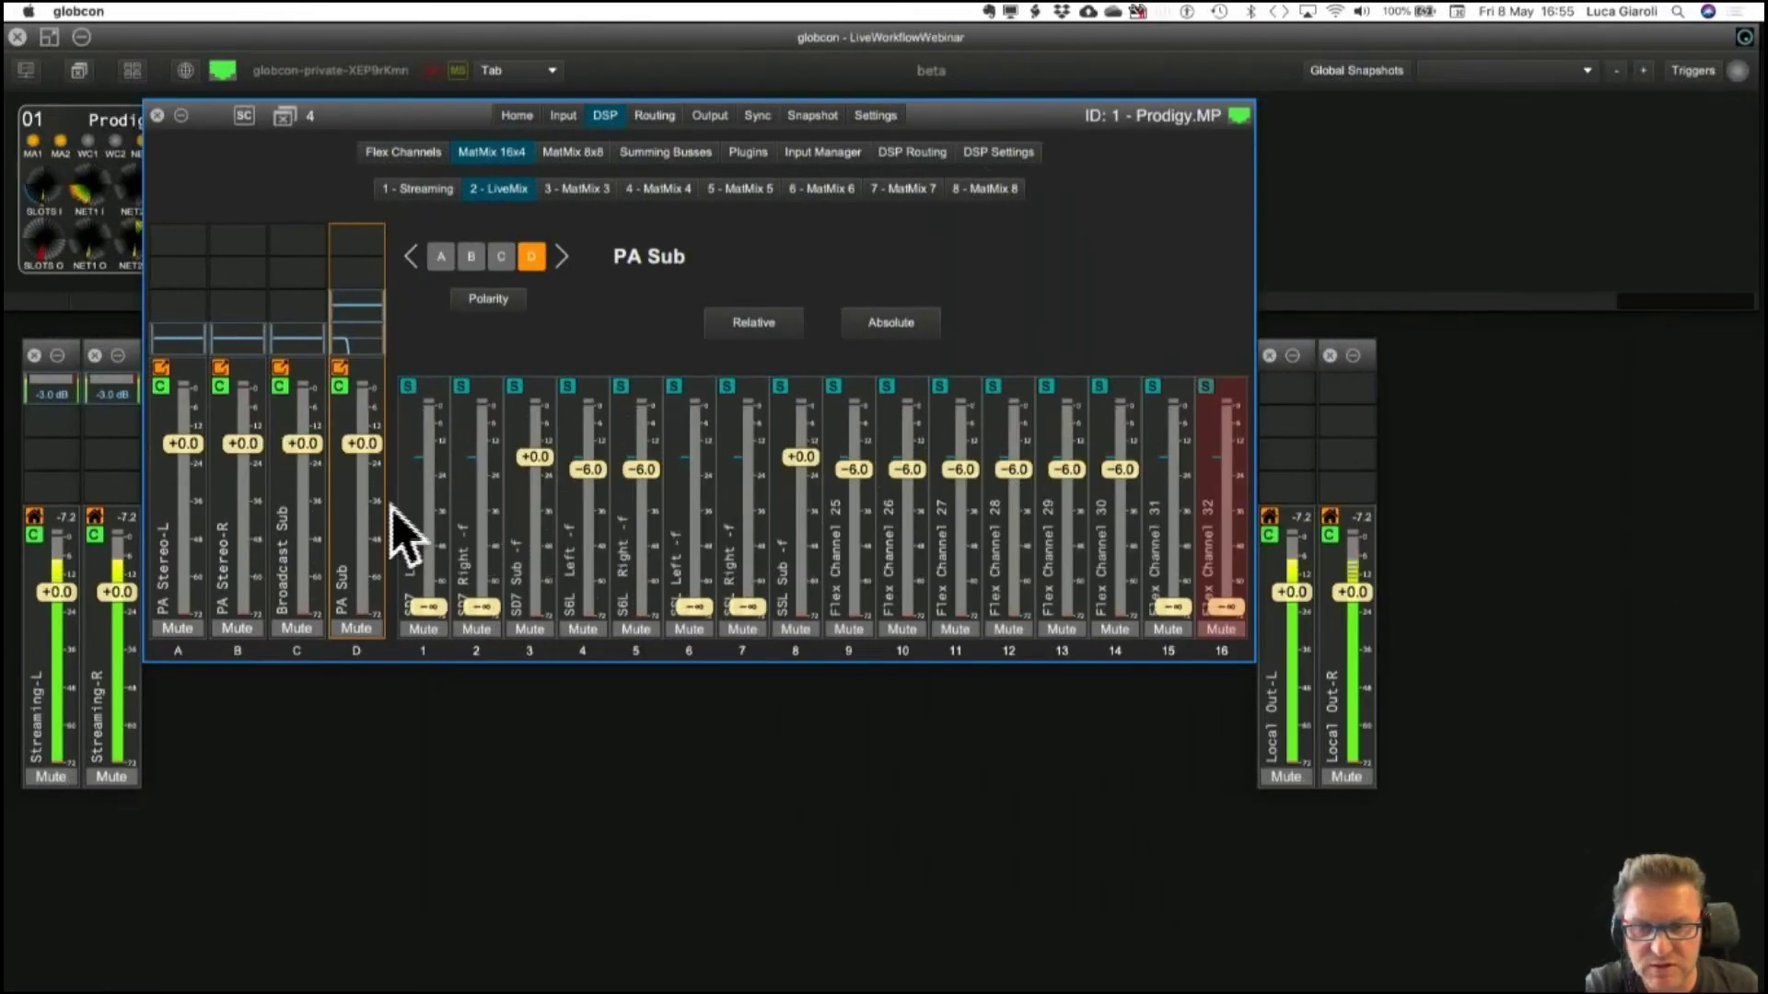
pyautogui.rightClick(358, 293)
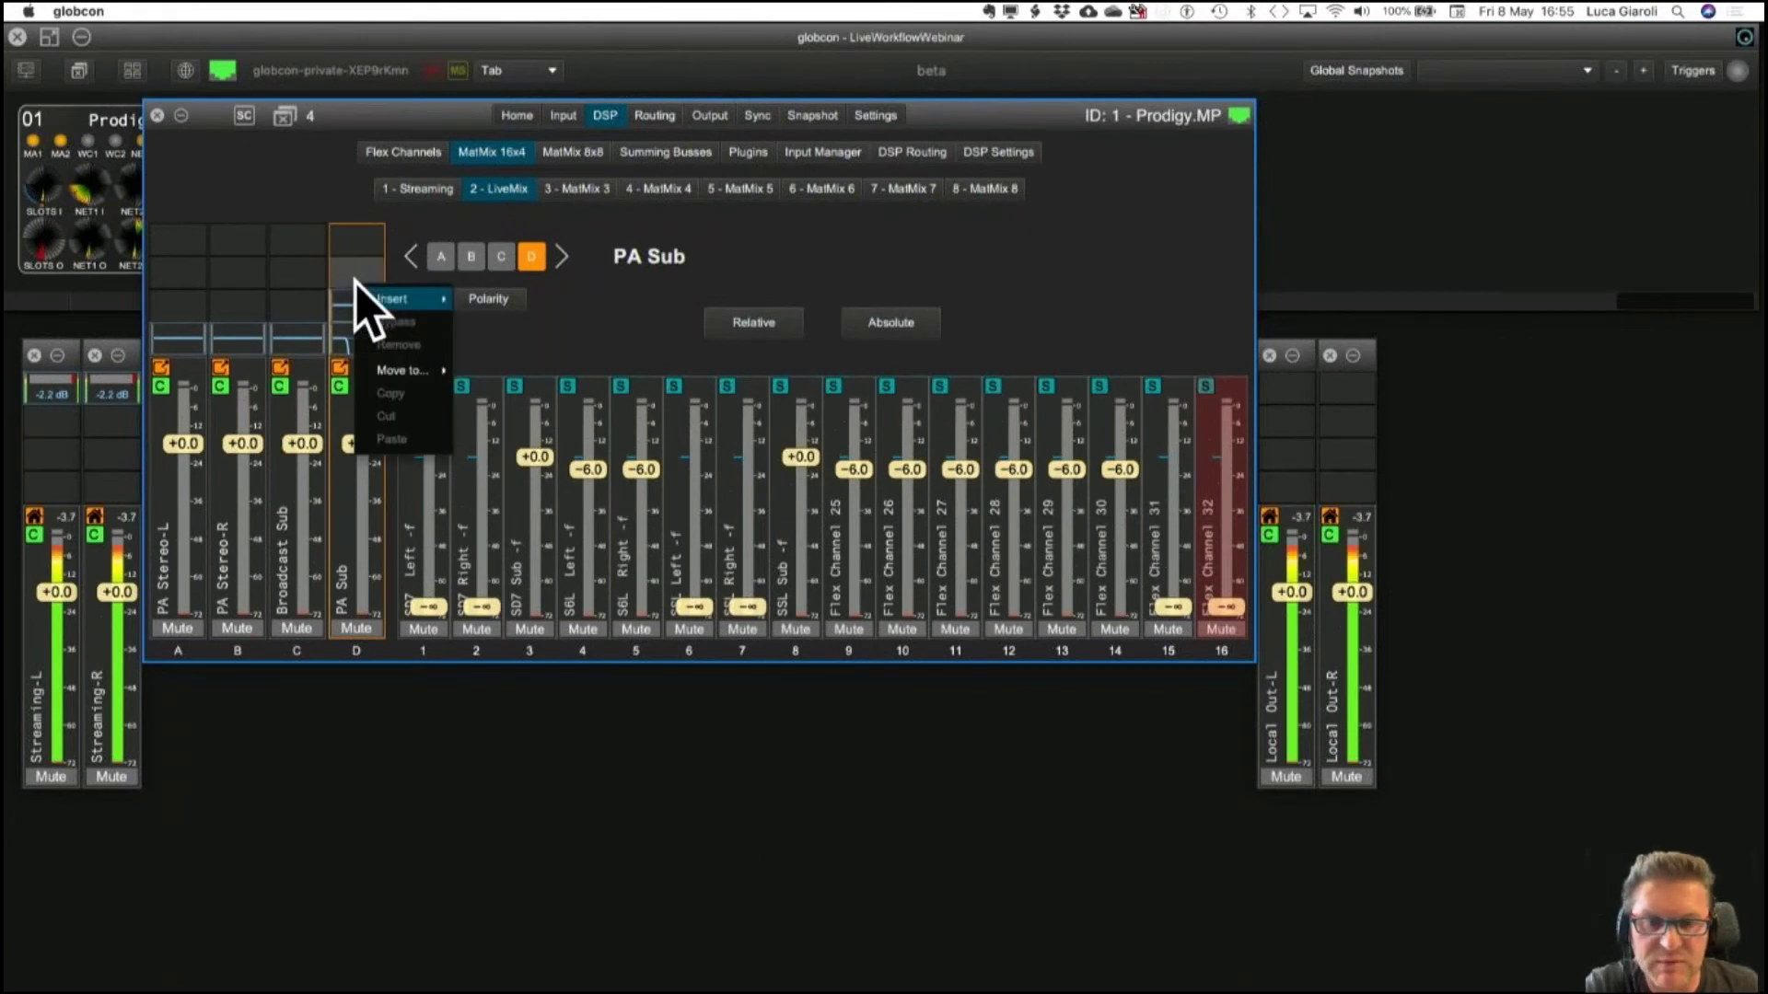
pyautogui.moveTo(396, 299)
pyautogui.click(475, 349)
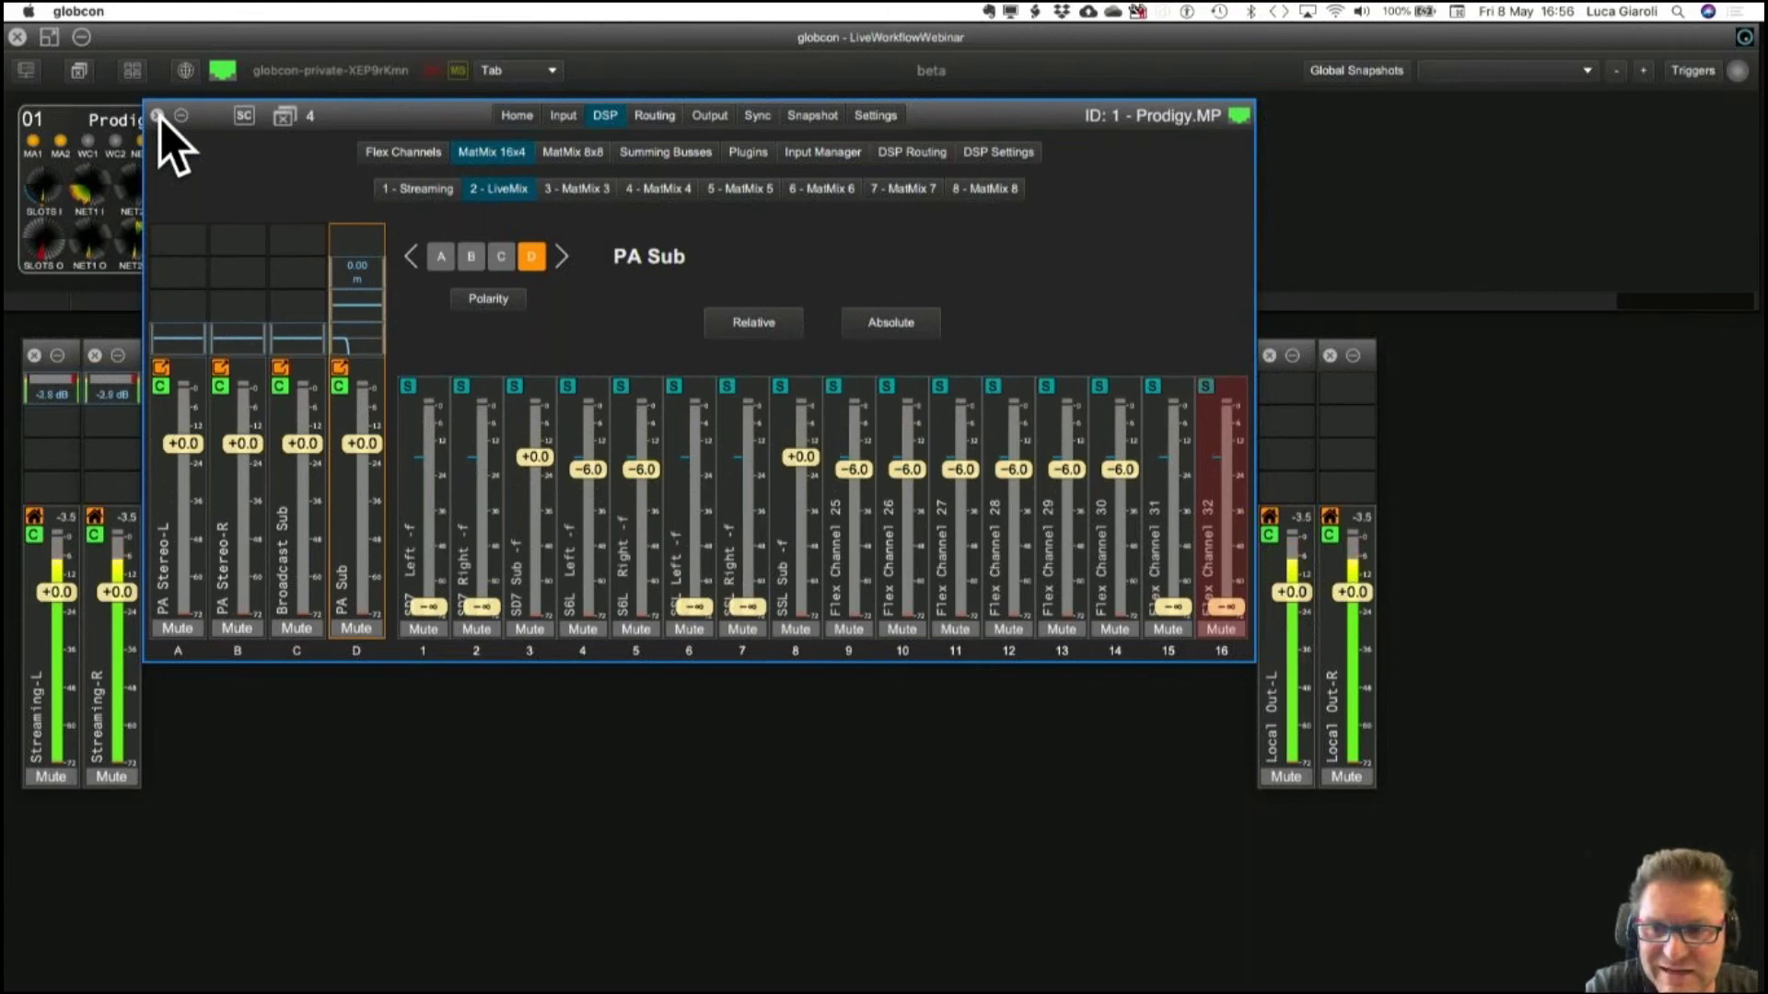
# Check the Prodigy.MP overview of input, output and processing meters, and return to the LiveMix PA Sub mix.
pyautogui.click(517, 115)
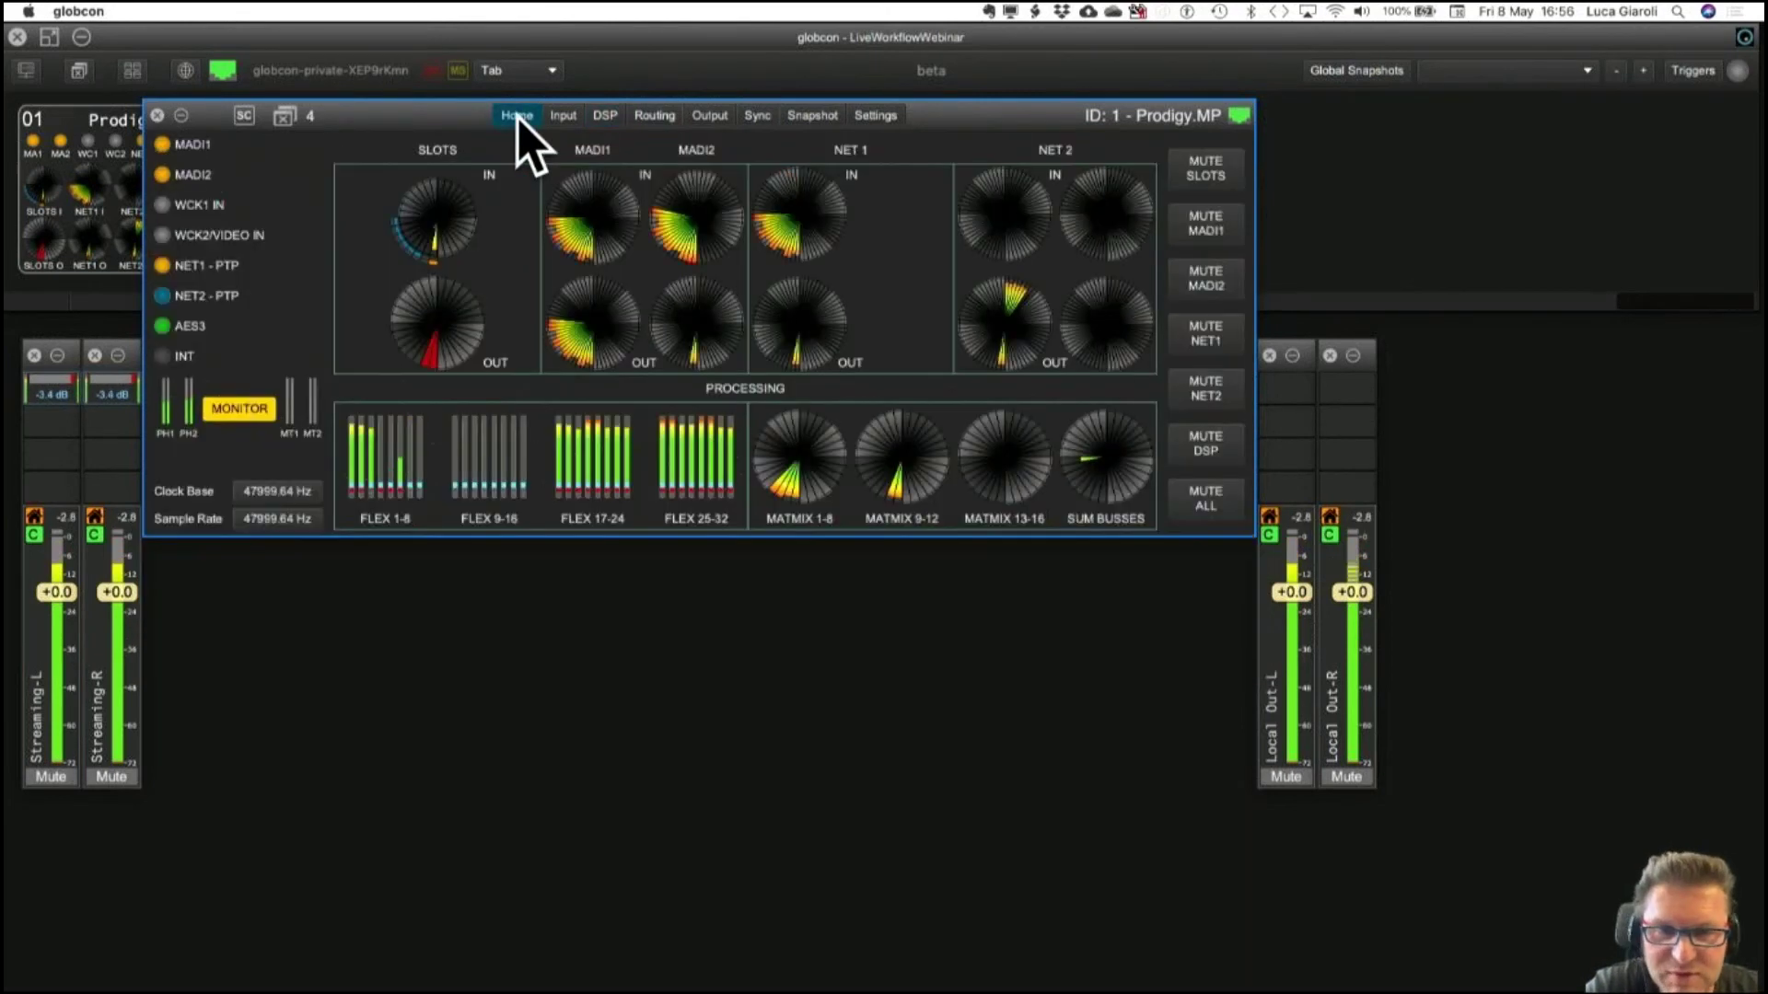
pyautogui.click(606, 116)
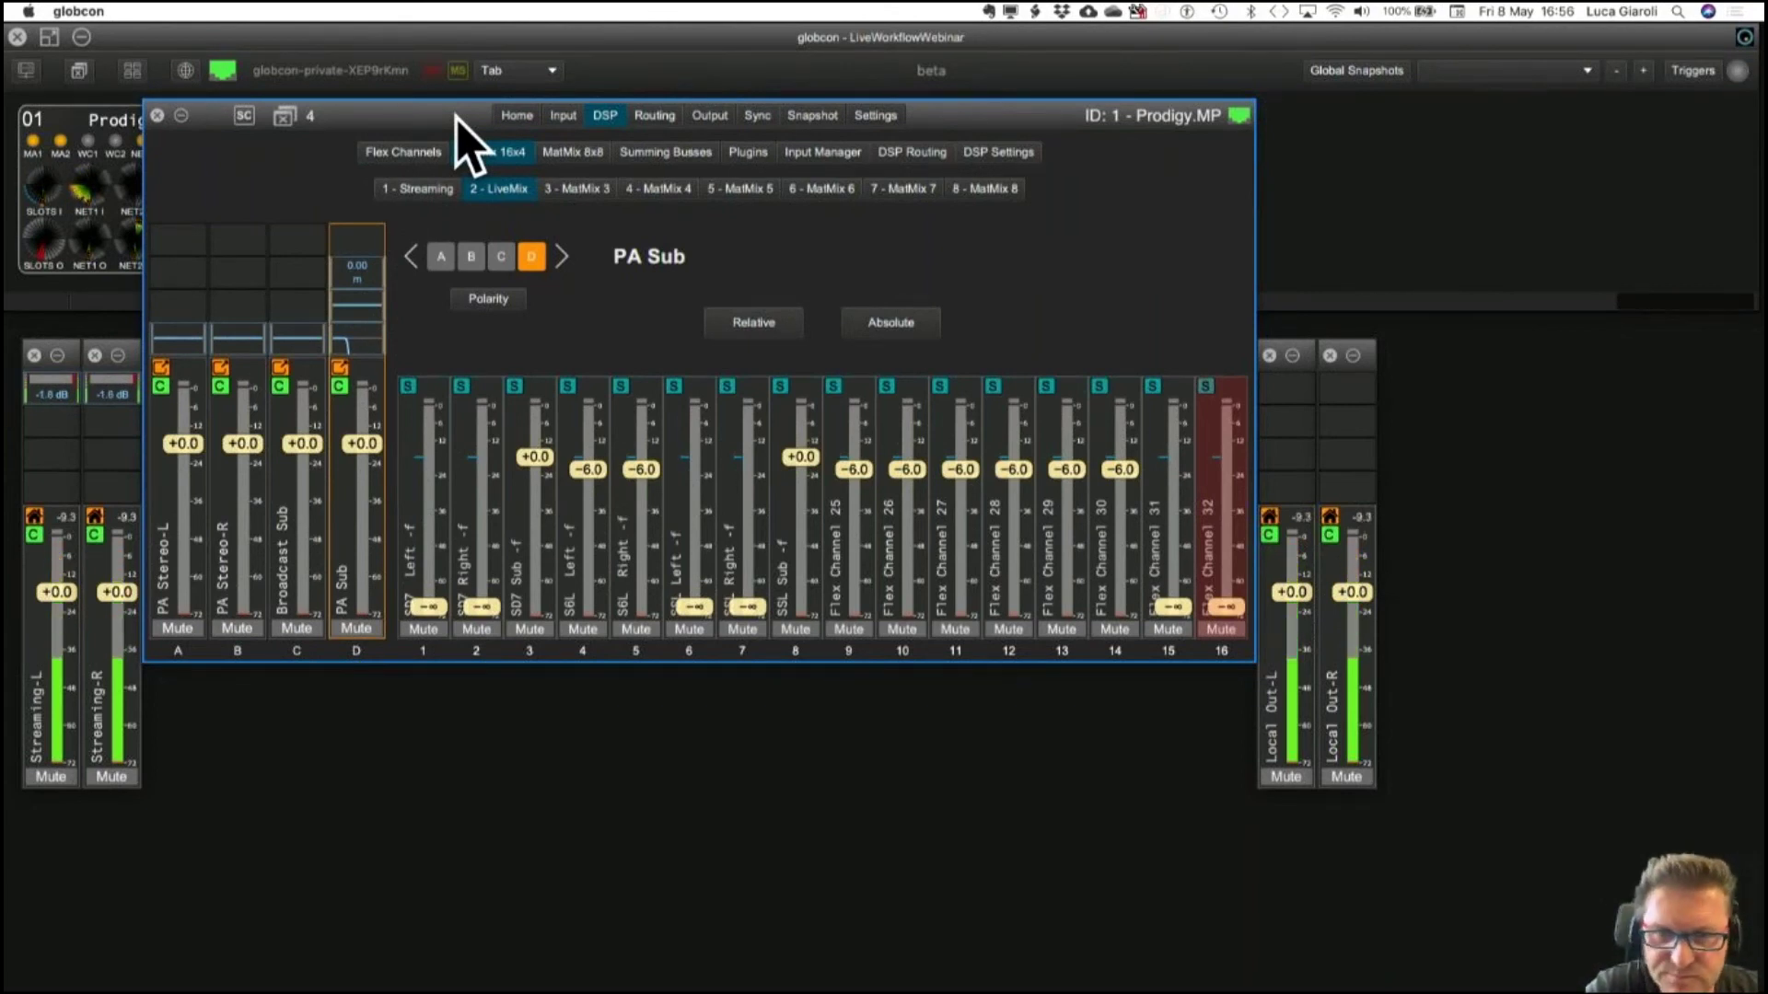
pyautogui.click(514, 116)
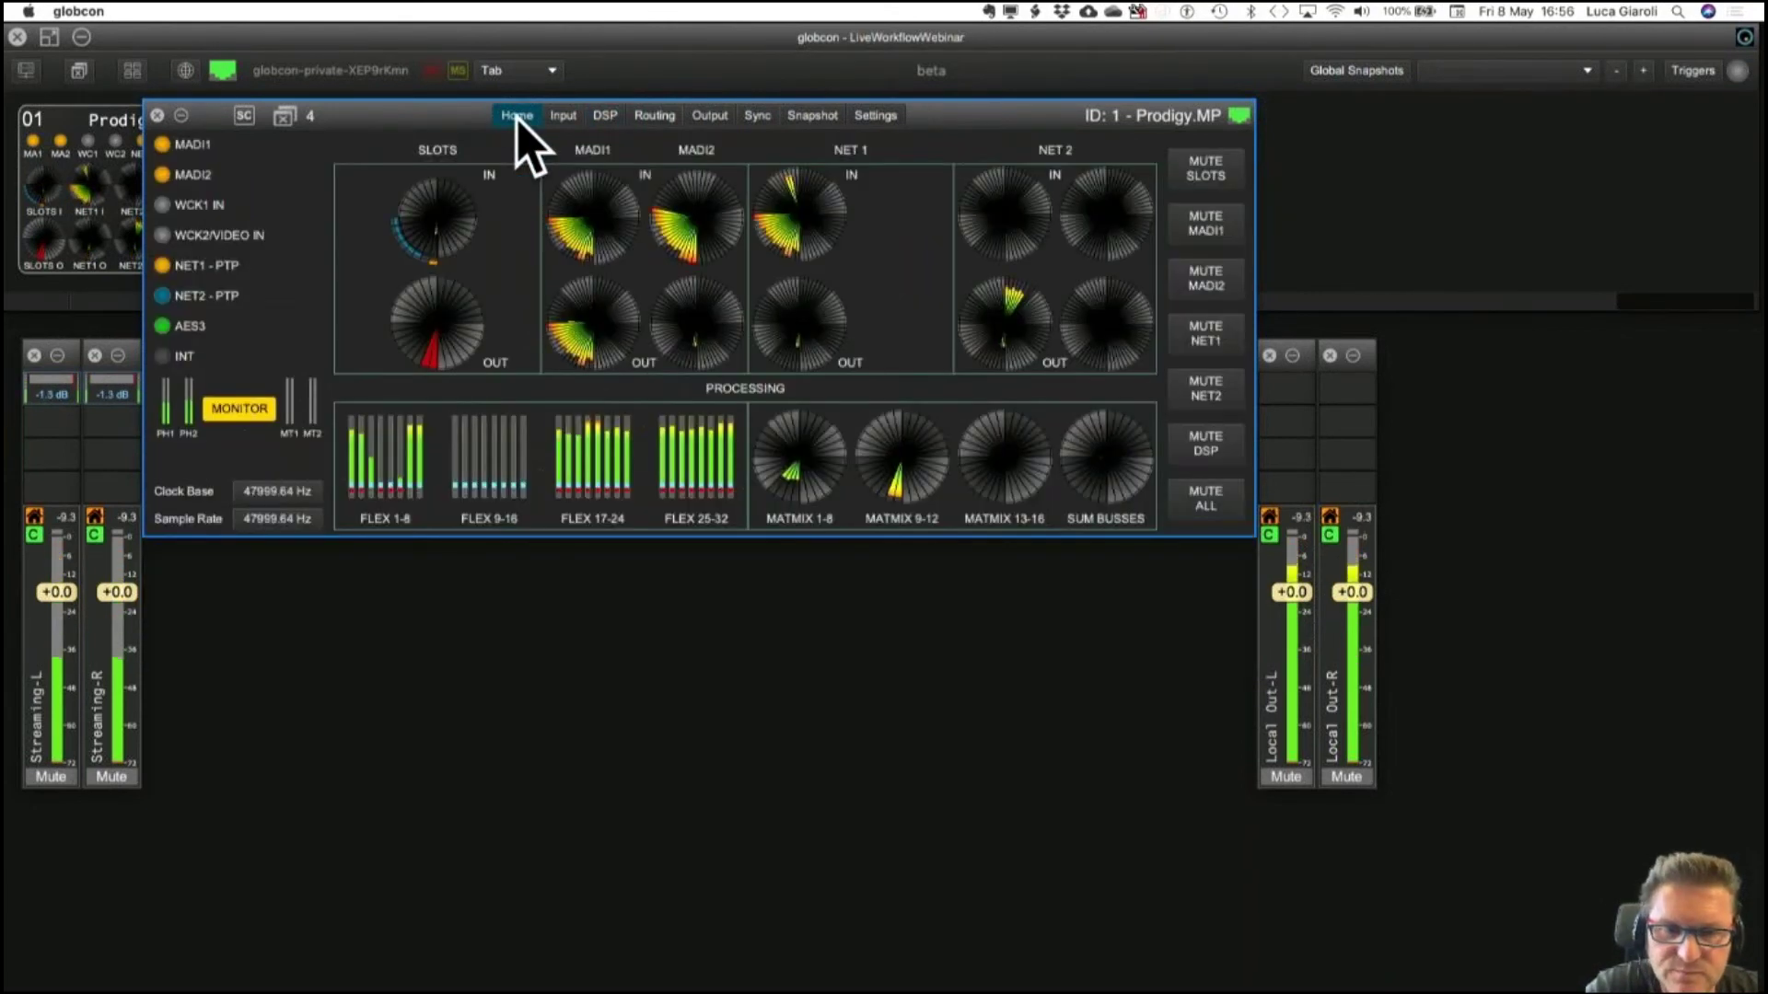
pyautogui.click(605, 116)
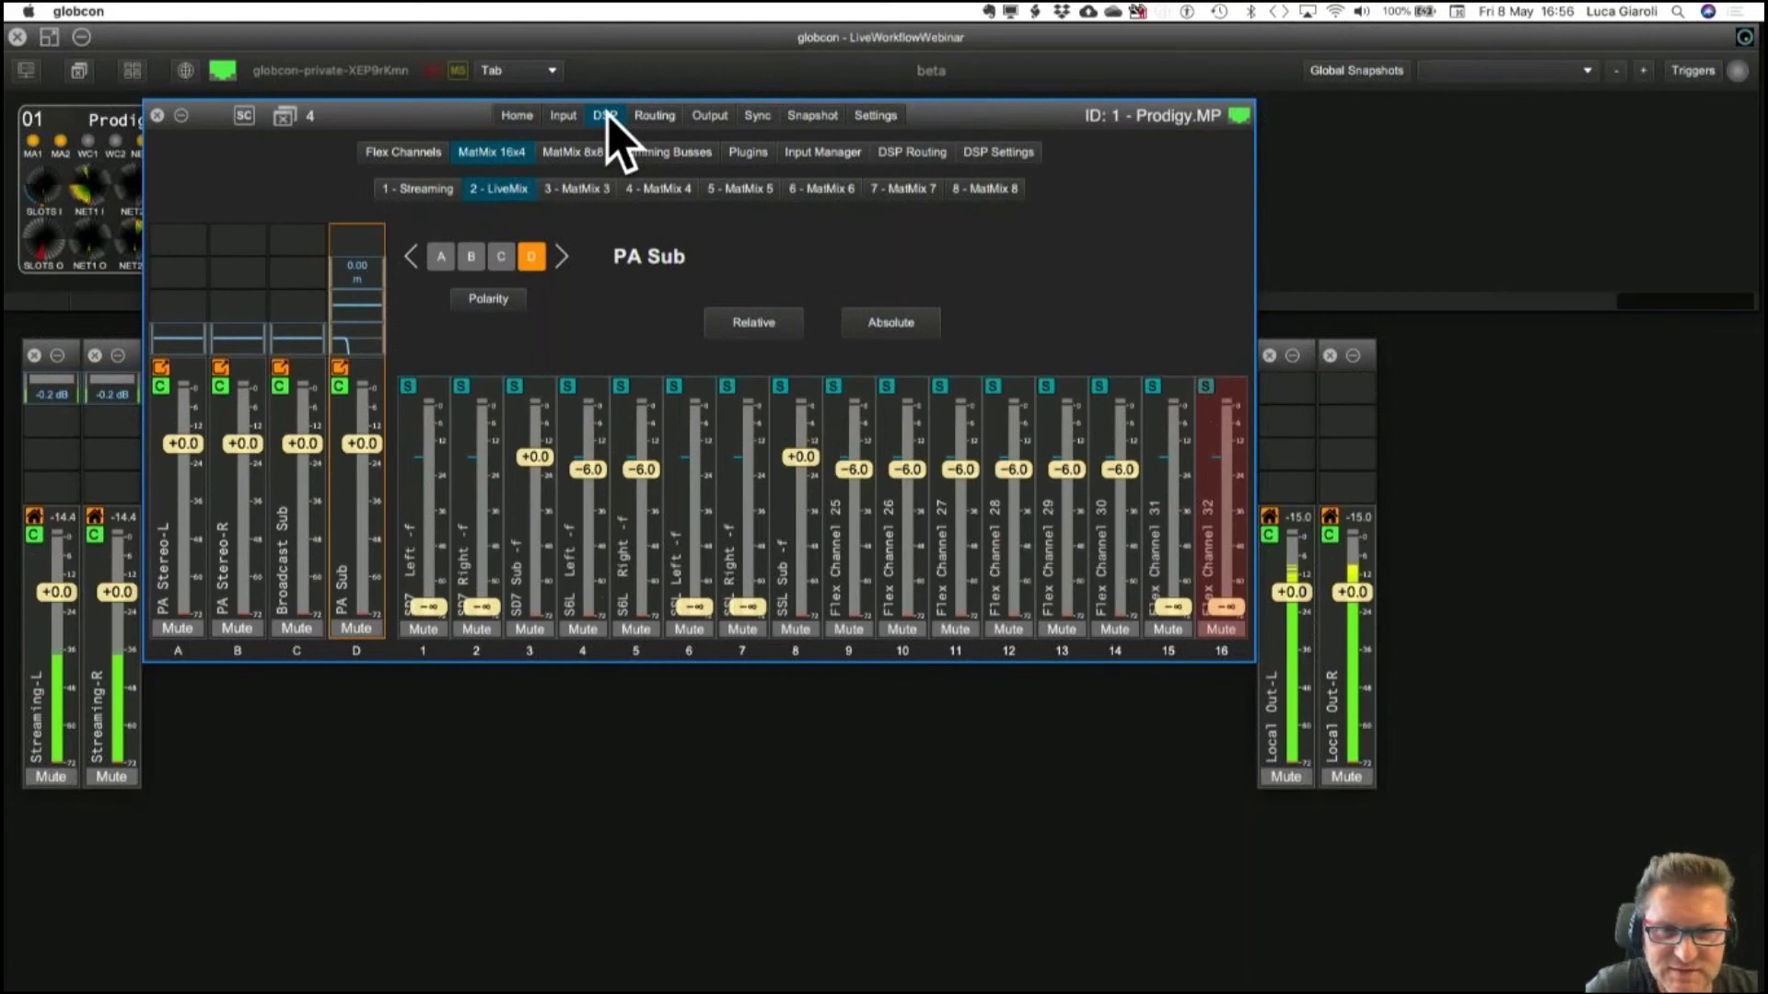
pyautogui.click(530, 117)
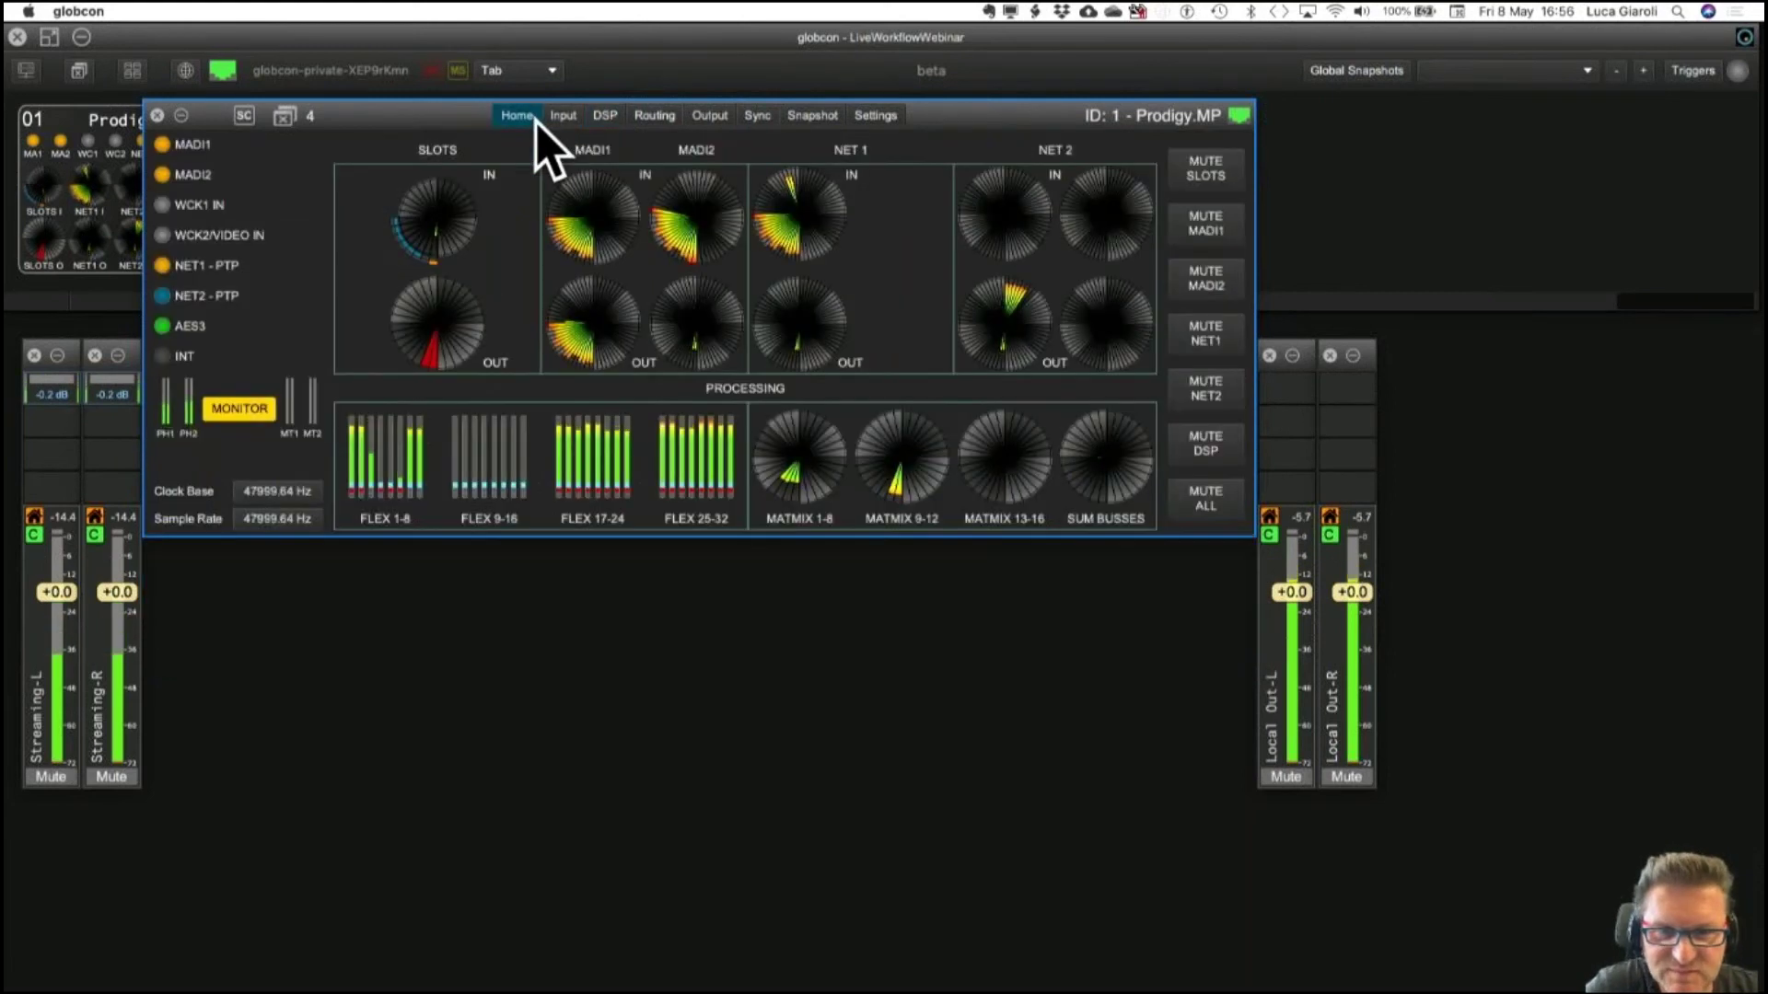
pyautogui.click(612, 118)
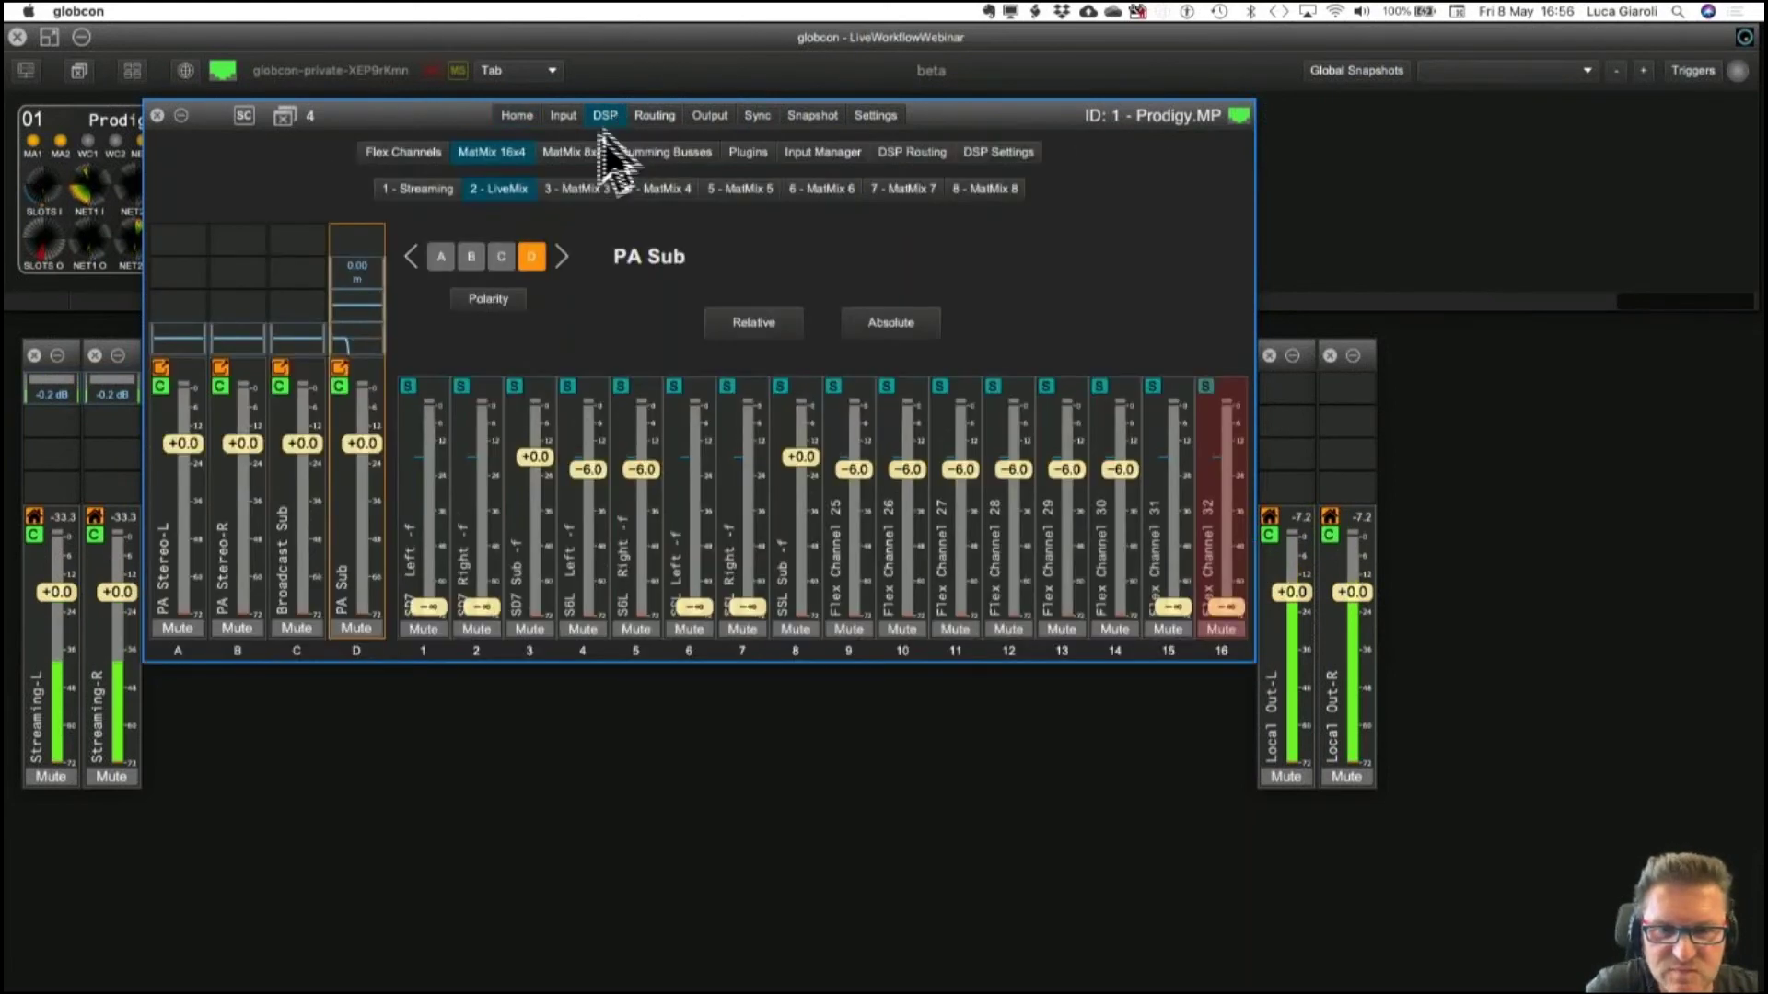
# Show the flex channels, mute the presenter's voice channel and toggle the mute of DJ Left.
pyautogui.click(412, 150)
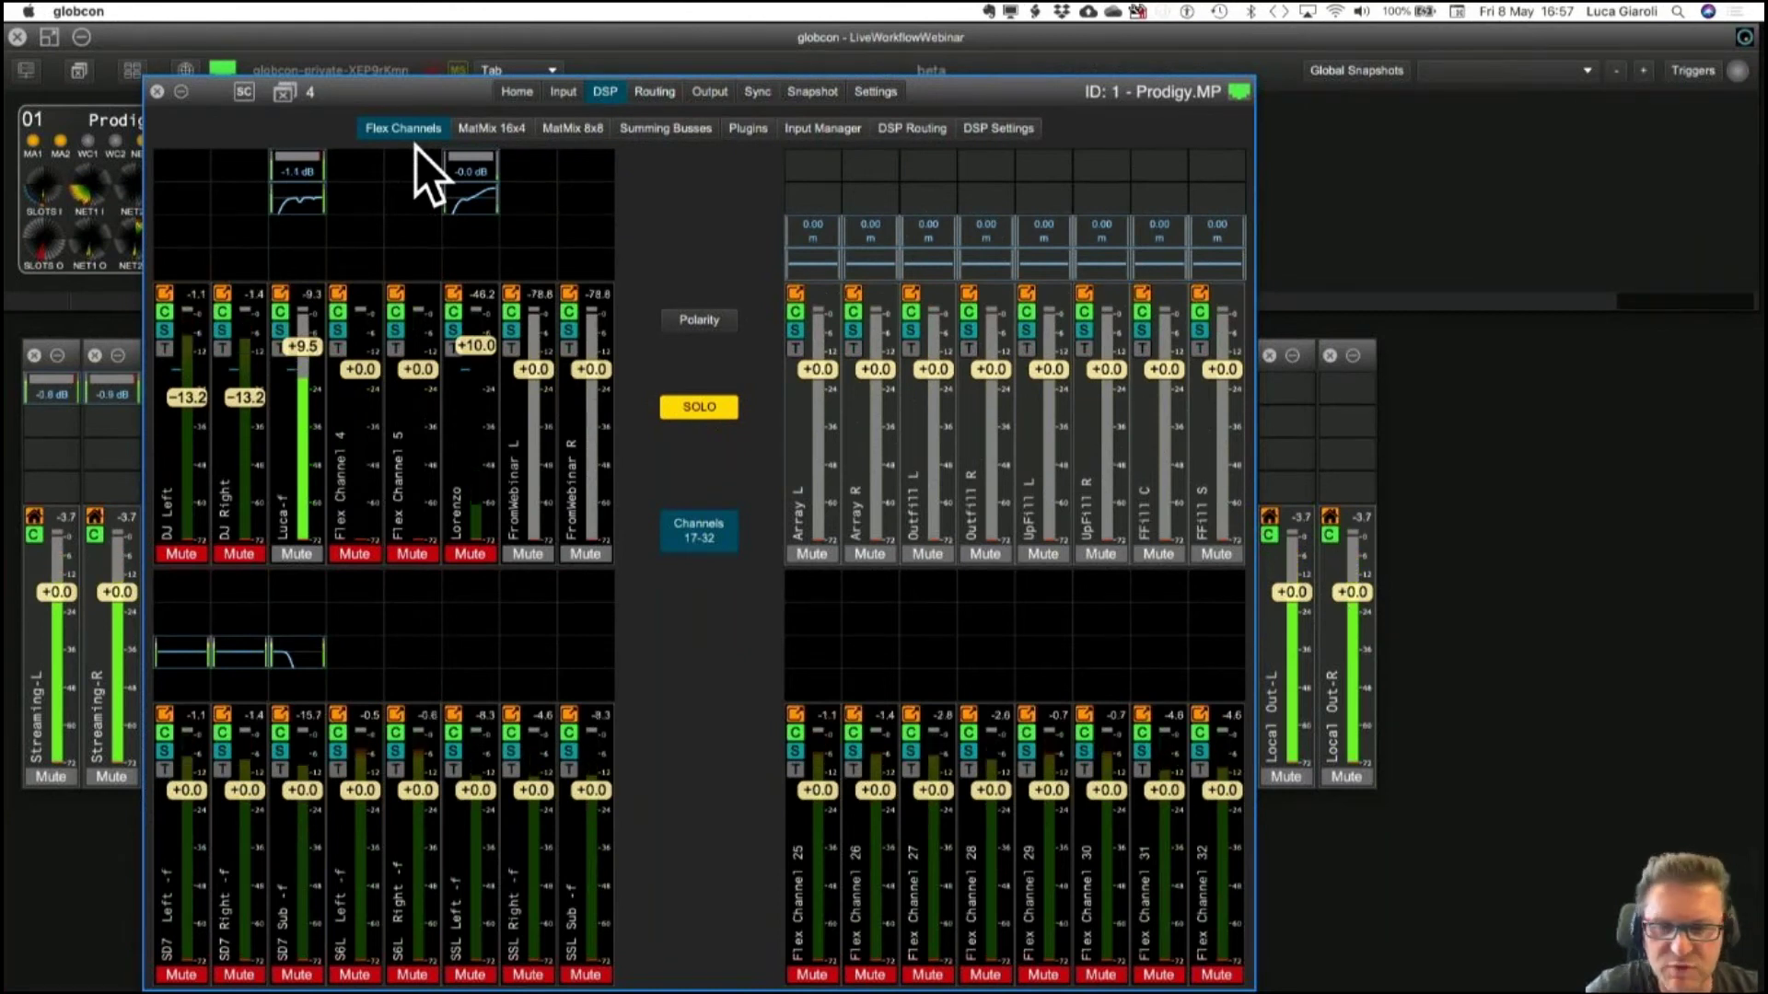
pyautogui.click(296, 553)
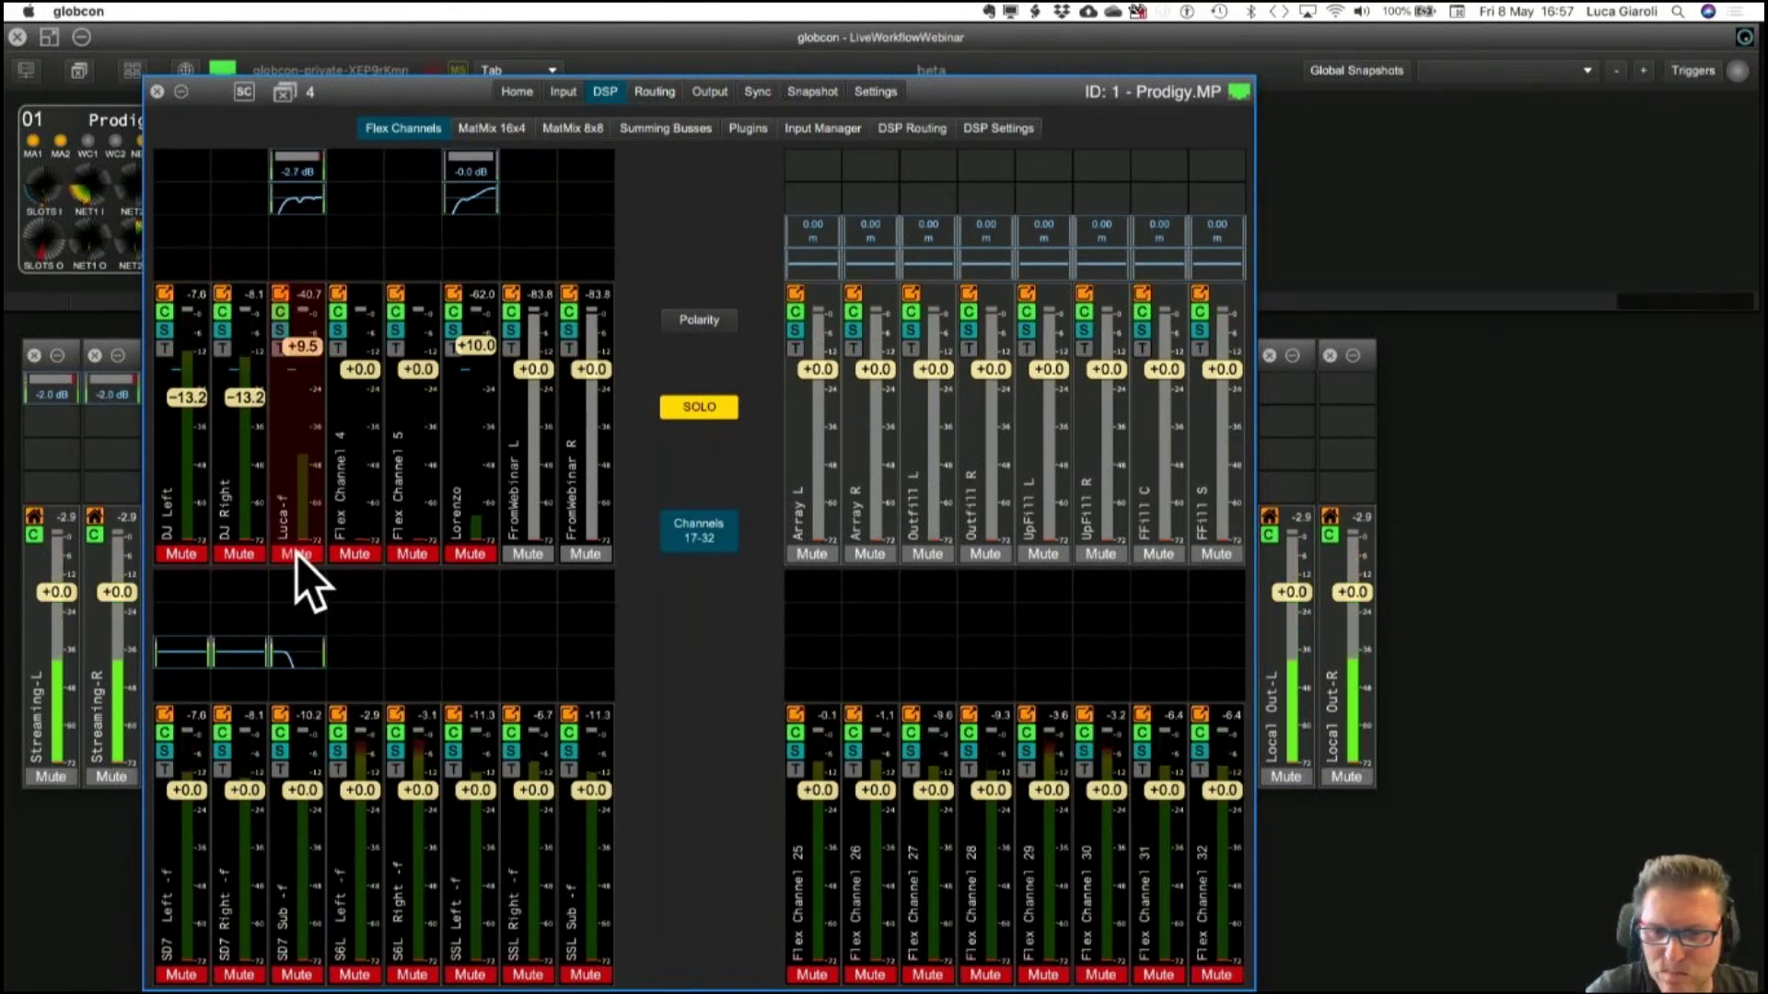
pyautogui.click(171, 555)
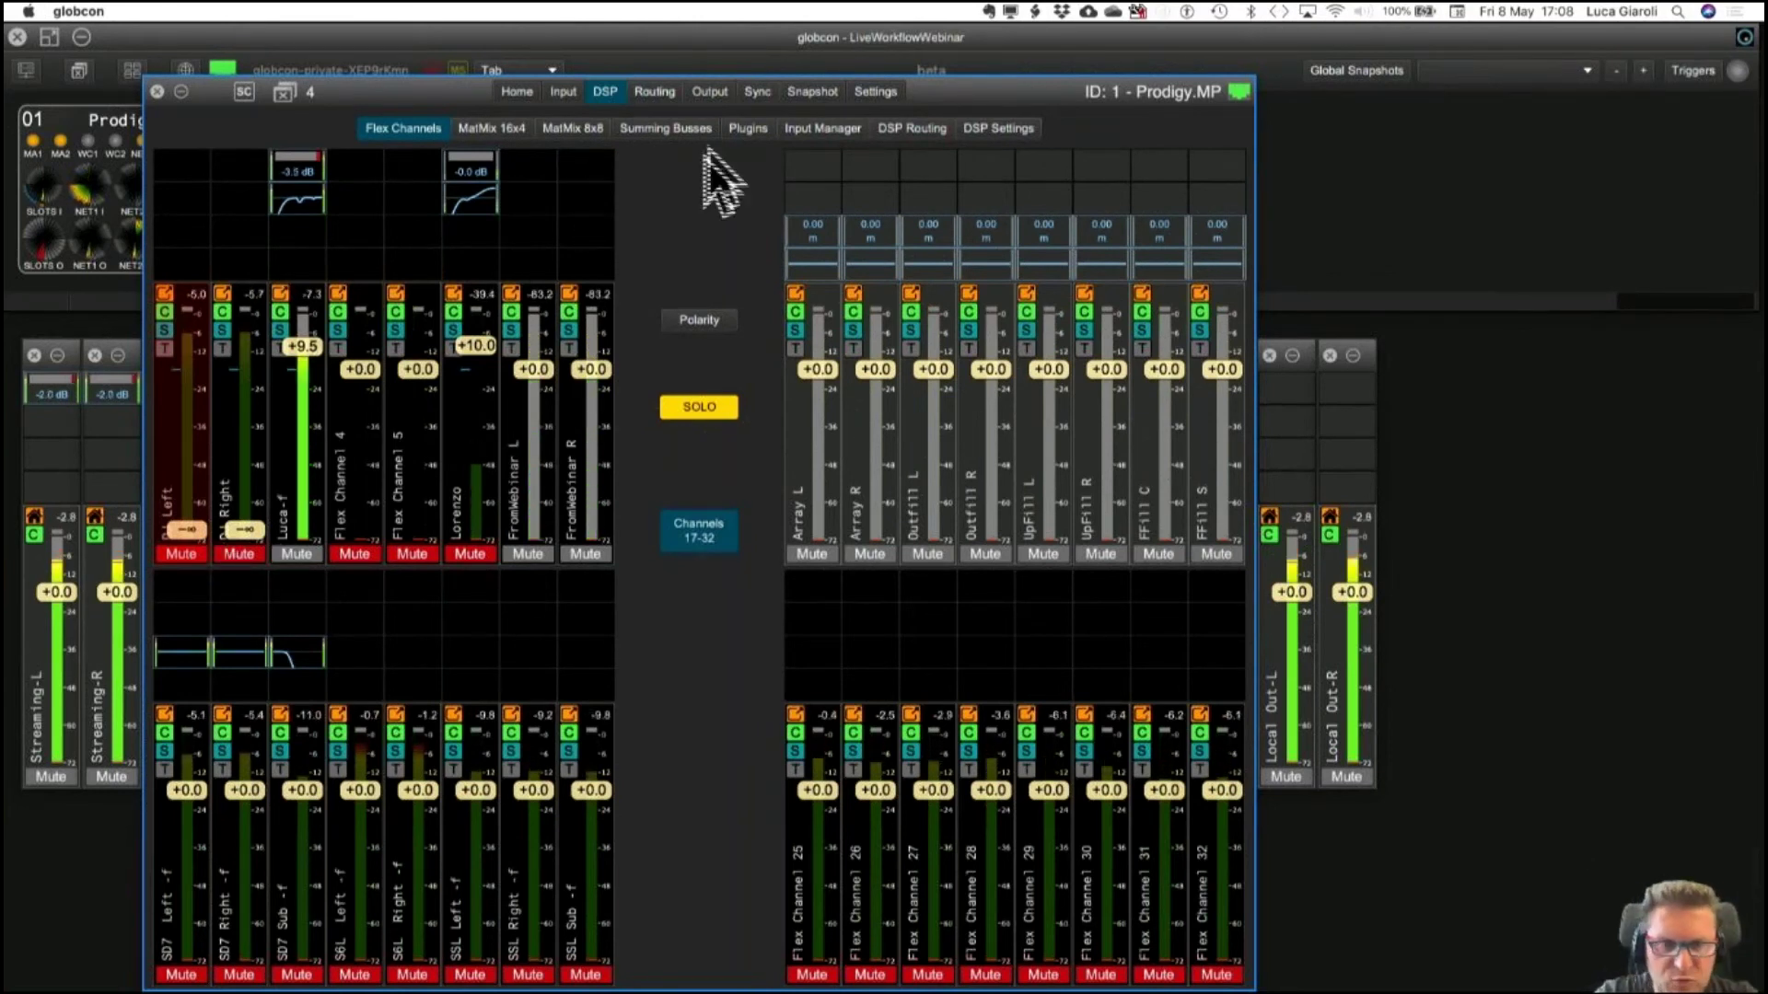
# Show the clock sync settings, and examine the Main PA mix and the Output 1 to 8 processing chains in the Preview workflow diagram.
pyautogui.click(757, 92)
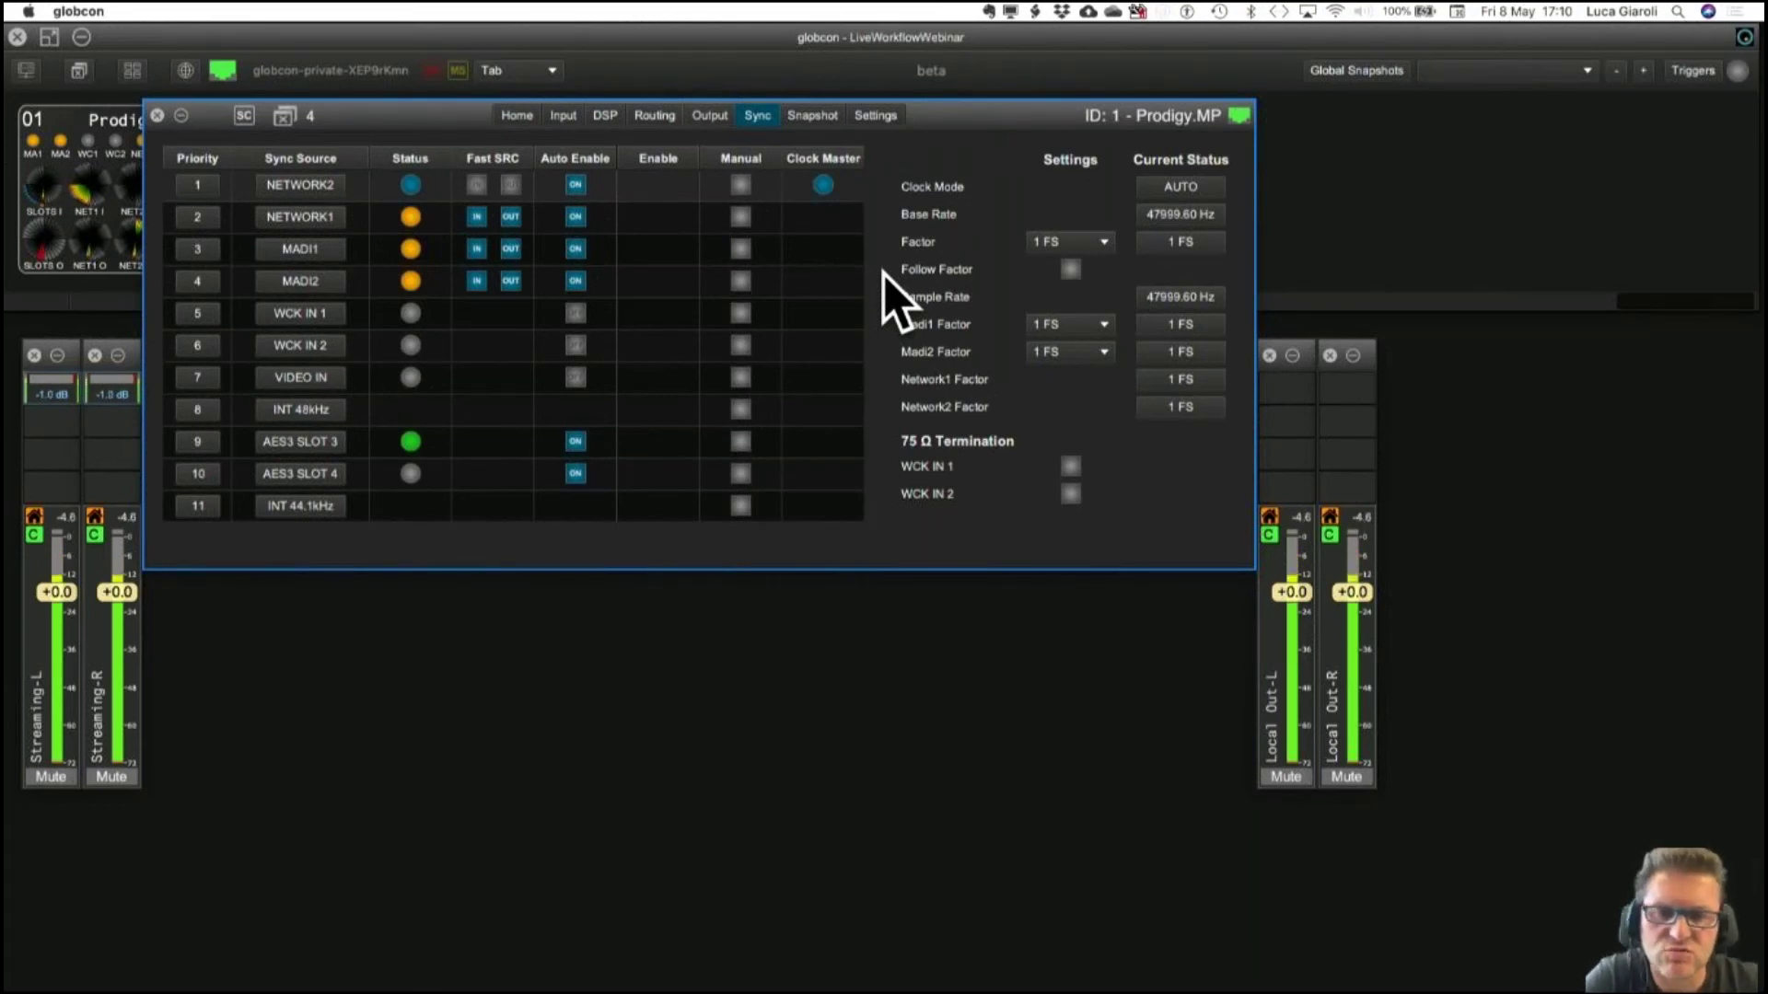
pyautogui.hotkey('ctrl', 'Right')
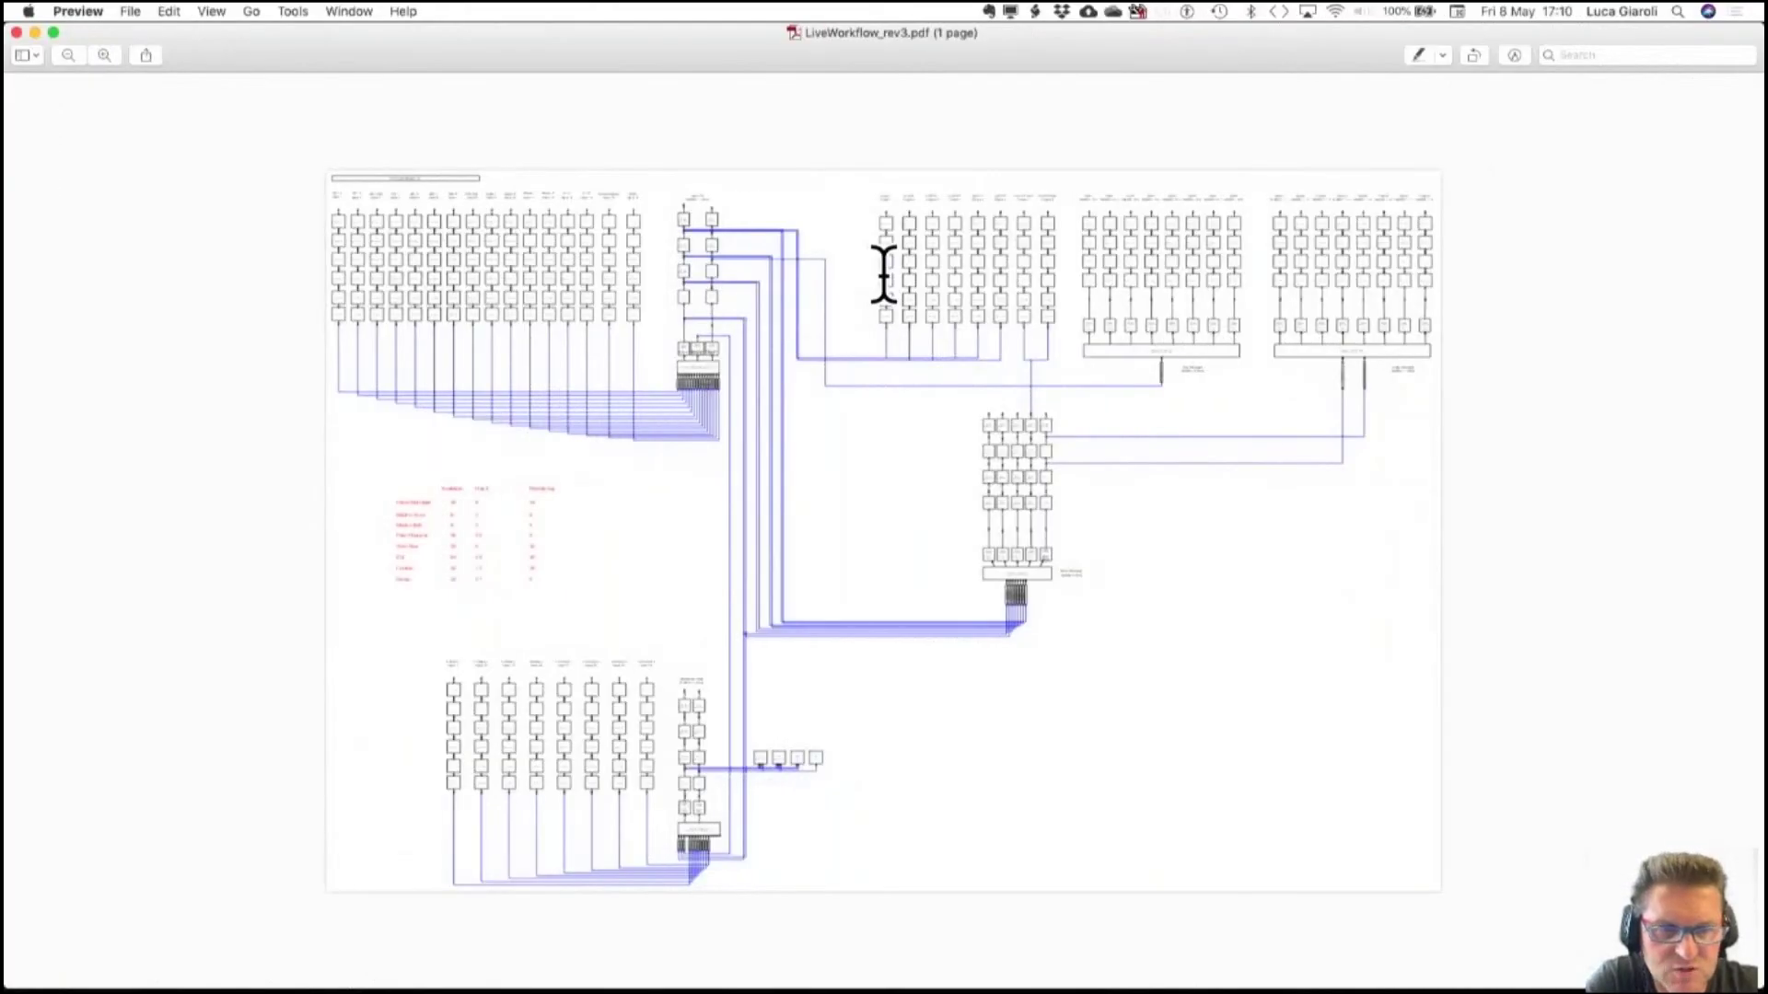
pyautogui.scroll(5, 750, 268)
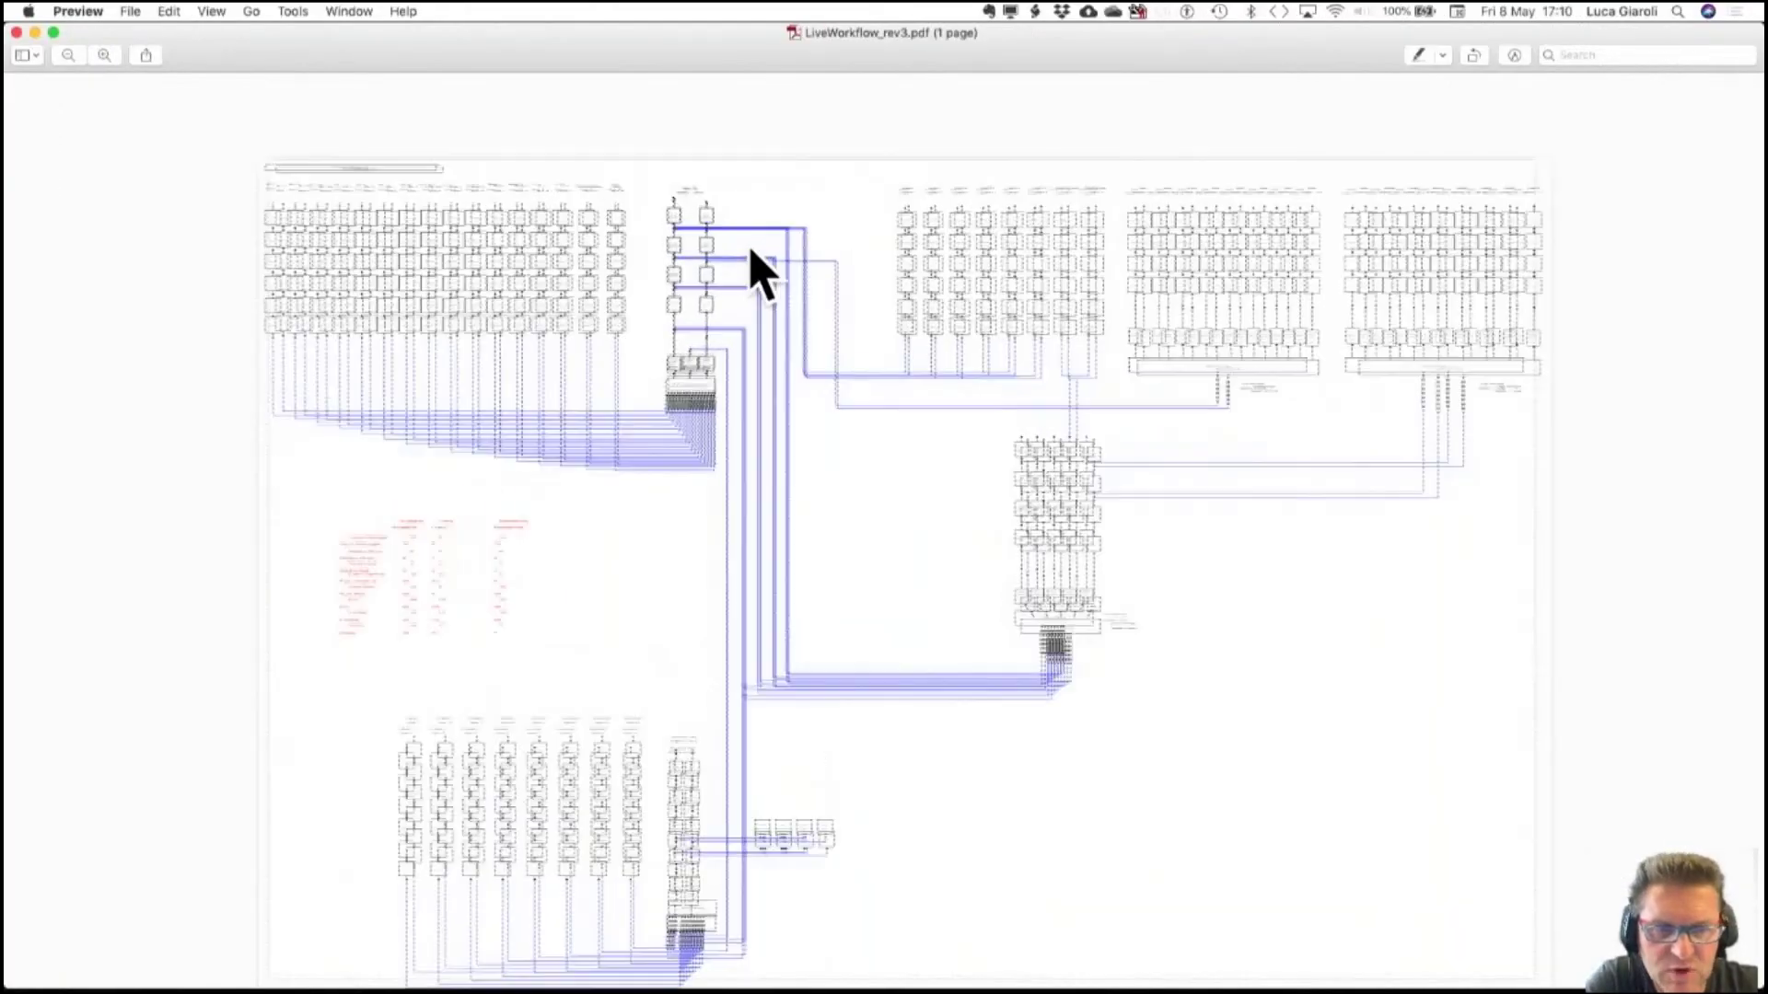
pyautogui.scroll(10, 750, 268)
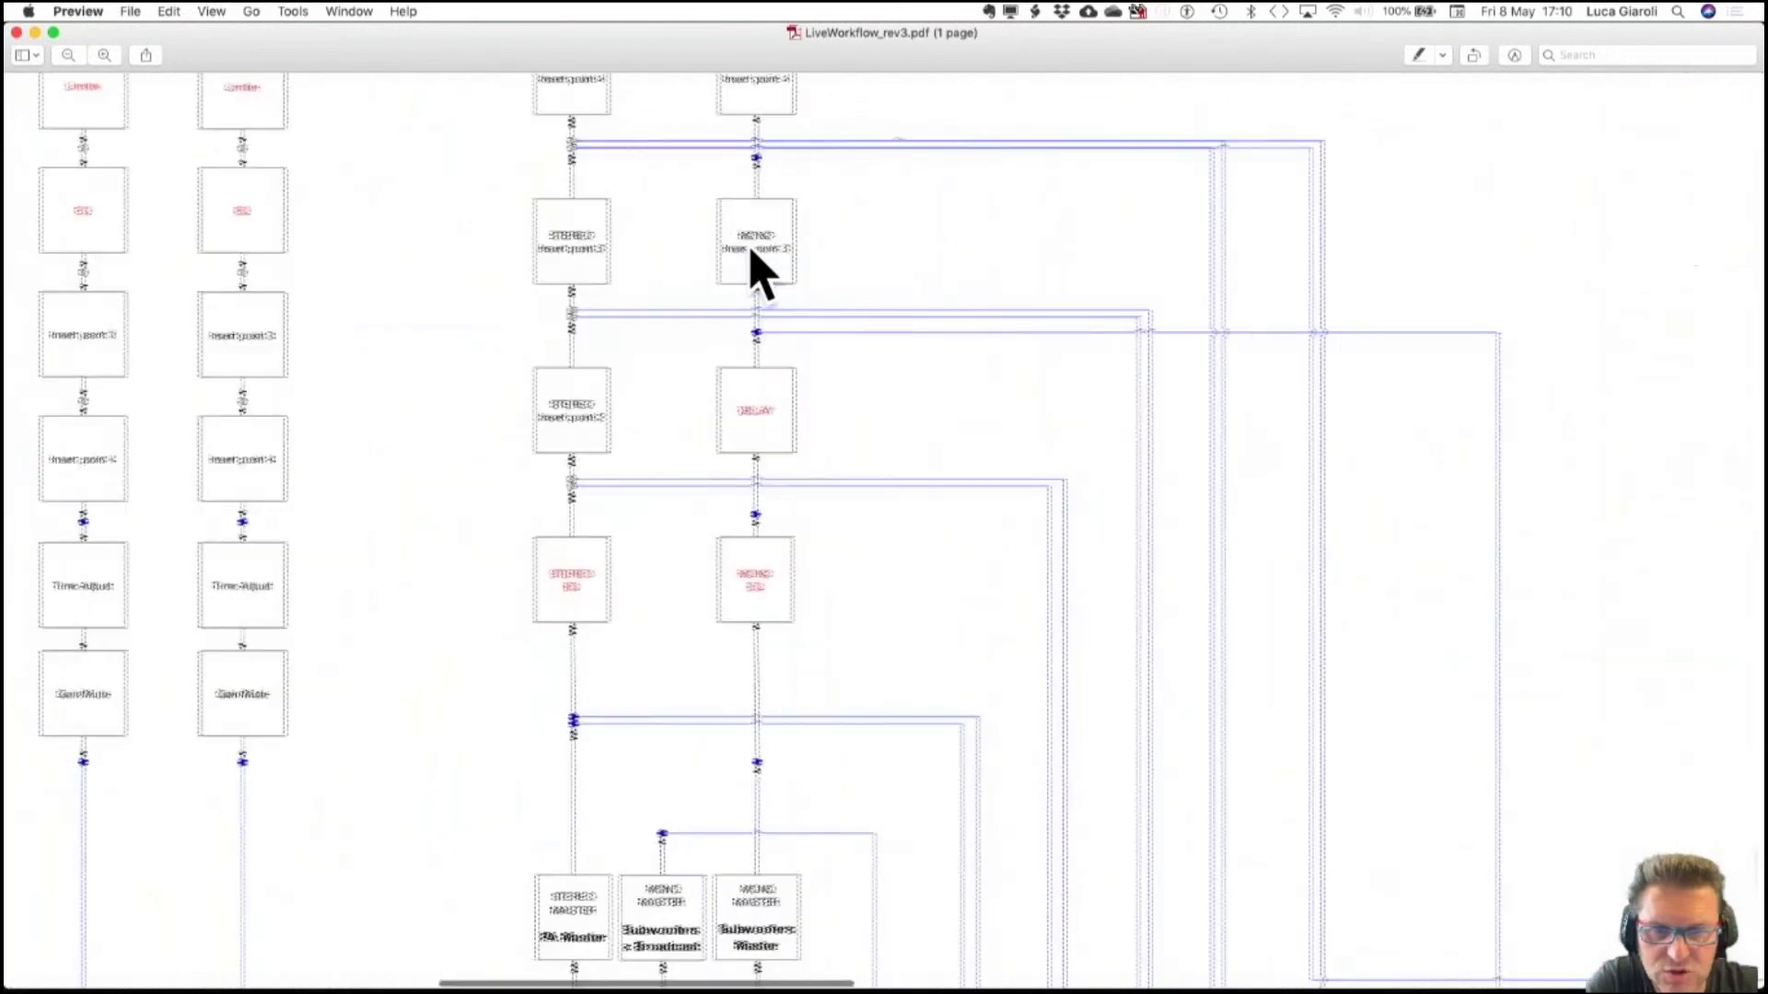
pyautogui.scroll(4, 750, 268)
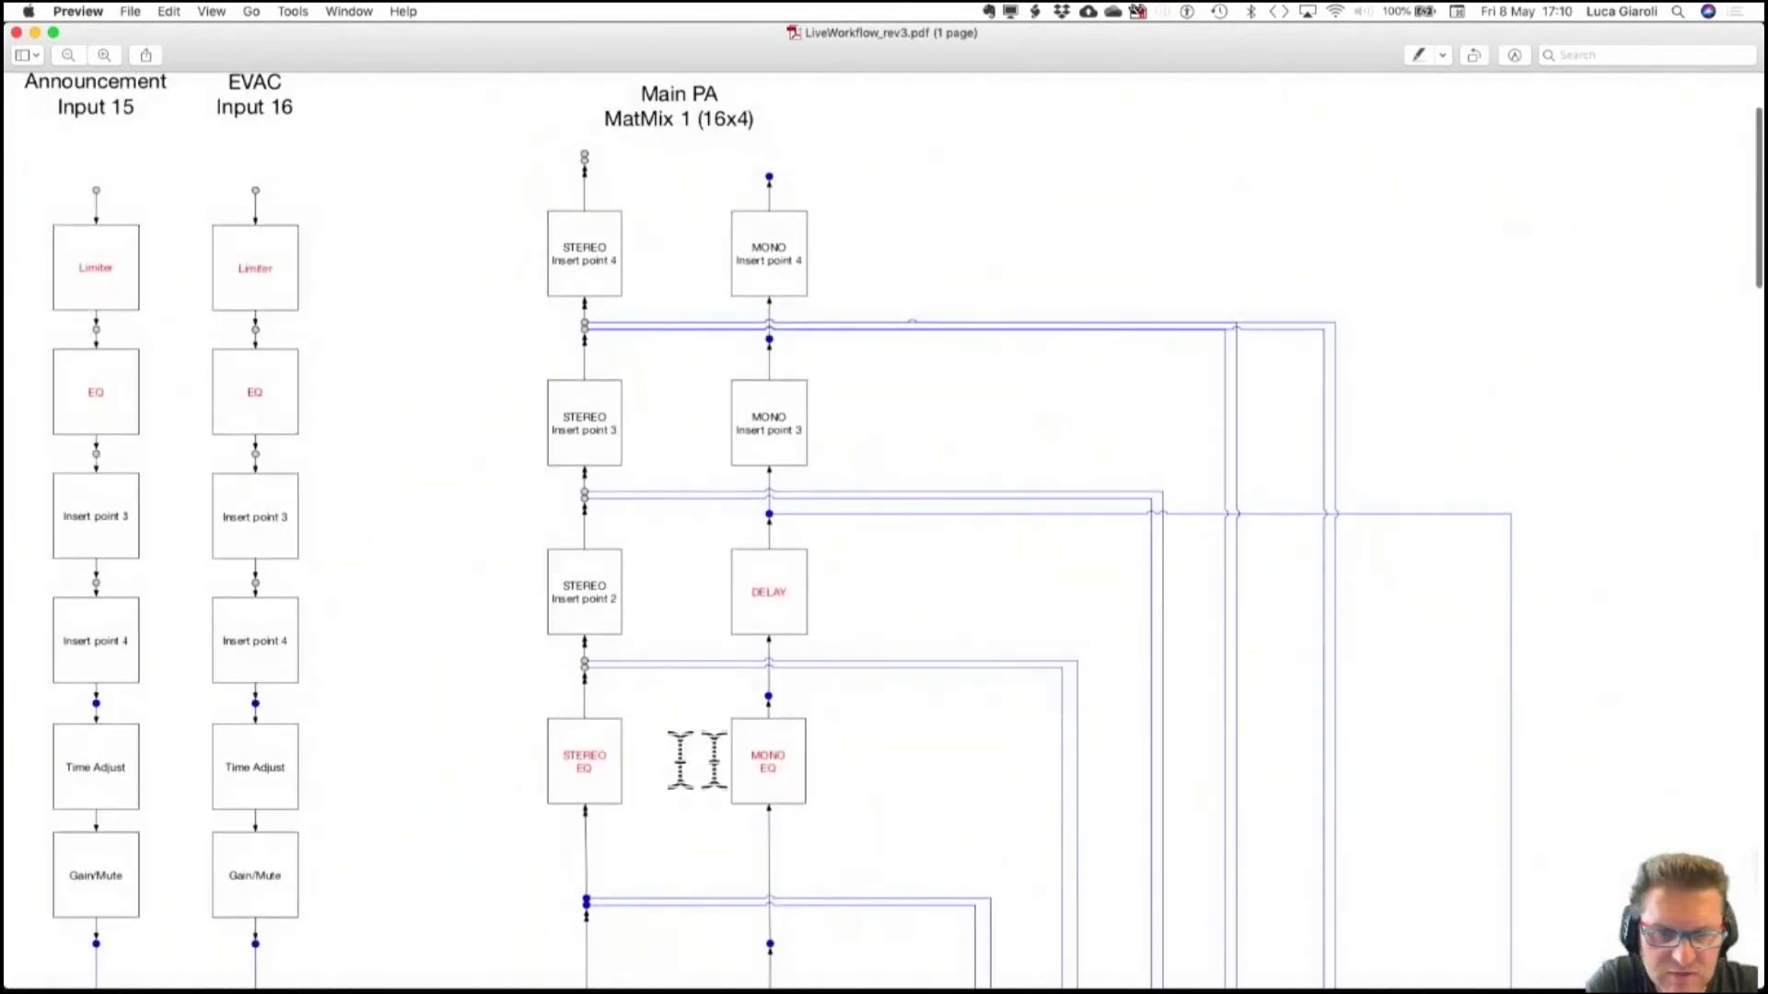
pyautogui.hscroll(15, 1046, 564)
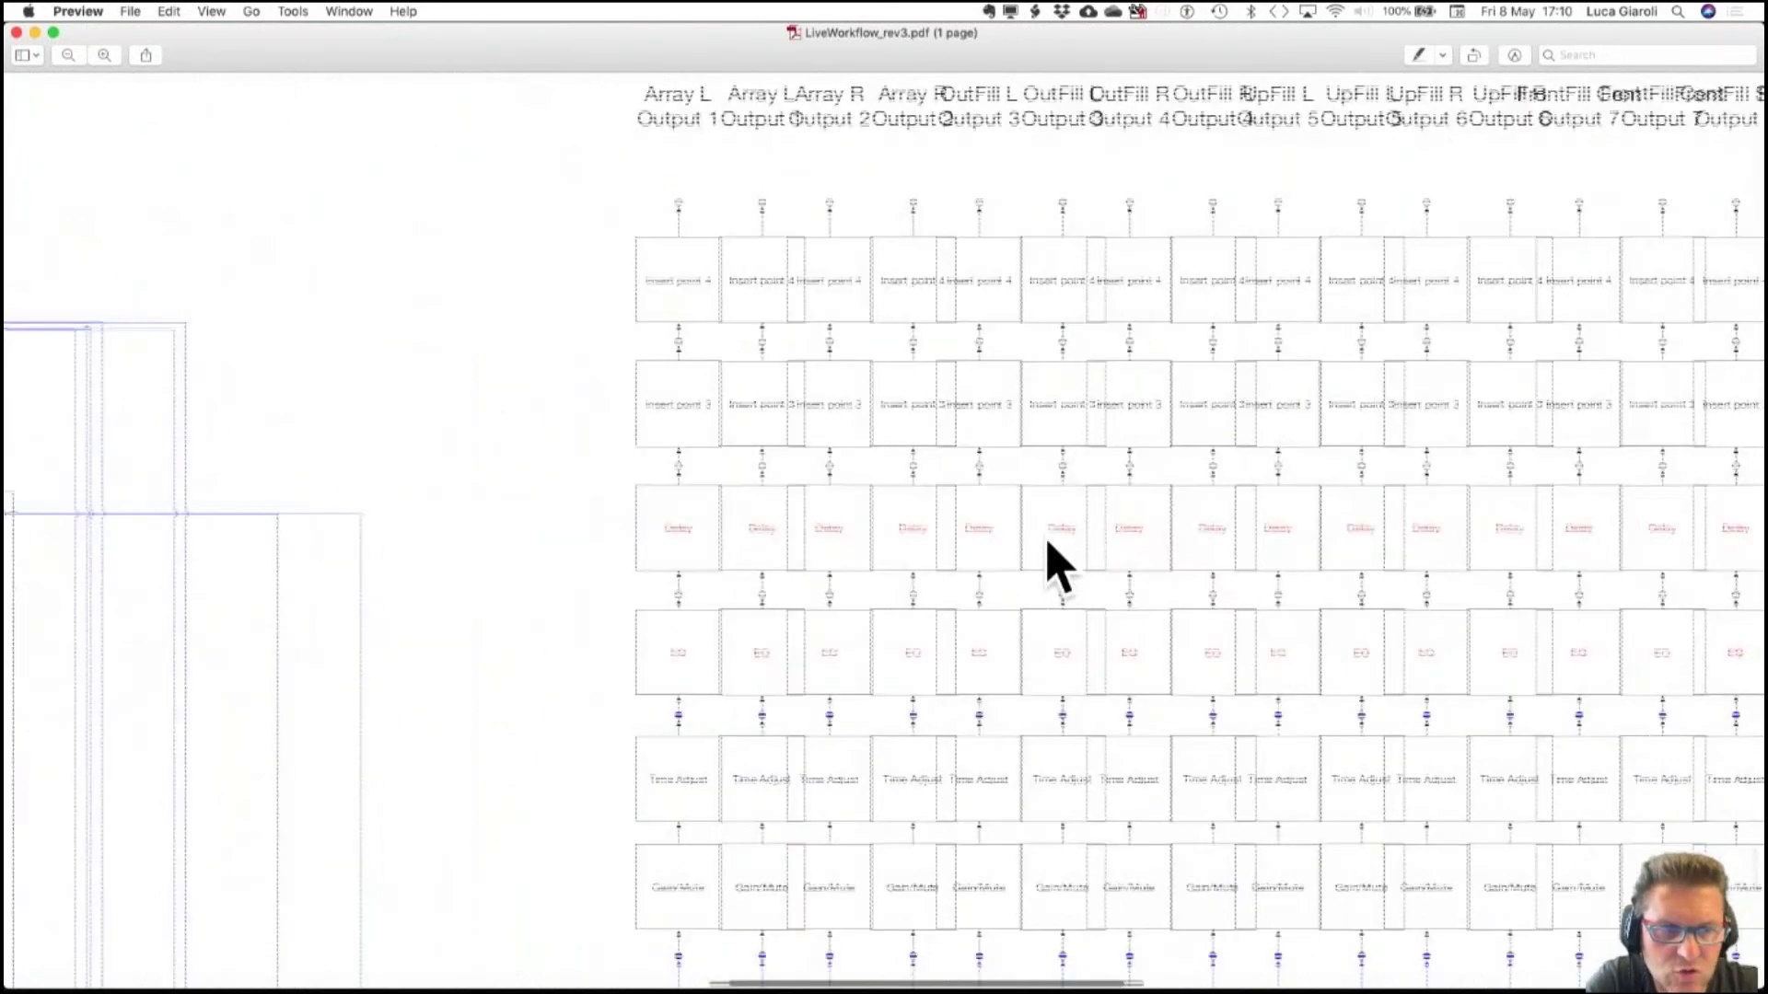
pyautogui.scroll(-4, 1050, 553)
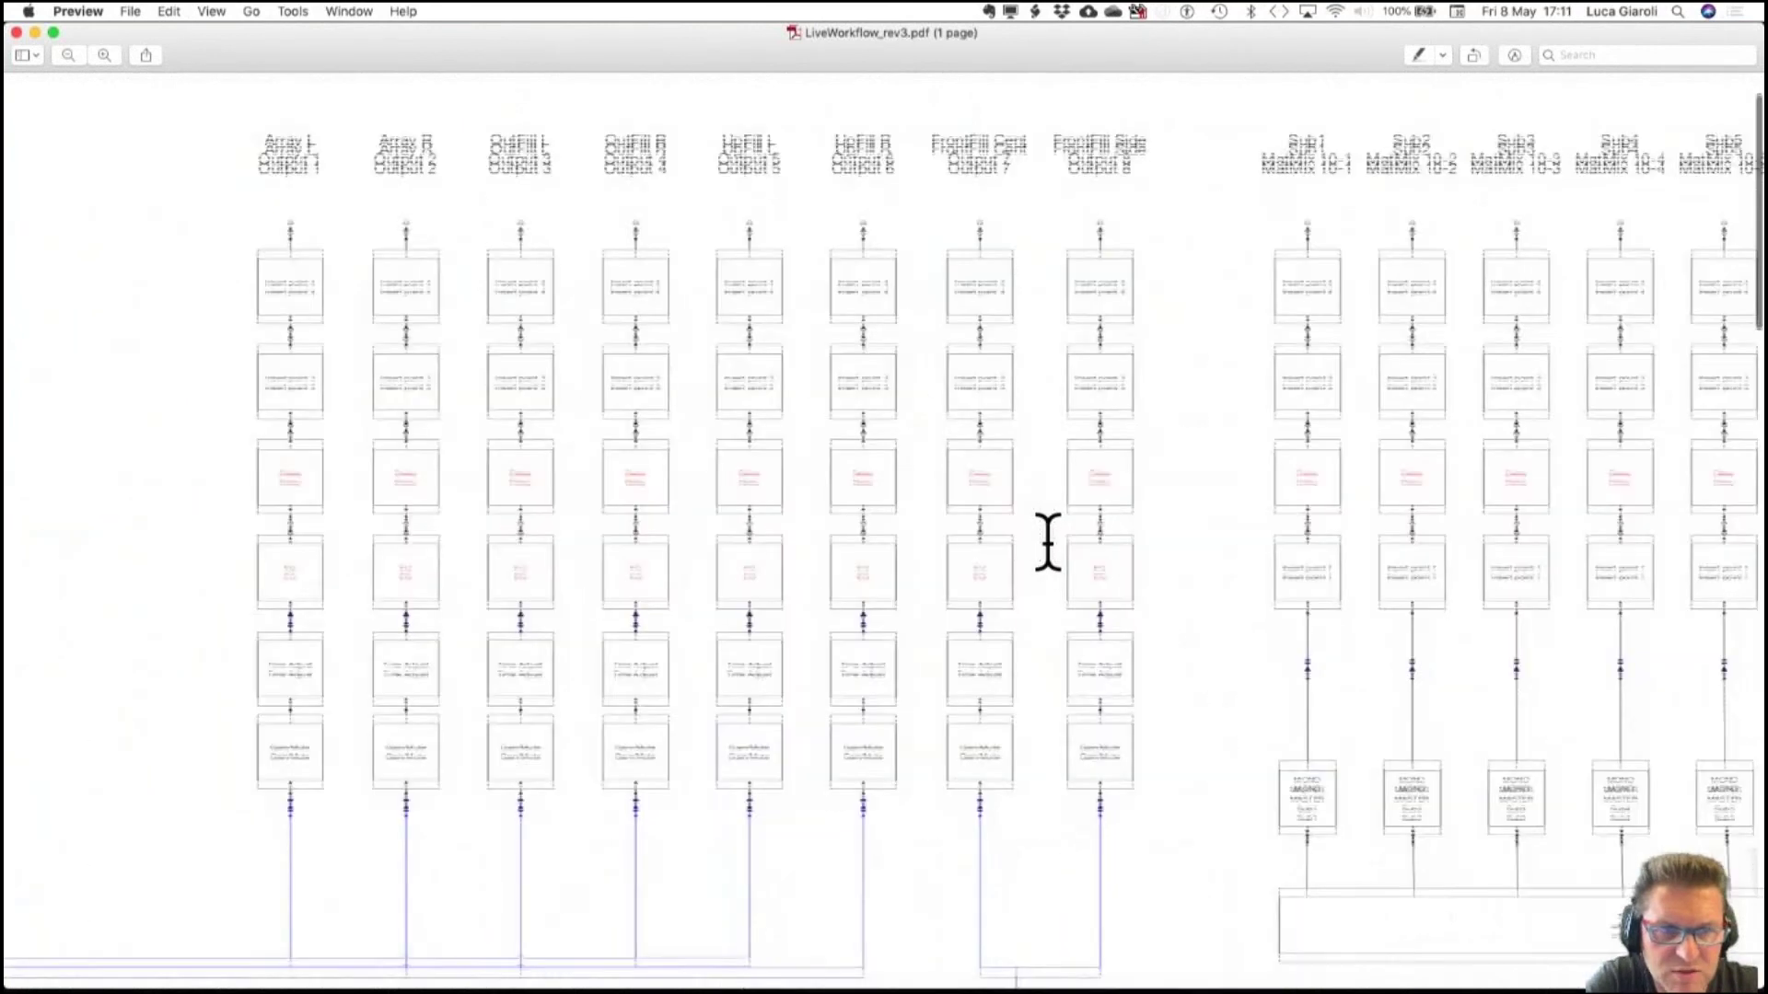
pyautogui.scroll(5, 1048, 552)
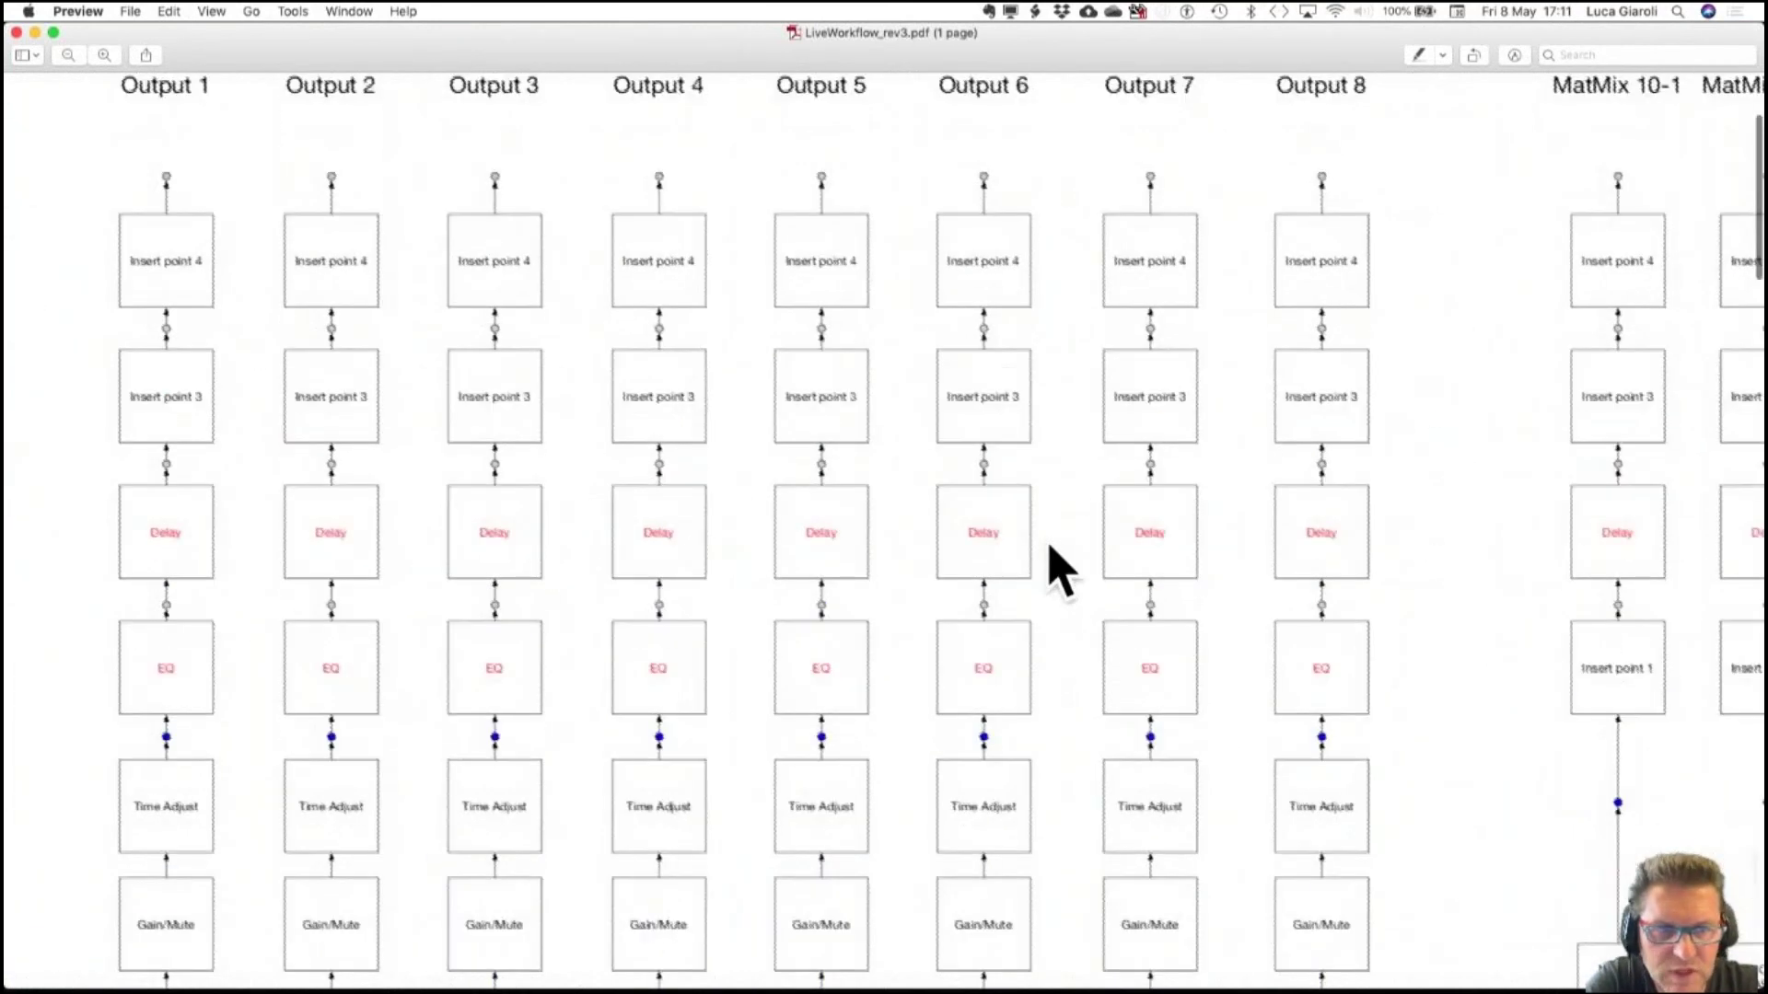
# Examine the Output 1 to 8 chains from Array L to FrontFill Side and the Sub1 to Sub8 chains in the workflow diagram.
pyautogui.scroll(2, 1059, 568)
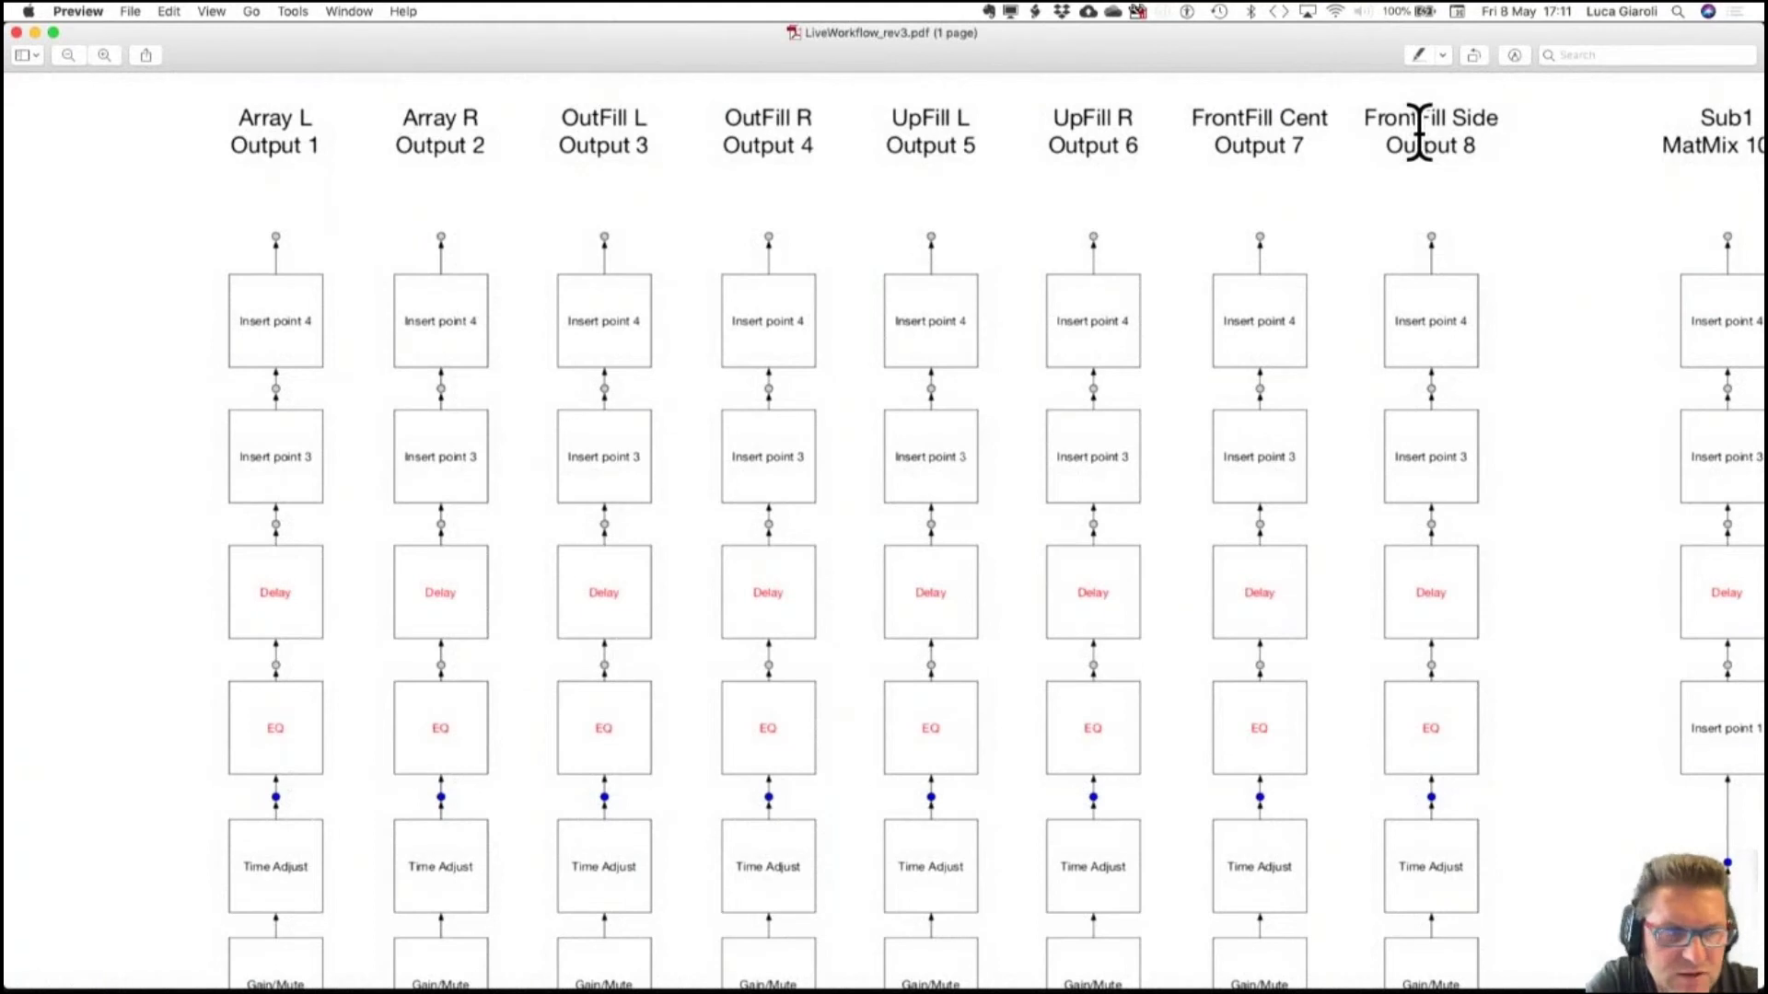
pyautogui.hscroll(15, 1420, 131)
pyautogui.hscroll(3, 1420, 132)
pyautogui.hscroll(-2, 1420, 131)
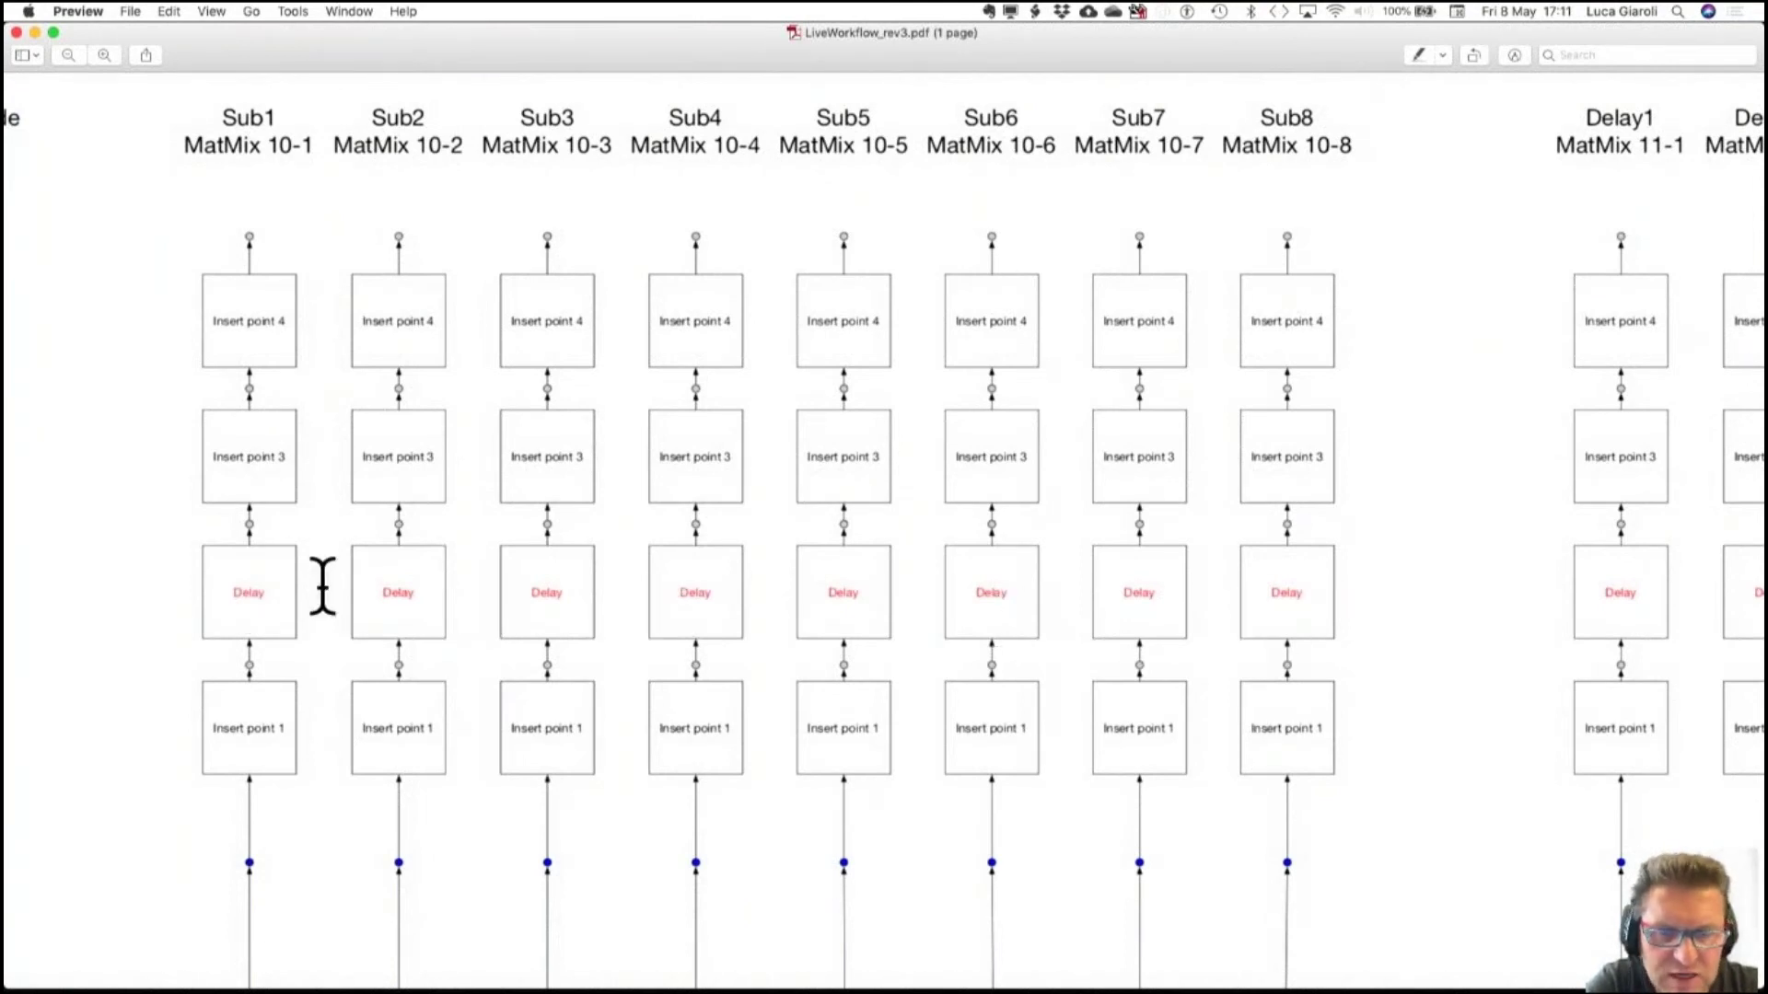
pyautogui.hscroll(-10, 322, 586)
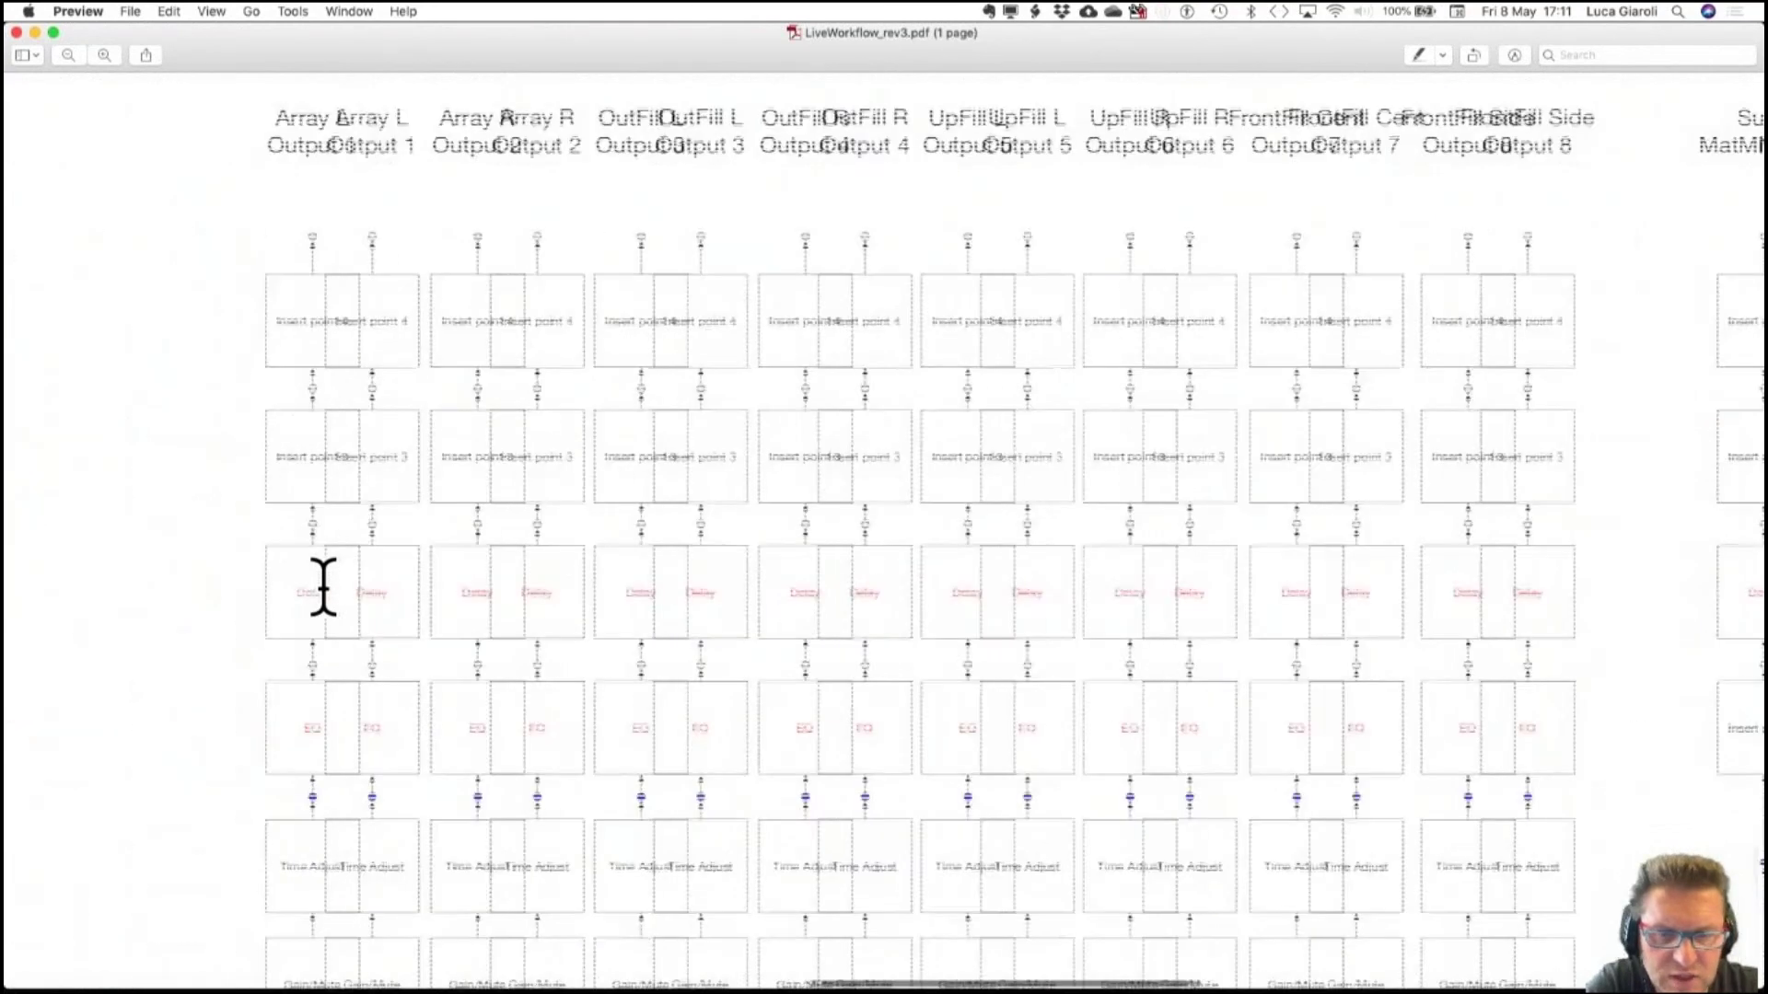
pyautogui.scroll(-2, 322, 586)
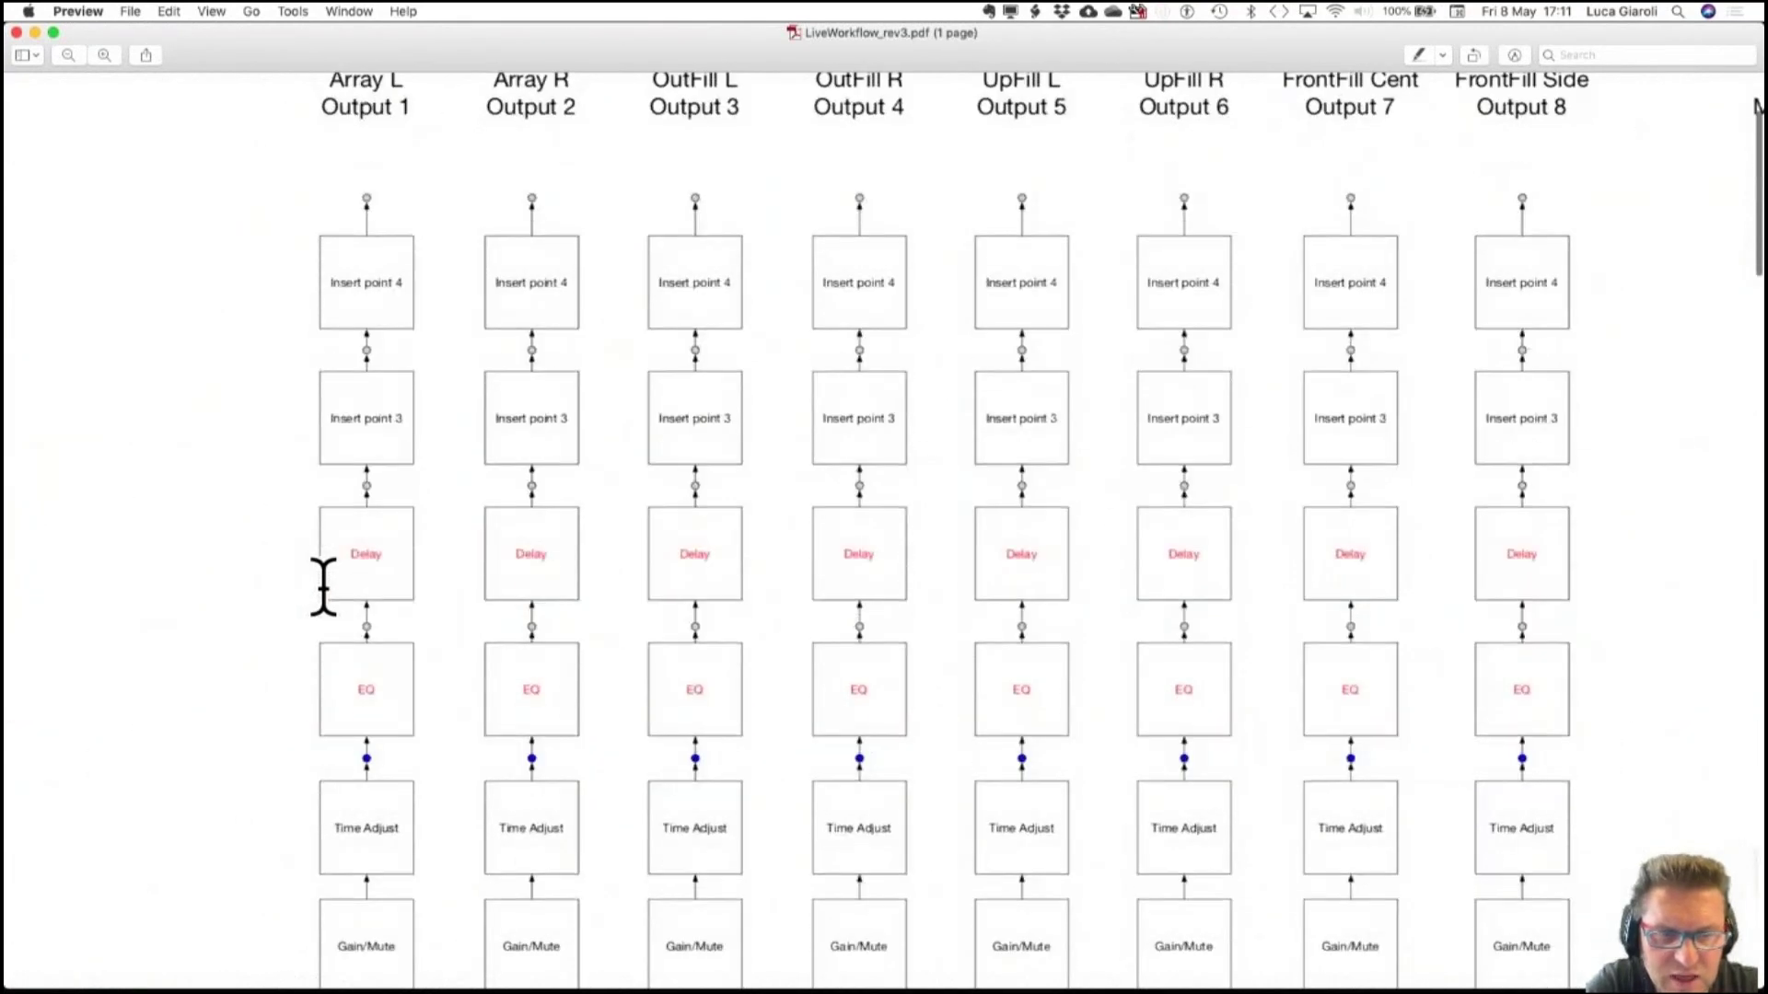
pyautogui.scroll(1, 323, 585)
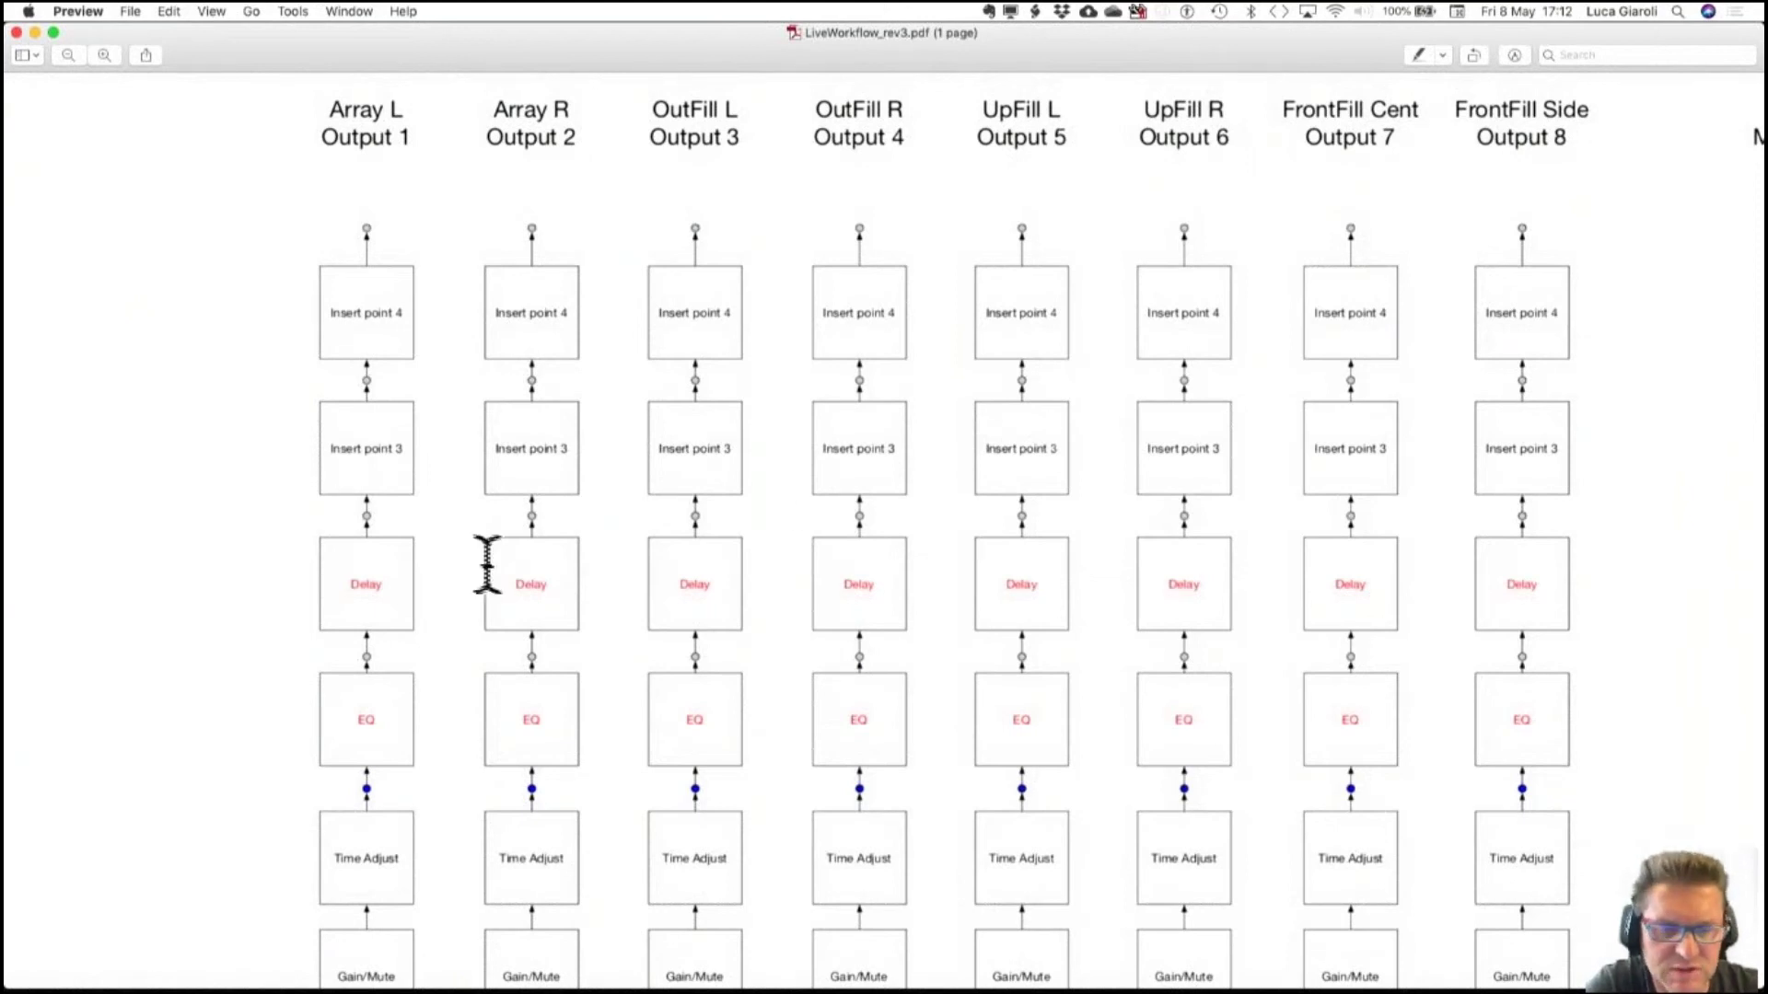
# Examine the Delay1 to Delay8 chains of MatMix 11 and return to the Array, OutFill, UpFill and FrontFill output chains.
pyautogui.hscroll(15, 806, 498)
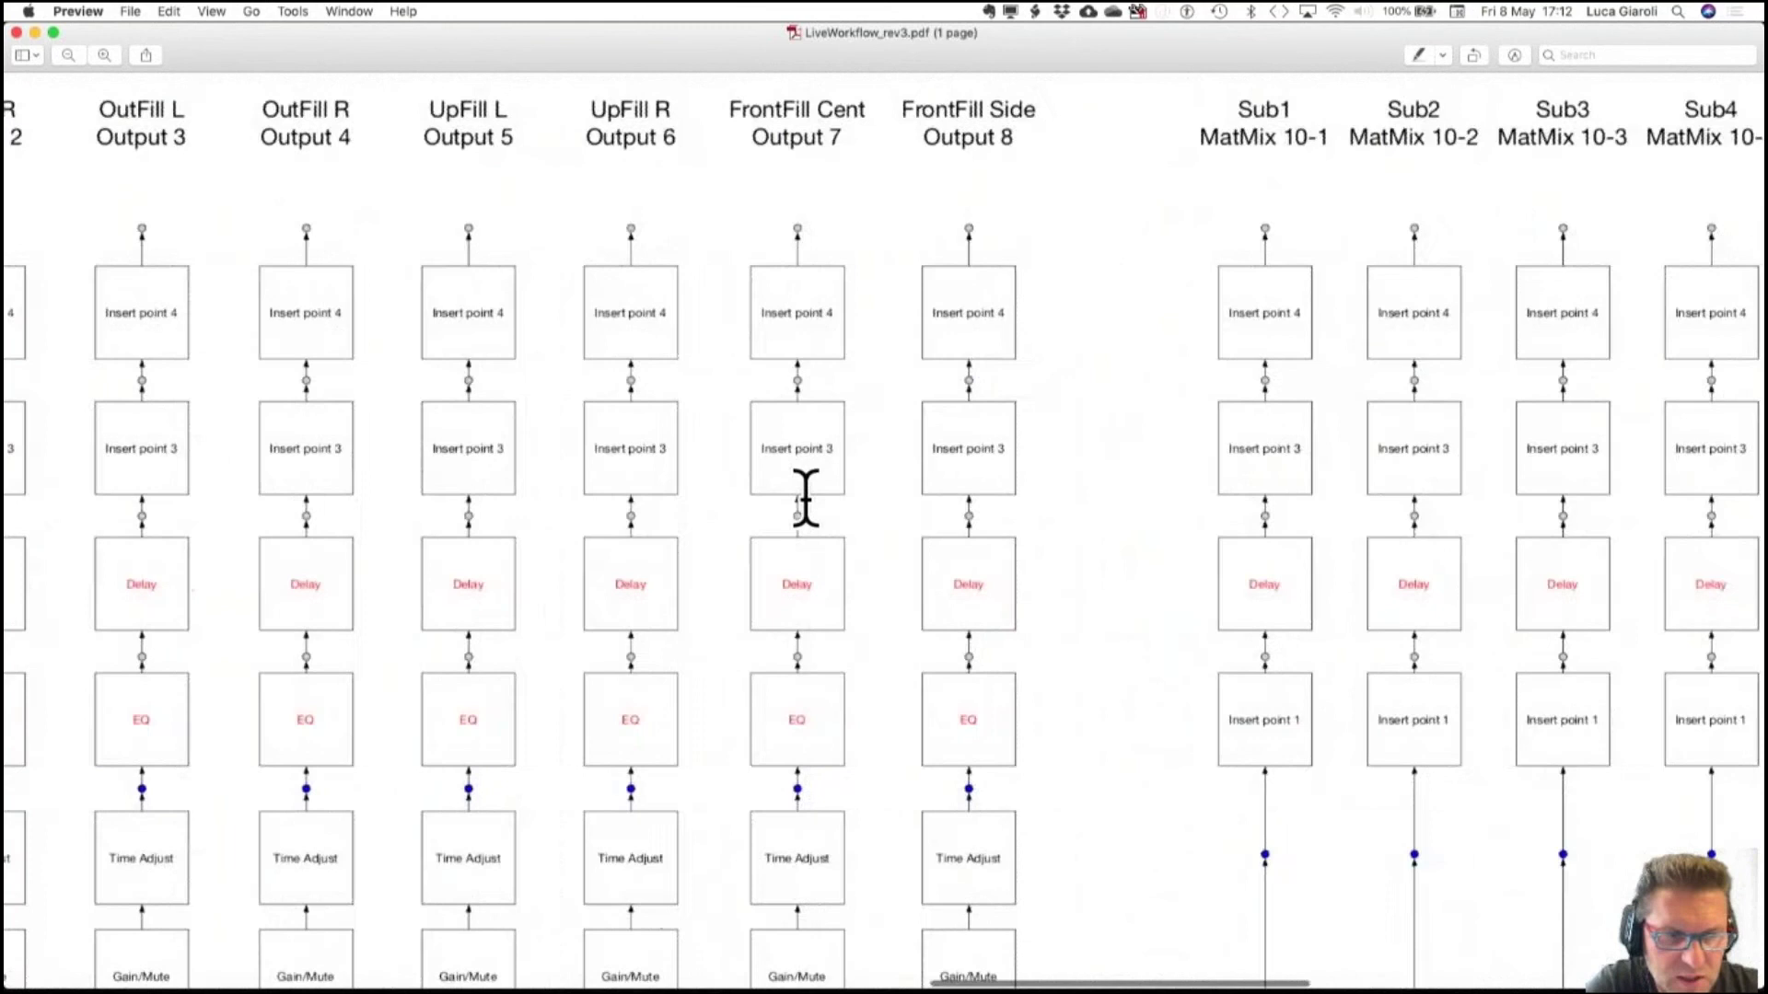
pyautogui.hscroll(13, 806, 498)
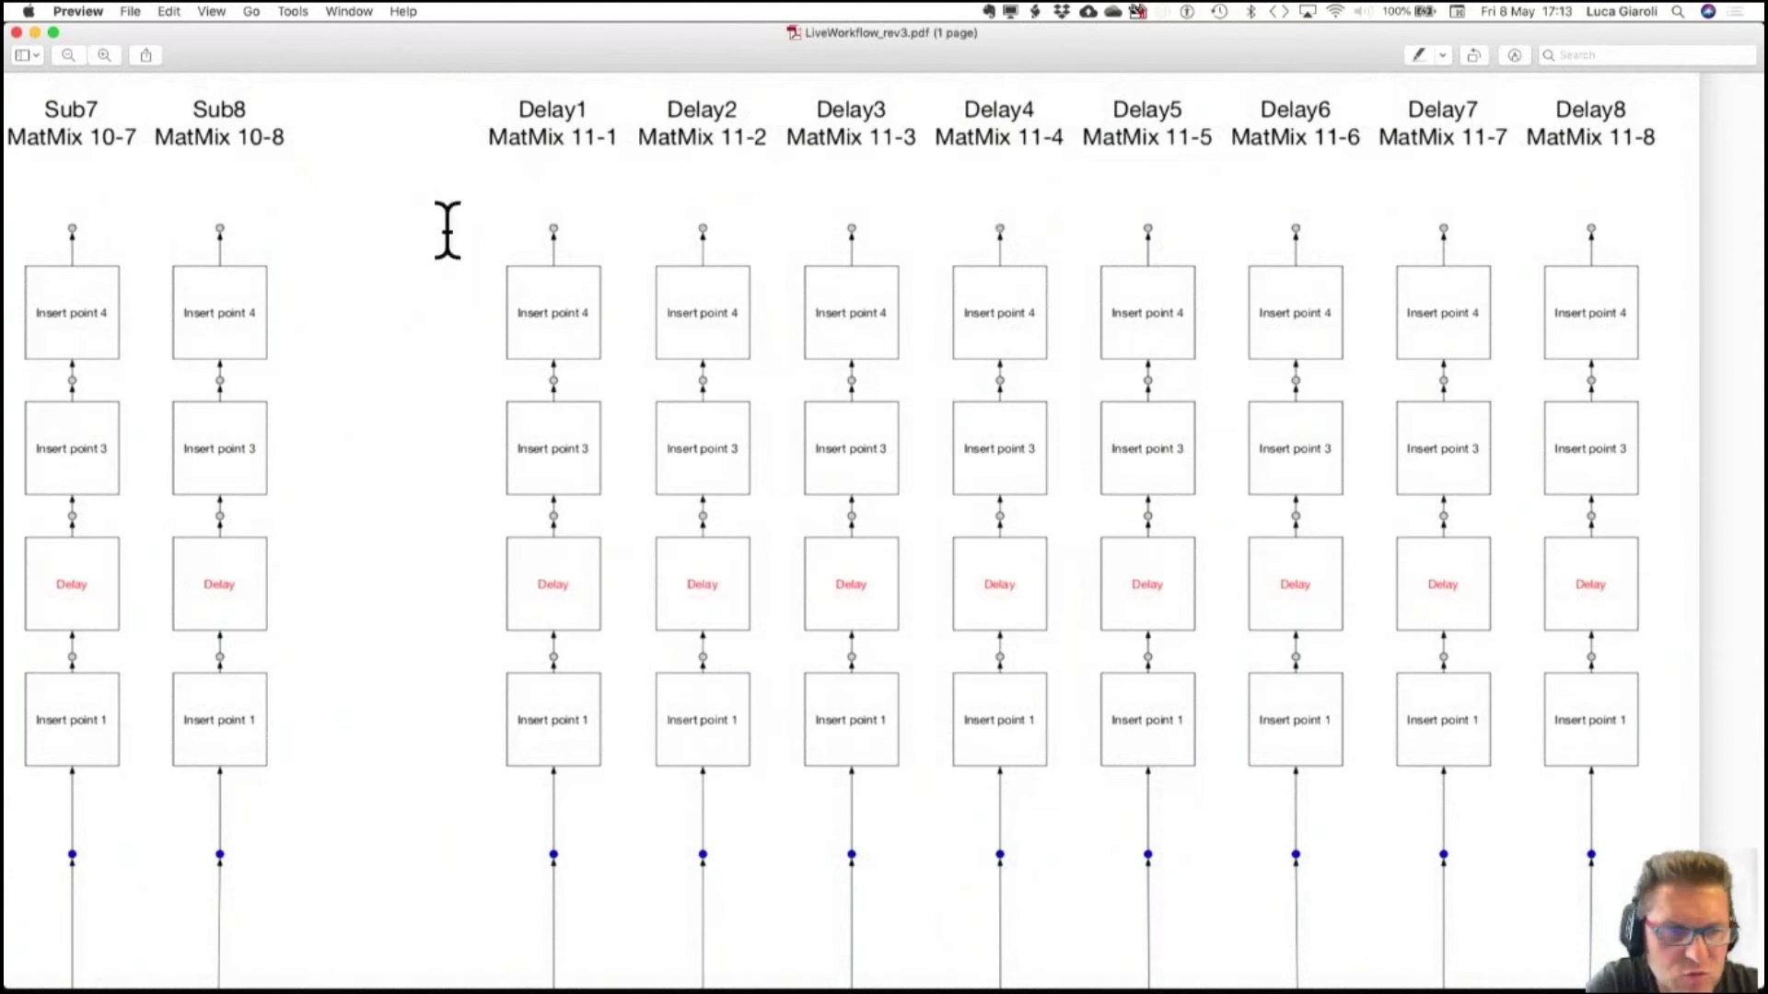
pyautogui.hscroll(-2, 983, 425)
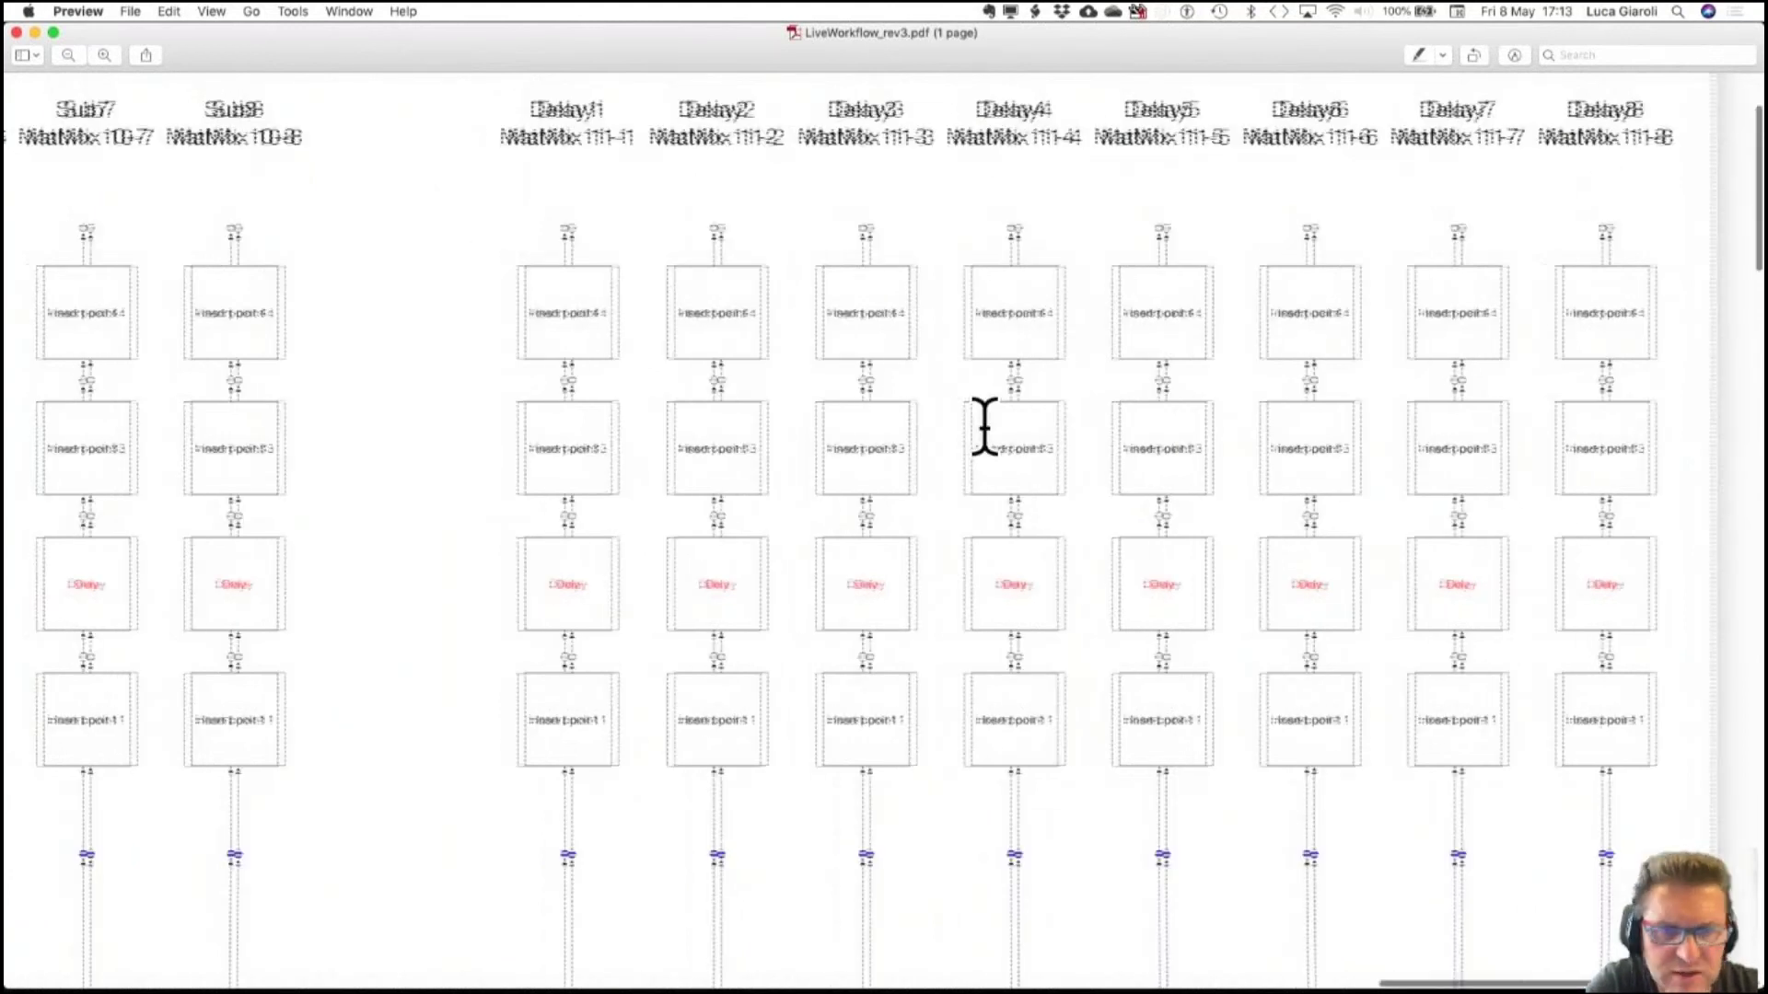
pyautogui.hscroll(-10, 983, 425)
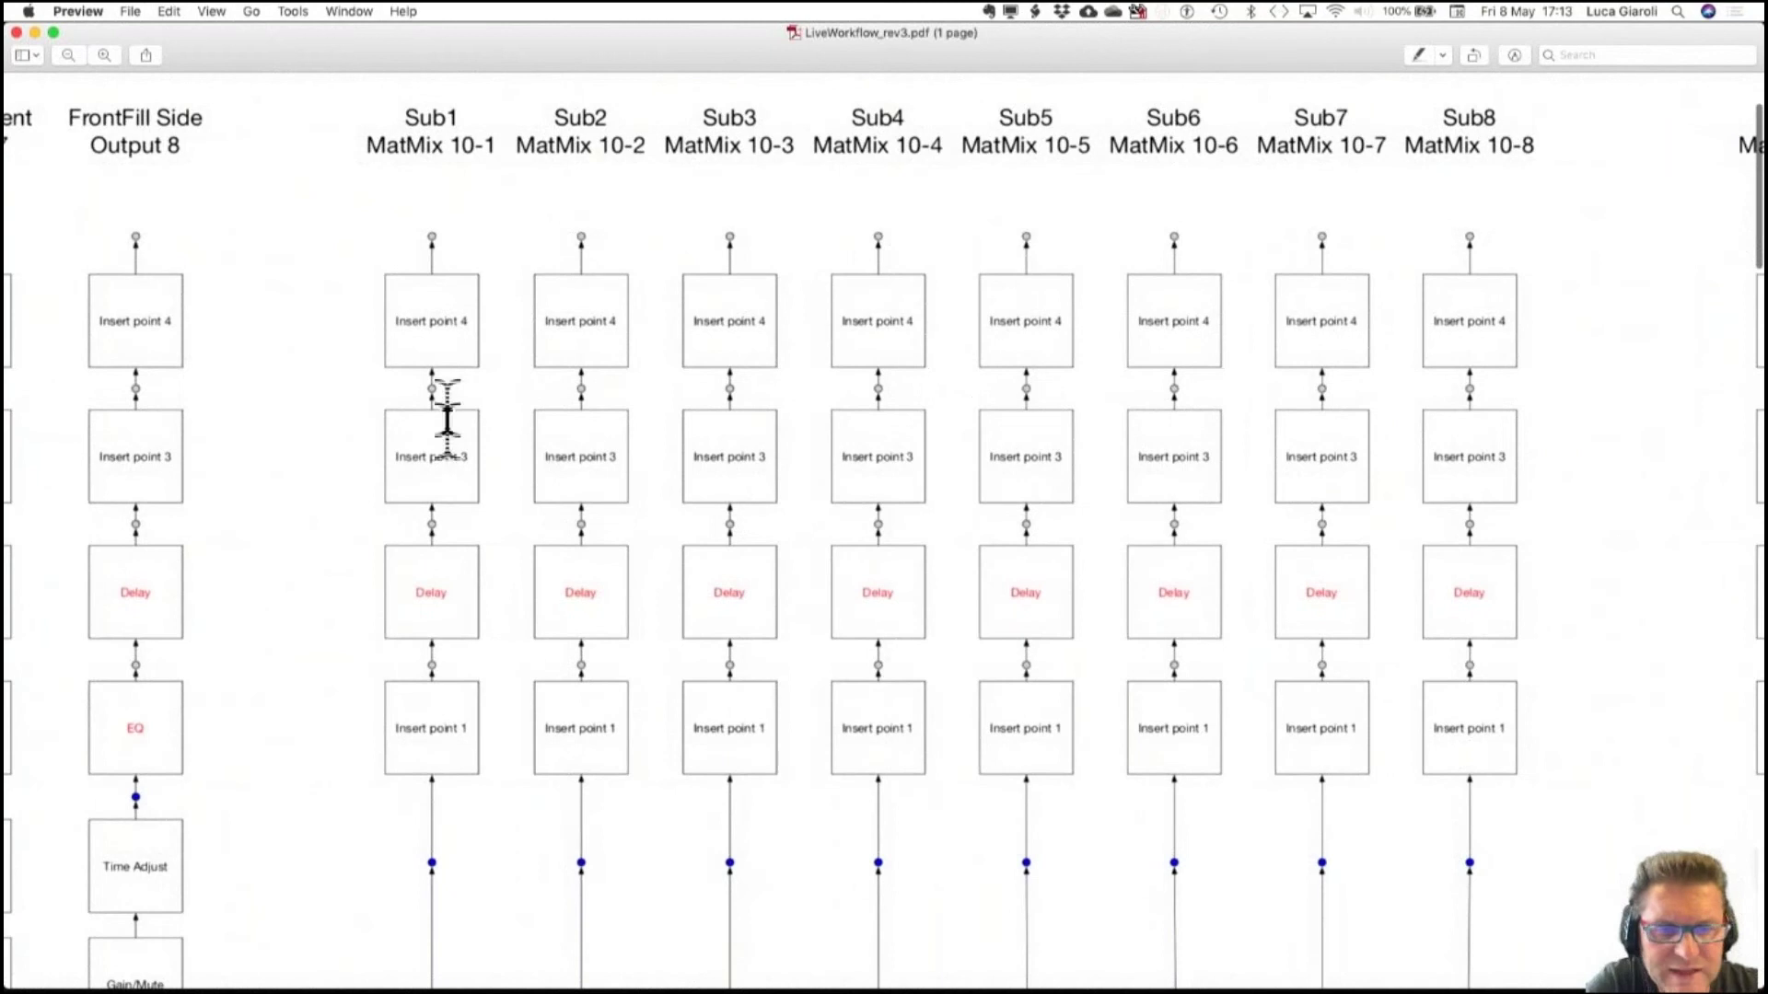
pyautogui.hscroll(-10, 808, 189)
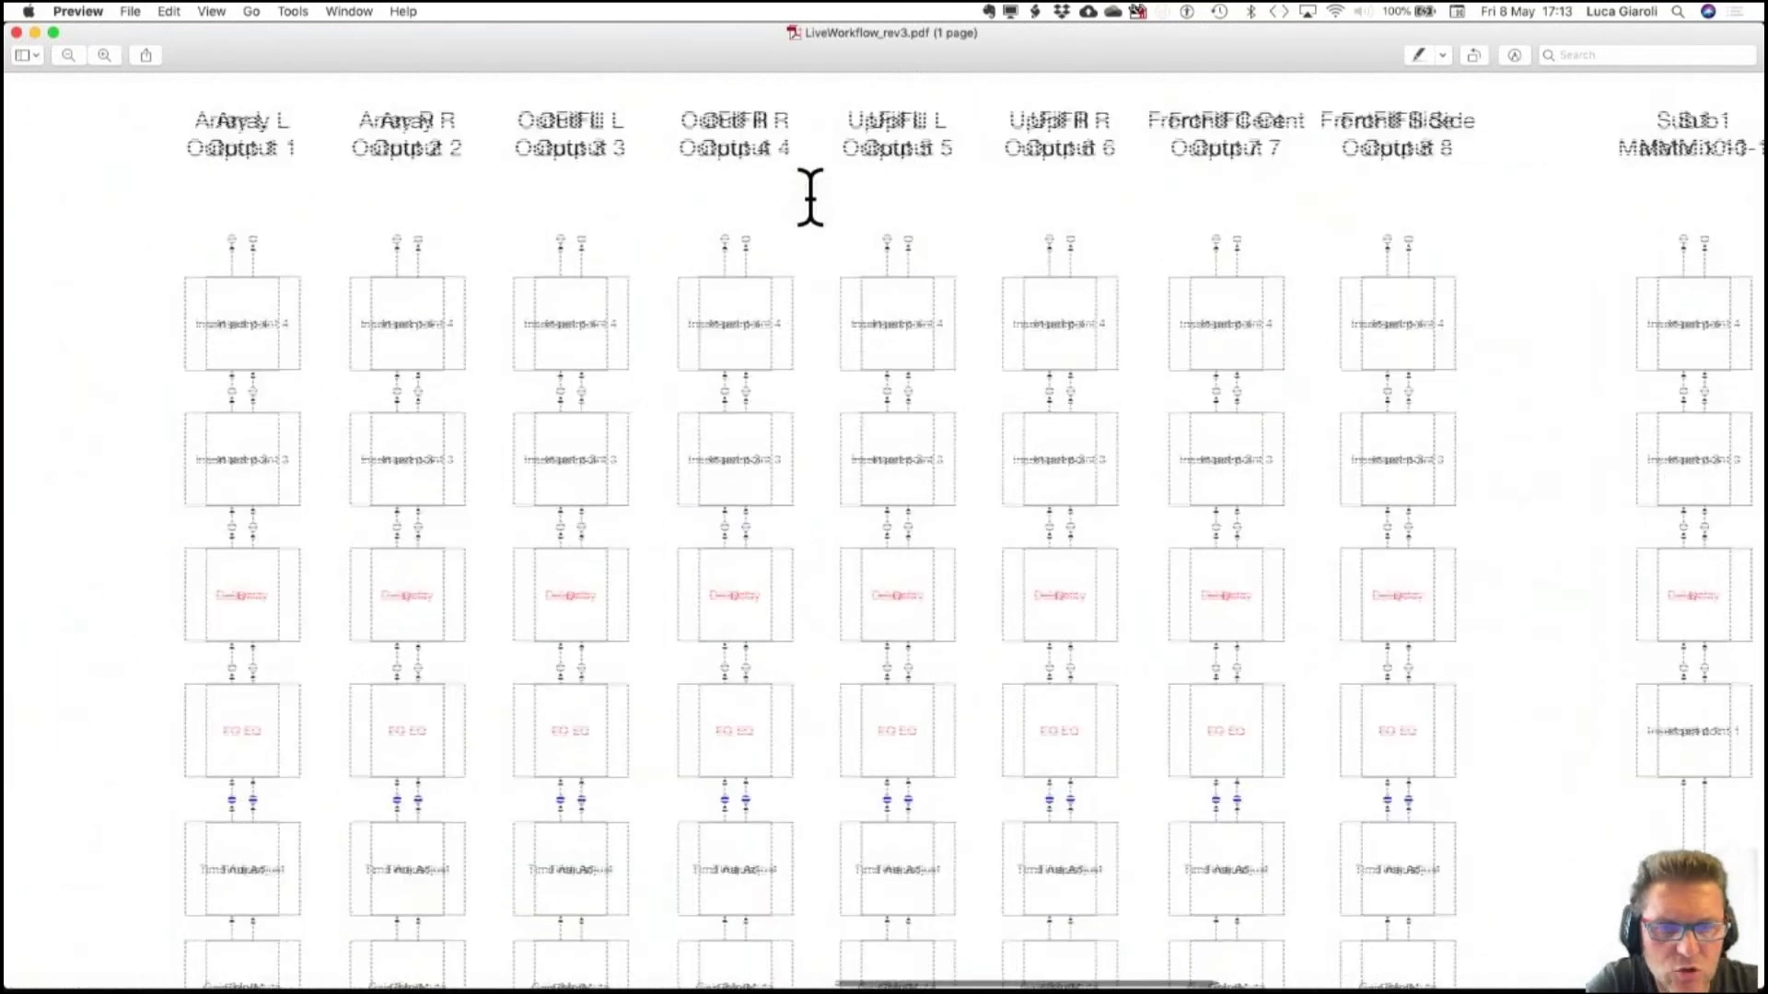
pyautogui.hscroll(-3, 811, 197)
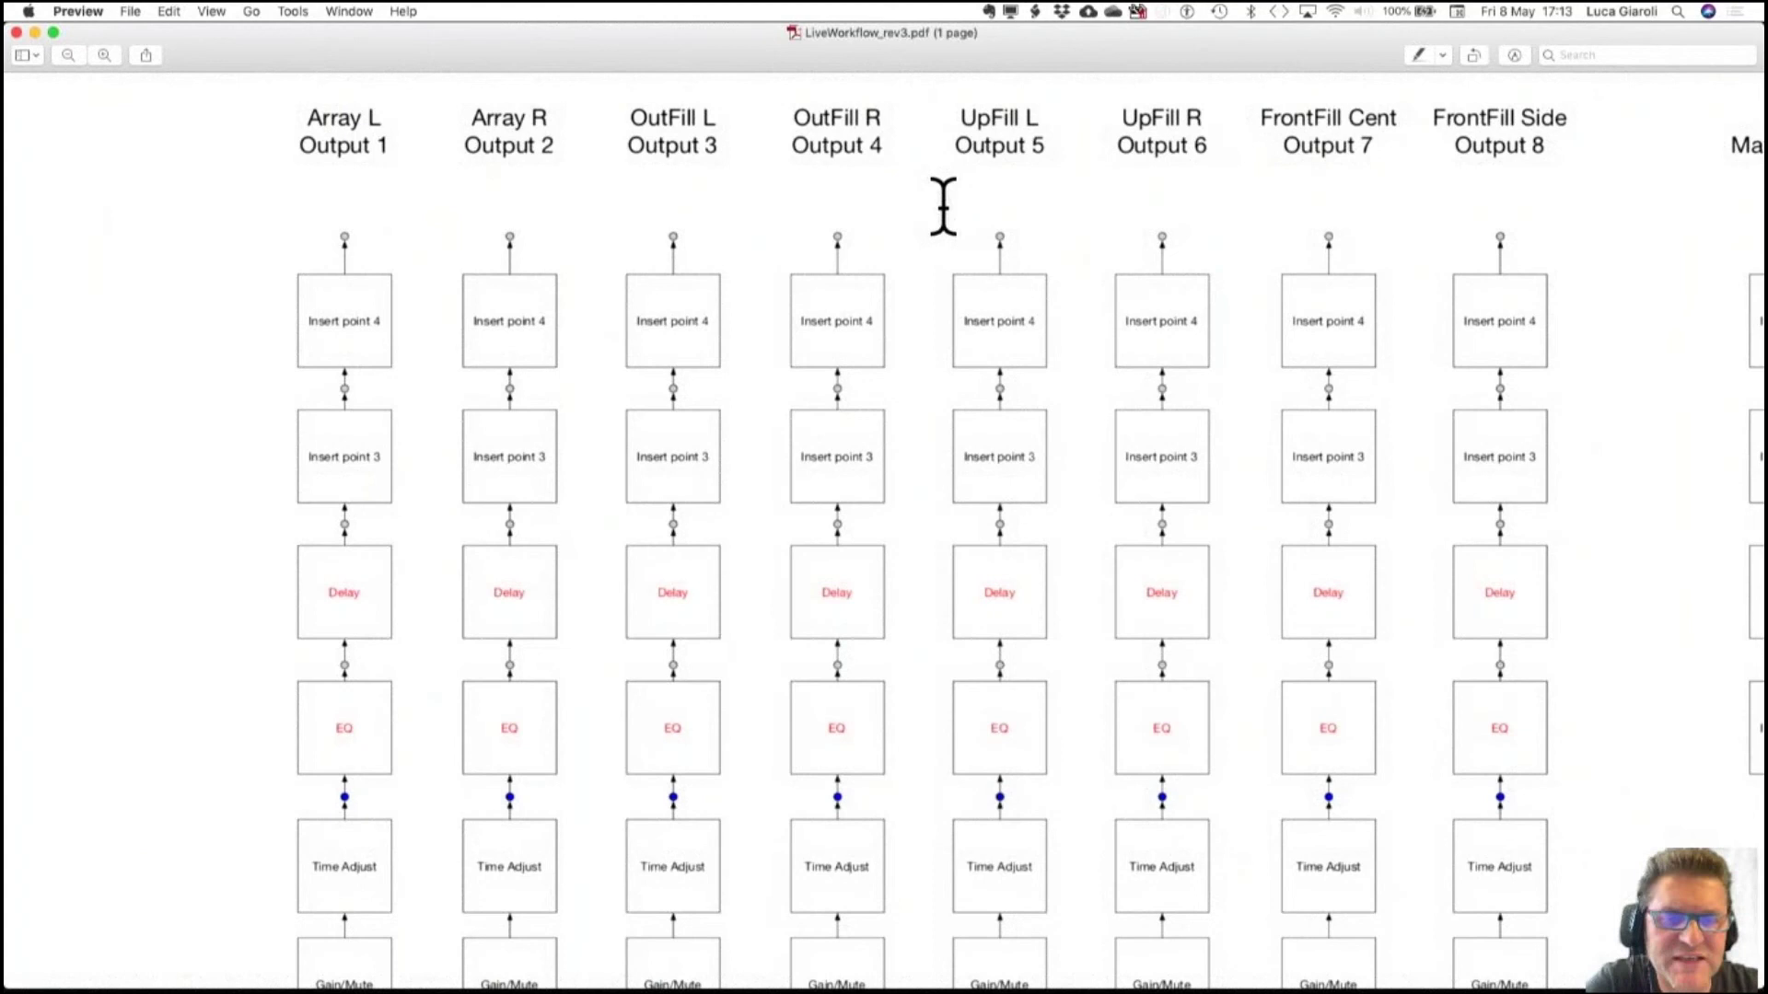
# Examine the Main PA mix, the Input 1 to 16 chains, the Ambient and Comment inputs and the DSP resource table.
pyautogui.hscroll(-20, 942, 204)
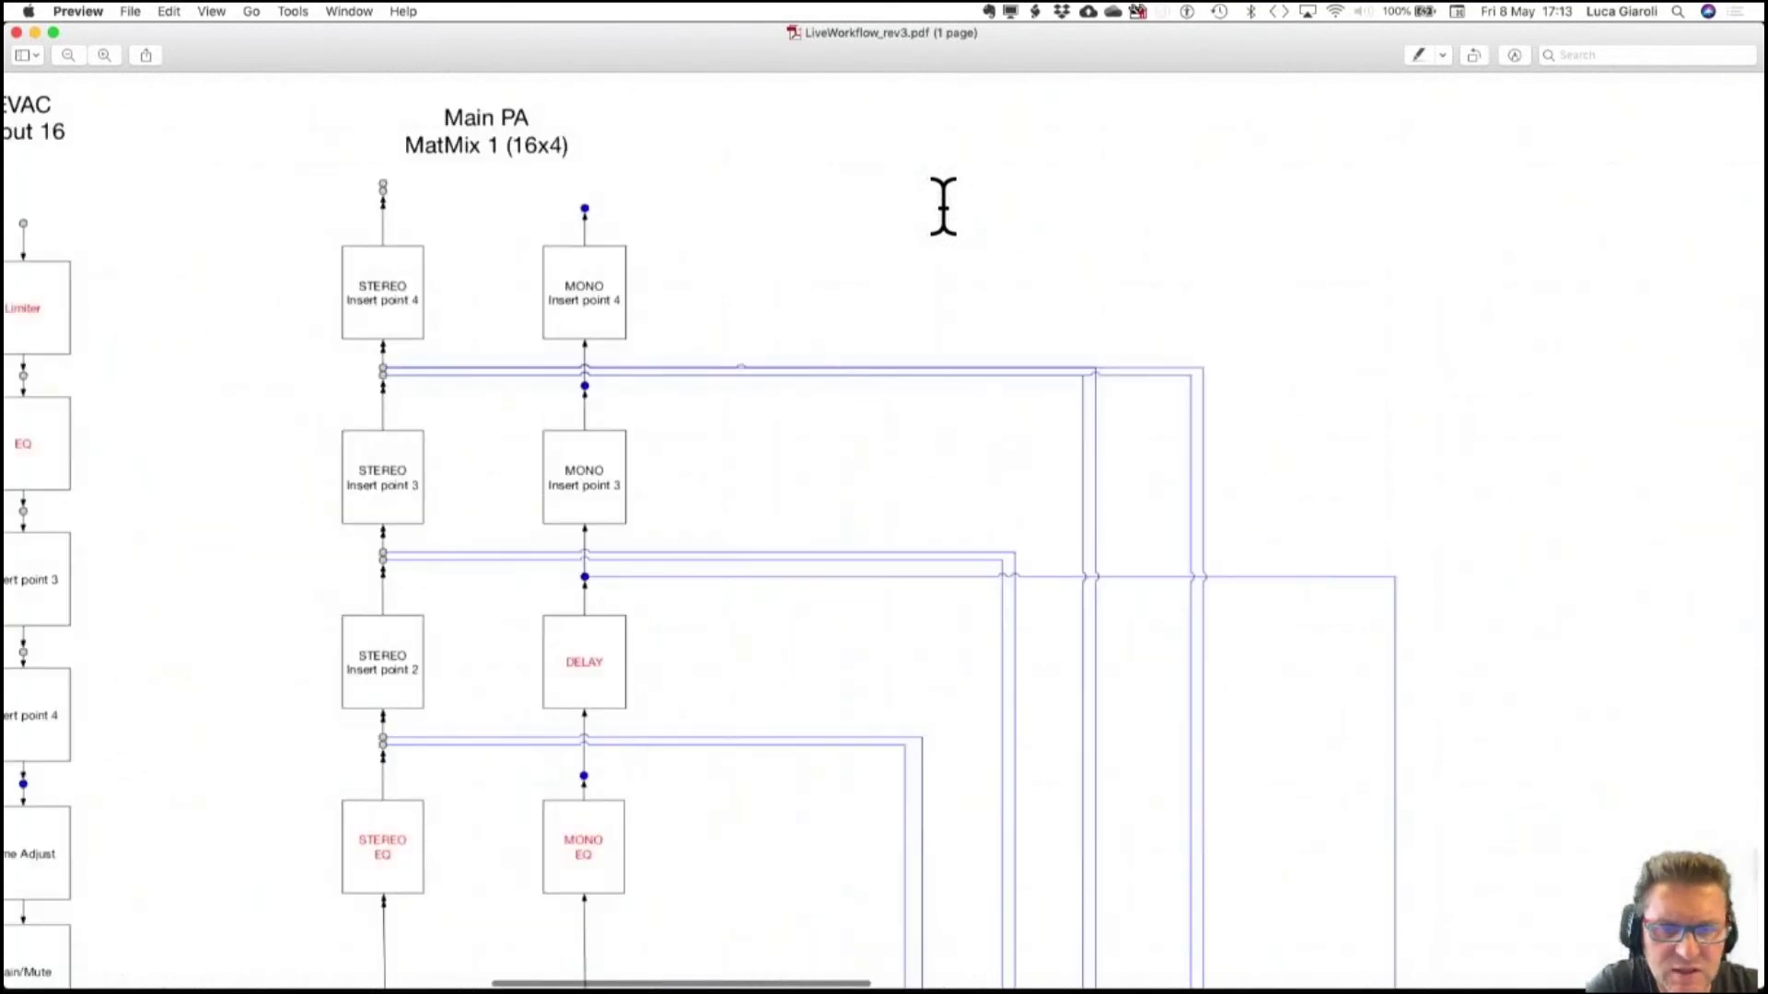
pyautogui.scroll(-5, 943, 204)
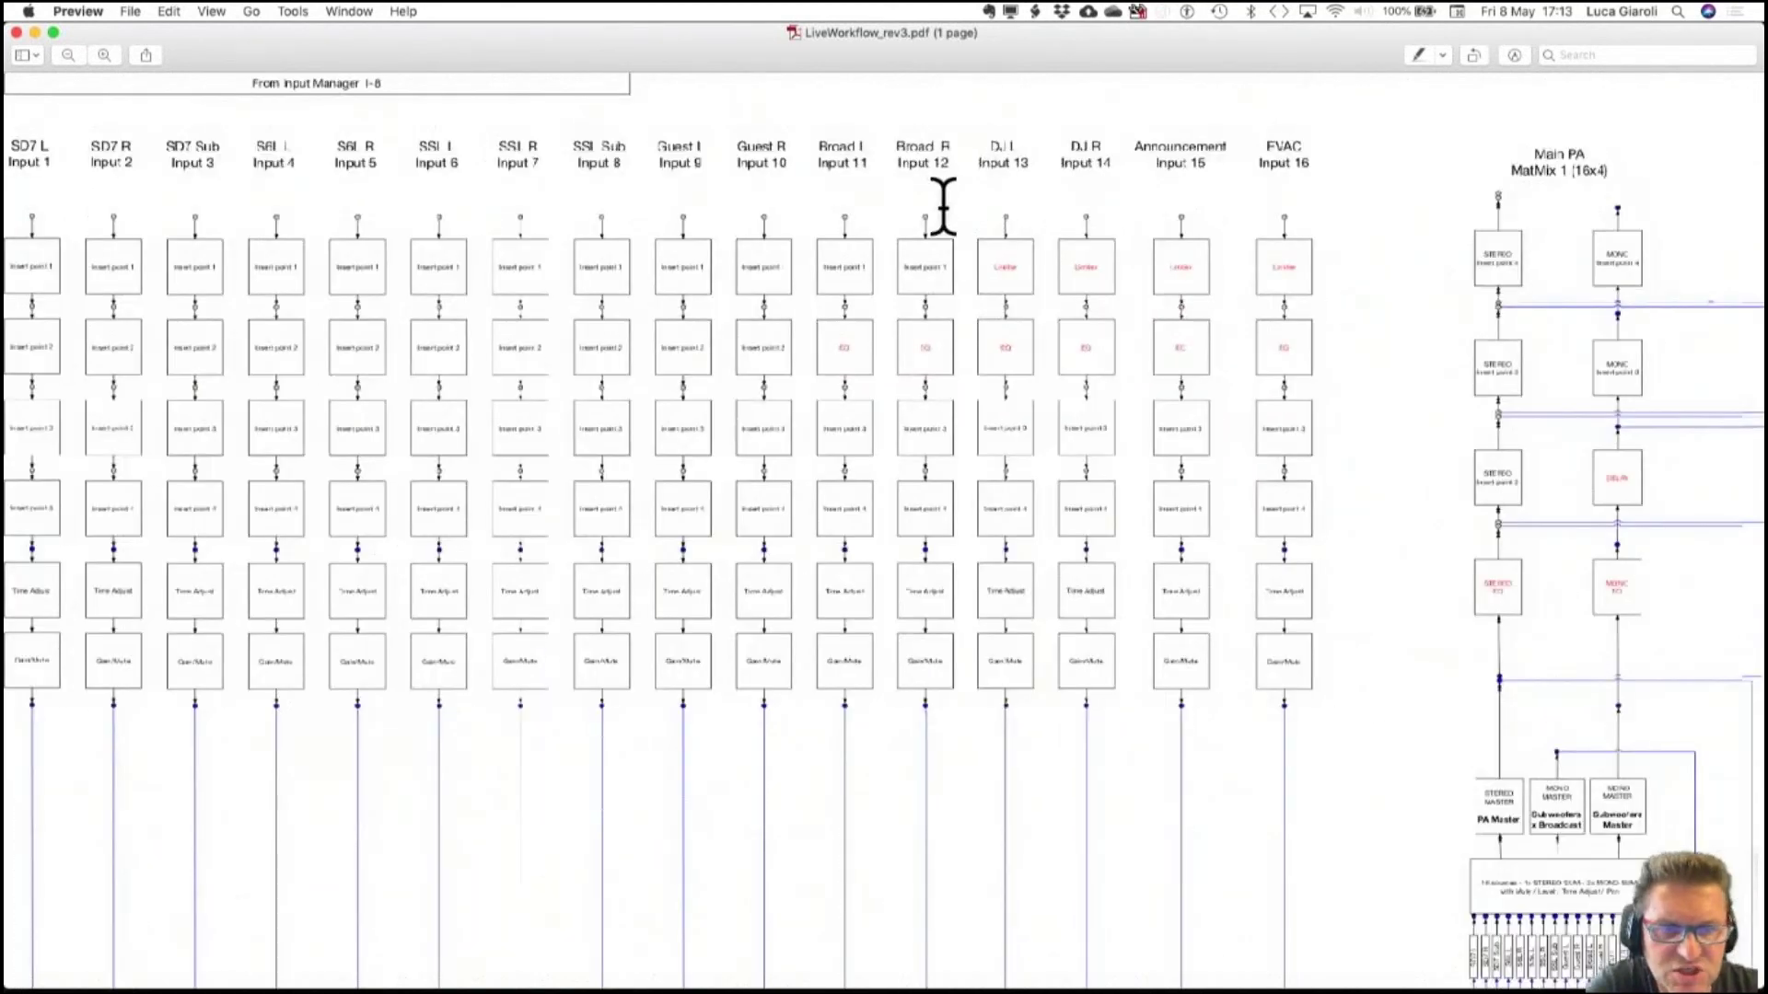
pyautogui.hscroll(-3, 939, 206)
pyautogui.scroll(-15, 943, 373)
pyautogui.scroll(-4, 942, 373)
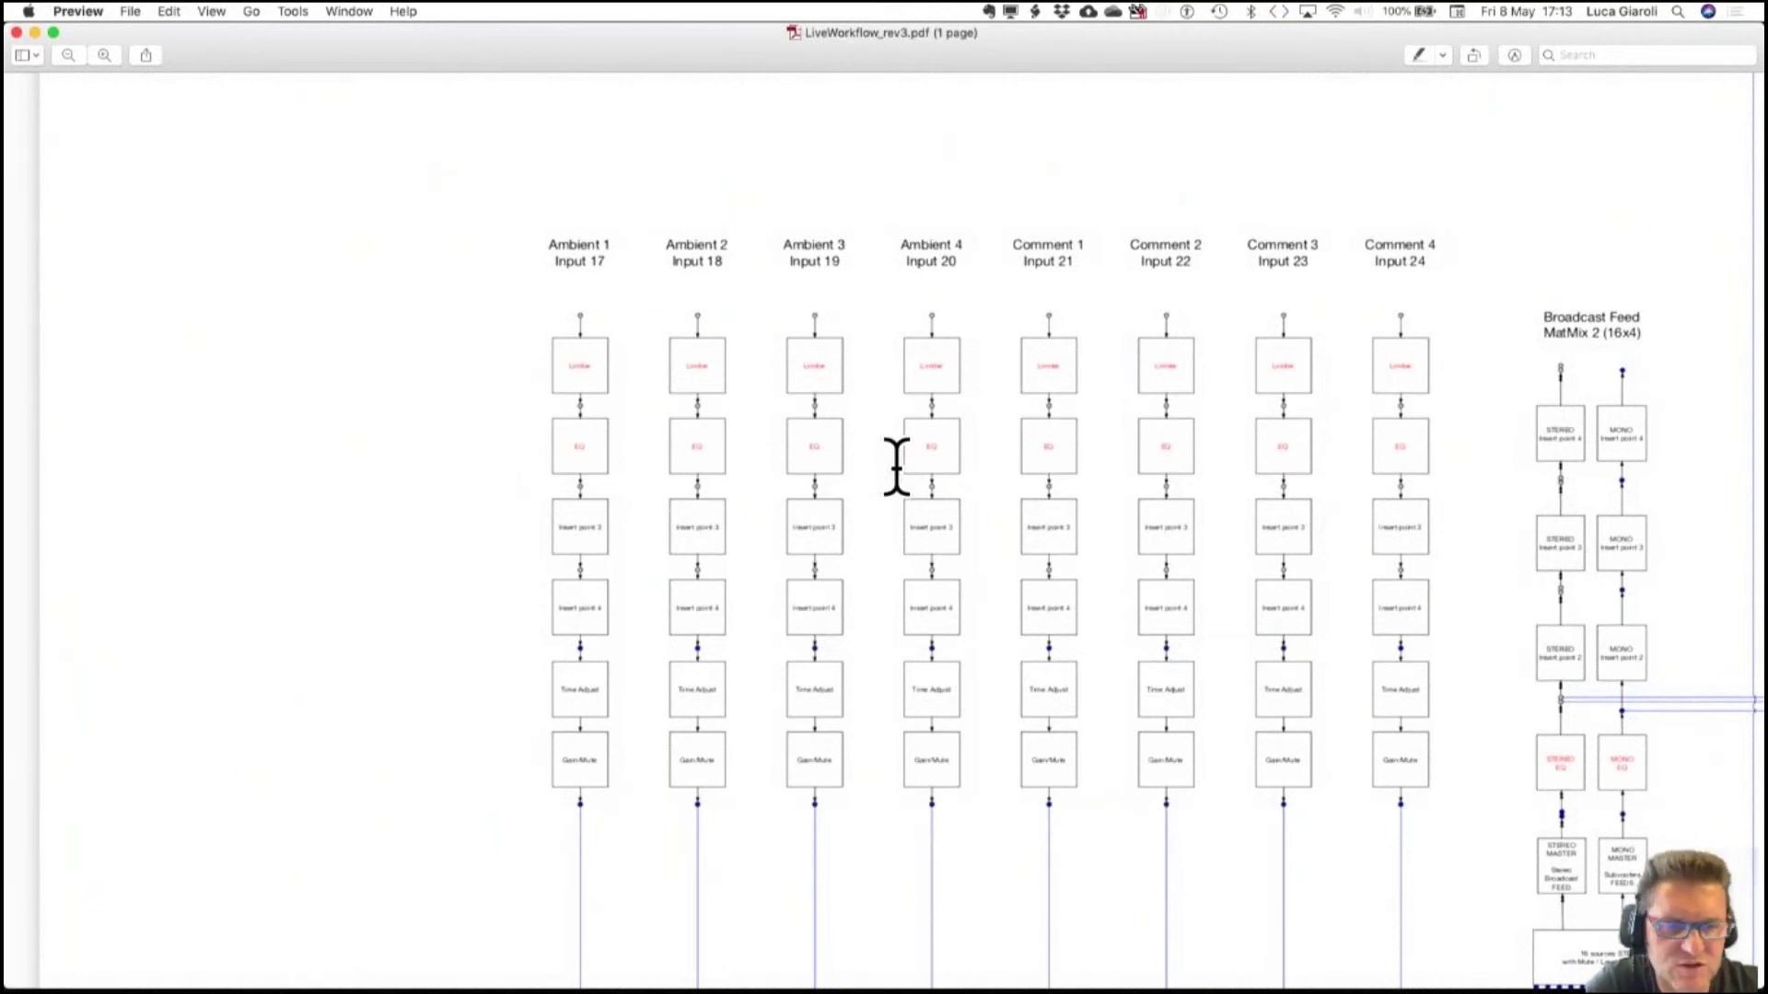
pyautogui.scroll(10, 896, 467)
pyautogui.hscroll(6, 896, 467)
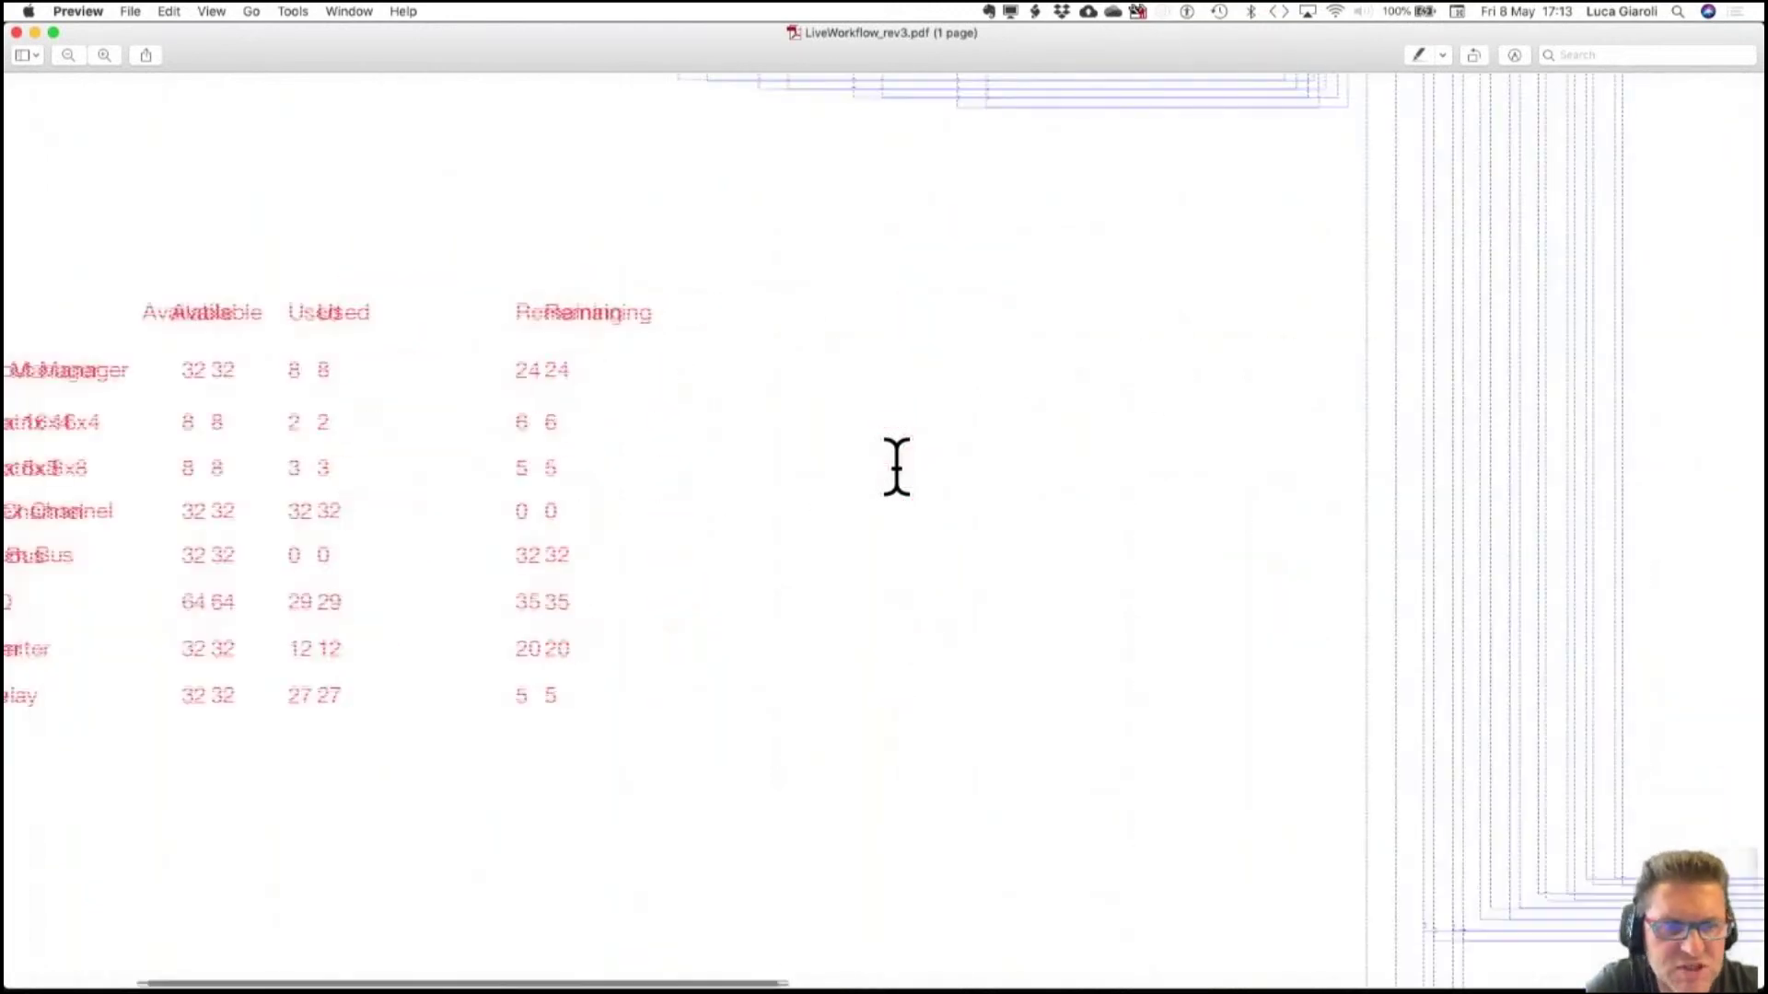
# Compare the speaker output chains with the Sub and Delay chains and locate the Sub Manager feeding the subs.
pyautogui.hscroll(15, 896, 466)
pyautogui.scroll(-5, 896, 467)
pyautogui.scroll(10, 896, 467)
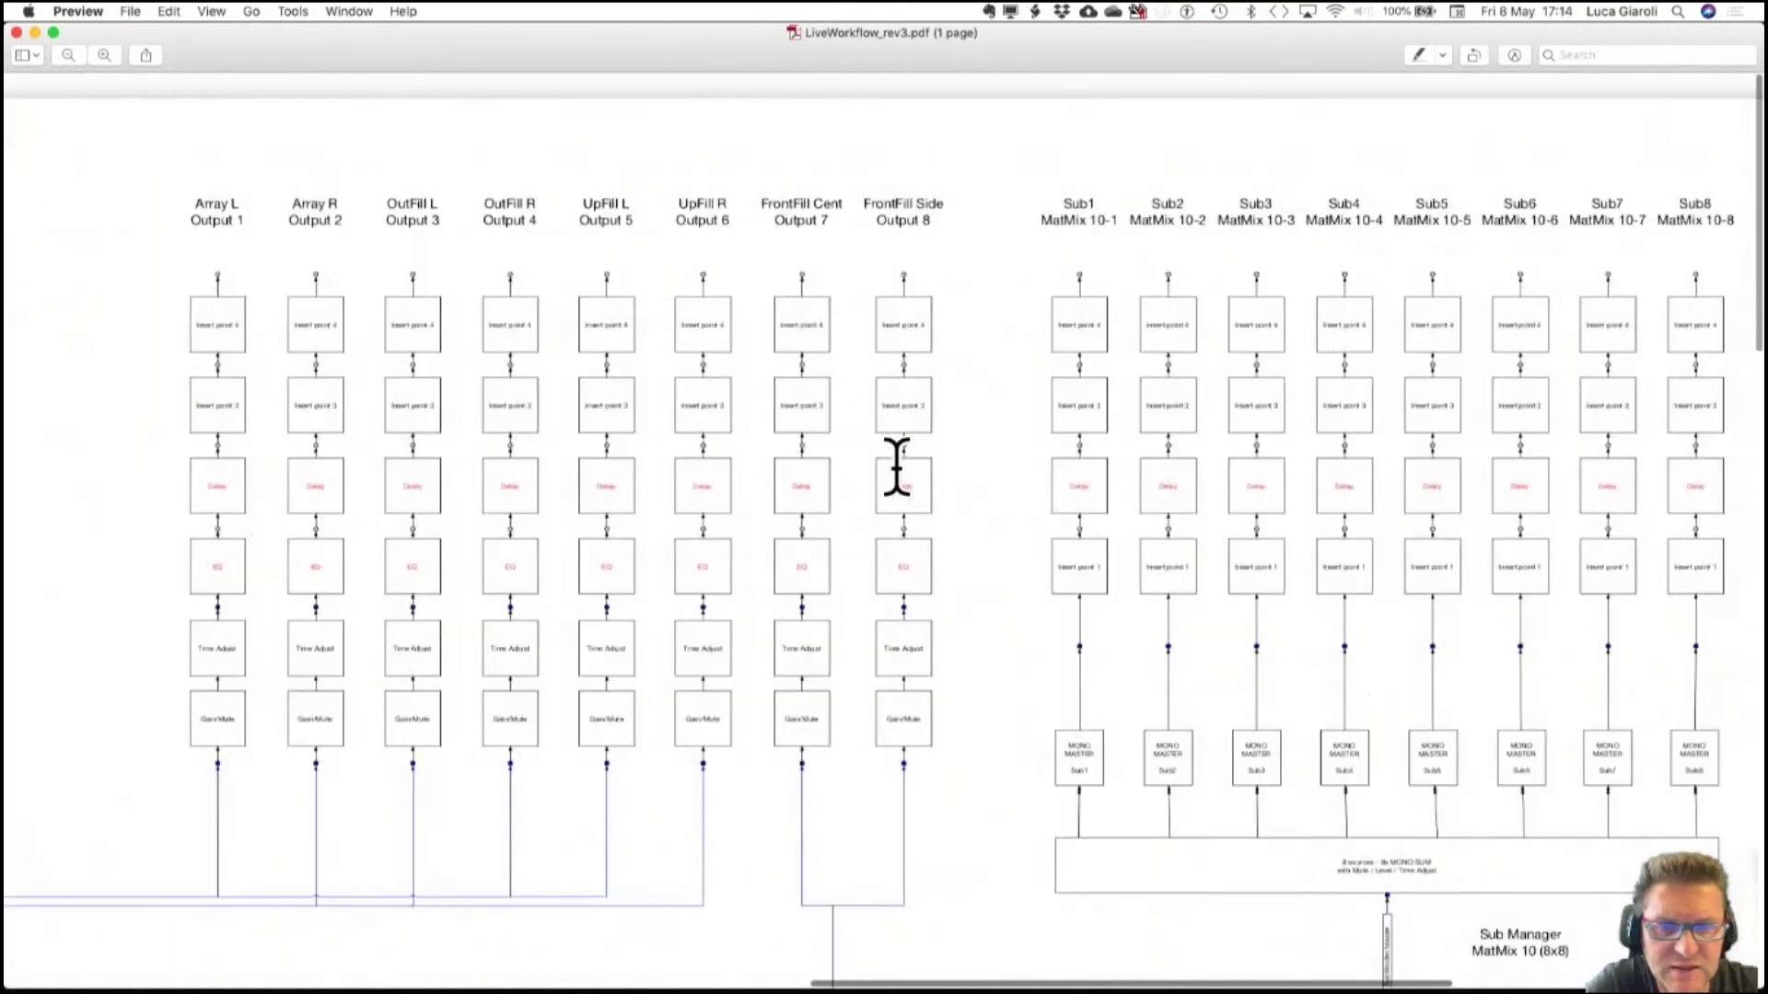
pyautogui.hscroll(-4, 896, 467)
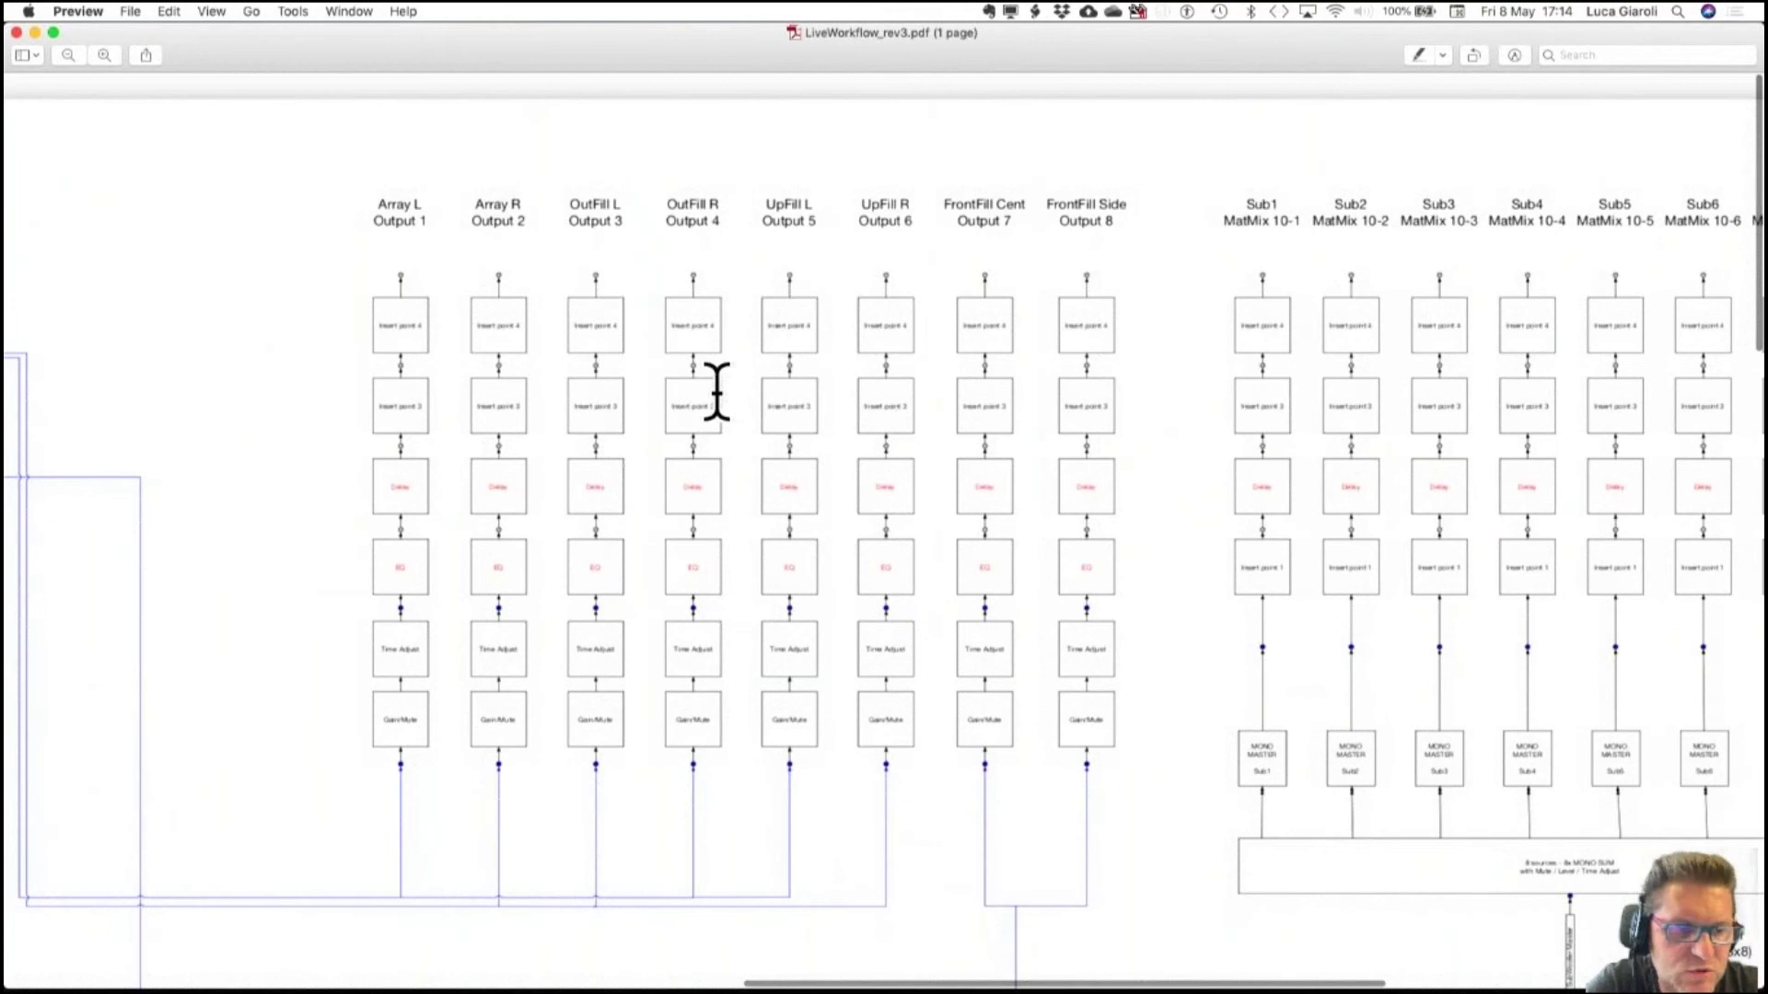
pyautogui.hscroll(5, 714, 386)
pyautogui.hscroll(6, 717, 392)
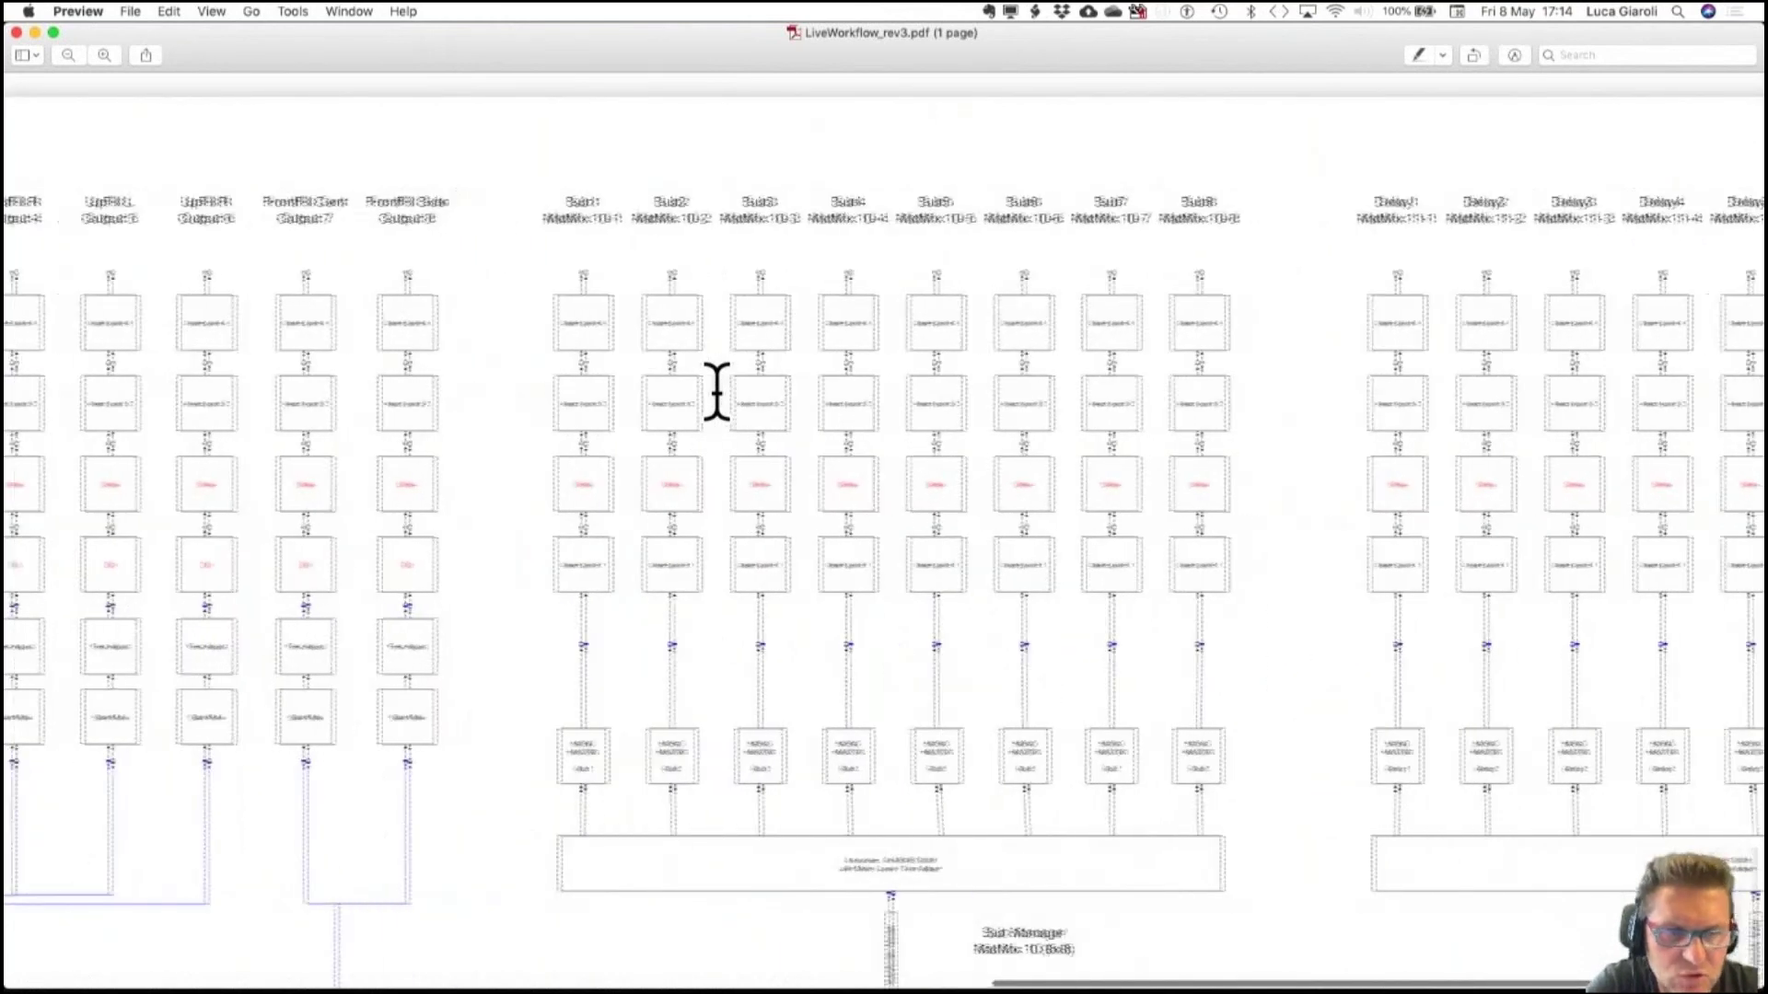
pyautogui.scroll(-3, 716, 391)
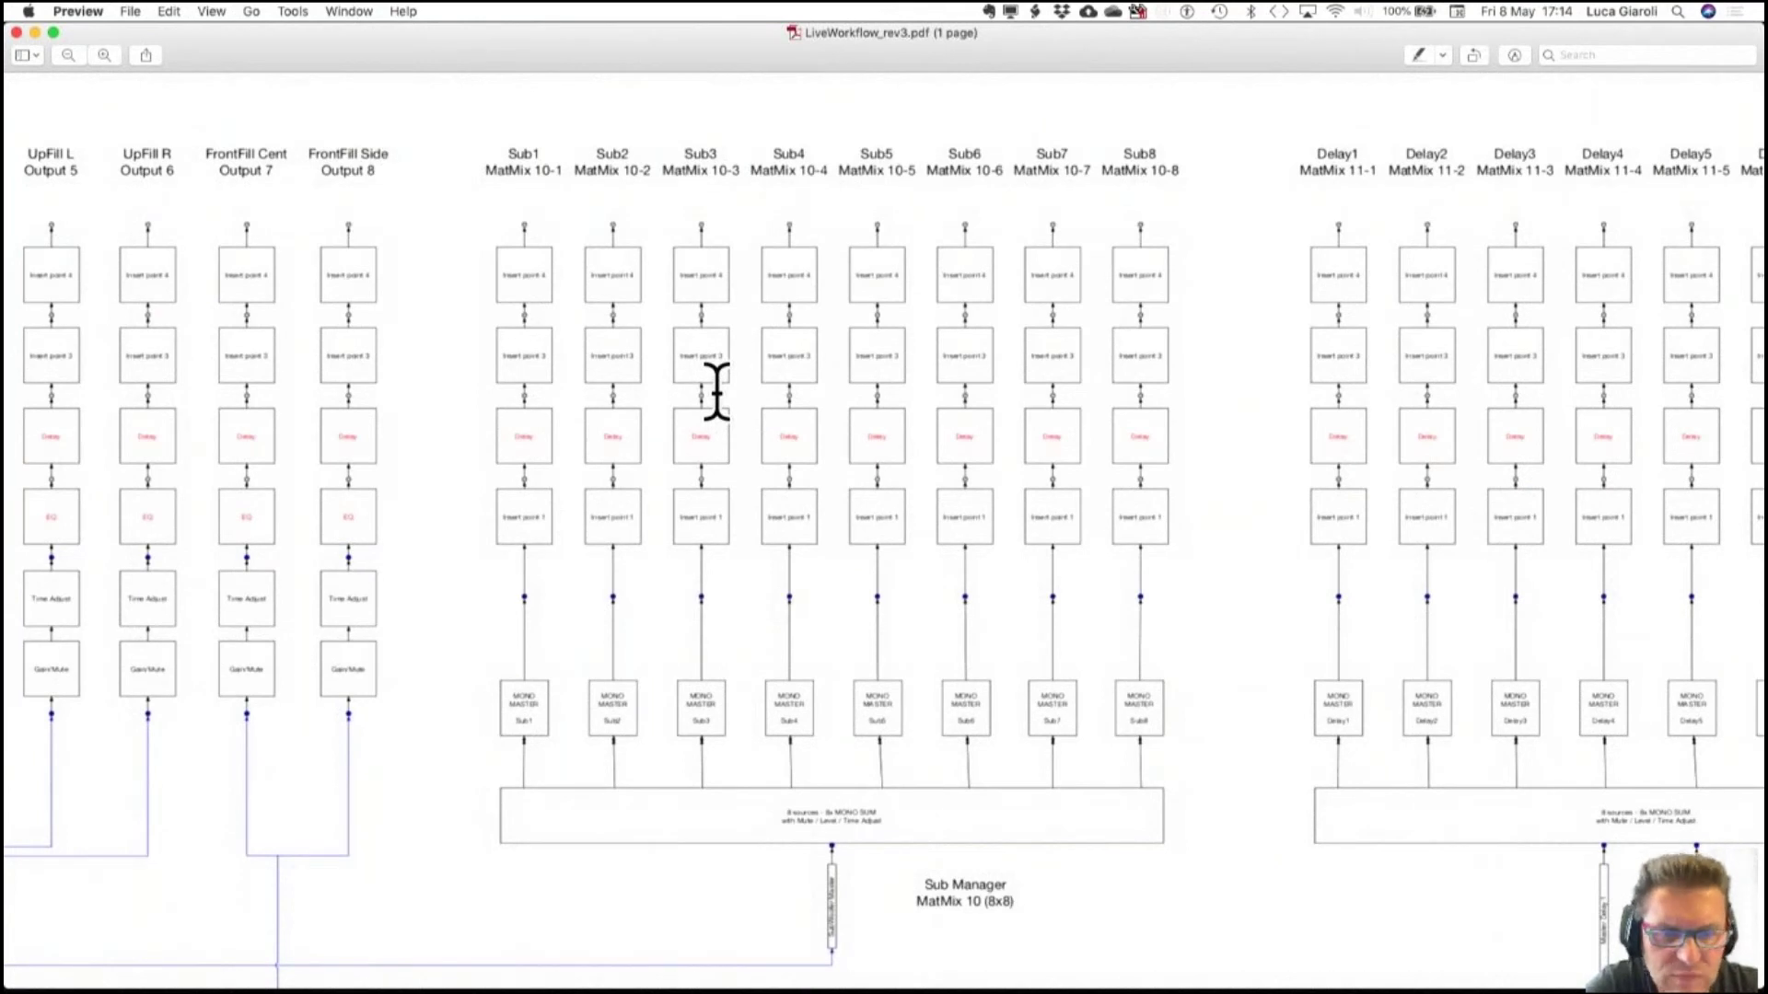
# Examine the Sub Manager MatMix 10 from the SubWoofer Master source through the Sub1 to Sub8 masters to their delays and insert points.
pyautogui.scroll(3, 779, 773)
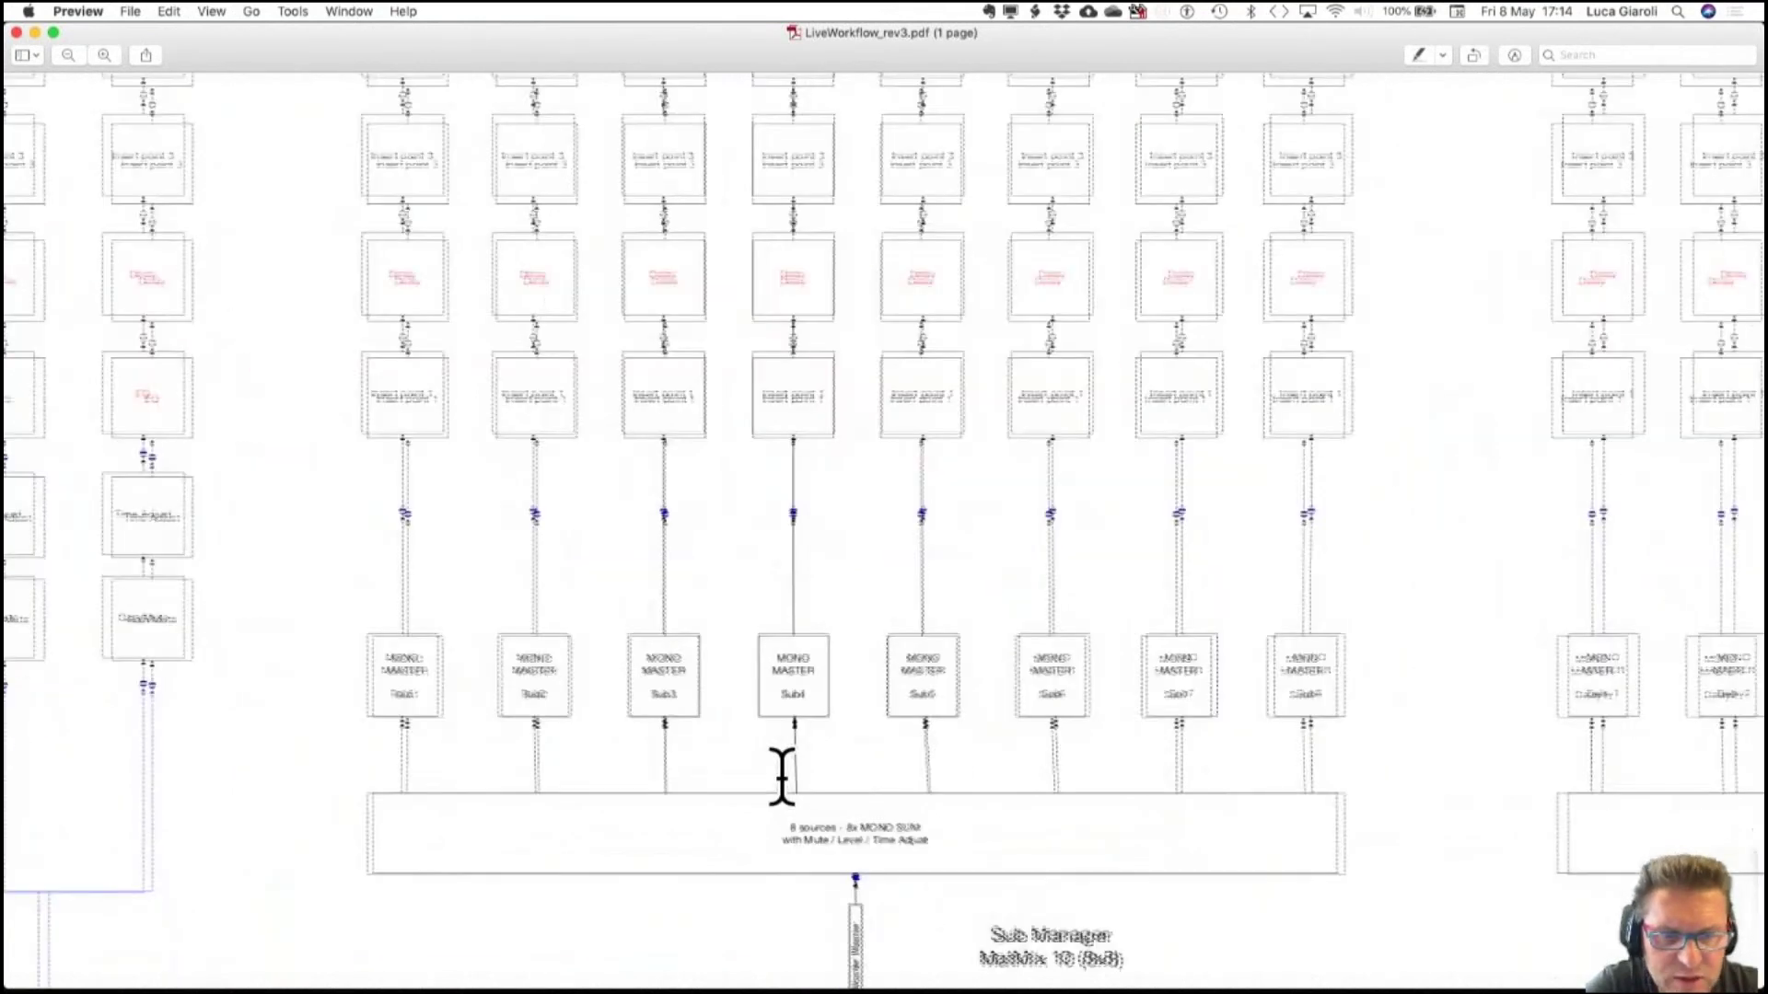
pyautogui.scroll(3, 781, 774)
pyautogui.scroll(-2, 801, 801)
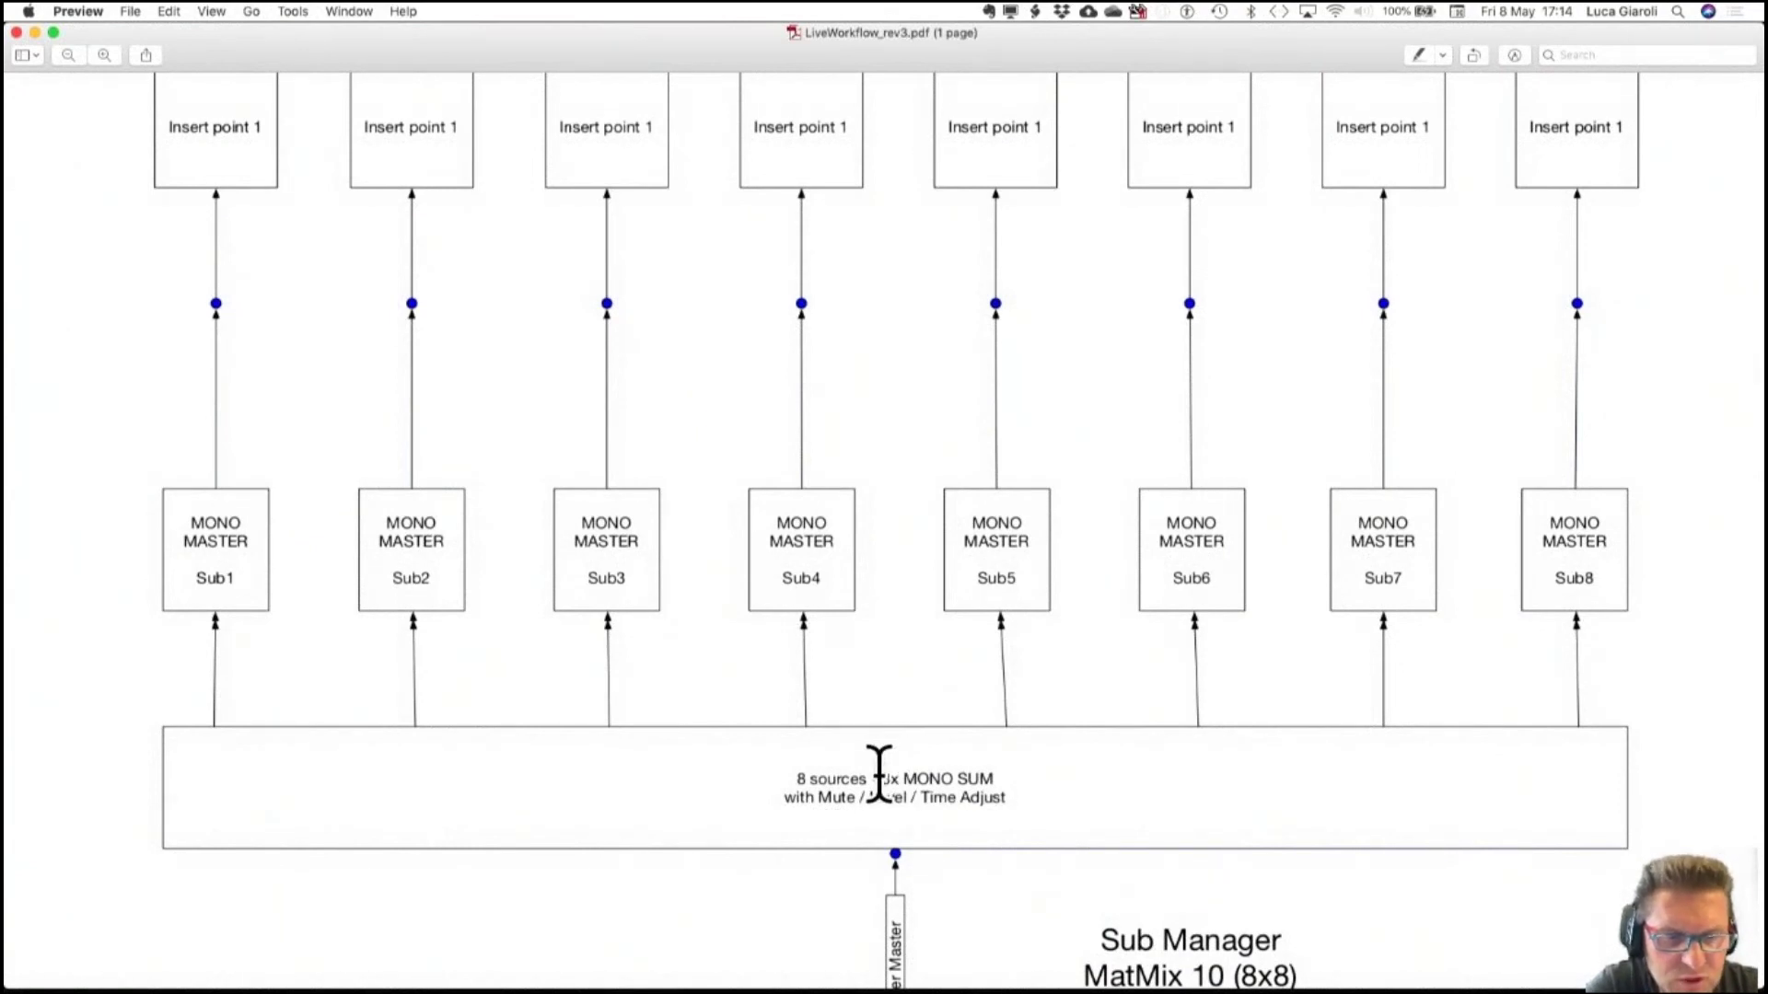
pyautogui.scroll(-2, 861, 843)
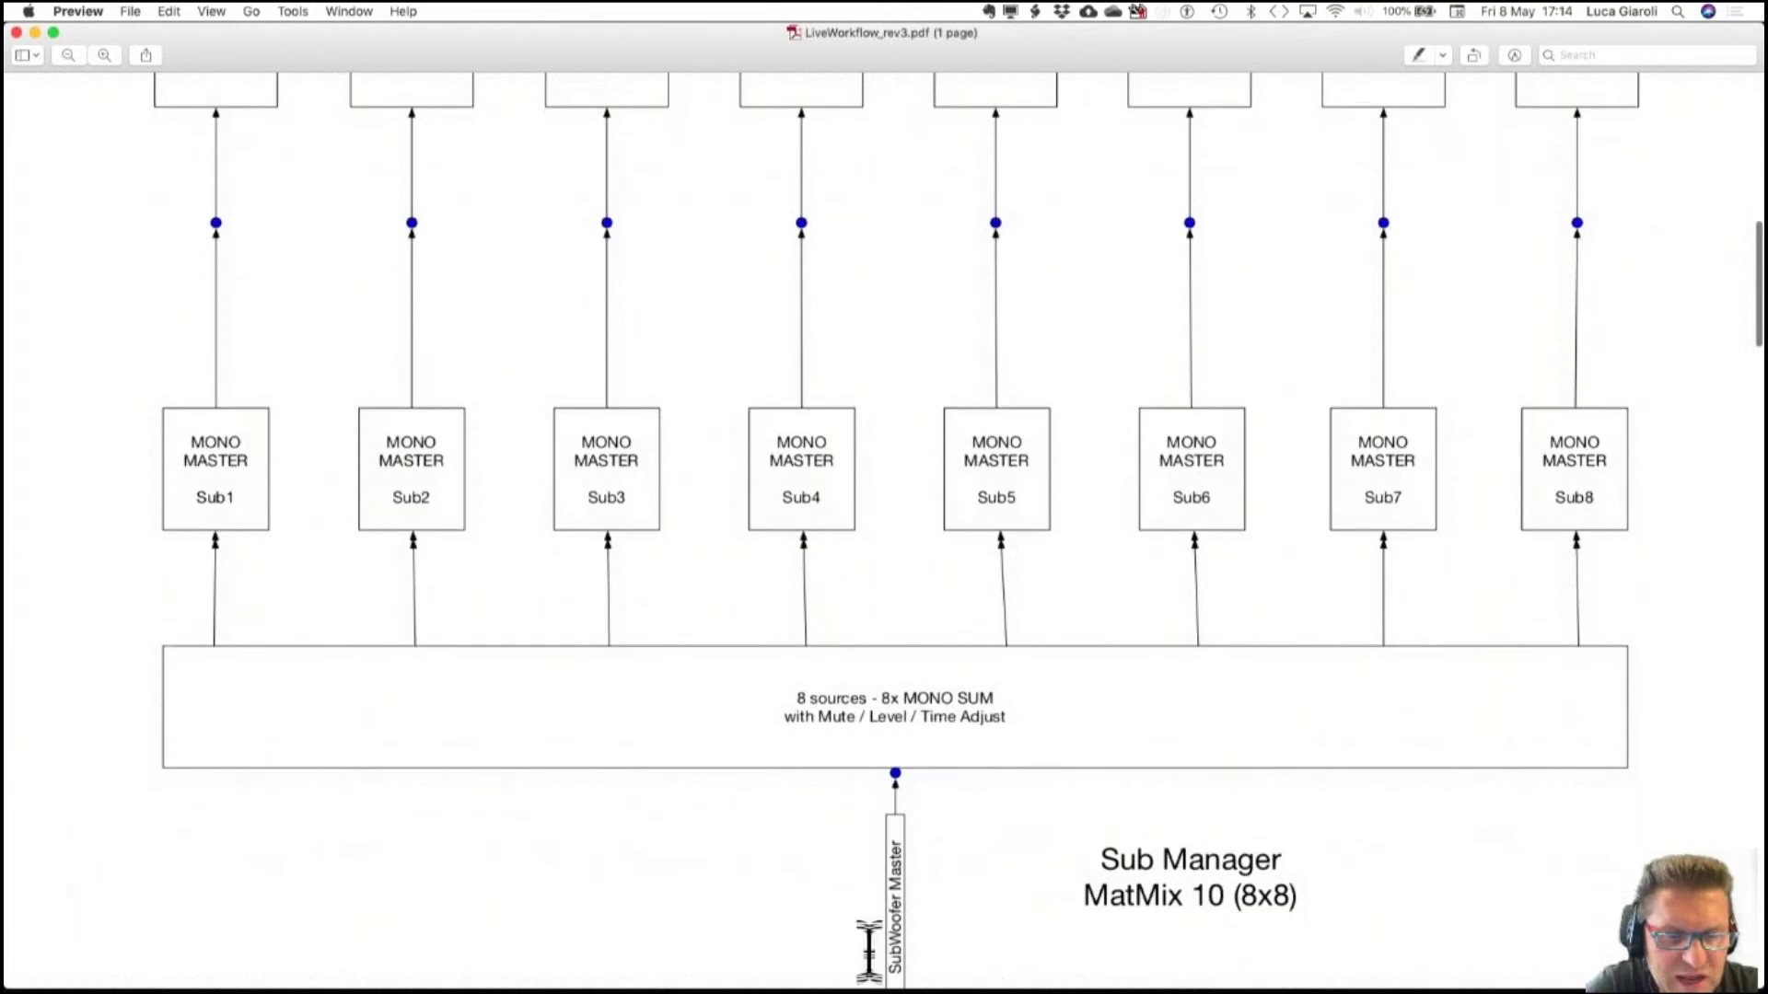
pyautogui.scroll(-1, 864, 916)
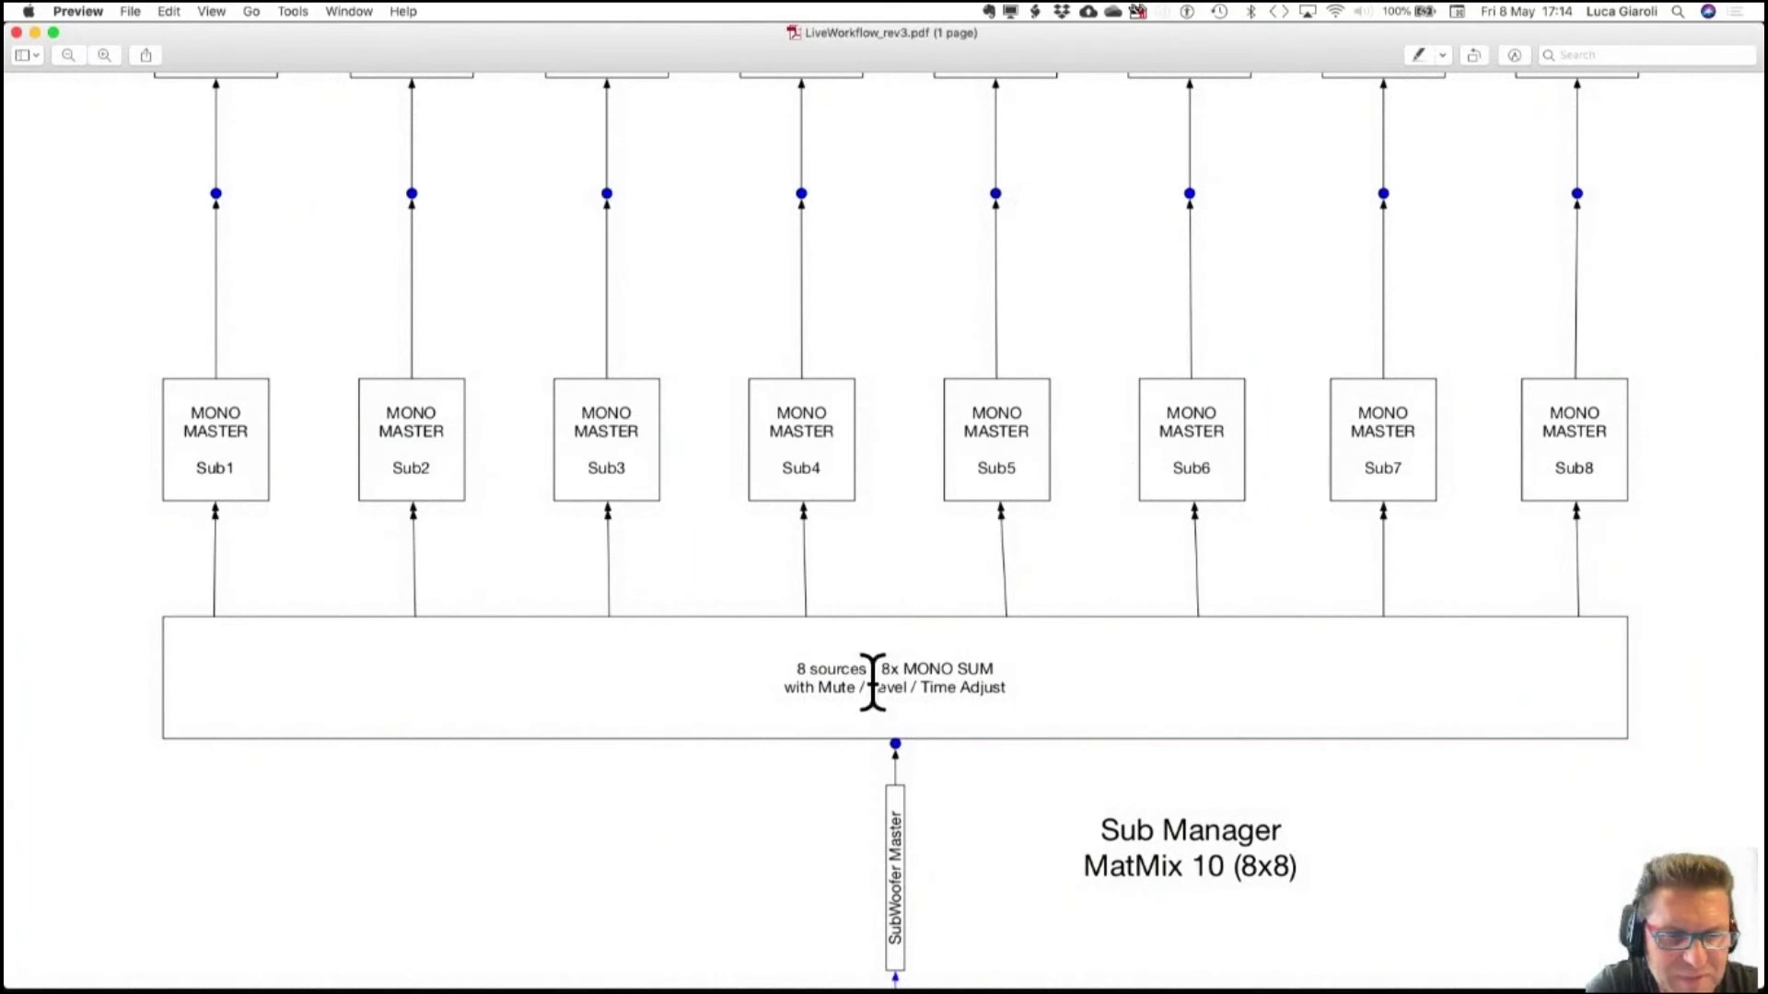
pyautogui.scroll(5, 872, 686)
pyautogui.scroll(5, 872, 681)
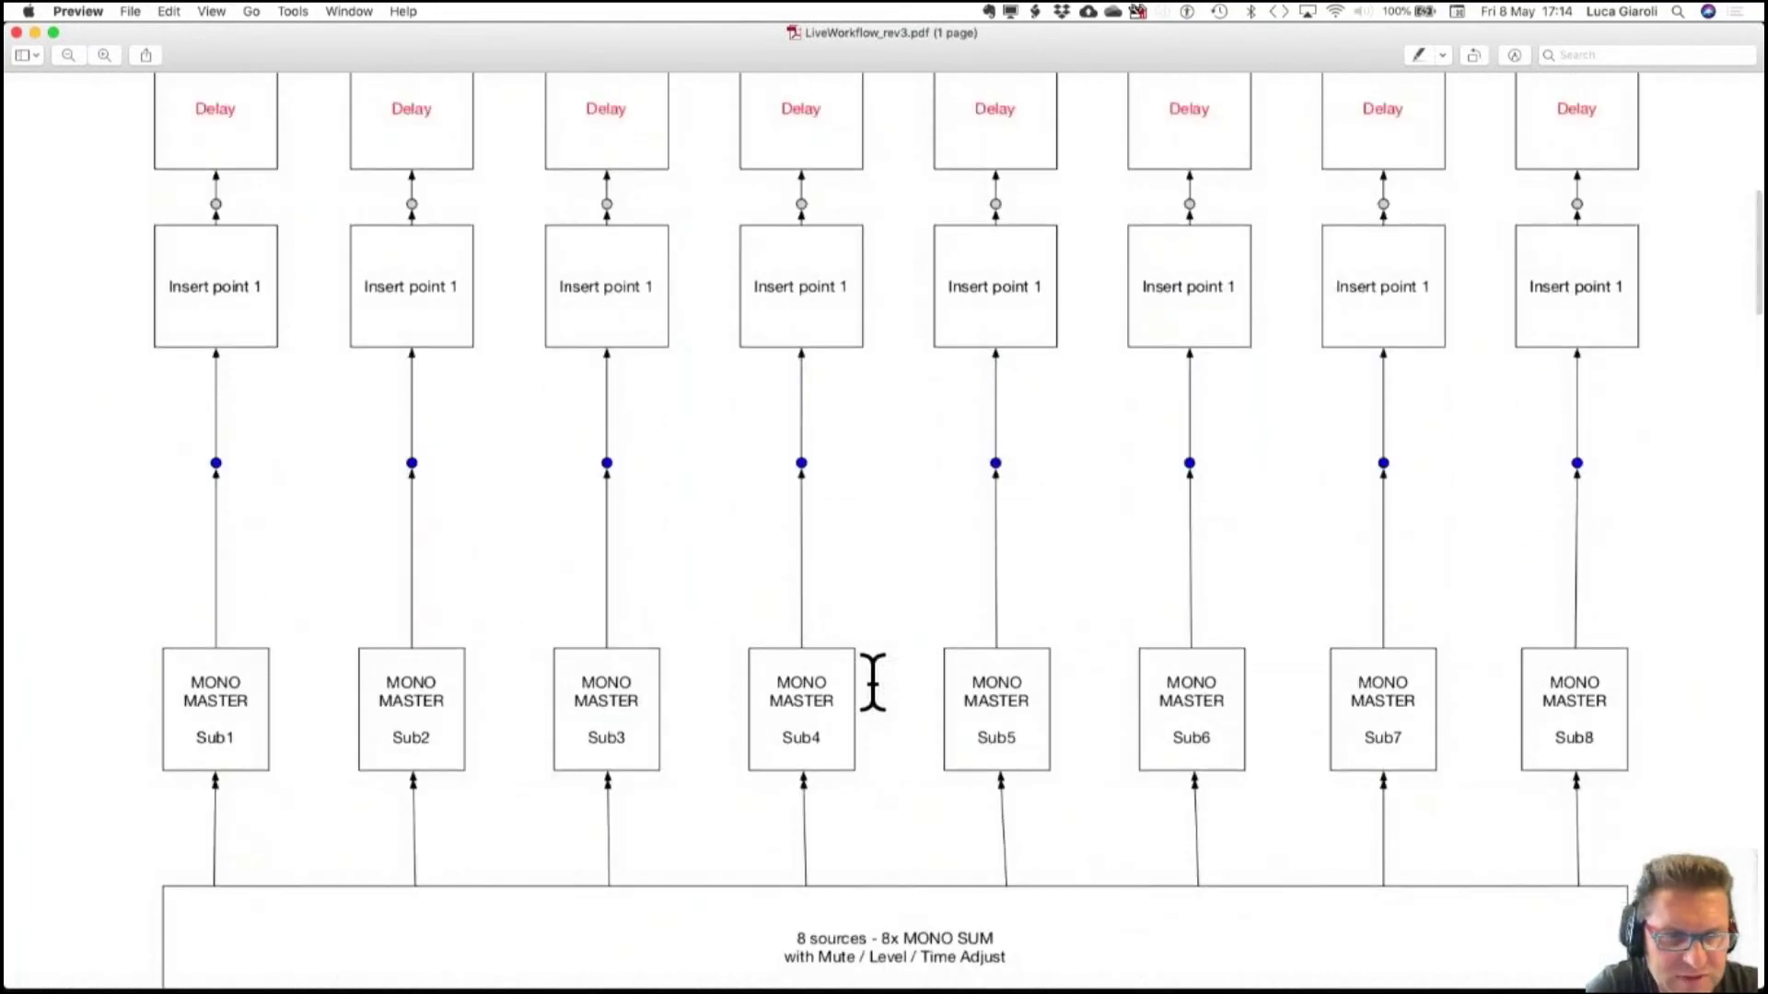
pyautogui.scroll(2, 872, 681)
pyautogui.scroll(-5, 872, 681)
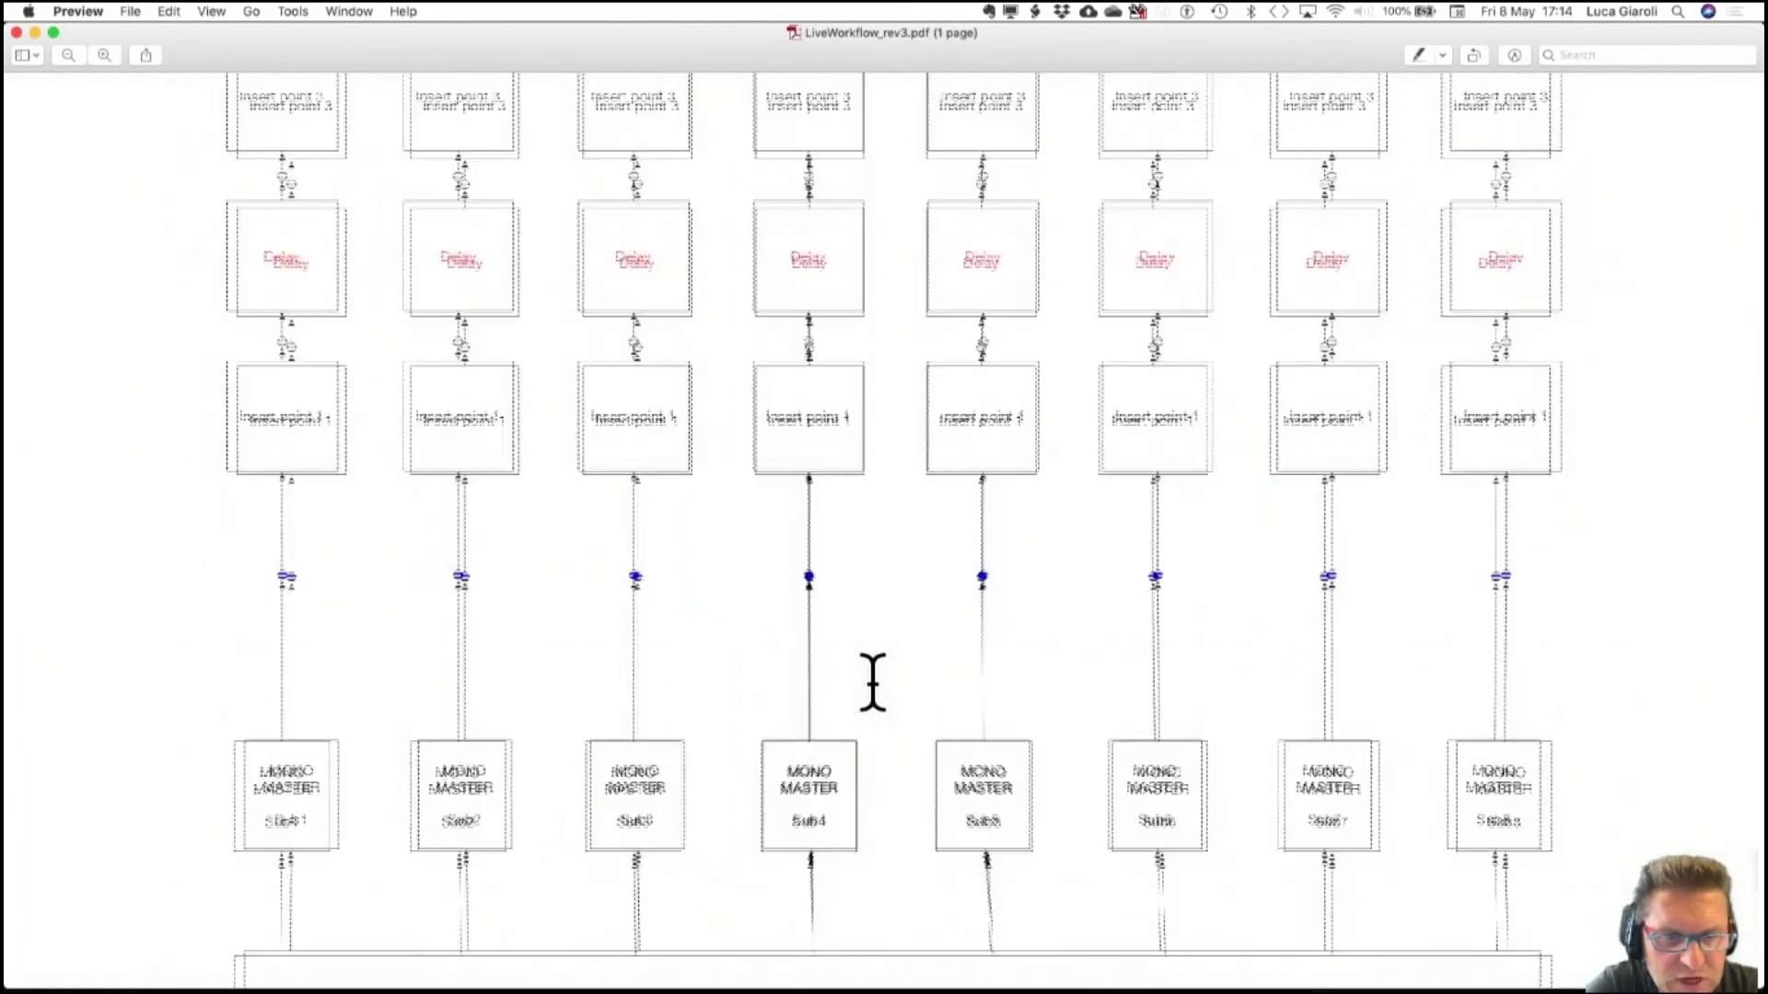
pyautogui.scroll(5, 871, 681)
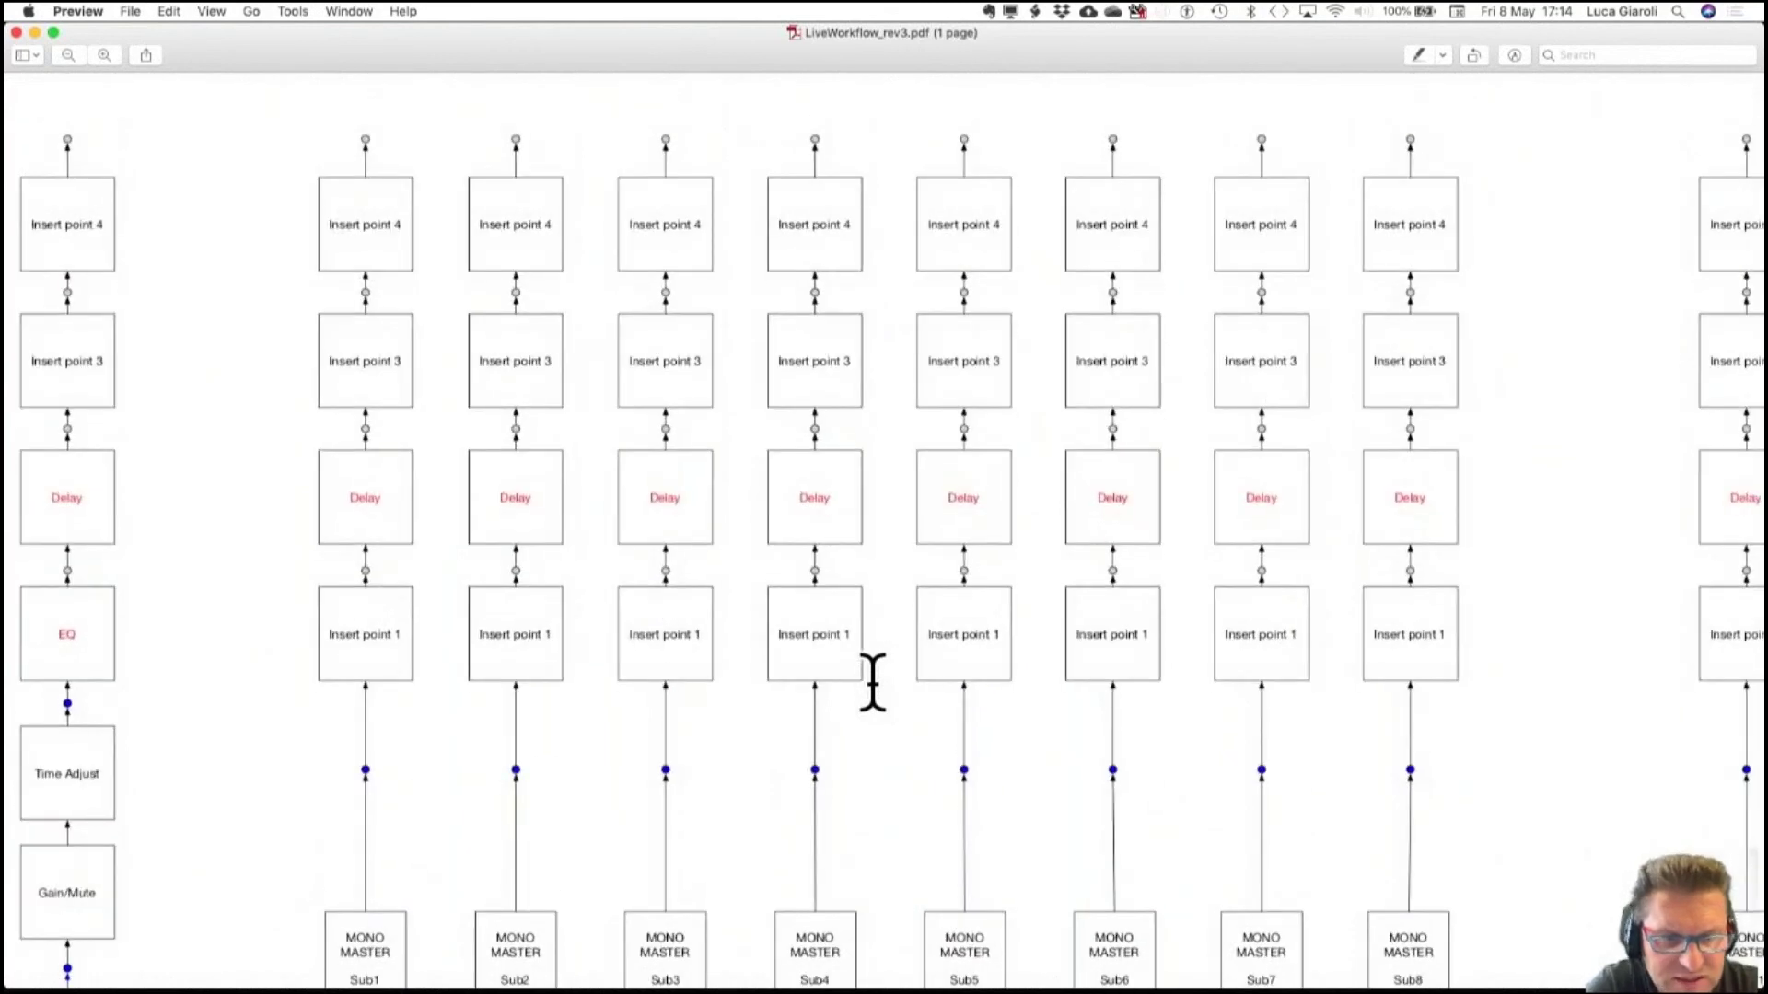
pyautogui.scroll(-1, 871, 682)
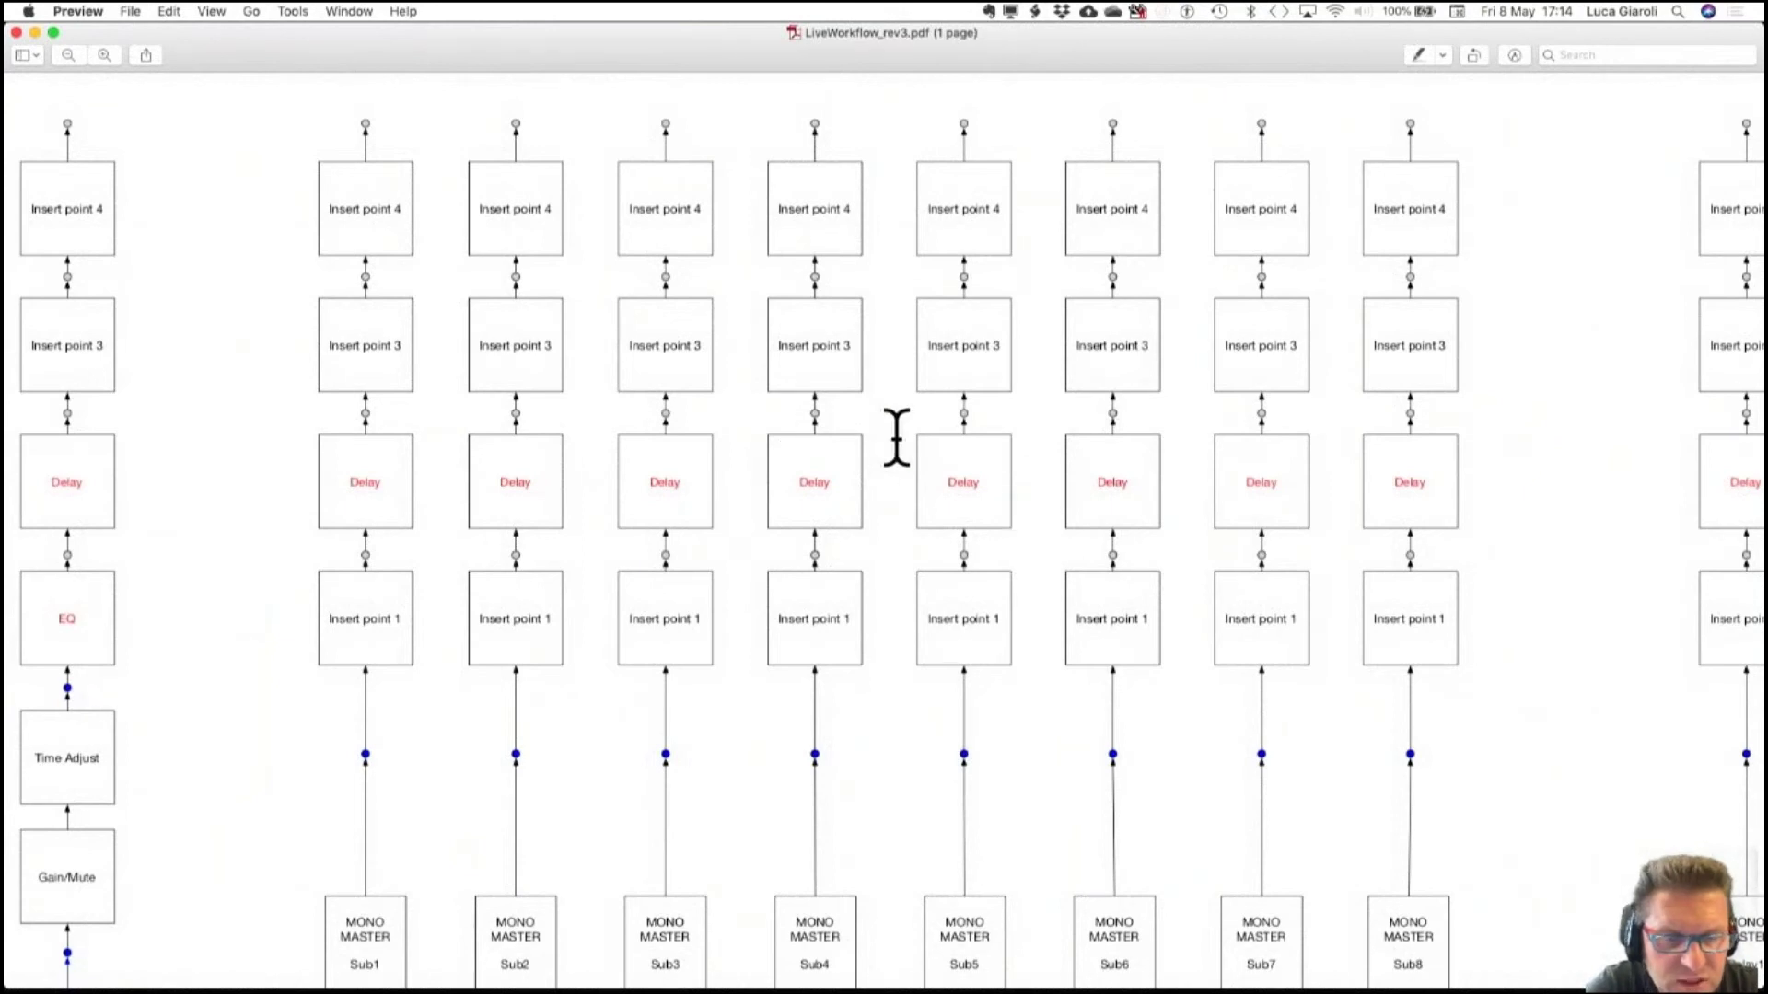
# Switch to globcon and review the Prodigy.MP's 8x8 matrix mixes from Local Out Webina through MatMix 16.
pyautogui.press('super+Tab')
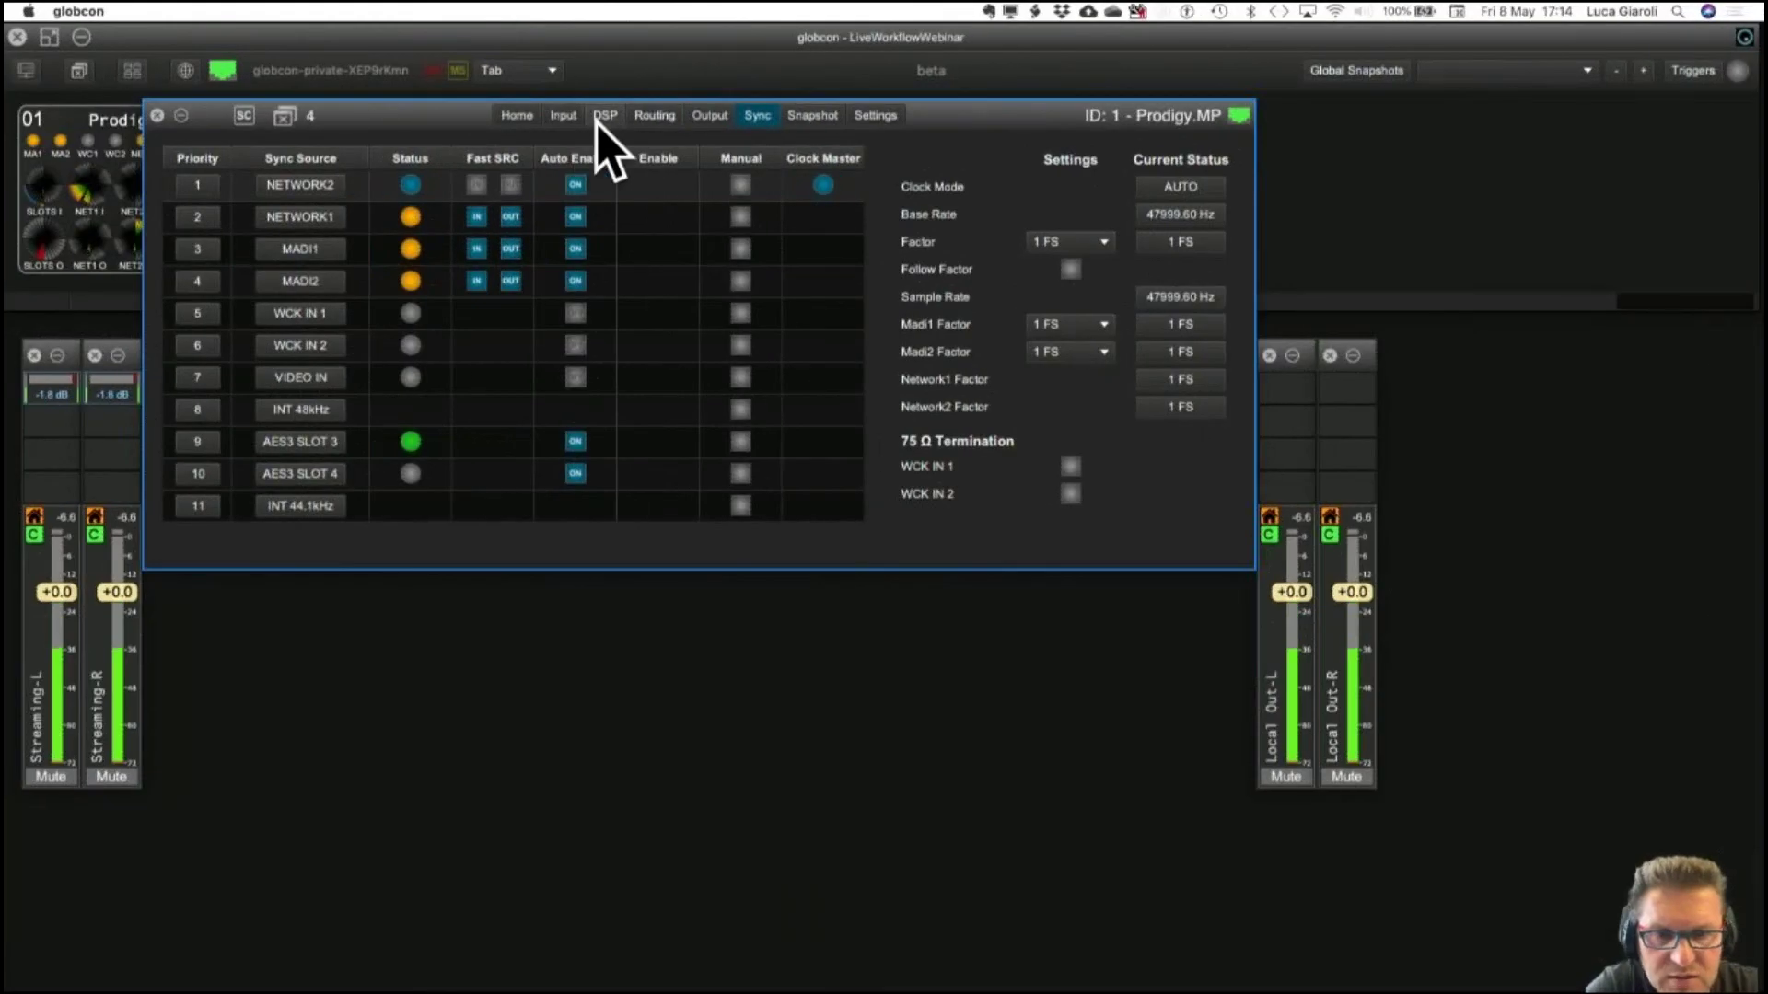
pyautogui.click(598, 124)
pyautogui.click(578, 154)
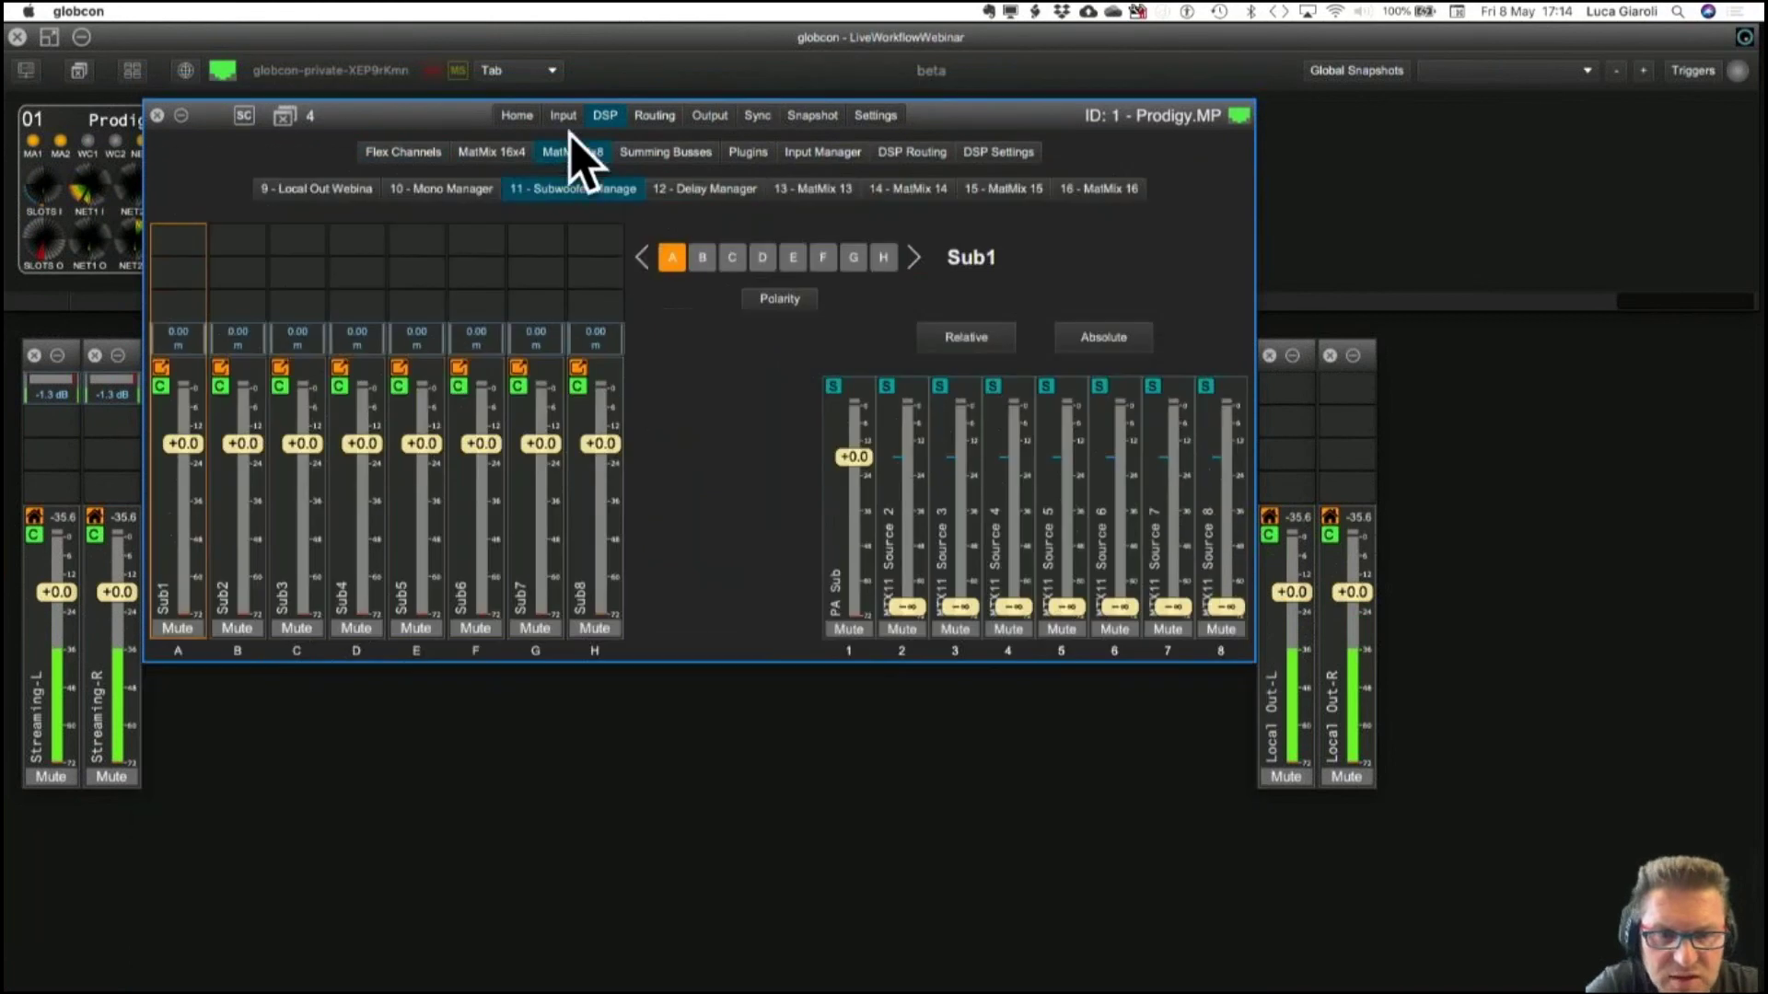
pyautogui.click(341, 190)
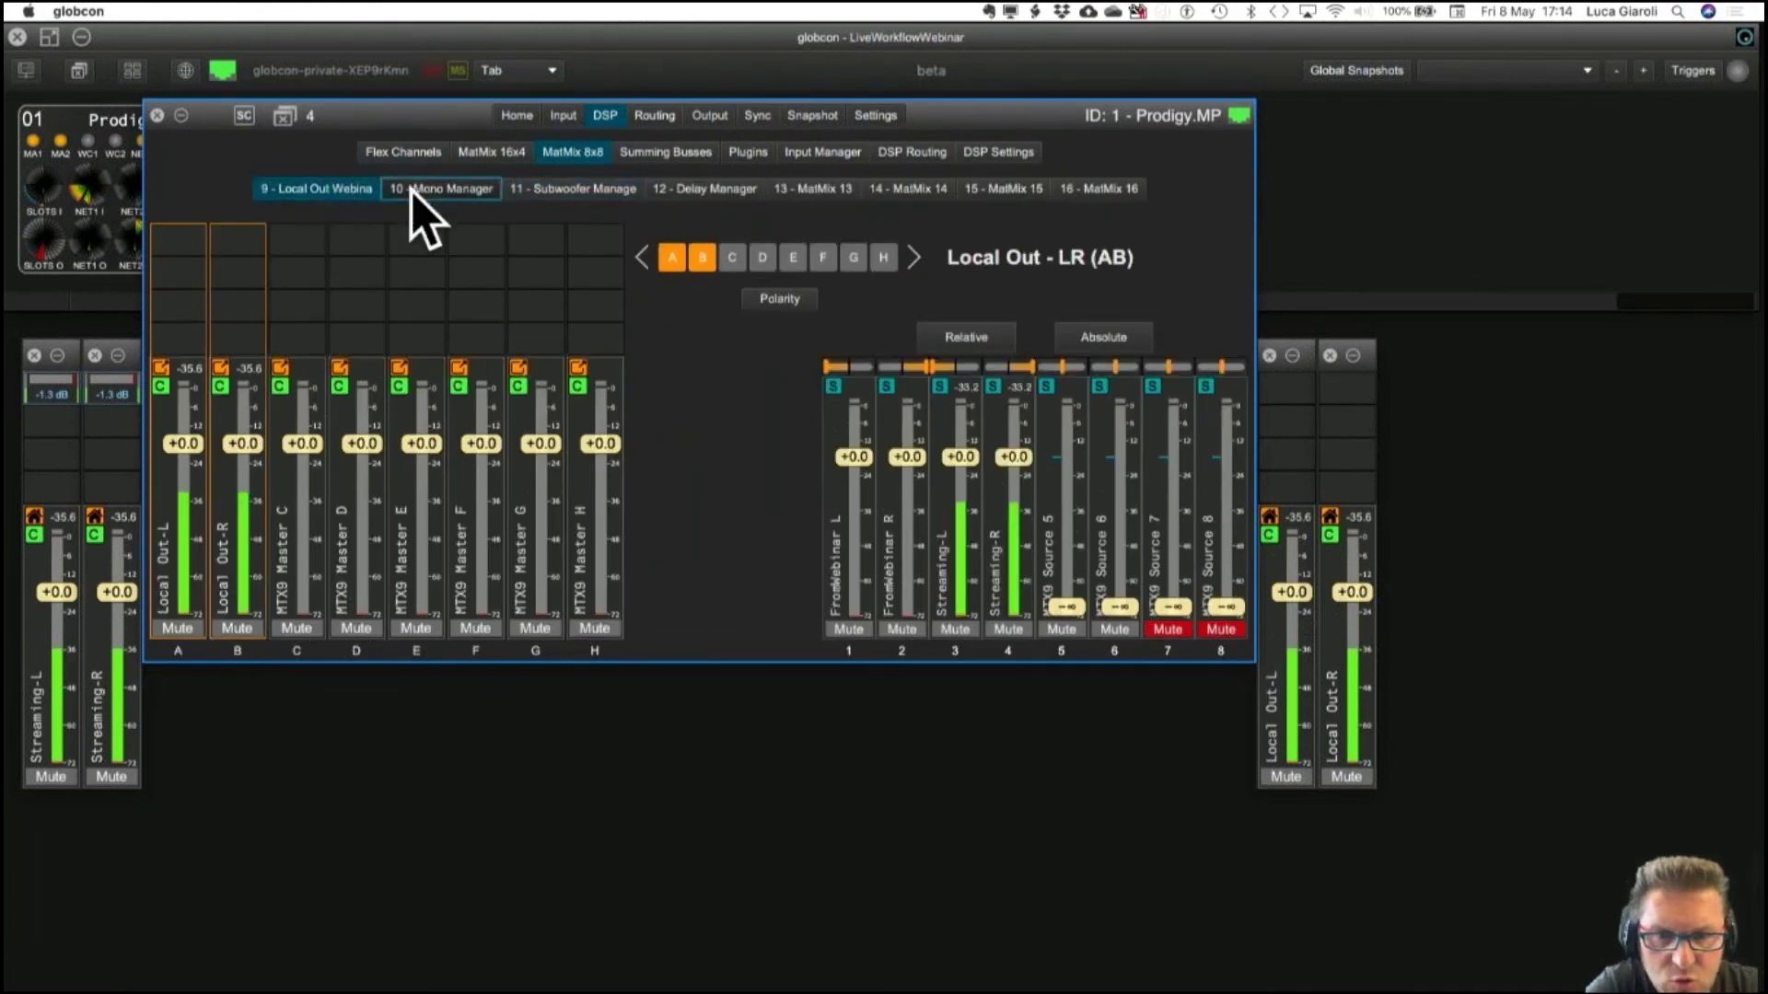
pyautogui.click(479, 189)
pyautogui.click(561, 190)
pyautogui.click(716, 189)
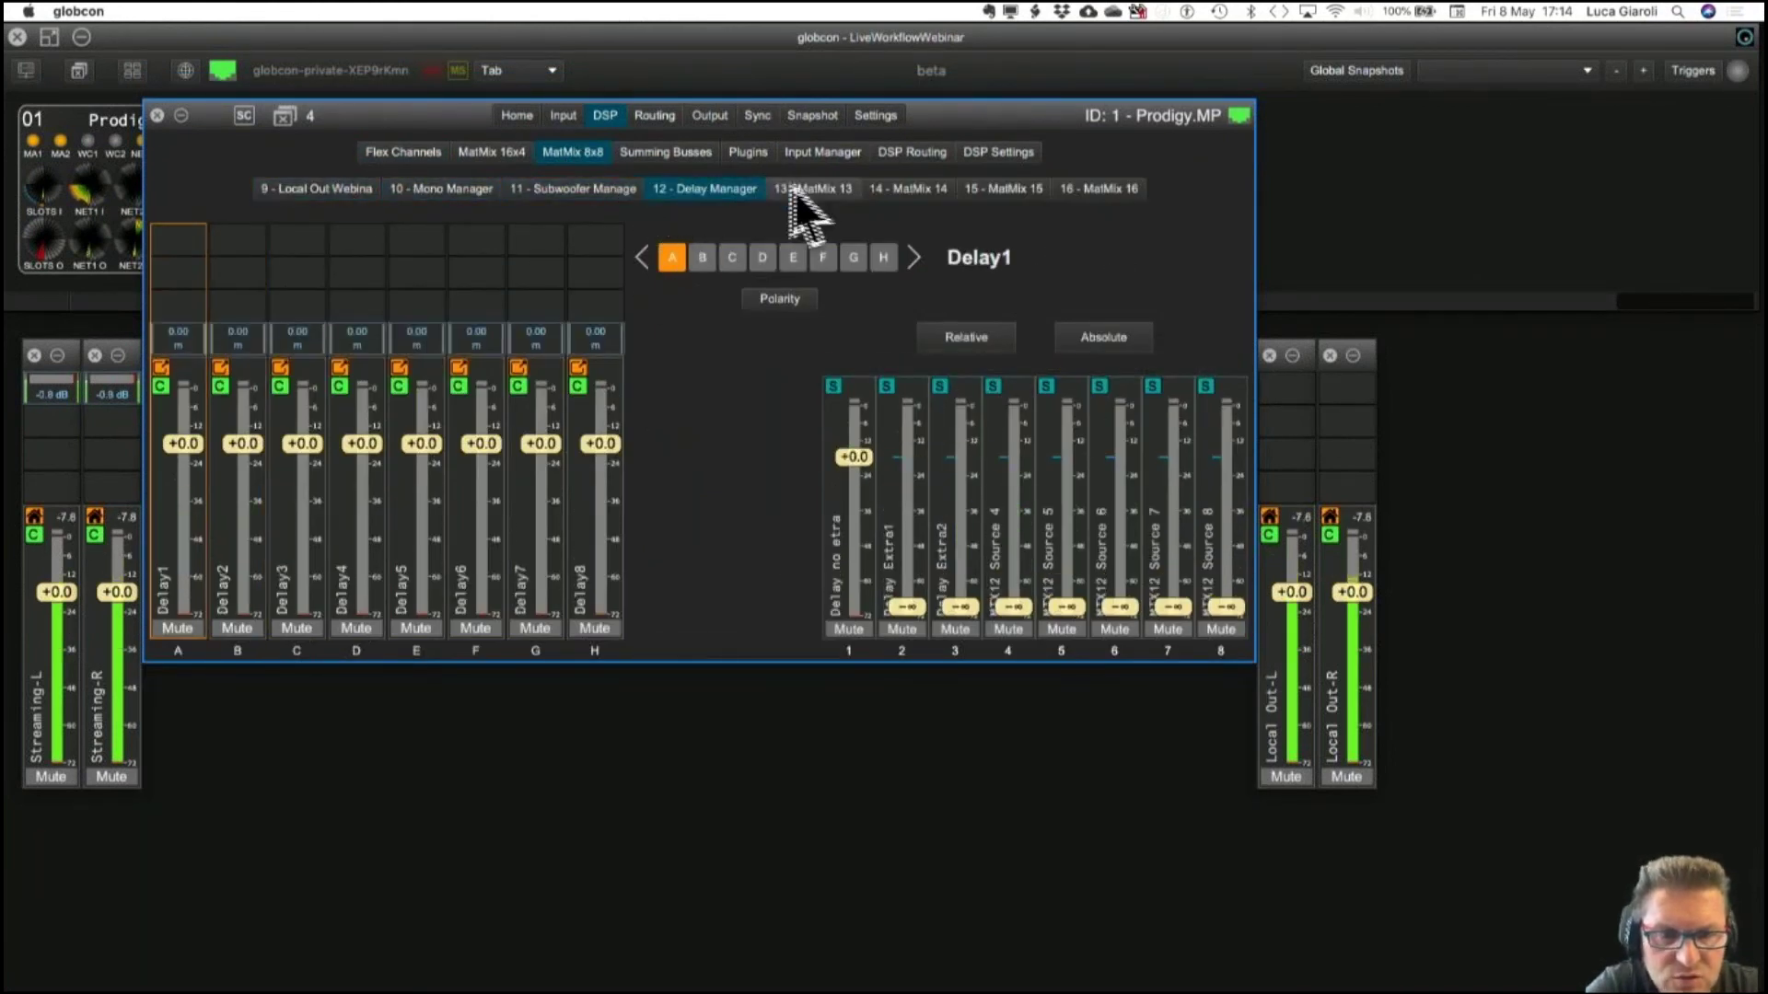
pyautogui.click(806, 190)
pyautogui.click(911, 190)
pyautogui.click(1012, 189)
pyautogui.click(1086, 190)
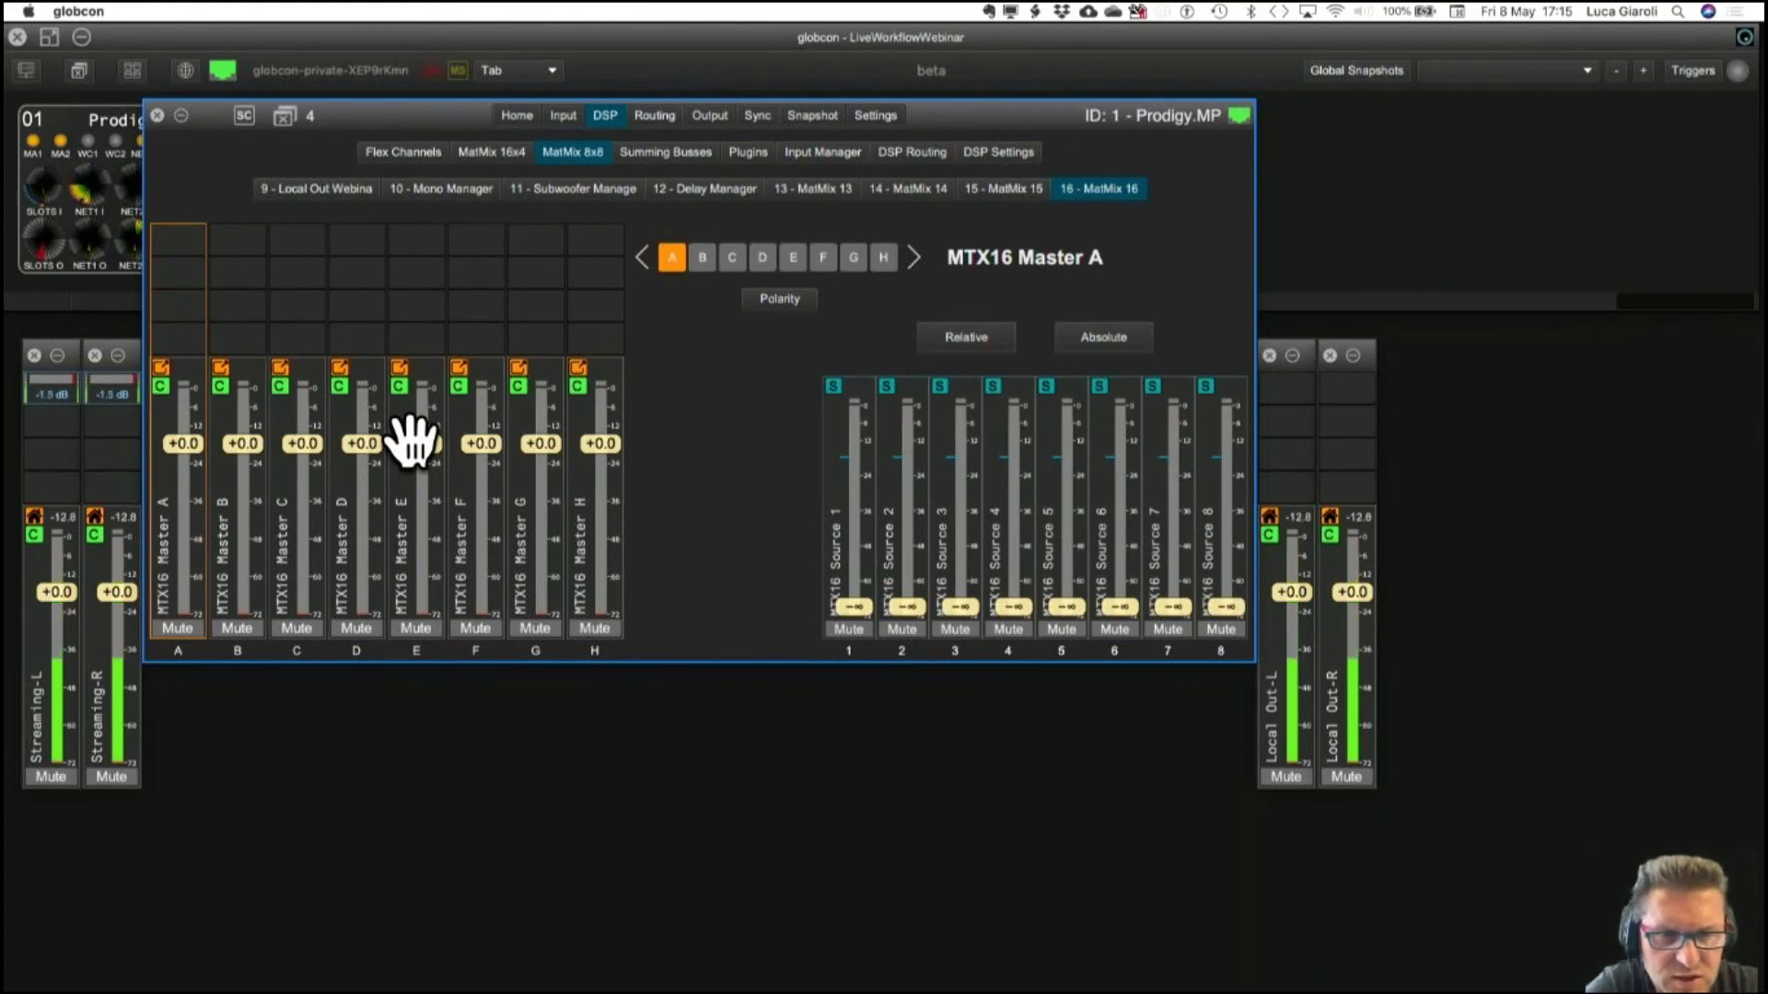
# Show the LiveMix PA Stereo mix, and review the FIR equalizer, IIR equalizer and delay plugin assignments.
pyautogui.click(486, 153)
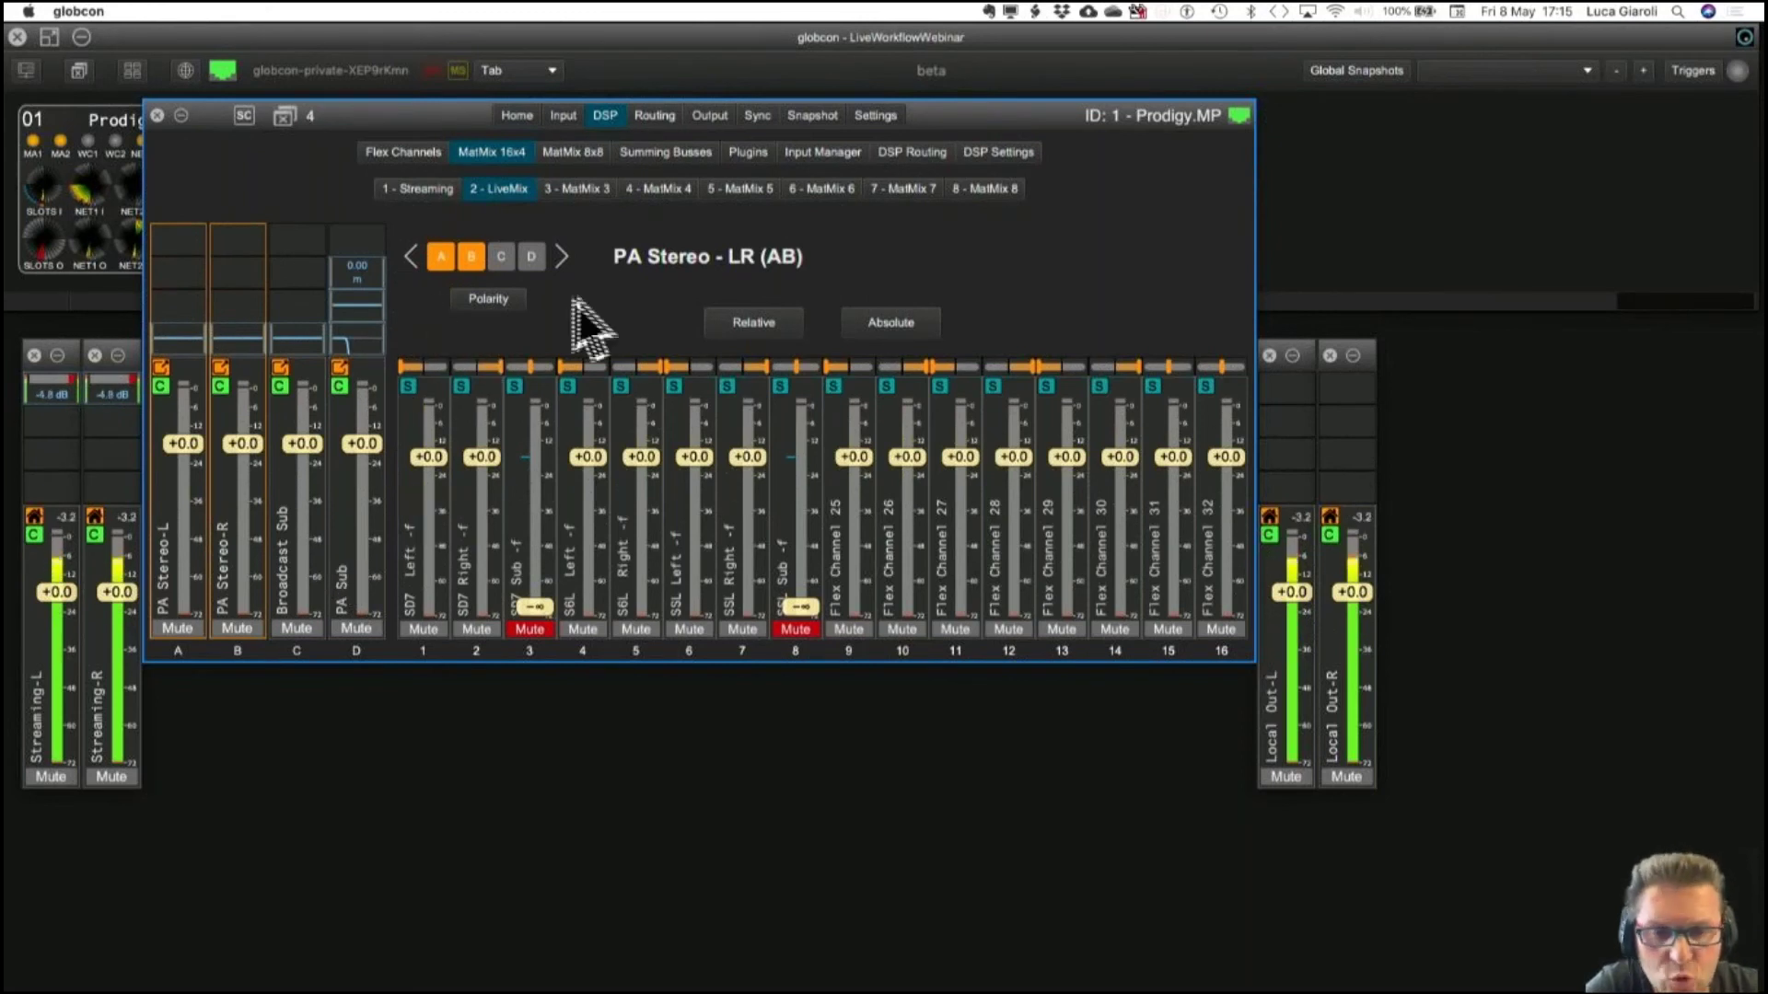
pyautogui.click(762, 153)
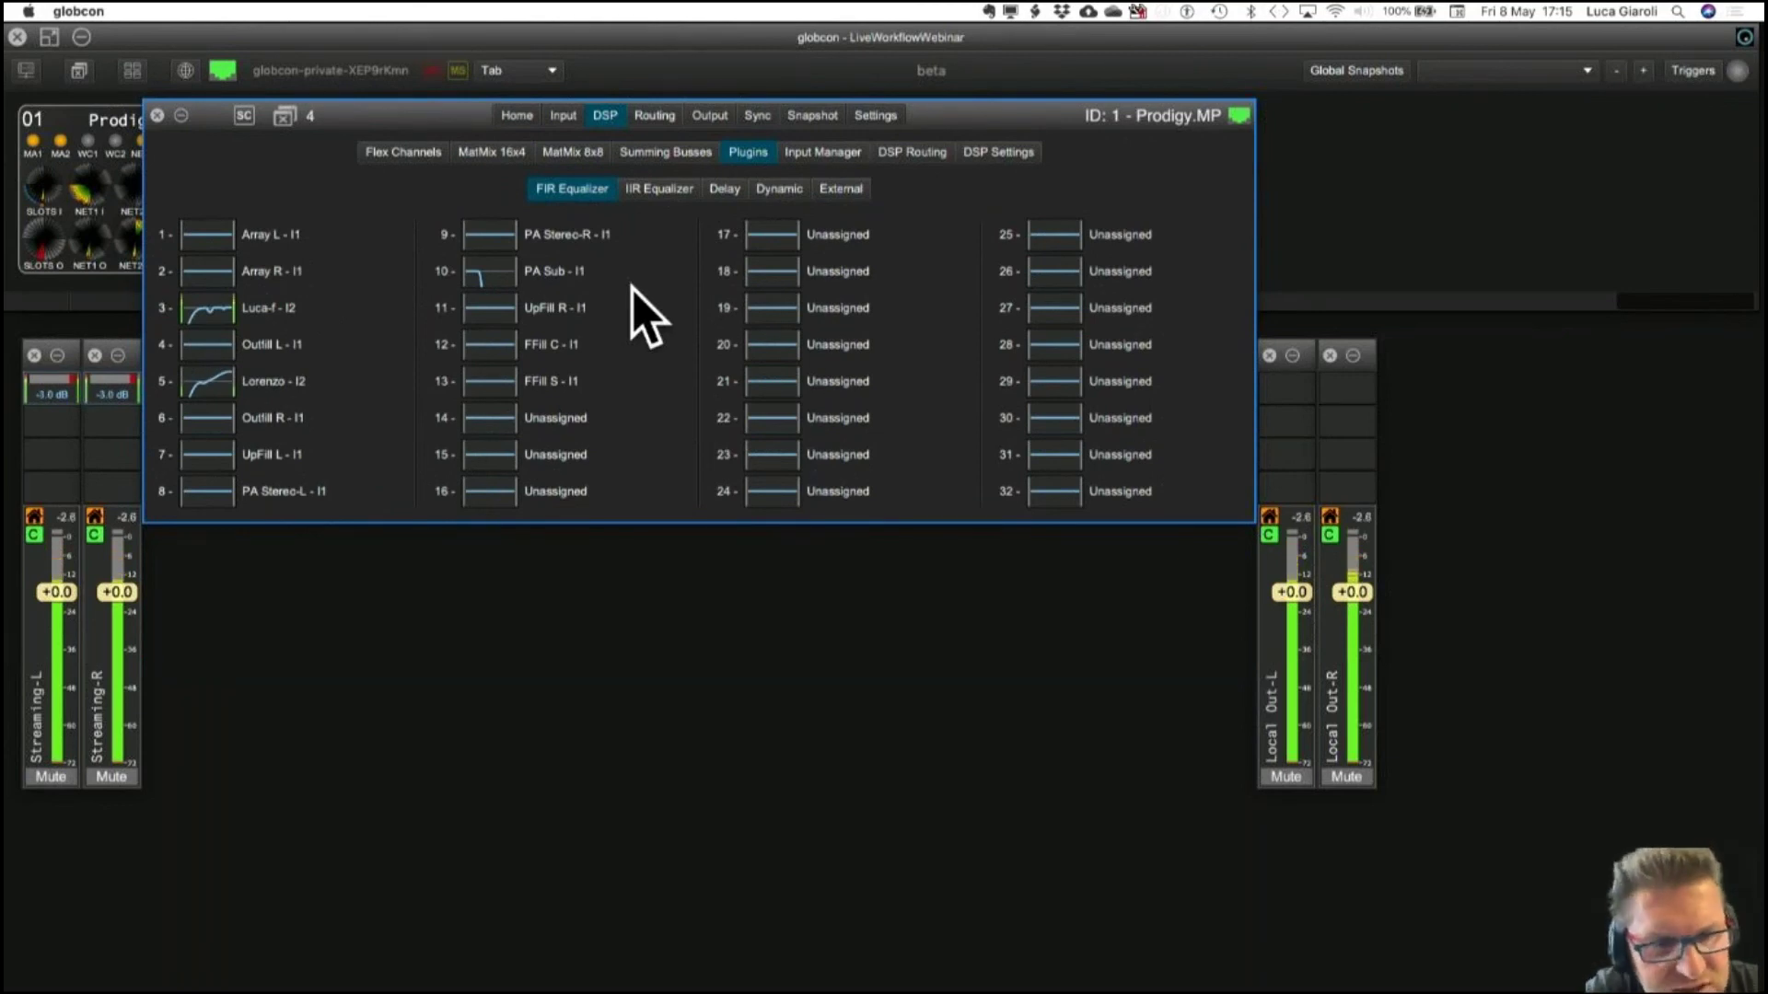
pyautogui.click(665, 189)
pyautogui.click(569, 181)
pyautogui.click(645, 191)
pyautogui.click(723, 189)
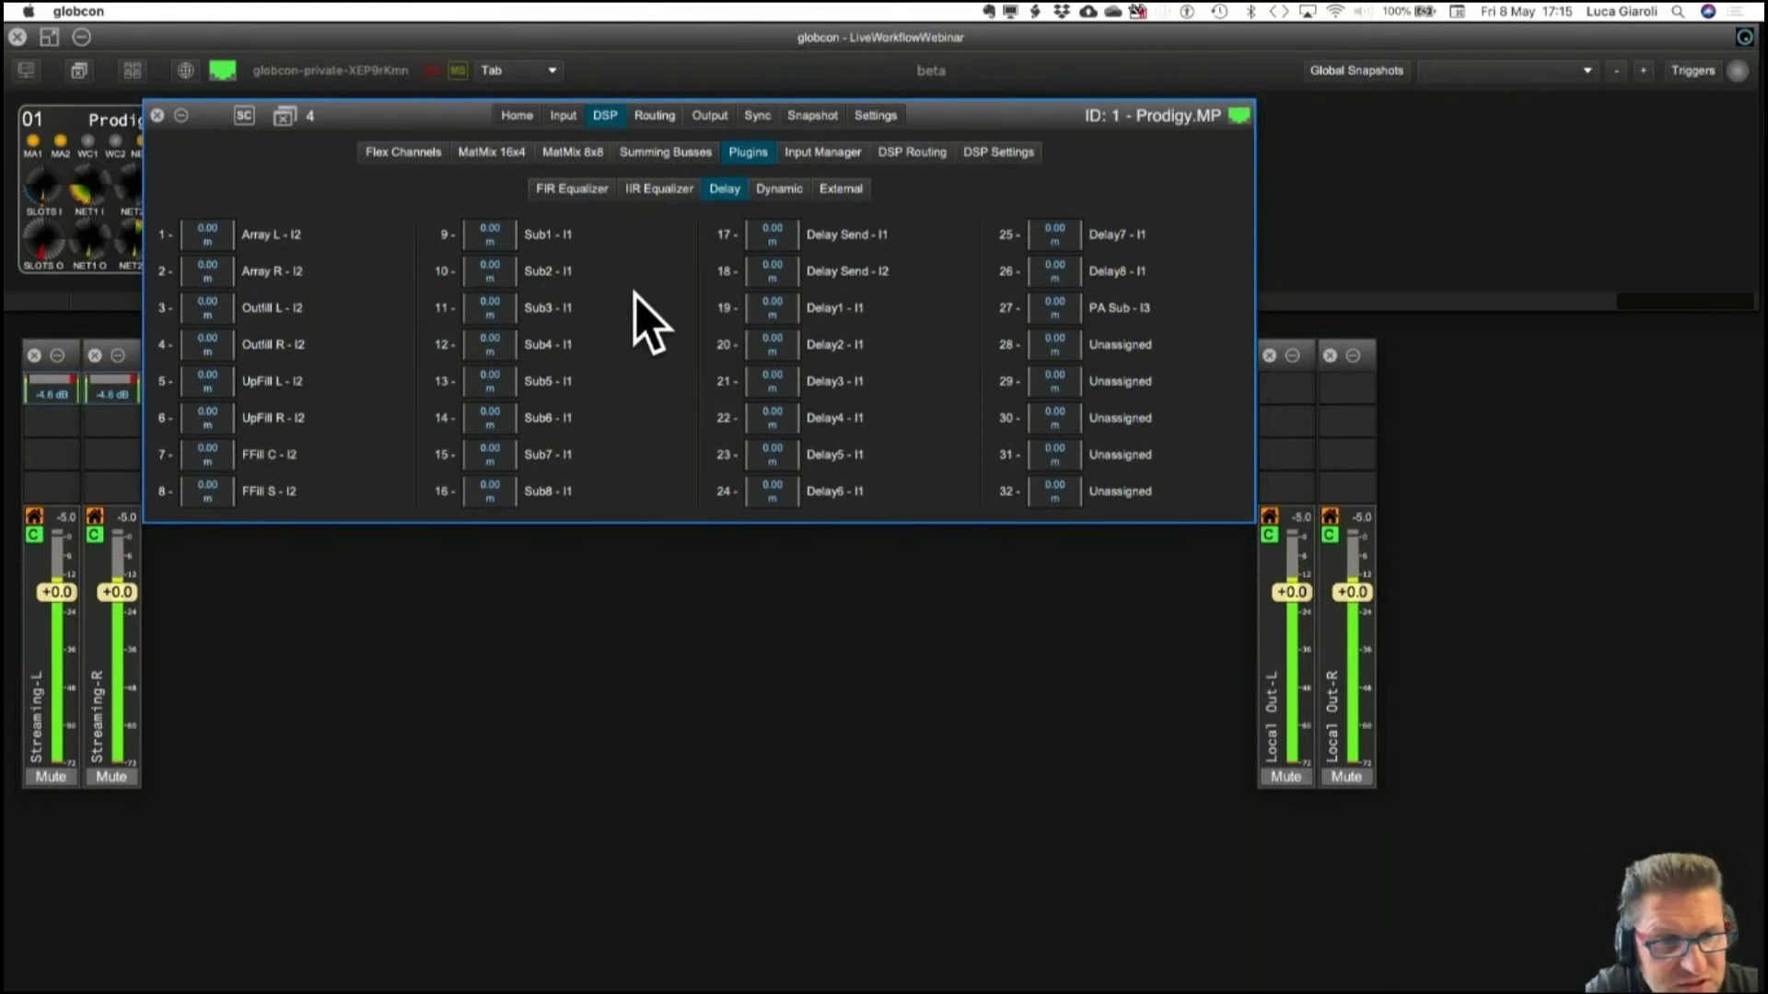
# Review the dynamic and external plugin assignments, and return to the Prodigy.MP's level meter overview.
pyautogui.click(768, 193)
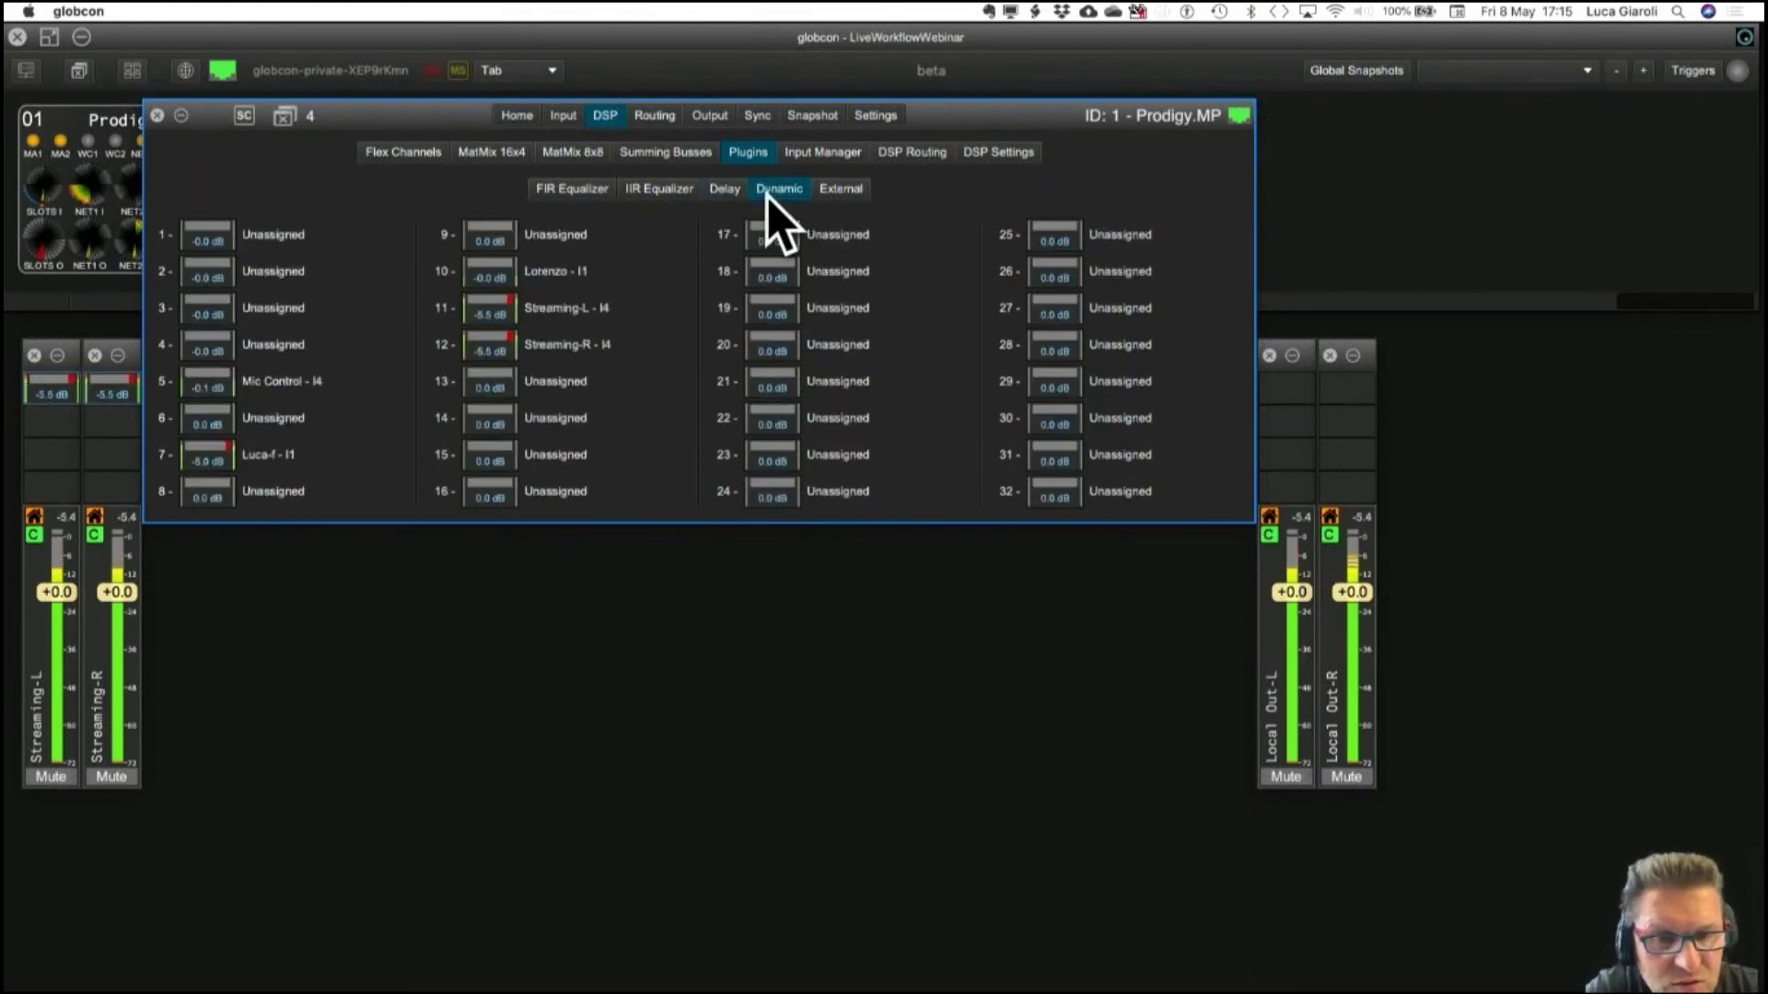
pyautogui.click(852, 189)
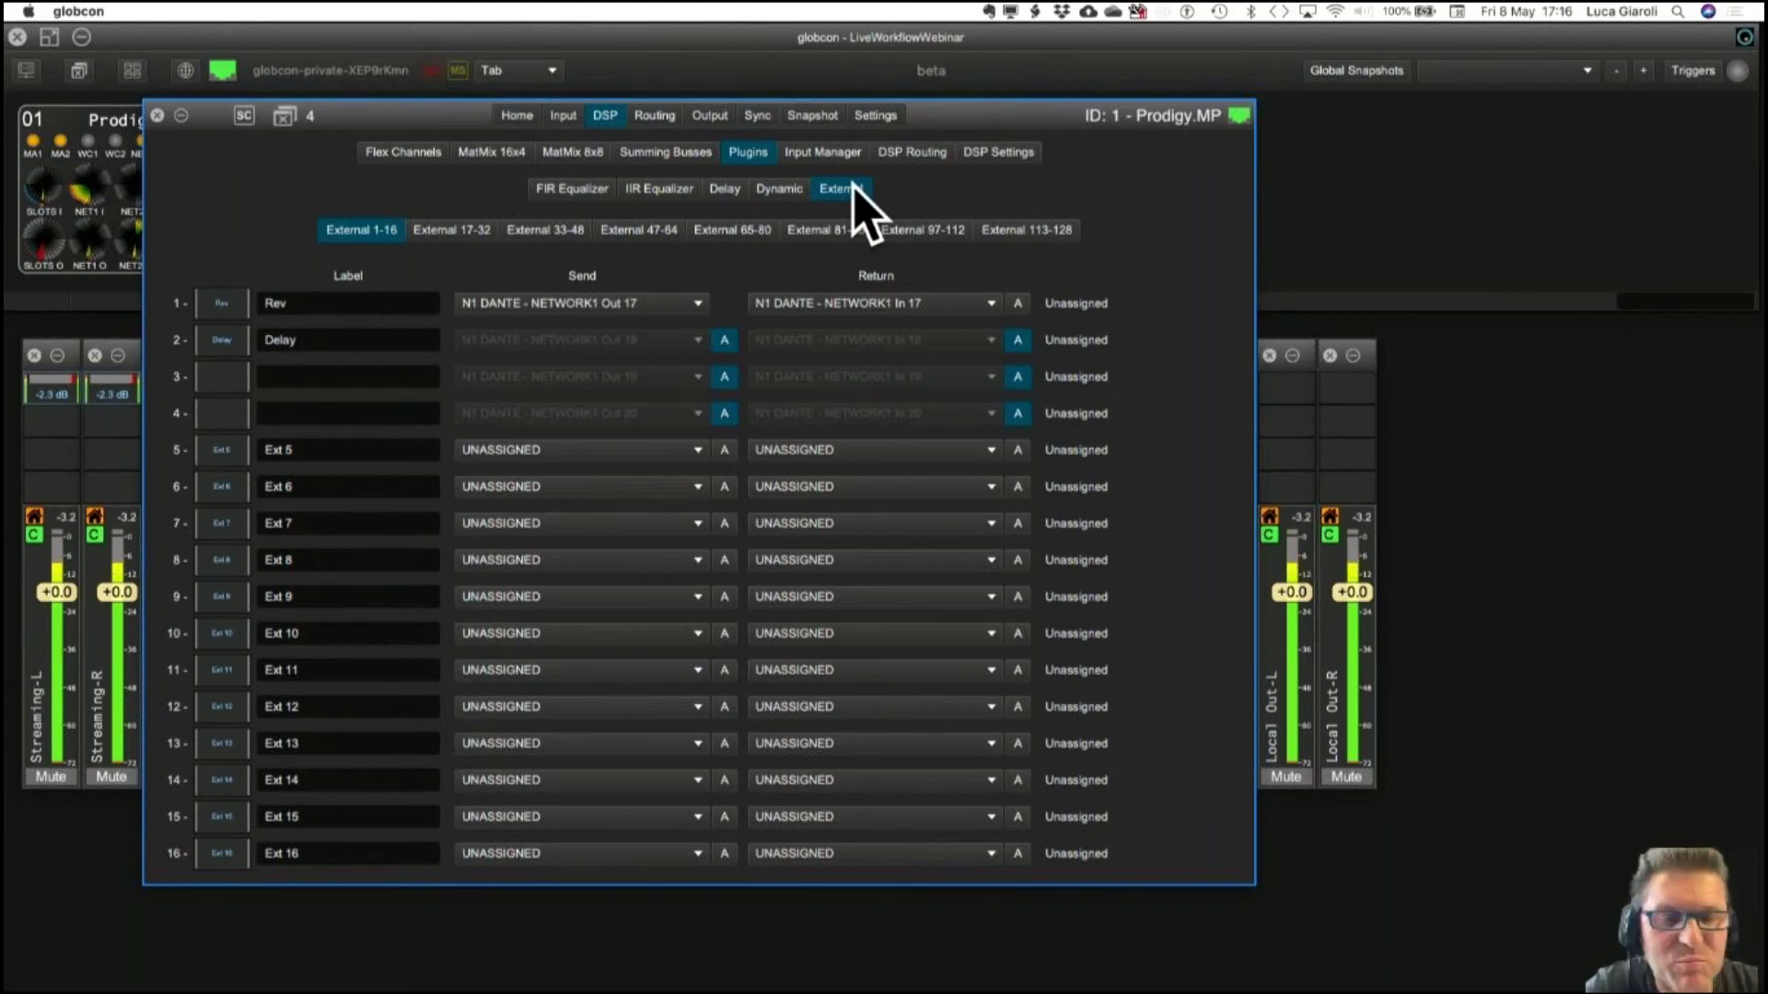
pyautogui.click(564, 116)
pyautogui.click(517, 116)
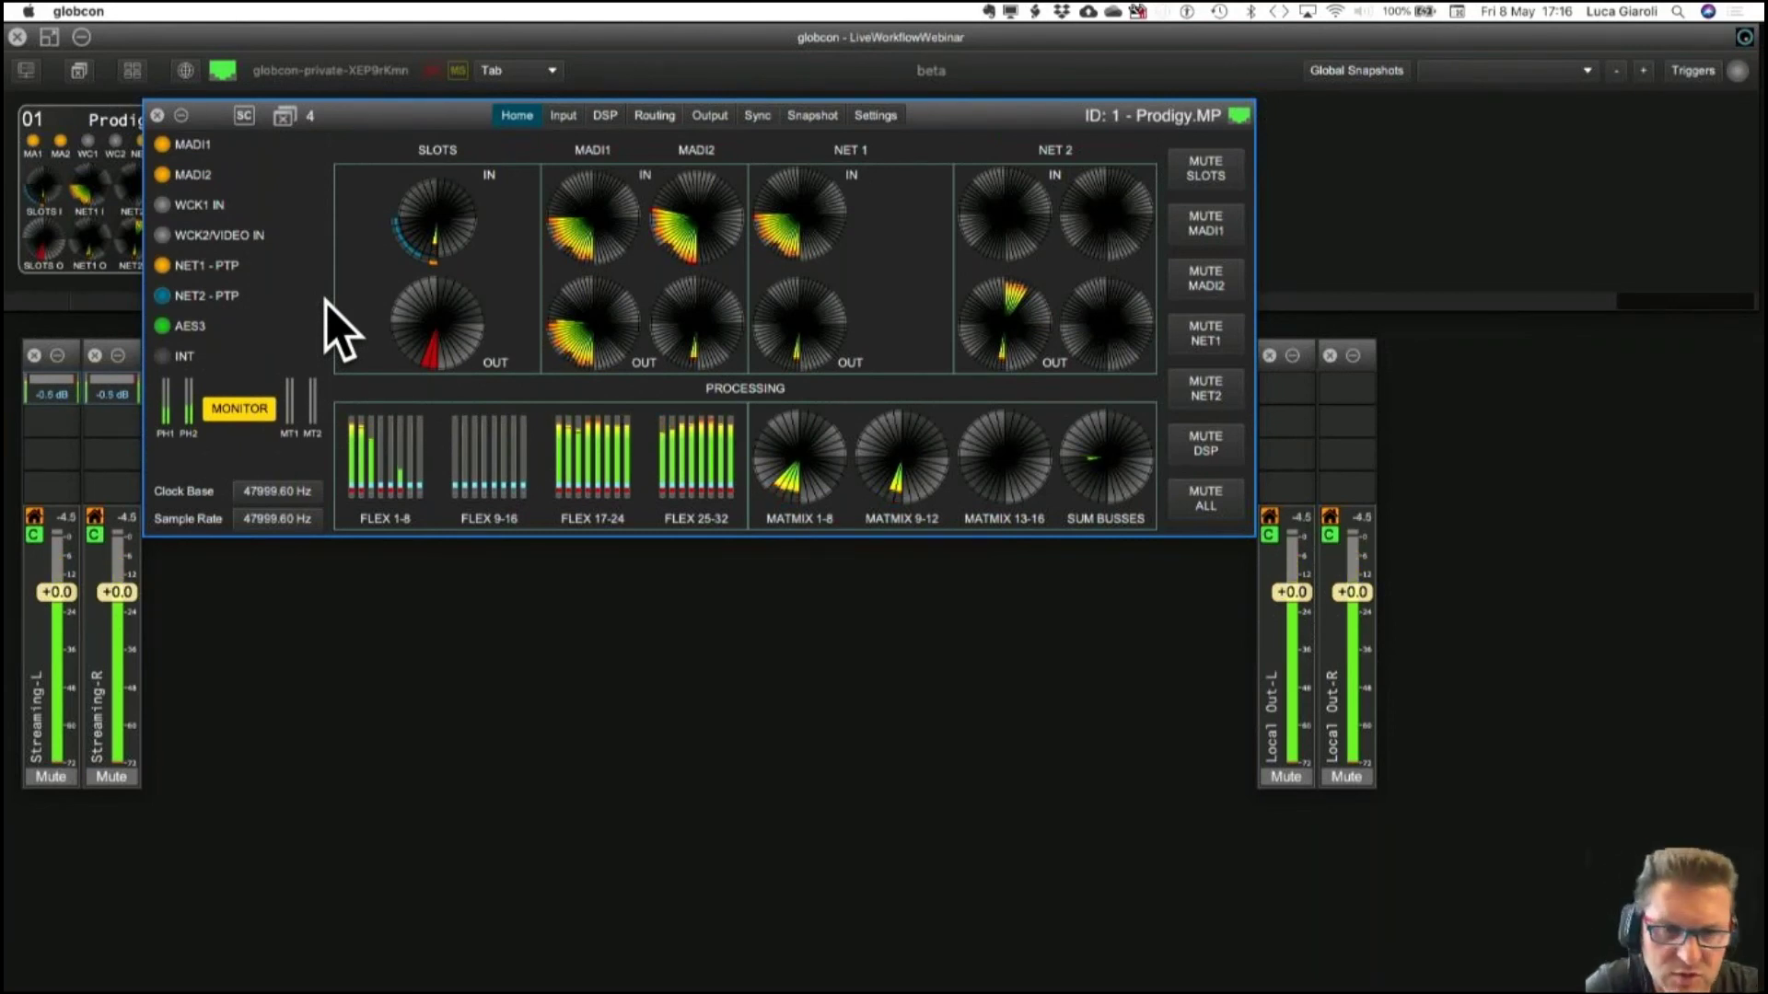
# Switch to LiveWorkflow_rev3.pdf in Preview and compare the Sub1 to Sub8 and Delay1 to Delay8 output chains down to their managers.
pyautogui.hotkey('ctrl', 'Right')
pyautogui.hotkey('ctrl', 'Right')
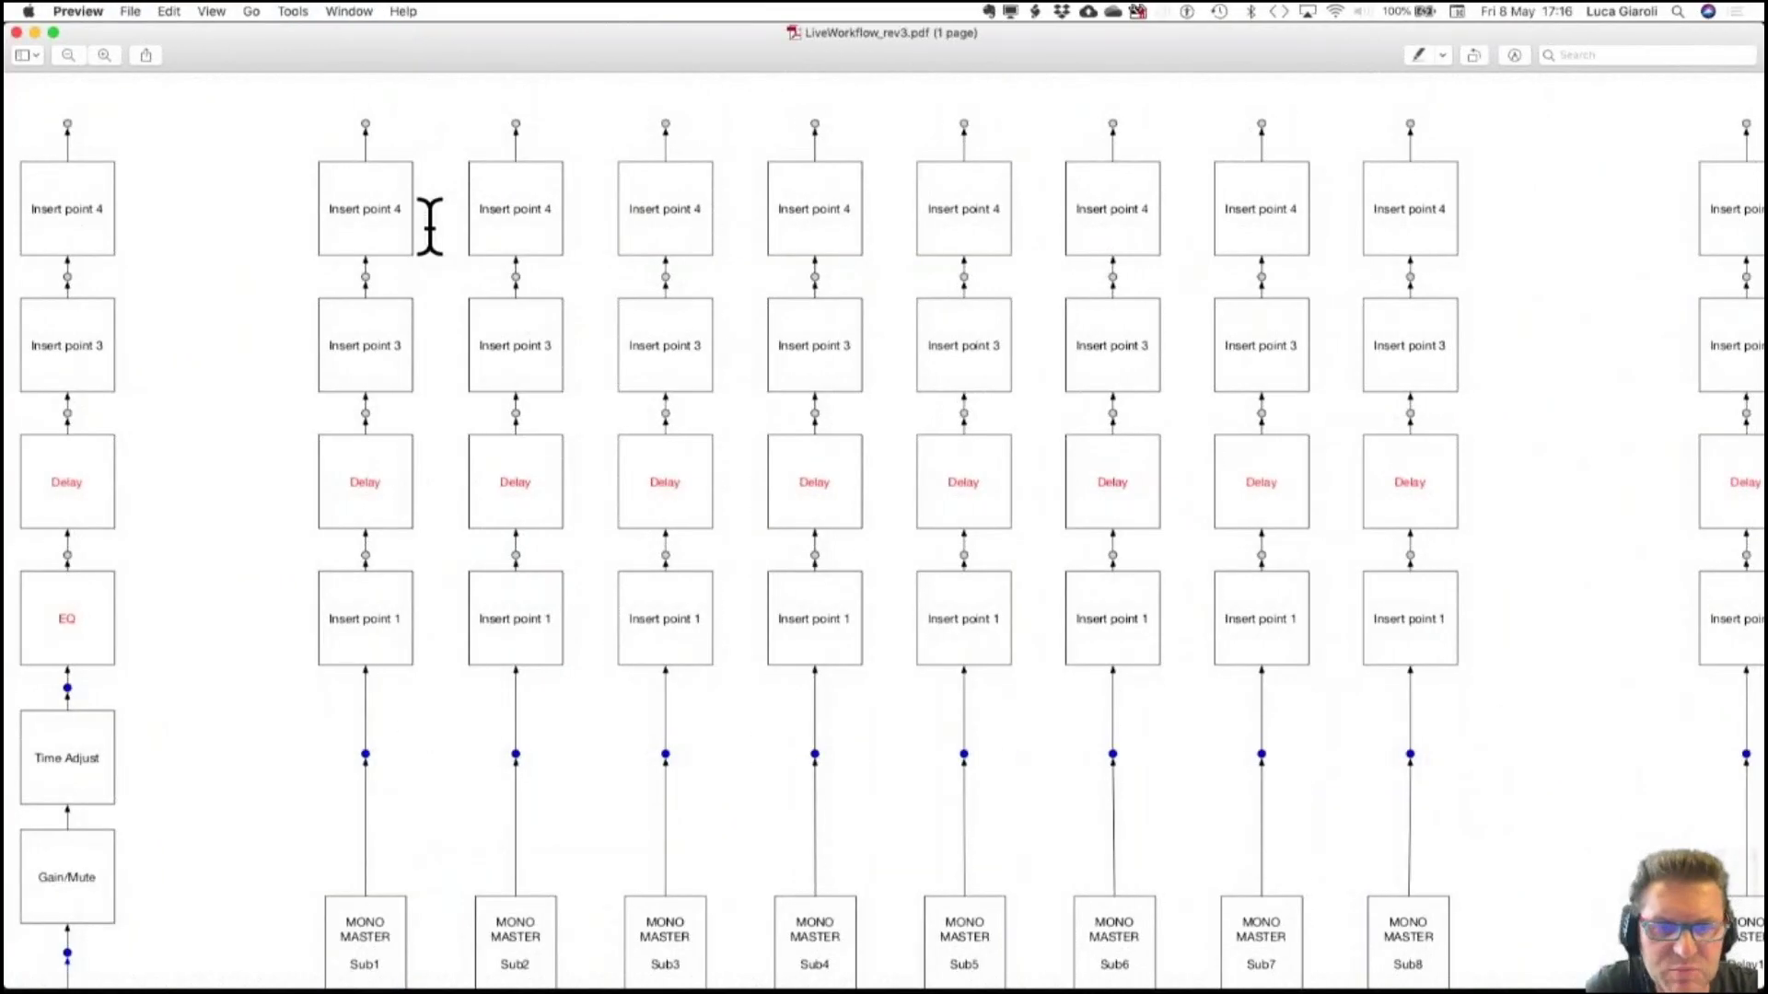
pyautogui.scroll(-5, 430, 226)
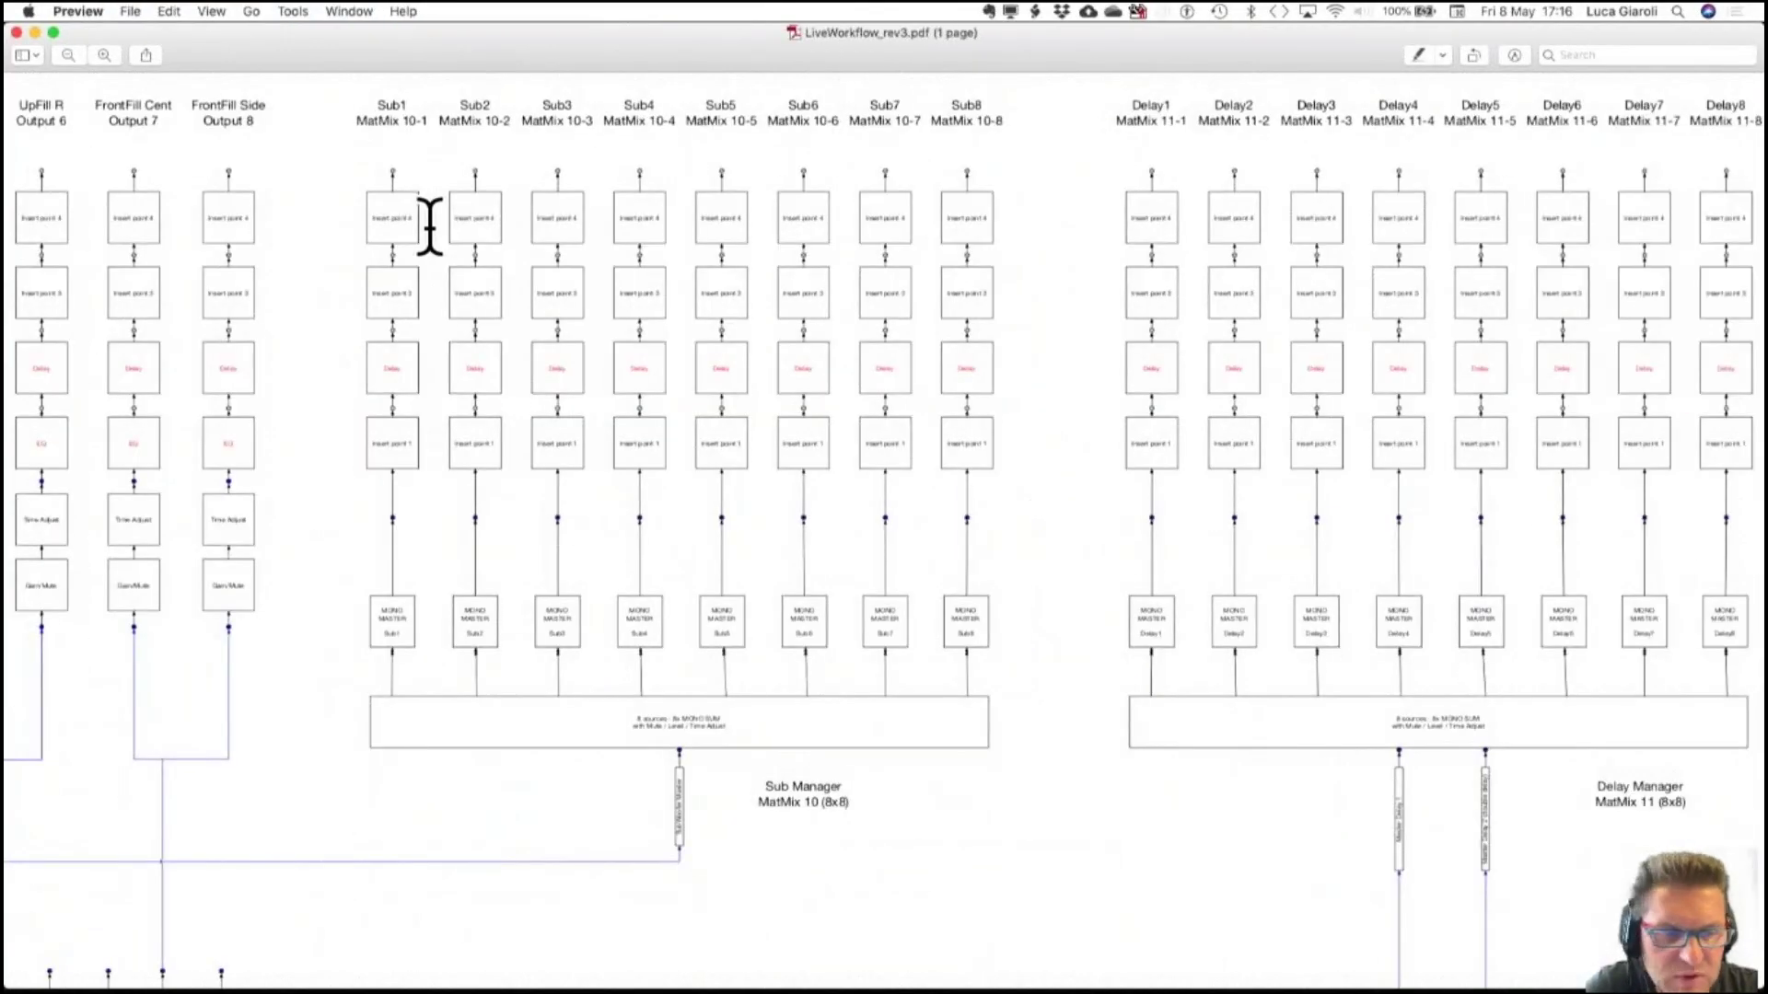
pyautogui.hscroll(2, 430, 225)
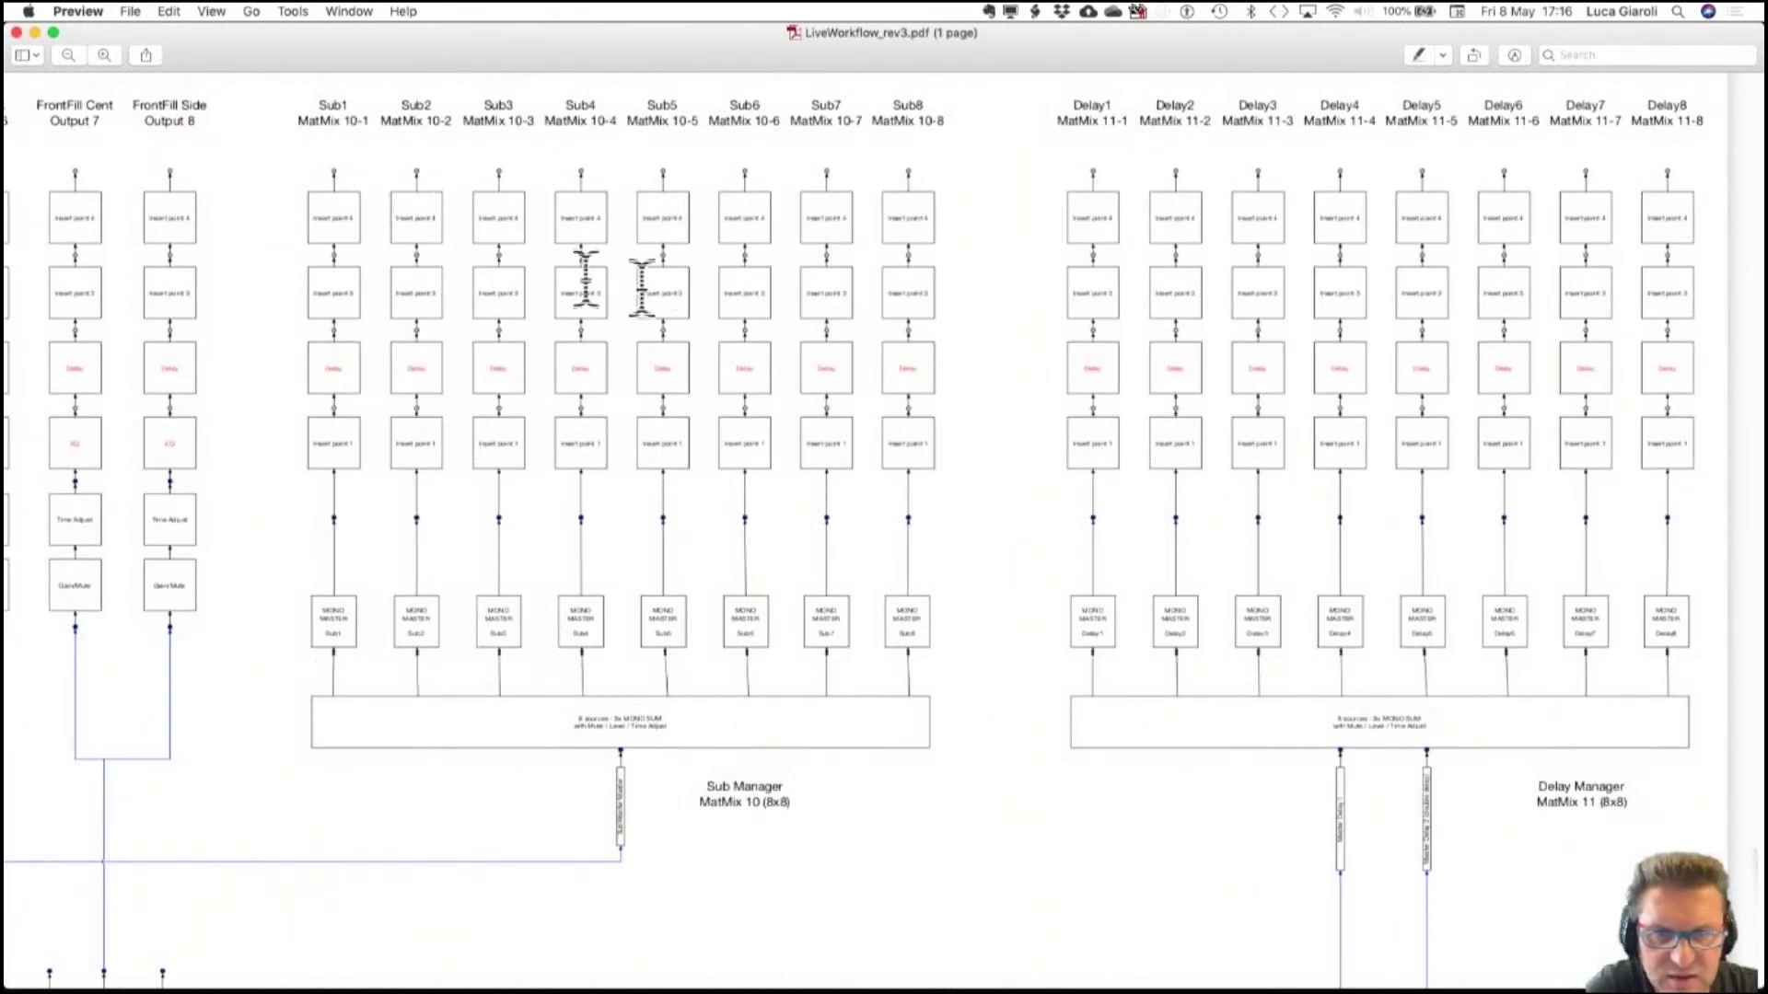
pyautogui.hscroll(2, 801, 296)
pyautogui.hscroll(-2, 801, 297)
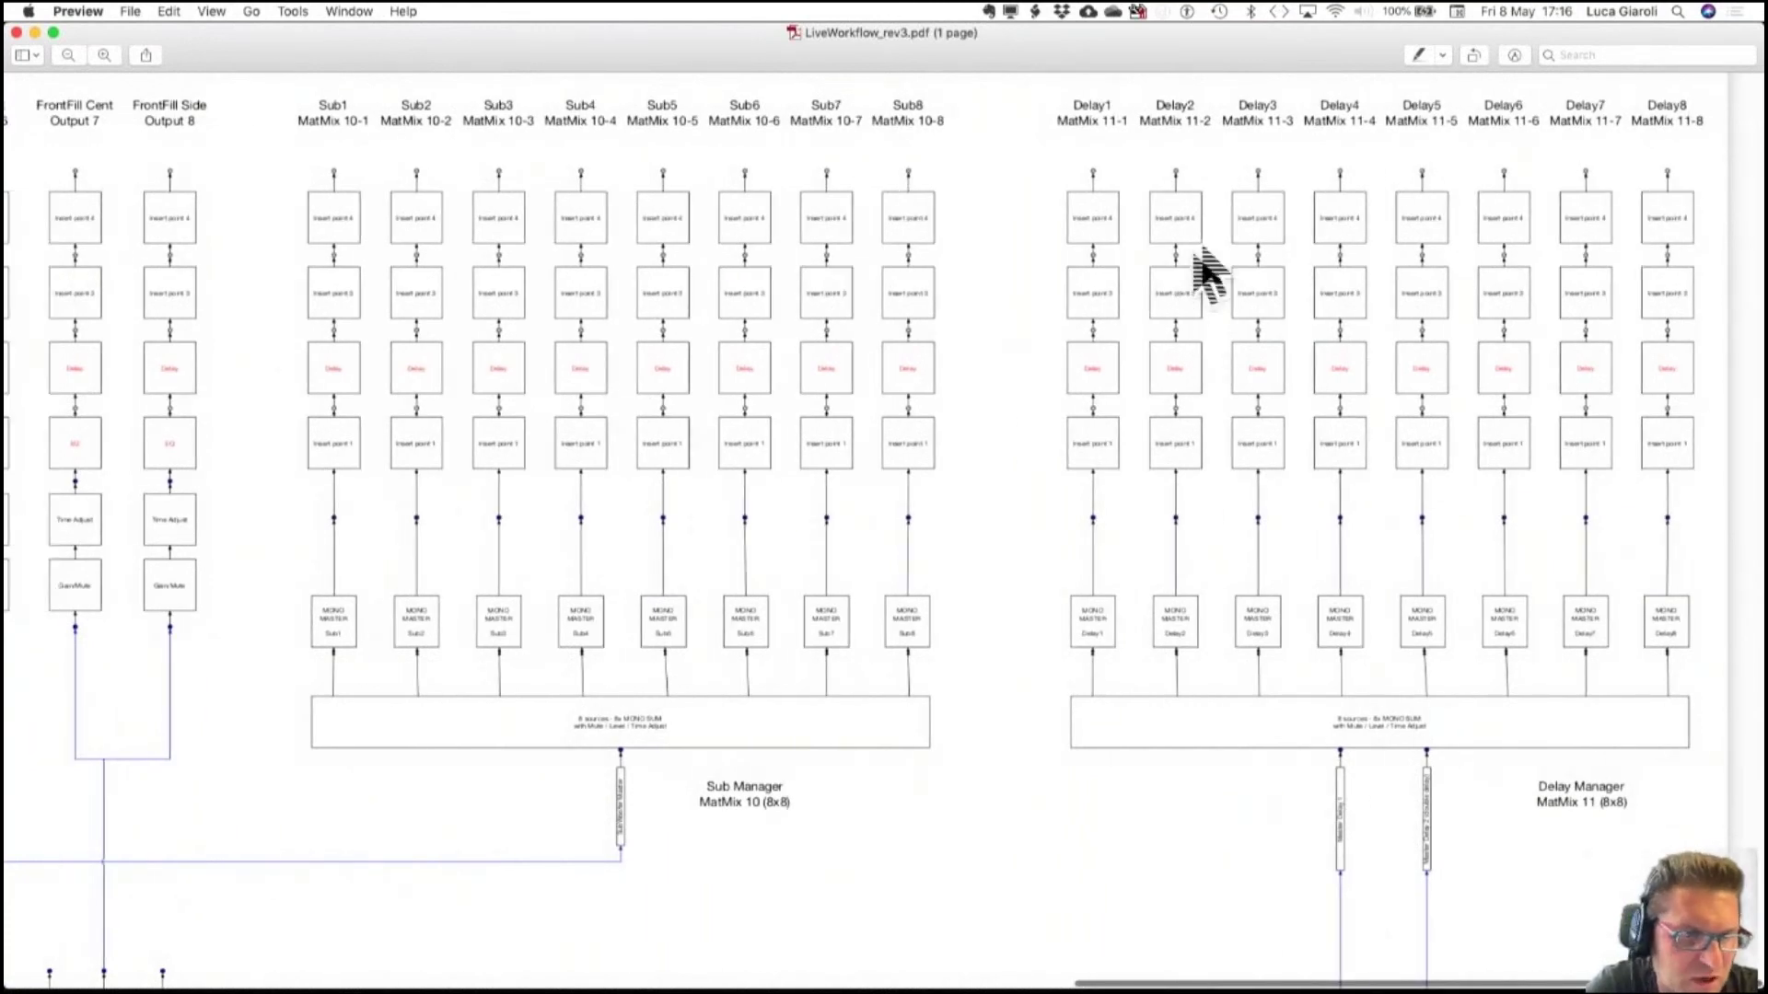
pyautogui.scroll(-5, 1220, 333)
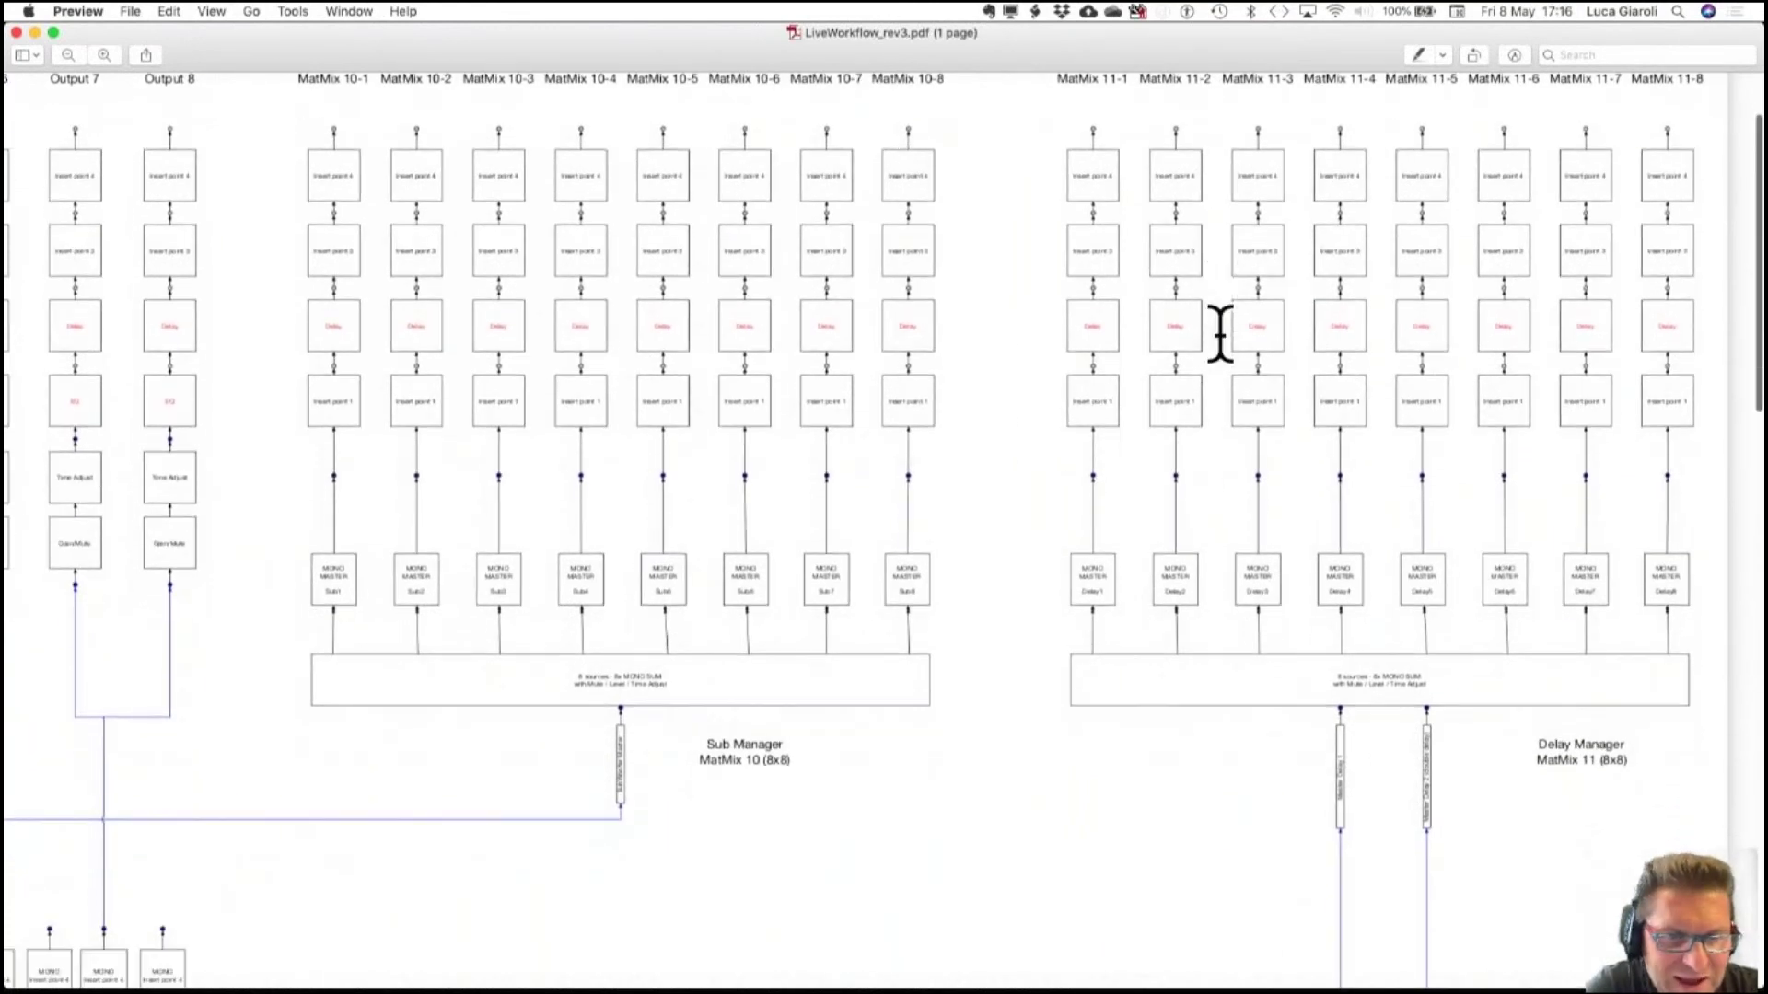
pyautogui.scroll(-6, 1220, 333)
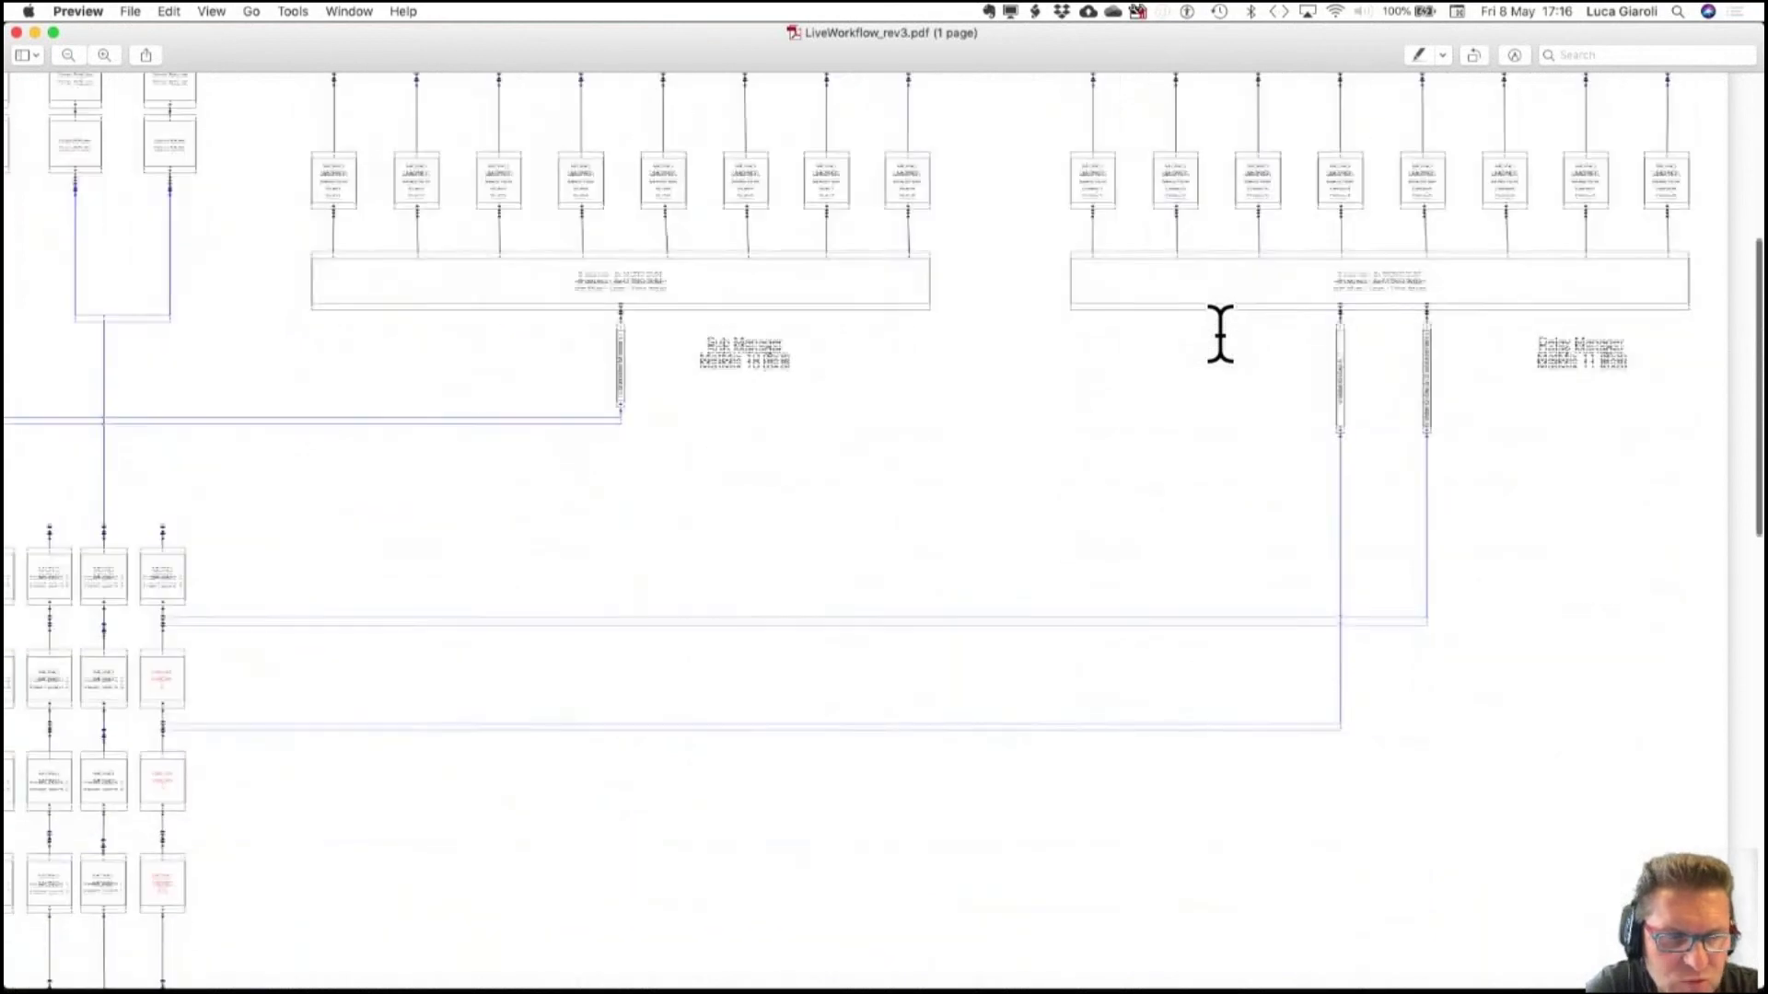
# Follow the delay feed lines back to the Mono Manager MatMix 9 and examine its mono masters and insert points.
pyautogui.hscroll(-10, 1220, 334)
pyautogui.hscroll(-4, 1220, 334)
pyautogui.scroll(-8, 1220, 333)
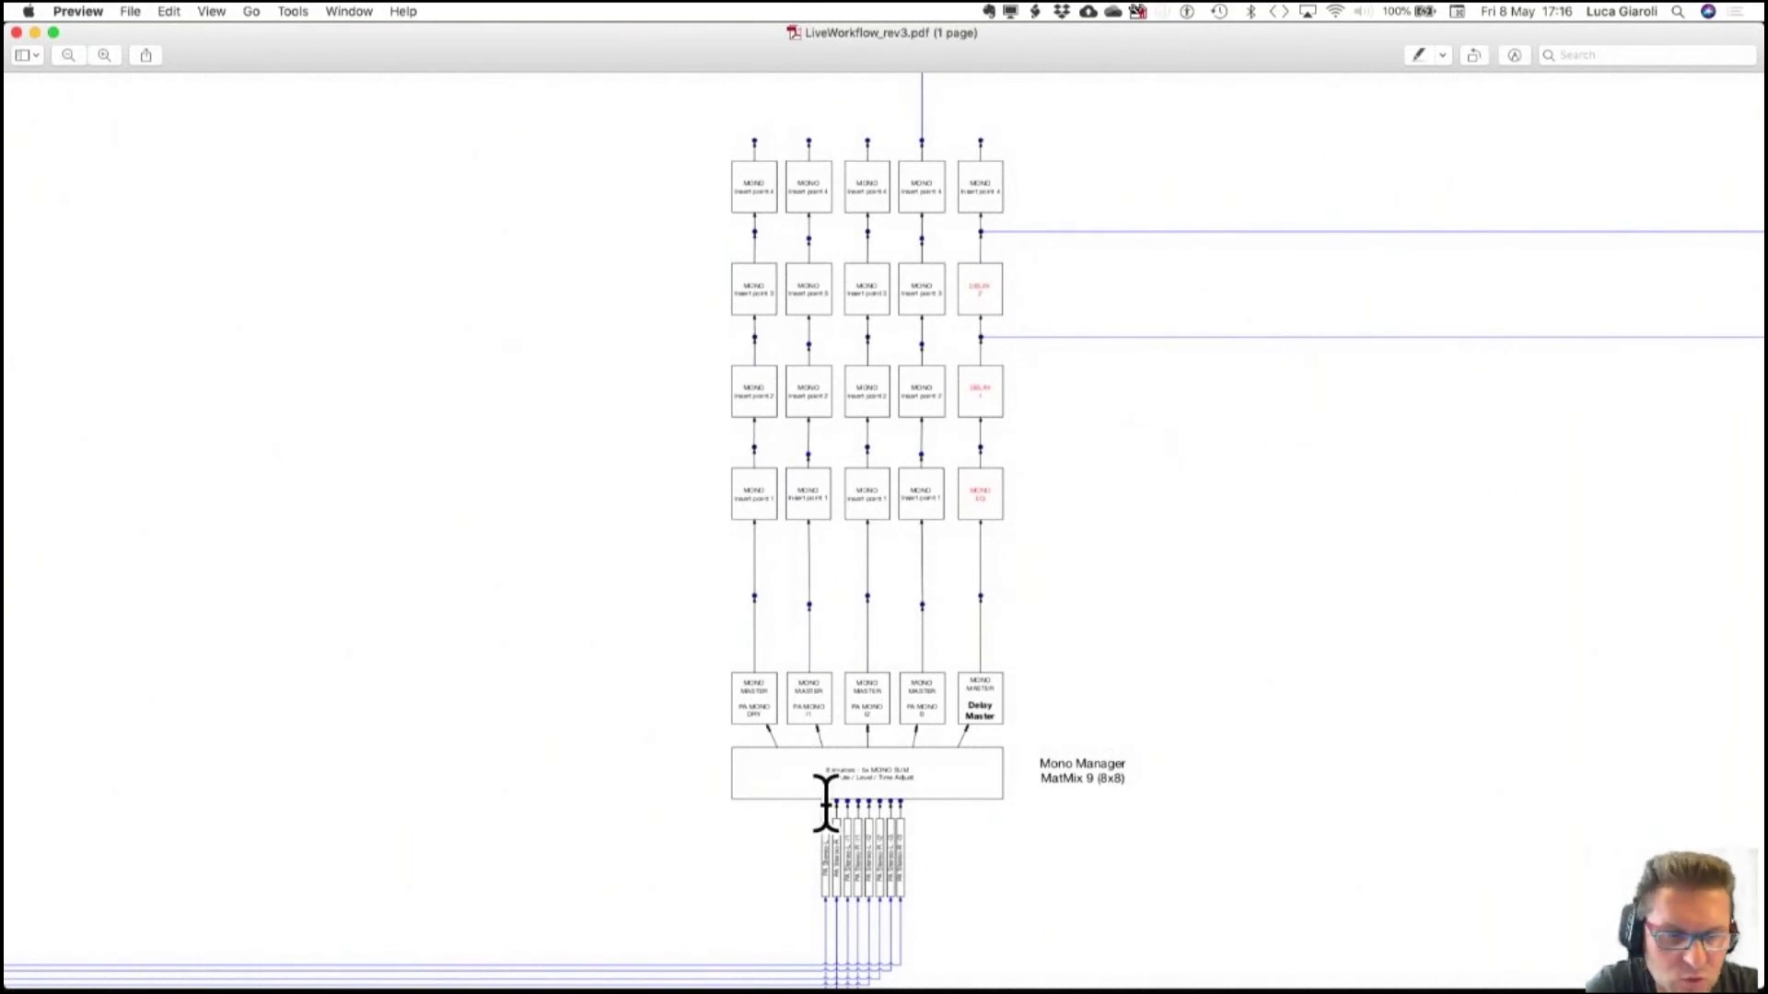
pyautogui.scroll(5, 870, 714)
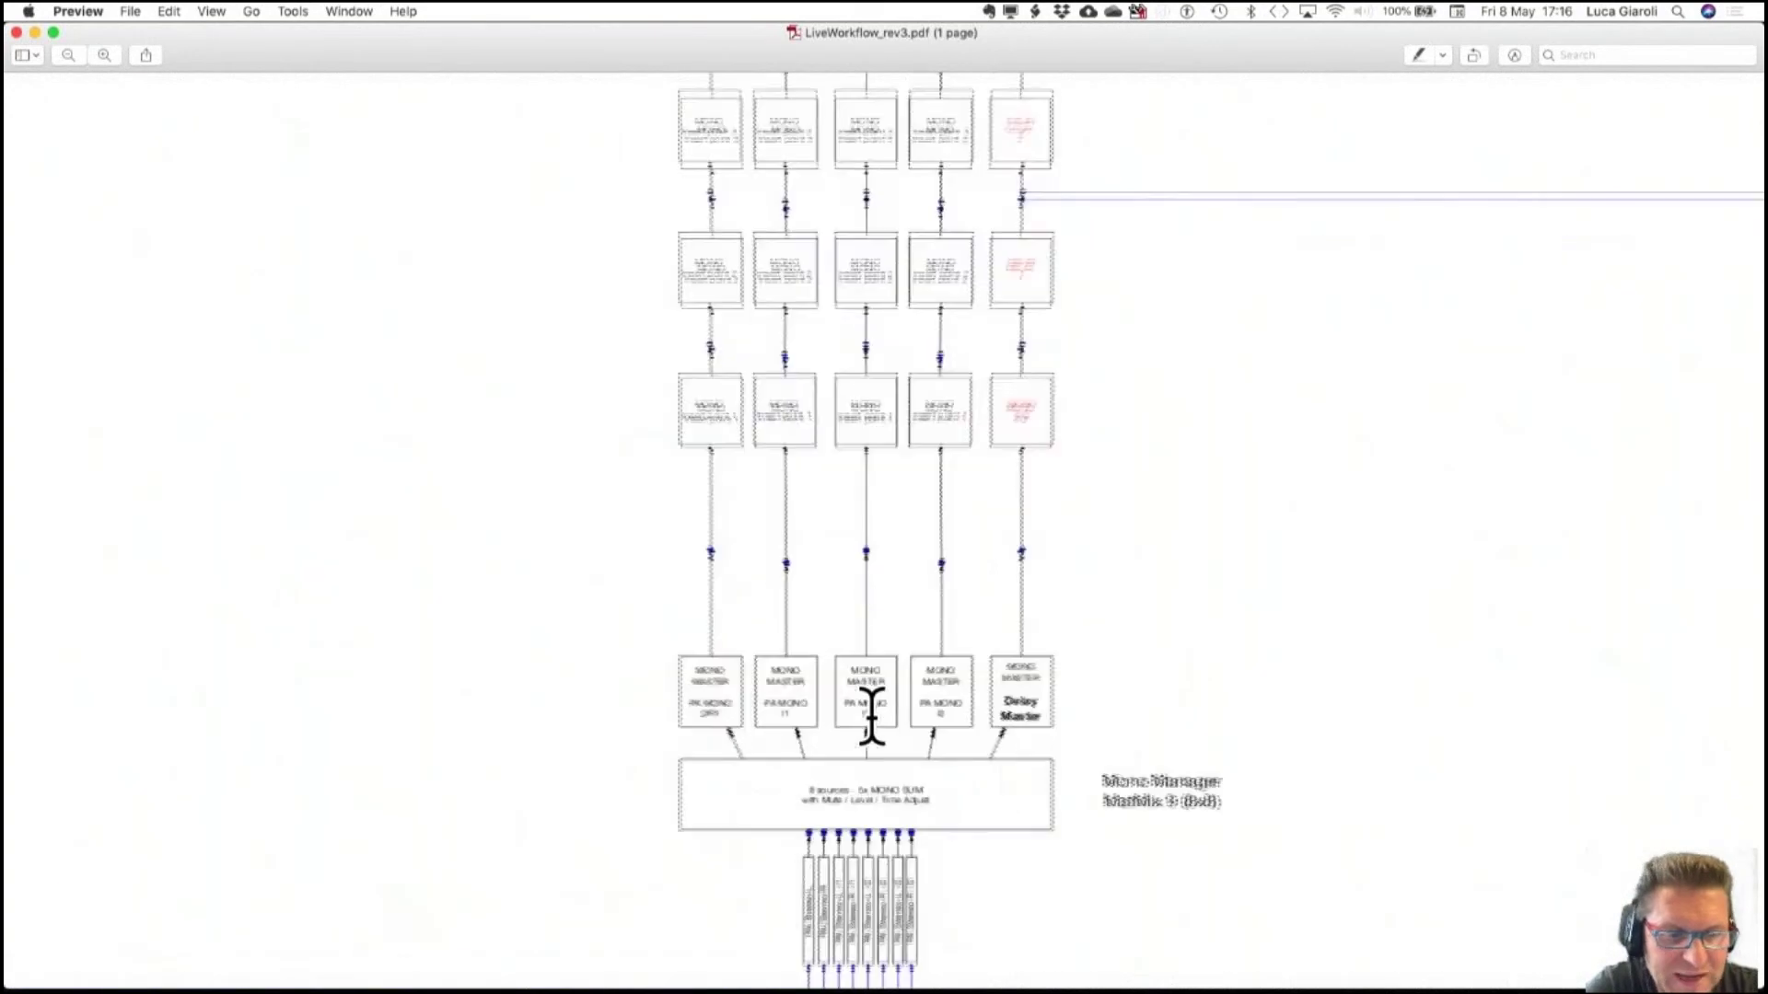
pyautogui.scroll(2, 1197, 833)
pyautogui.scroll(-8, 1197, 833)
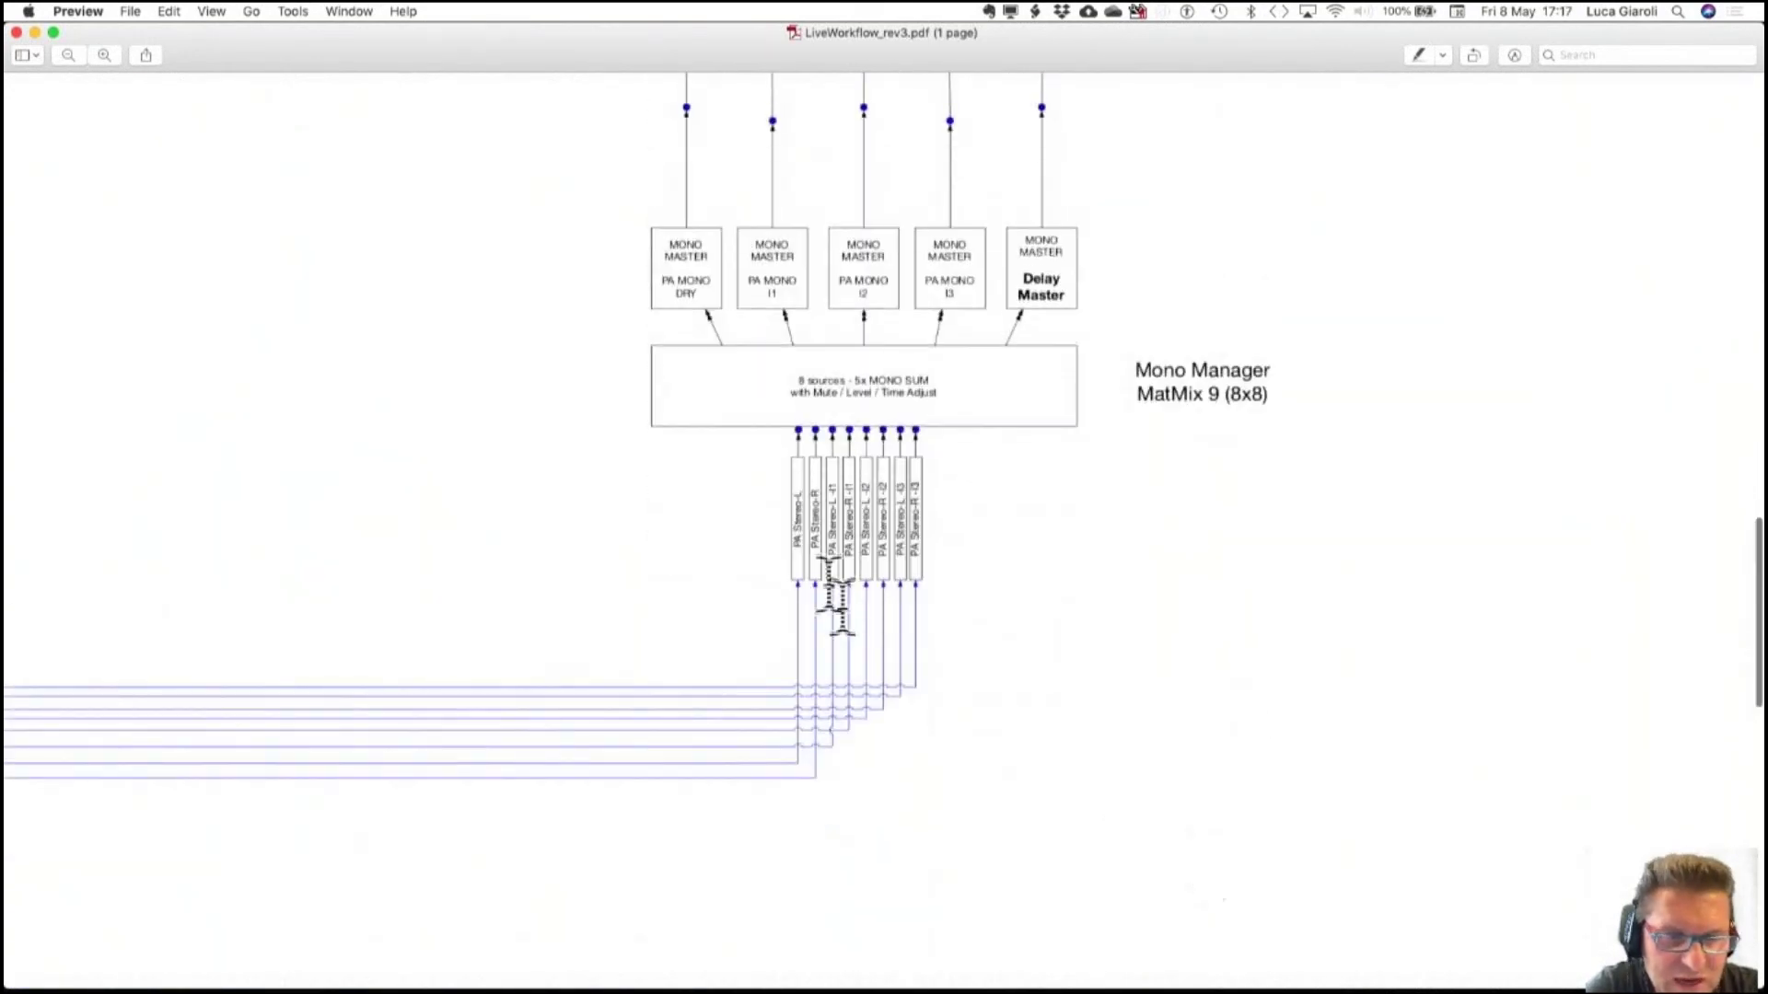
# Examine the Mono Manager's eight PA Stereo sources and its PA MONO DRY, I1, I2, I3 and Delay Master outputs.
pyautogui.scroll(4, 778, 495)
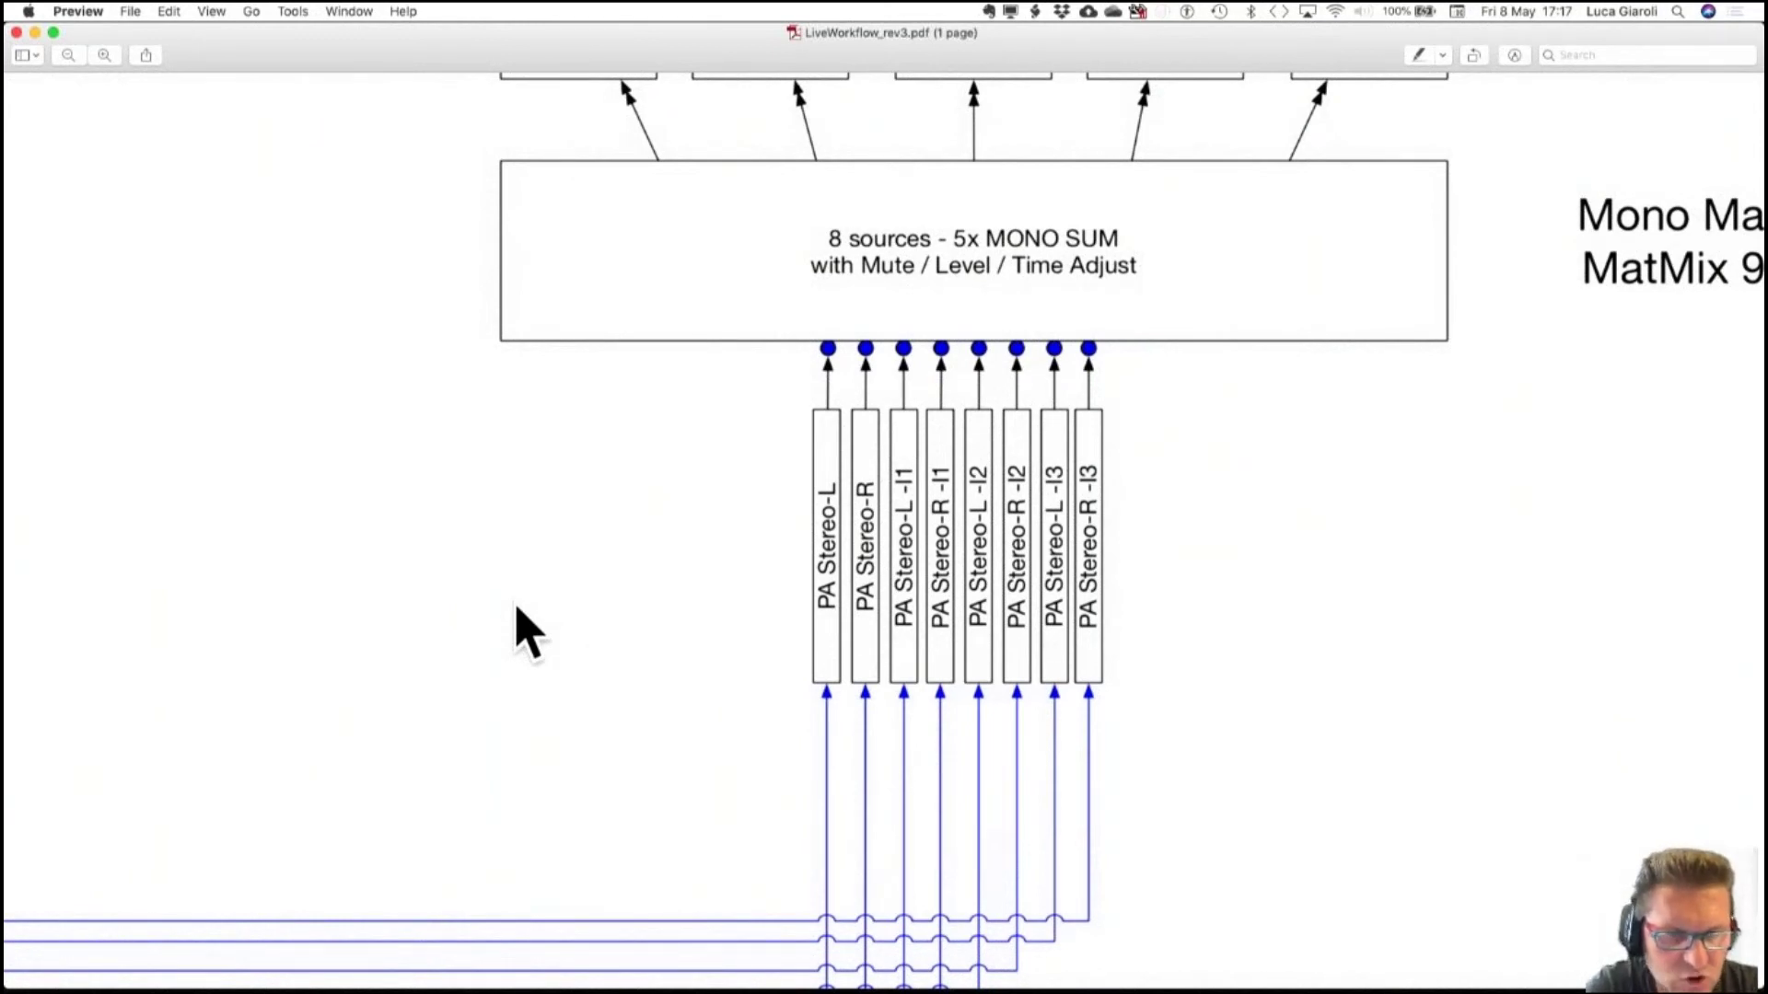
pyautogui.hscroll(5, 528, 633)
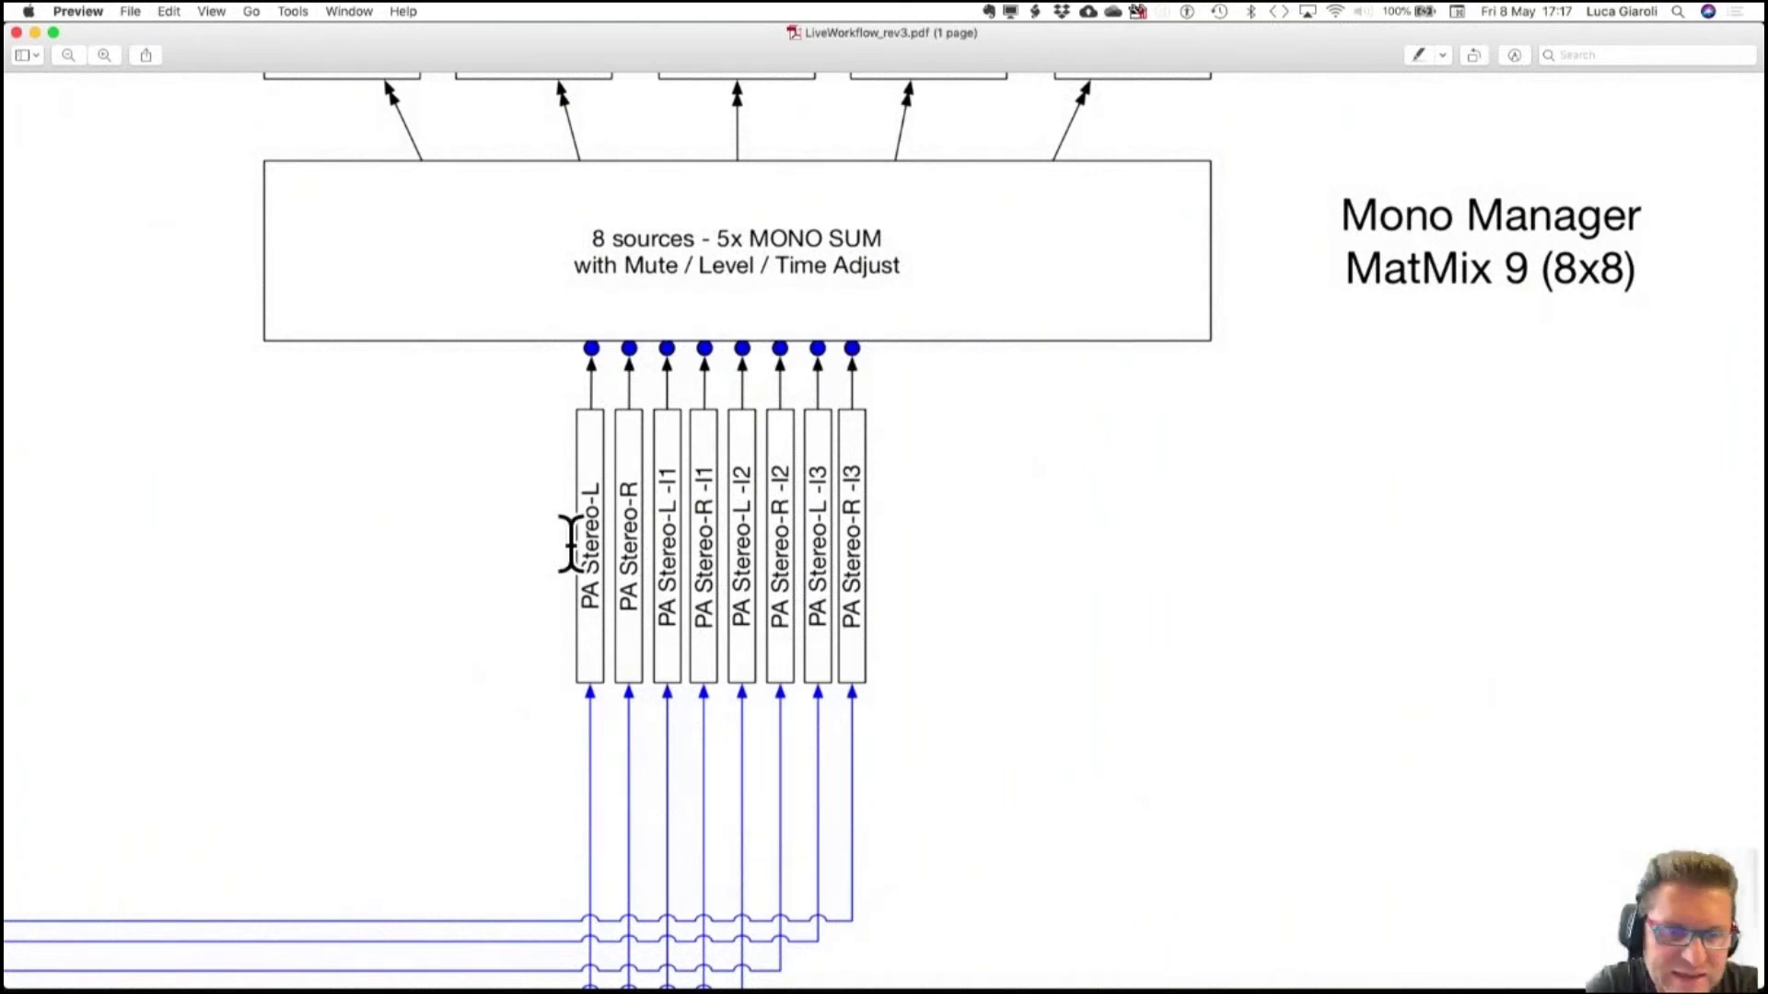
pyautogui.scroll(4, 589, 530)
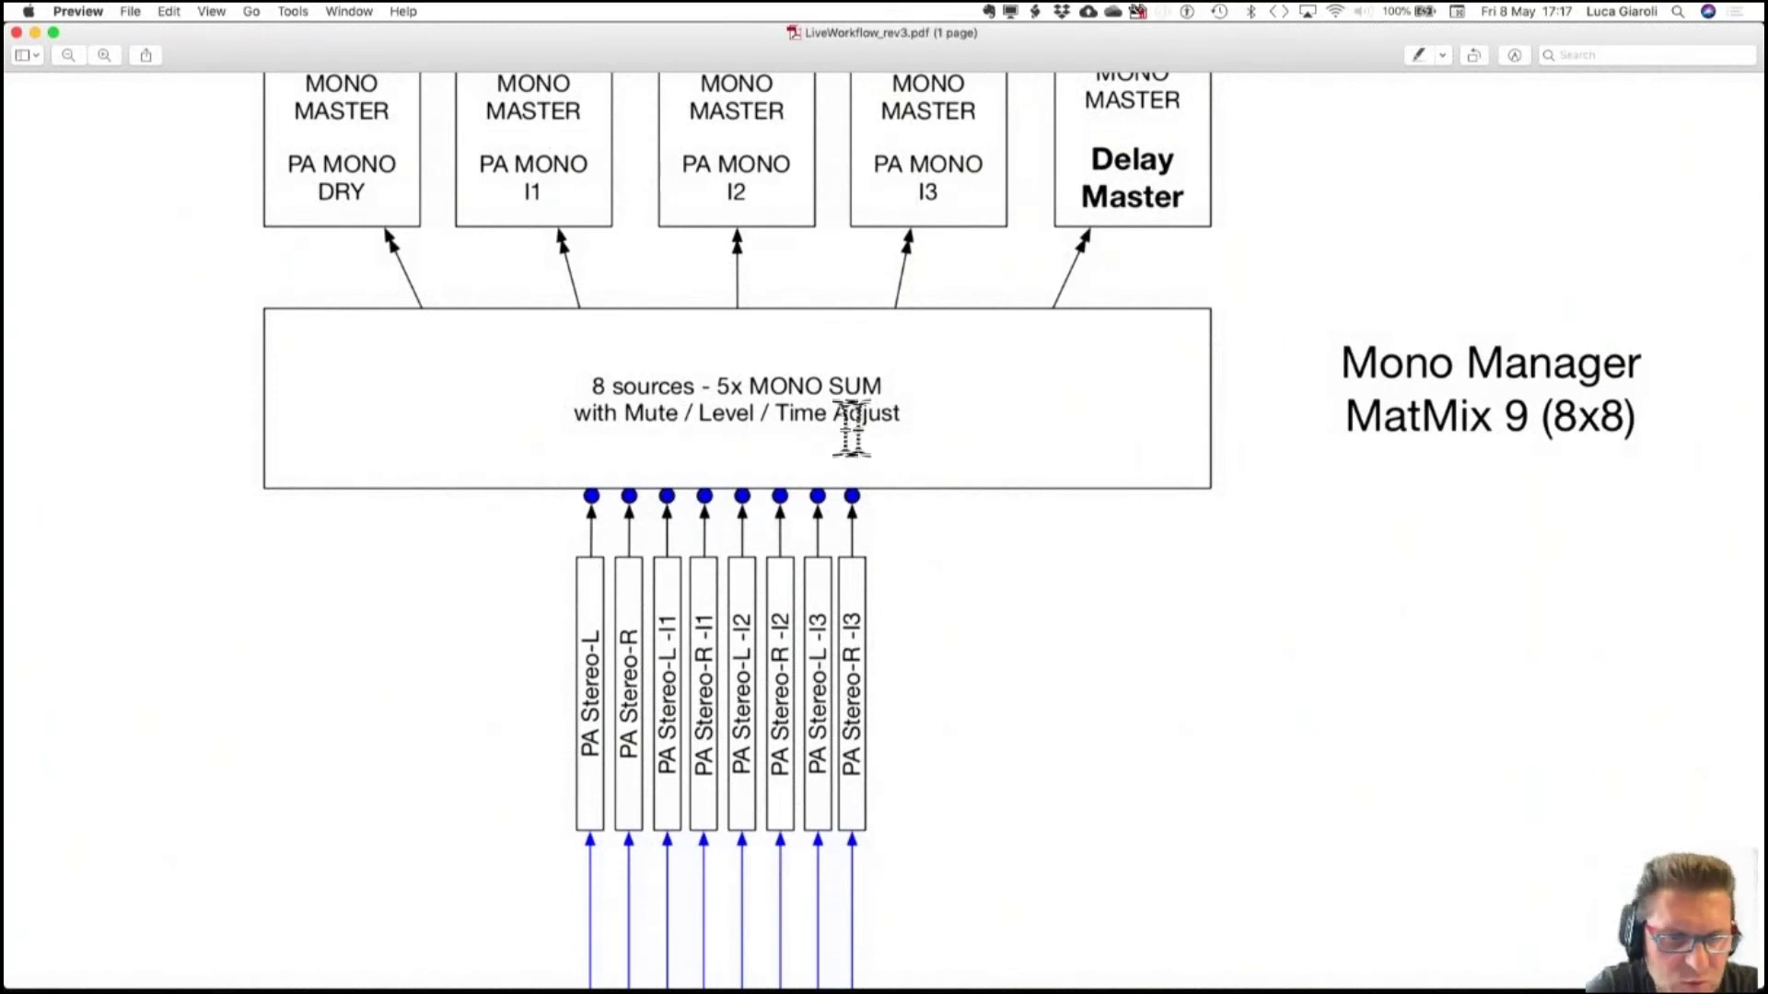
pyautogui.scroll(10, 717, 368)
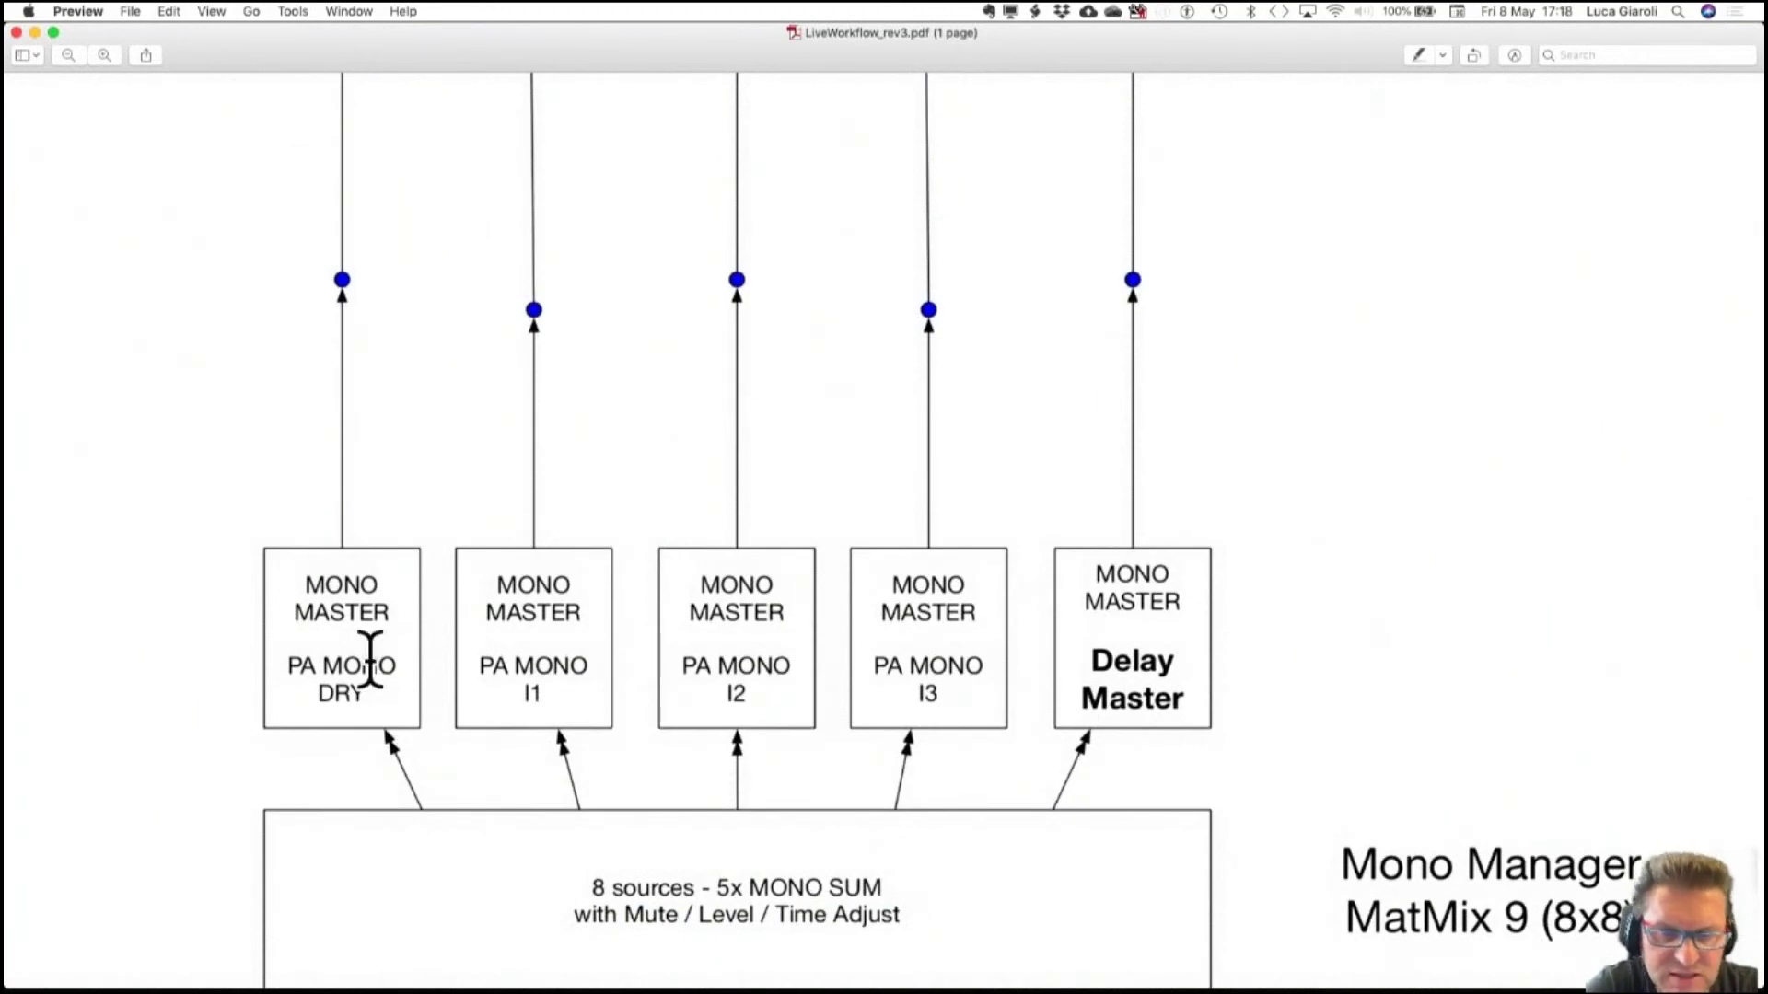
pyautogui.scroll(-4, 347, 670)
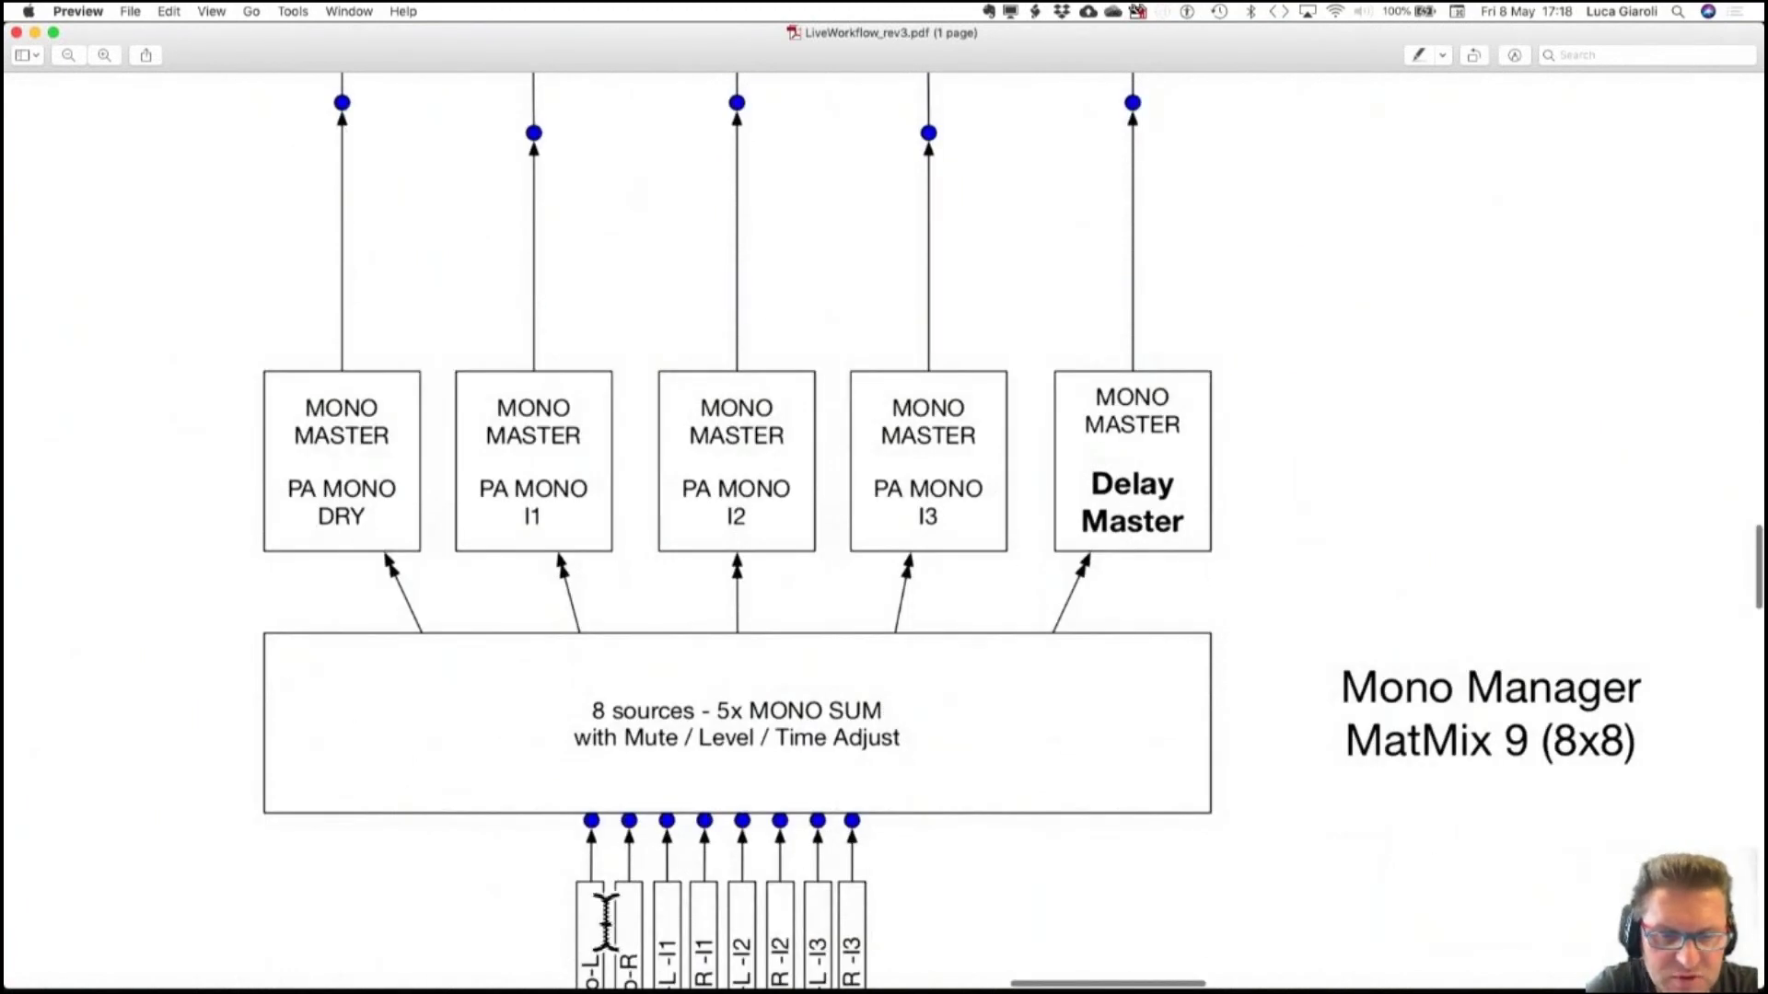
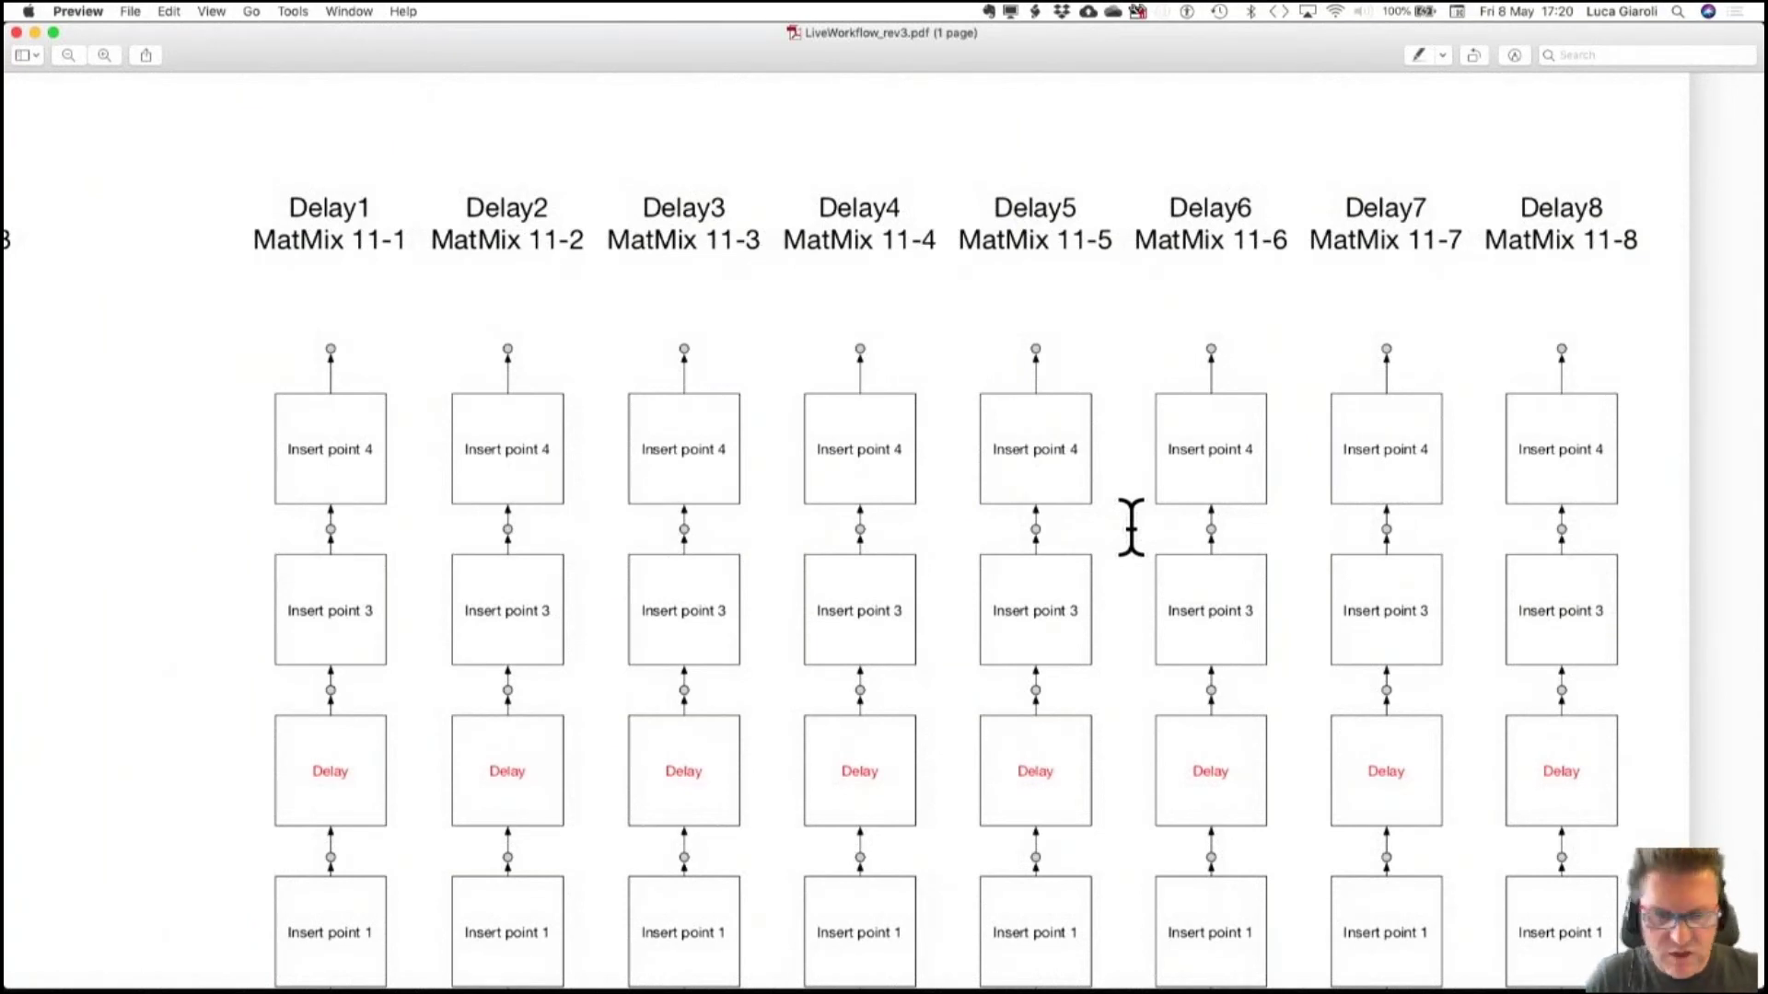
# Examine the Delay Manager MatMix 11 from Master Delay 1 and 2 through the Delay1 to Delay8 masters to their delay inserts.
pyautogui.scroll(-10, 1131, 527)
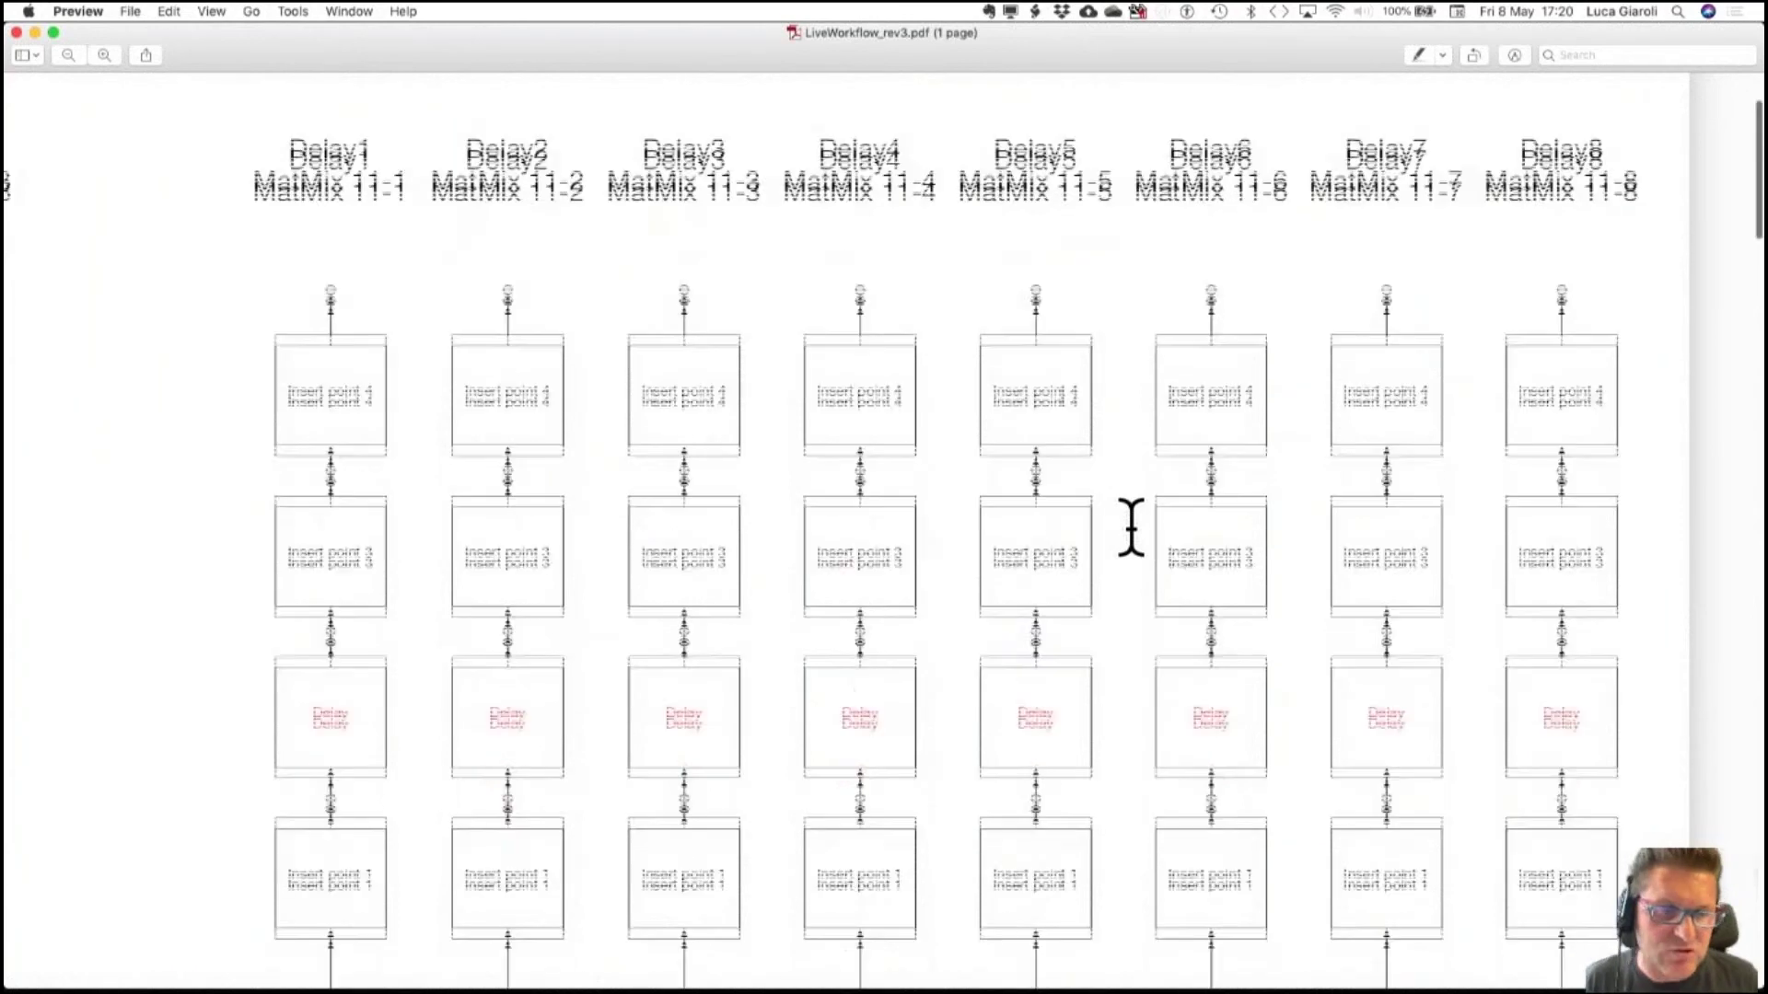
pyautogui.scroll(-5, 1130, 528)
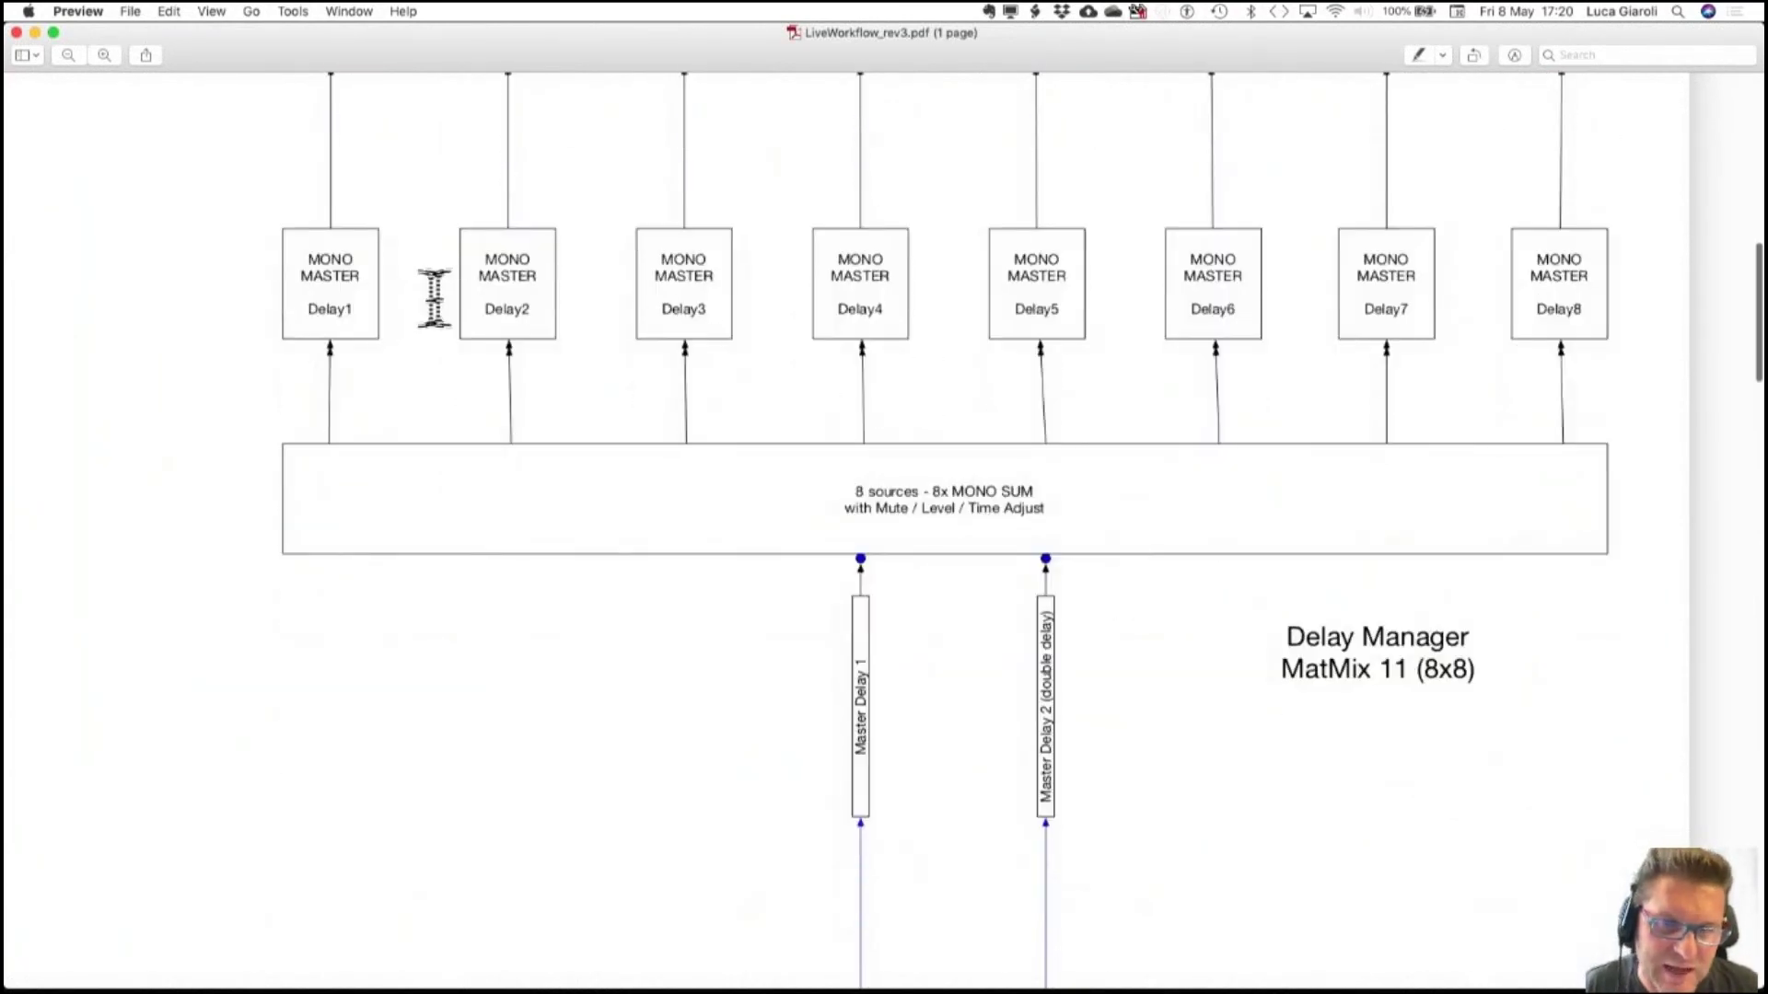
pyautogui.scroll(-3, 952, 499)
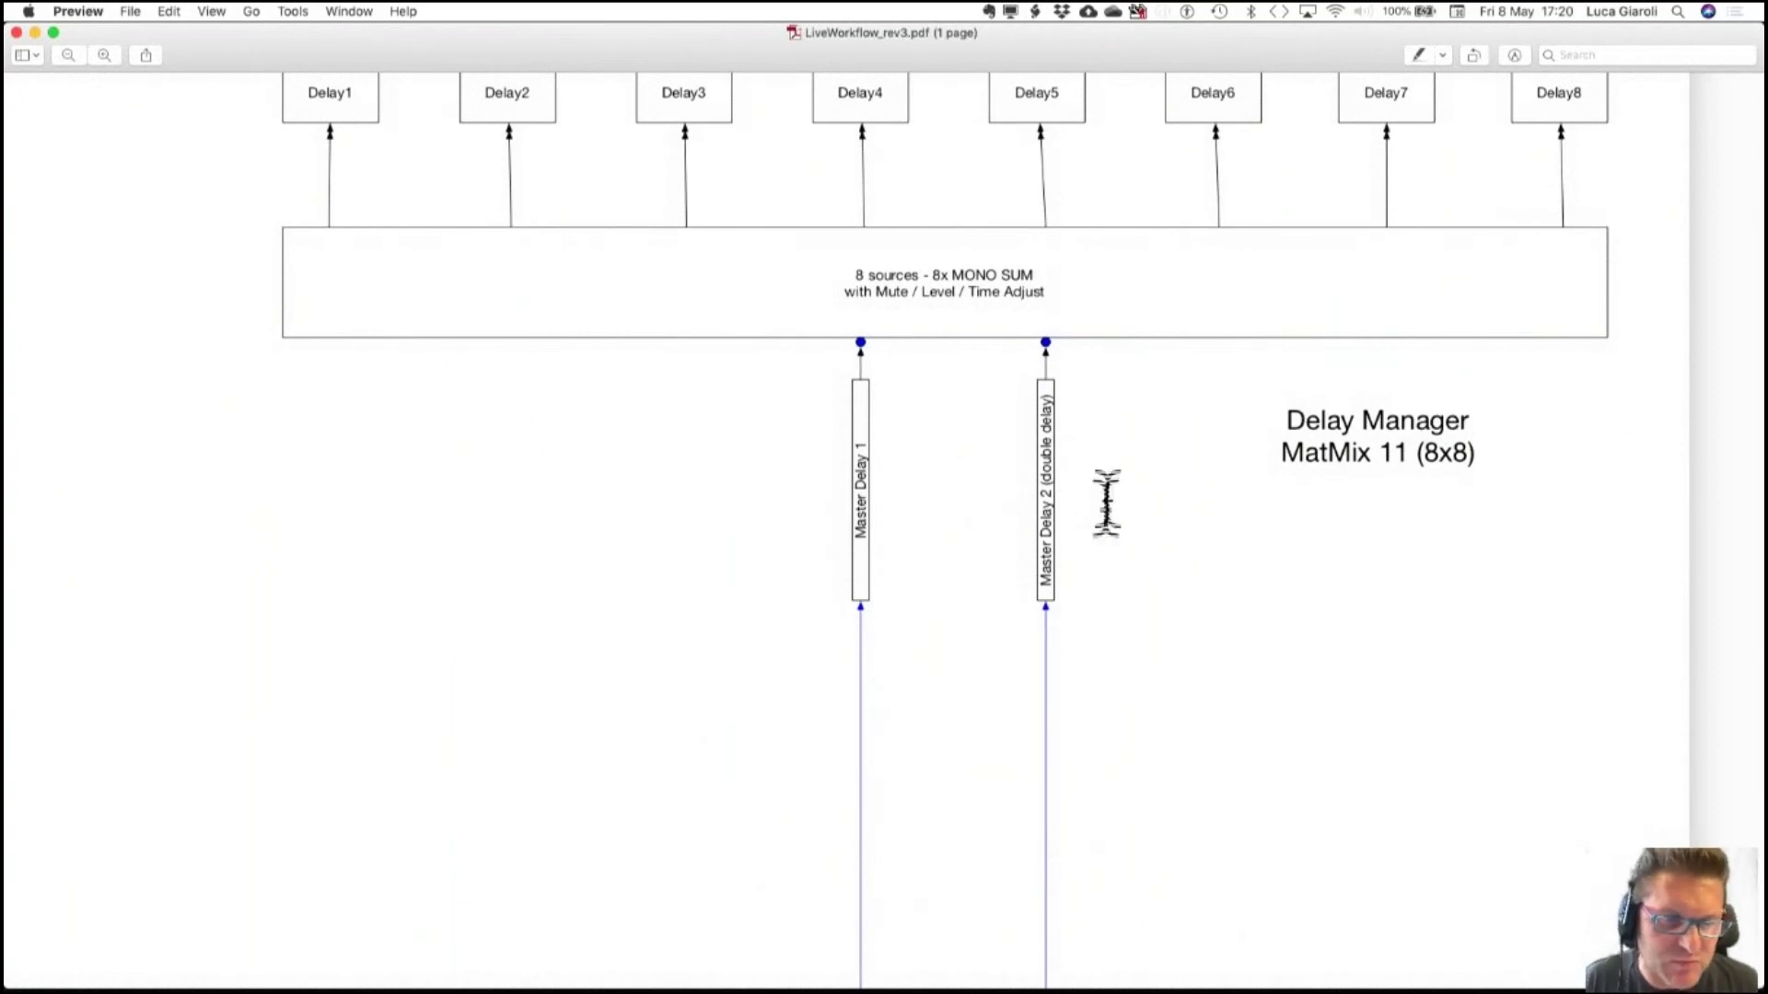
pyautogui.scroll(5, 1098, 479)
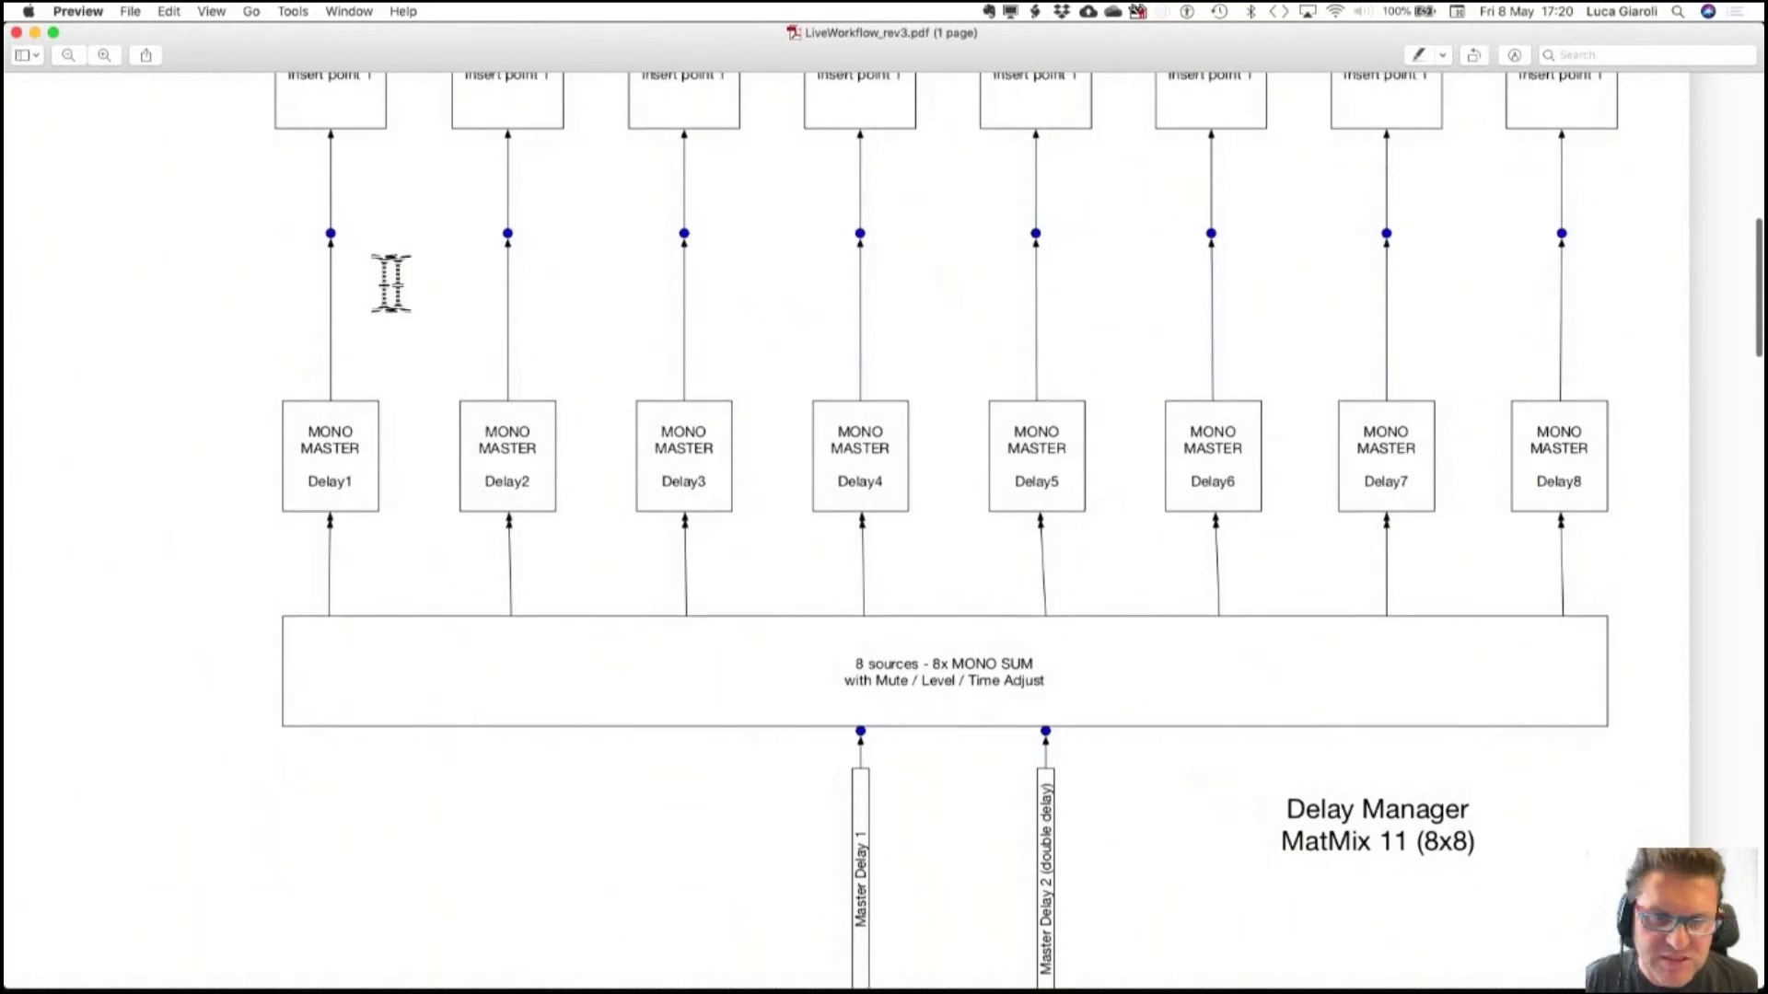
pyautogui.scroll(4, 821, 328)
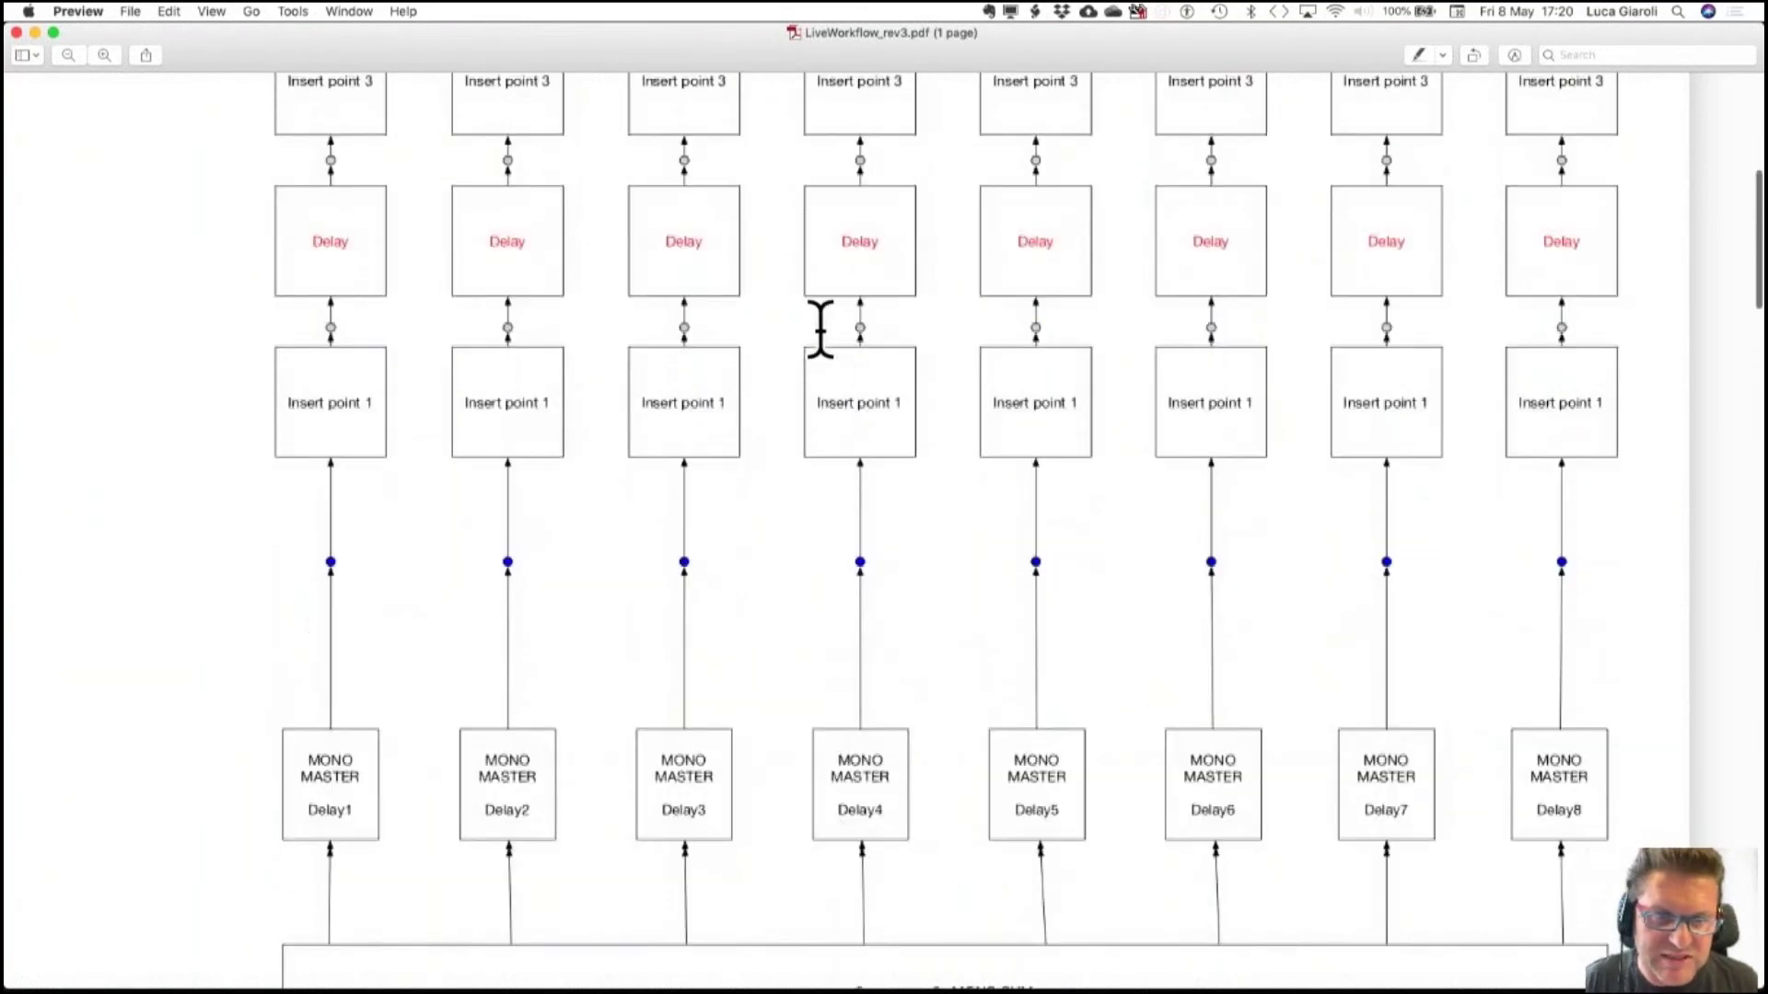
pyautogui.scroll(-3, 960, 543)
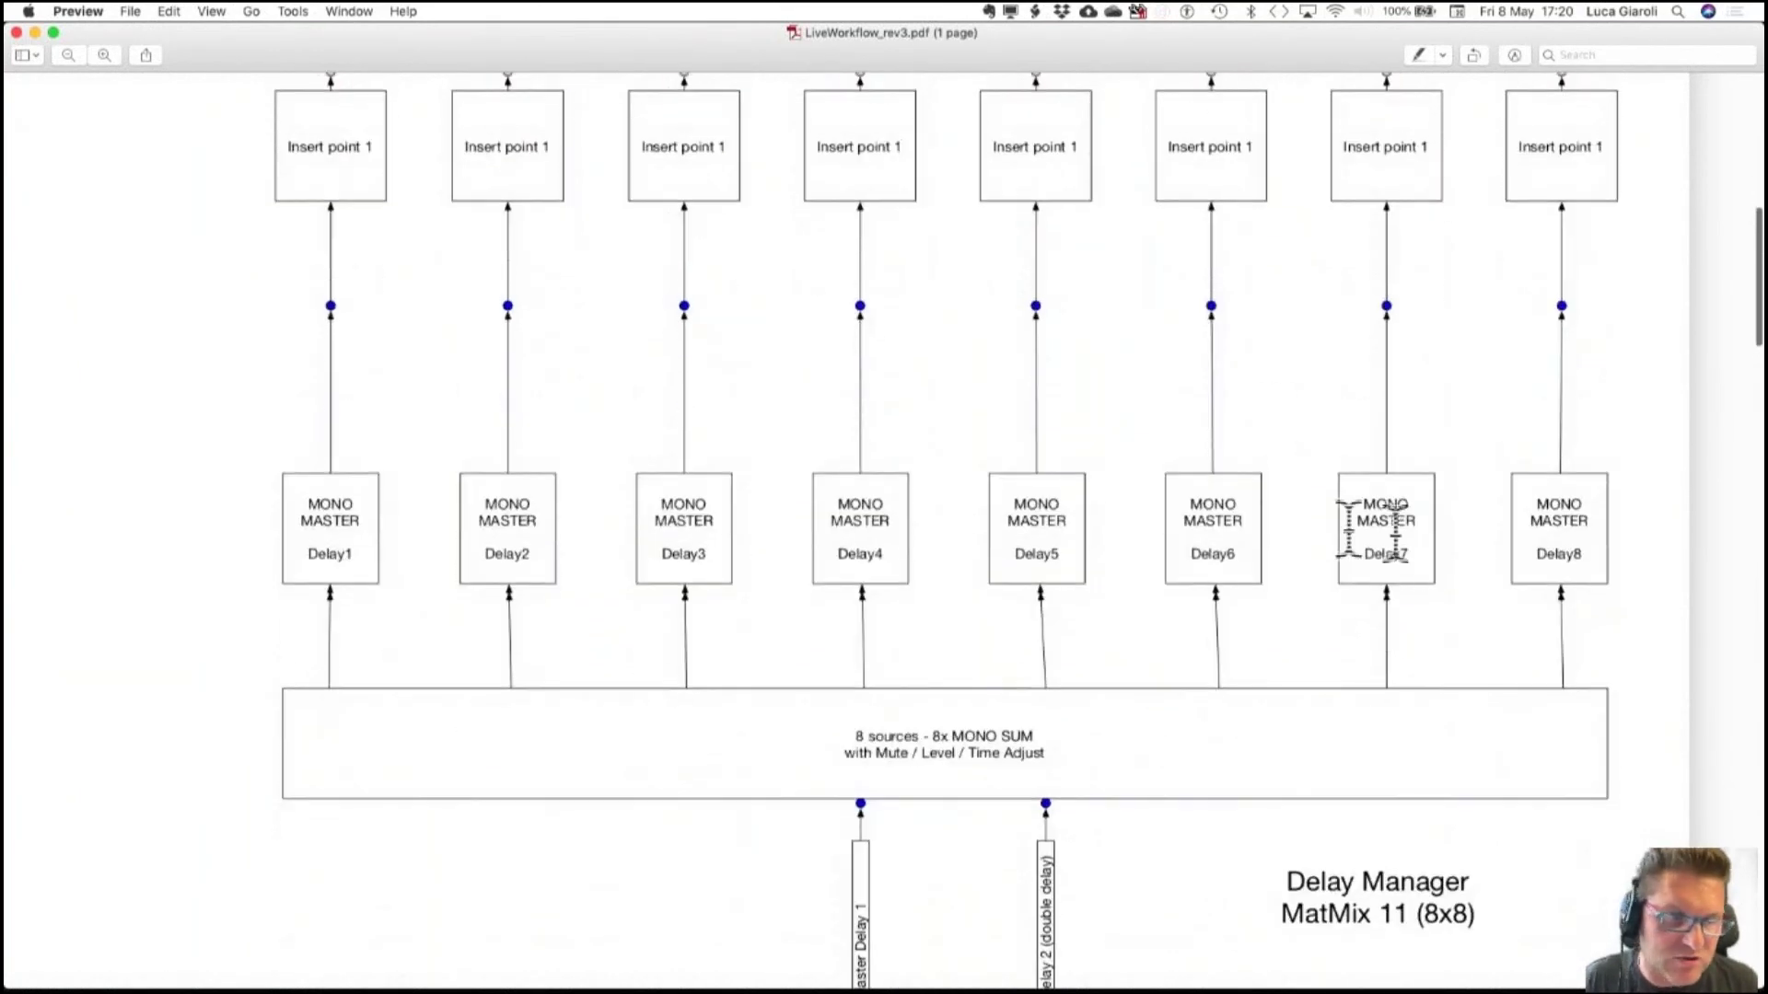
pyautogui.scroll(-1, 1282, 466)
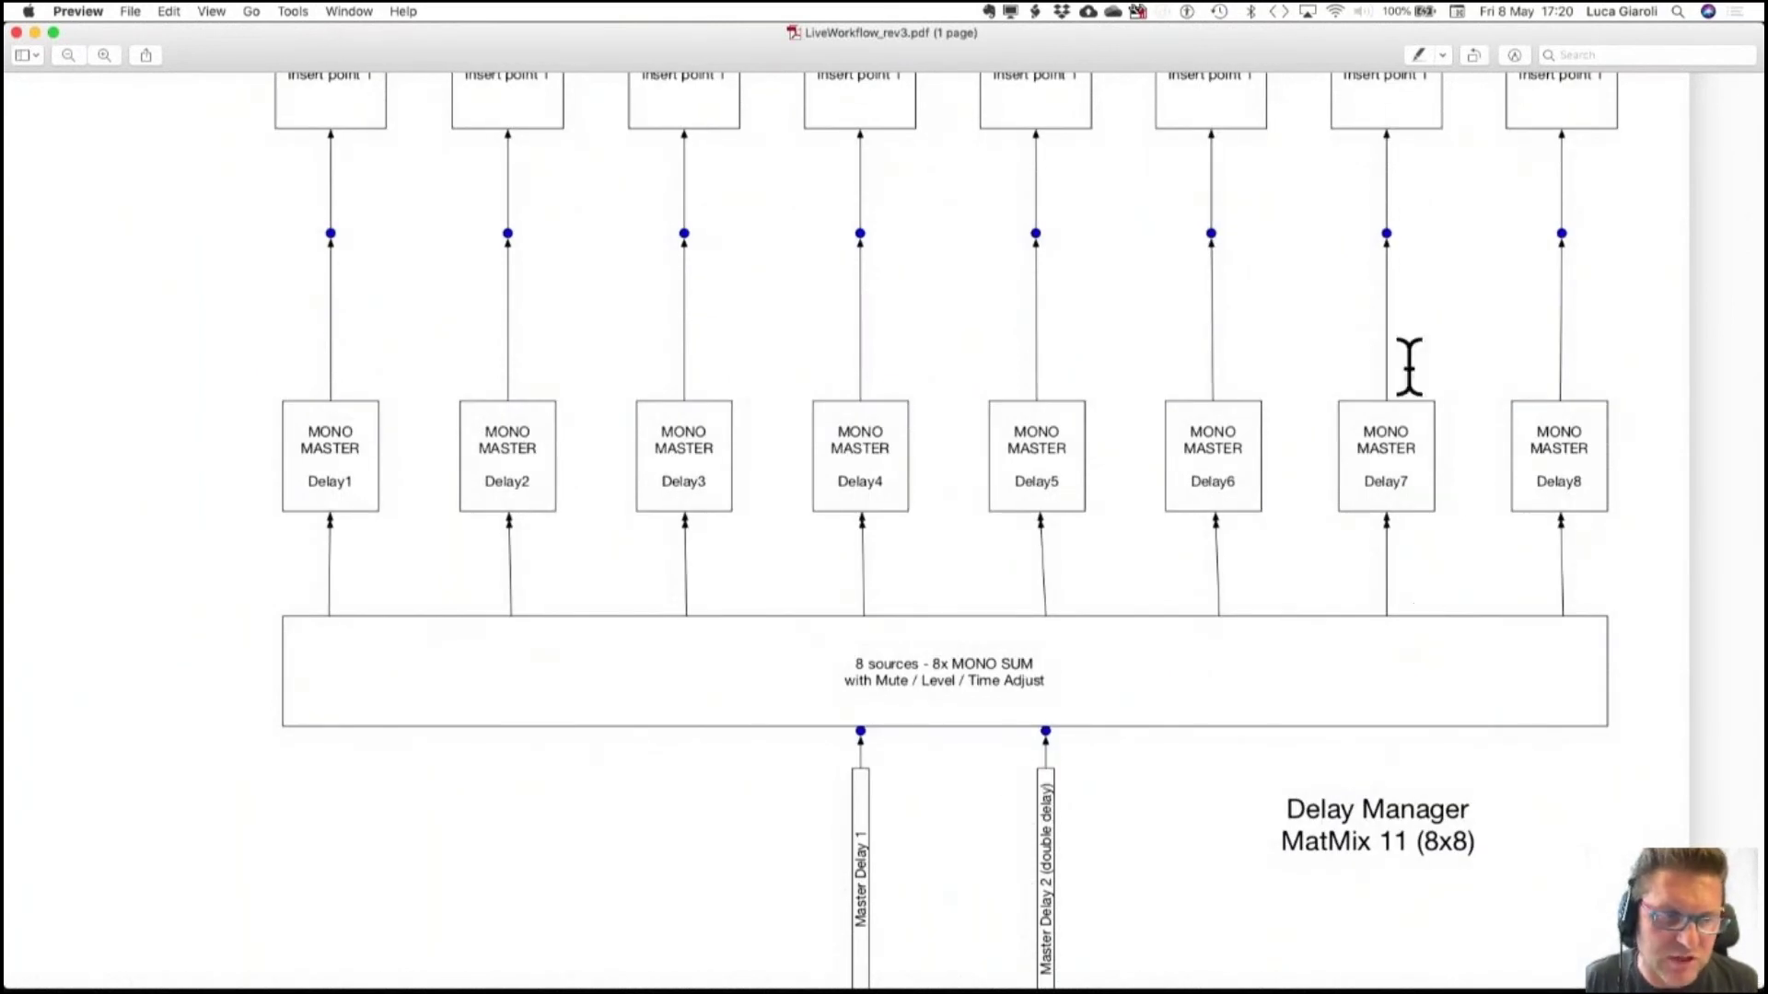
pyautogui.scroll(3, 1405, 367)
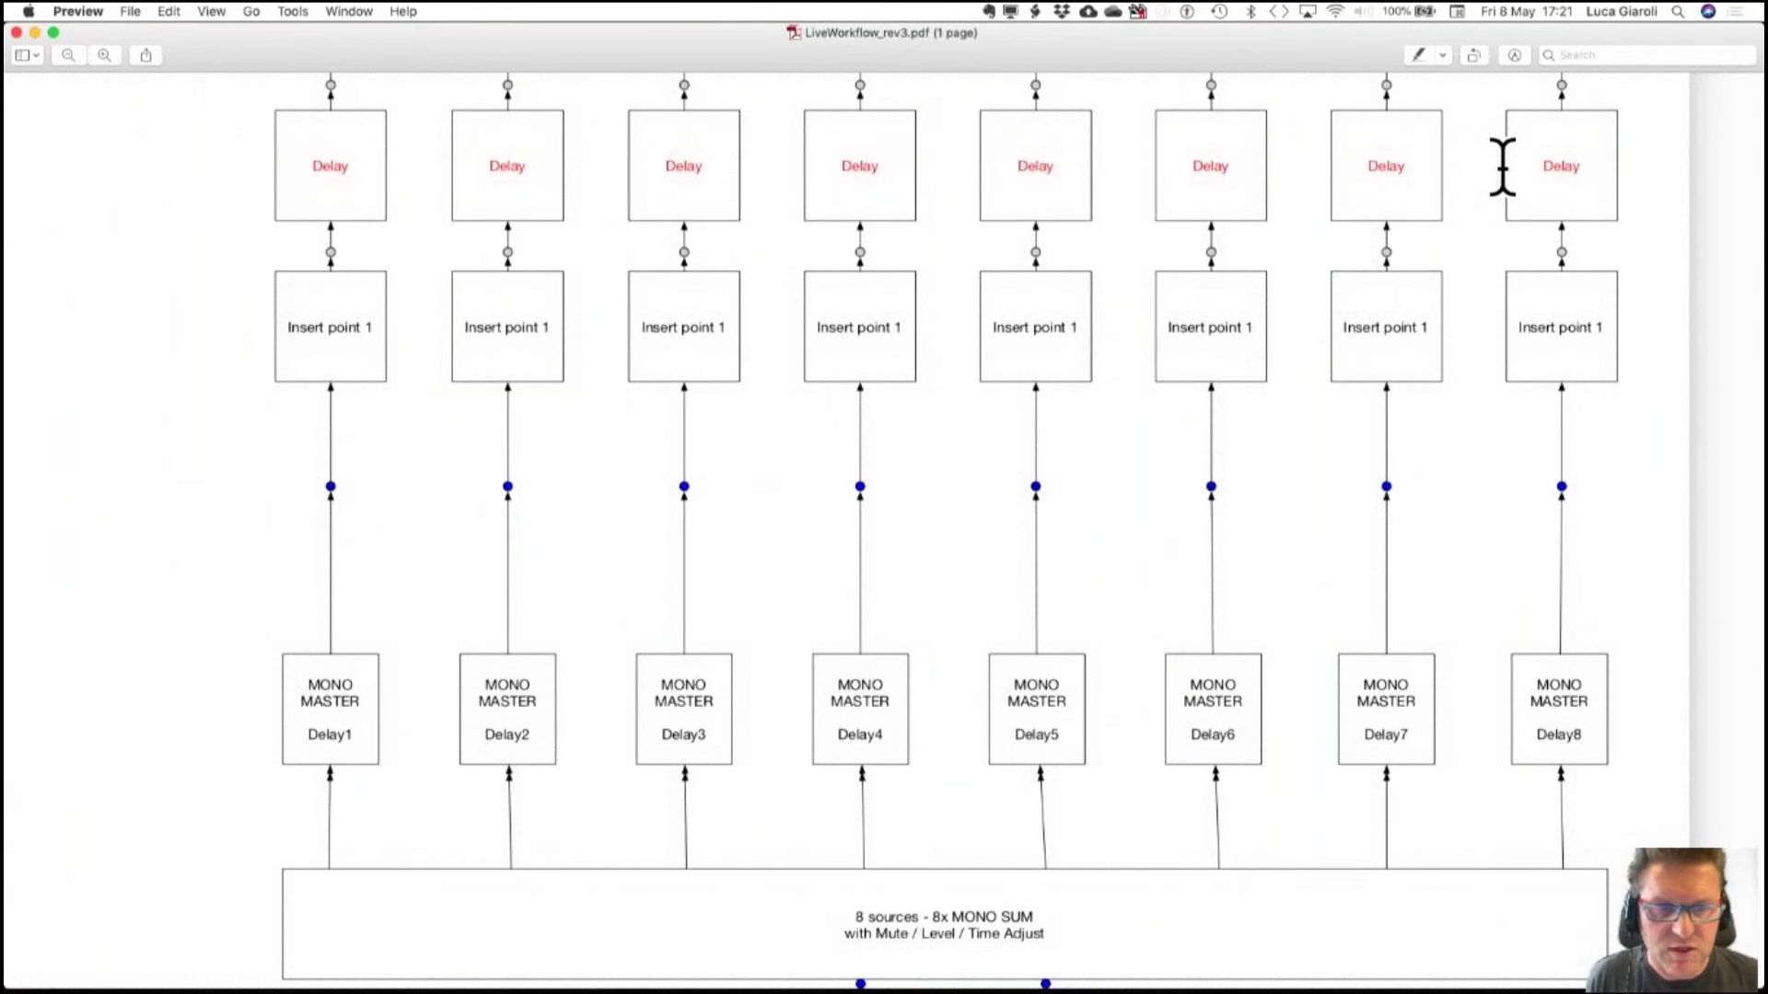
# Survey how the Sub Manager and Delay Manager feeds connect to the rest of the workflow diagram.
pyautogui.scroll(-5, 1502, 166)
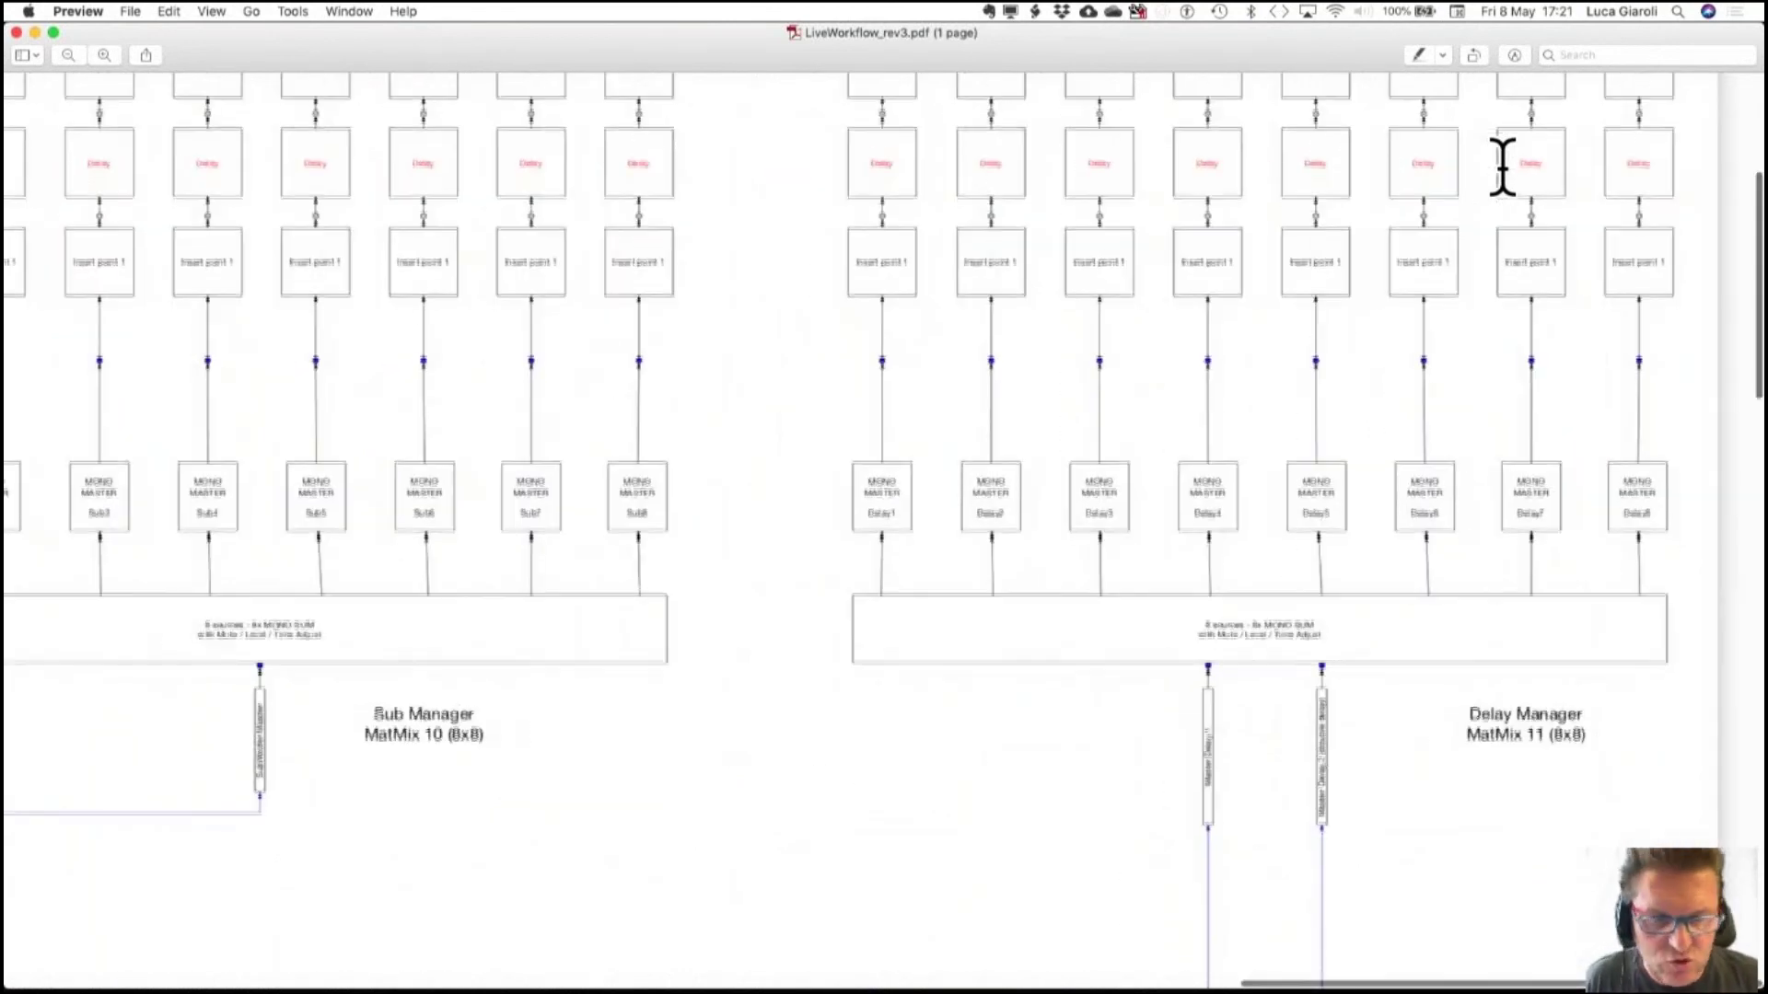
pyautogui.scroll(-5, 1503, 167)
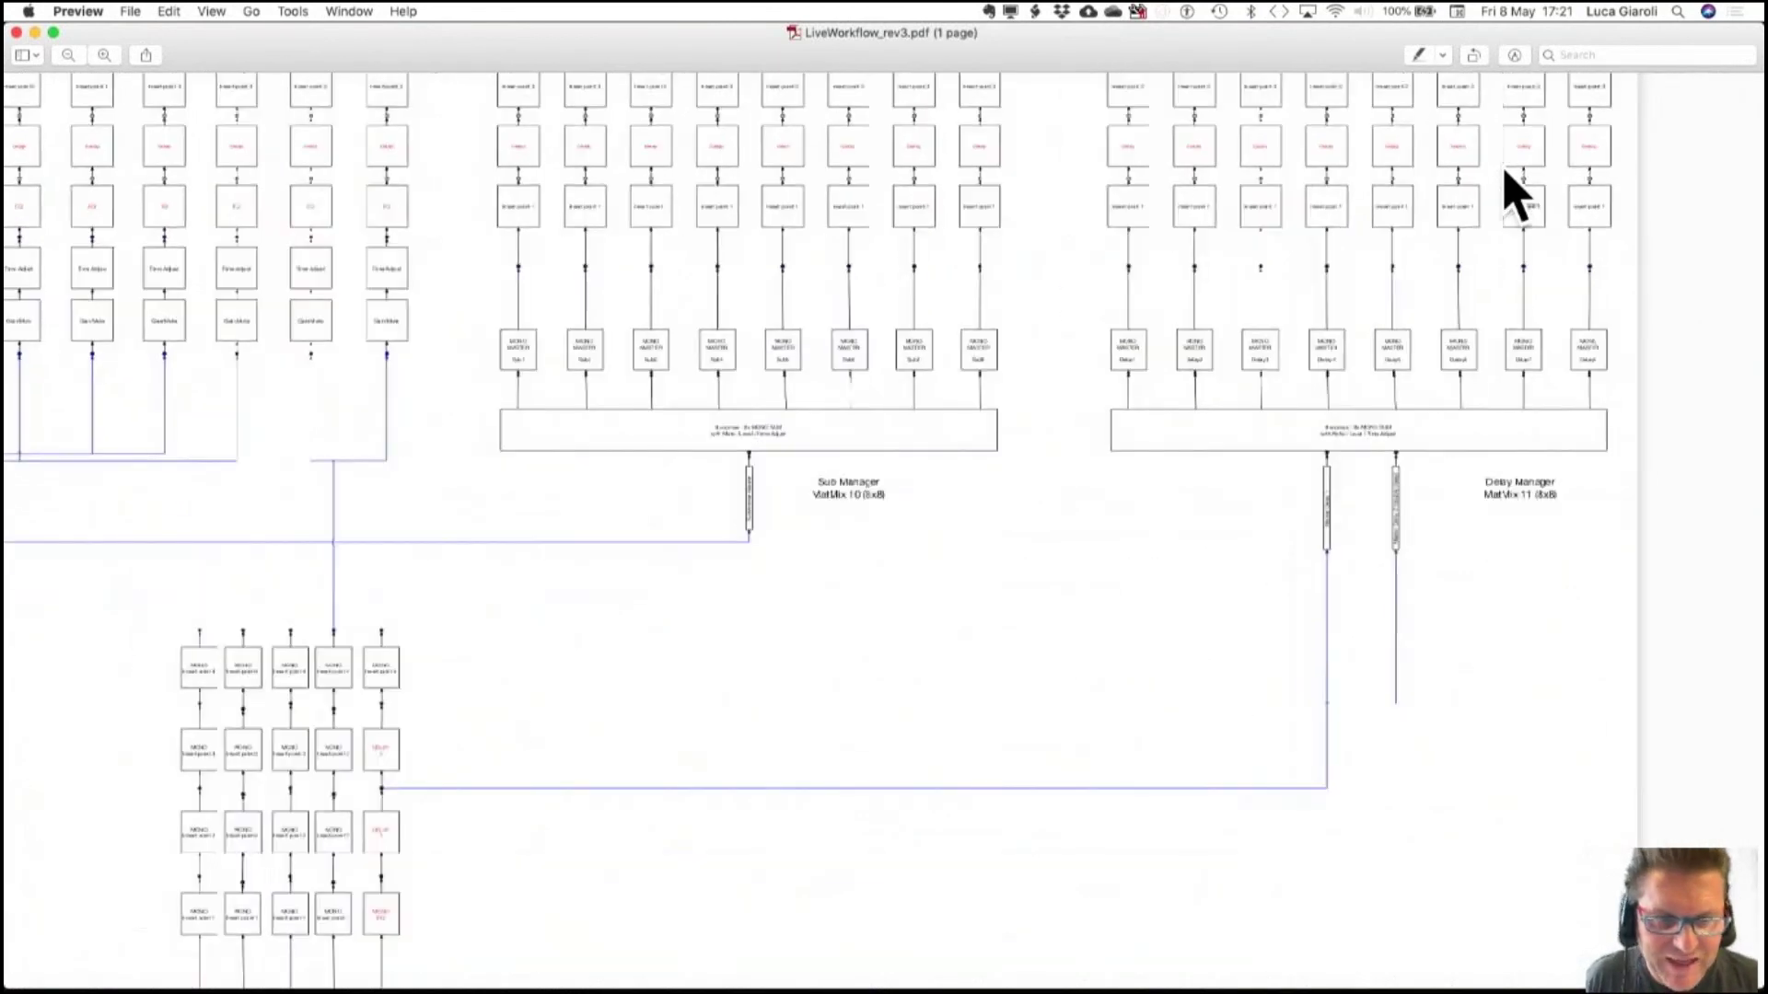
pyautogui.scroll(-5, 1503, 167)
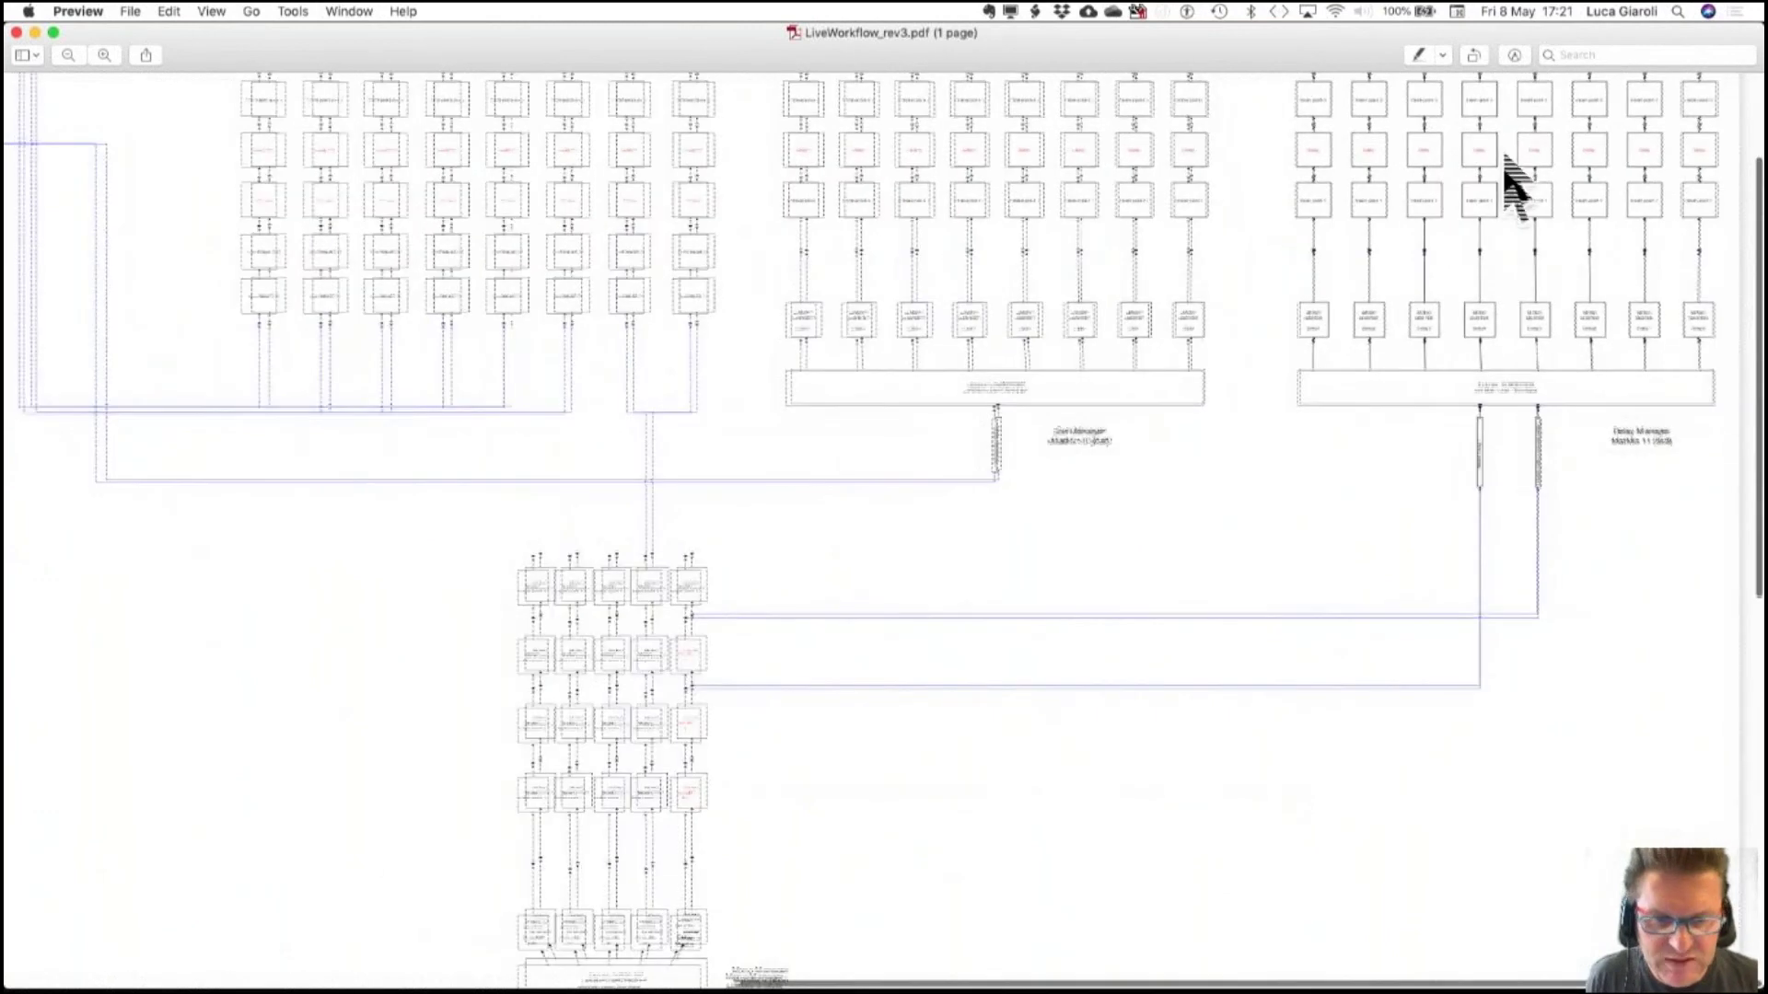
pyautogui.scroll(3, 1169, 447)
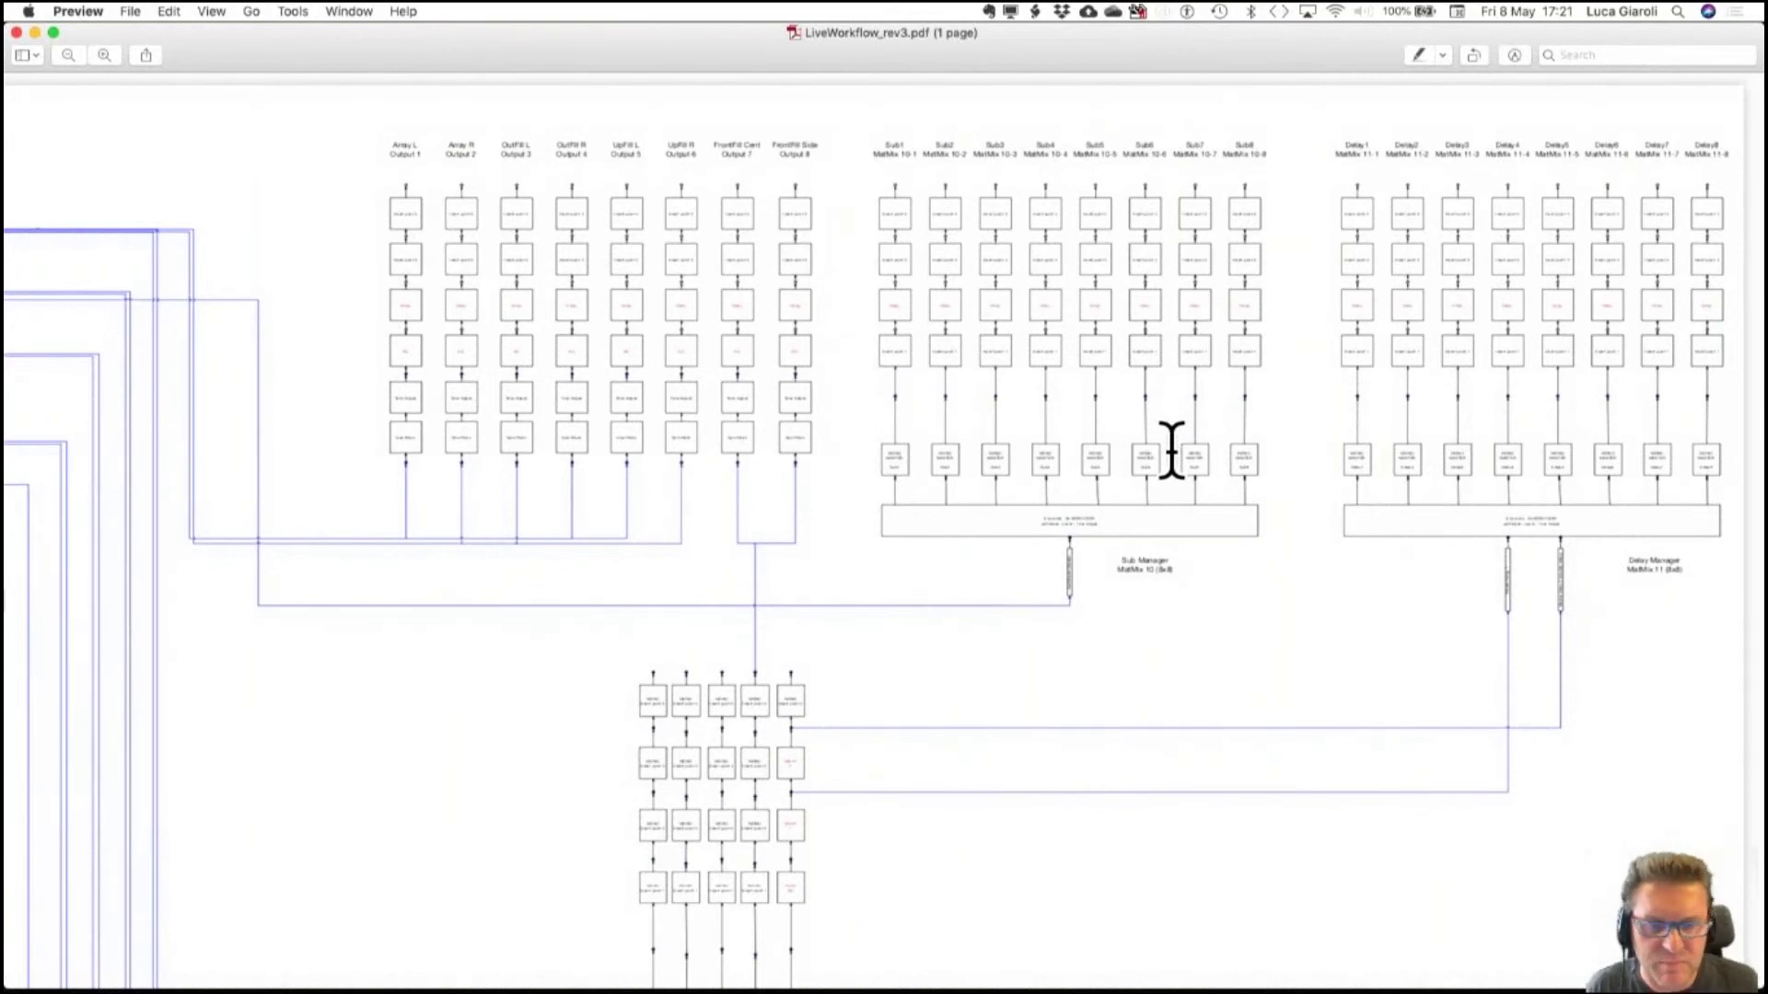
# Trace the connections back to the Mono Manager MatMix 9 and review its PA Stereo sources and mono masters.
pyautogui.scroll(-5, 1172, 451)
pyautogui.hscroll(-5, 1171, 452)
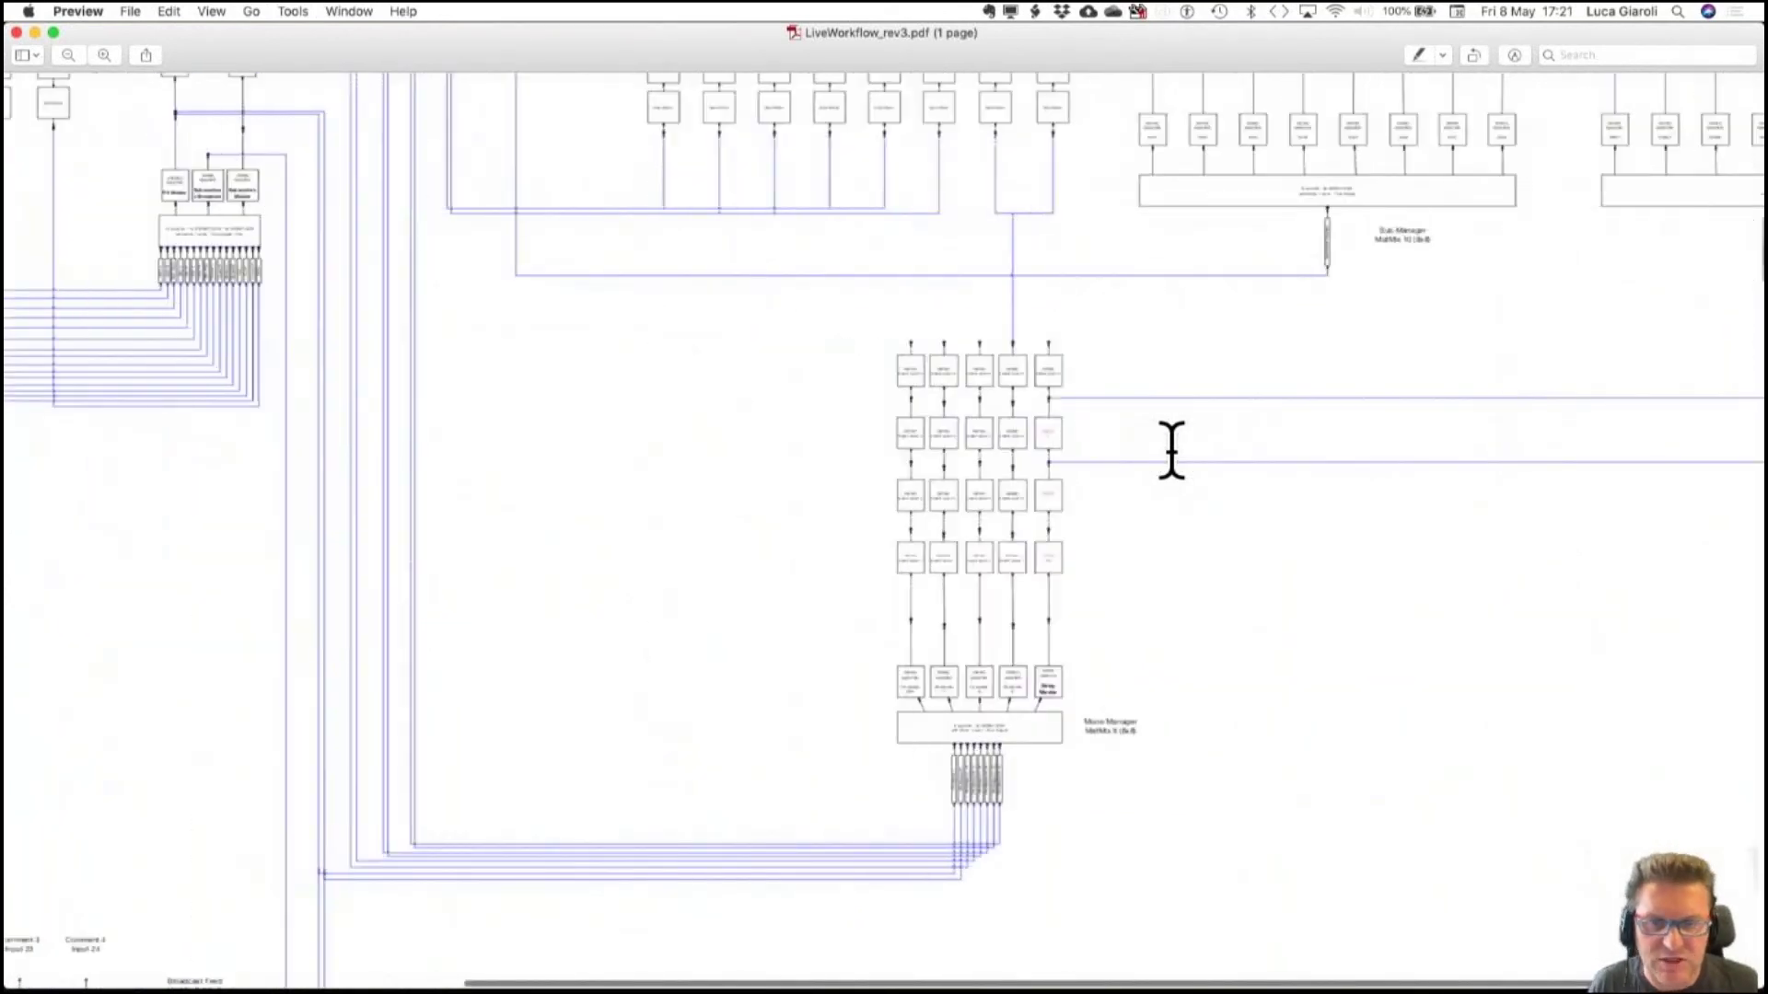
pyautogui.scroll(-3, 1171, 451)
pyautogui.hscroll(-3, 1171, 451)
pyautogui.scroll(2, 1171, 451)
pyautogui.scroll(5, 1171, 451)
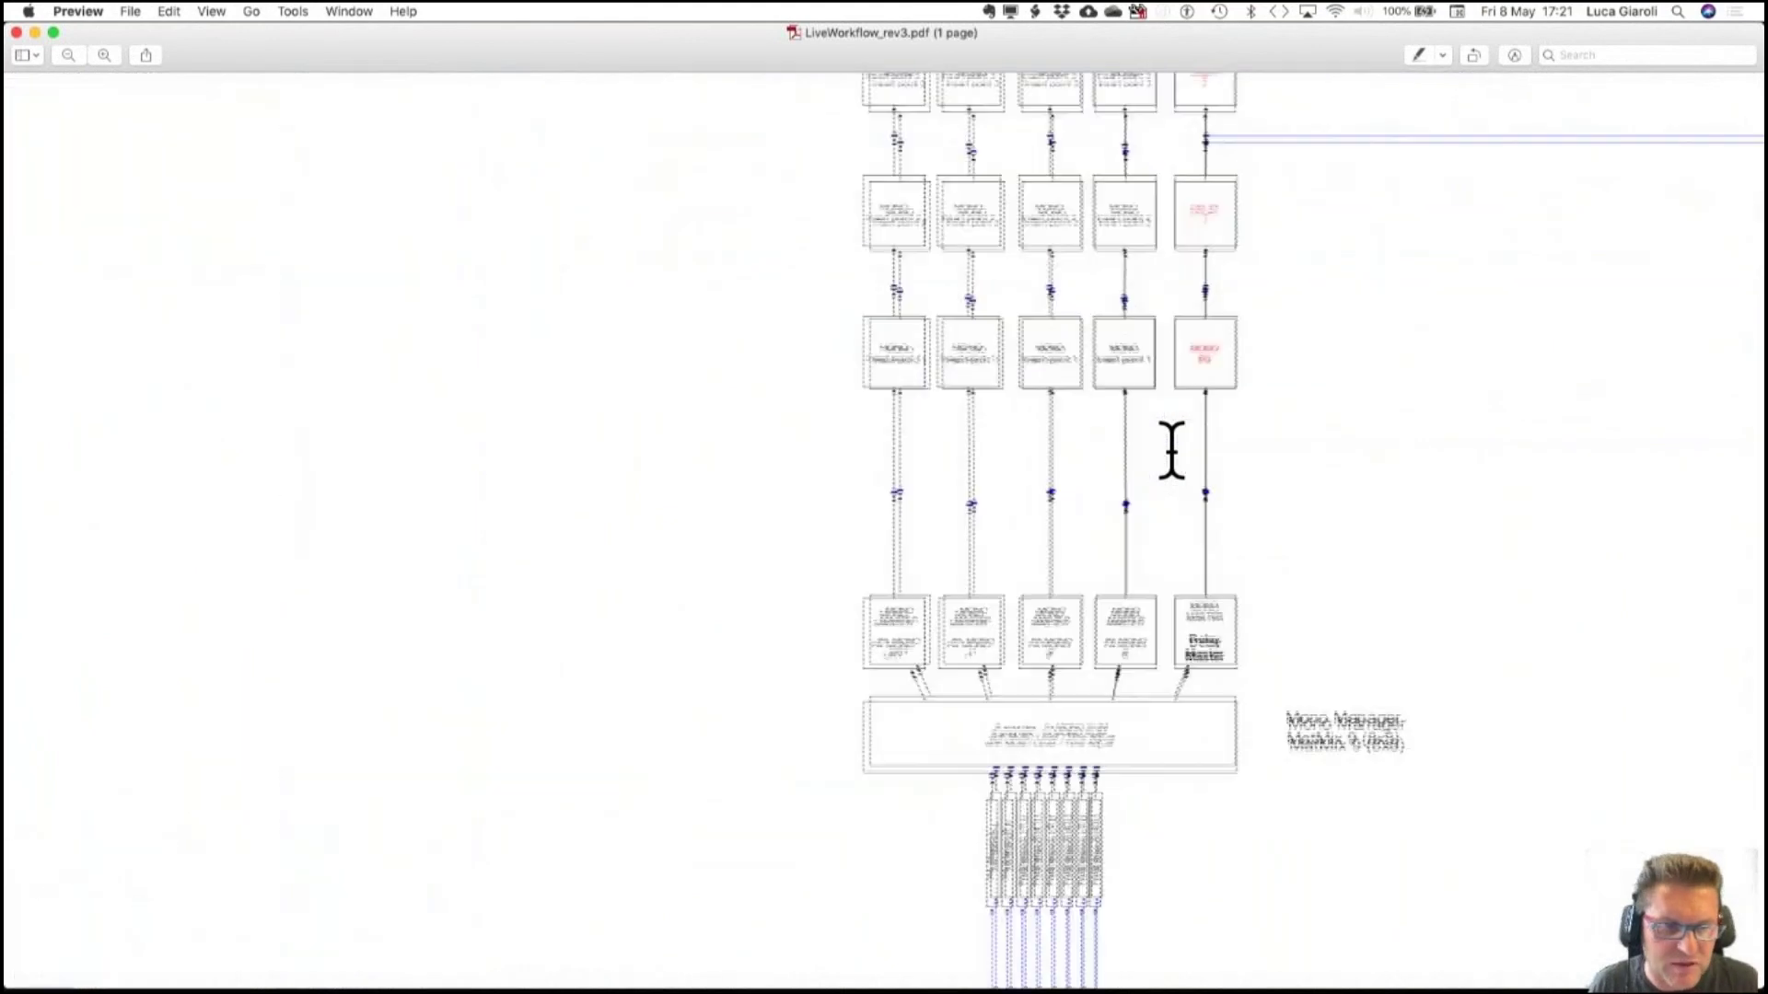
pyautogui.scroll(-3, 1171, 451)
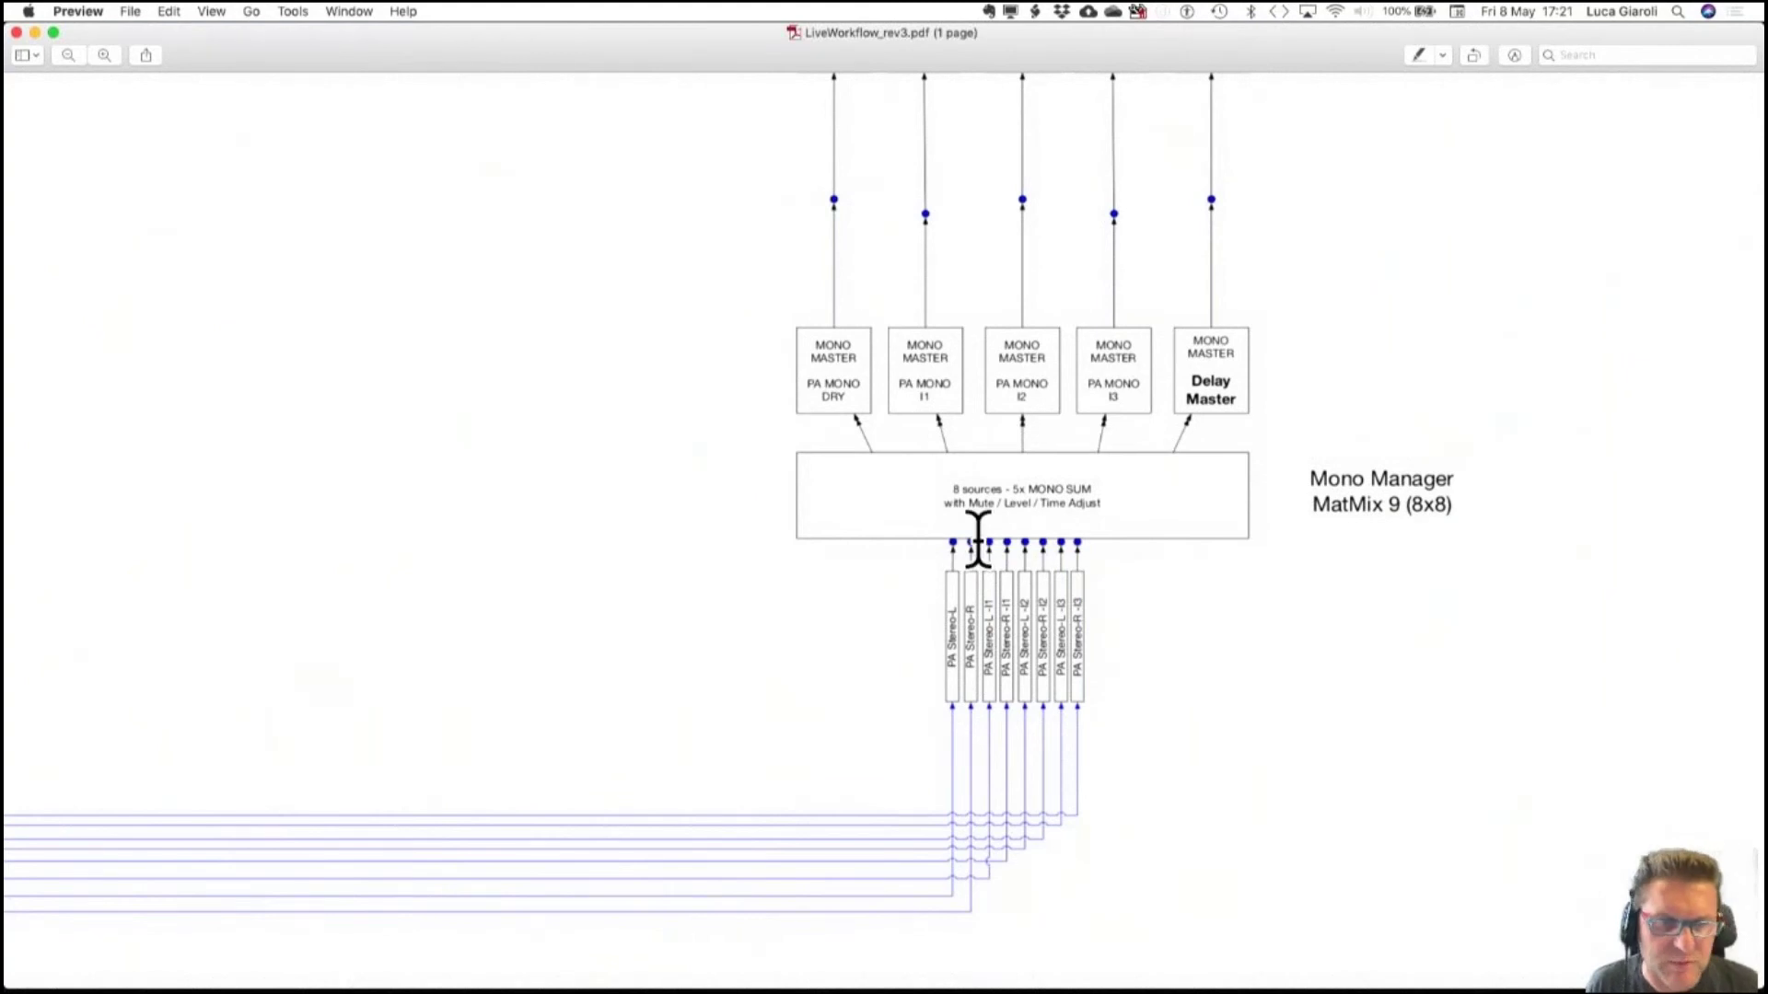
# Switch to globcon and review the mode and pan law of the MatMix 8x8 mixes in the DSP settings.
pyautogui.press('super+Tab')
pyautogui.click(605, 116)
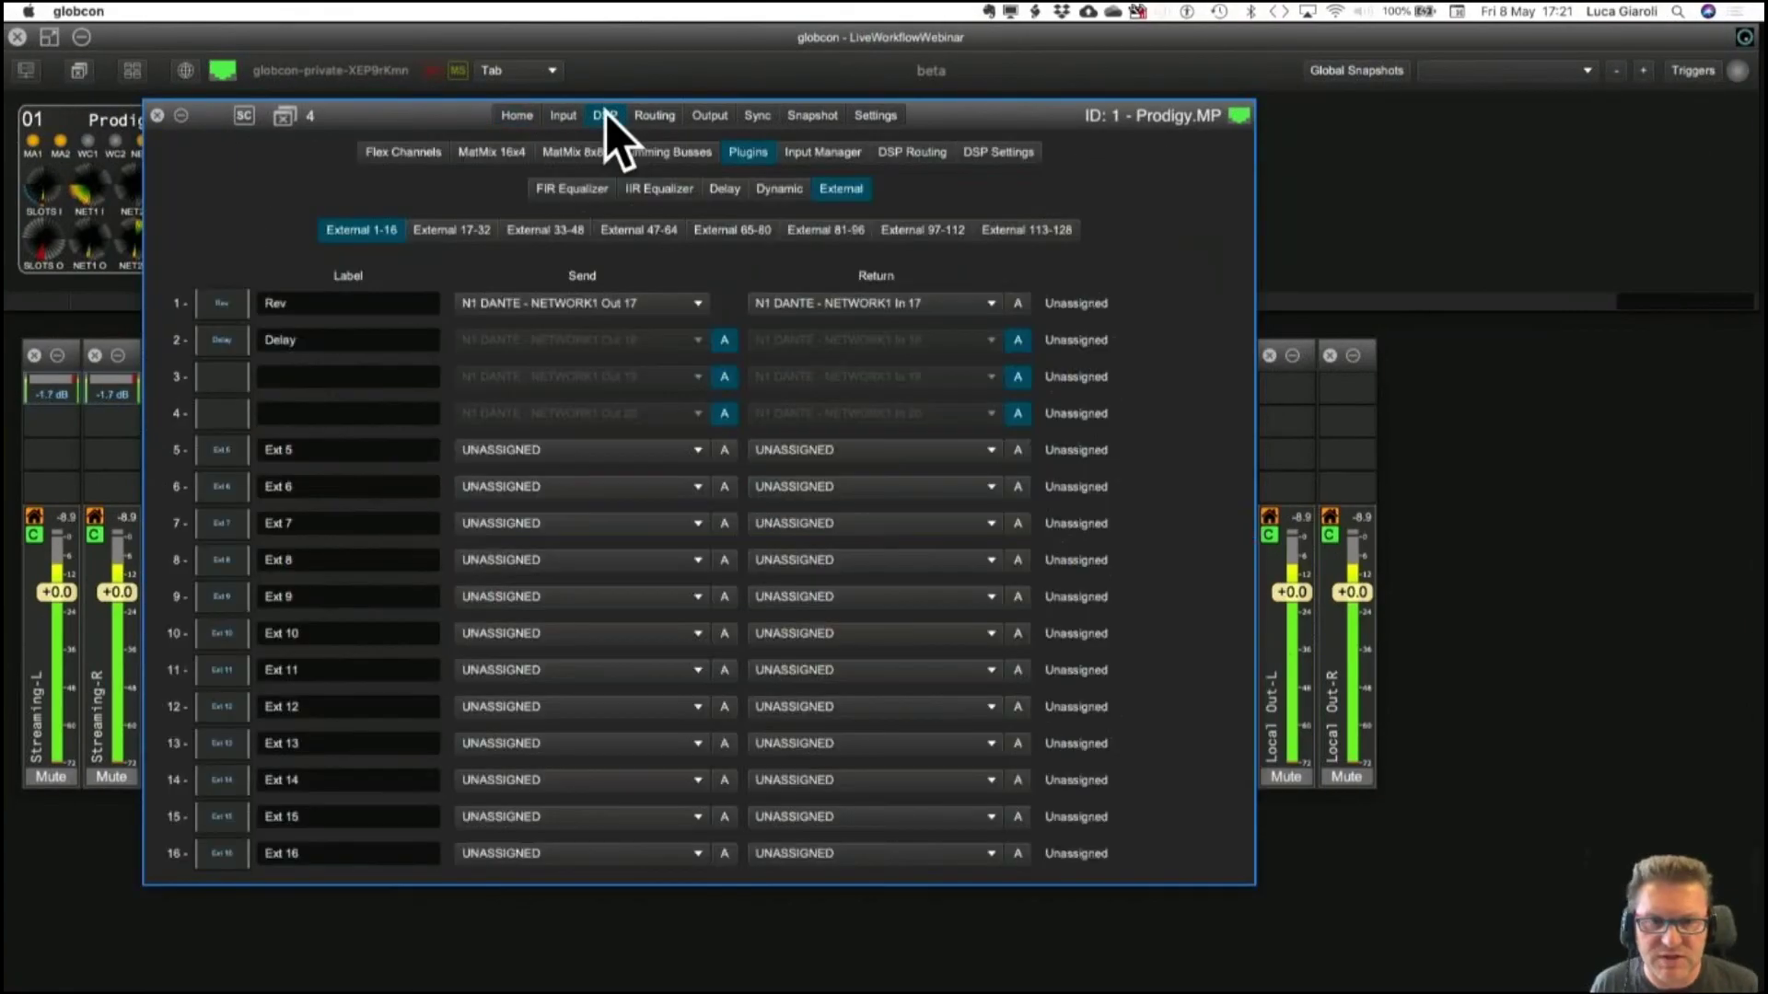
pyautogui.click(995, 155)
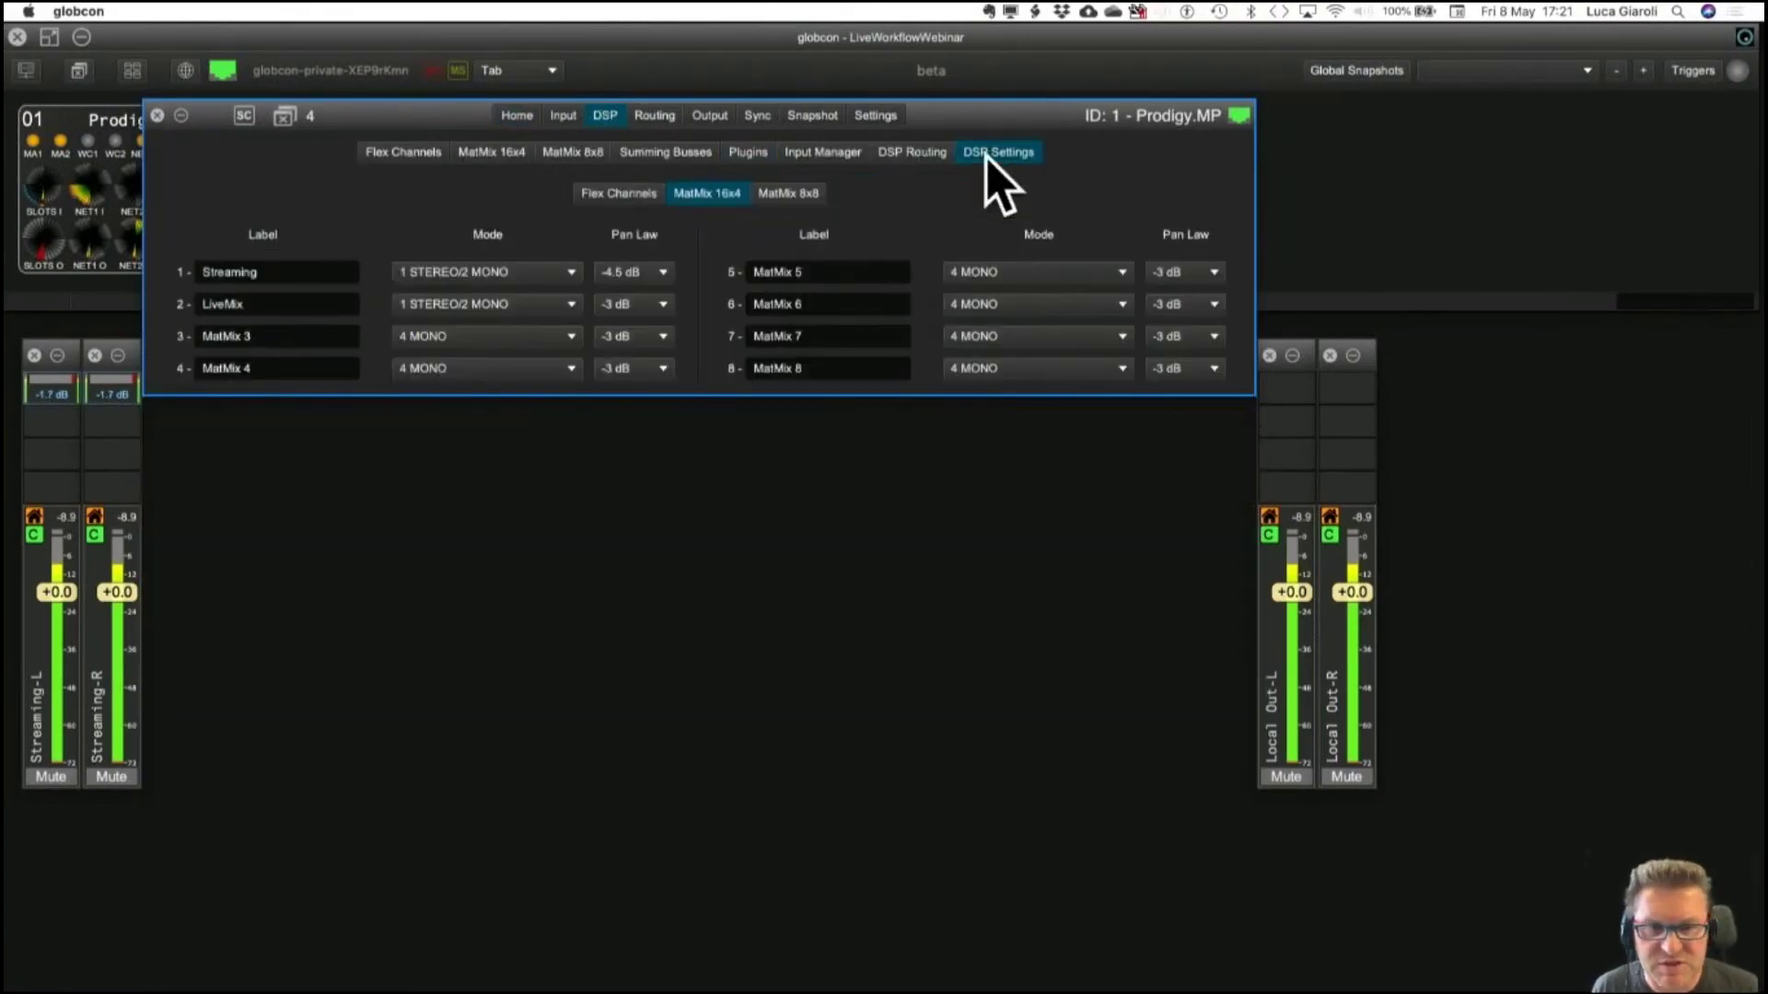
pyautogui.click(787, 195)
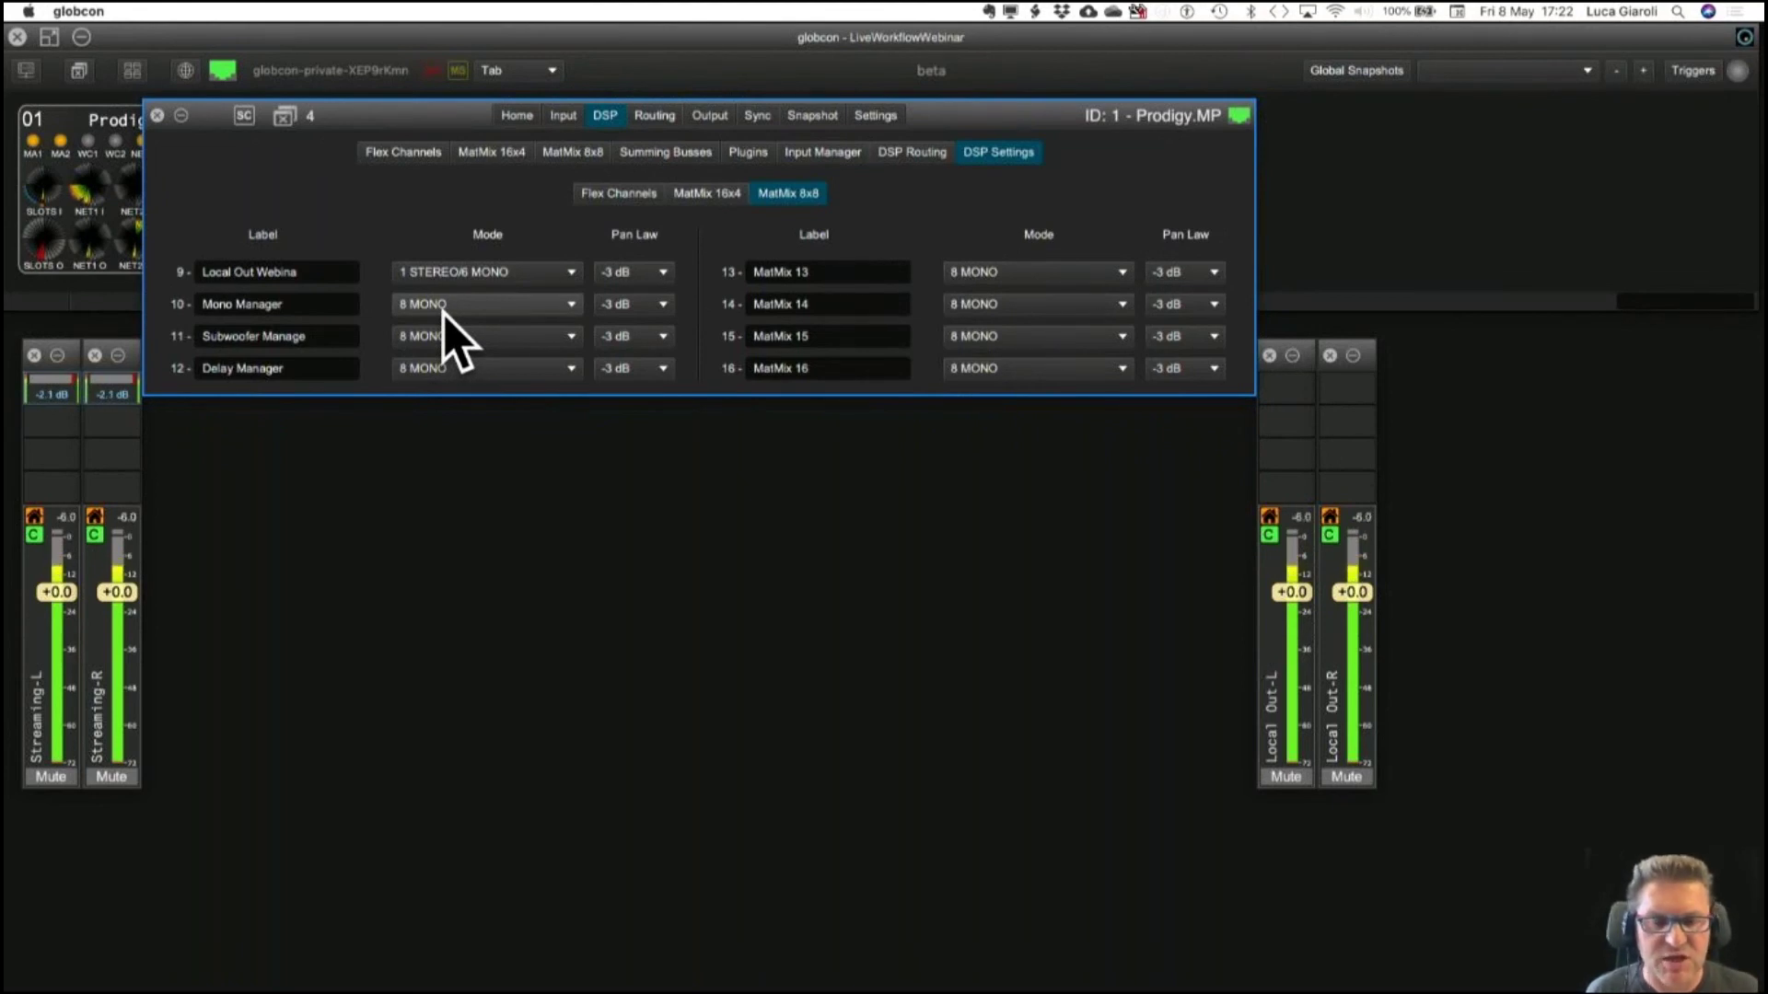
# Show the Mono Manager mix in MatMix 8x8 and highlight its PA Stereo-L DRY source.
pyautogui.click(570, 151)
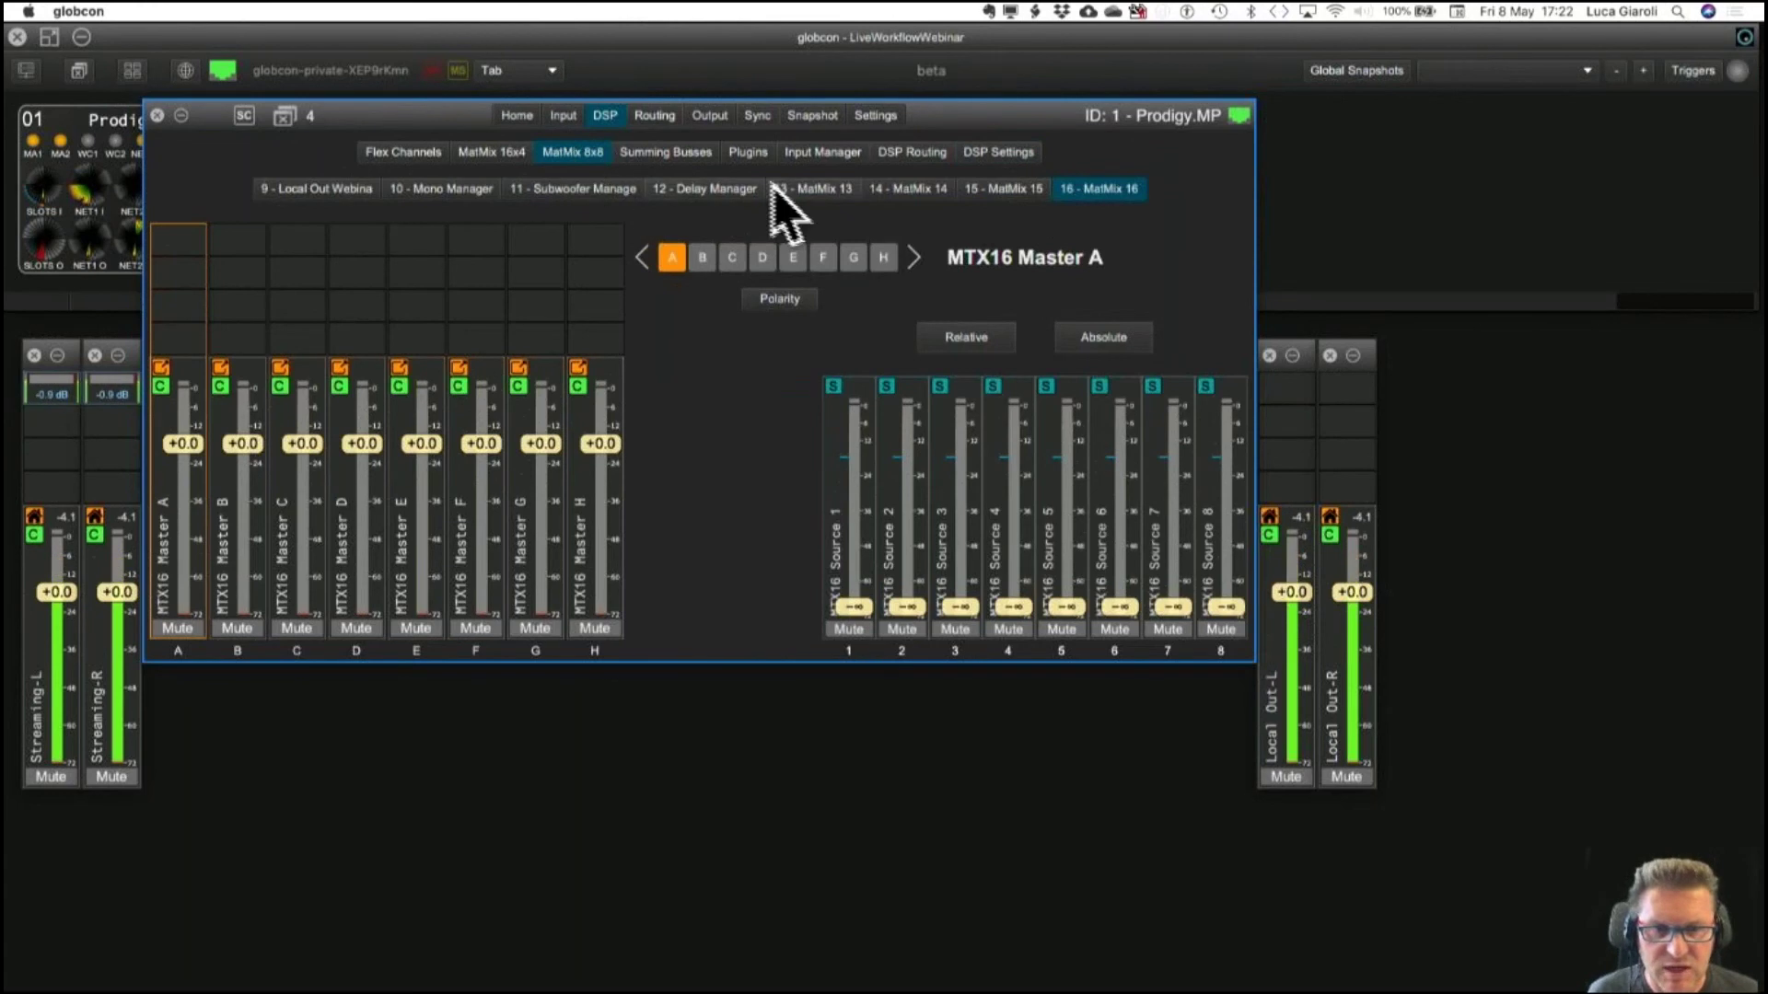
pyautogui.click(451, 189)
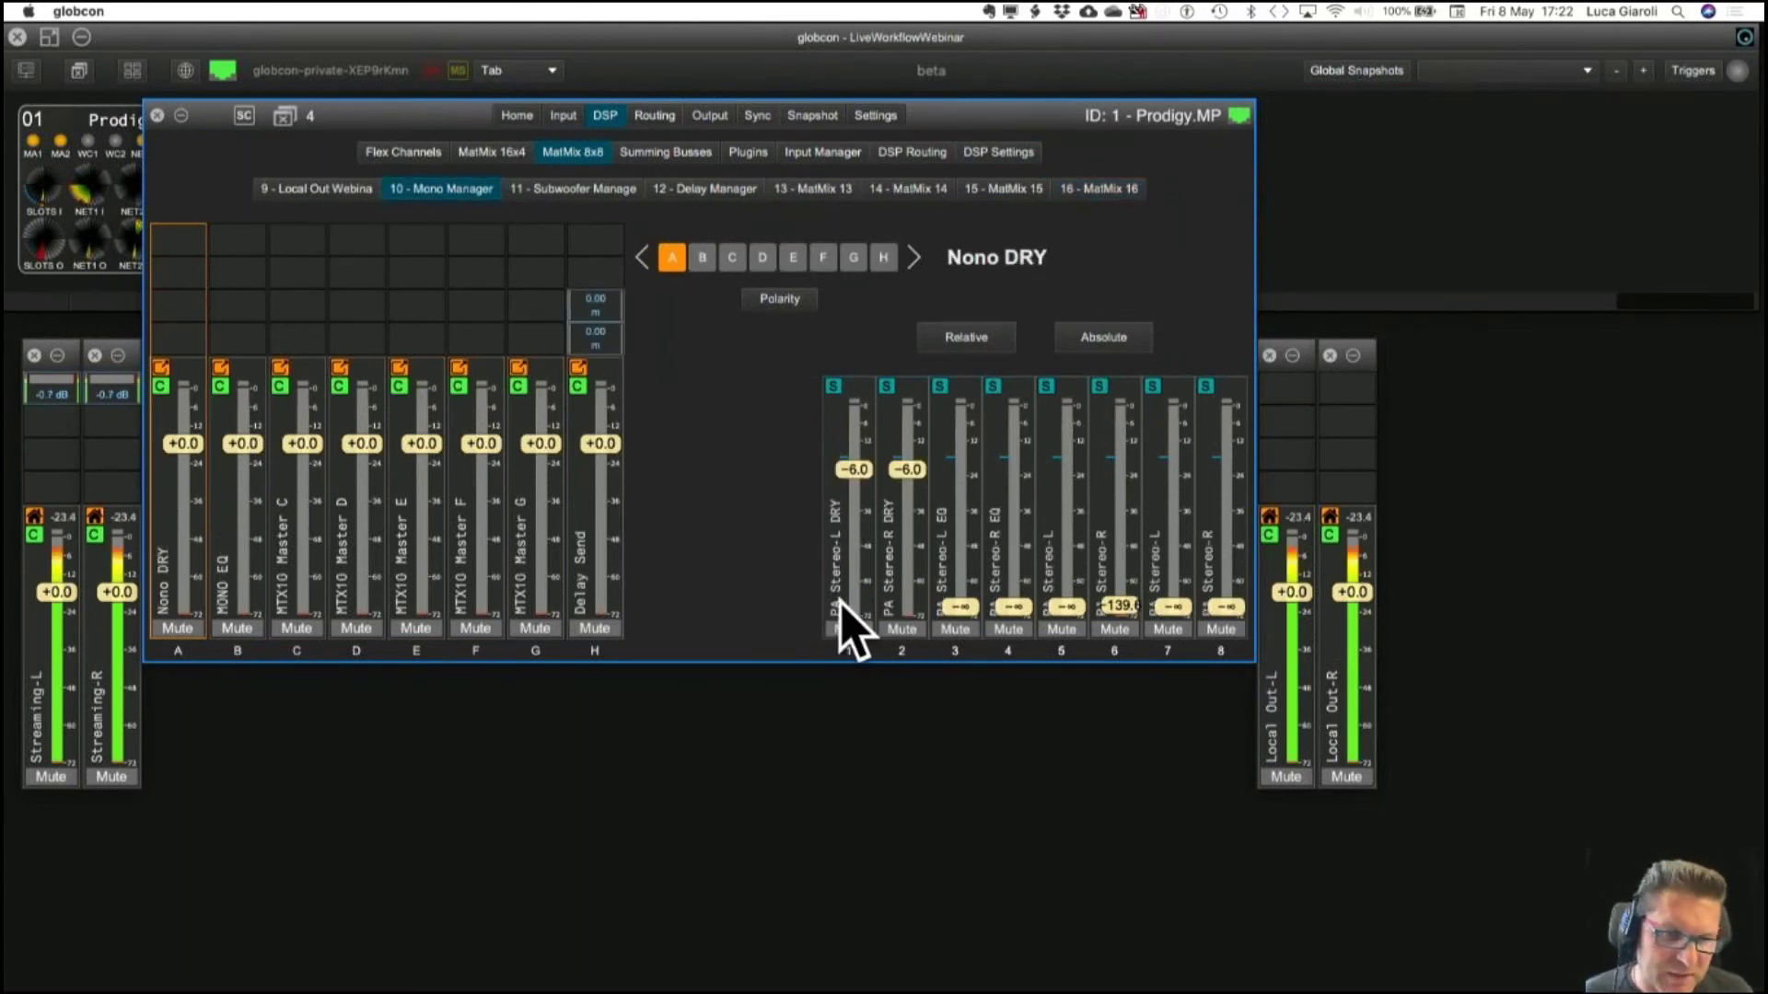
pyautogui.click(833, 388)
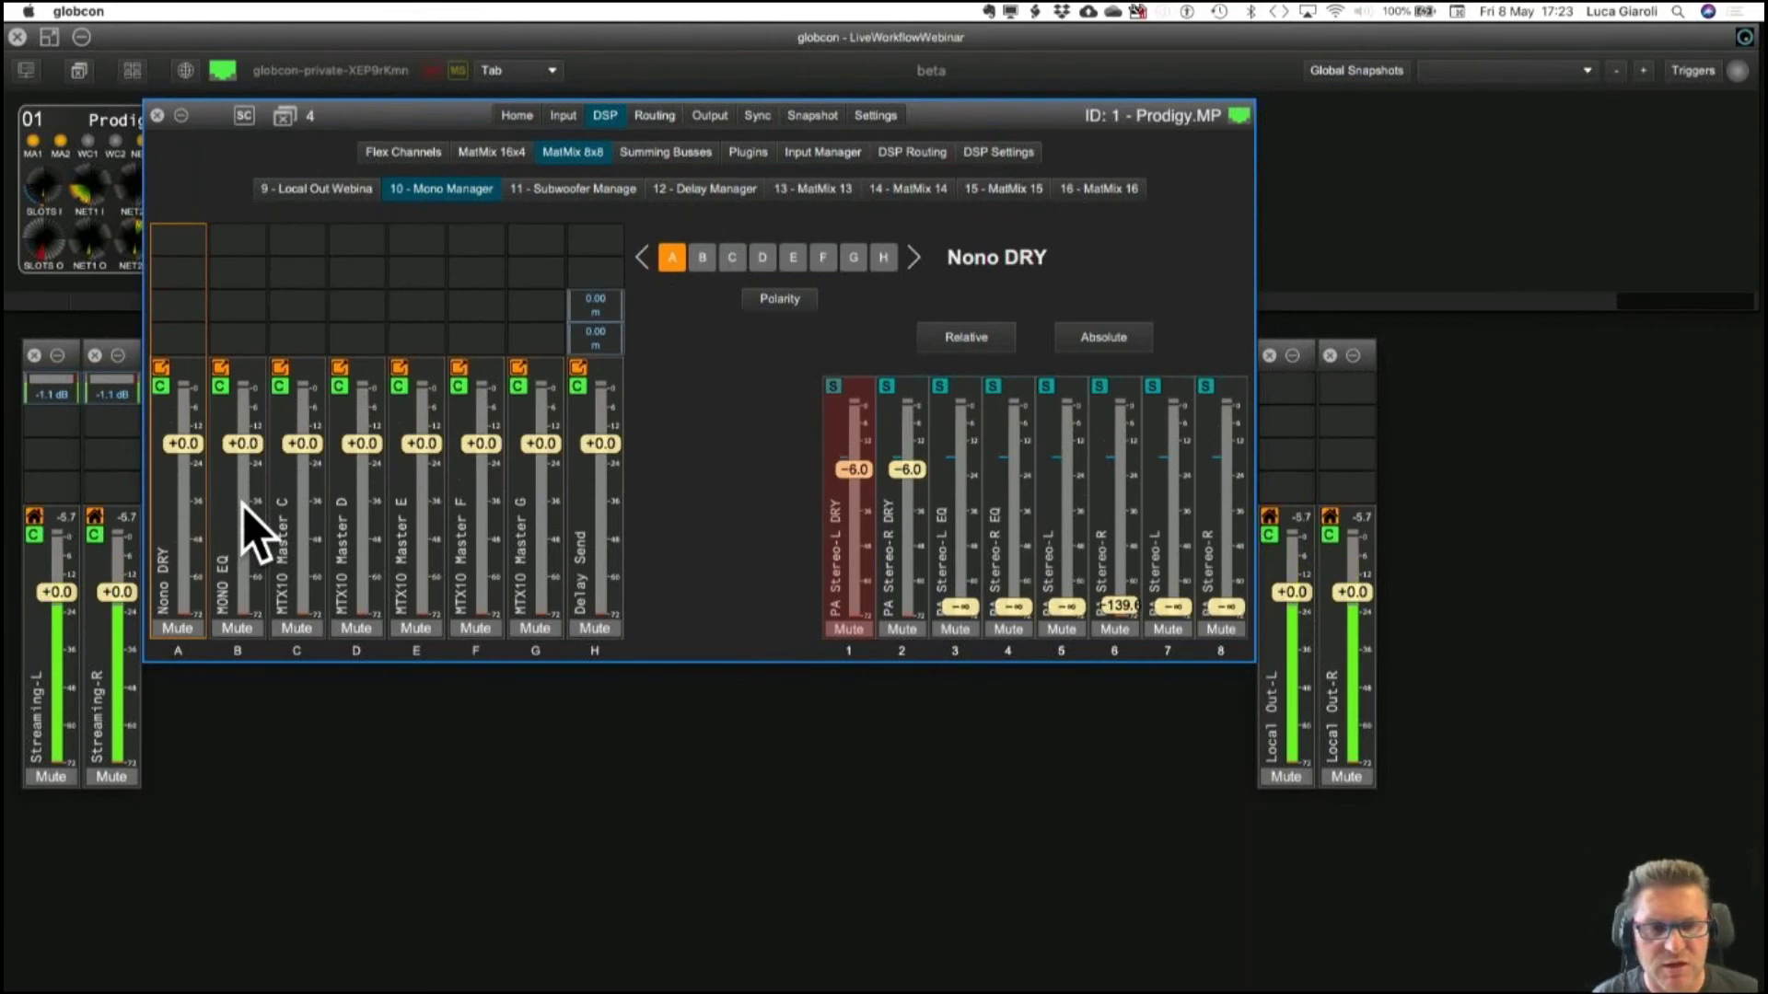
# Display the Mono Manager DSP routing with the MatMix 16x4 sources to examine the PA Stereo-L and PA Stereo-R patches.
pyautogui.click(923, 155)
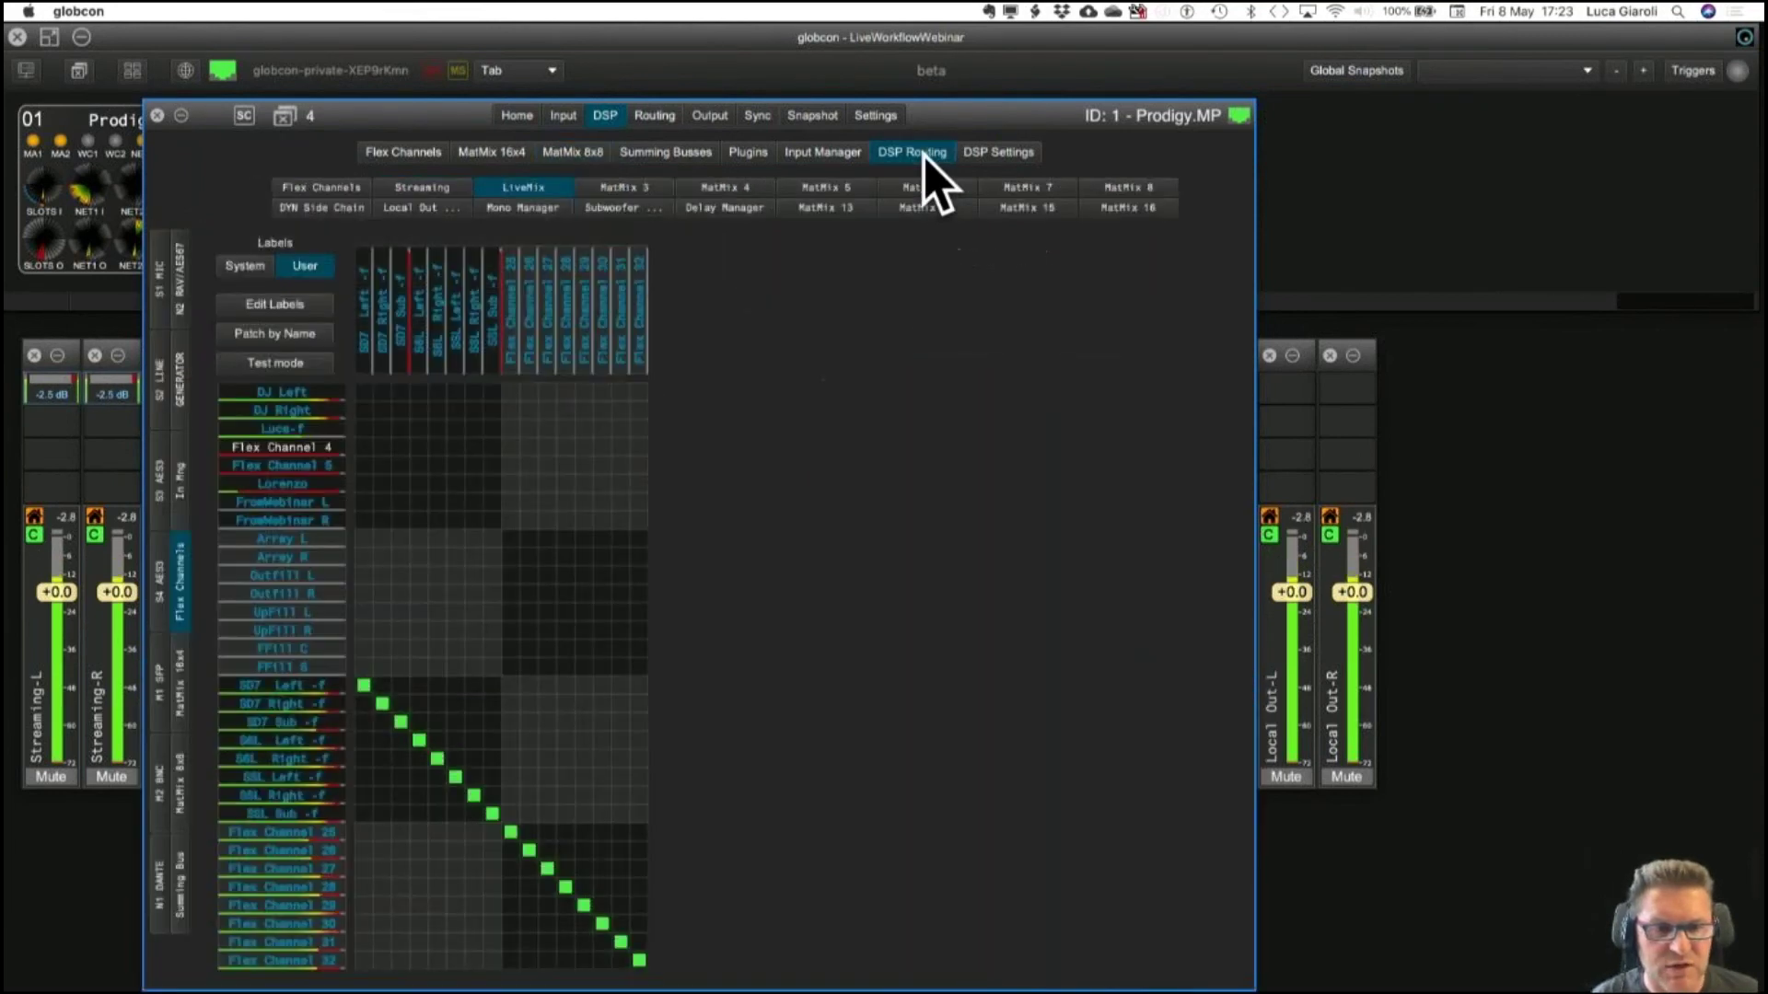
pyautogui.click(507, 207)
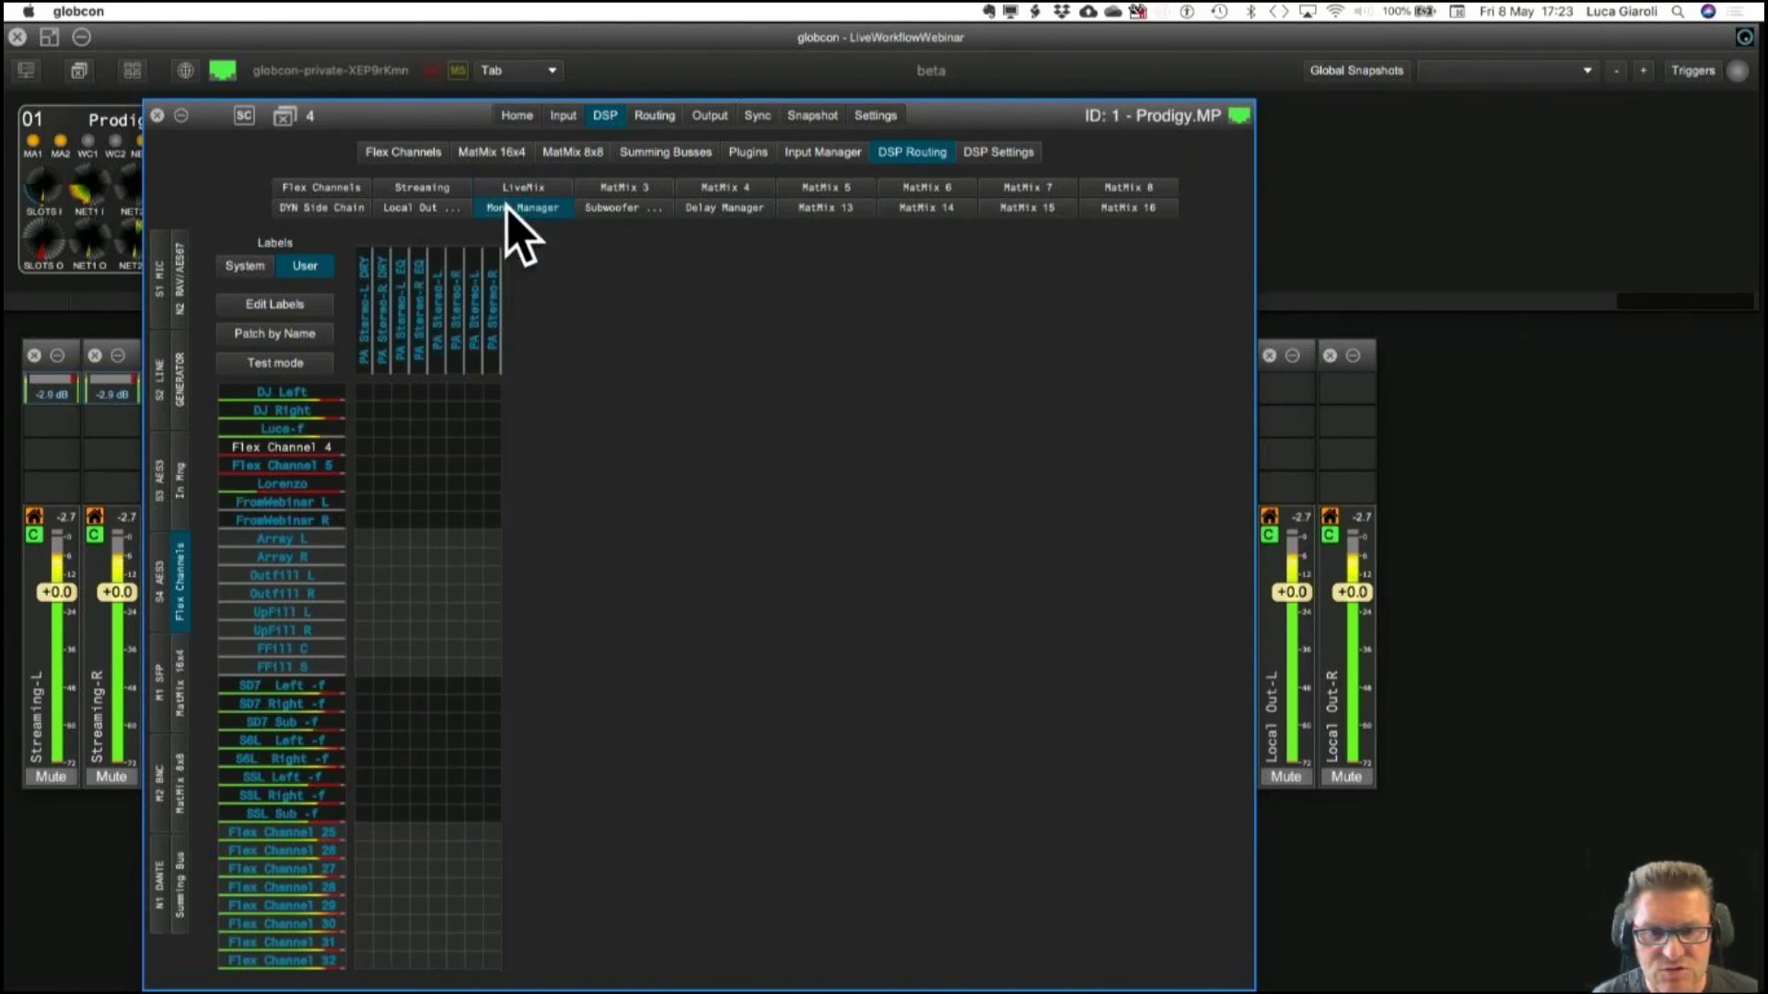
pyautogui.click(365, 326)
pyautogui.click(405, 366)
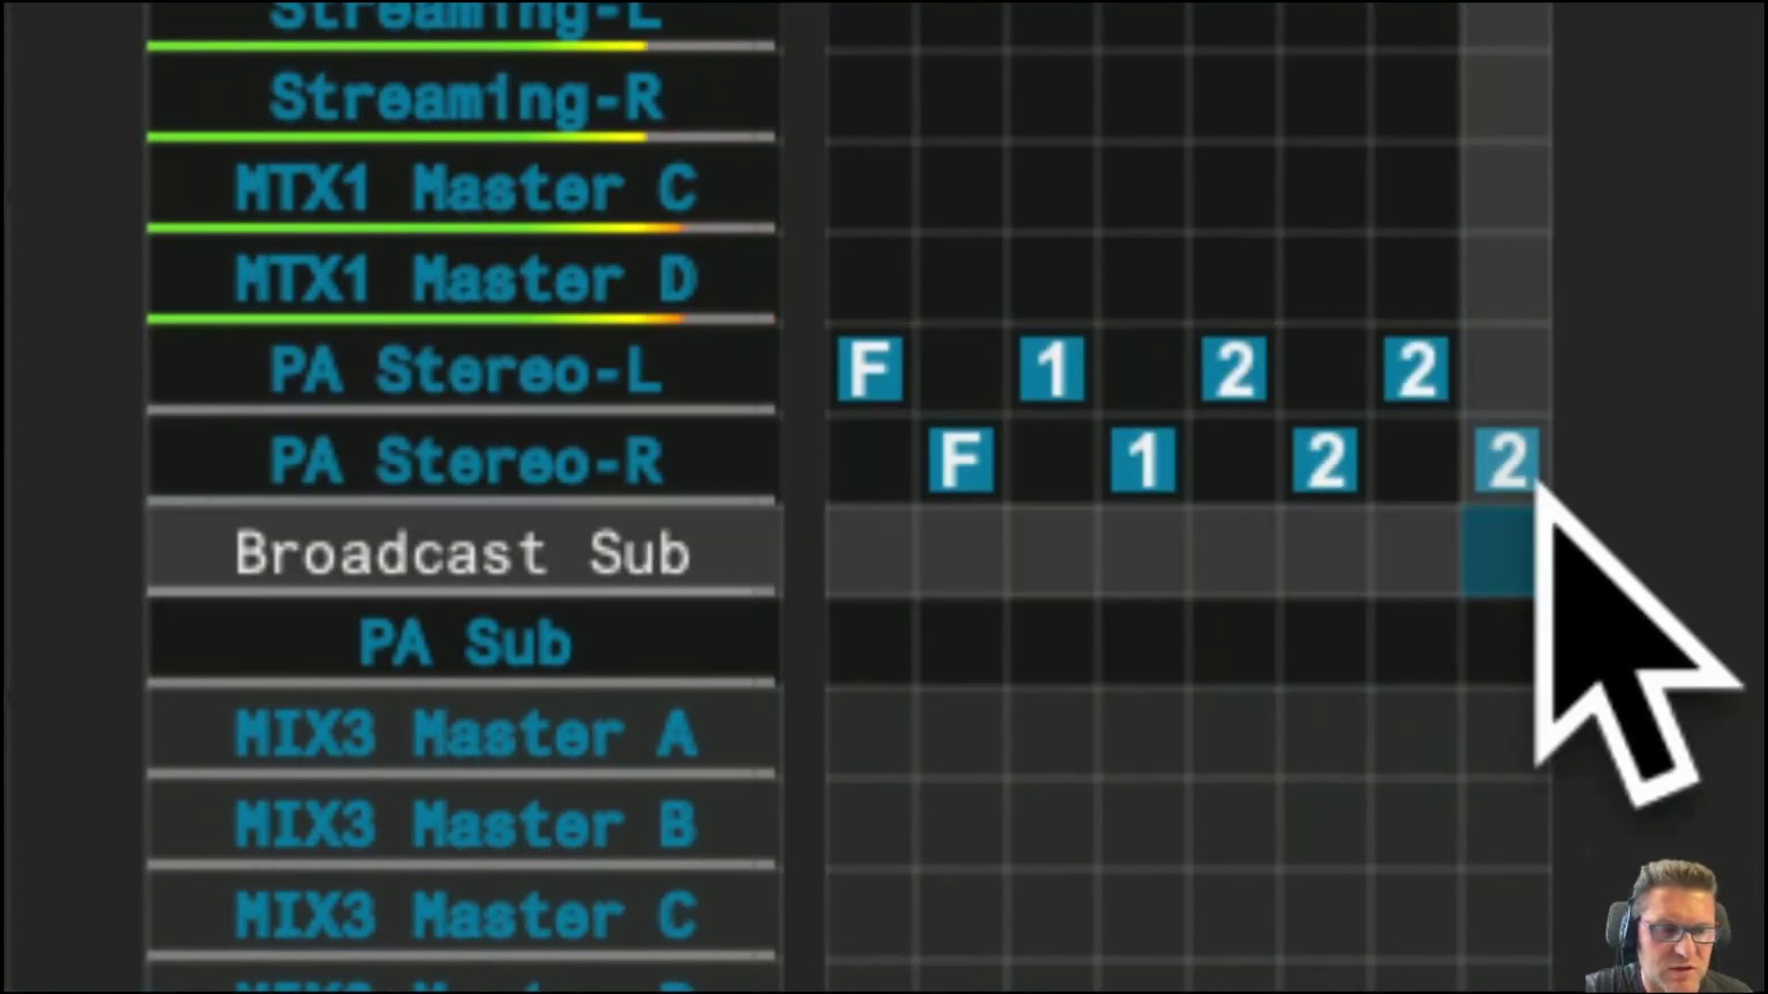
# Change the PA Stereo-L DRY and PA Stereo-R DRY patches from tap point F to the standard connection.
pyautogui.click(886, 383)
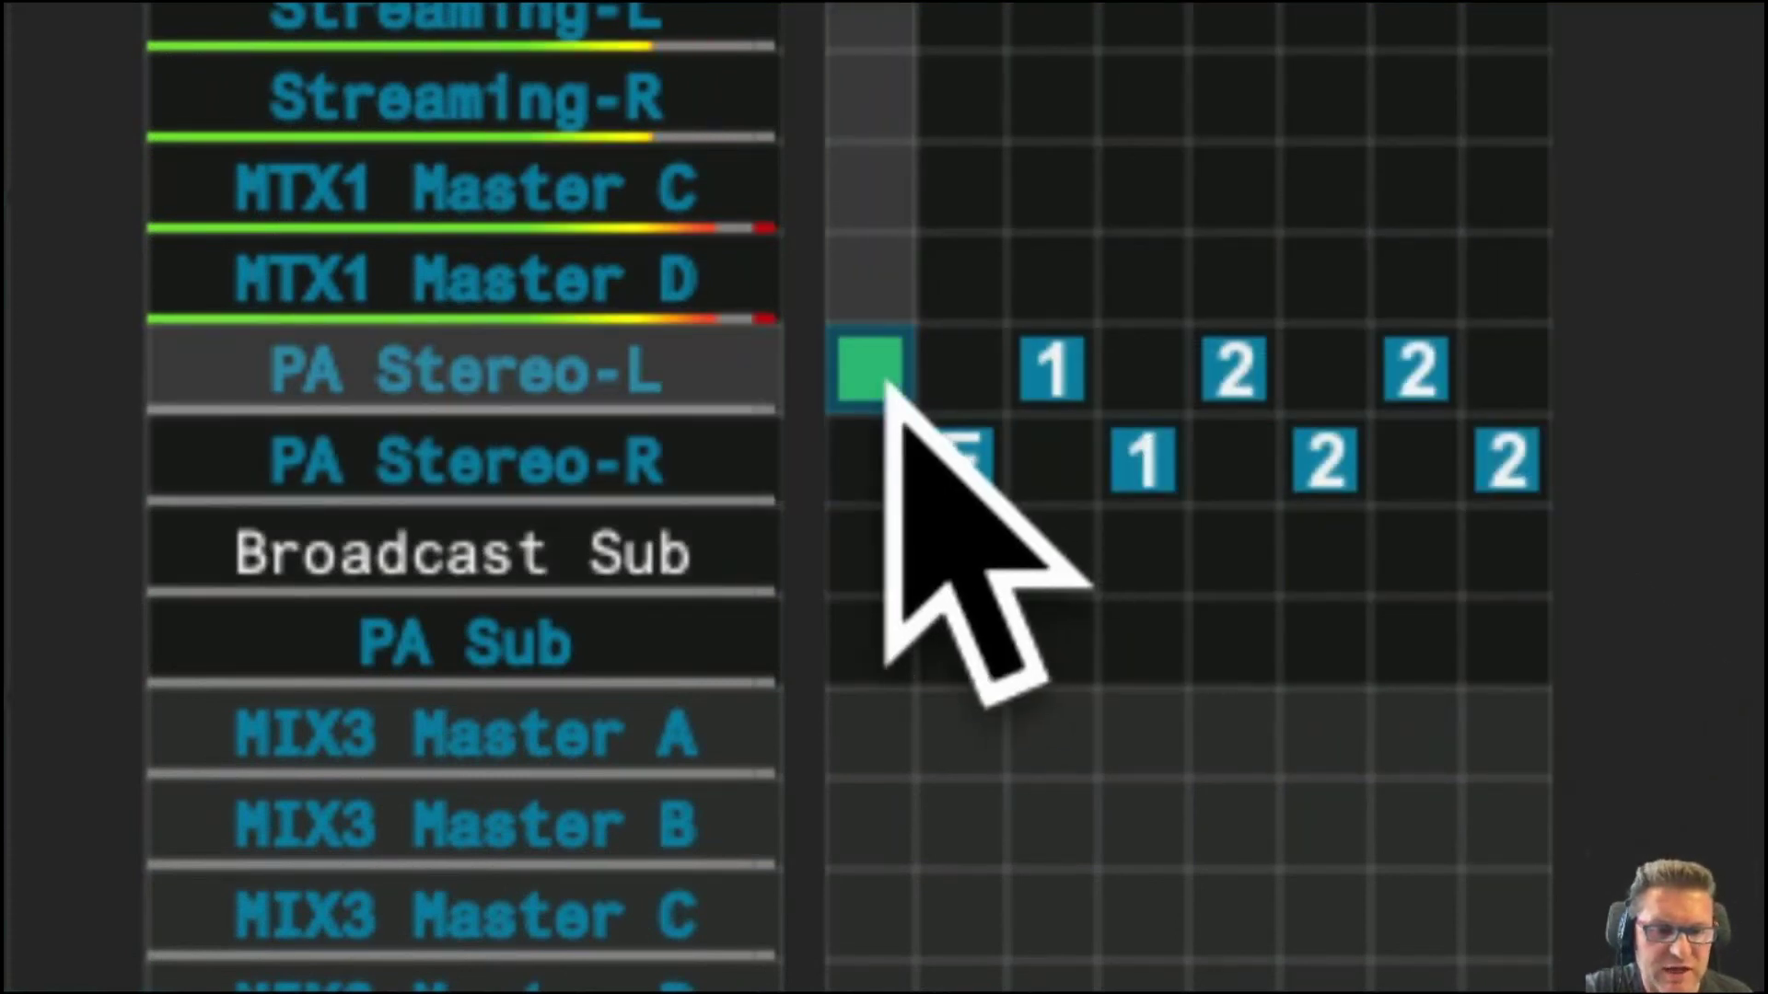
pyautogui.click(949, 455)
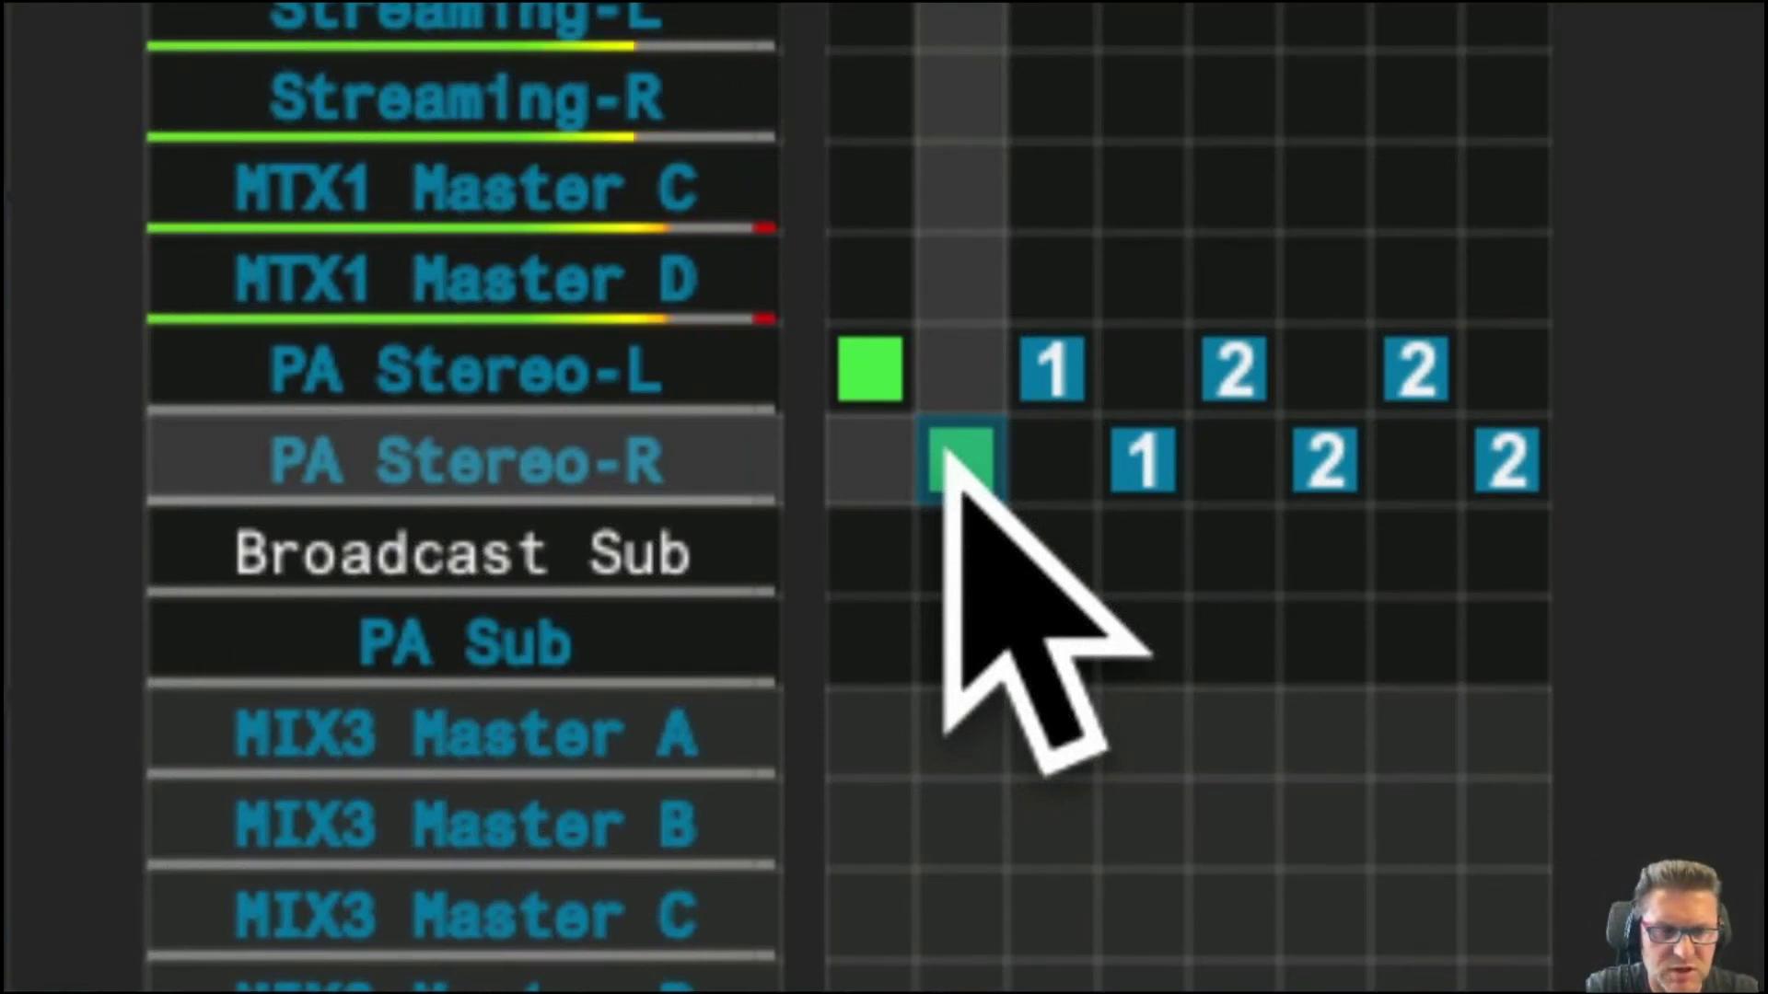
pyautogui.scroll(-3, 949, 451)
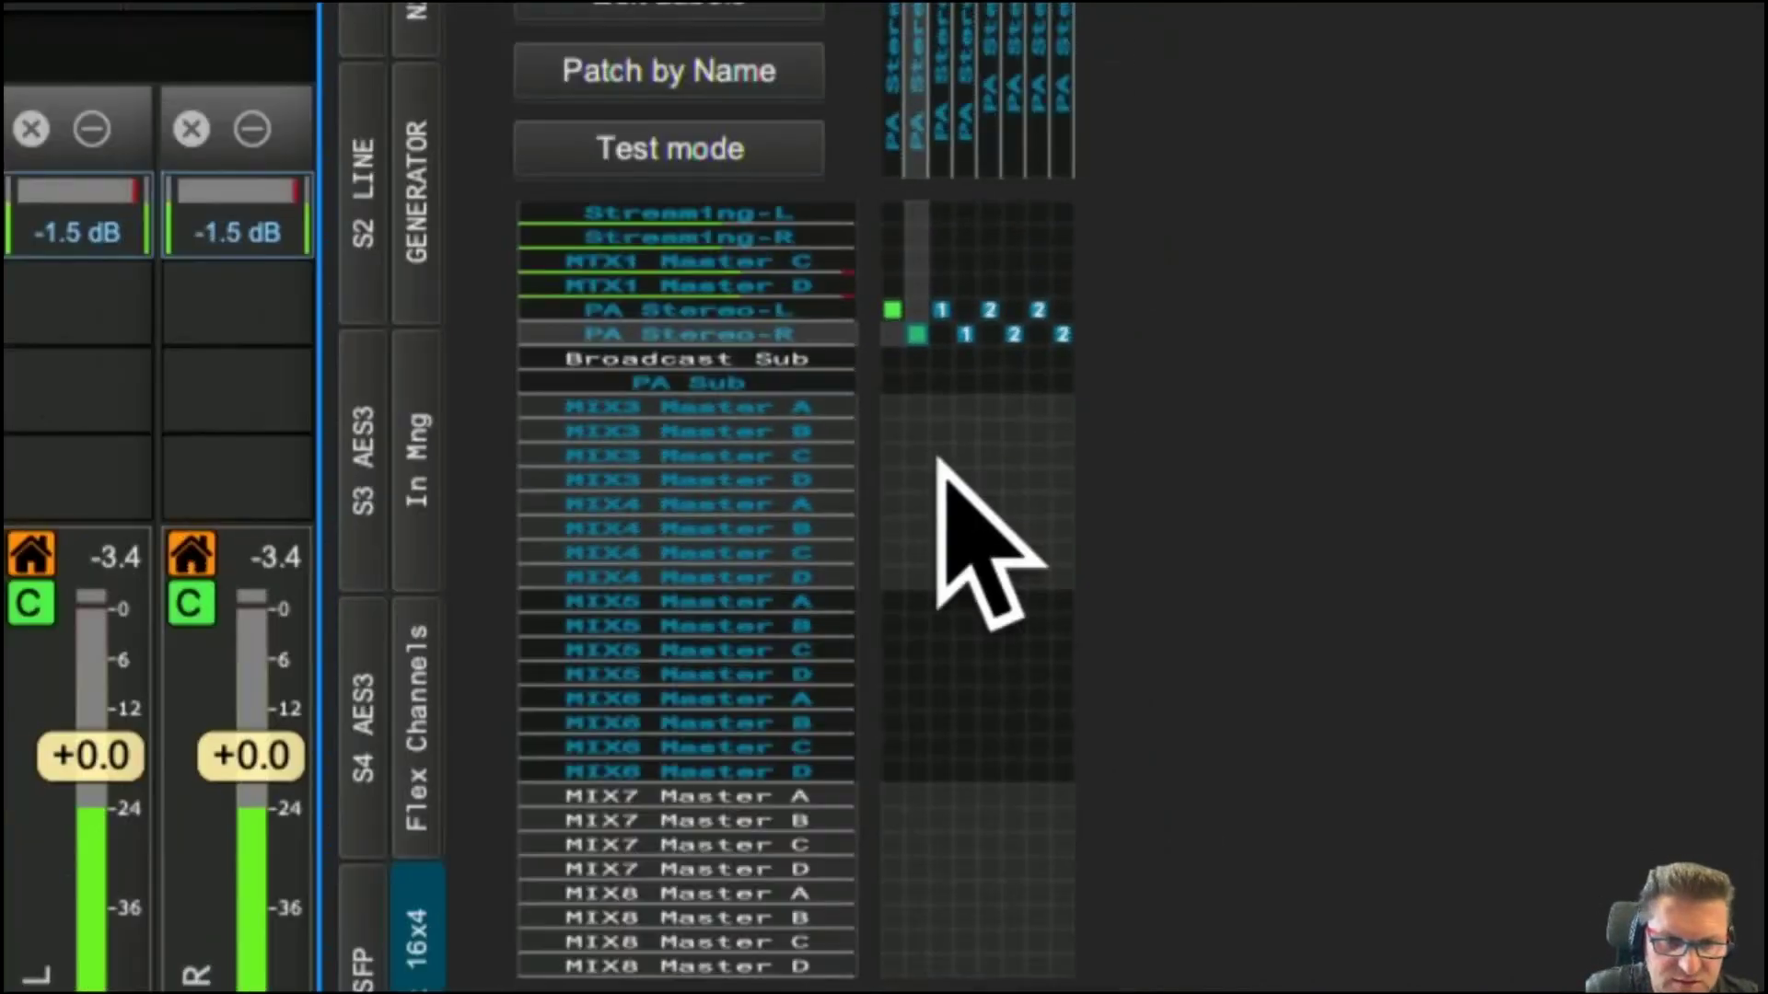
pyautogui.scroll(3, 944, 451)
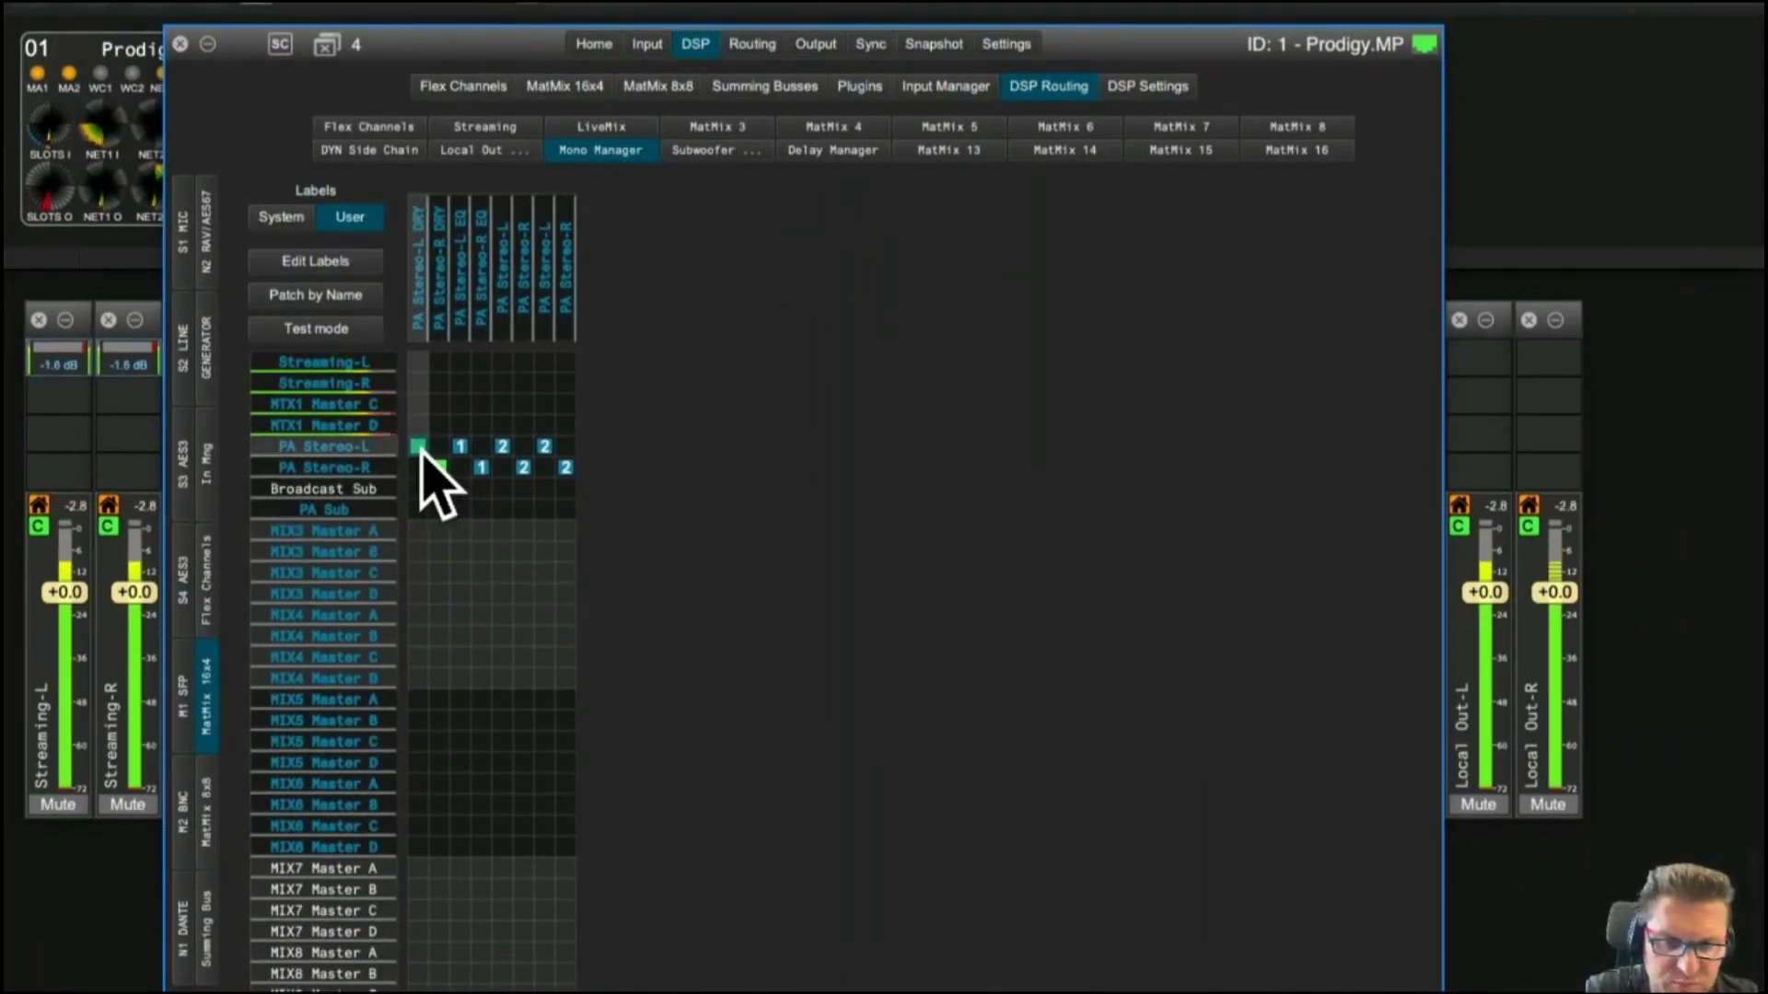
# Set the tap point of the PA Stereo-L DRY and PA Stereo-R DRY patches to F.
pyautogui.moveTo(421, 451)
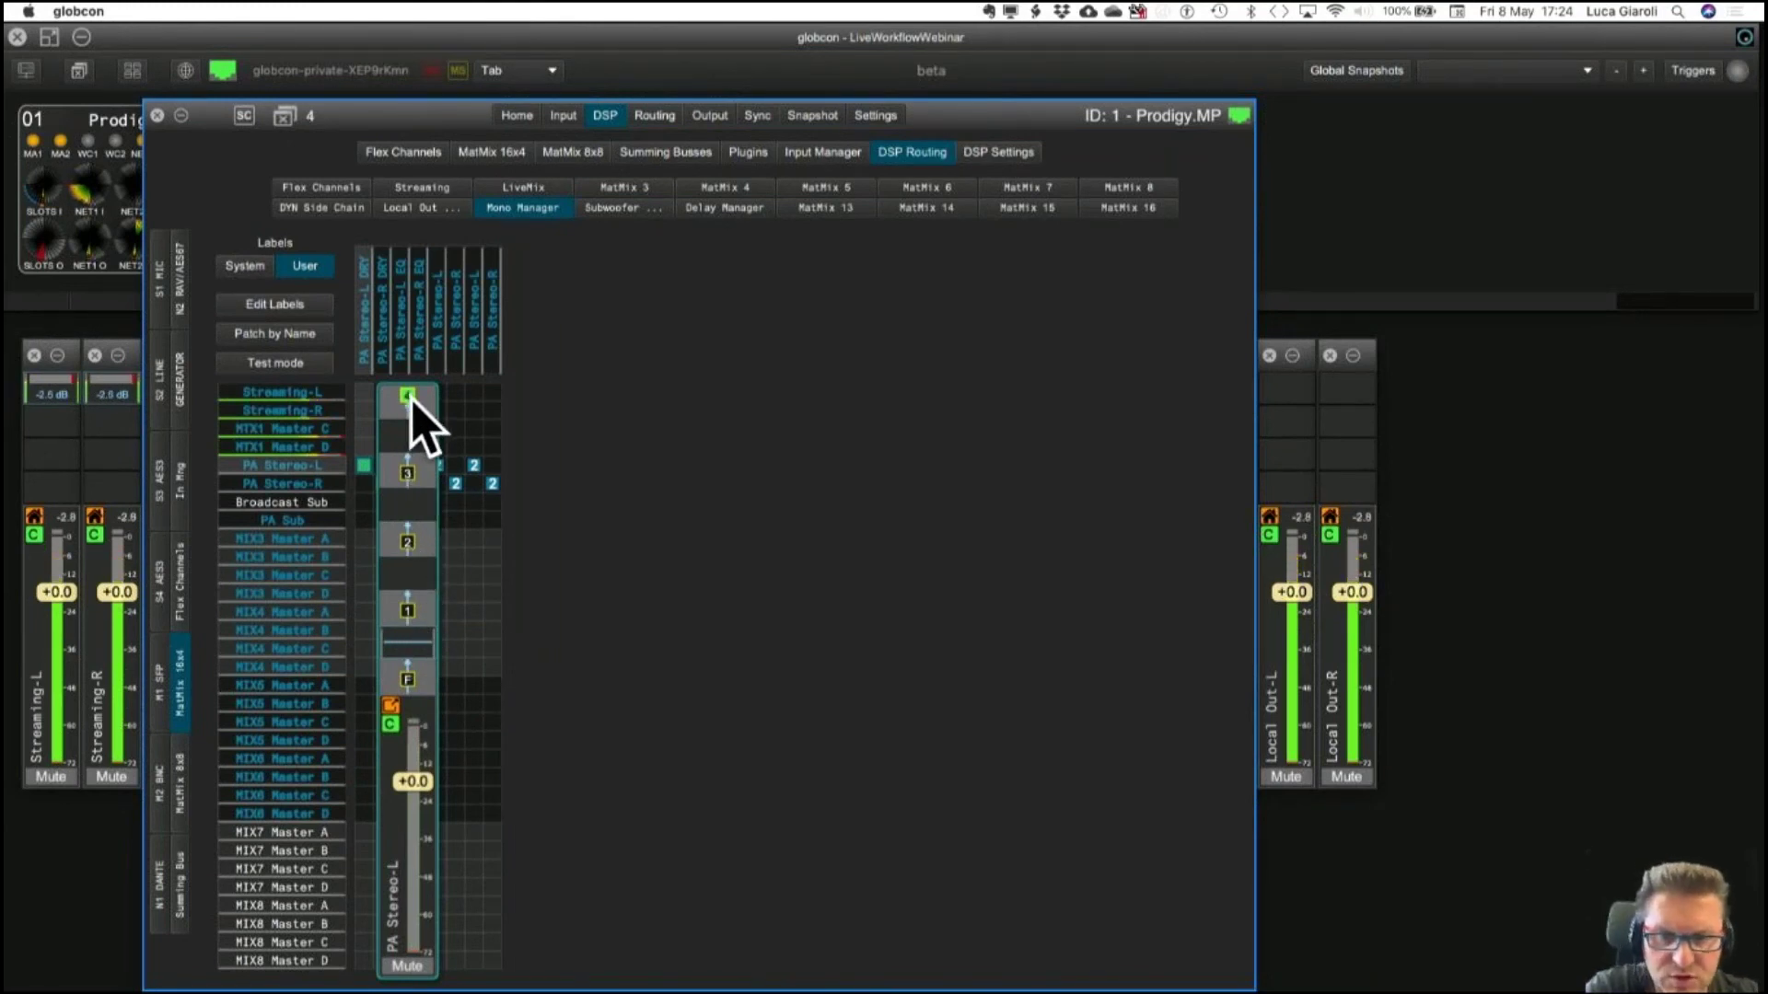
pyautogui.click(406, 697)
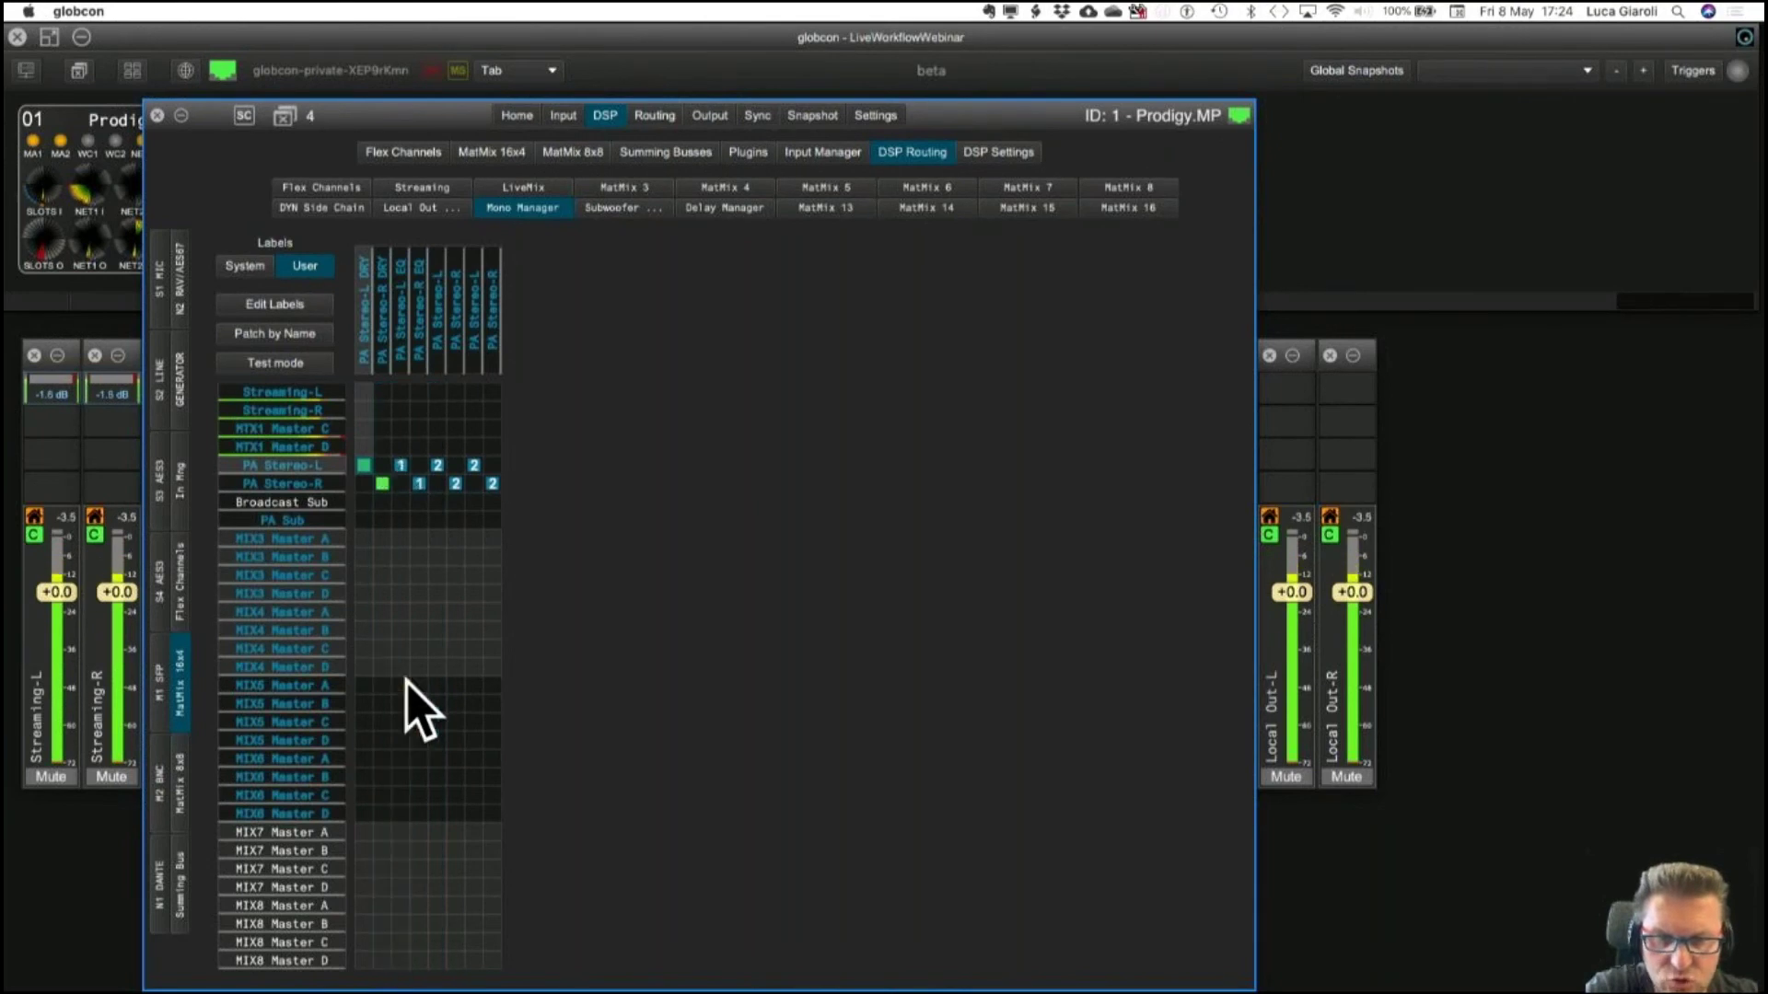
pyautogui.click(381, 483)
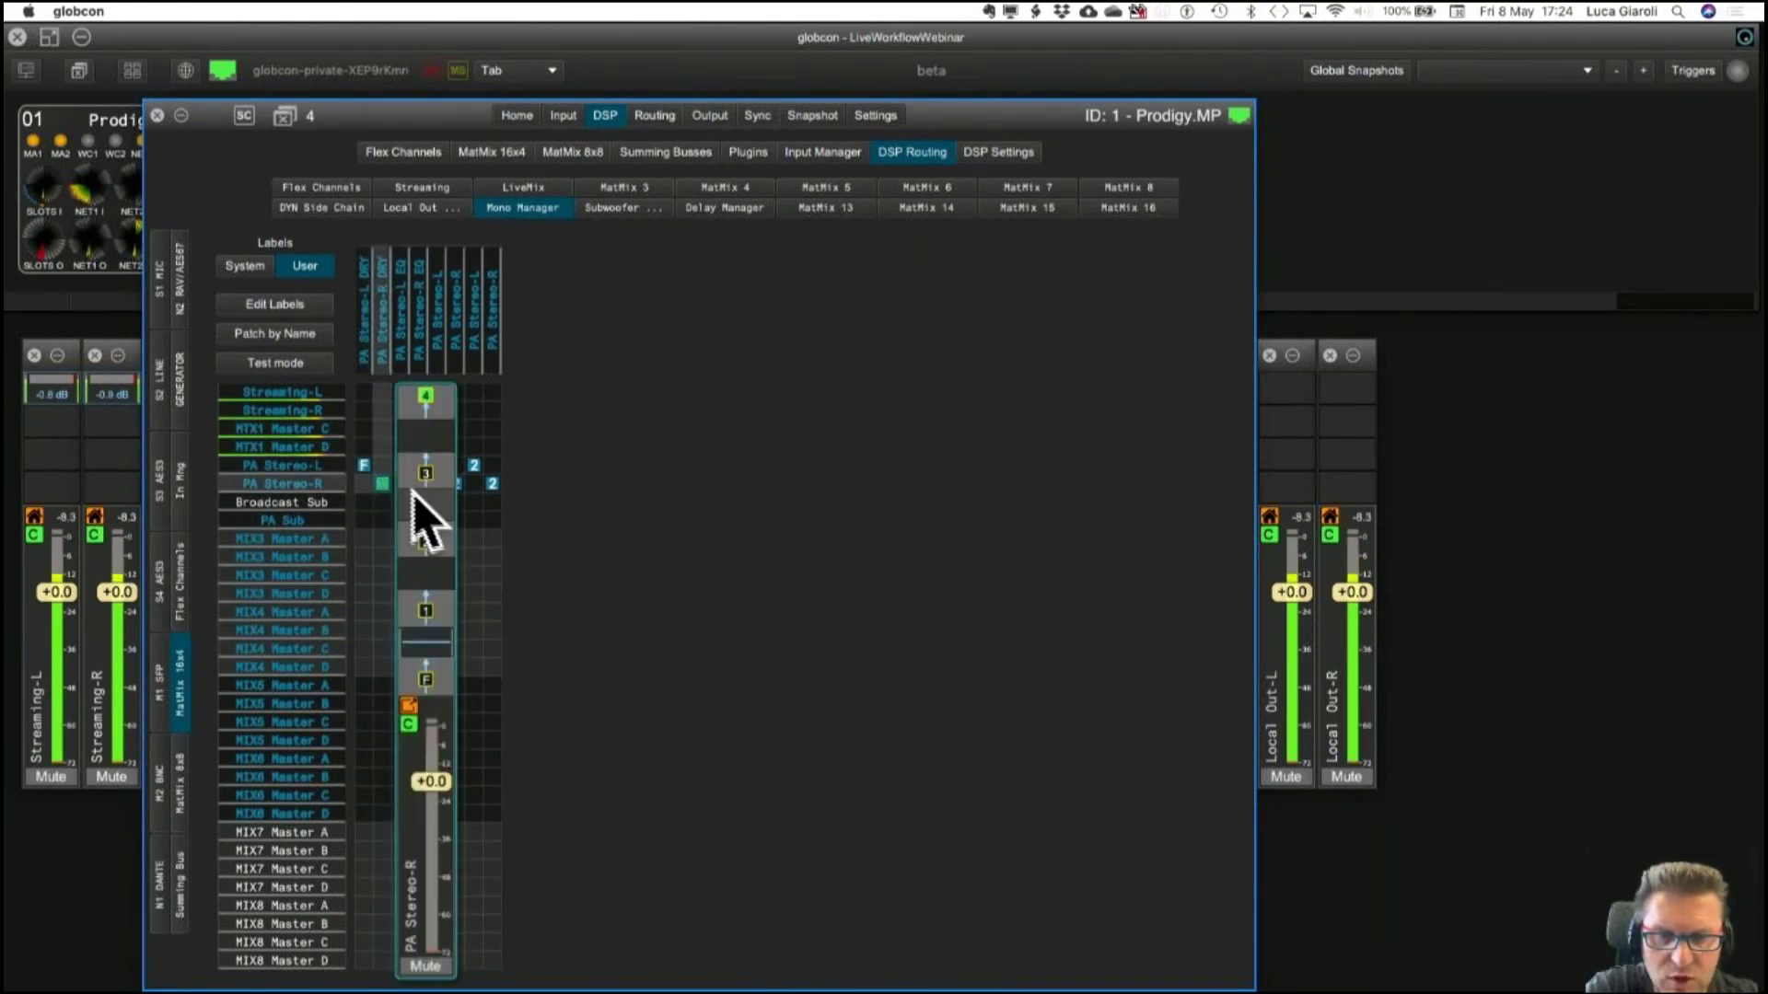
pyautogui.click(423, 683)
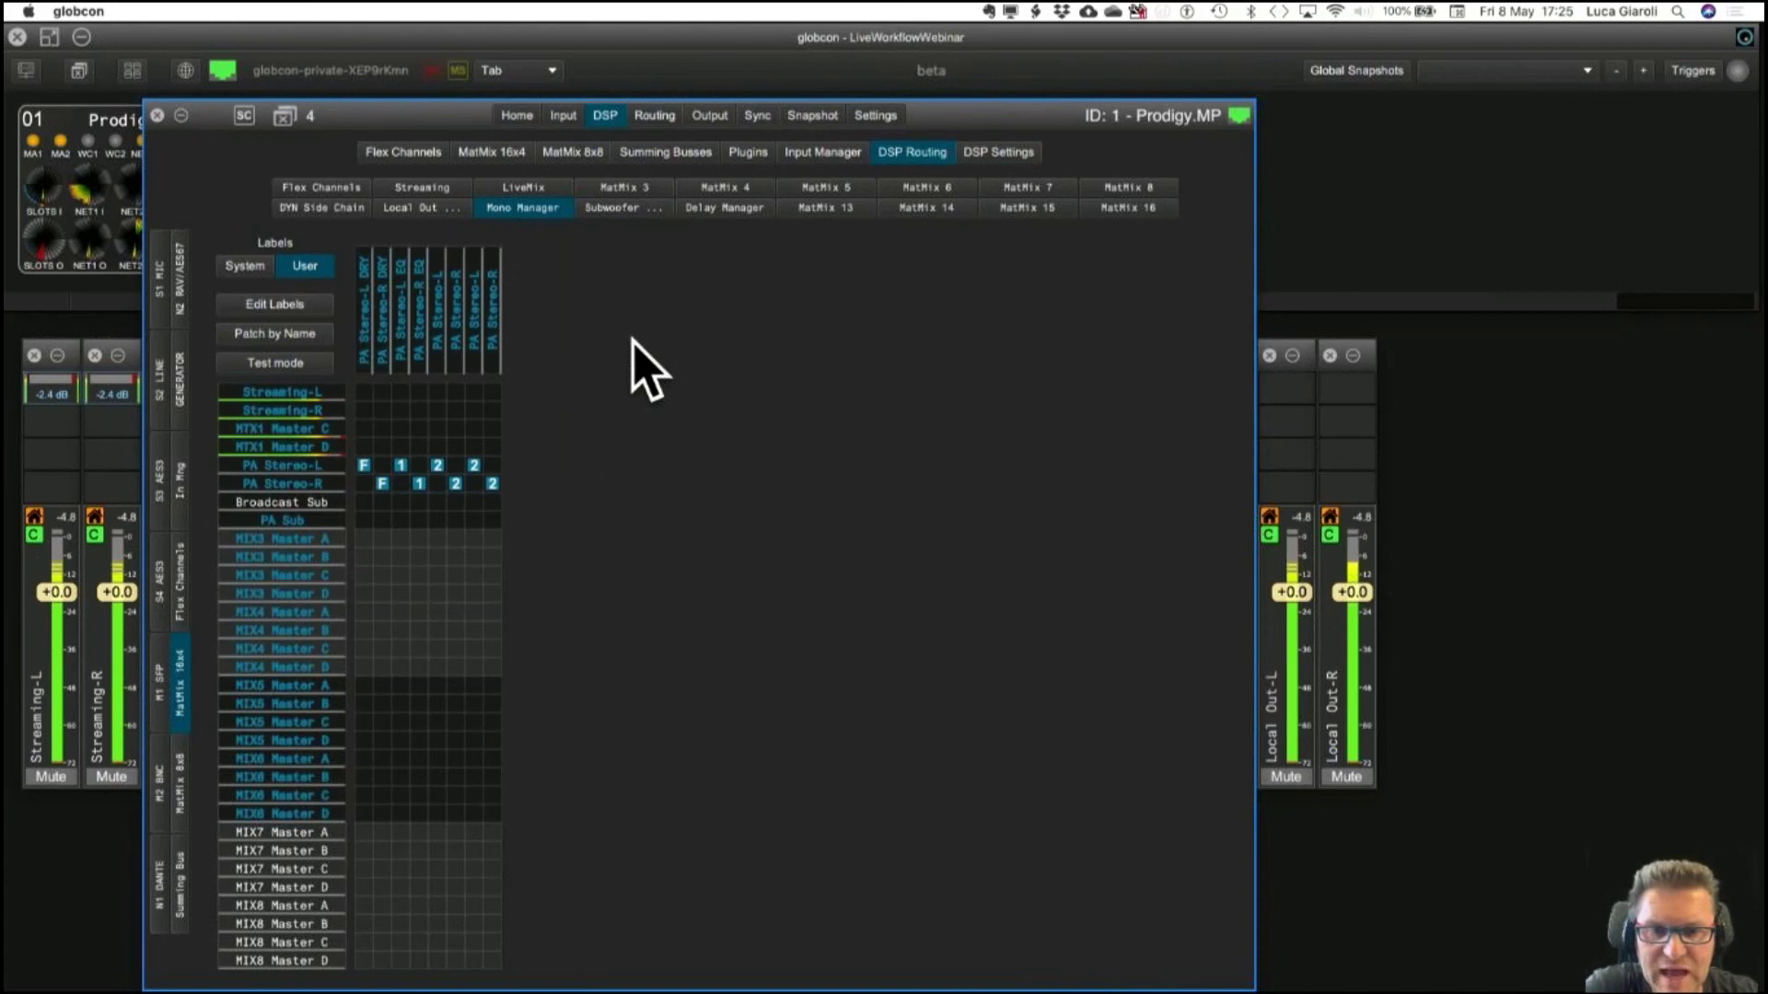
# Review the source levels feeding the Mono Manager's Nono DRY, MONO EQ, Master C, Master D and Delay Send masters.
pyautogui.click(568, 153)
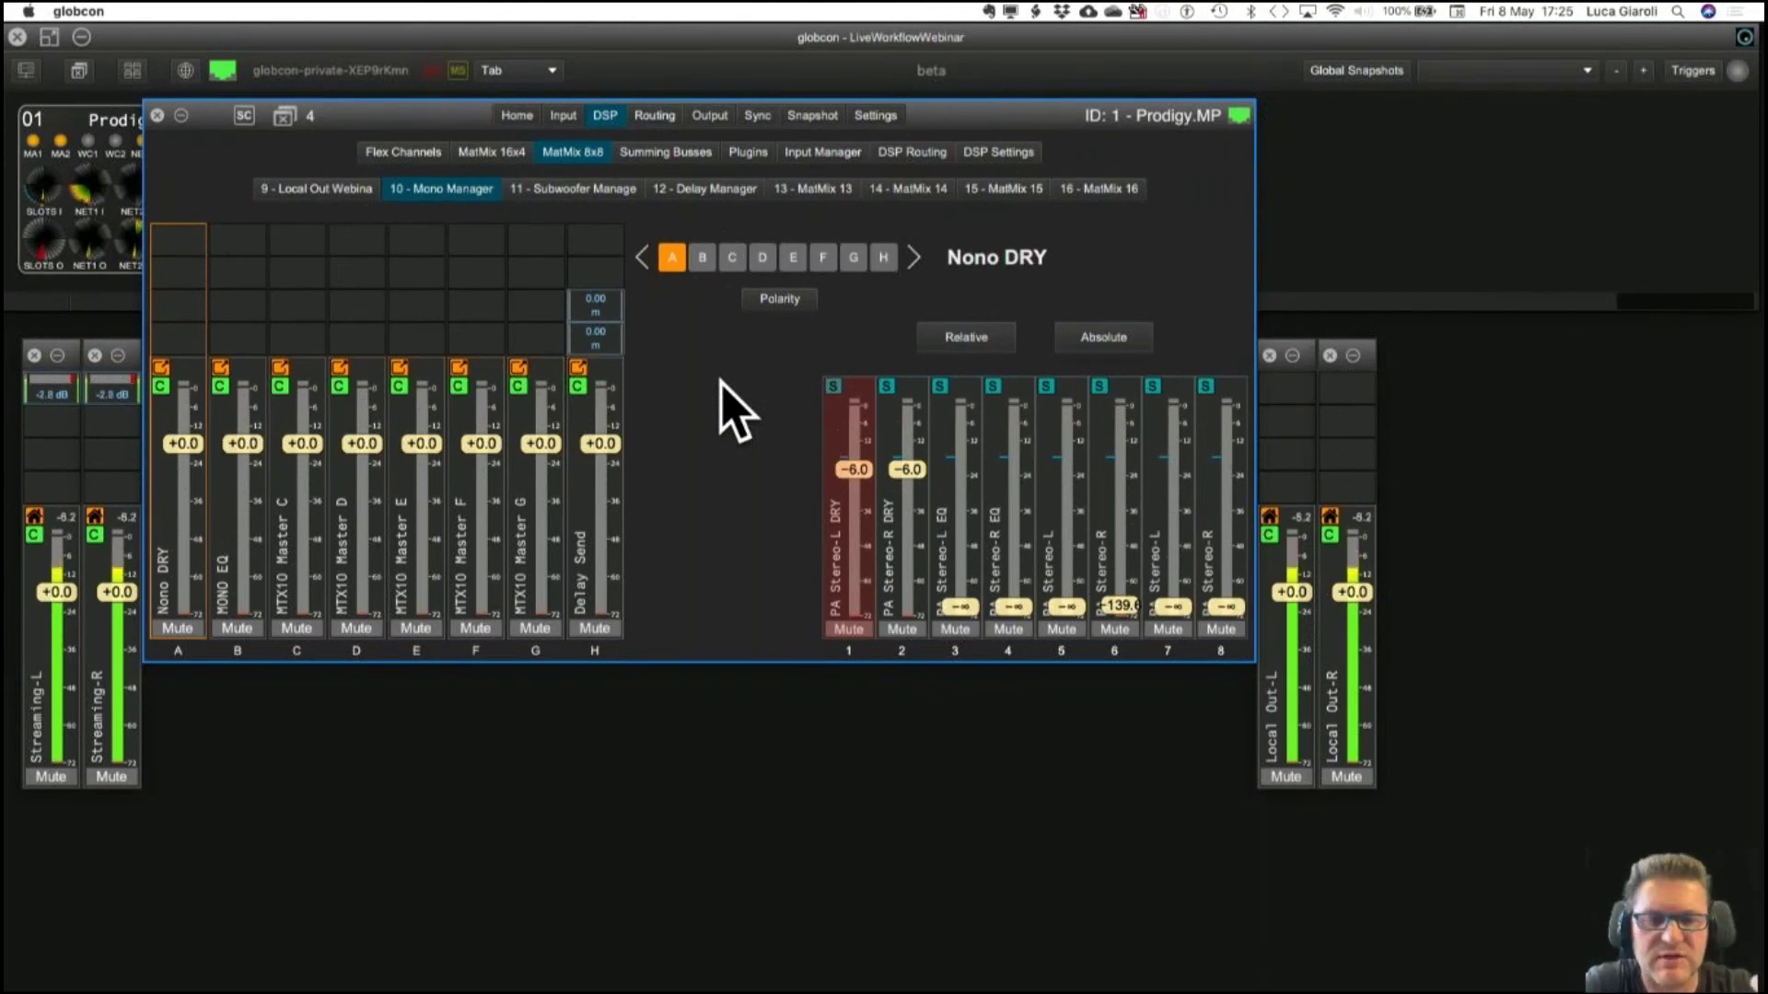
pyautogui.click(182, 502)
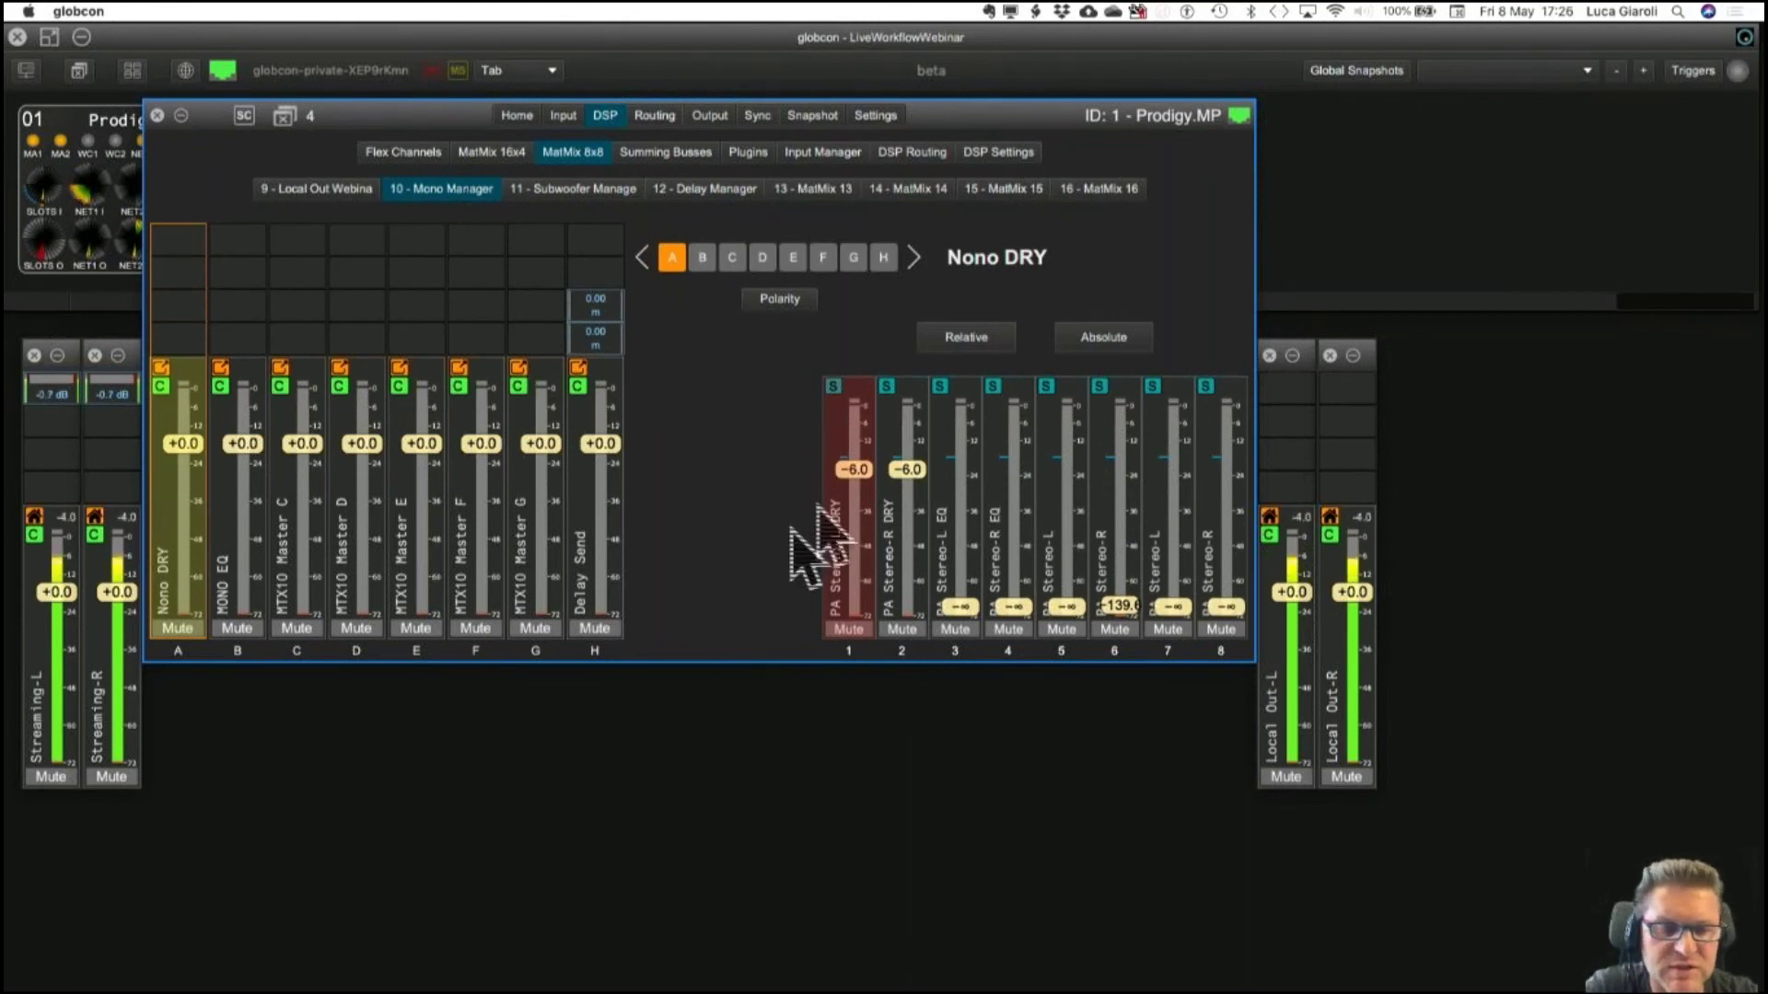
pyautogui.click(241, 524)
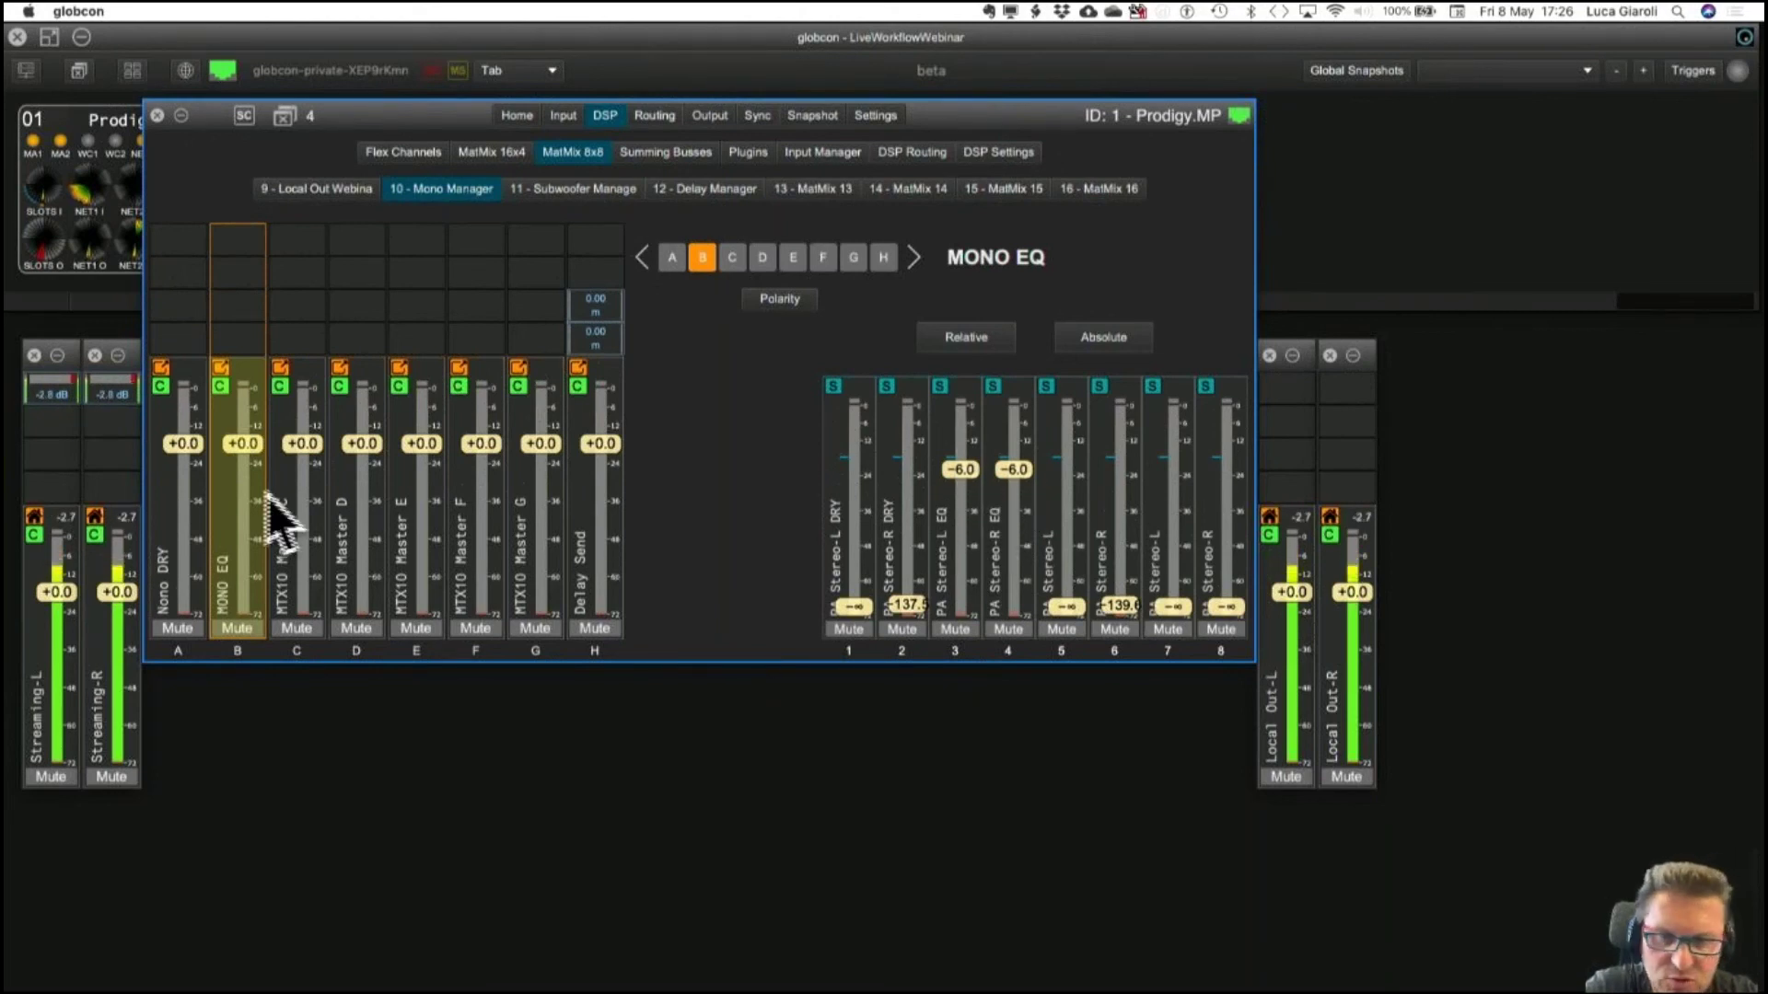
pyautogui.click(305, 483)
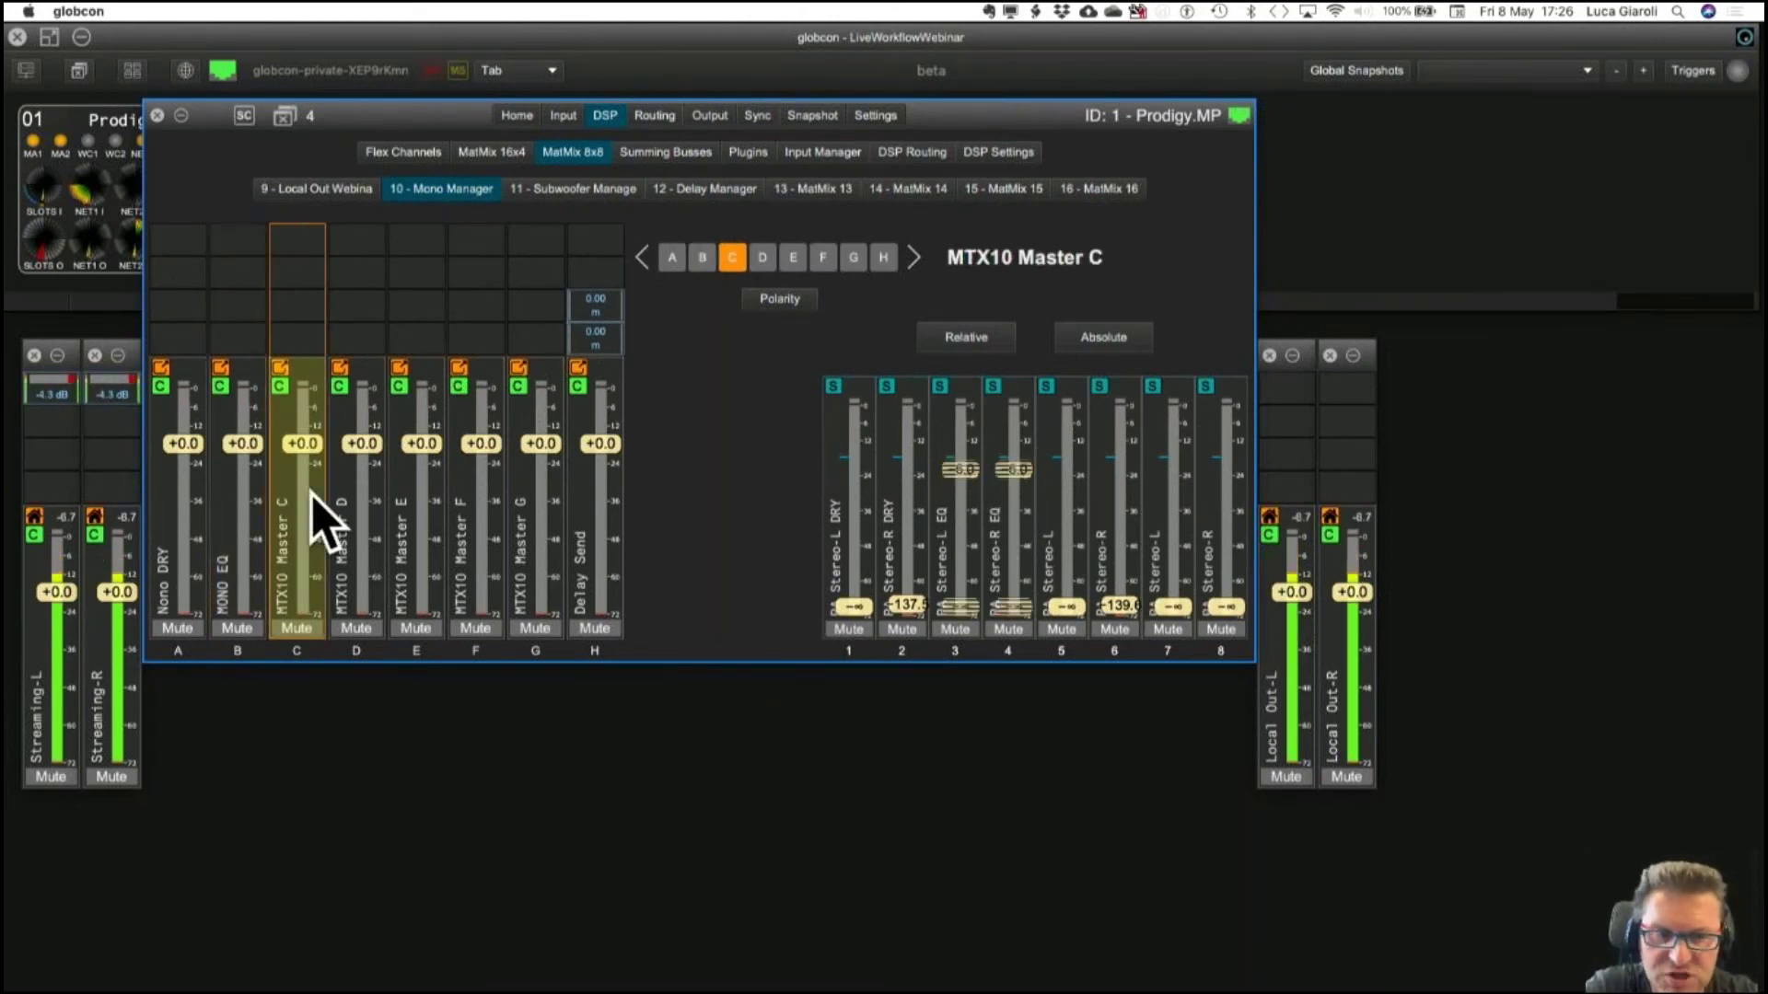
pyautogui.click(354, 521)
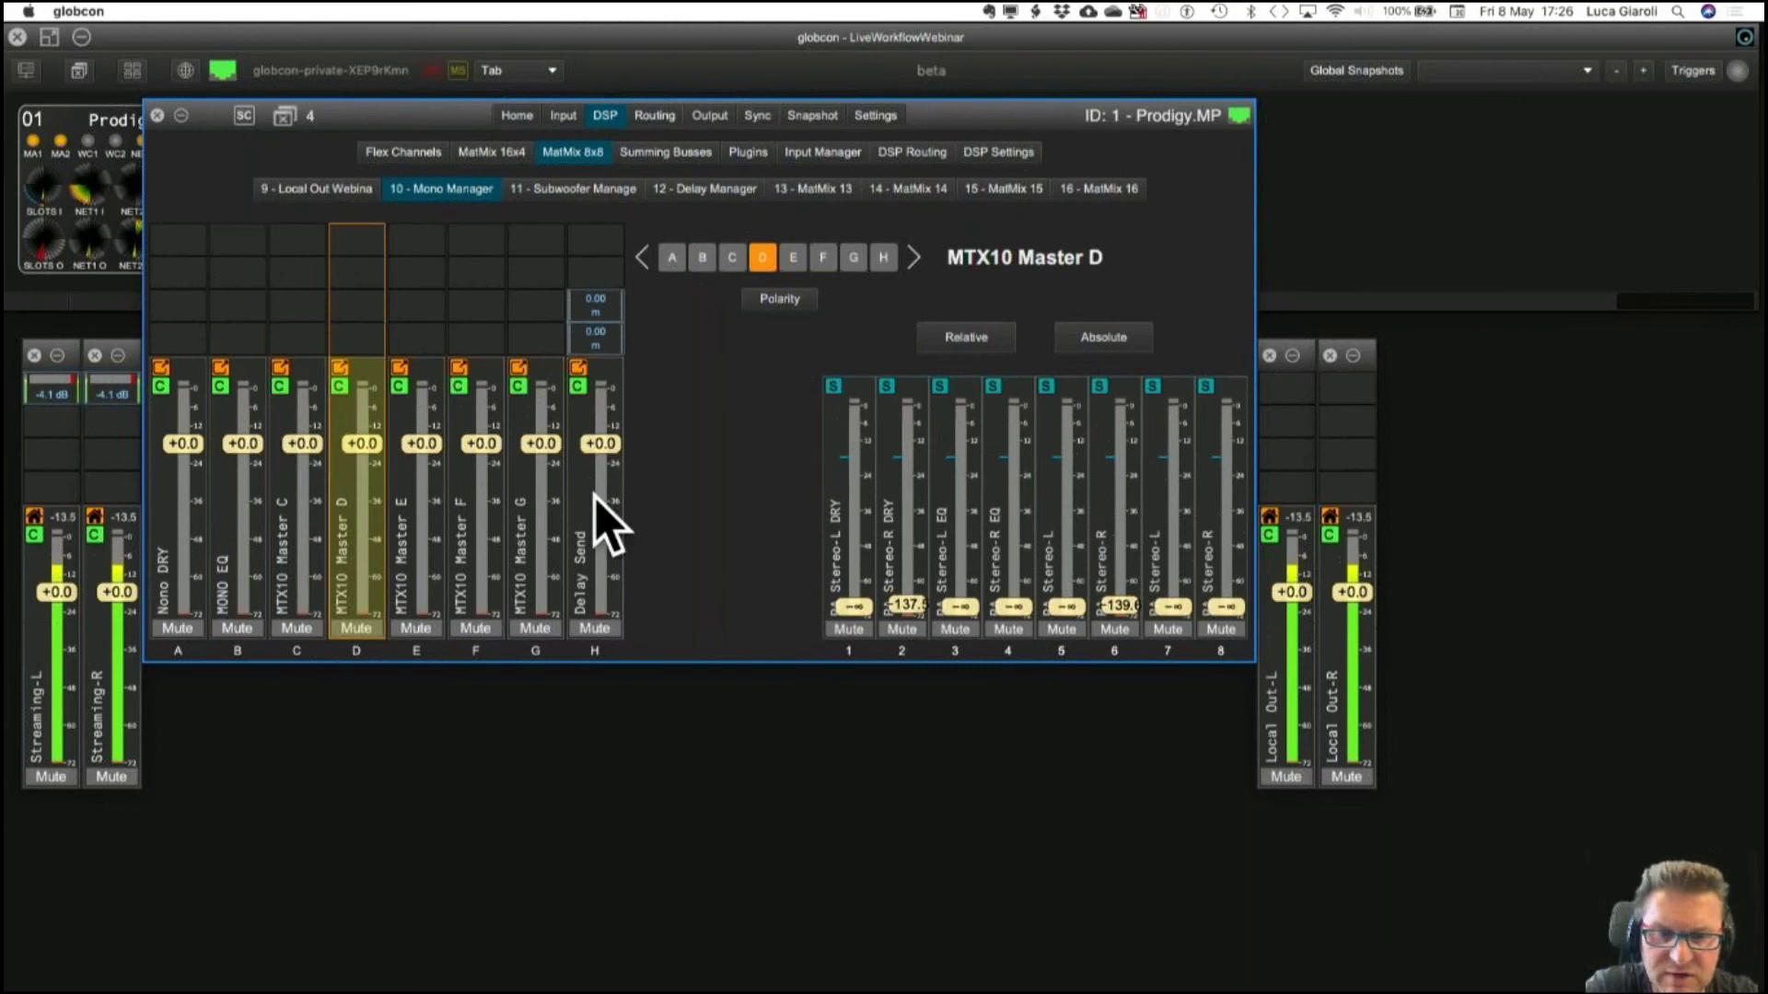
pyautogui.click(600, 523)
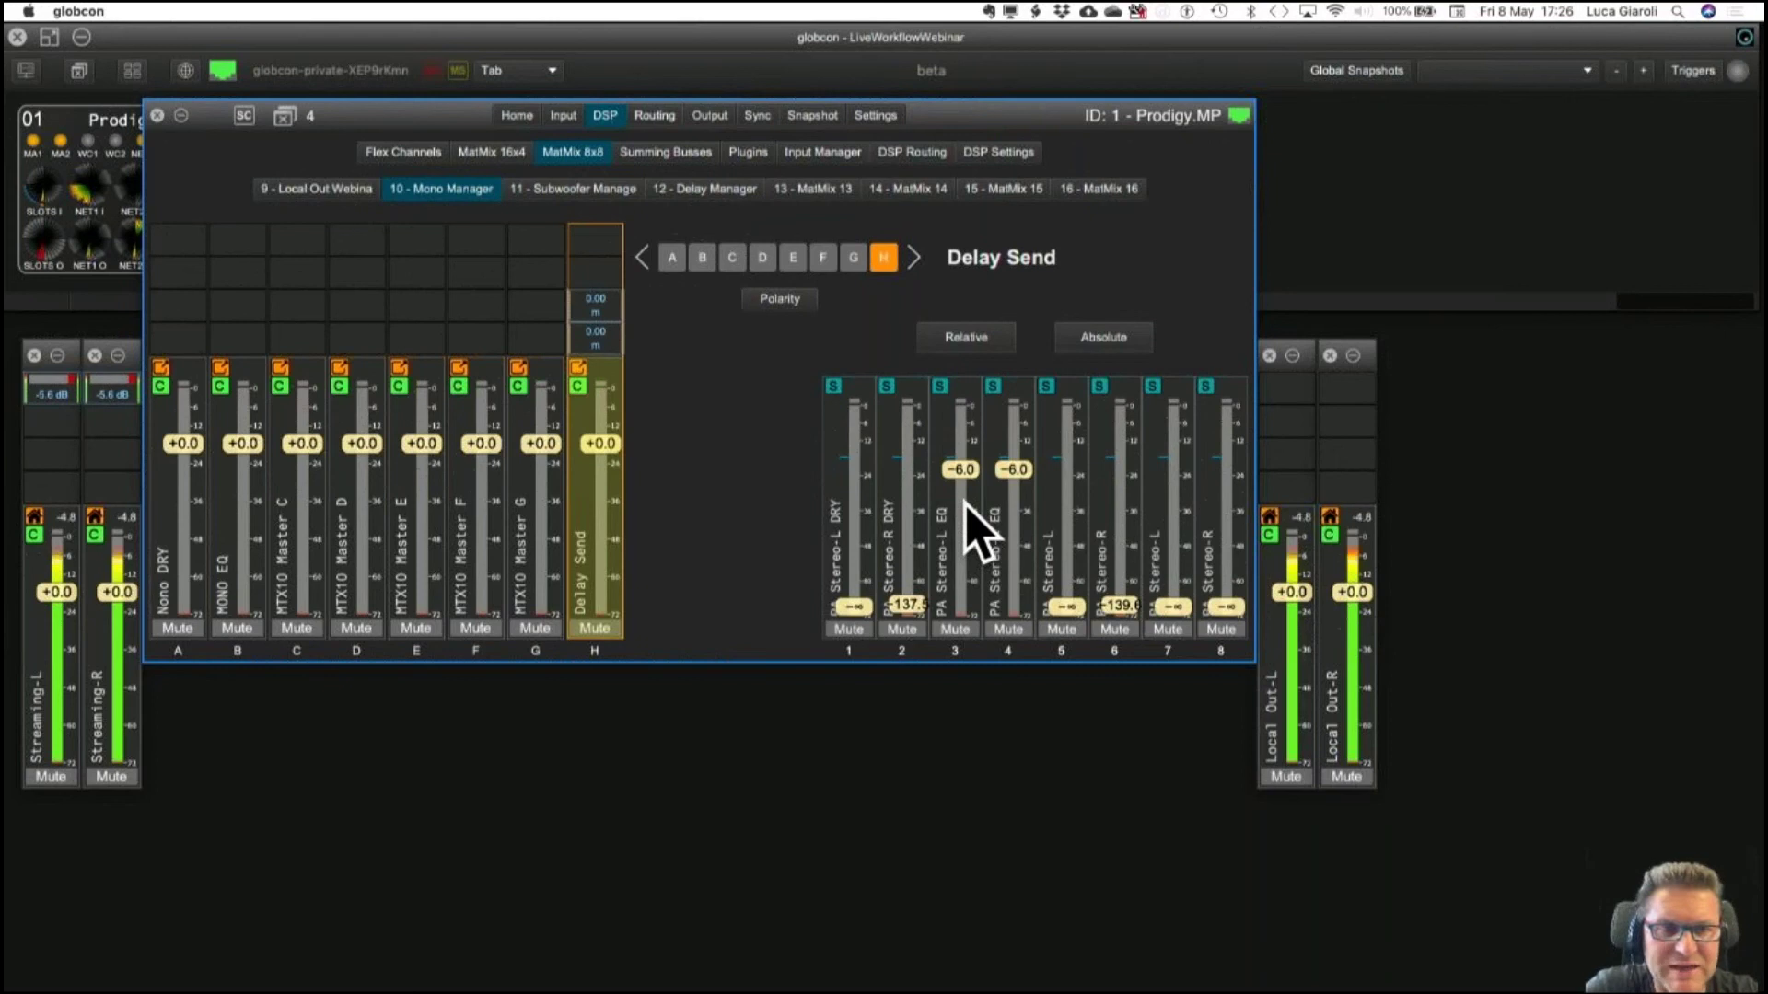
# In Delay Send, pull both PA Stereo EQ sources fully down and set PA Stereo-L DRY and PA Stereo-R DRY to -6.
pyautogui.moveTo(965, 502); pyautogui.dragTo(1018, 671)
pyautogui.click(892, 612)
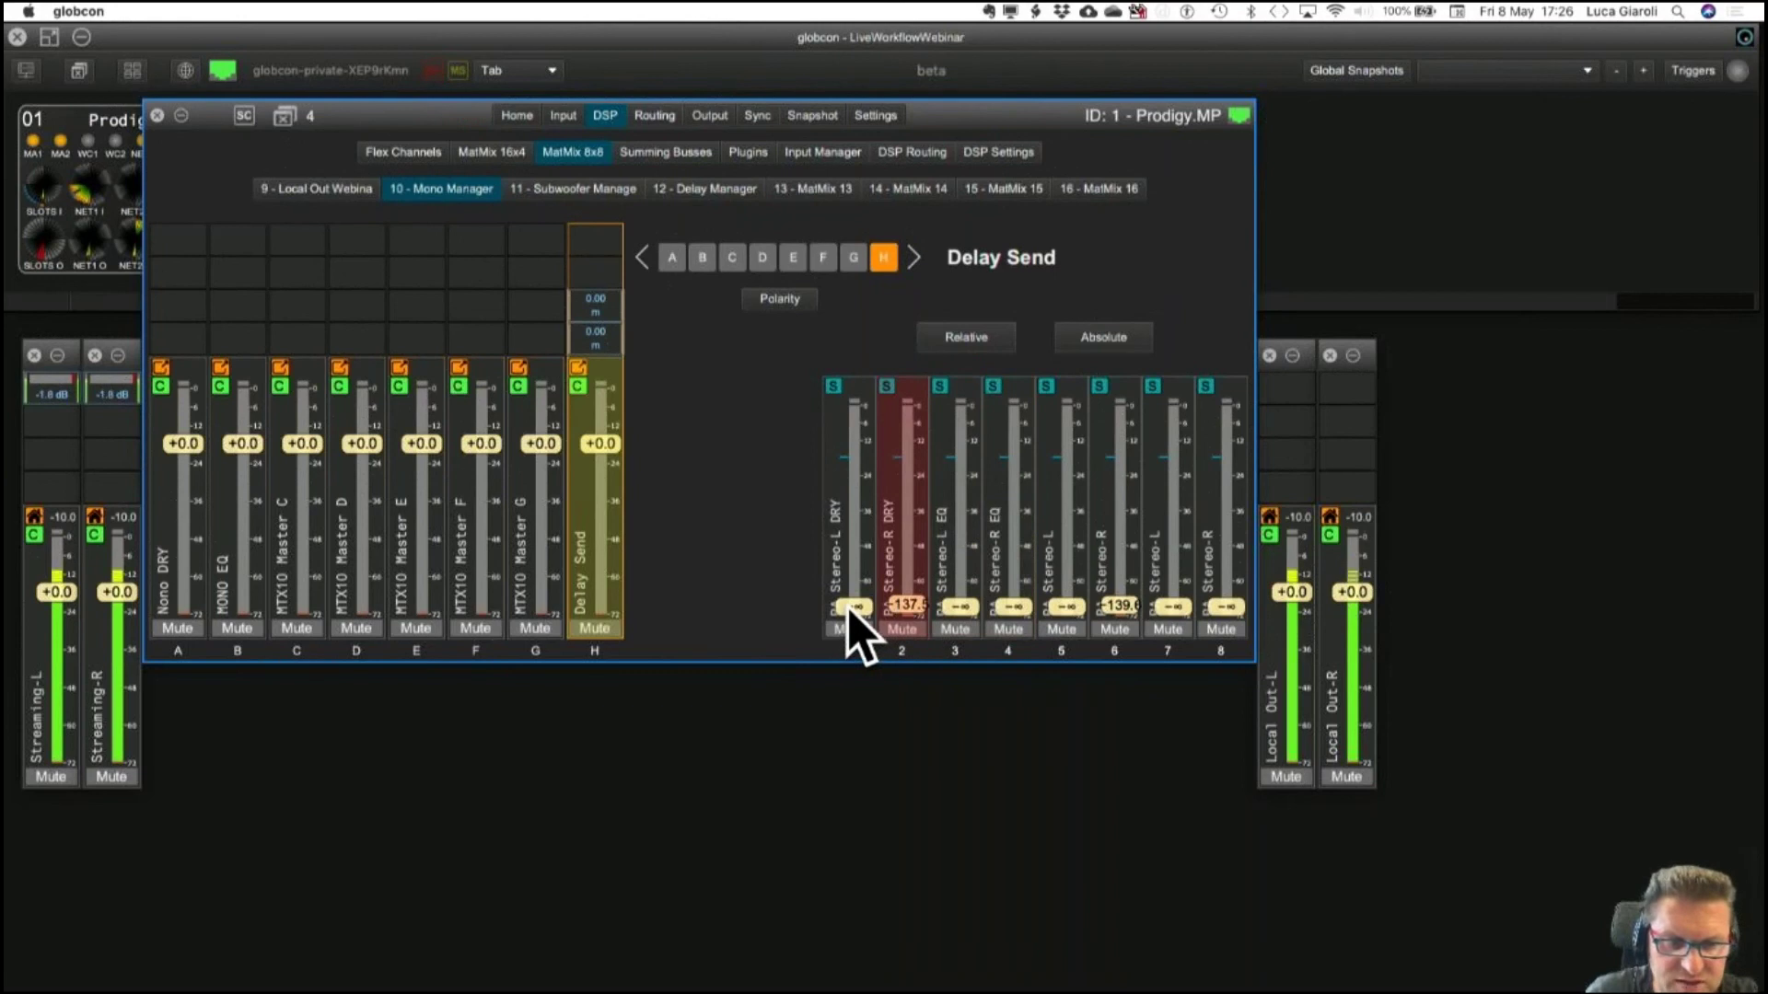
pyautogui.moveTo(849, 609); pyautogui.dragTo(853, 598)
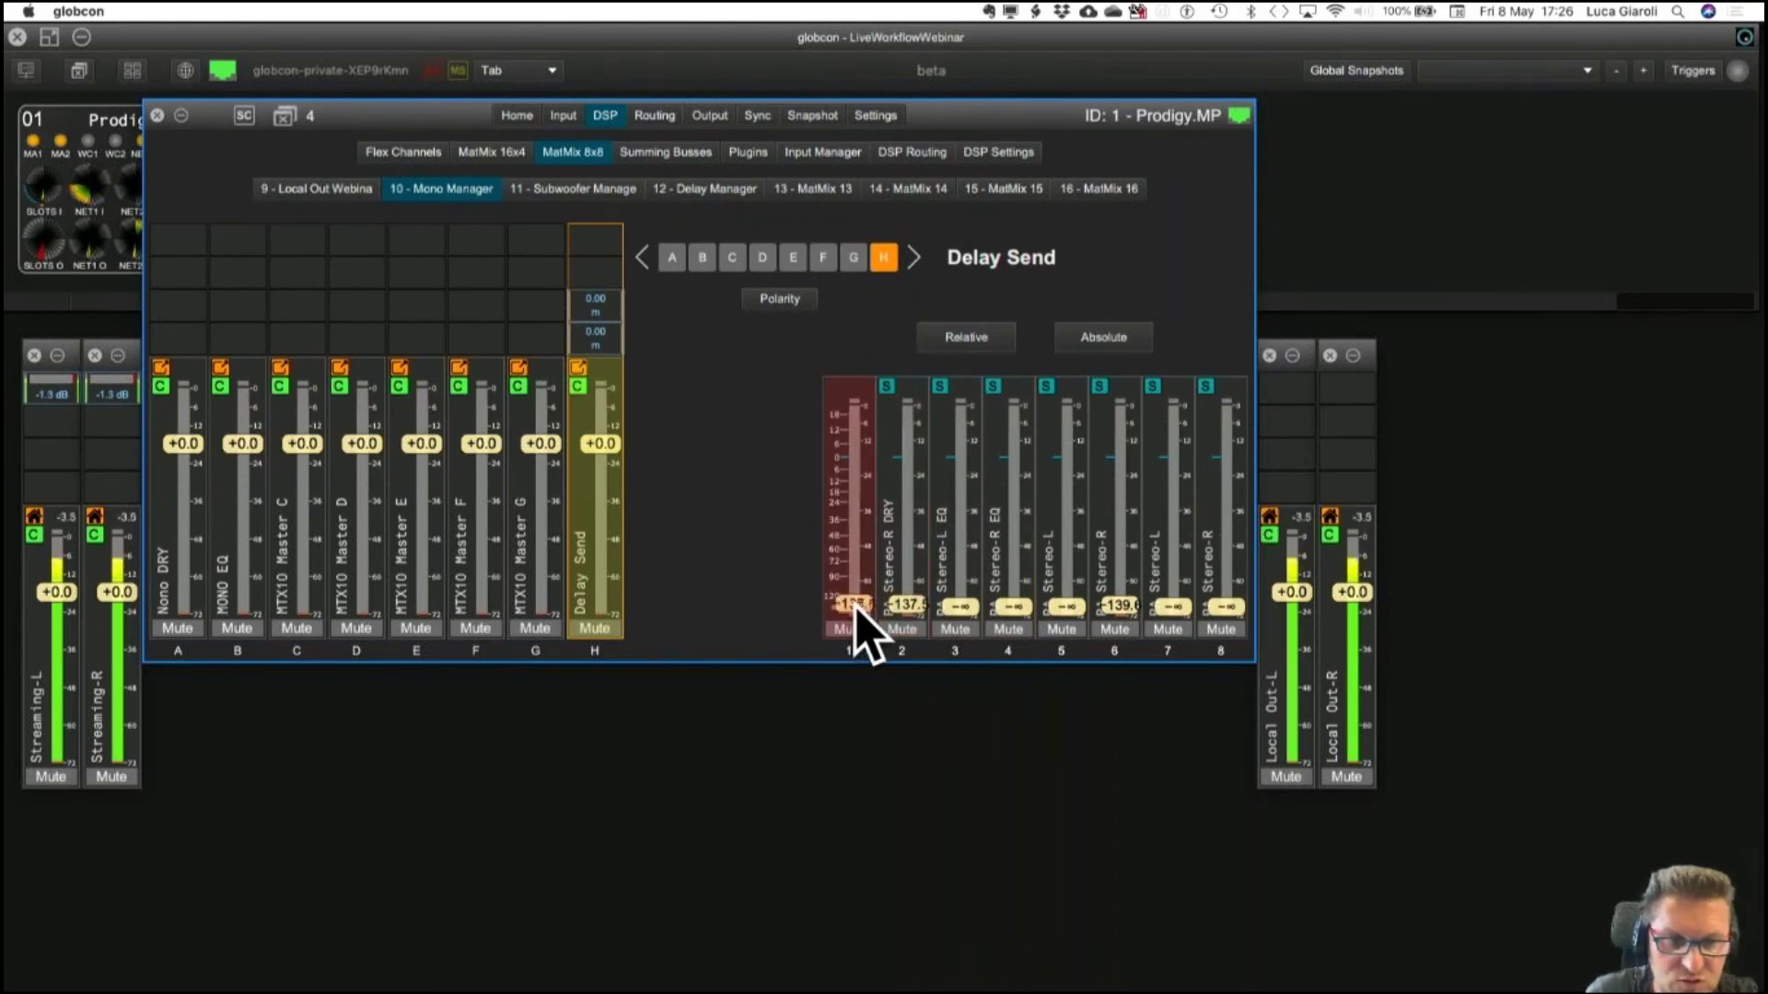
pyautogui.keyDown('shift'); pyautogui.click(912, 611); pyautogui.keyUp('shift')
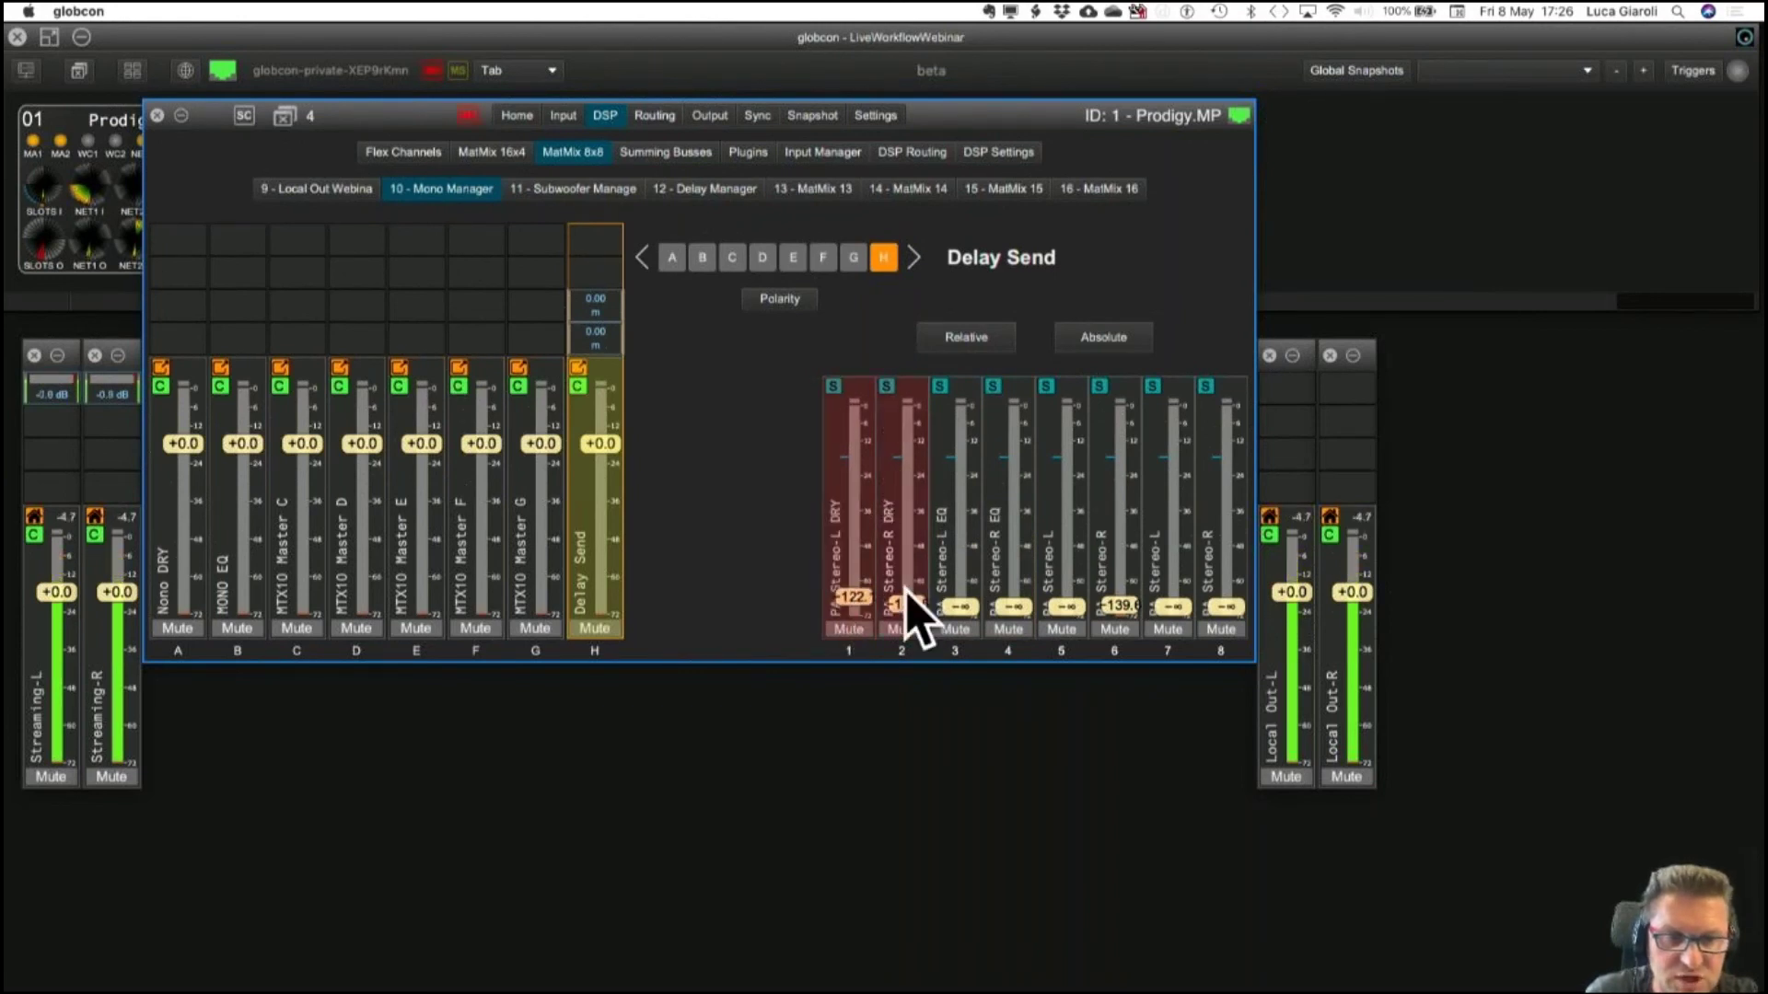
pyautogui.doubleClick(906, 603)
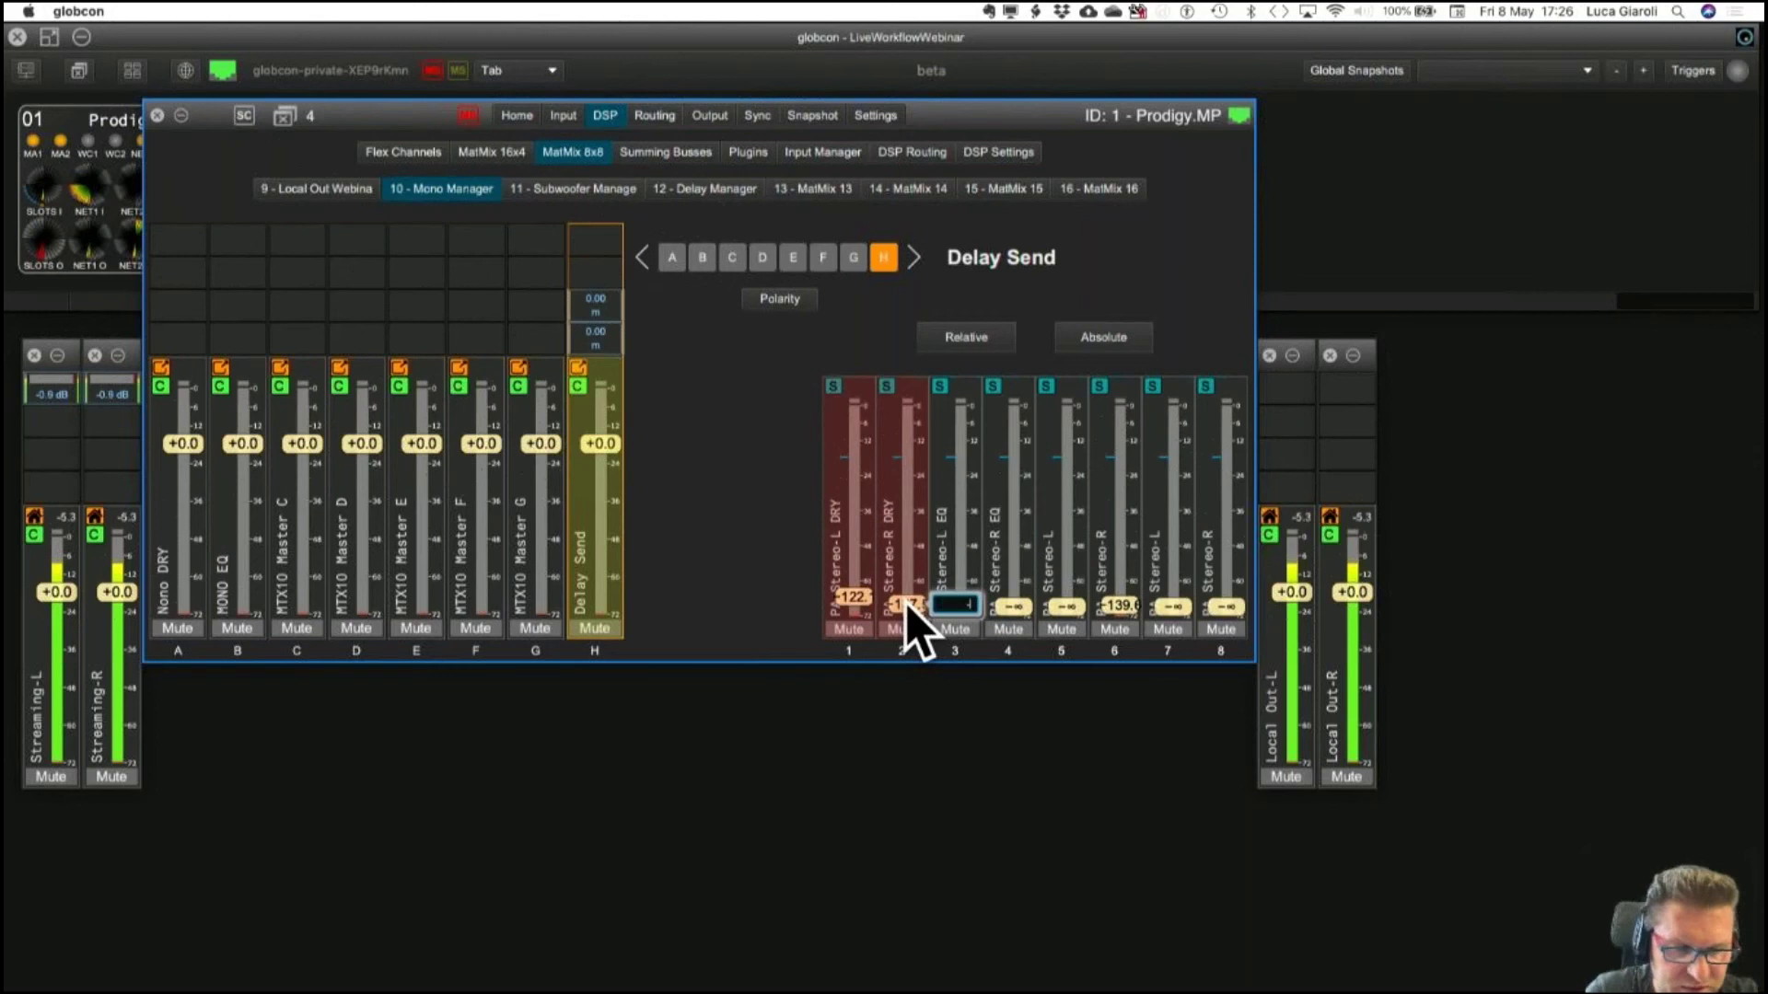
pyautogui.write('-6')
pyautogui.press('Return')
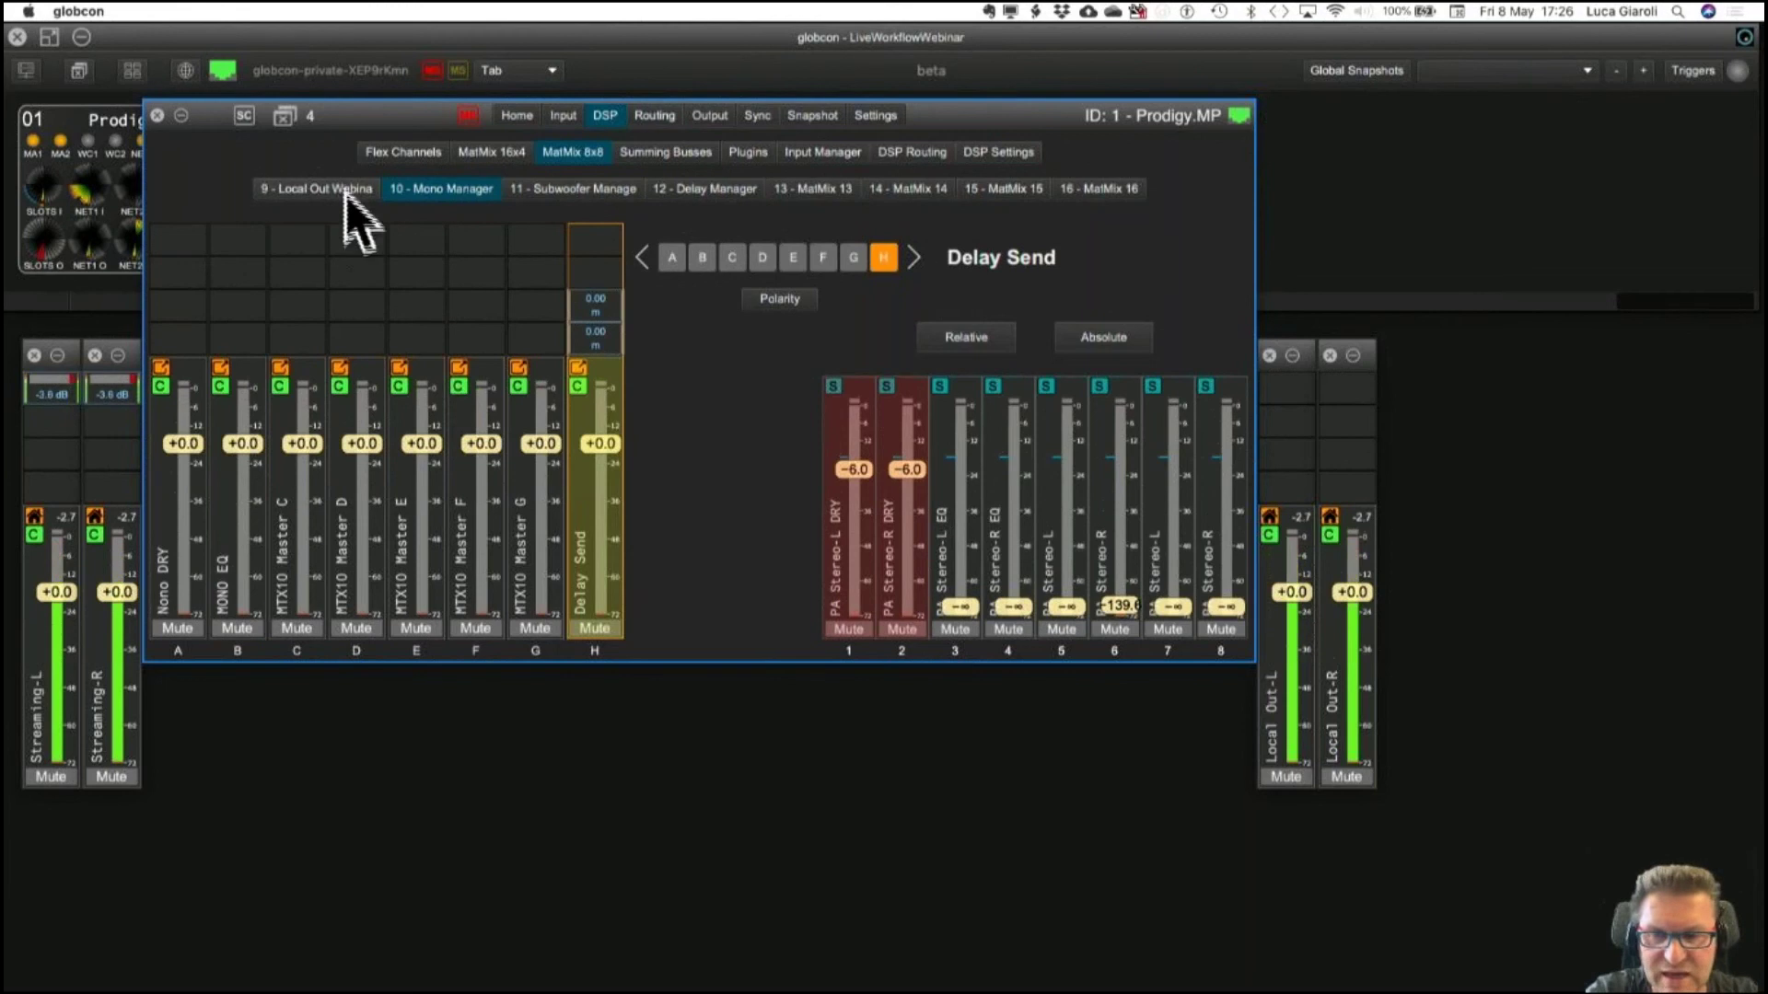
# In the Mono Manager's Delay Send, pull both PA Stereo DRY sources down and set PA Stereo-L EQ and PA Stereo-R EQ to -6.
pyautogui.click(481, 153)
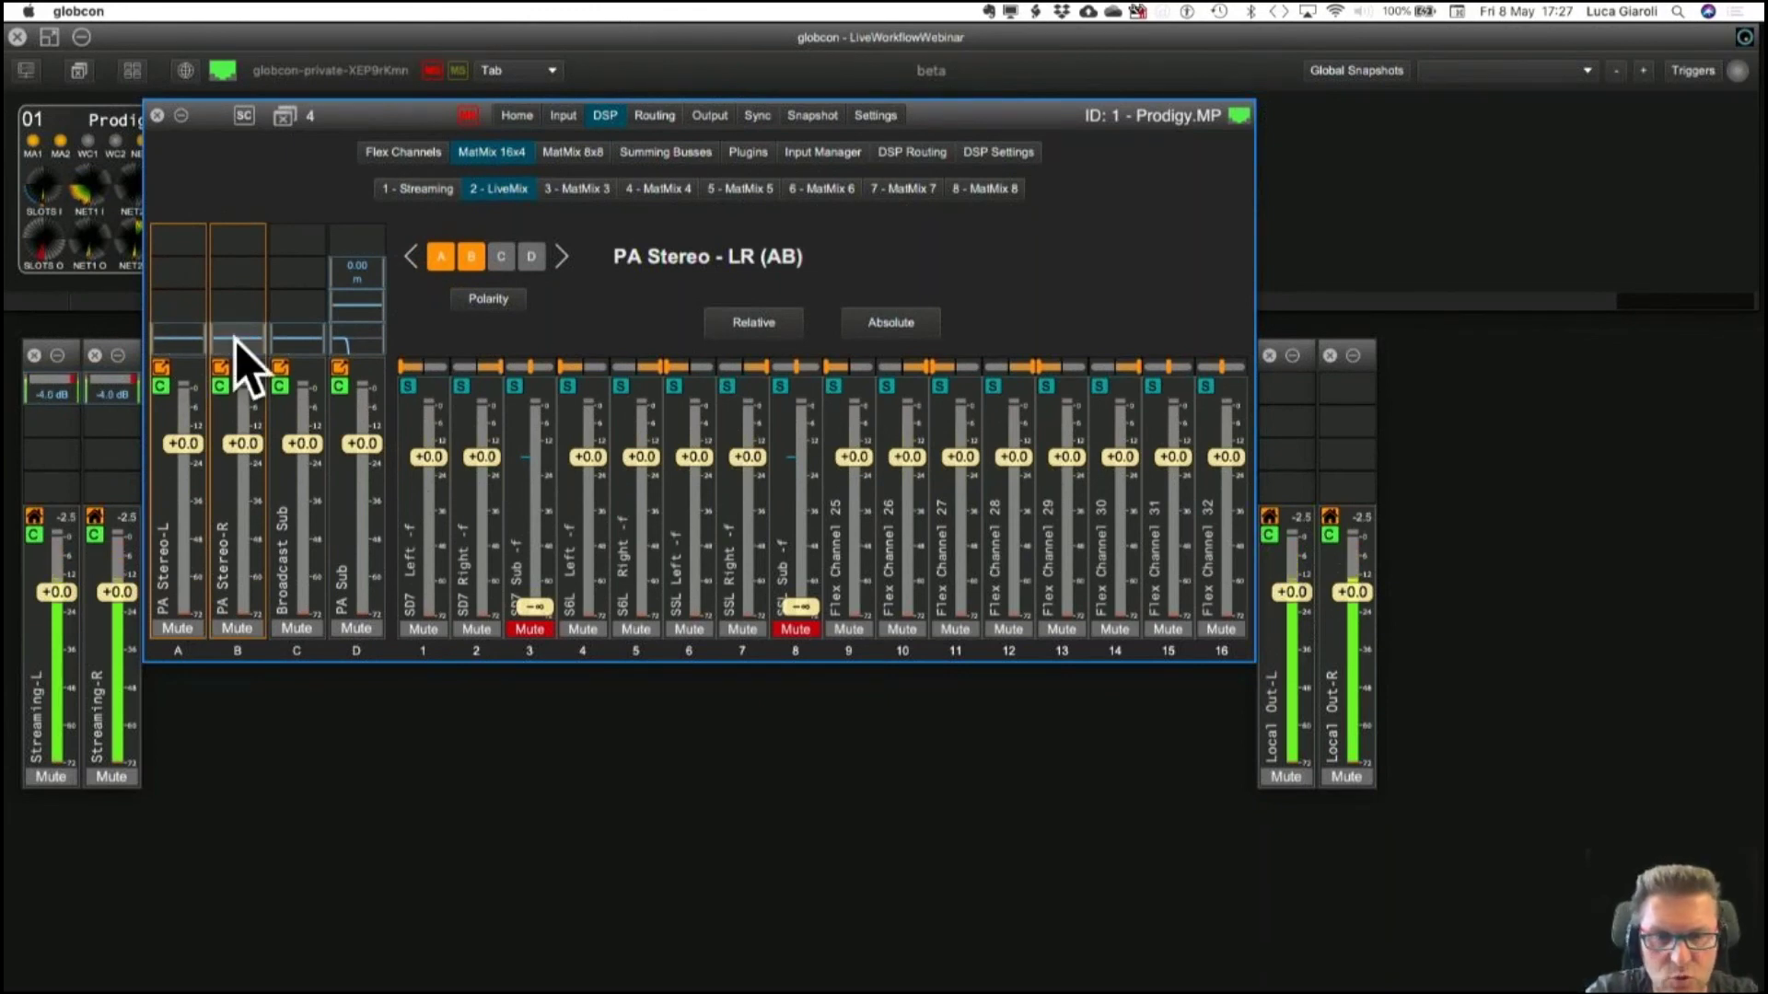
pyautogui.click(573, 152)
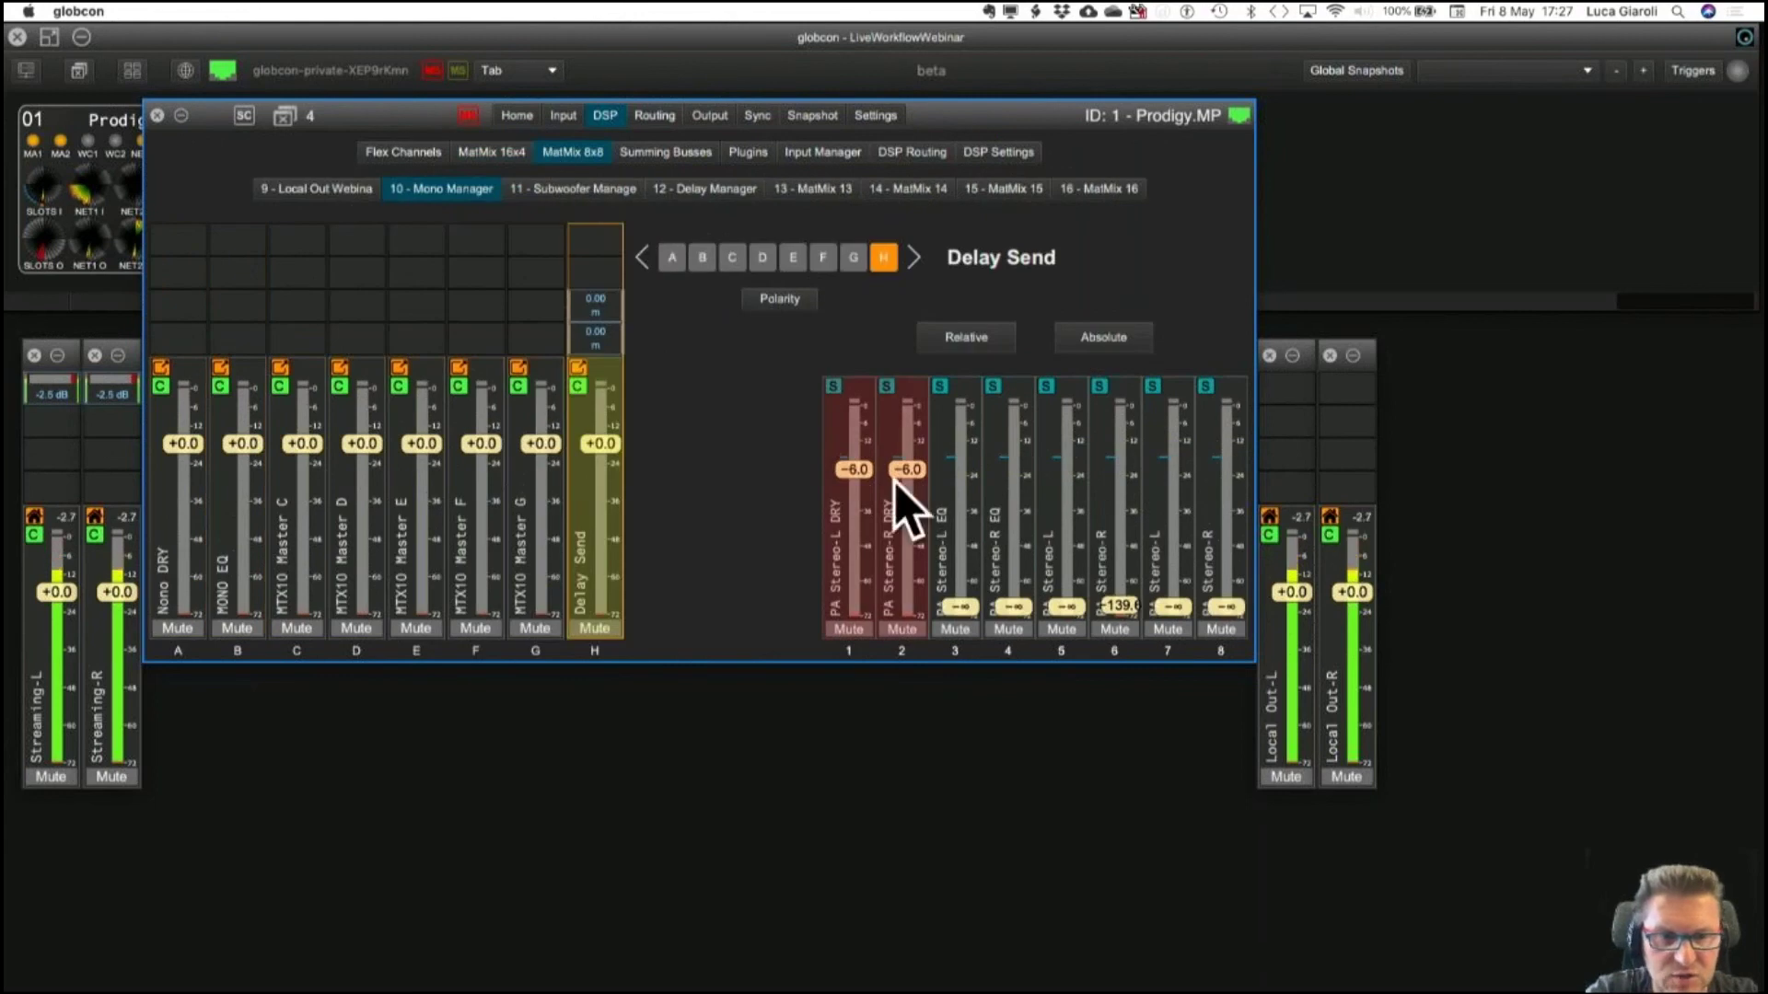
pyautogui.moveTo(858, 471); pyautogui.dragTo(875, 691)
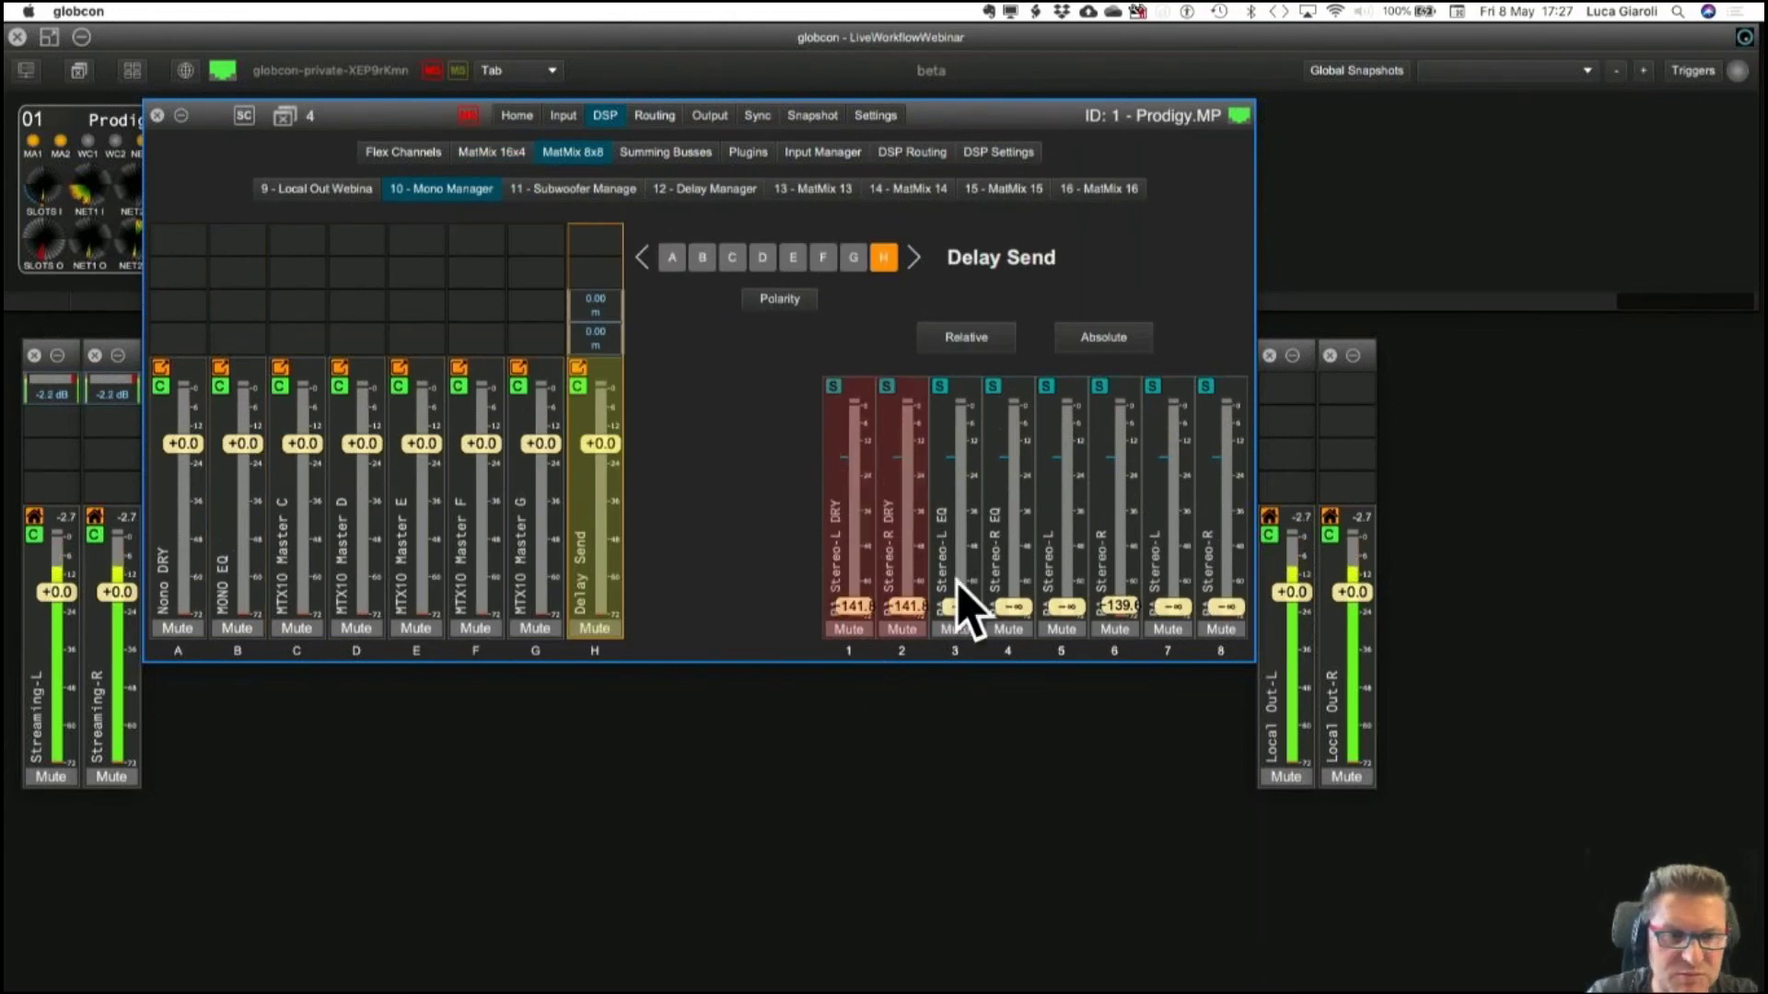
pyautogui.click(963, 531)
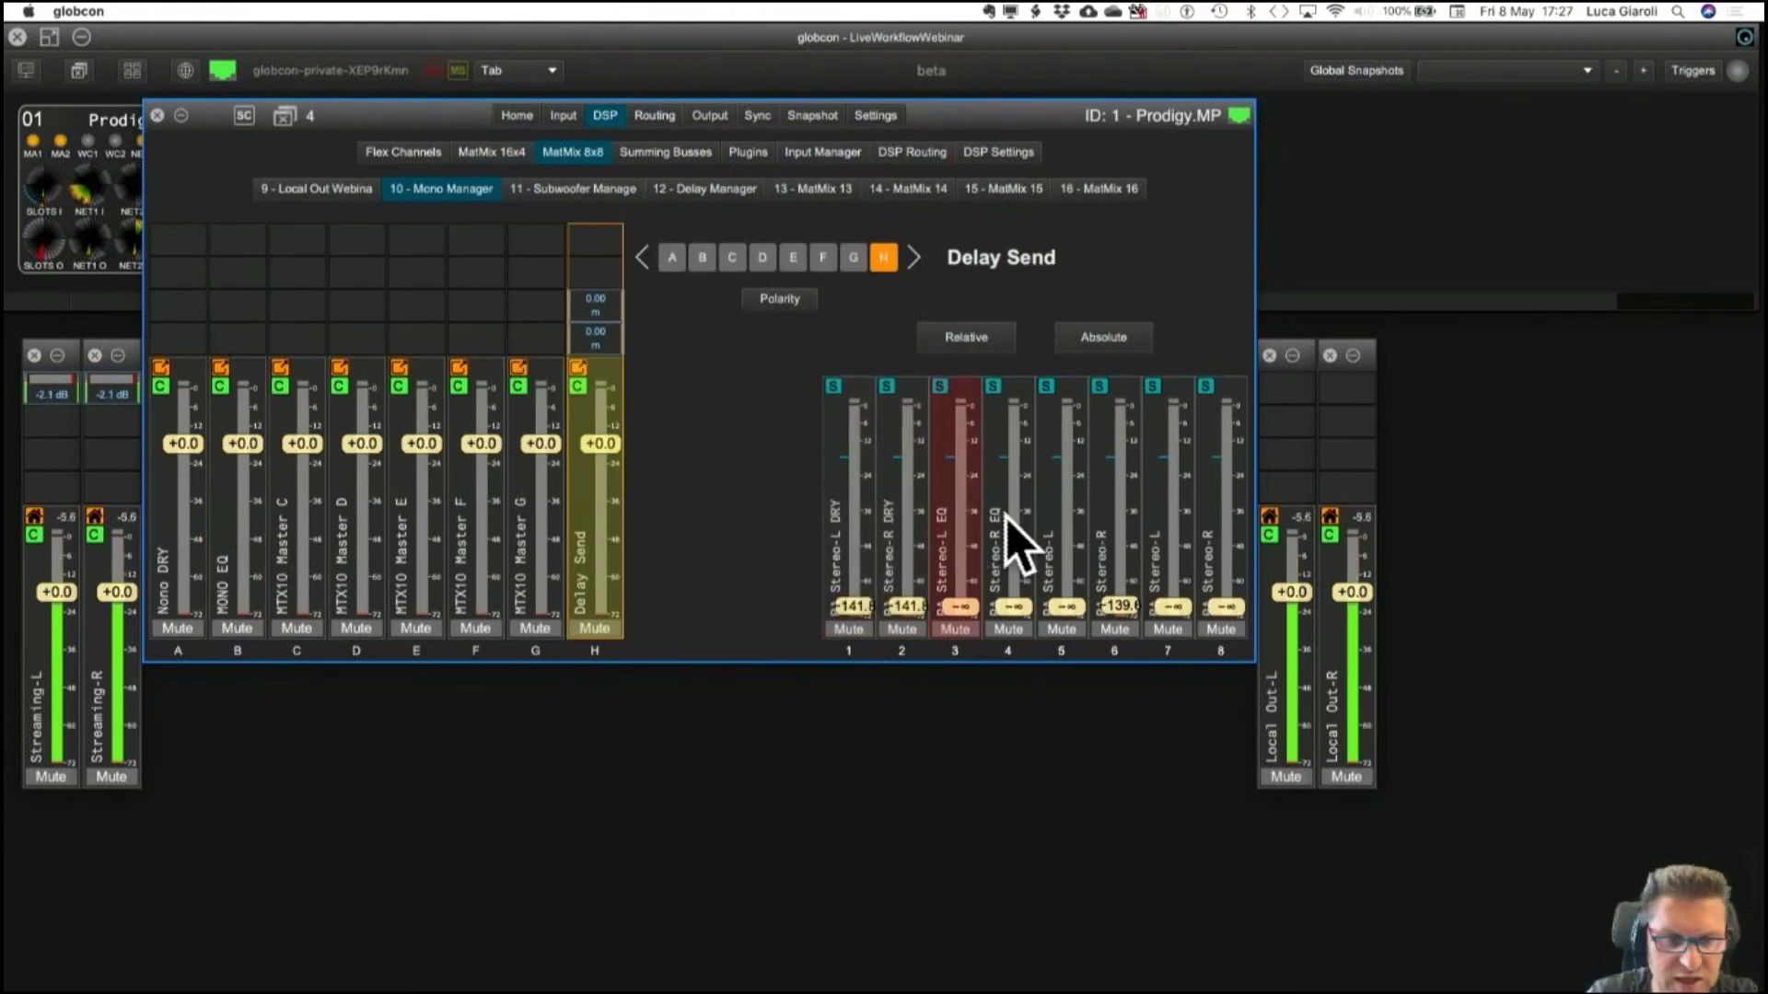
pyautogui.doubleClick(966, 607)
pyautogui.write('-')
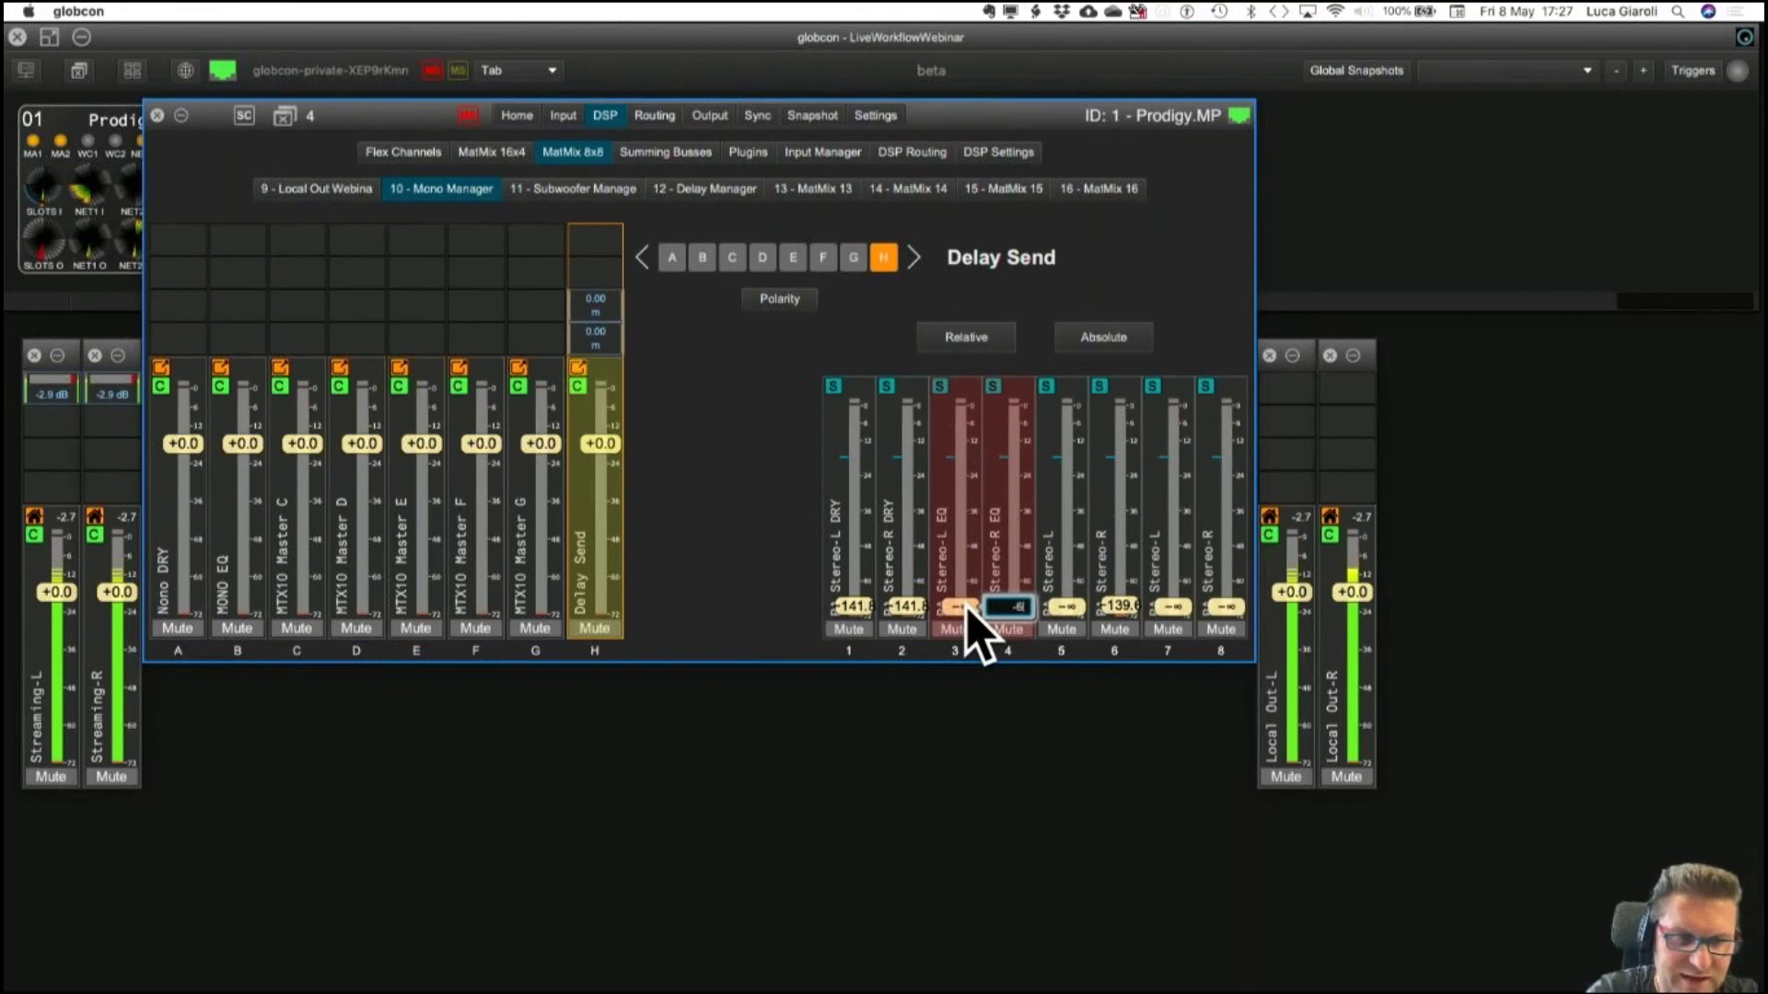
pyautogui.write('6')
pyautogui.press('Return')
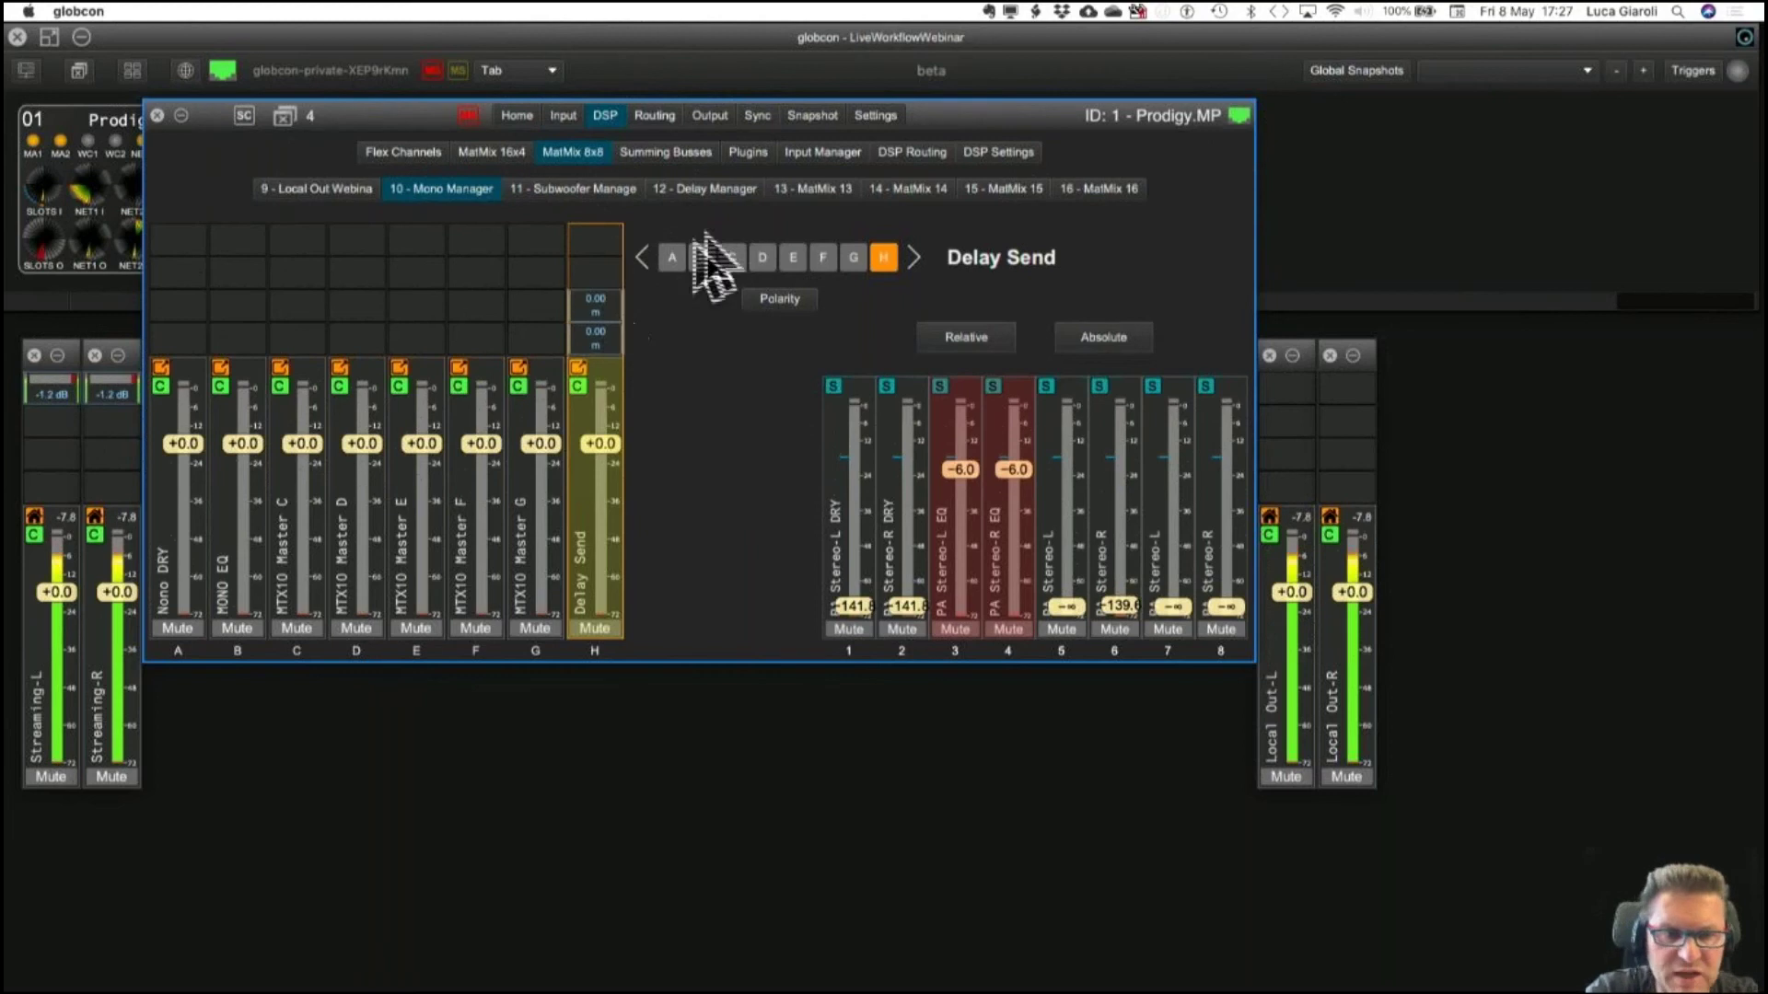
# Examine the MatMix 8x8 sources in the Mono Manager's DSP routing and the Delay Master's insert chain in the workflow diagram.
pyautogui.click(913, 153)
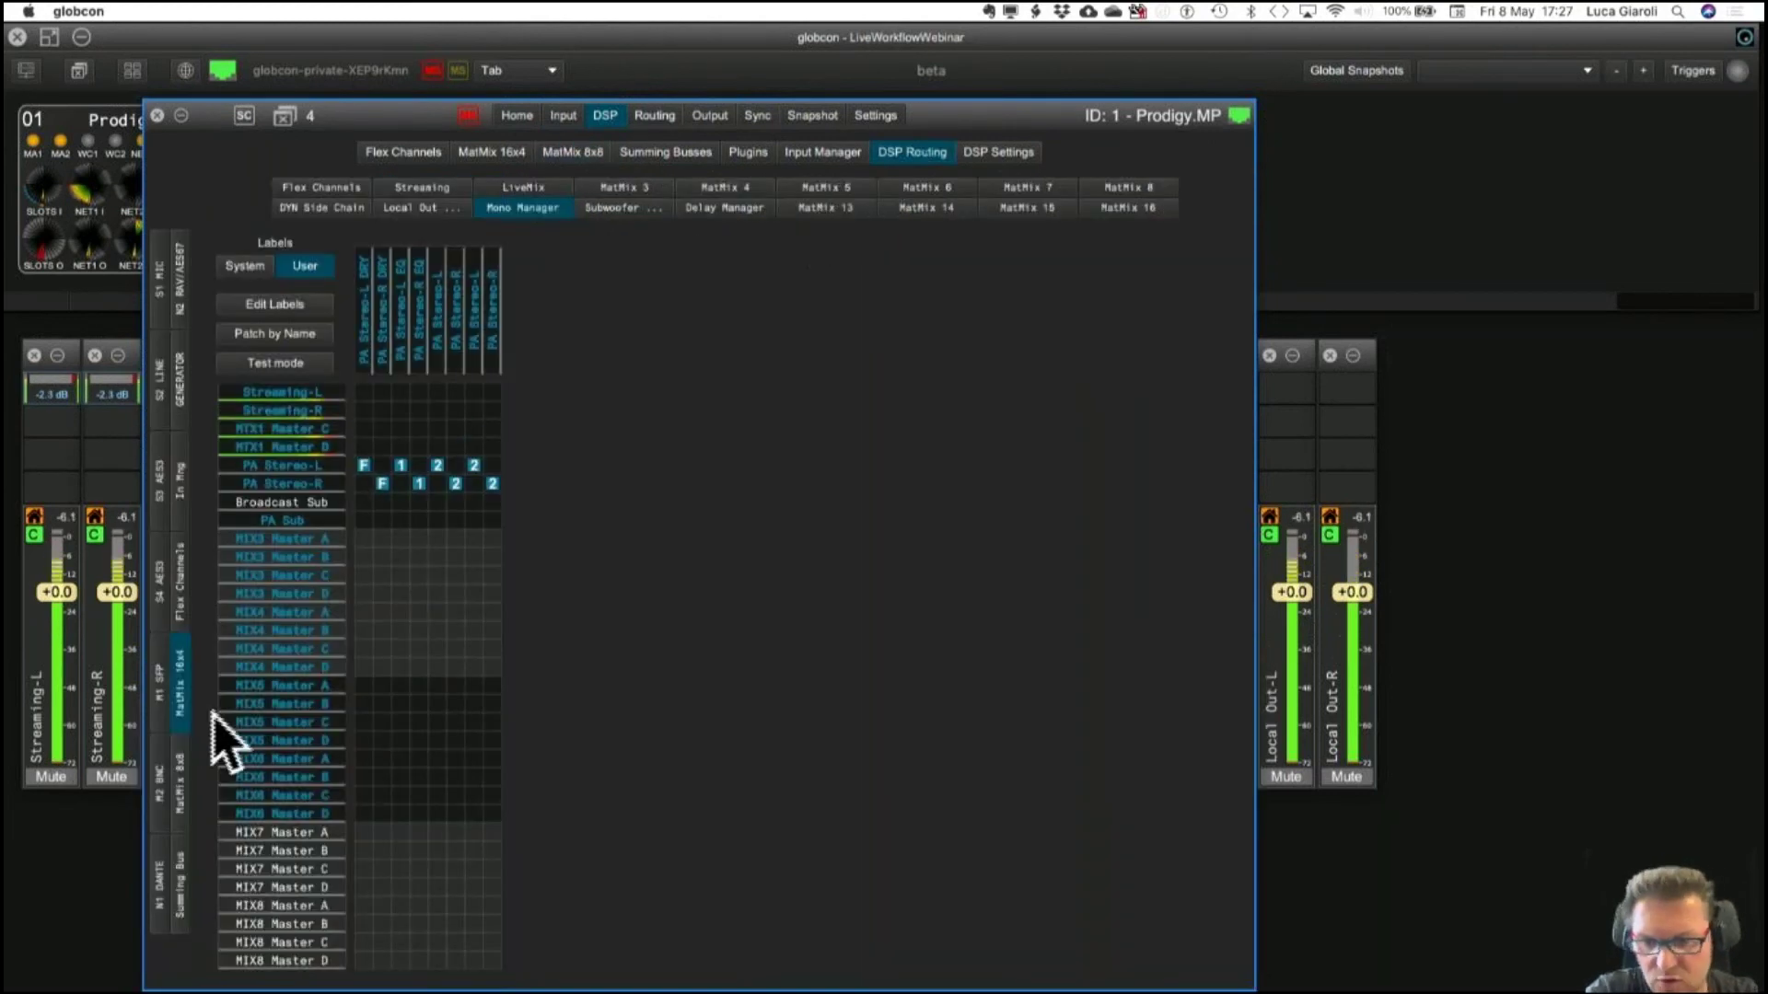
pyautogui.click(179, 773)
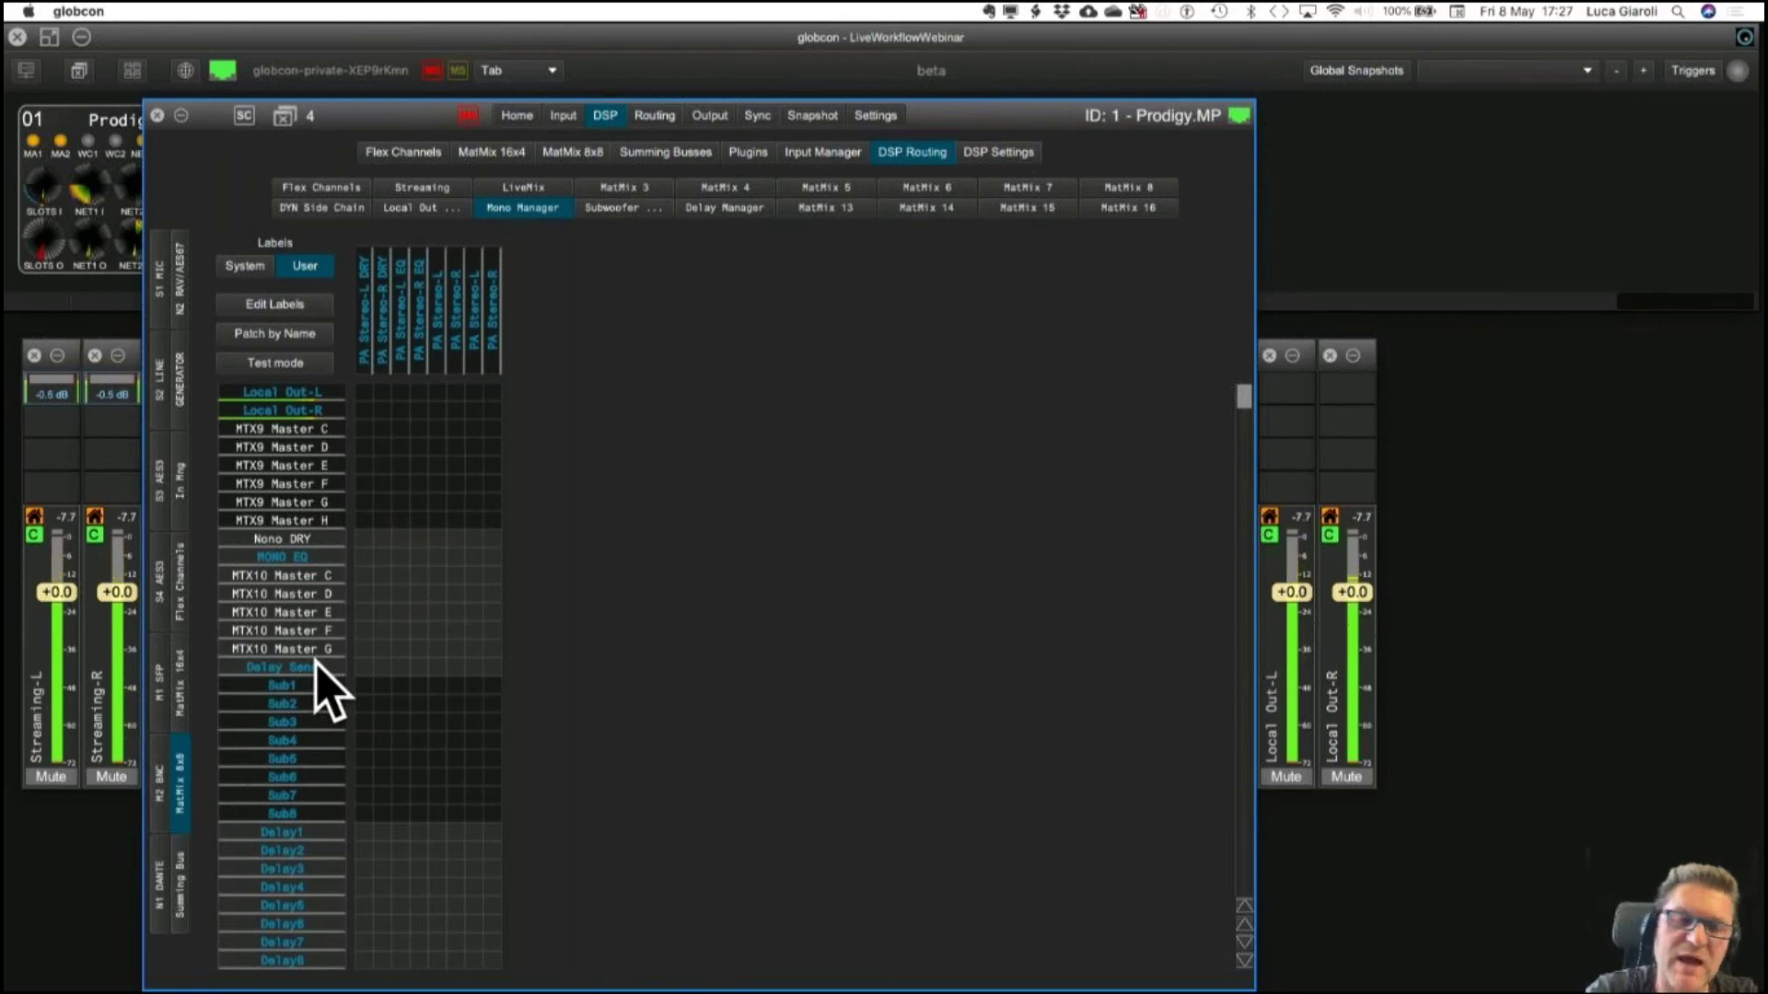
pyautogui.hotkey('ctrl', 'Right')
pyautogui.hotkey('ctrl', 'Right')
pyautogui.hotkey('ctrl', 'Right')
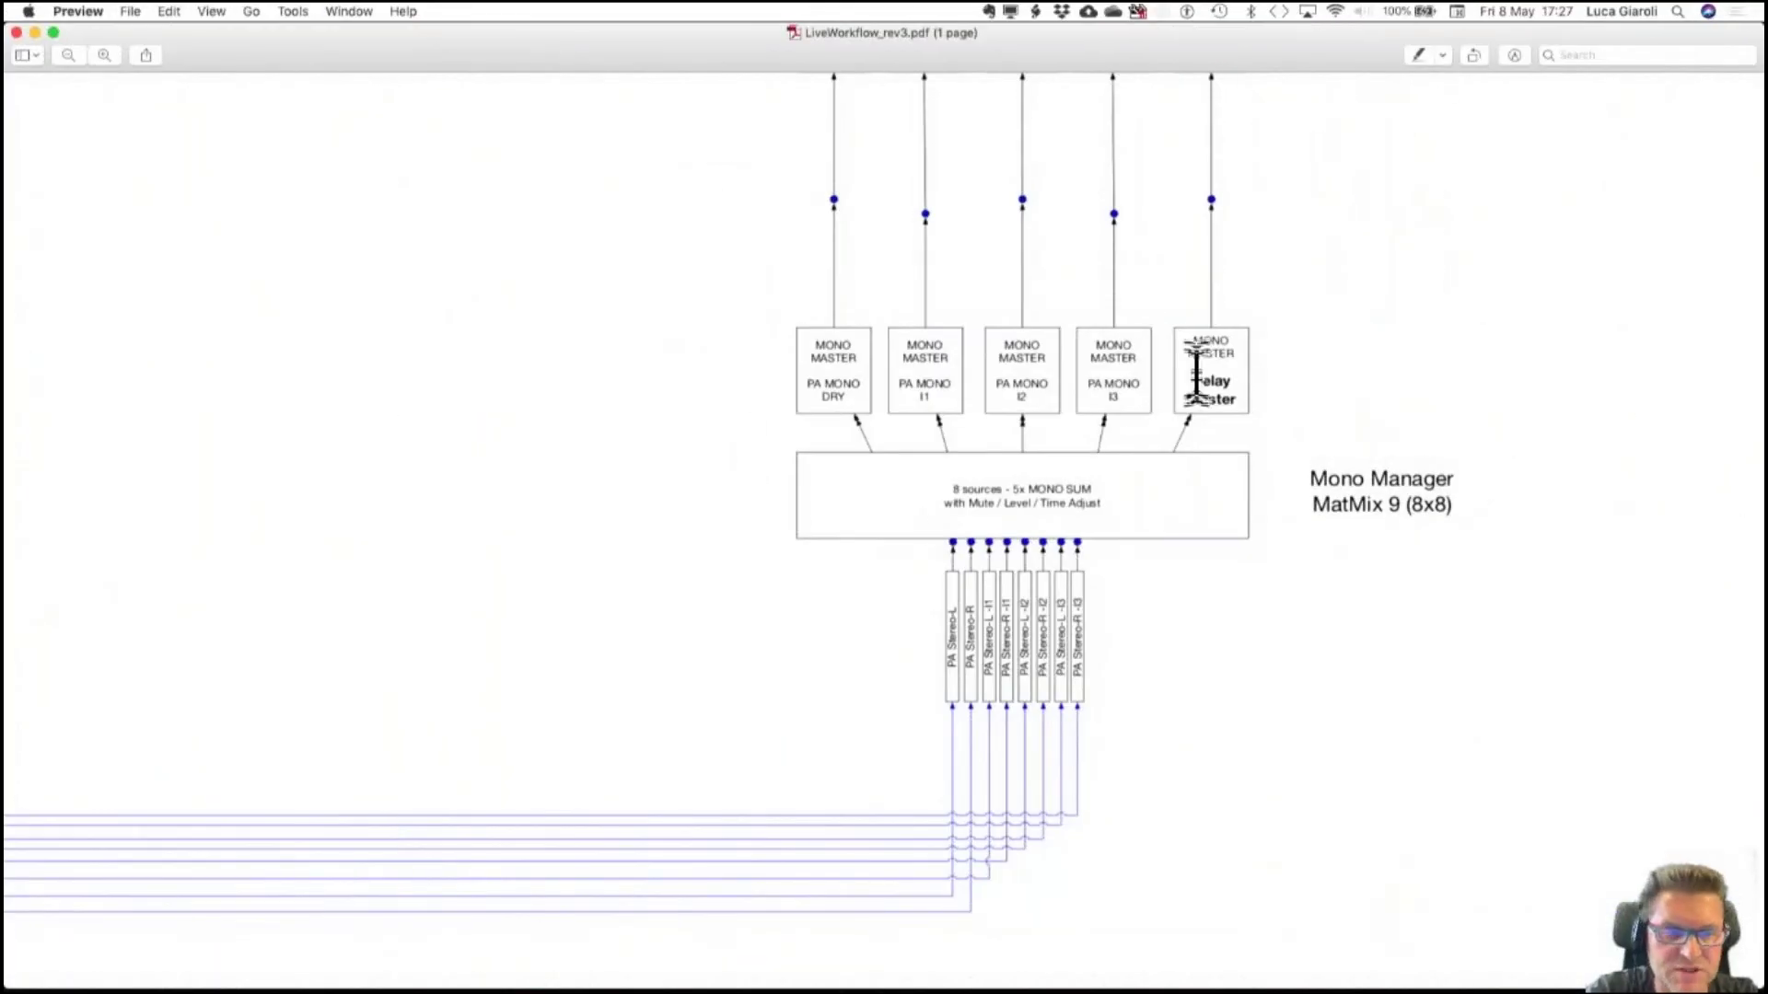
pyautogui.scroll(2, 1082, 322)
pyautogui.scroll(5, 1082, 322)
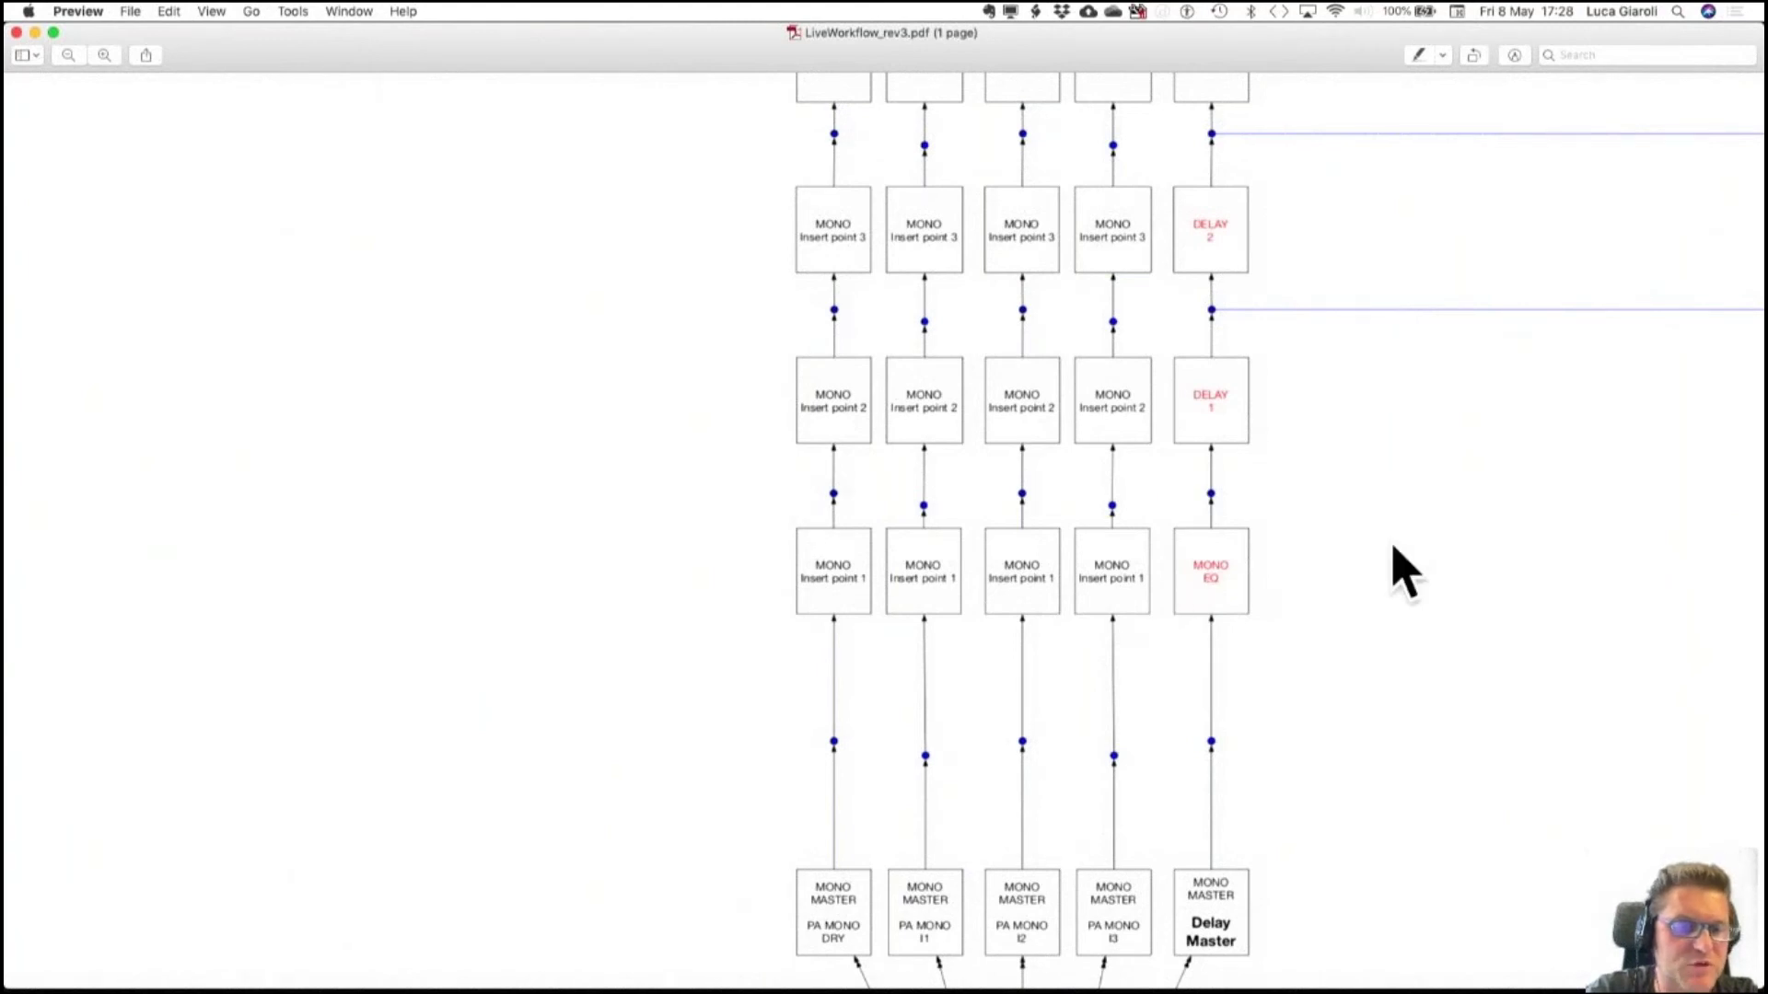
pyautogui.scroll(-2, 1404, 570)
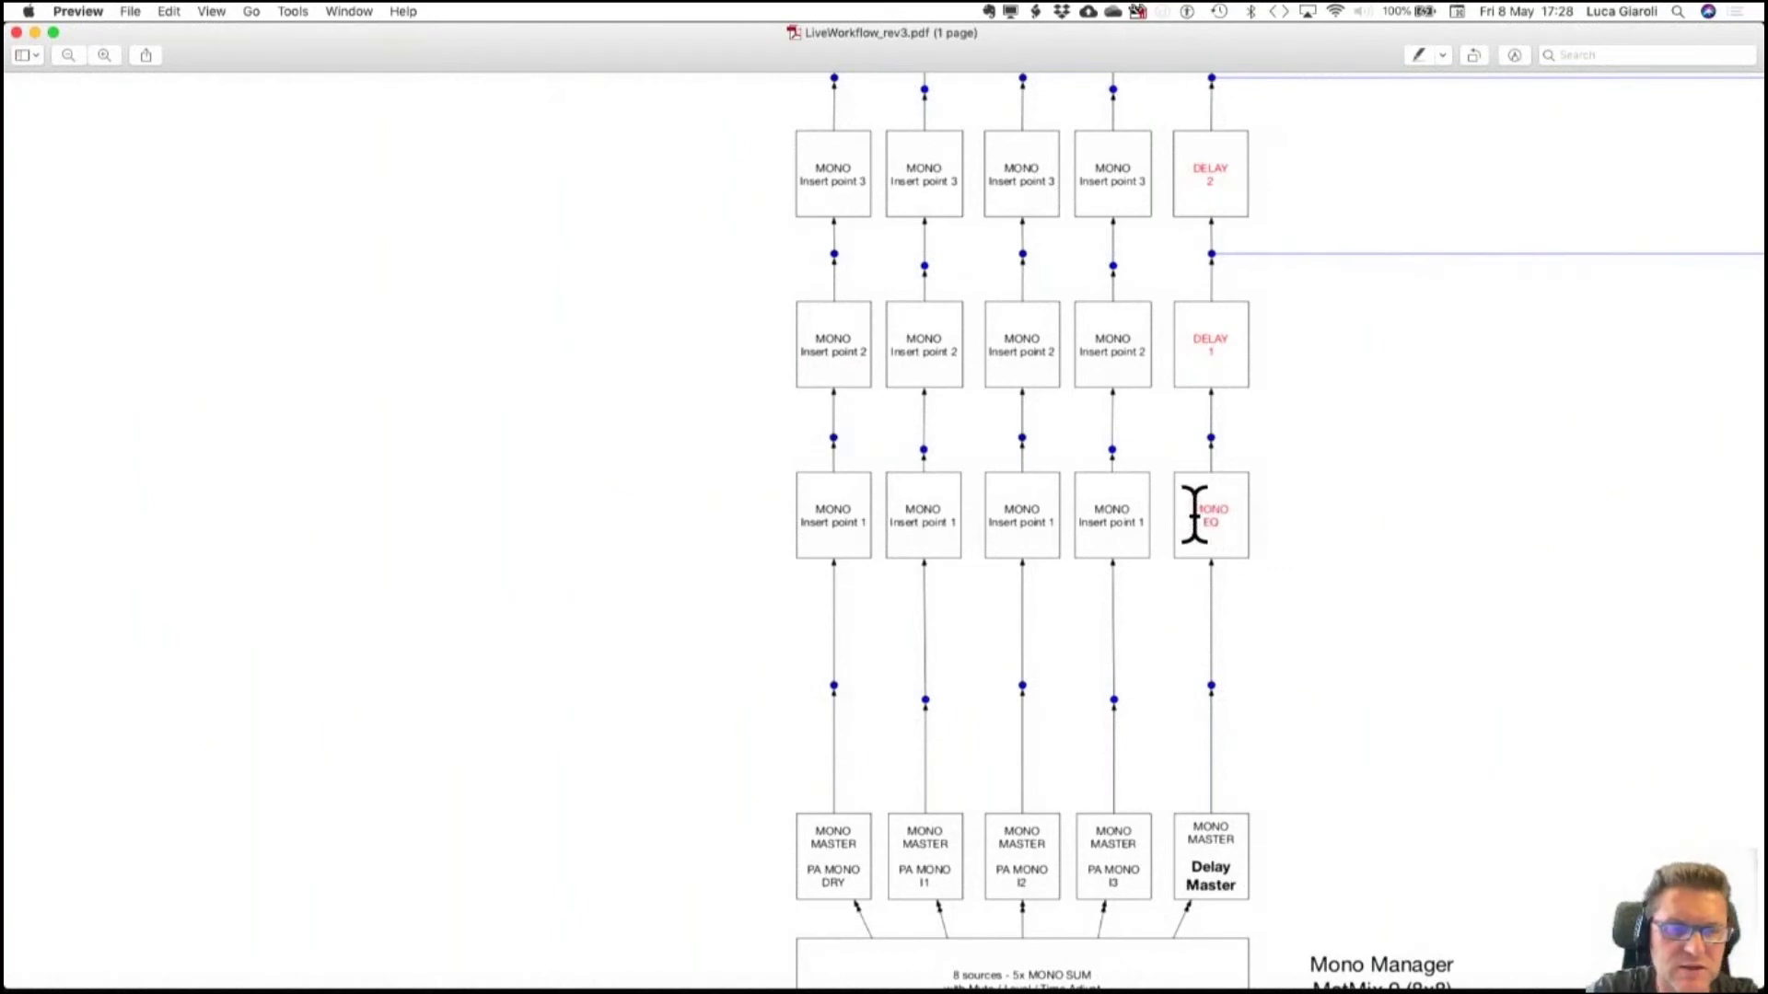
# Switch back to globcon and move the two delays on the Mono Manager's Delay Send master to Insert Point 3 and Insert Point 2.
pyautogui.press('super+Tab')
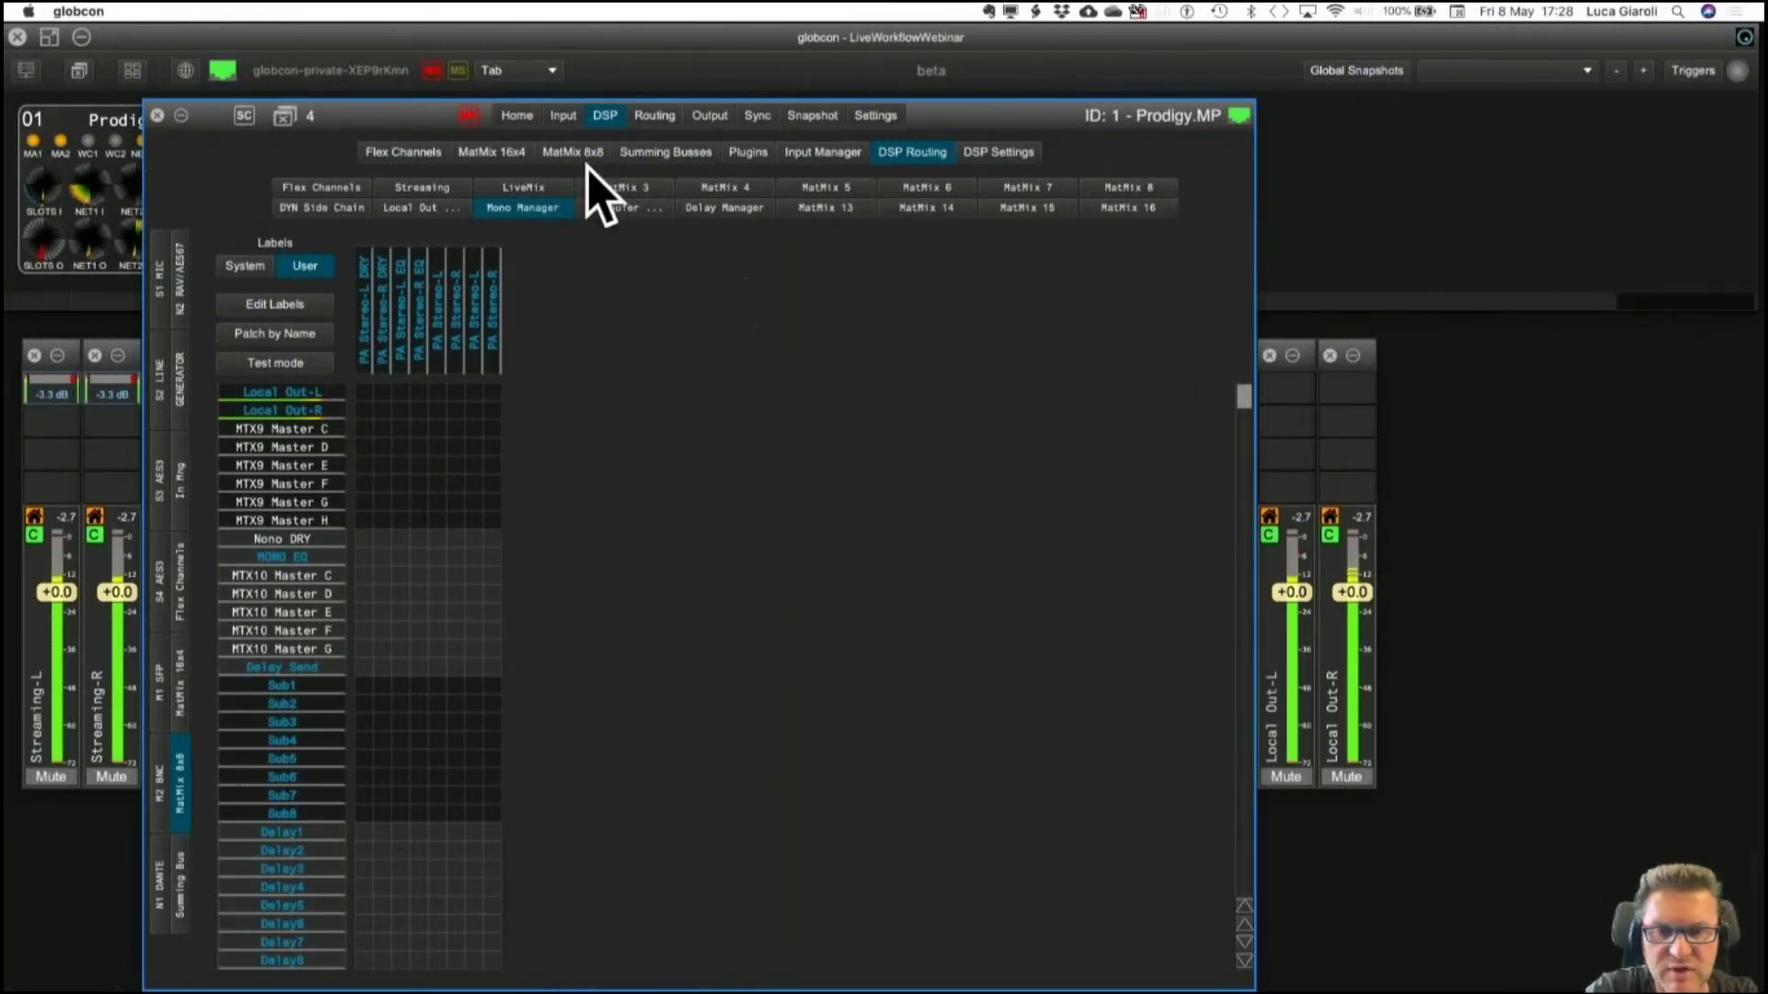
pyautogui.click(583, 155)
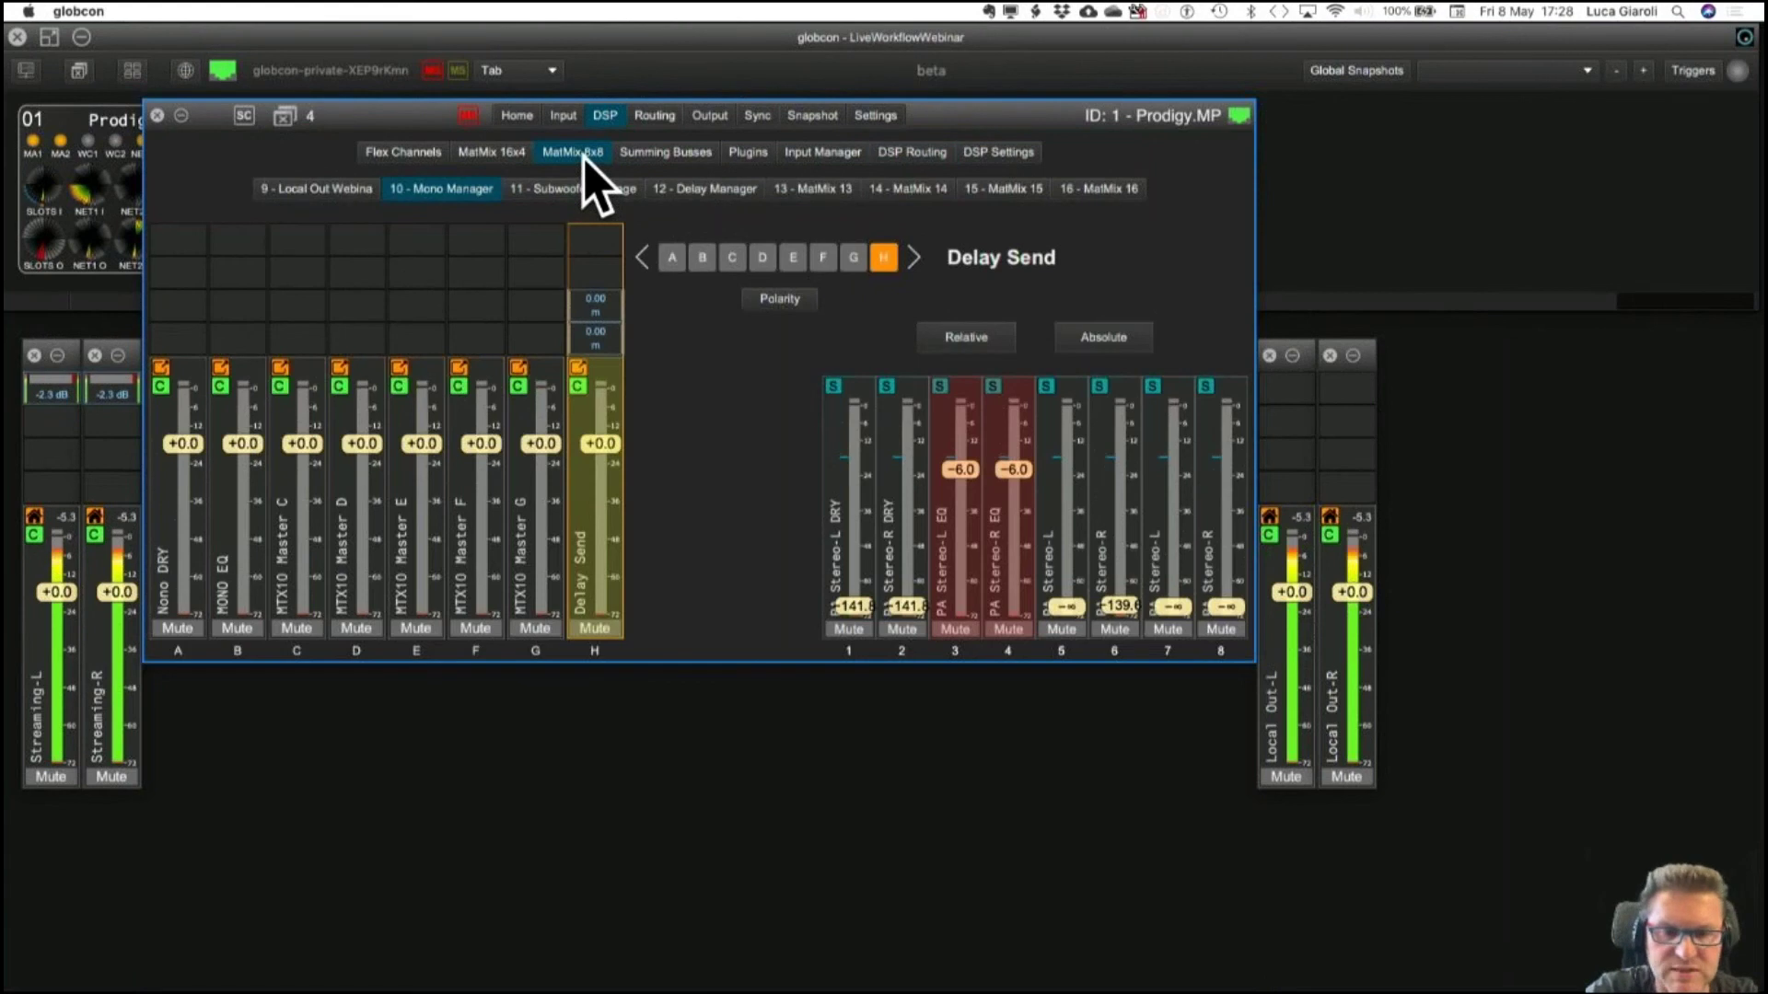
pyautogui.rightClick(595, 334)
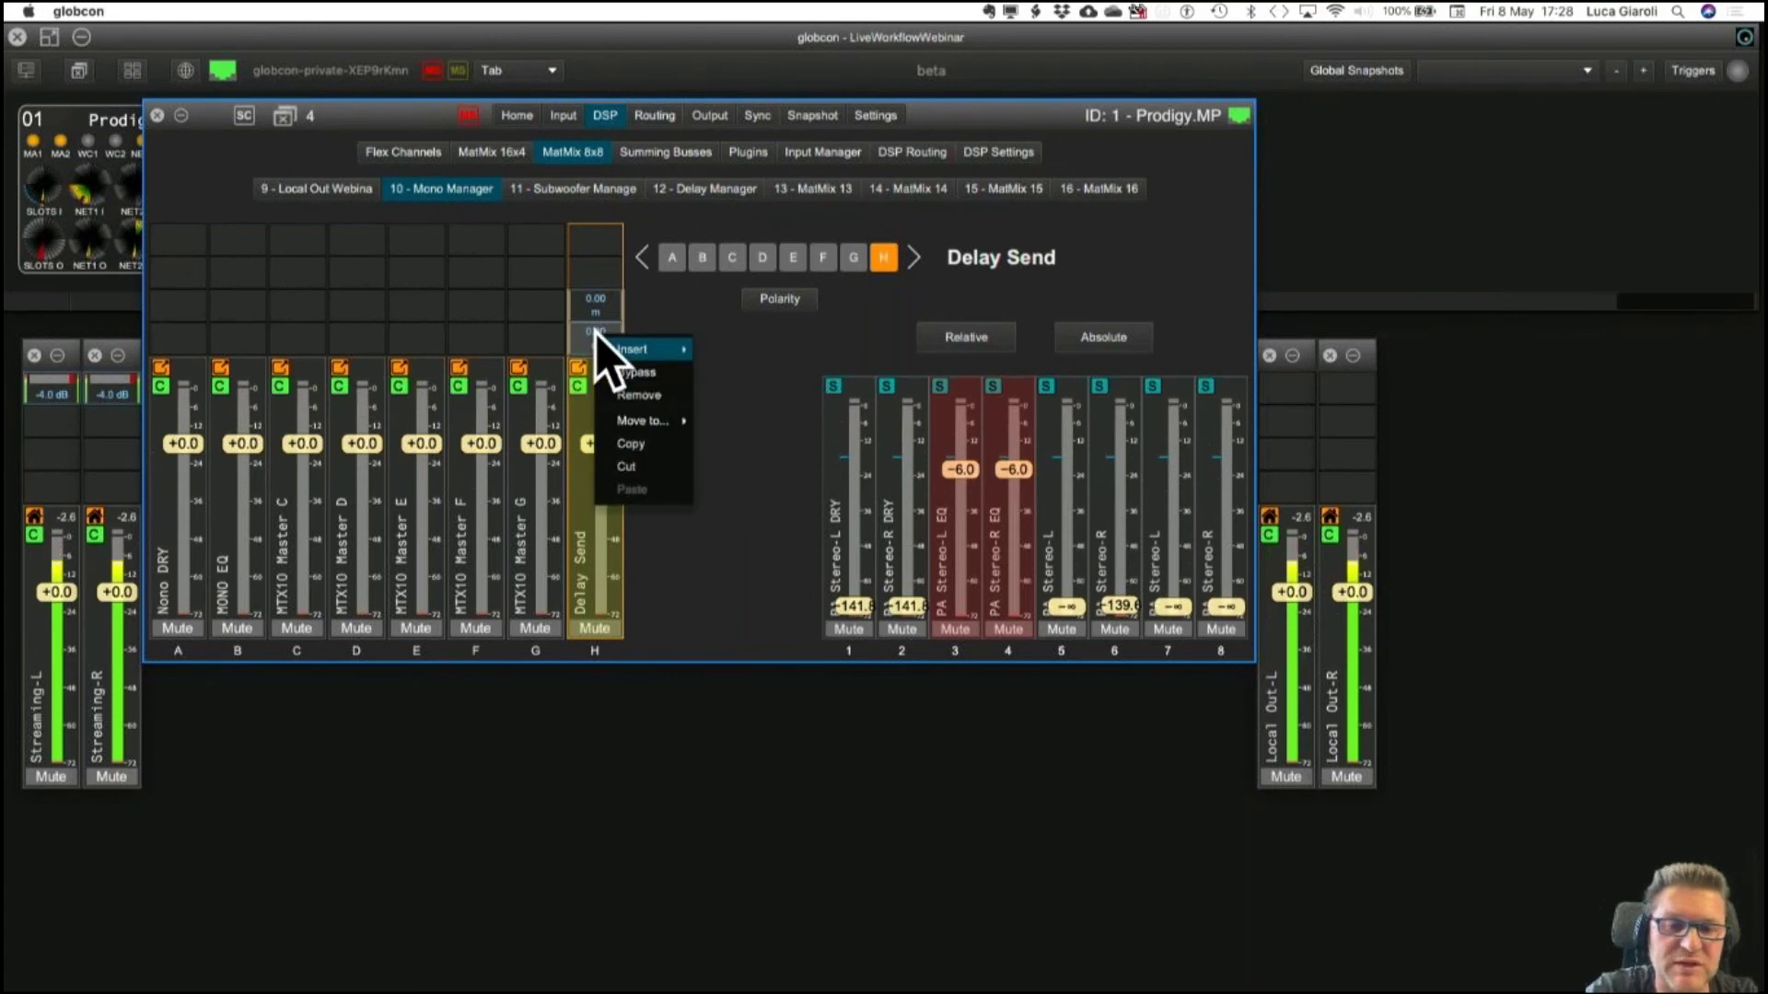
pyautogui.moveTo(651, 422)
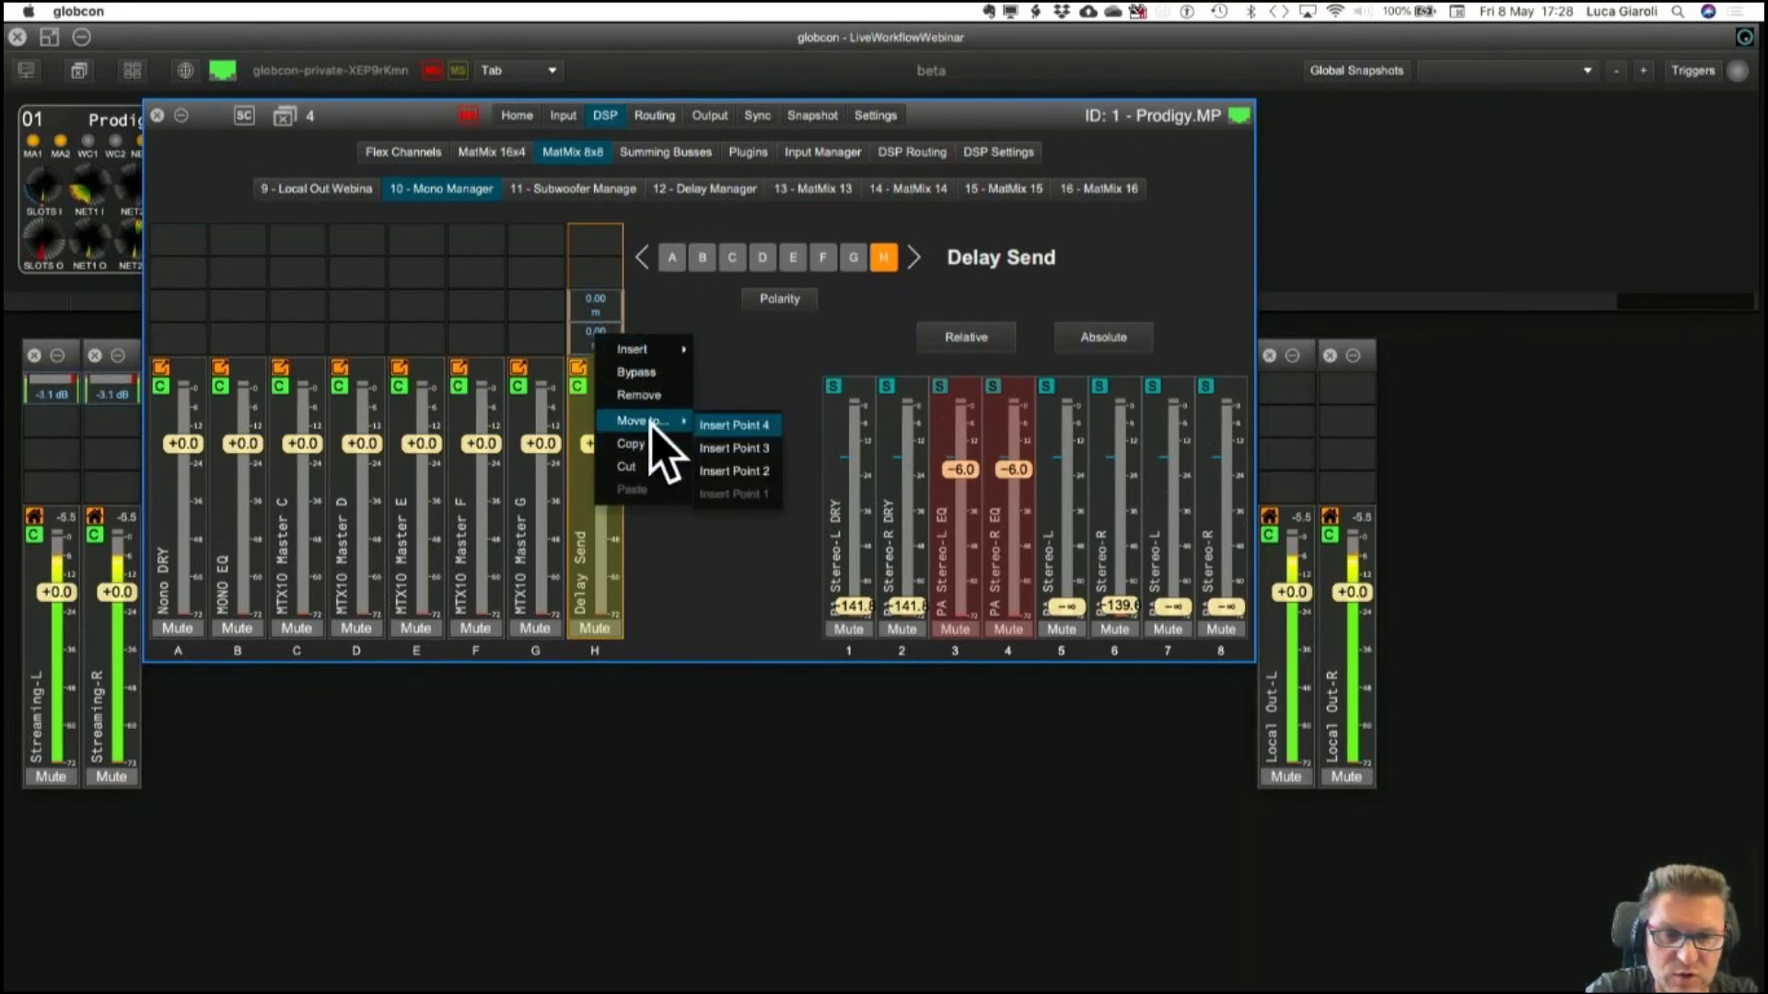
pyautogui.click(710, 447)
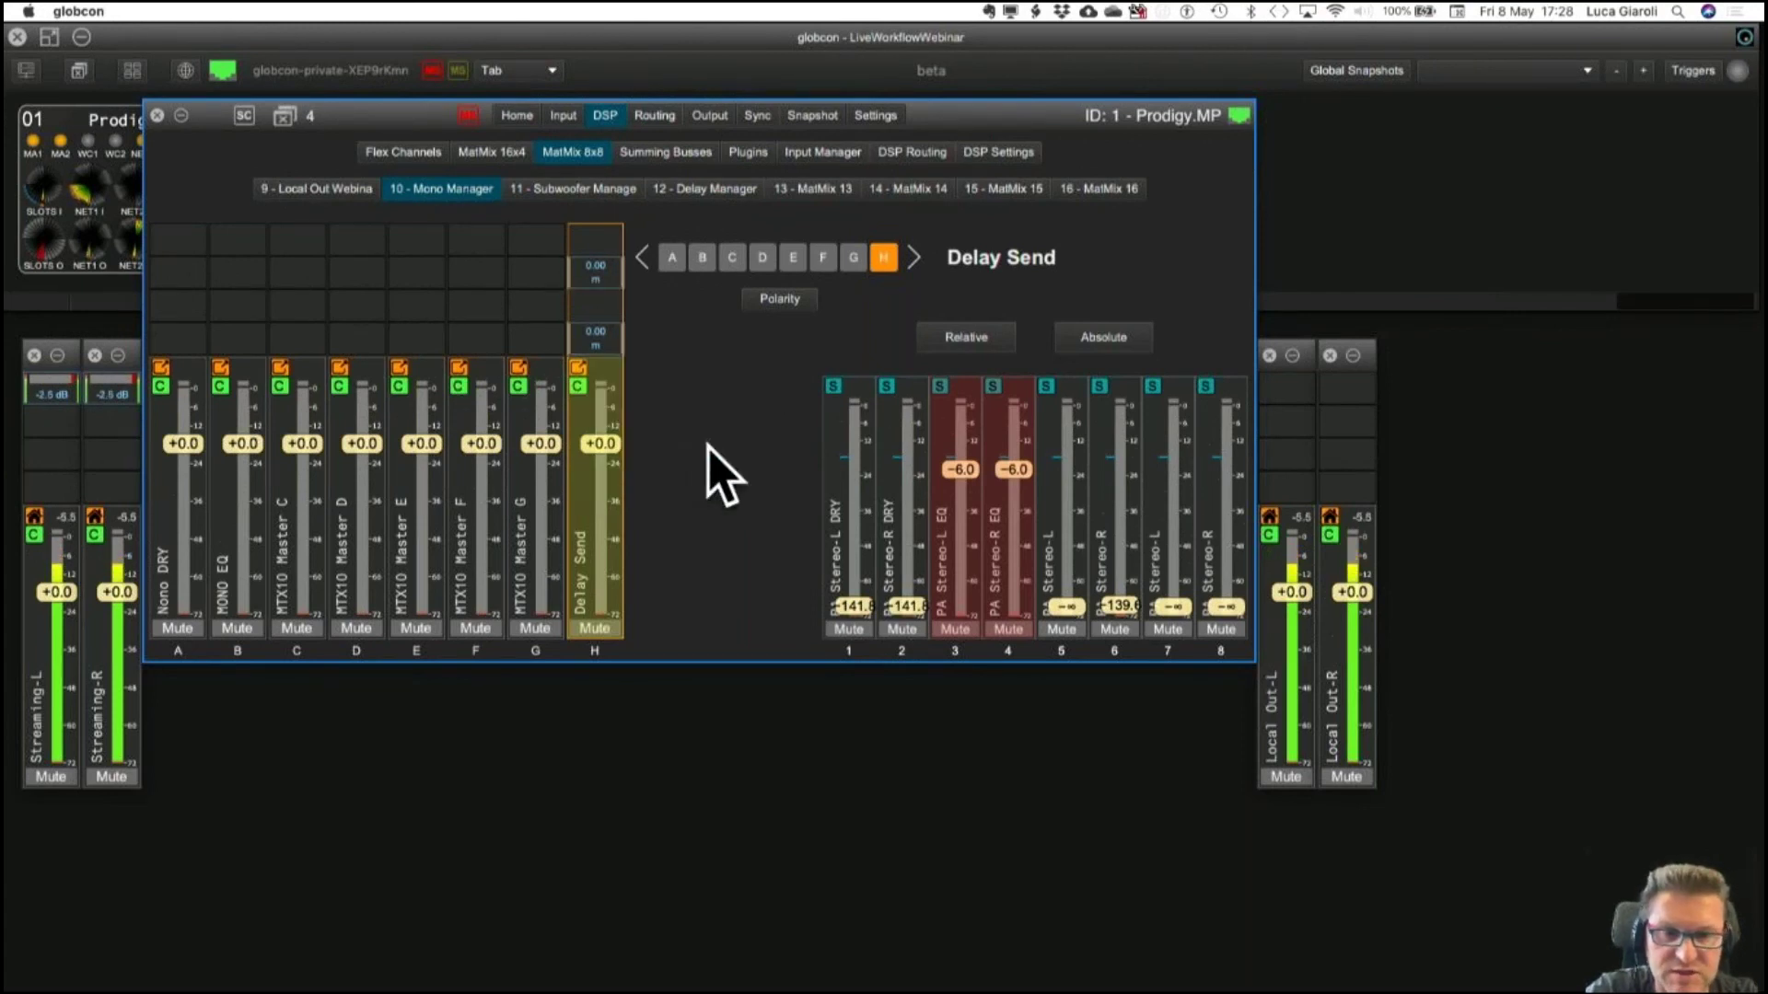
pyautogui.rightClick(599, 341)
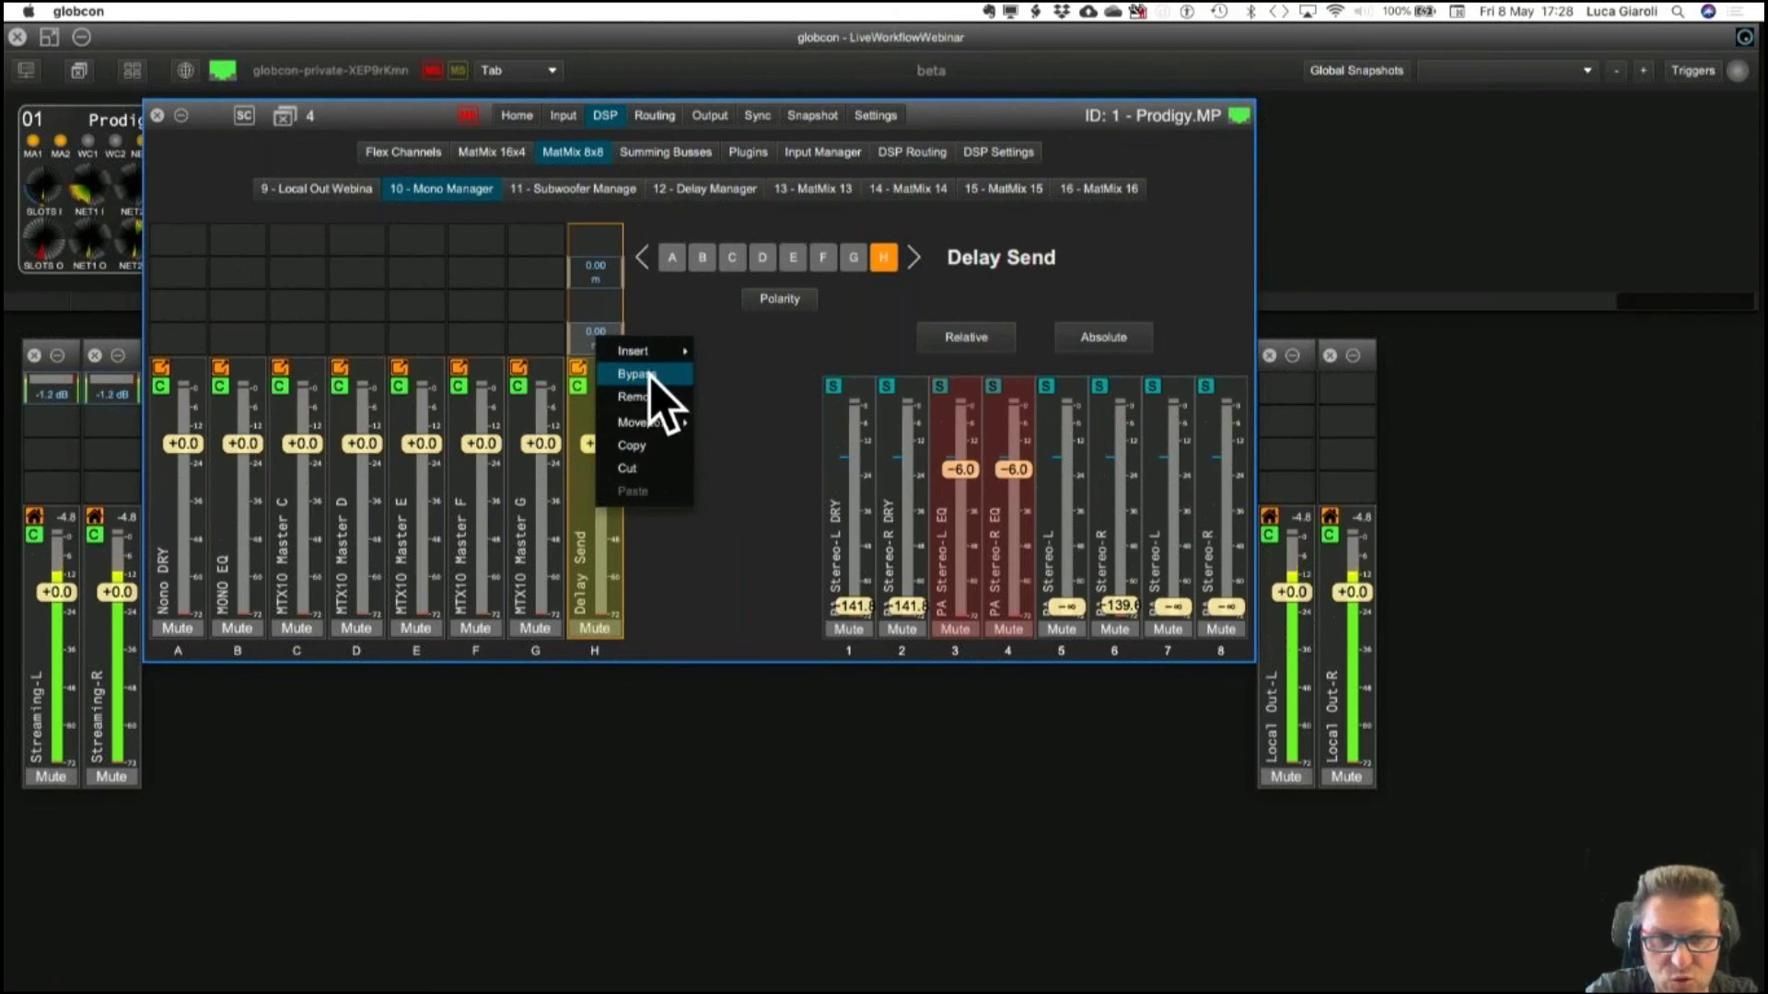
pyautogui.moveTo(650, 423)
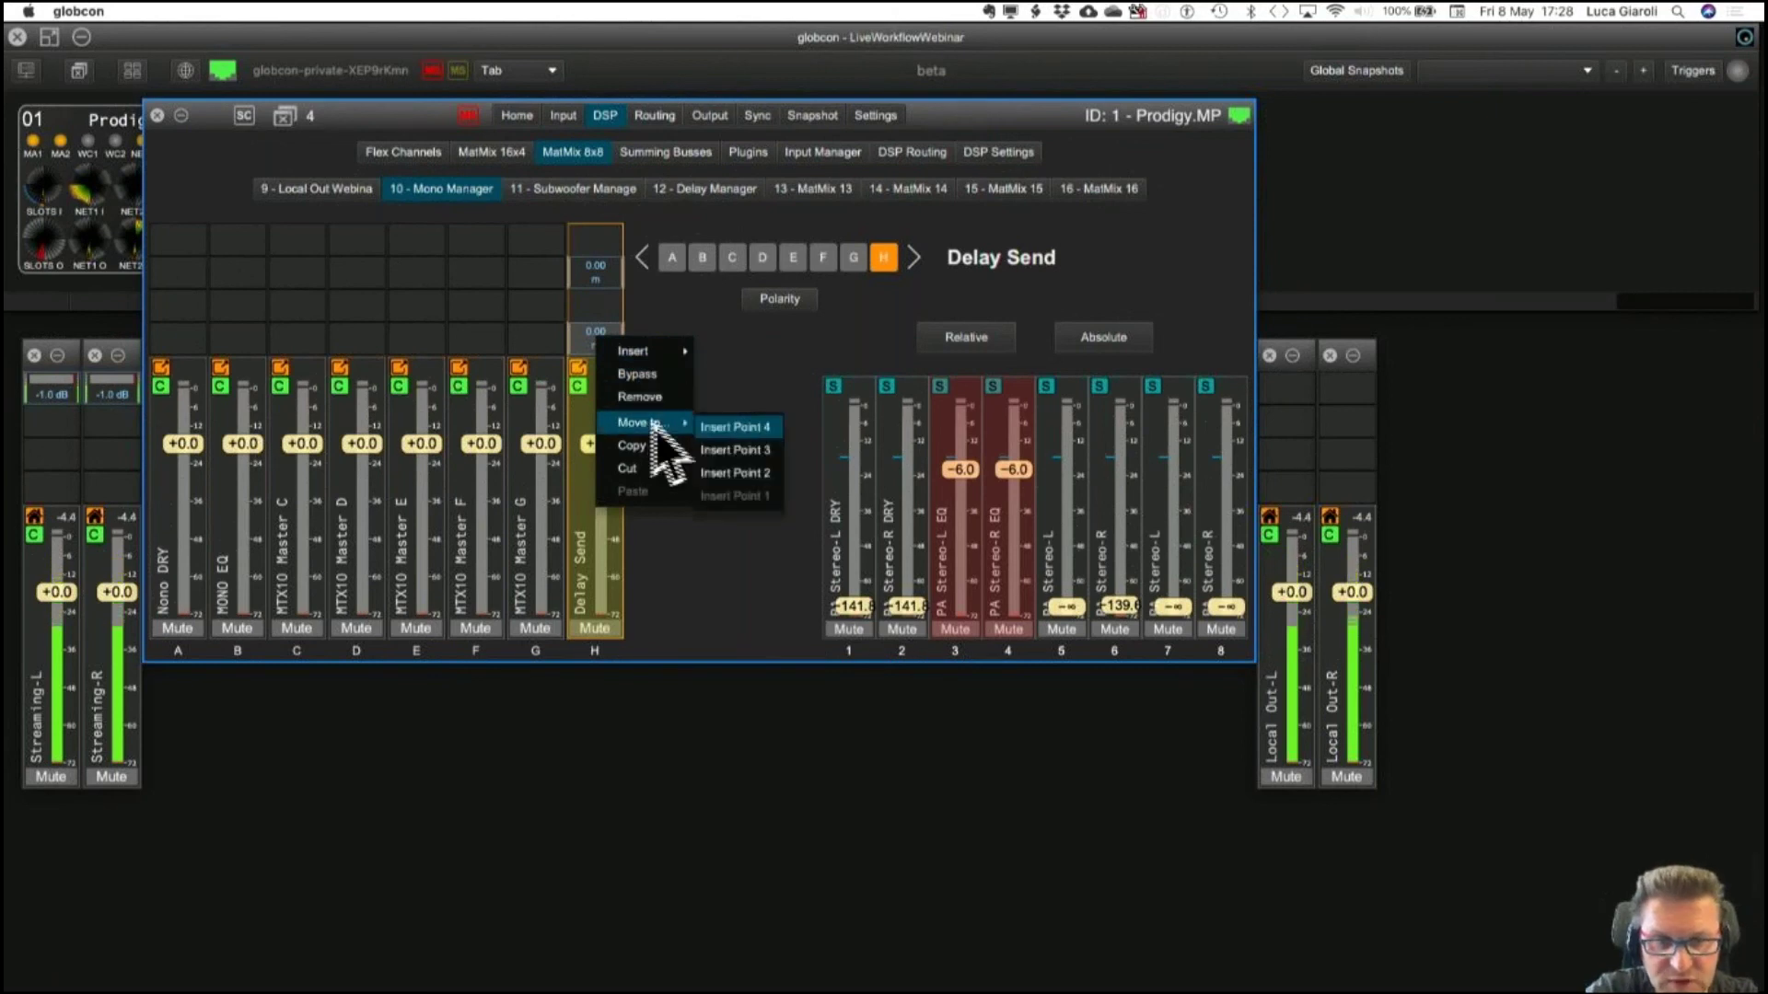
pyautogui.click(733, 474)
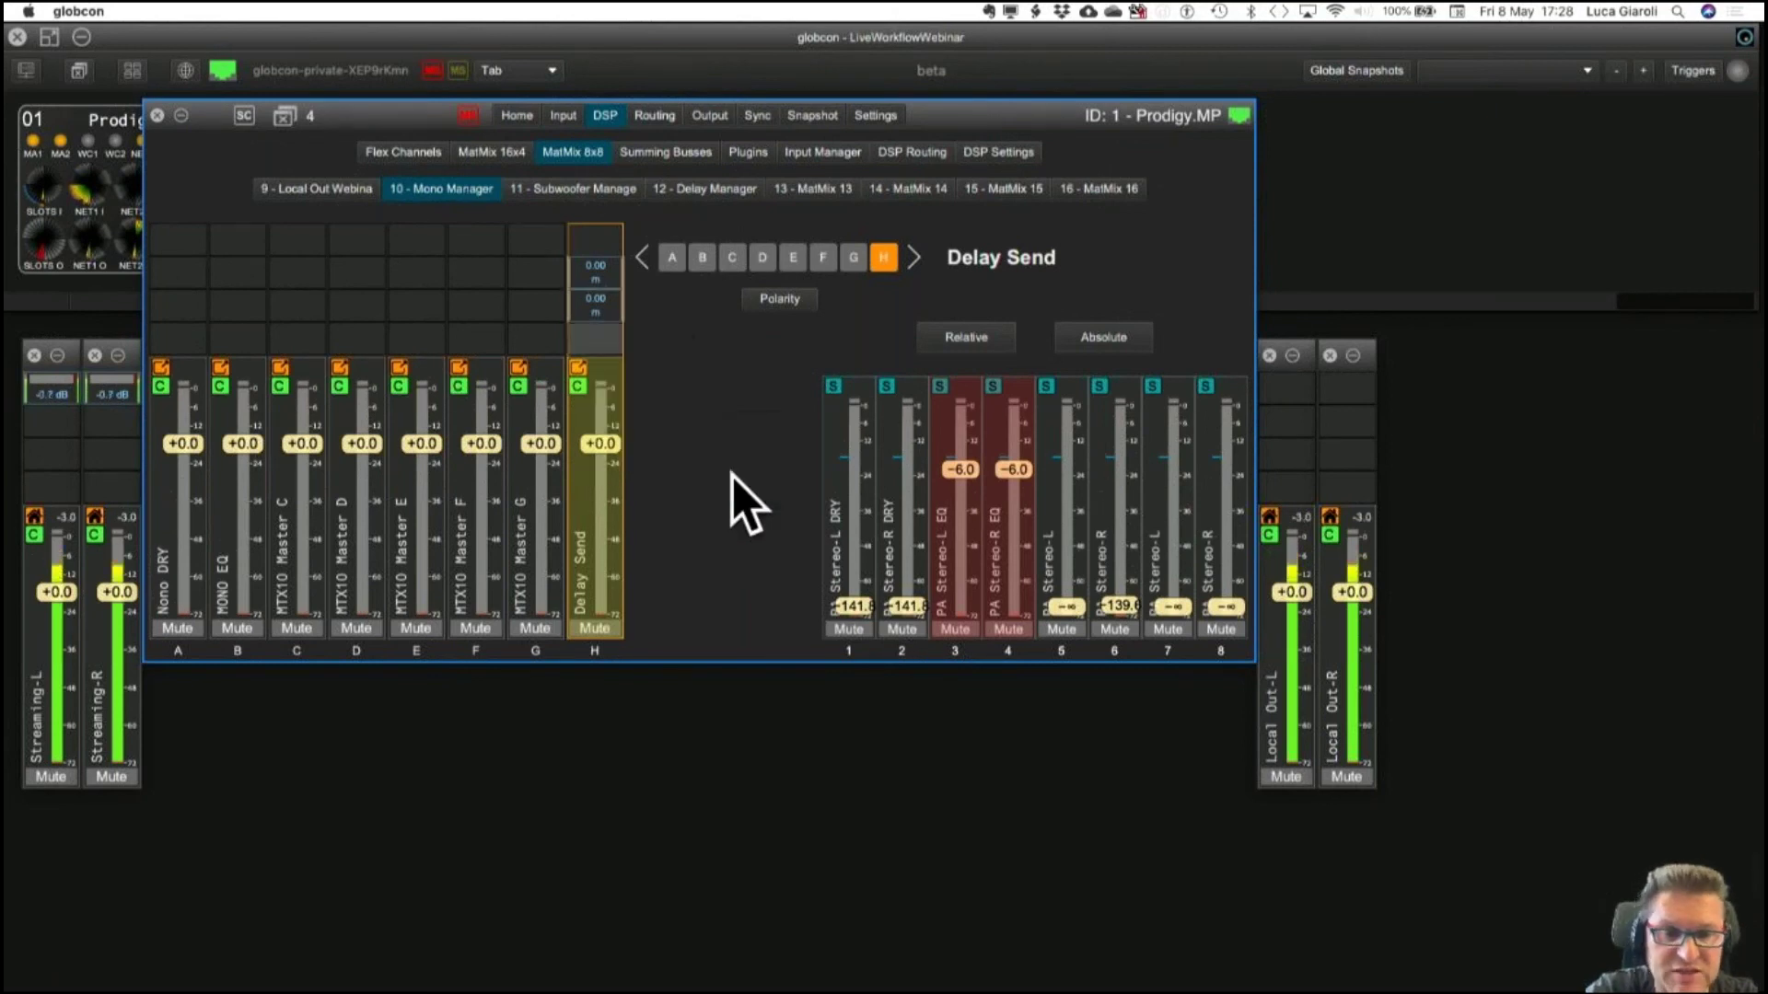
# Insert a FIR Equalizer at Insert Point 1 of the Delay Send master, check the chain against the workflow diagram and save.
pyautogui.rightClick(612, 347)
pyautogui.moveTo(644, 359)
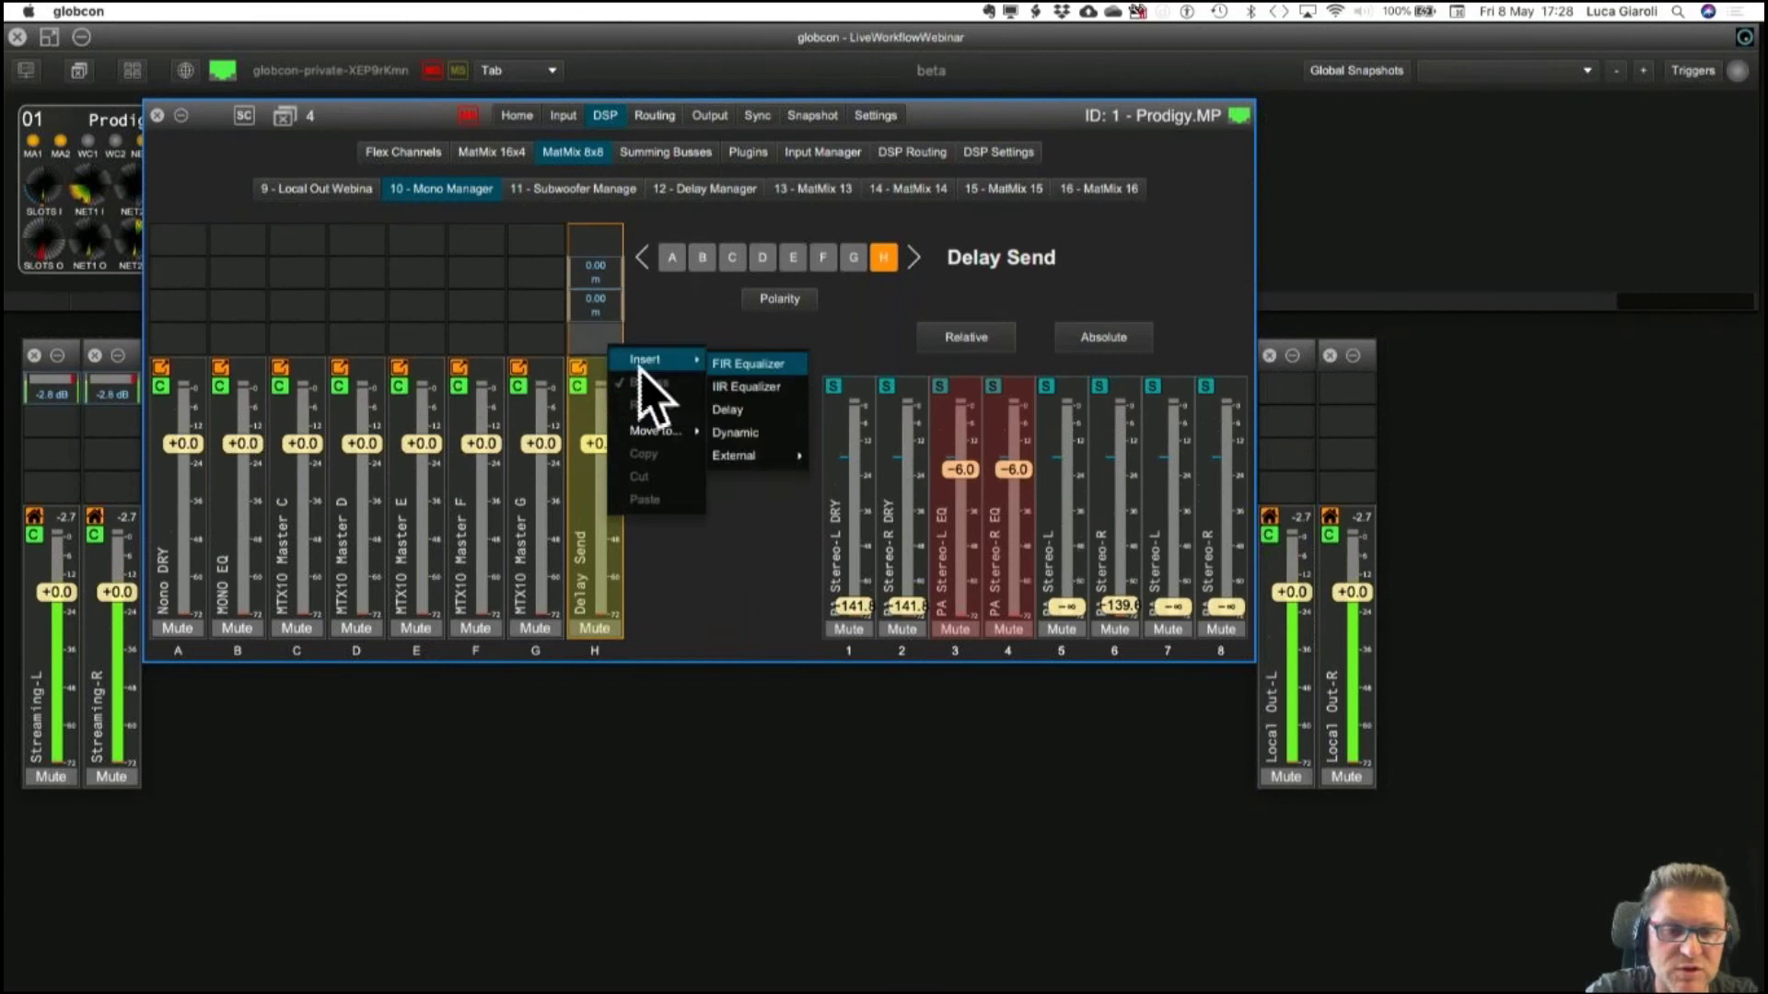
pyautogui.click(736, 363)
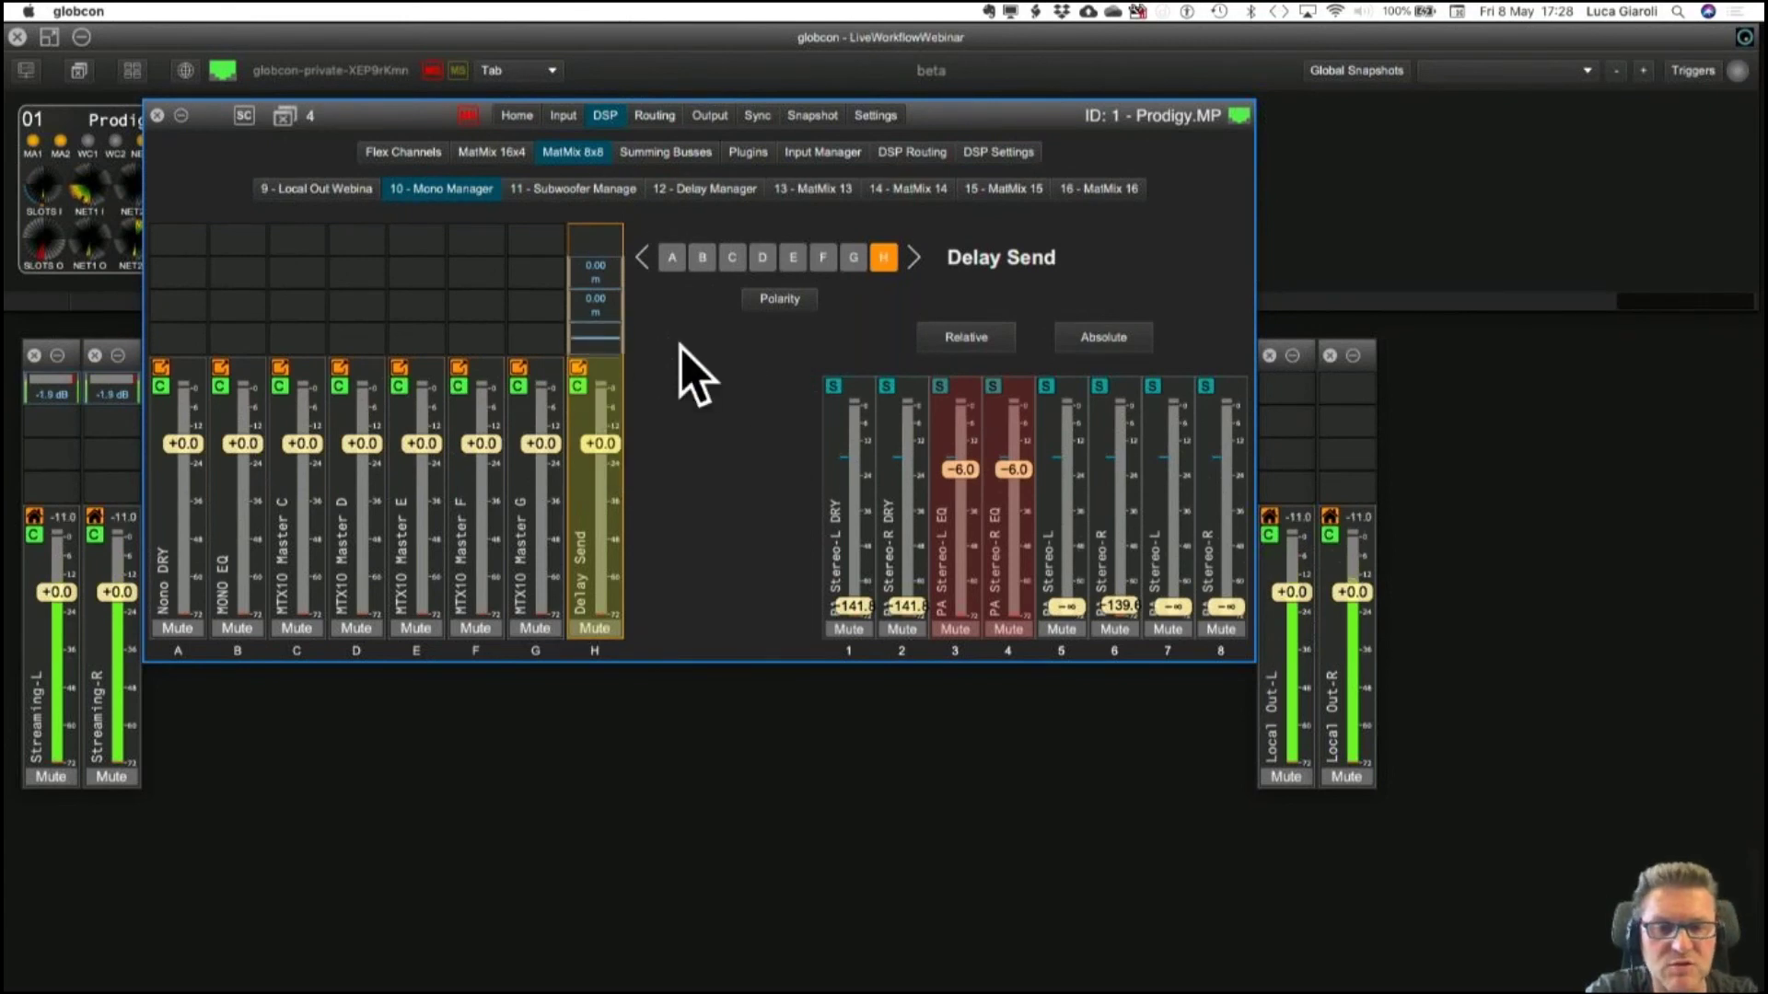
pyautogui.hotkey('ctrl', 'Right')
pyautogui.hotkey('ctrl', 'Right')
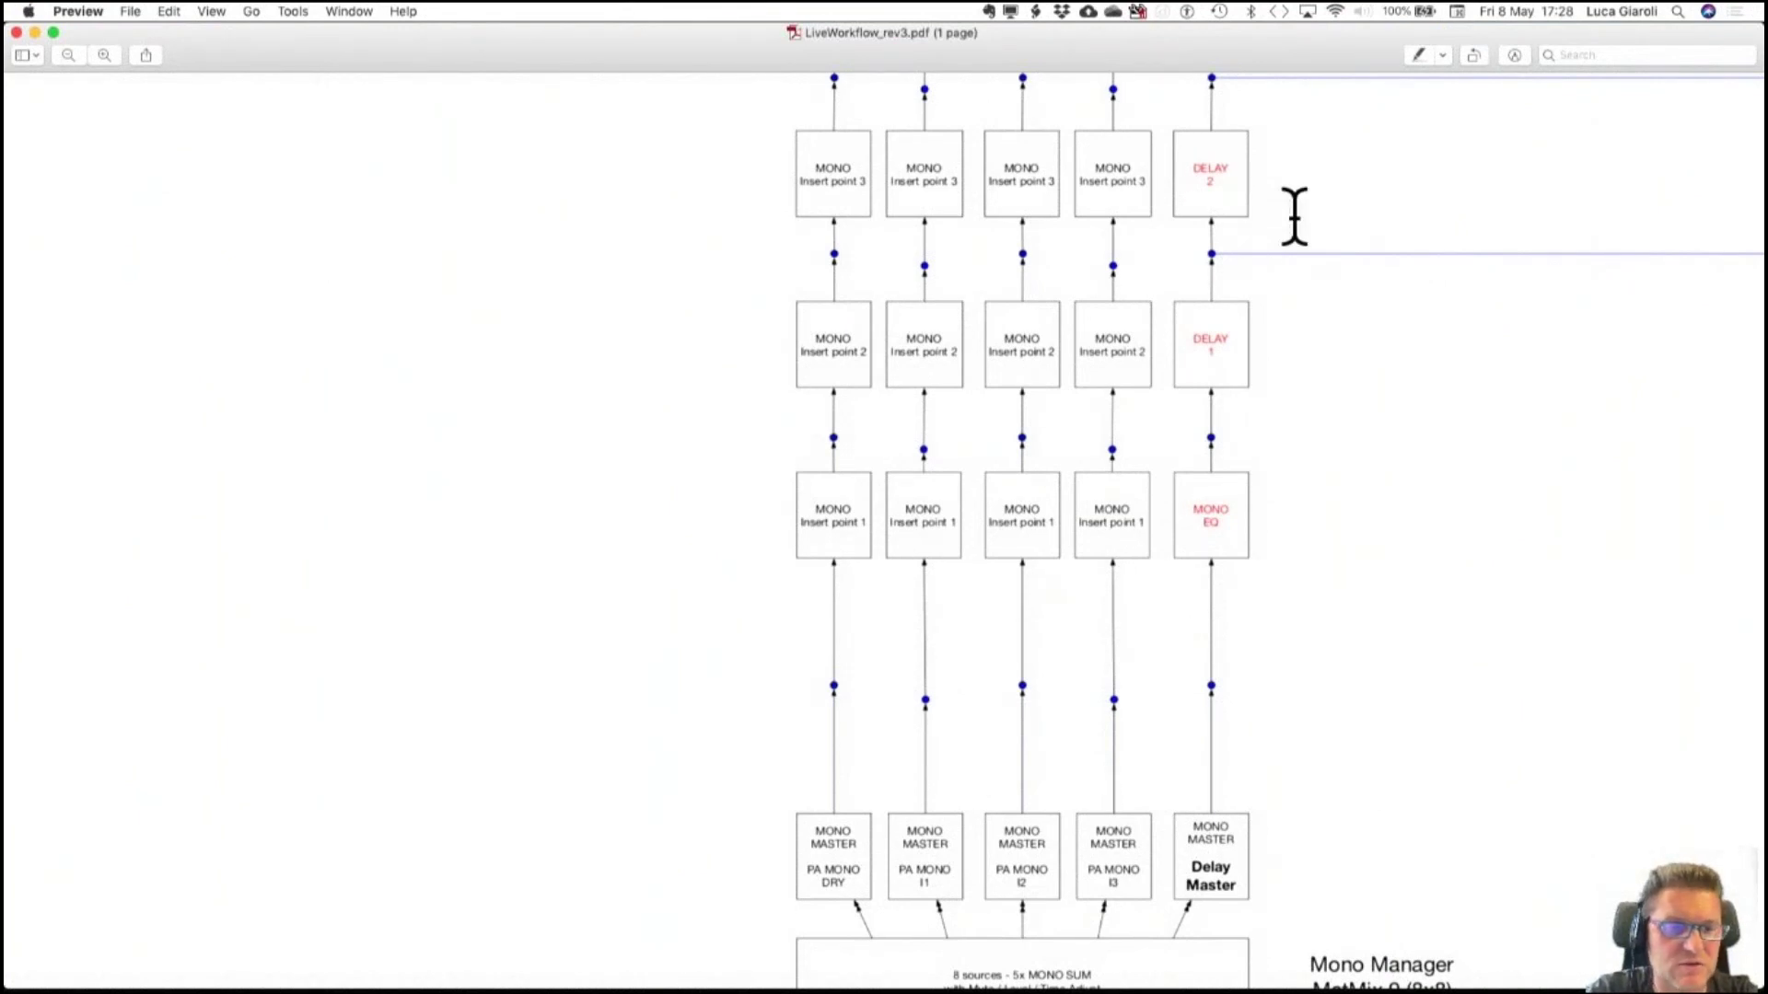
pyautogui.hotkey('ctrl', 'Left')
pyautogui.hotkey('ctrl', 'Left')
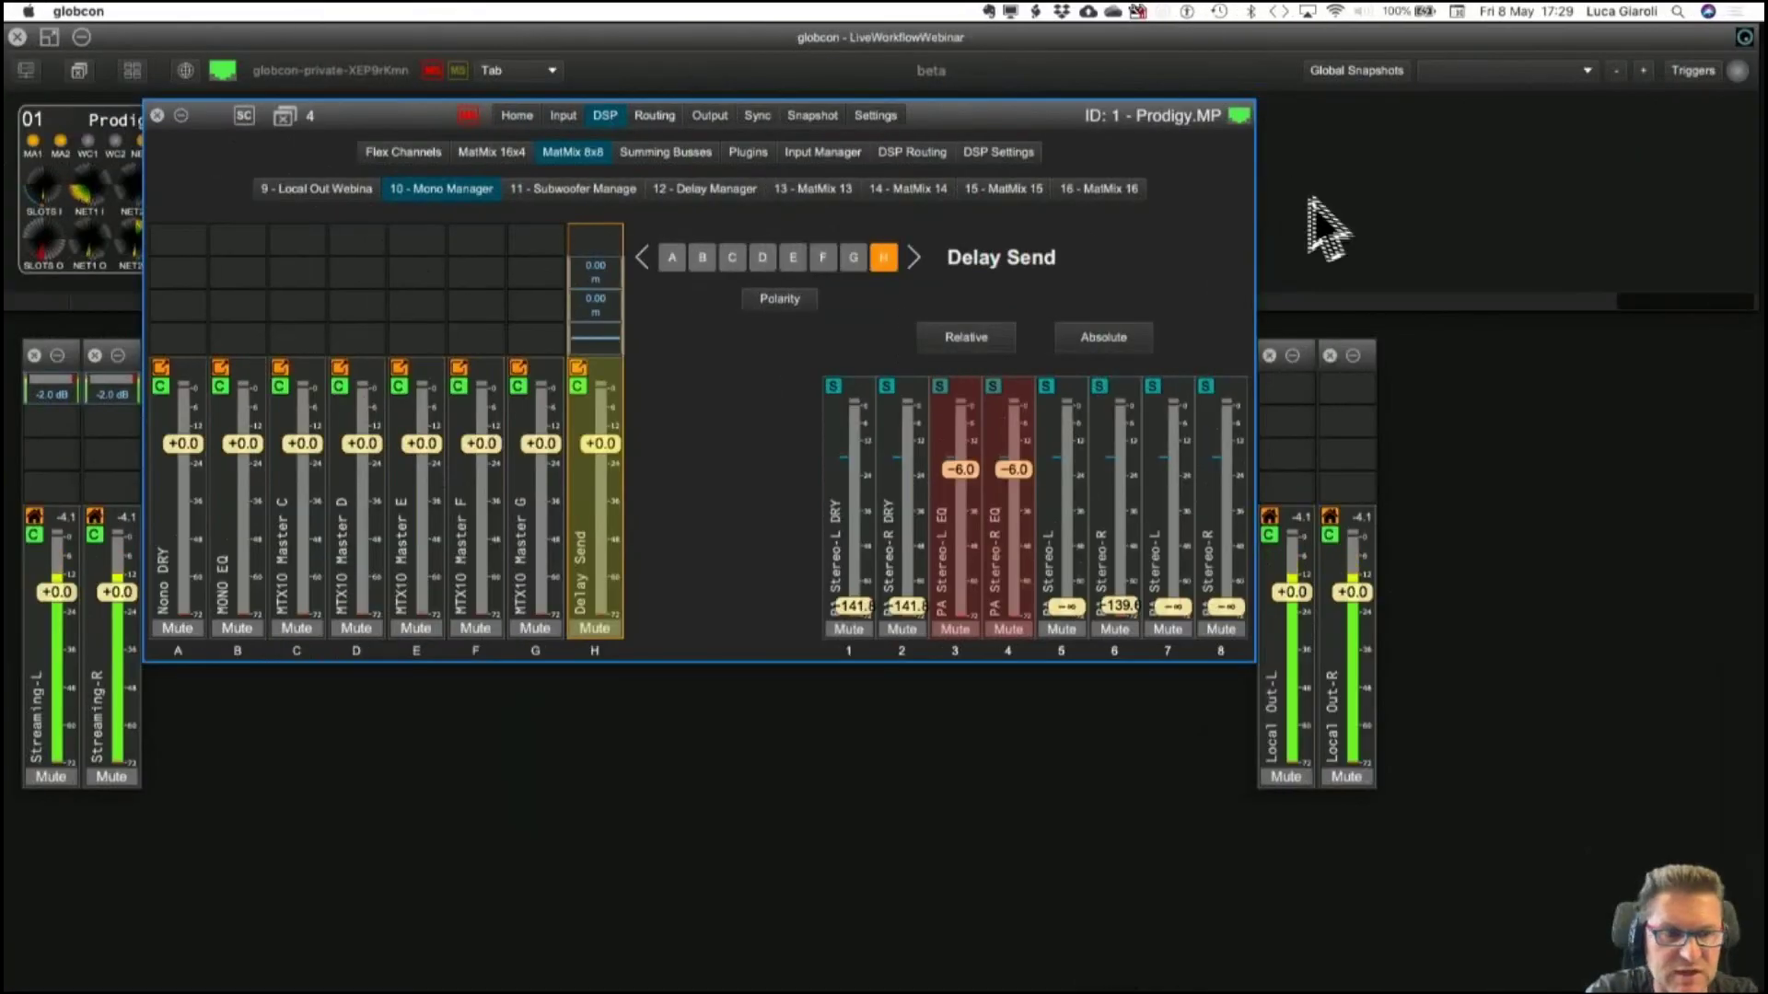
pyautogui.press('super+s')
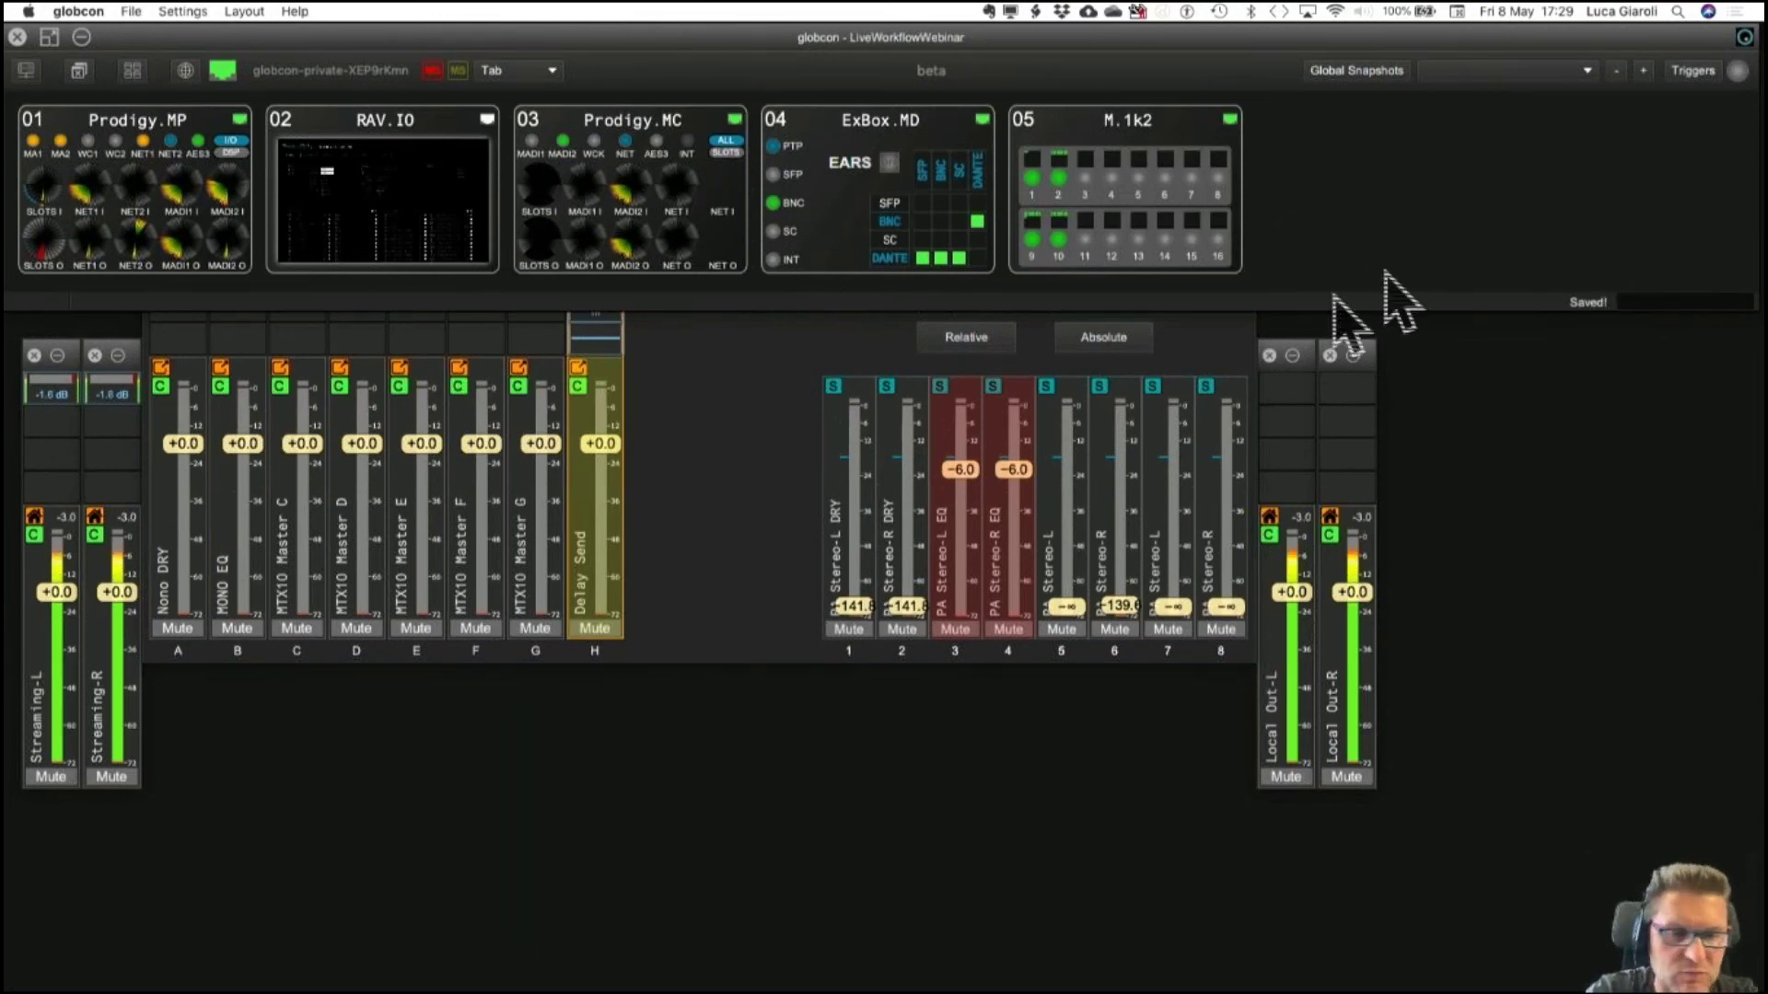
# Trace in the workflow diagram how the Mono Manager's masters and insert points feed the outputs, Sub Manager and delays.
pyautogui.doubleClick(573, 550)
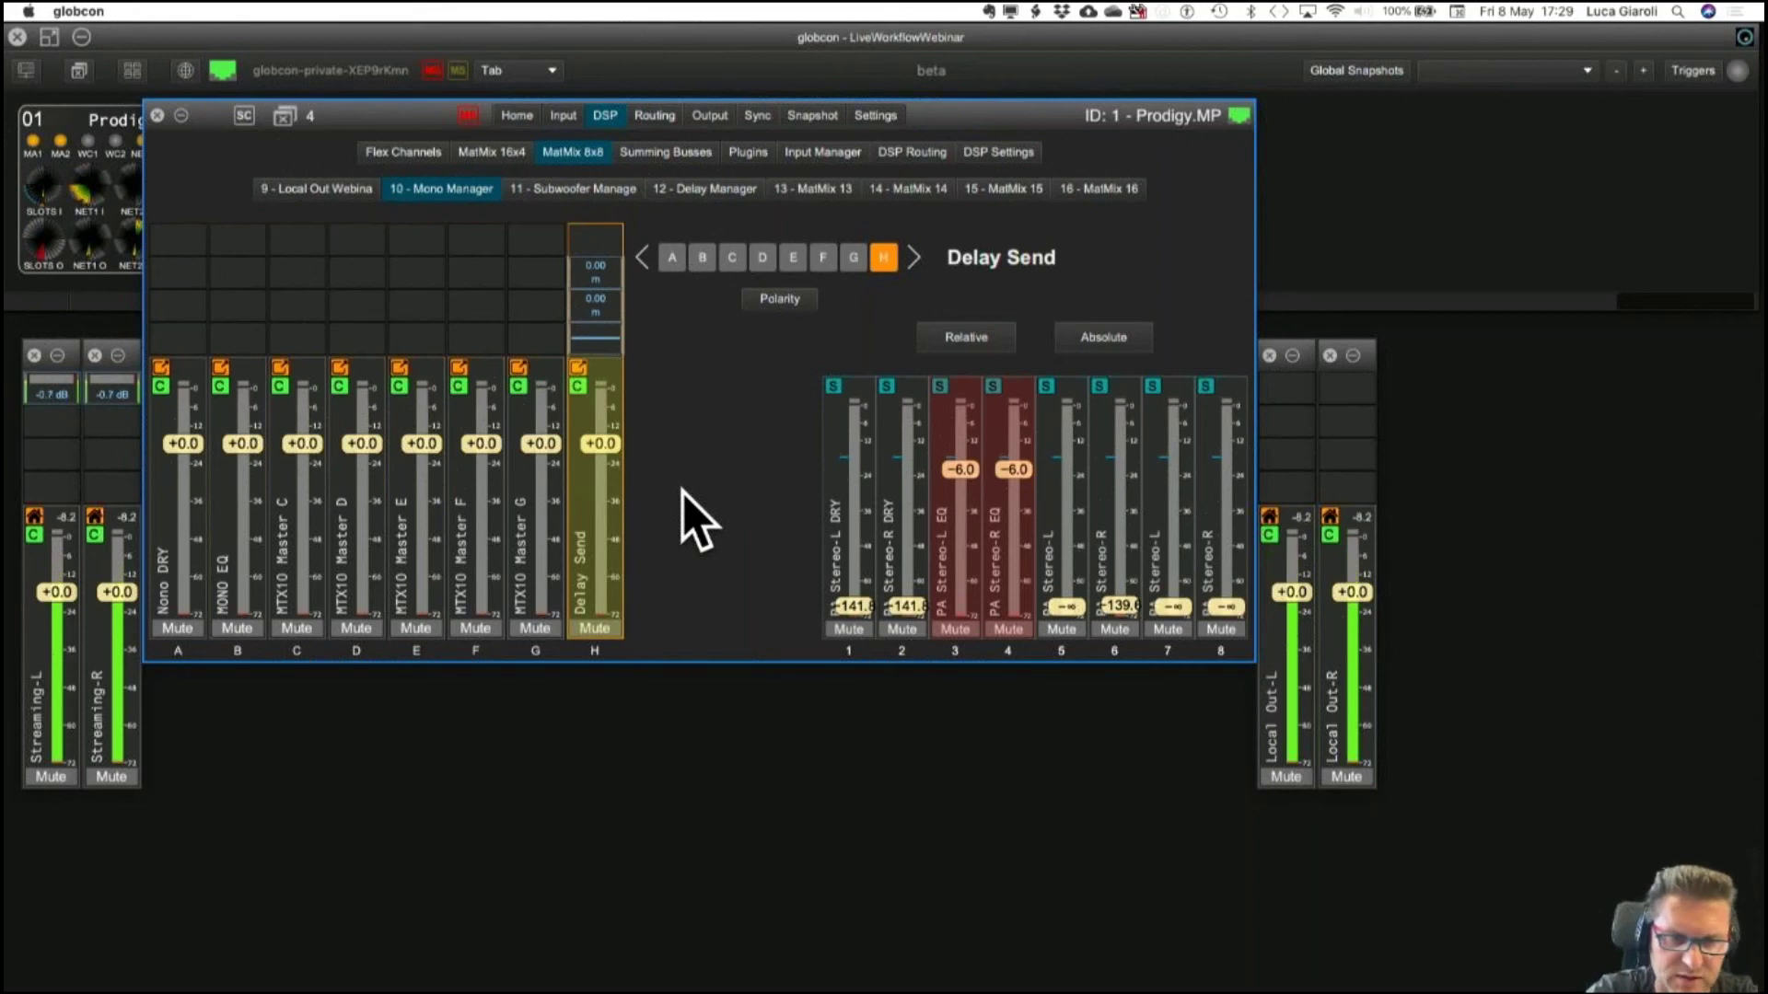
pyautogui.hotkey('ctrl', 'Right')
pyautogui.hotkey('ctrl', 'Right')
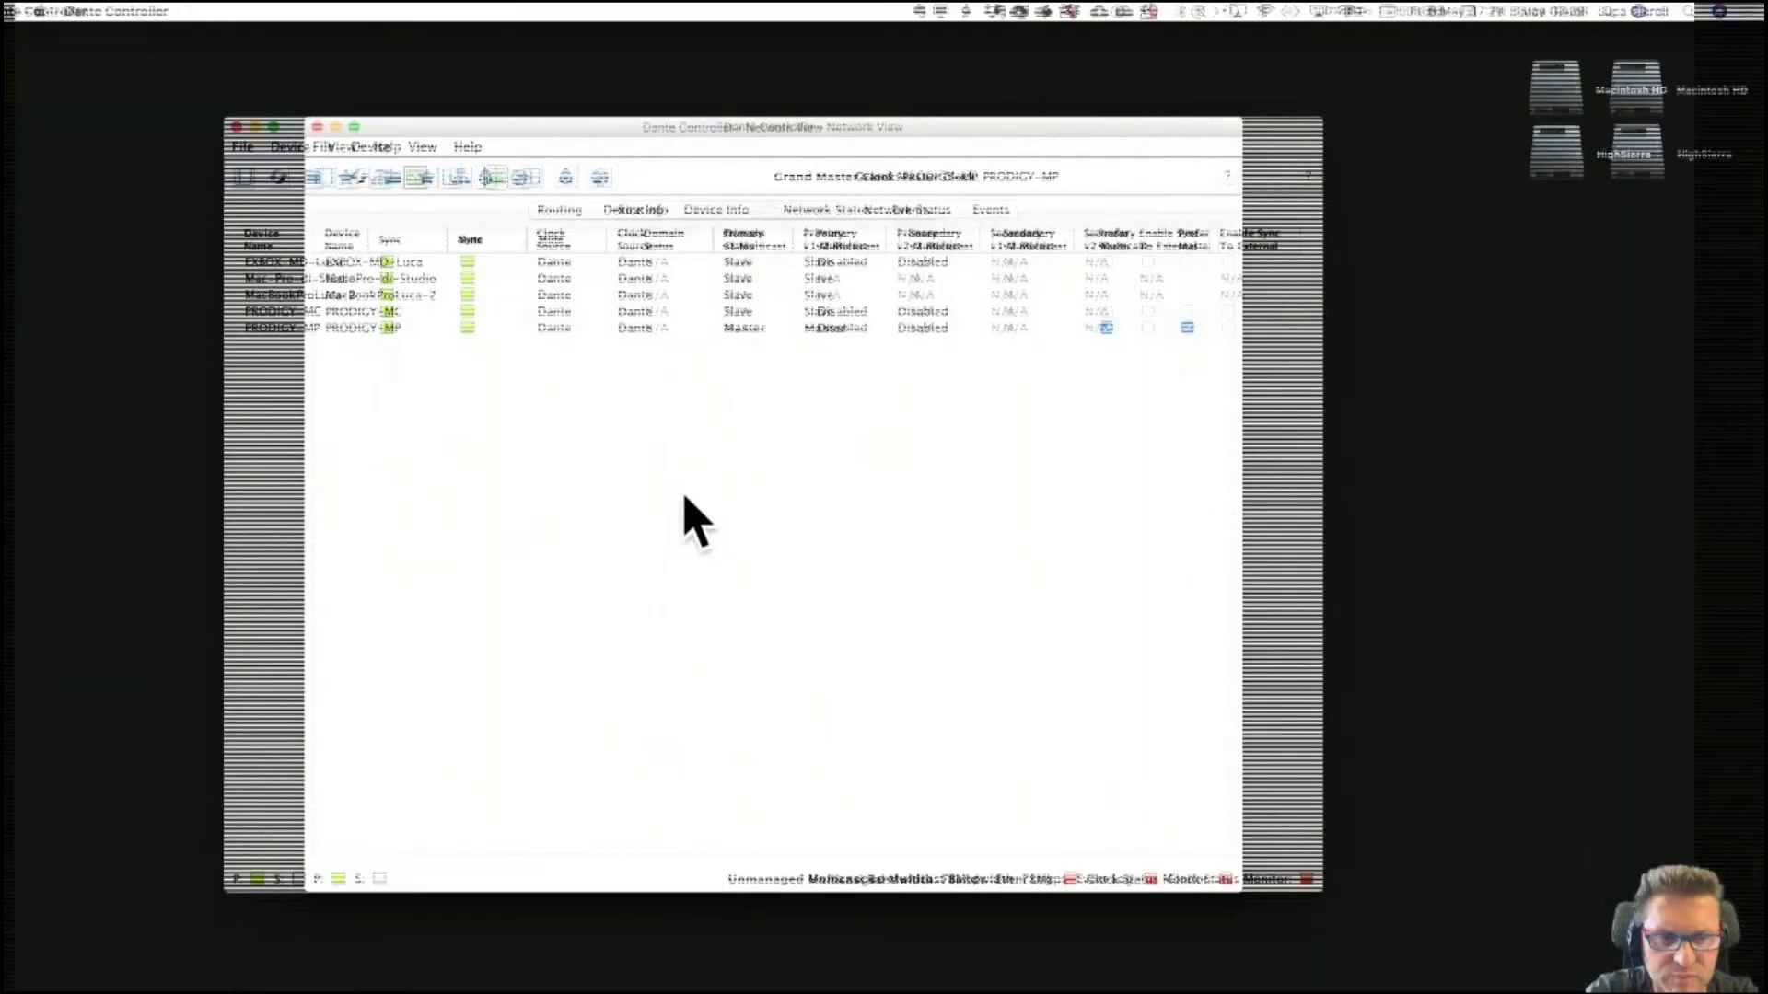
pyautogui.scroll(-5, 682, 493)
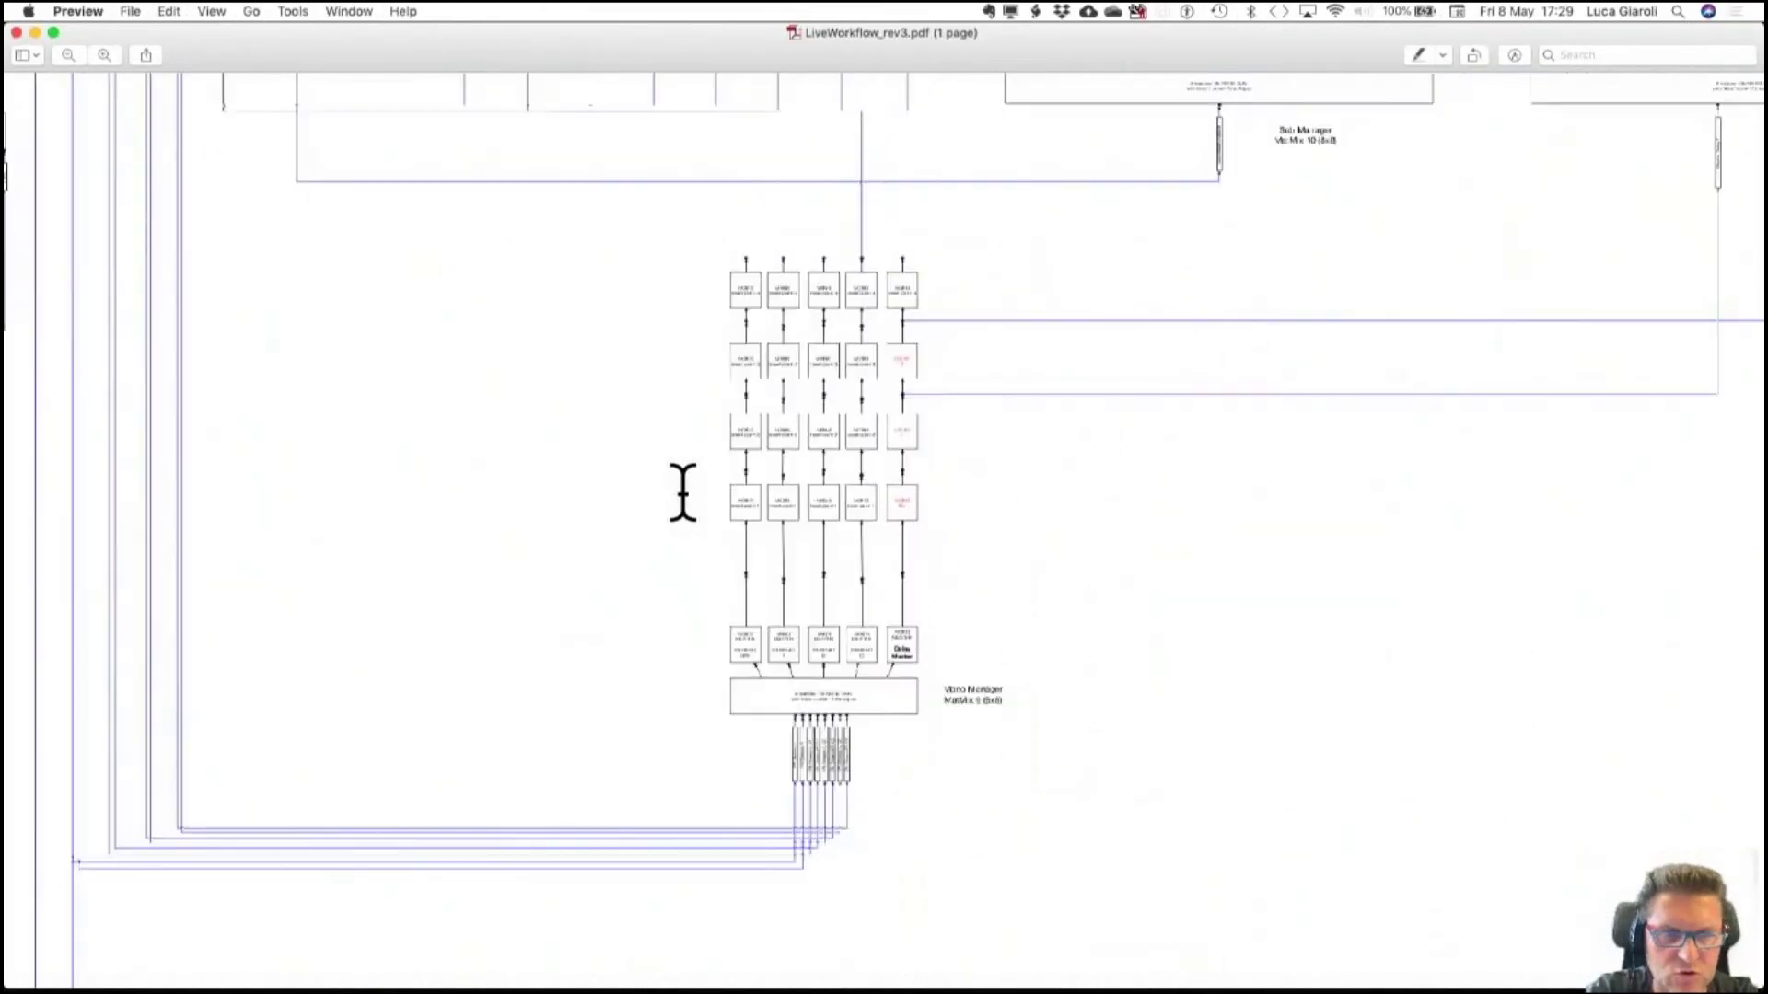
pyautogui.scroll(4, 682, 493)
pyautogui.scroll(3, 682, 492)
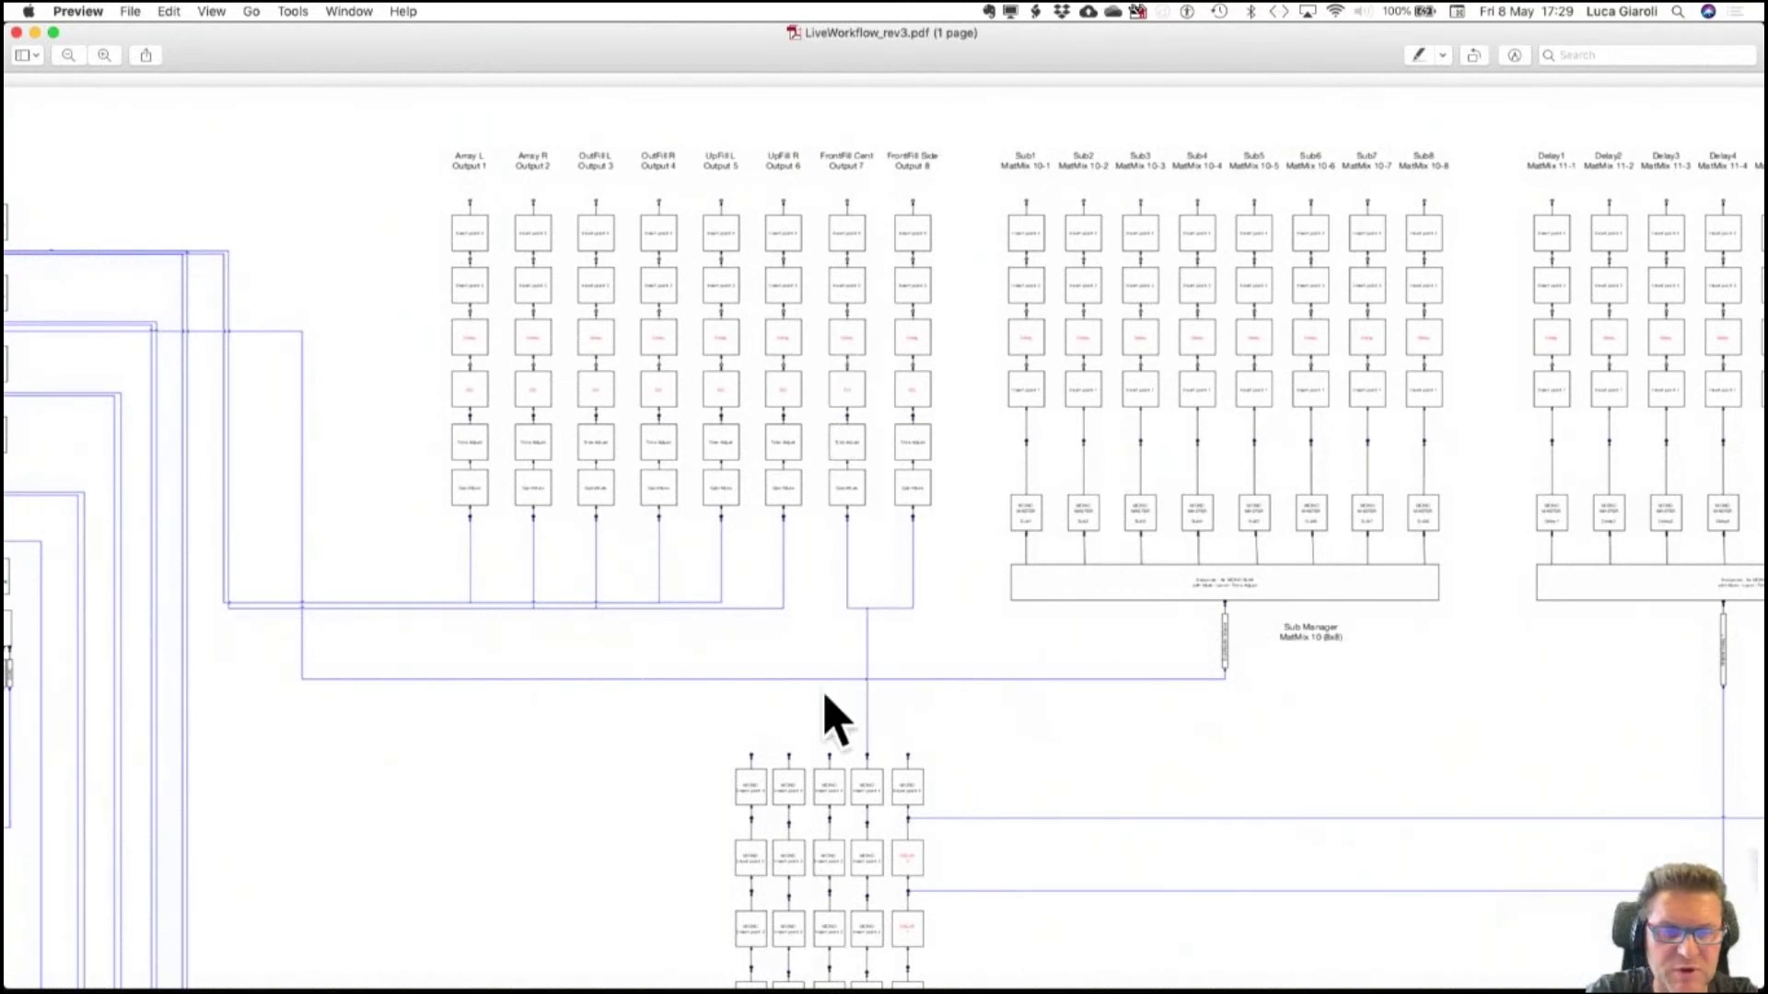
pyautogui.scroll(-3, 828, 718)
pyautogui.scroll(-4, 957, 819)
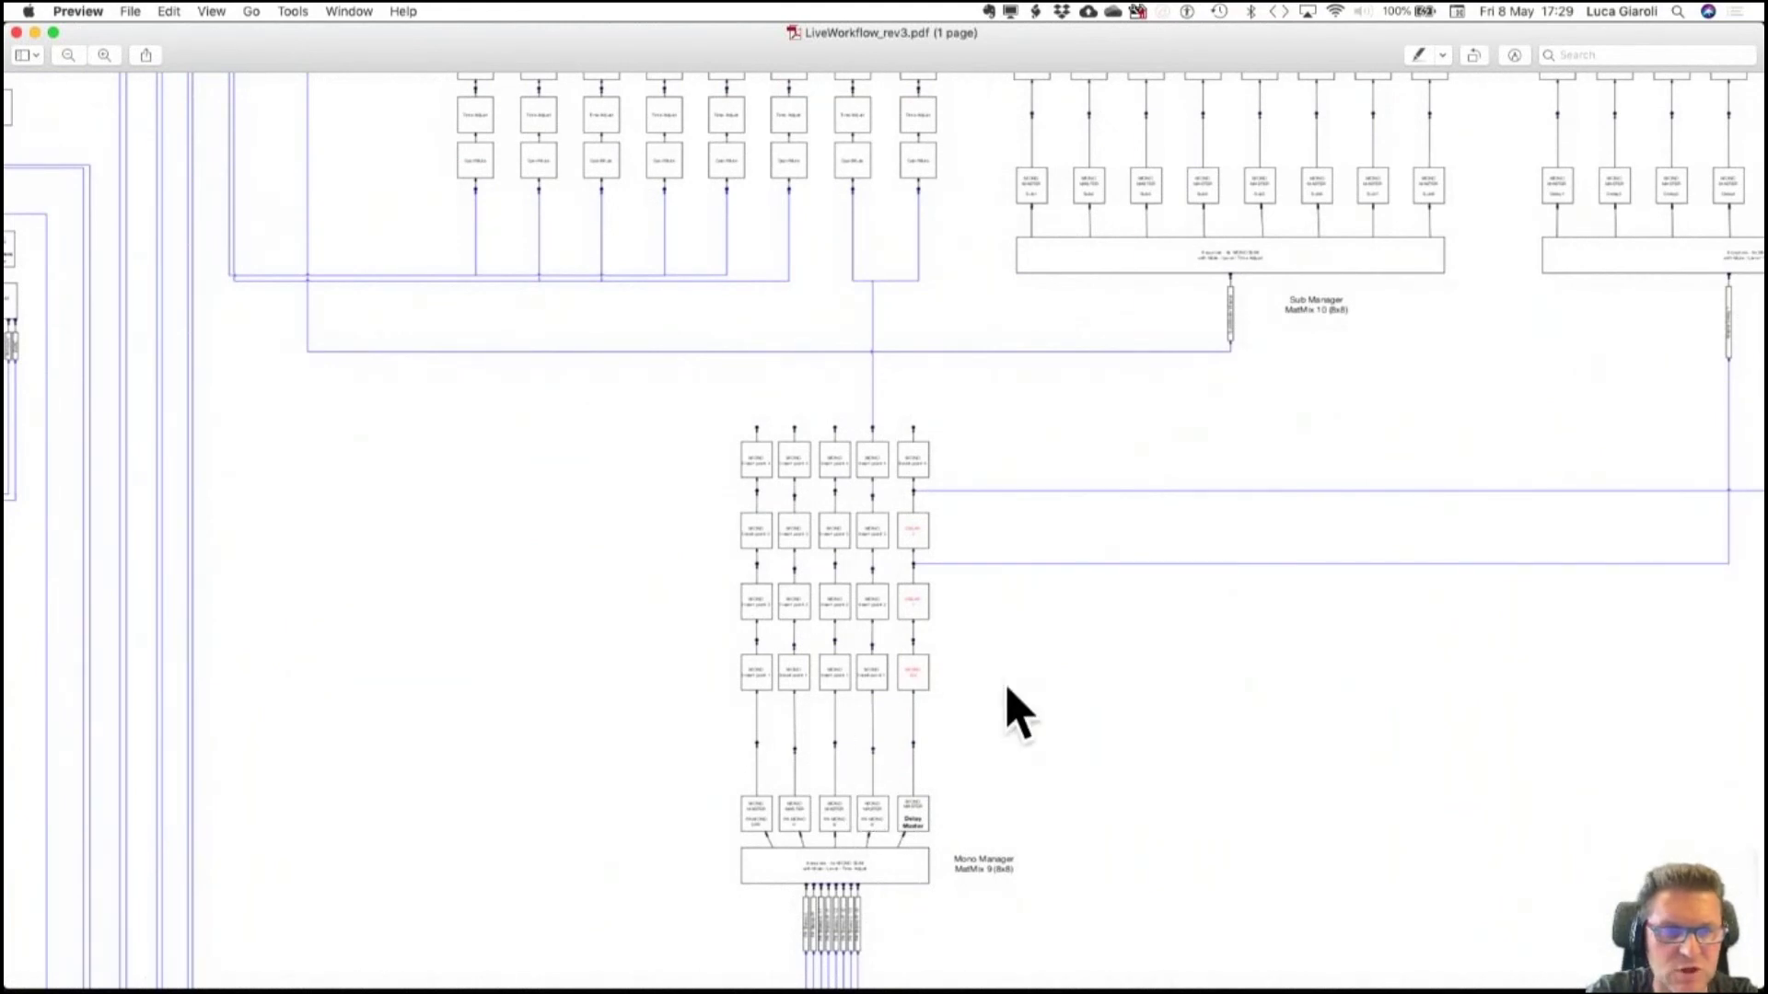
pyautogui.scroll(5, 1010, 710)
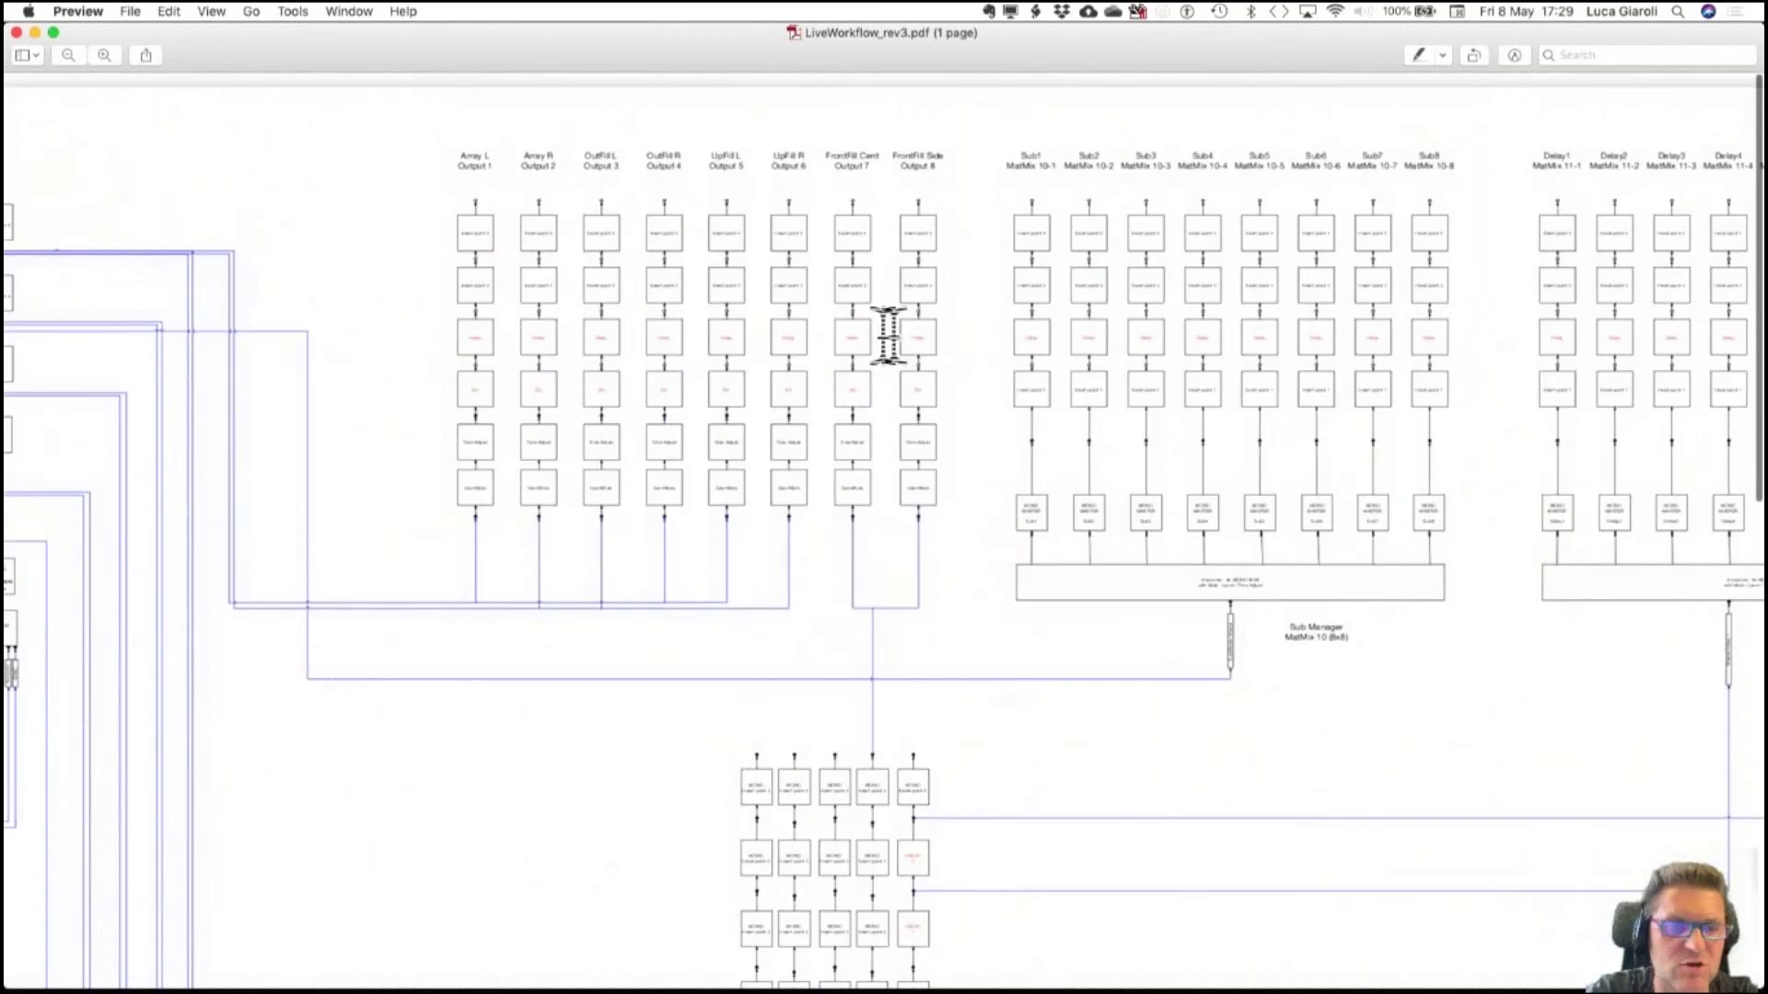
pyautogui.scroll(-3, 935, 699)
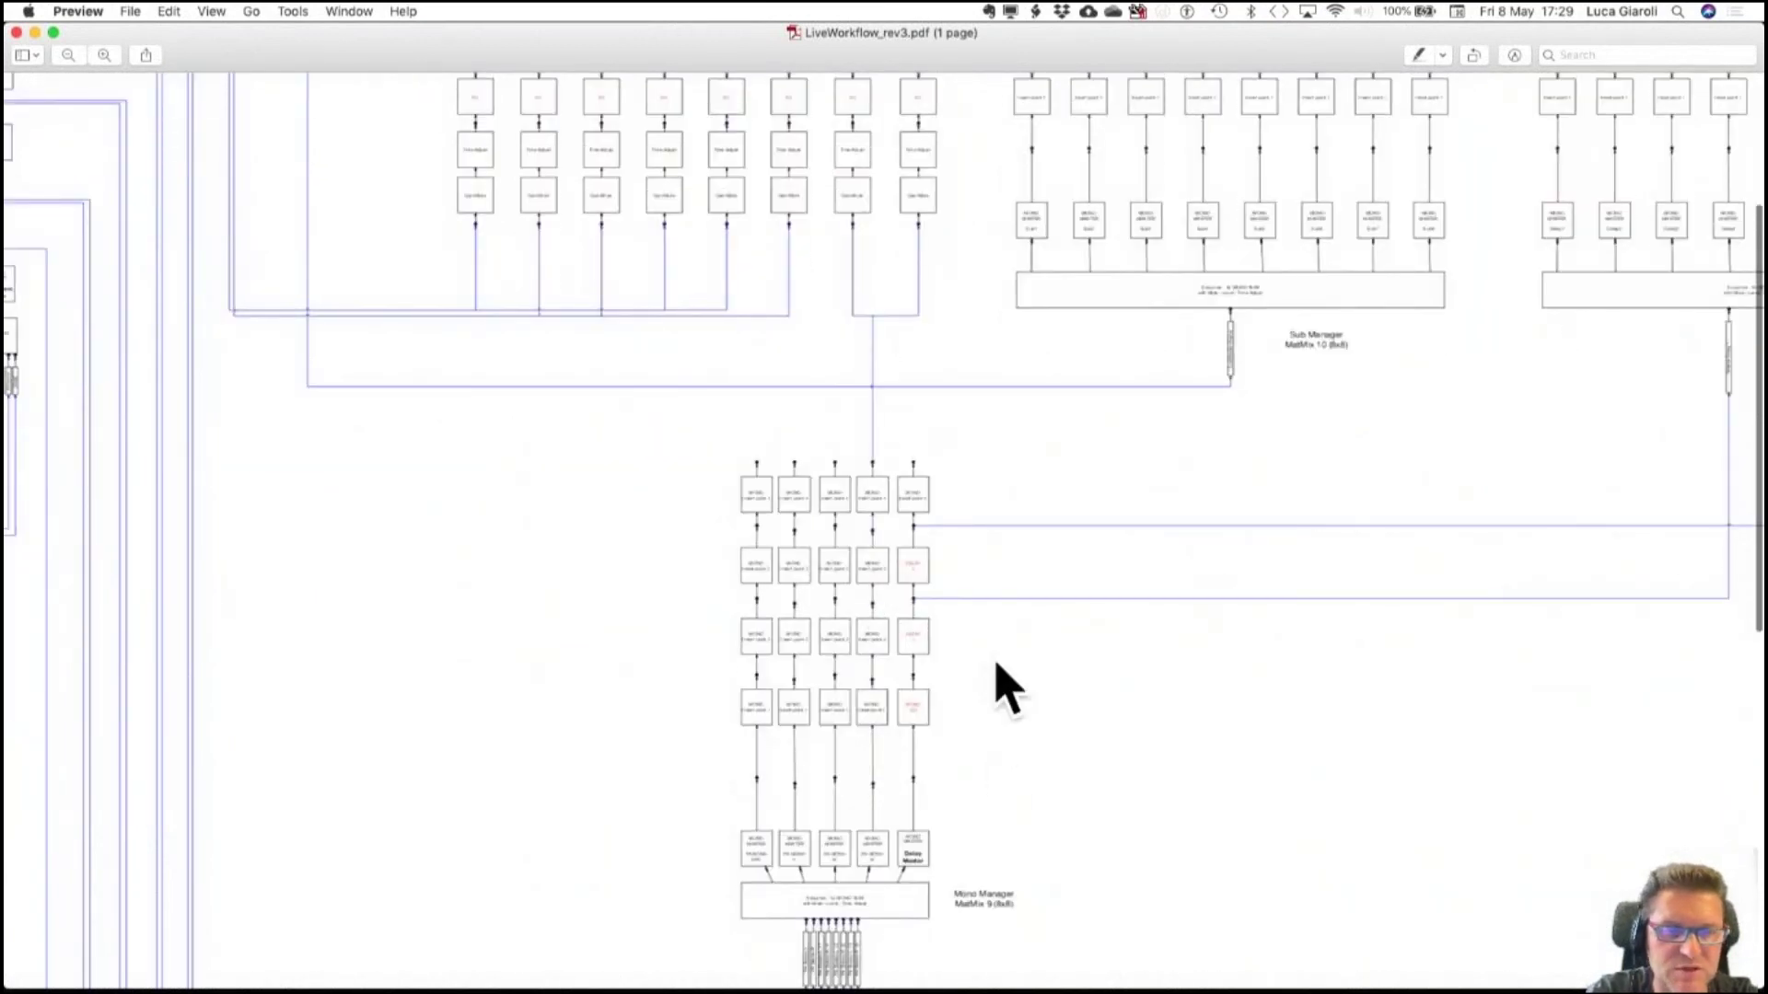
# Check the source feeding the Array L flex channel and find its patch in the Flex Channels DSP routing matrix.
pyautogui.hotkey('ctrl', 'Left')
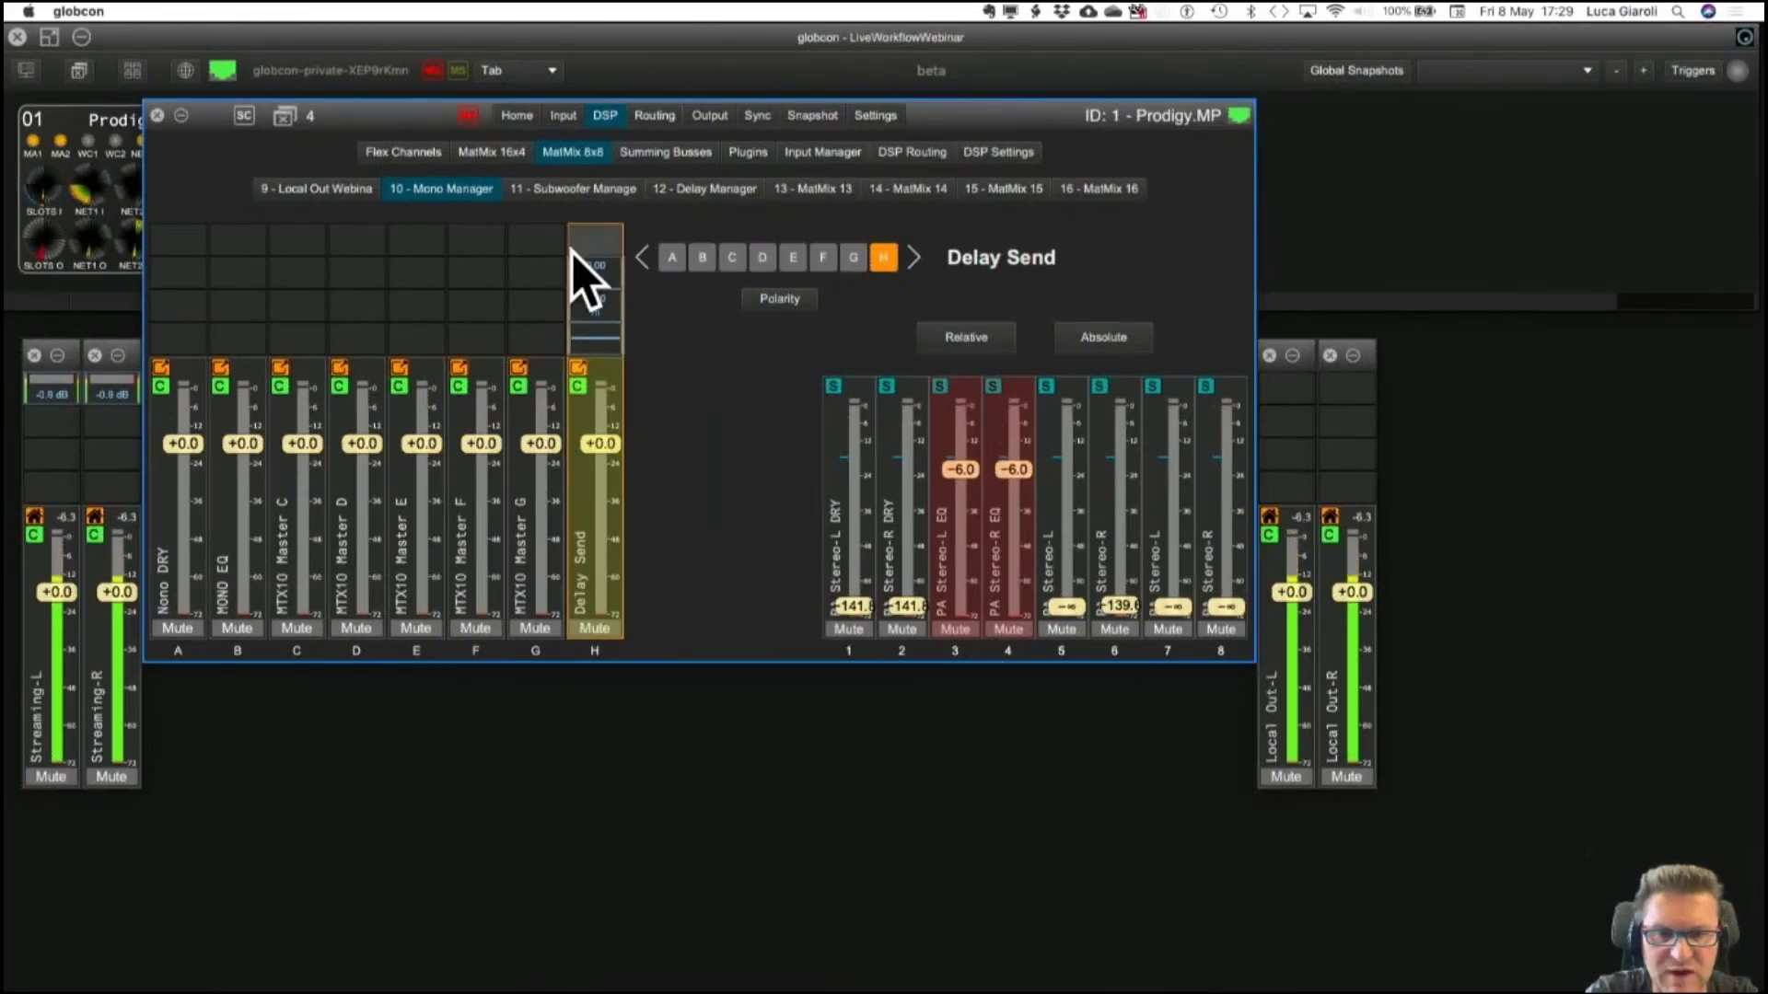
pyautogui.click(404, 153)
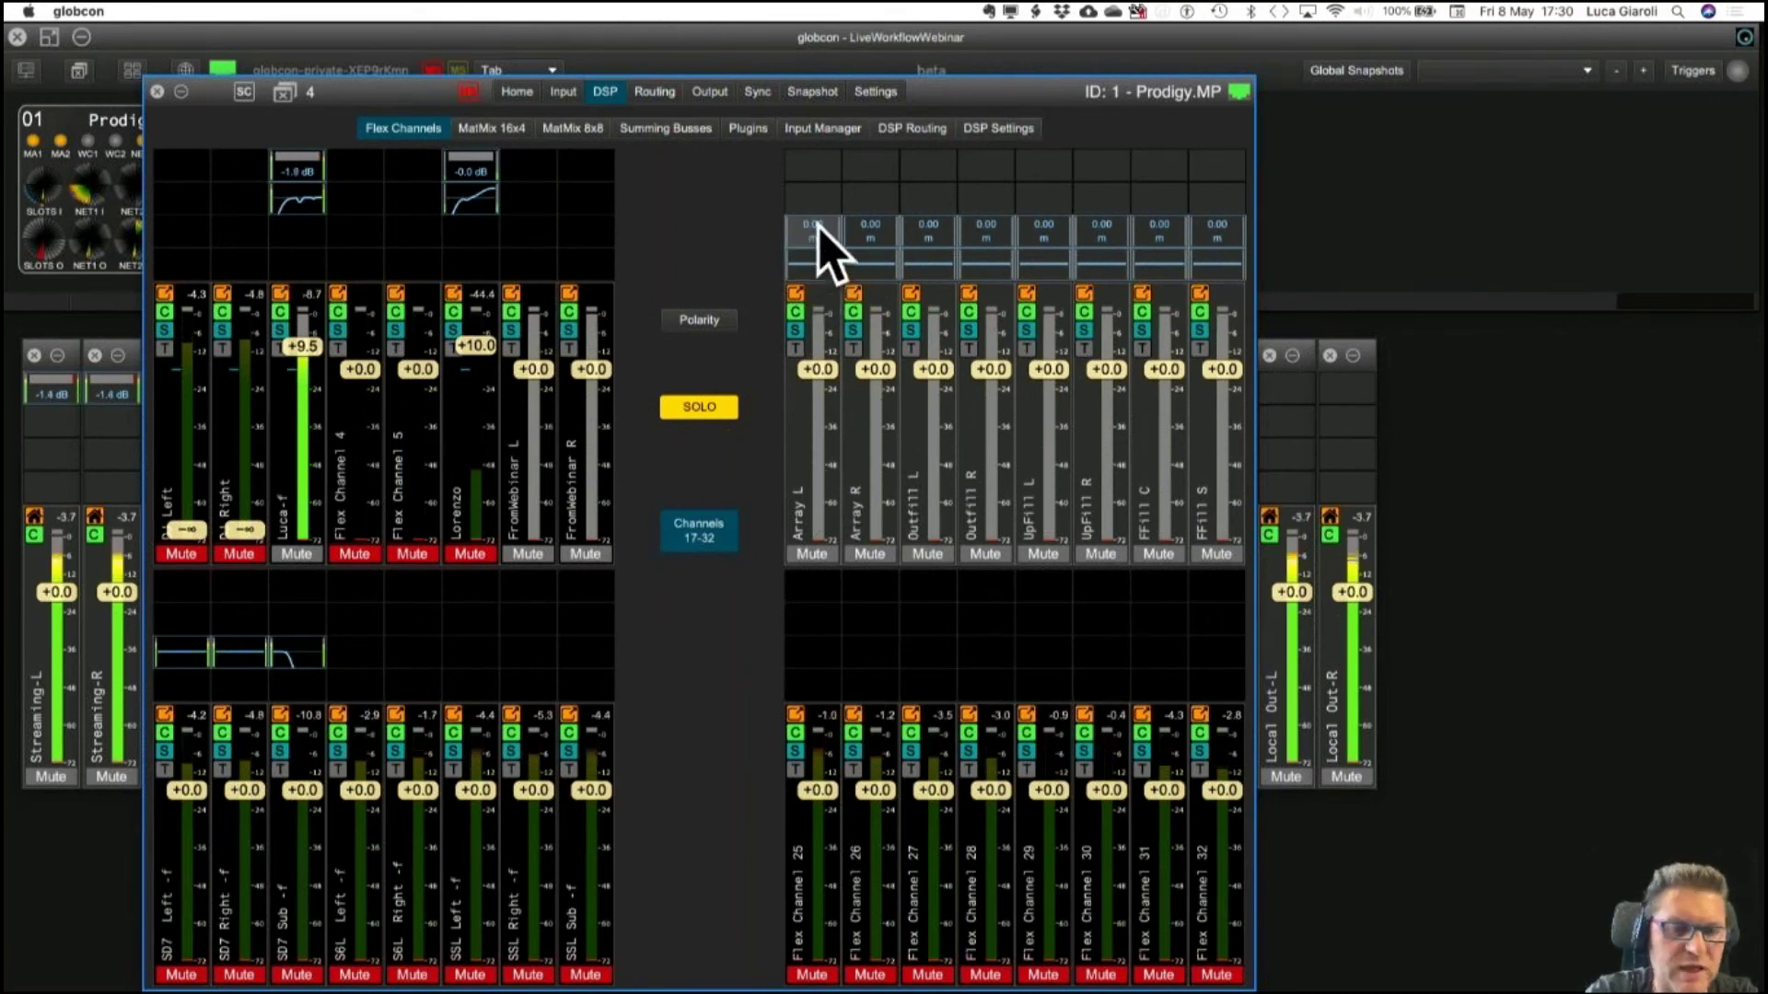
pyautogui.click(797, 331)
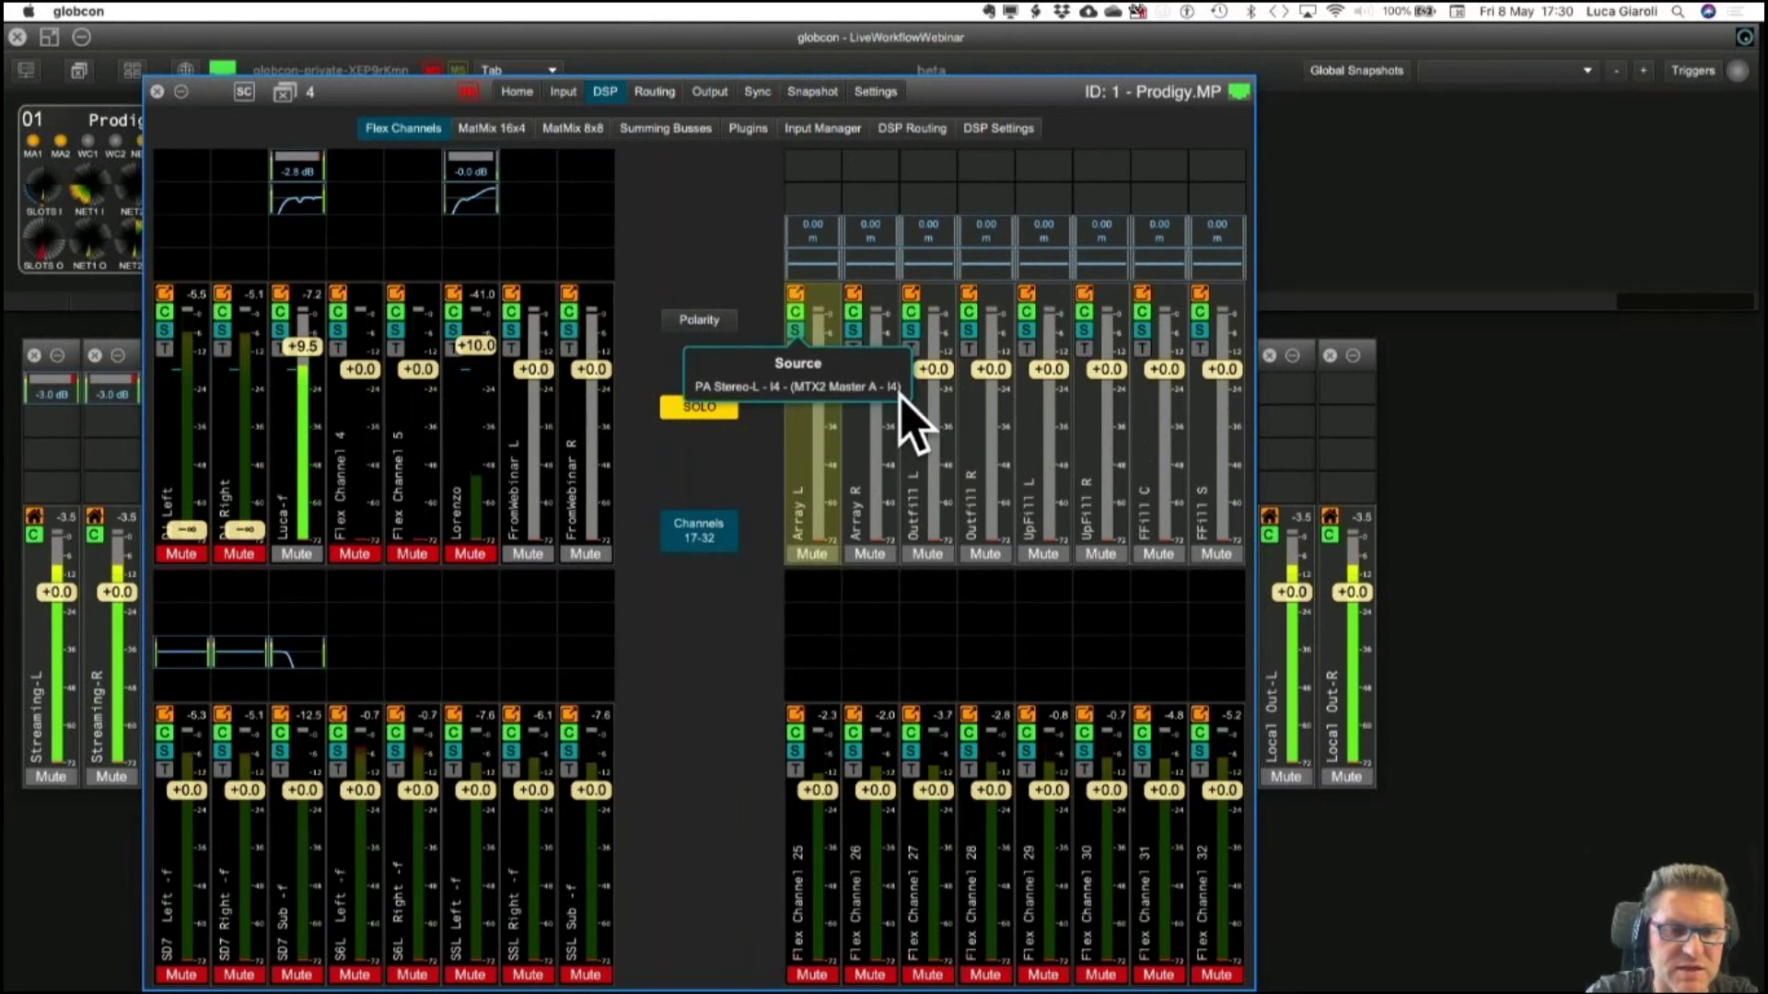
pyautogui.click(913, 130)
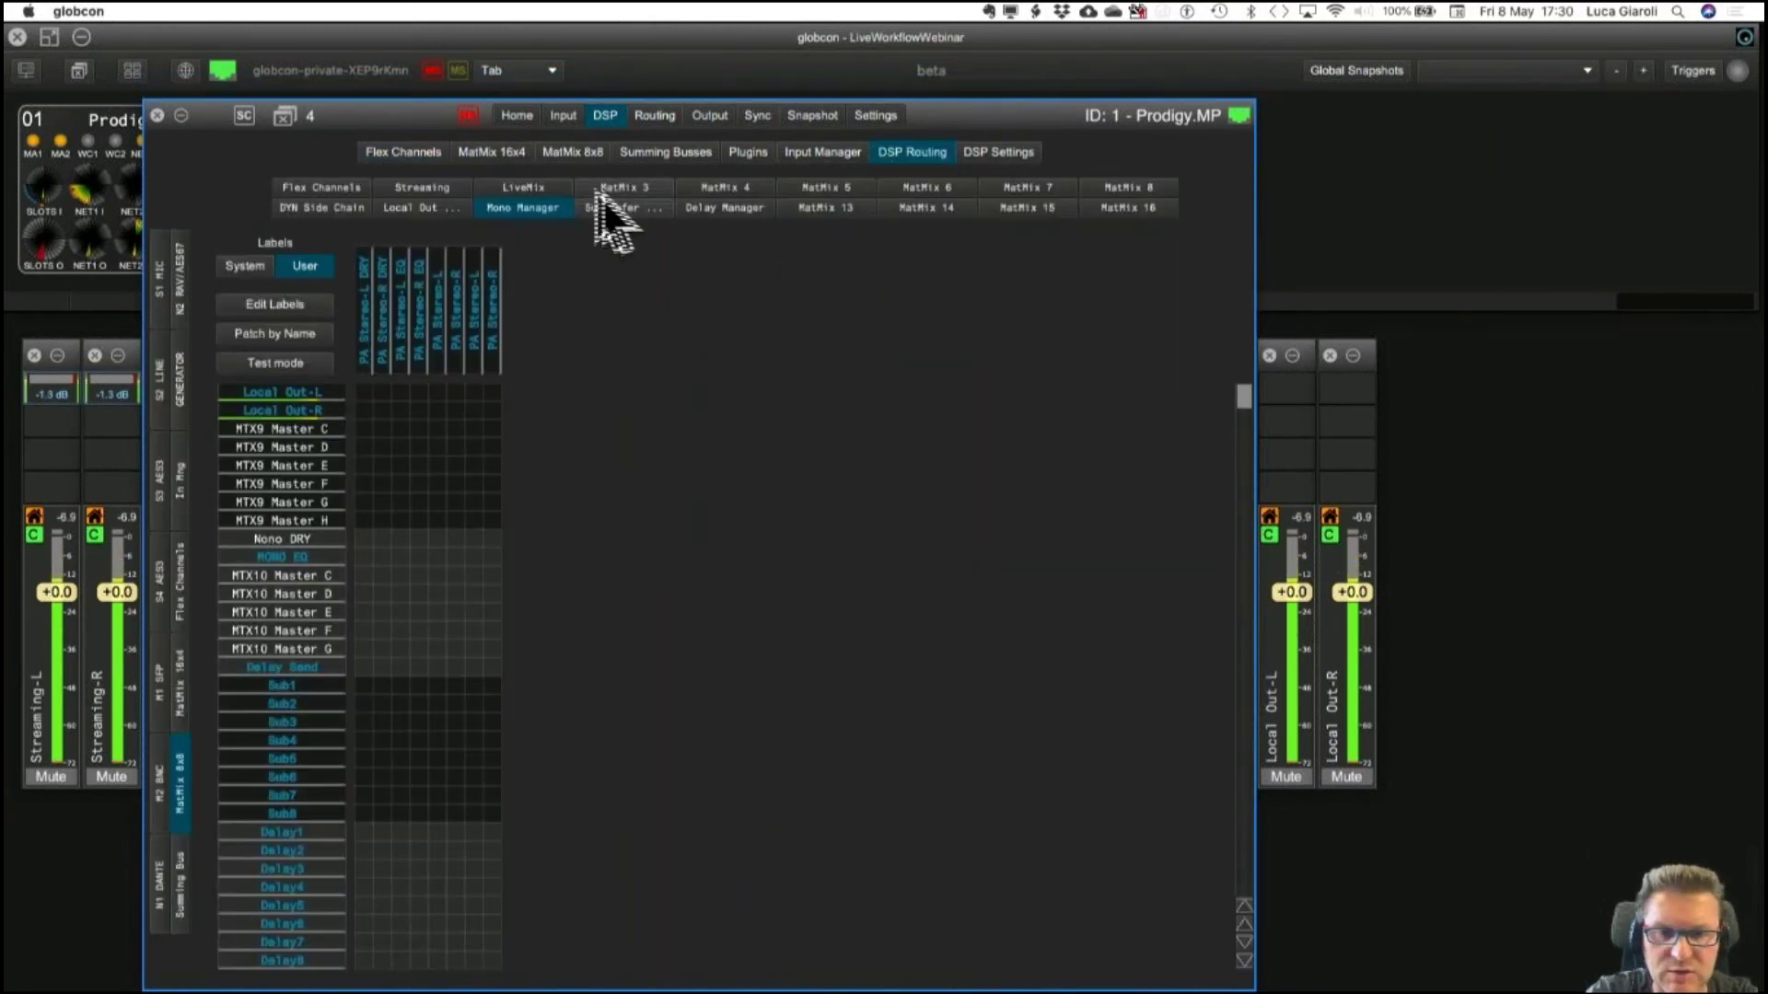
pyautogui.click(353, 189)
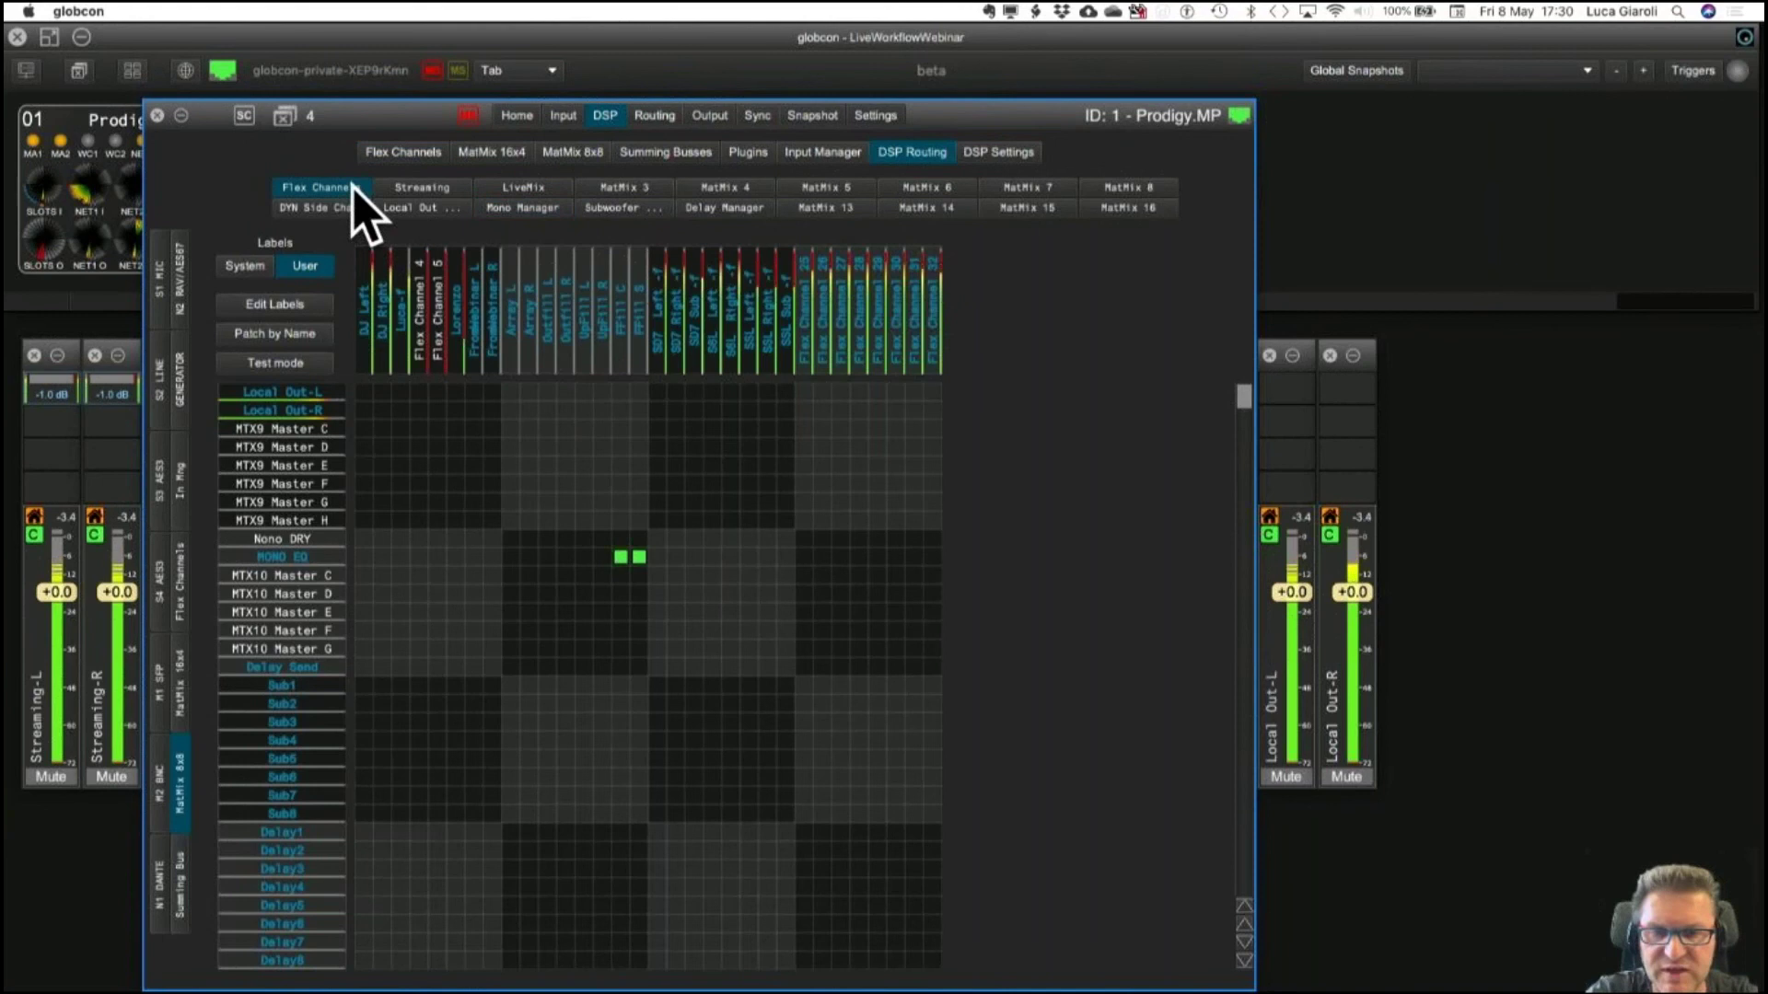
pyautogui.rightClick(513, 320)
pyautogui.click(543, 362)
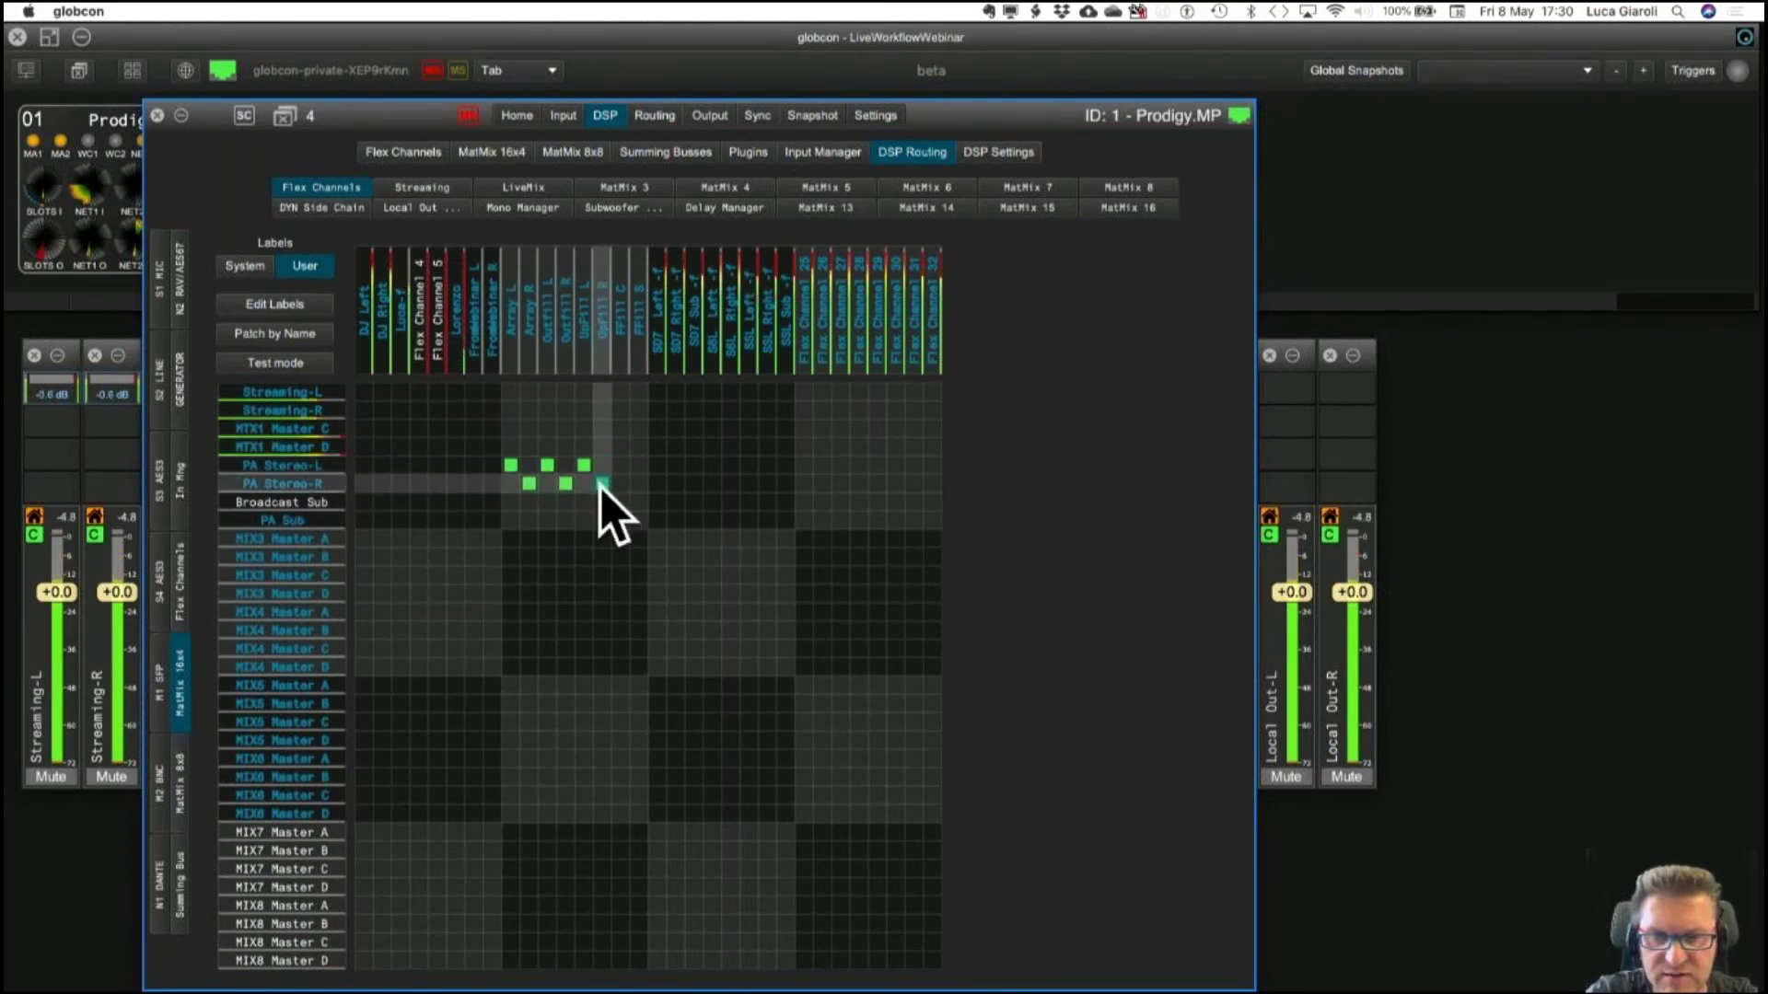
# Try swapping the PA Stereo-L and PA Stereo-R patches between Outfill L and Outfill R, and restore the straight left/right patch.
pyautogui.click(566, 465)
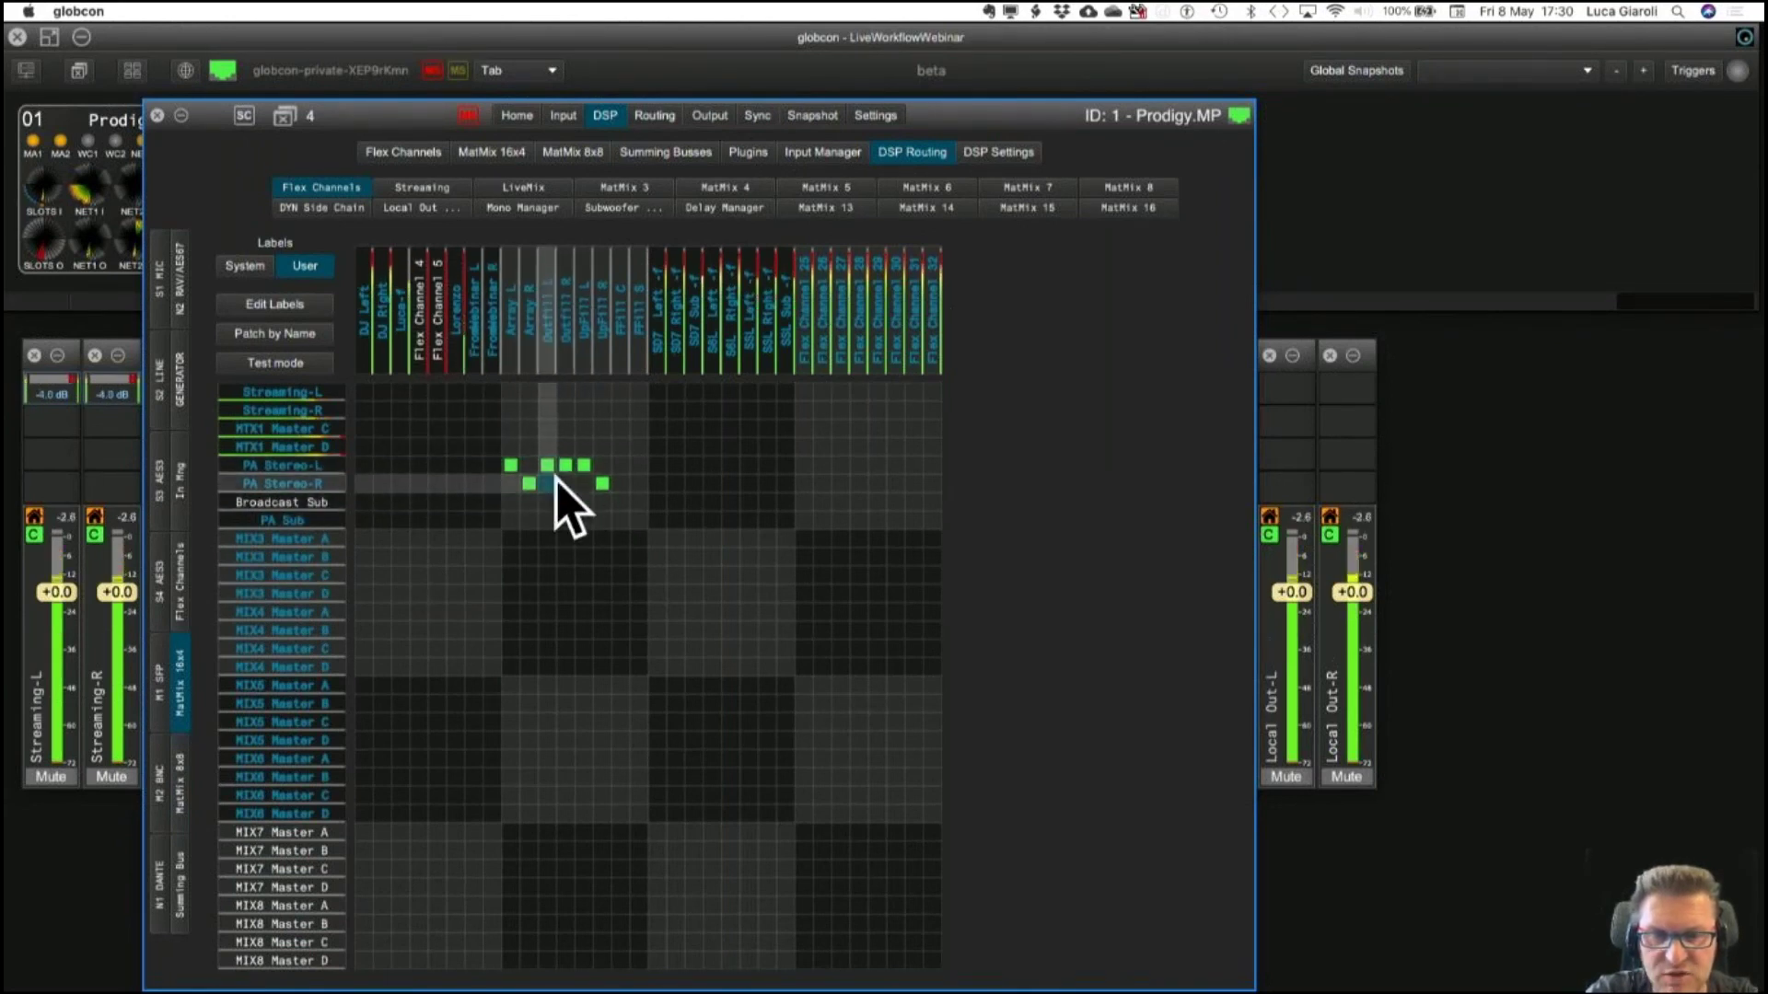
pyautogui.click(547, 483)
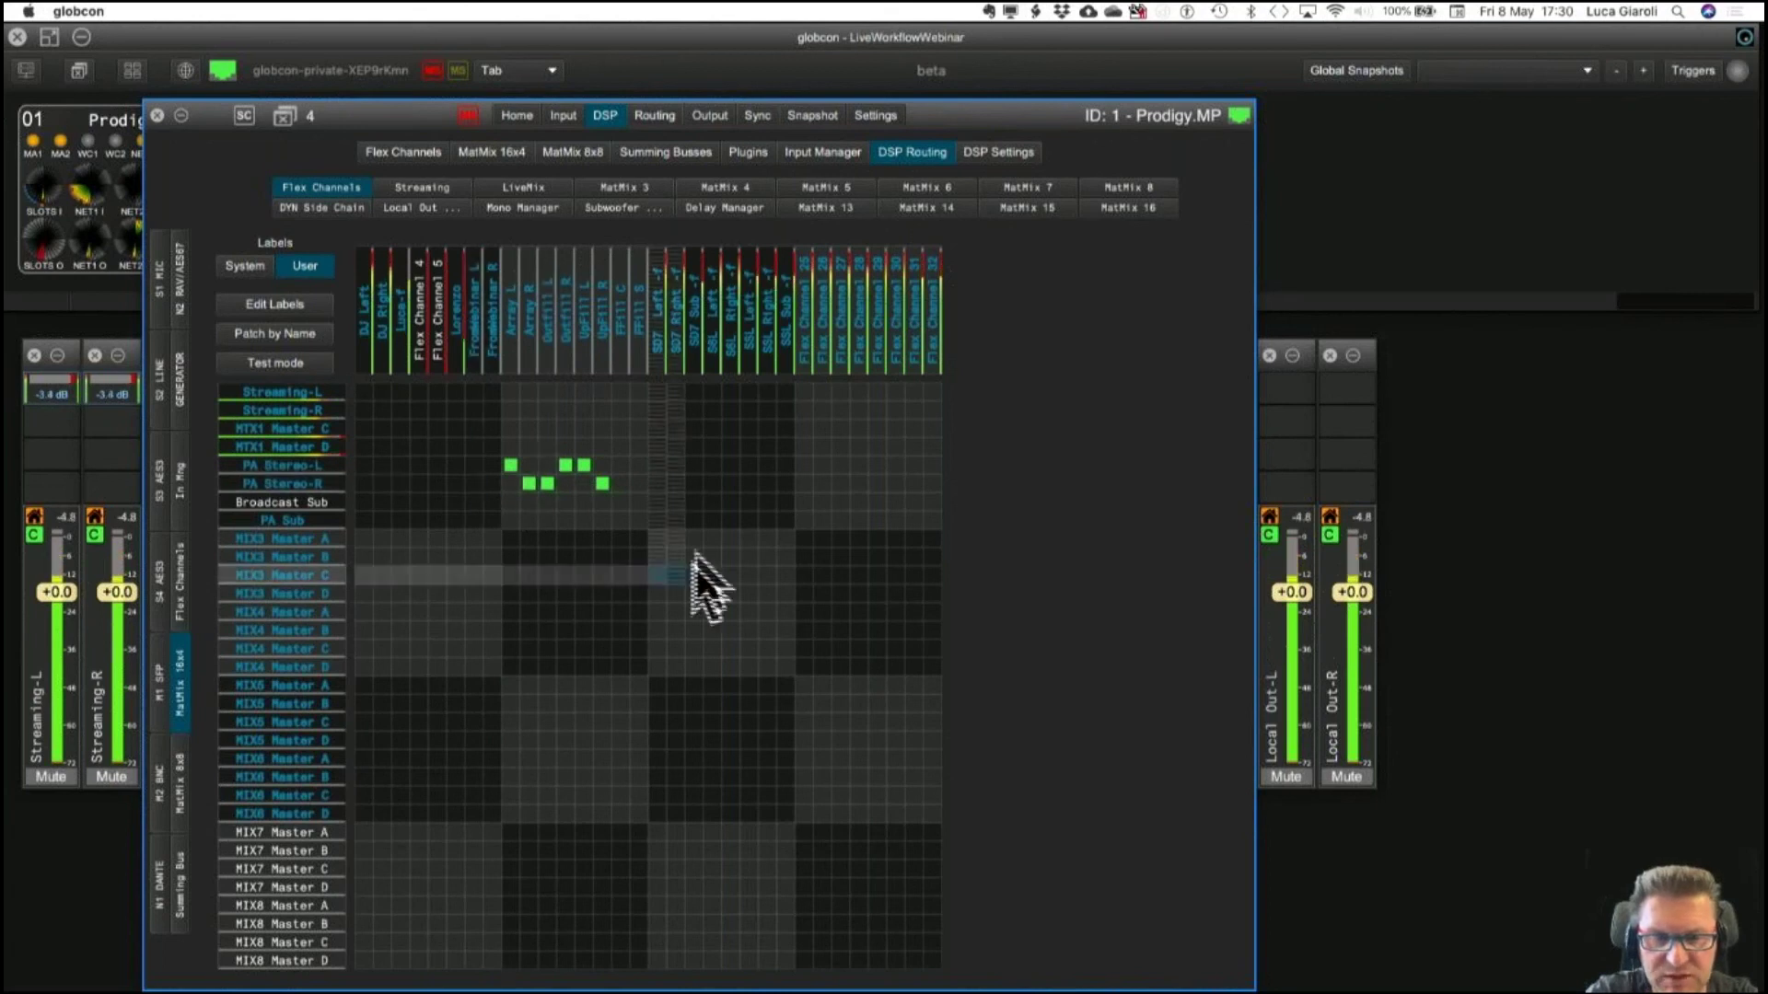
pyautogui.click(547, 465)
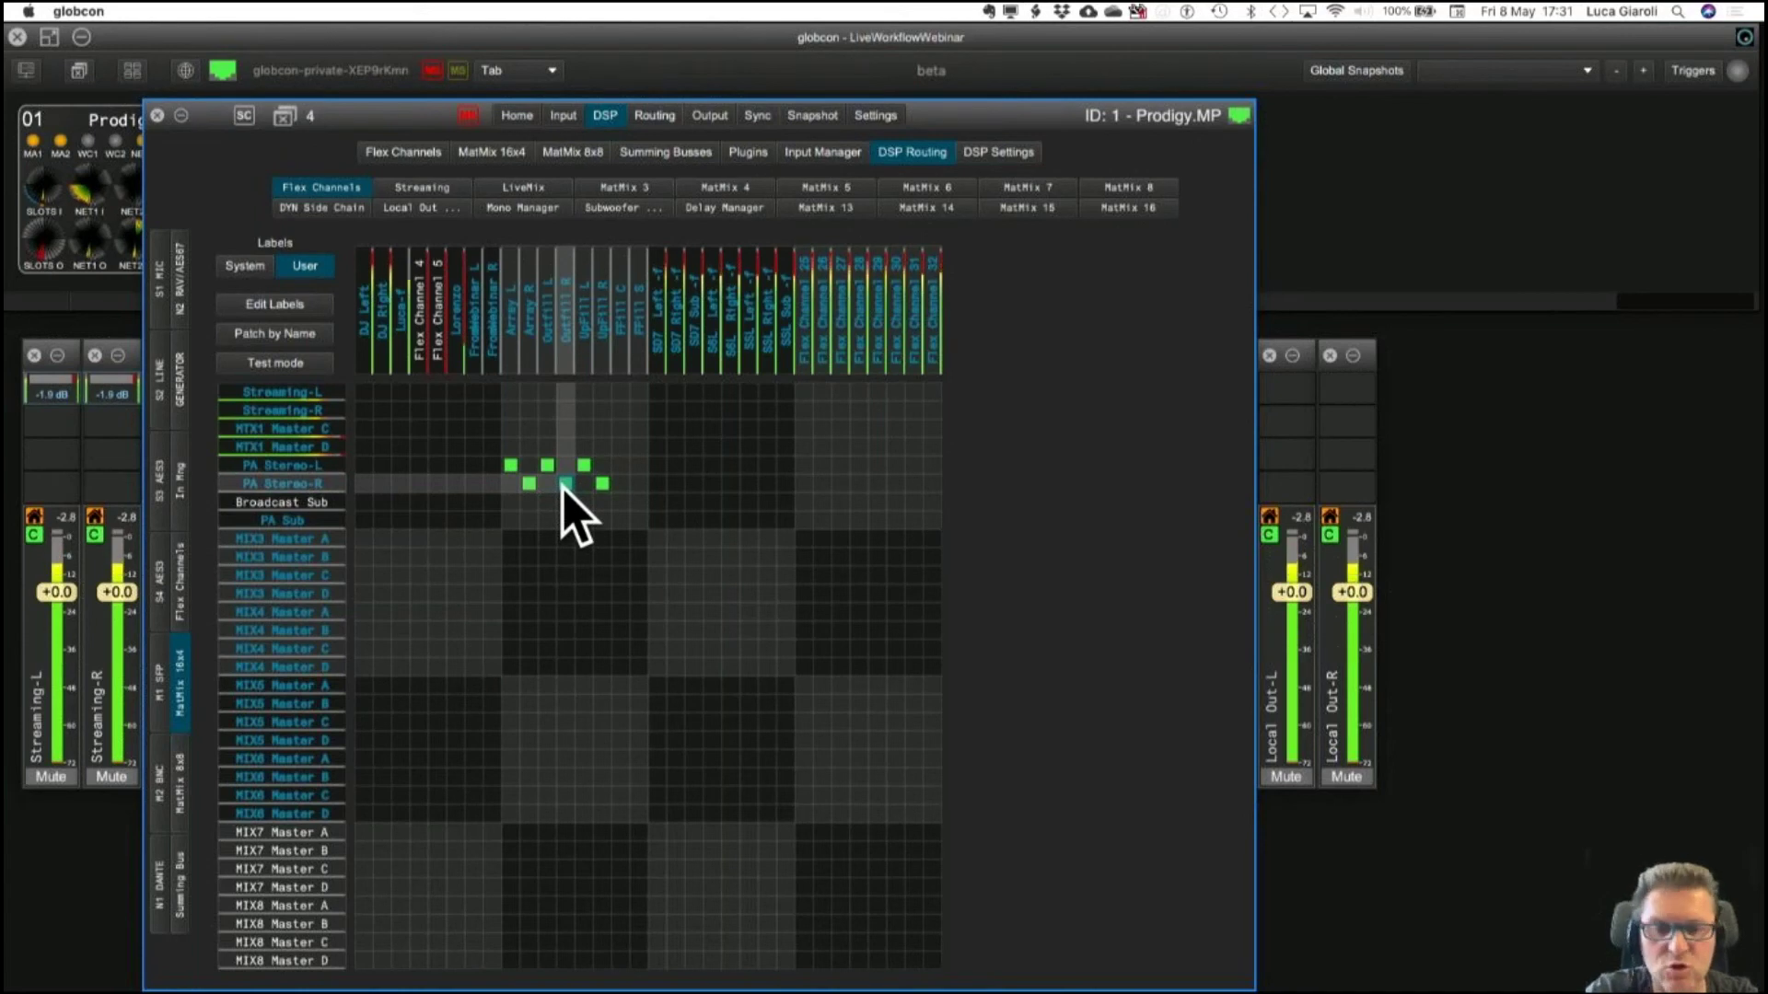
pyautogui.click(566, 466)
pyautogui.click(548, 469)
pyautogui.click(549, 484)
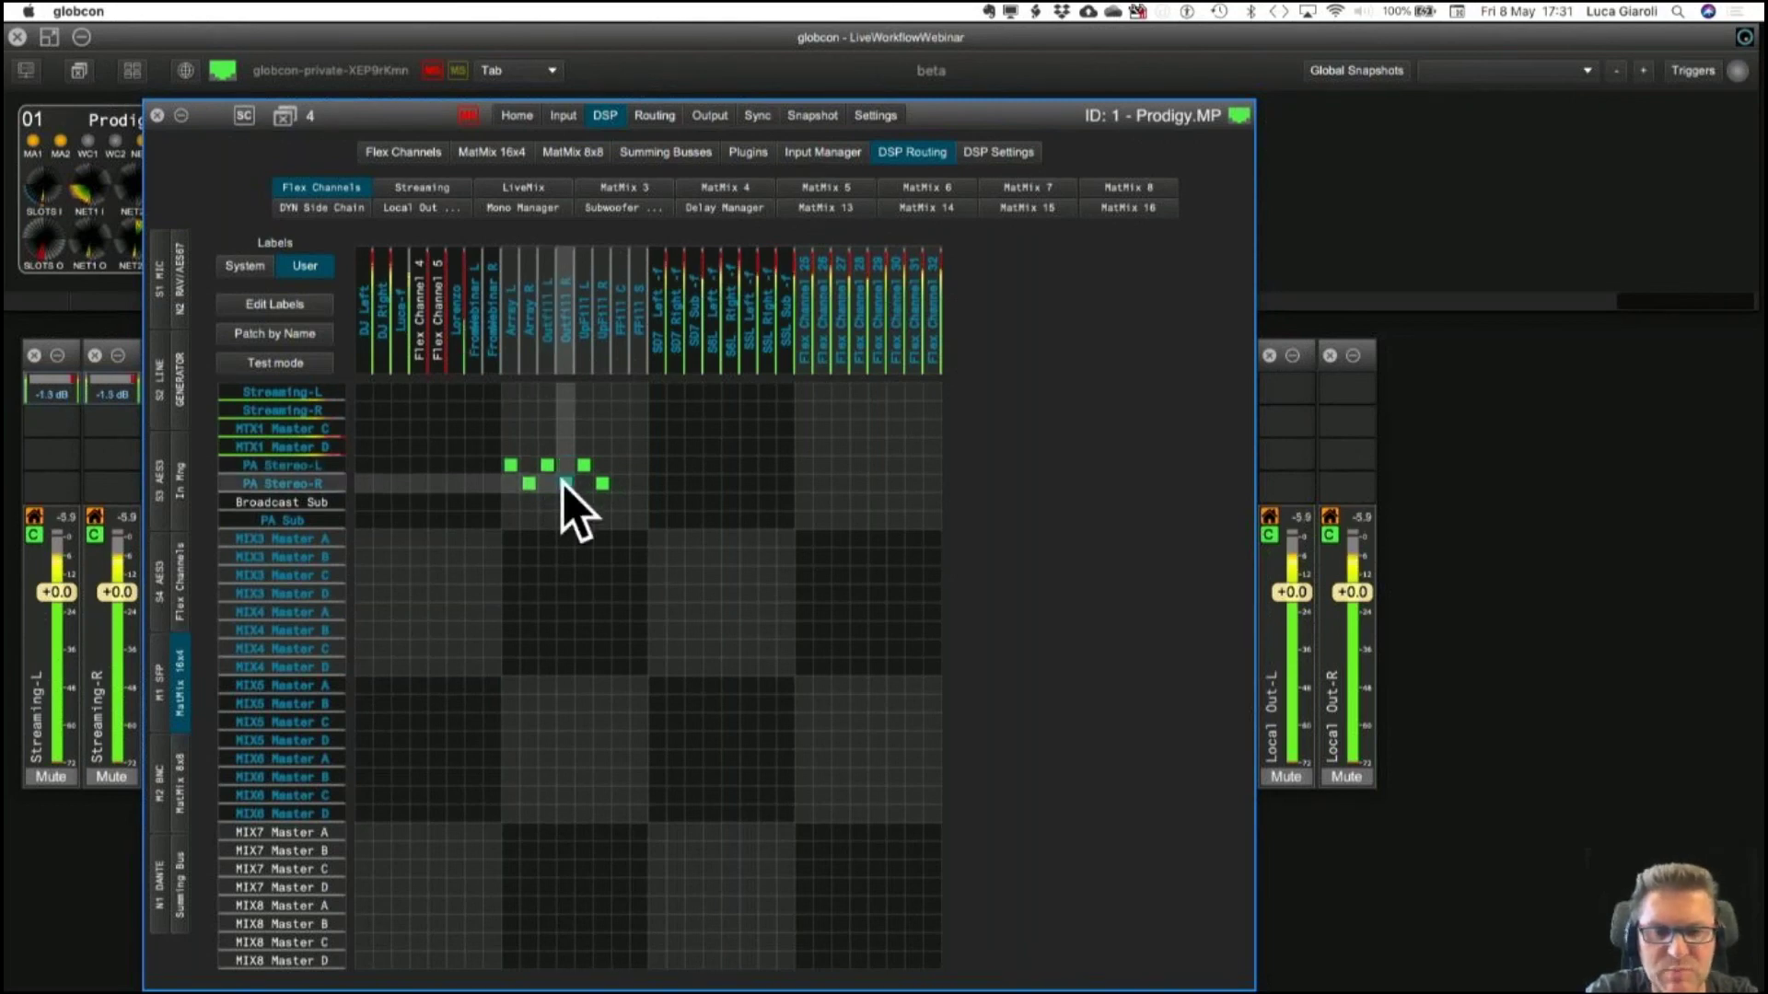
# Insert an equalizer in the empty slot between insert points 1 and 2 of the PA Stereo-L master.
pyautogui.click(565, 483)
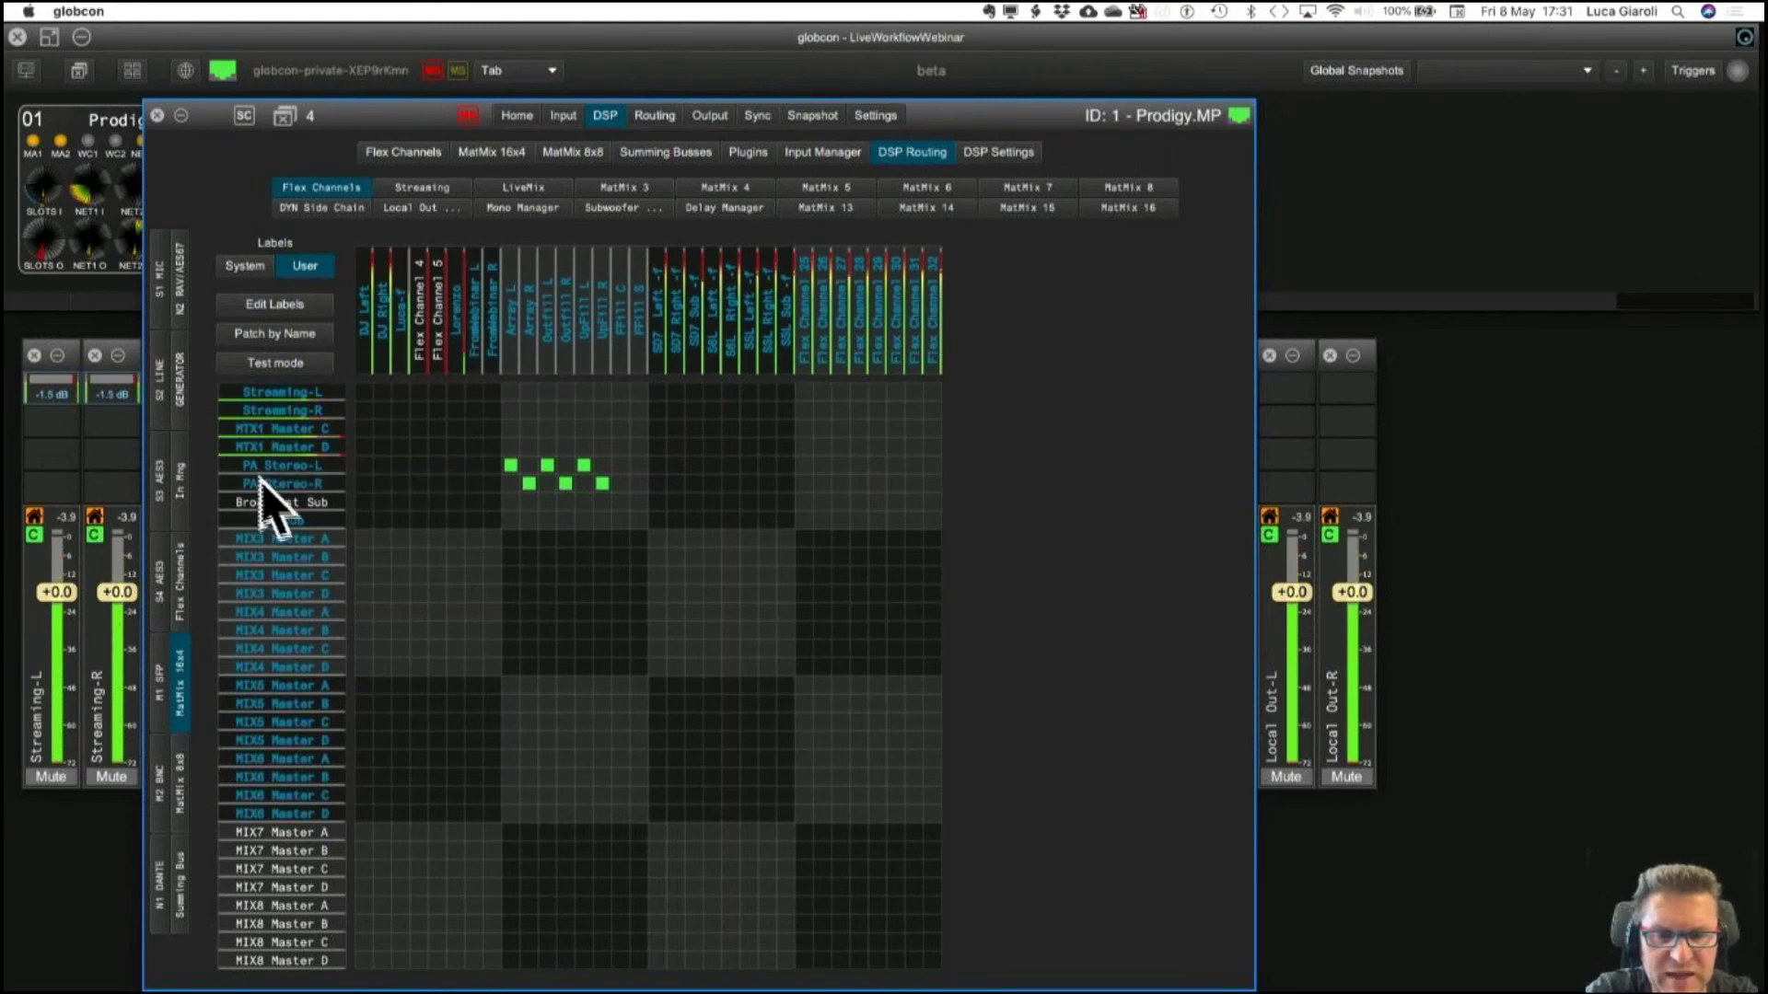
pyautogui.click(514, 467)
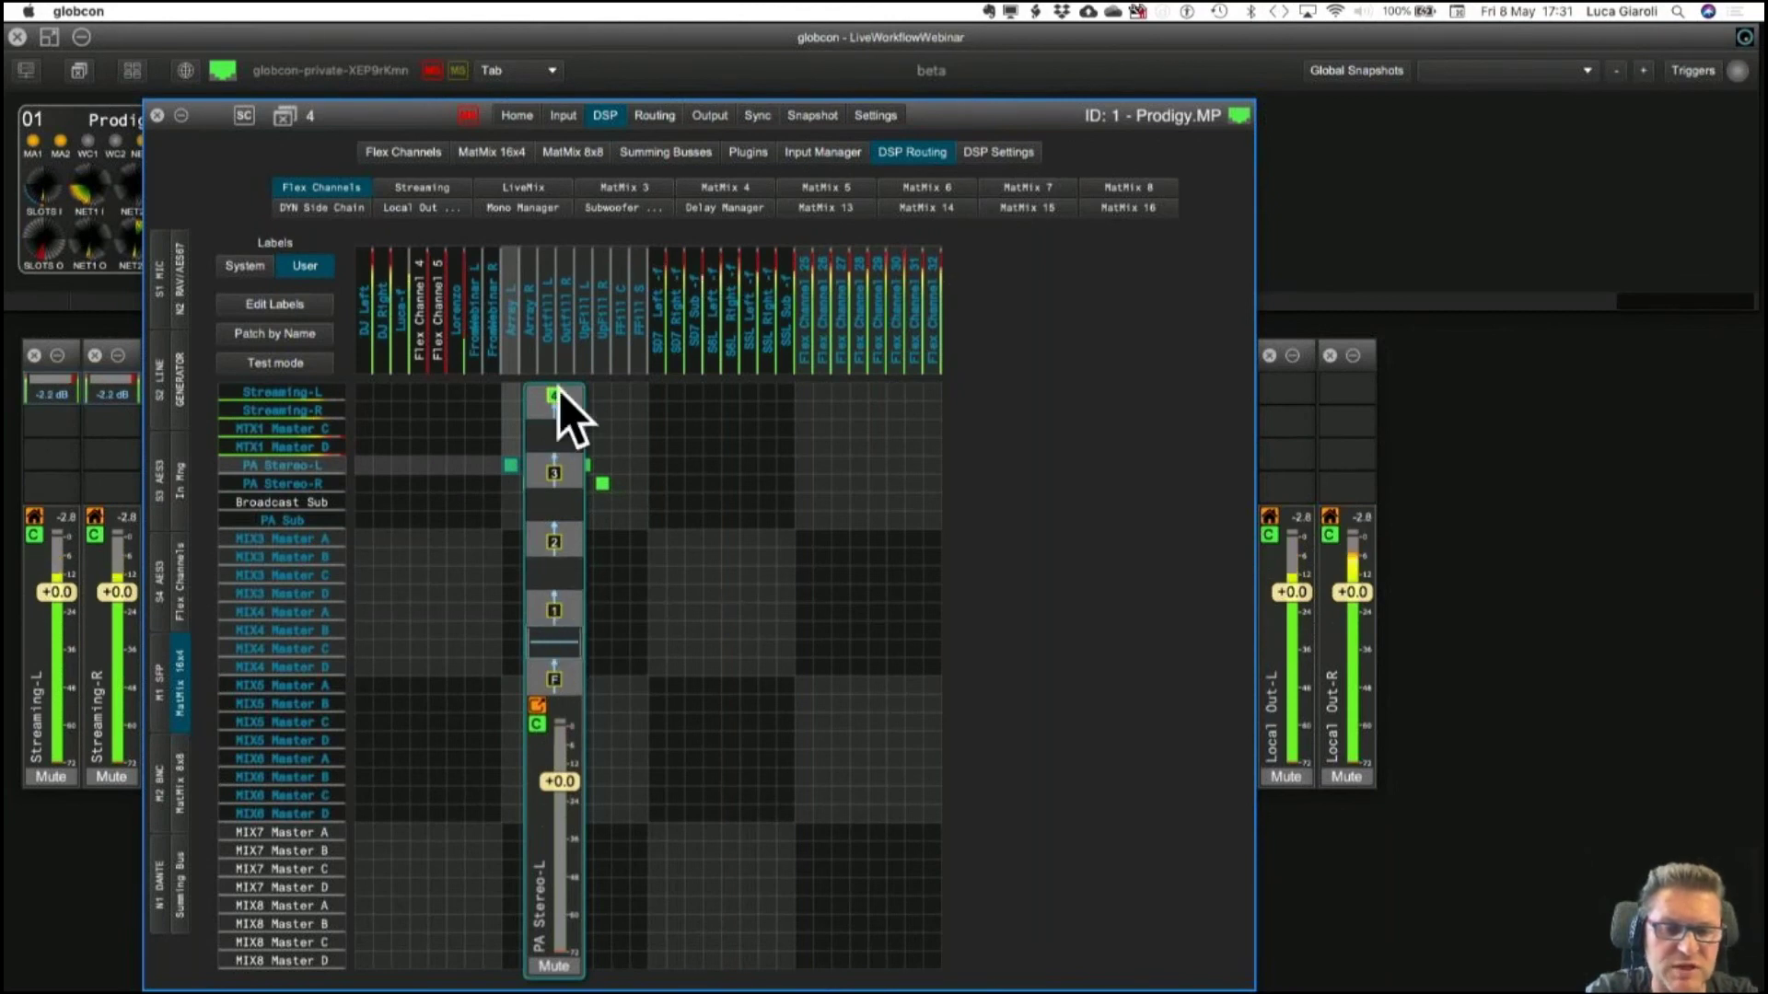
pyautogui.click(556, 573)
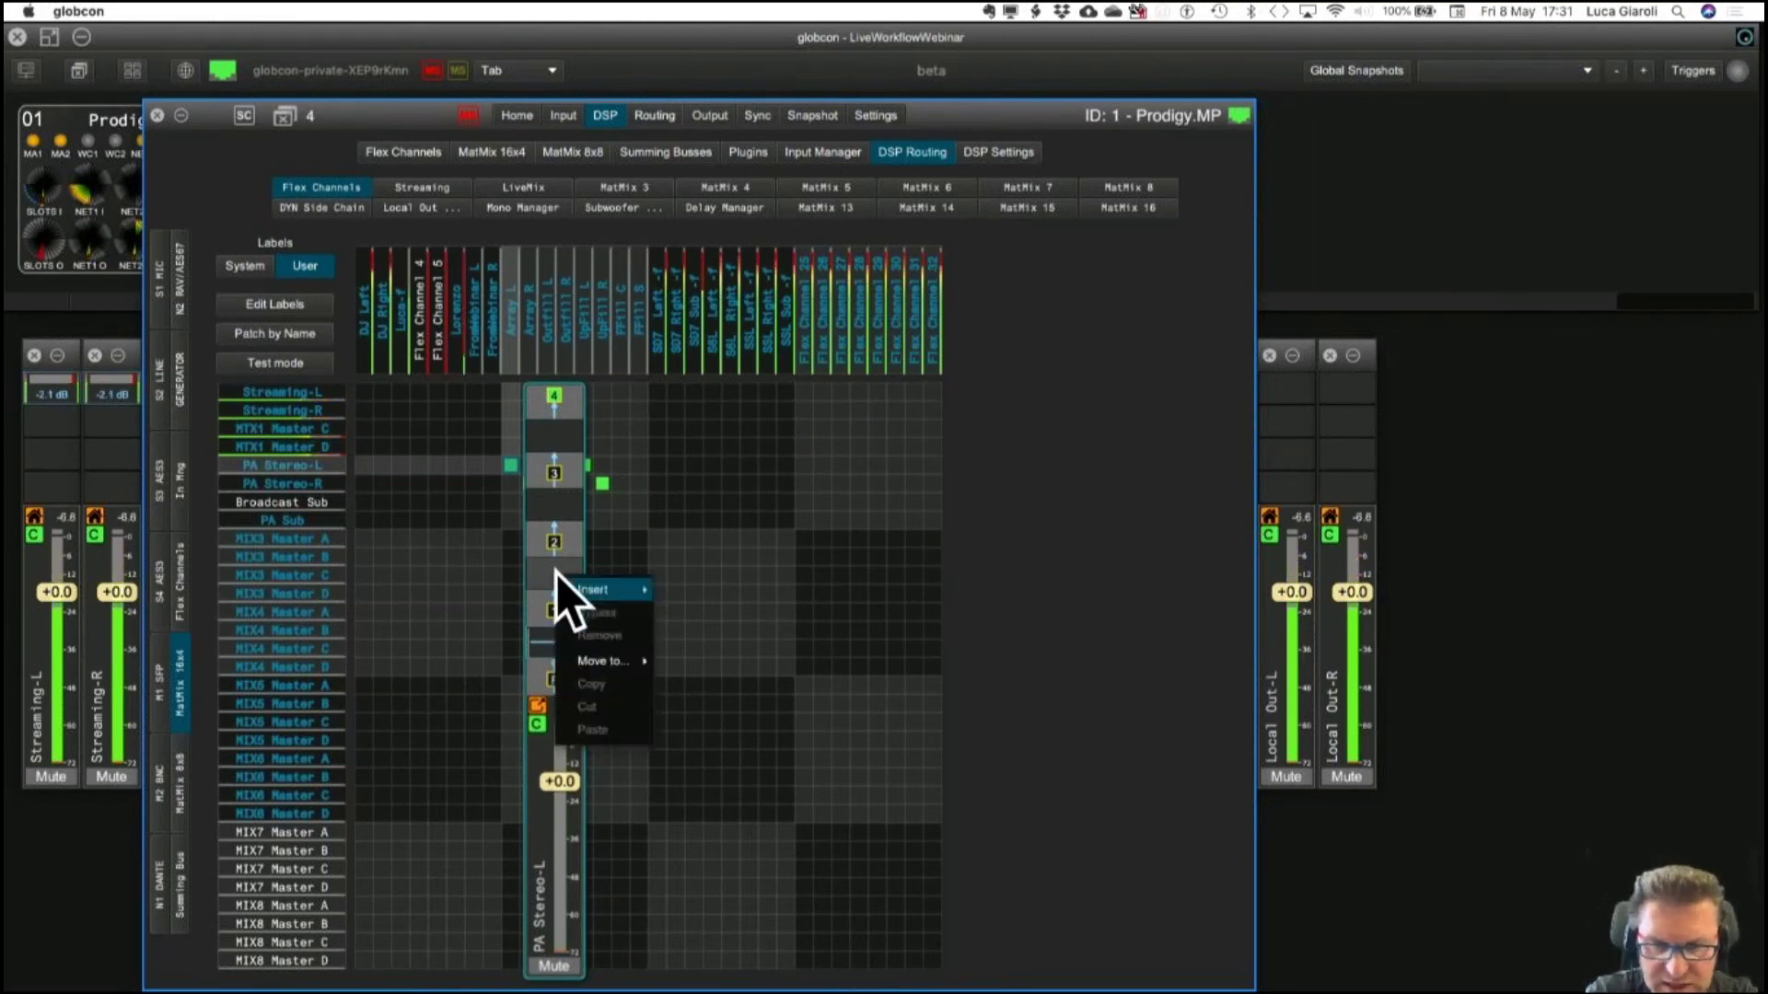
pyautogui.click(686, 606)
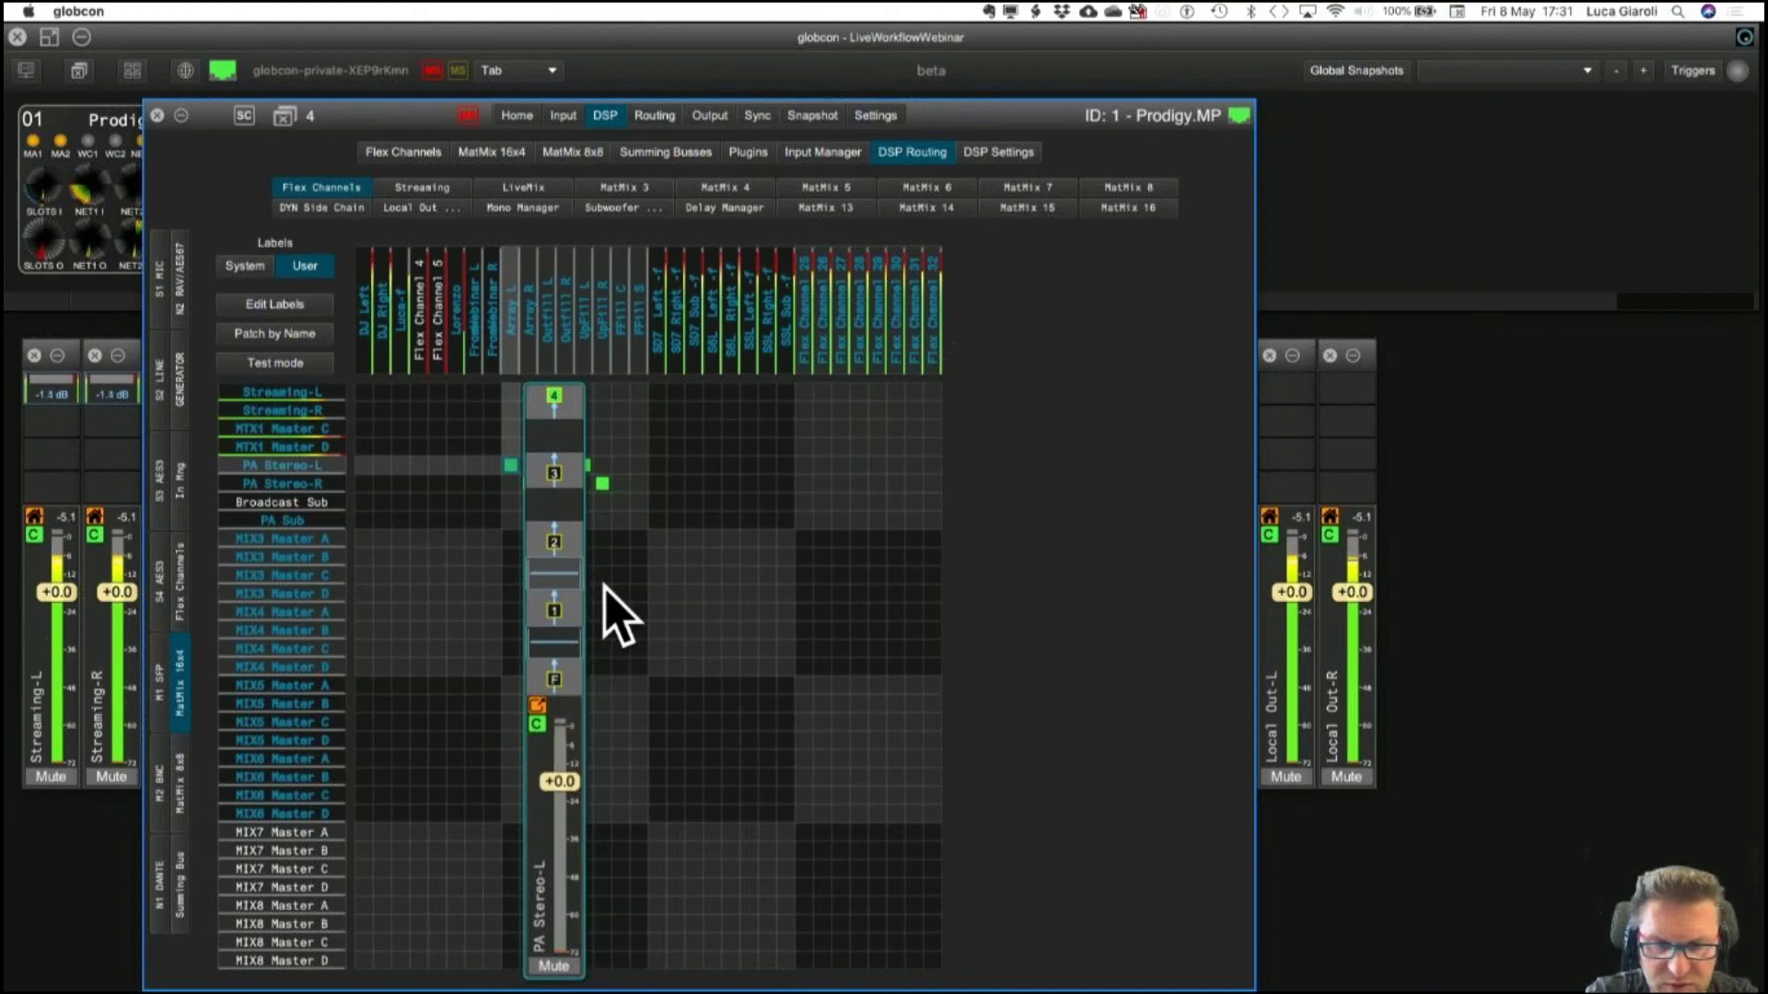
pyautogui.press('Escape')
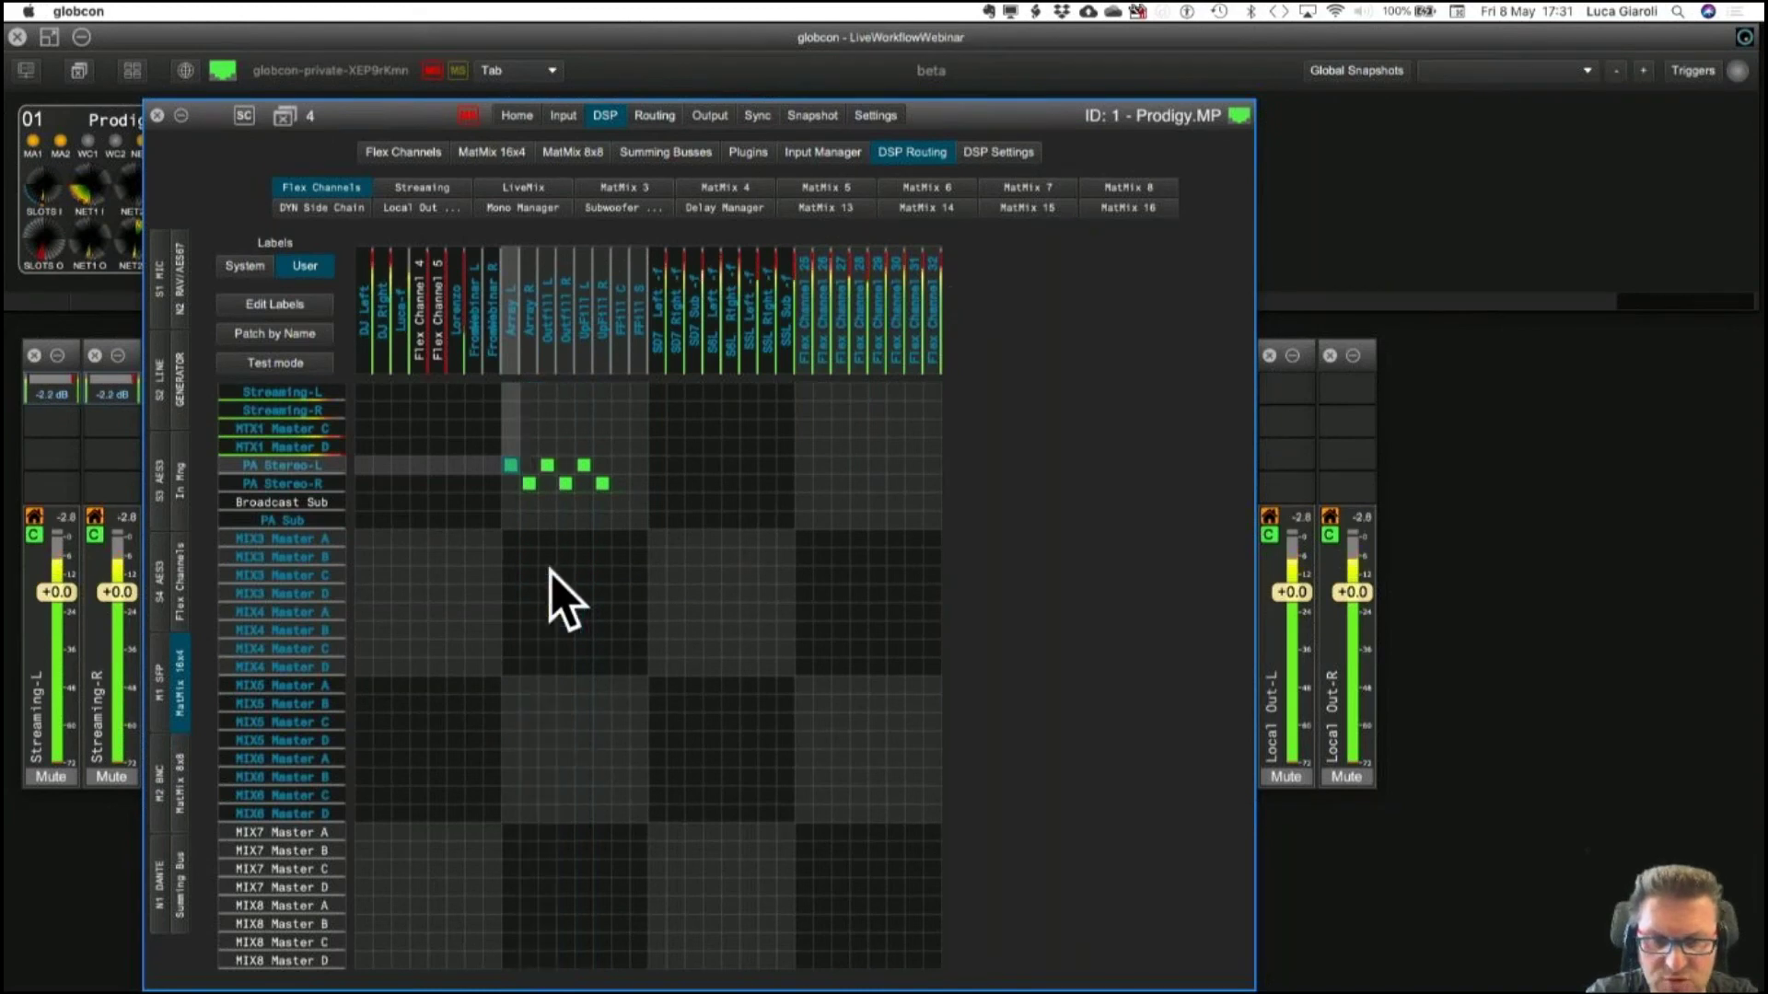
# Set the UpFill L and UpFill R patches to take PA Stereo-L and PA Stereo-R from insert point 1.
pyautogui.rightClick(585, 468)
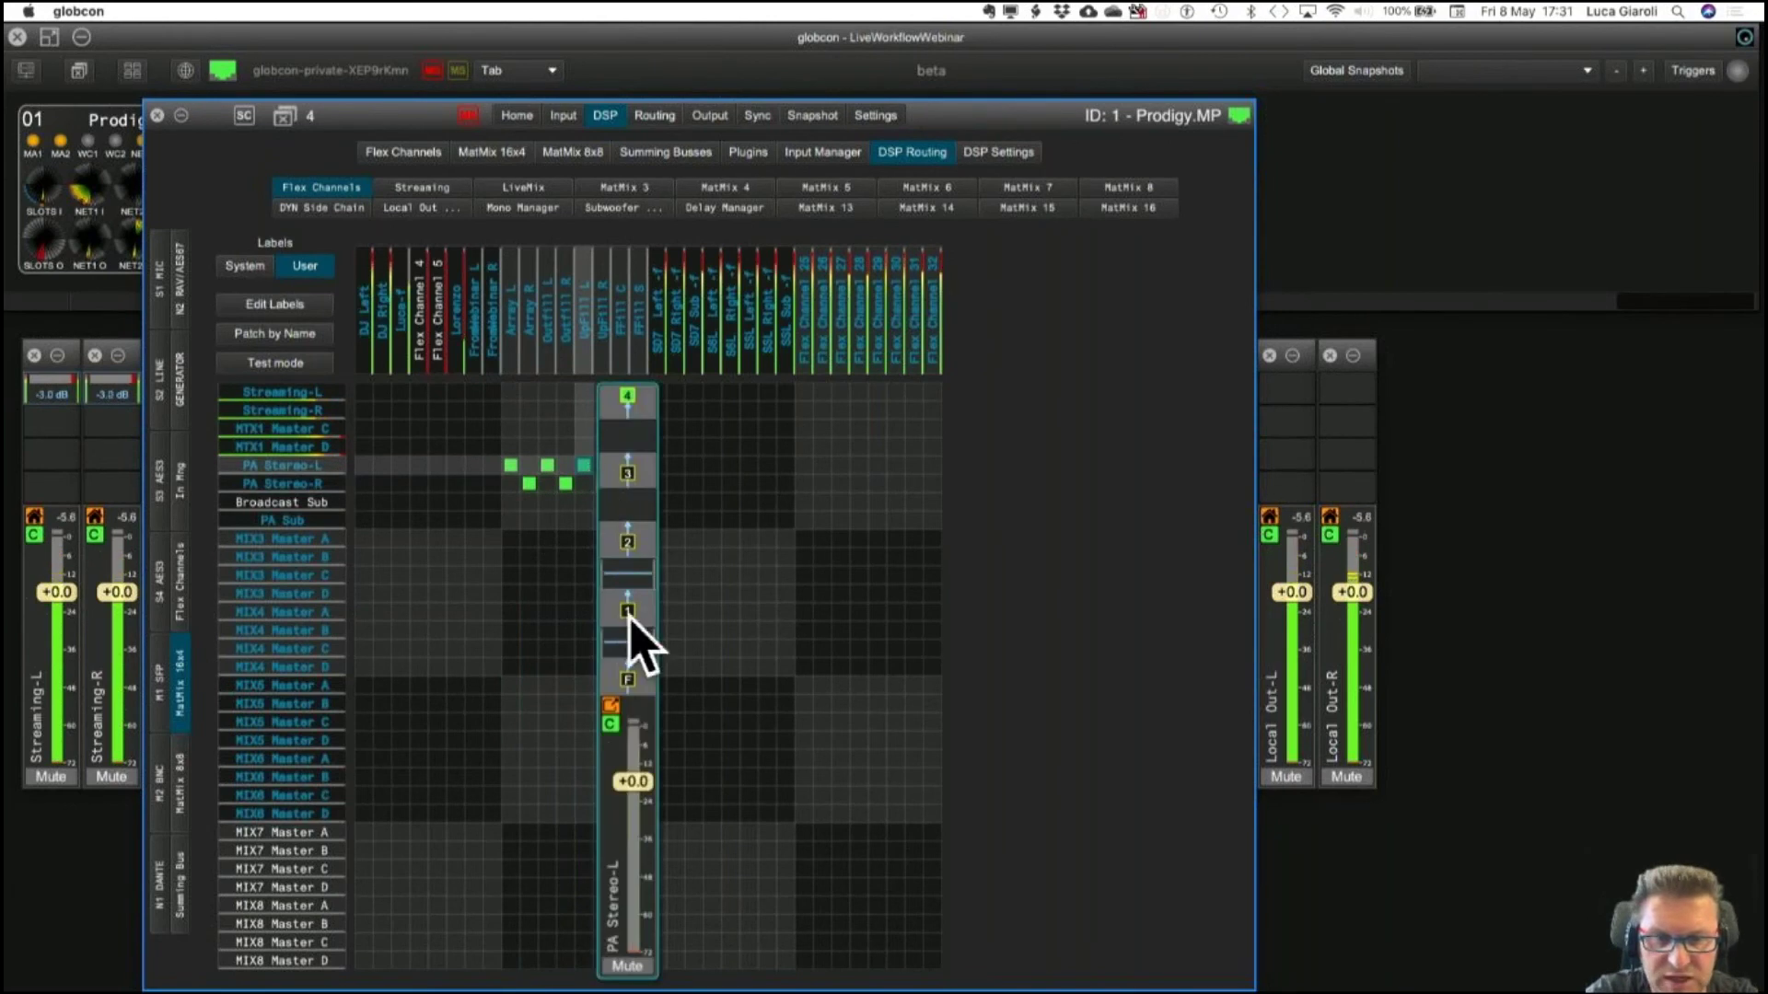
pyautogui.press('Escape')
pyautogui.click(601, 484)
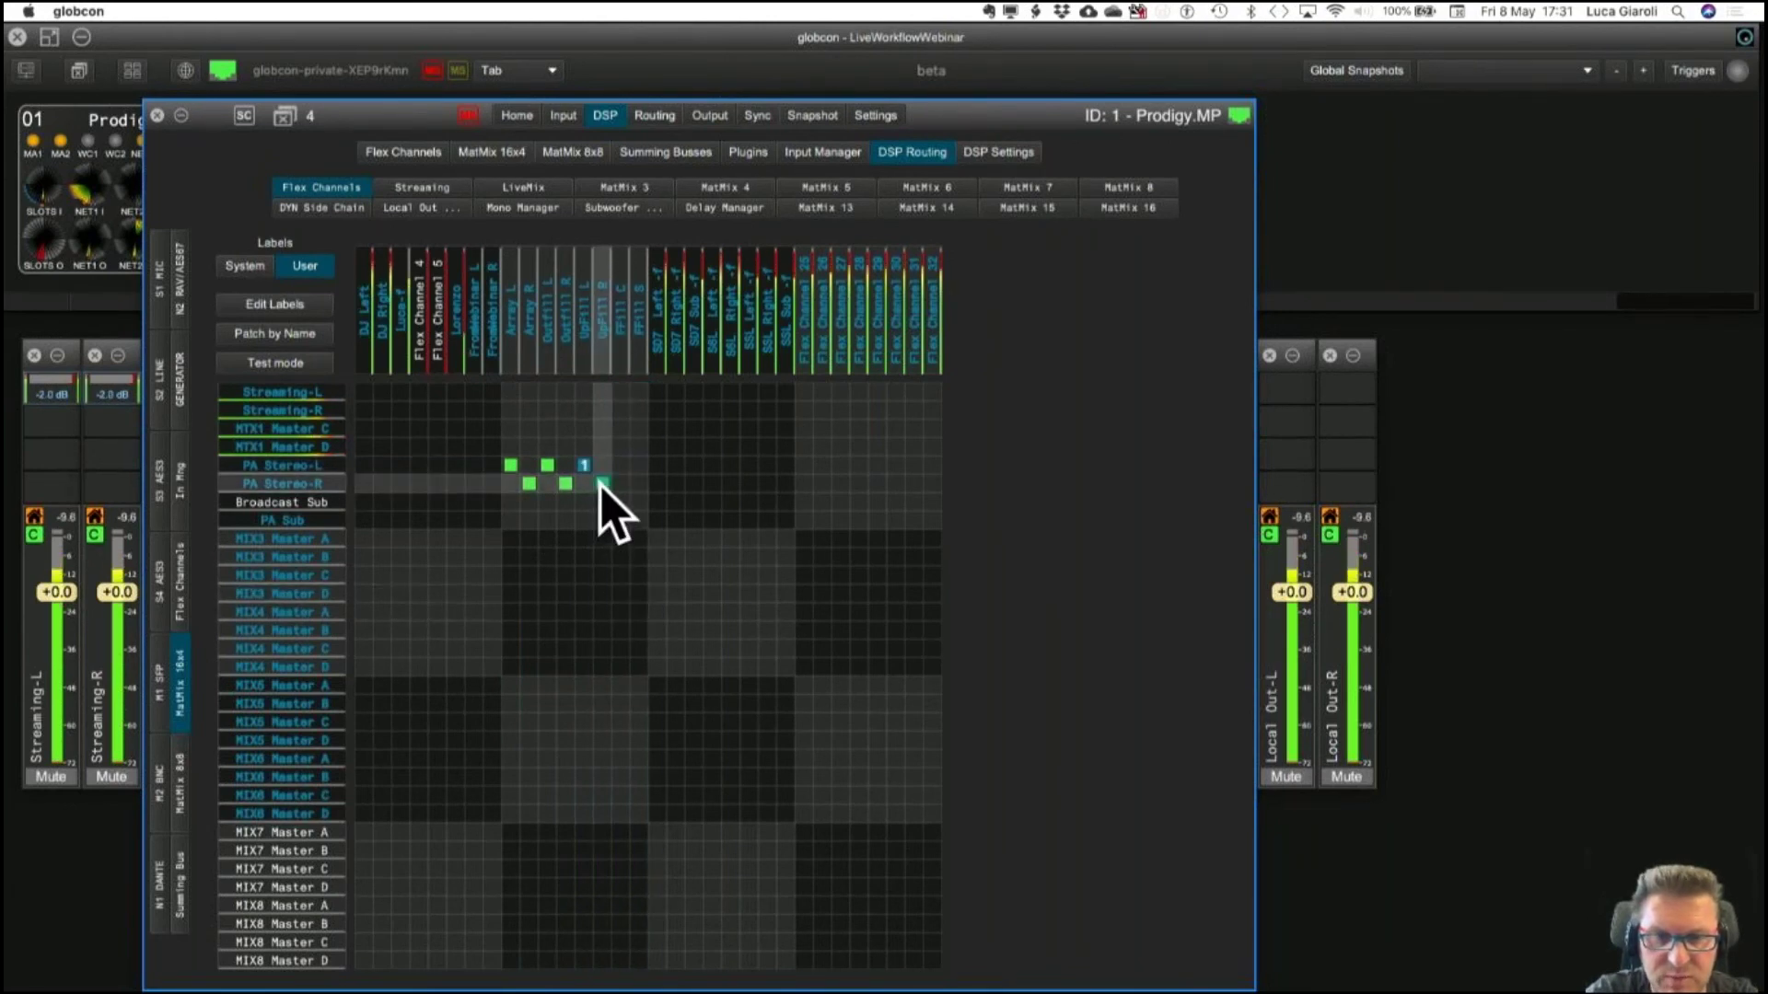
pyautogui.rightClick(600, 485)
pyautogui.press('Escape')
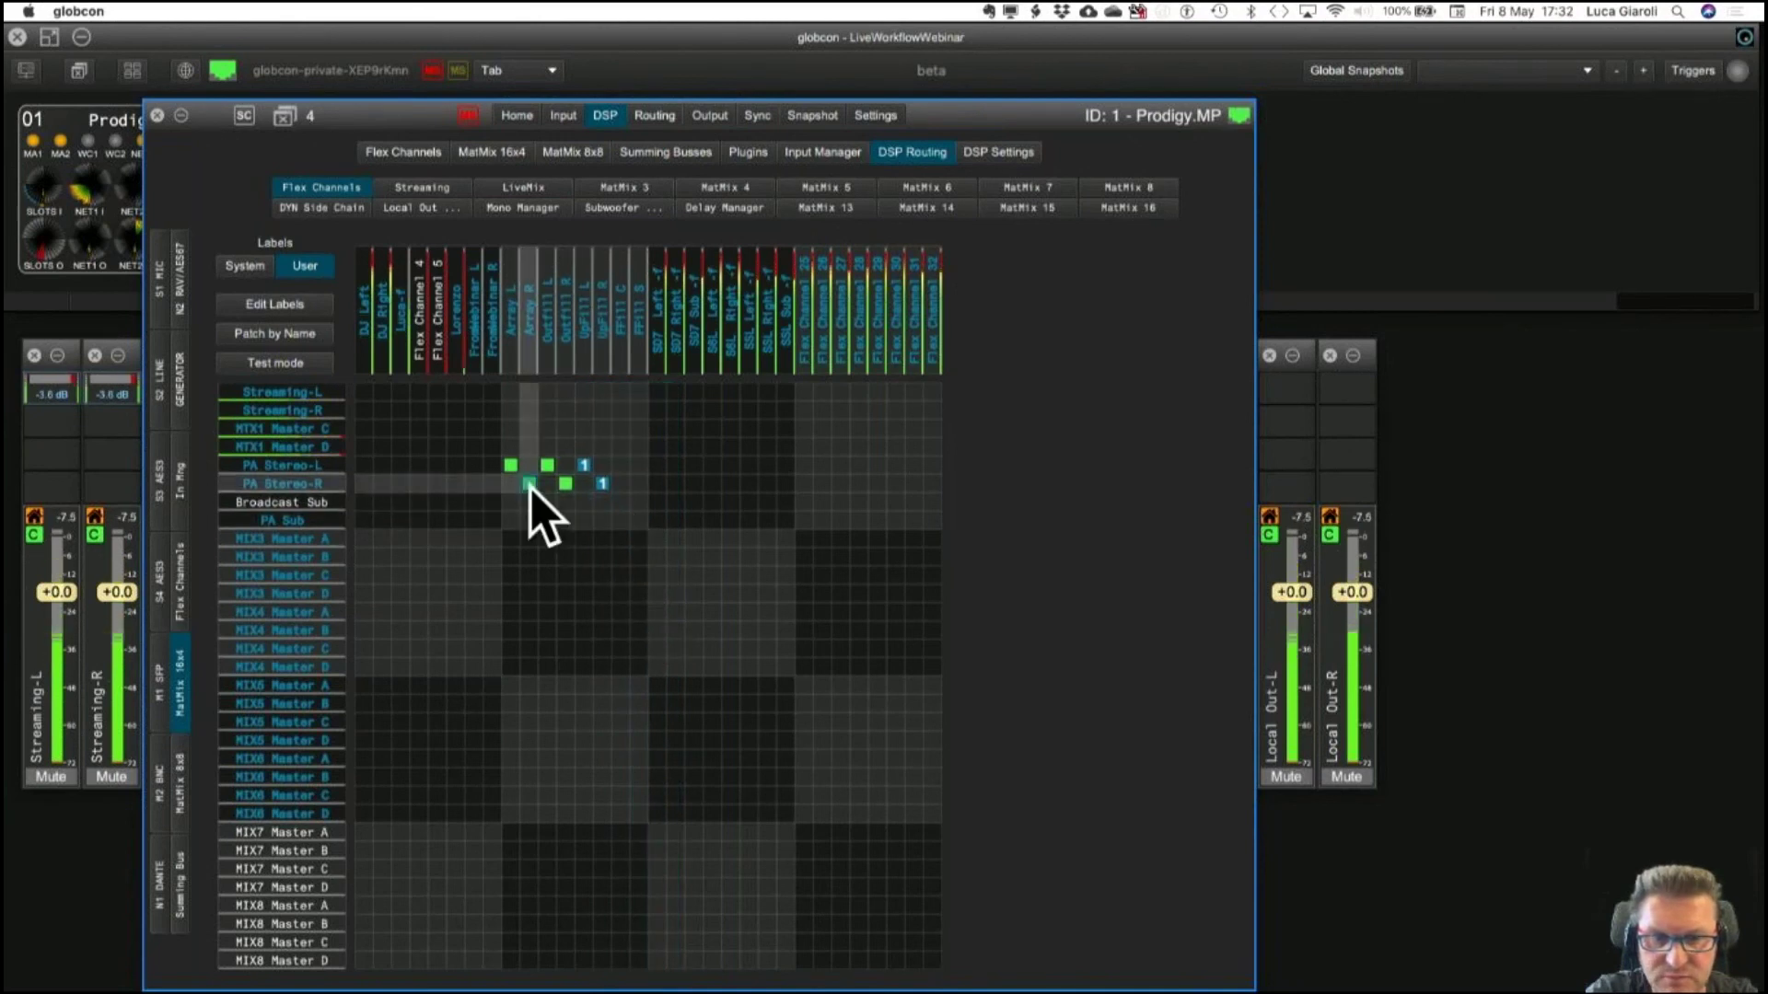
# Insert an IIR Equalizer between insert points 1 and 2 of the PA Stereo-R master and compare the Array, Outfill and UpFill patches.
pyautogui.click(528, 483)
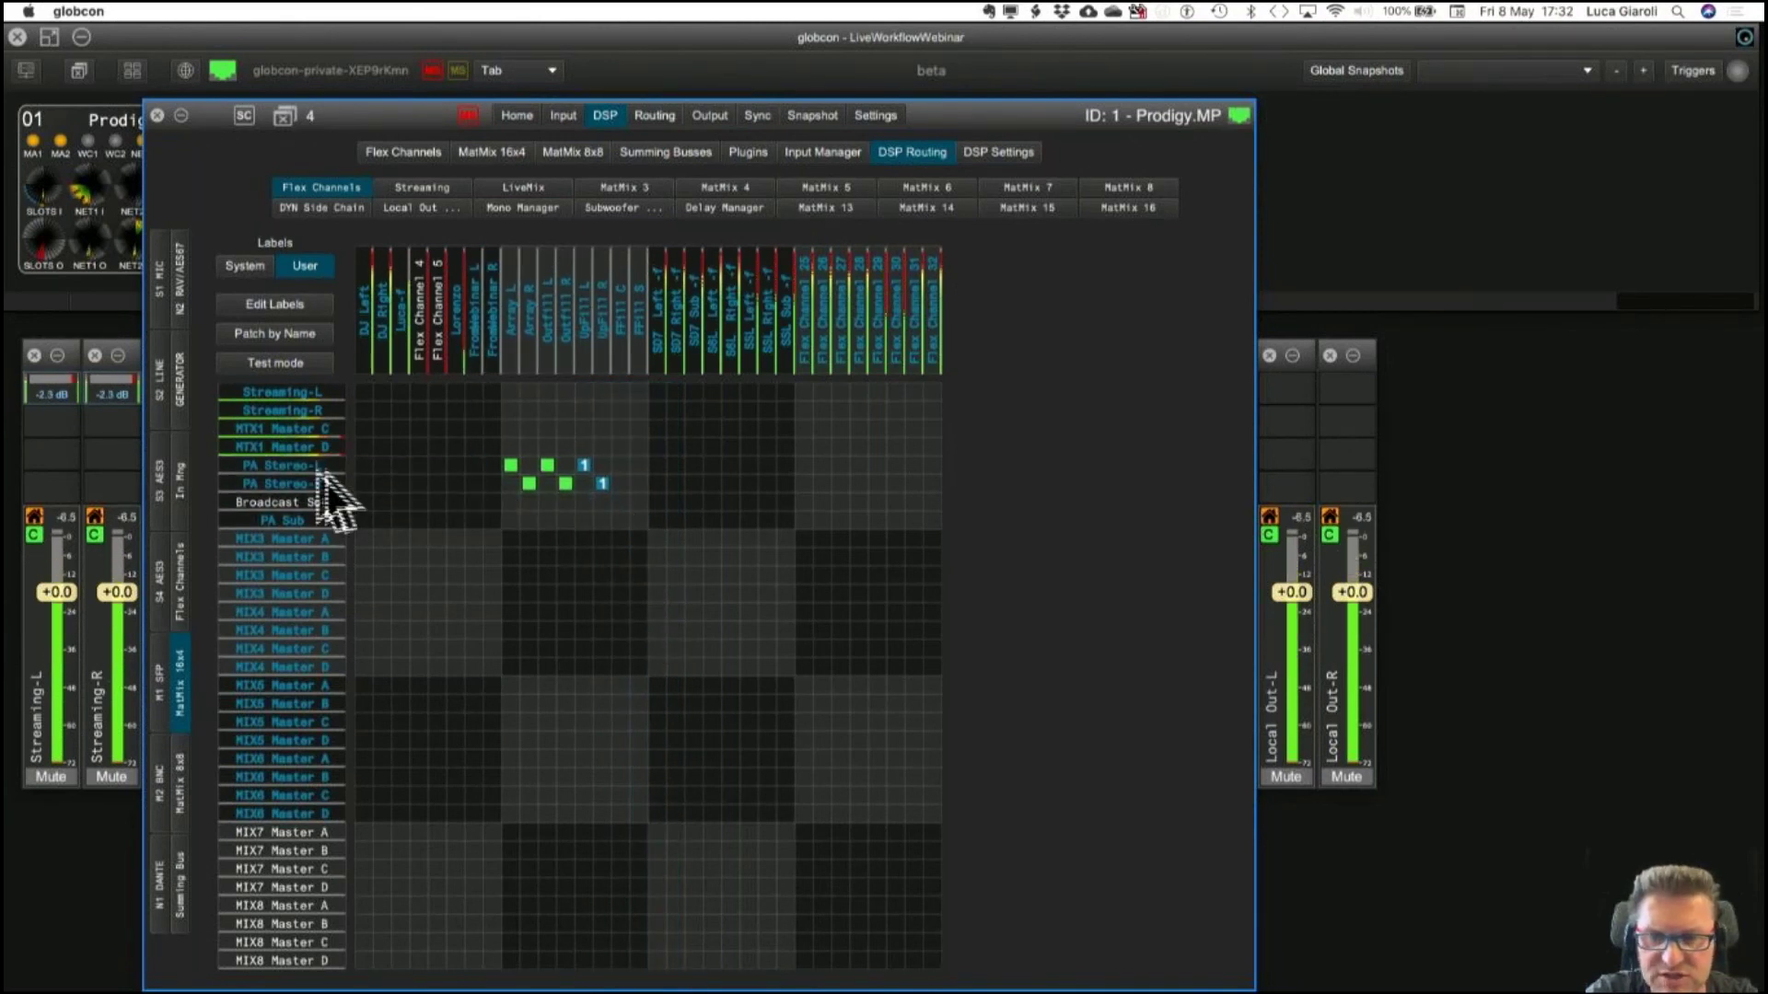
pyautogui.click(566, 483)
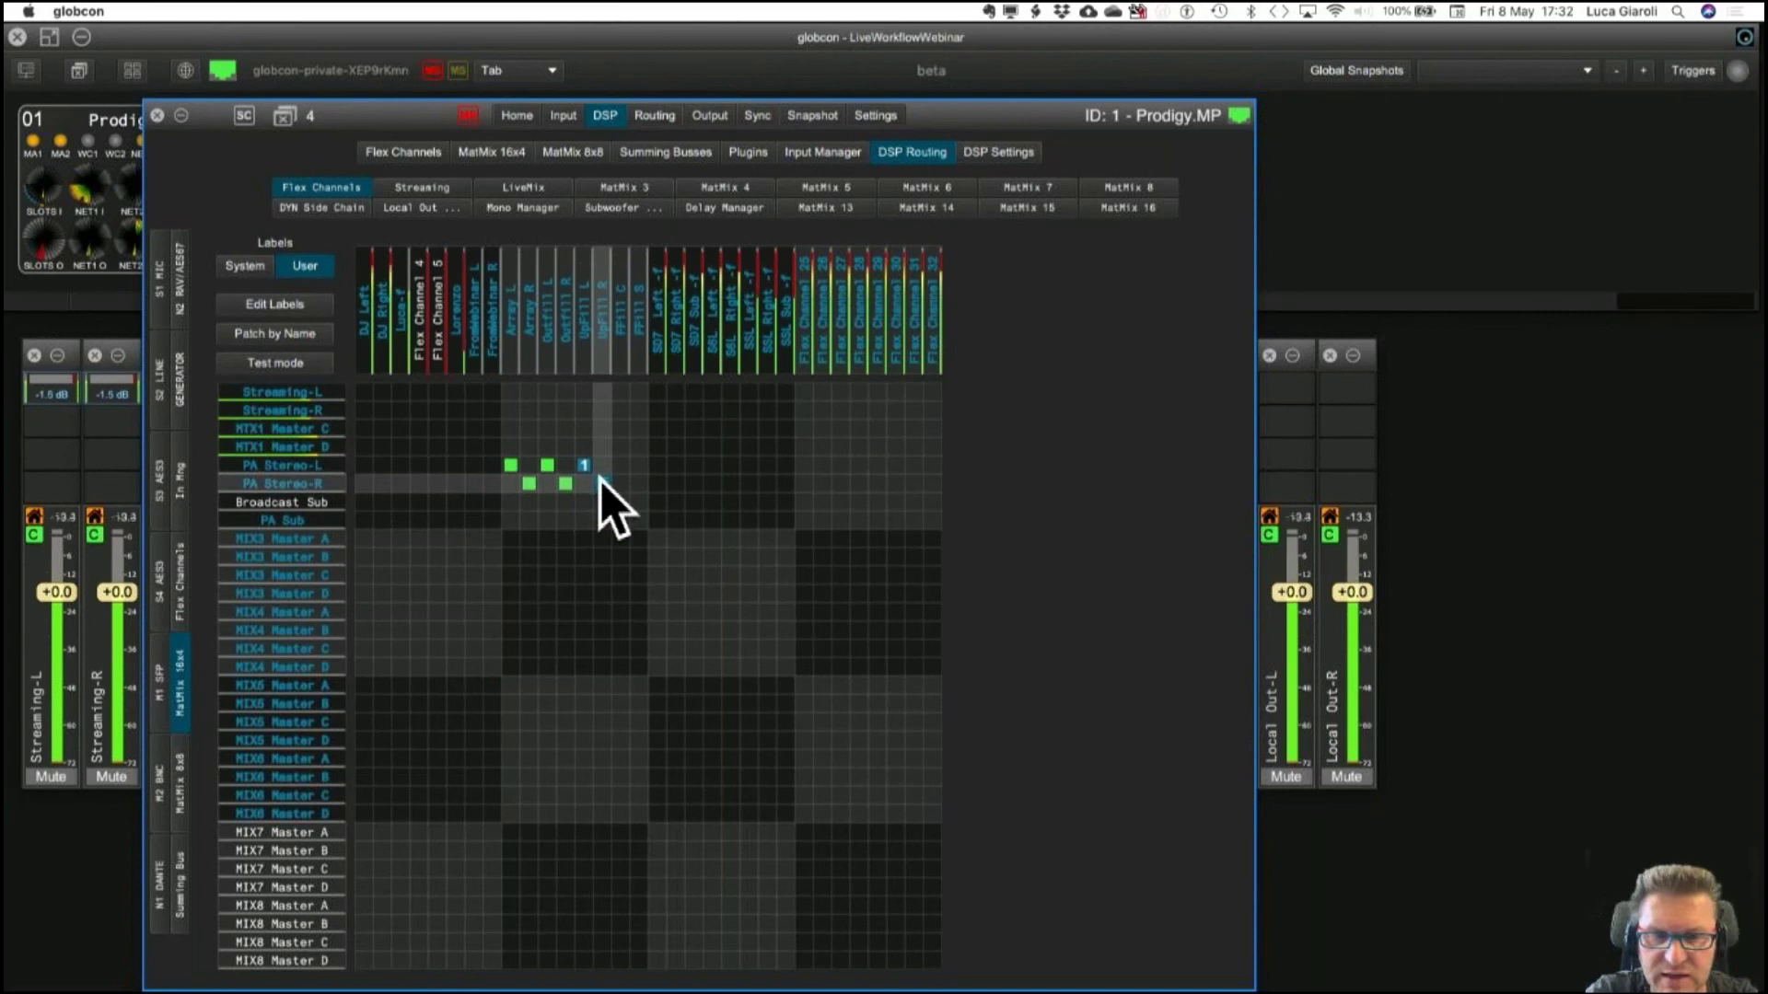
pyautogui.click(602, 483)
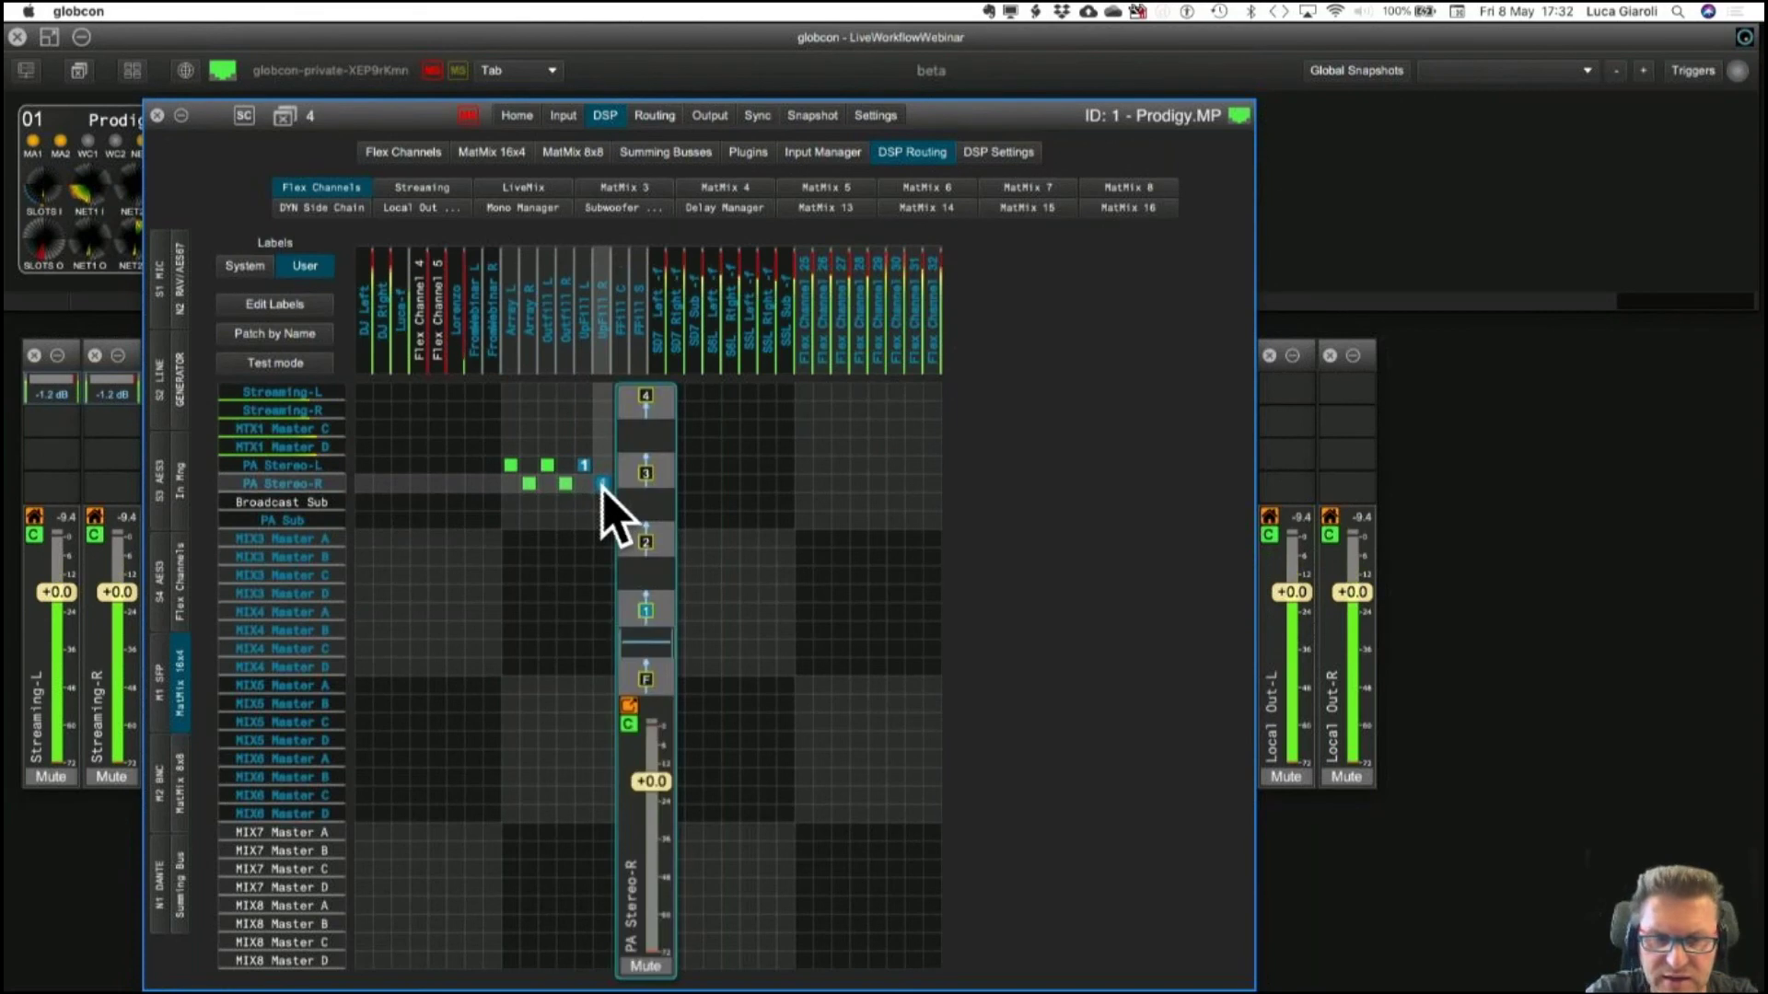
pyautogui.rightClick(650, 573)
pyautogui.moveTo(677, 586)
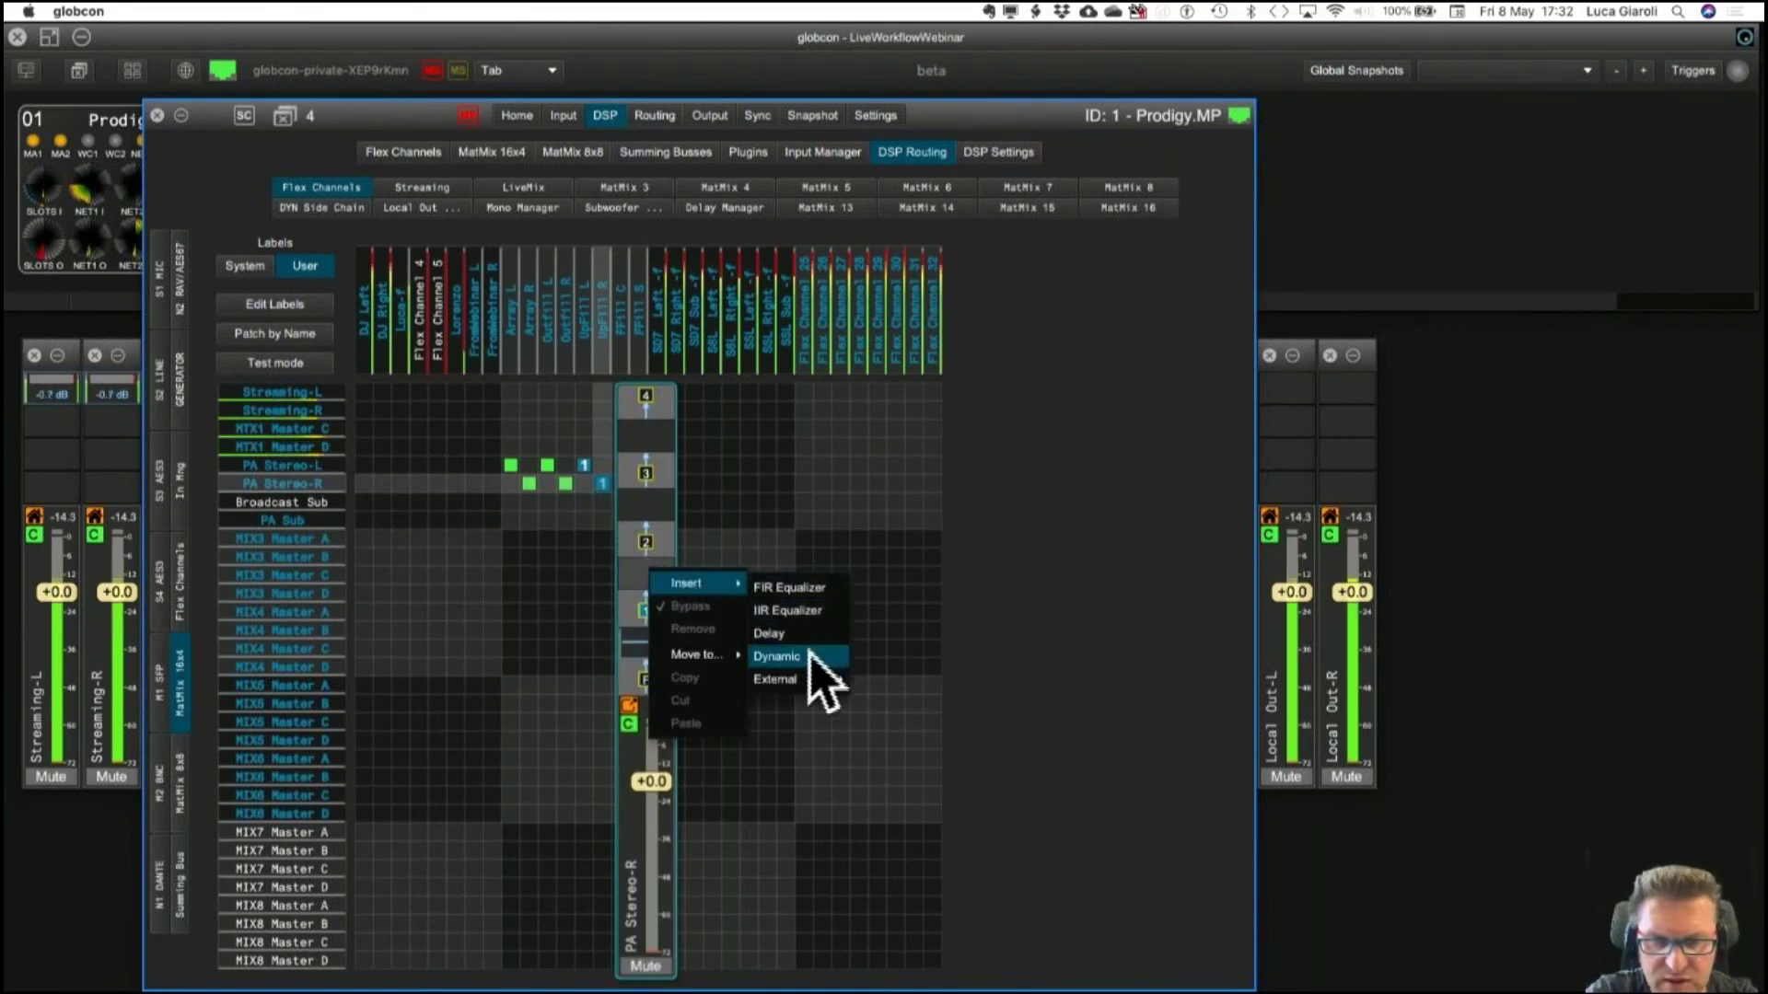
pyautogui.click(797, 610)
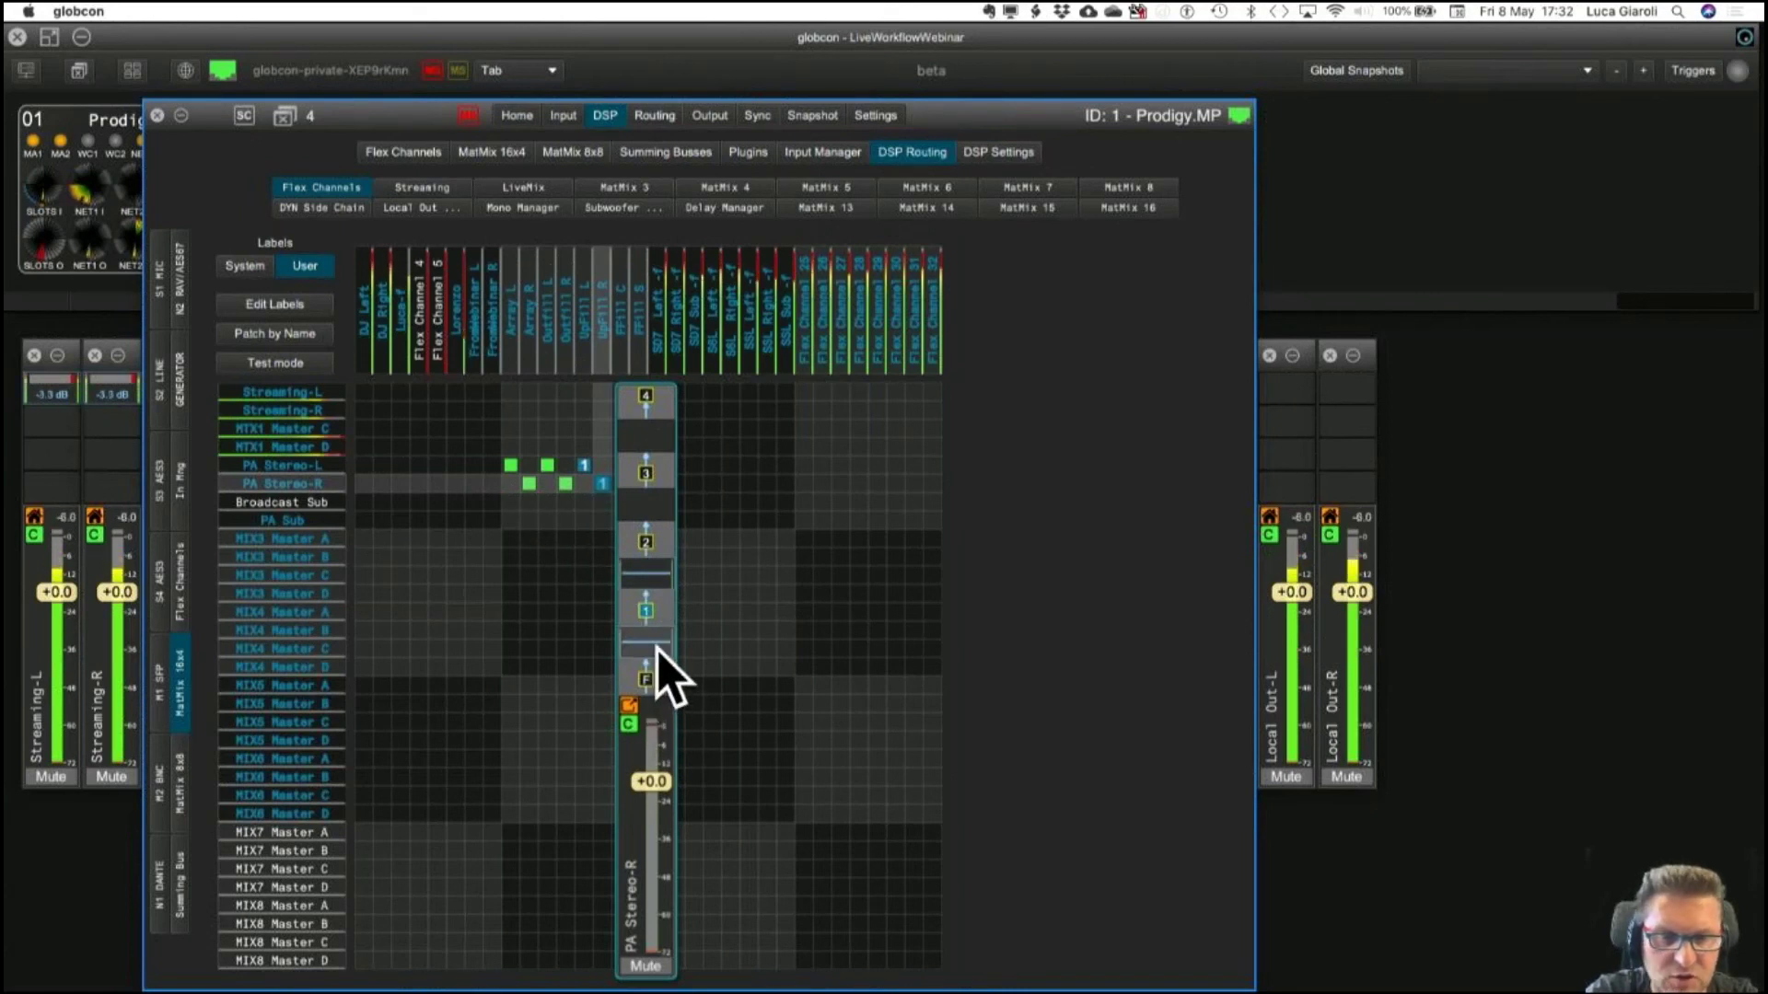
pyautogui.click(509, 463)
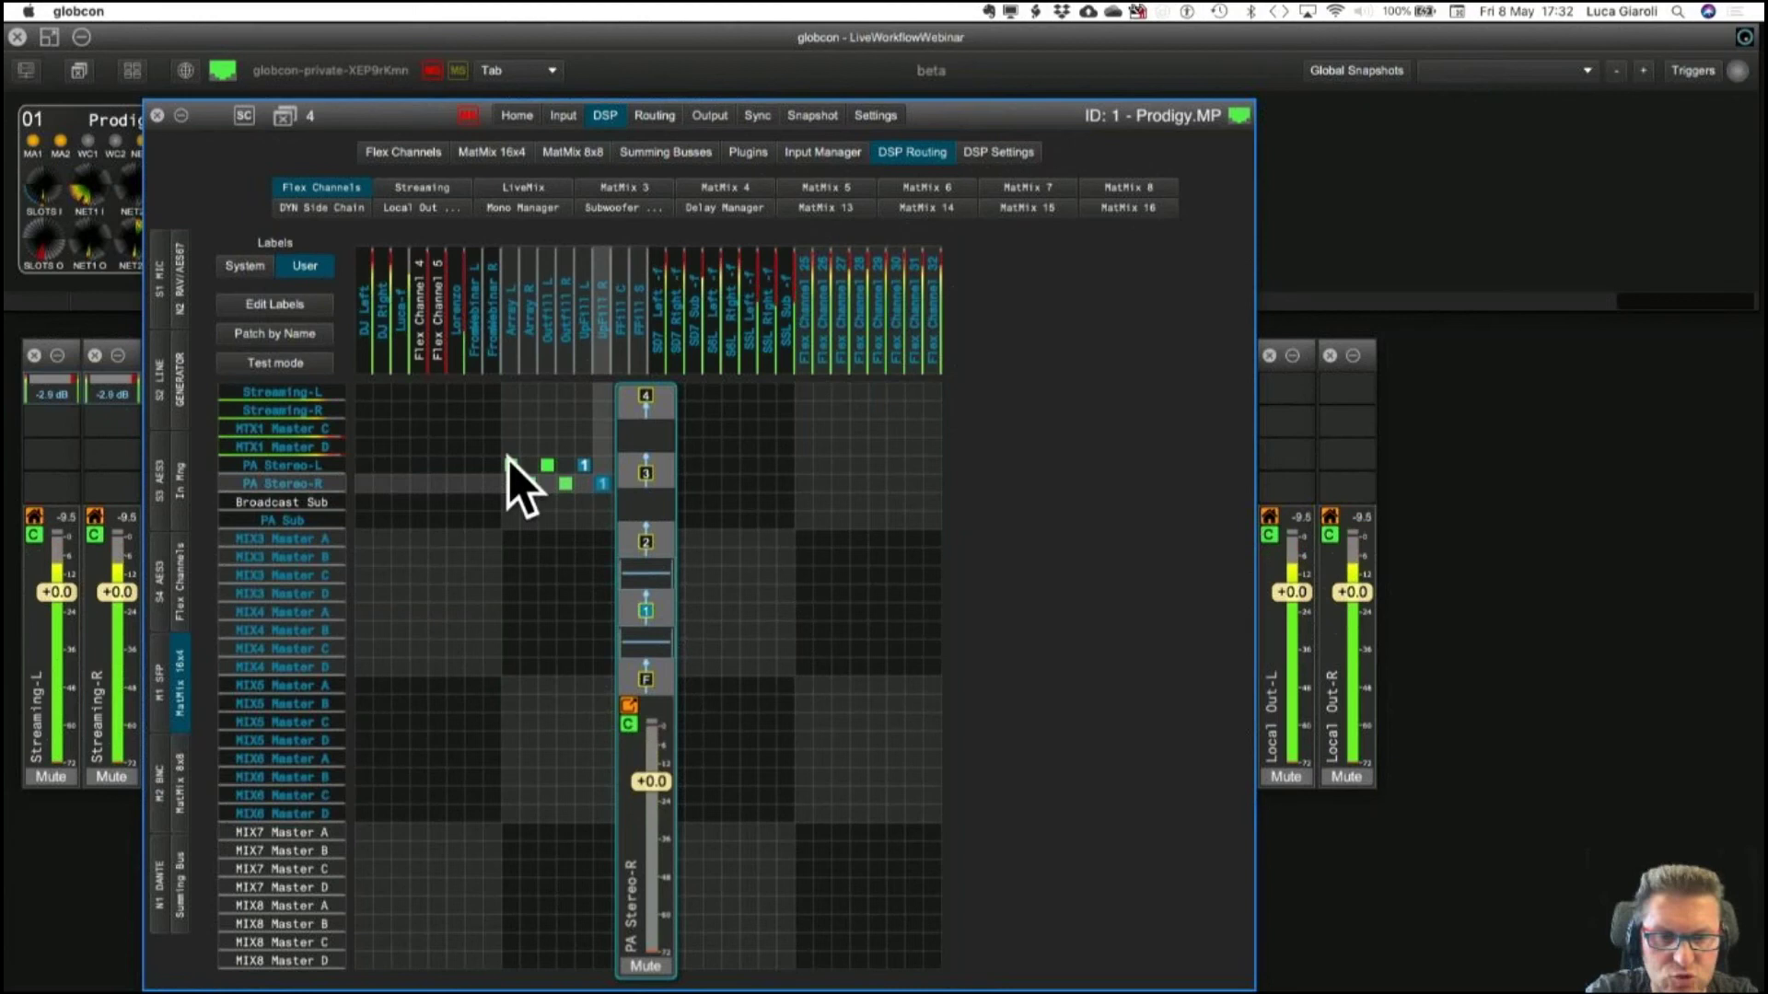
pyautogui.click(509, 463)
pyautogui.click(530, 483)
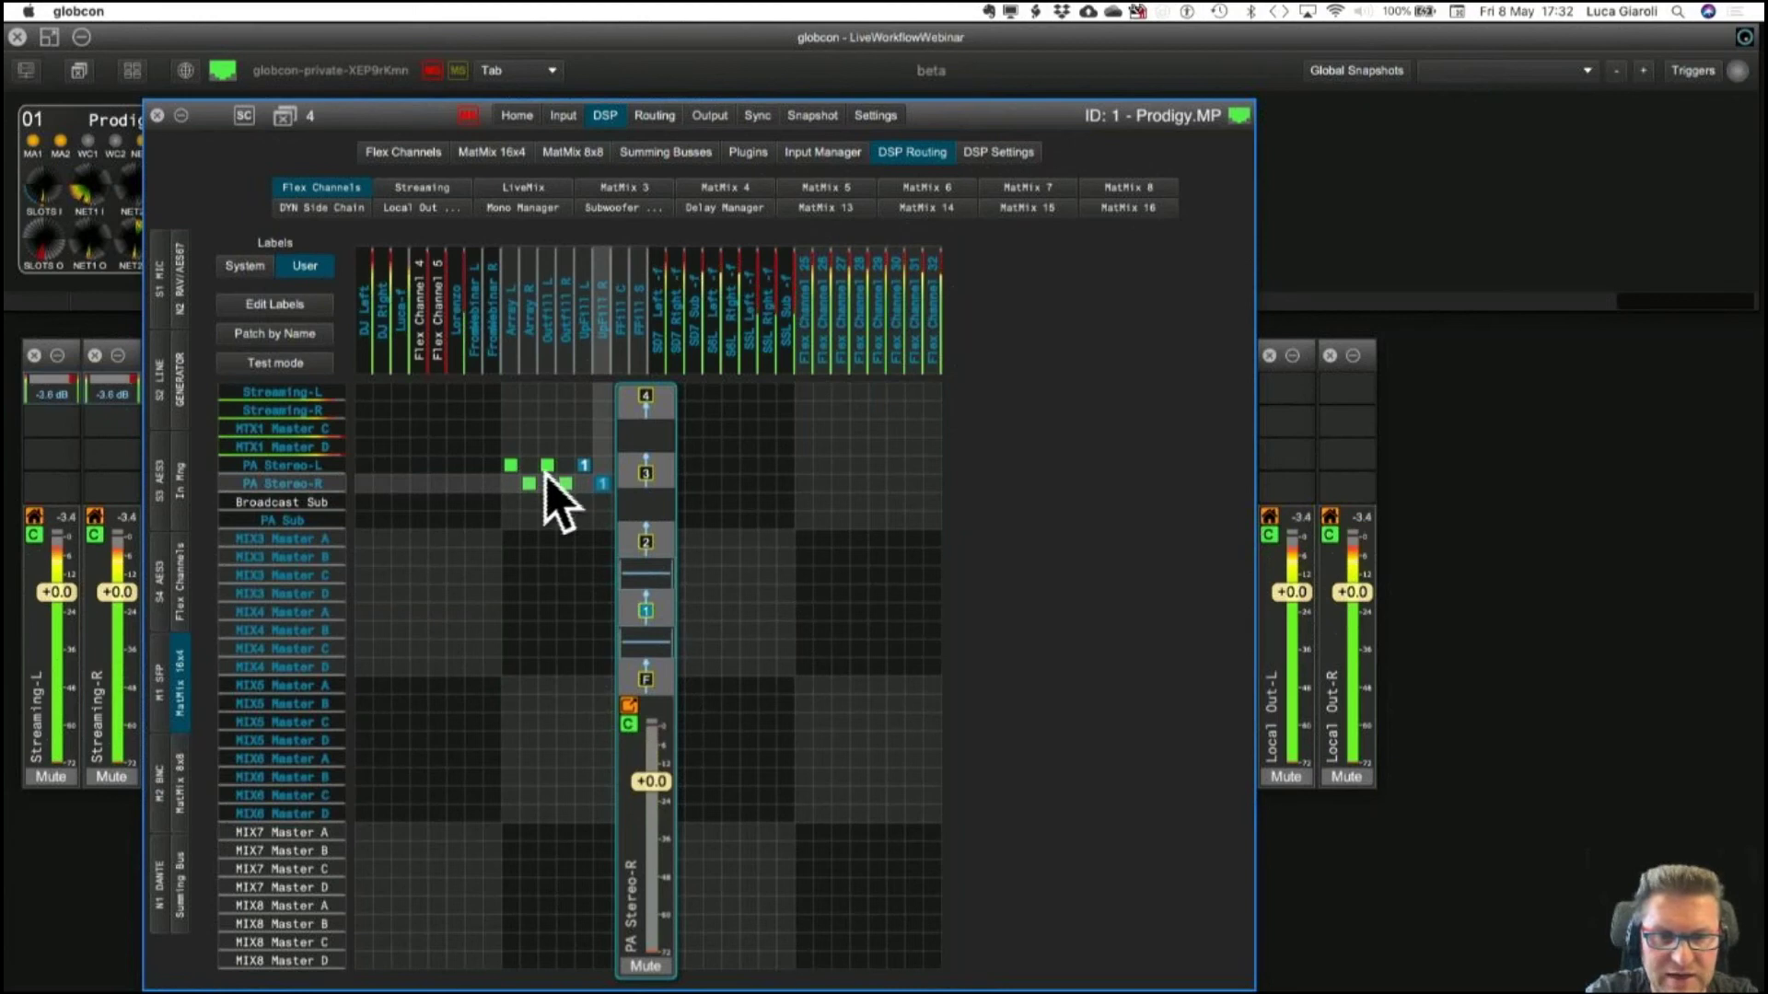
pyautogui.click(635, 578)
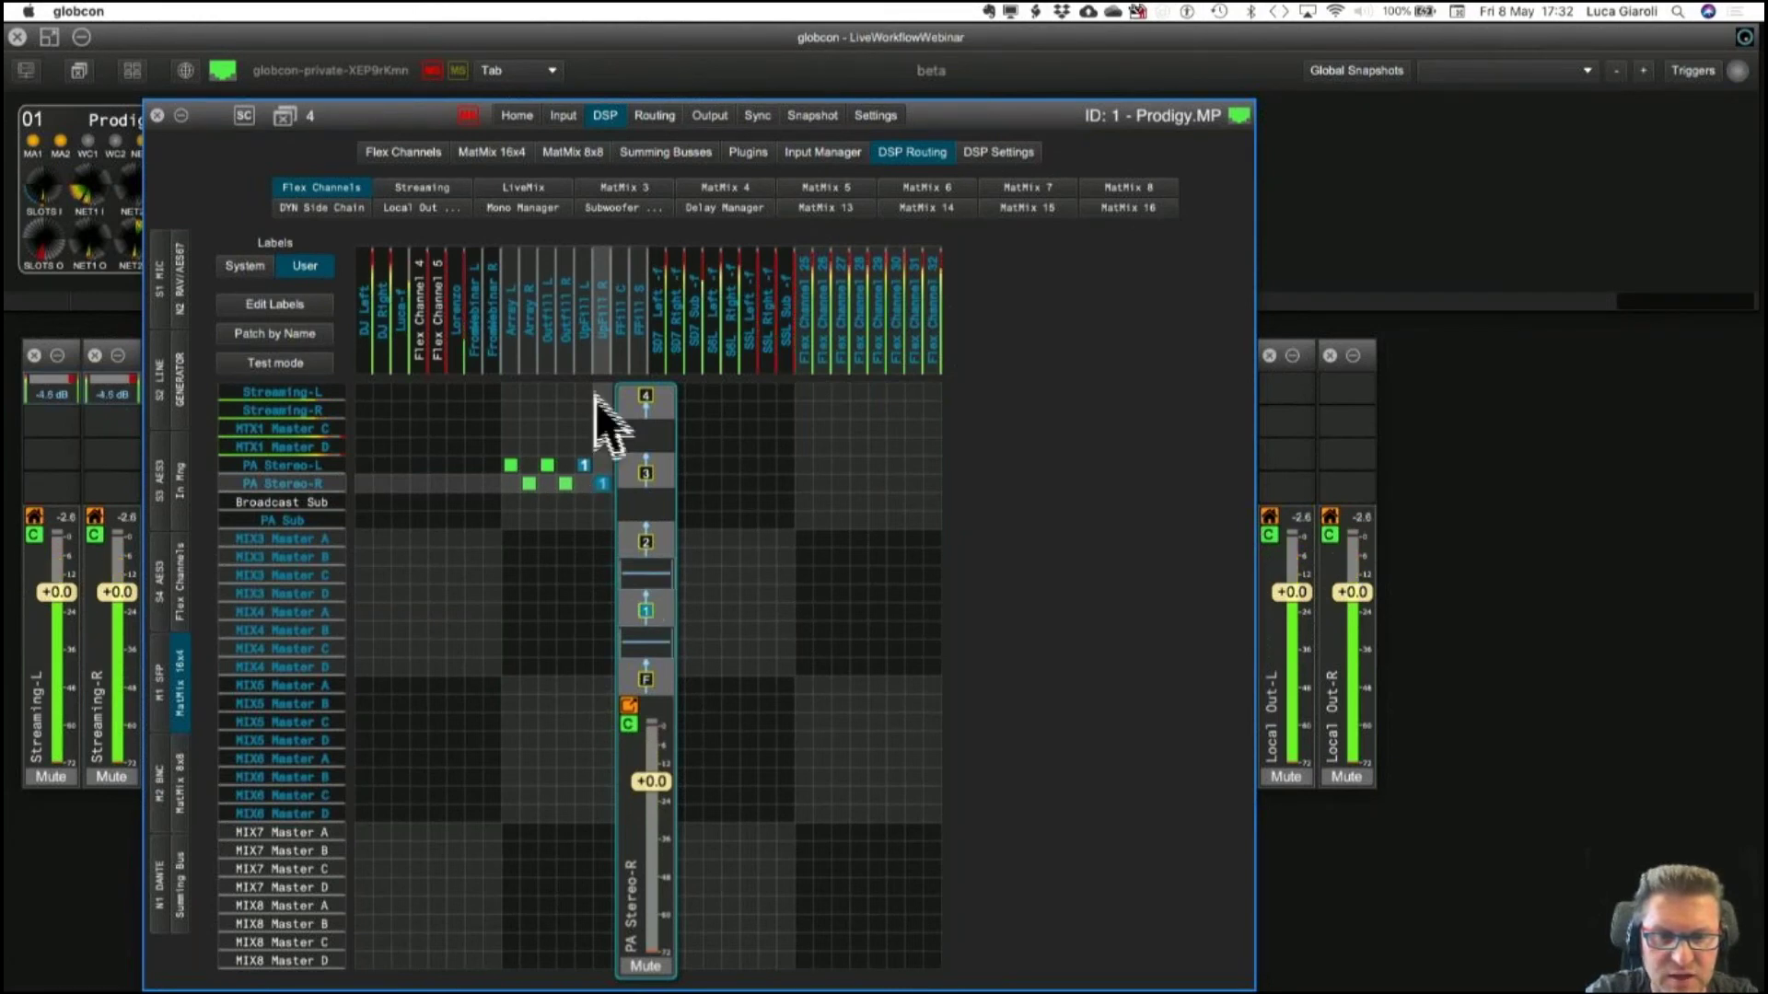
pyautogui.click(602, 484)
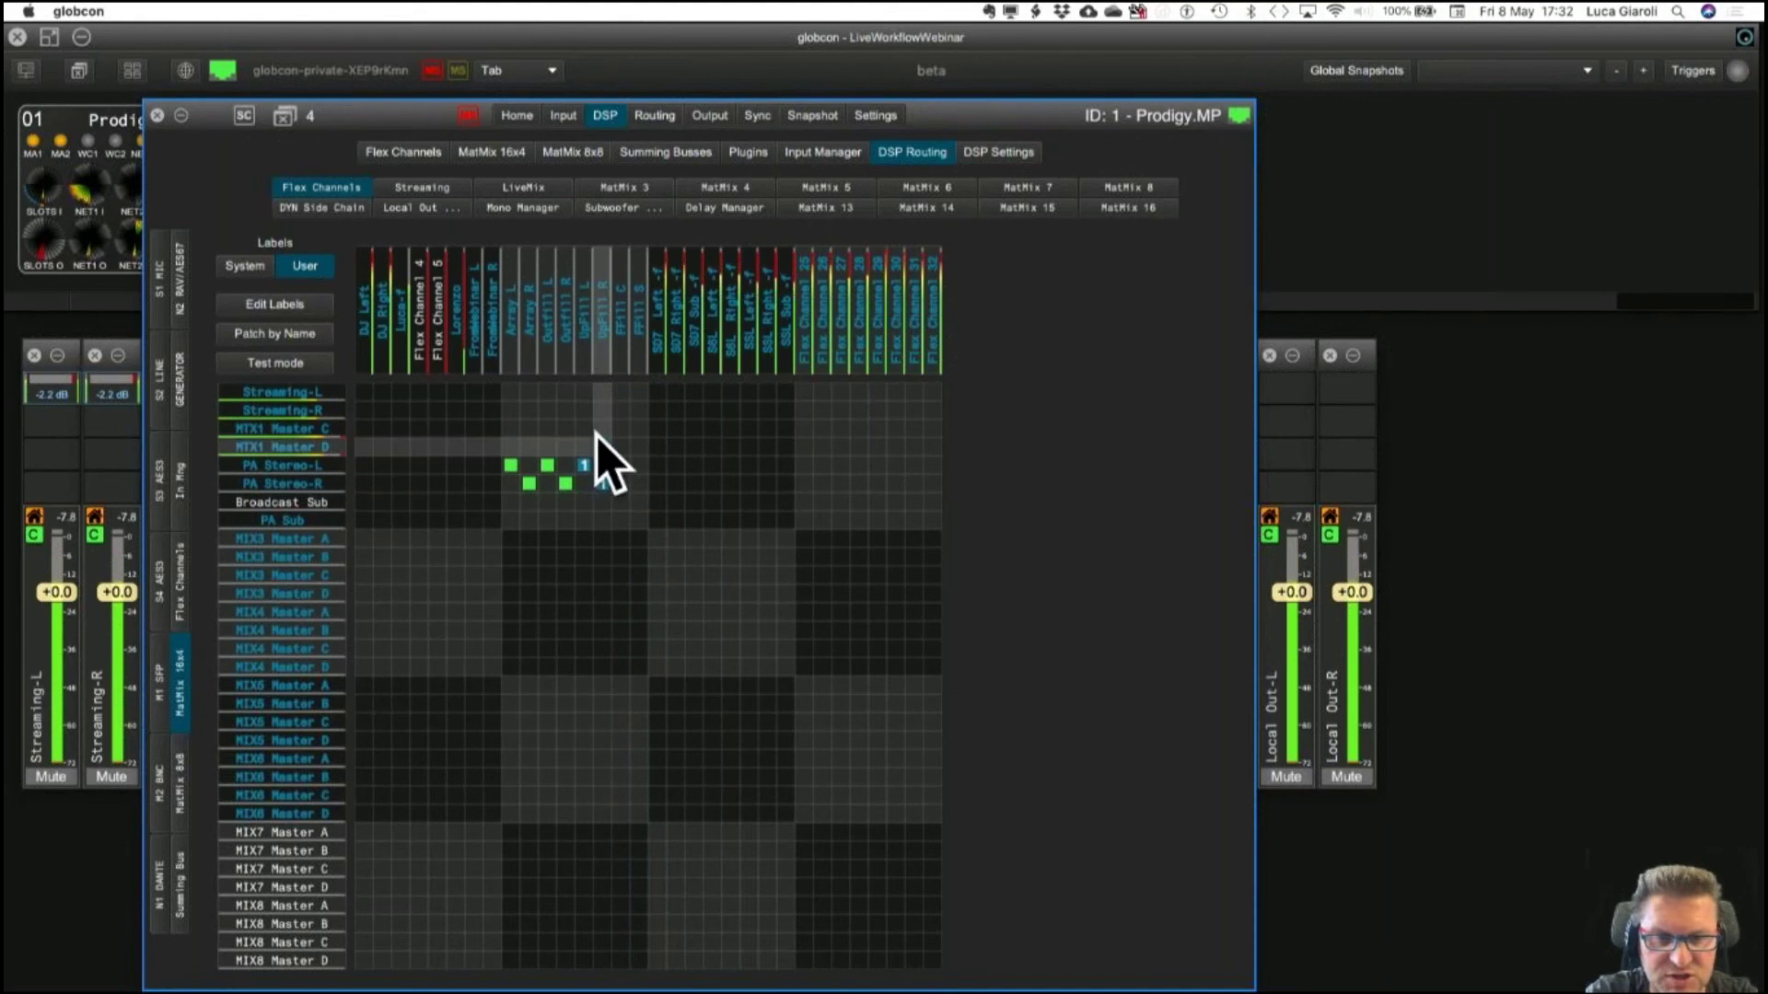
# Clear the PA Stereo-L and PA Stereo-R patches to UpFill L and UpFill R and re-patch them.
pyautogui.click(602, 485)
pyautogui.click(584, 465)
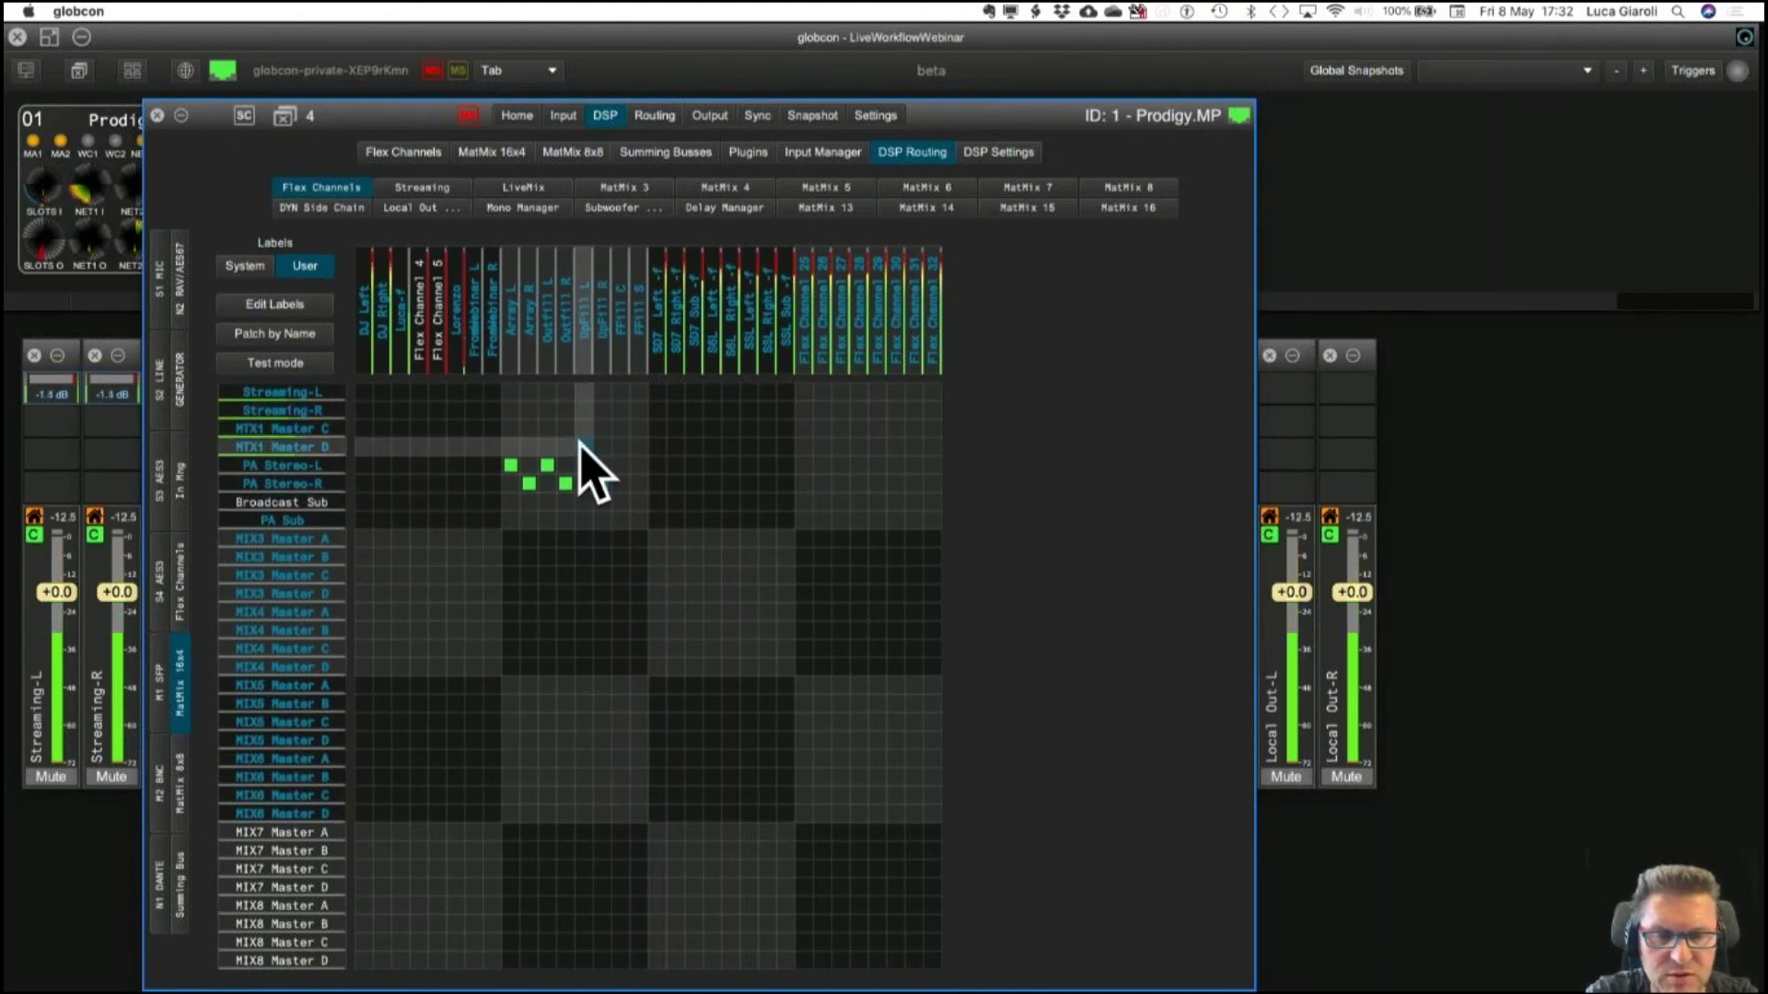
pyautogui.click(584, 465)
pyautogui.click(602, 484)
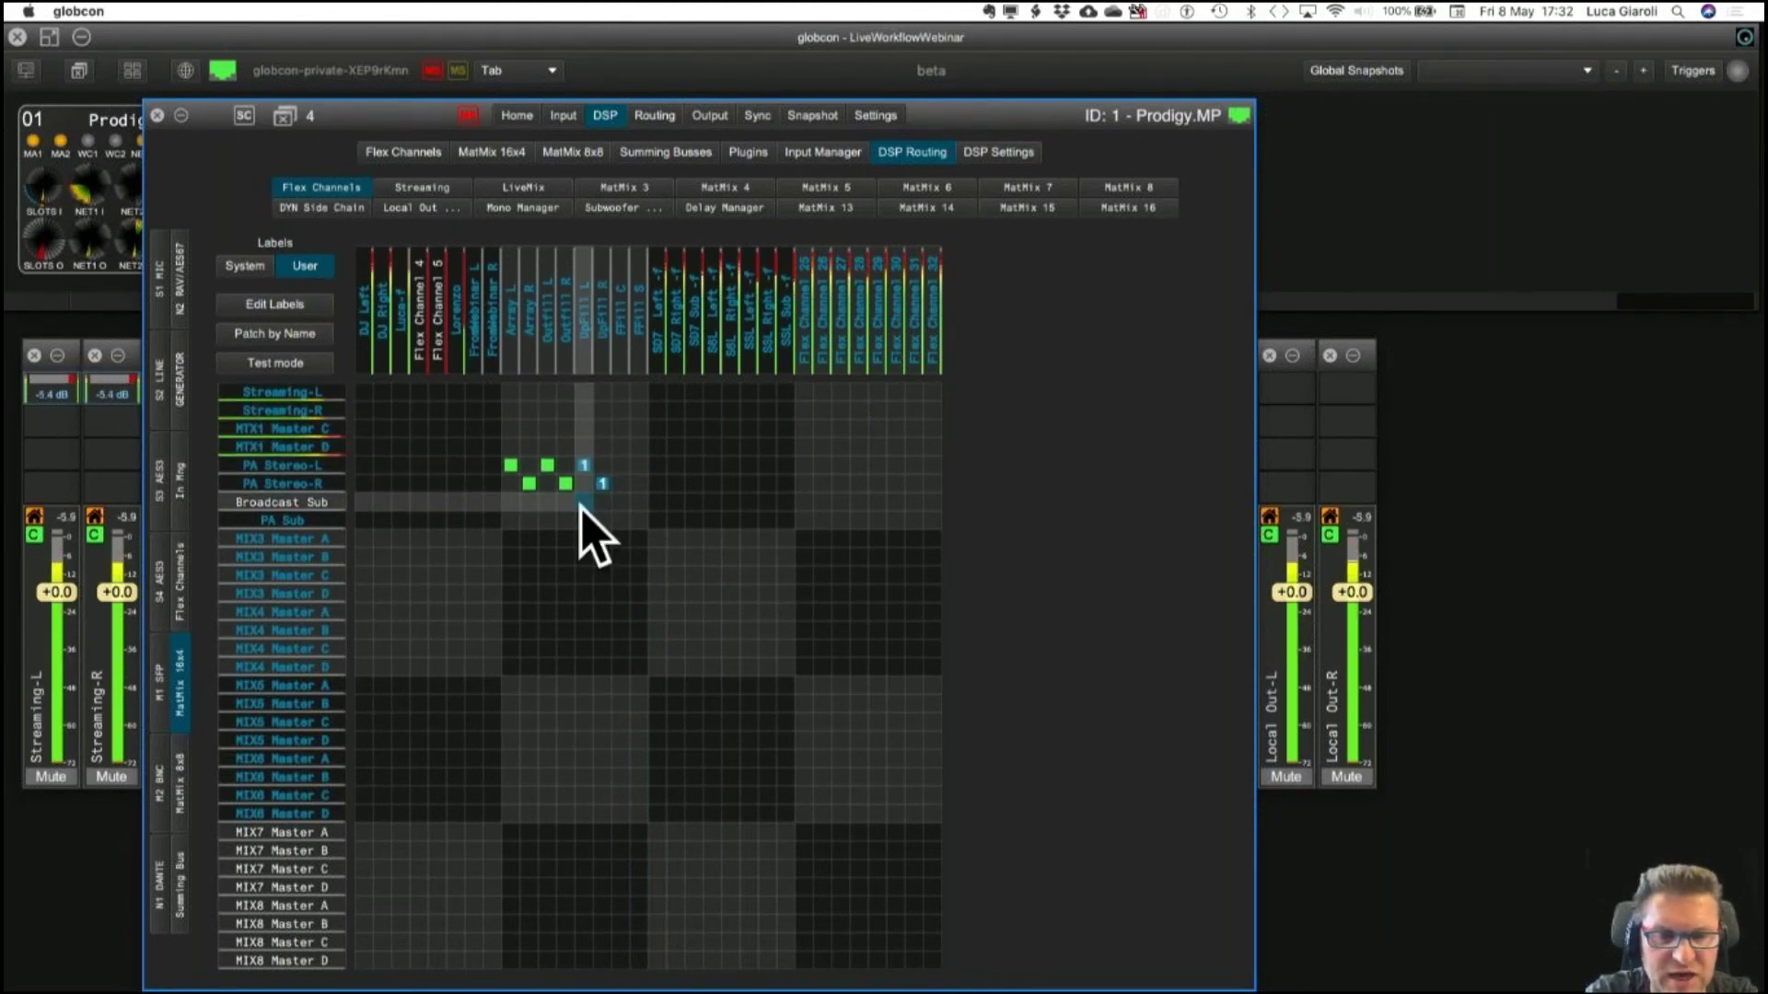
# Jump to the source patched to FFill C and patch MONO EQ to both FFill C and FFill S.
pyautogui.rightClick(622, 317)
pyautogui.click(644, 360)
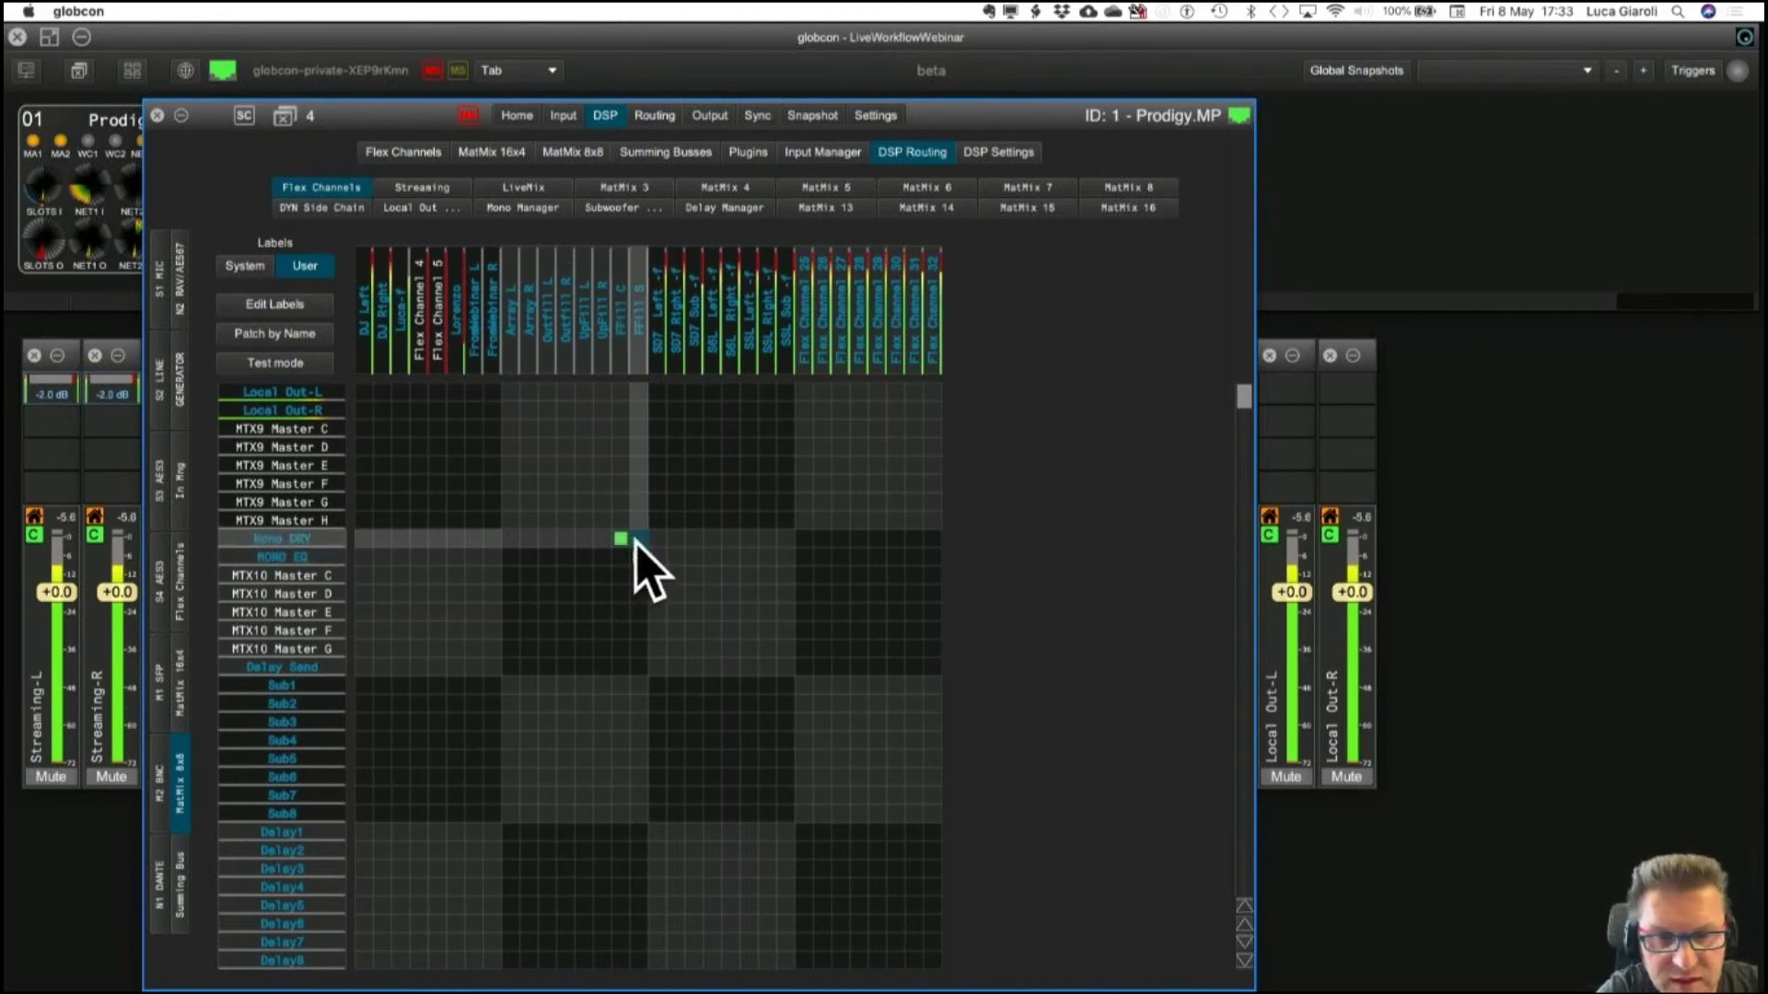
pyautogui.click(639, 539)
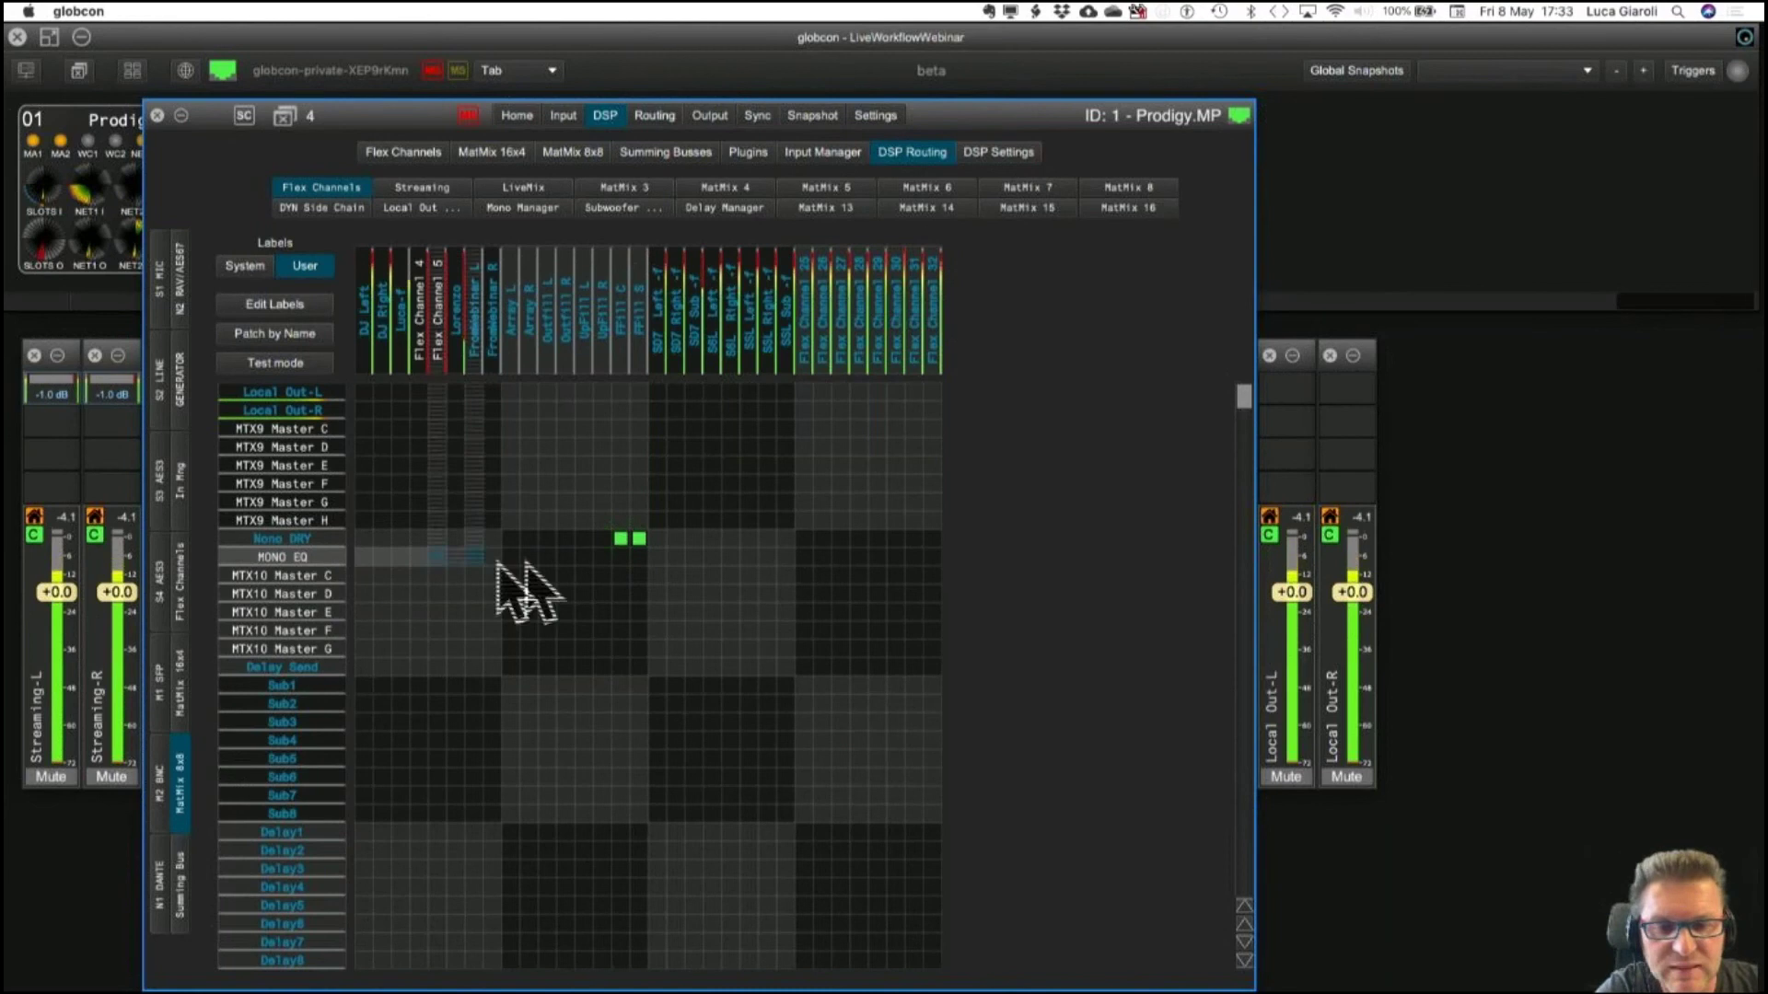
pyautogui.click(639, 557)
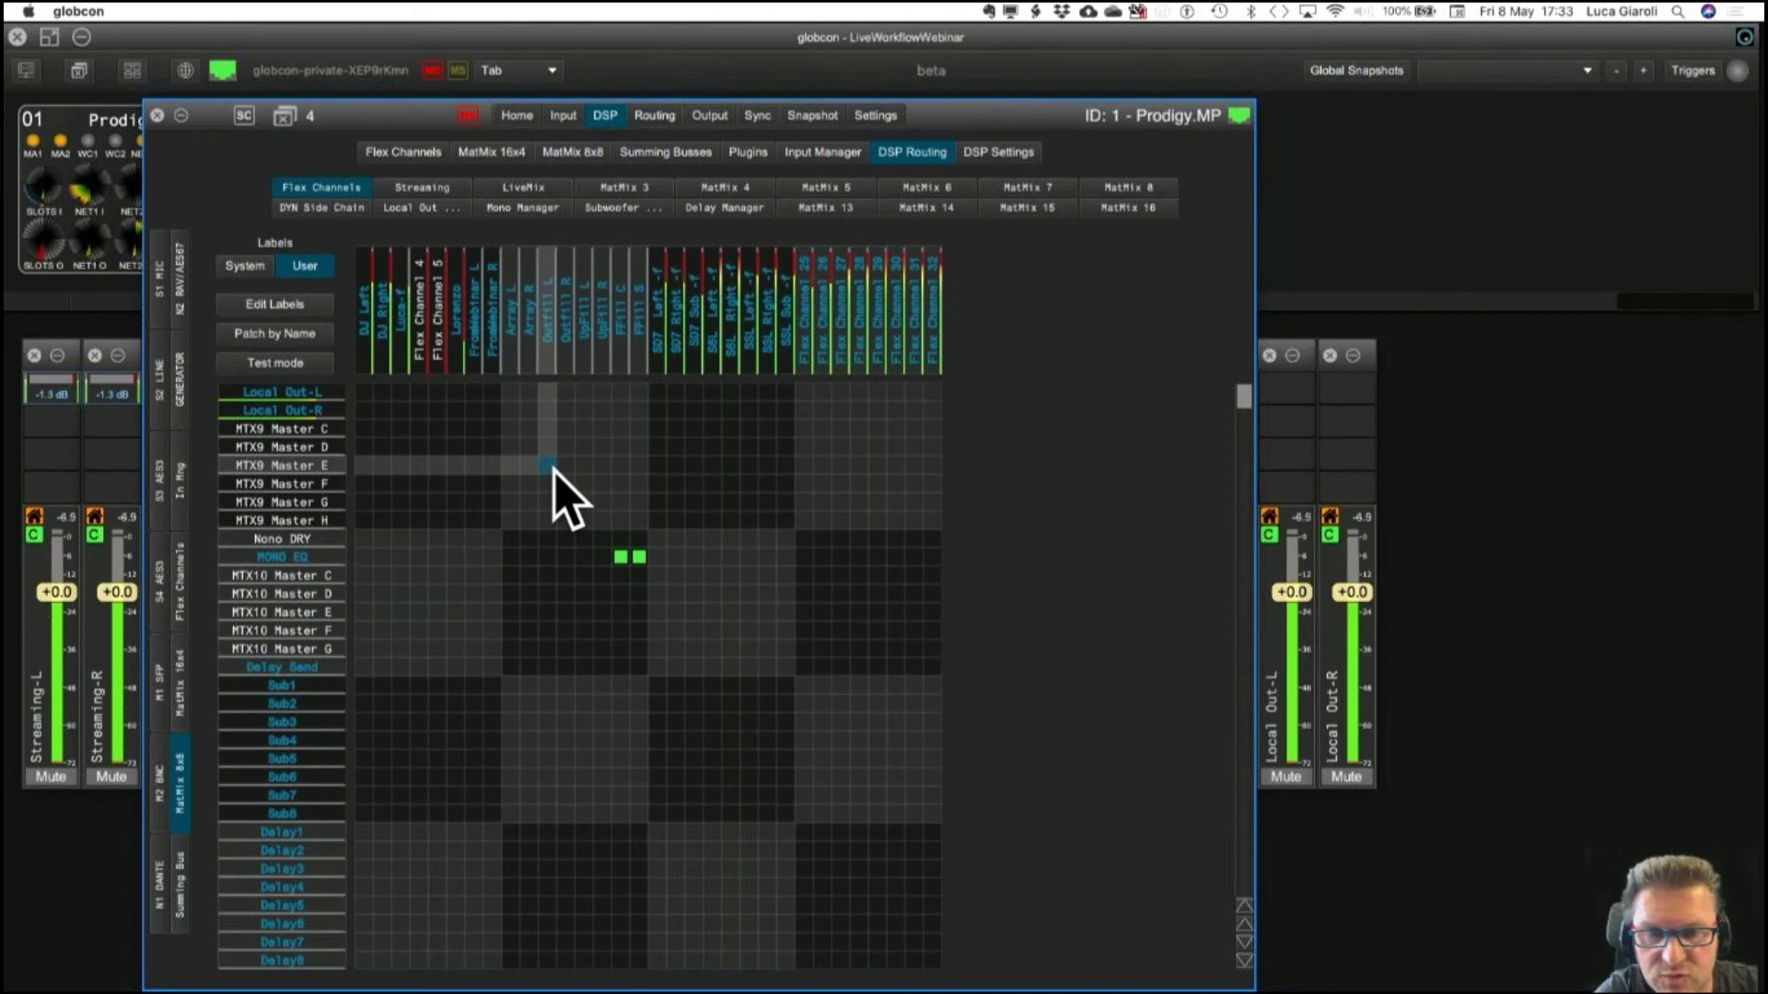
# Trace the source patched to the Subwoofer Manager's PA Sub input, show its channel strip, and open the Subwoofer Manager mixer.
pyautogui.click(612, 207)
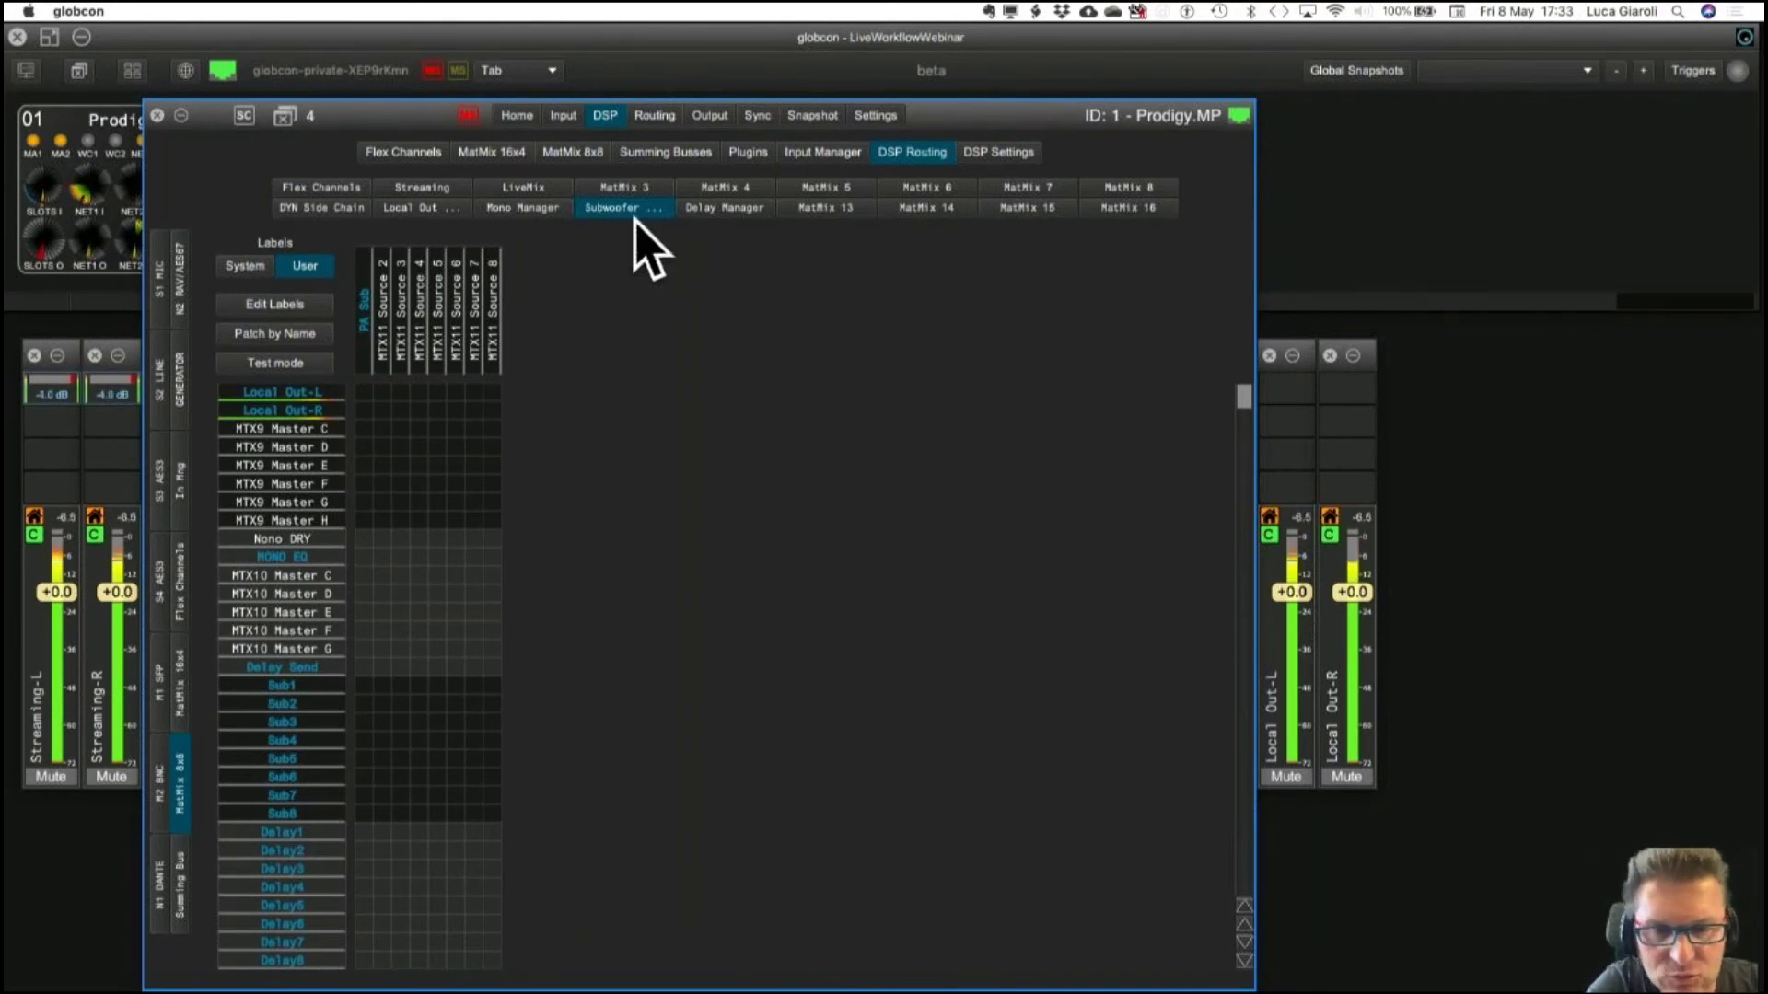
pyautogui.rightClick(368, 318)
pyautogui.click(382, 356)
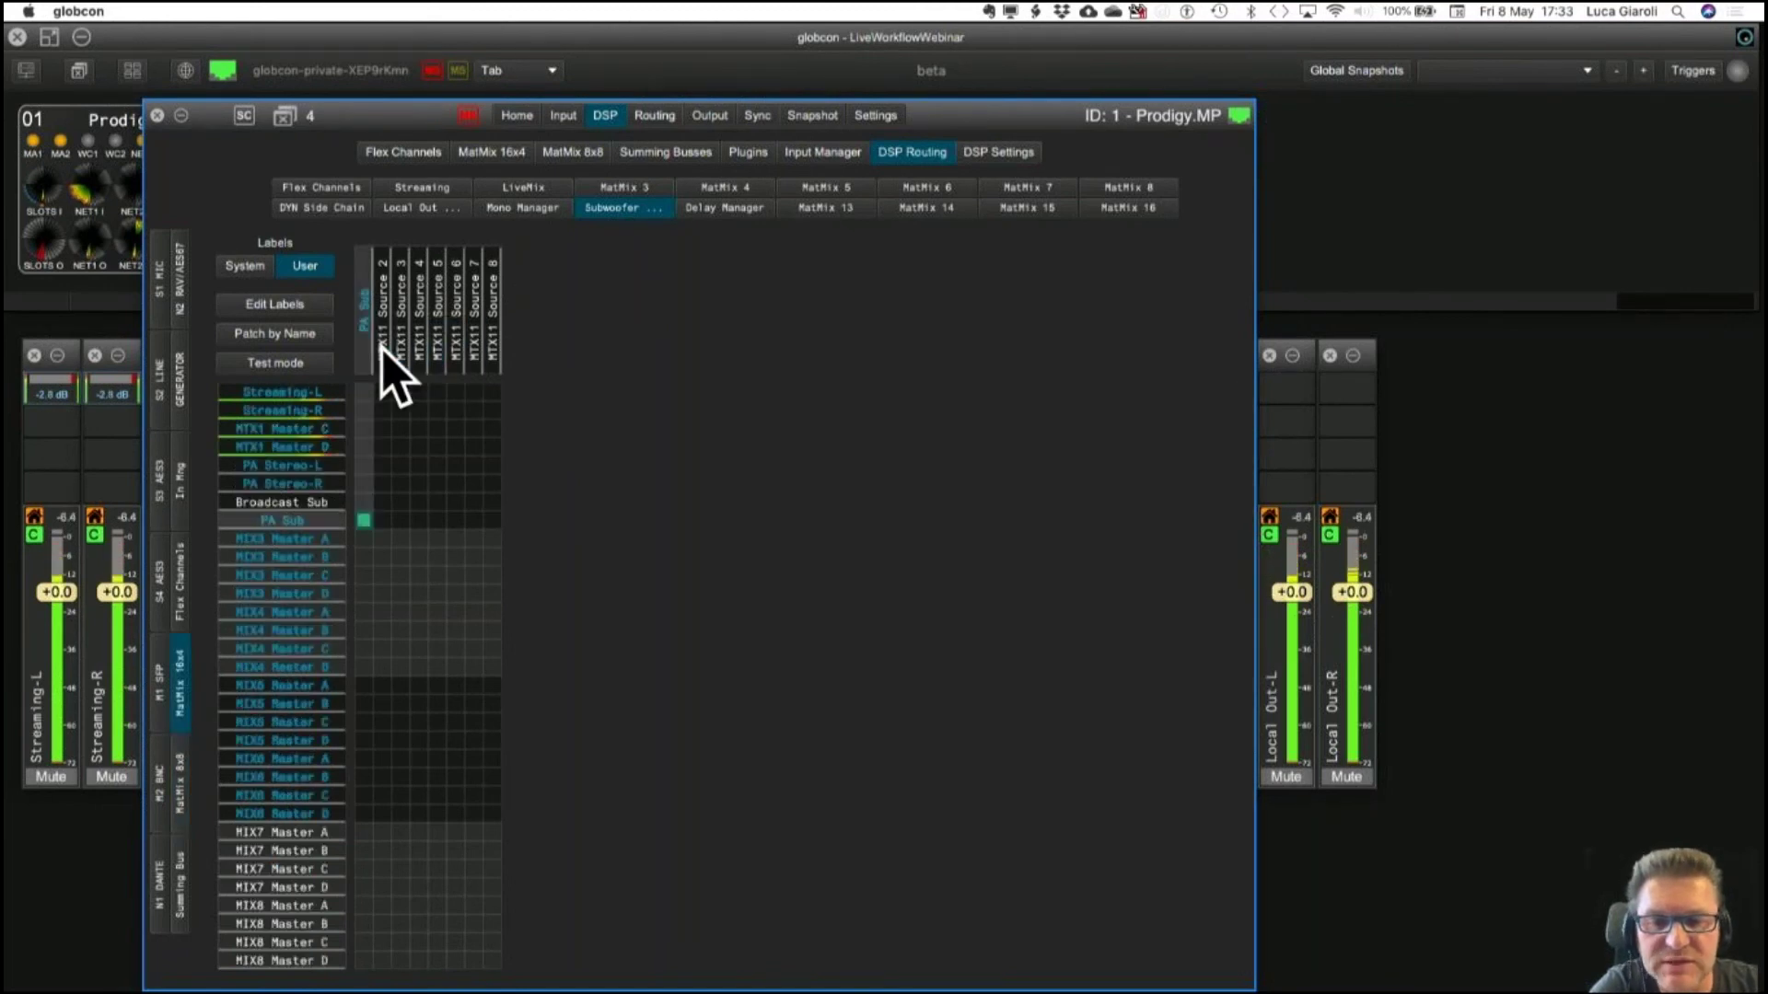
pyautogui.click(365, 518)
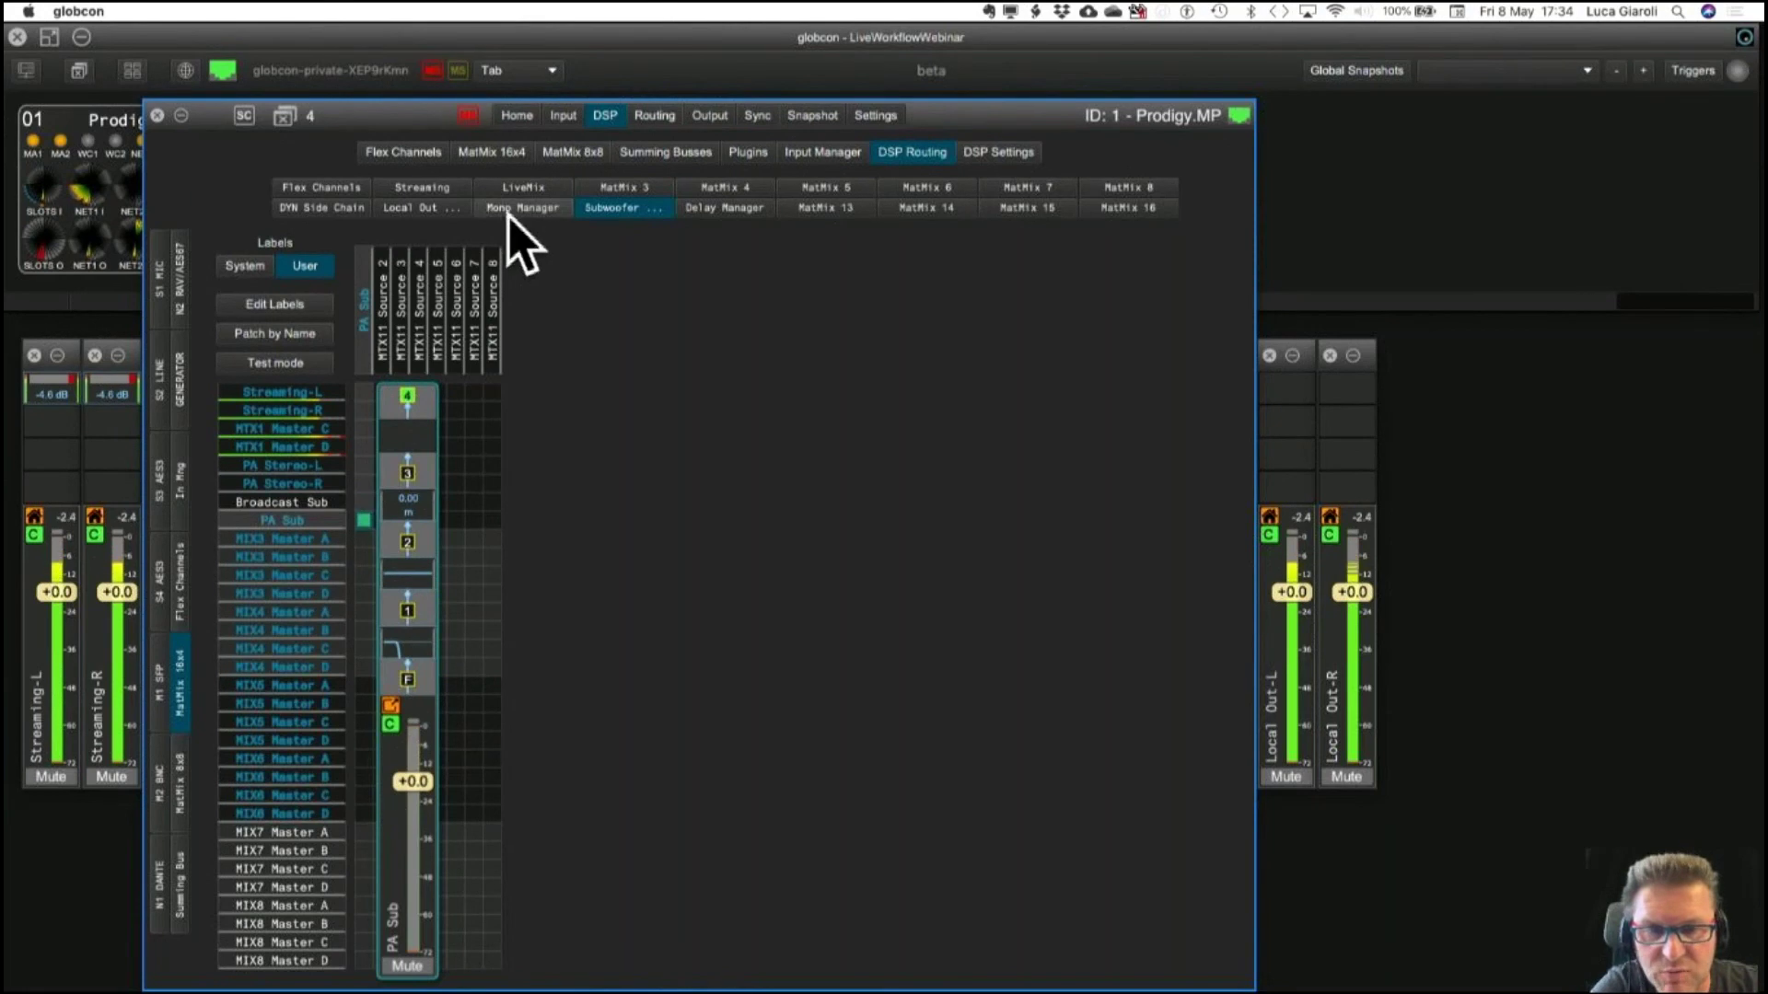
pyautogui.click(568, 150)
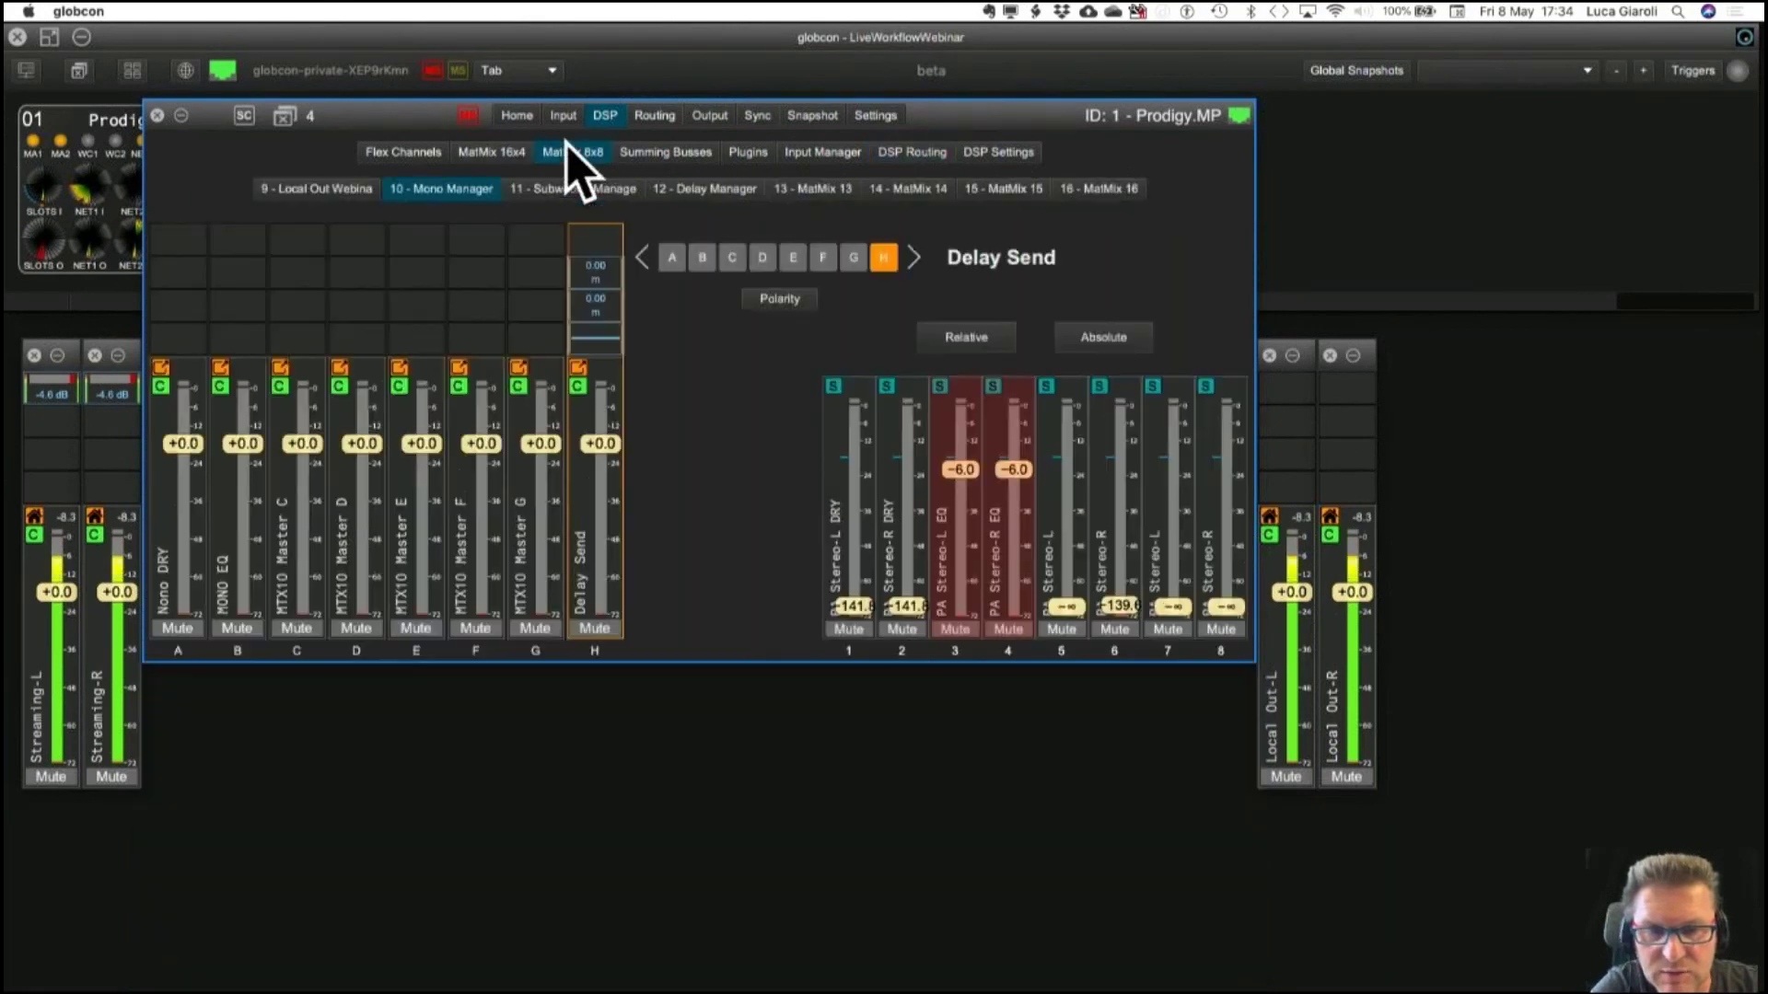
pyautogui.click(578, 188)
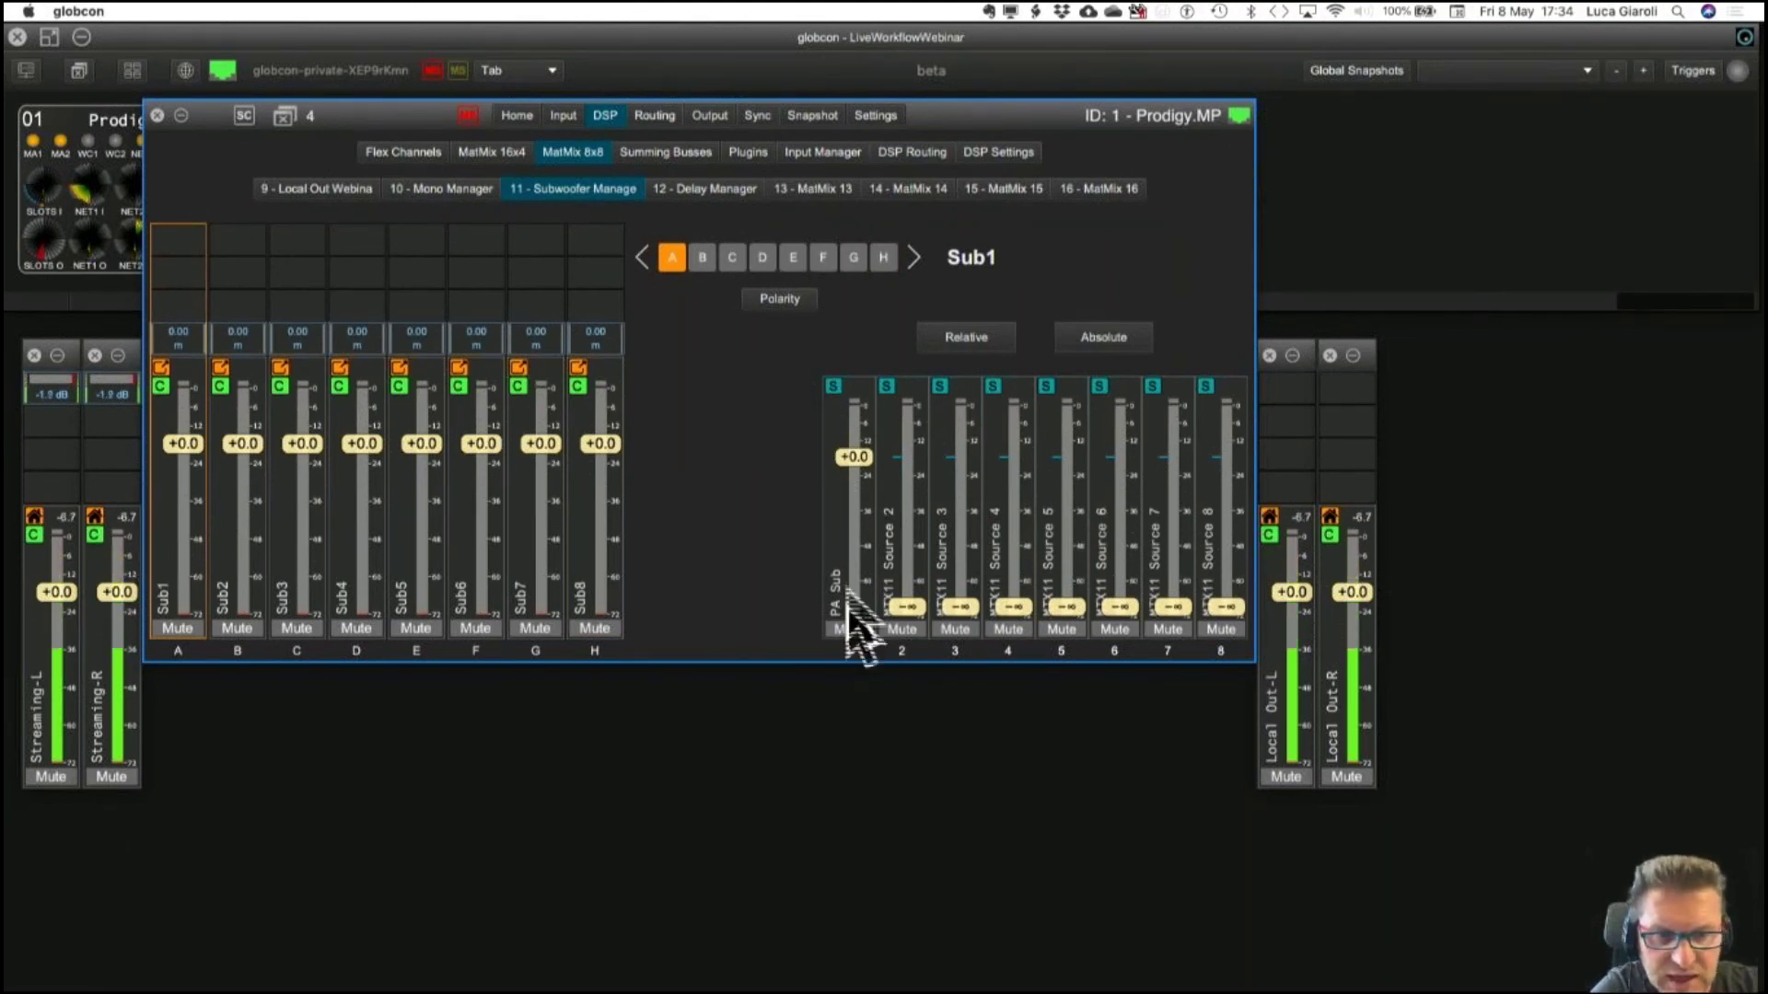
# Unmute the SD7 Sub flex channel, mute SD7 Left and SD7 Right, and return to the Subwoofer Manager mixer.
pyautogui.click(413, 152)
pyautogui.click(187, 976)
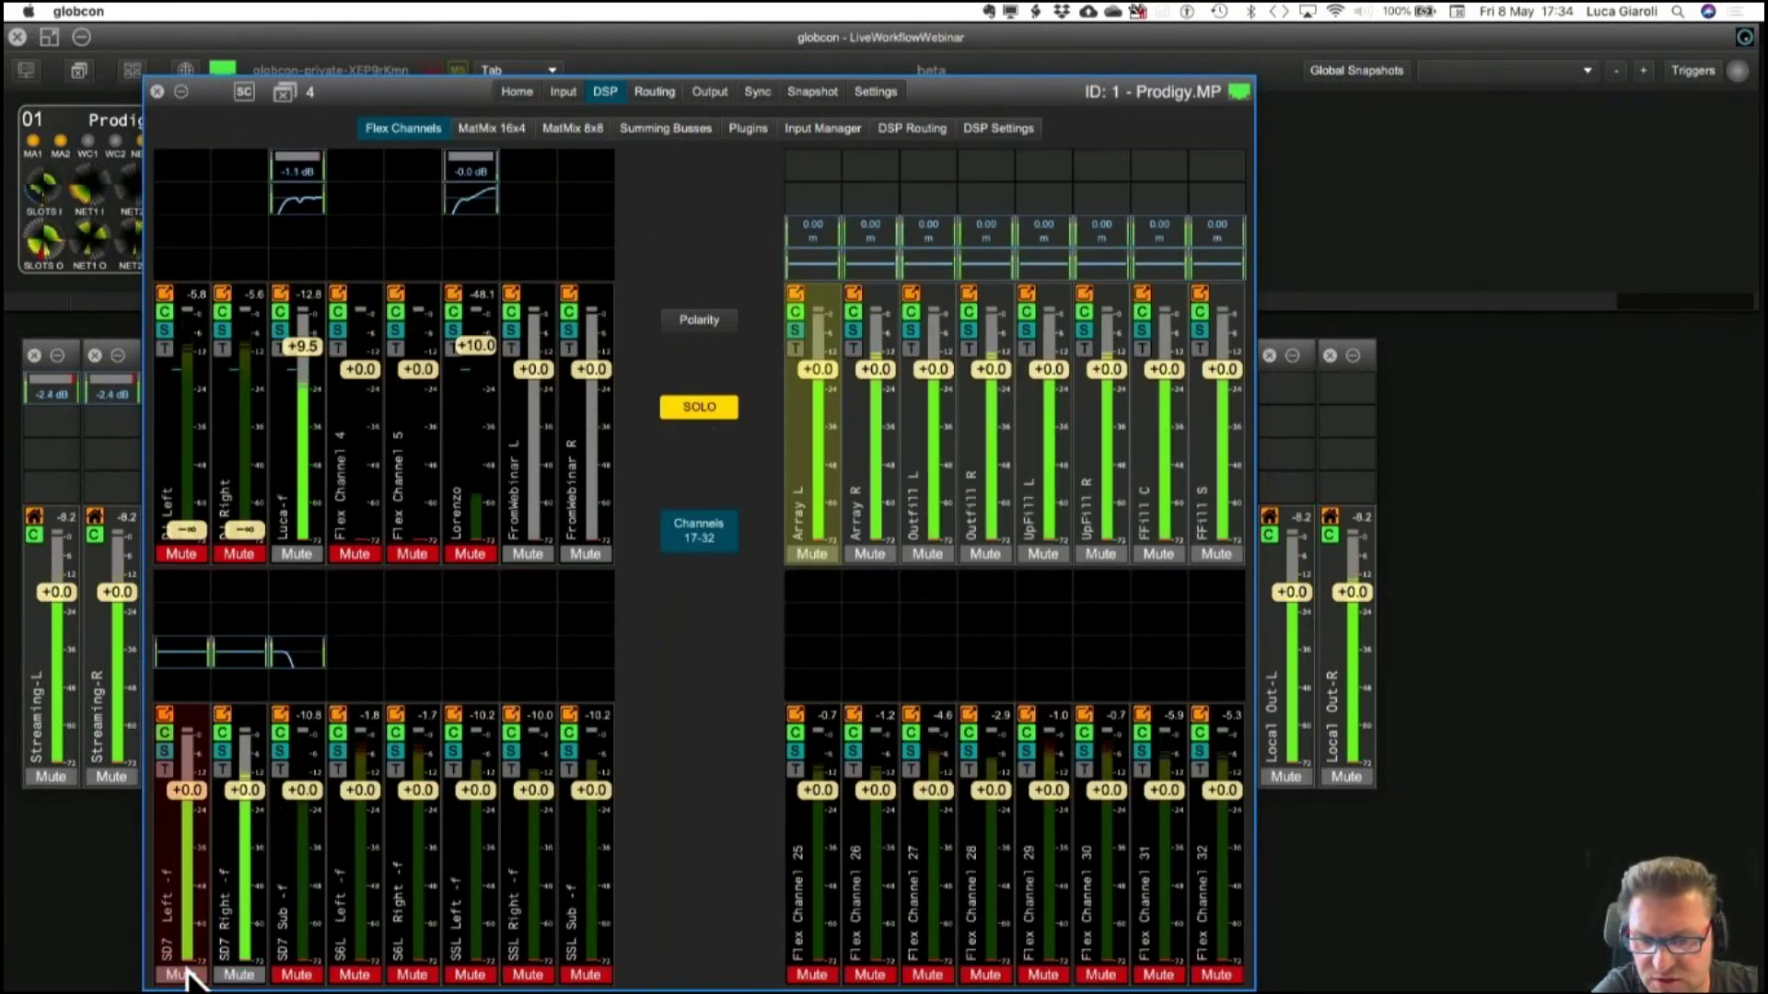
pyautogui.click(290, 976)
pyautogui.click(241, 974)
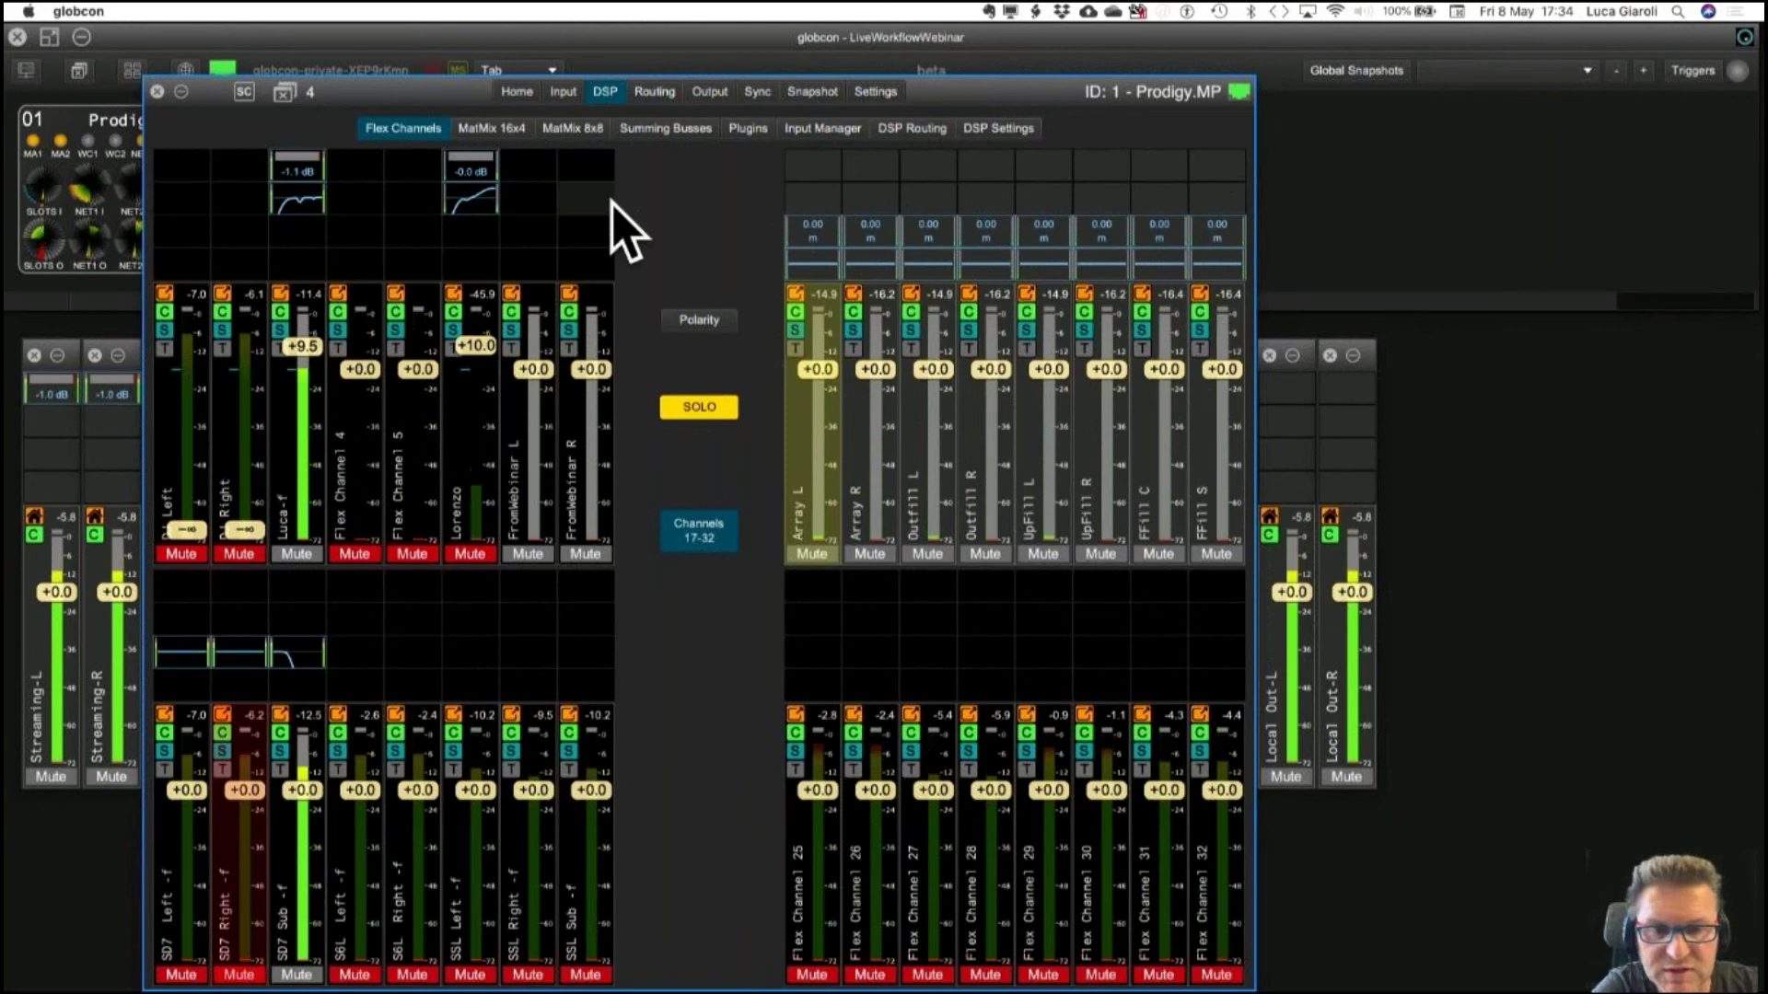
pyautogui.click(585, 129)
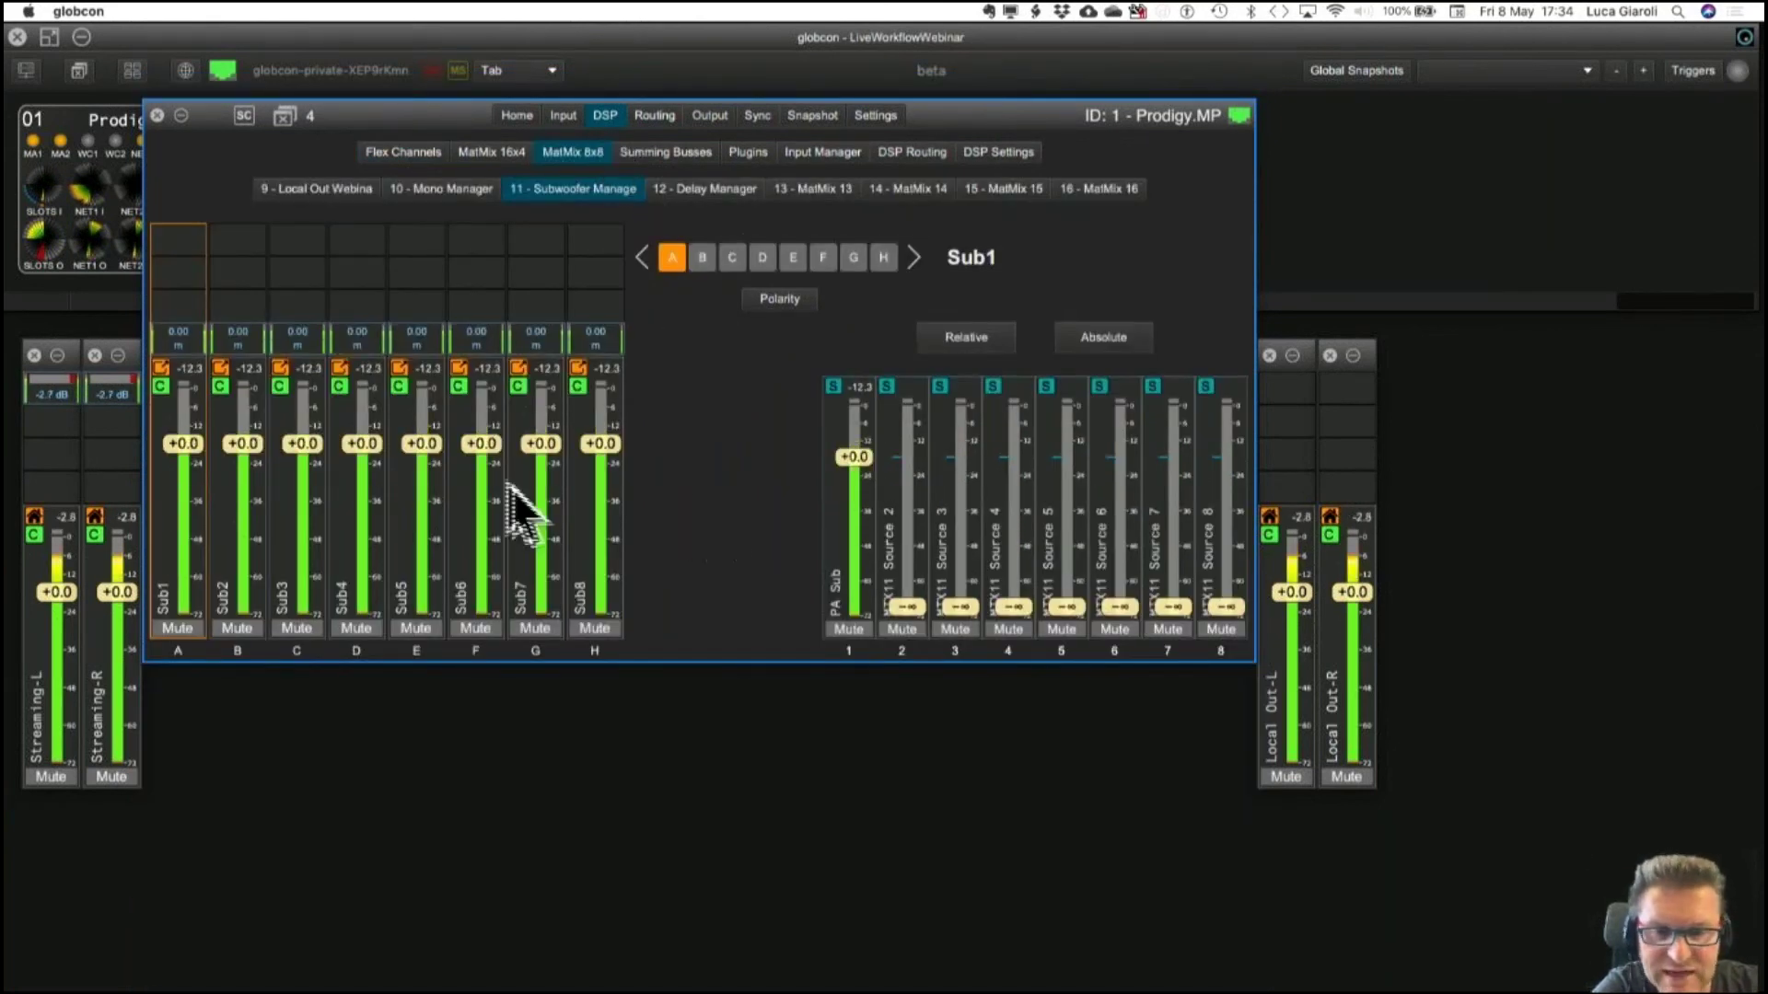
# Try the Absolute mode by pulling the PA Sub send fully down, and reset the send to +0.0 dB.
pyautogui.click(1110, 339)
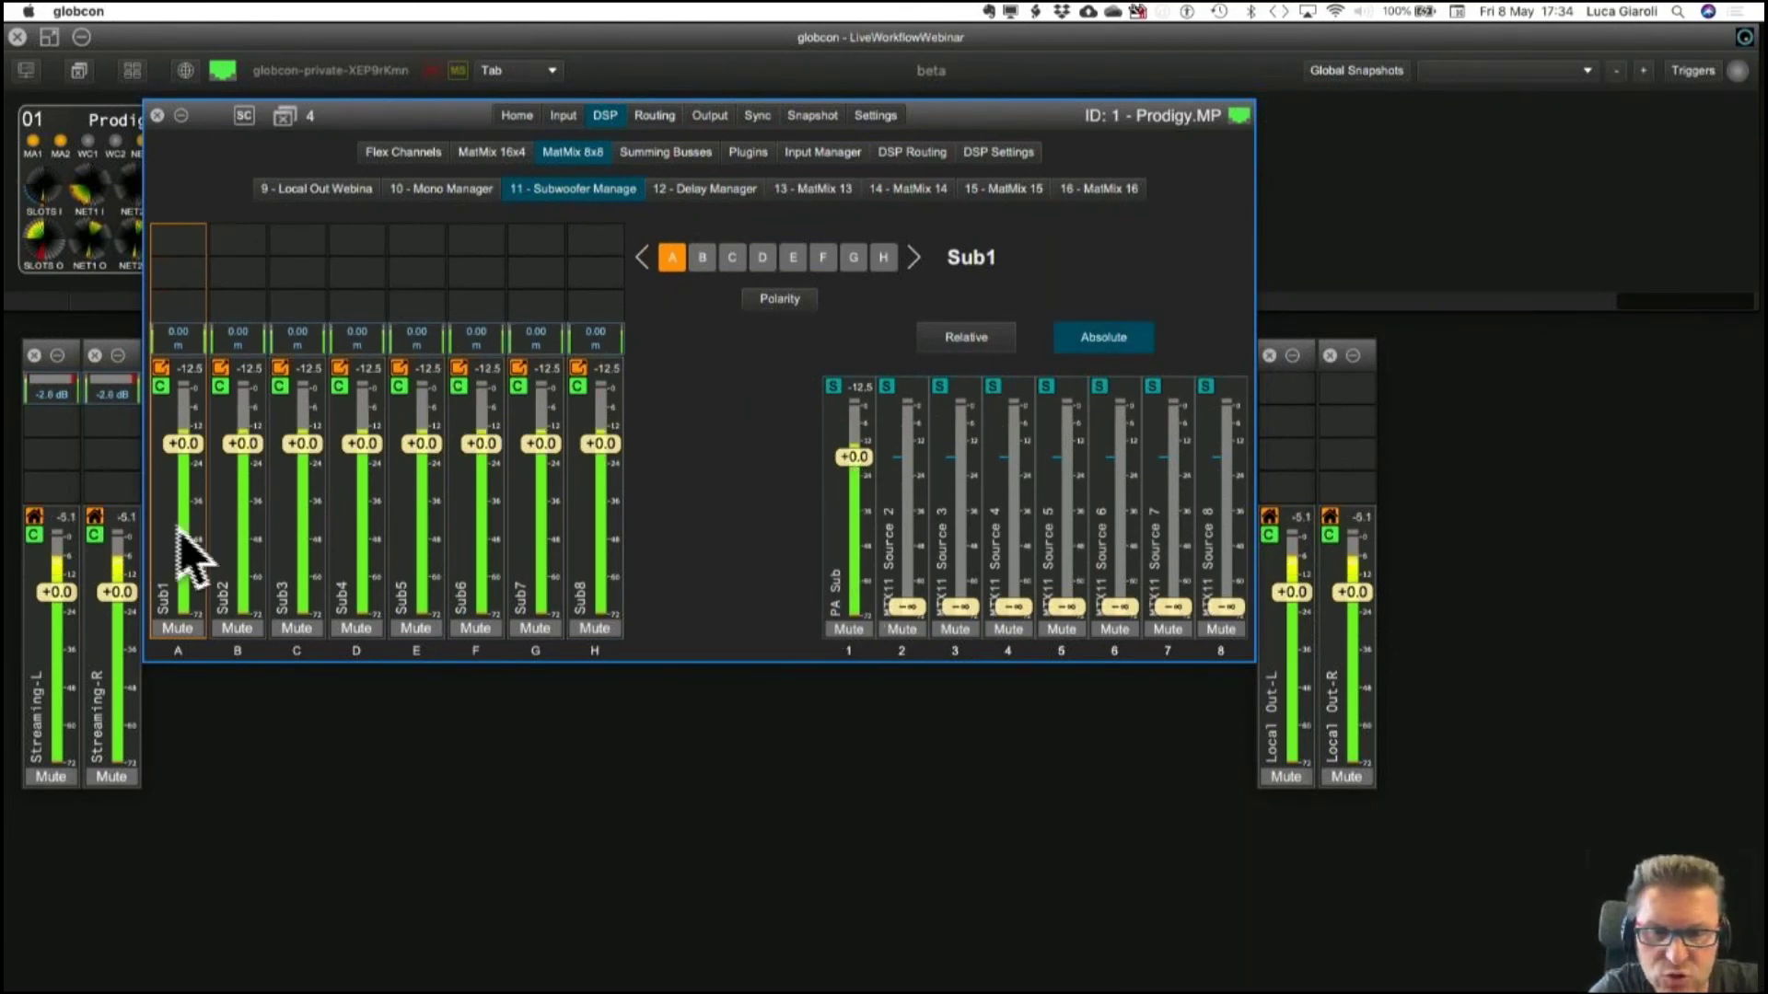
pyautogui.moveTo(856, 457); pyautogui.dragTo(853, 611)
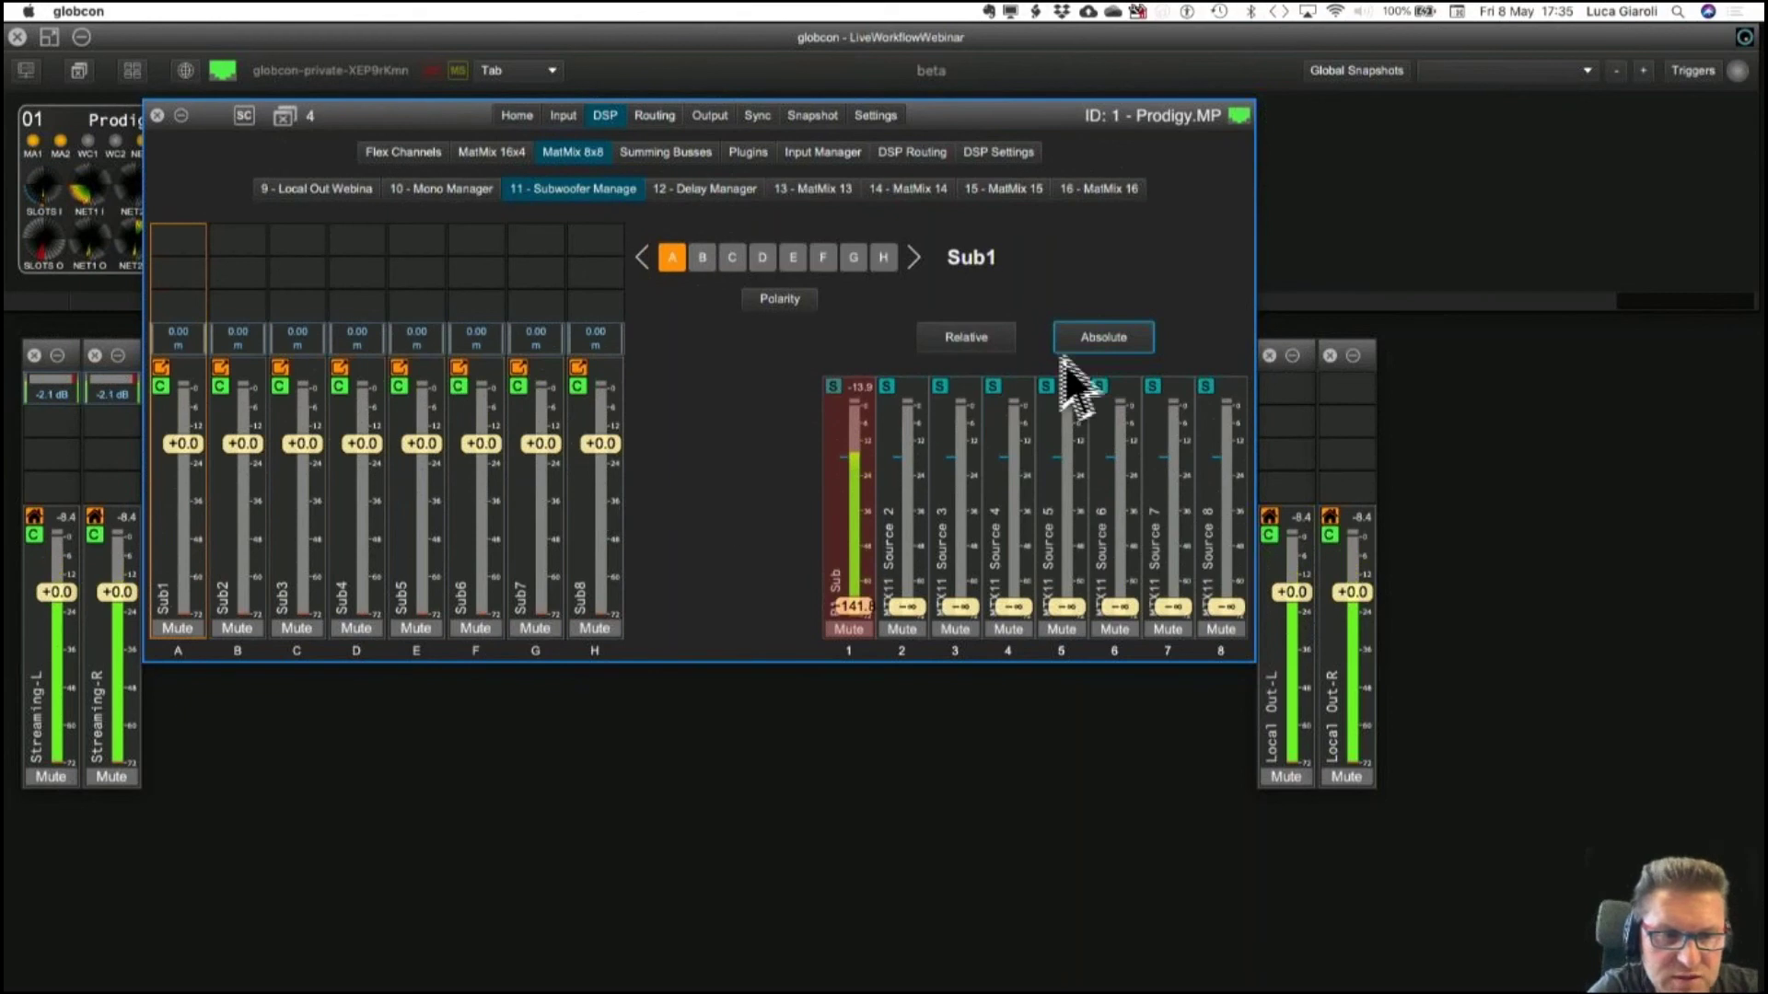
pyautogui.click(1095, 343)
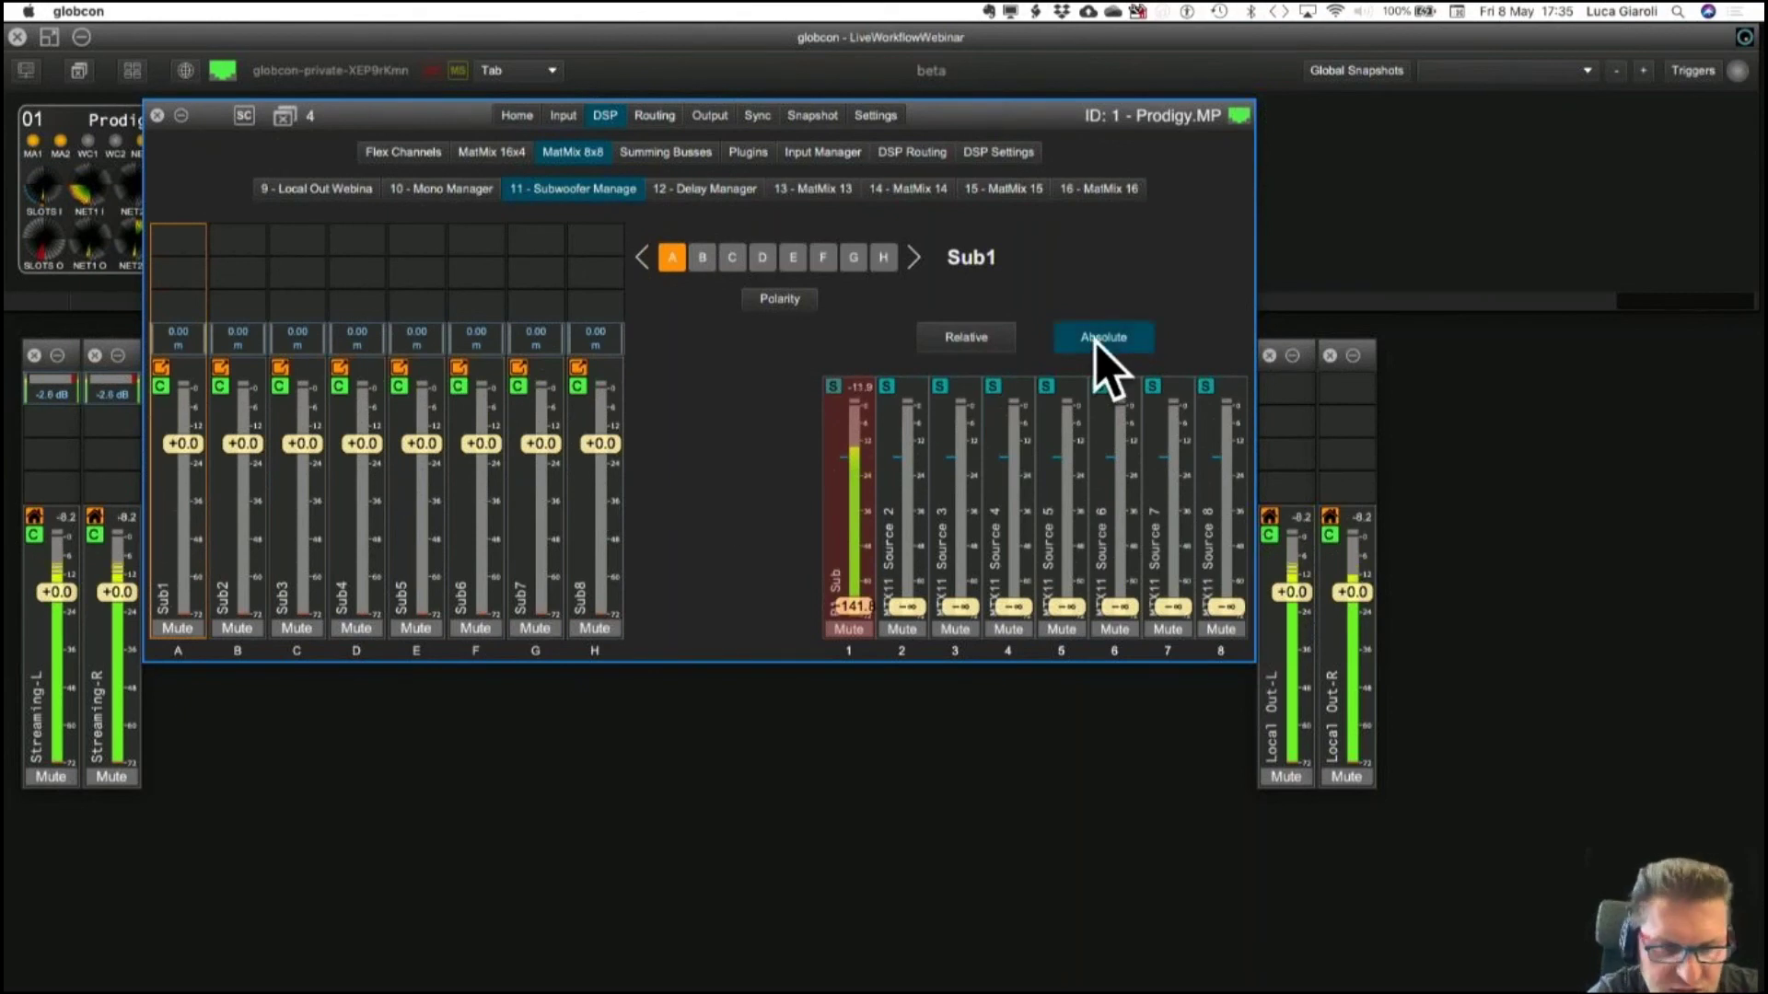
pyautogui.doubleClick(851, 607)
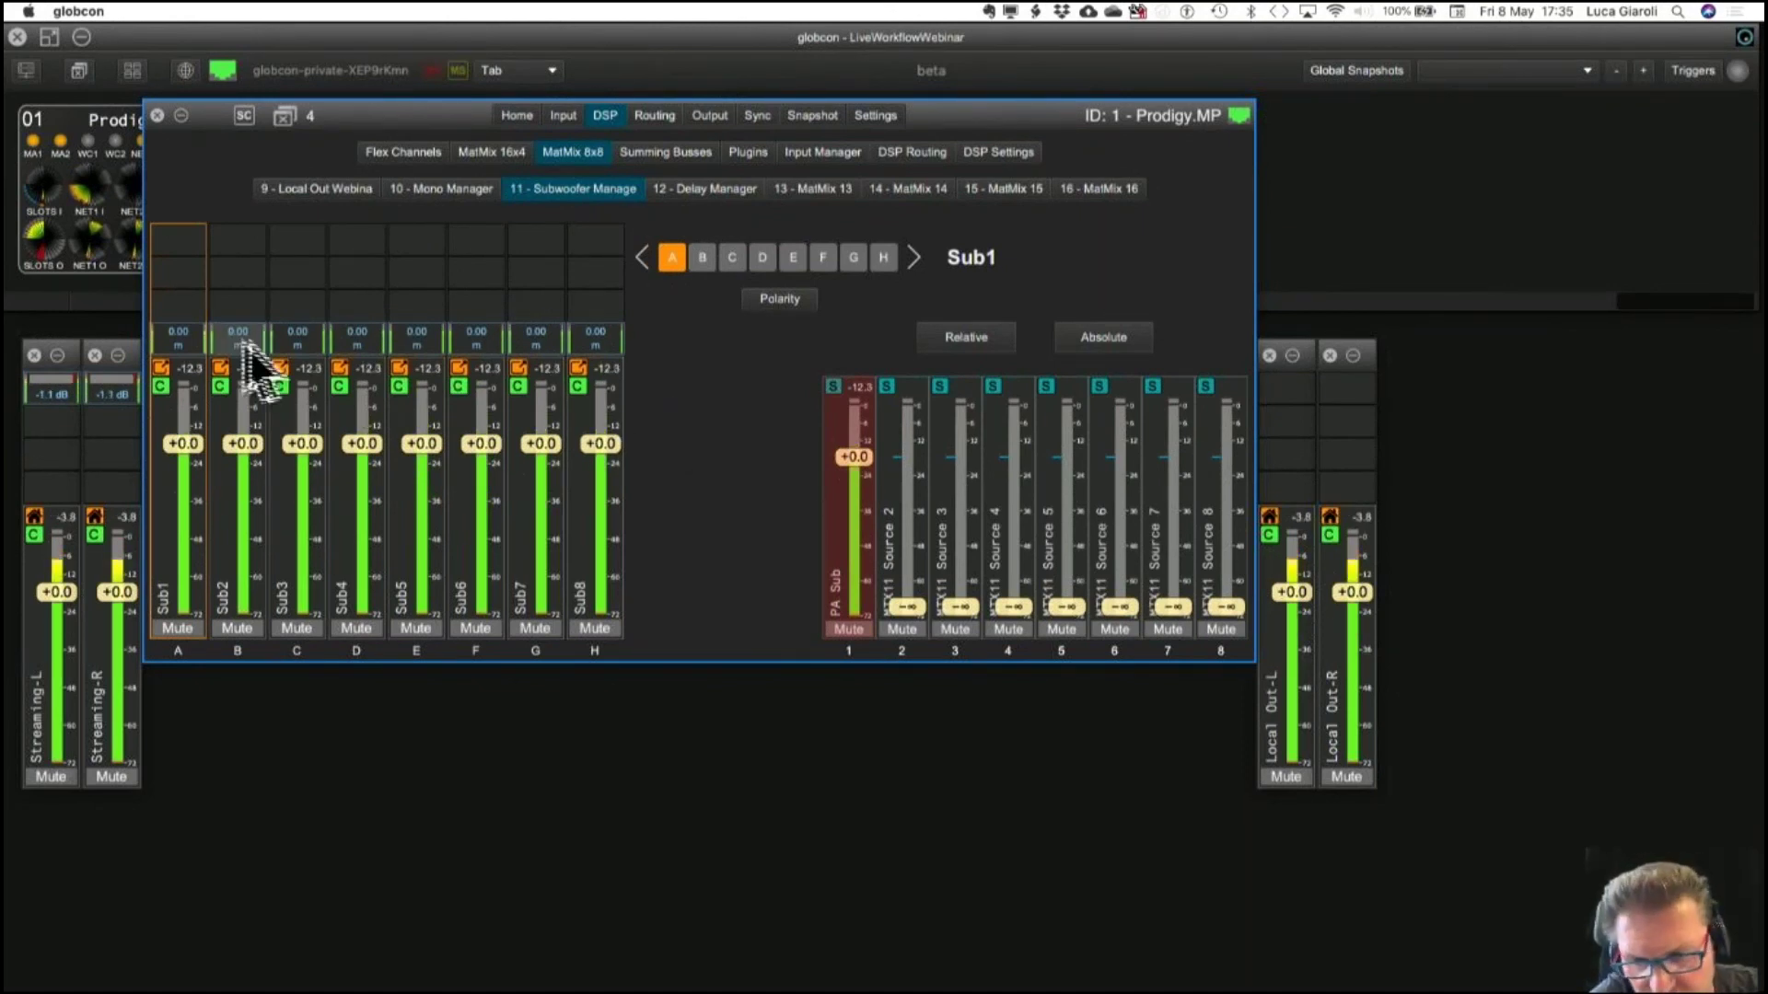
# Open the Sub1 to Sub8 outputs as floating fader strips and switch to the PA Management layout.
pyautogui.doubleClick(168, 369)
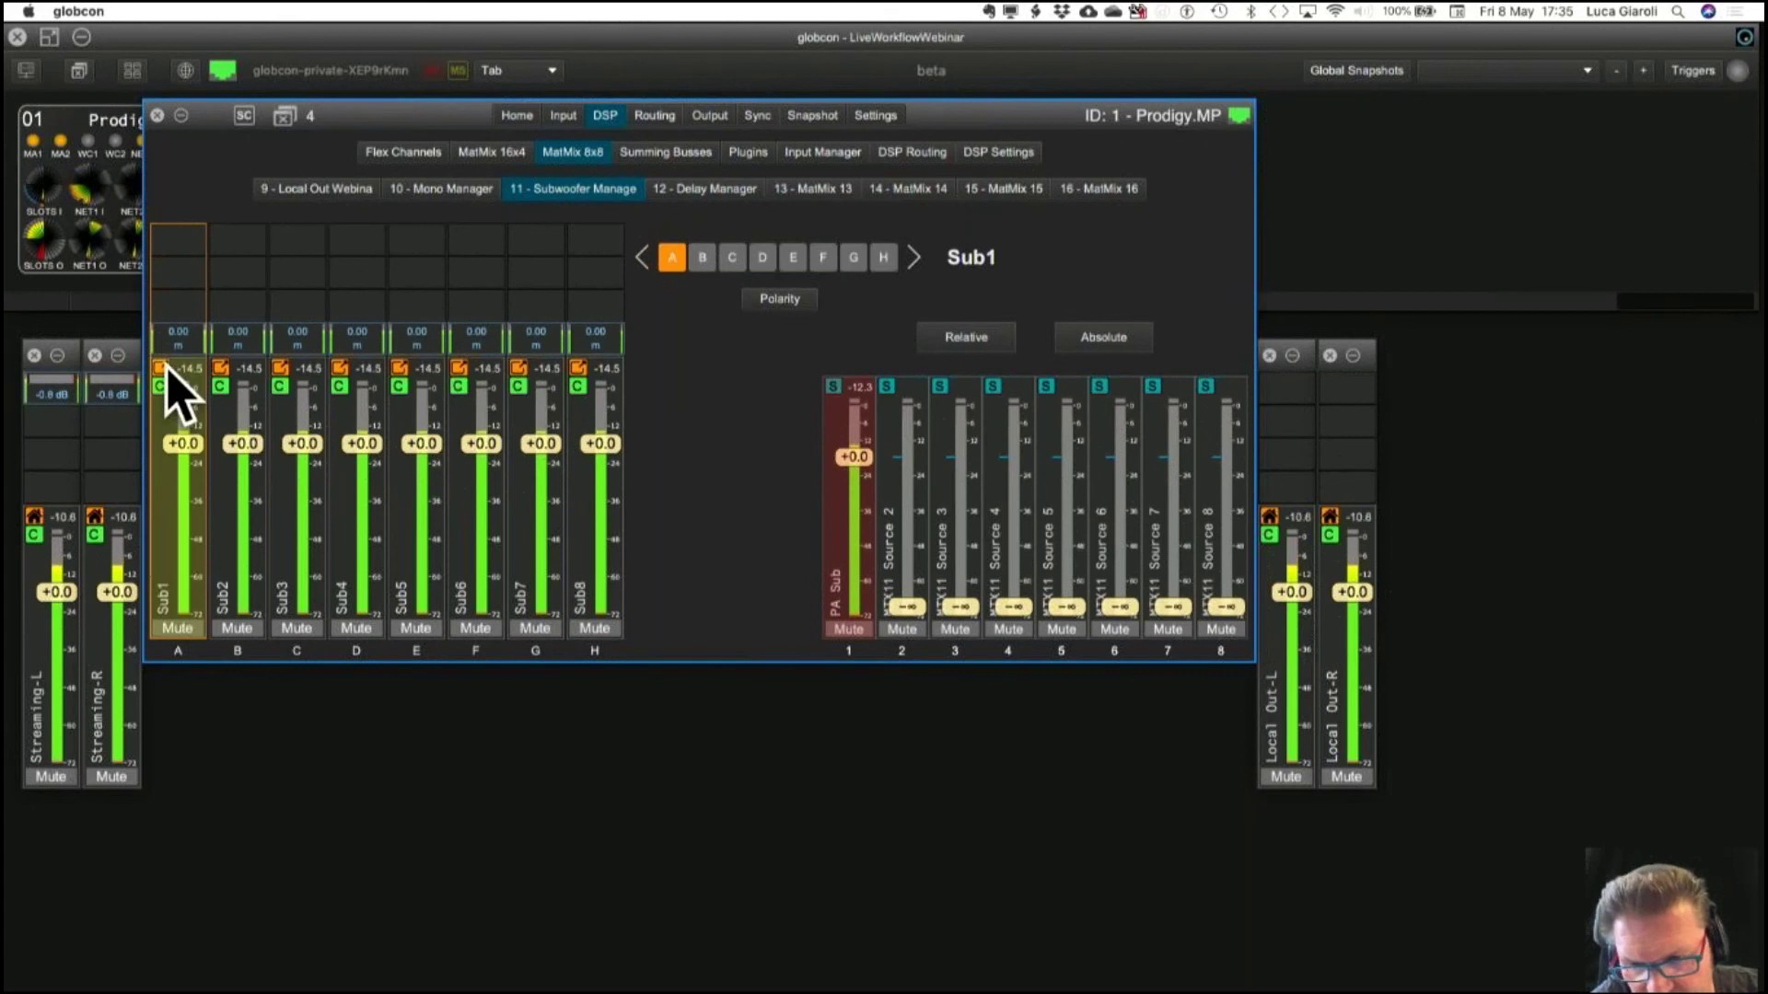
pyautogui.doubleClick(221, 370)
pyautogui.doubleClick(283, 370)
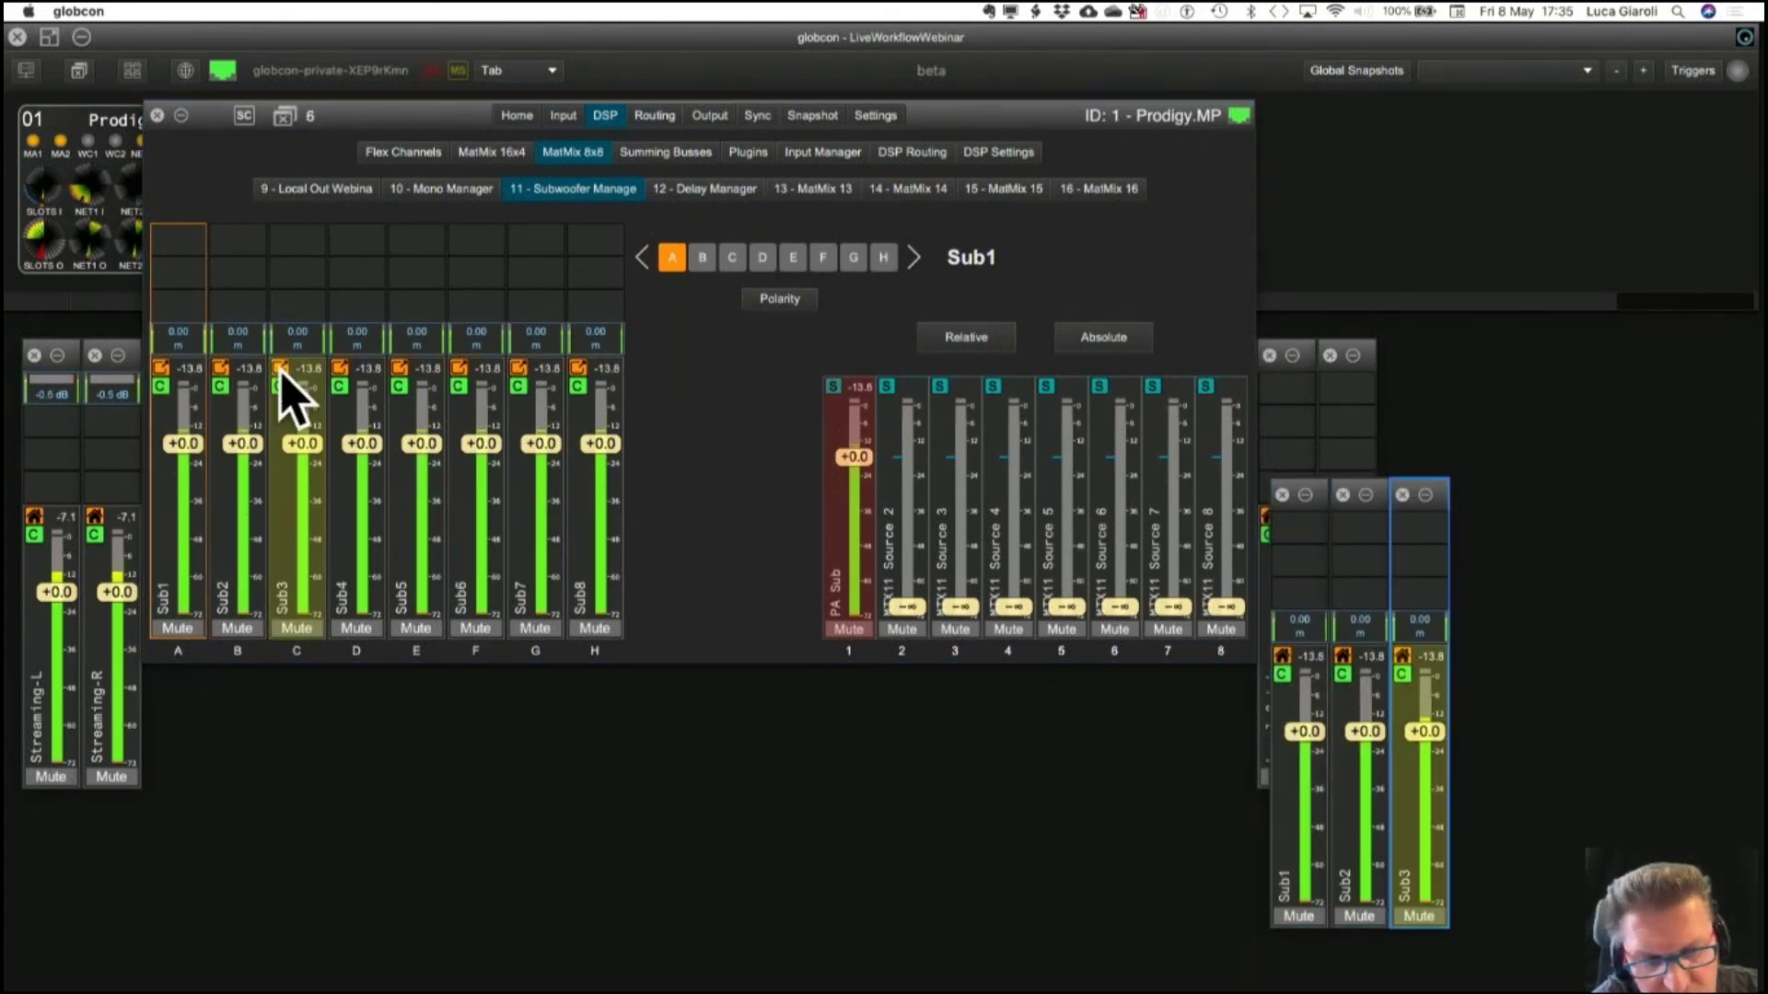
pyautogui.doubleClick(338, 370)
pyautogui.doubleClick(403, 370)
pyautogui.doubleClick(460, 370)
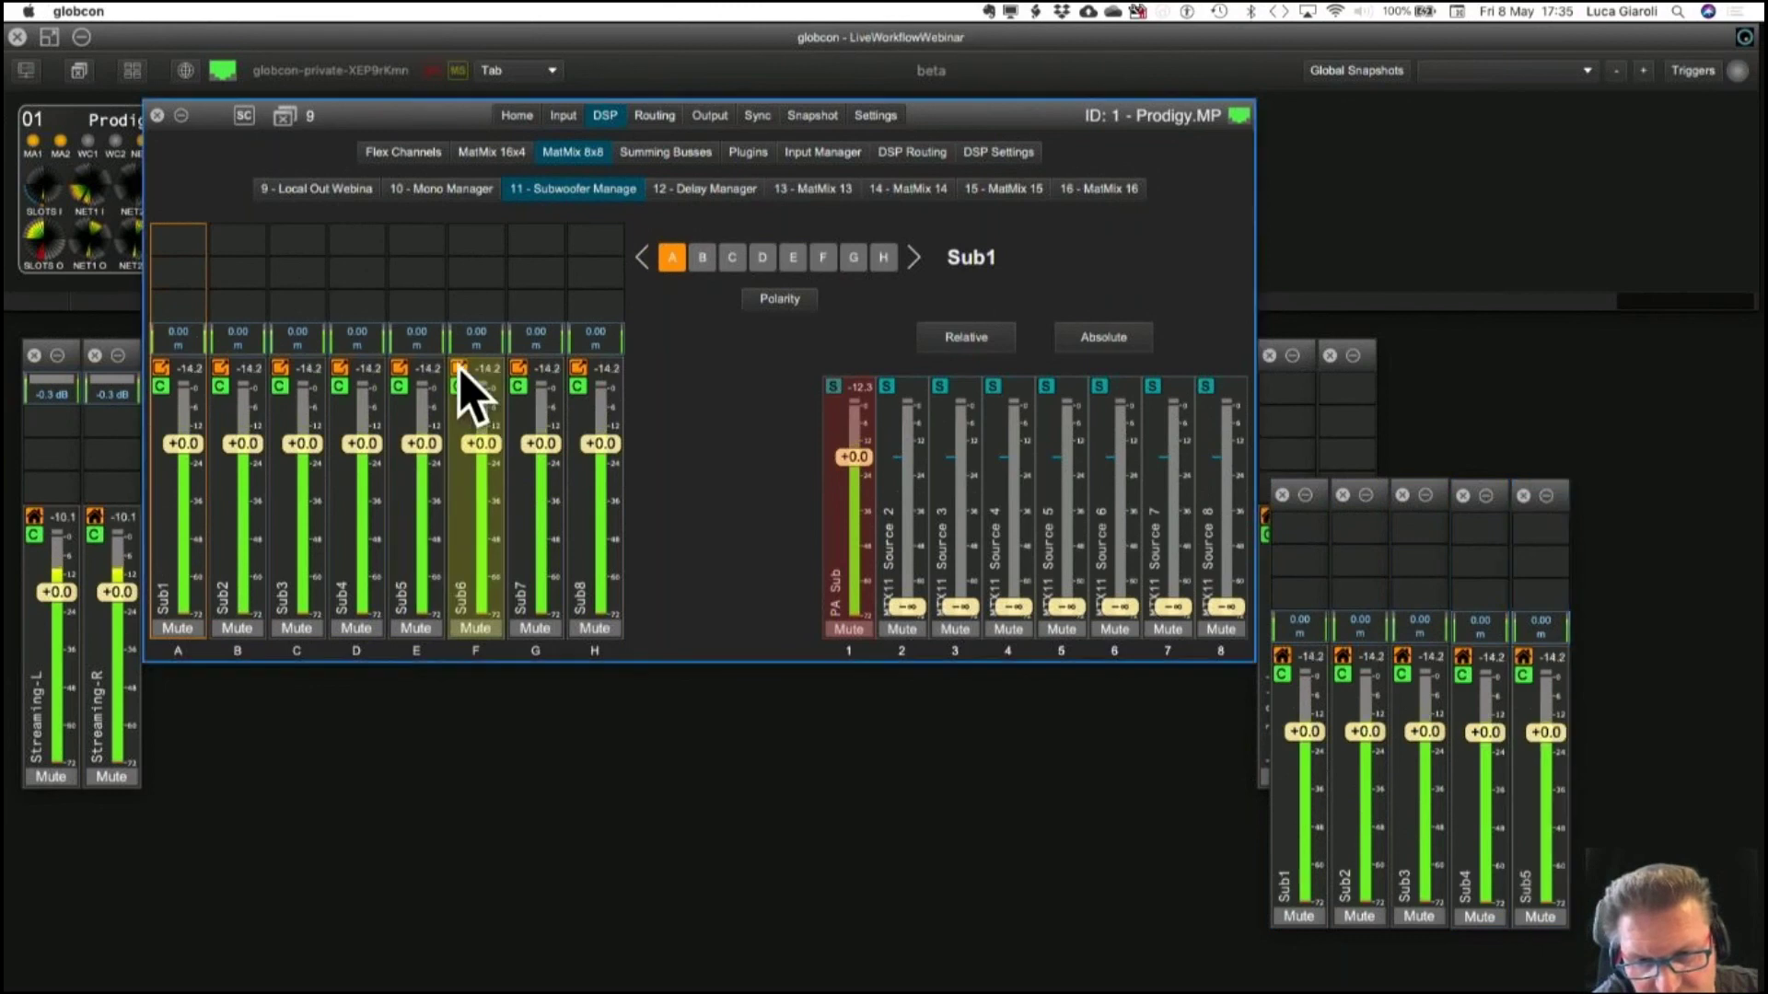
pyautogui.doubleClick(521, 369)
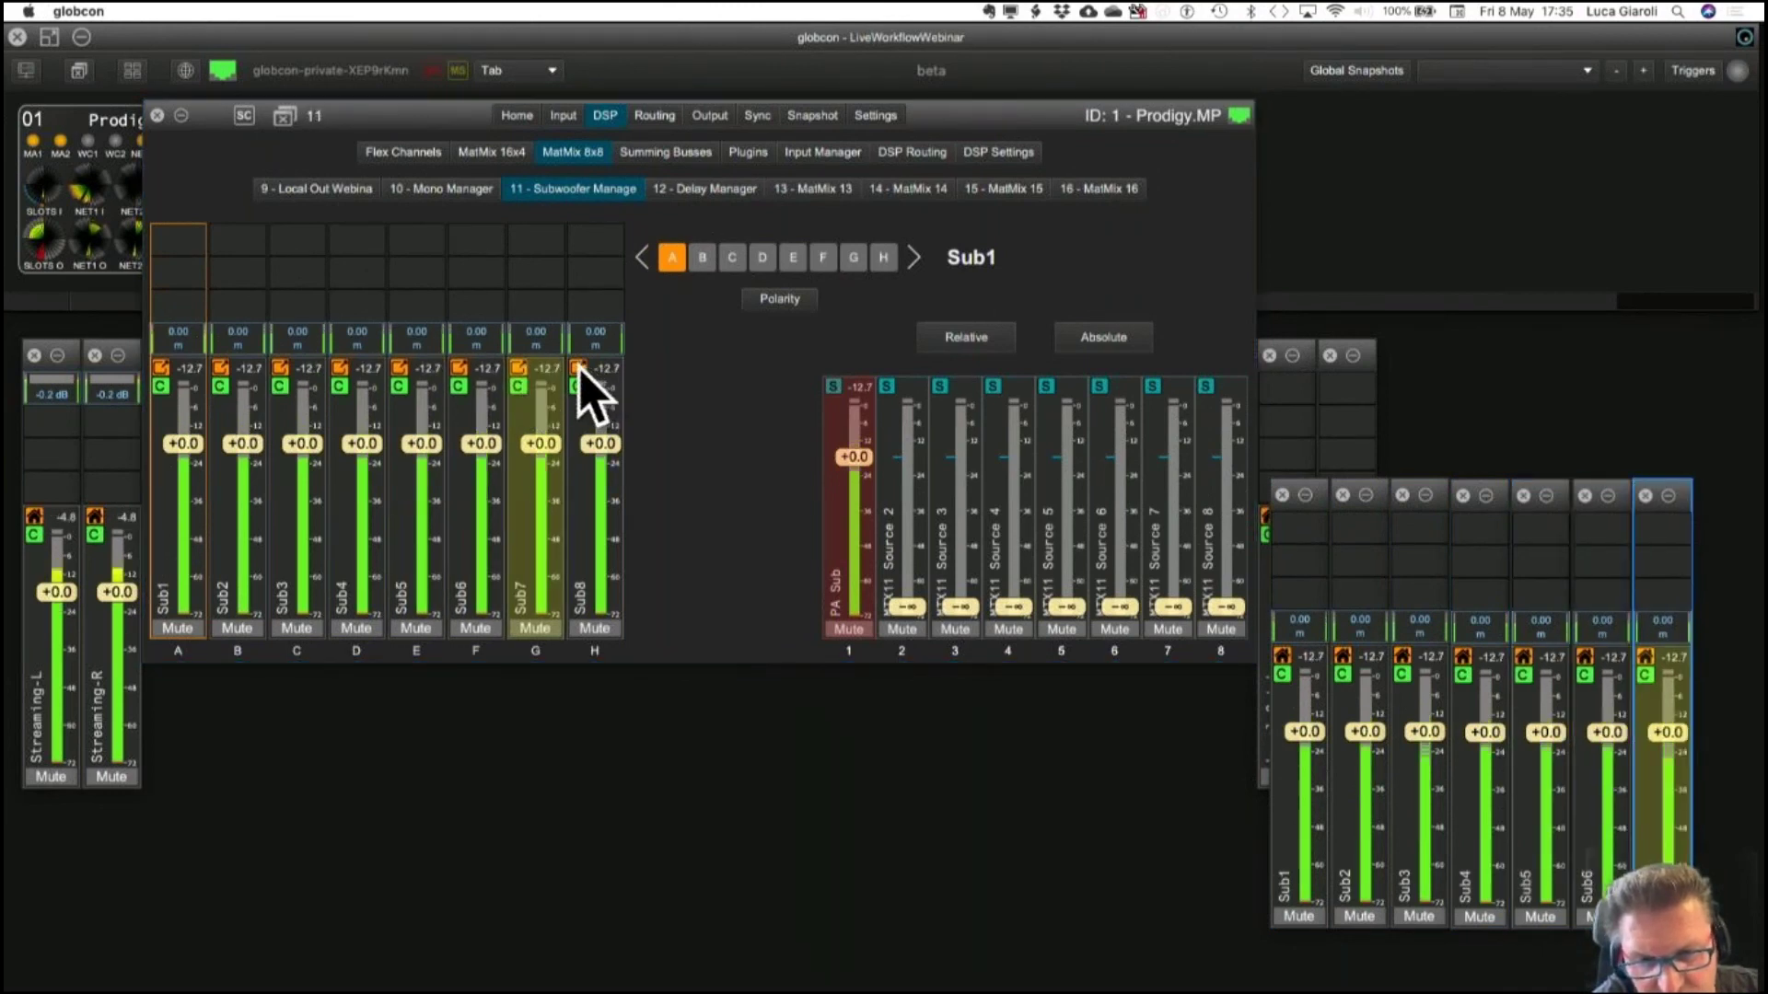
pyautogui.doubleClick(579, 368)
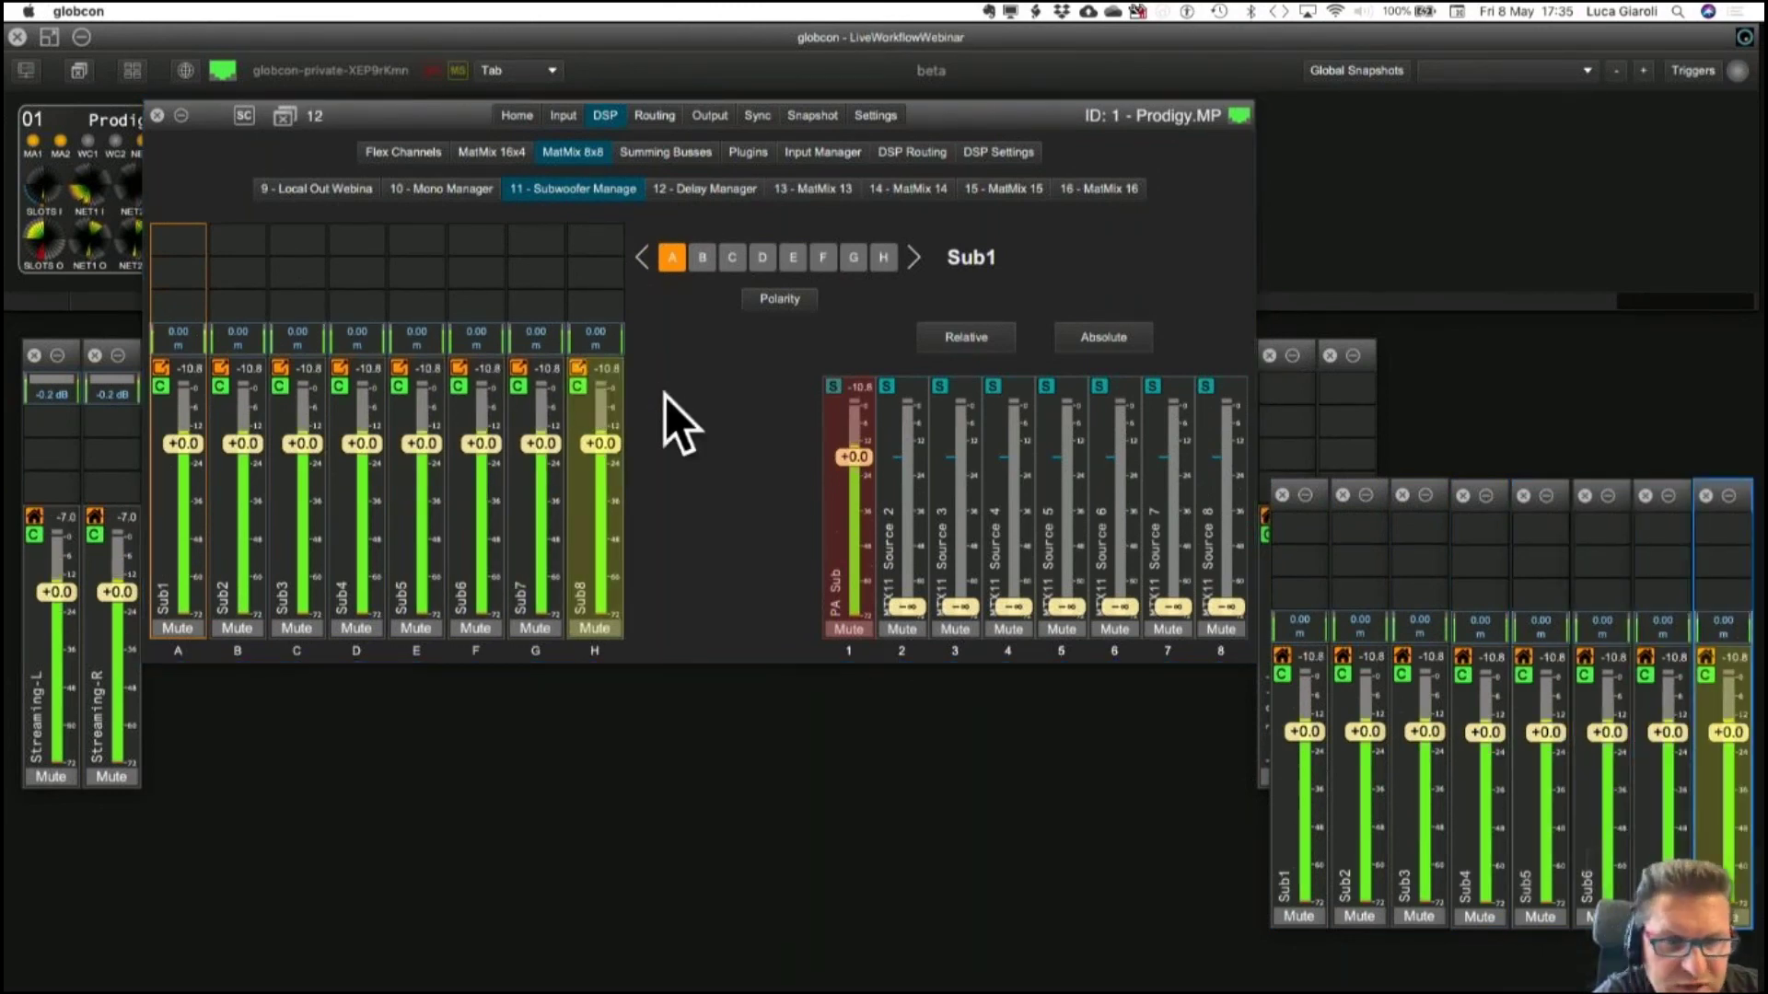
pyautogui.press('alt')
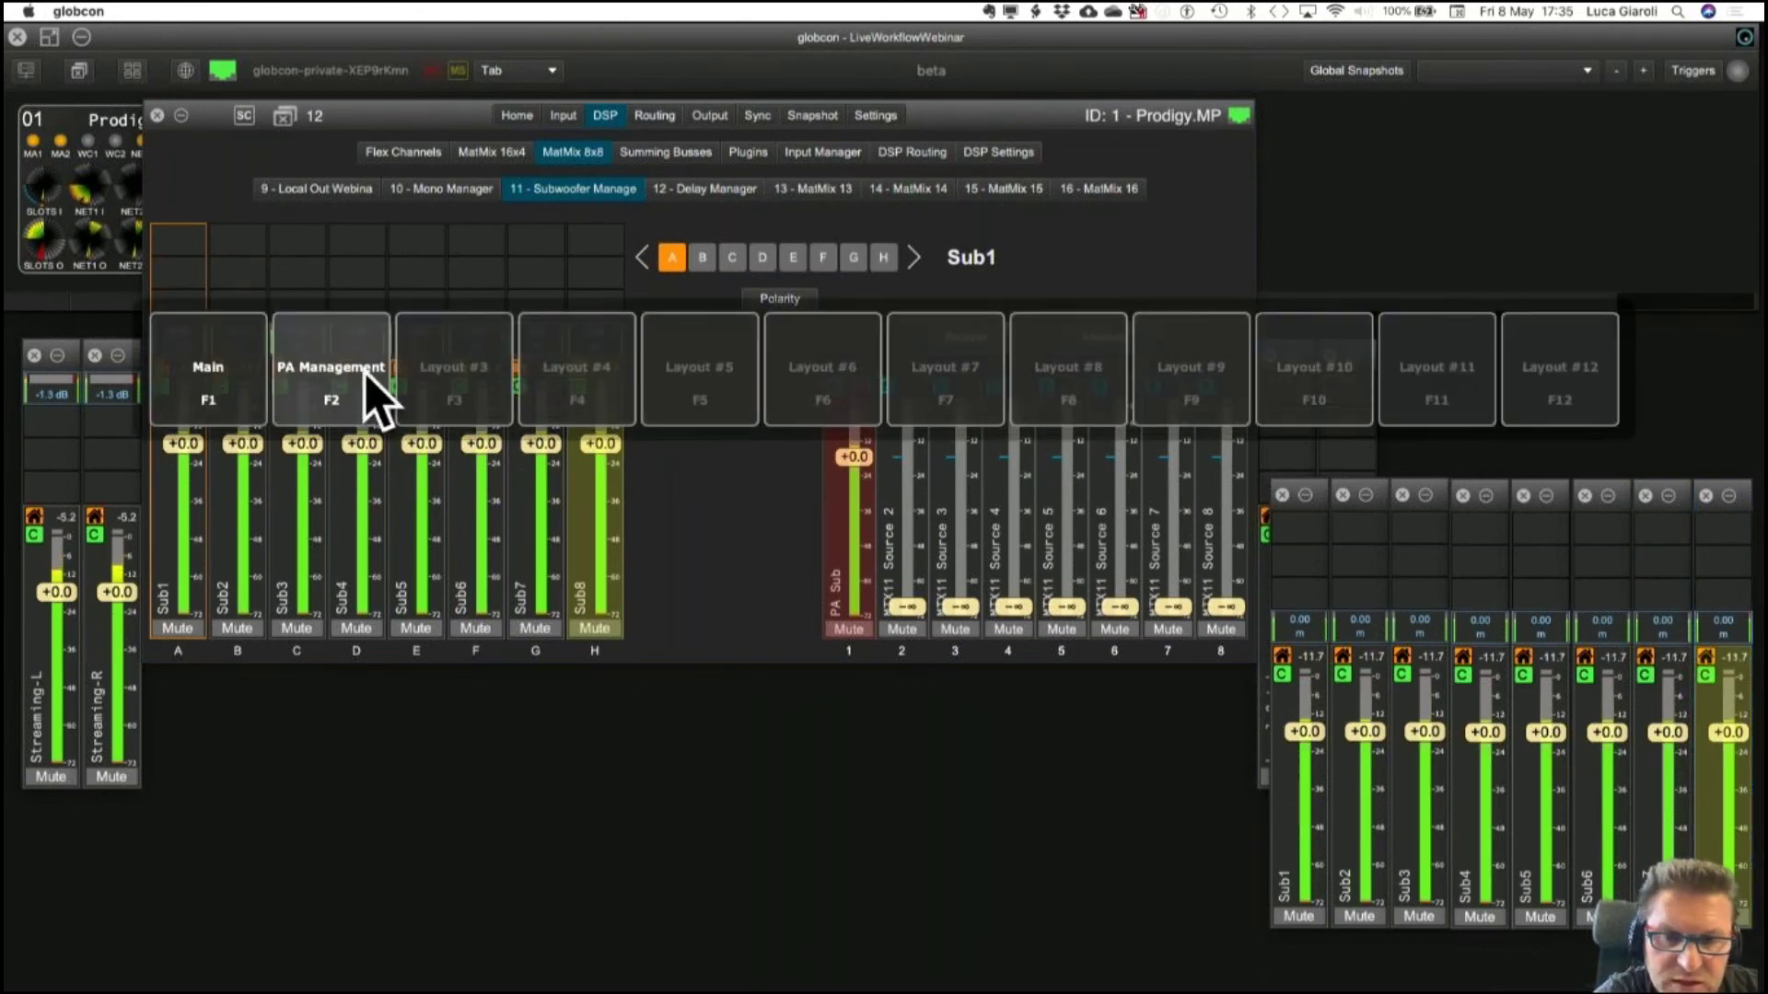
pyautogui.click(366, 366)
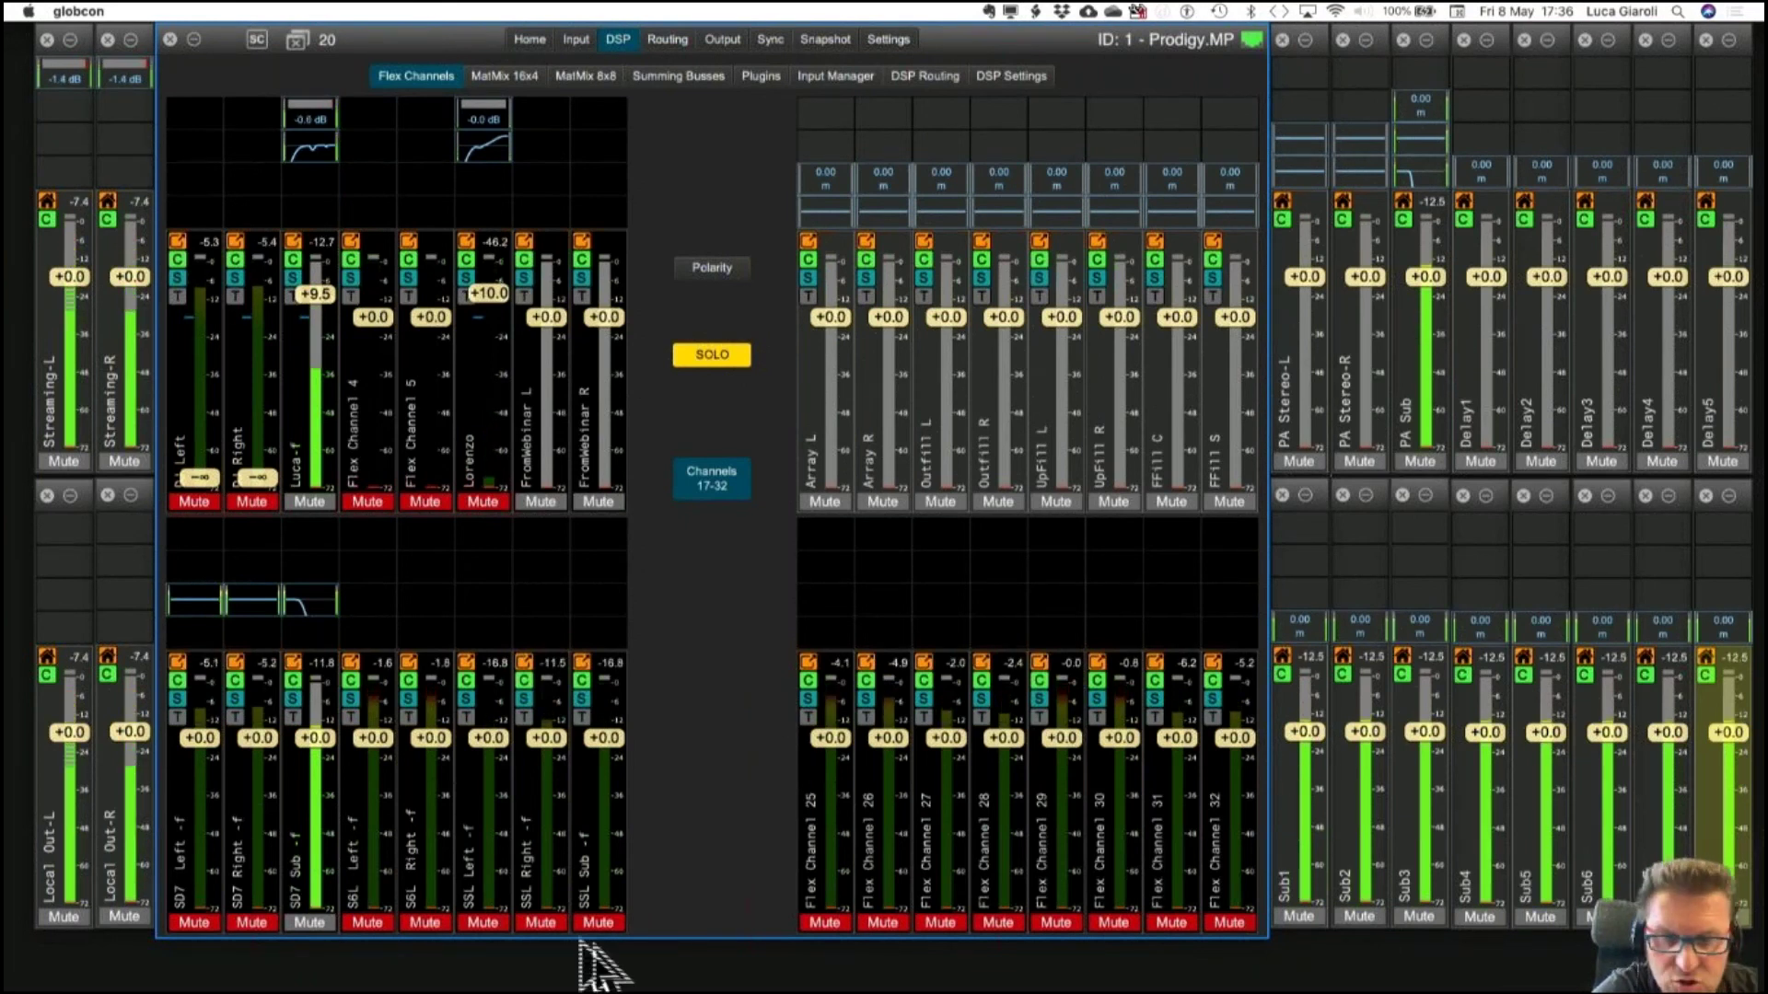
# Mute the SD7 Sub flex channel and unmute the linked SD7 Left and SD7 Right channels.
pyautogui.click(312, 921)
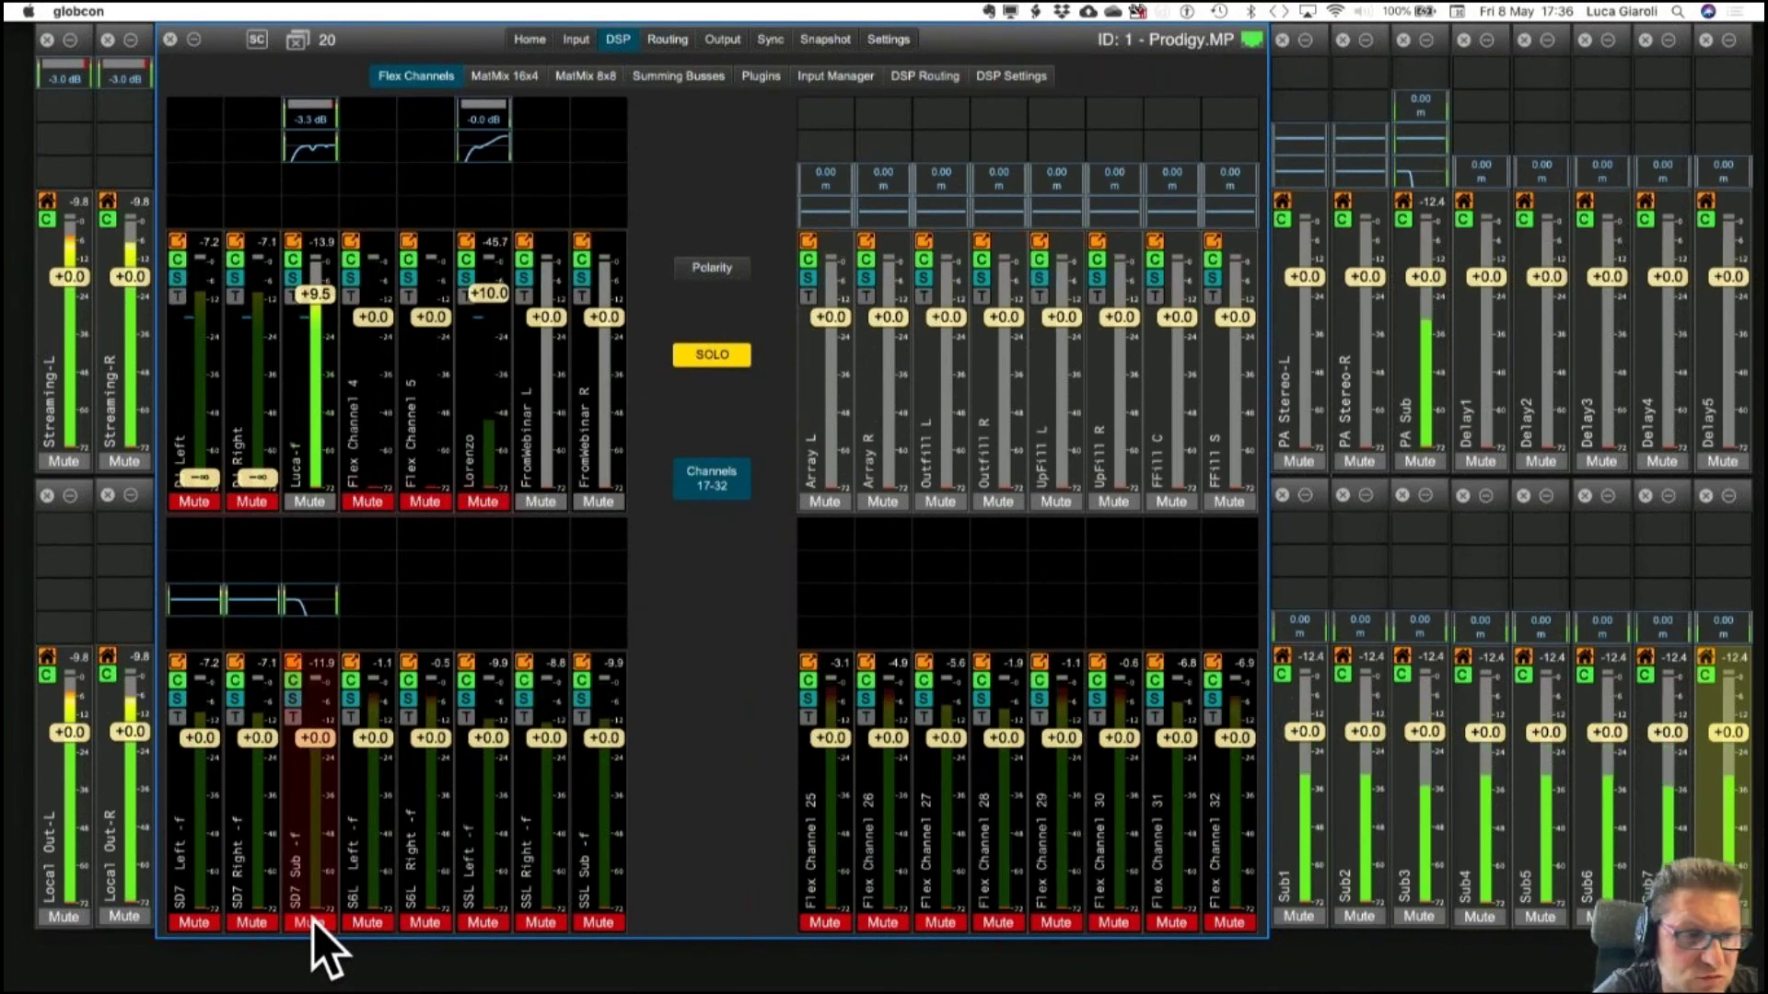
pyautogui.click(205, 922)
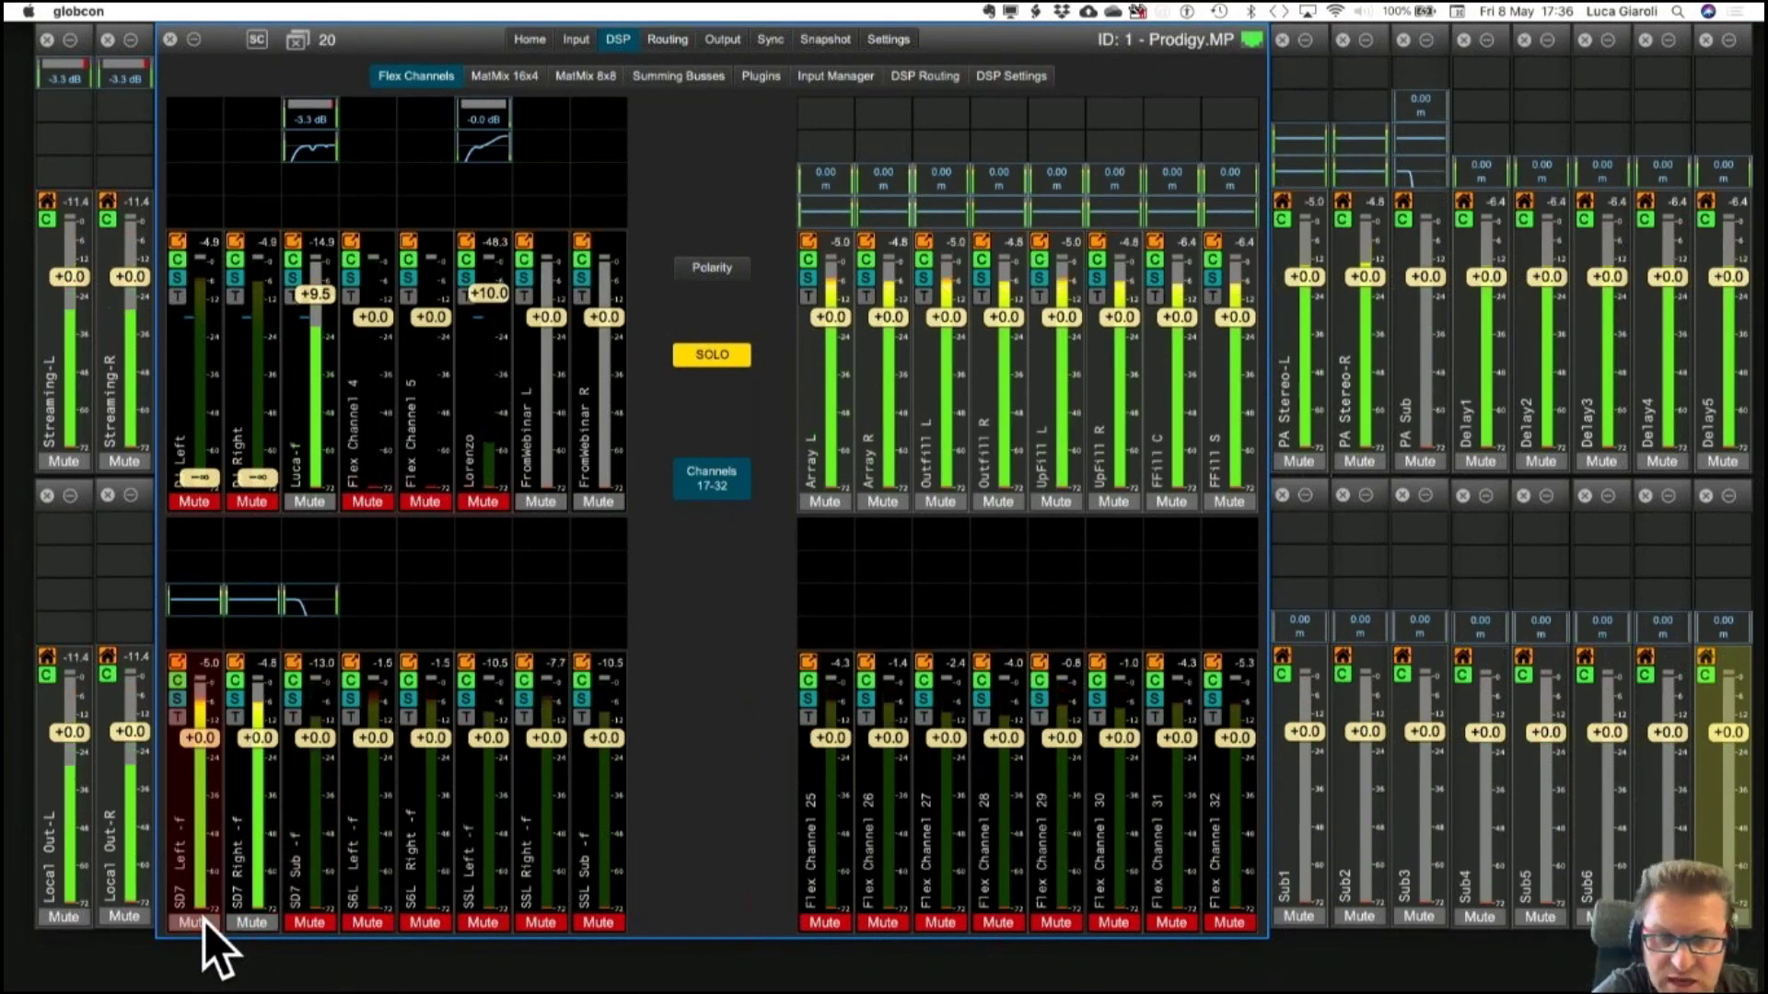
# Unlink the mutes in the SD7 Left and SD7 Right channel link, and mute only SD7 Left.
pyautogui.rightClick(208, 834)
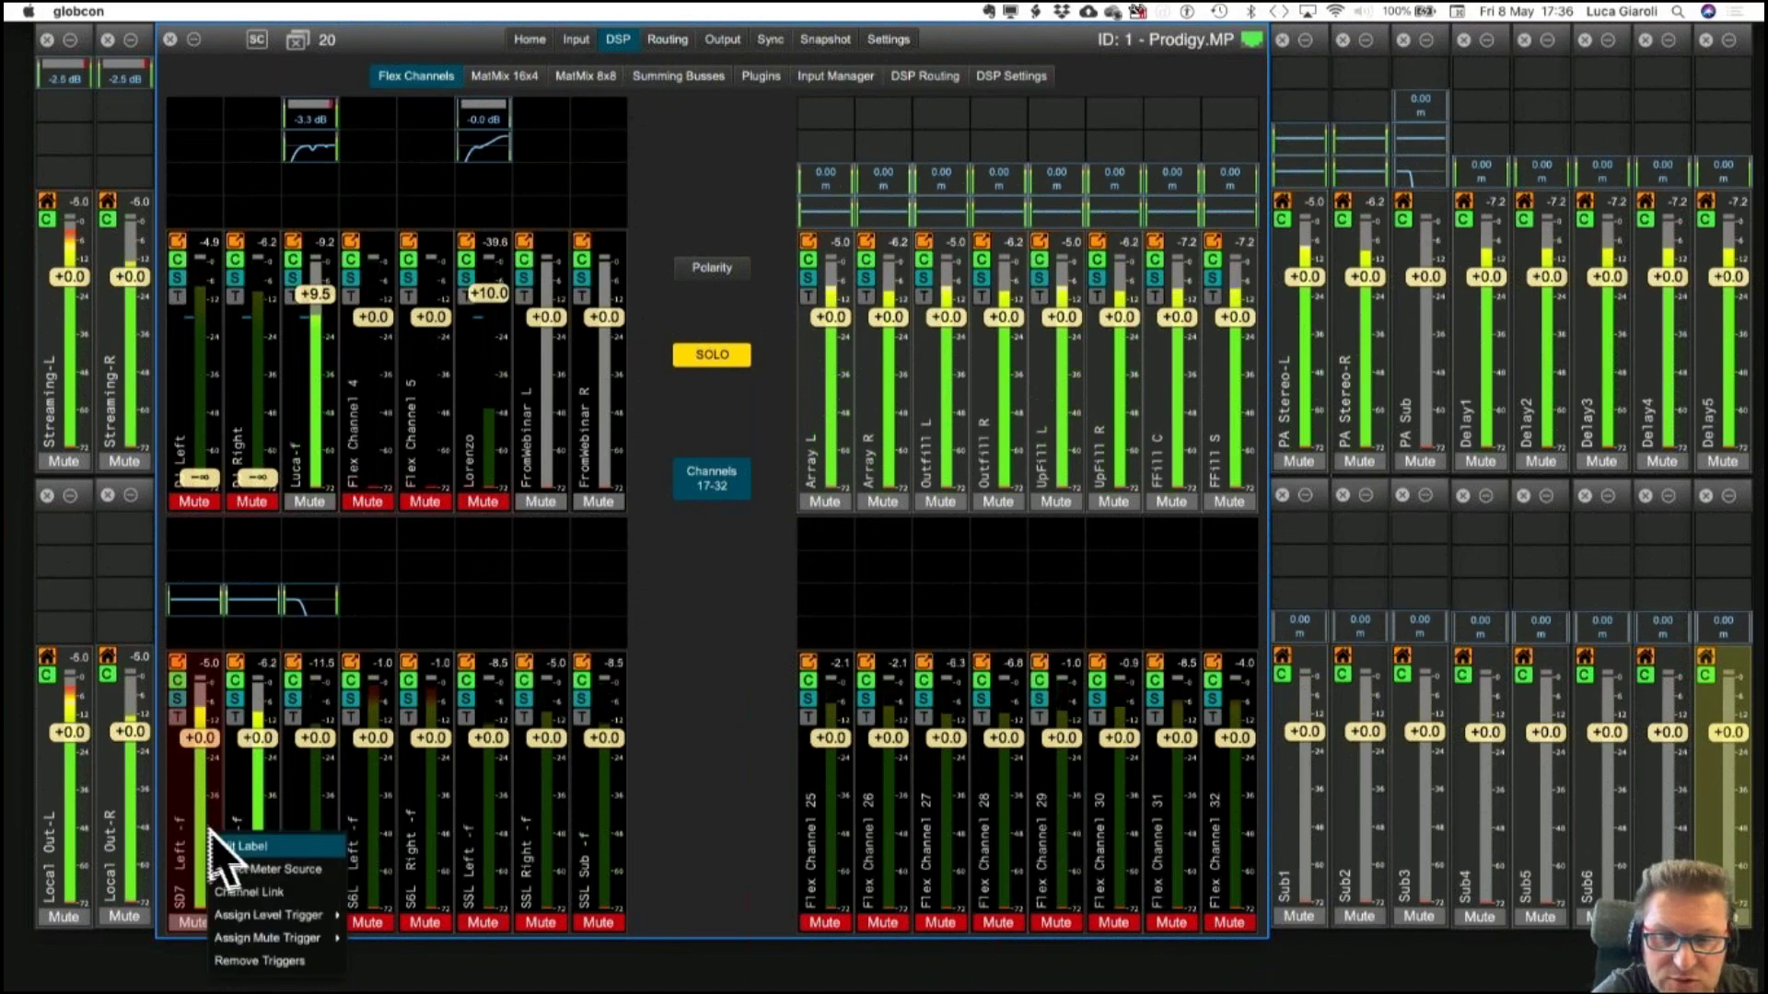
pyautogui.click(235, 866)
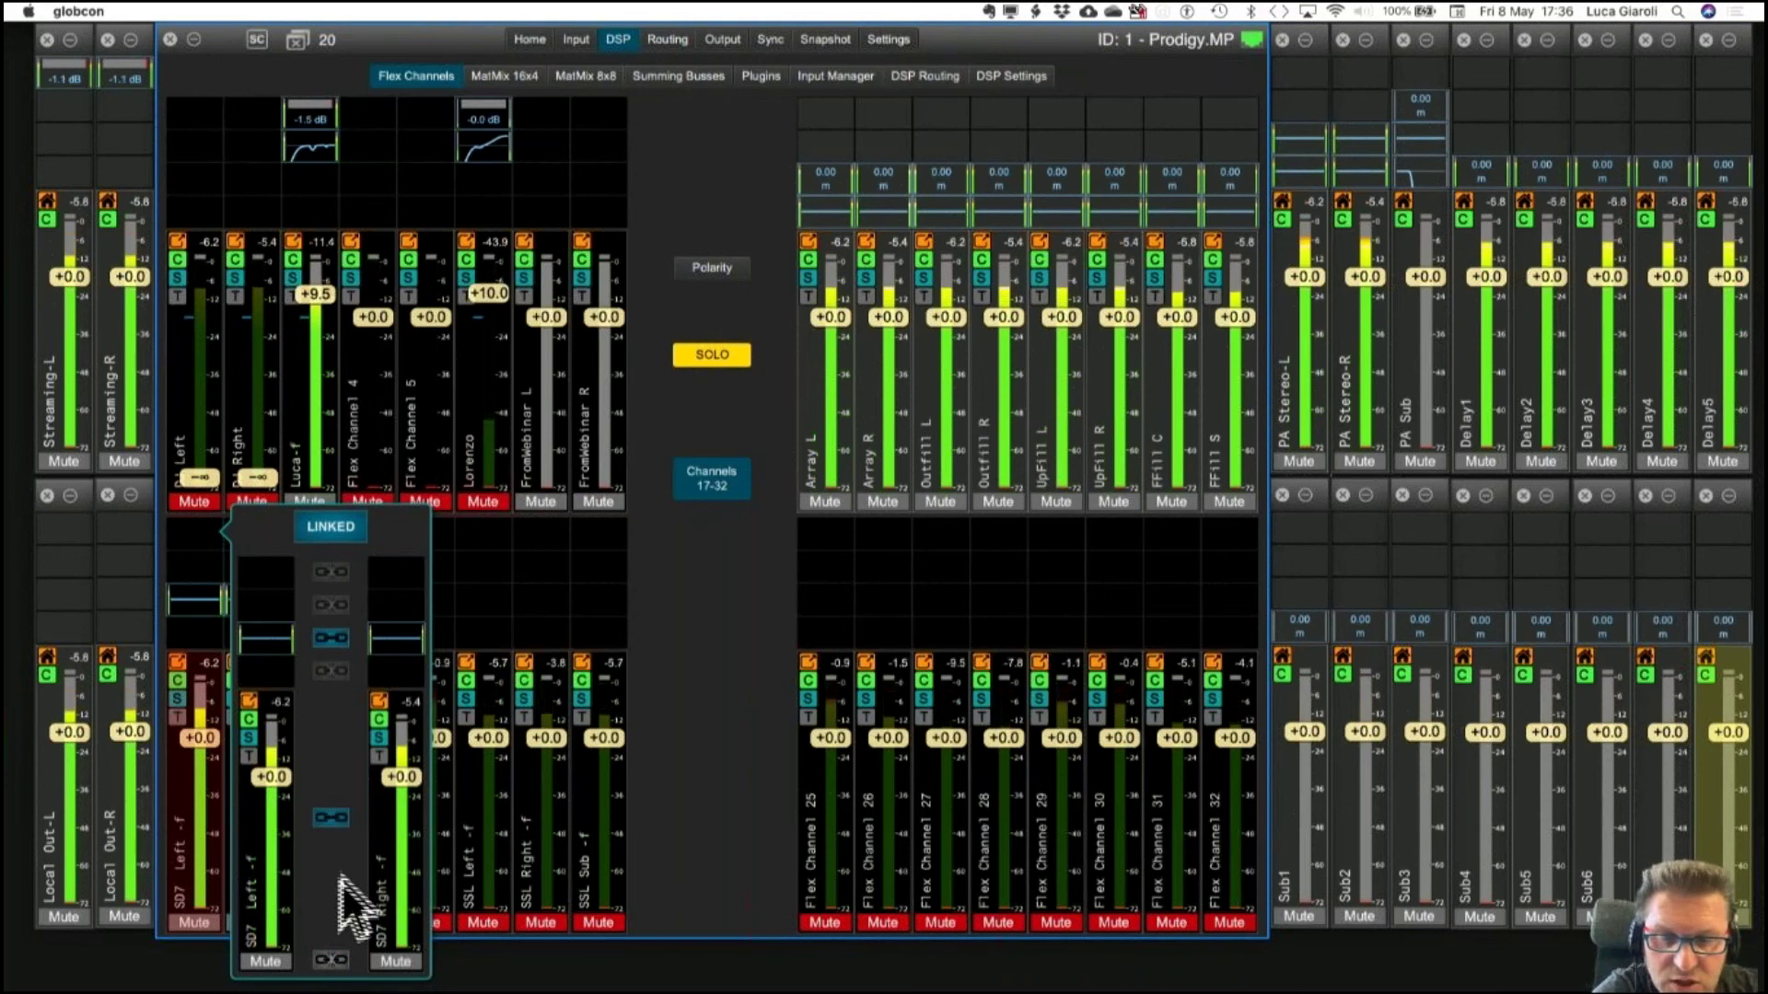
pyautogui.click(188, 922)
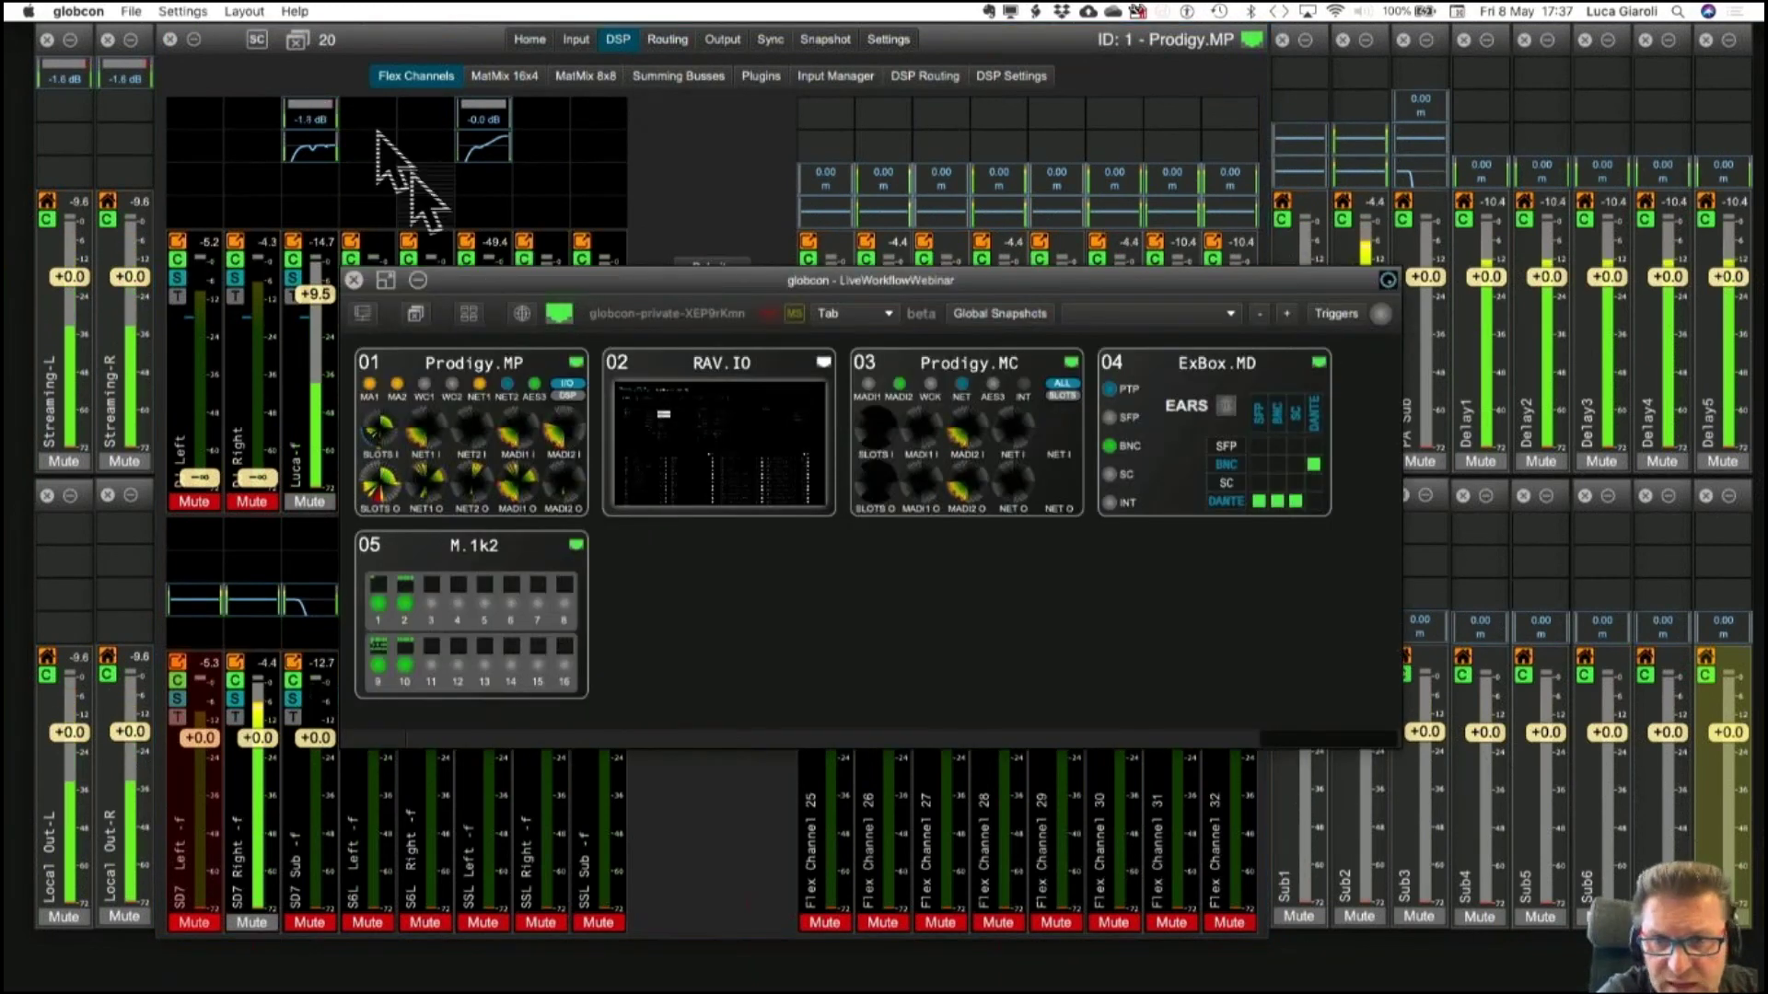
# Set the Peak Hold Time to Inf in the program options and close them.
pyautogui.click(184, 11)
pyautogui.click(188, 35)
pyautogui.click(902, 463)
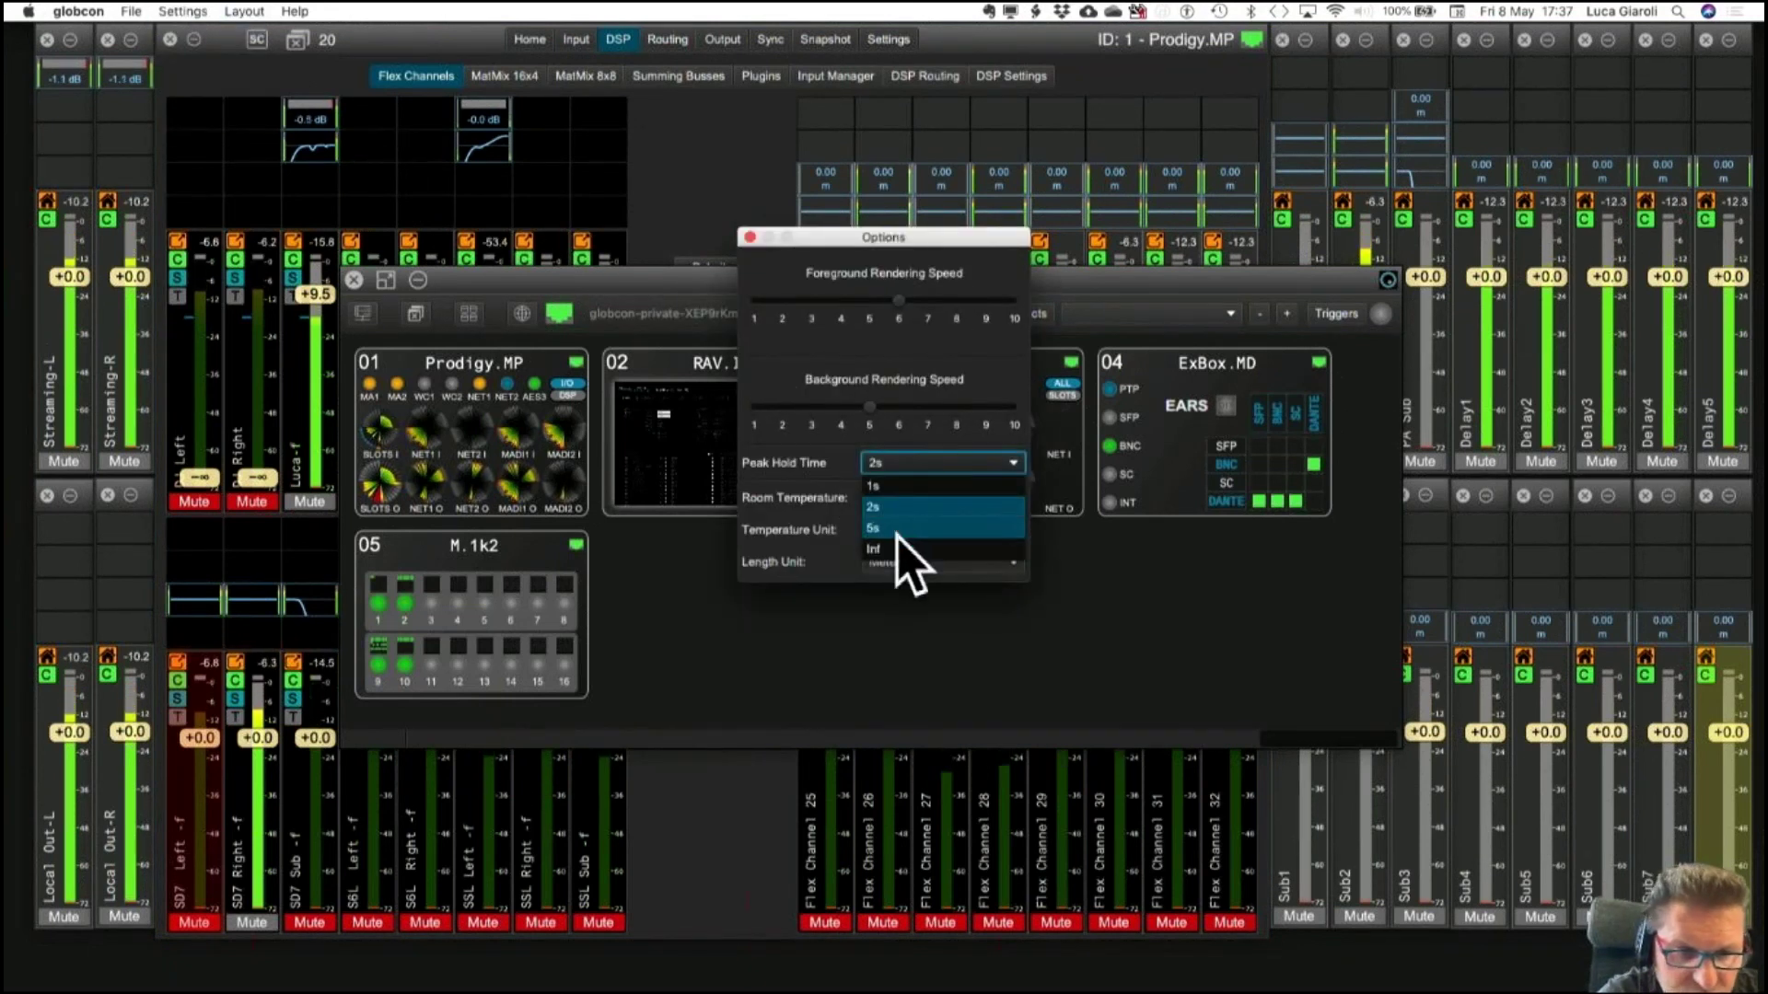
pyautogui.click(895, 549)
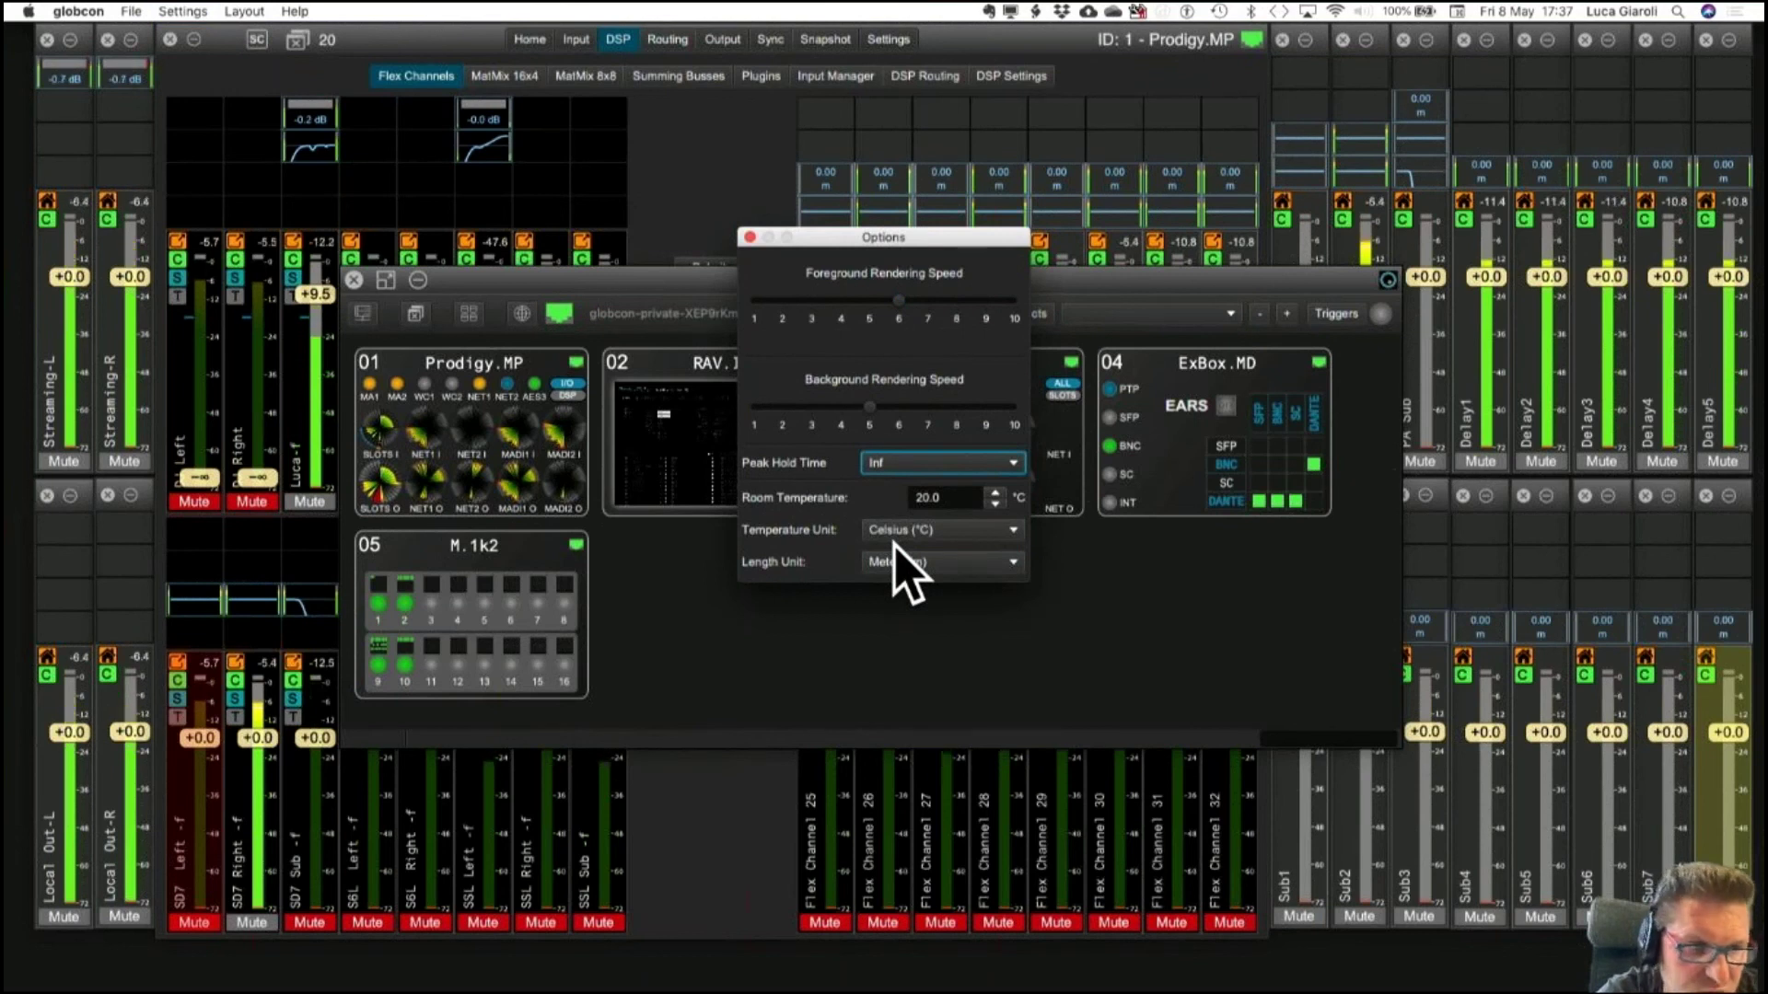
pyautogui.click(749, 238)
# Select the floating Delay1 strip and hide the main device overview window.
pyautogui.click(1493, 210)
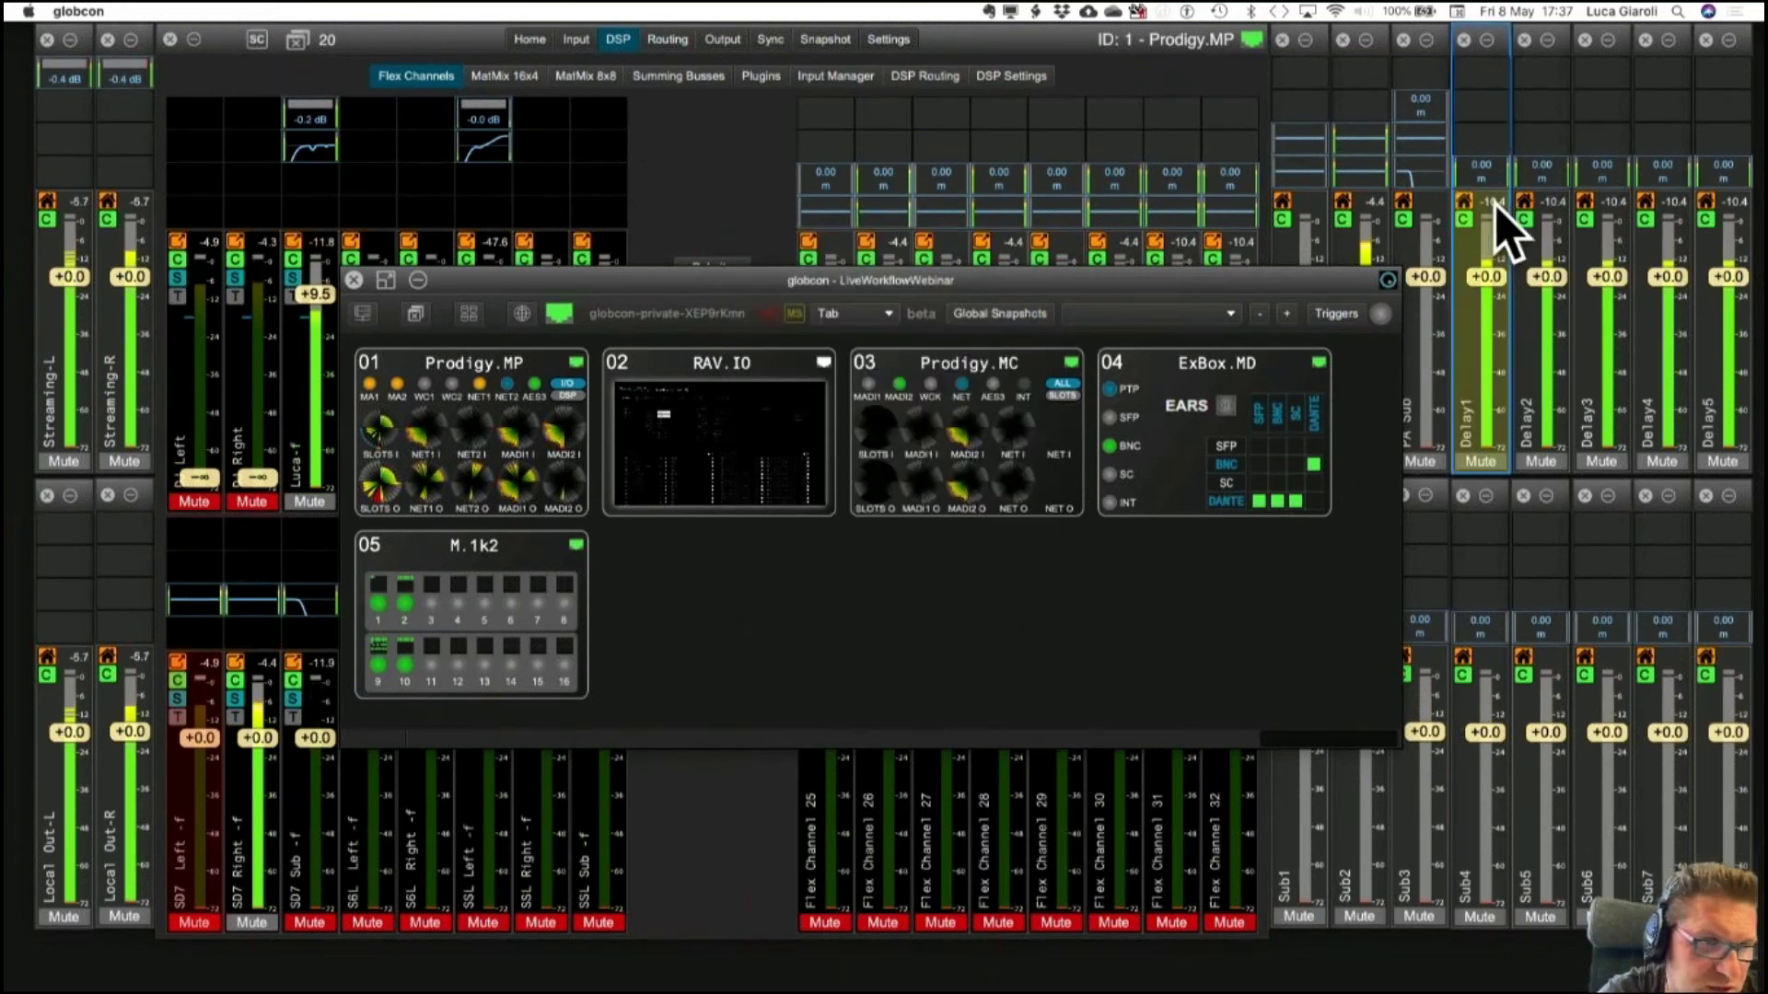
pyautogui.click(540, 308)
pyautogui.press('super+h')
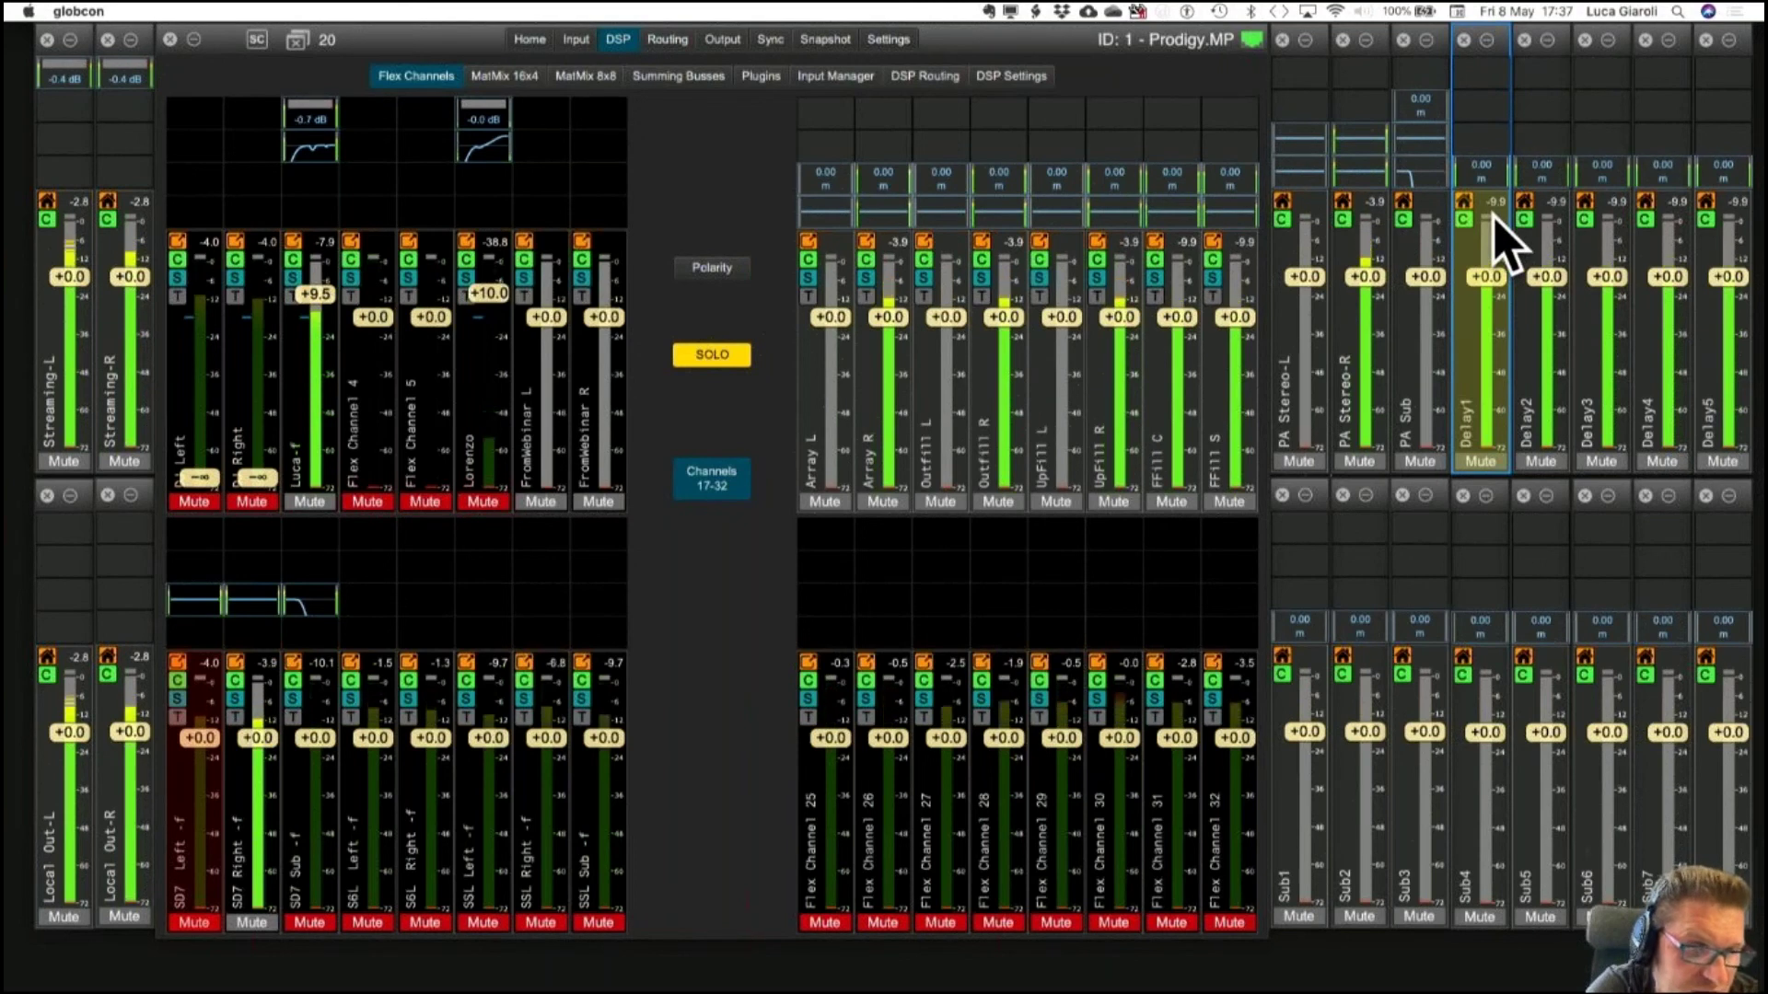
# Unmute the SD7 Left and SD7 Sub flex channels.
pyautogui.click(193, 922)
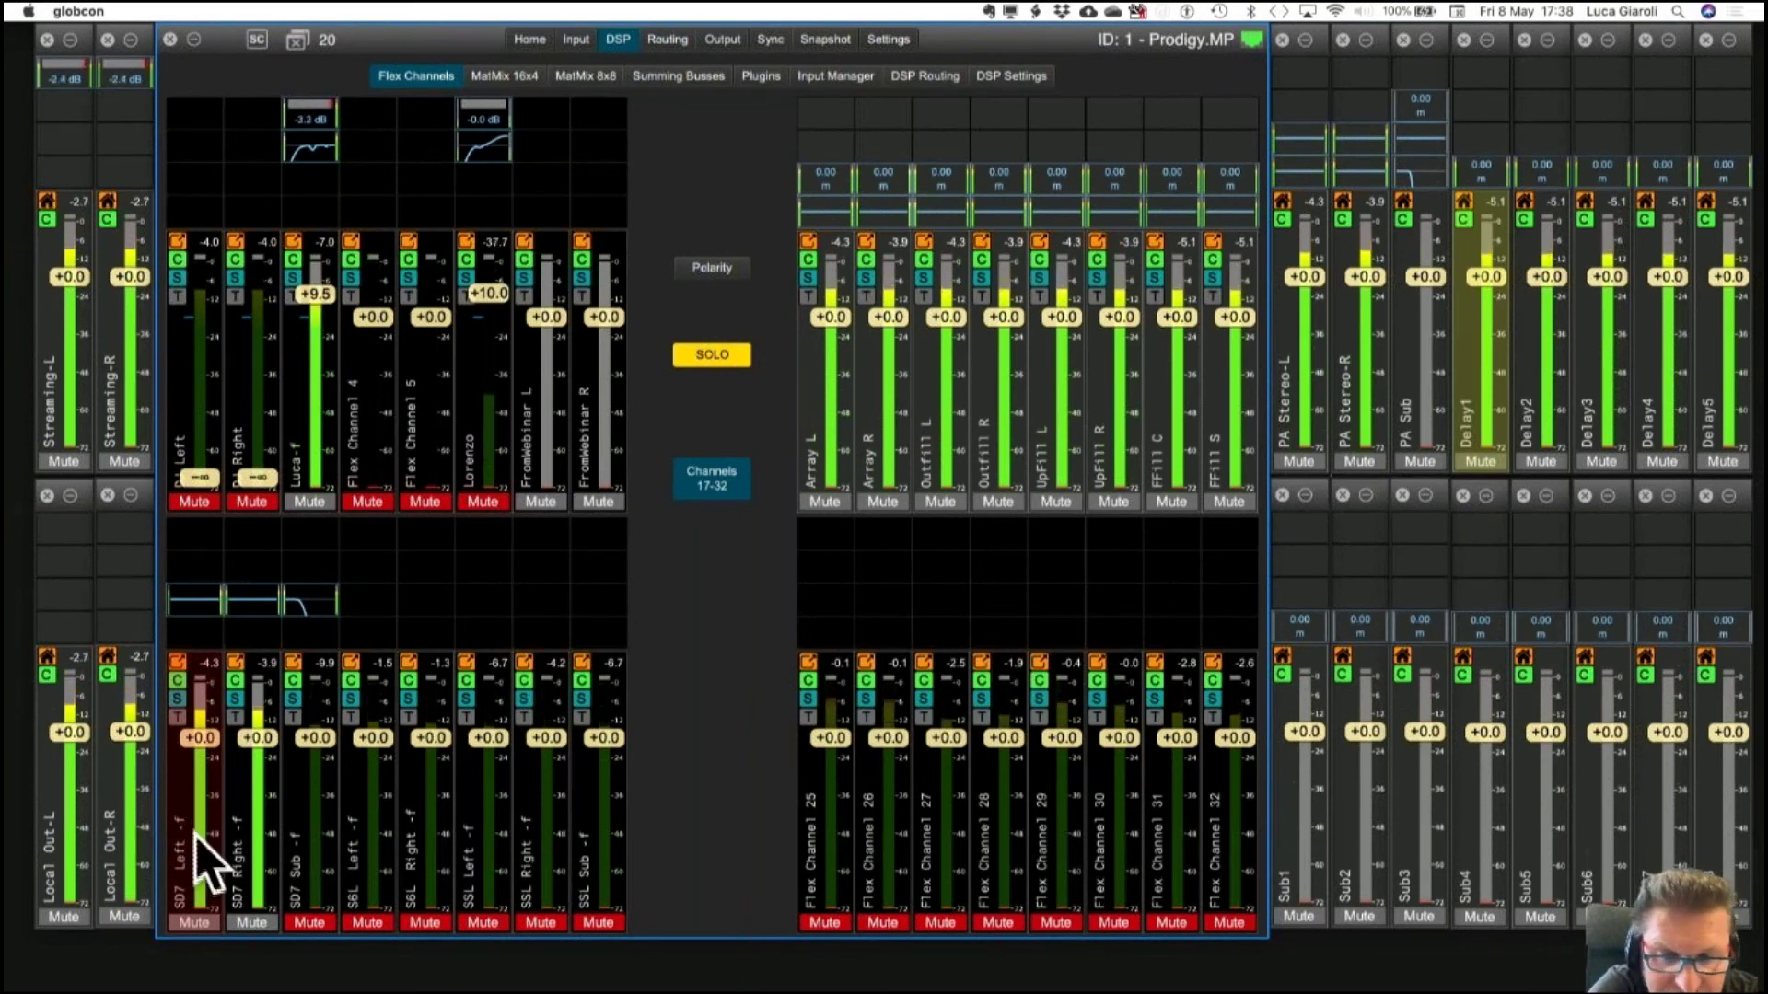
pyautogui.click(309, 922)
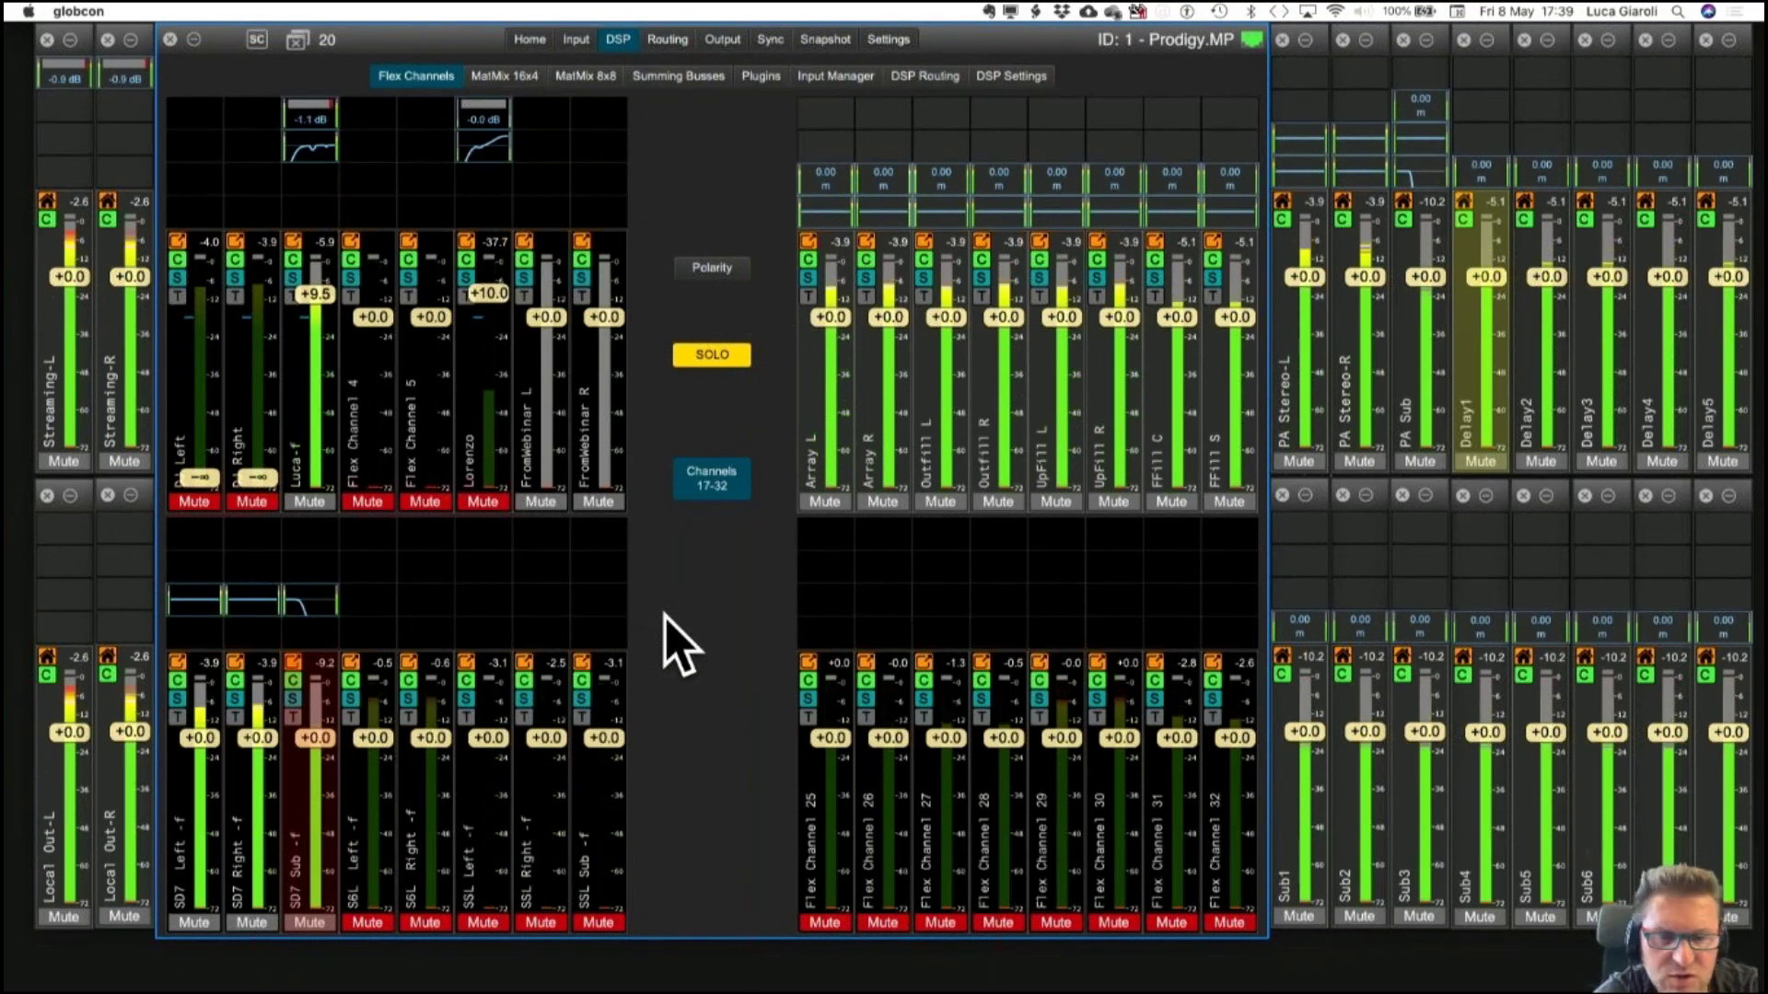
# Create a new snapshot named "Band SD7" and remove the Sync SRC area from its scope.
pyautogui.click(834, 41)
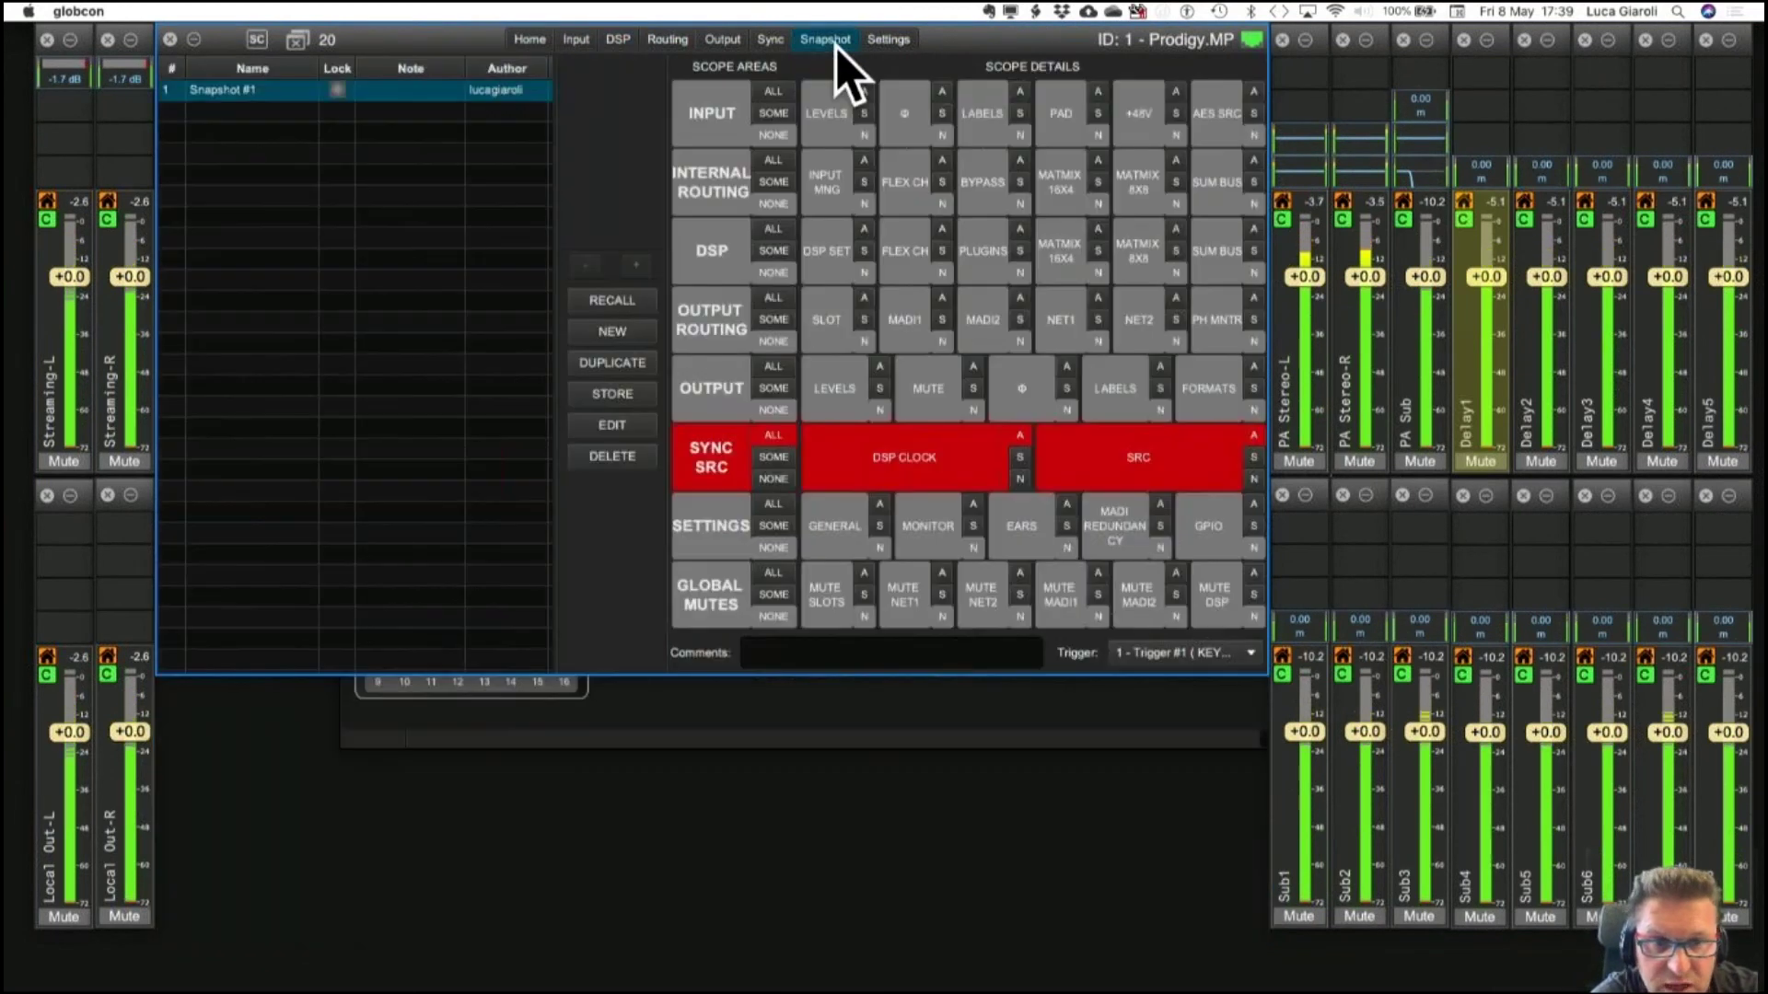
pyautogui.click(594, 338)
pyautogui.doubleClick(237, 111)
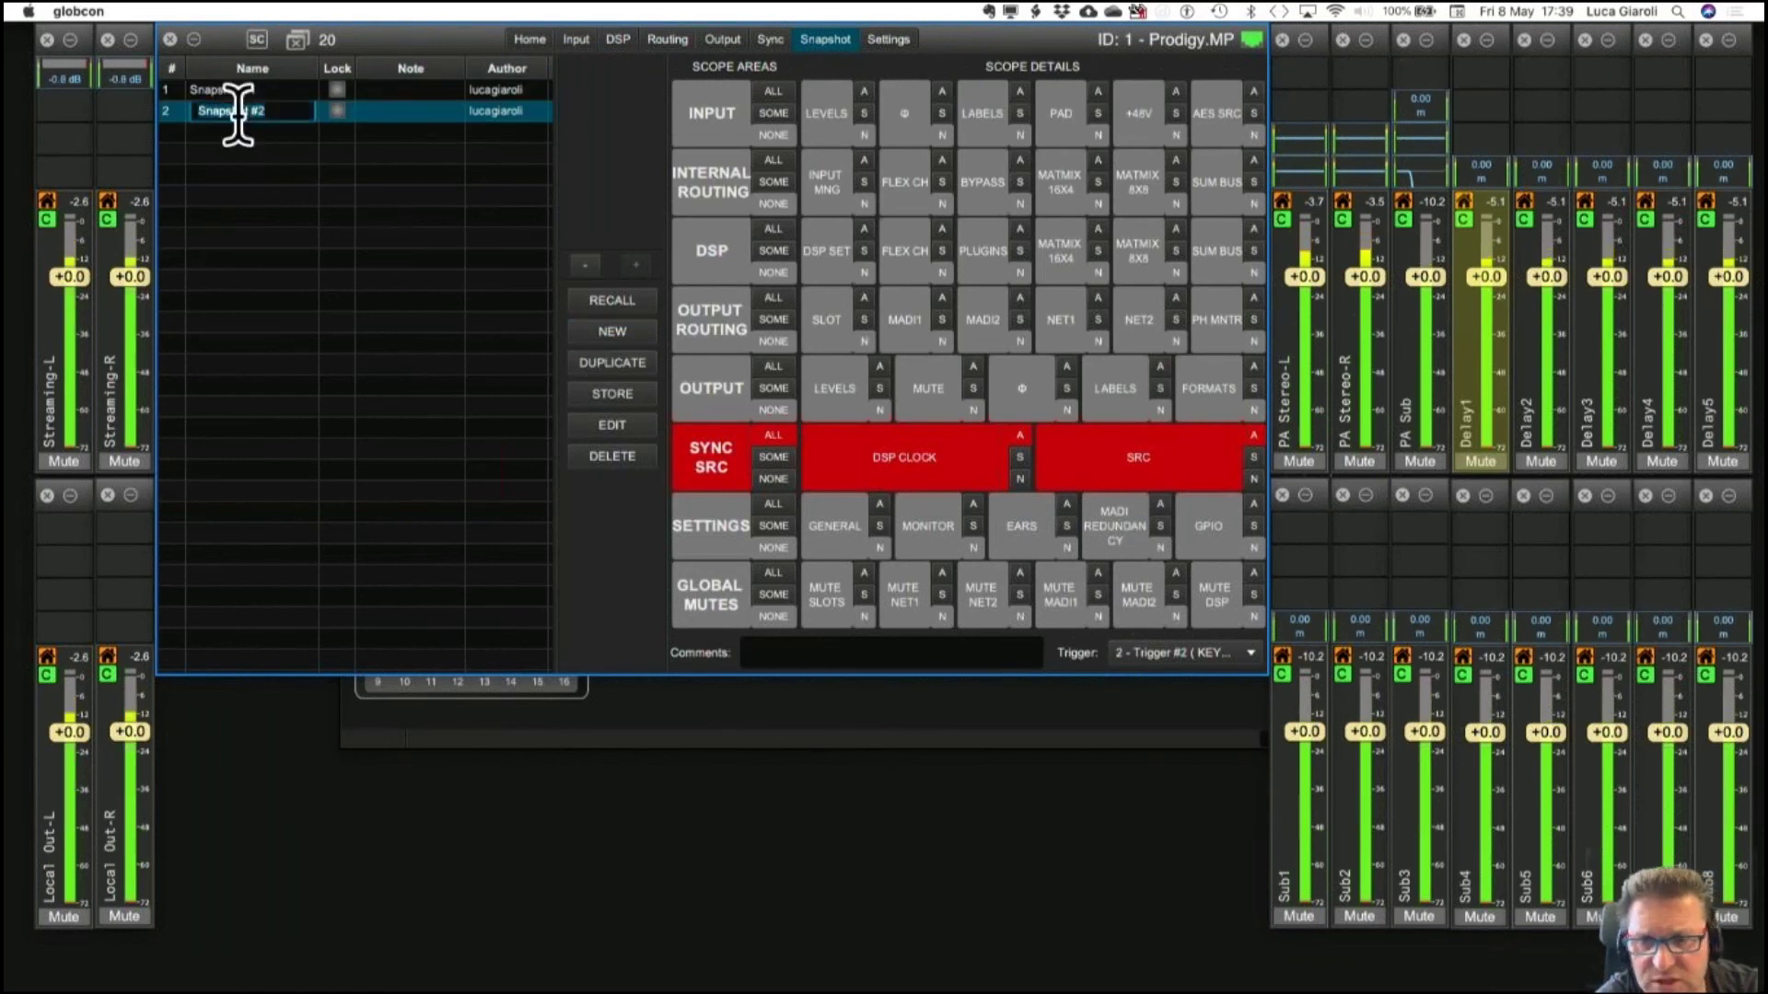
pyautogui.write('Band')
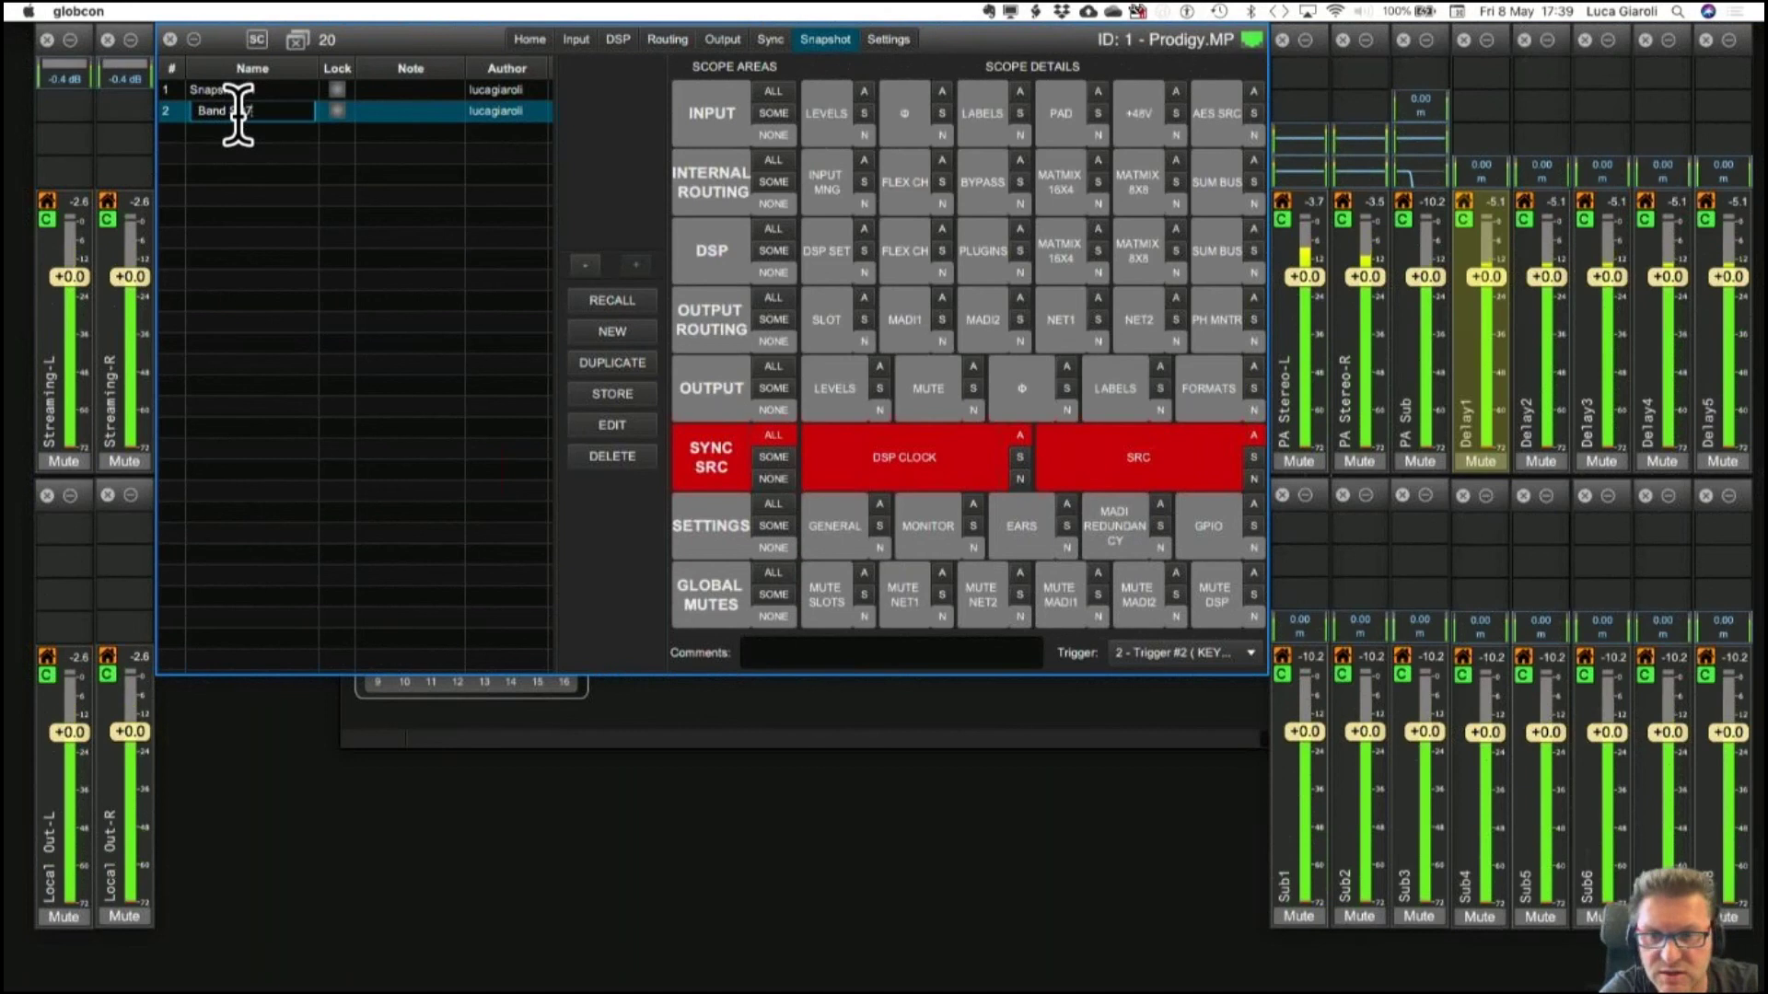
pyautogui.write(' SD7')
pyautogui.press('Return')
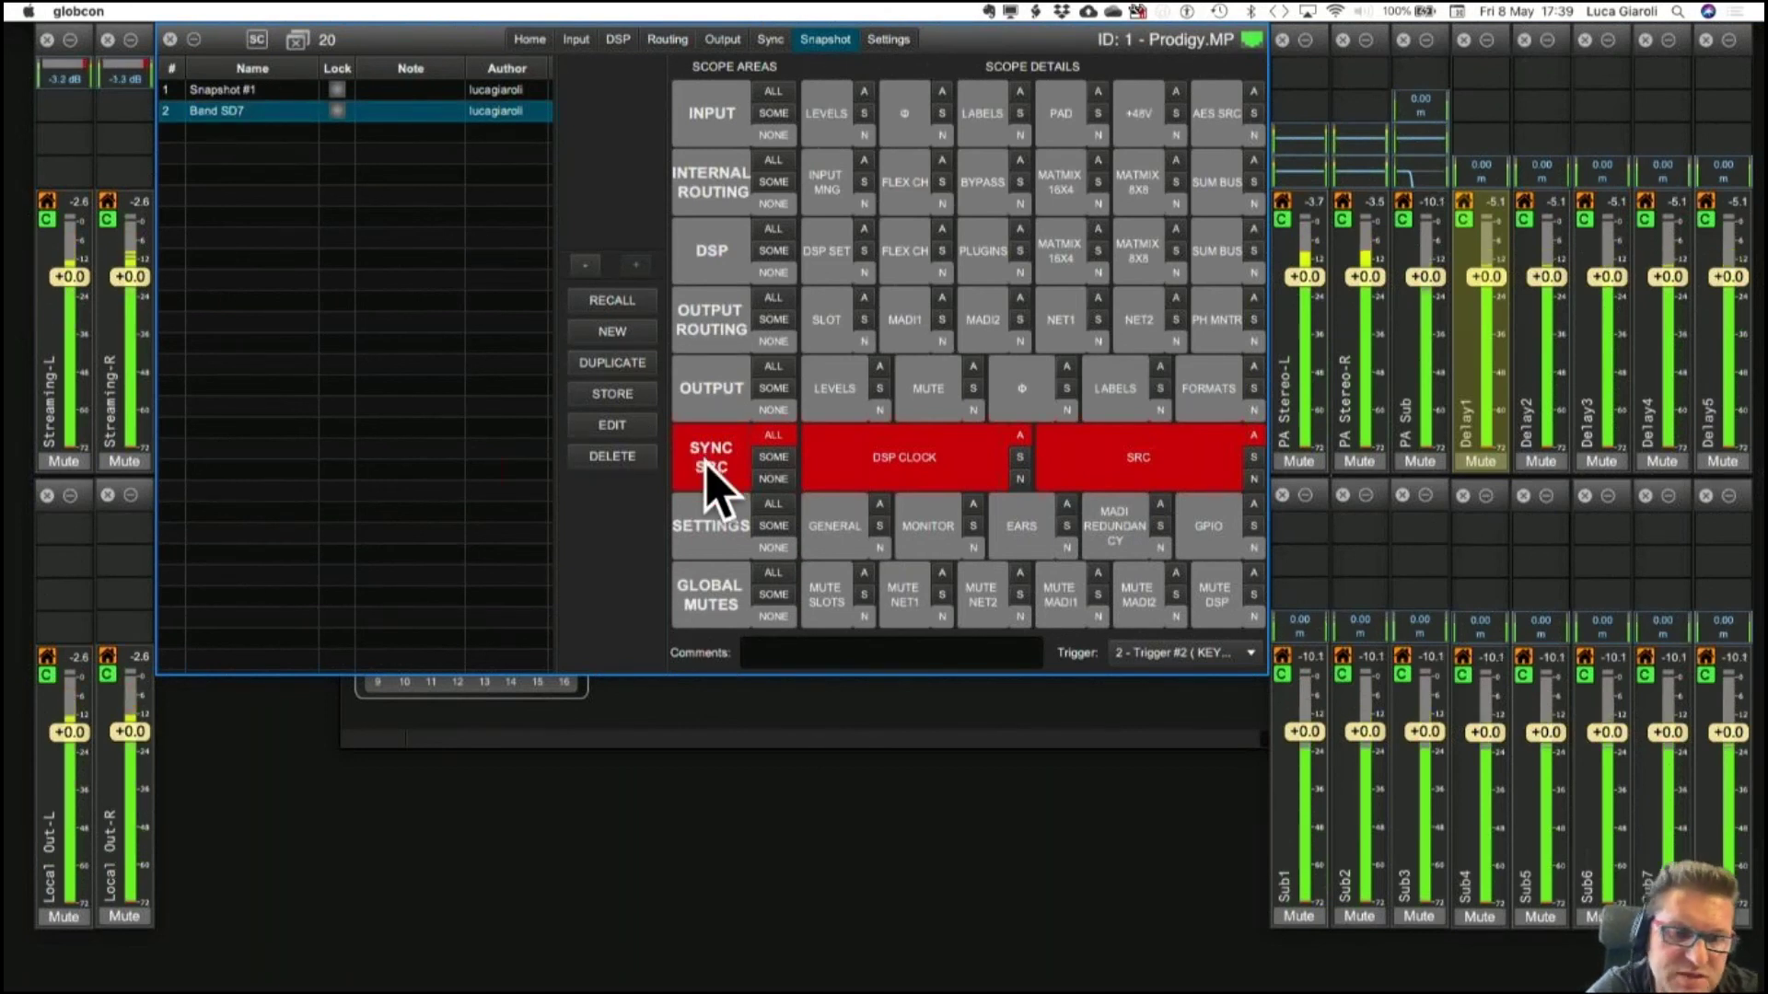
pyautogui.click(764, 478)
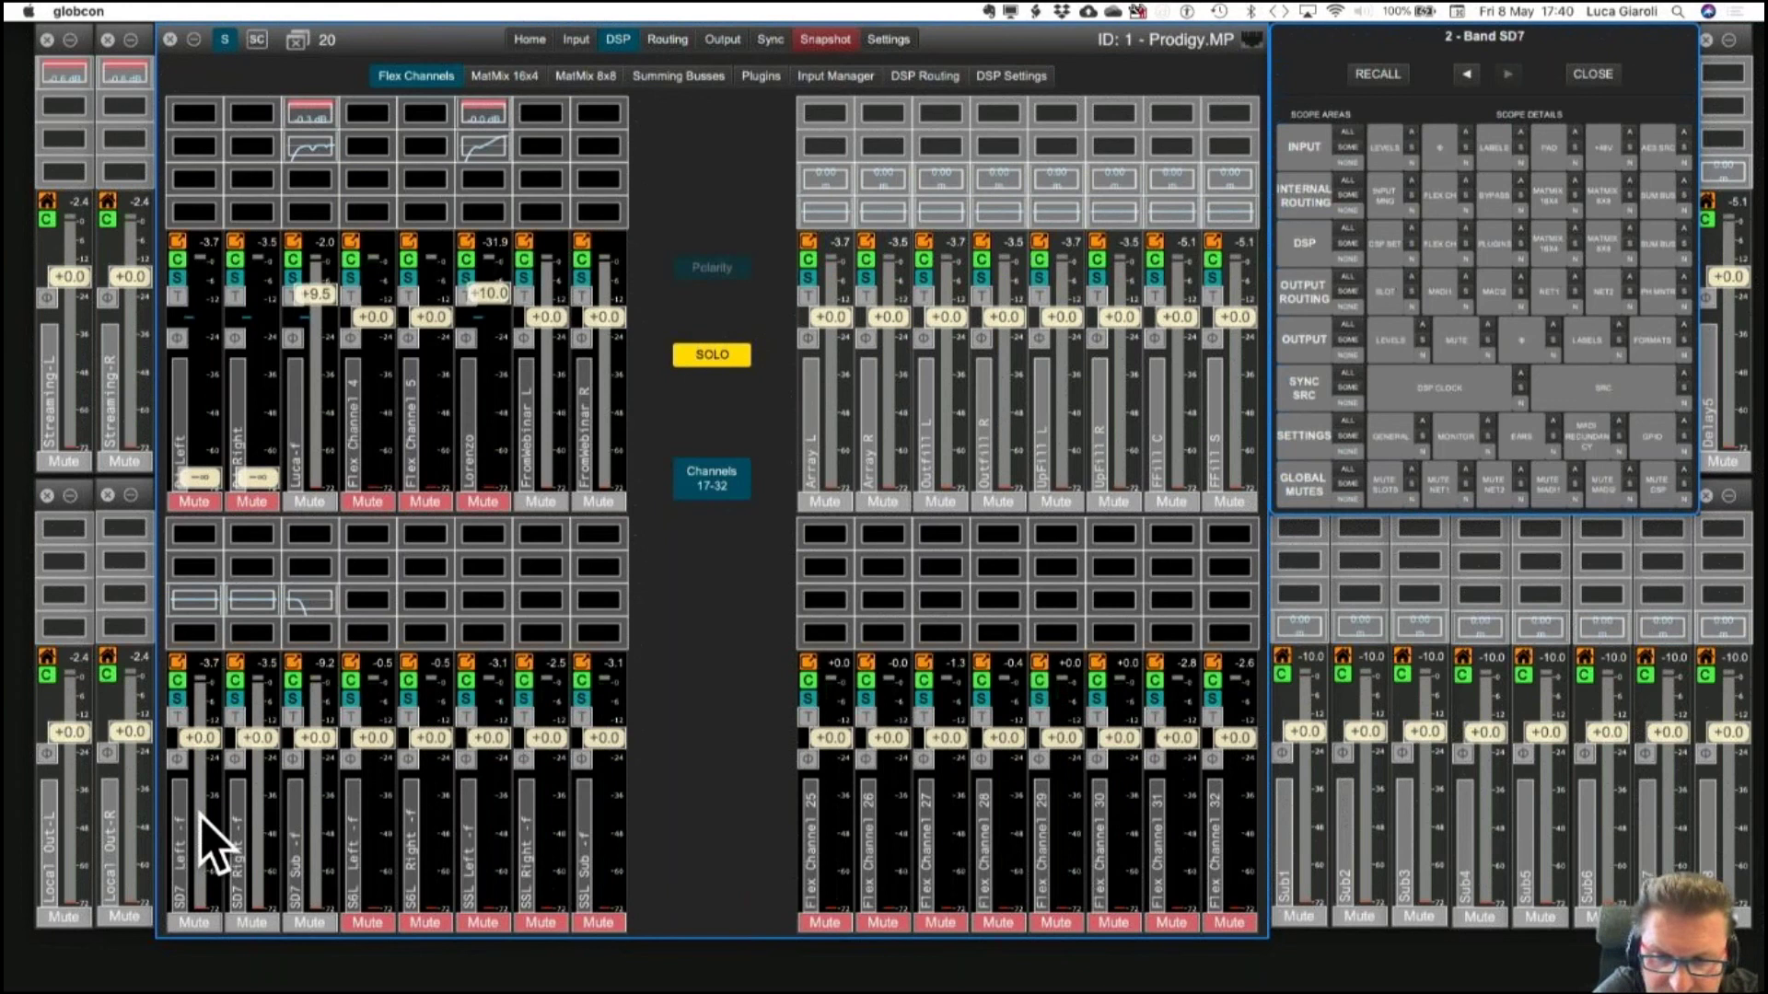
# Add the SD7, S6L and SSL Left, Right and Sub flex channel strips in the lower bank to the Band SD7 scope.
pyautogui.click(212, 842)
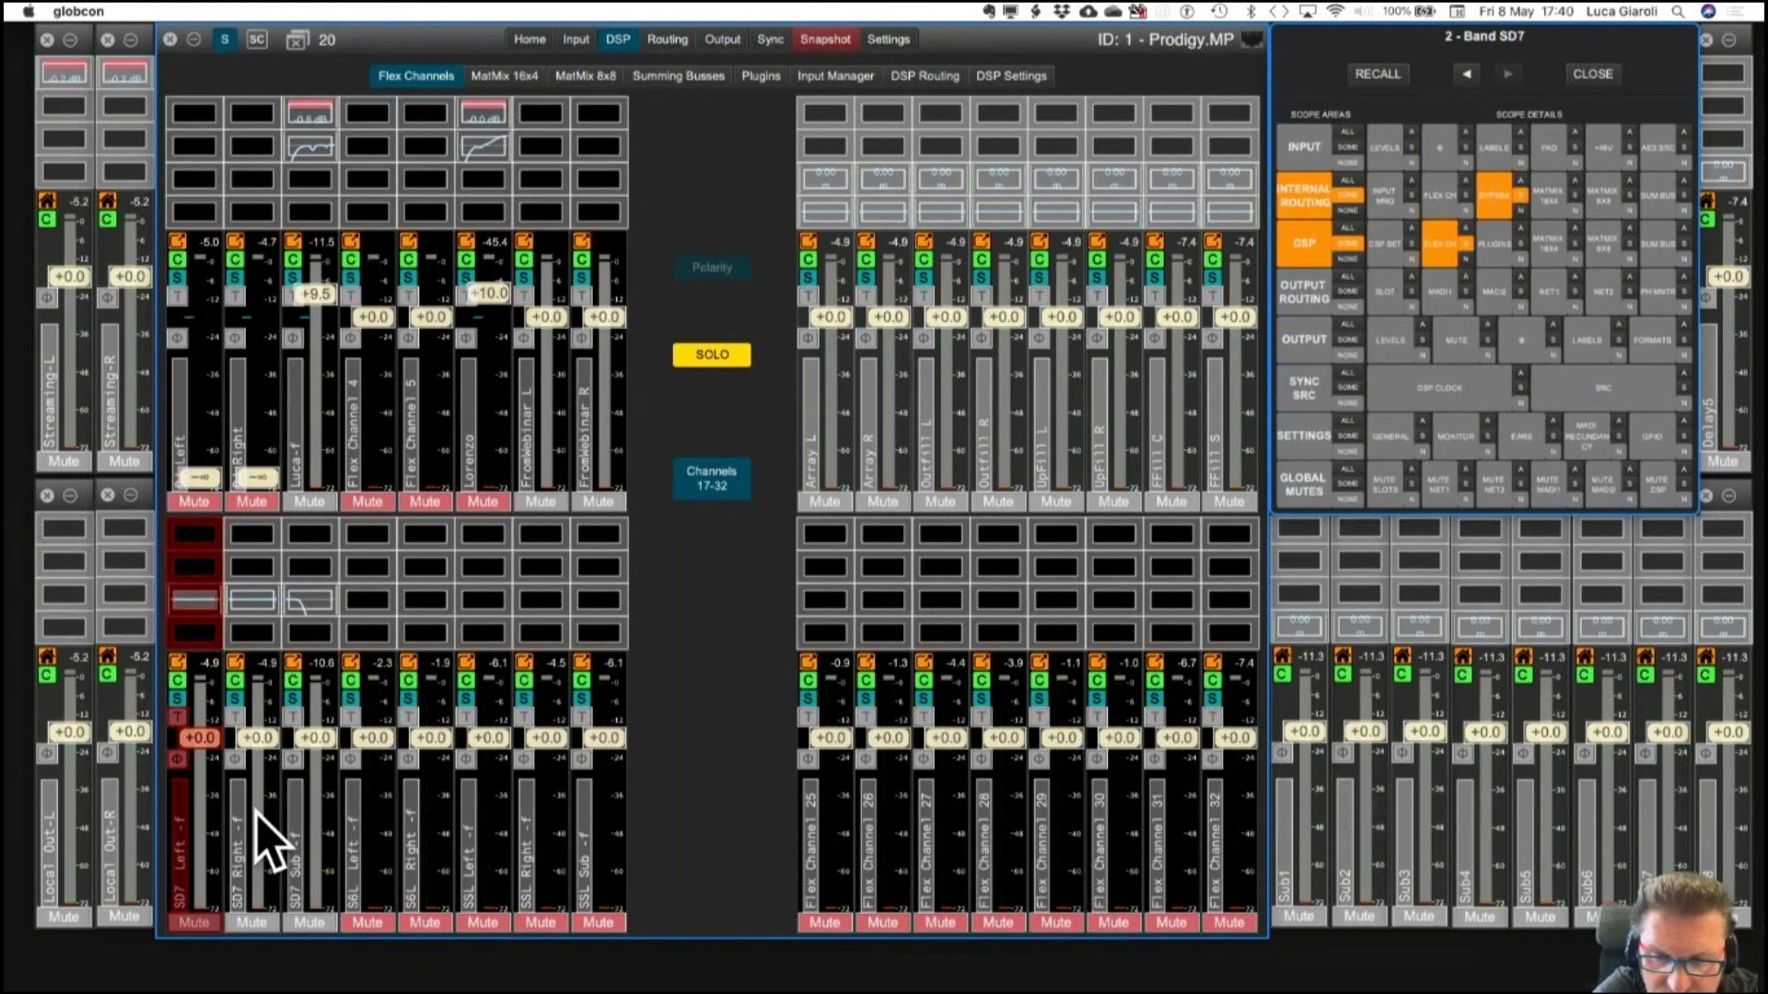
pyautogui.click(260, 837)
pyautogui.click(320, 845)
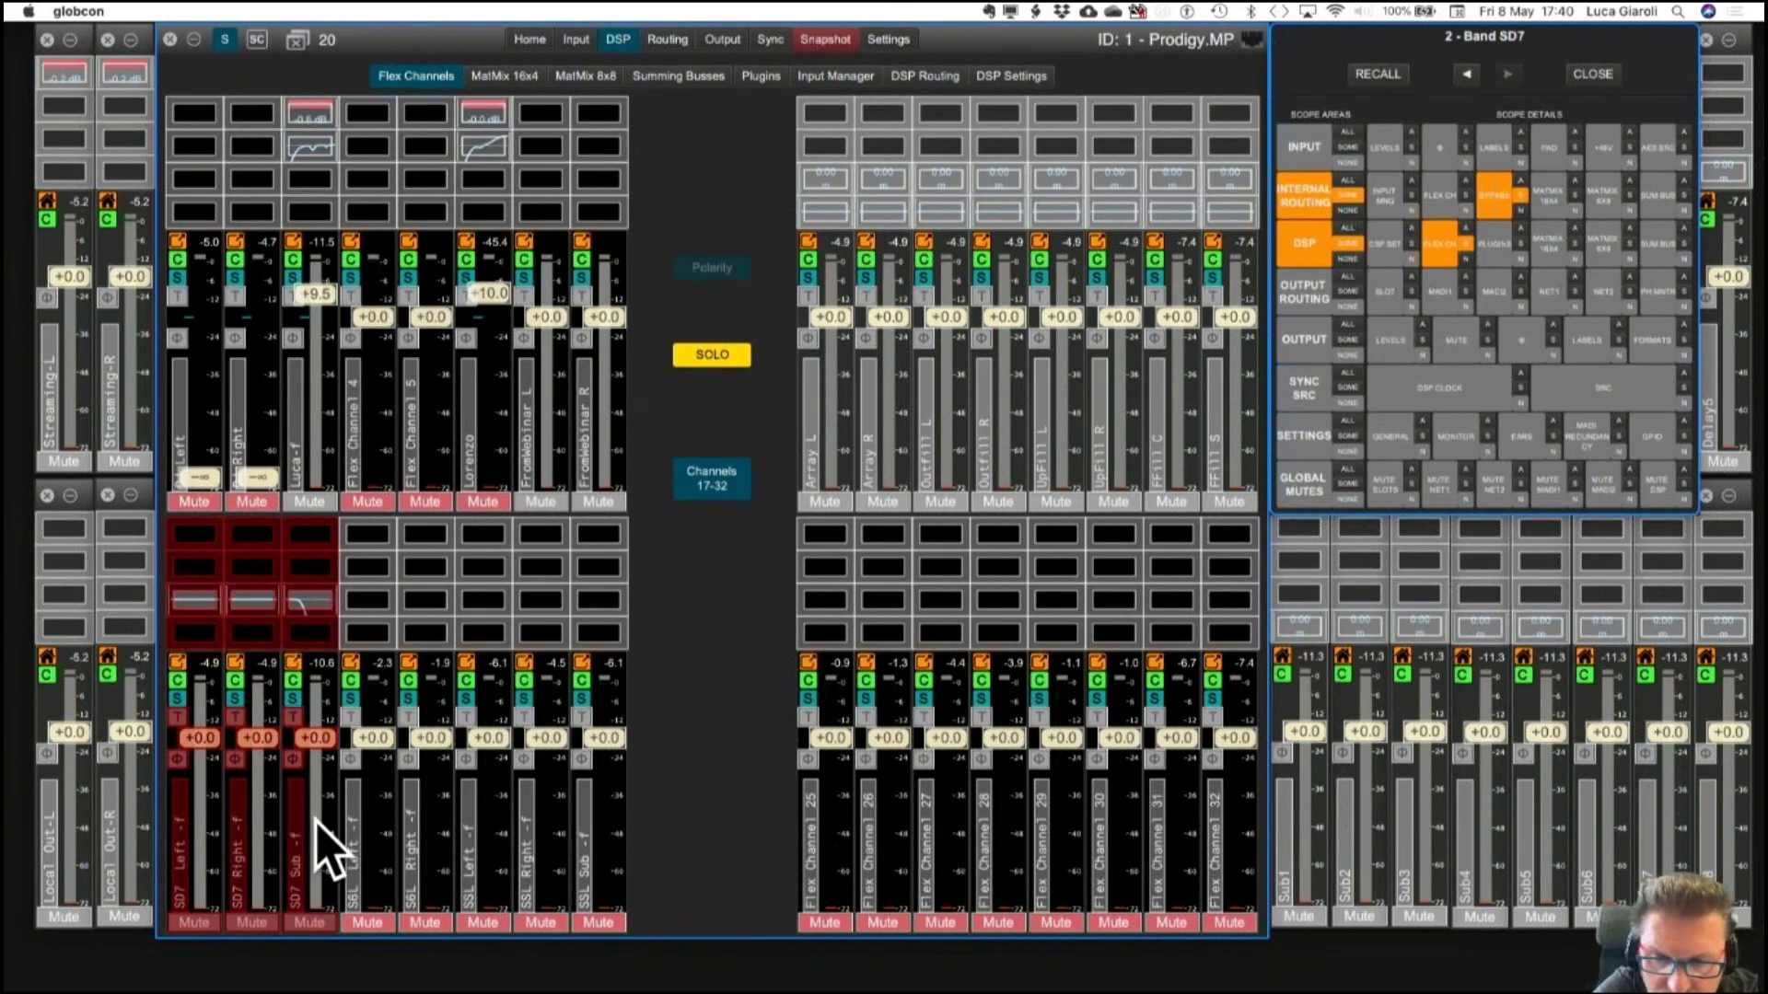
pyautogui.click(384, 842)
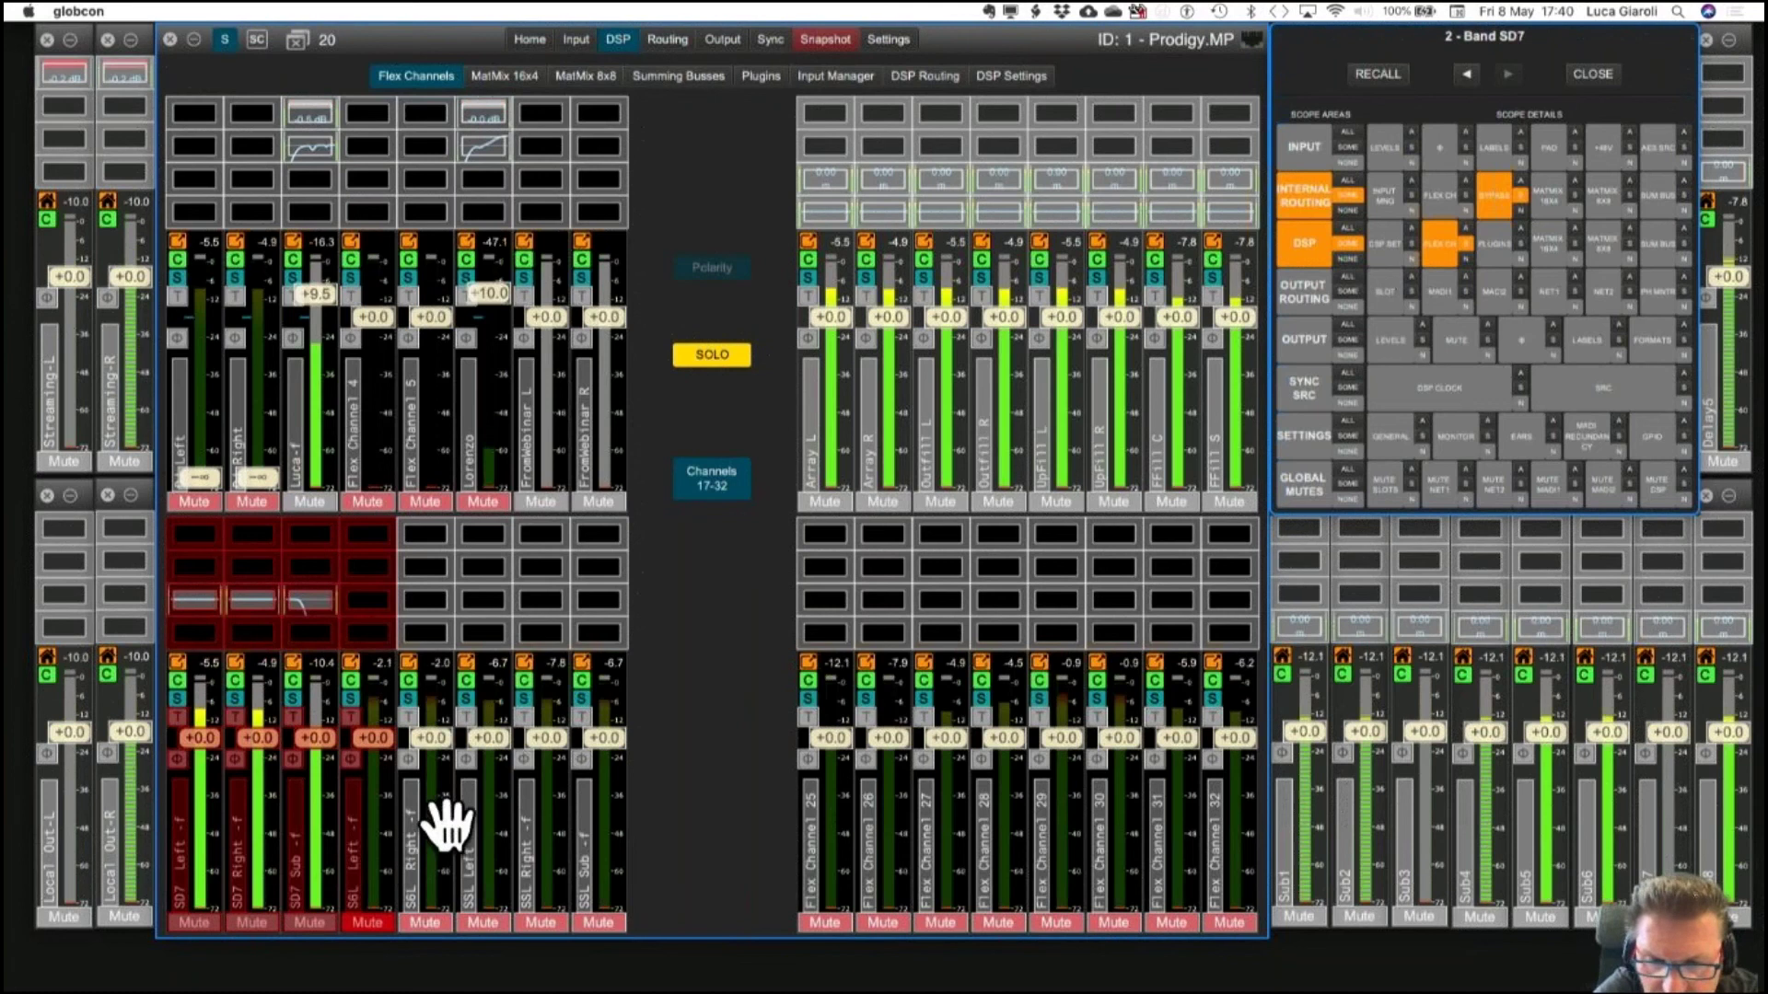
pyautogui.click(438, 824)
pyautogui.click(495, 824)
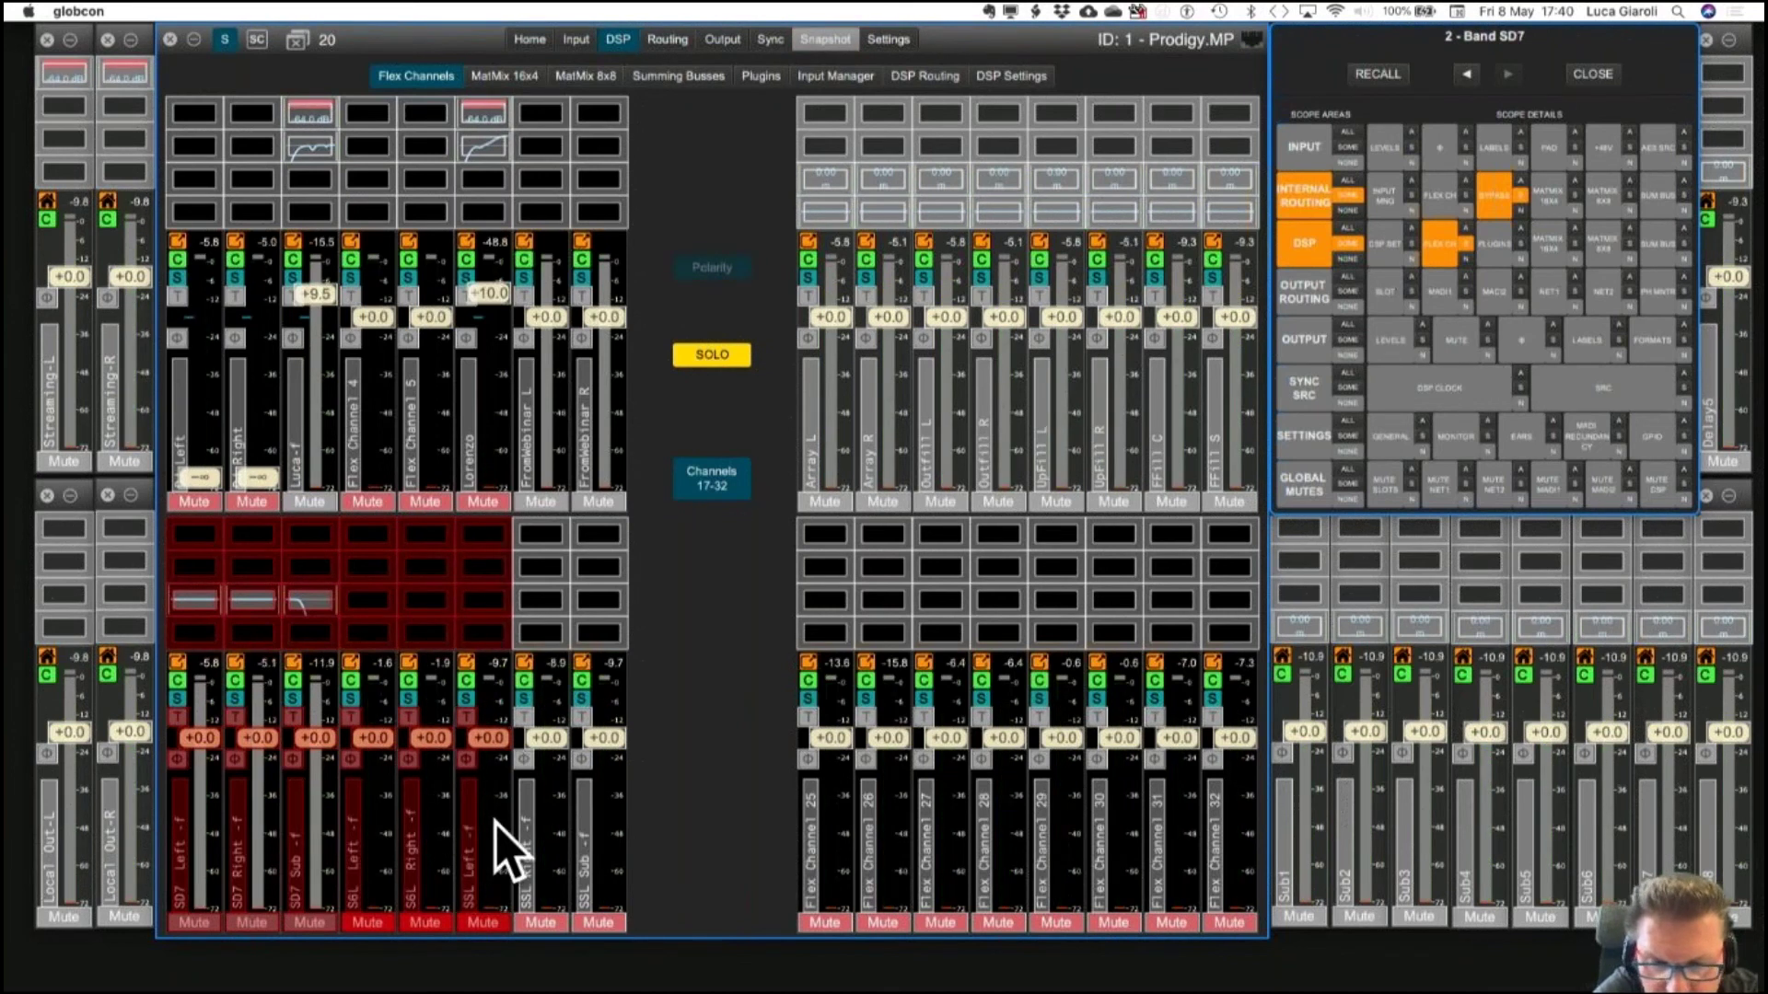
pyautogui.click(545, 822)
pyautogui.click(608, 824)
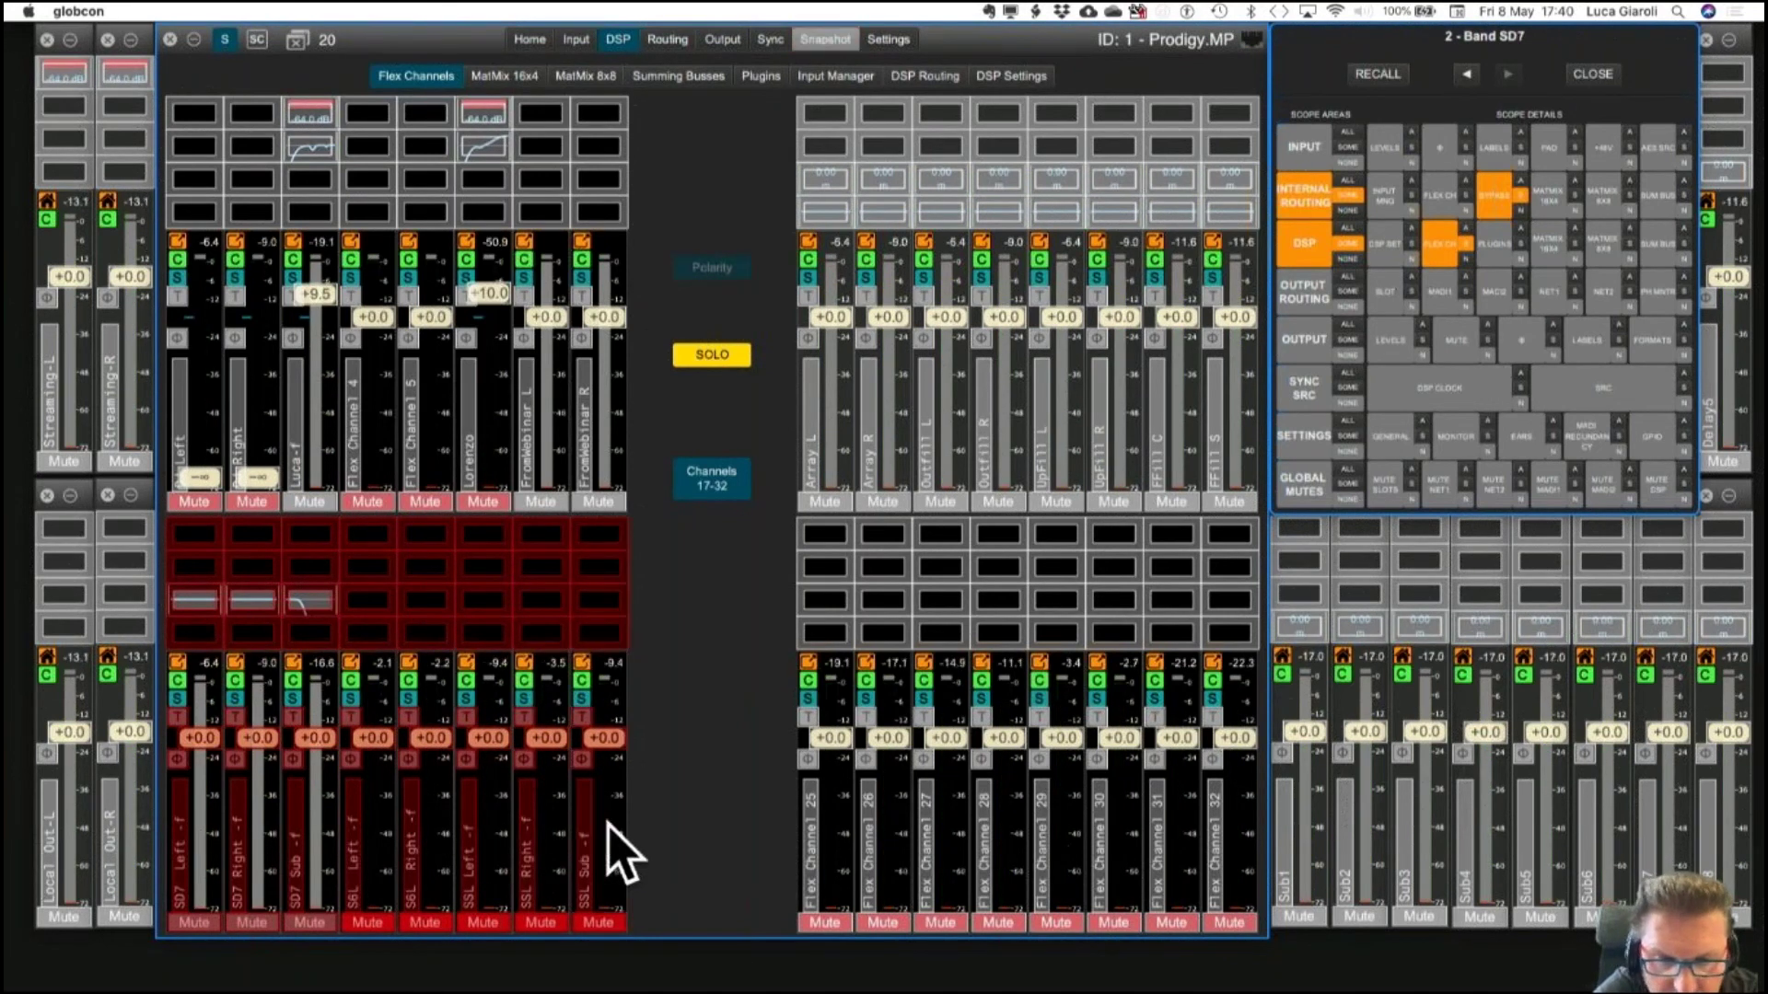
# Add Flex Channels 25 to 32 to the Band SD7 snapshot scope.
pyautogui.click(833, 833)
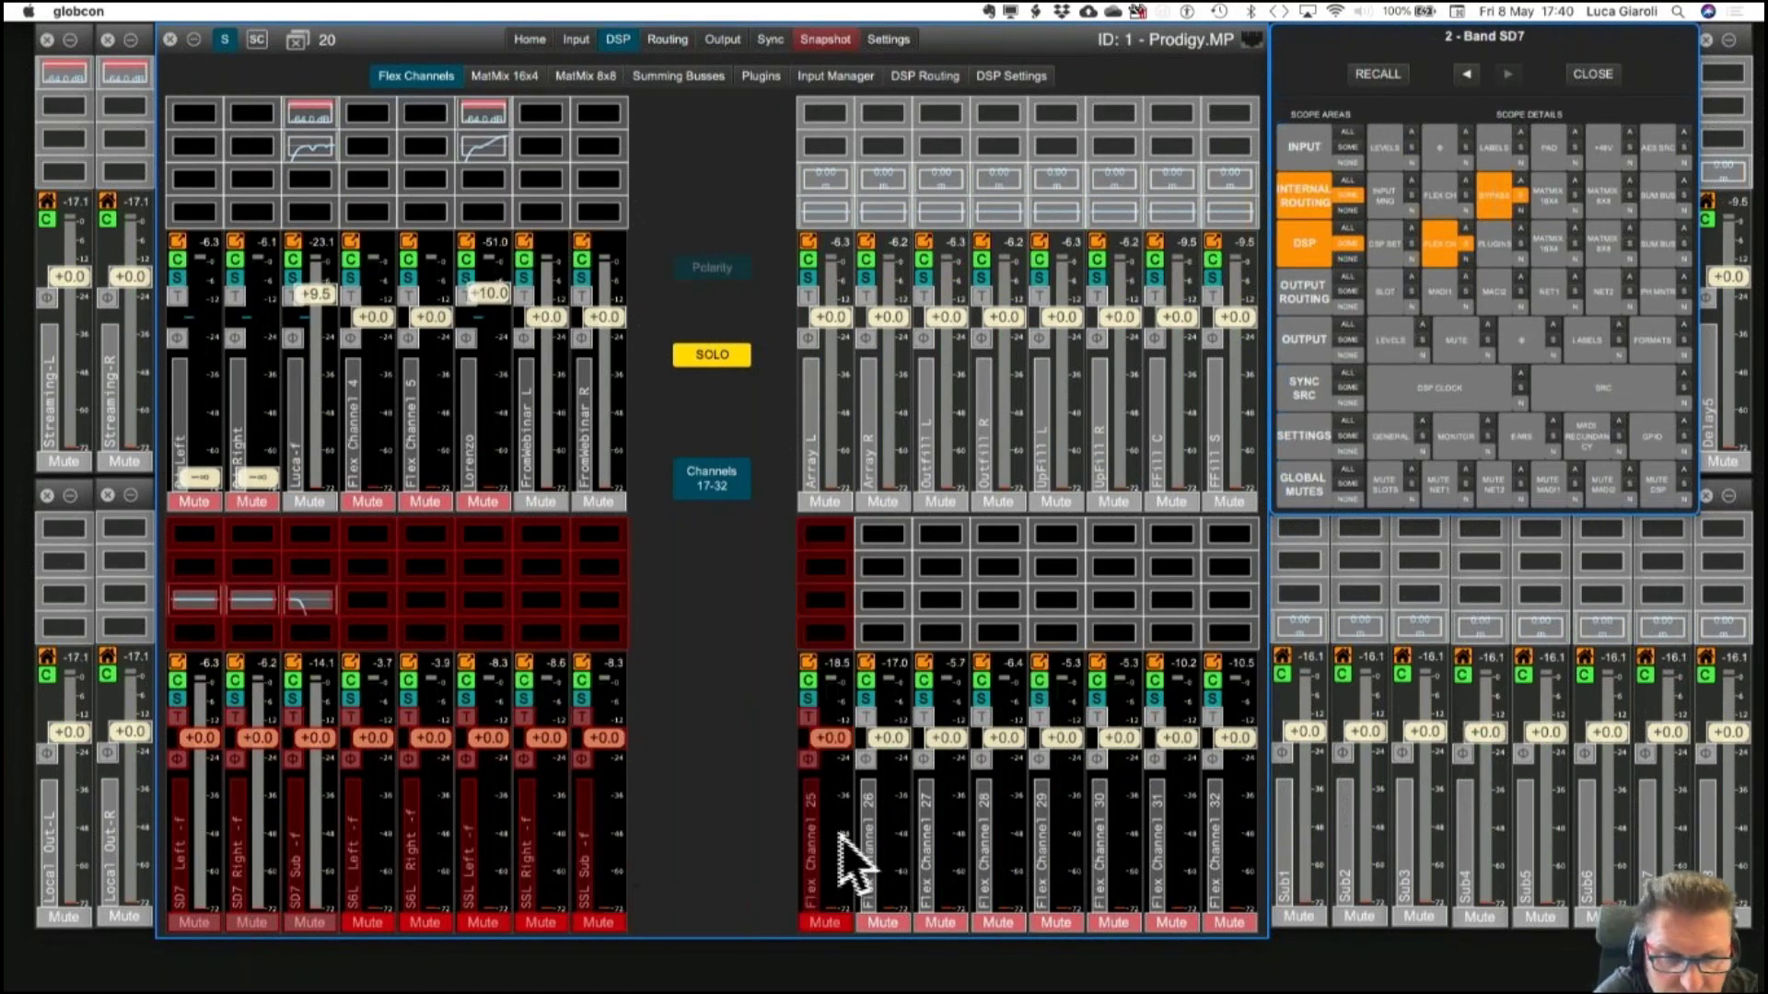
pyautogui.click(890, 834)
pyautogui.click(948, 845)
pyautogui.click(1013, 840)
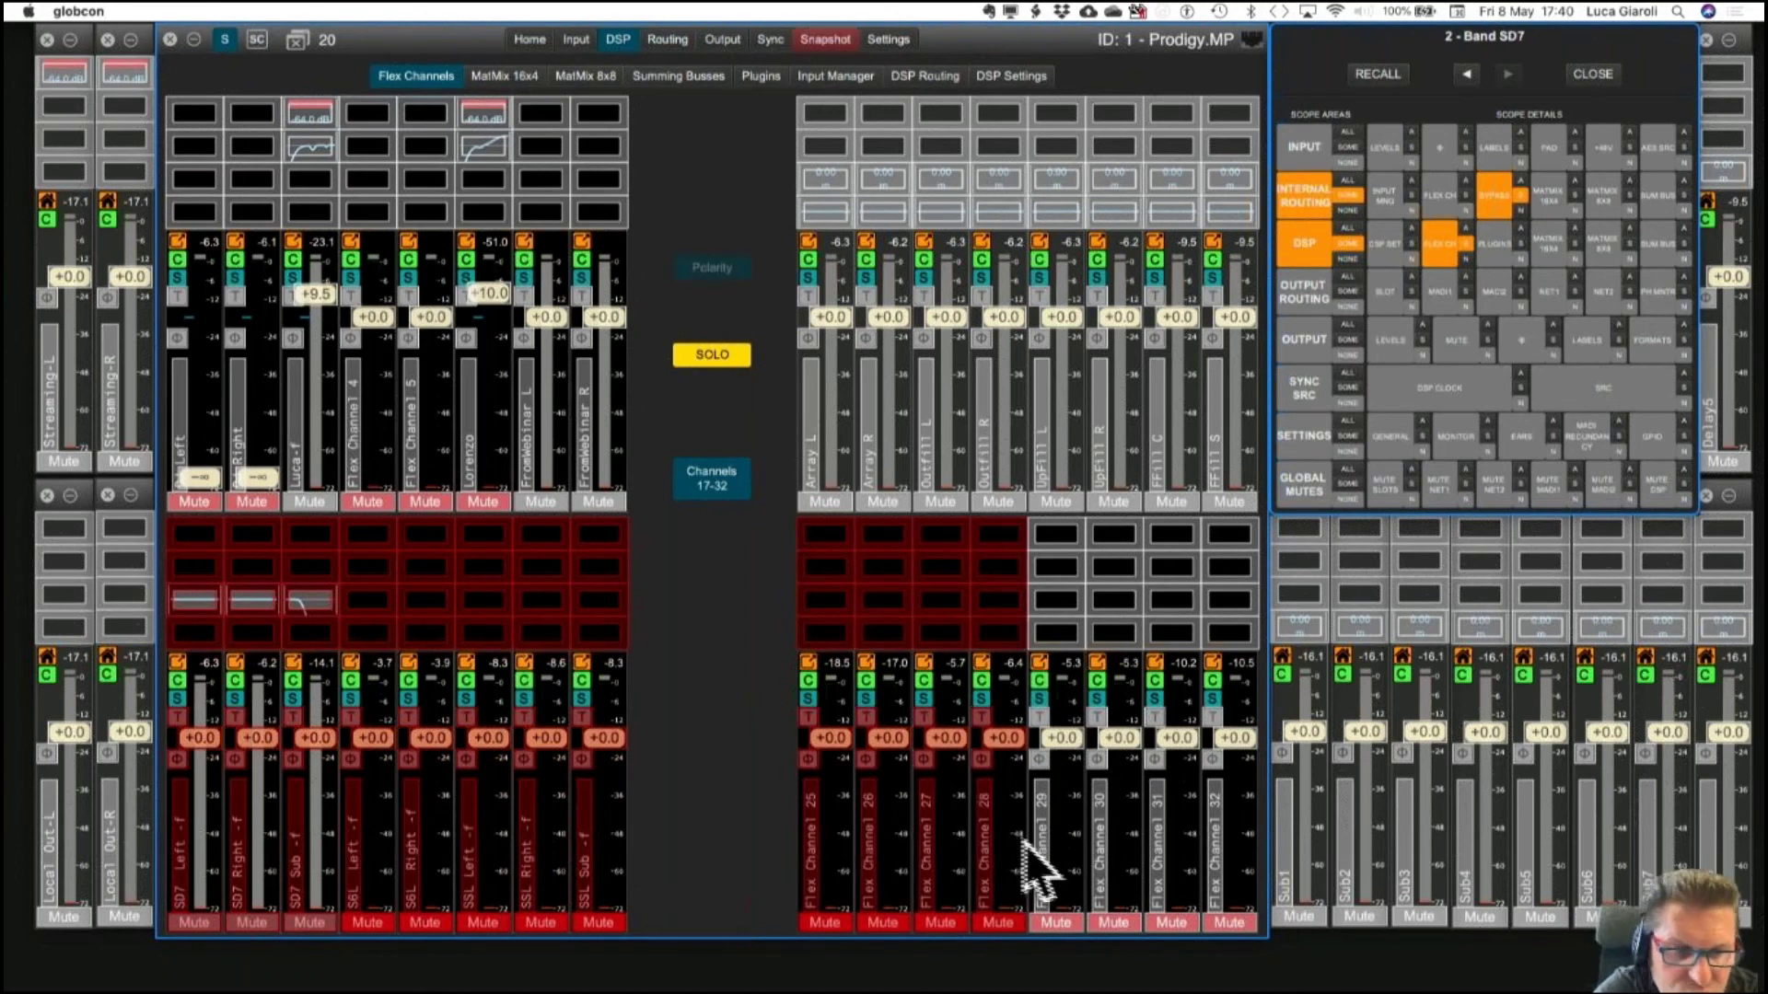
pyautogui.click(1059, 840)
pyautogui.click(1128, 840)
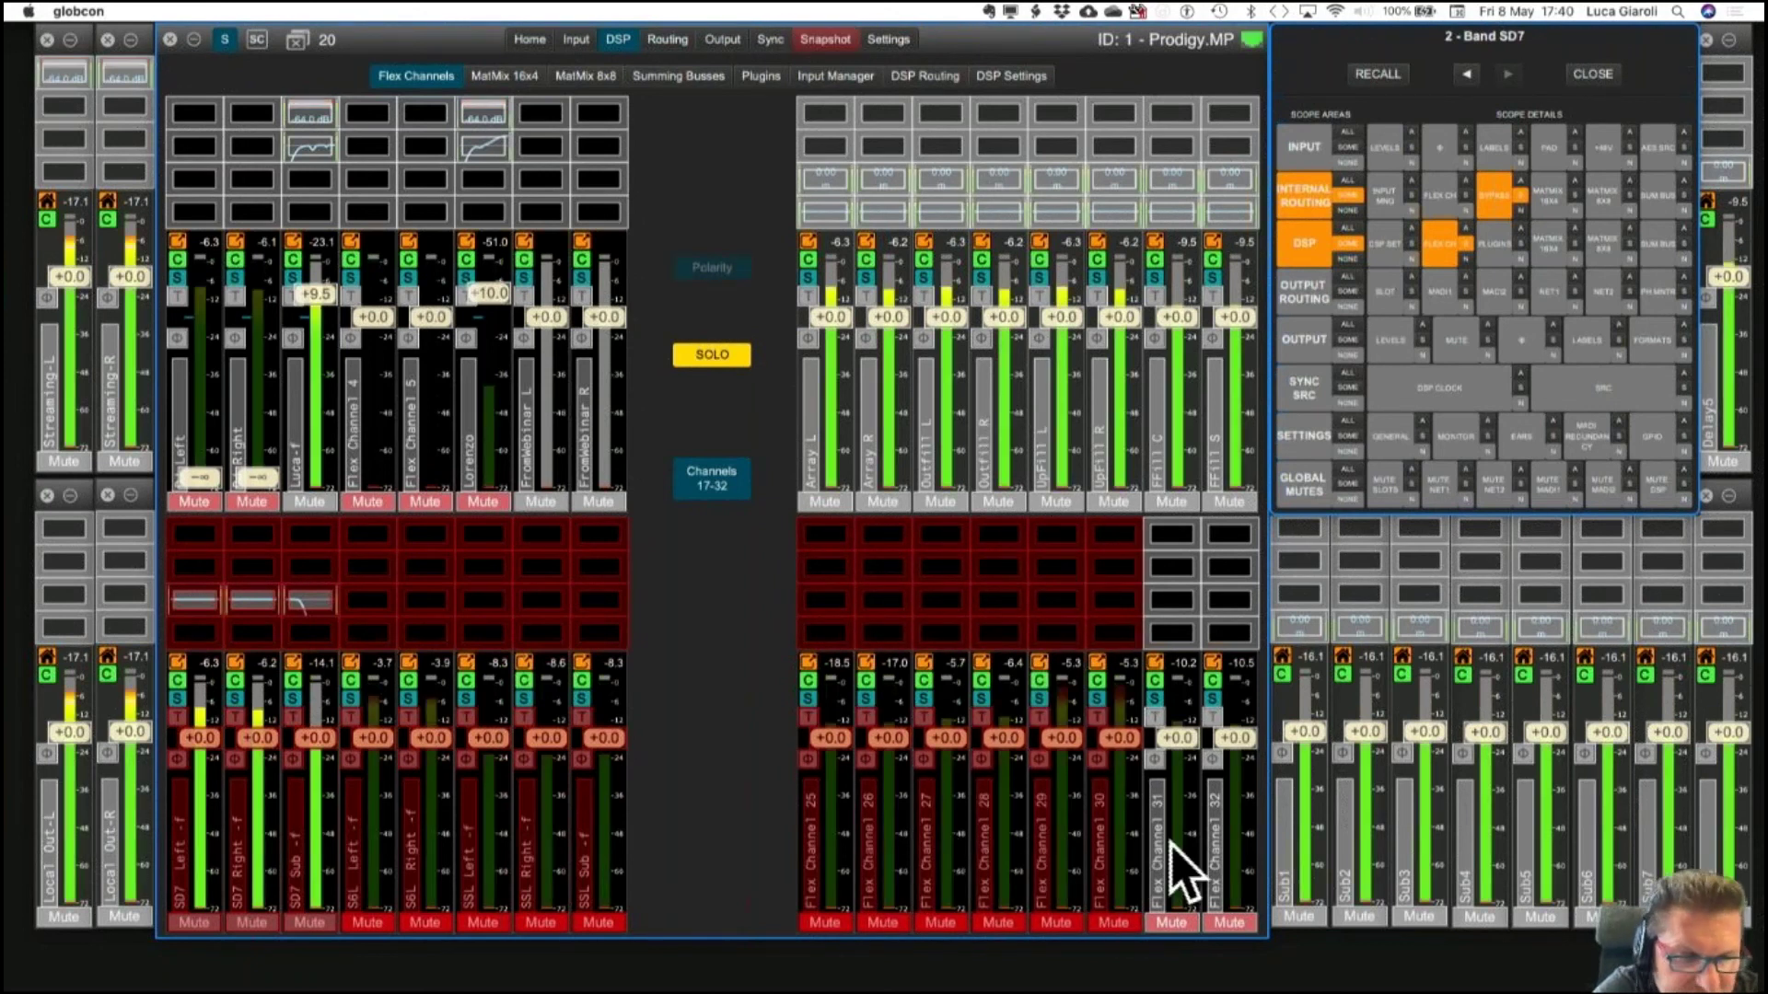
pyautogui.click(1170, 843)
pyautogui.click(1232, 840)
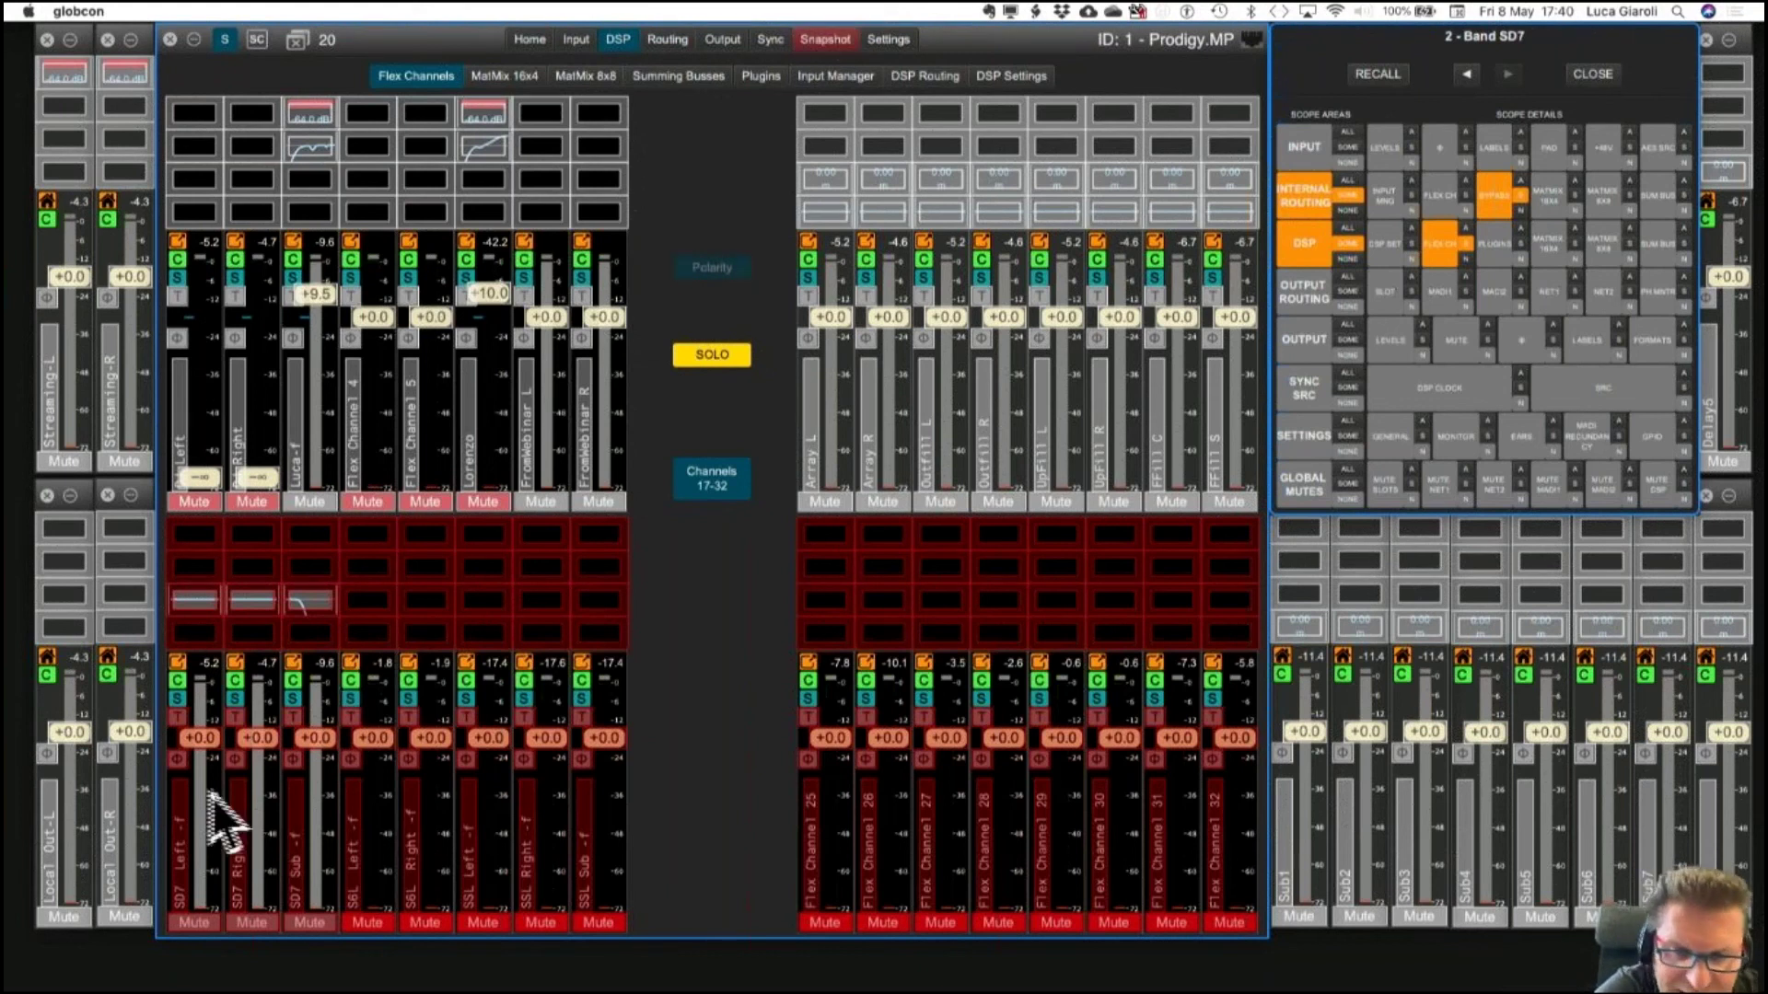
# Include the plugin slots of the lower-bank flex channels in the Band SD7 scope and check the flex channel scope details.
pyautogui.click(196, 600)
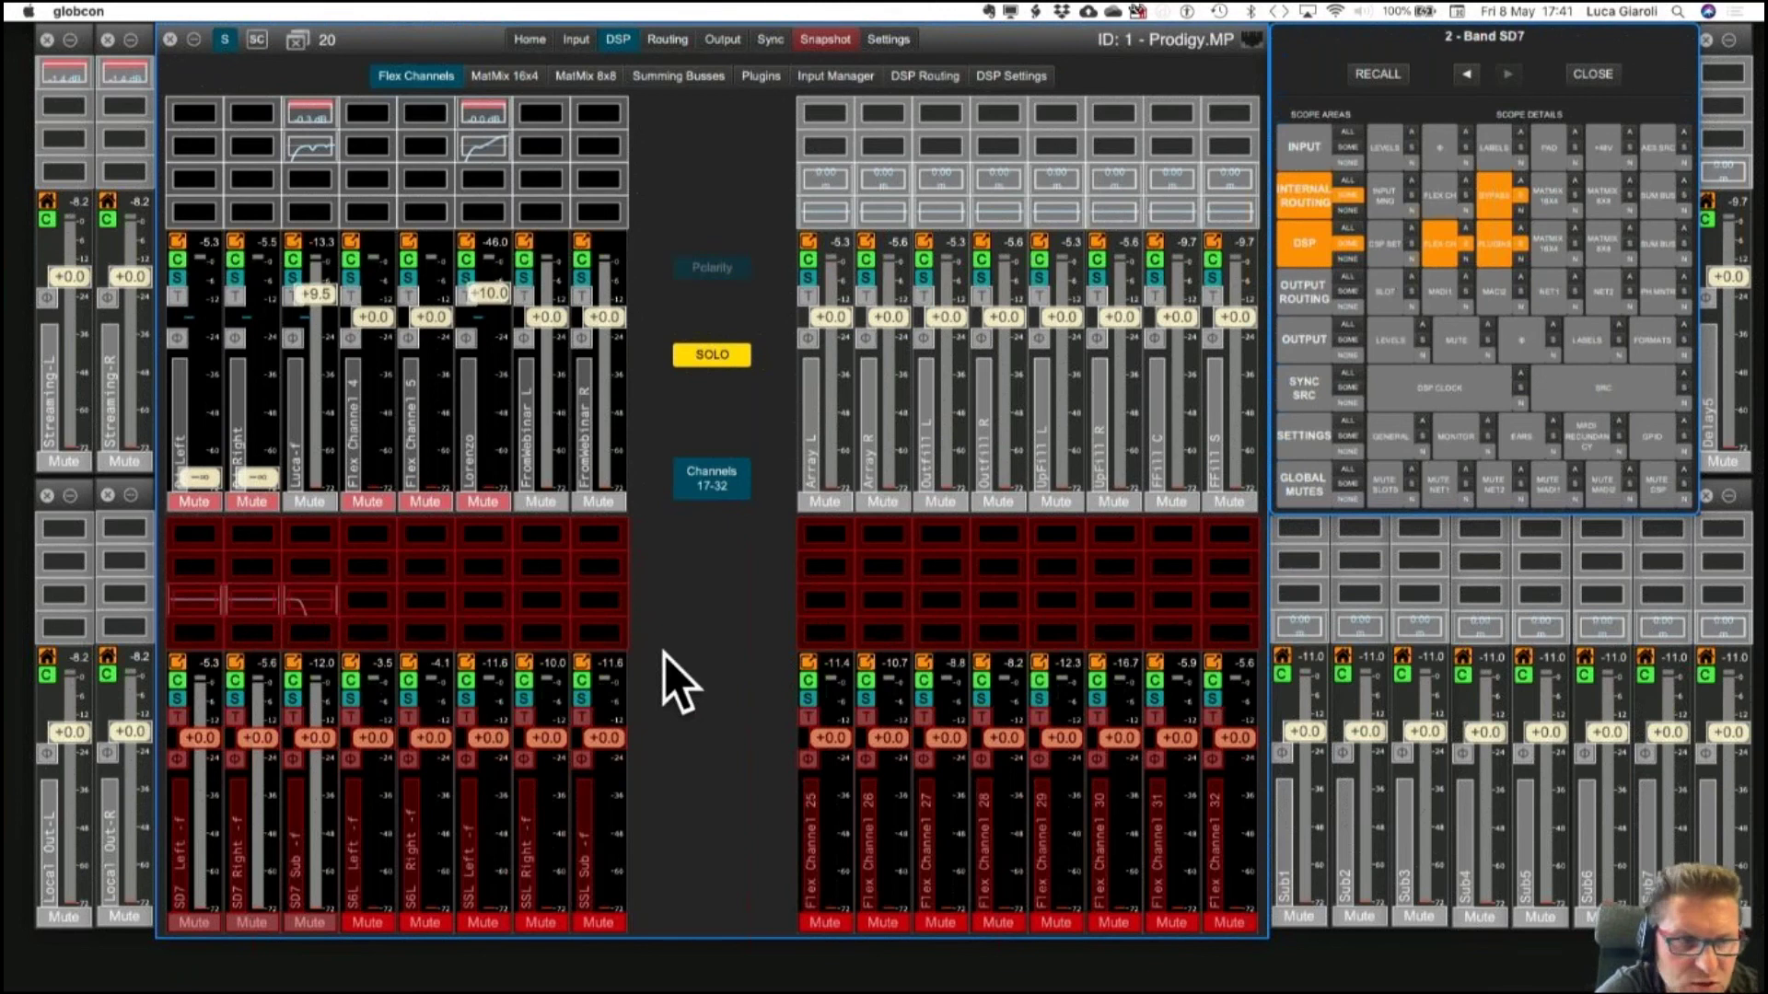
pyautogui.click(822, 39)
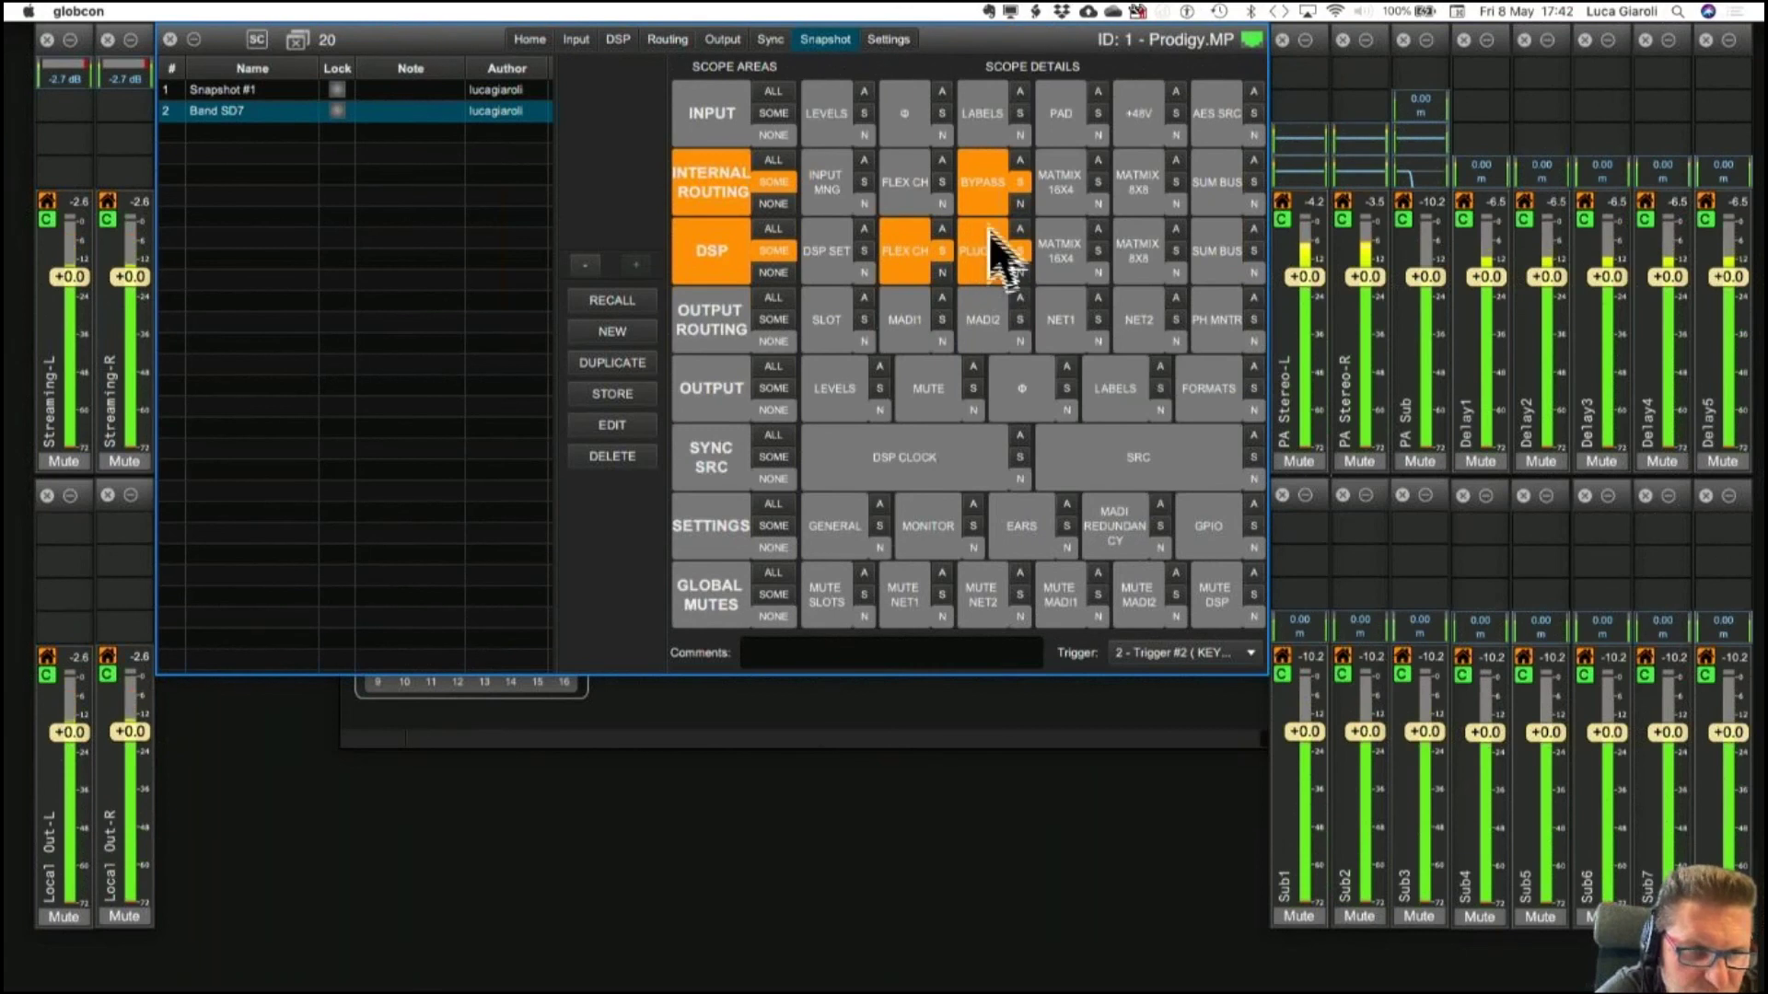
pyautogui.doubleClick(915, 260)
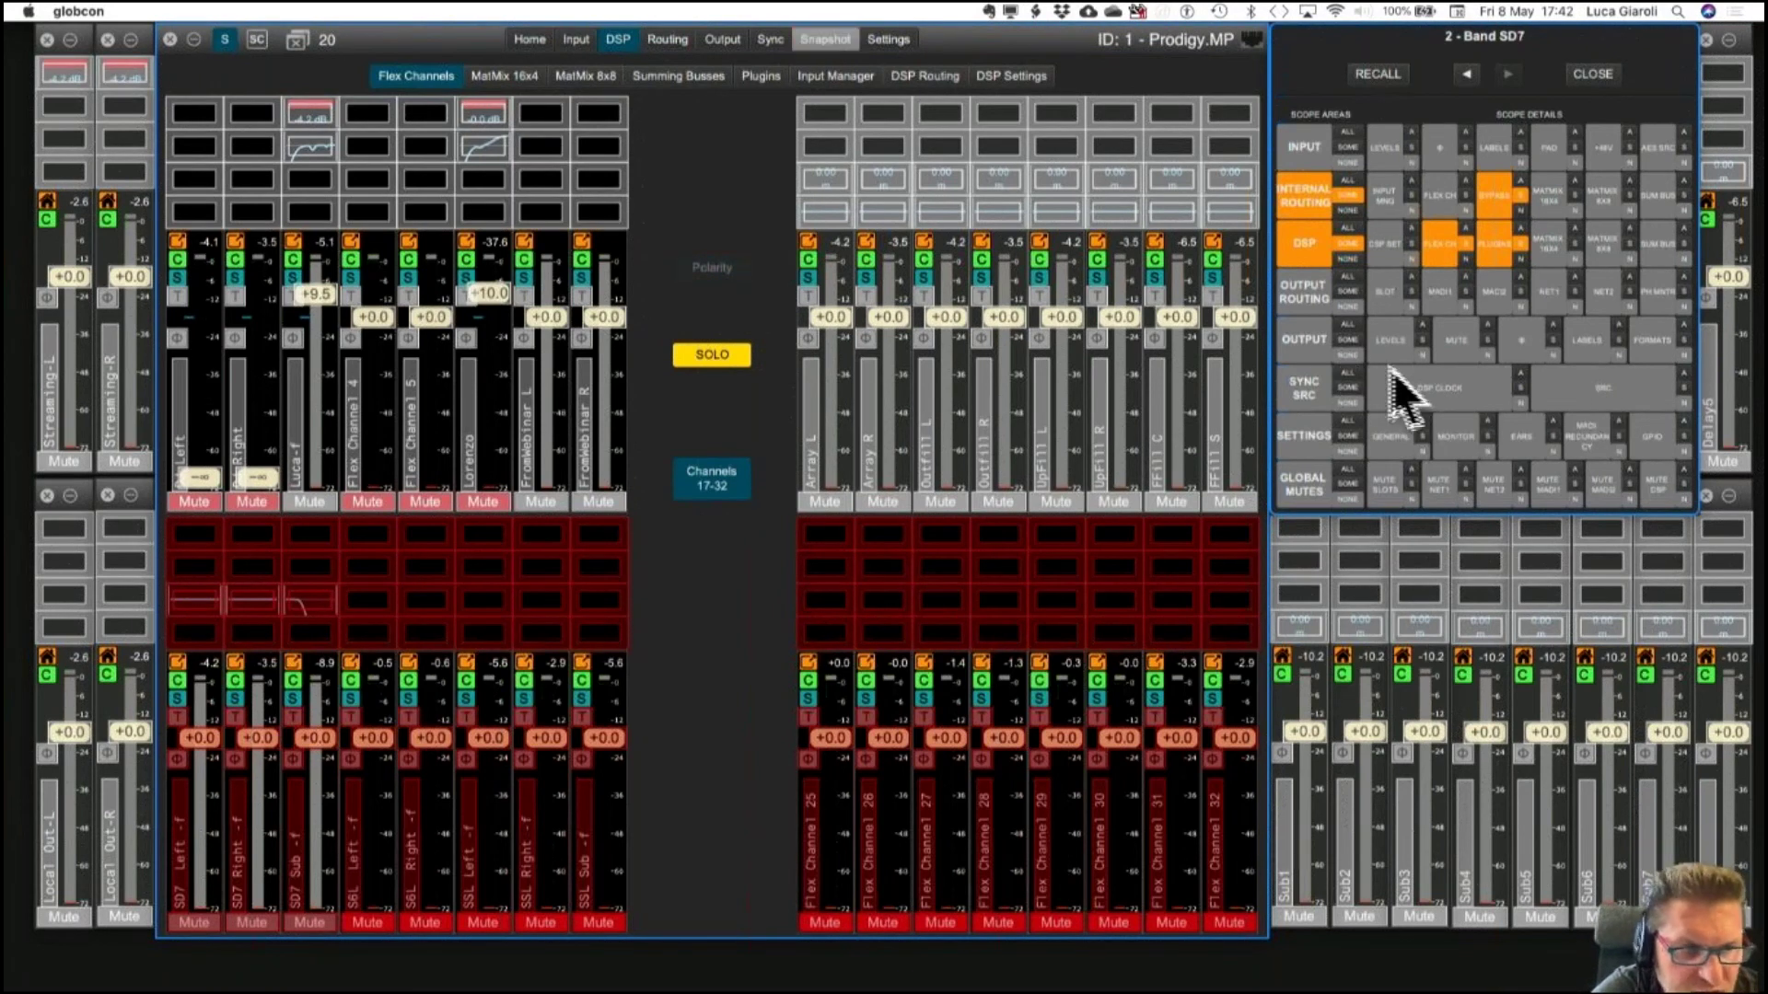
# Add the MADI1 Fast SRC input and output to the Band SD7 scope and return to the snapshot list.
pyautogui.click(1596, 375)
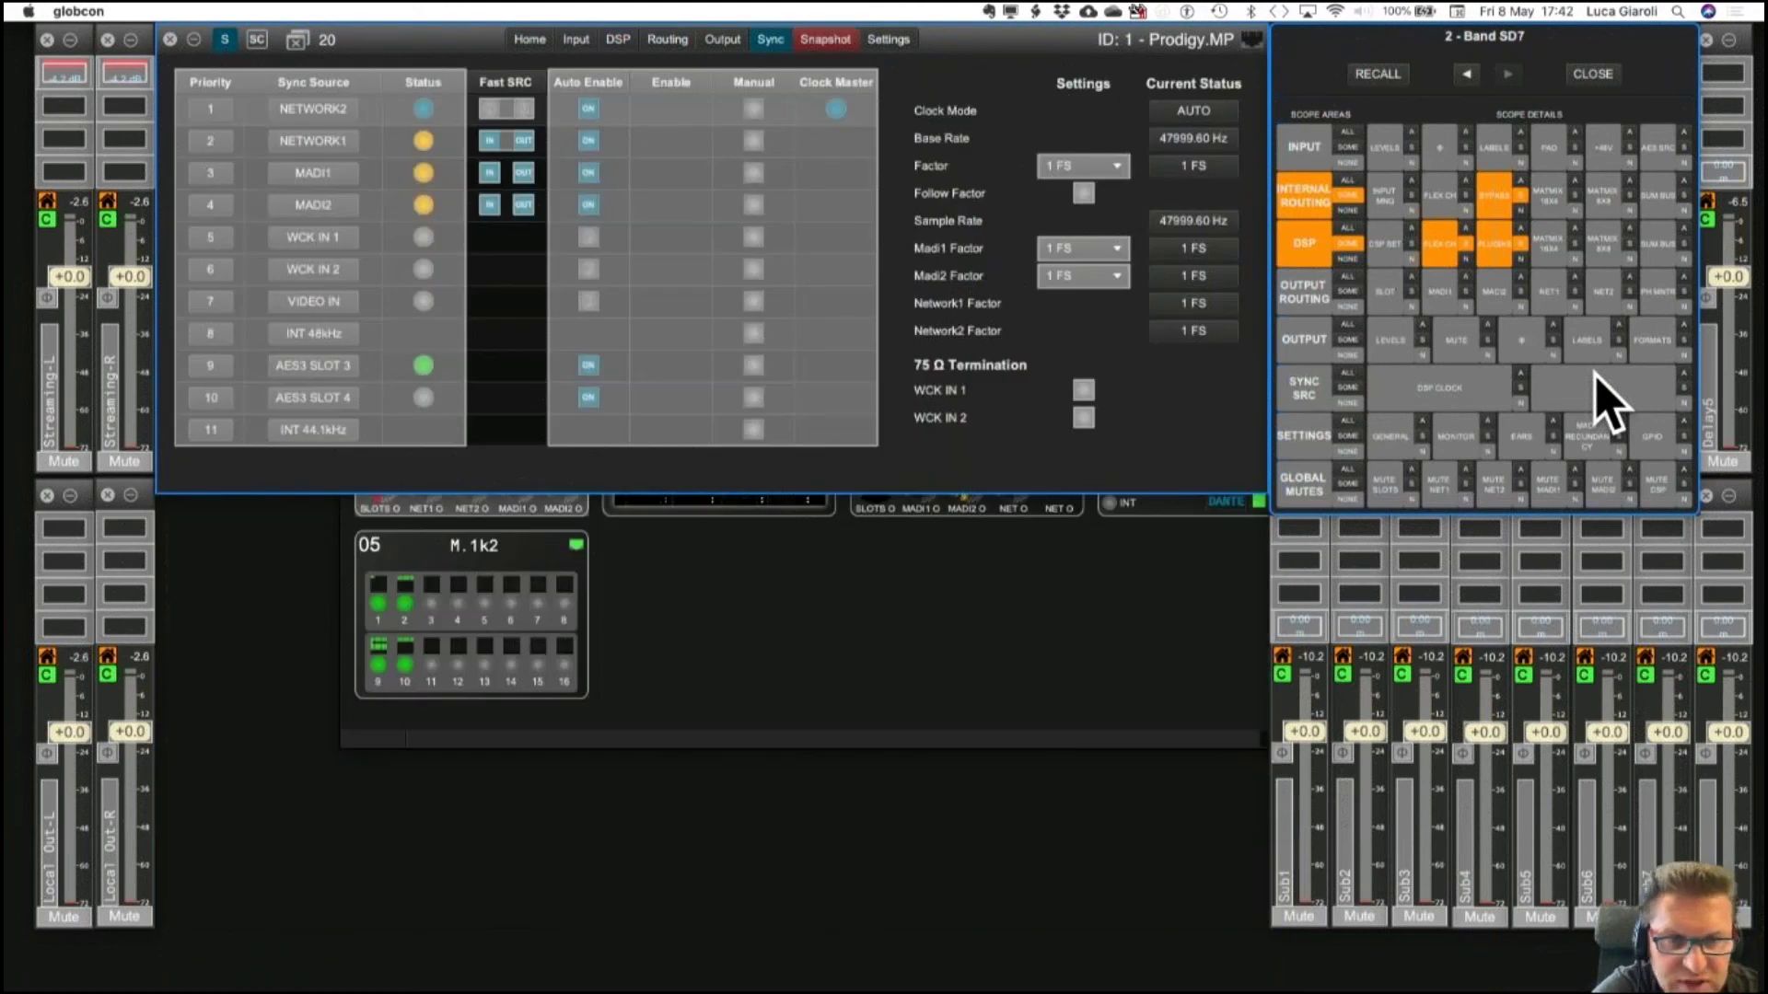
pyautogui.click(493, 172)
pyautogui.click(523, 173)
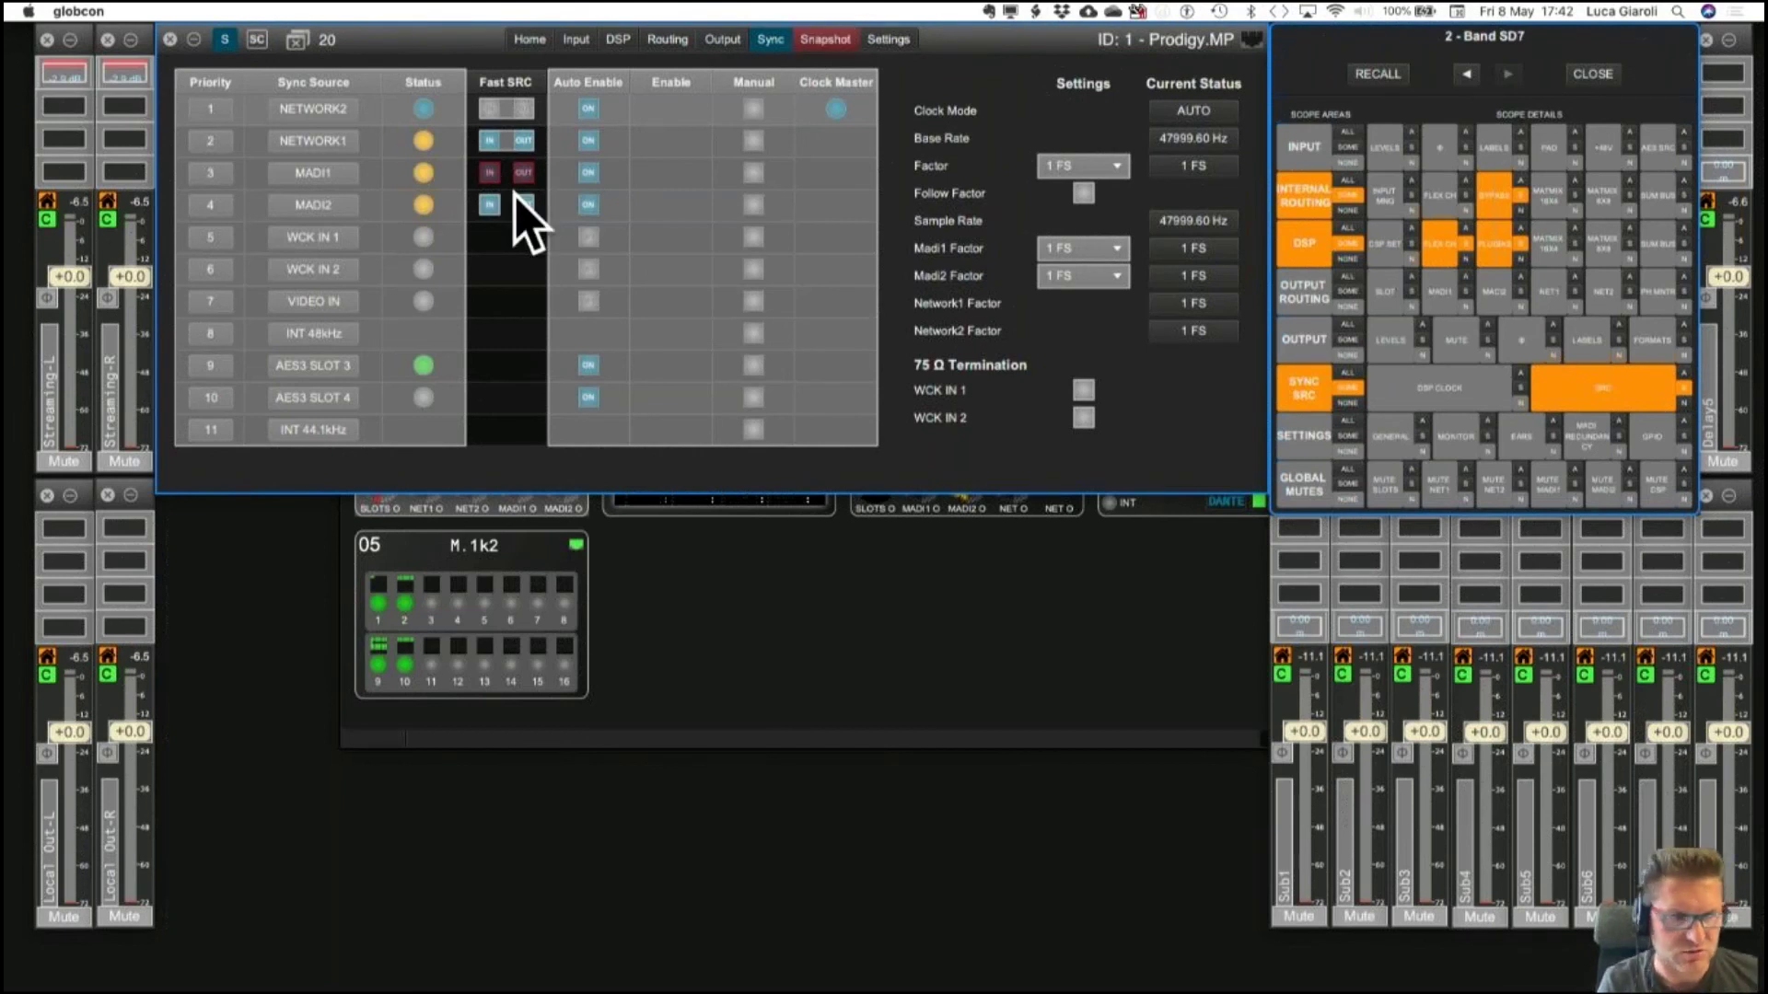
pyautogui.click(826, 39)
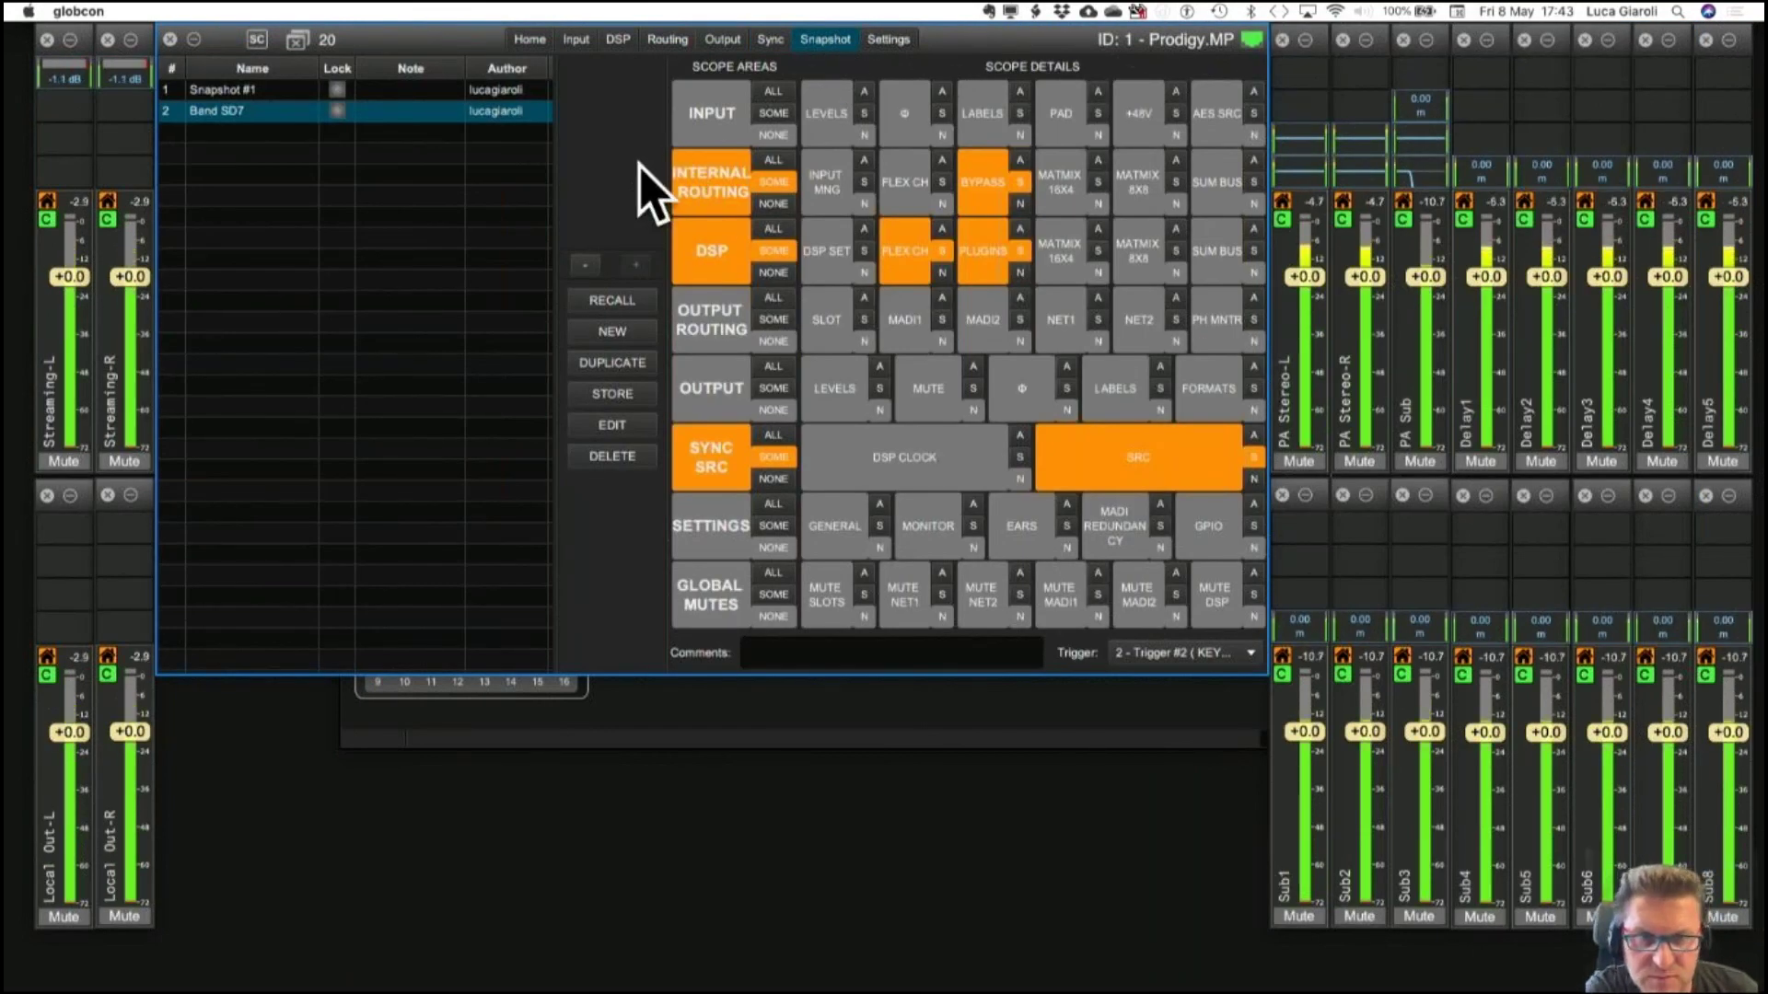
# Mute the SD7 Left, Right and Sub flex channels and unmute S6L Left and S6L Right.
pyautogui.click(618, 40)
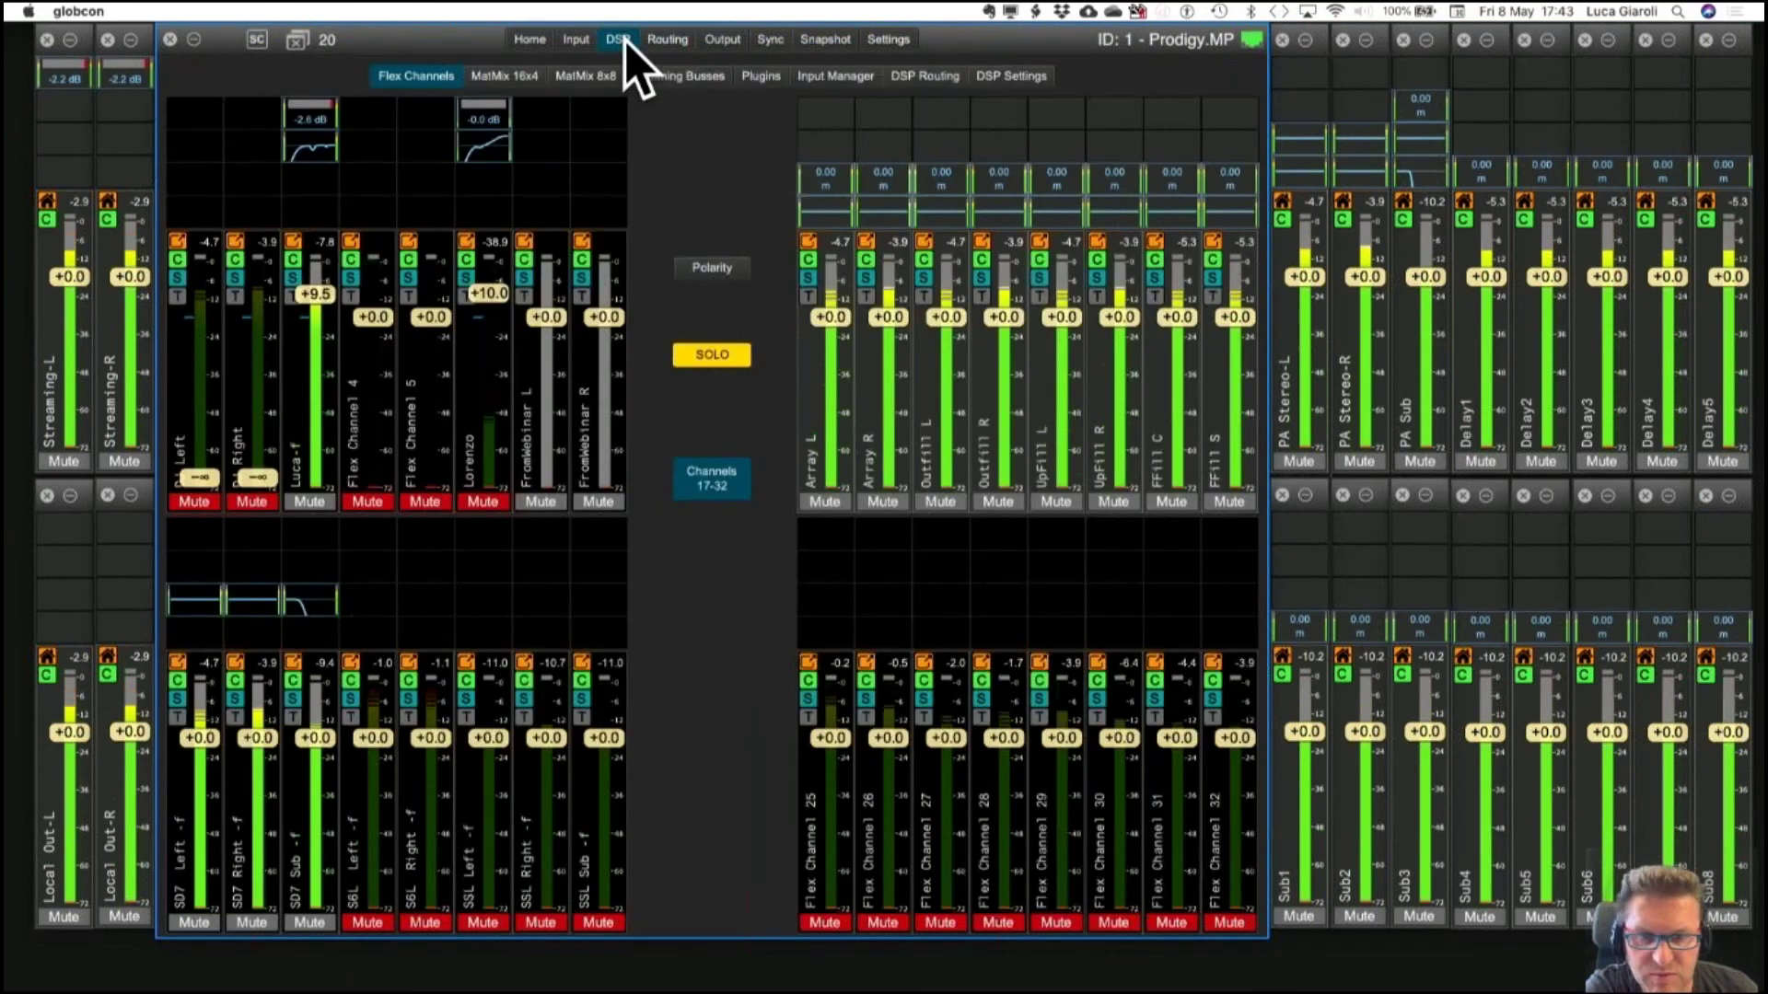
pyautogui.click(193, 921)
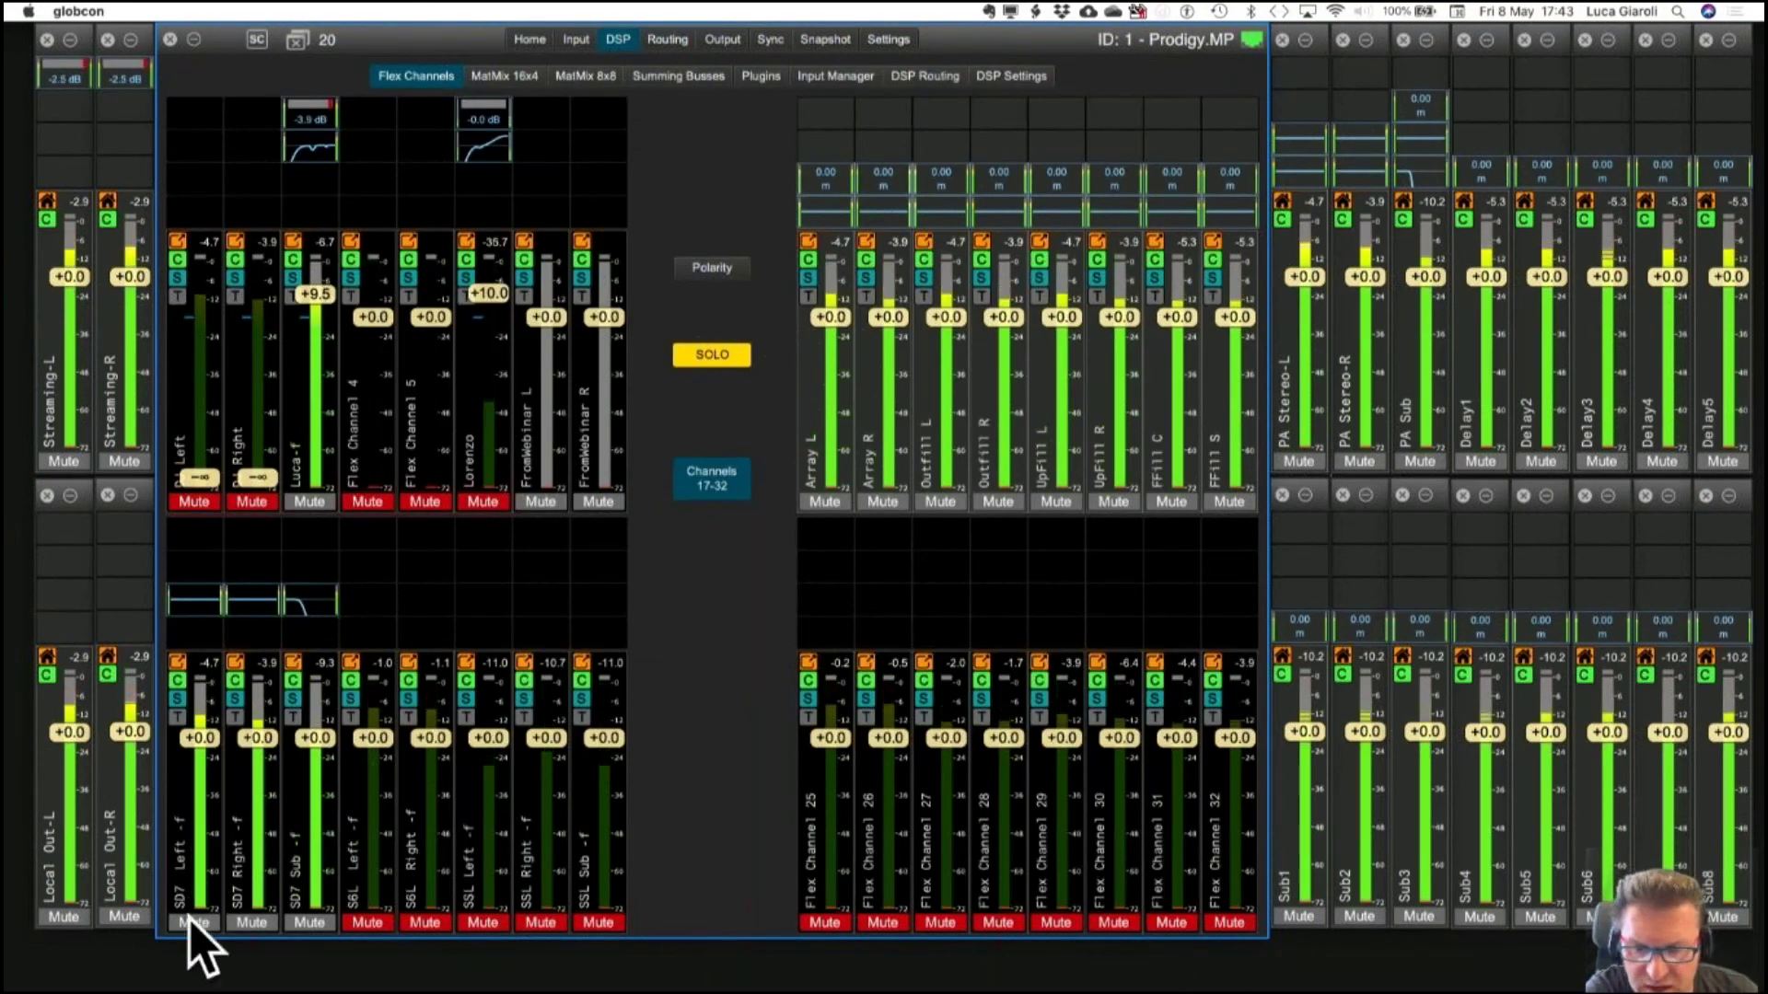
pyautogui.click(251, 921)
pyautogui.click(309, 922)
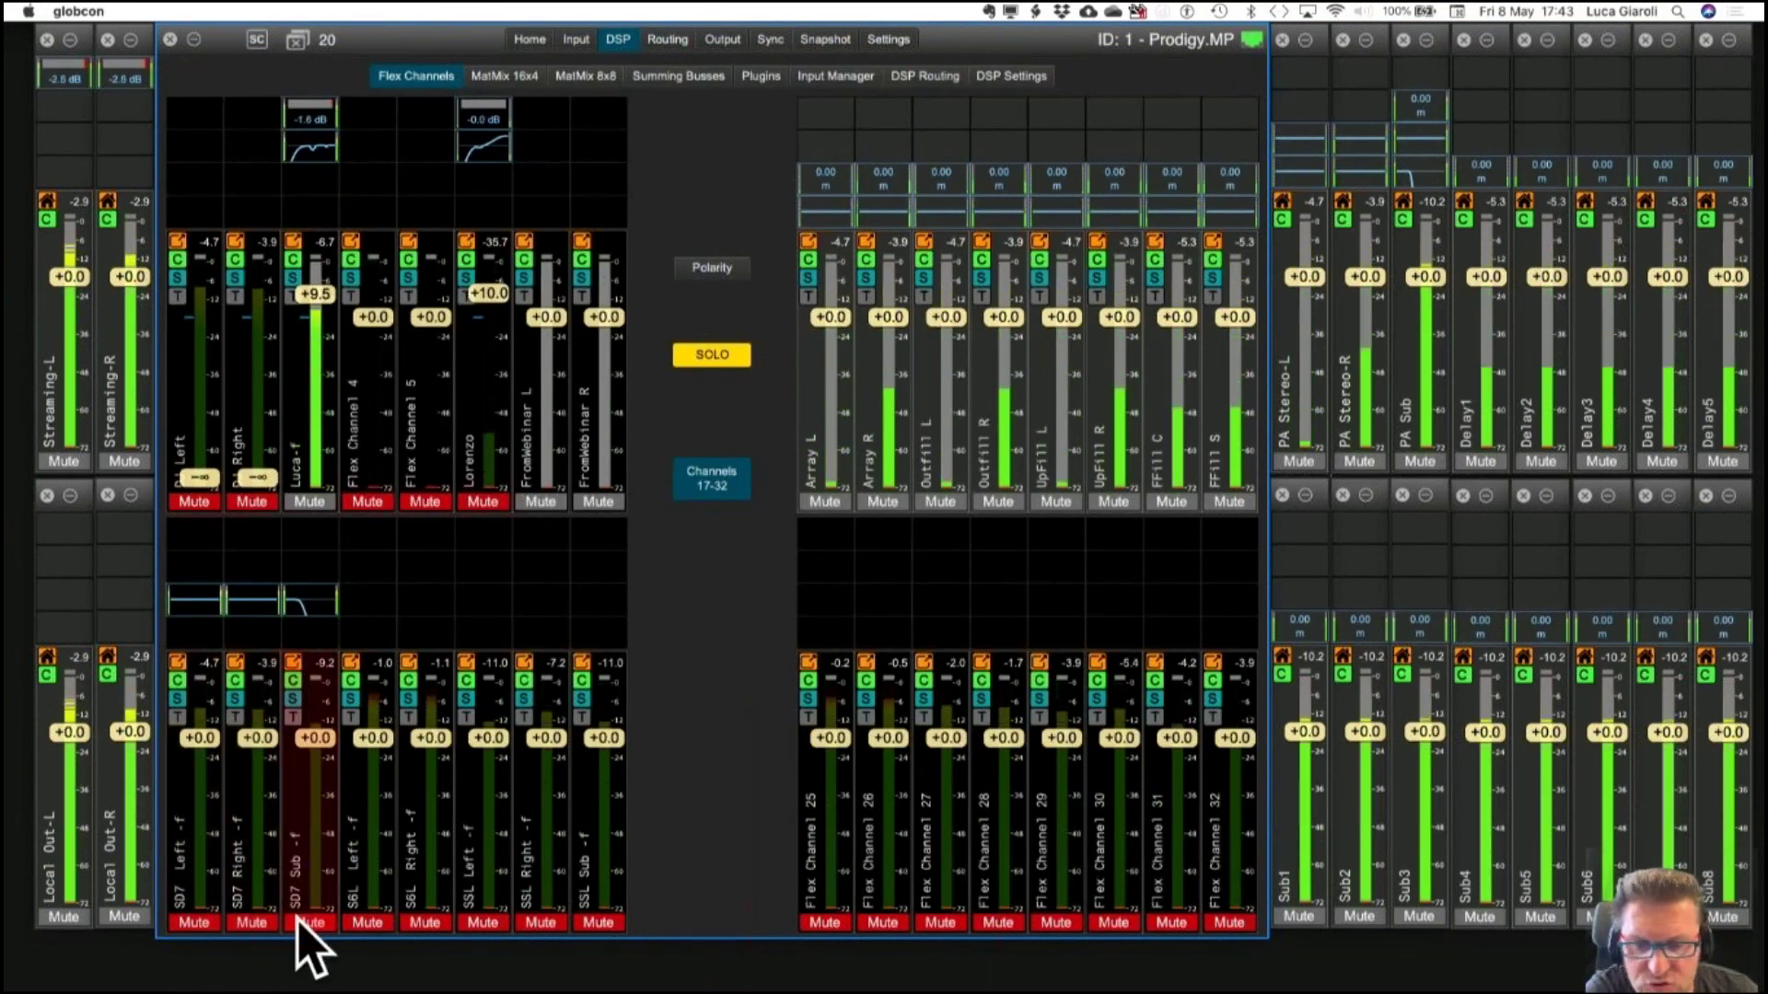
pyautogui.click(367, 922)
pyautogui.click(424, 922)
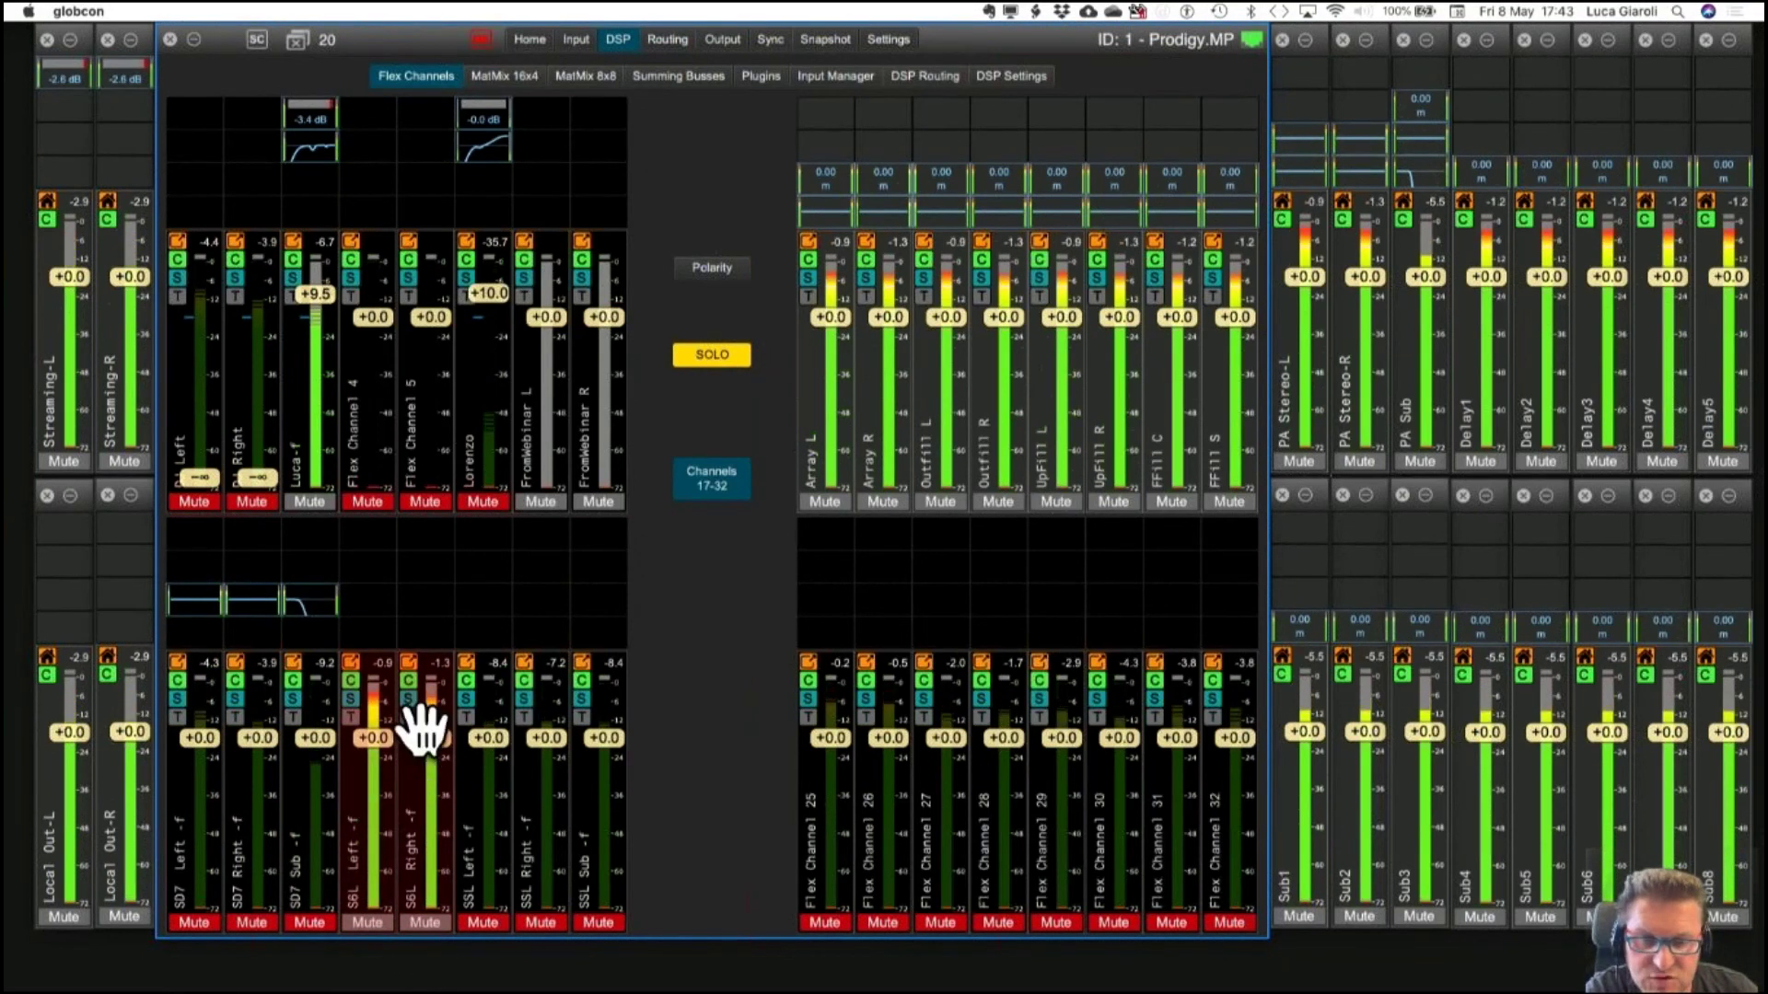
# Lower the S6L Left and S6L Right faders to -5.0.
pyautogui.moveTo(421, 728)
pyautogui.mouseDown()
pyautogui.moveTo(372, 735)
pyautogui.moveTo(378, 758)
pyautogui.moveTo(435, 743)
pyautogui.moveTo(426, 801)
pyautogui.moveTo(443, 748)
pyautogui.mouseUp()
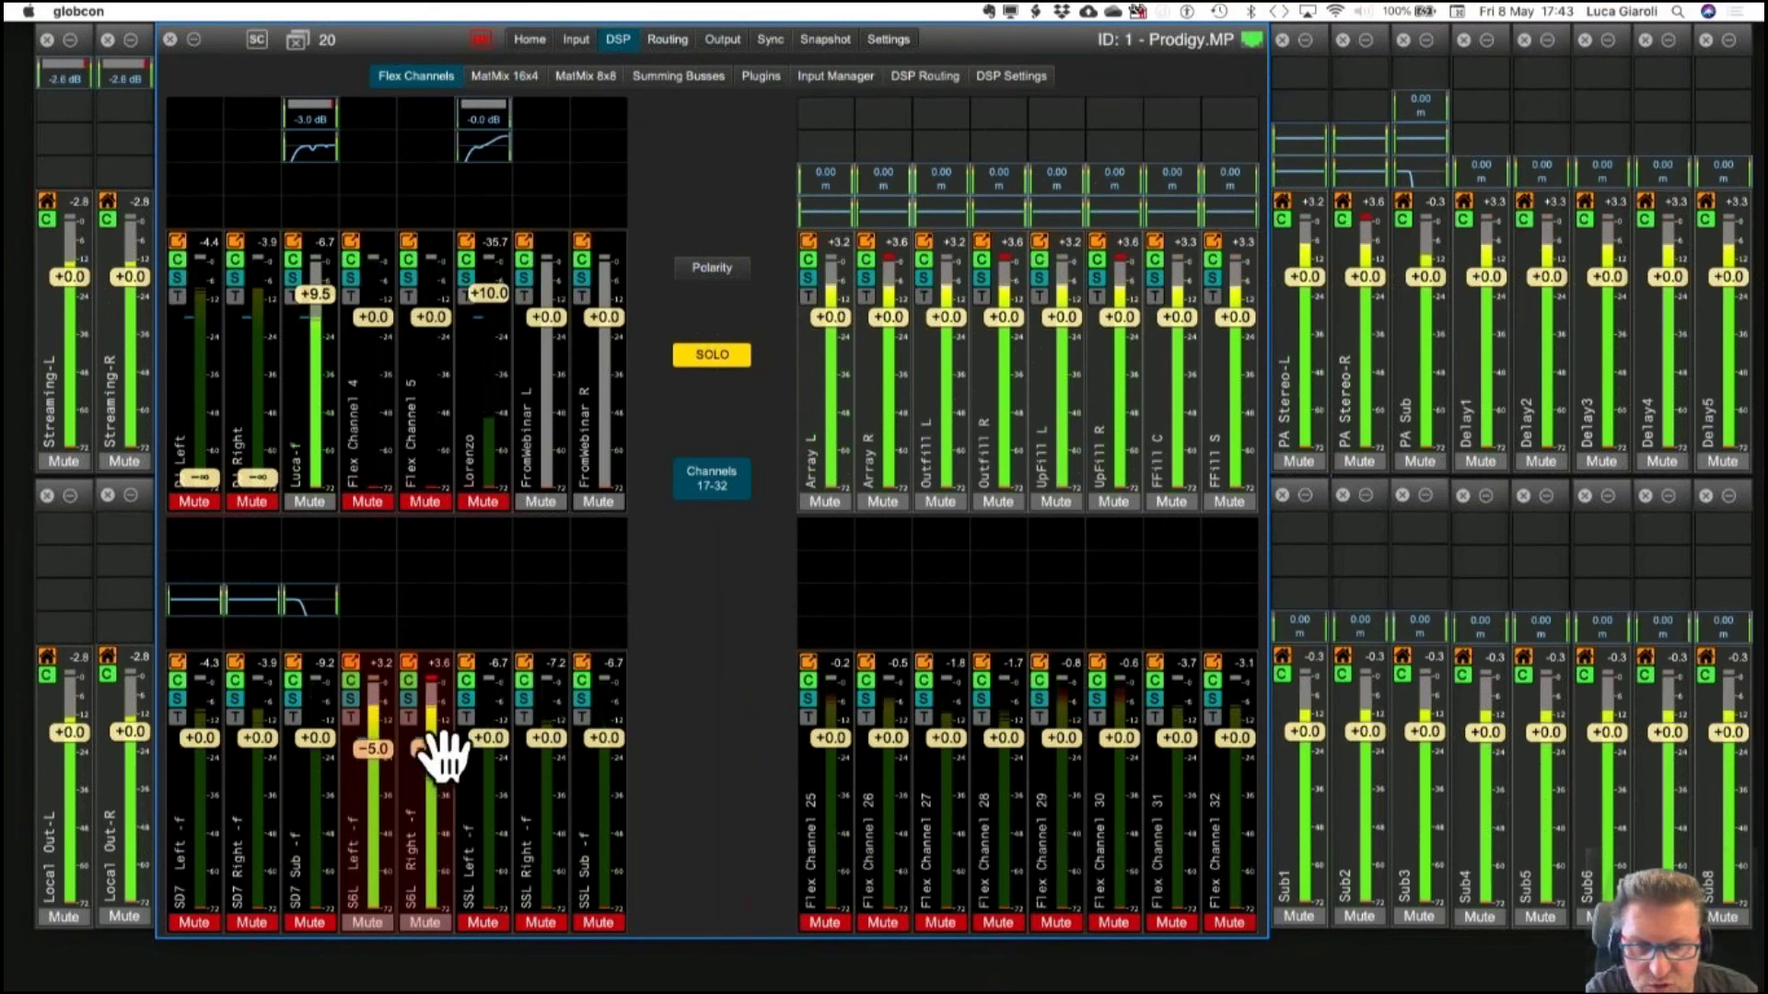
pyautogui.write('-5')
pyautogui.press('Return')
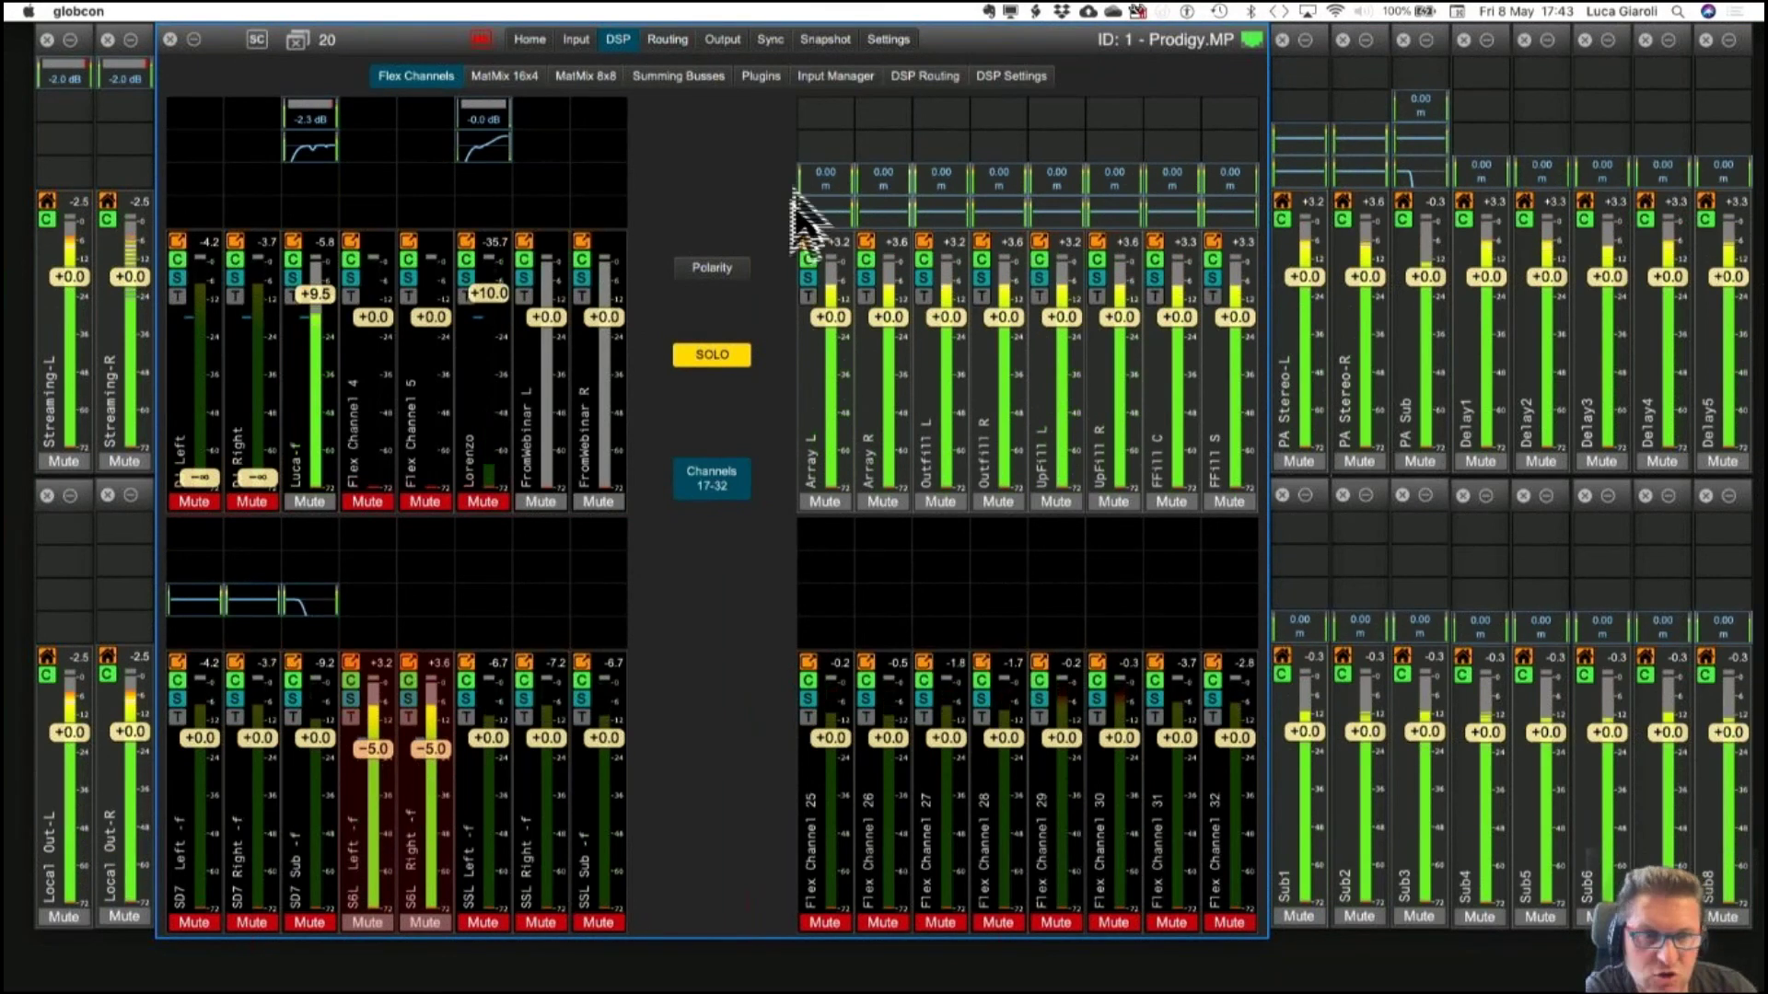
# Create a new snapshot named "Band S6L" from the current device state.
pyautogui.click(828, 39)
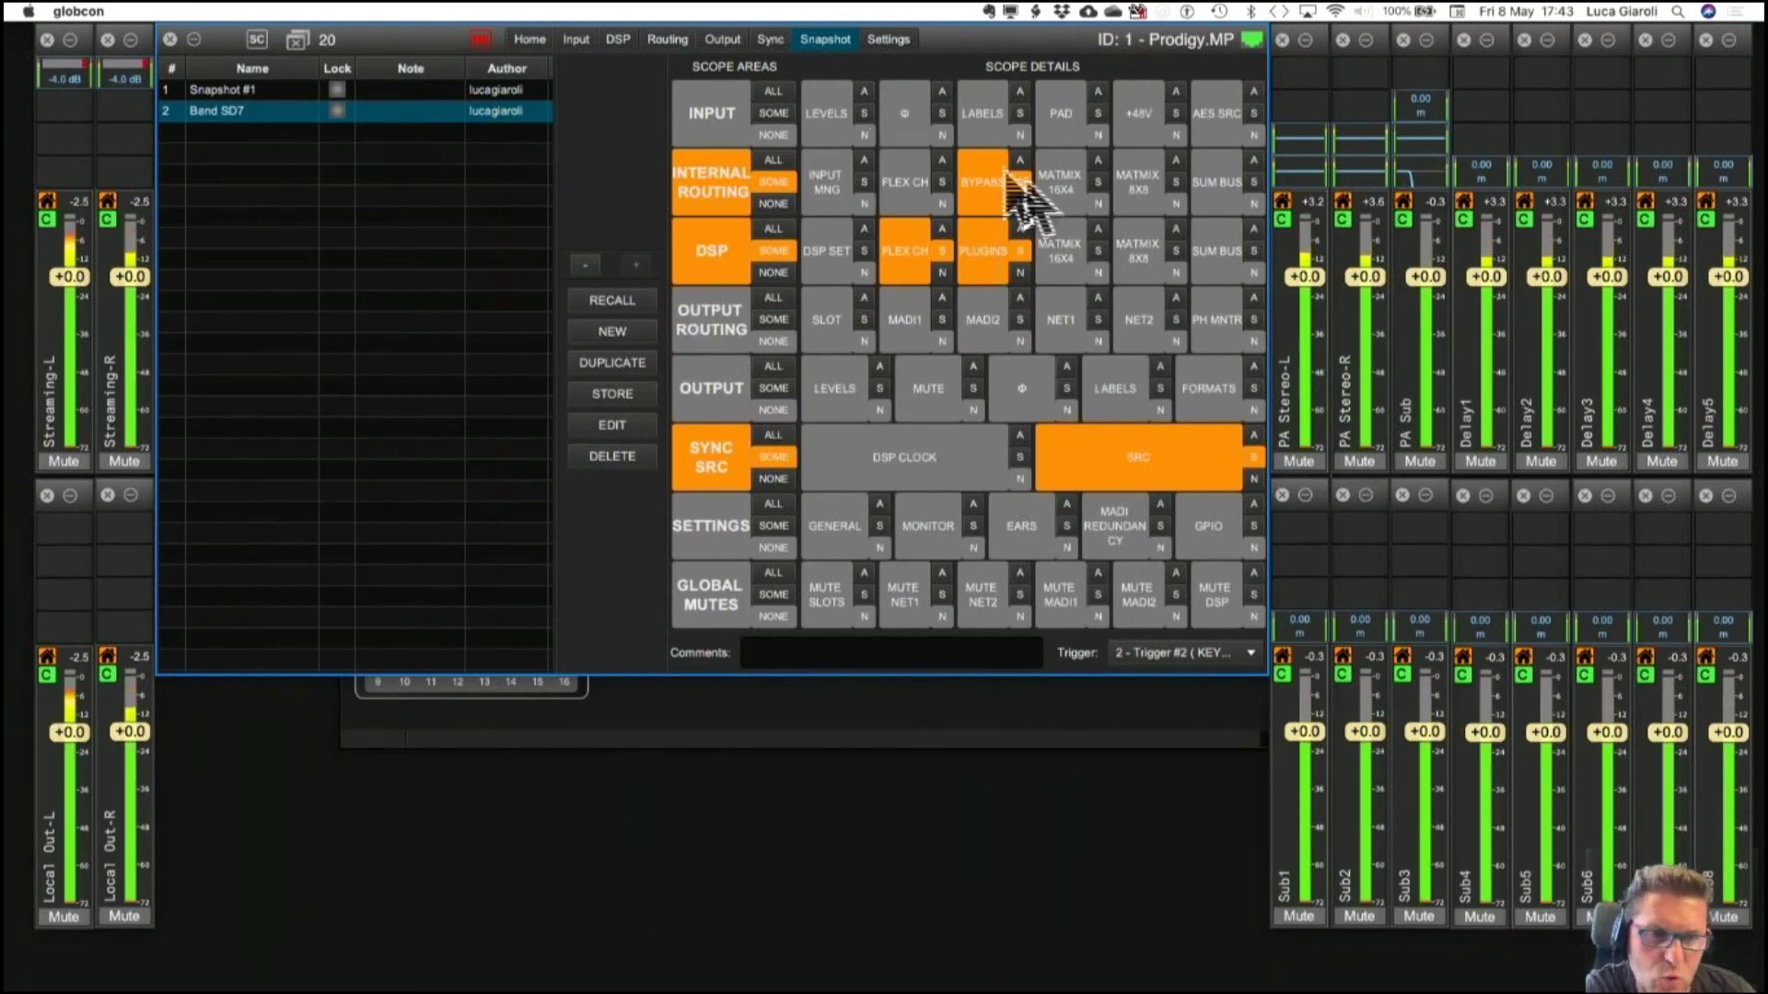
pyautogui.click(607, 333)
pyautogui.doubleClick(233, 133)
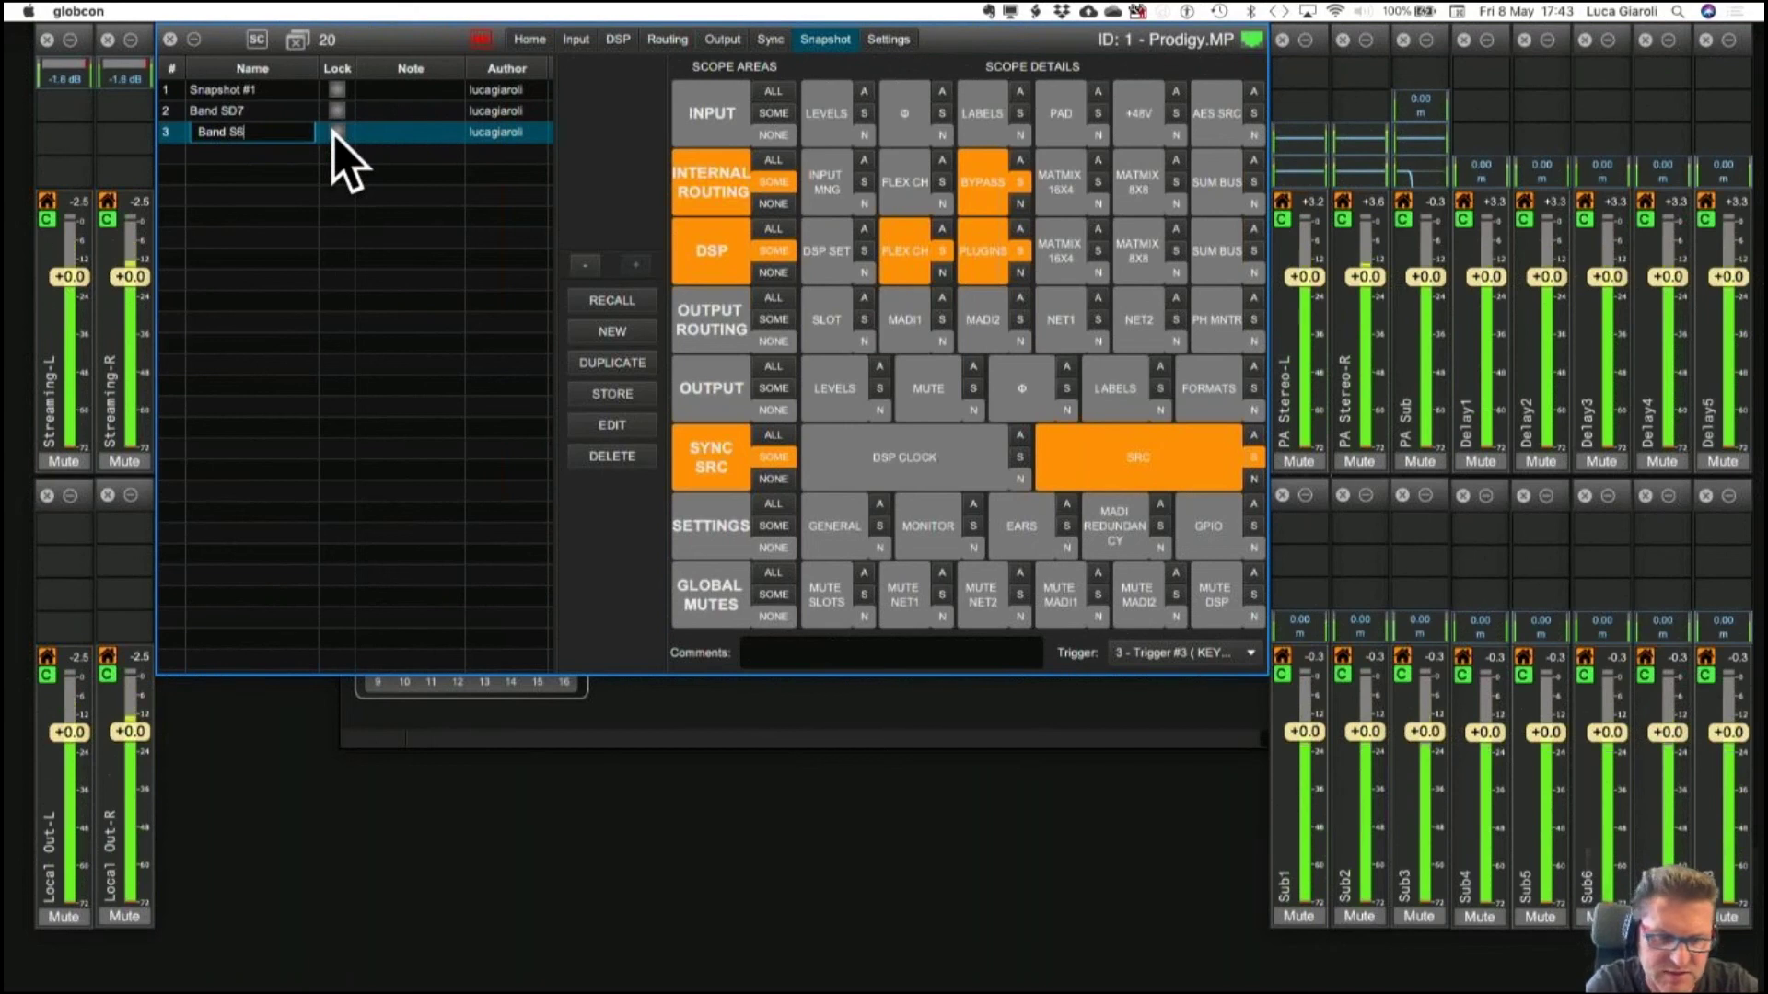
pyautogui.press('Return')
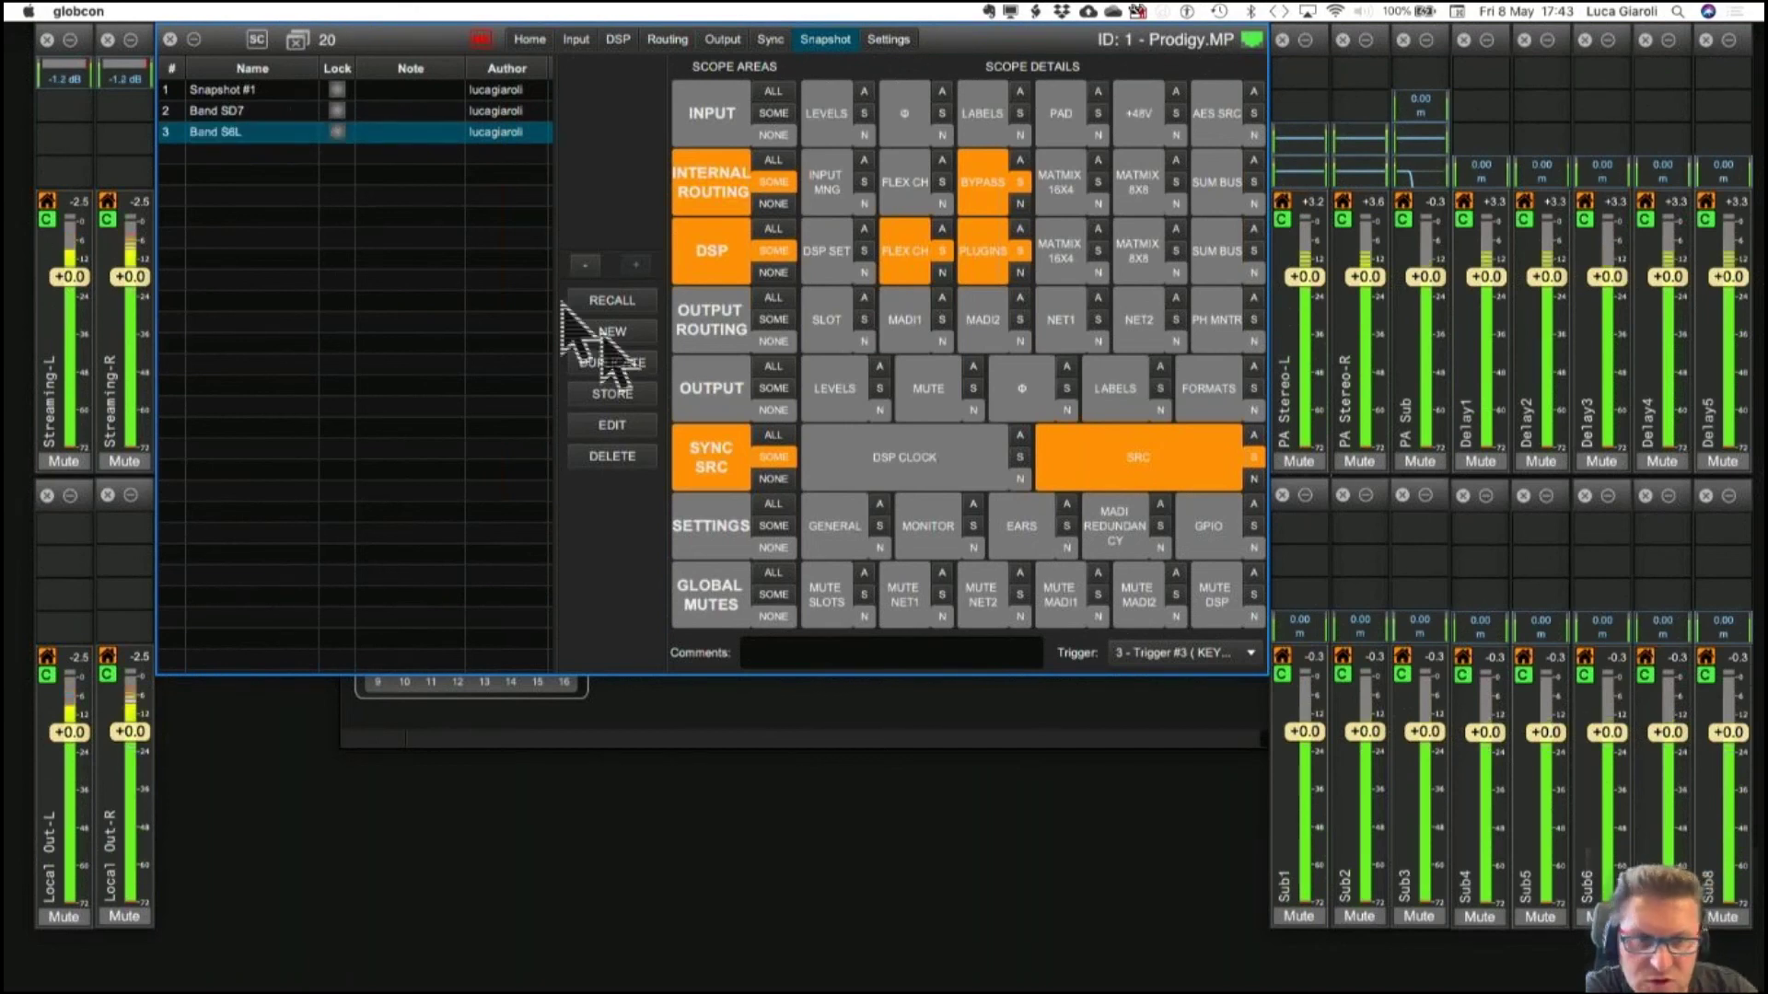
# In the Band S6L scope, replace the MADI1 Fast SRC input and output with those of MADI2.
pyautogui.click(1135, 474)
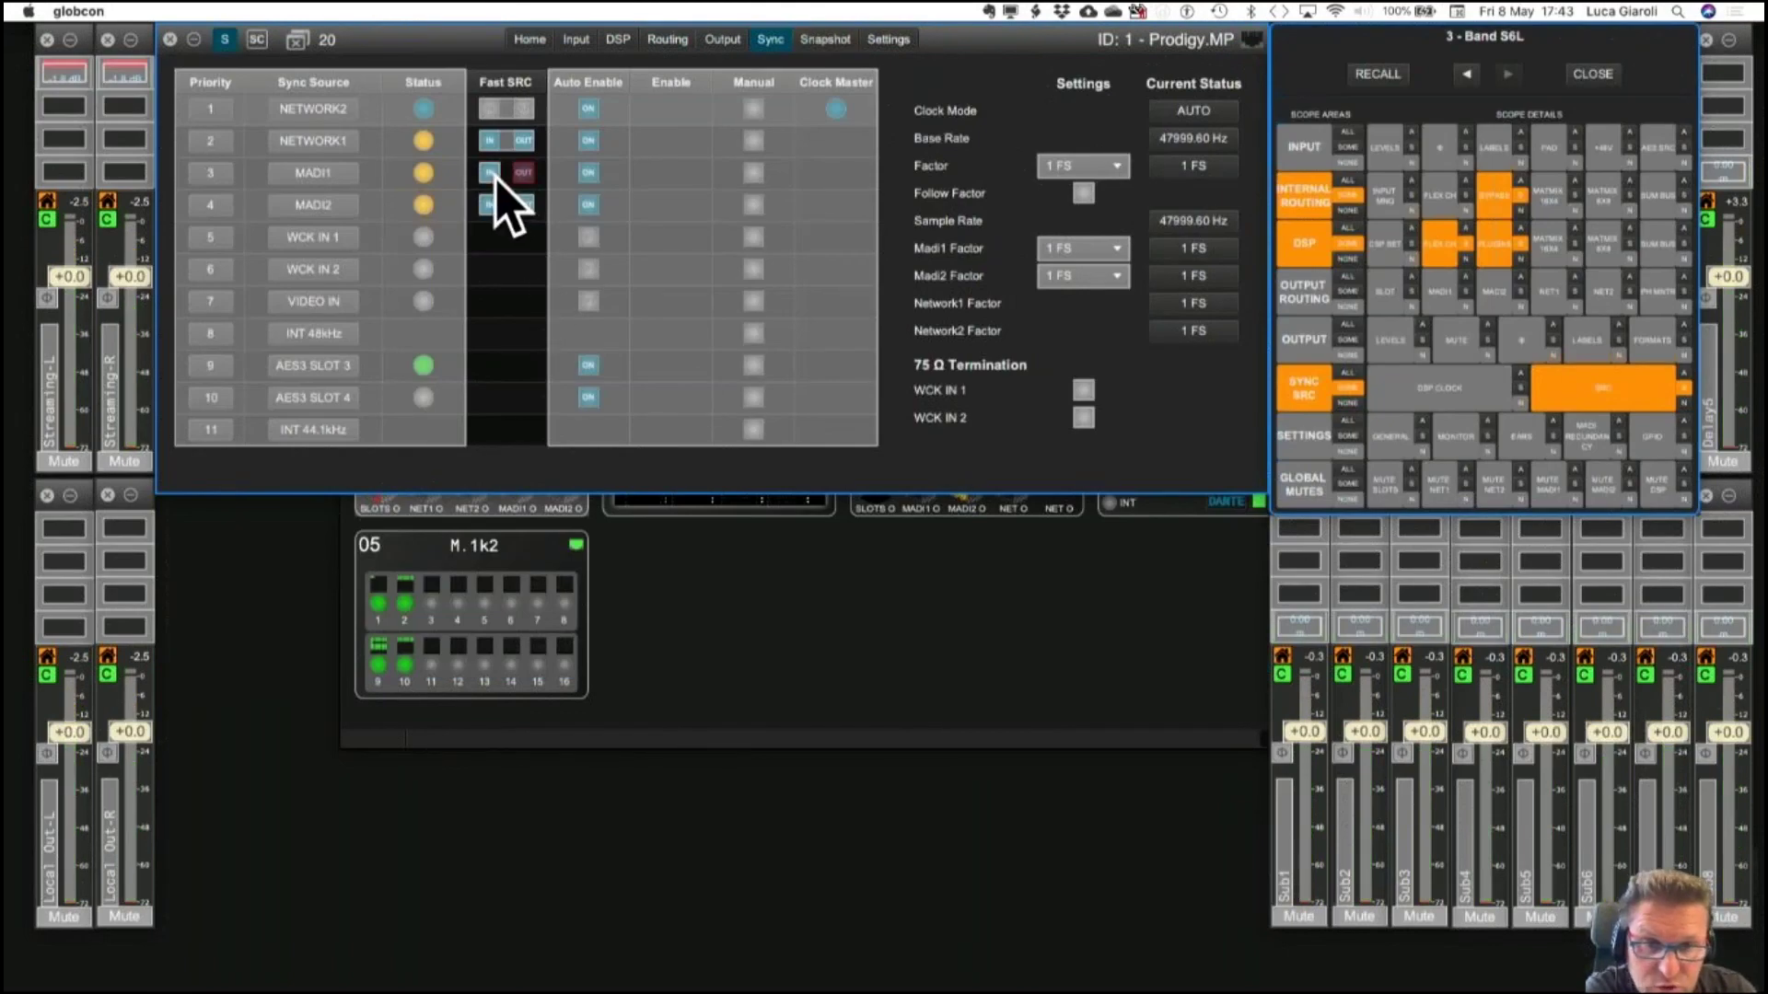
pyautogui.click(523, 175)
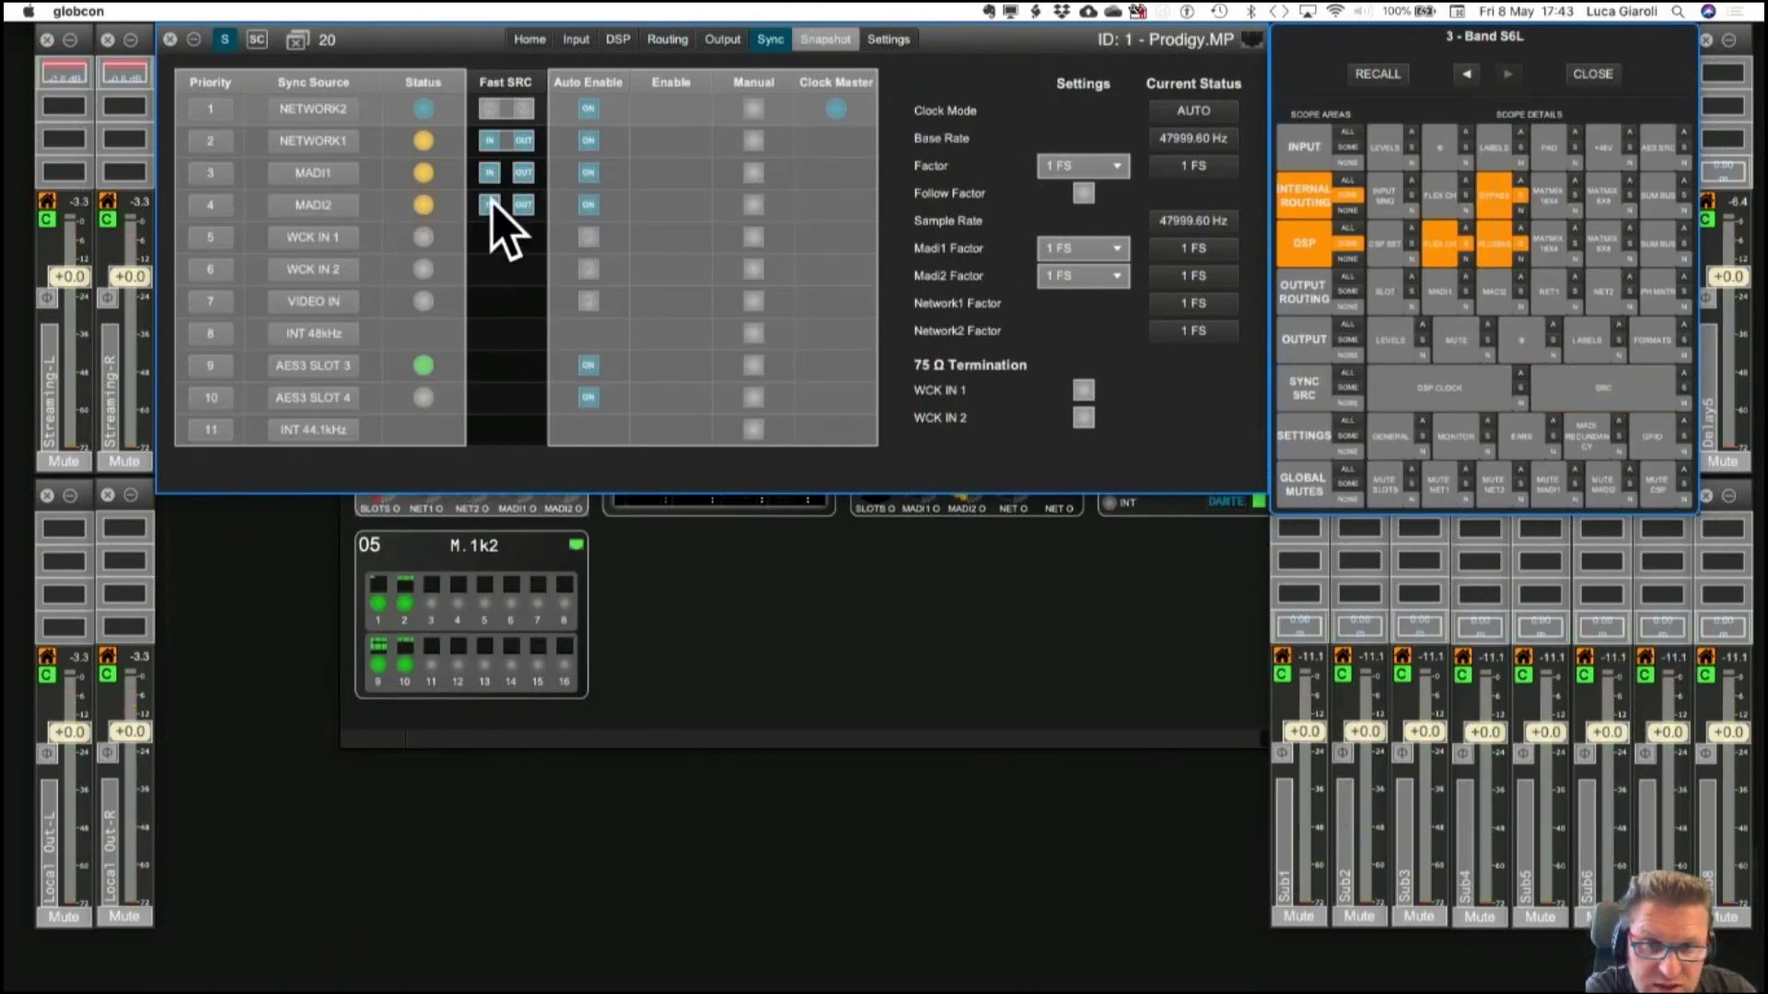
pyautogui.click(490, 204)
pyautogui.click(523, 205)
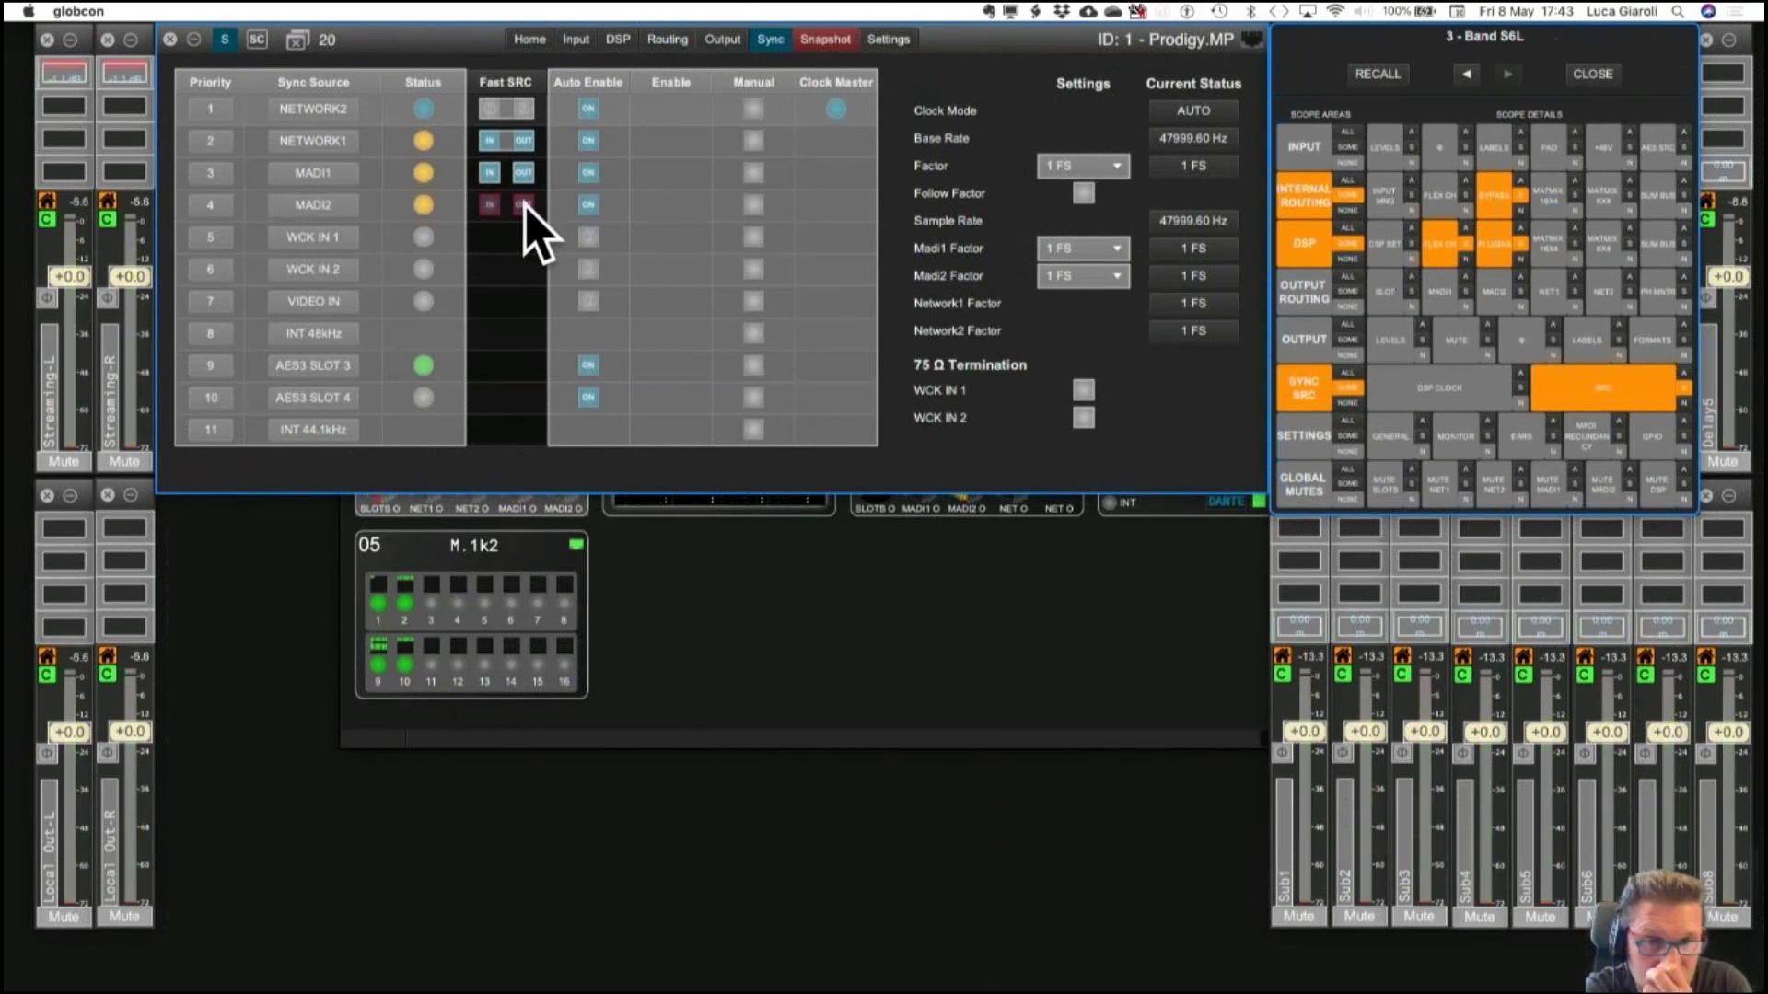
# Return to the snapshot list and view the scopes of Band SD7 and Snapshot #1.
pyautogui.click(815, 41)
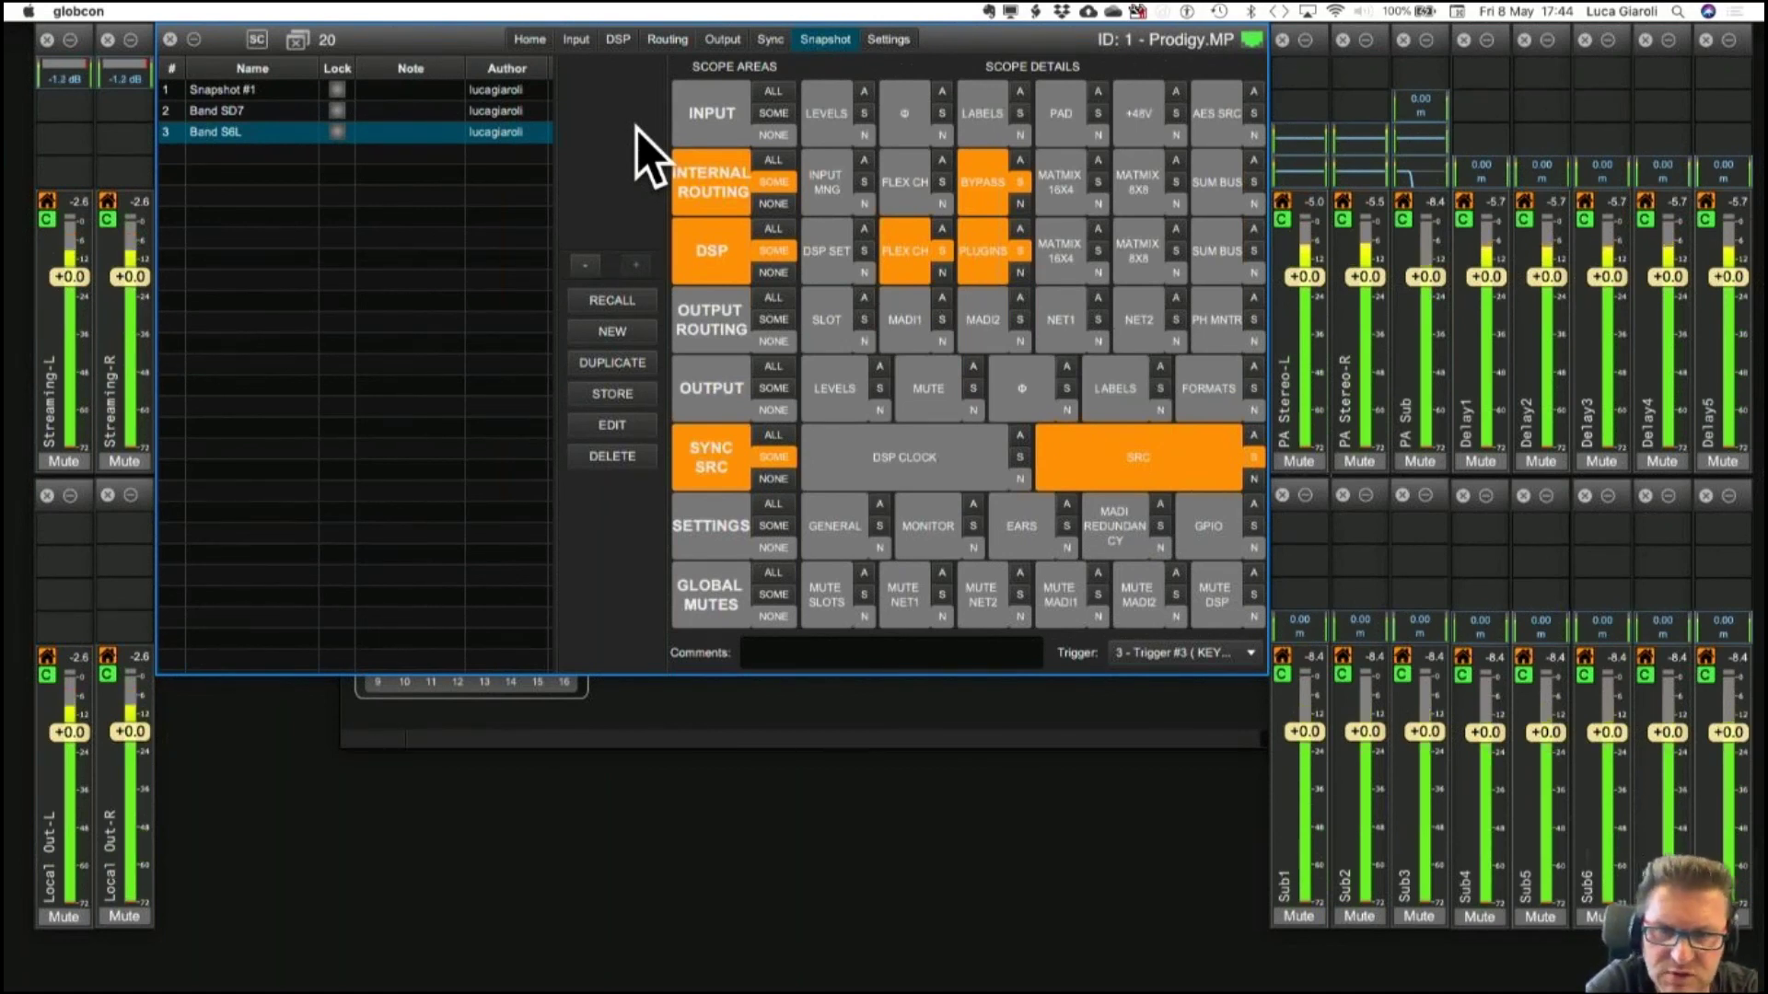
pyautogui.click(235, 113)
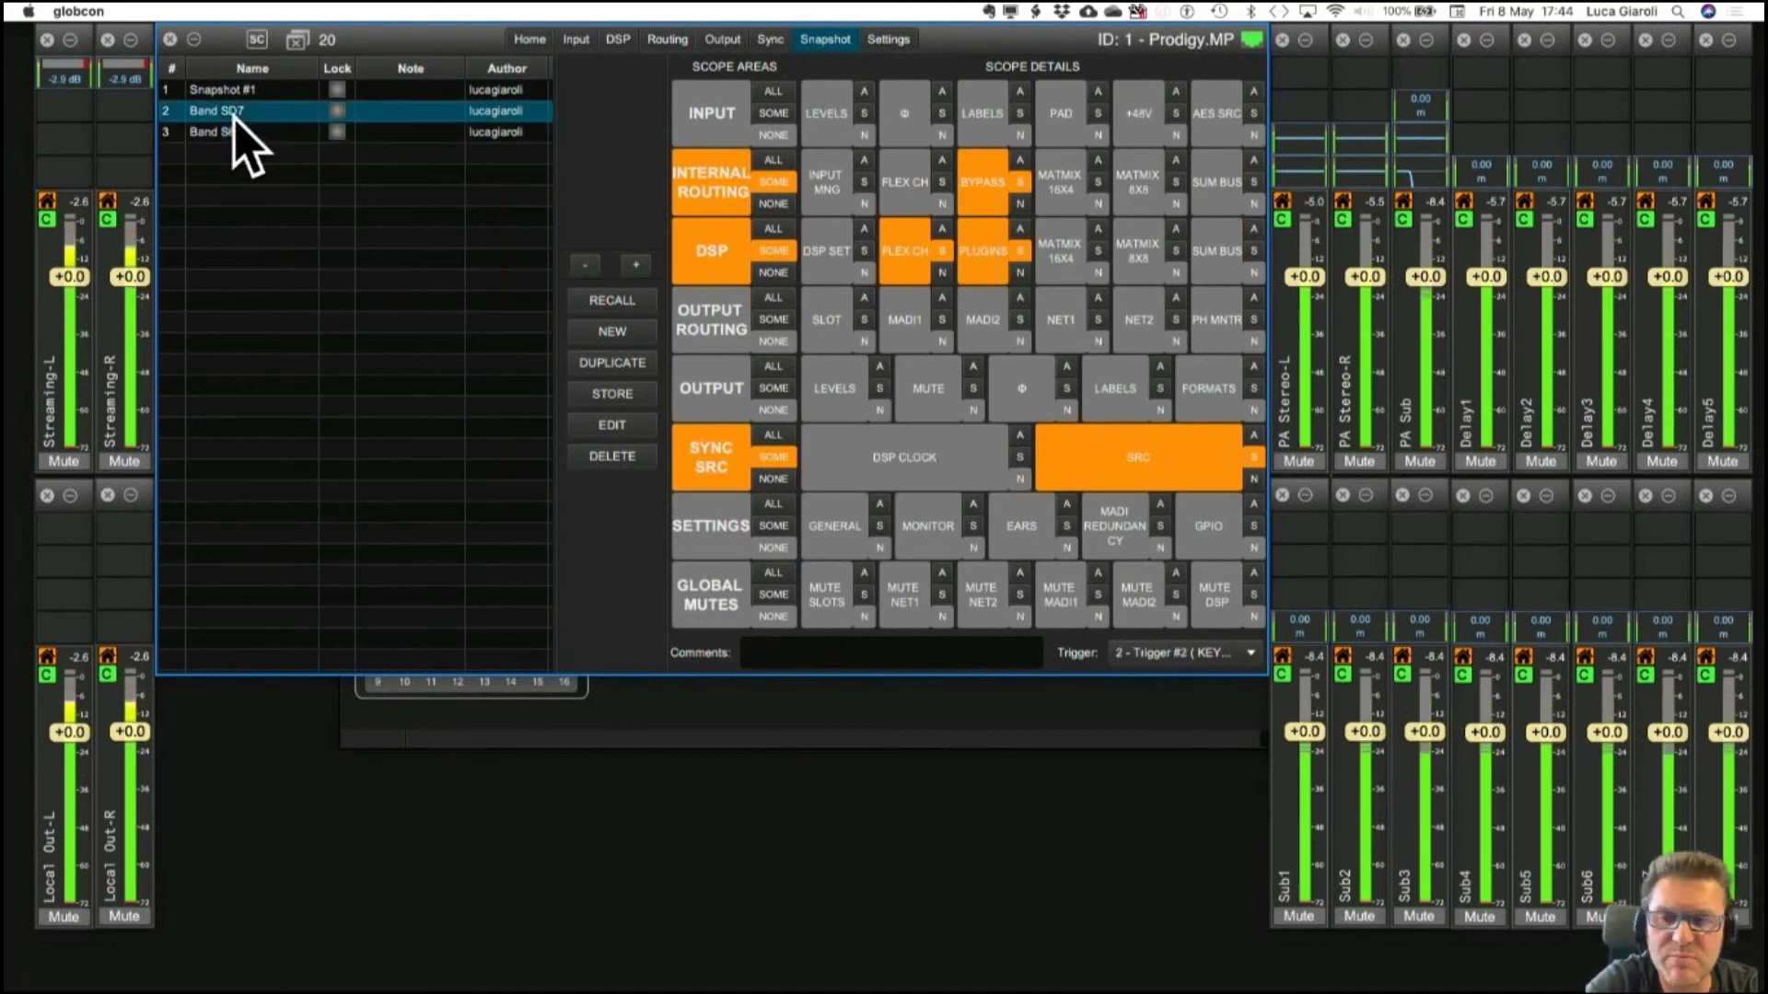
pyautogui.click(225, 89)
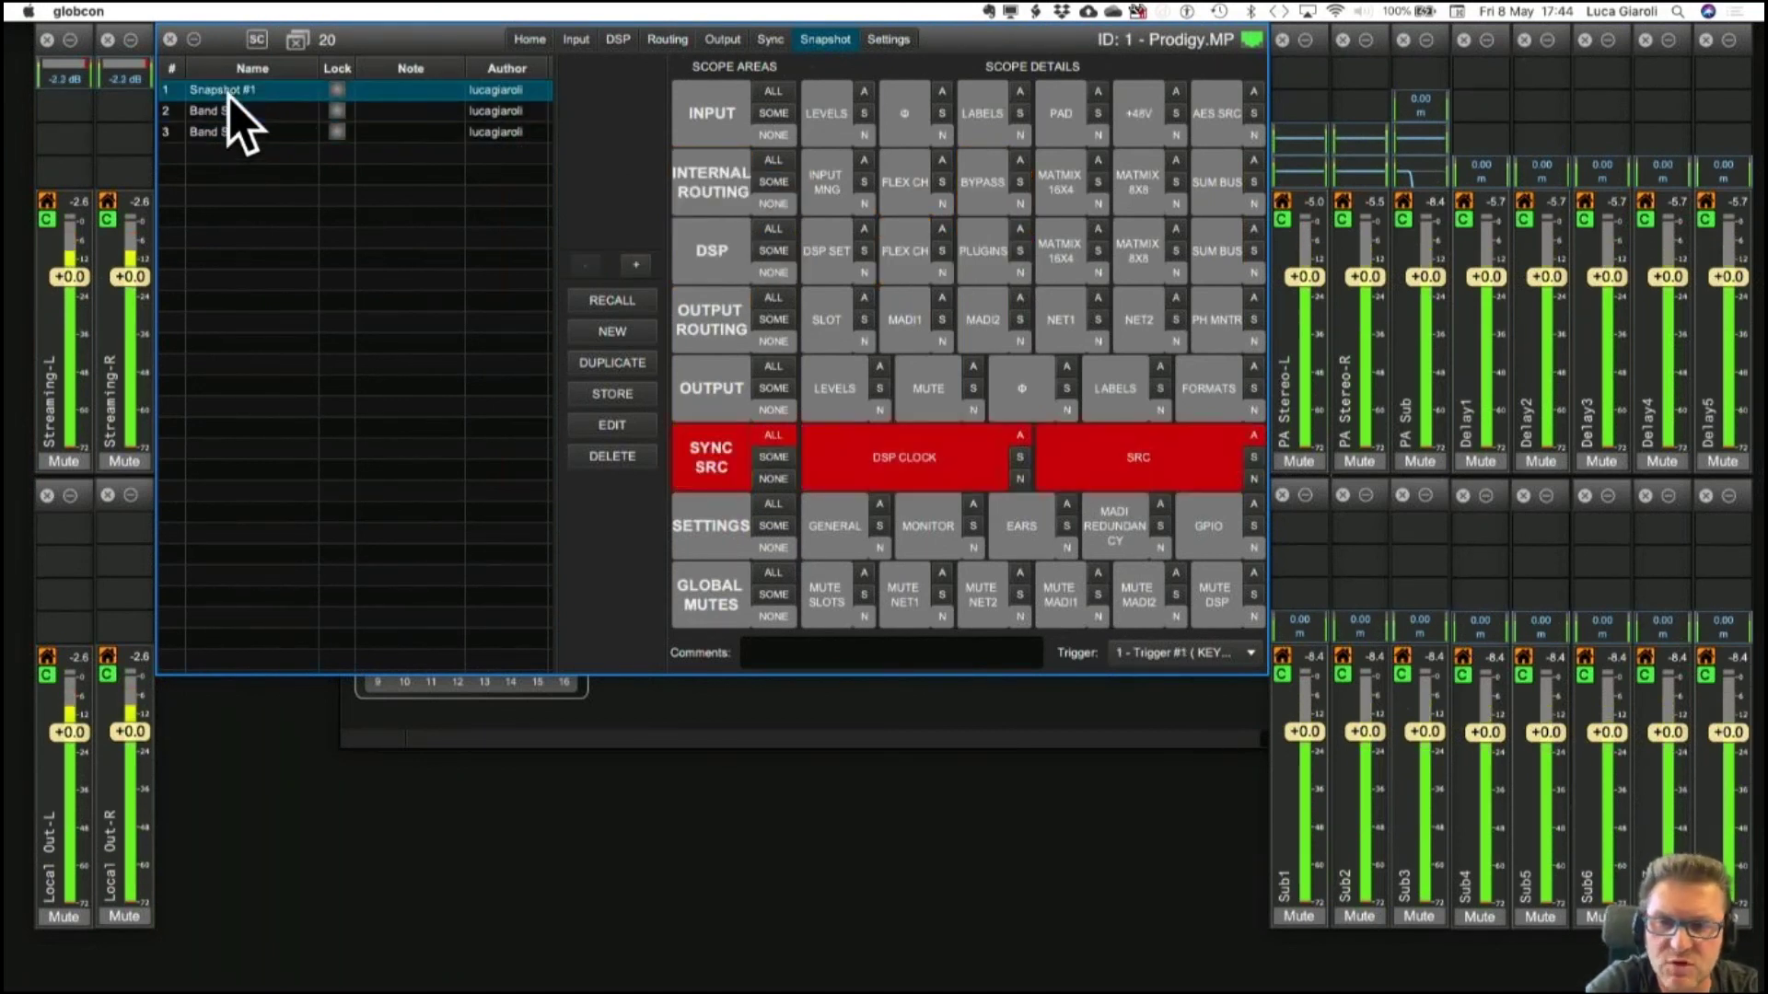
# Delete Snapshot #1 from the snapshot list and confirm the removal.
pyautogui.click(617, 426)
pyautogui.click(613, 410)
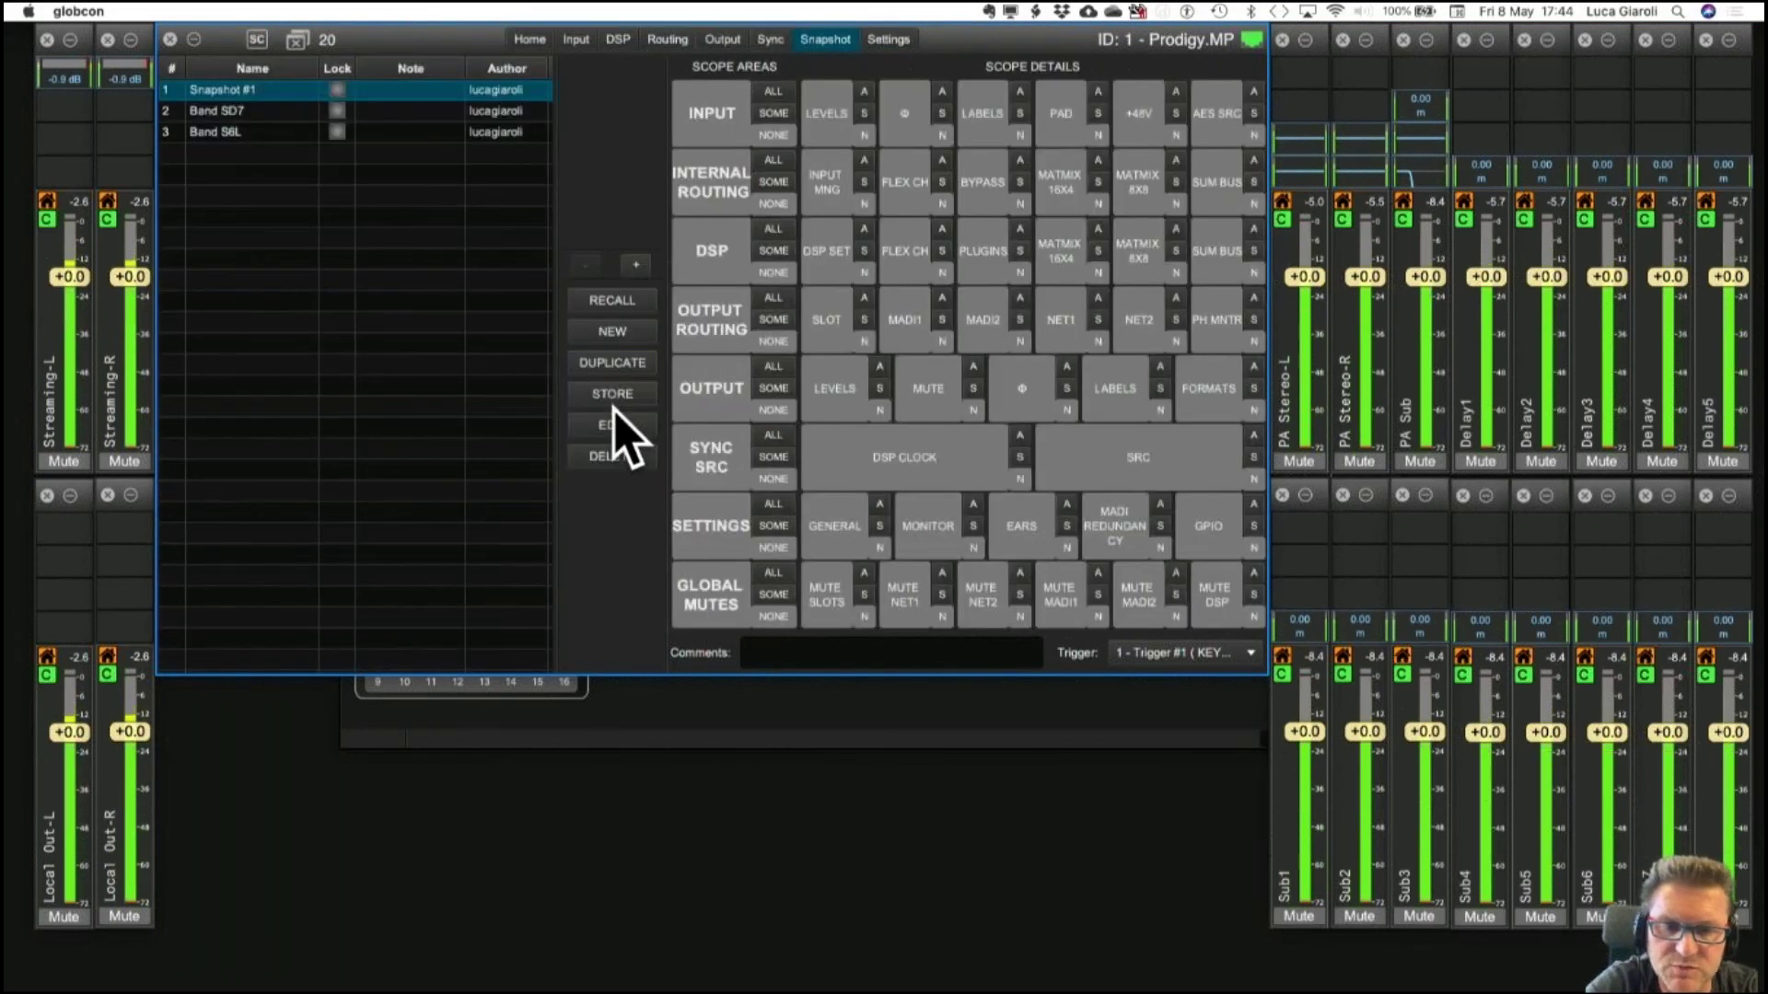
pyautogui.click(613, 455)
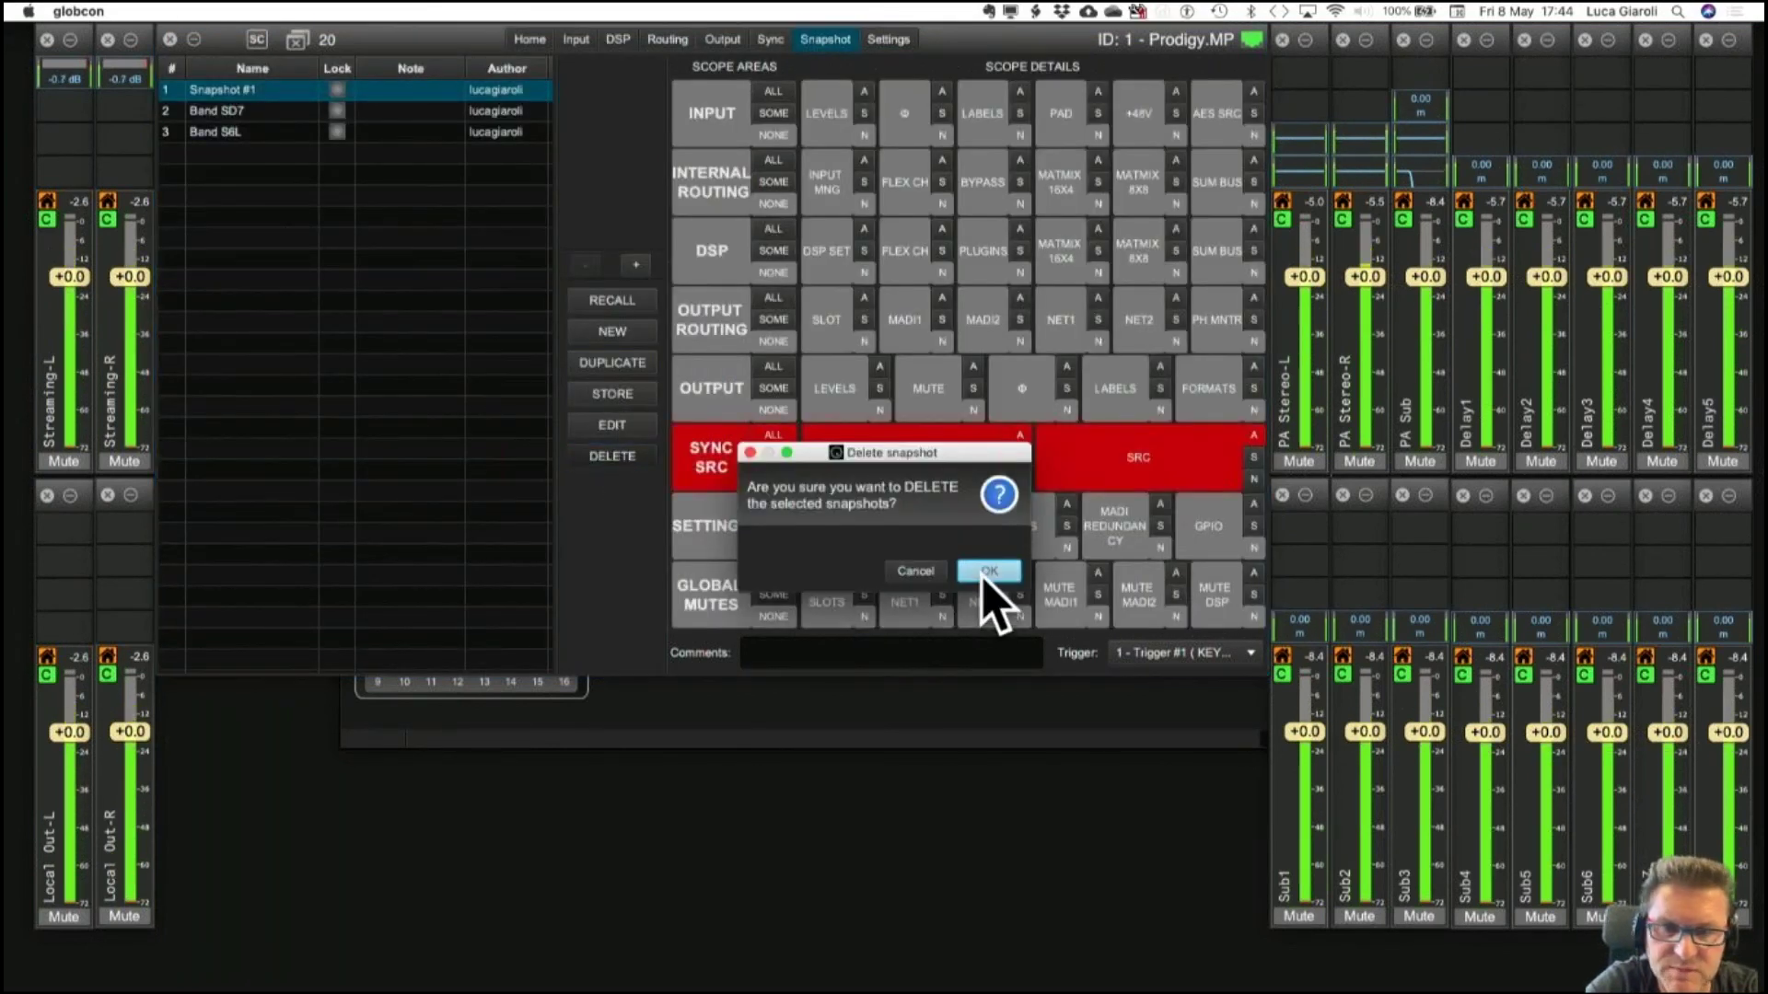
pyautogui.click(985, 575)
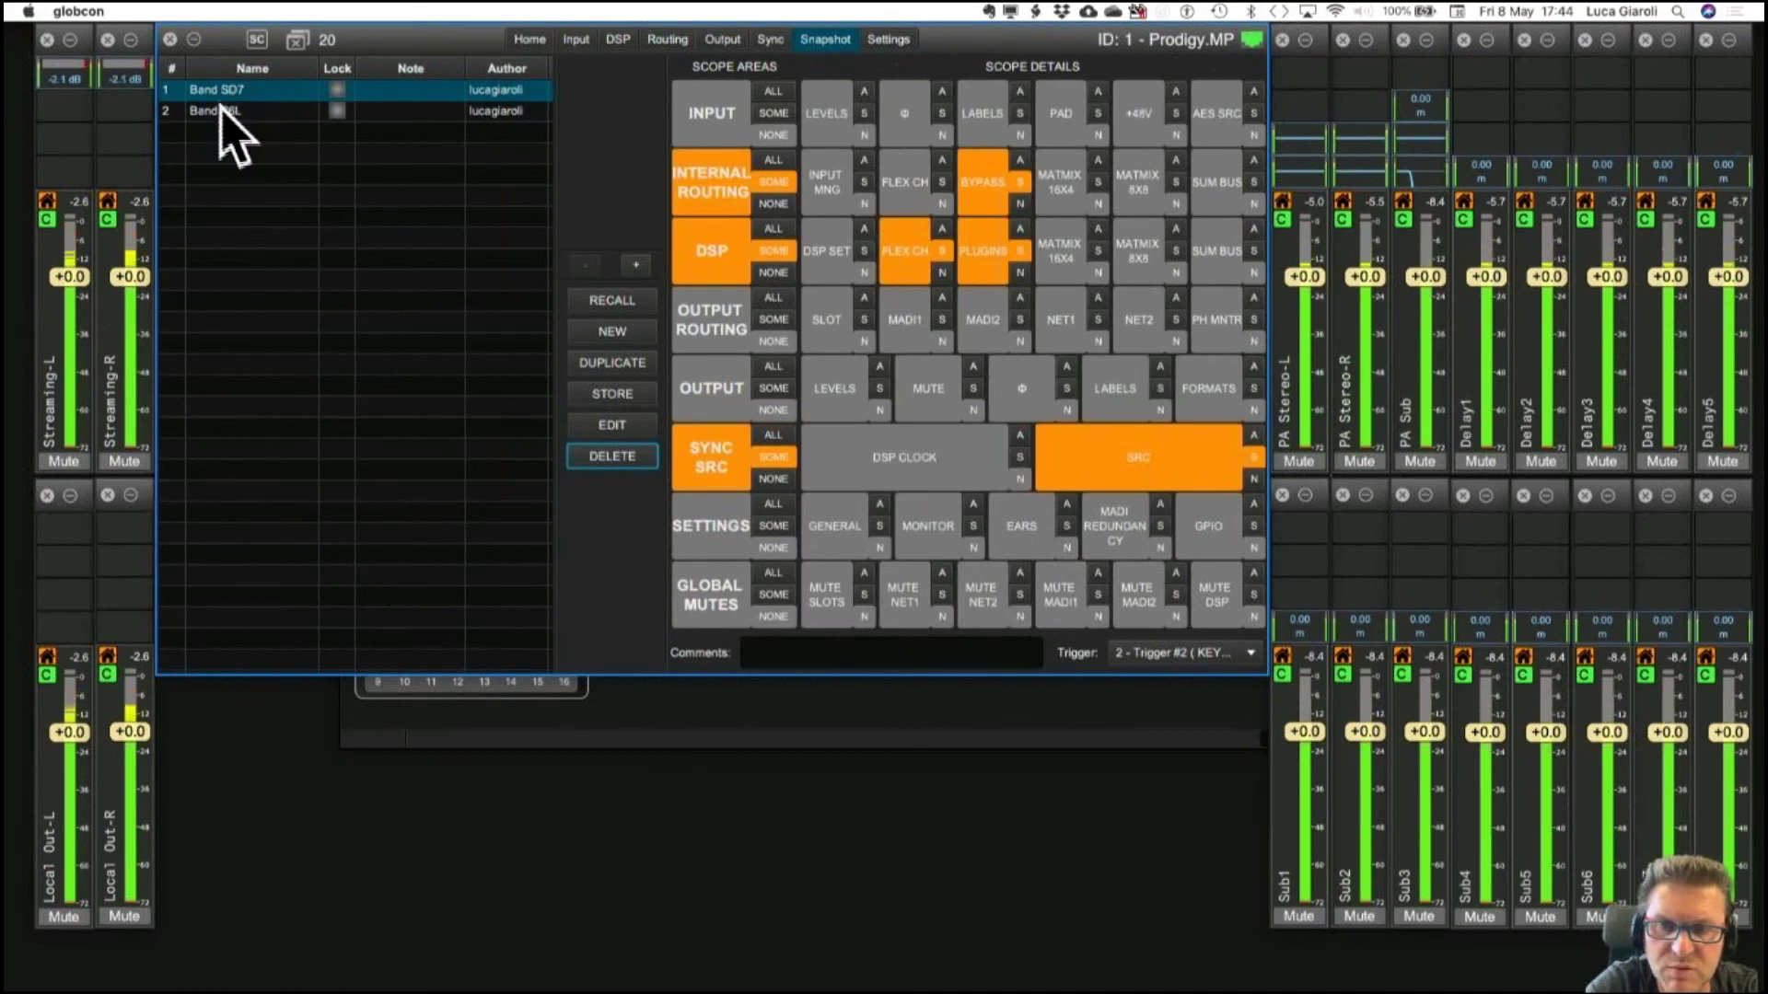
# Learn the existing keyboard trigger B+1 and assign it to the Band SD7 snapshot.
pyautogui.click(1140, 653)
pyautogui.click(1135, 683)
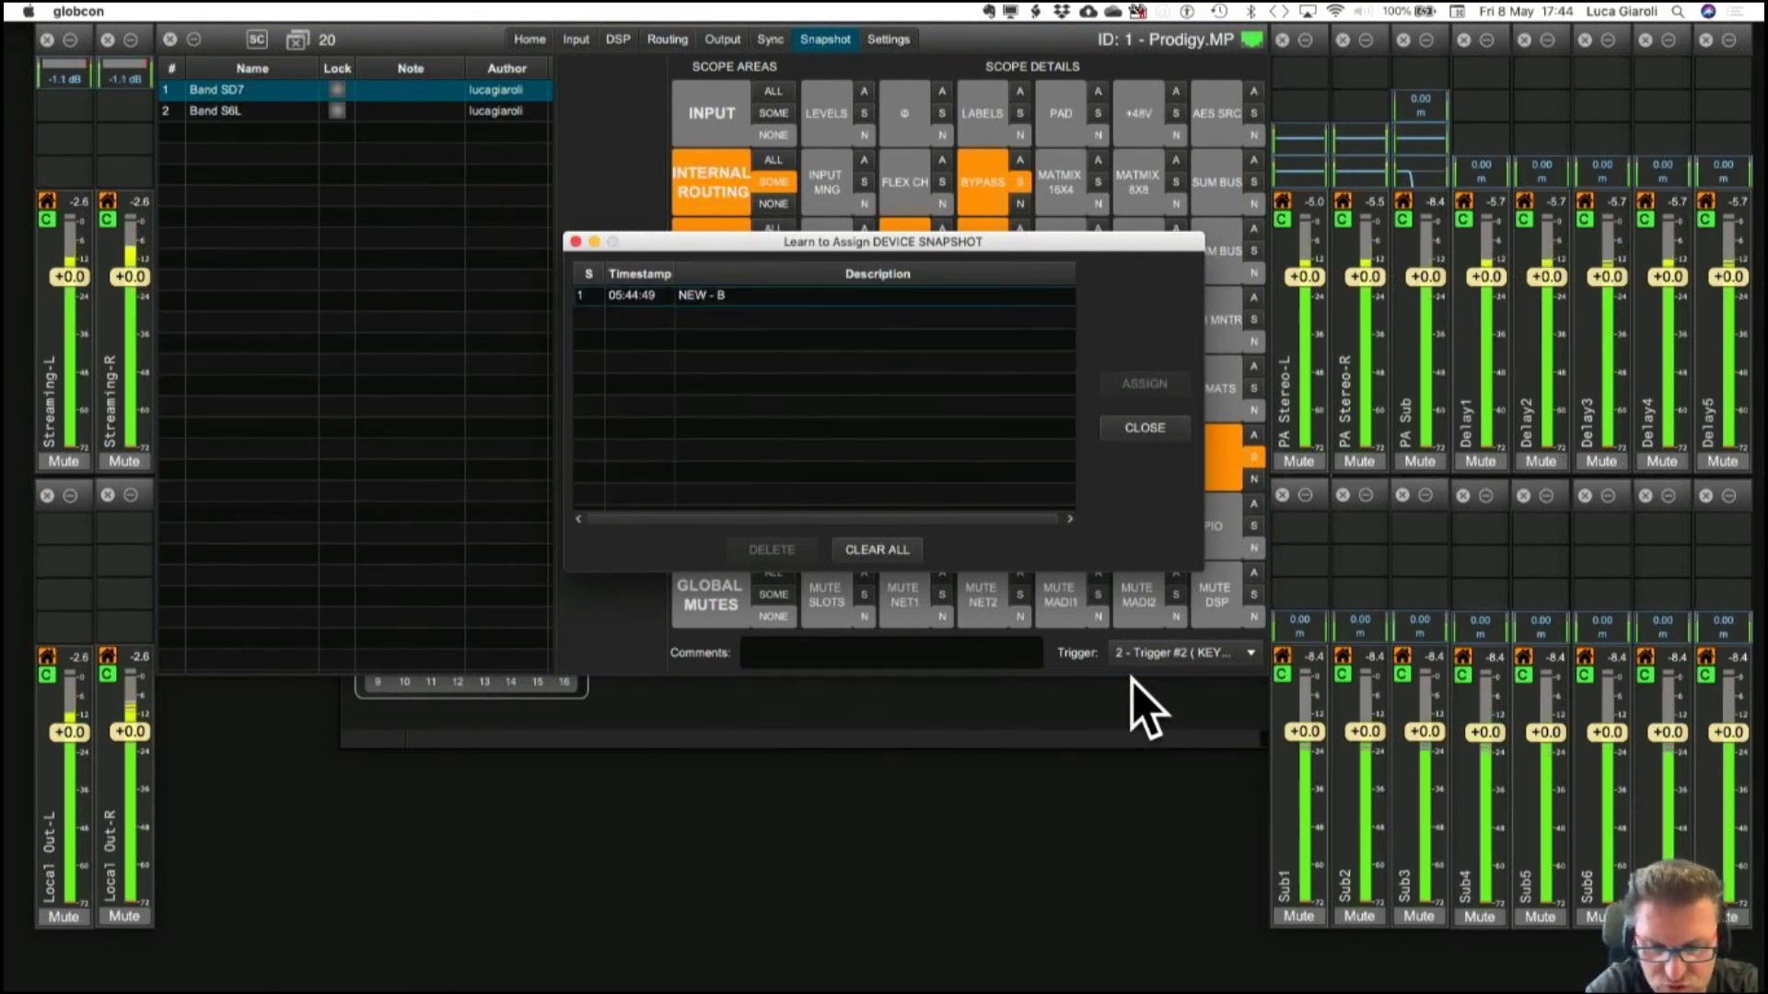
pyautogui.click(850, 319)
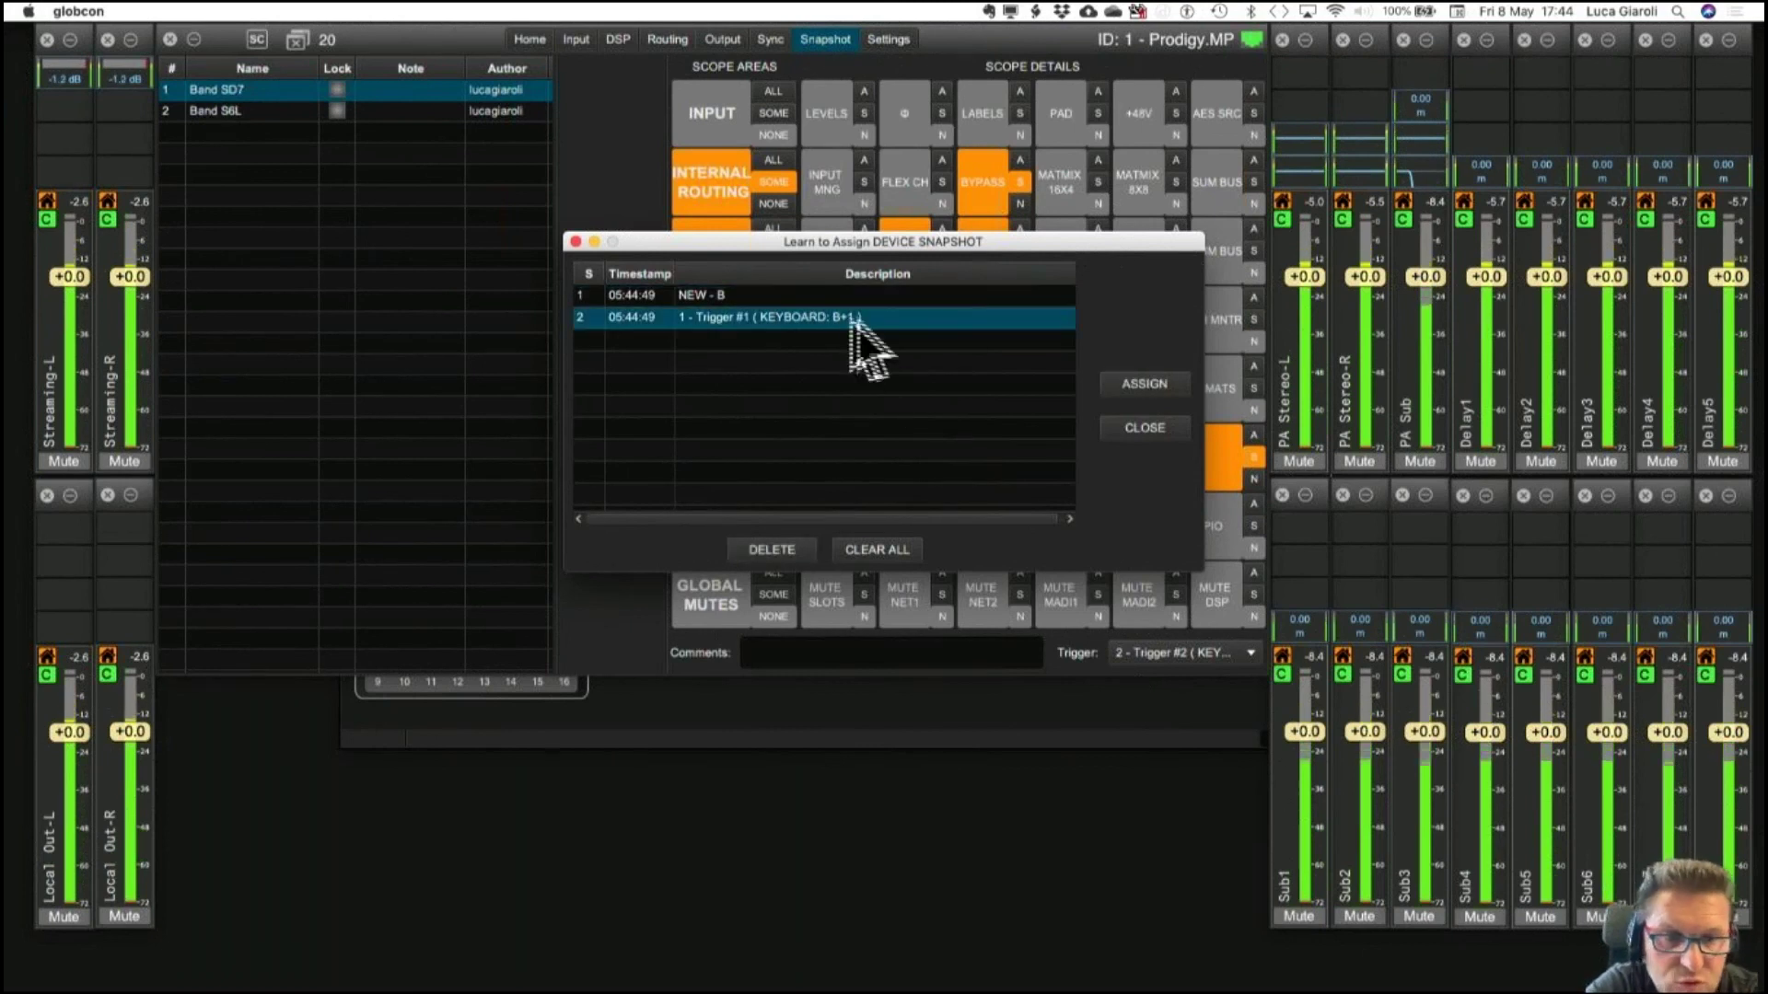
pyautogui.click(1125, 384)
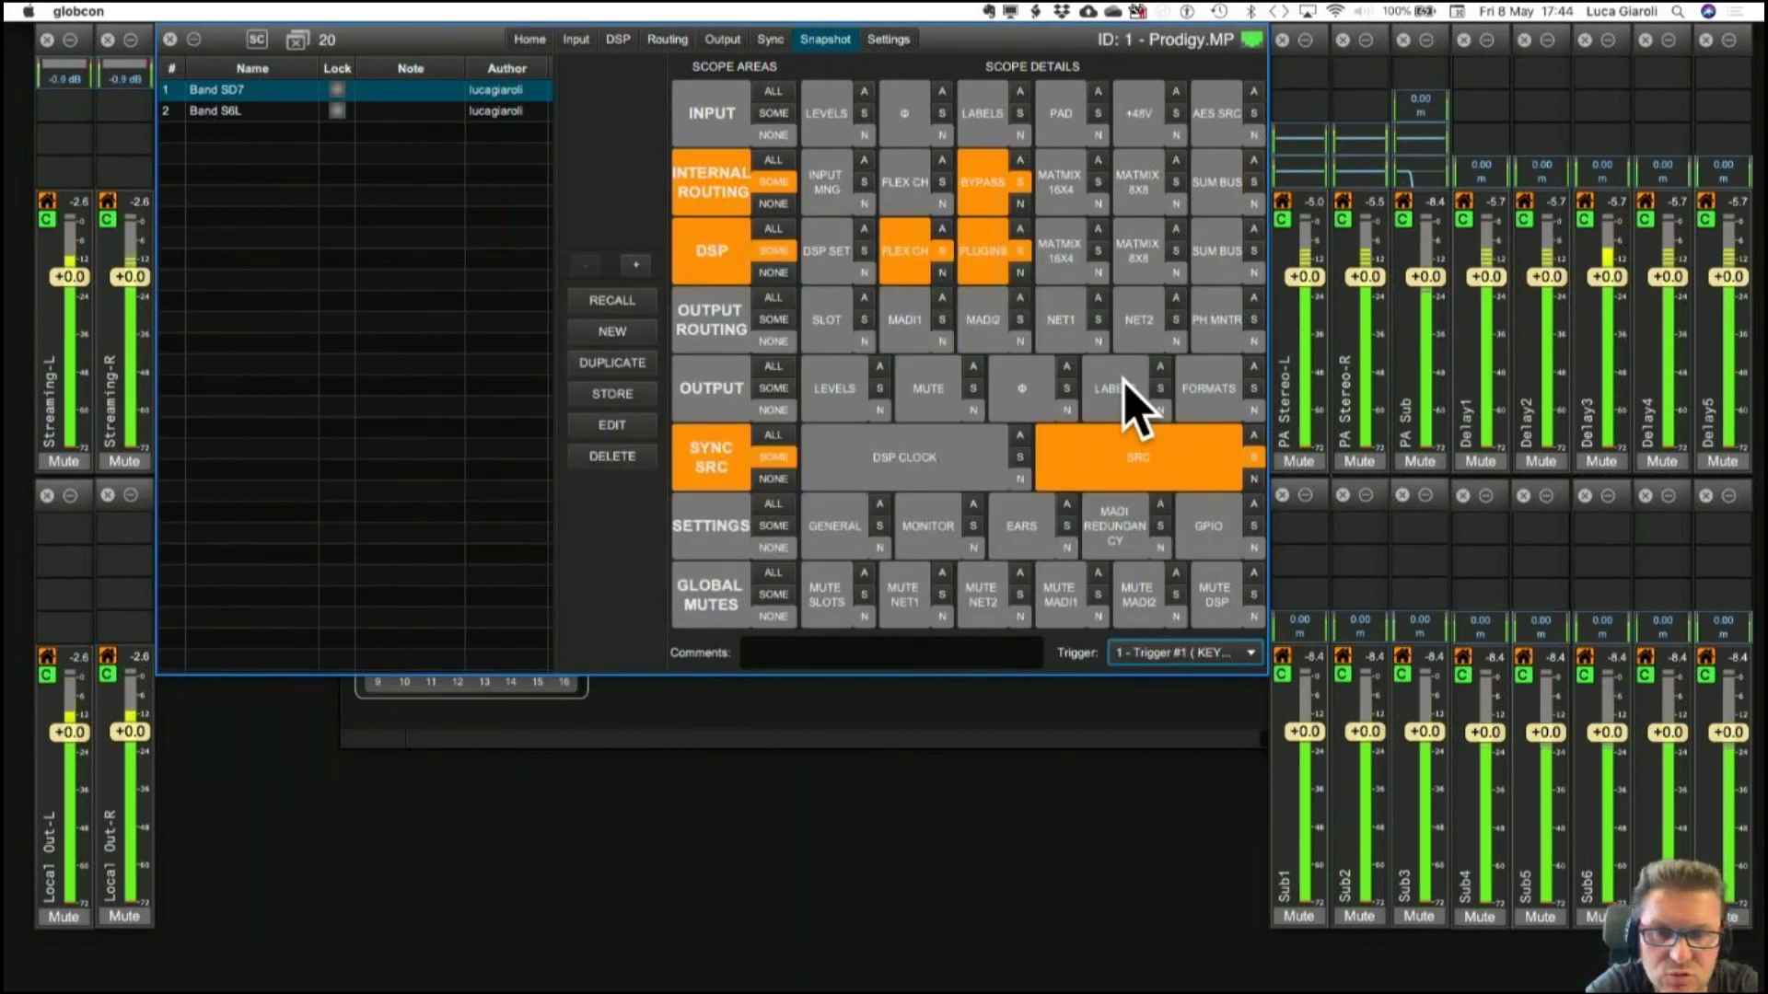
# Try to learn the existing keyboard trigger B+2 and assign it to the Band S6L snapshot.
pyautogui.click(230, 111)
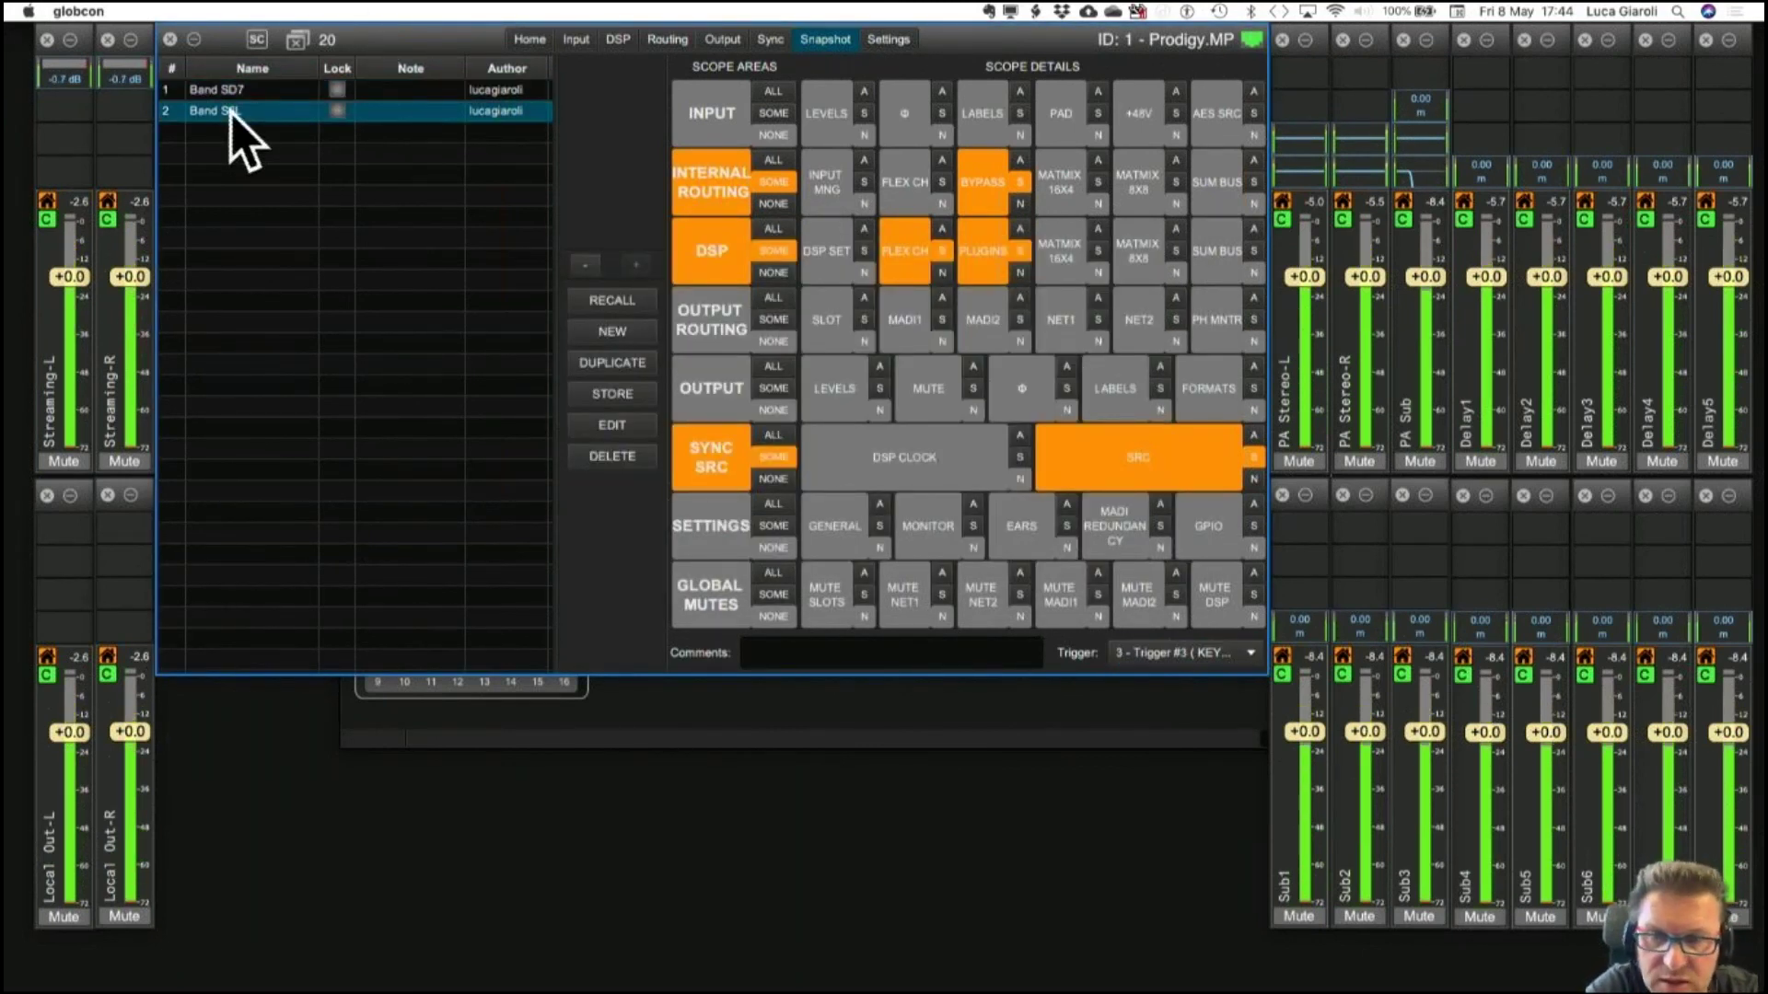
pyautogui.click(1157, 653)
pyautogui.click(1150, 704)
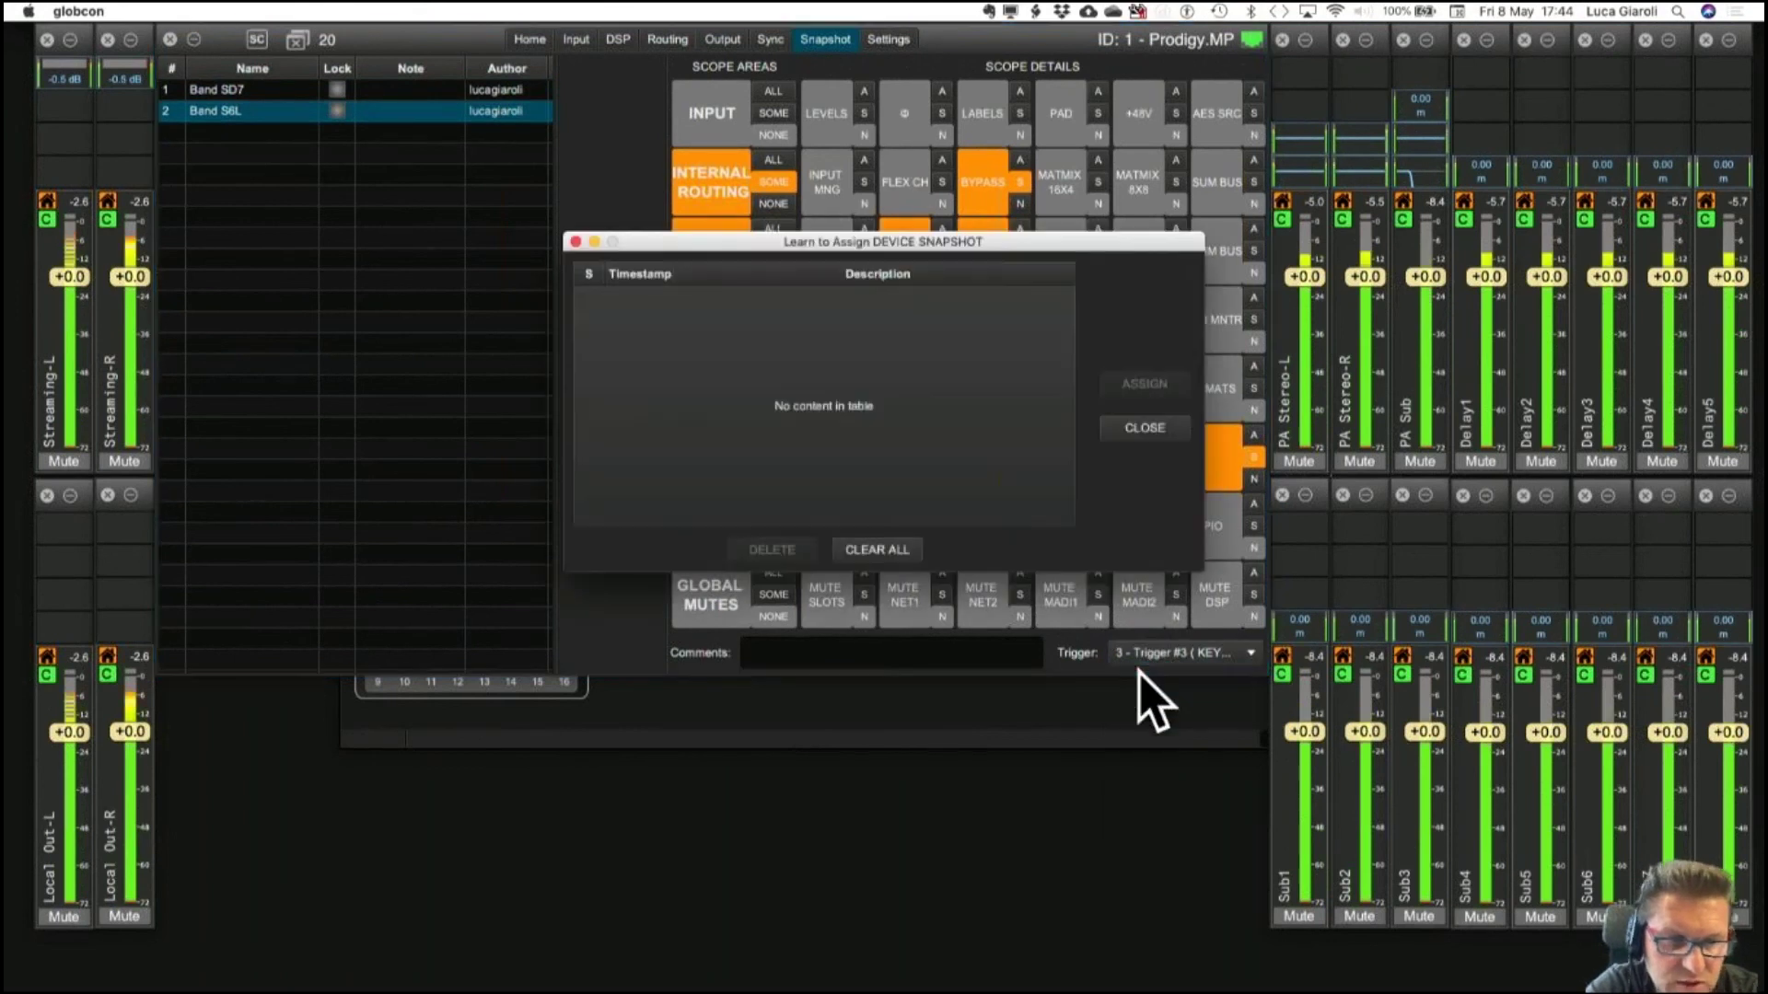
pyautogui.press('b')
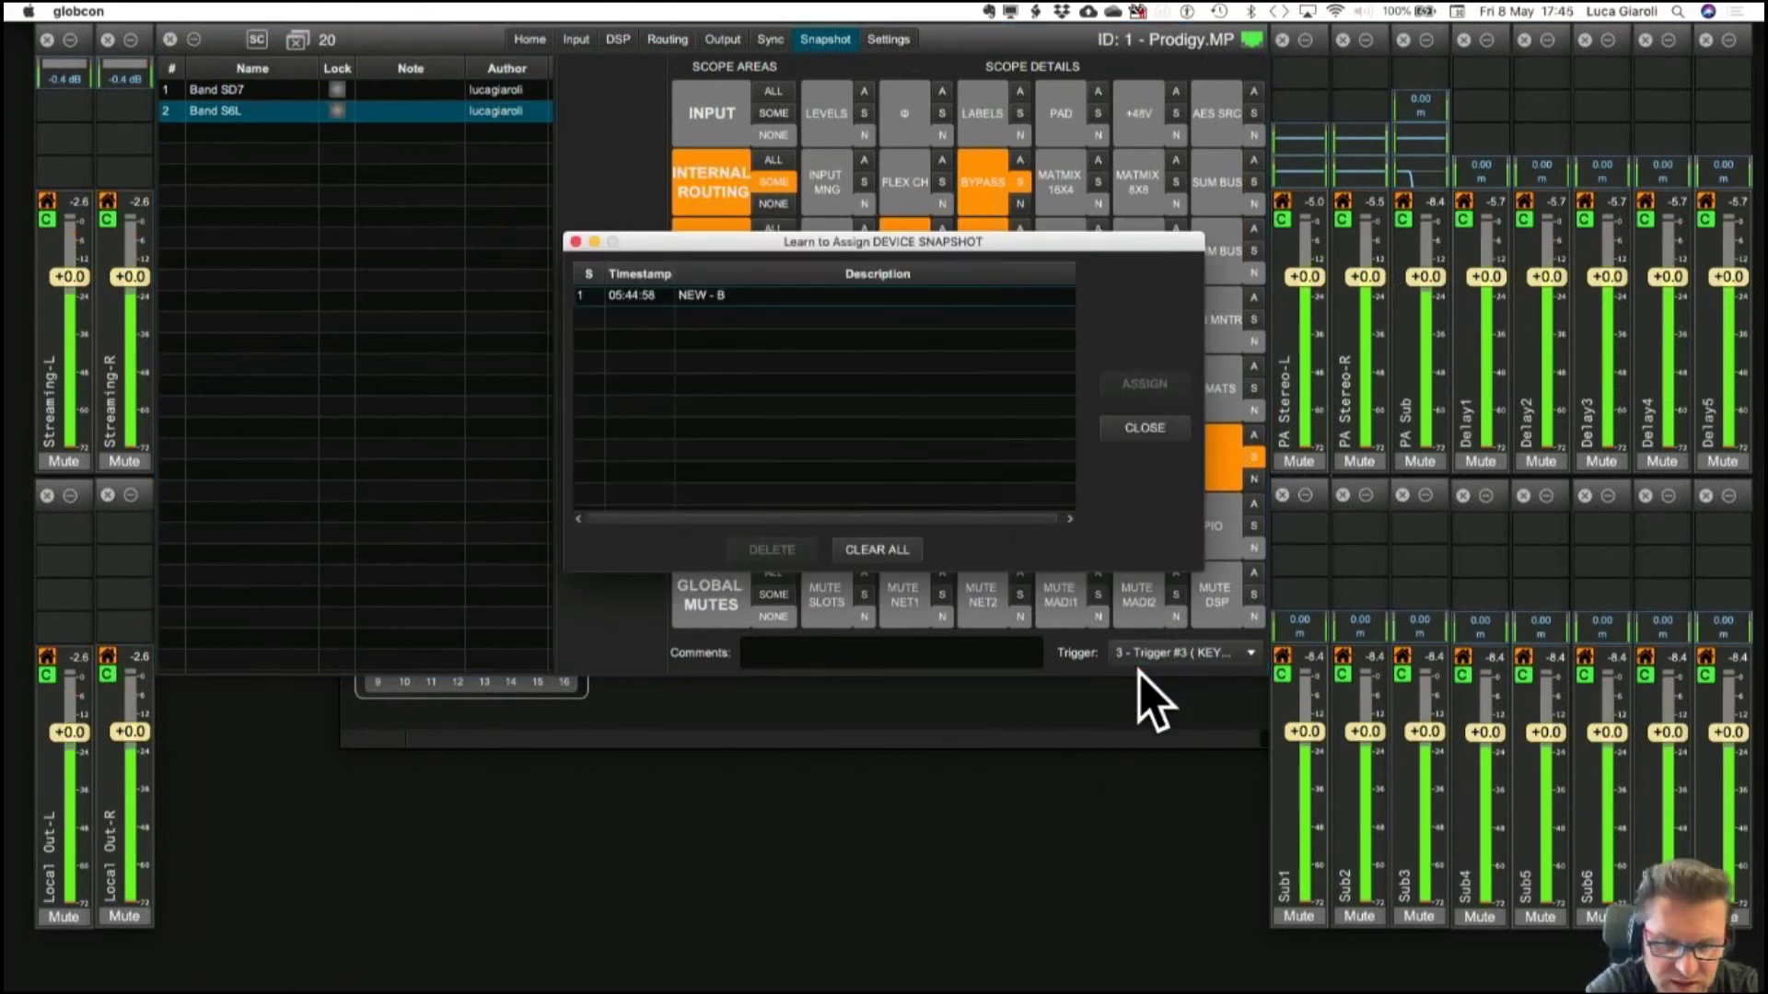
pyautogui.hotkey('b', '2')
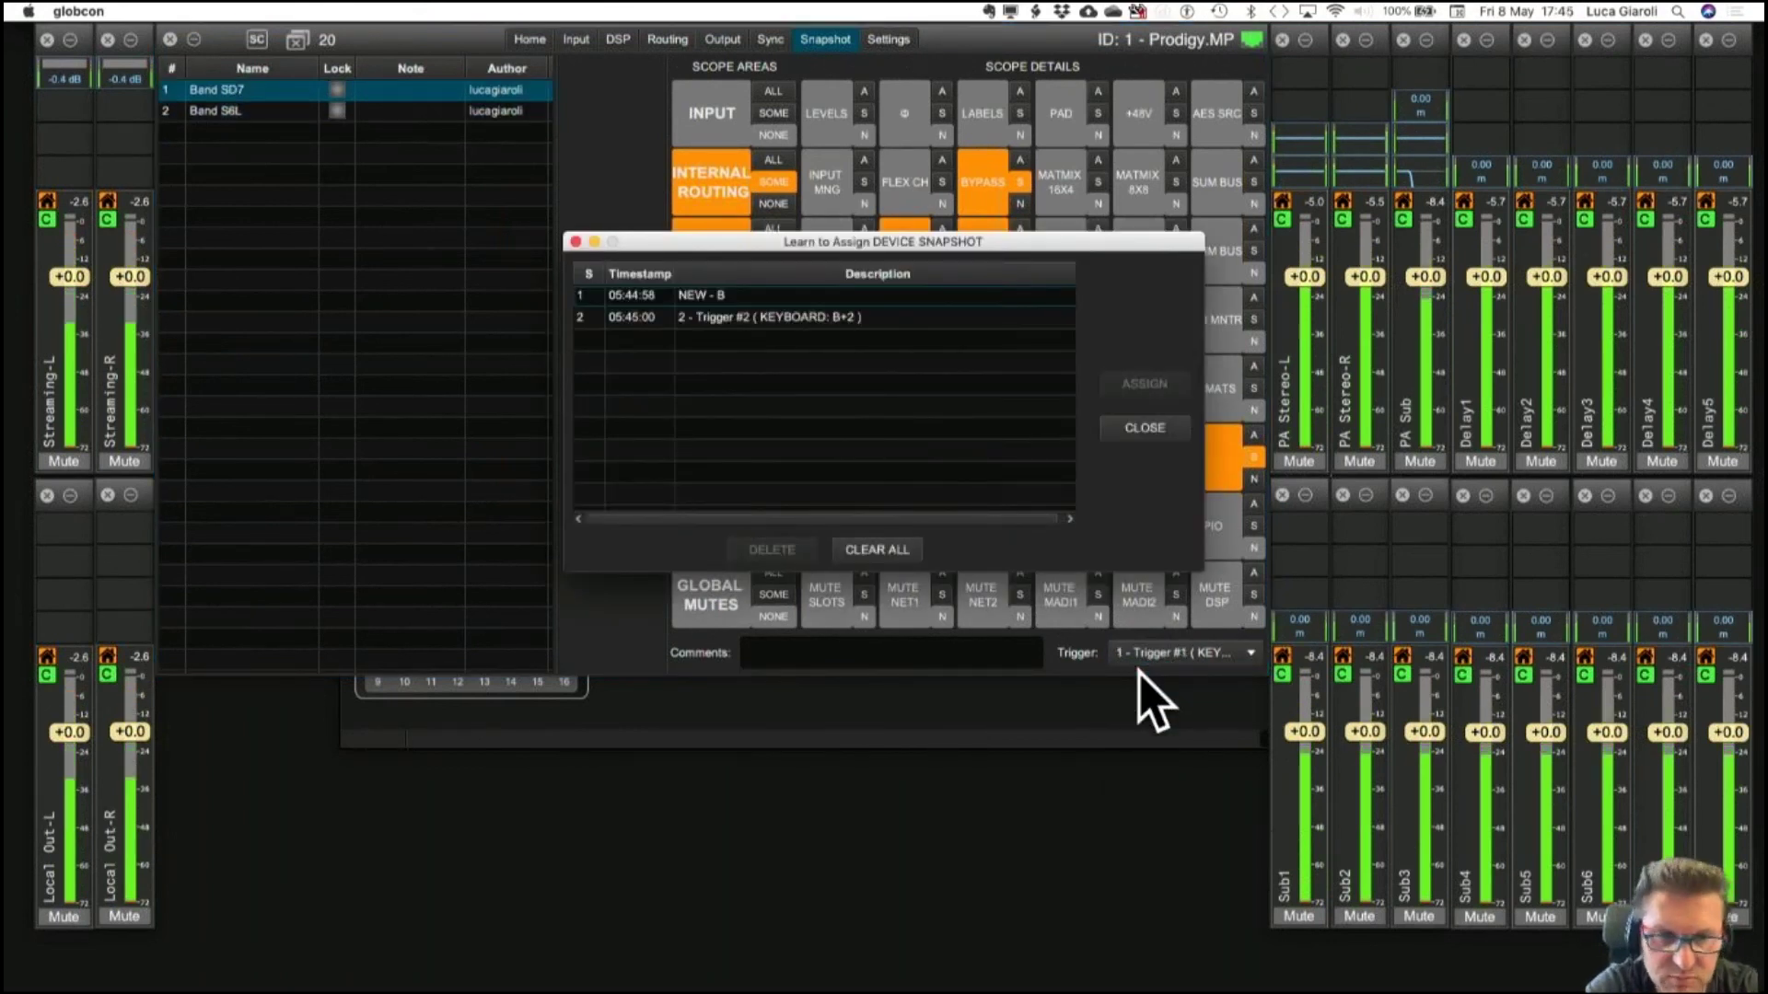
pyautogui.click(821, 318)
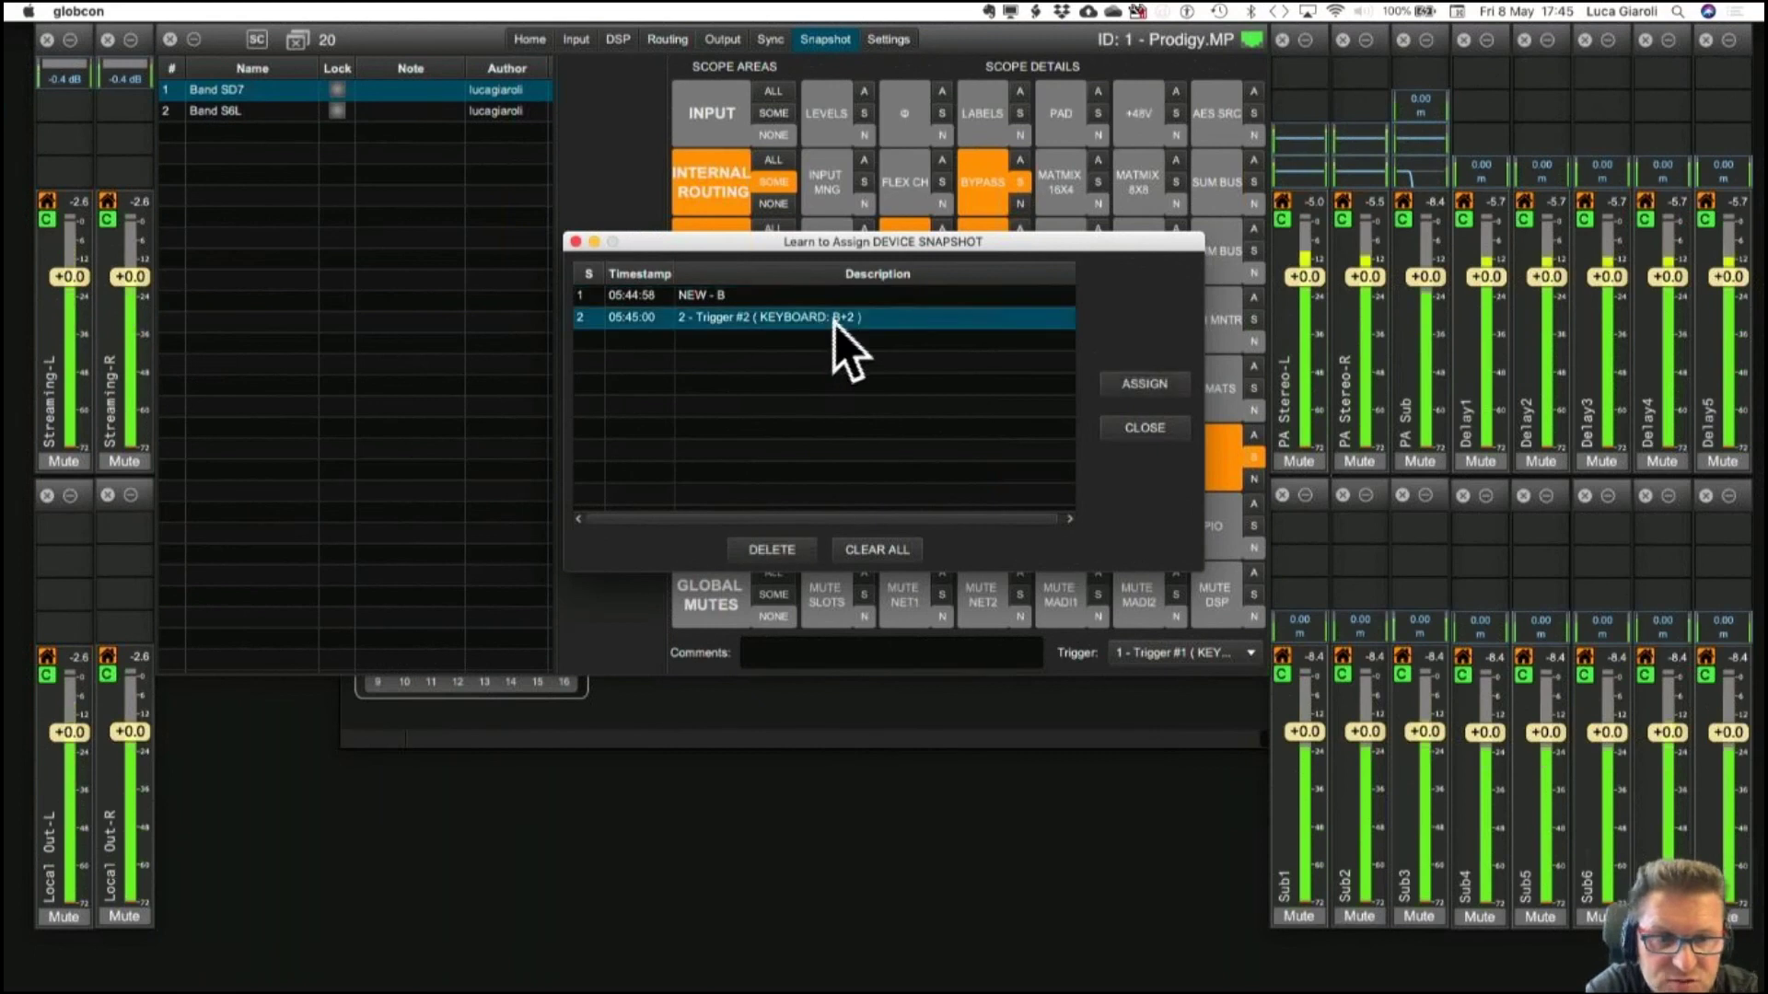
pyautogui.click(1158, 385)
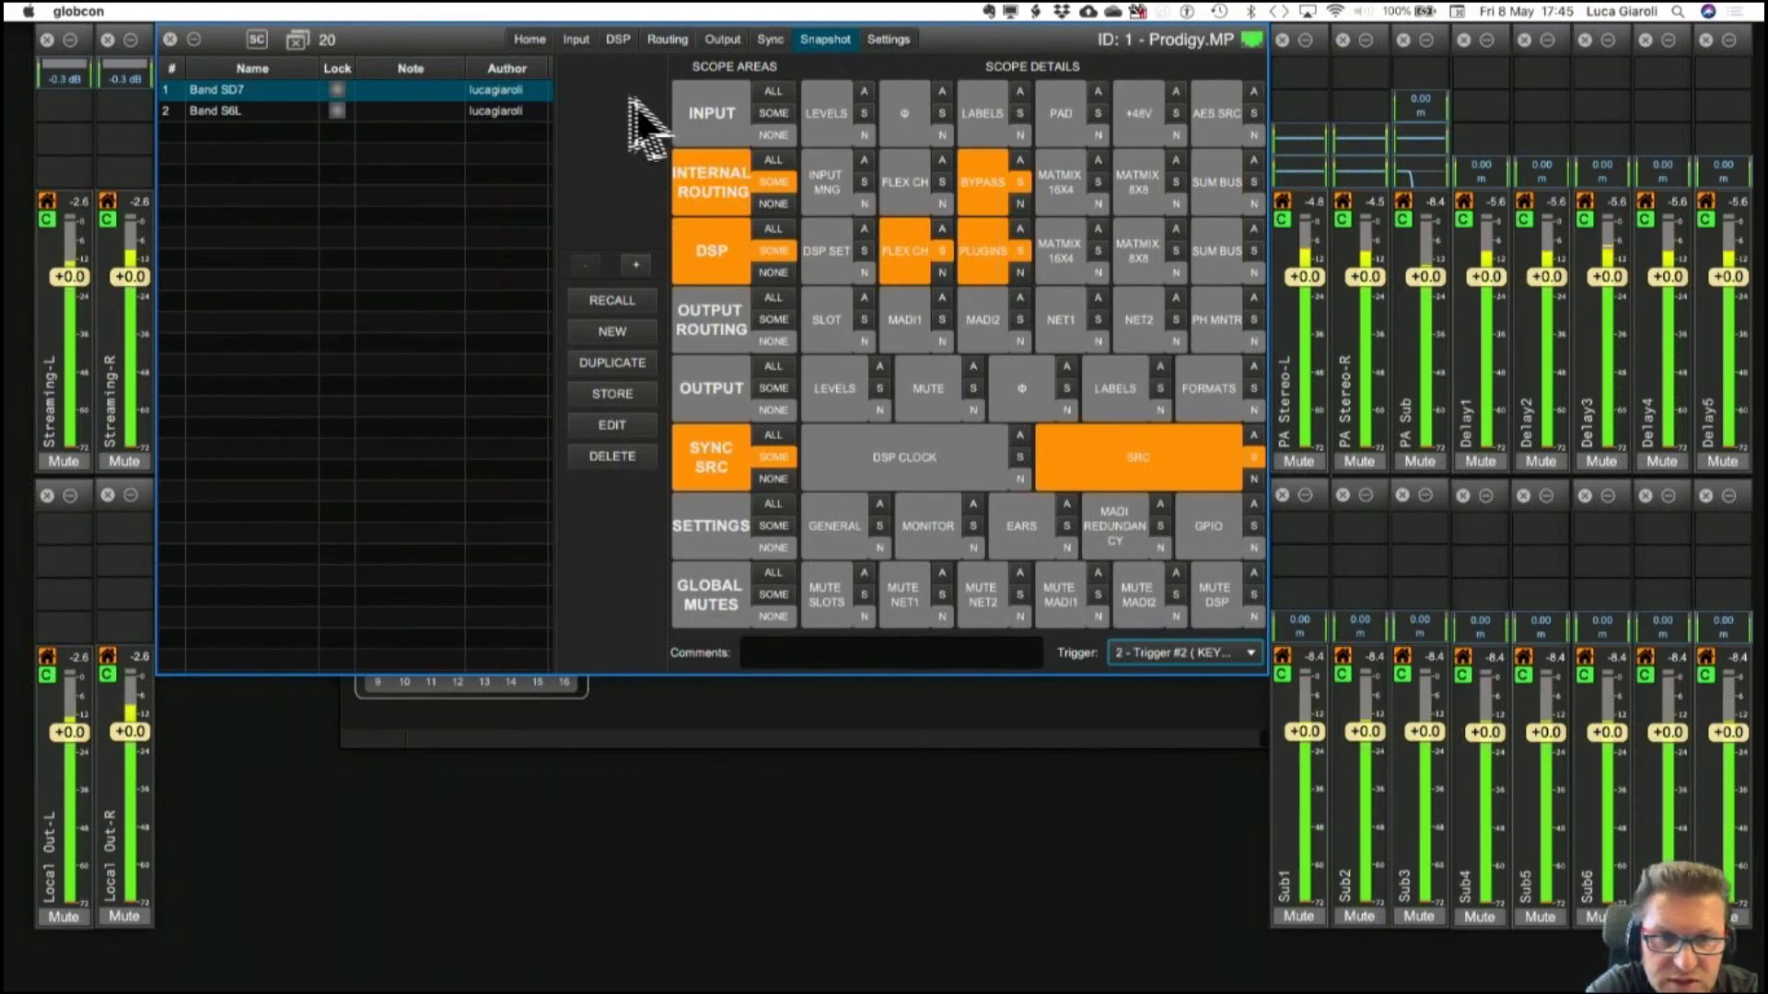
pyautogui.press('2')
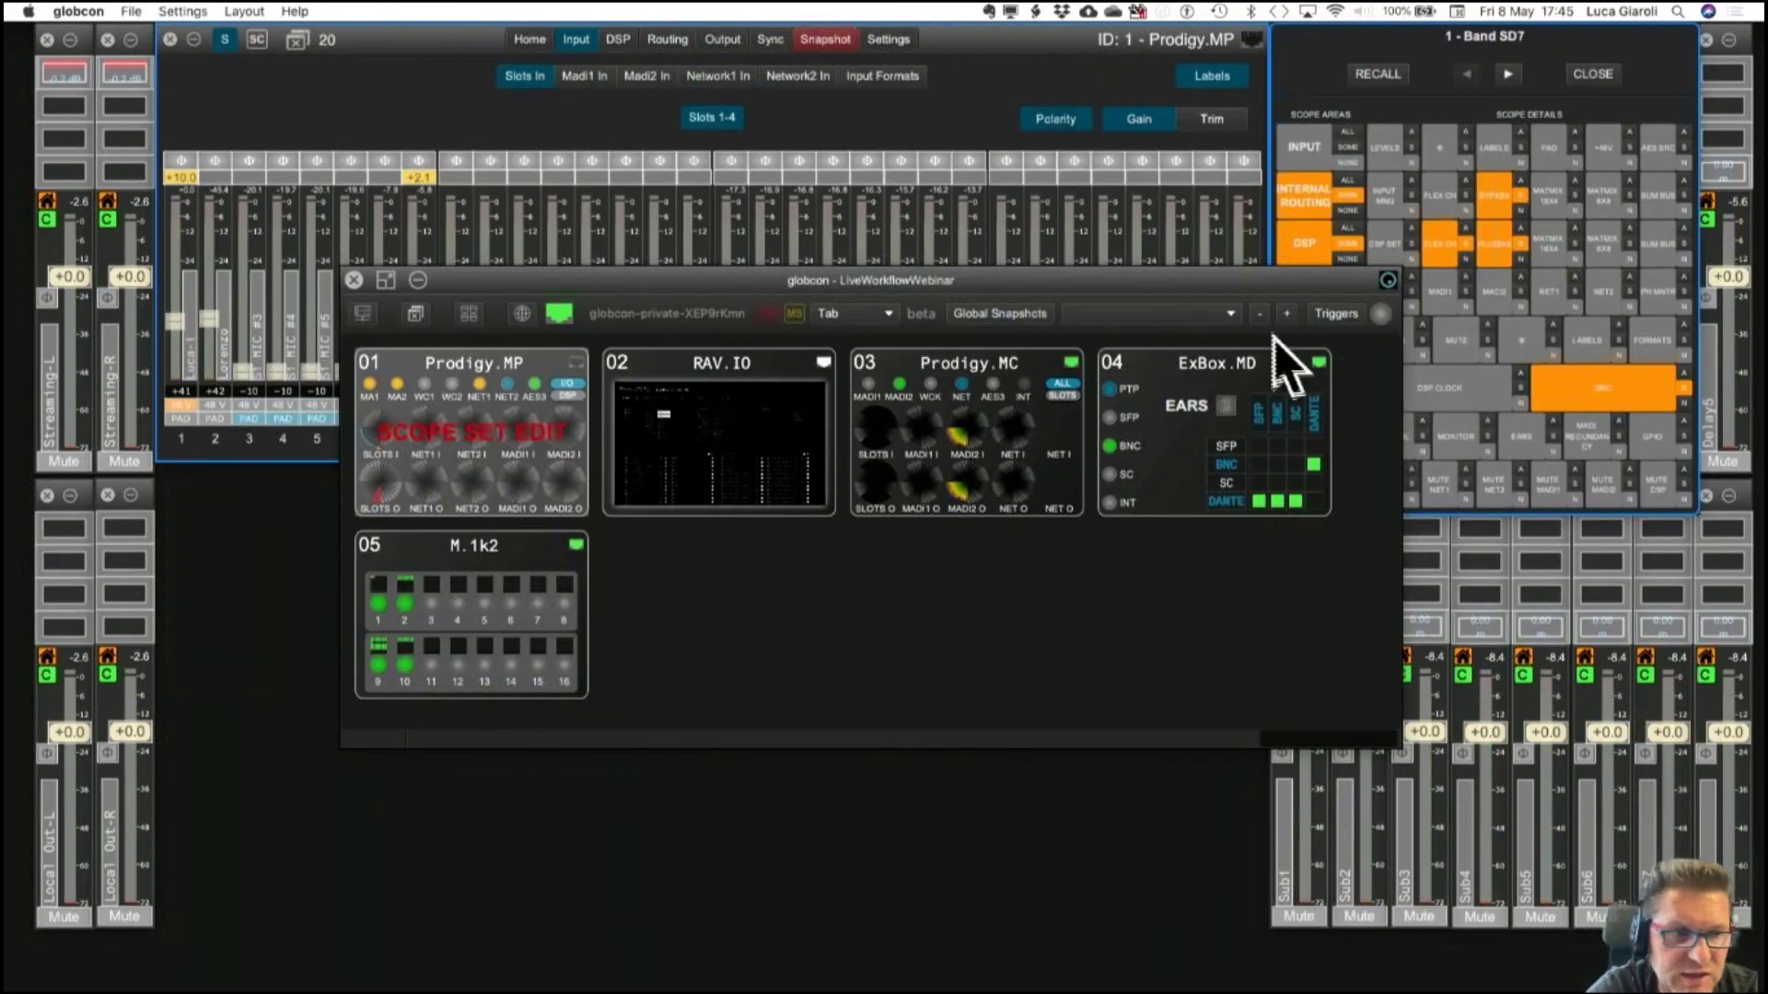
# Remove all existing triggers of the Keyboard Manager source in the trigger manager and close it.
pyautogui.click(1325, 313)
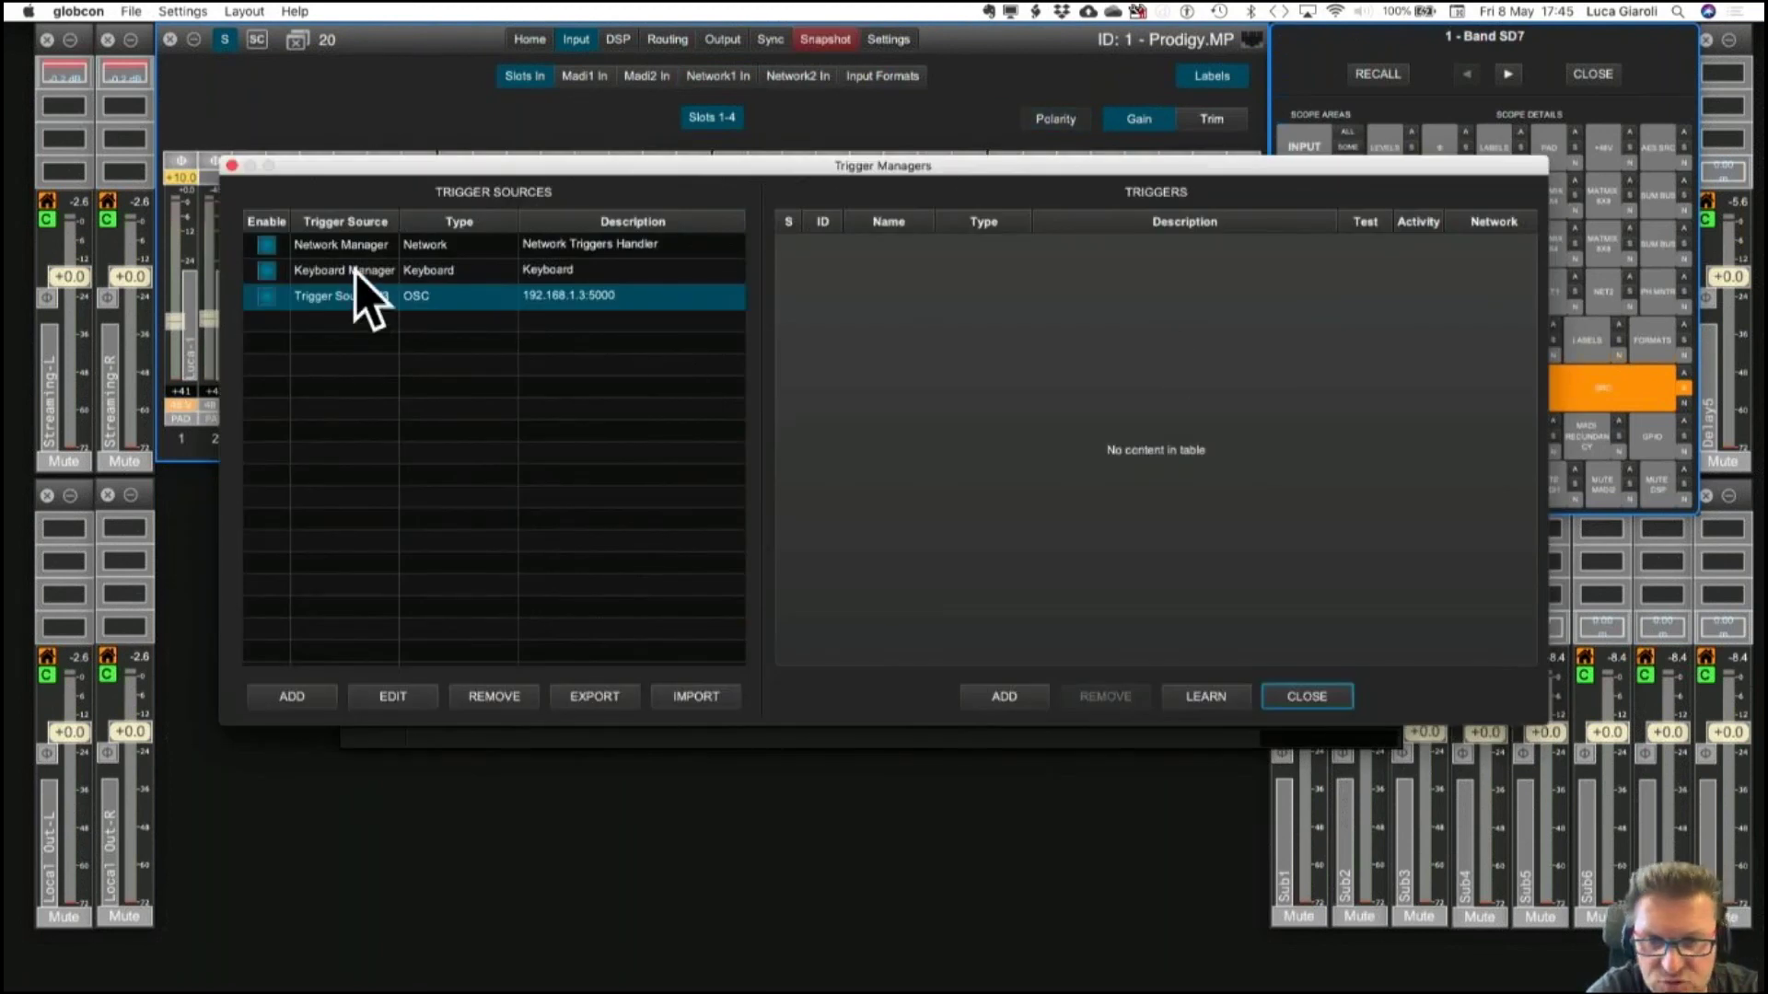
pyautogui.click(356, 271)
pyautogui.press('super+a')
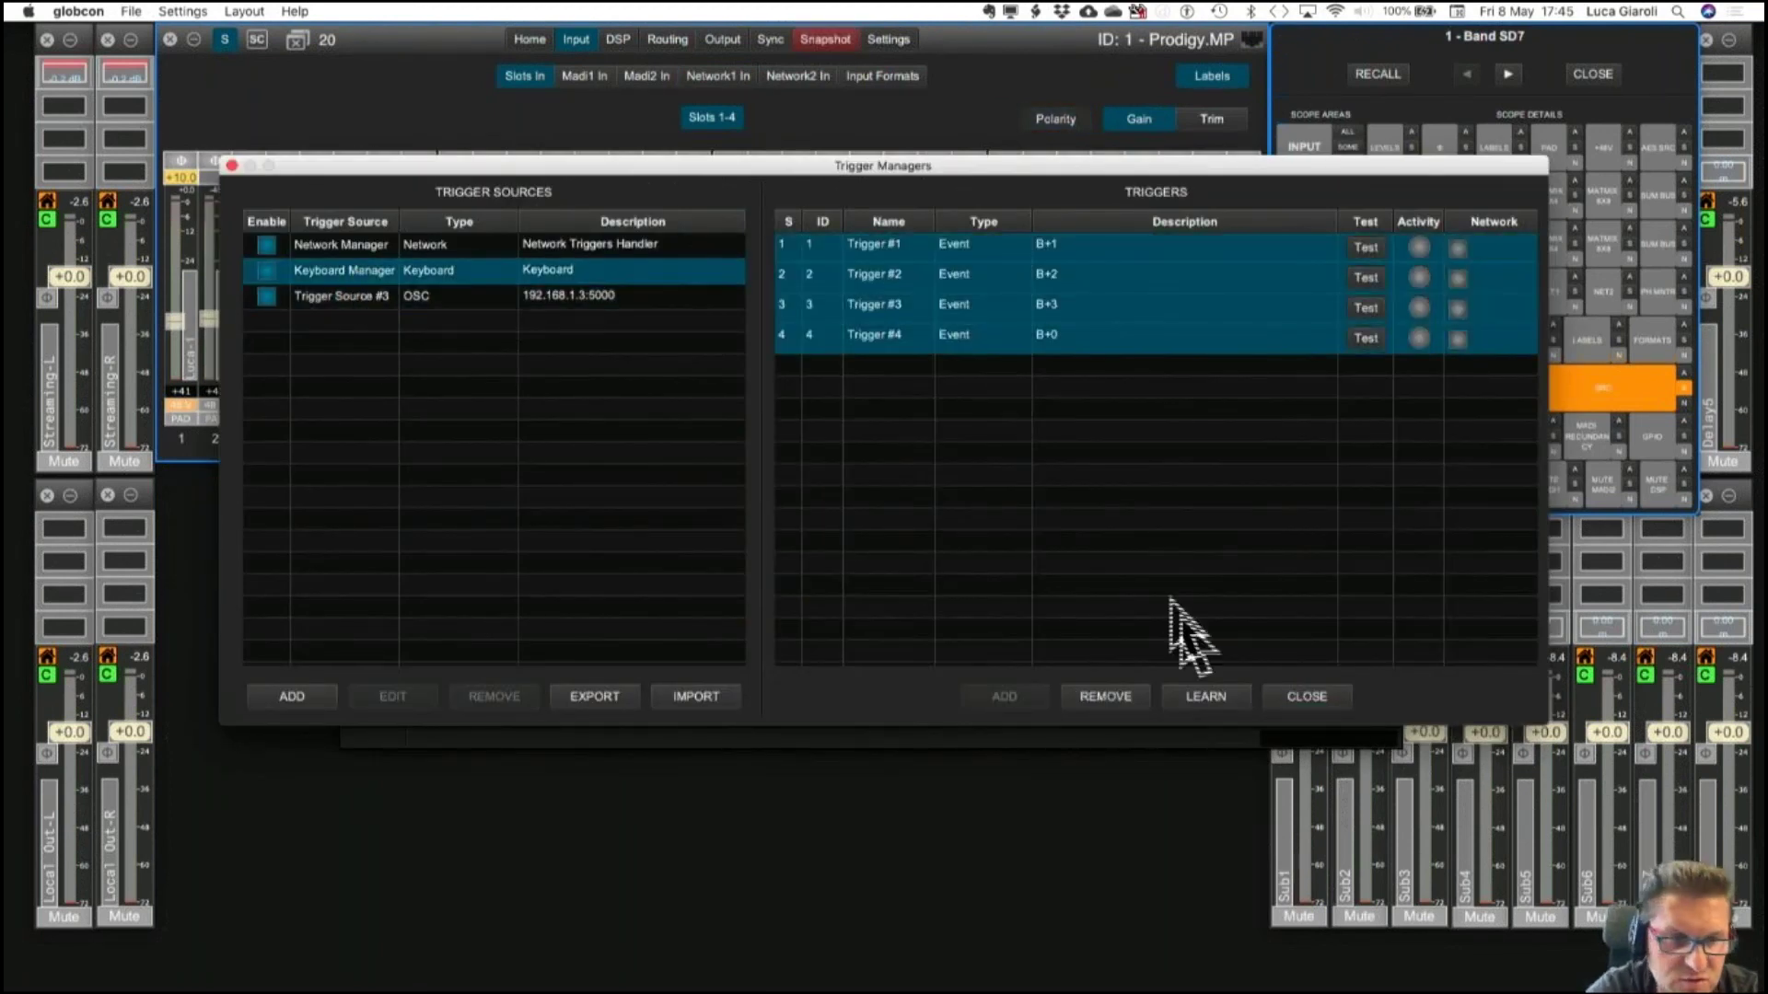
pyautogui.click(1137, 698)
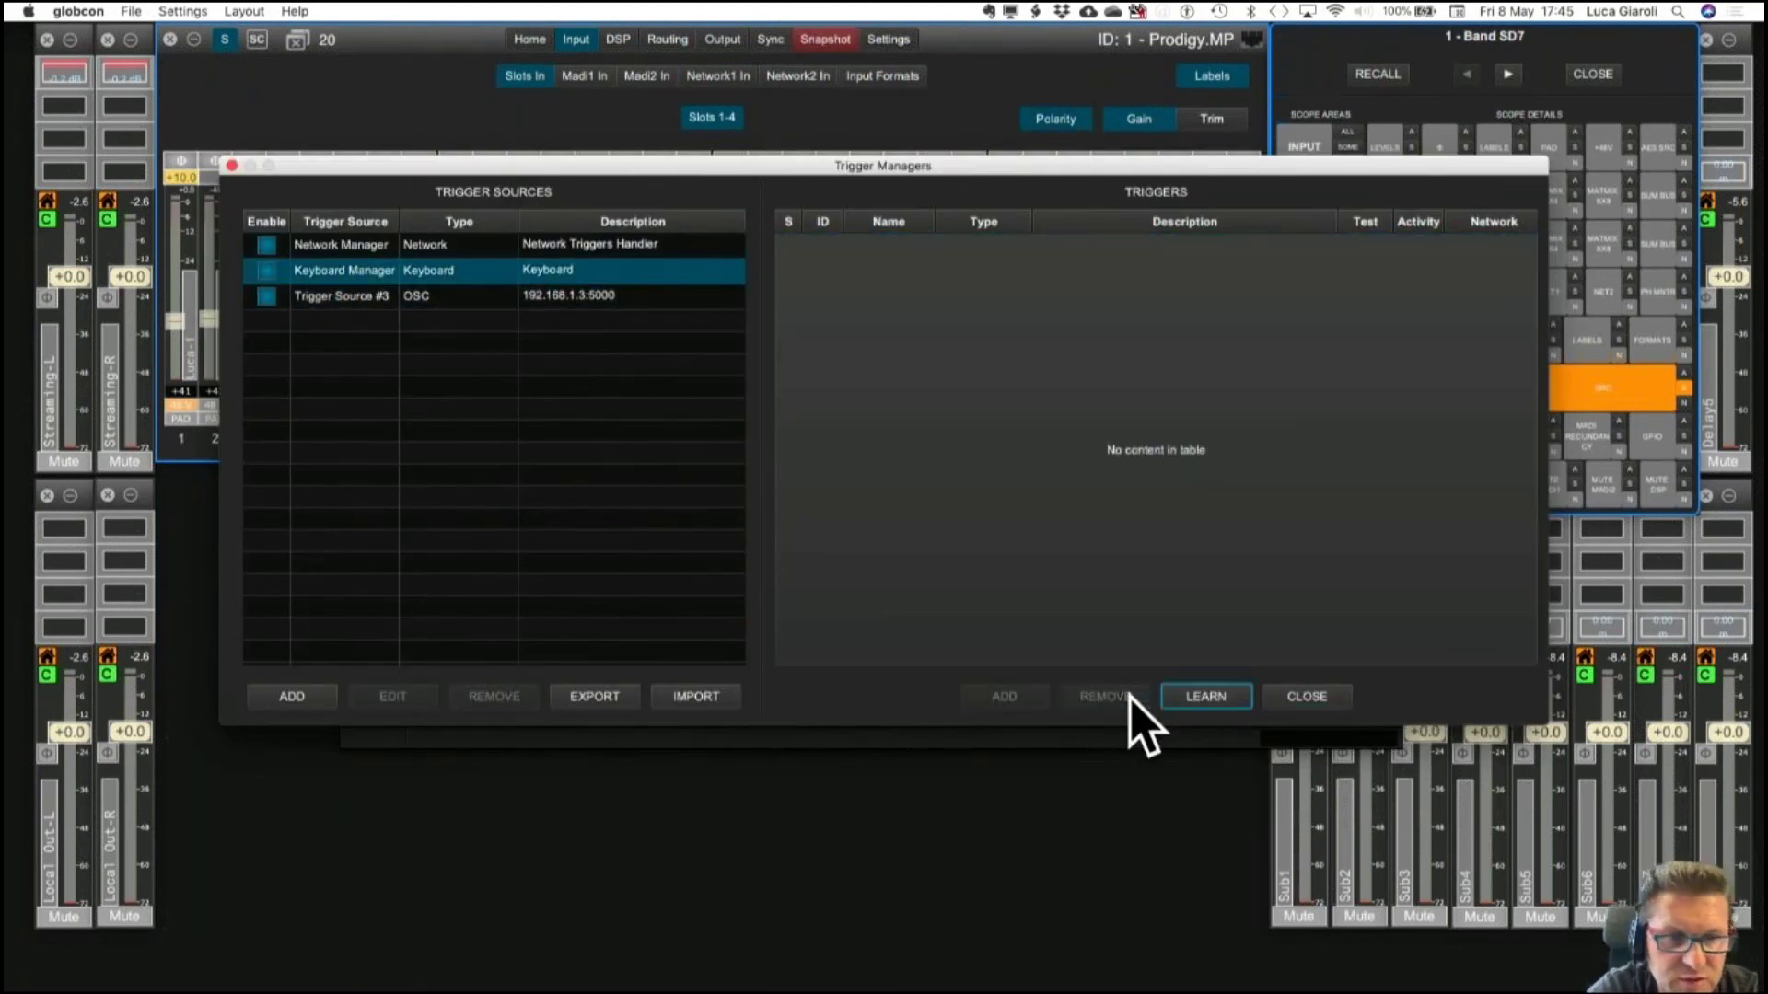
pyautogui.click(1307, 697)
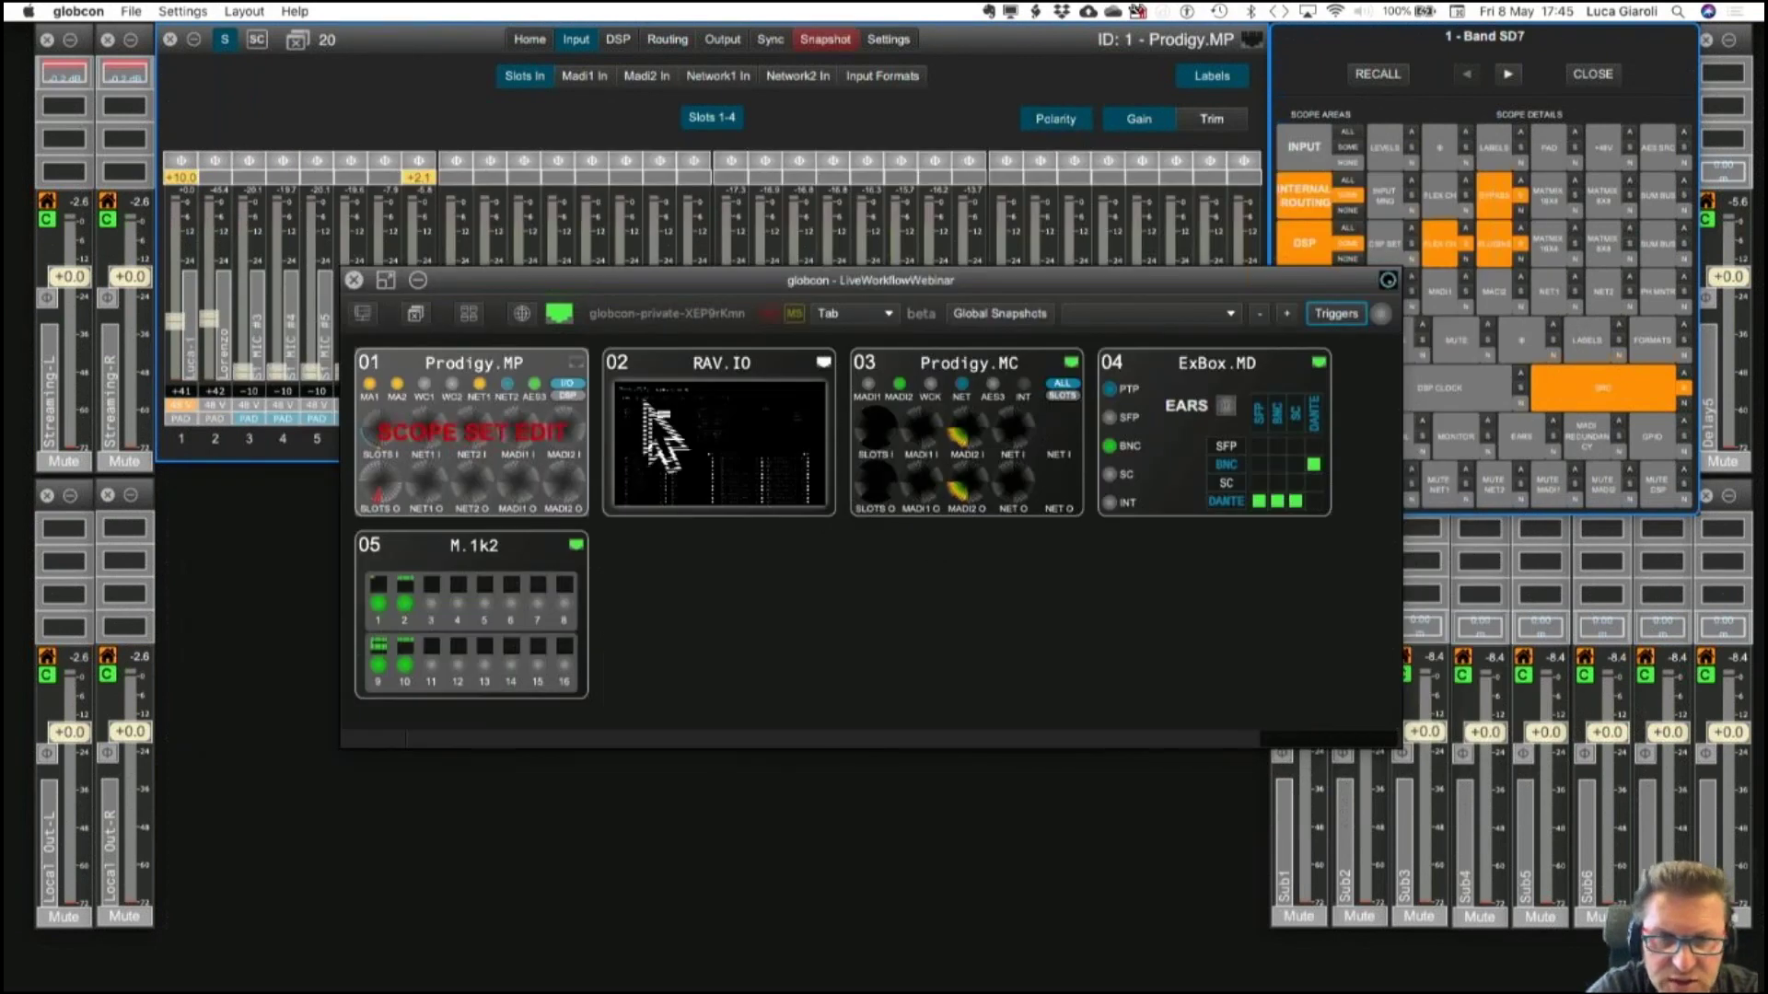
# Return to the snapshot list and assign a newly learned B+1 keyboard trigger to Band SD7.
pyautogui.click(825, 38)
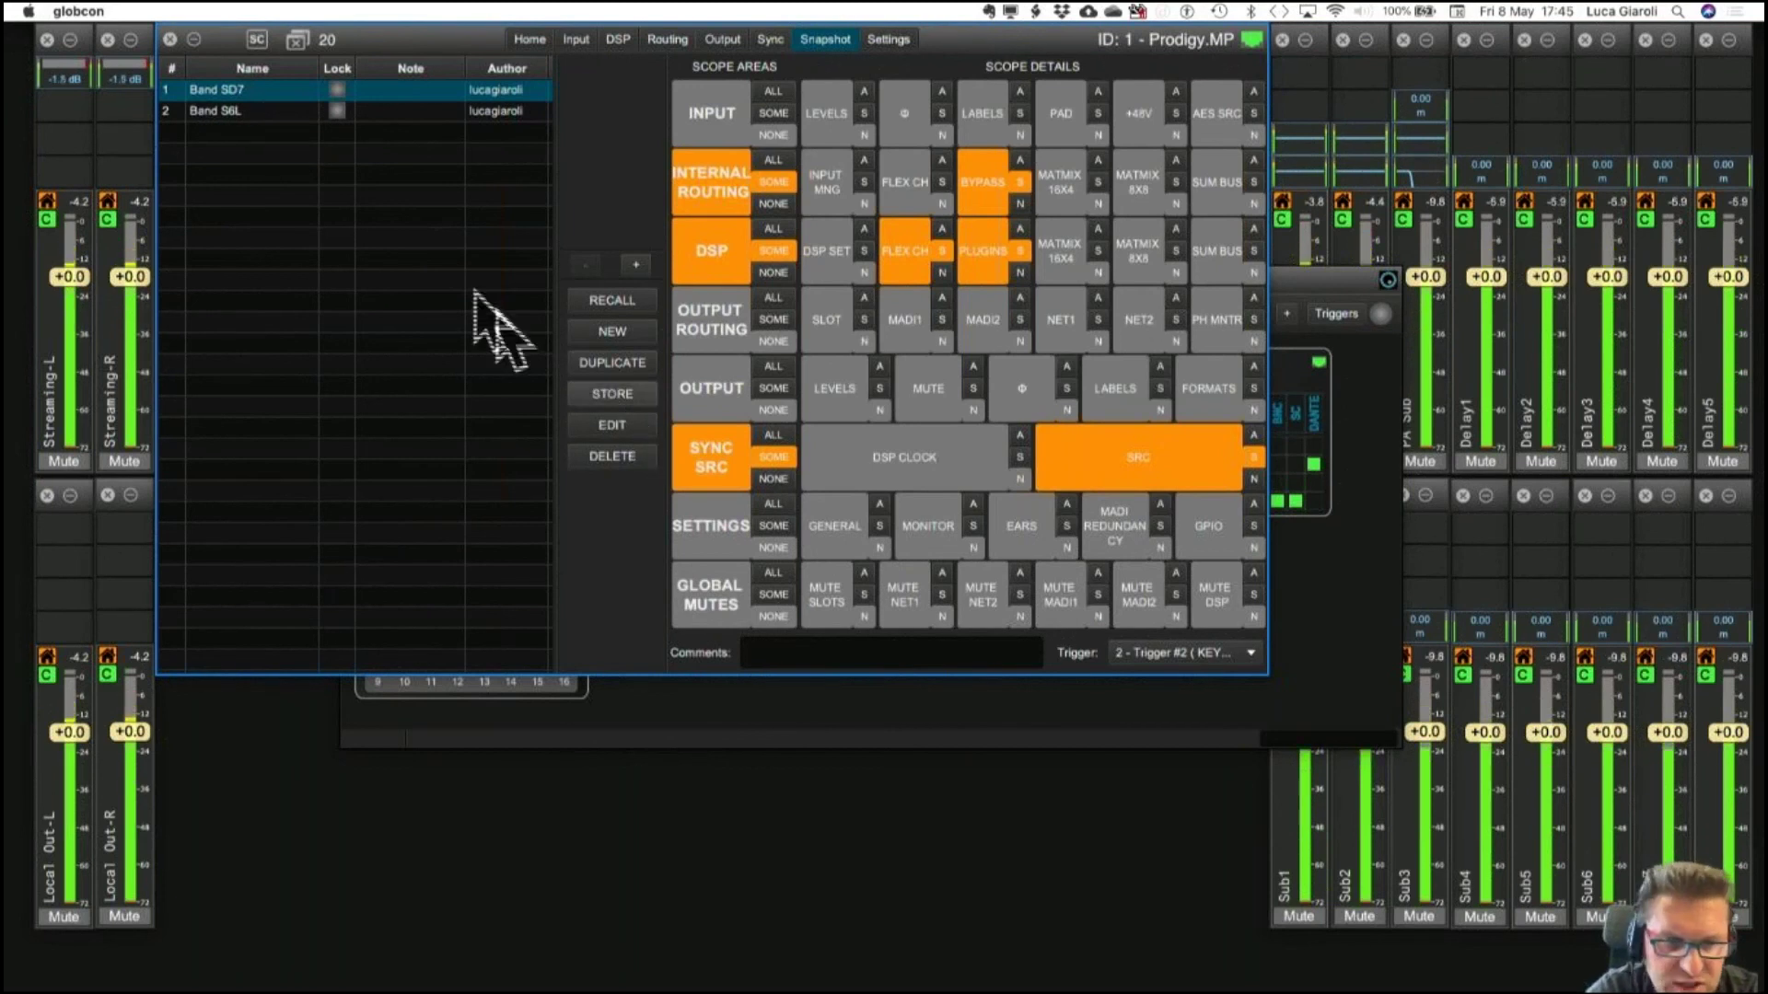
pyautogui.click(288, 111)
pyautogui.click(288, 92)
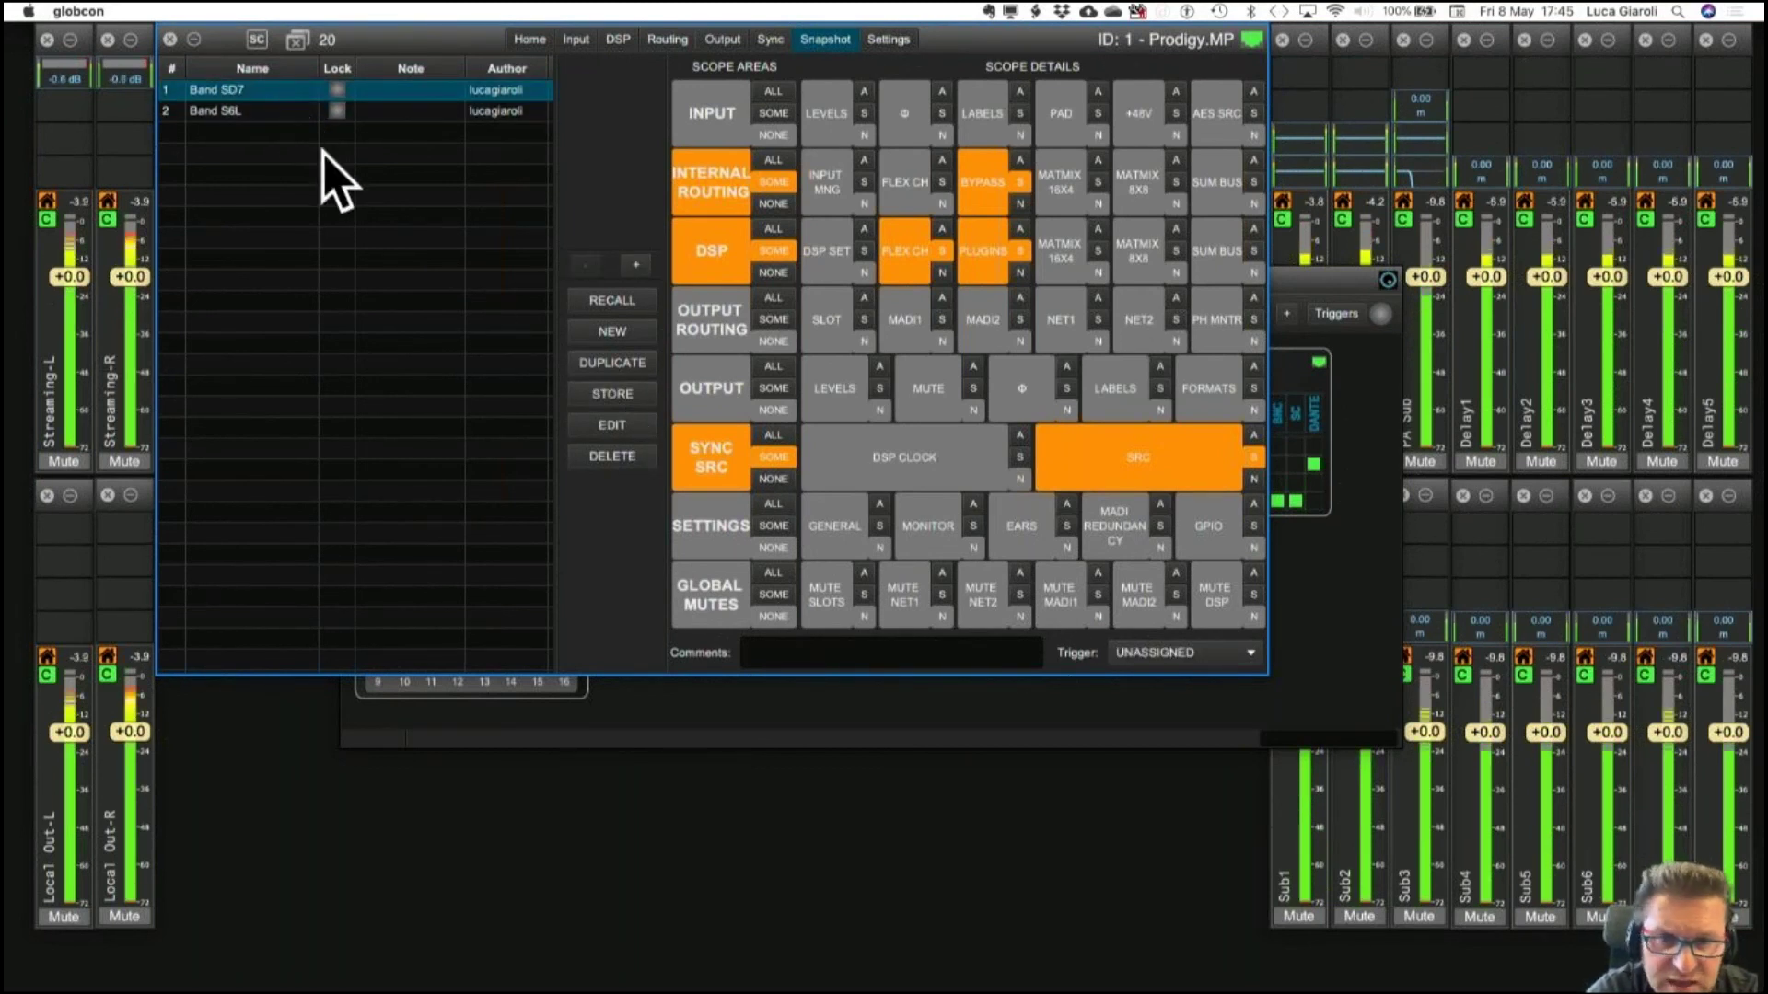
pyautogui.click(1185, 652)
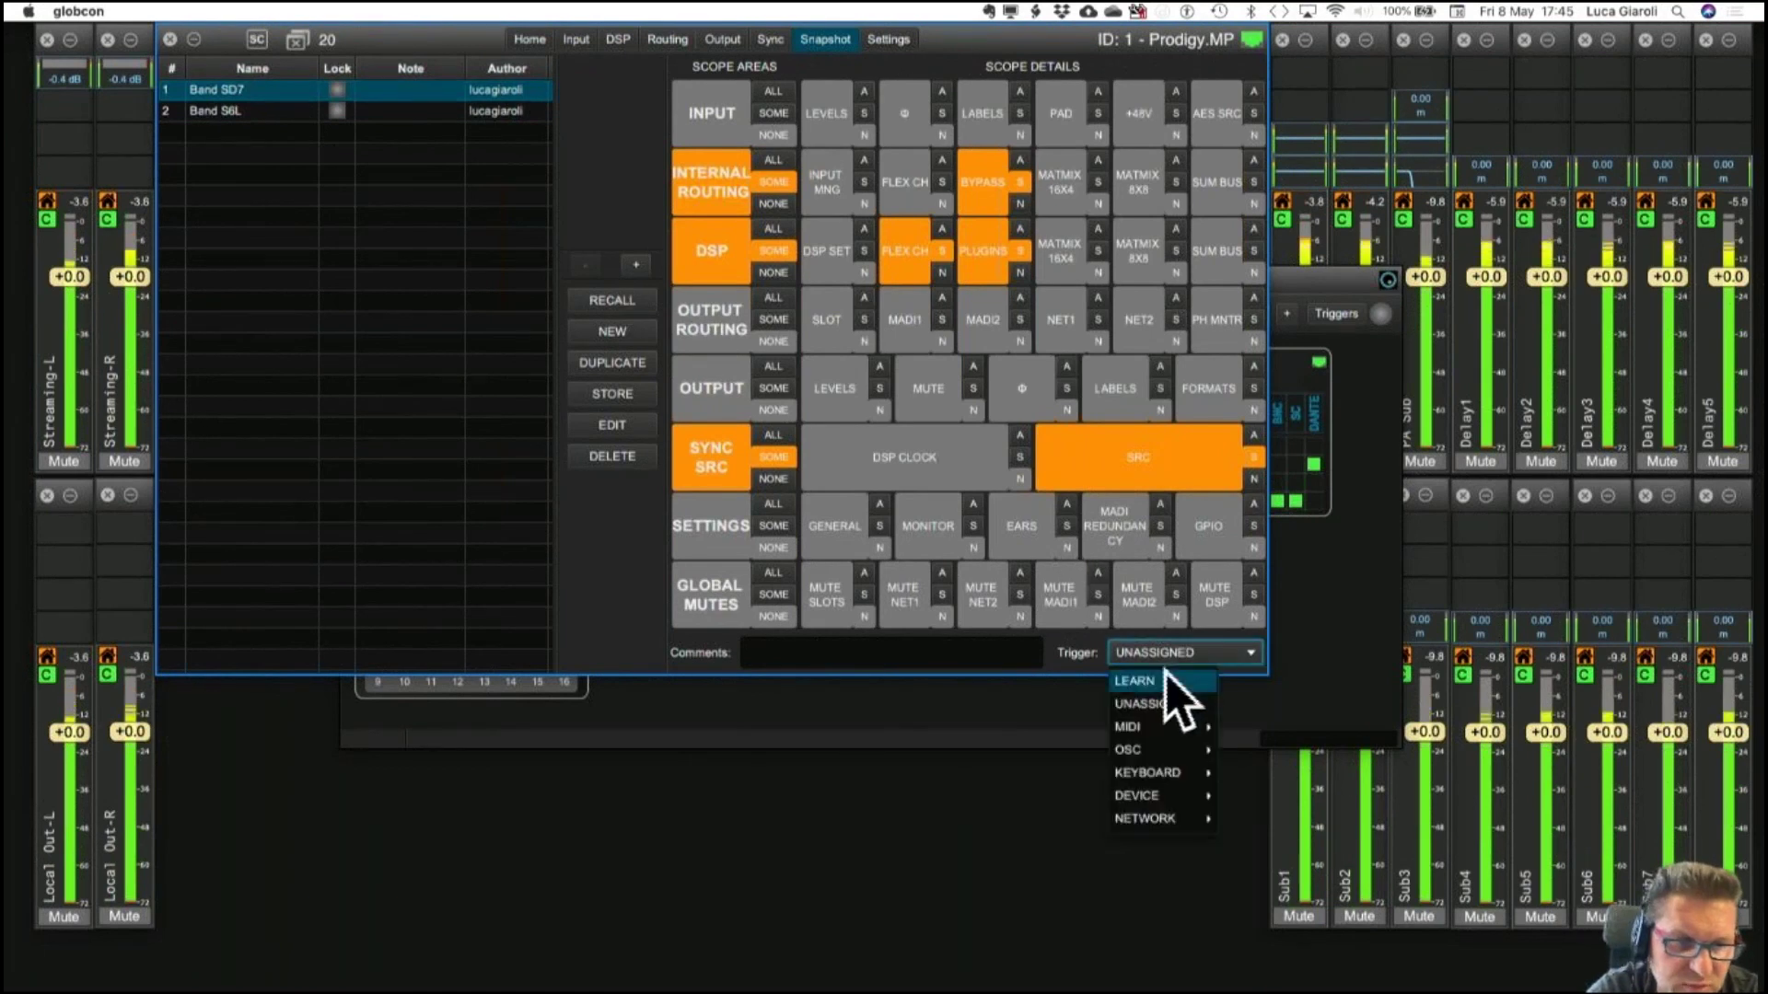
pyautogui.click(1164, 677)
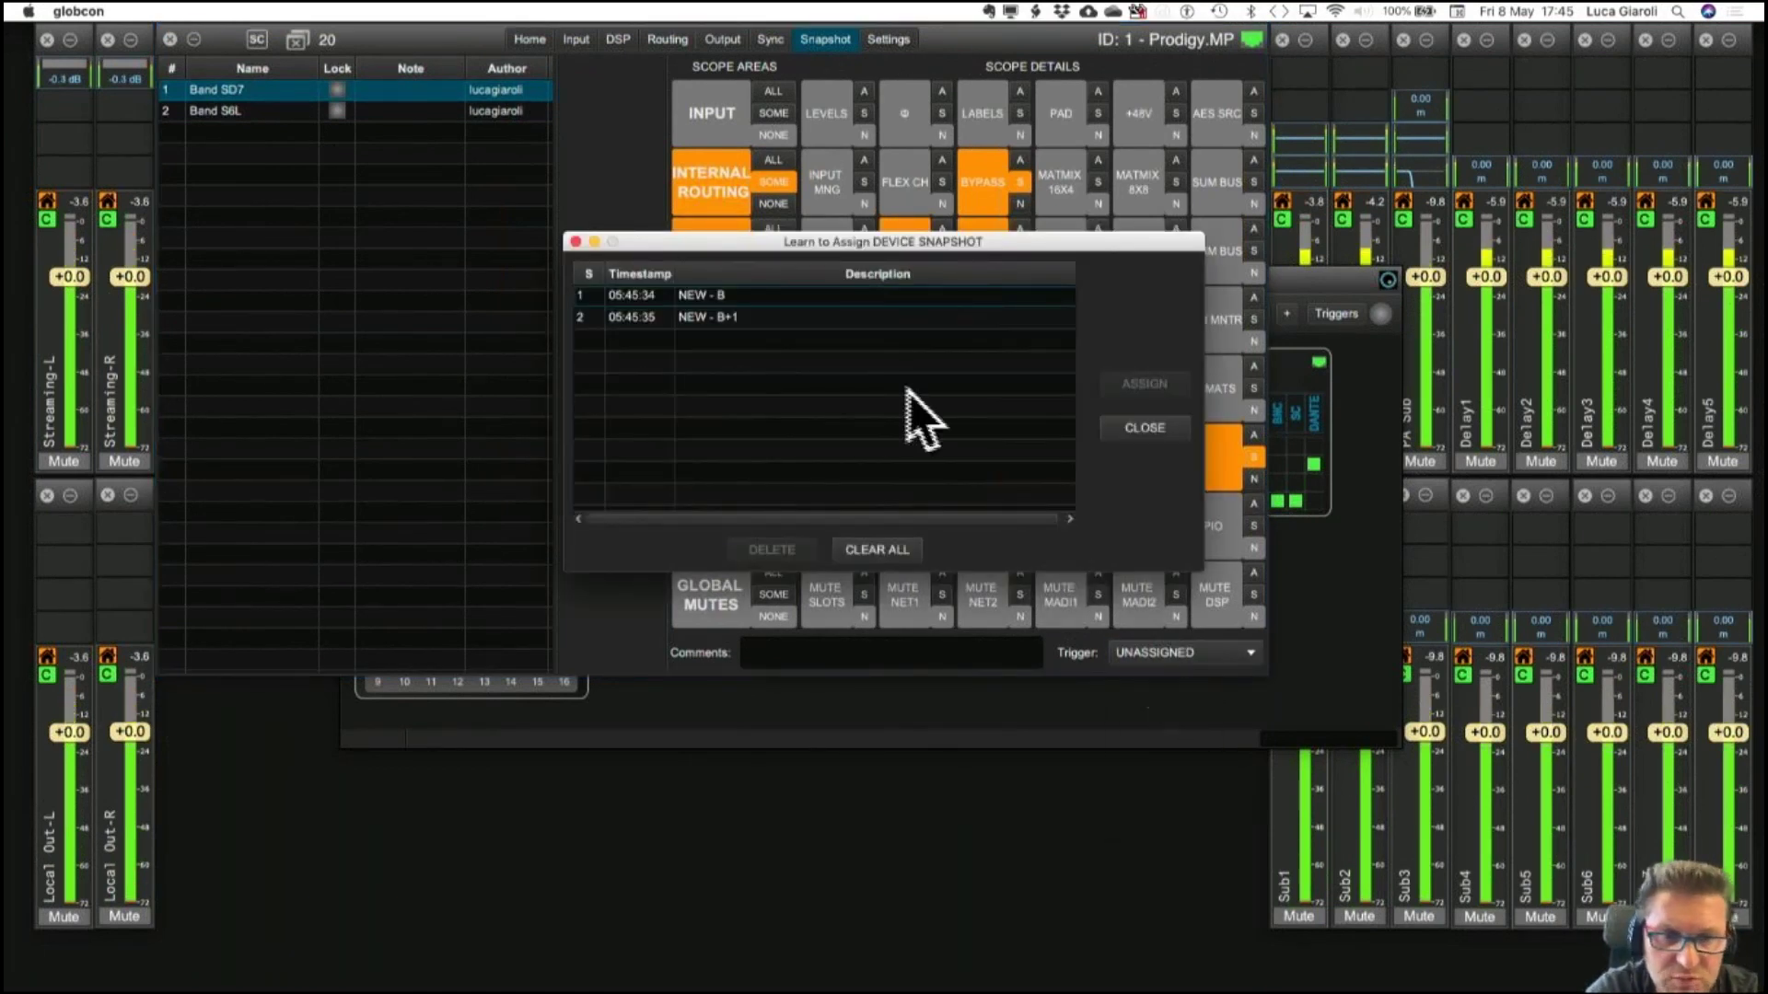
pyautogui.click(774, 317)
pyautogui.click(1142, 385)
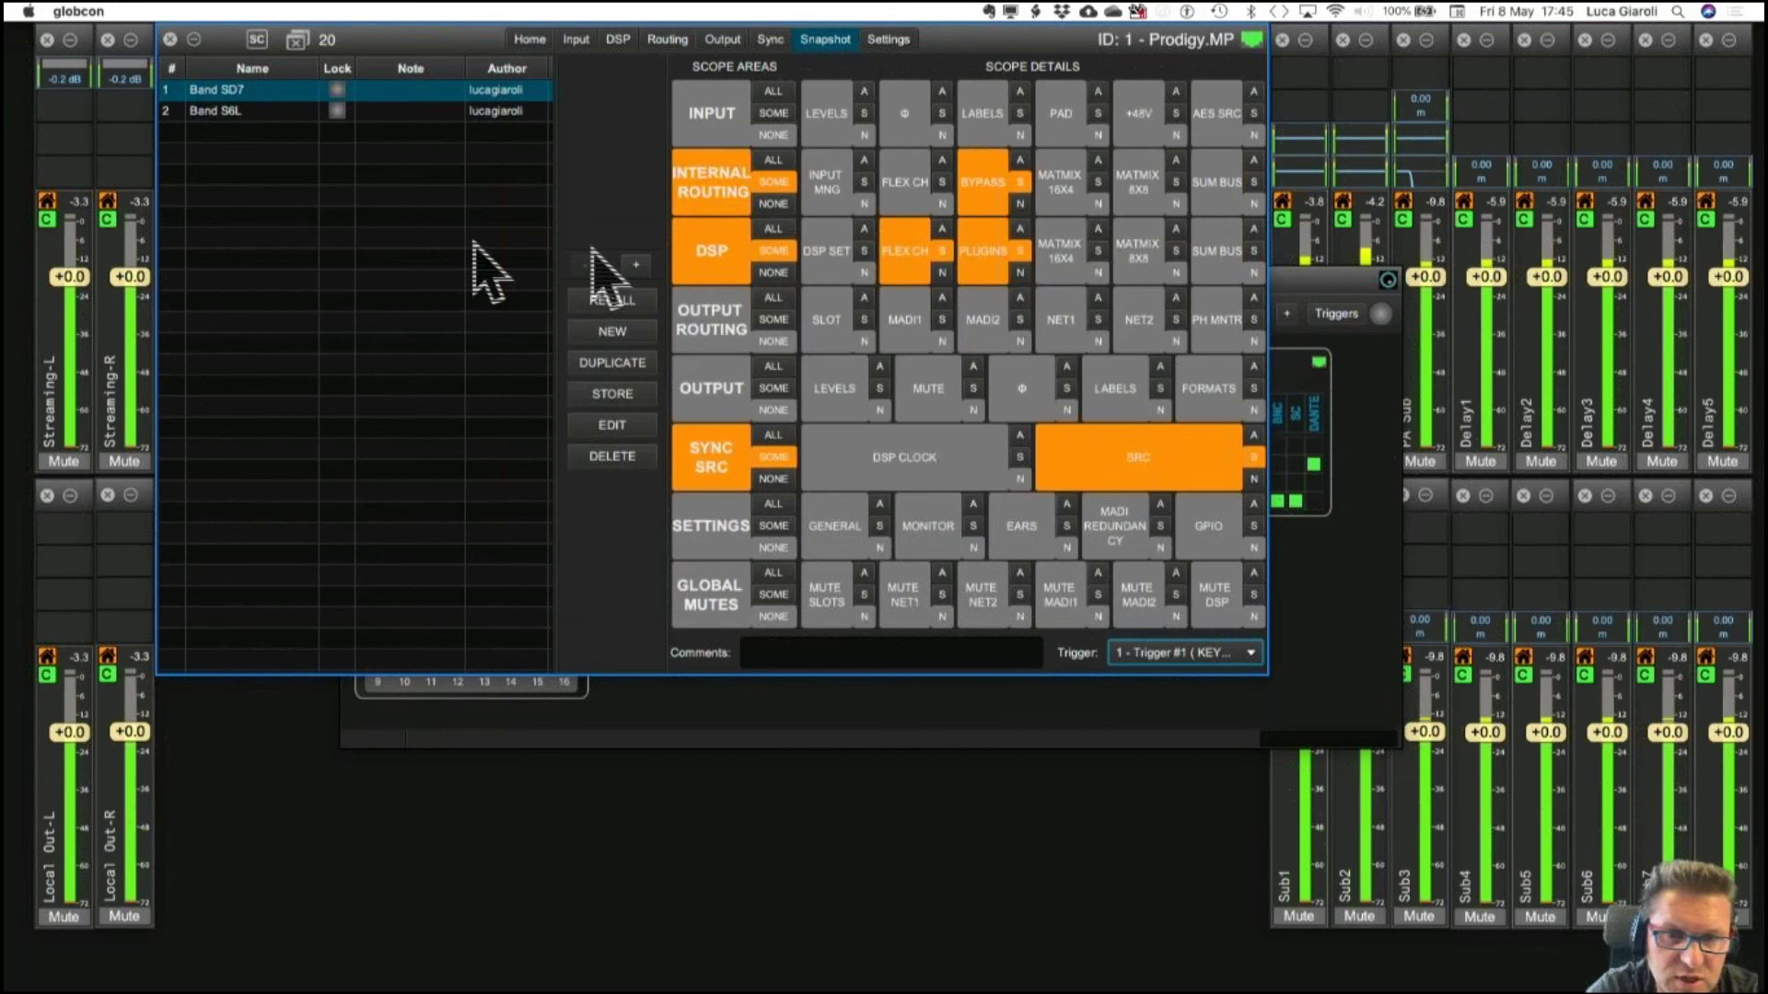
# Learn the new keyboard combination B+2 and assign it as the trigger for the Band S6L snapshot.
pyautogui.click(238, 110)
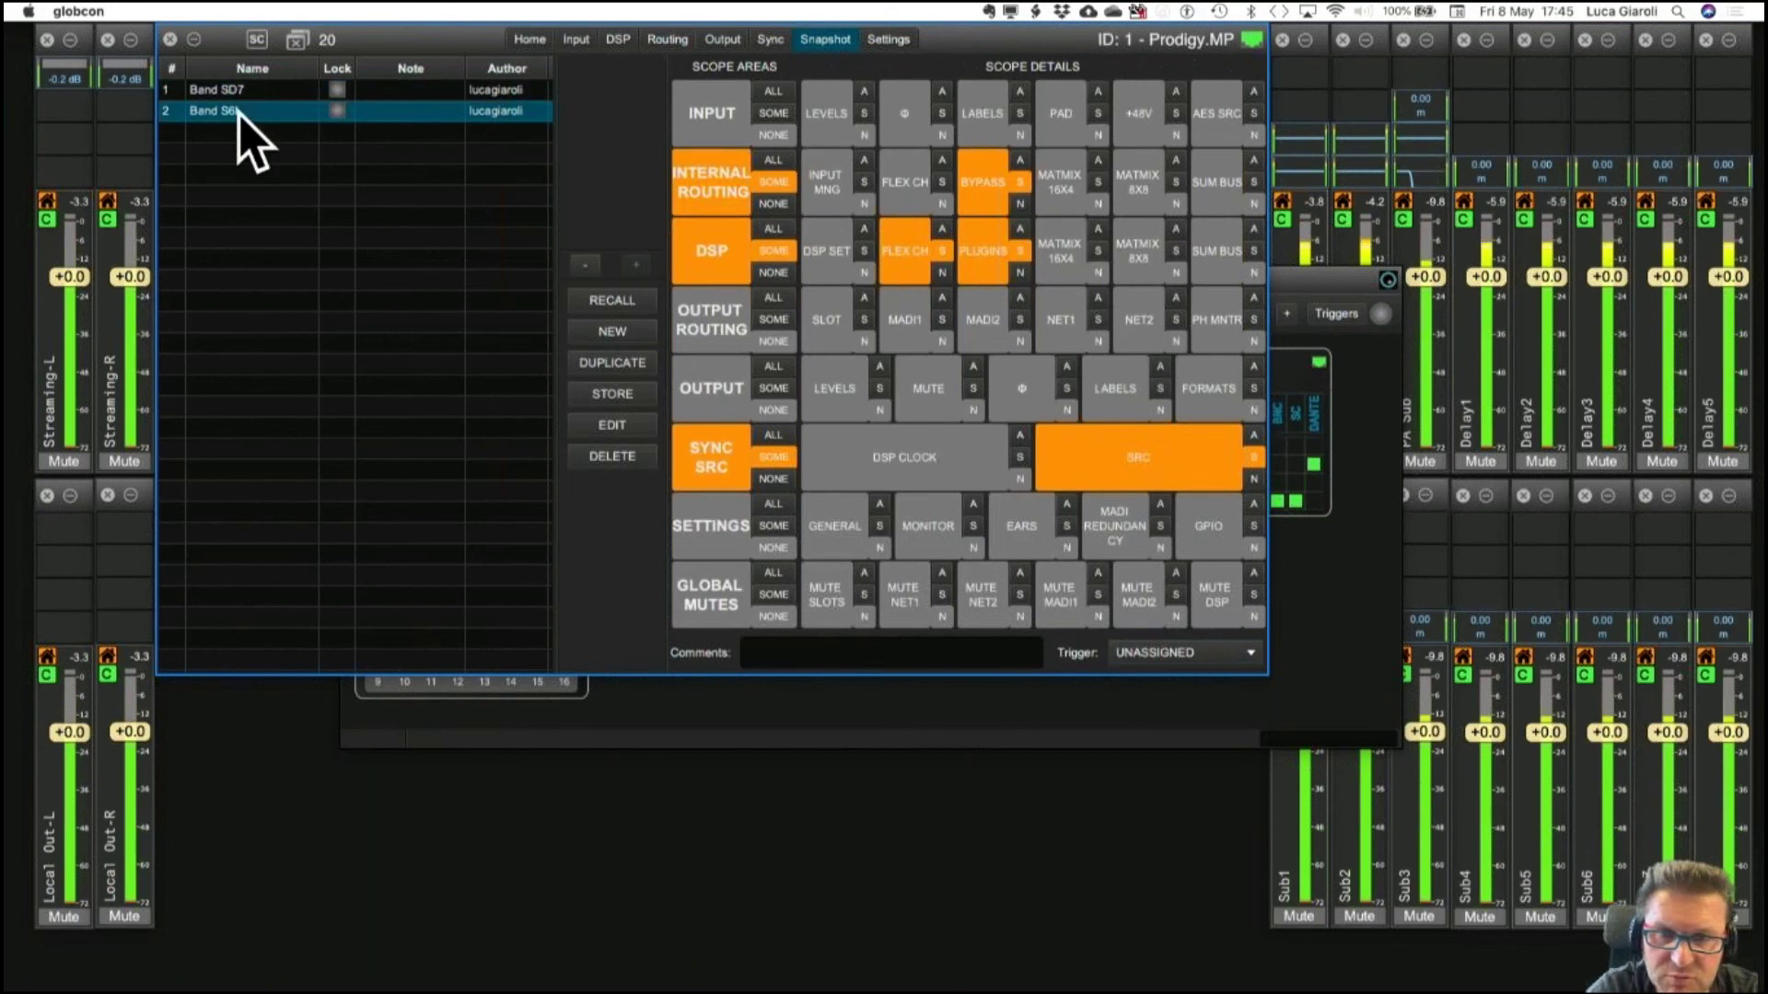
pyautogui.click(1147, 653)
pyautogui.click(1137, 681)
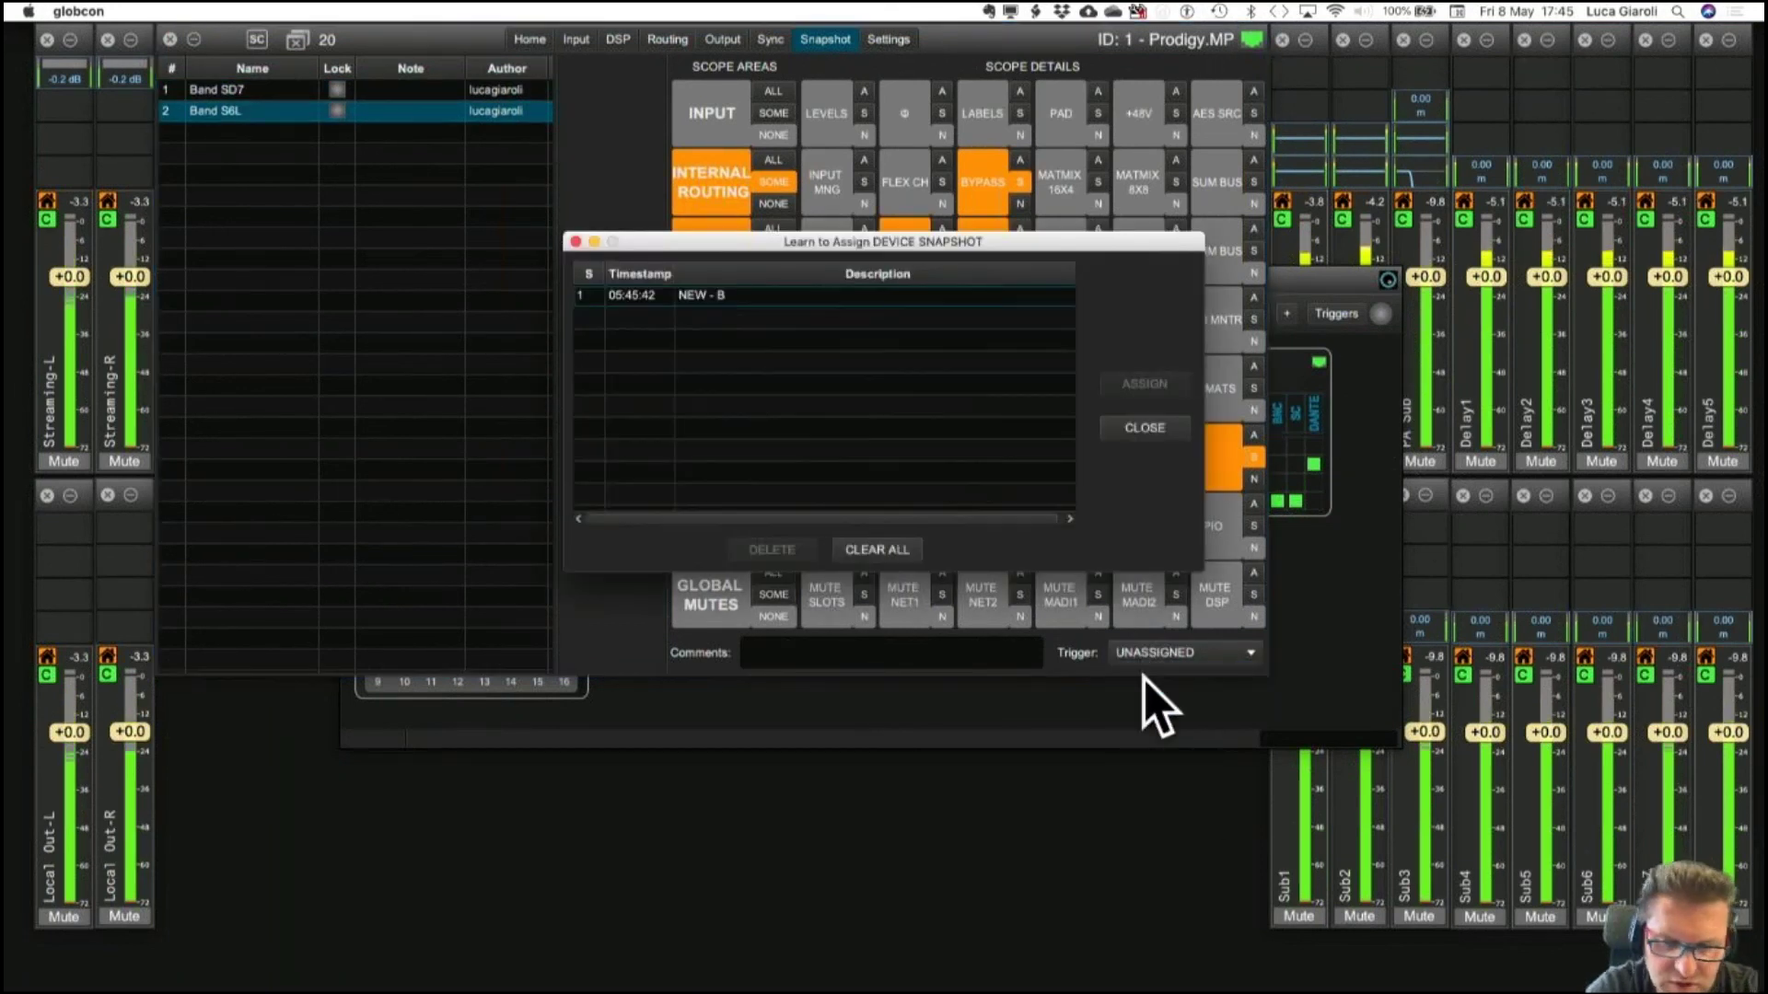
pyautogui.click(774, 317)
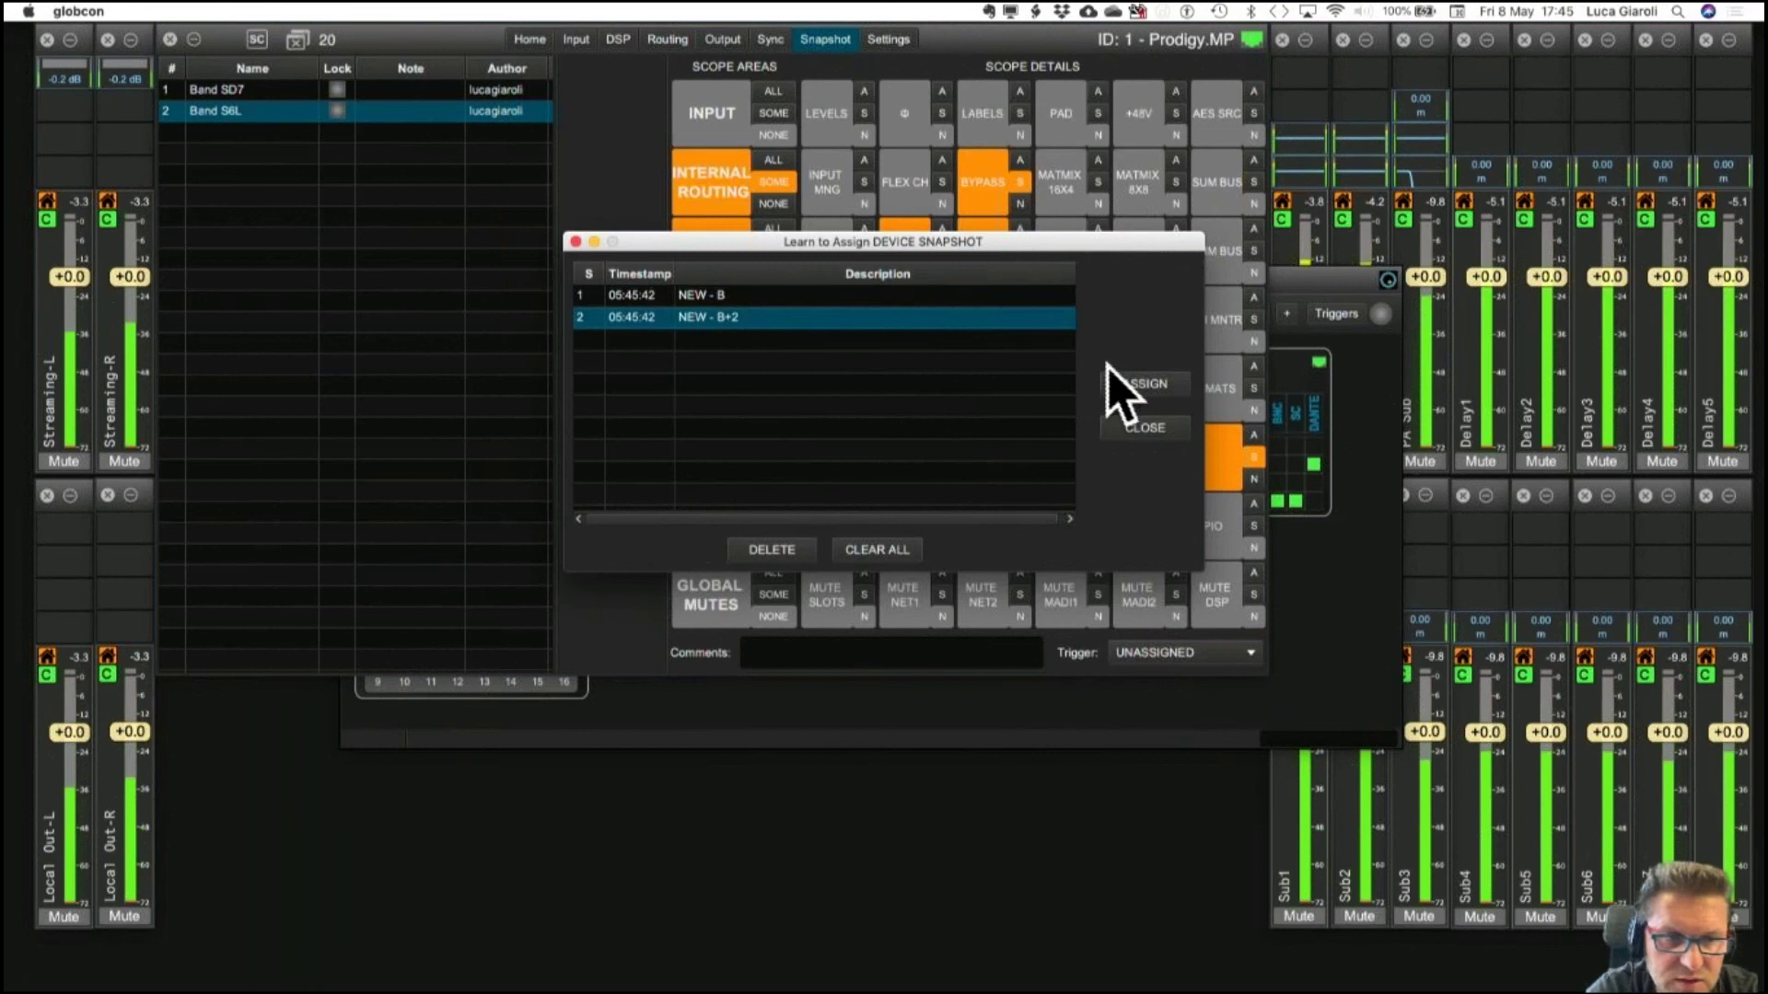
pyautogui.click(1138, 383)
# Recall the PA Management layout and mute the SD7 Left, SD7 Right and SD7 Sub flex channels.
pyautogui.press('Tab')
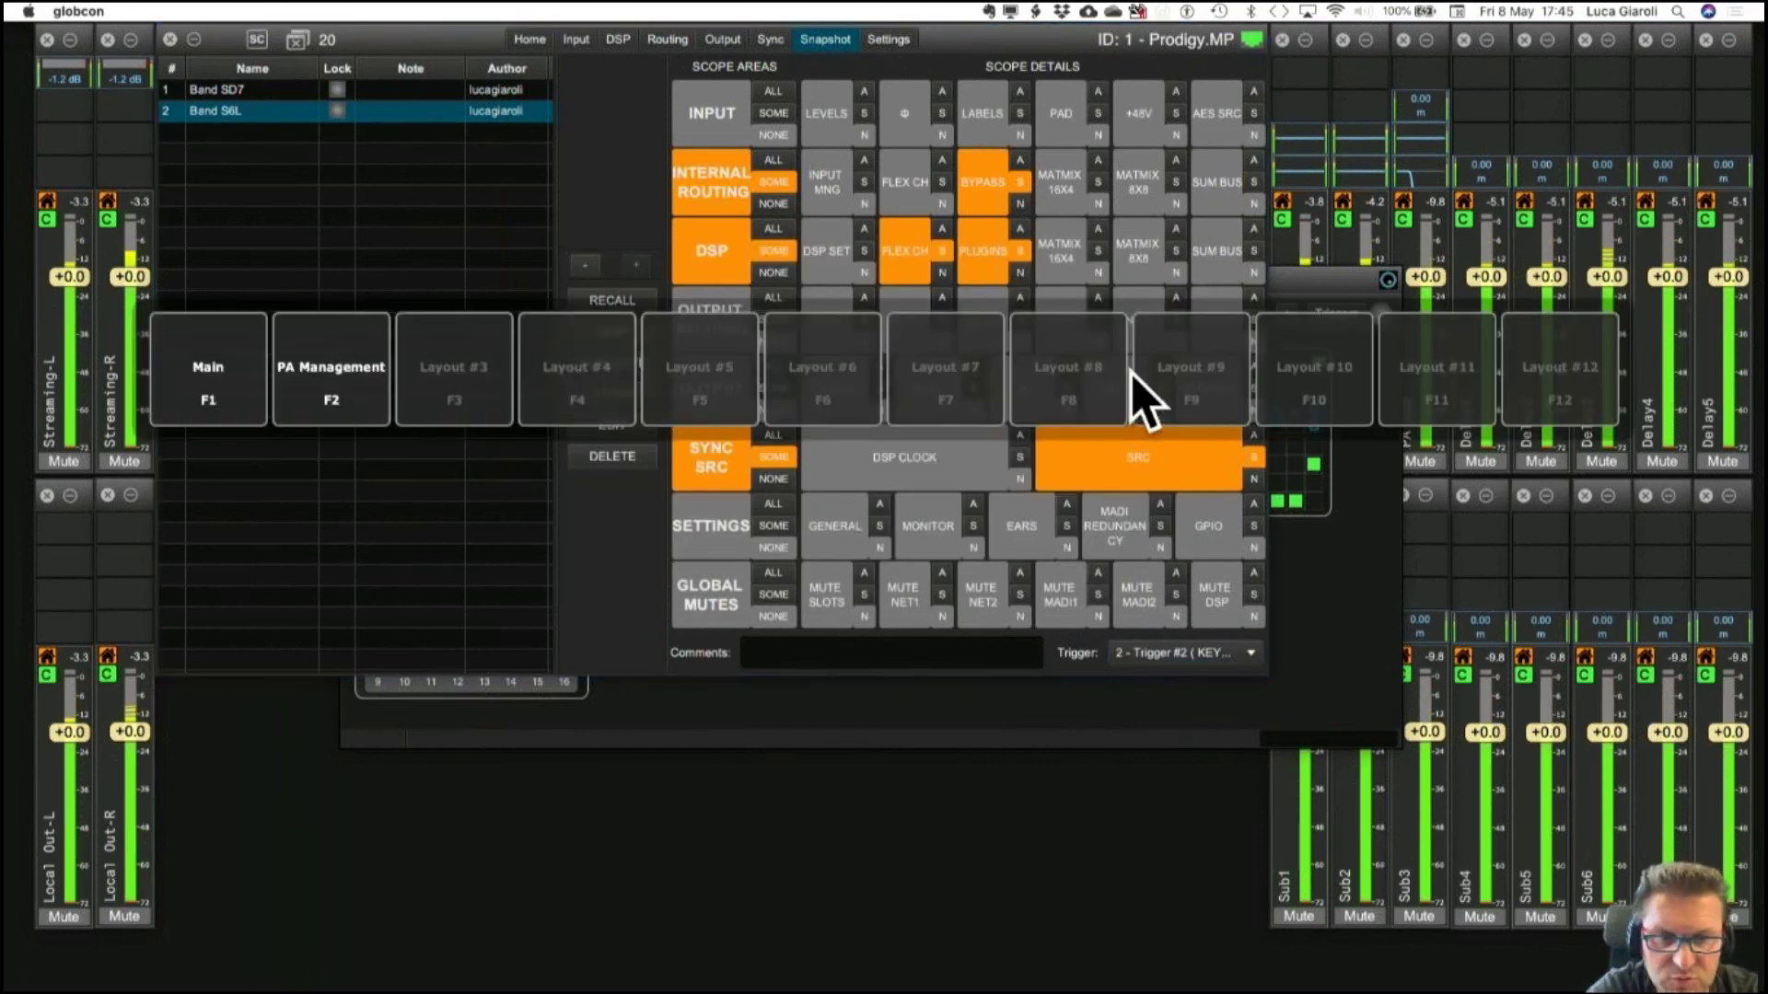
pyautogui.click(322, 373)
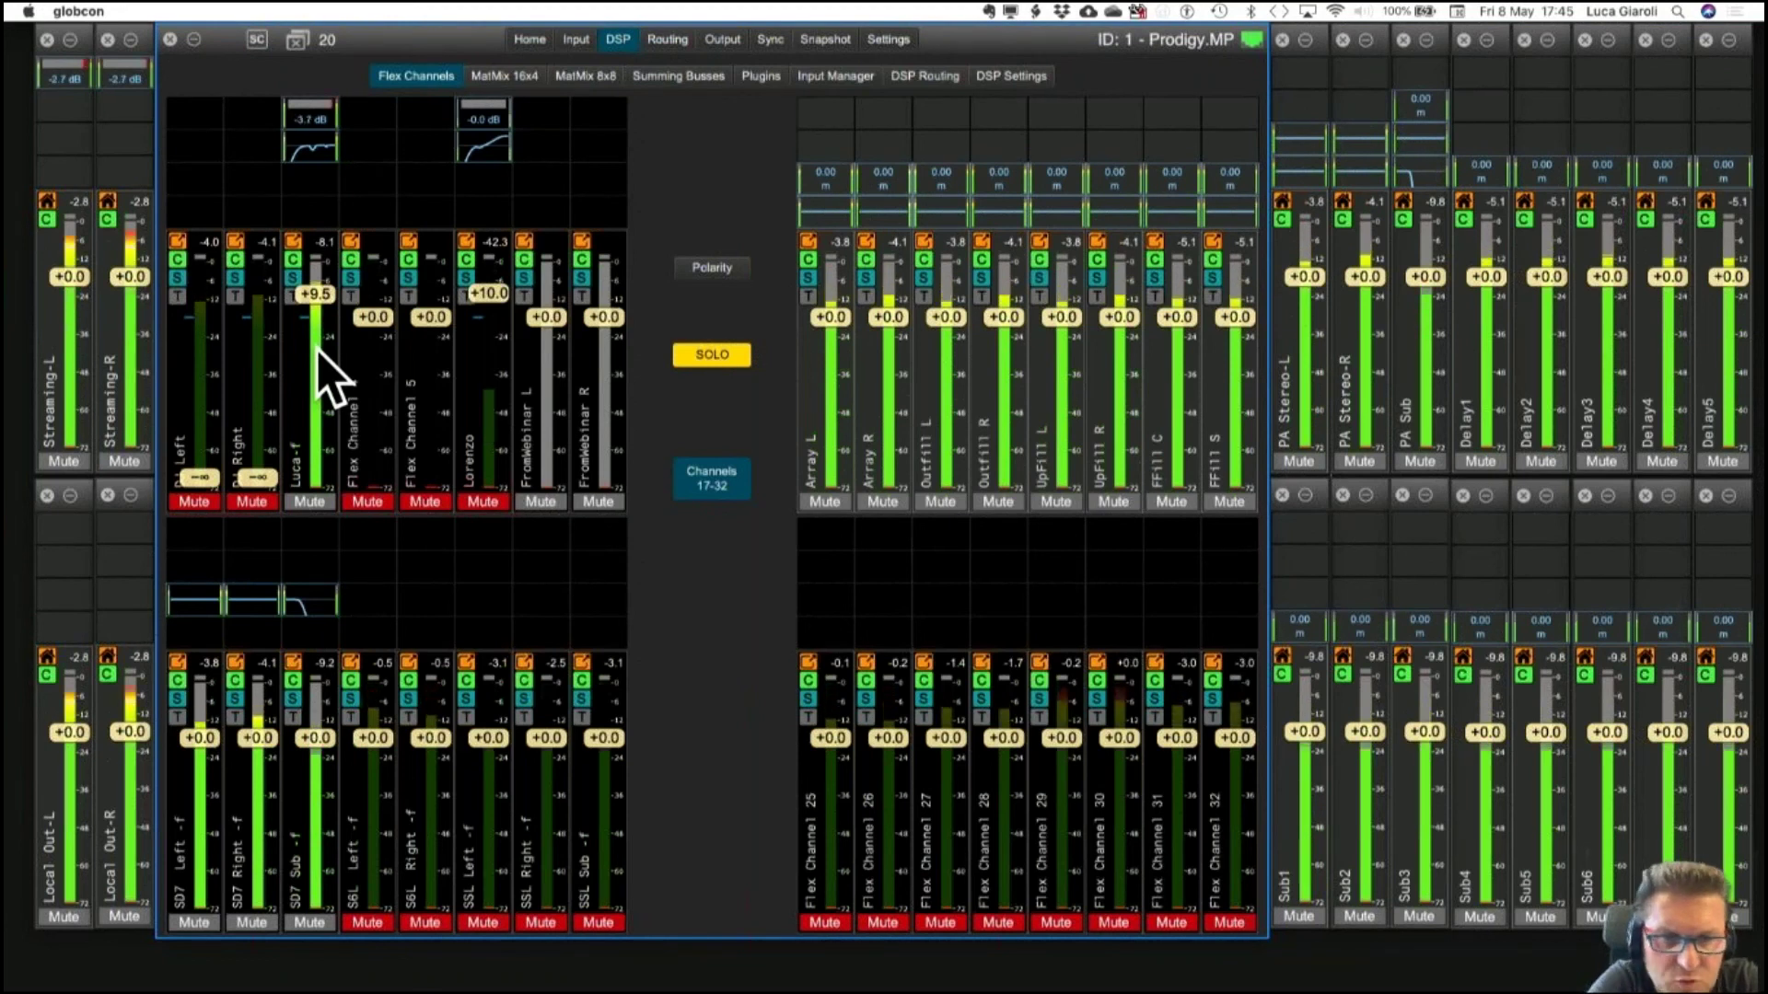
pyautogui.click(191, 923)
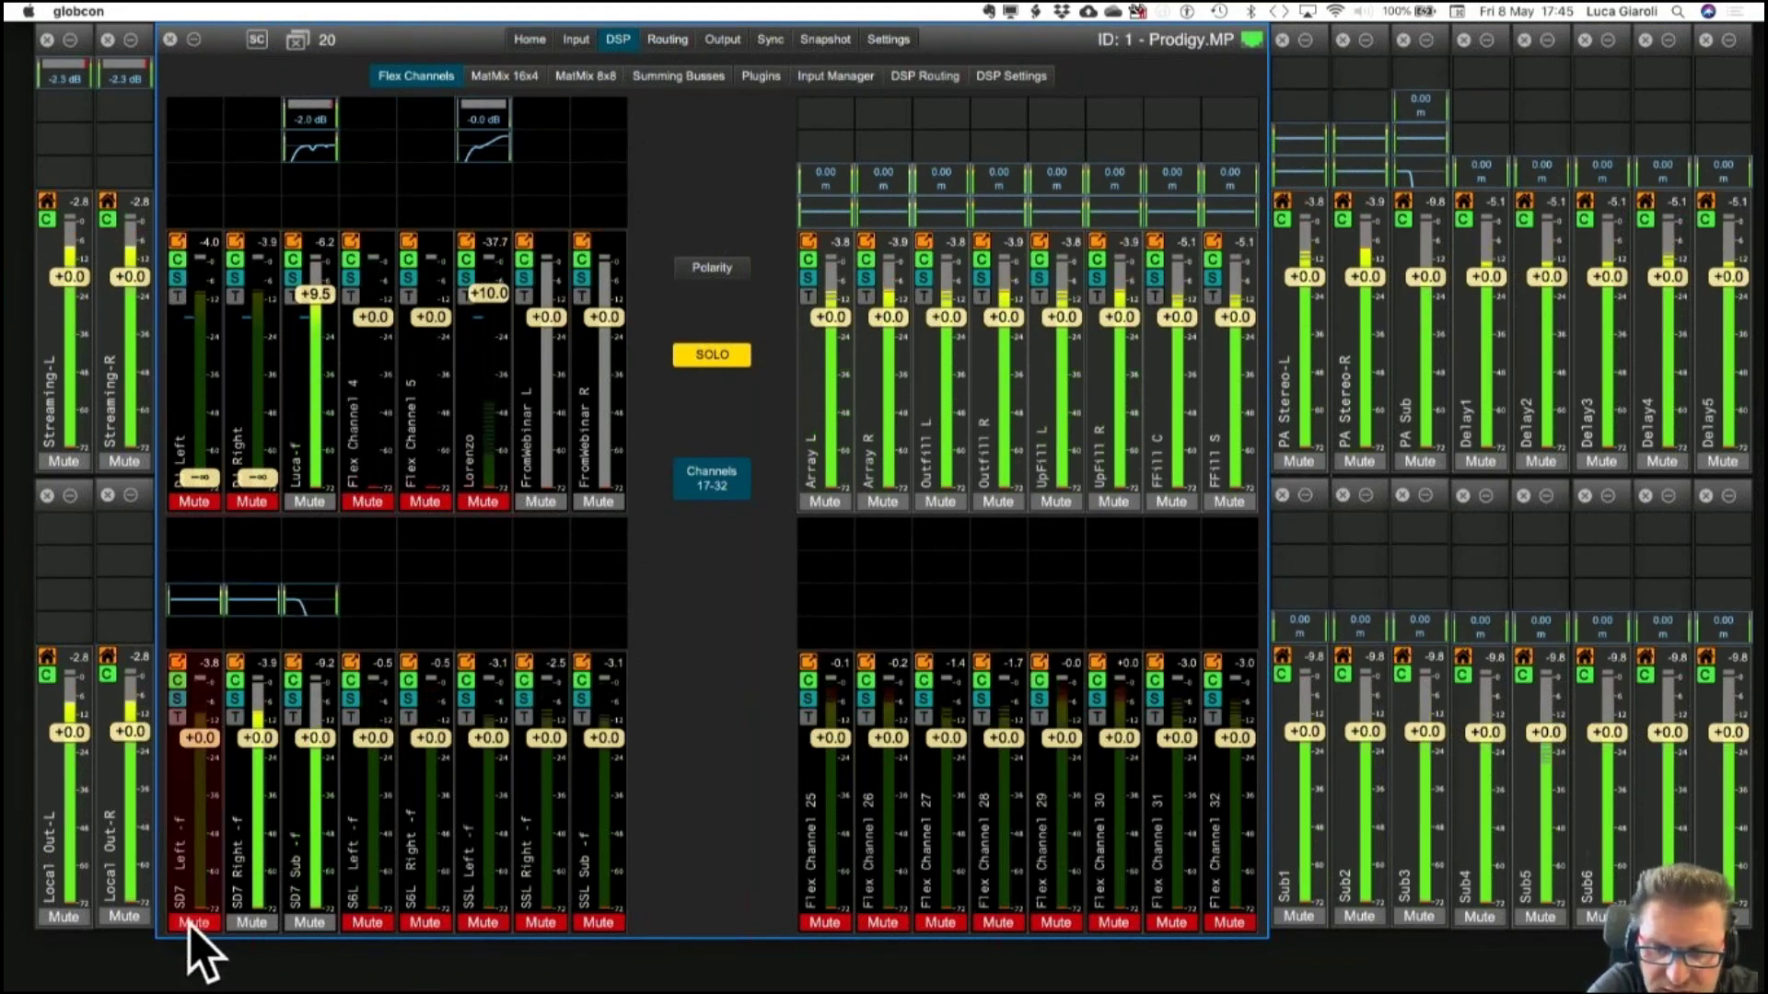
pyautogui.click(304, 924)
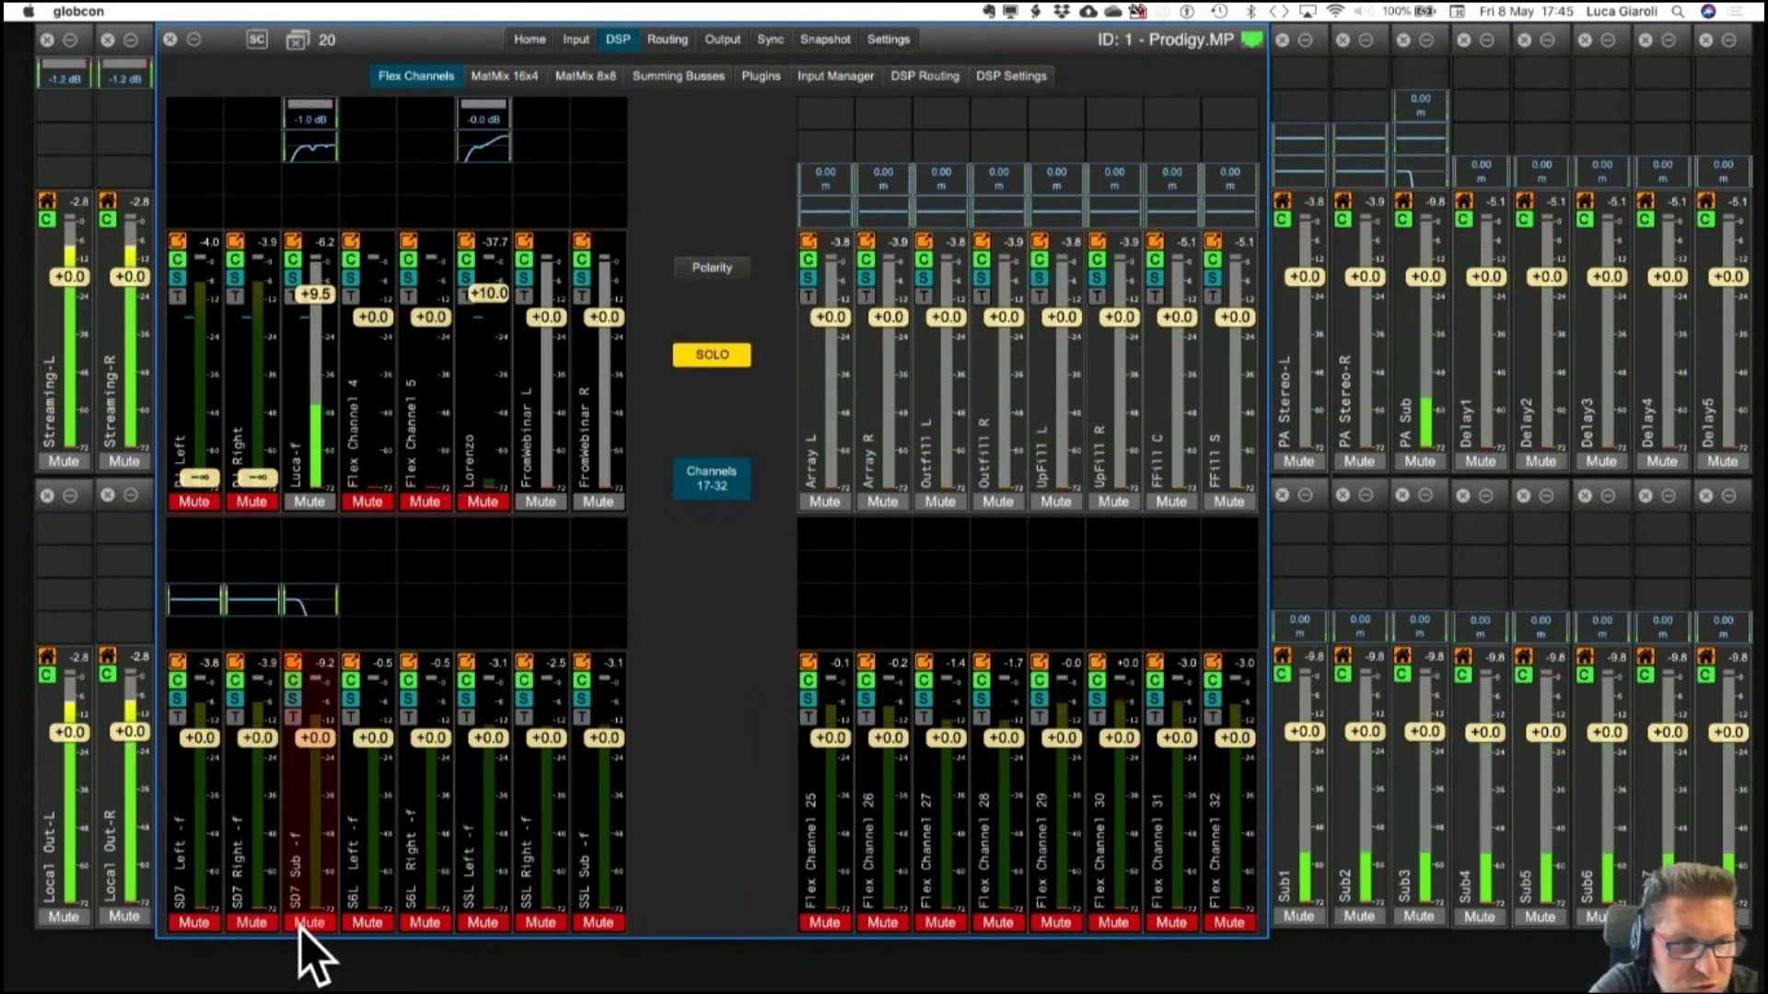
# Unmute the DJ Left and Right channels at -18.8 and the speaker's channel beside Flex Channel 5 at +7.8.
pyautogui.moveTo(187, 475); pyautogui.dragTo(200, 355)
pyautogui.click(194, 502)
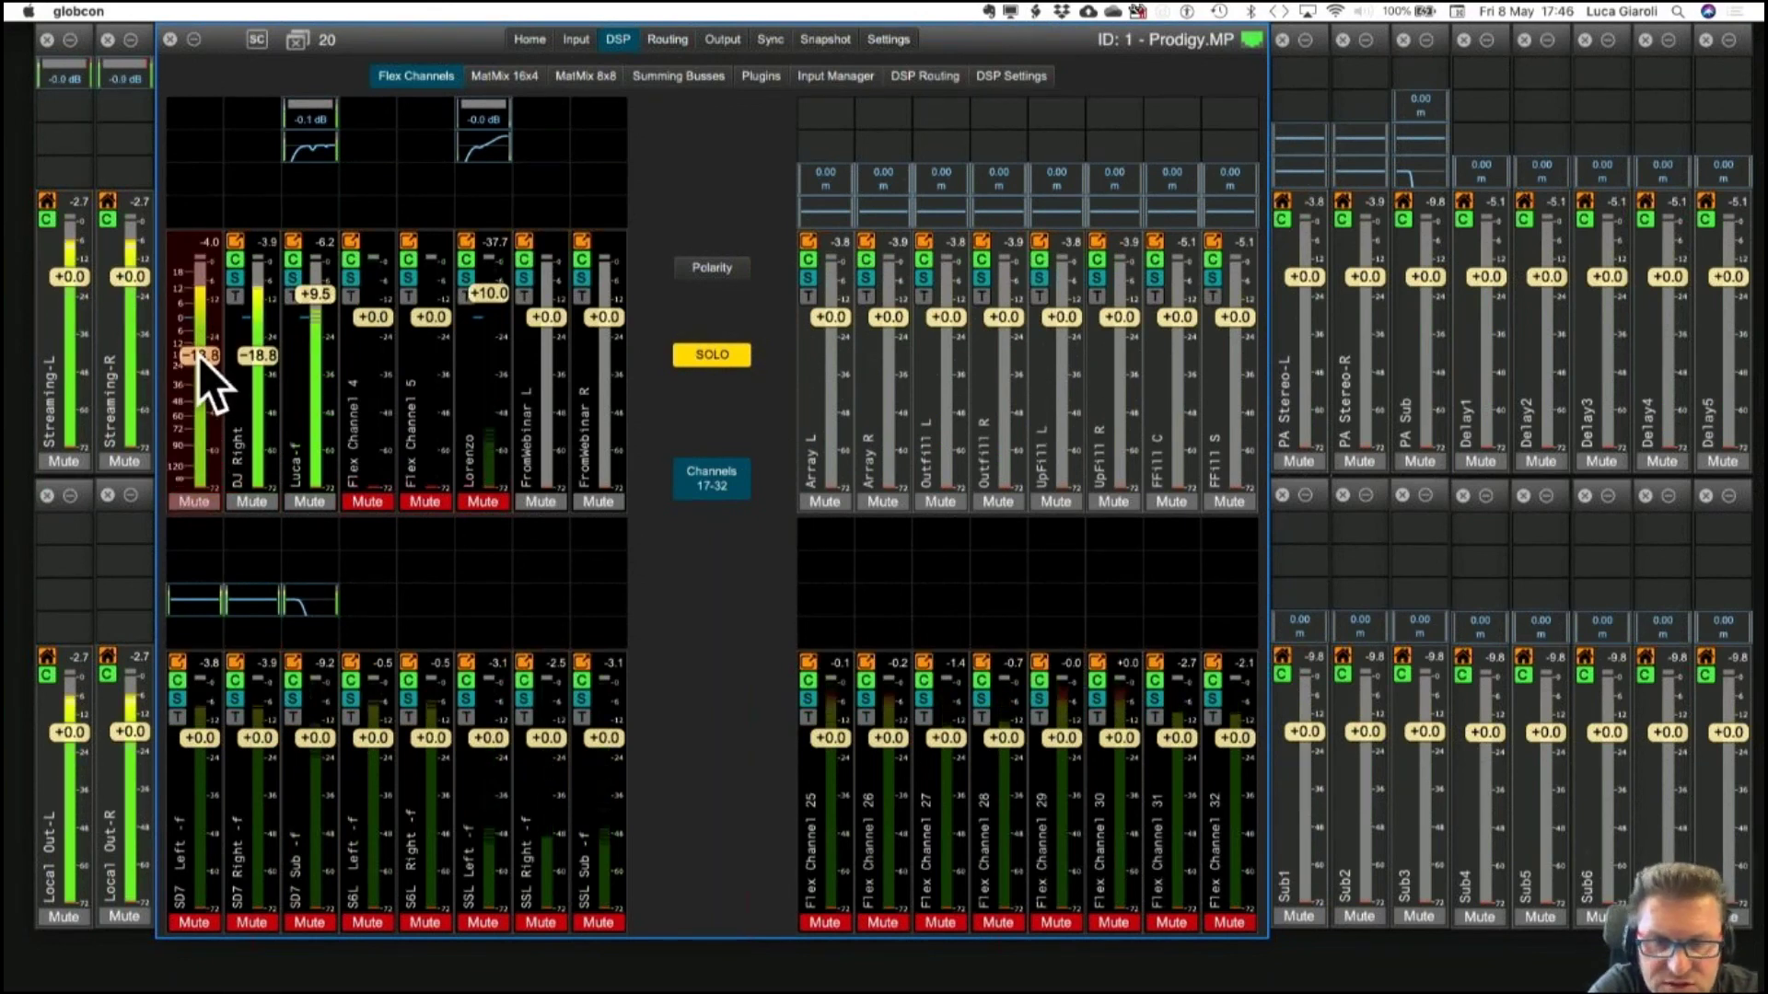
pyautogui.click(482, 503)
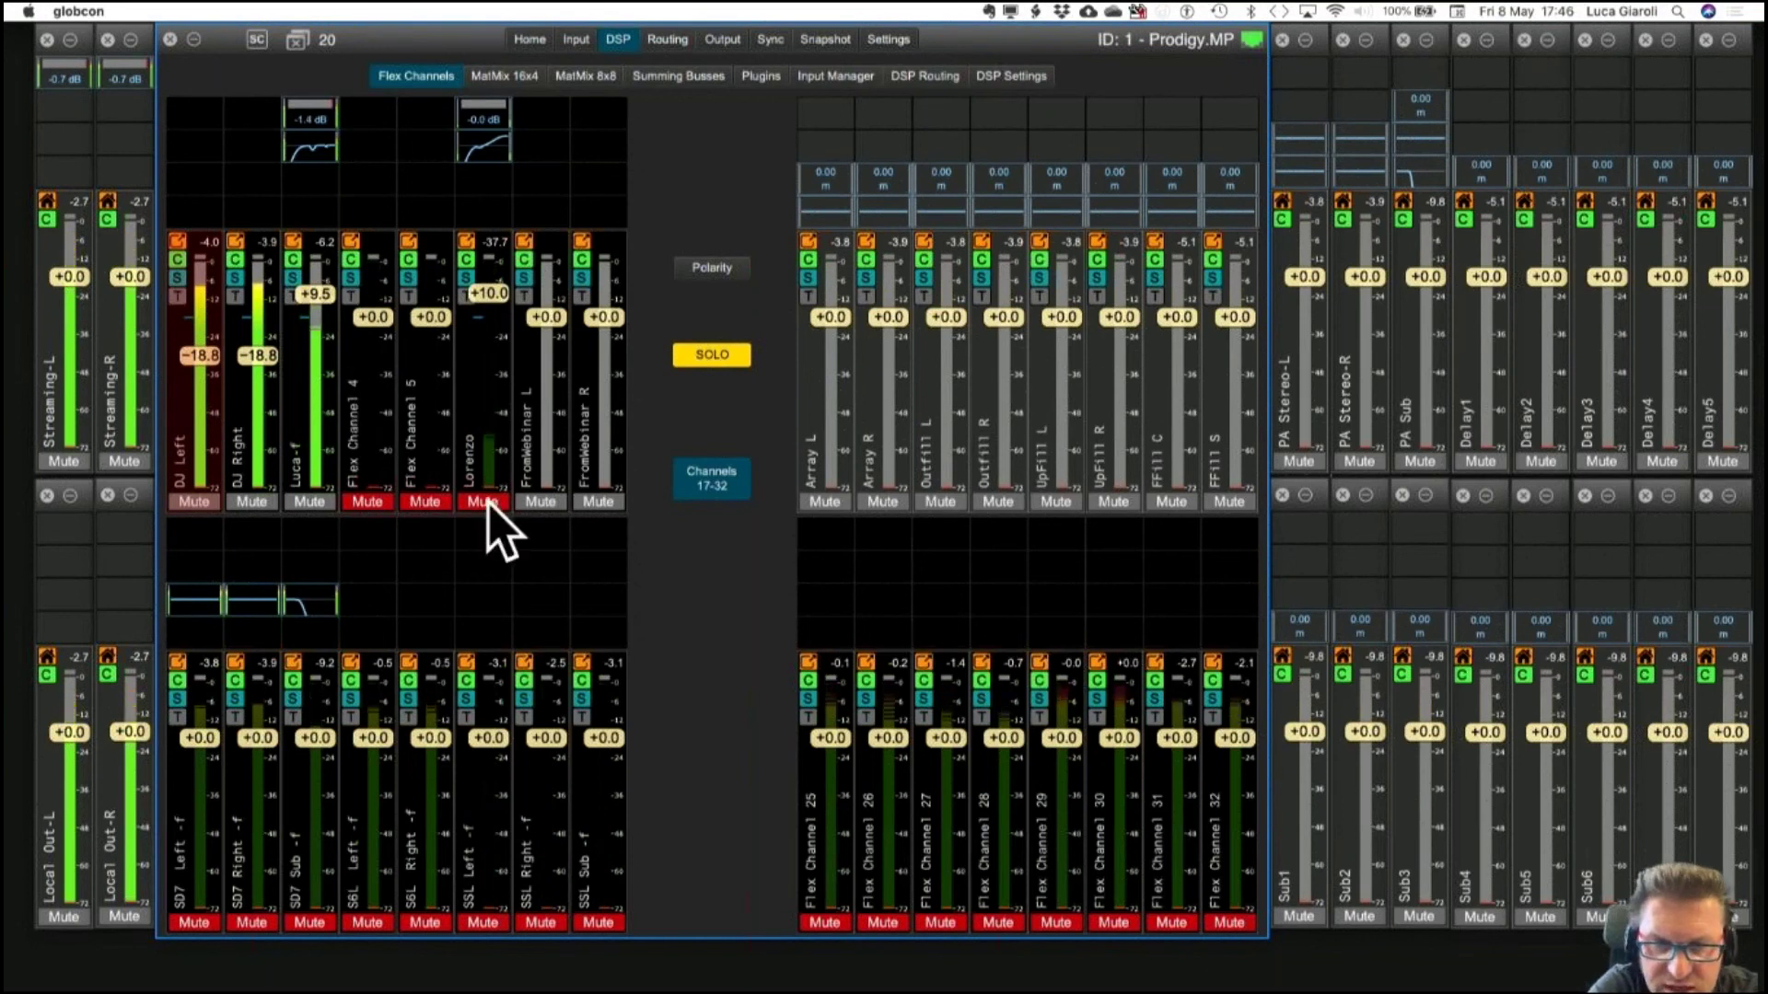
pyautogui.scroll(-5, 495, 314)
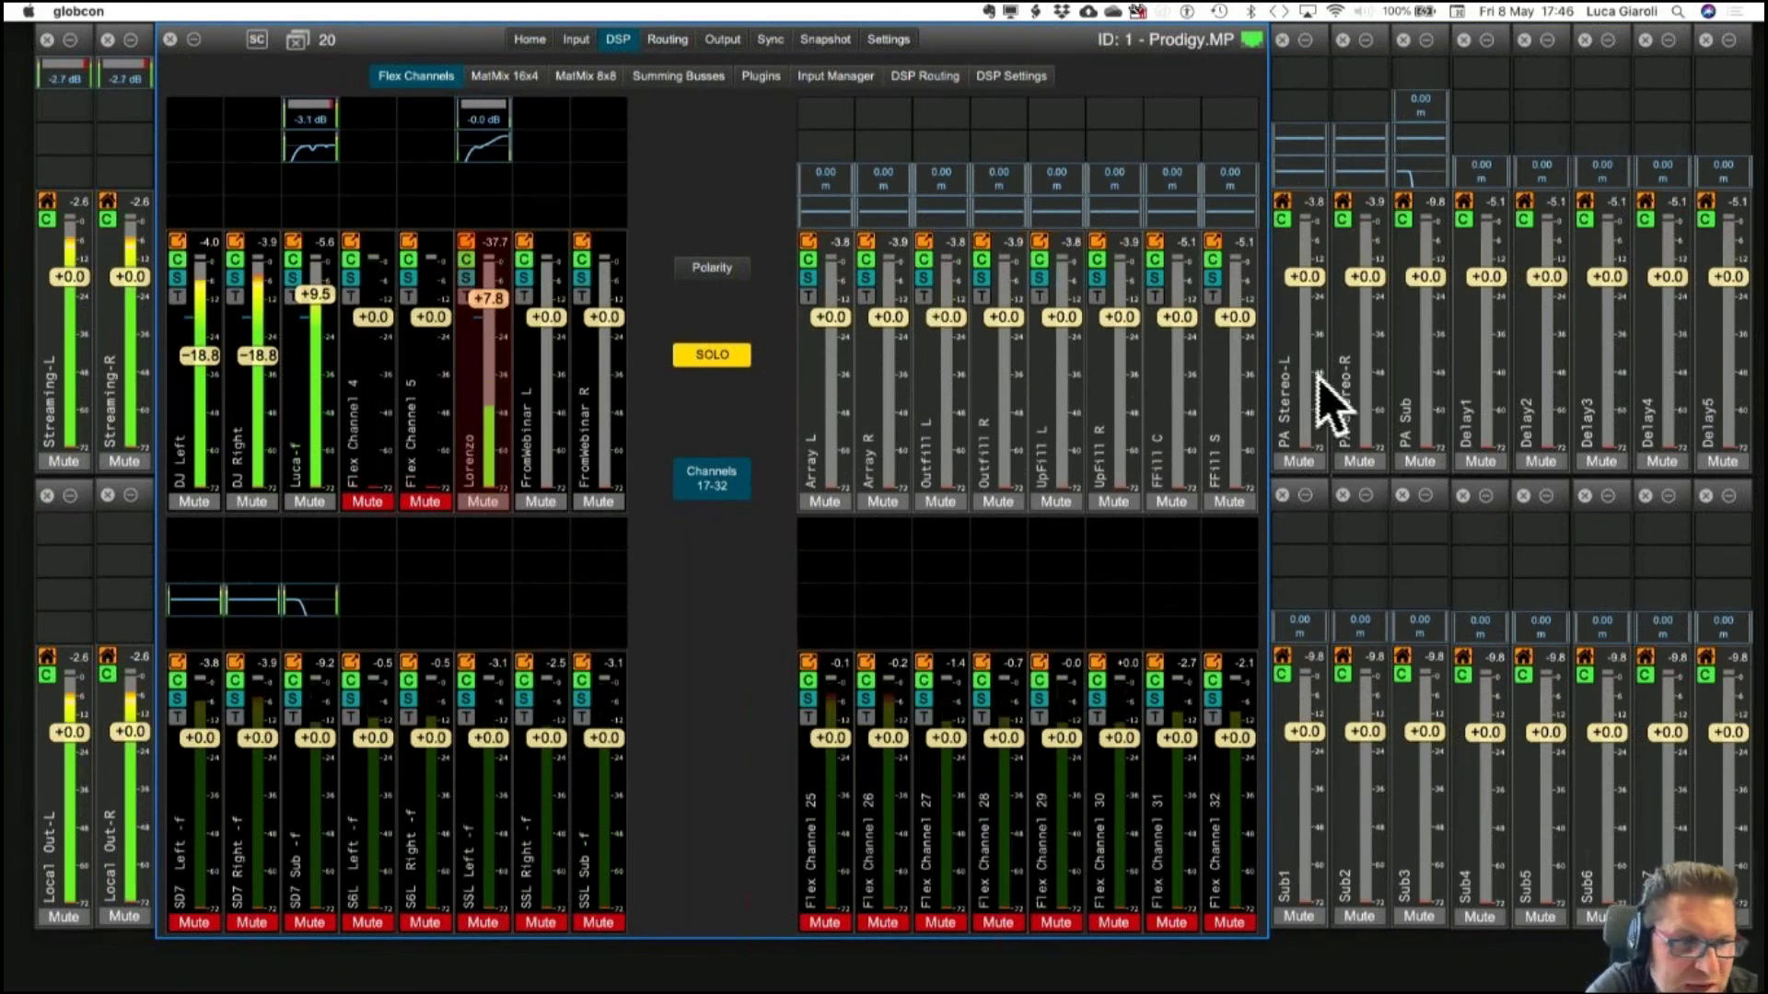
# In the PA Stereo mix, set the source of input 15 to DJ Left and of input 16 to DJ Right.
pyautogui.click(1318, 406)
pyautogui.click(1318, 405)
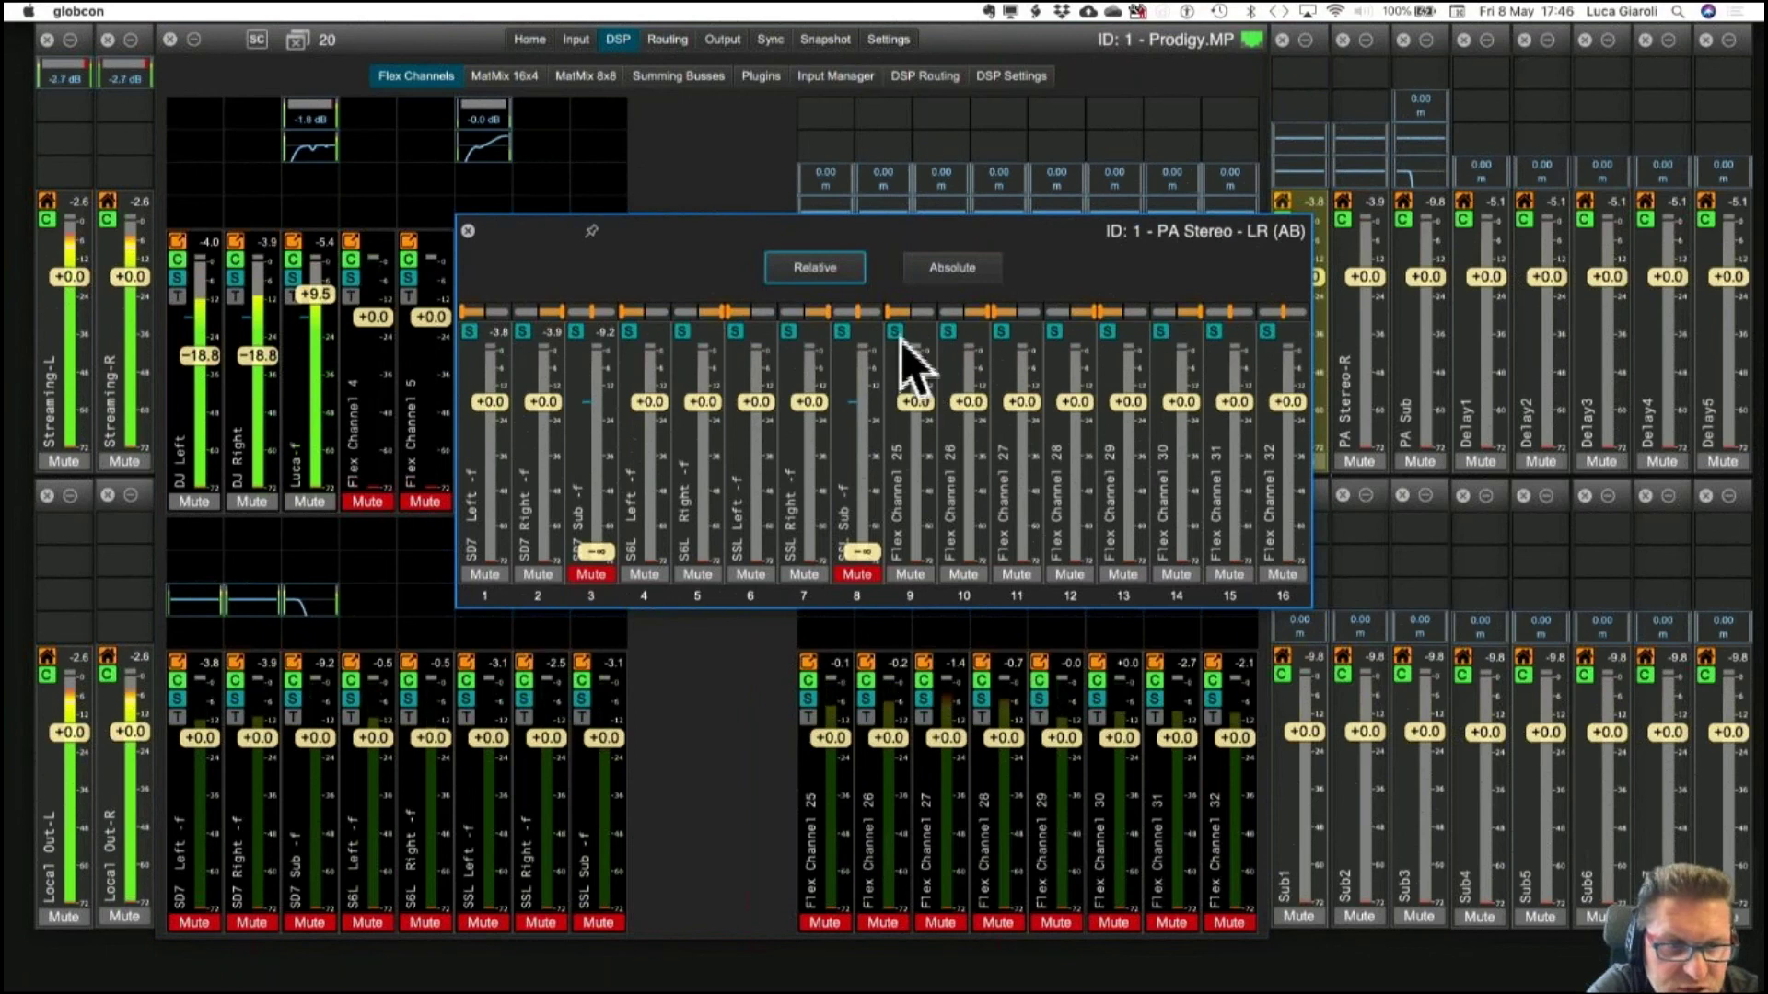
pyautogui.click(1216, 334)
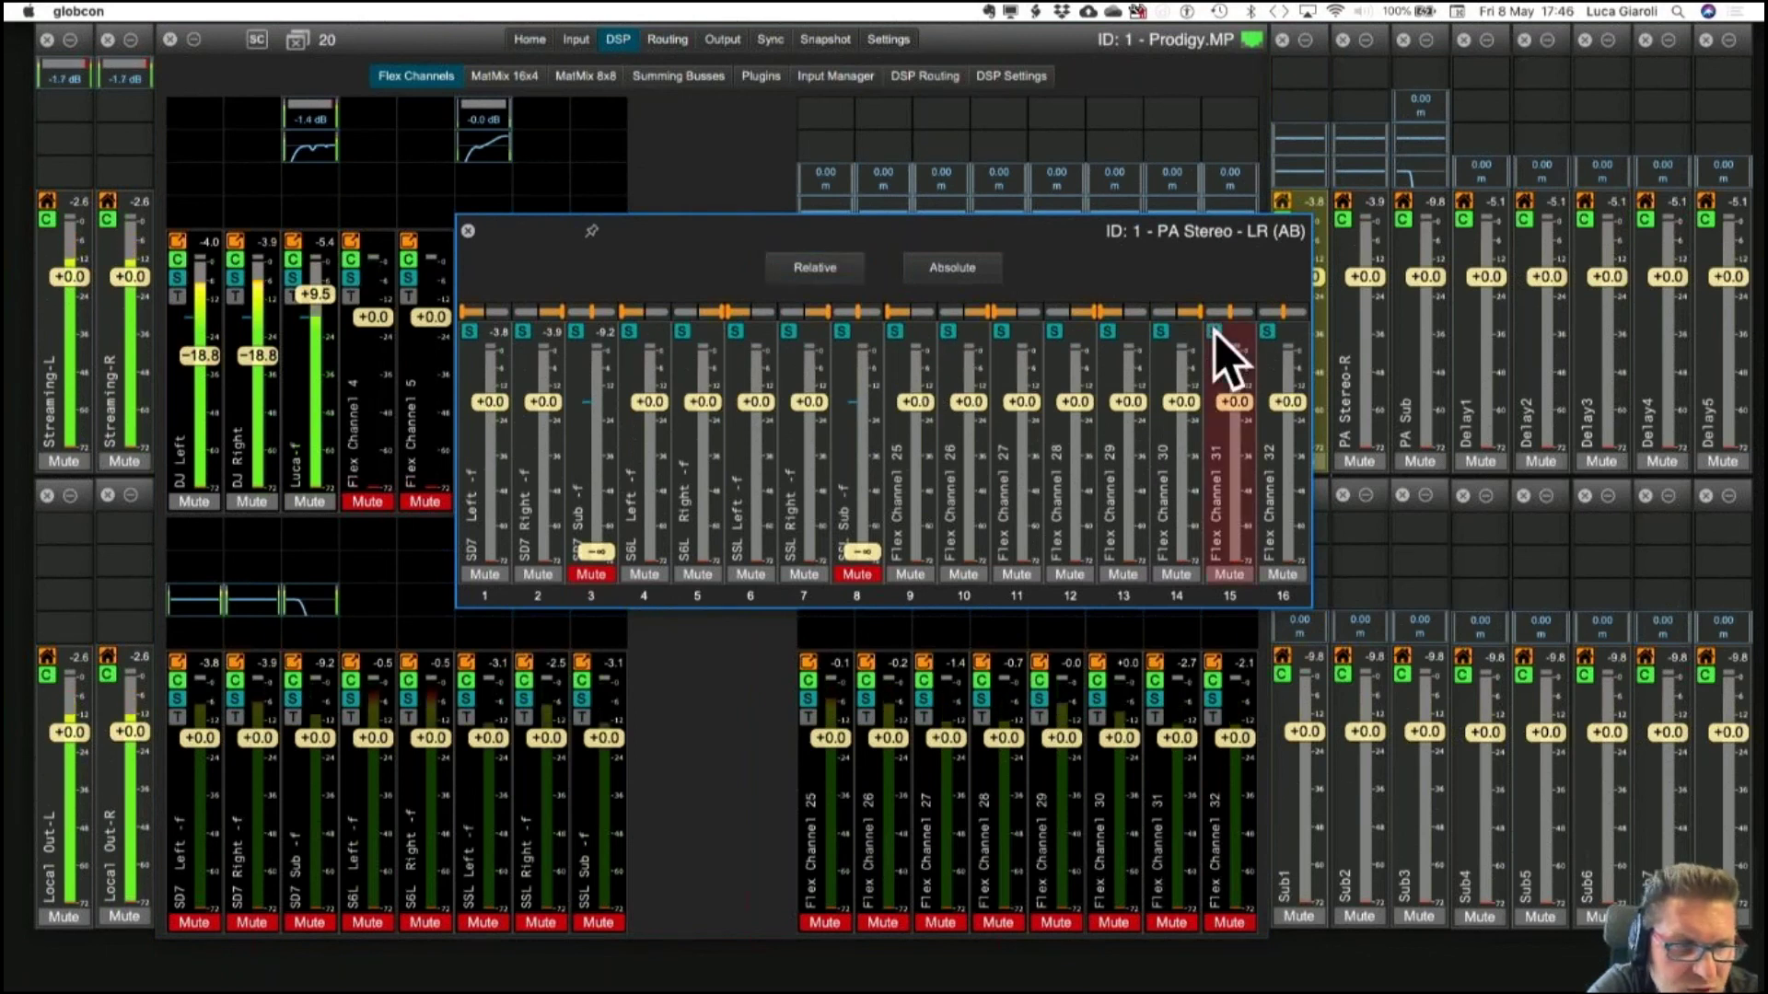
pyautogui.click(1216, 333)
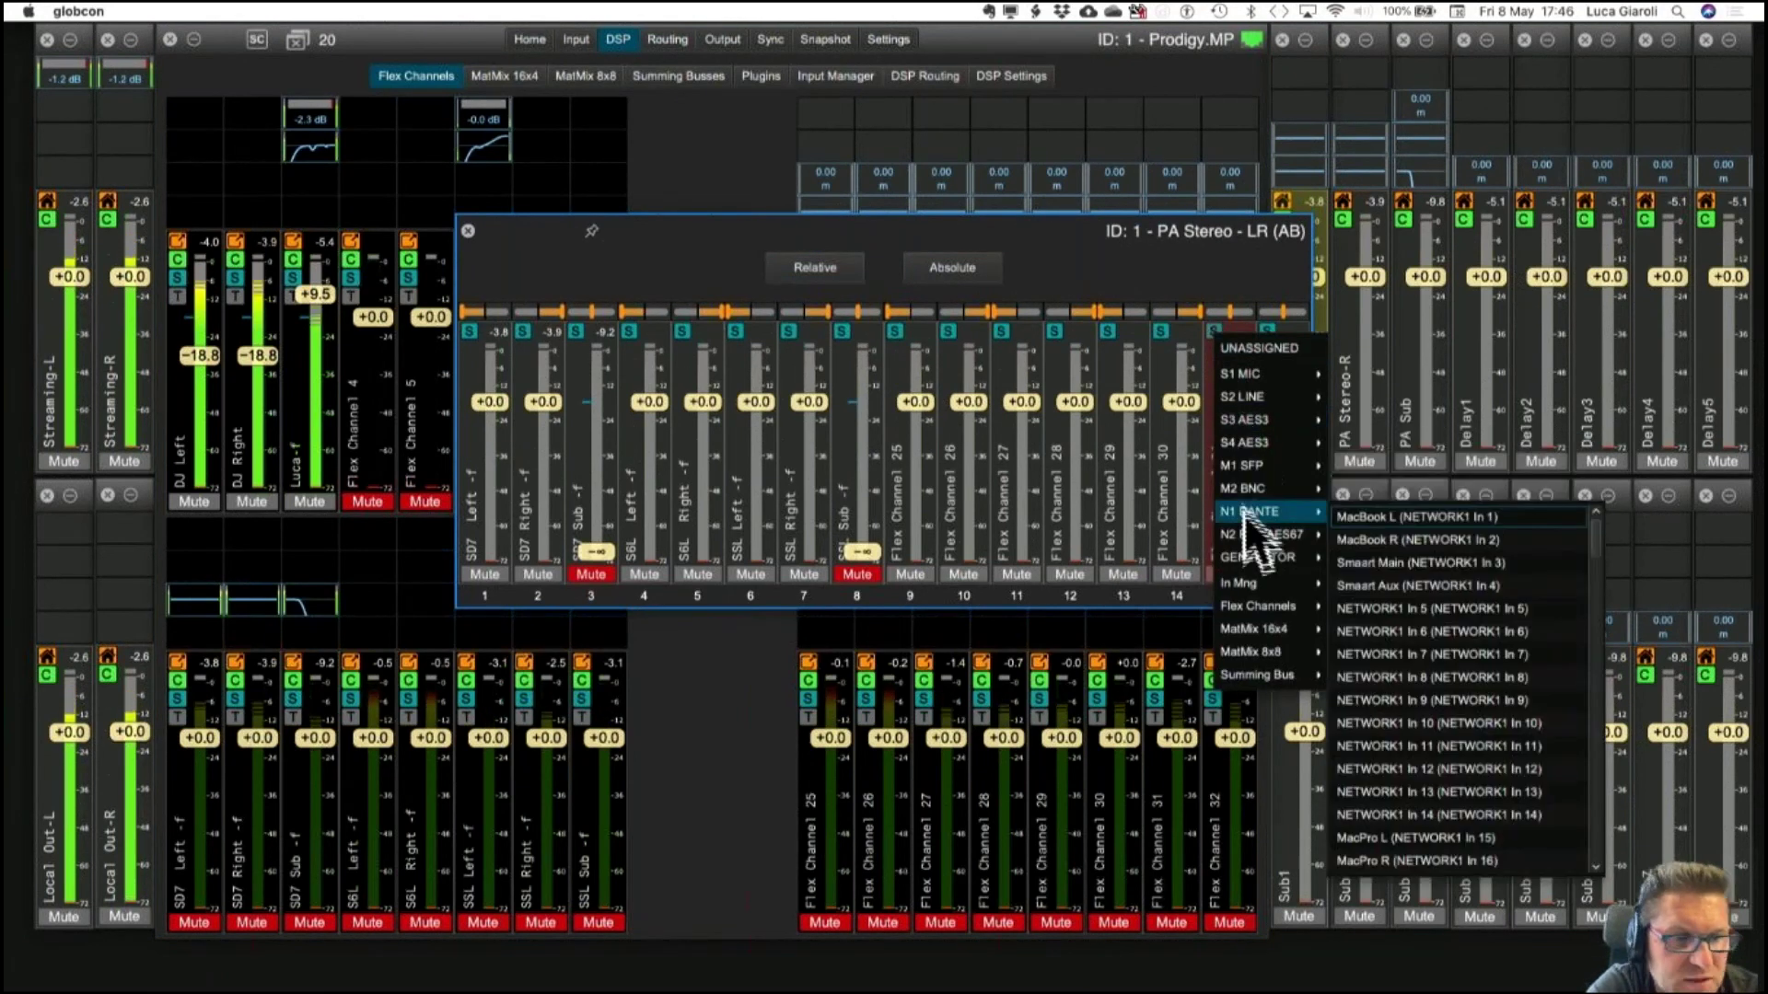
pyautogui.moveTo(1249, 586)
pyautogui.click(1389, 626)
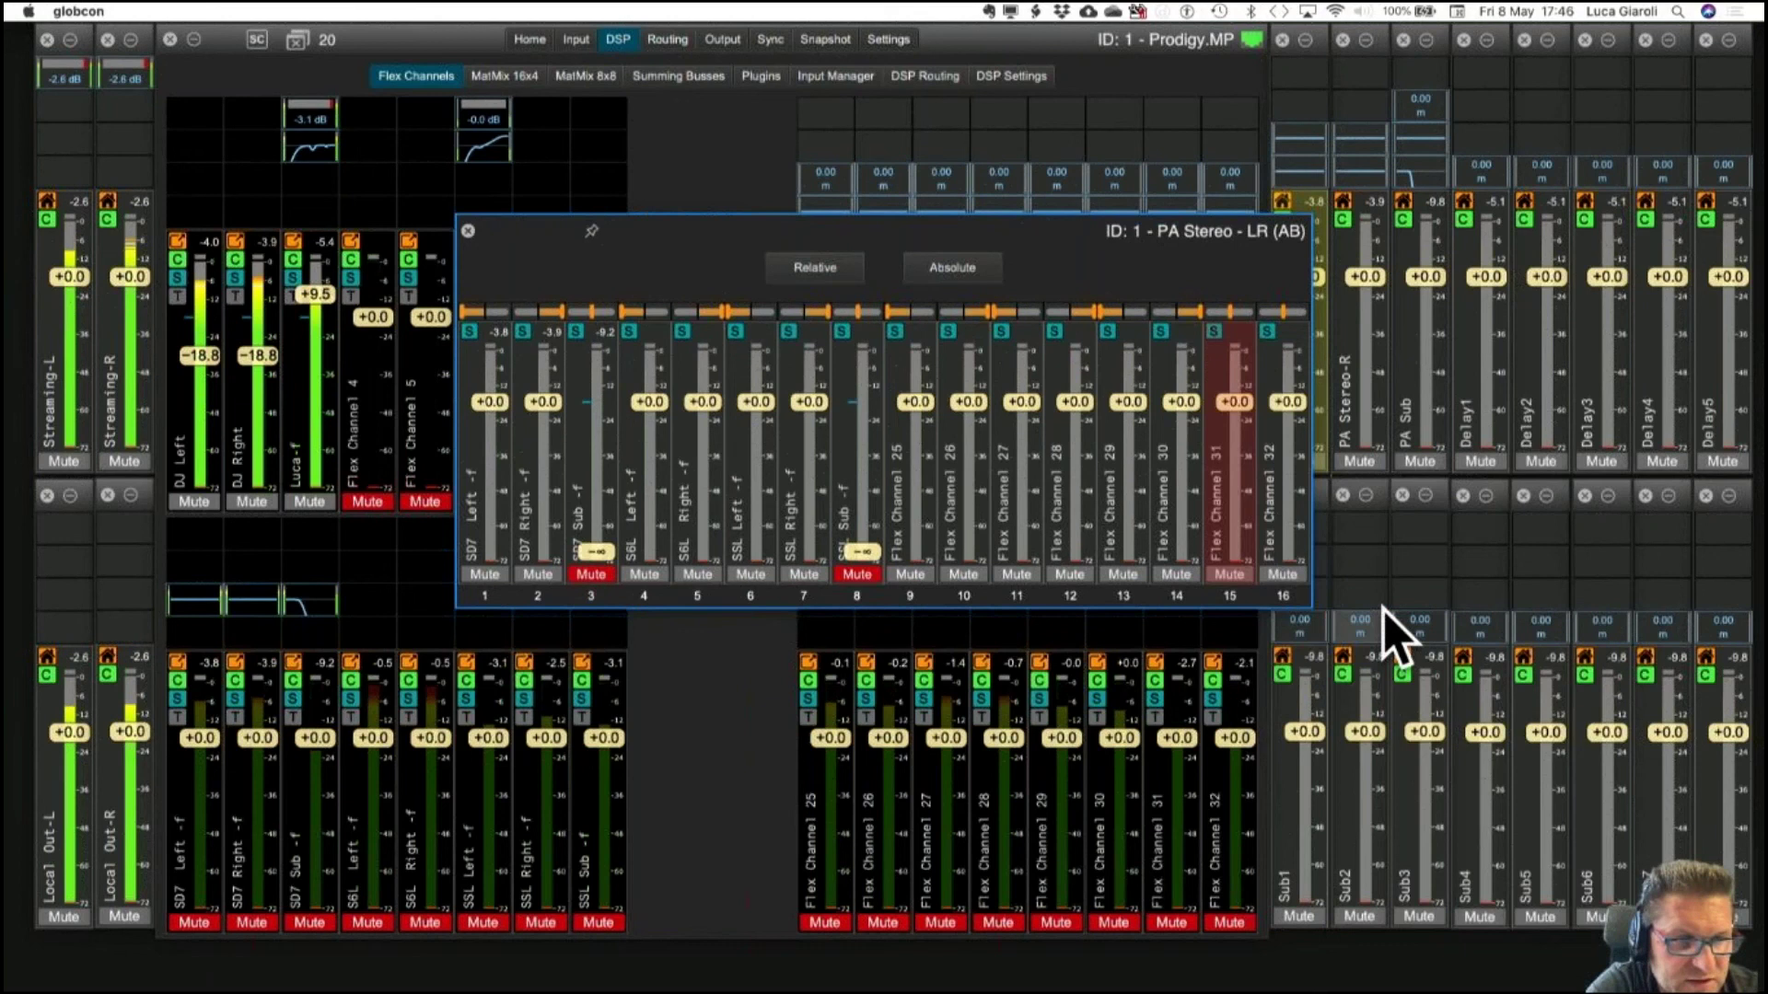
pyautogui.click(1270, 336)
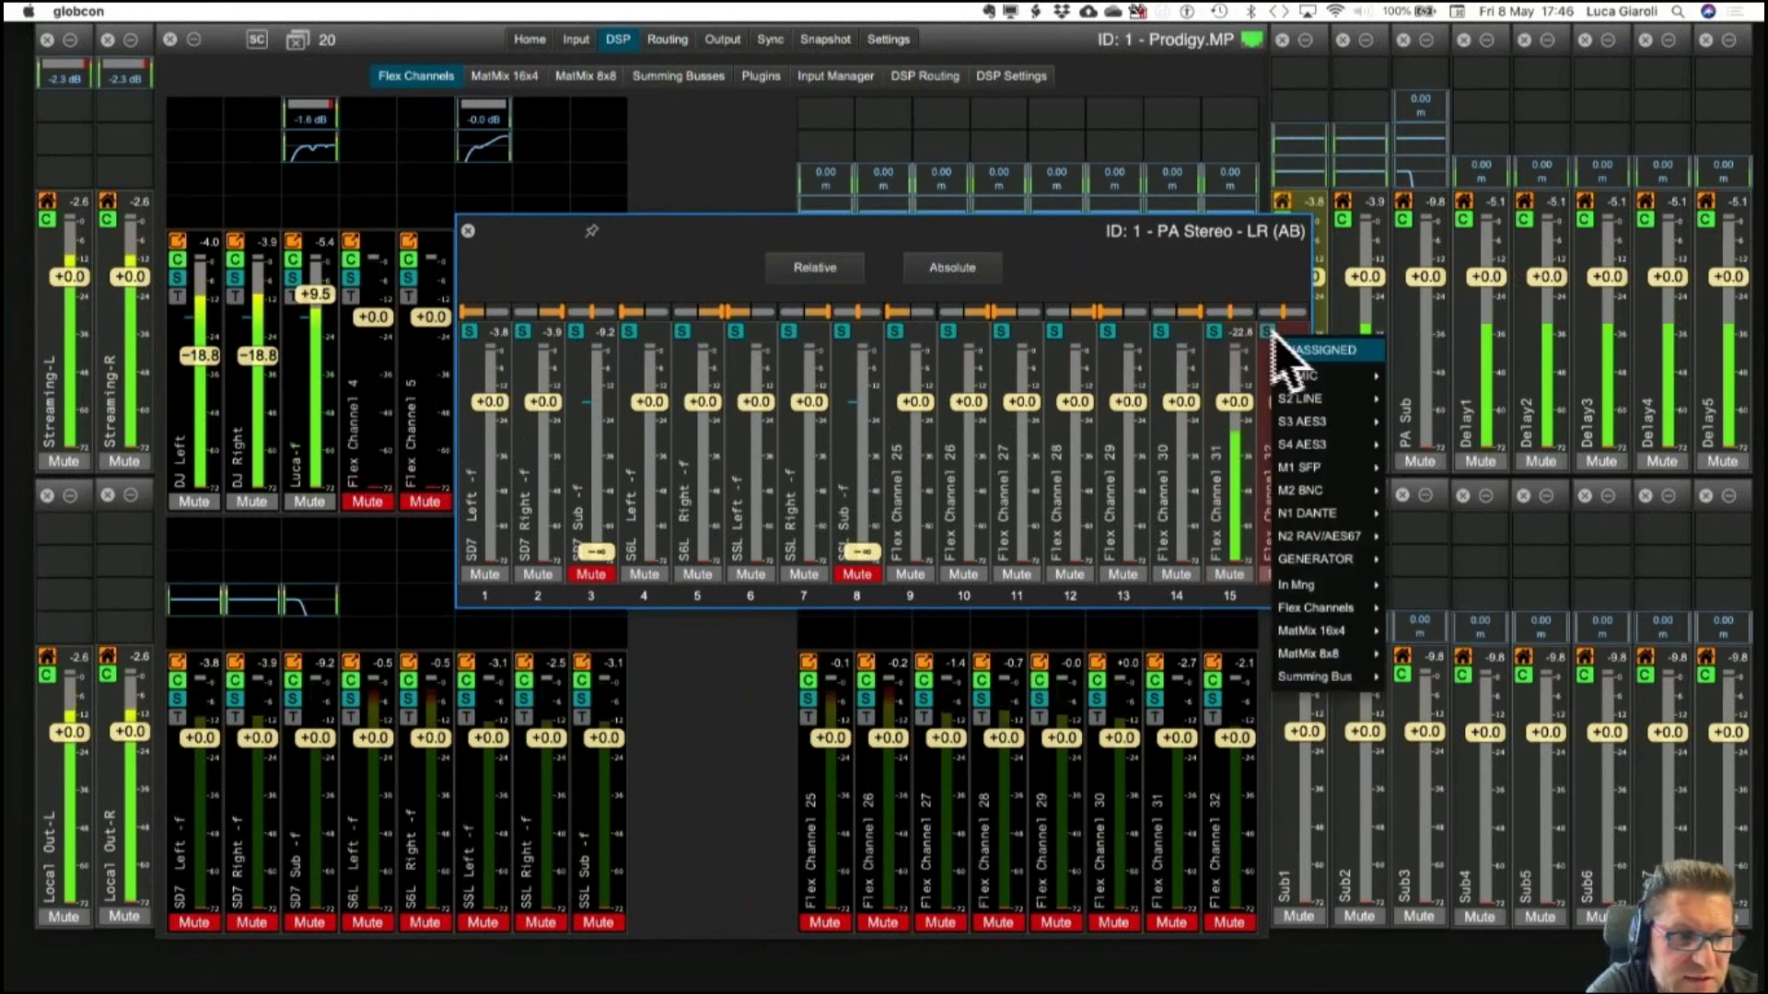
pyautogui.moveTo(1306, 451)
pyautogui.moveTo(1316, 610)
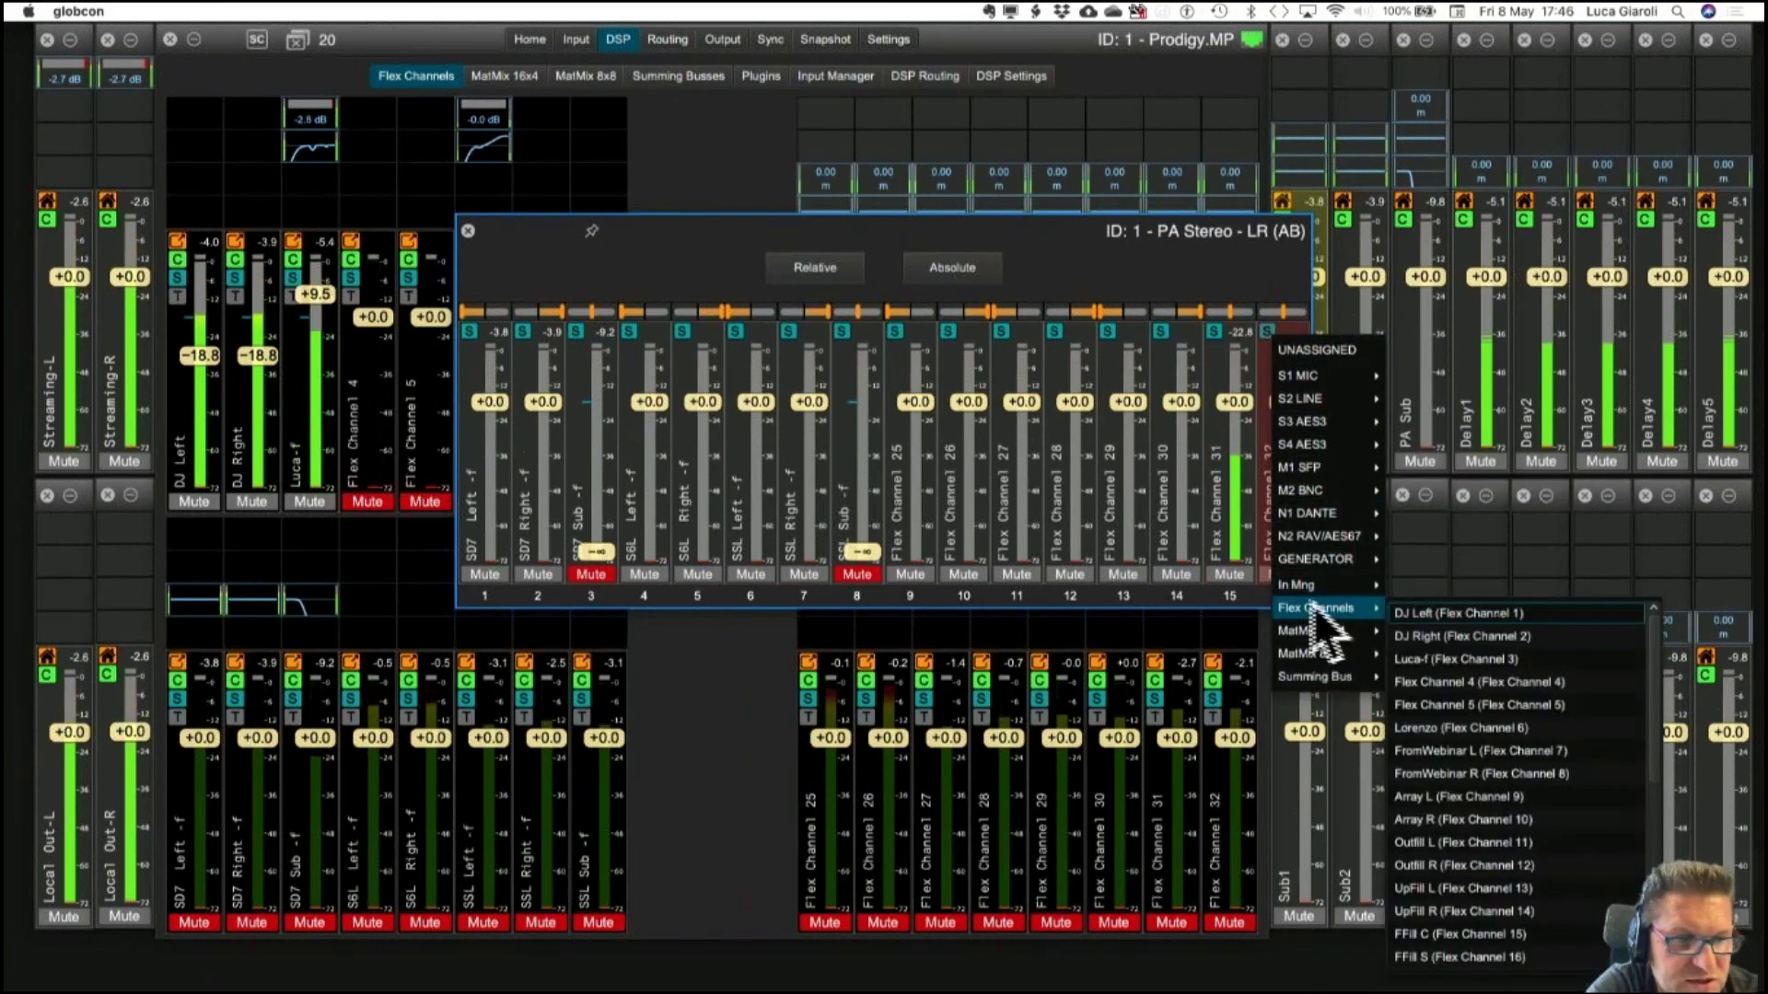
pyautogui.click(1419, 636)
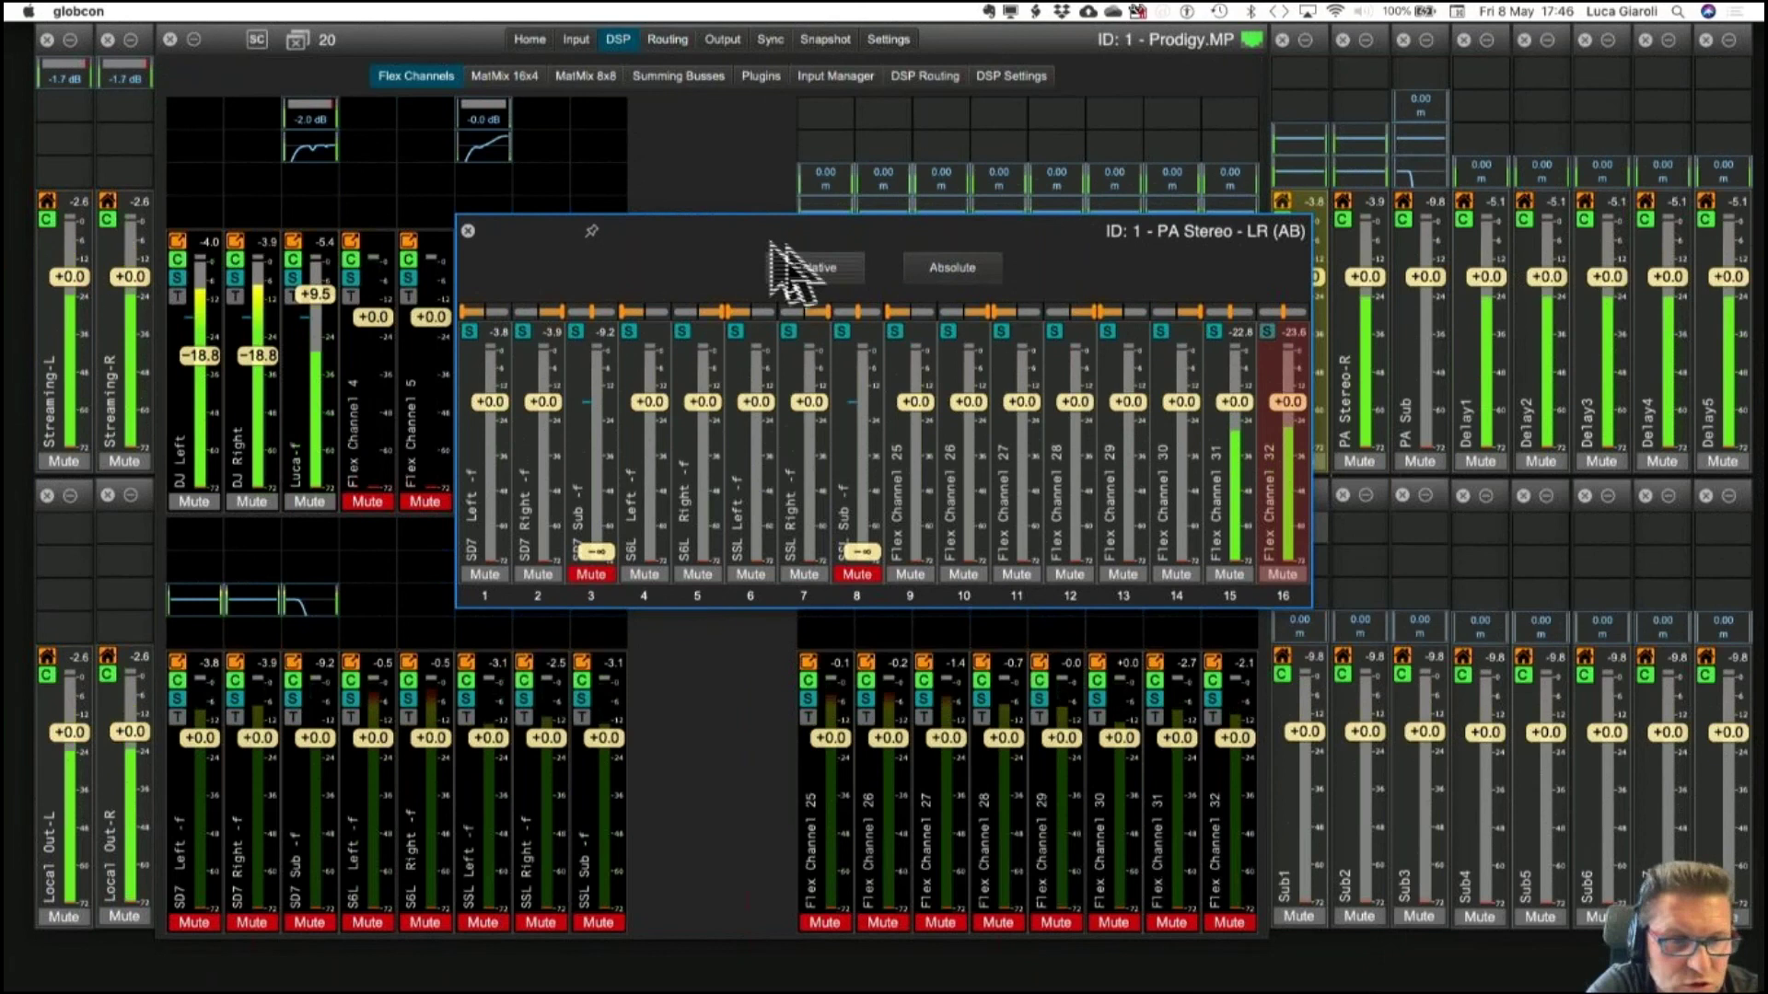
pyautogui.click(468, 230)
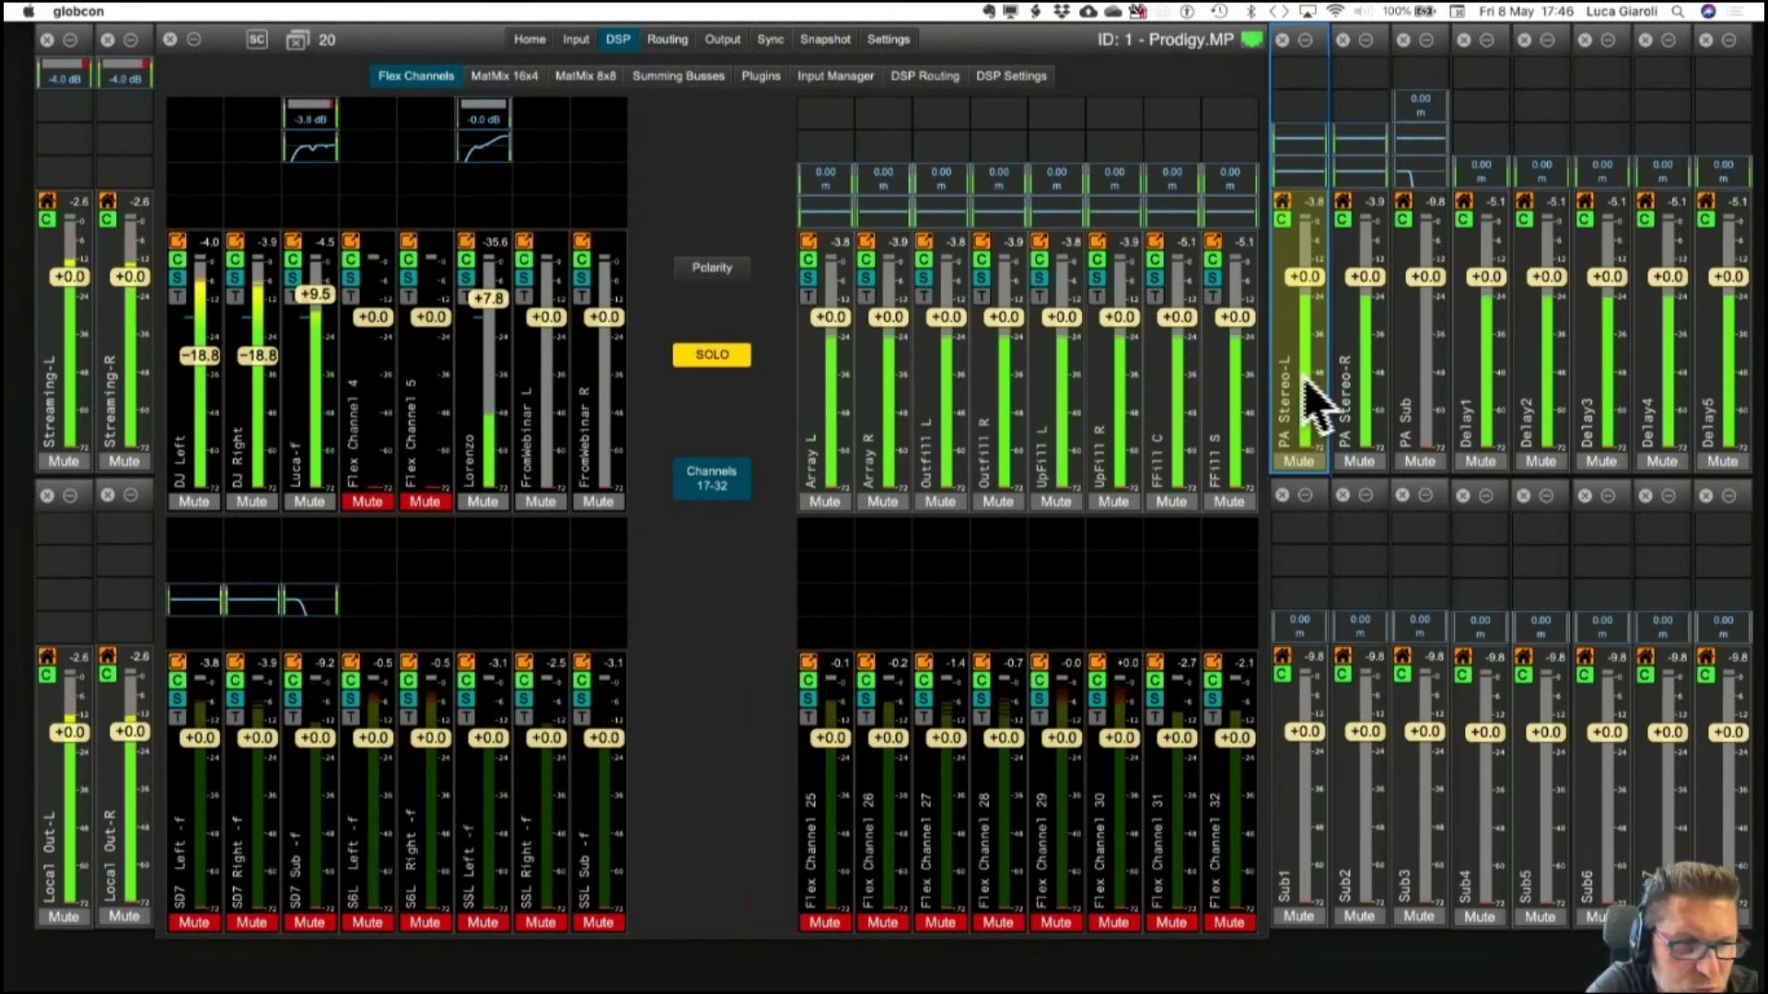
# In the PA Sub mix, set the levels of inputs 15 and 16 (Flex Channels 31 and 32) to -6.0.
pyautogui.click(1427, 369)
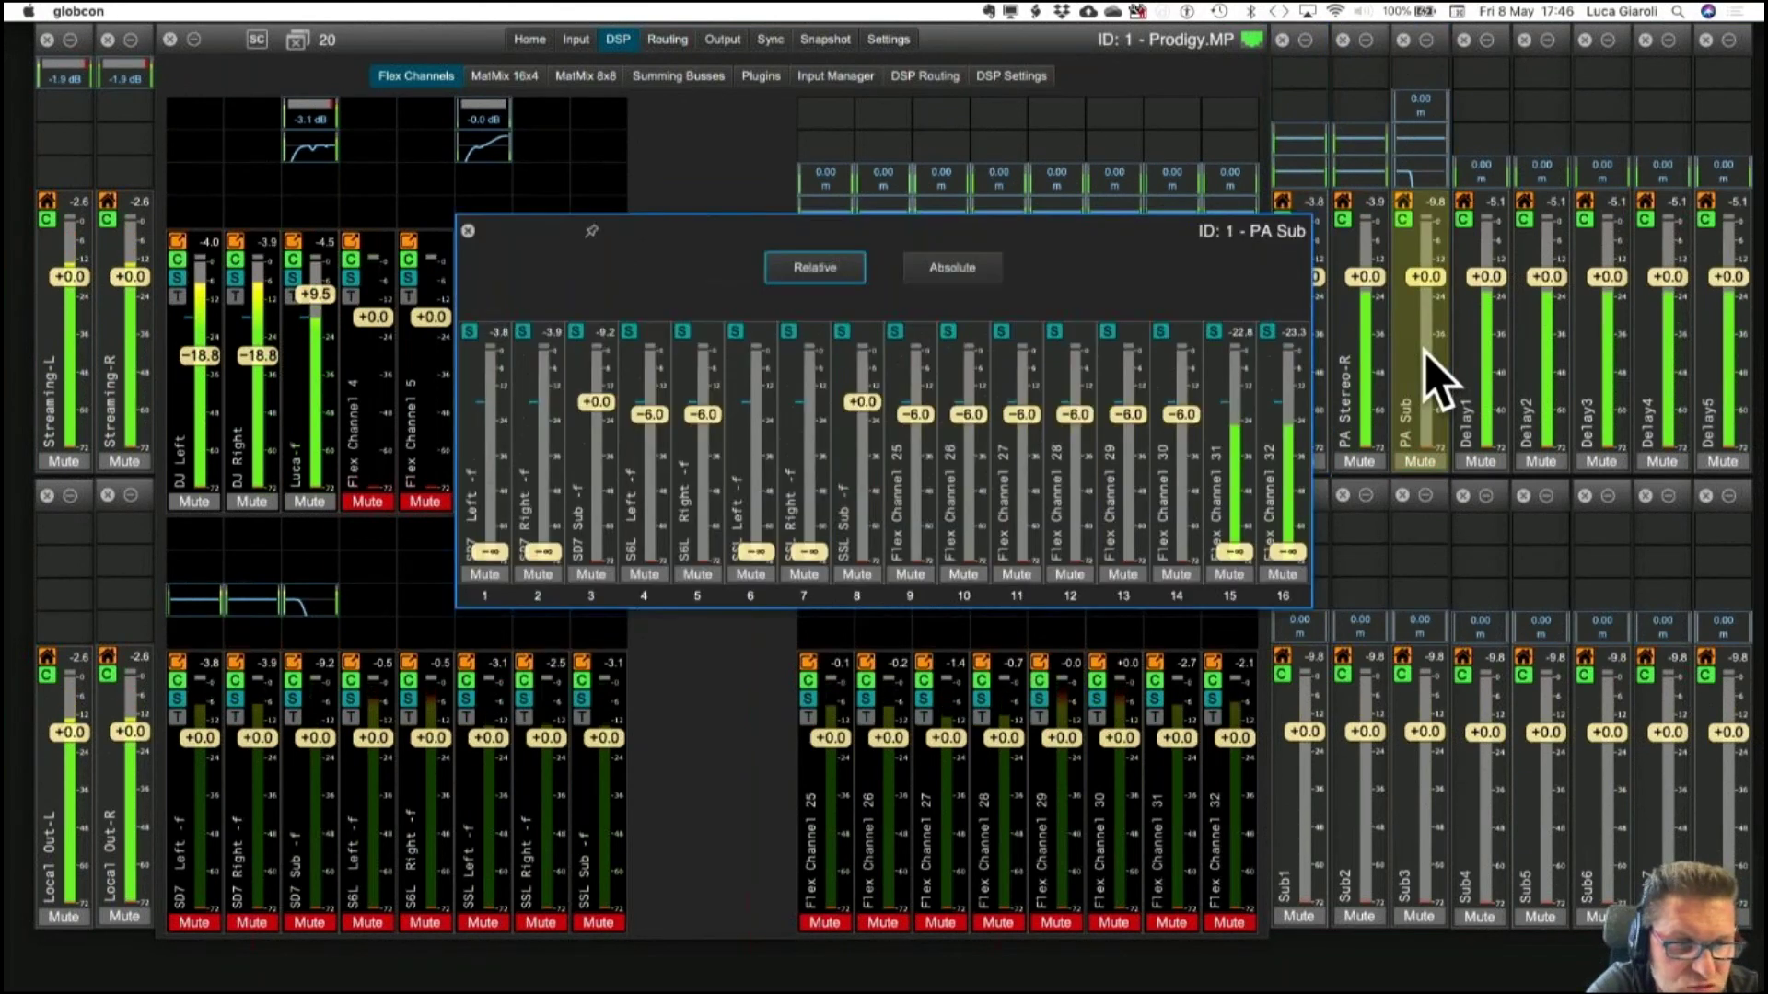
pyautogui.click(1245, 444)
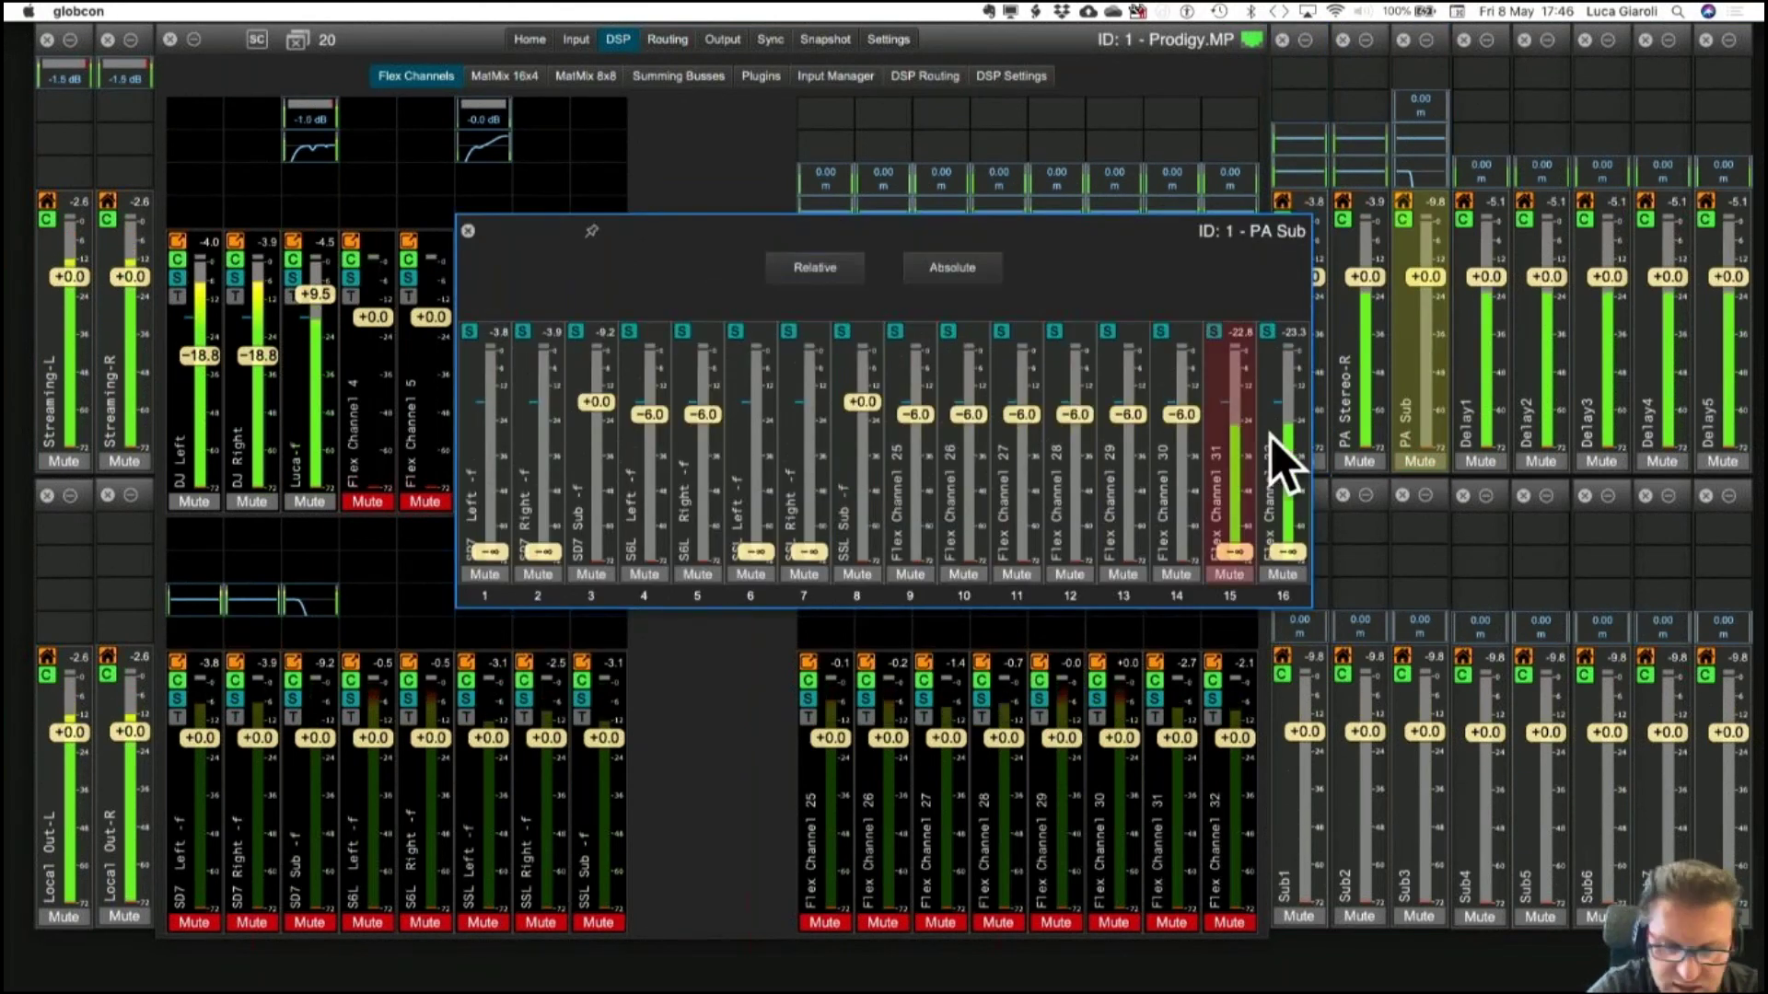
pyautogui.click(1283, 464)
pyautogui.moveTo(1287, 556)
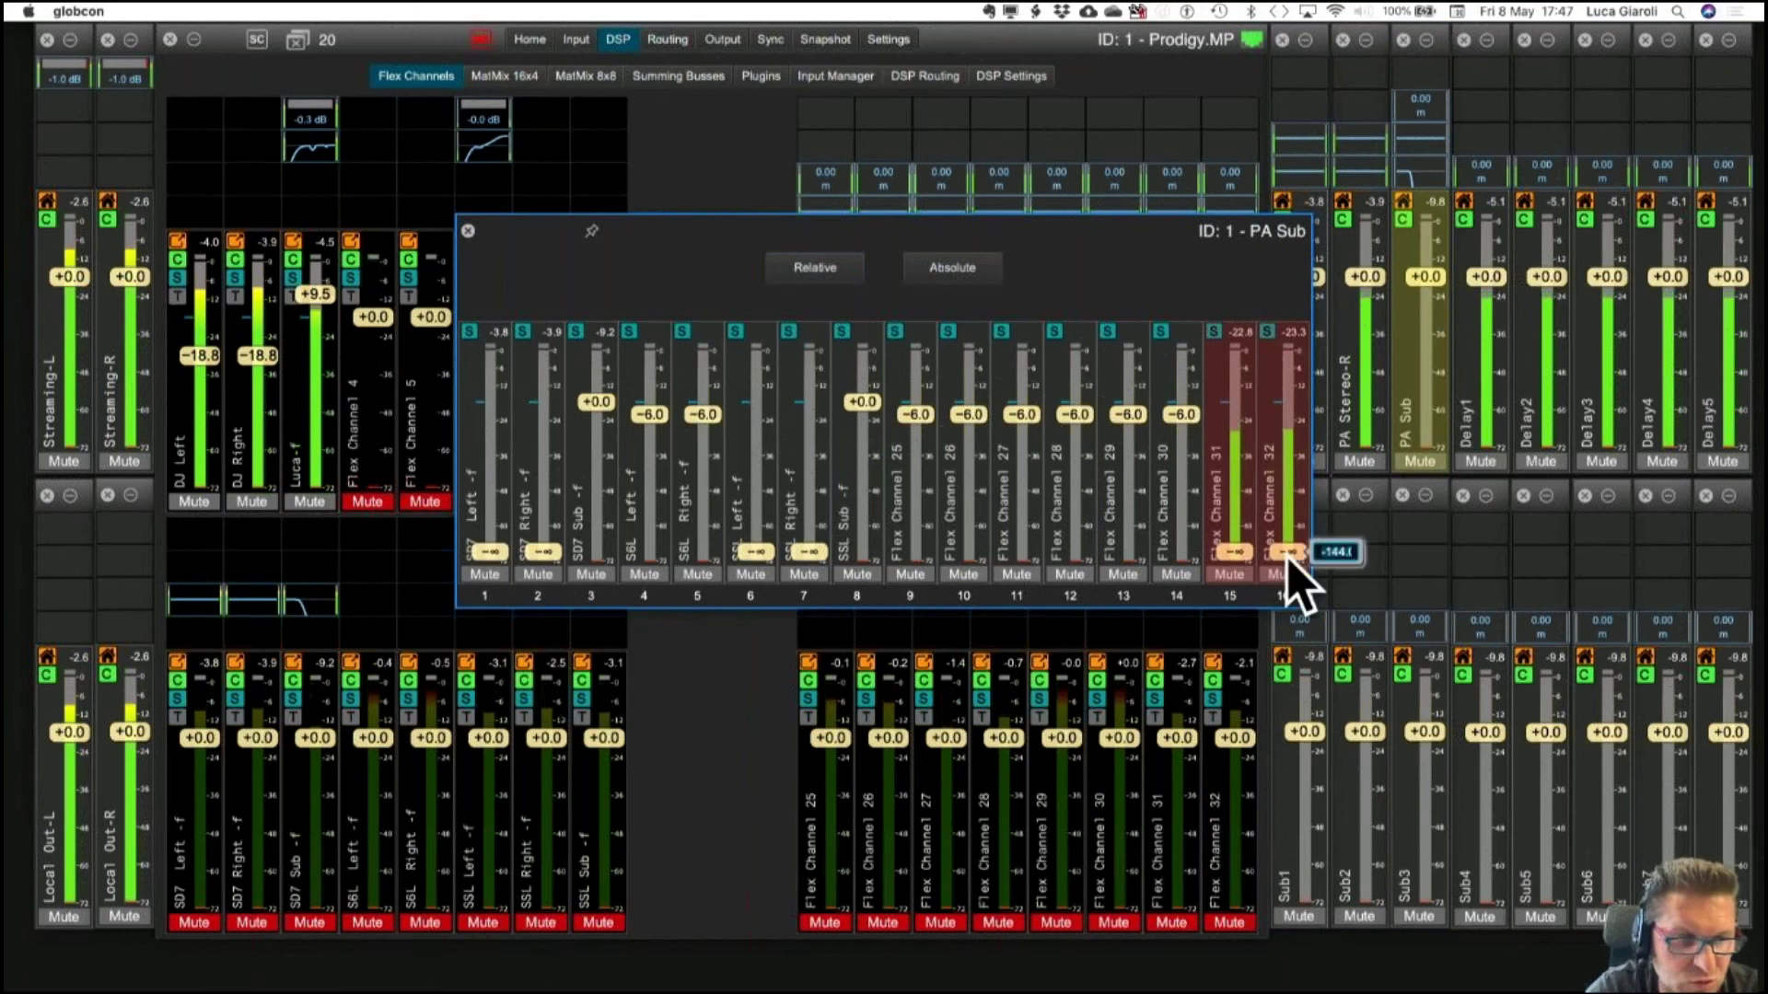
pyautogui.scroll(10, 1289, 555)
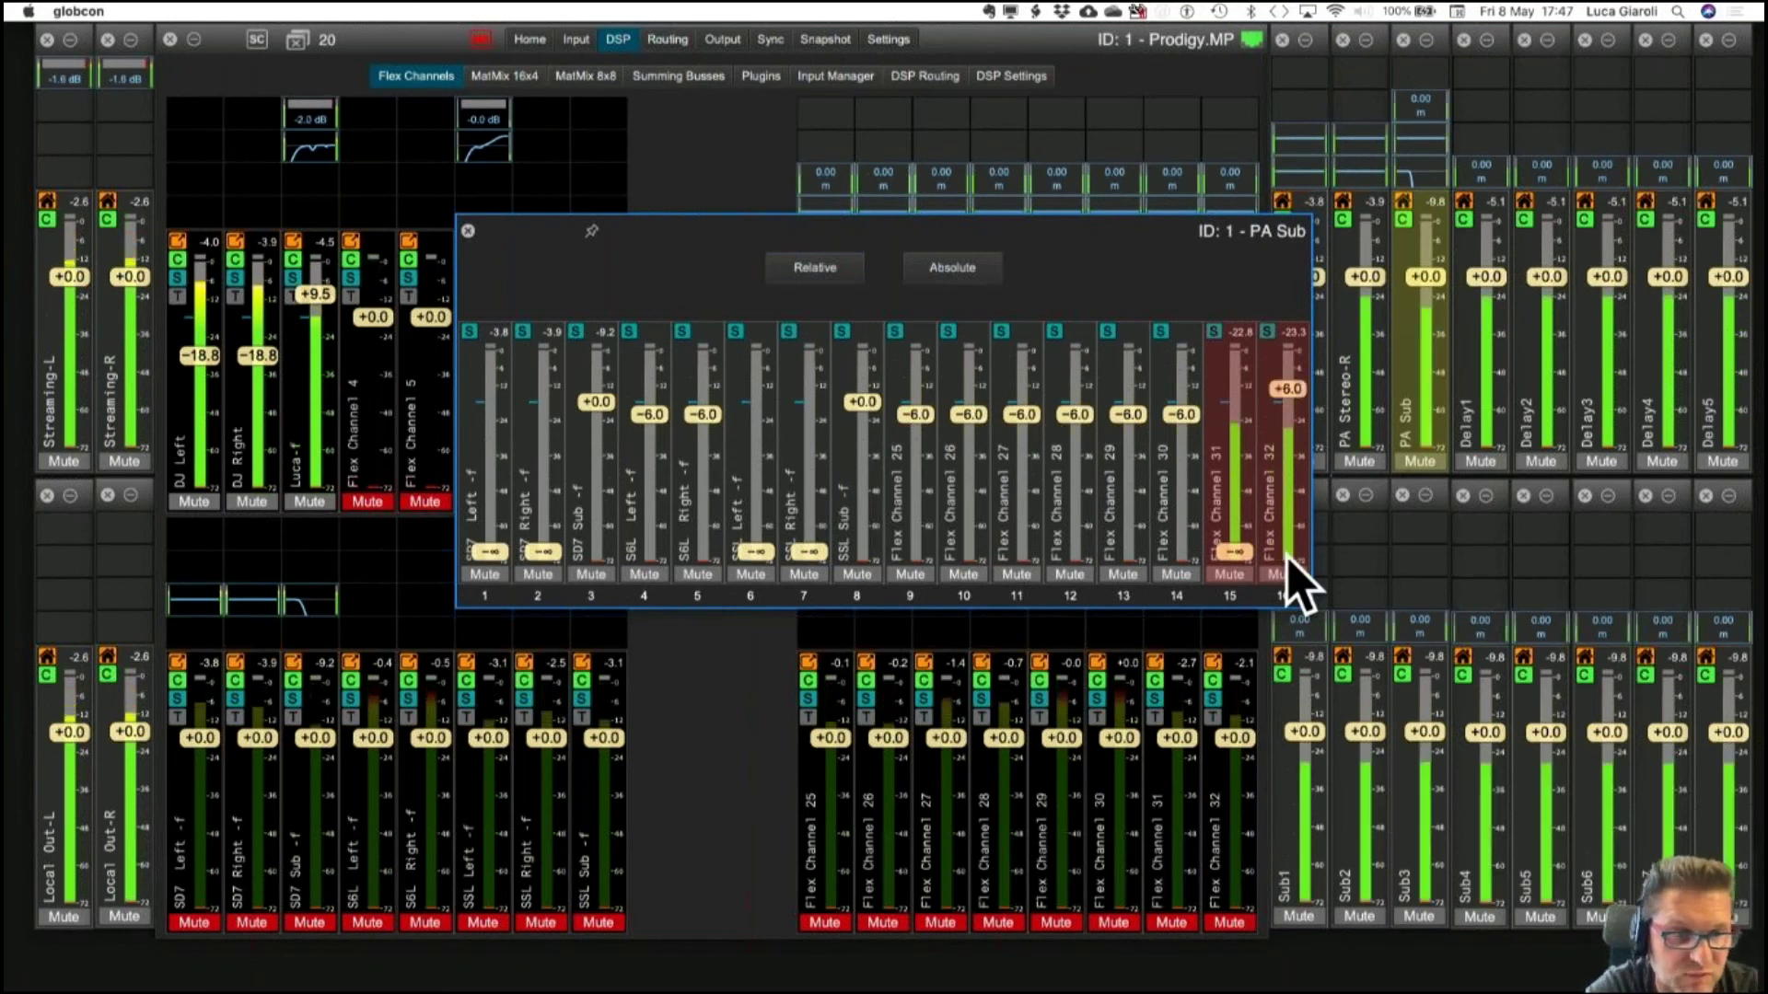
pyautogui.moveTo(1301, 405)
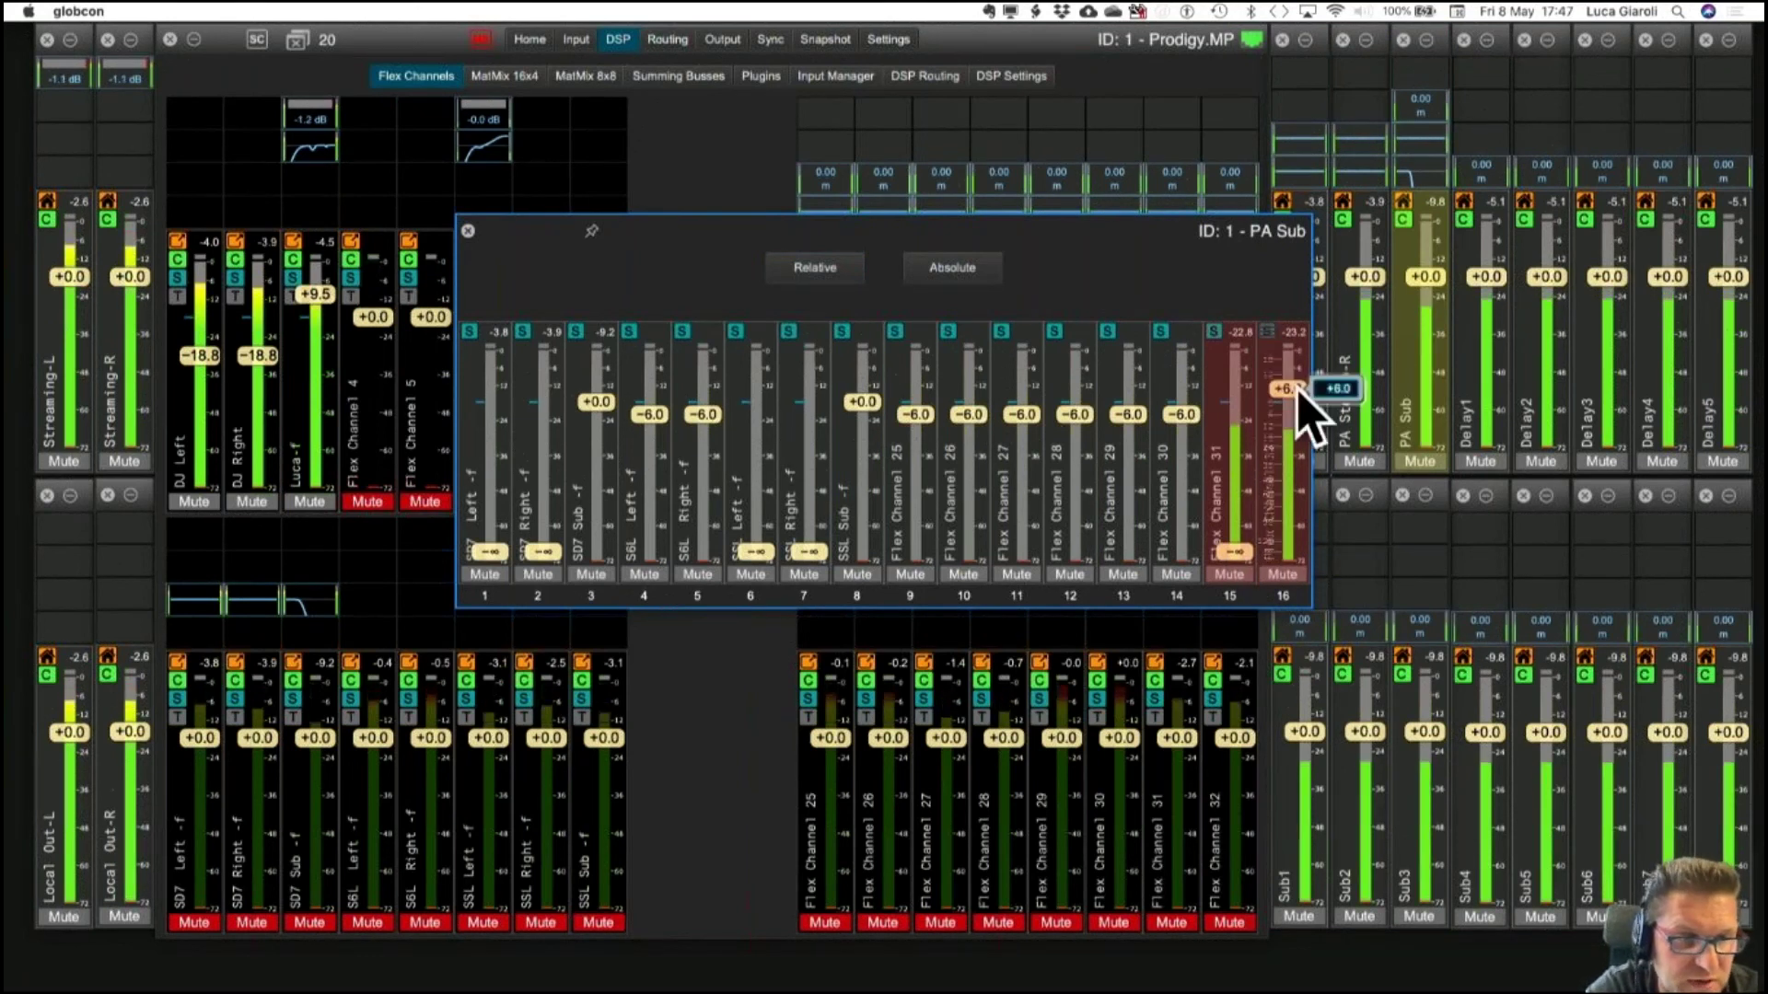
pyautogui.scroll(-6, 1301, 406)
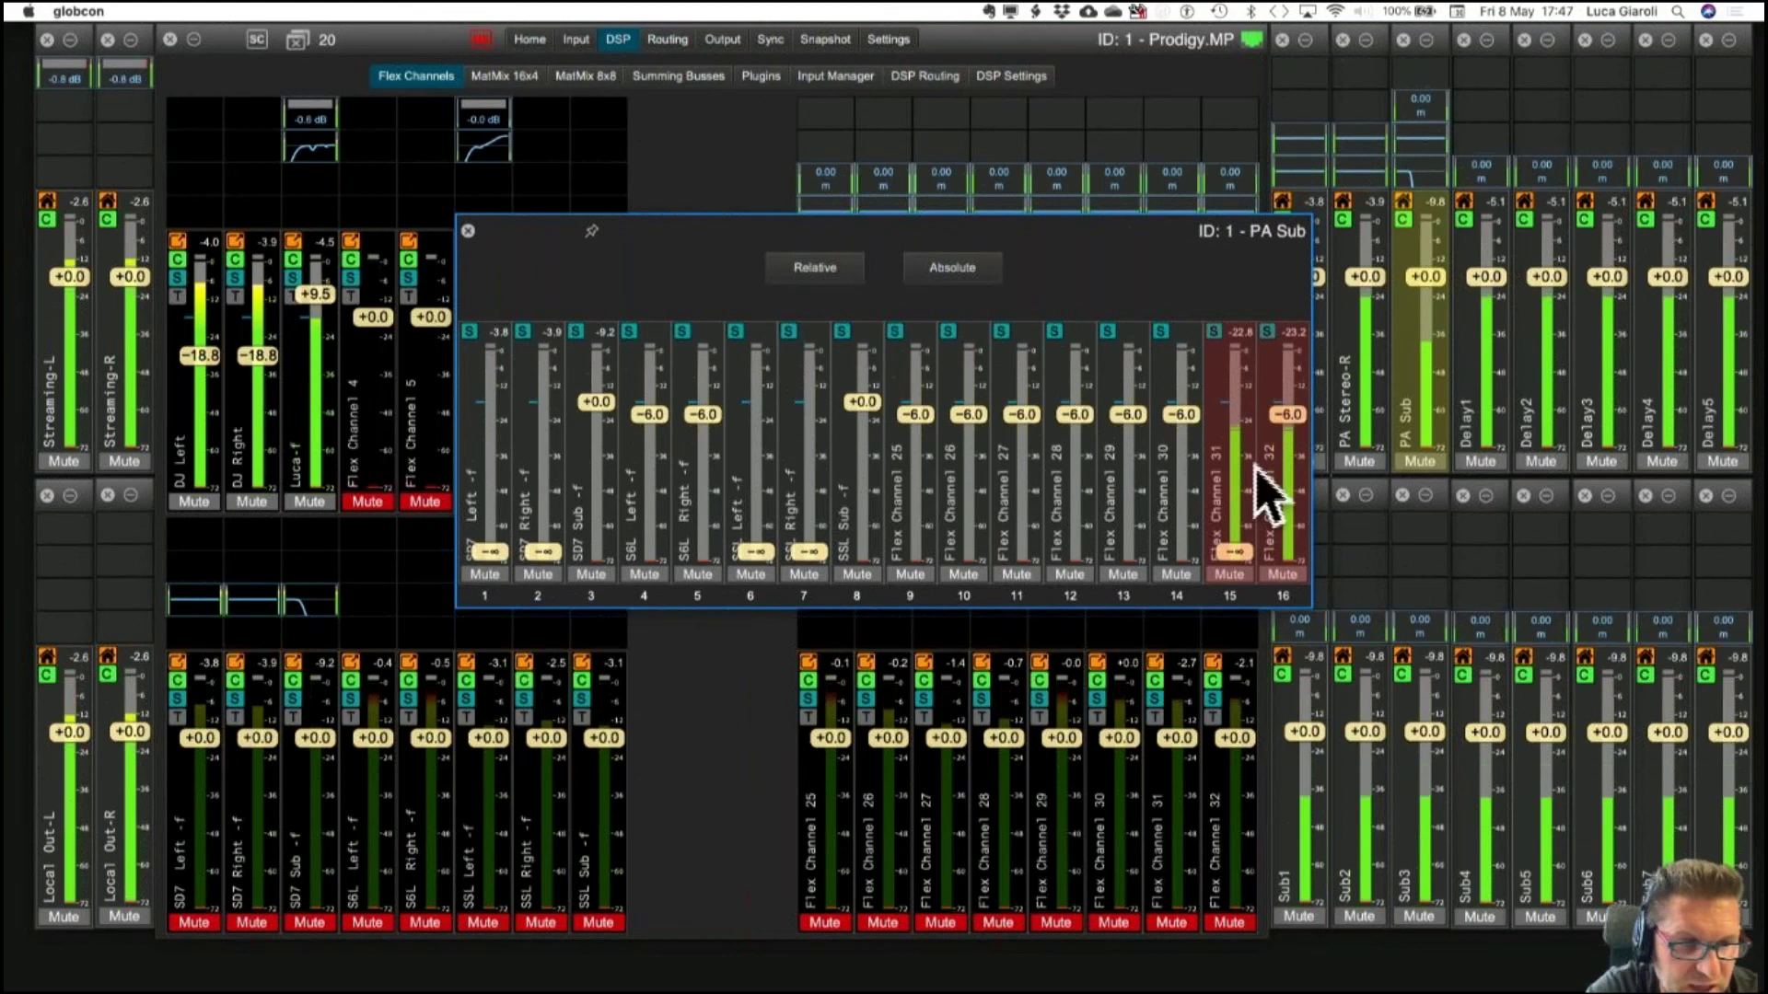
pyautogui.moveTo(1232, 550)
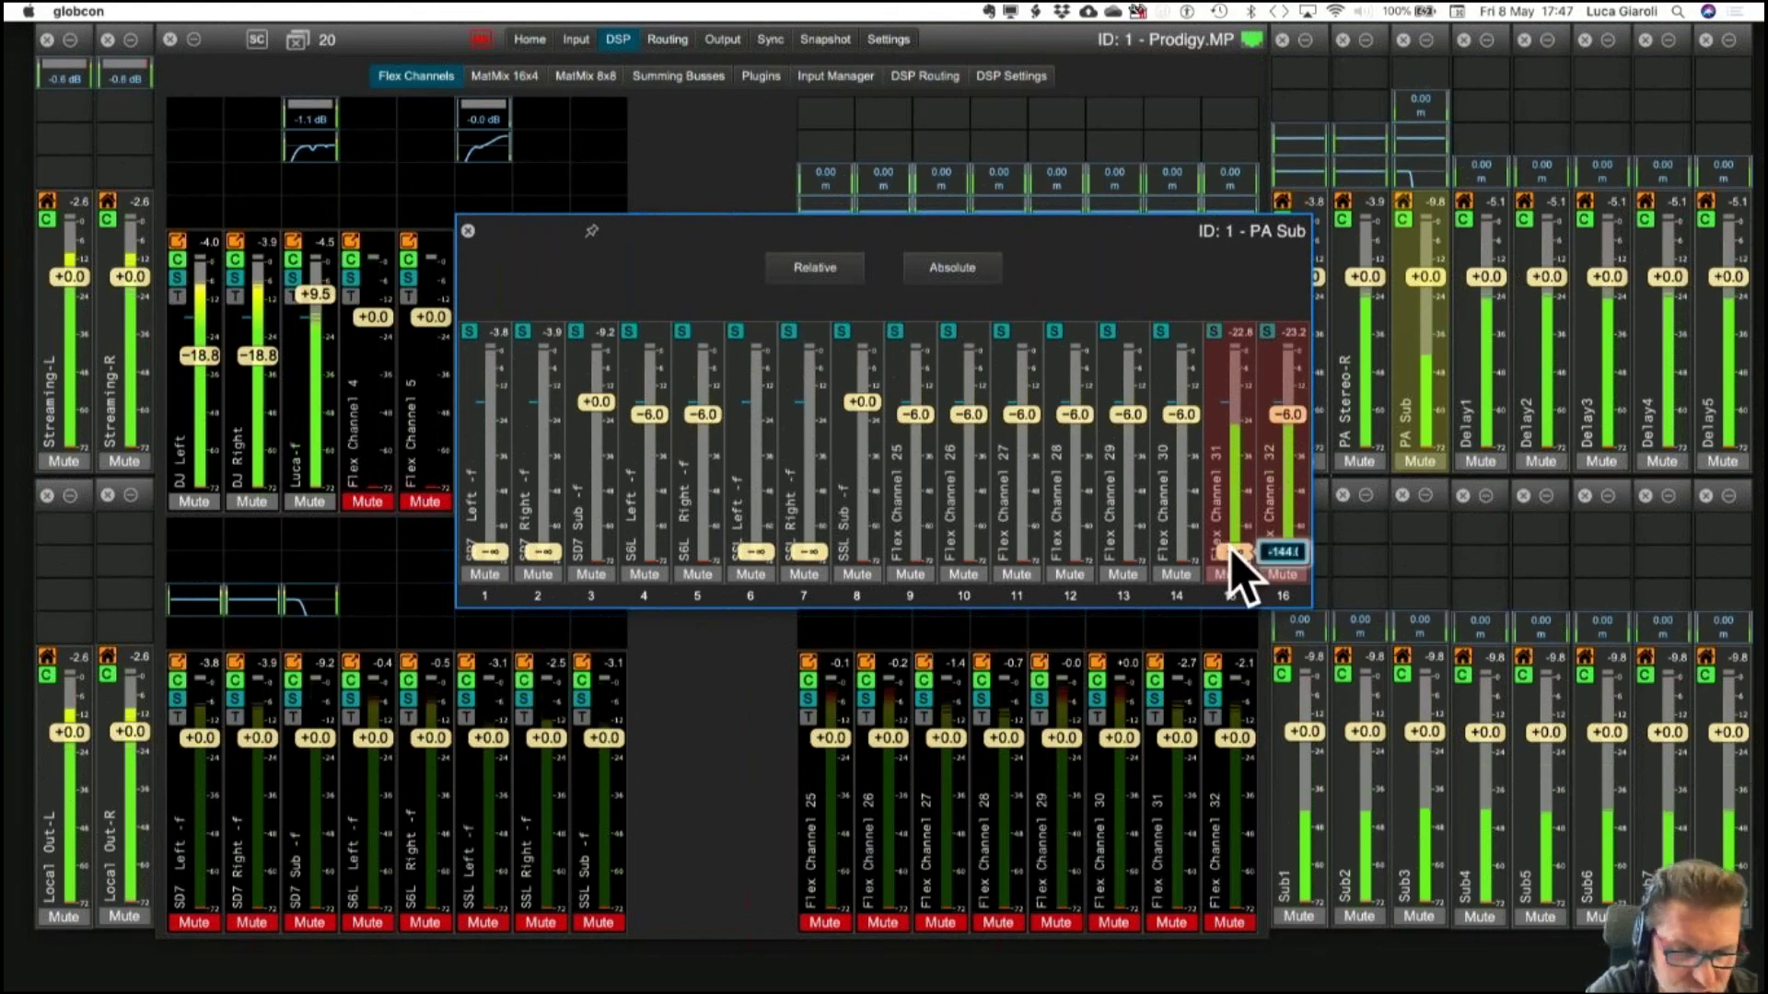
pyautogui.scroll(10, 1232, 551)
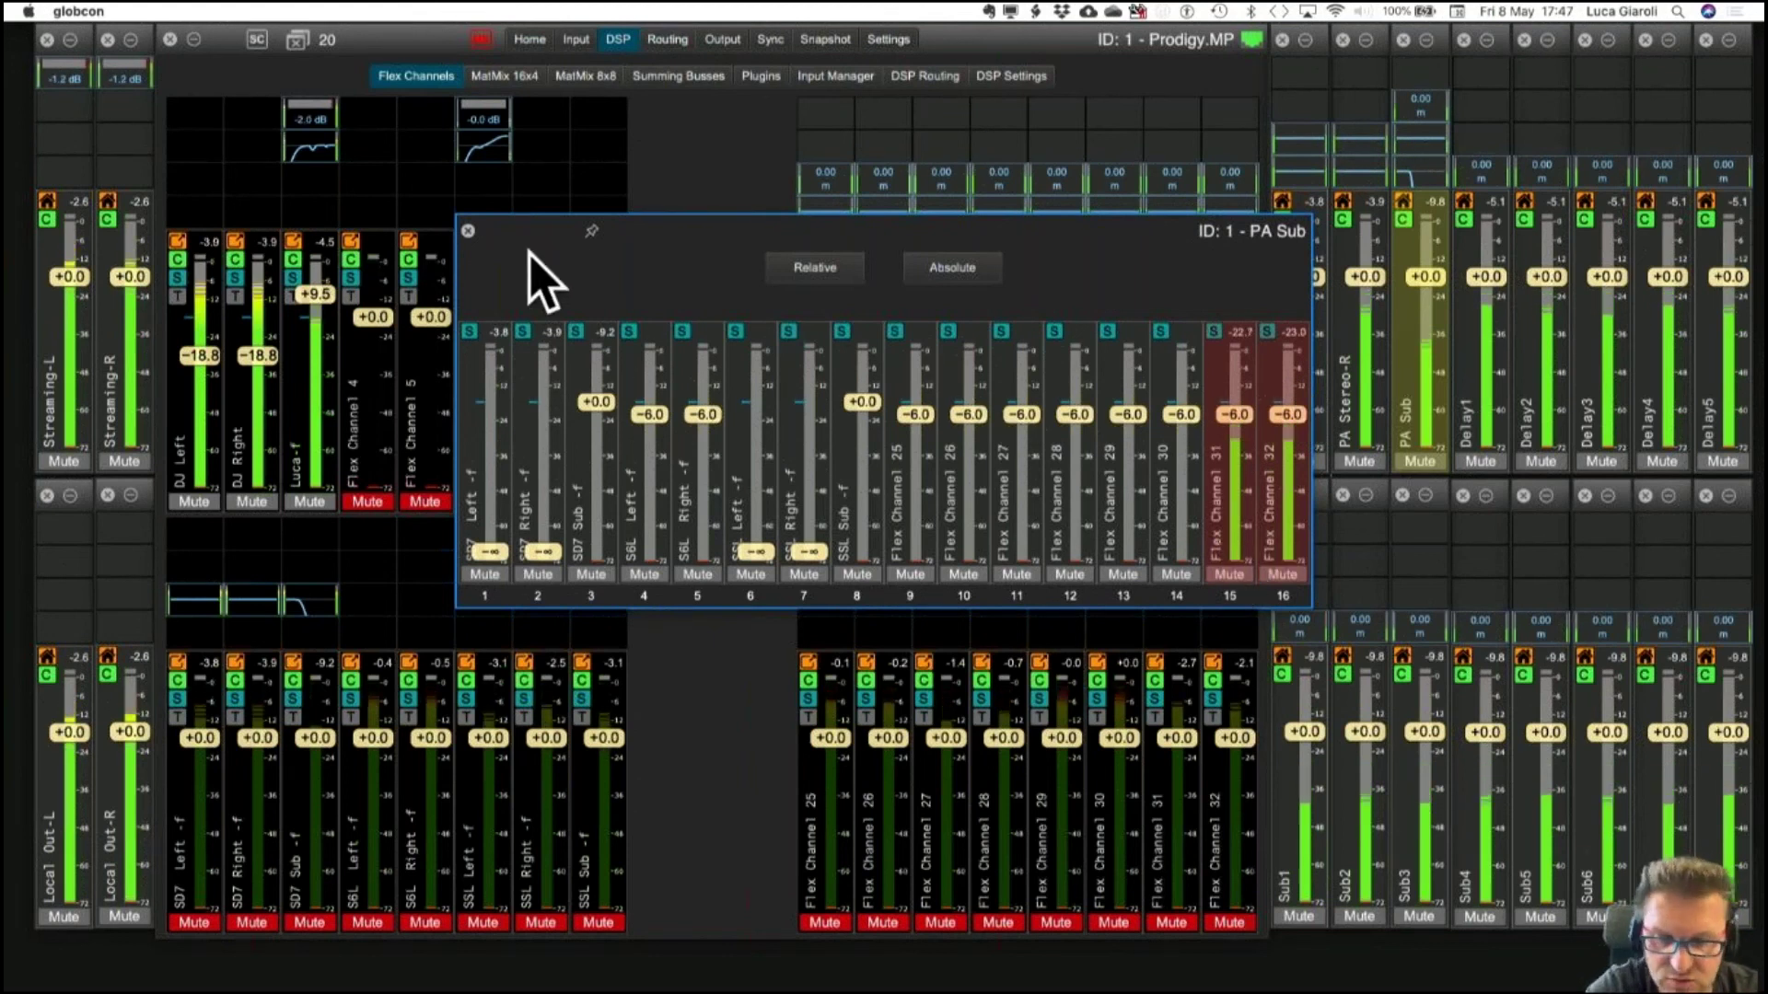
pyautogui.click(468, 231)
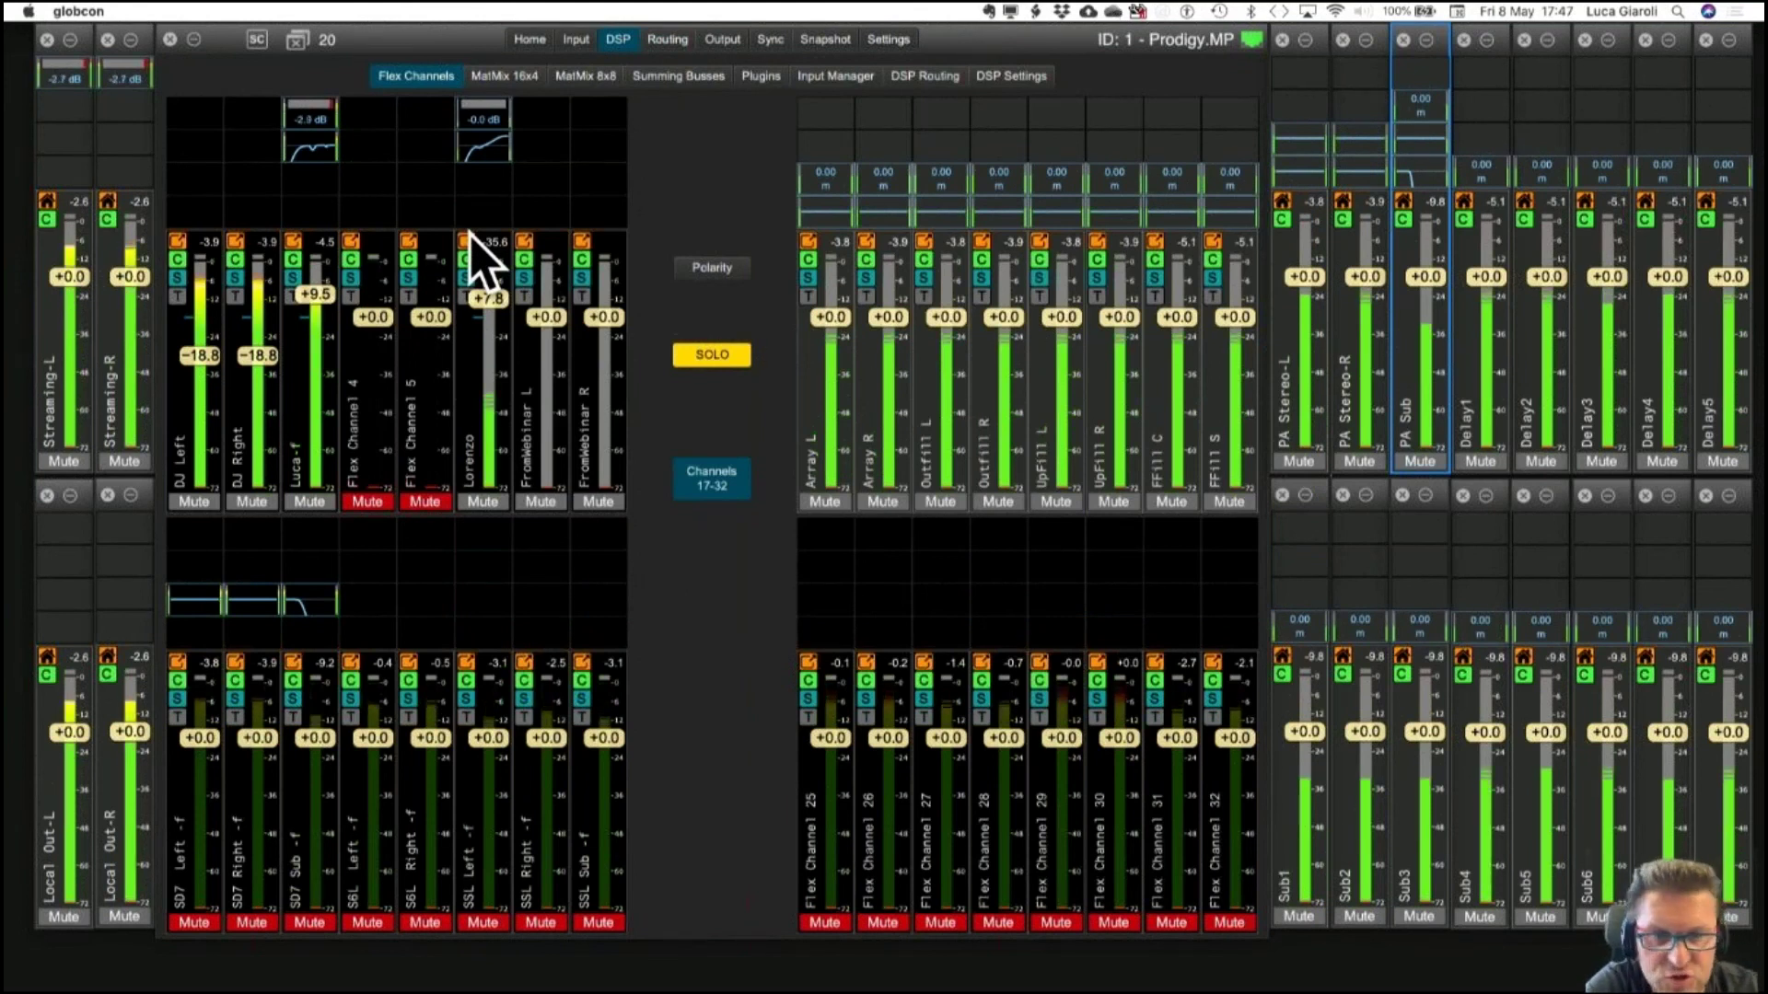
# Create a new snapshot named Cambio Palco, review its flex channel scope and return to the snapshot list.
pyautogui.click(838, 38)
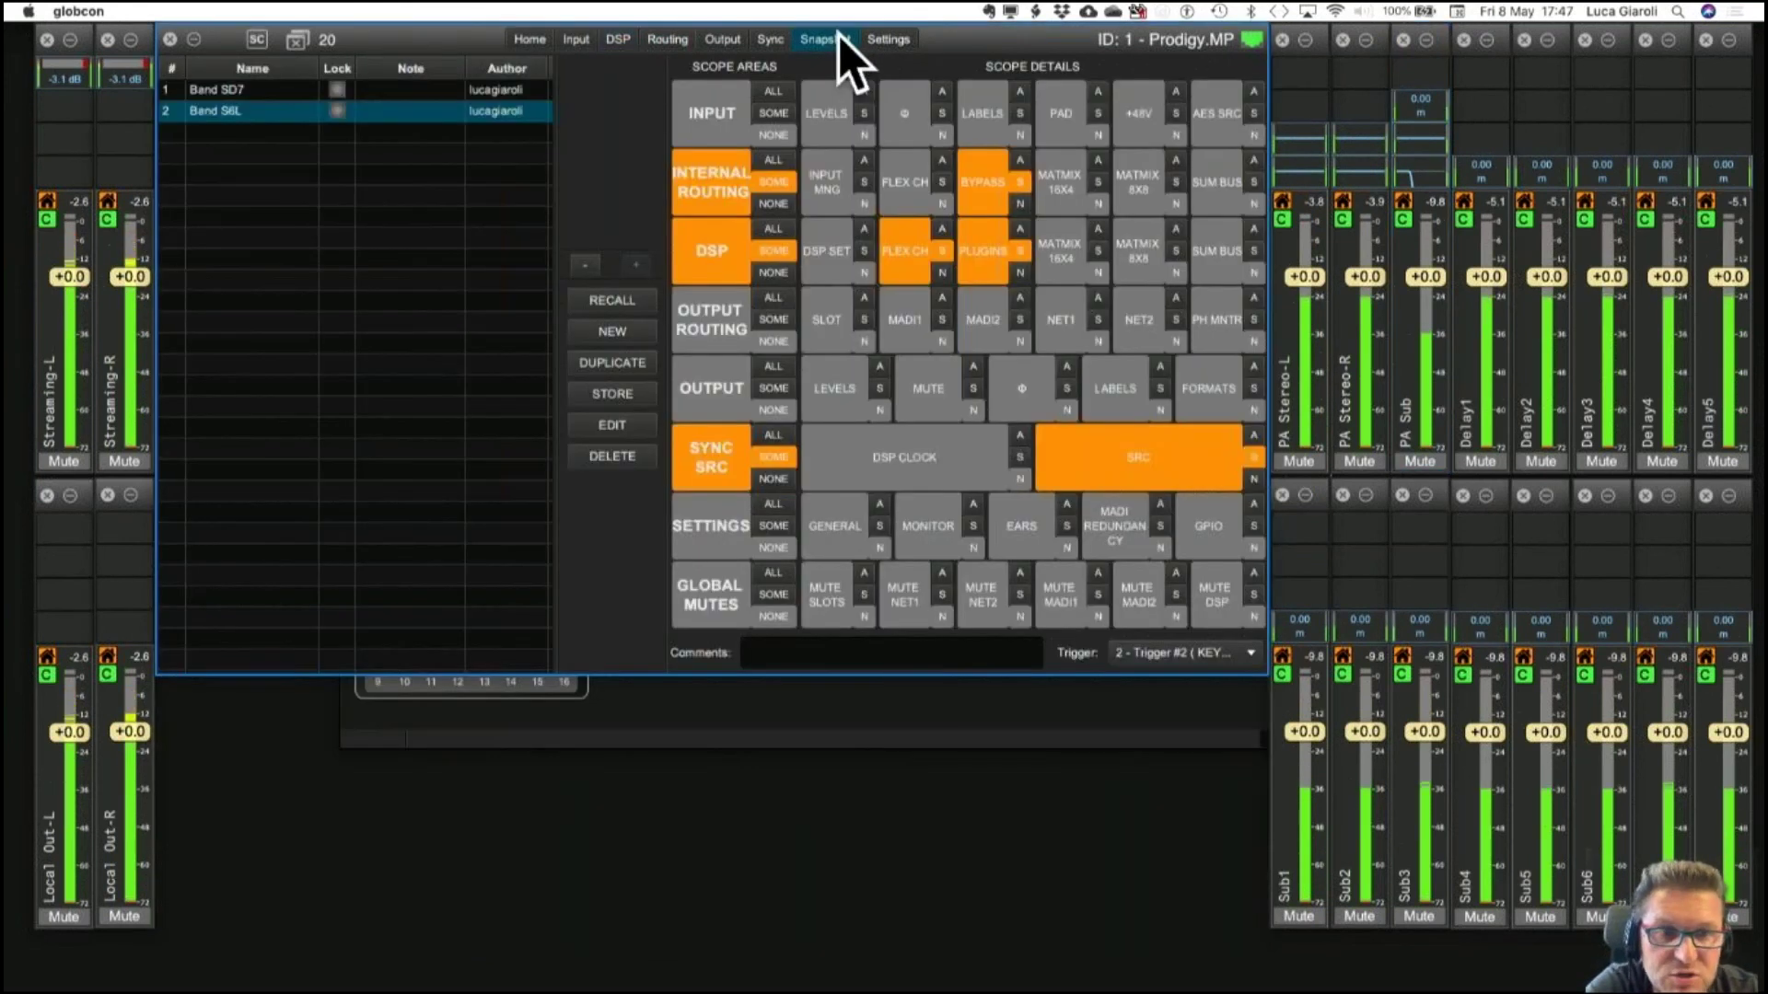
pyautogui.click(603, 333)
pyautogui.doubleClick(217, 132)
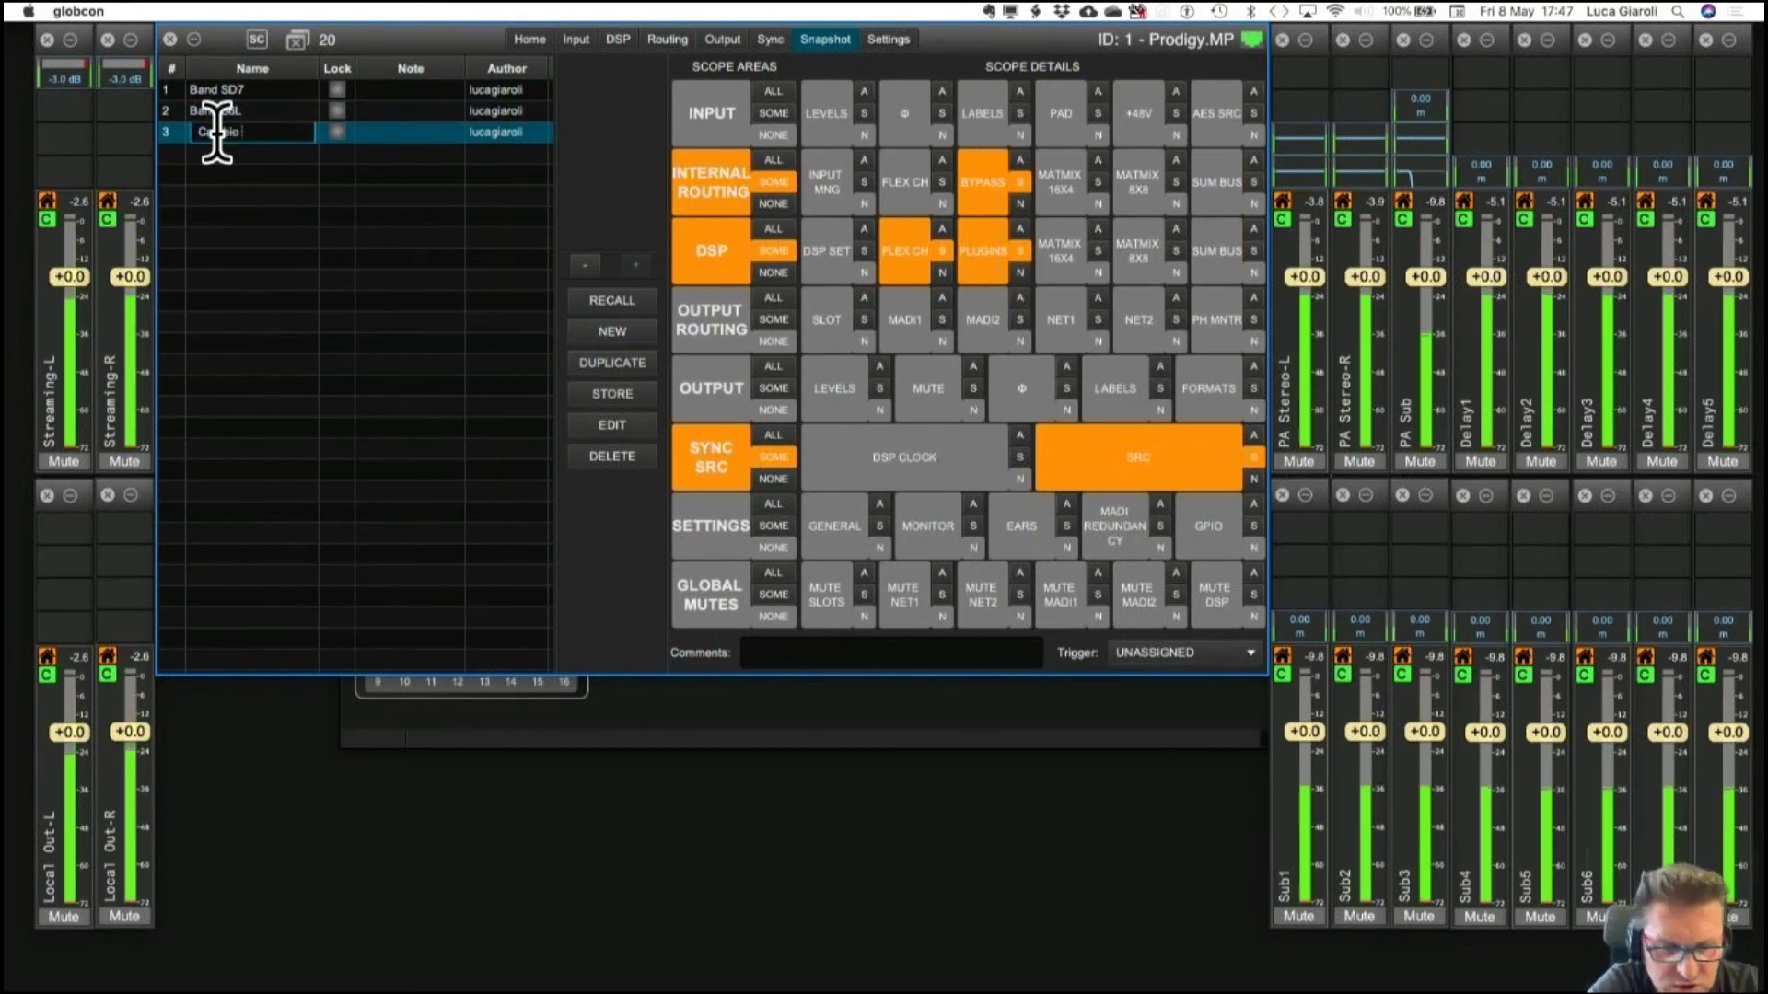
pyautogui.write('Cambio Palco')
pyautogui.press('Return')
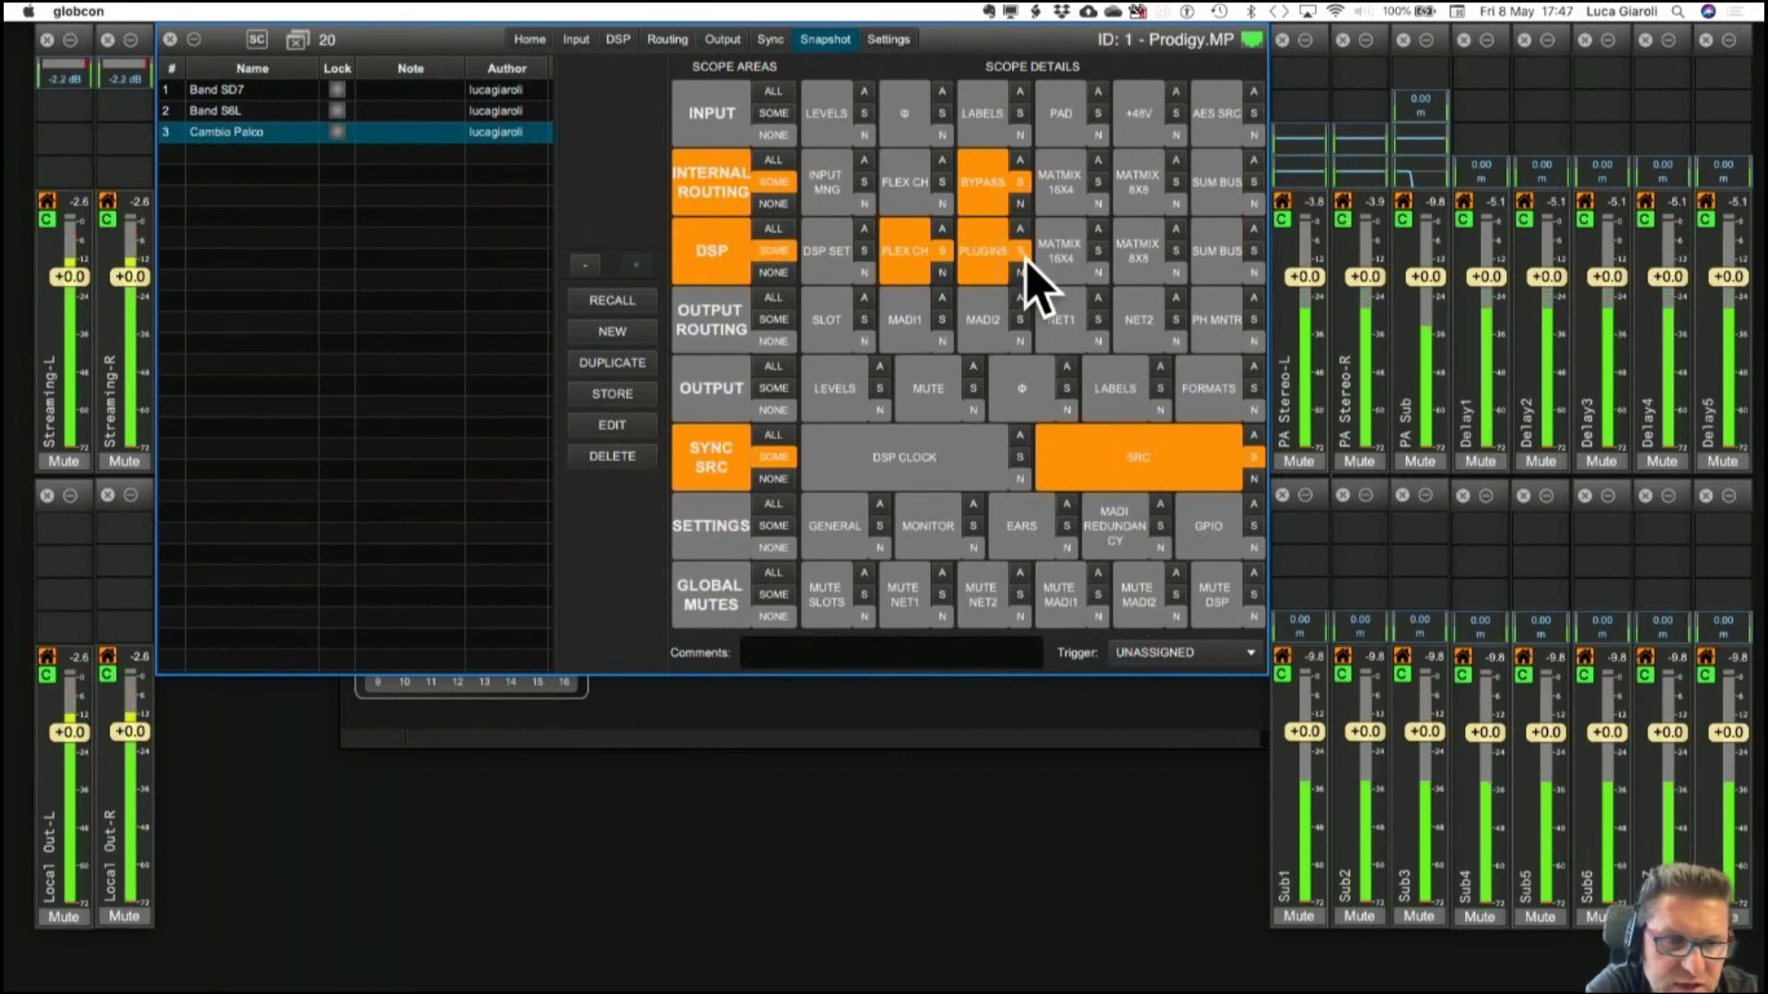
pyautogui.click(916, 263)
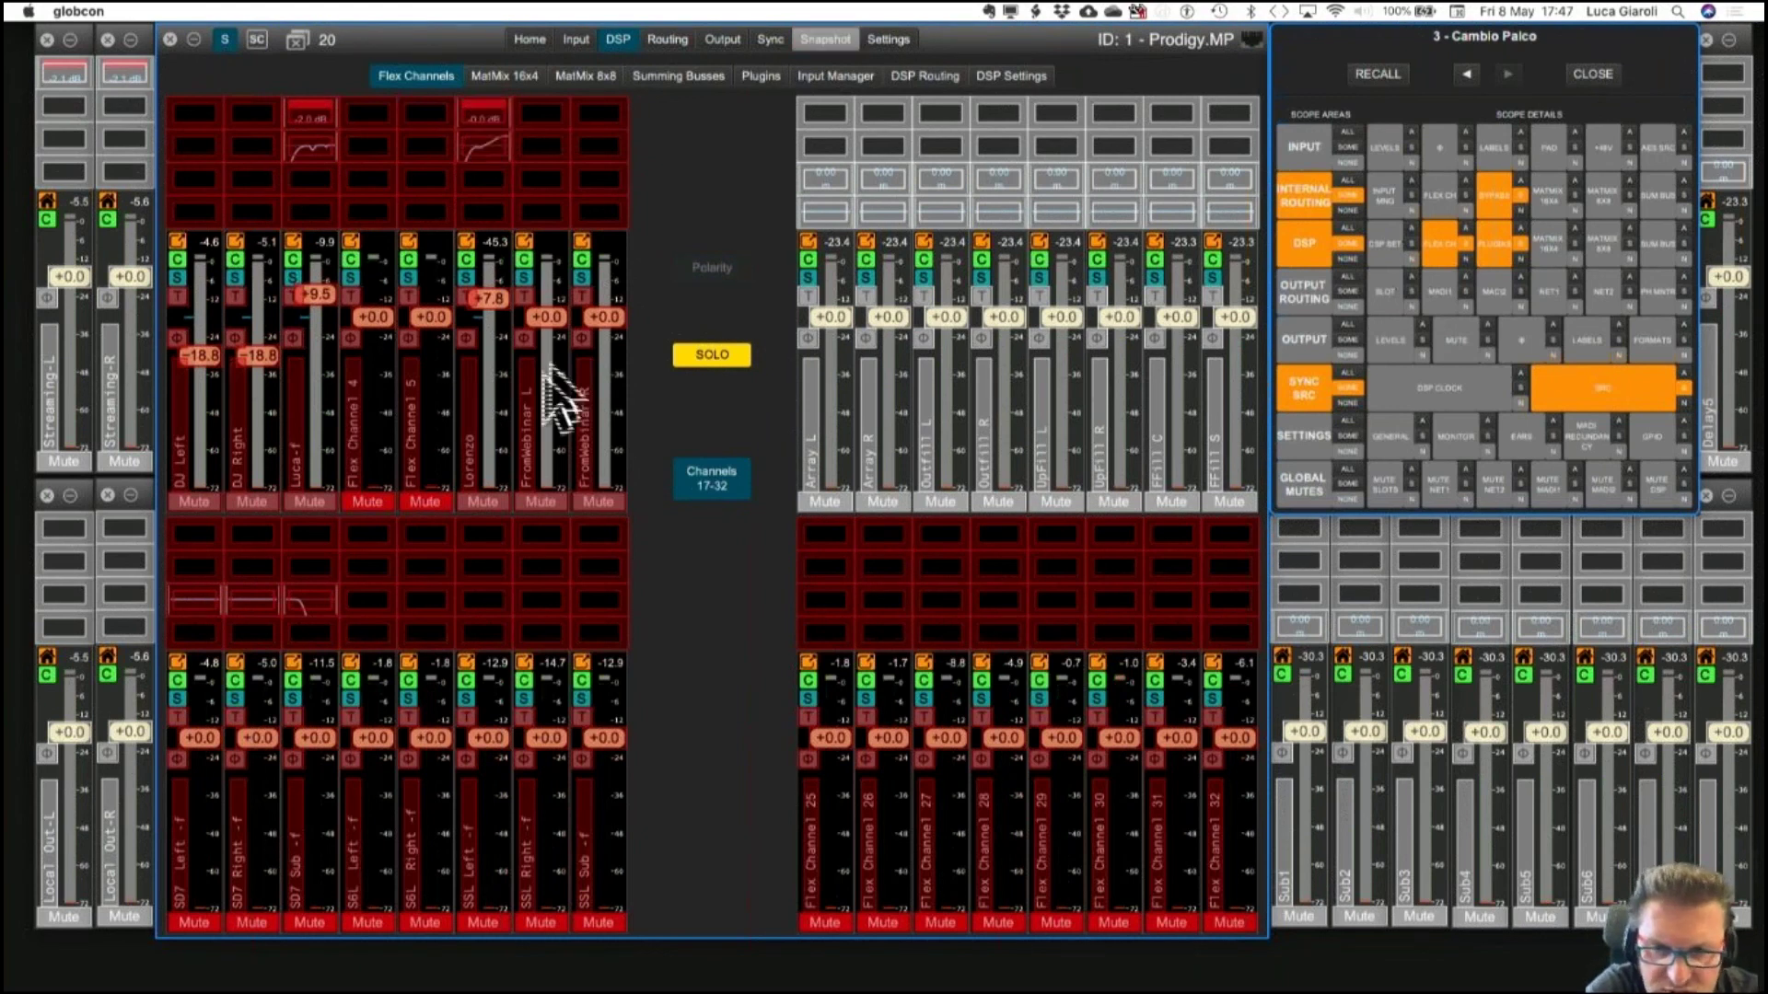
pyautogui.click(826, 39)
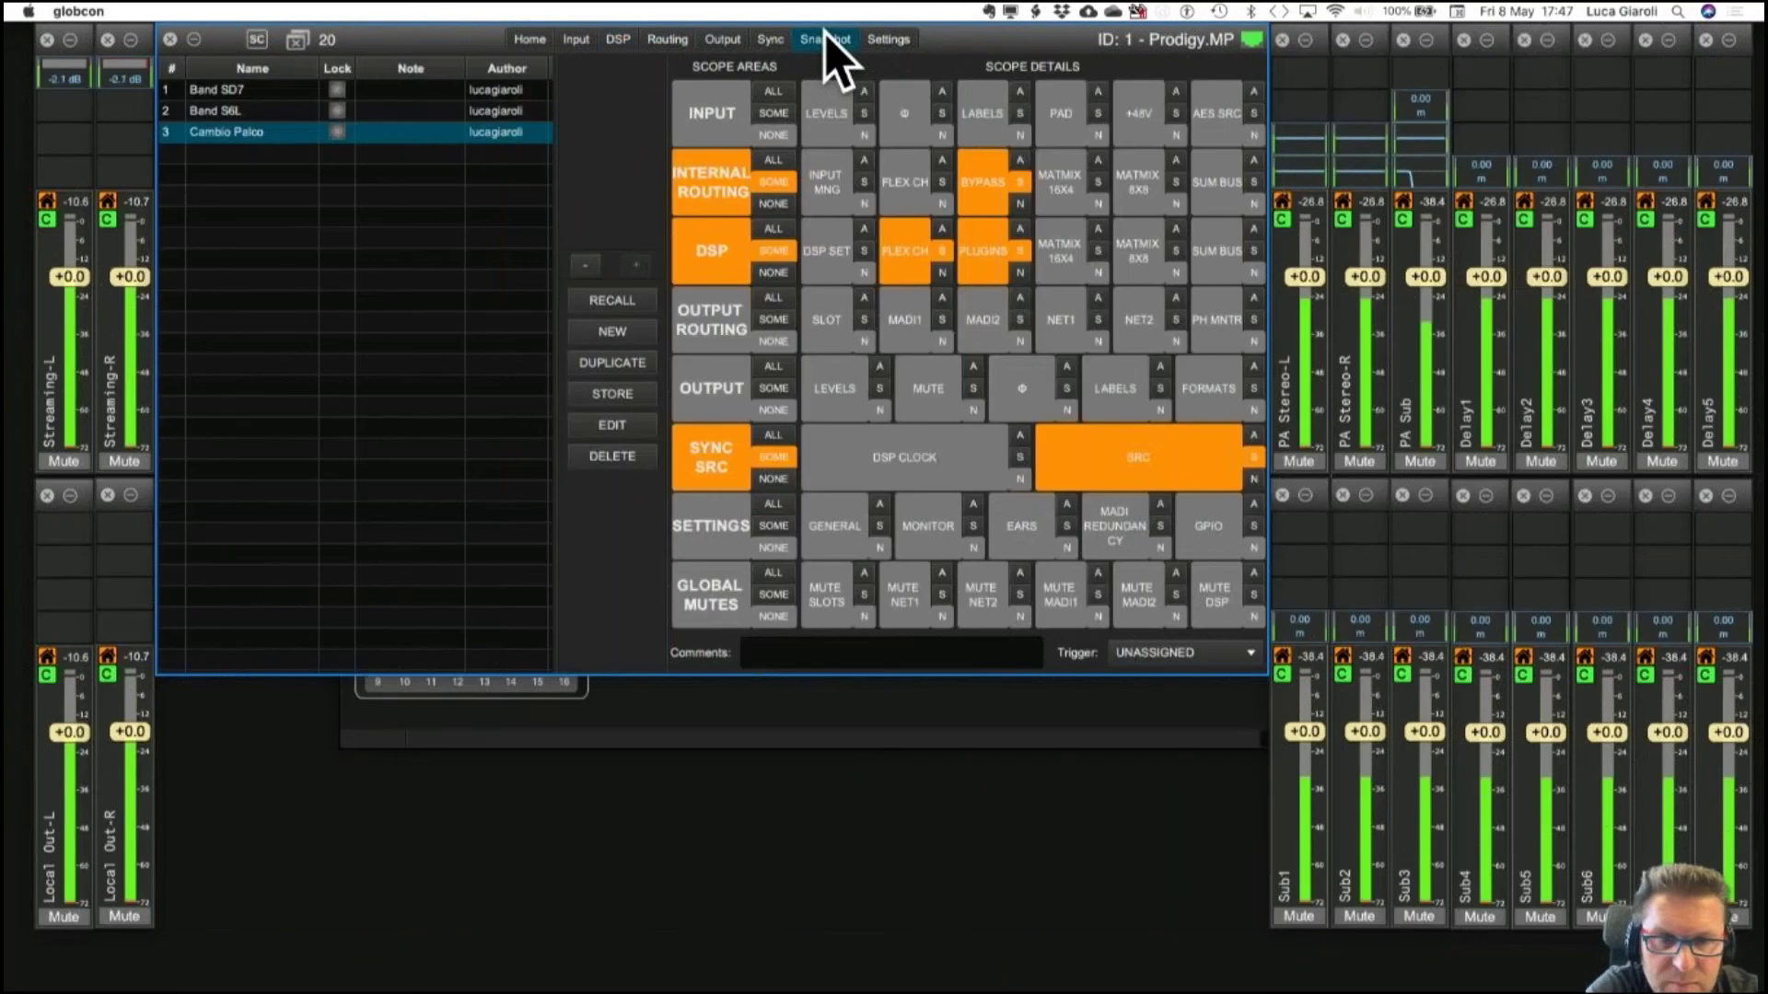
# Learn the new keyboard combination B+0 and assign it as the trigger for the Cambio Palco snapshot.
pyautogui.click(1138, 654)
pyautogui.click(1133, 682)
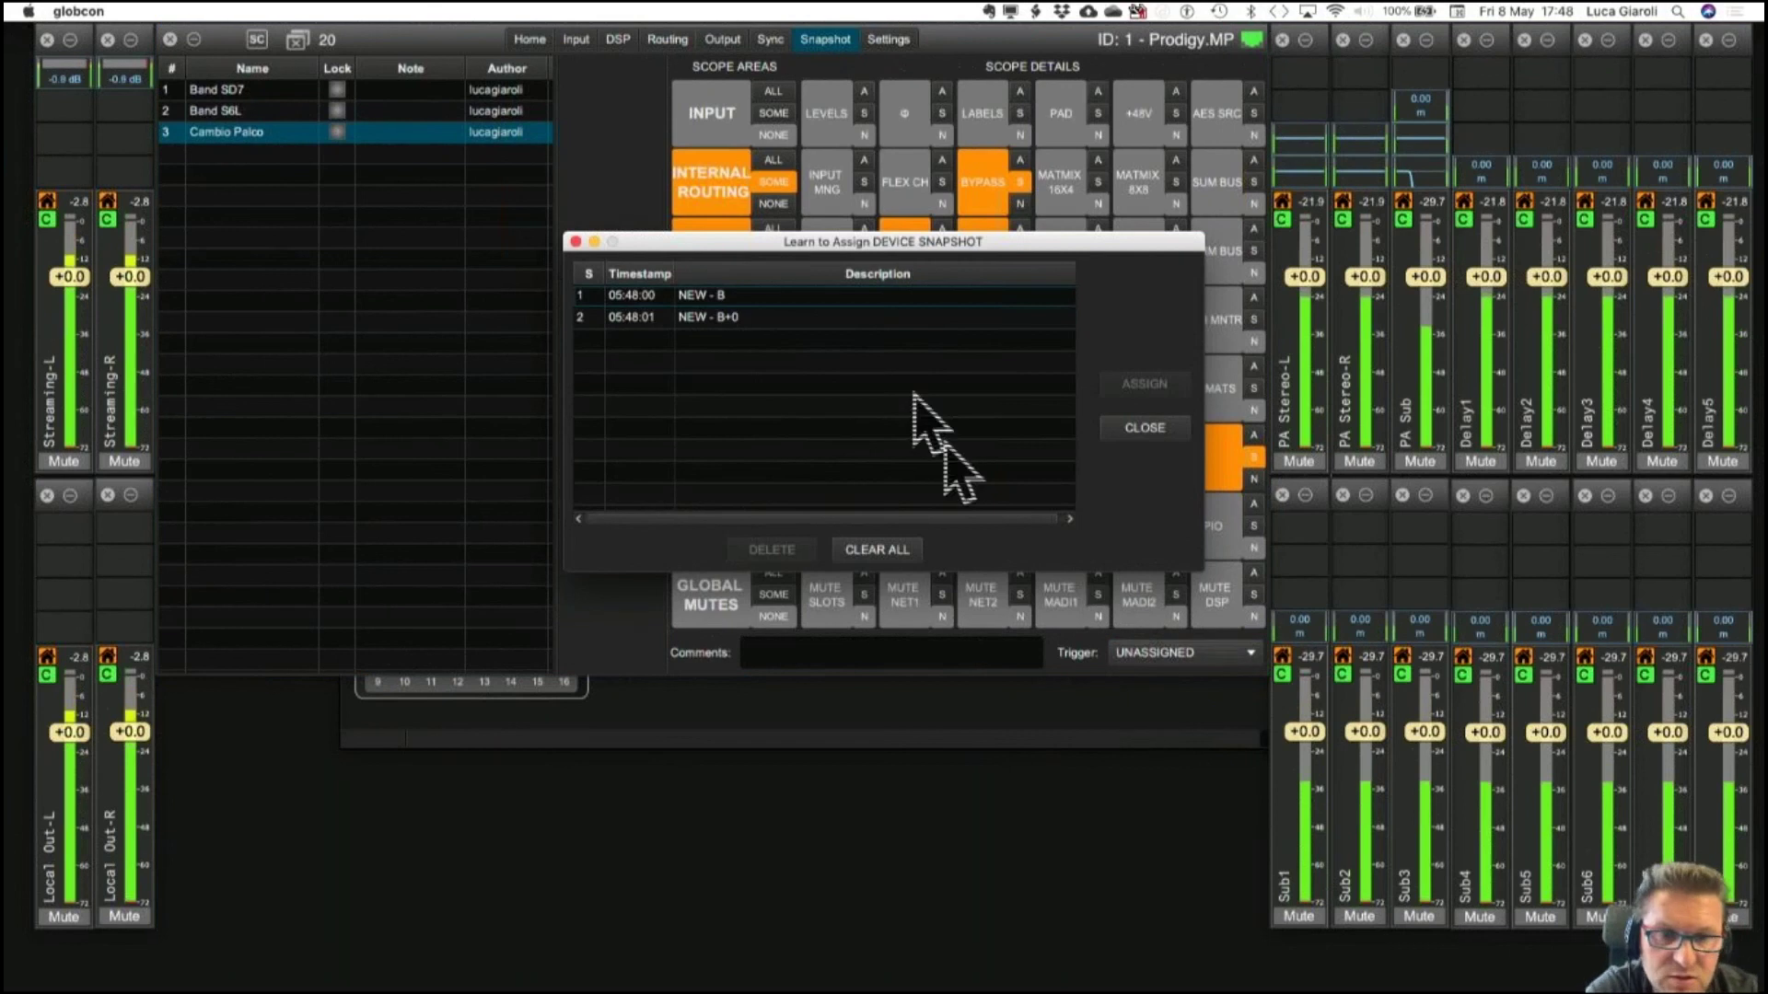
pyautogui.click(828, 317)
pyautogui.click(1145, 384)
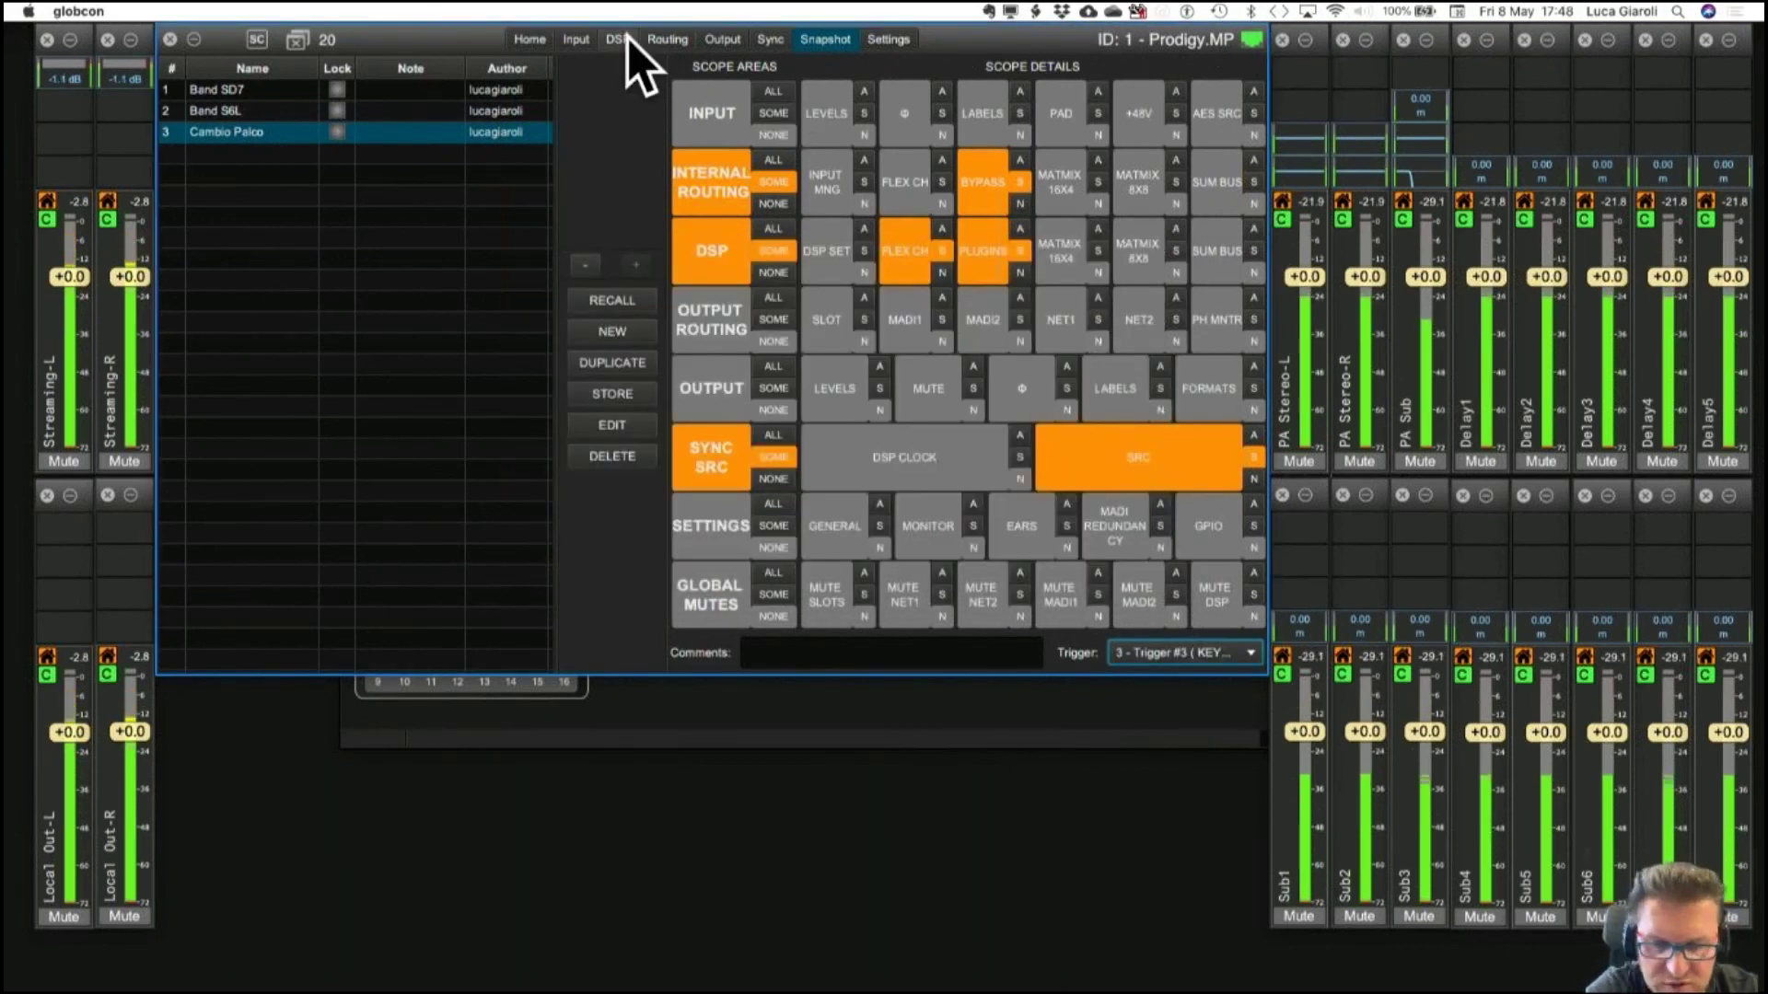
# Recall the Band S6L snapshot and check the flex channels and the snapshot list.
pyautogui.press('Tab')
pyautogui.click(351, 367)
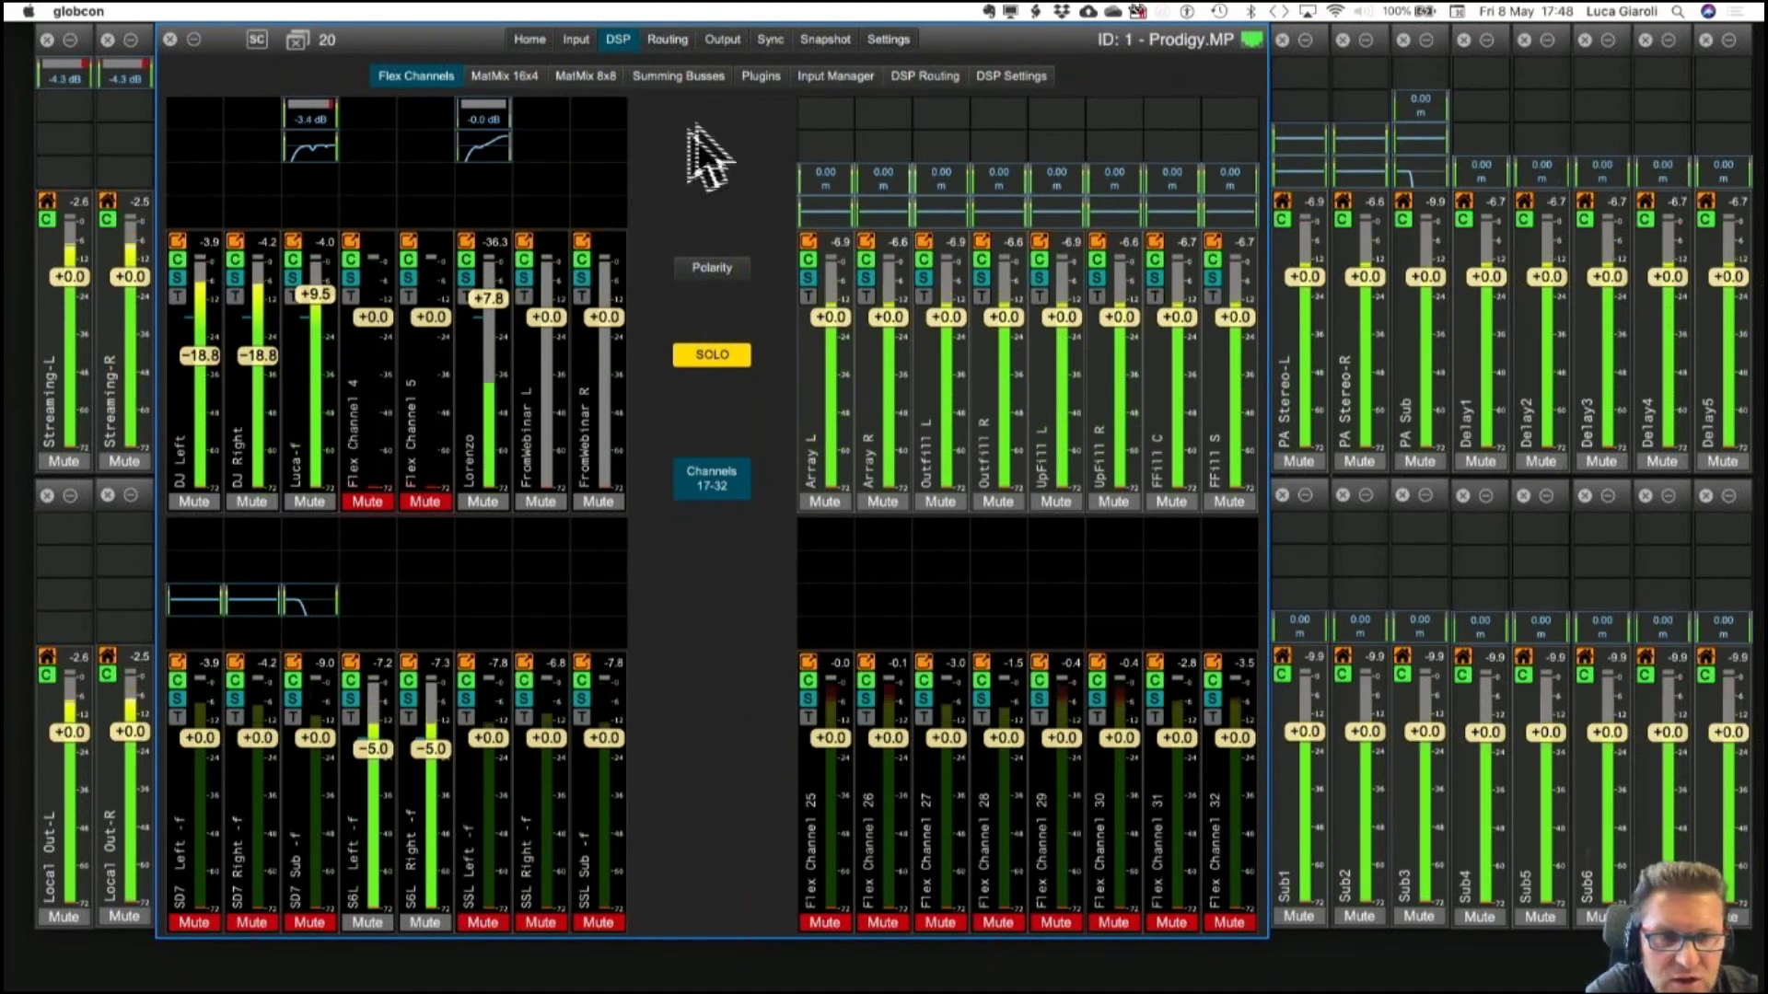
pyautogui.click(823, 40)
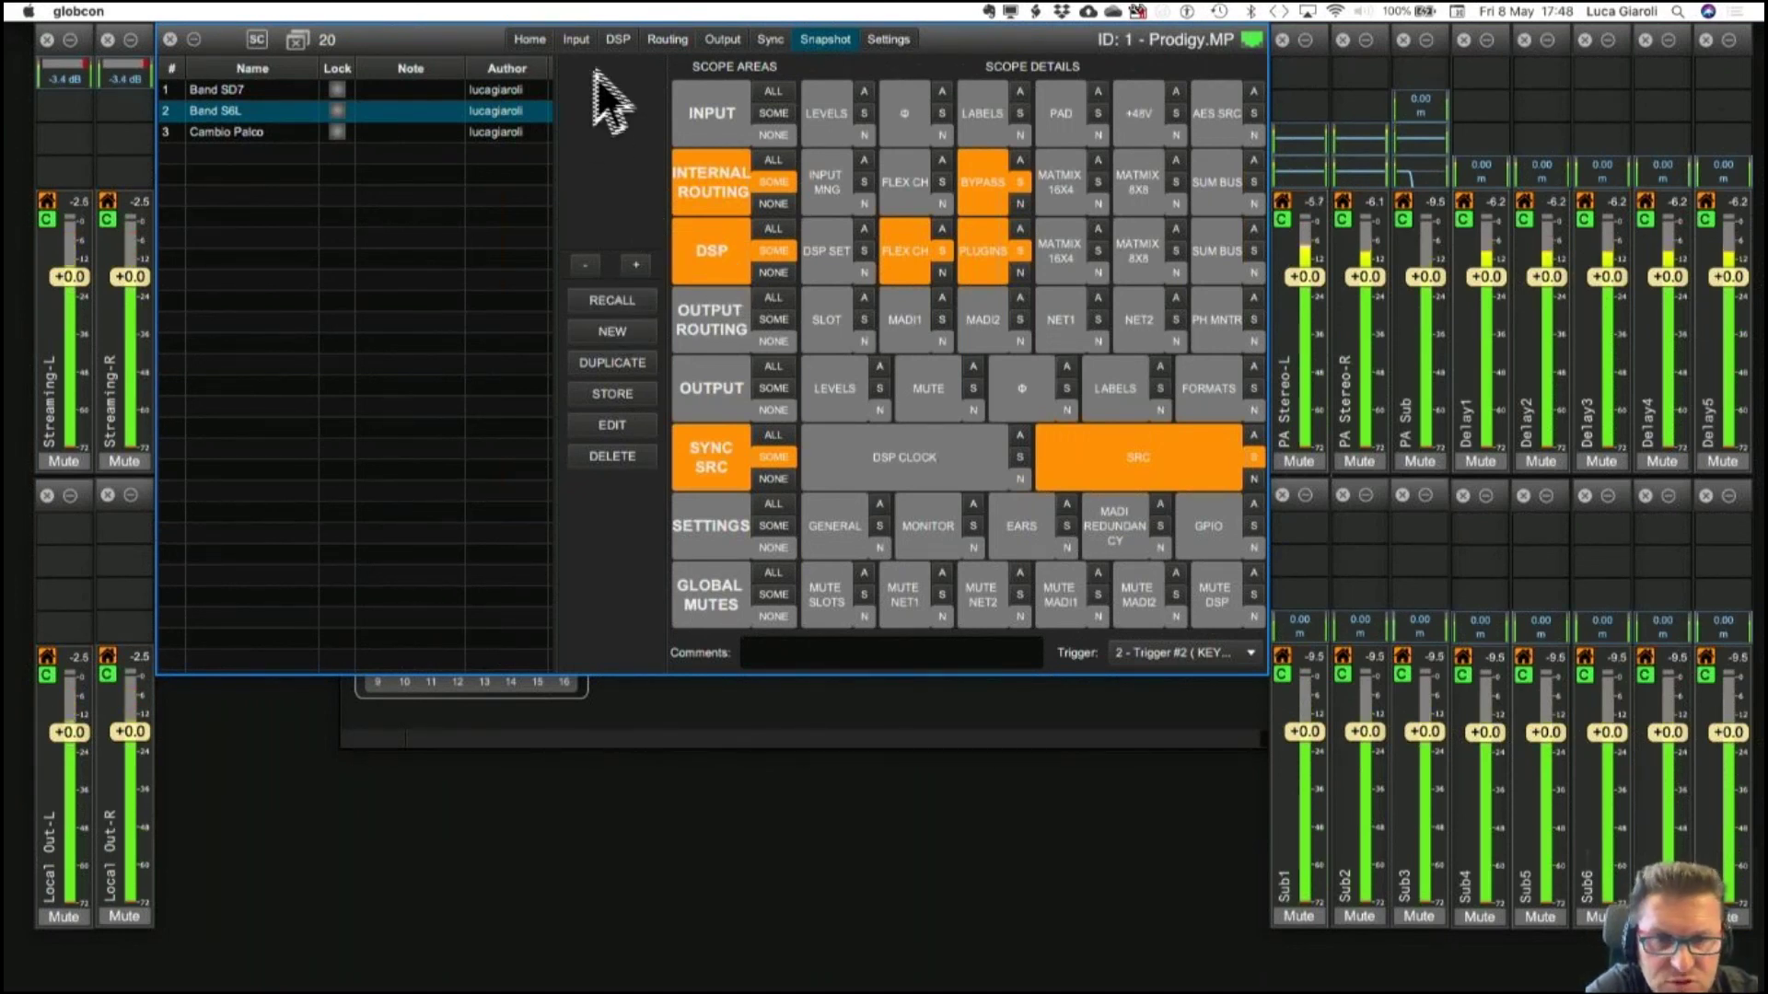
# Mute the DJ Left and Right, Flex Channel 6, FromWebinar L and R, and S6L Left and Right channels.
pyautogui.click(617, 42)
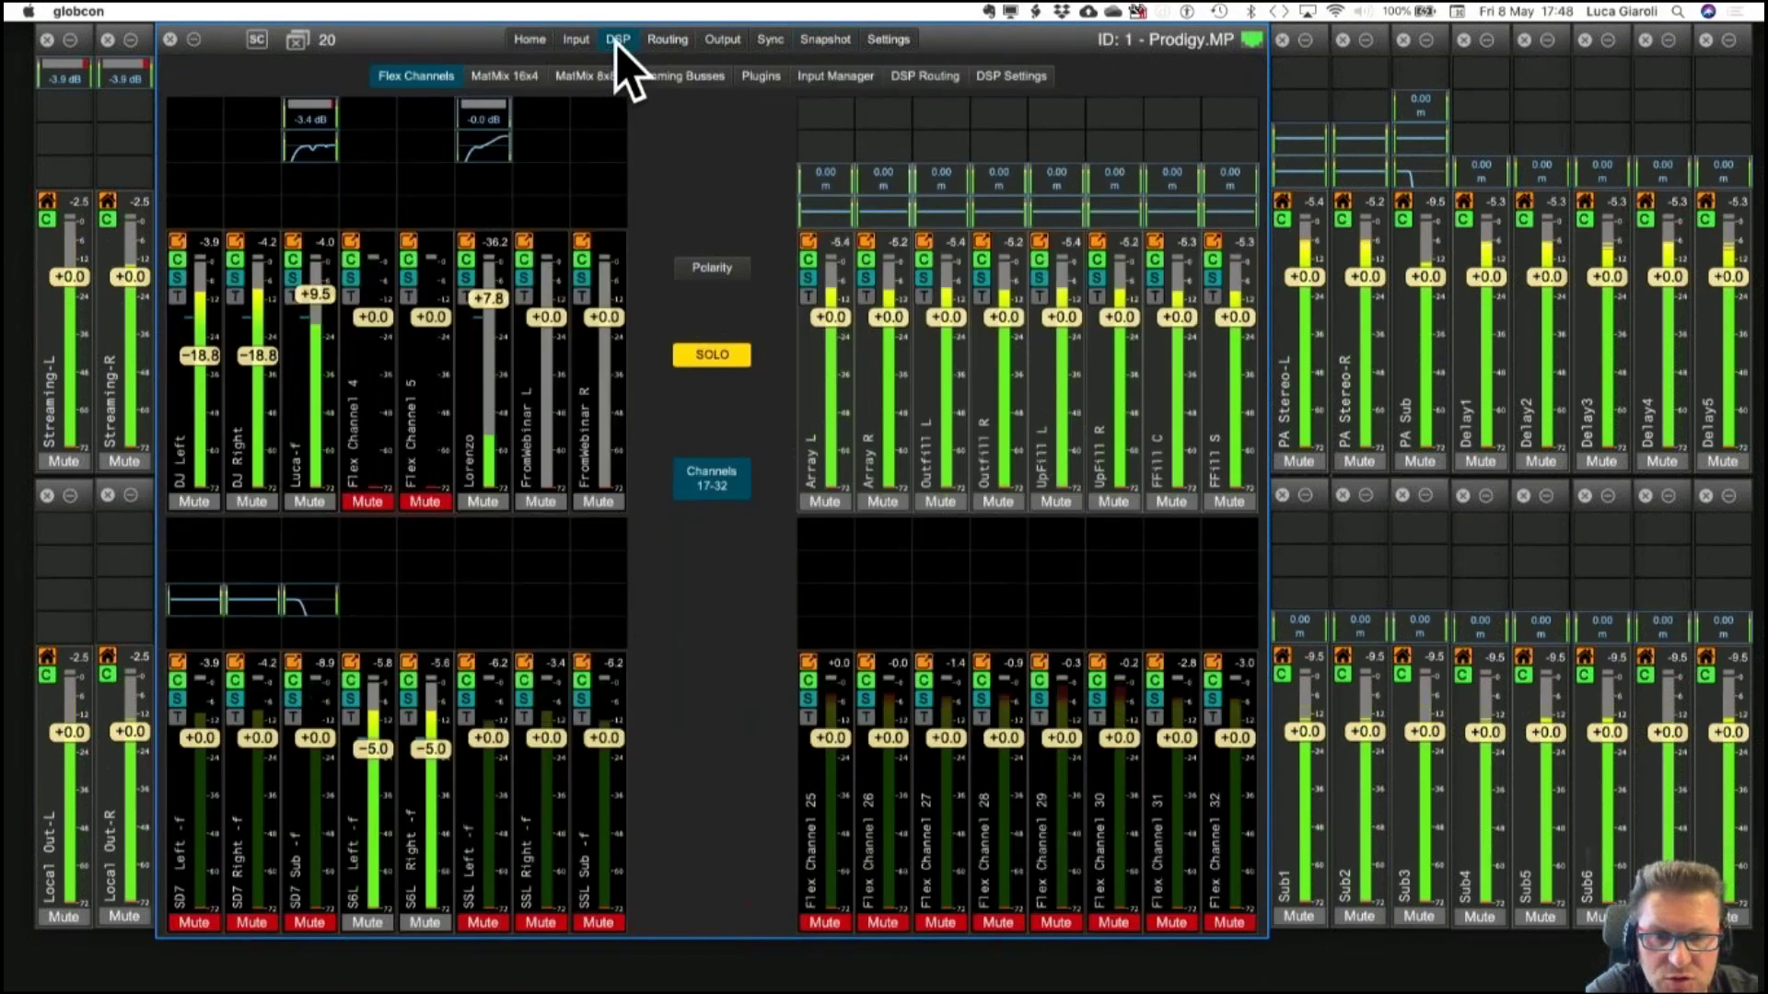
pyautogui.click(195, 501)
pyautogui.click(310, 501)
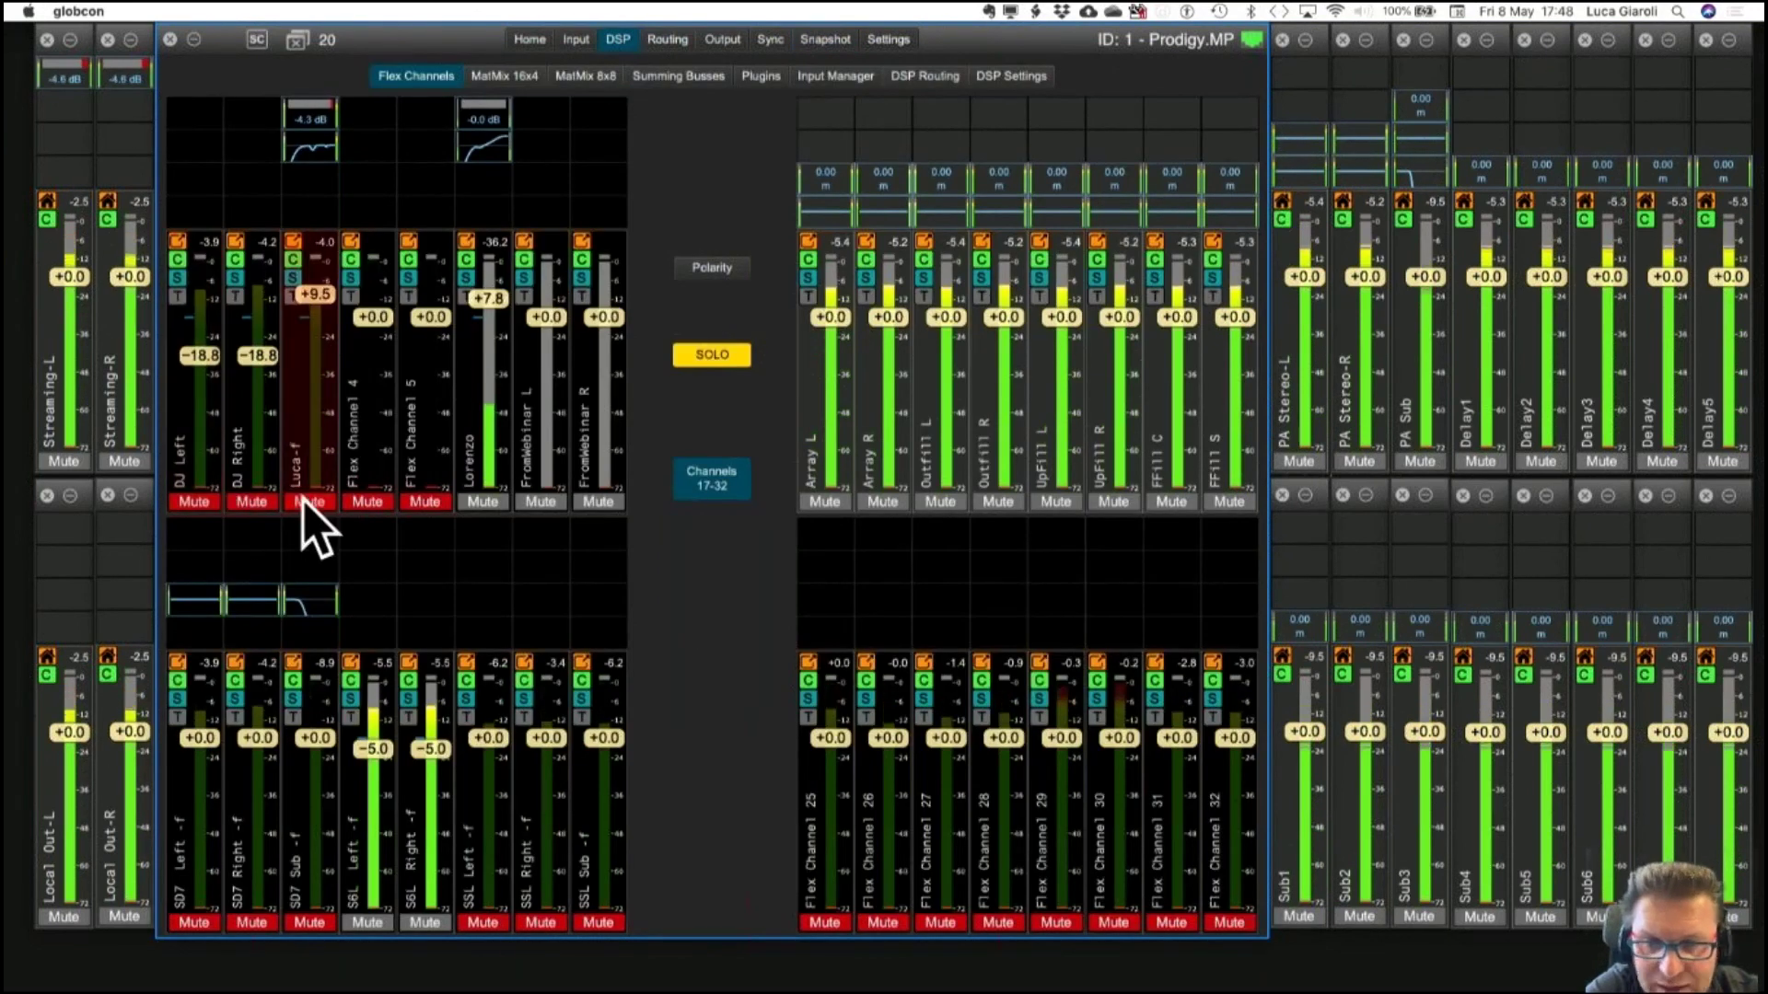
pyautogui.click(482, 502)
pyautogui.click(309, 504)
pyautogui.click(540, 502)
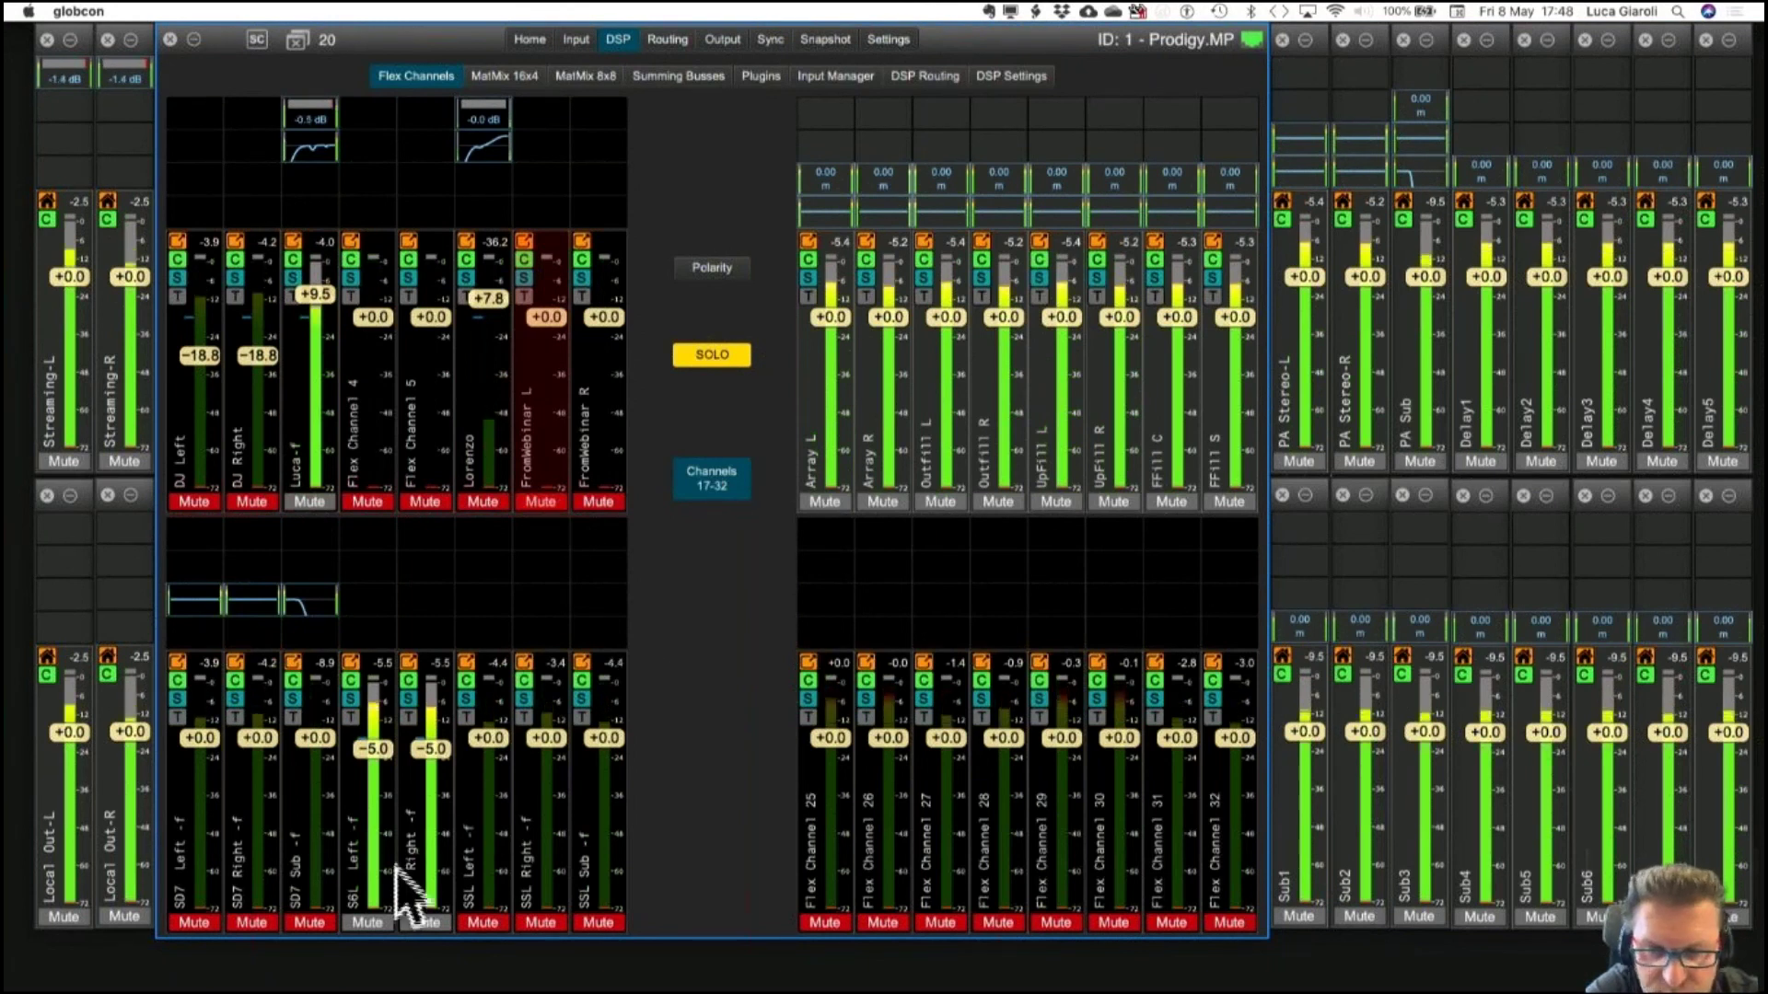
pyautogui.click(373, 922)
pyautogui.click(421, 922)
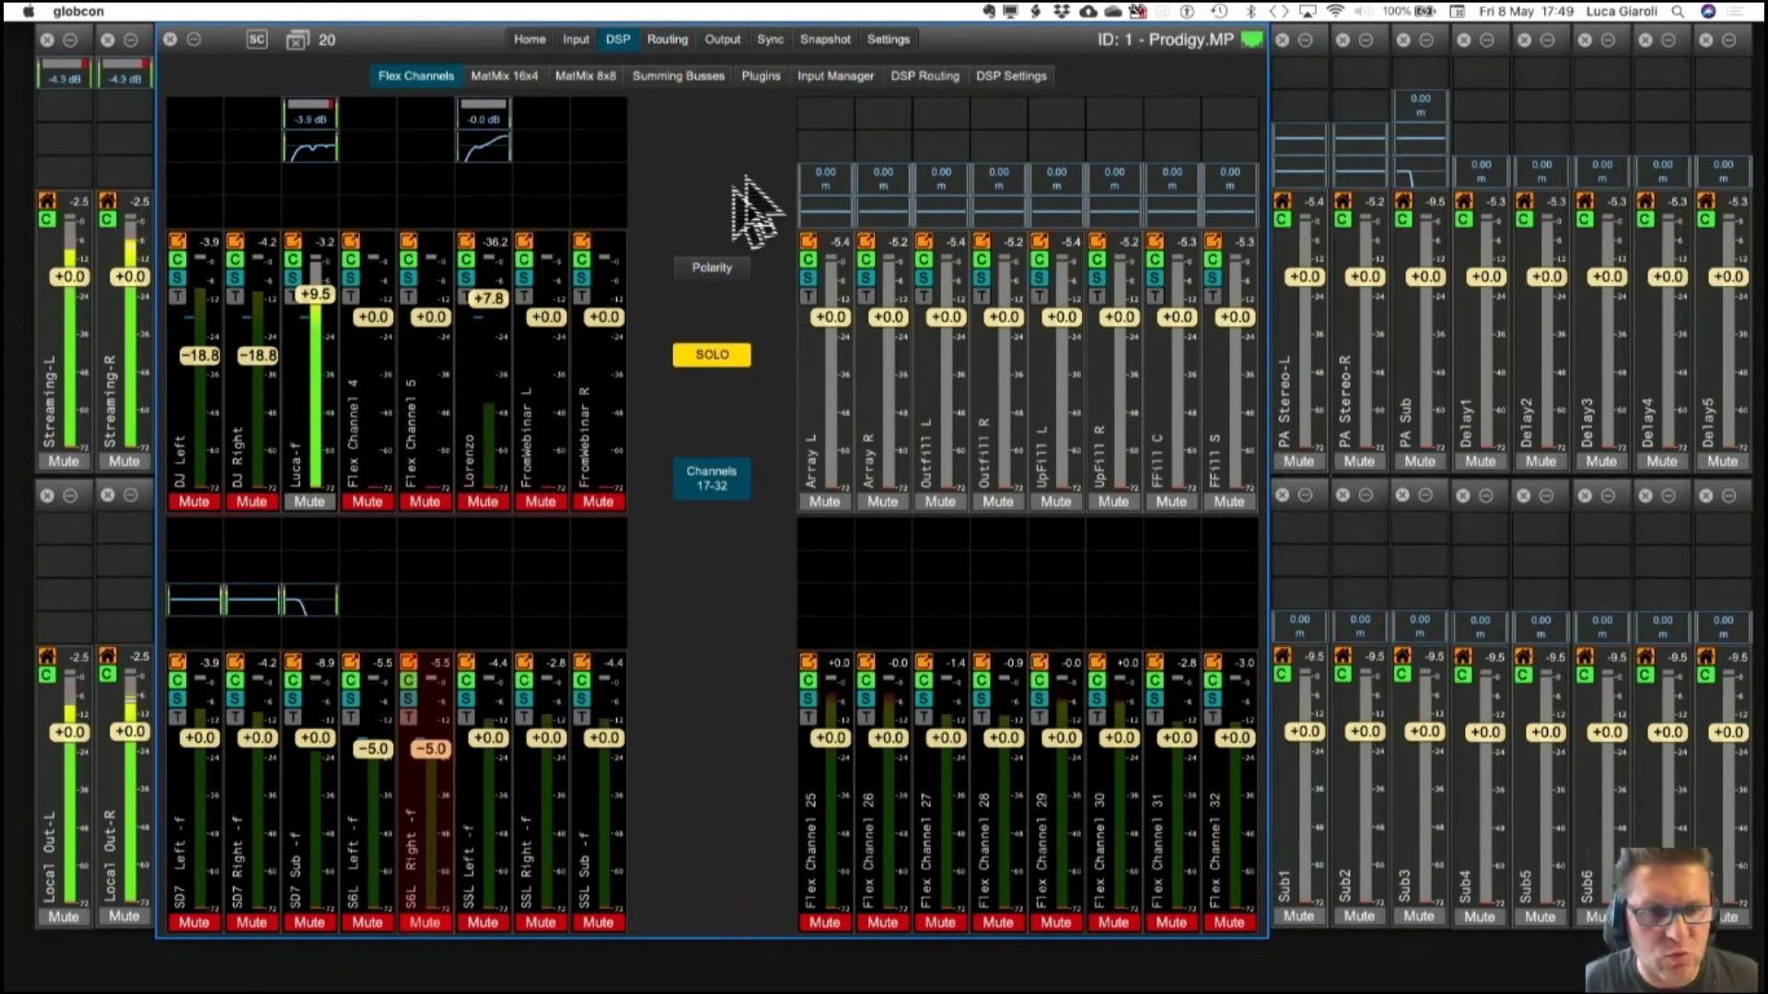
# Include the first plugin slots of Flex Channels 3 and 6 in the Band S6L snapshot's scope and return to the snapshot list.
pyautogui.click(817, 44)
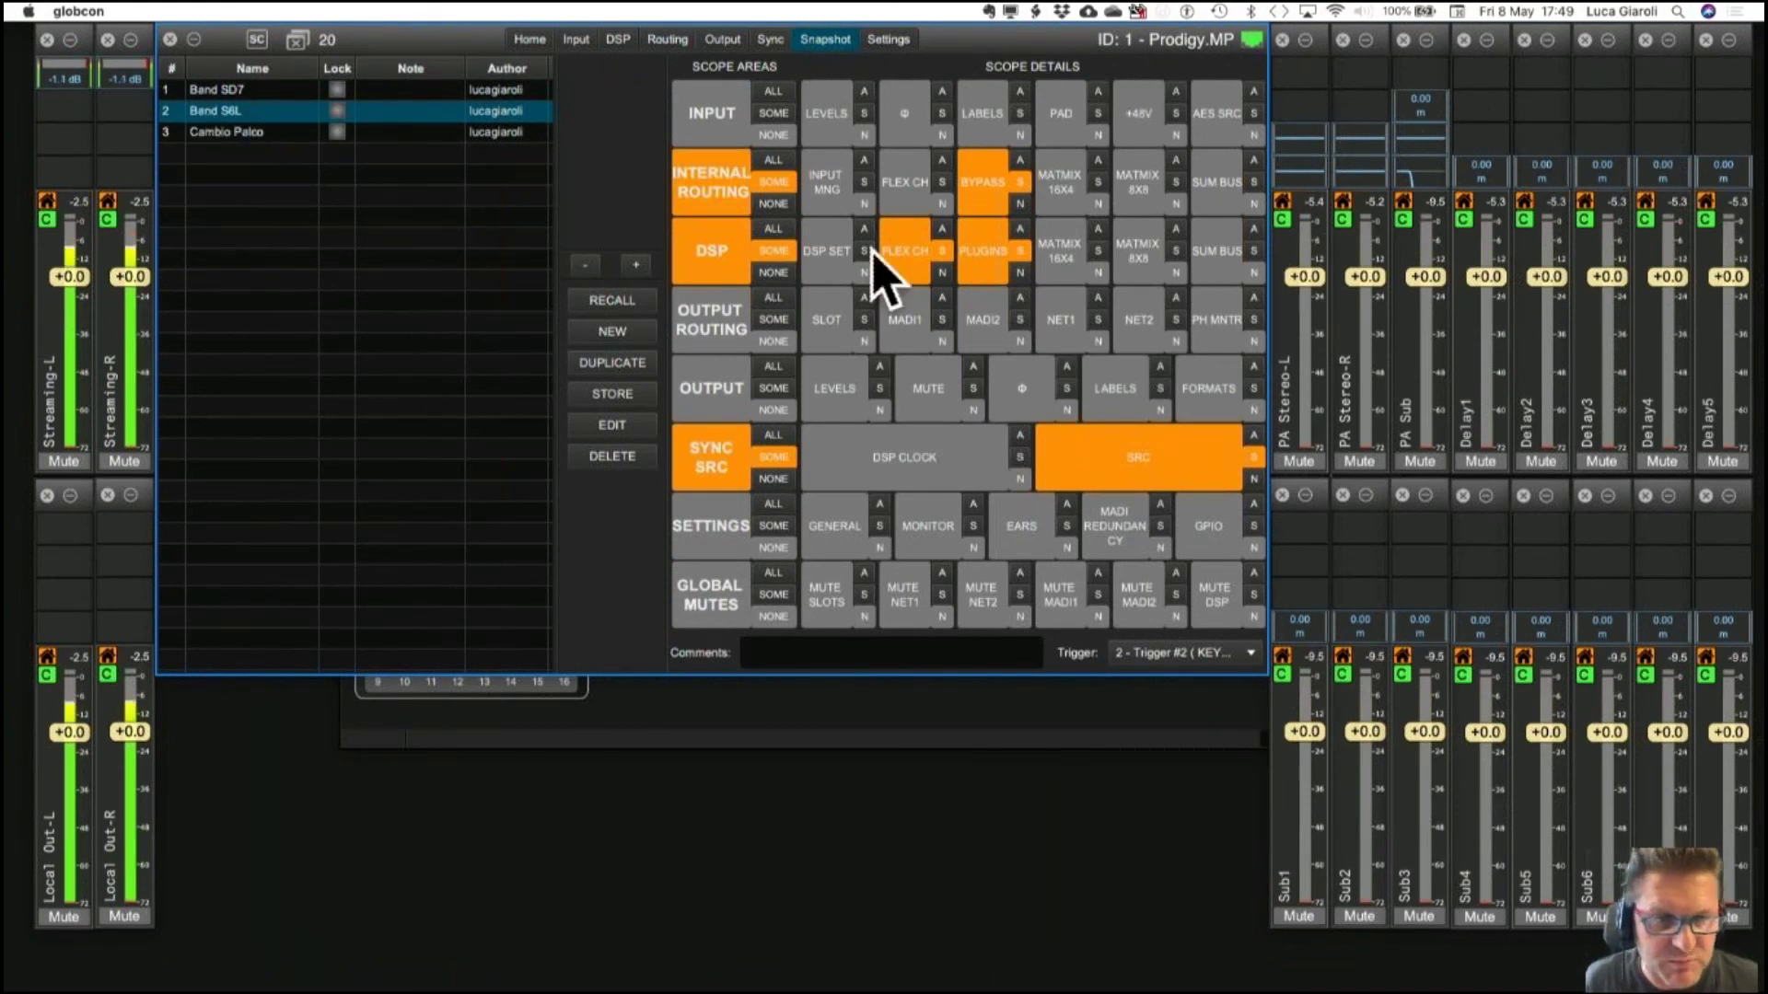
pyautogui.doubleClick(912, 262)
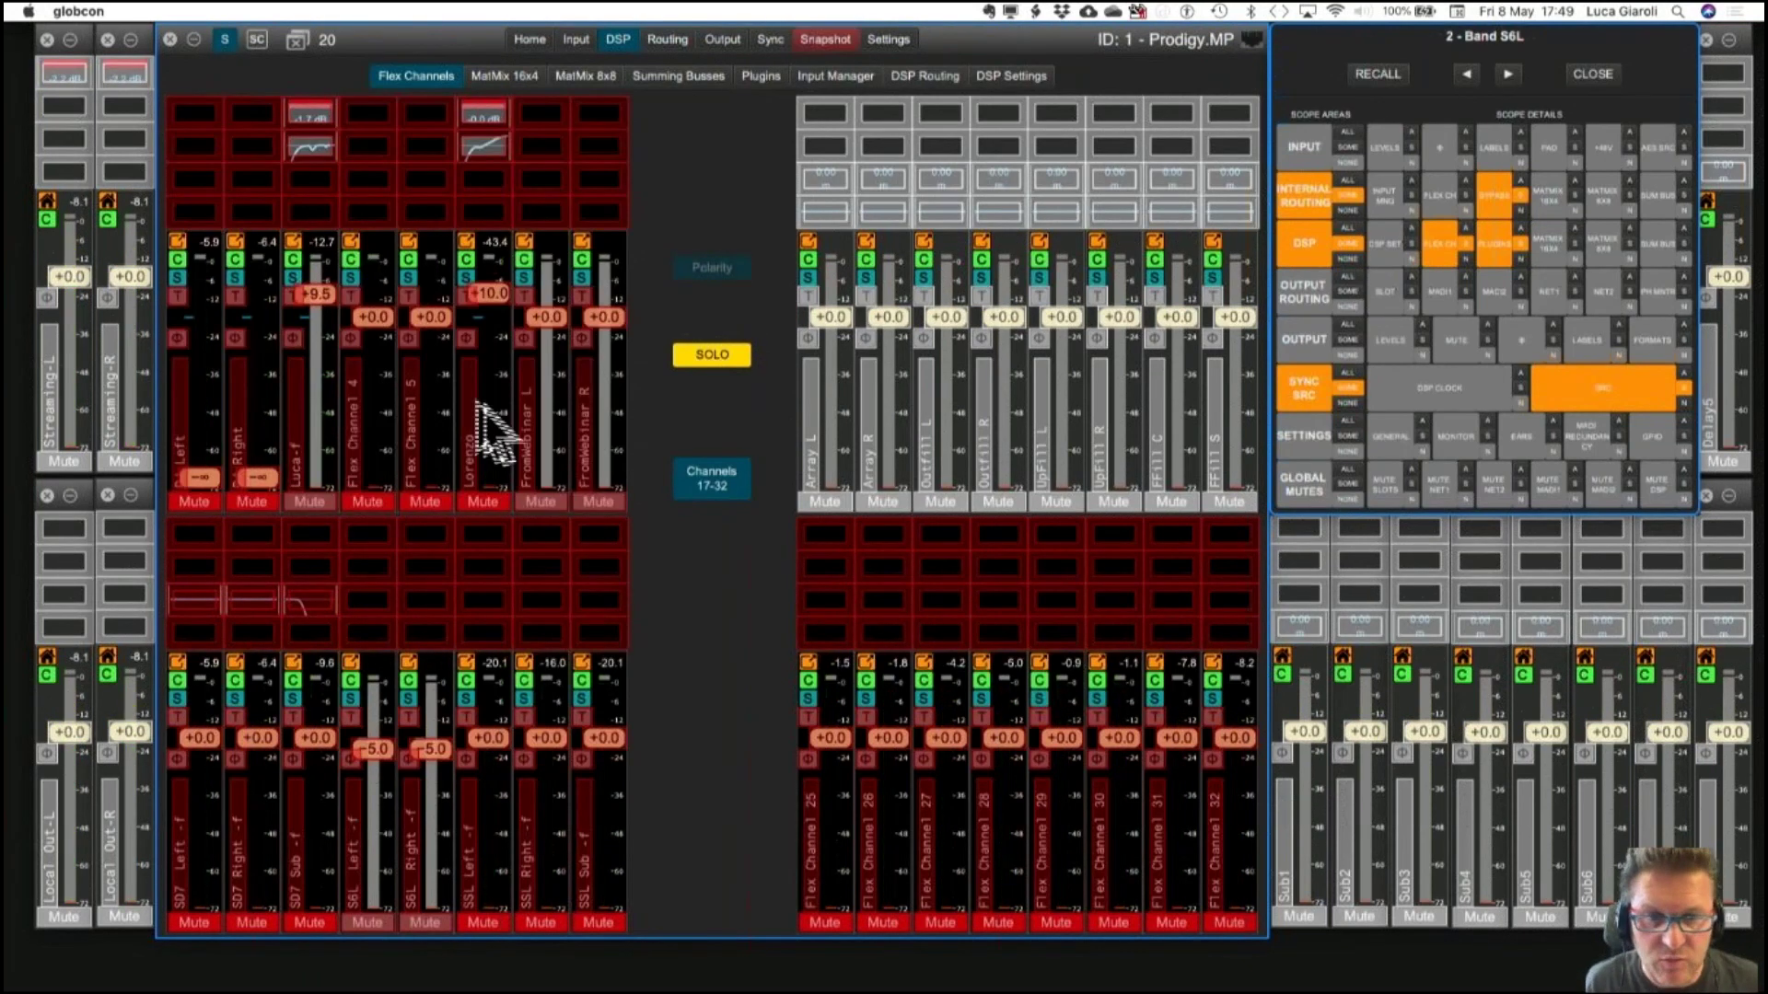
pyautogui.click(316, 396)
pyautogui.click(316, 396)
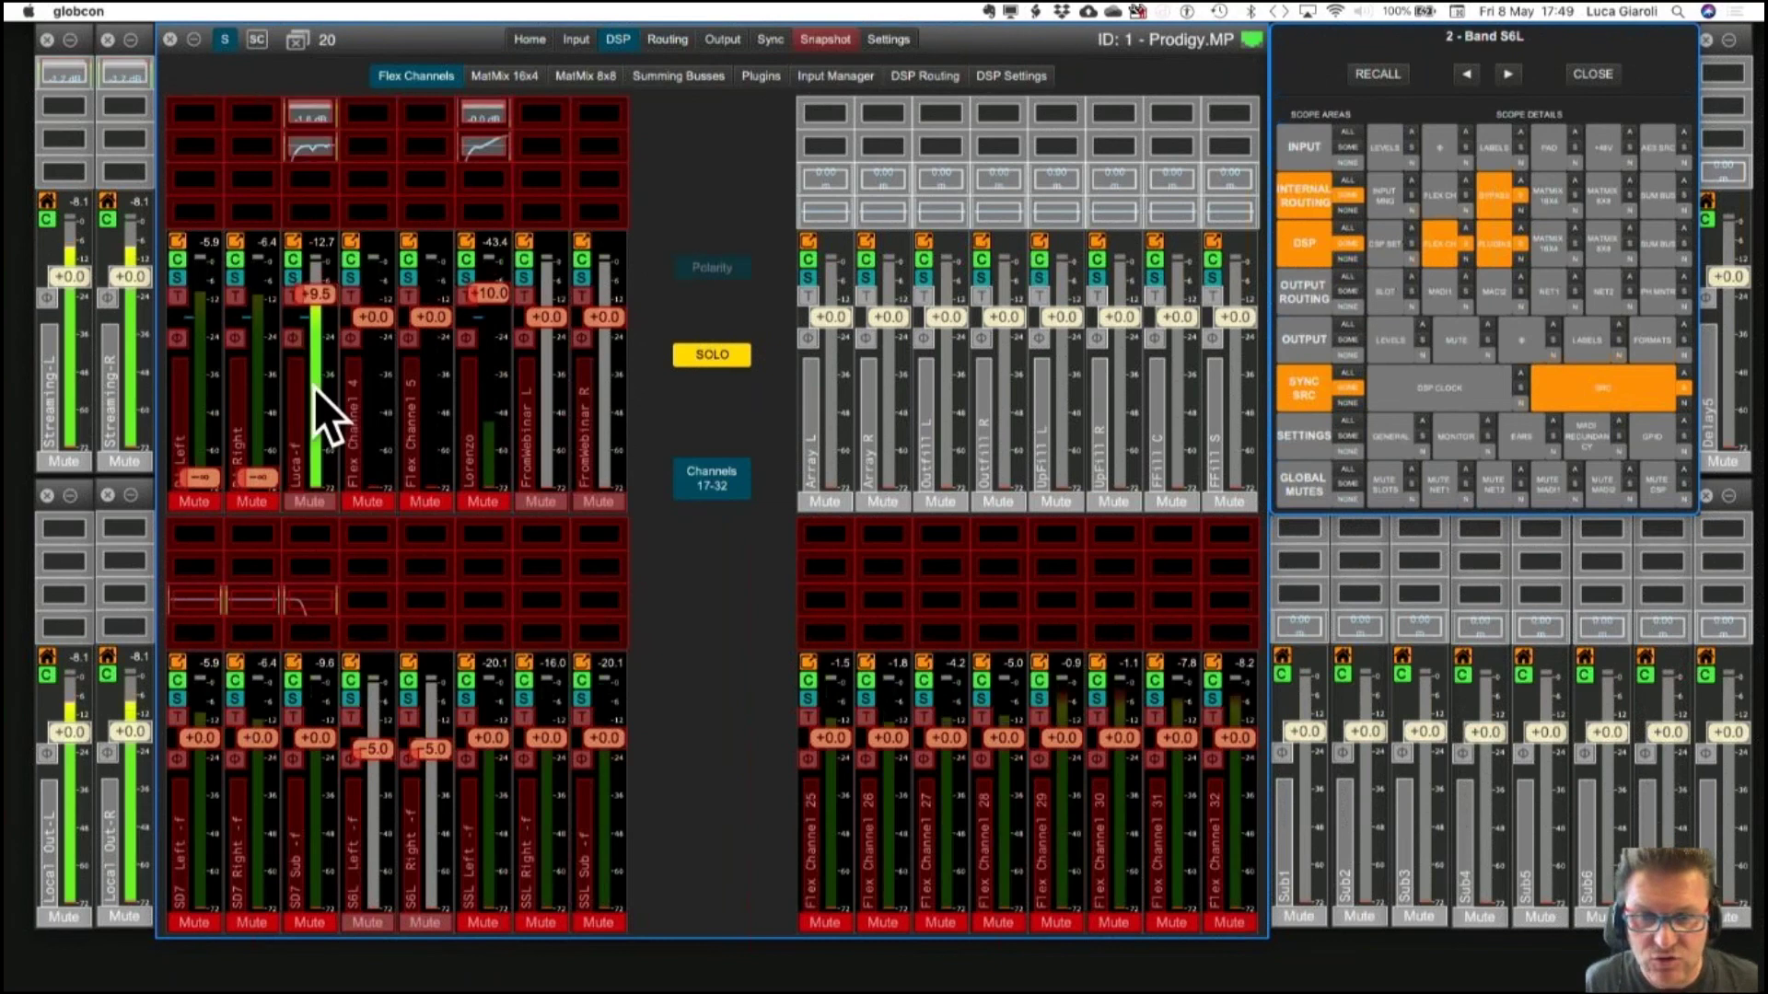
pyautogui.click(309, 110)
pyautogui.click(470, 112)
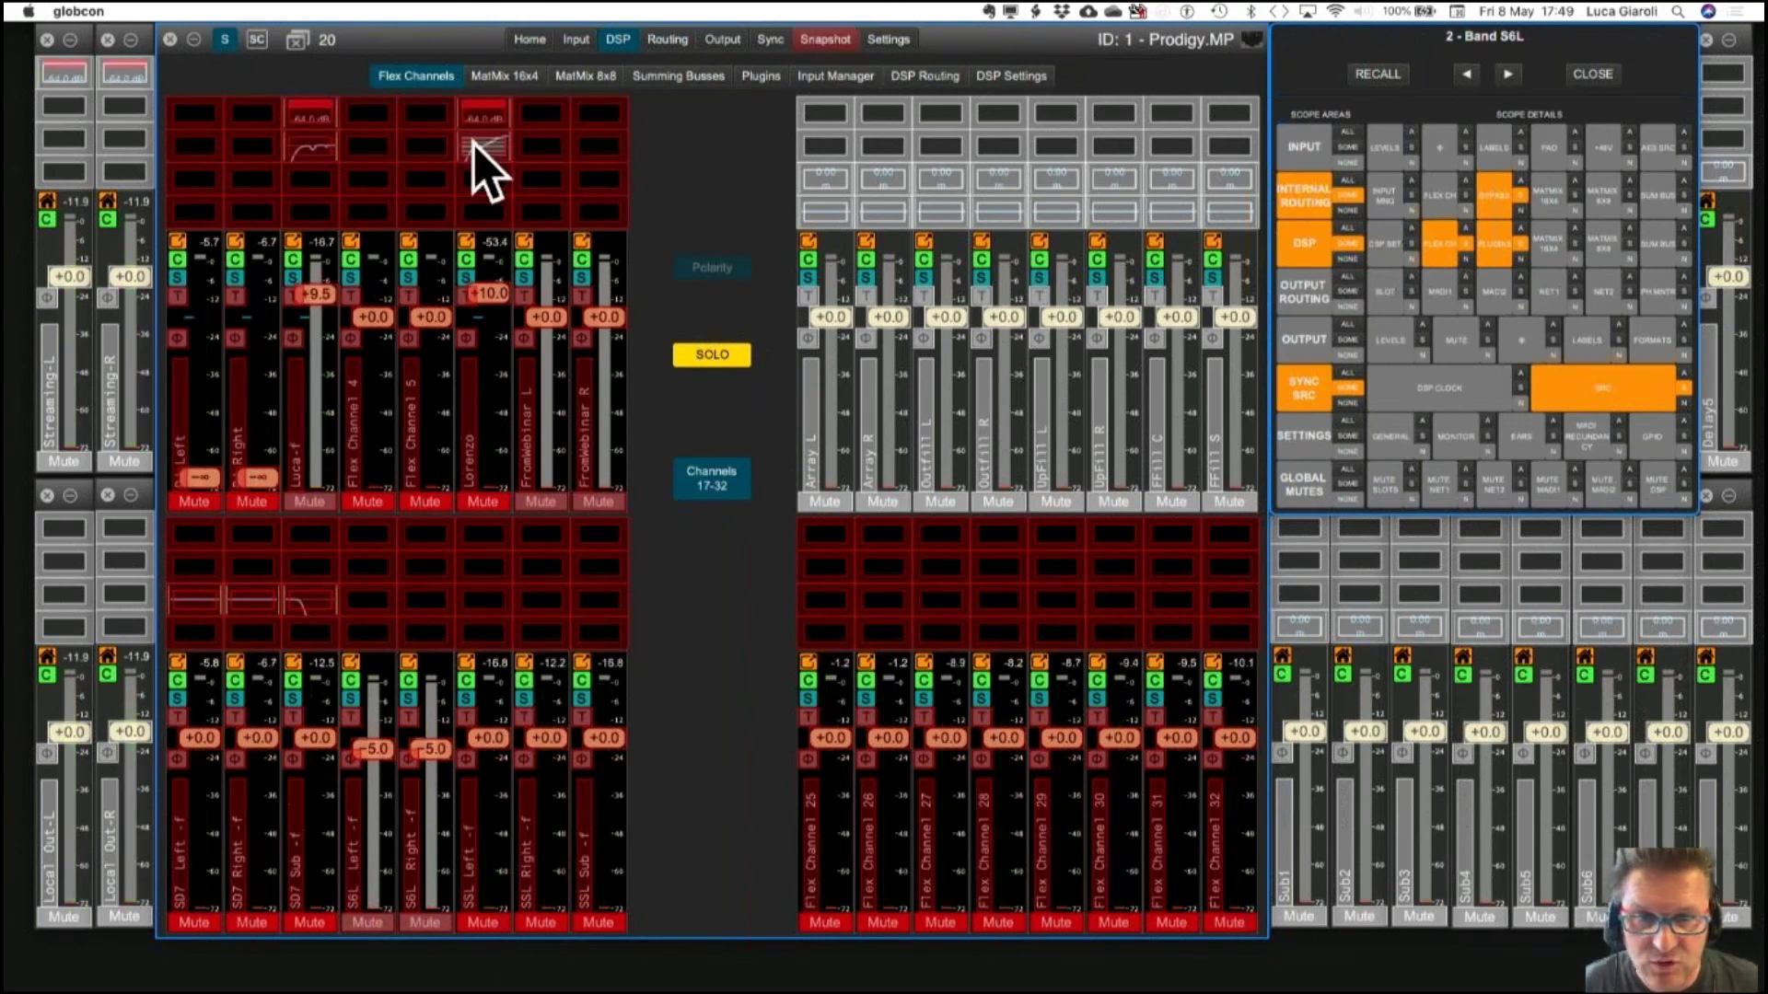
pyautogui.click(831, 40)
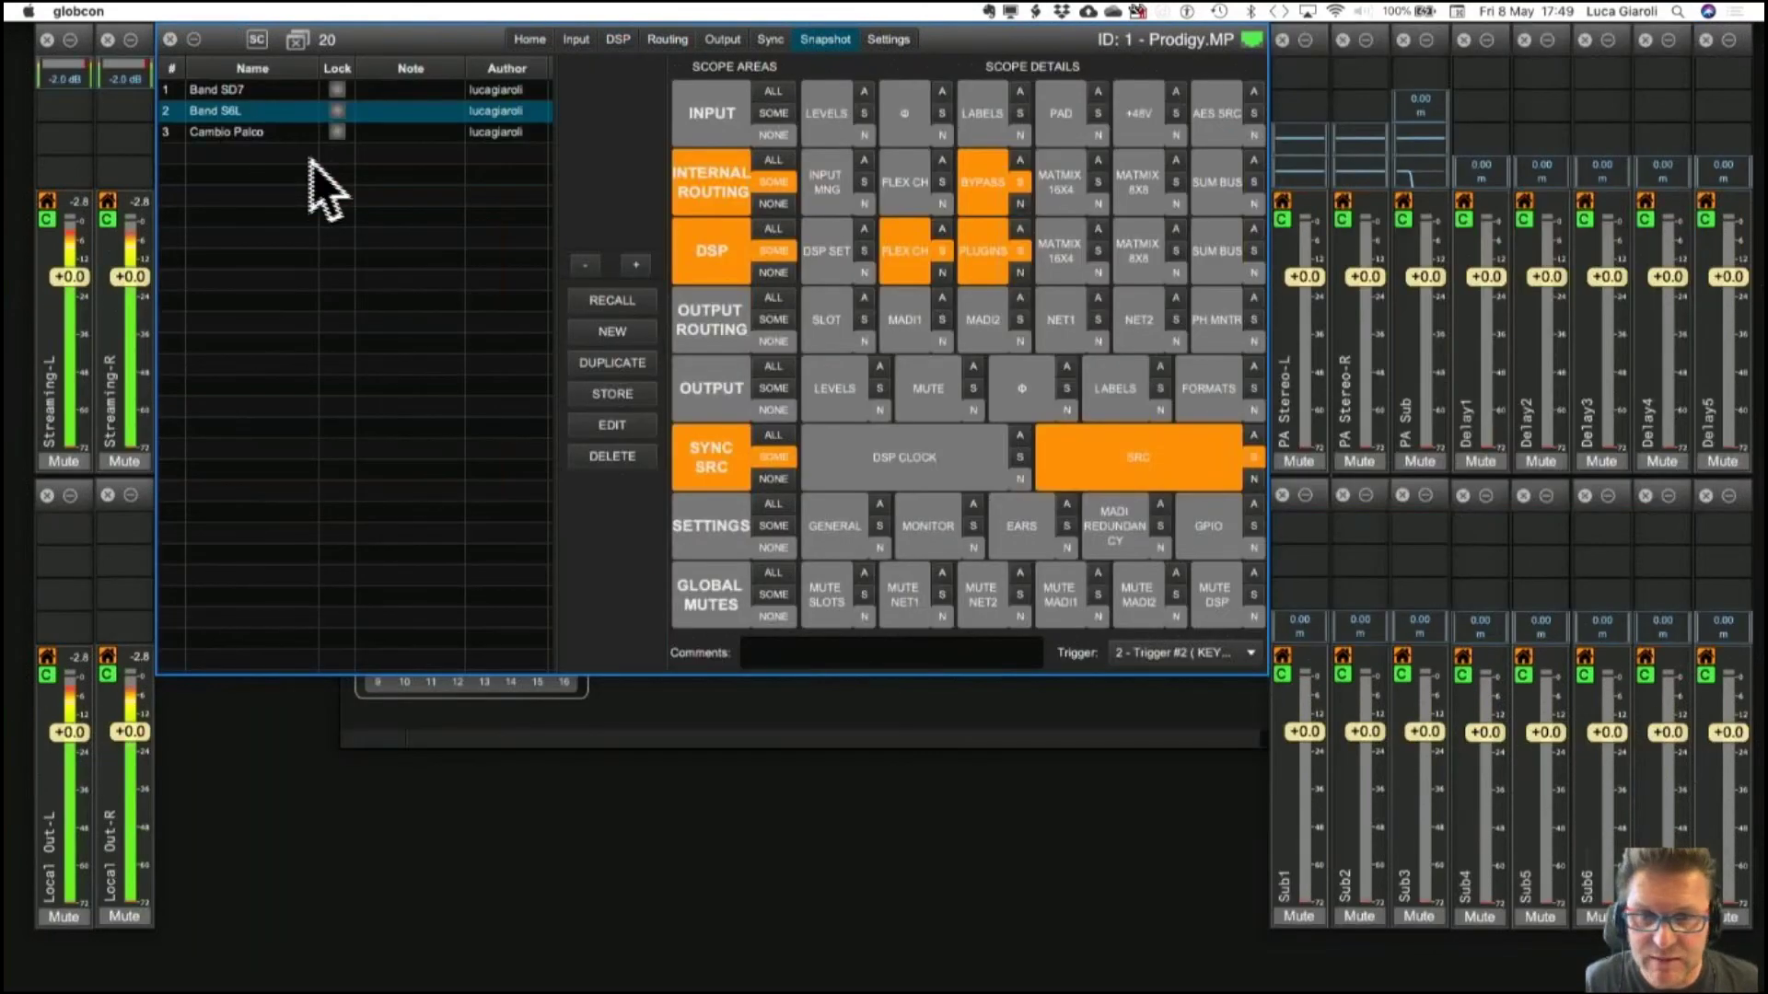
# Review which flex channel settings the Band SD7 snapshot's scope includes and return to the snapshot list.
pyautogui.click(241, 91)
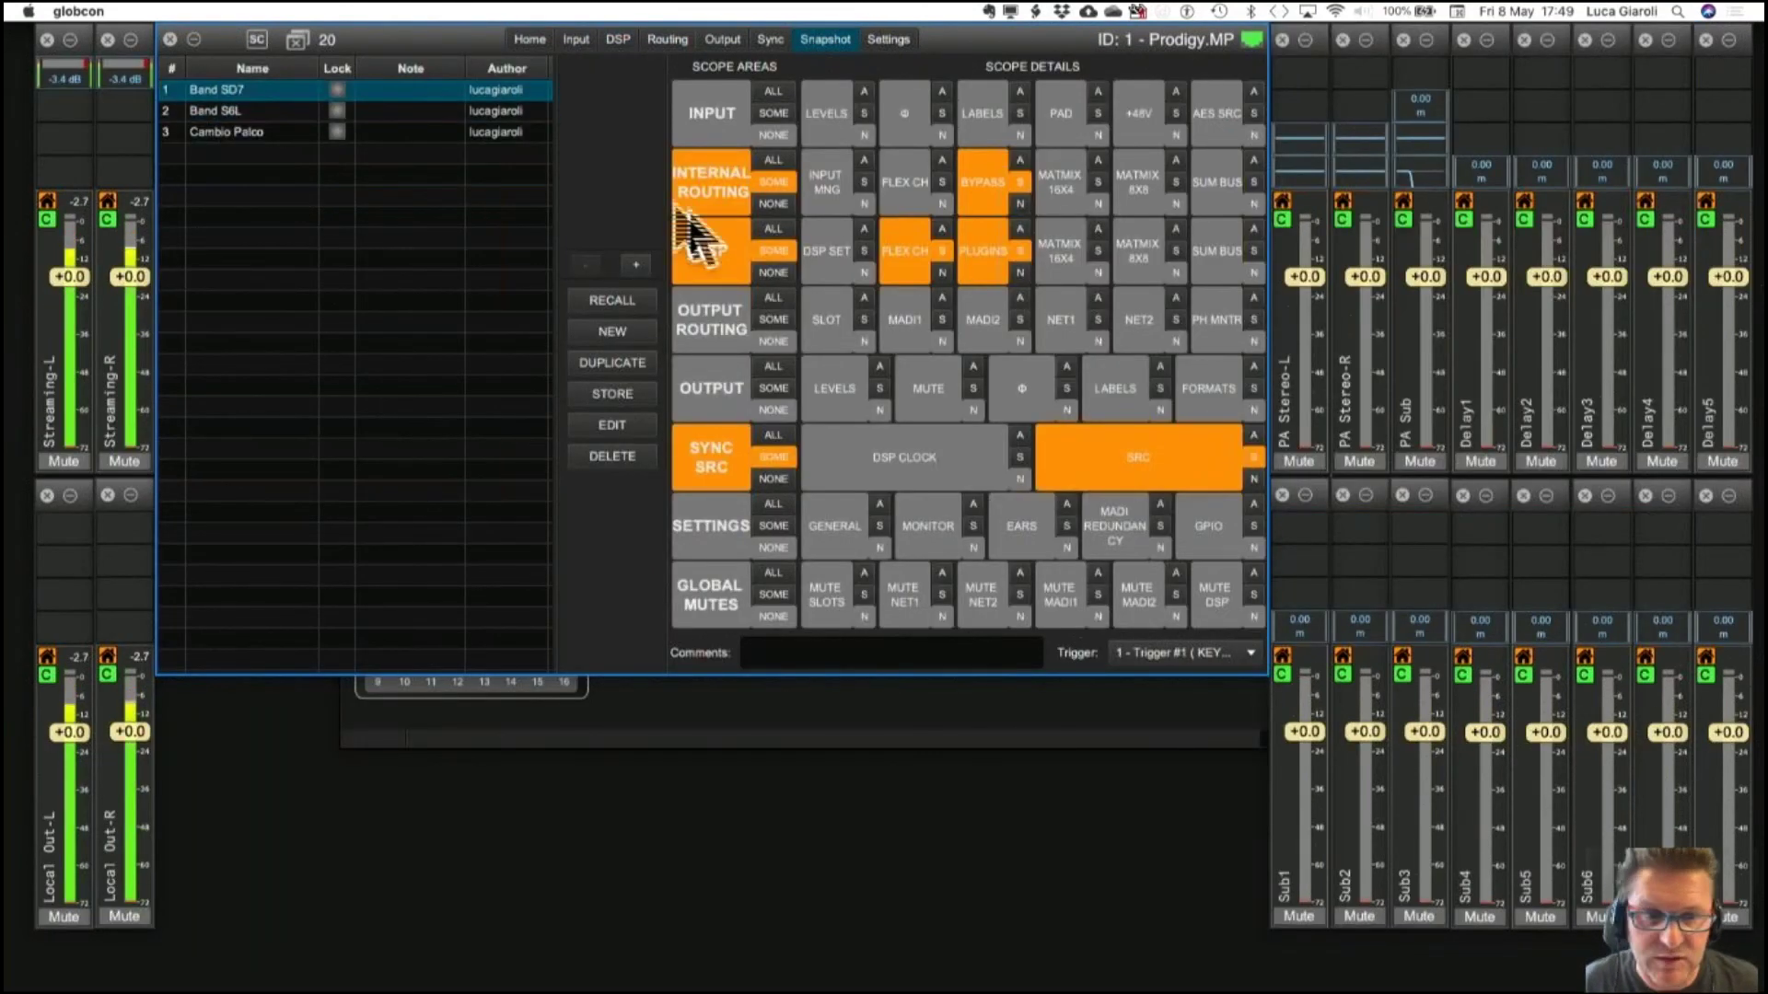
pyautogui.click(912, 256)
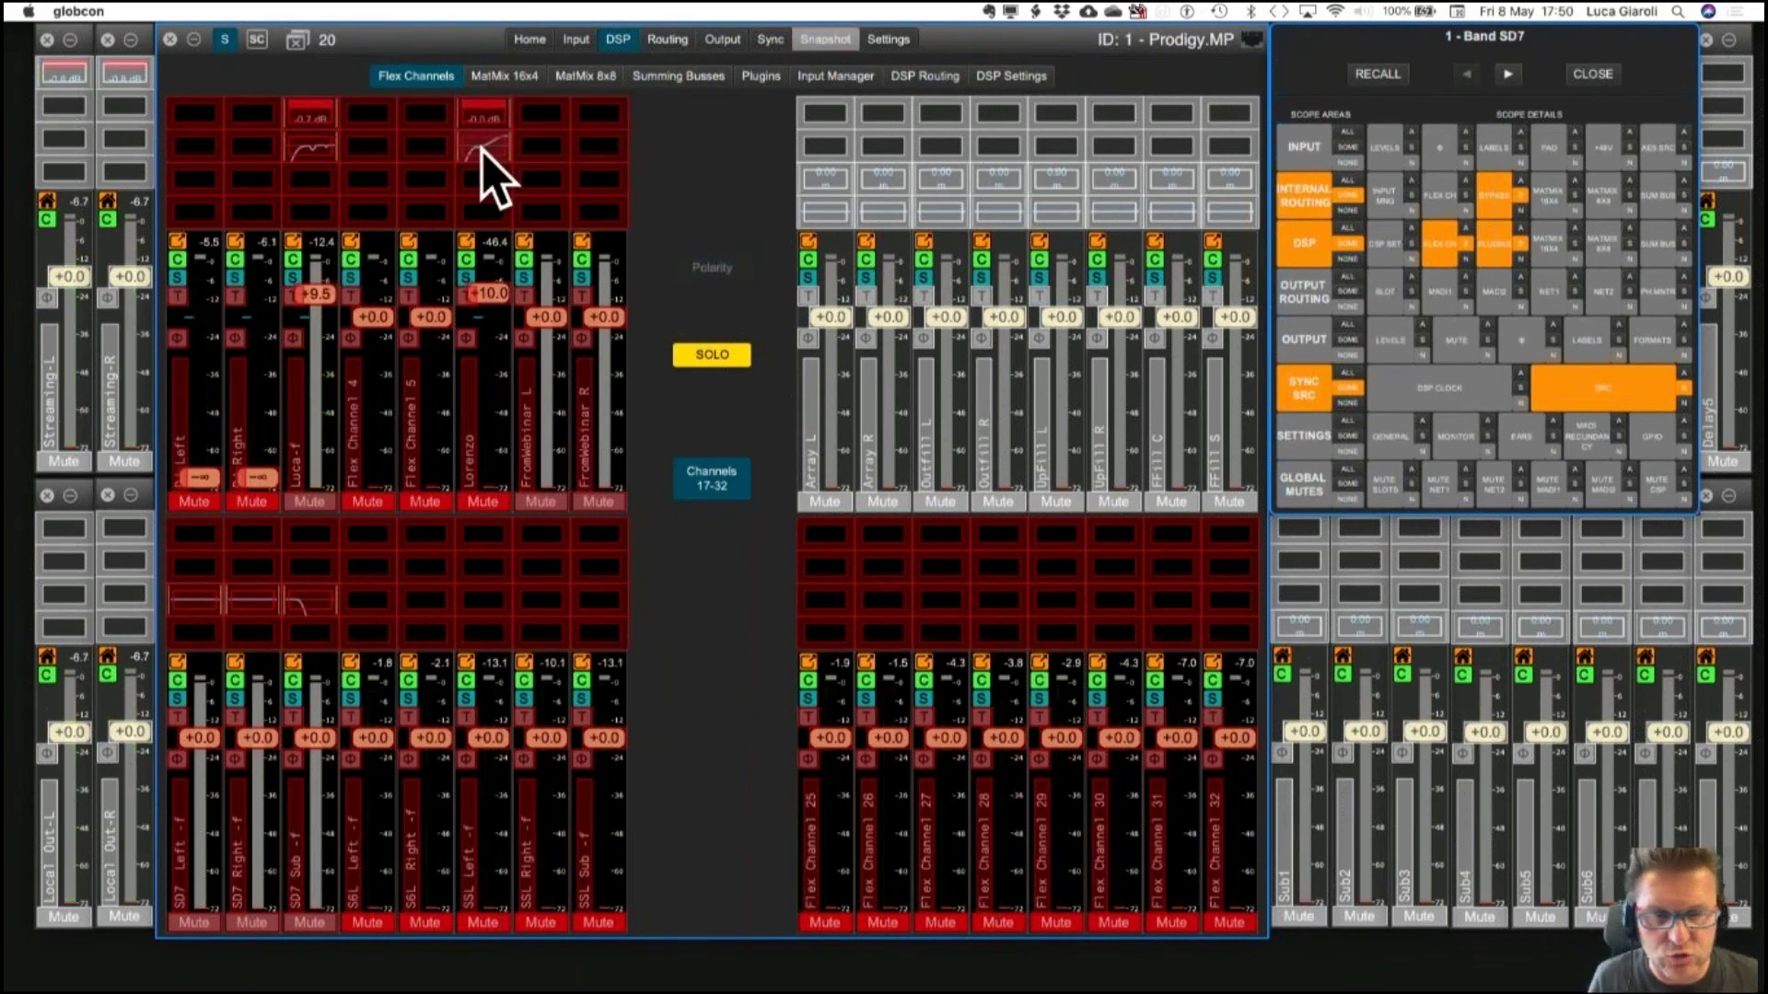
pyautogui.click(832, 29)
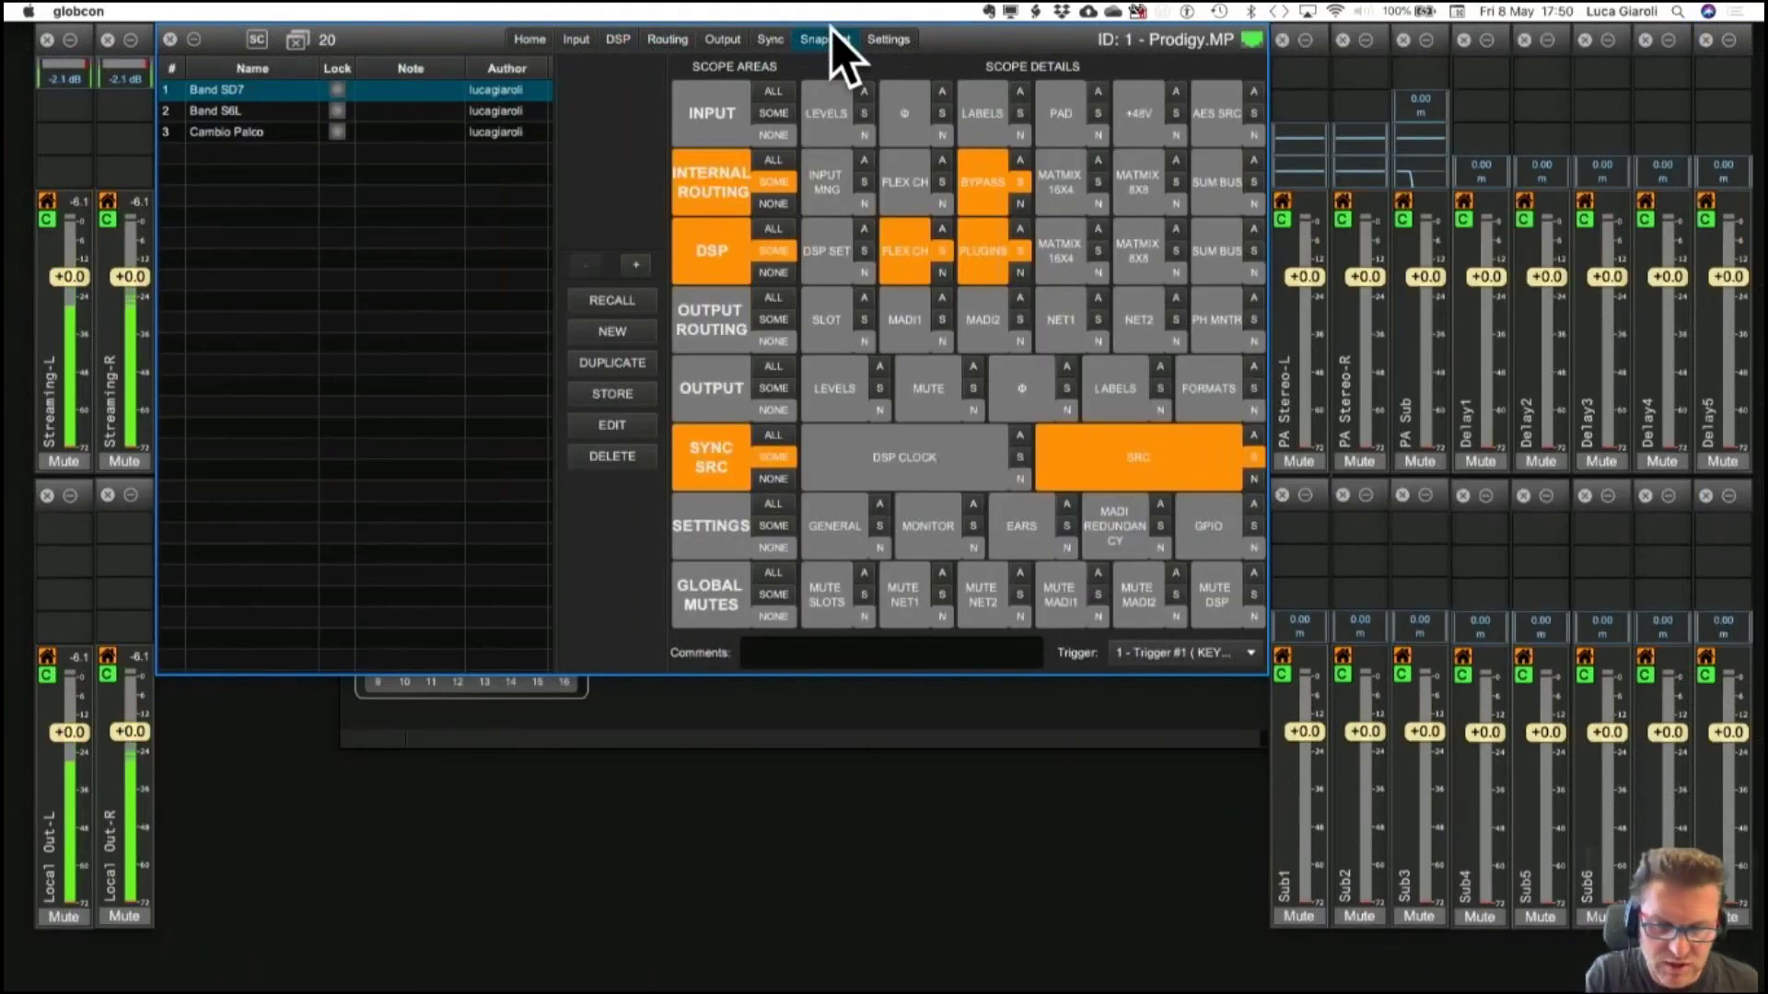
# Bring up the PA Management layout and compare the flex channels with the snapshot list, including the Cambio Palco snapshot.
pyautogui.press('Tab')
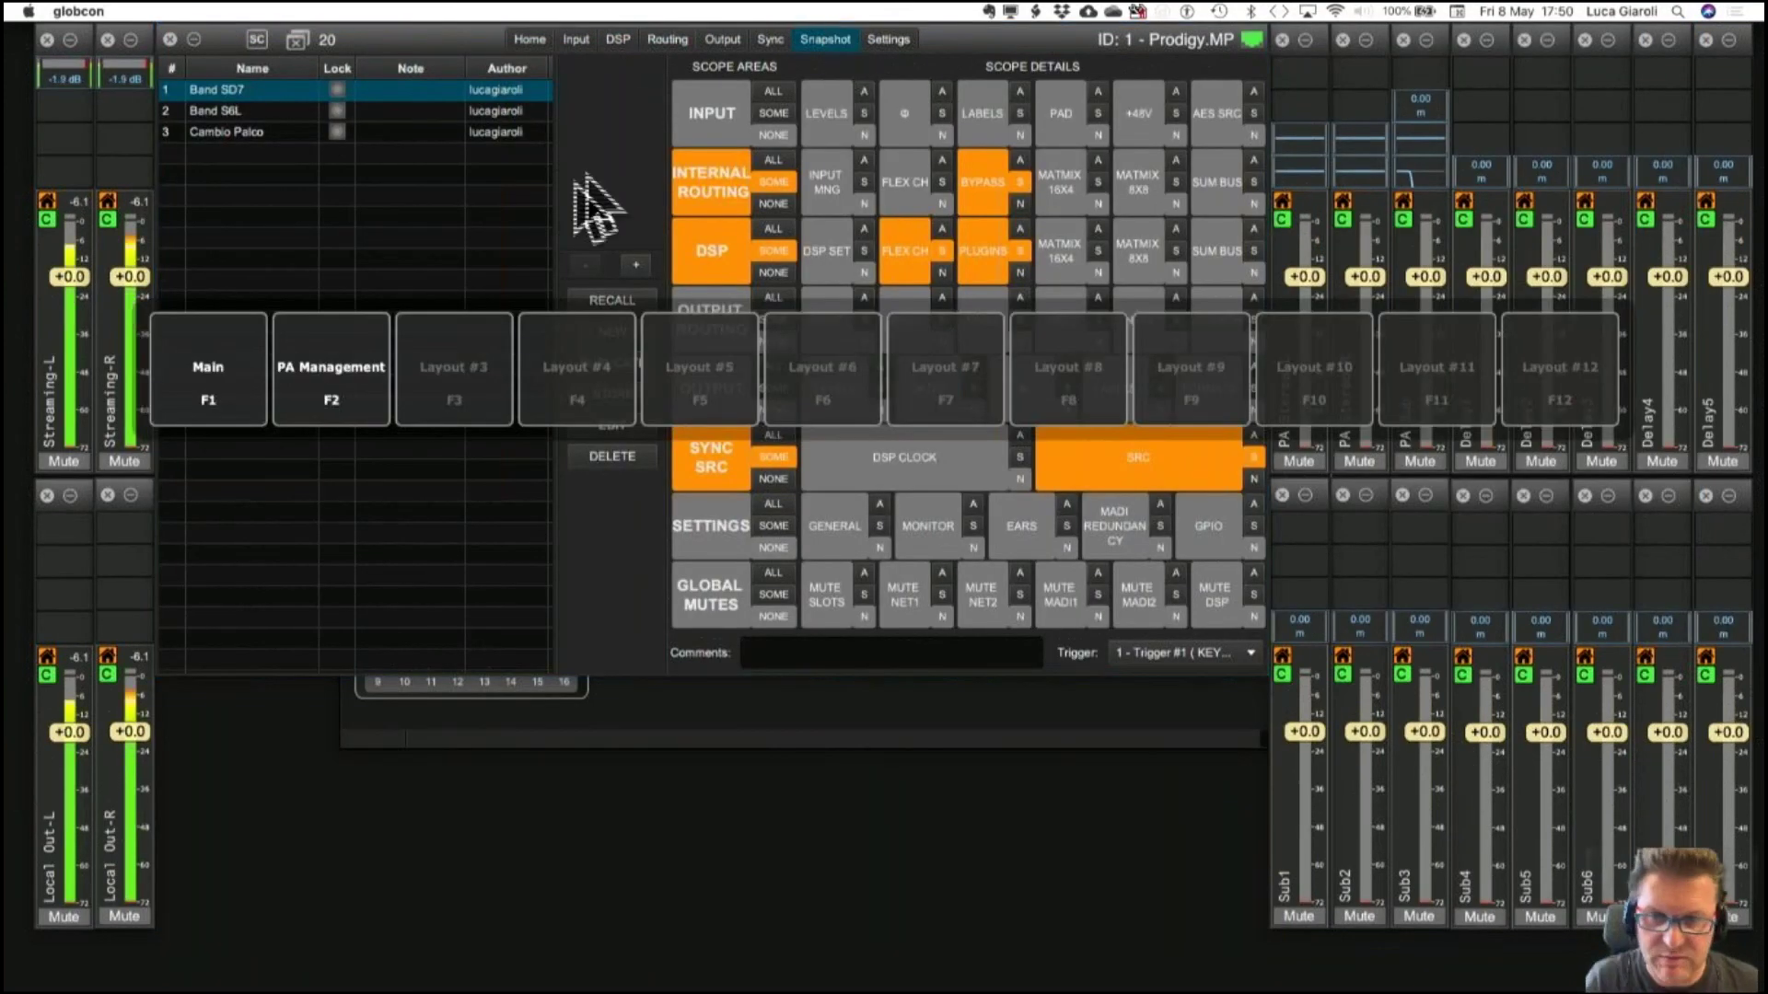
pyautogui.click(378, 368)
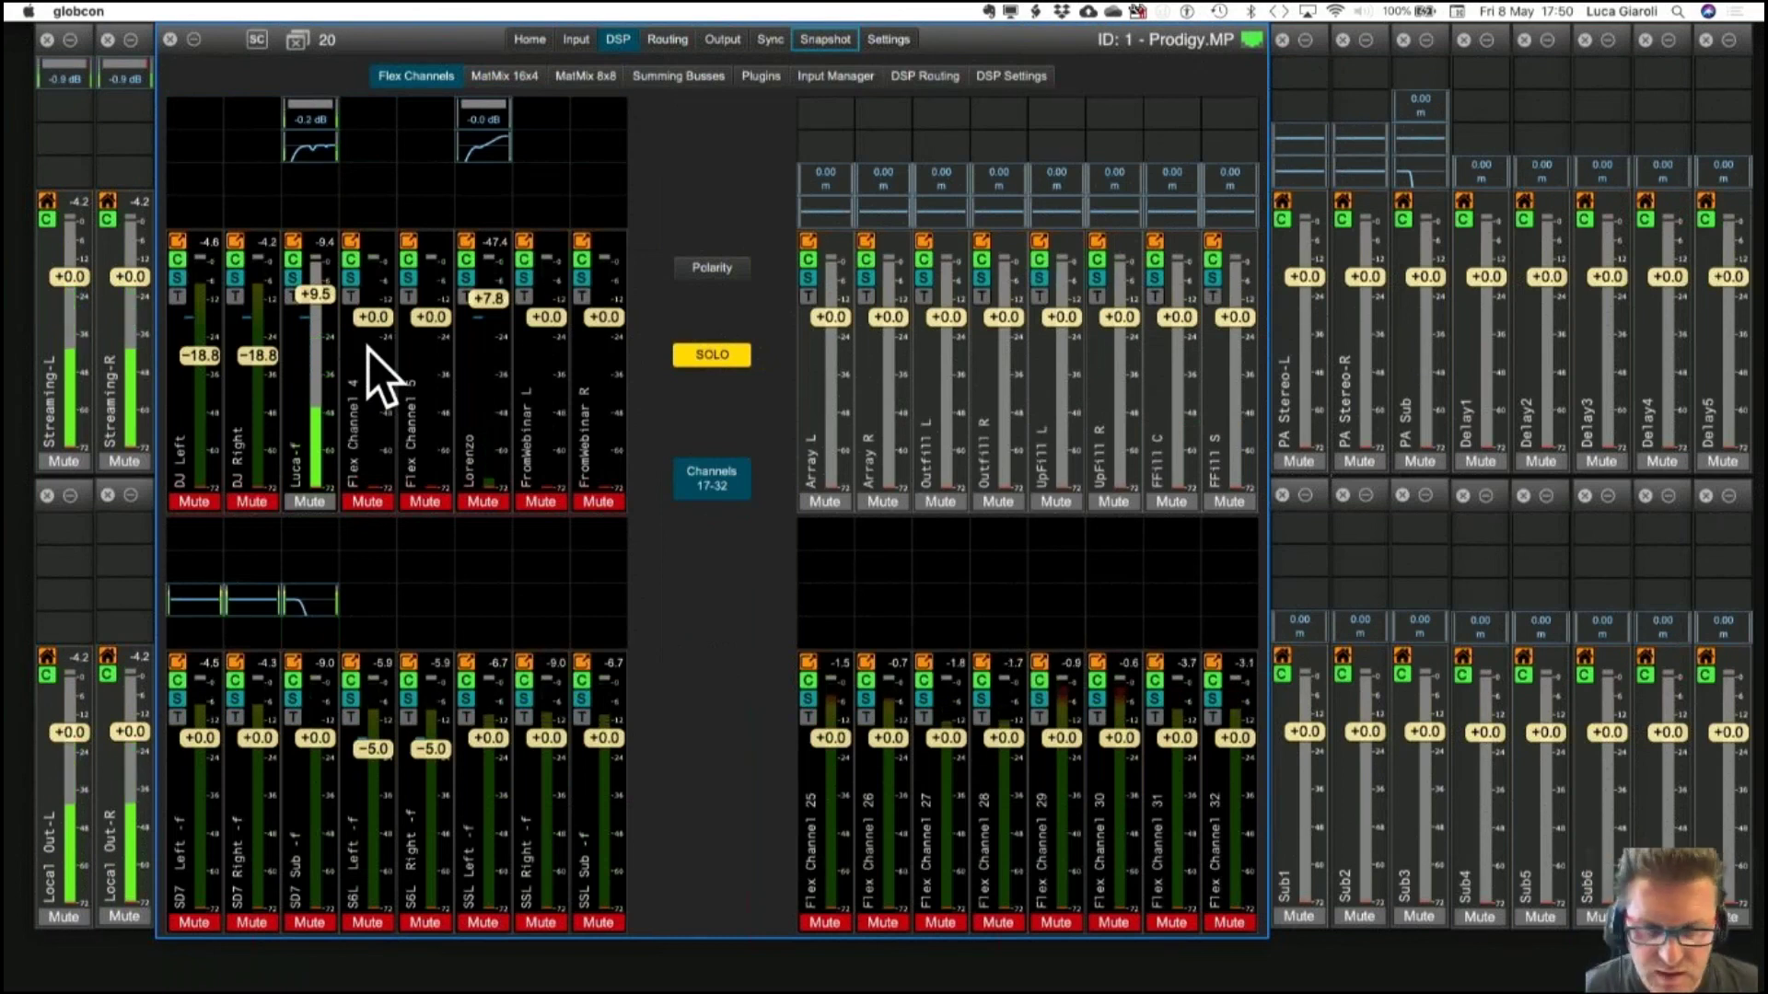
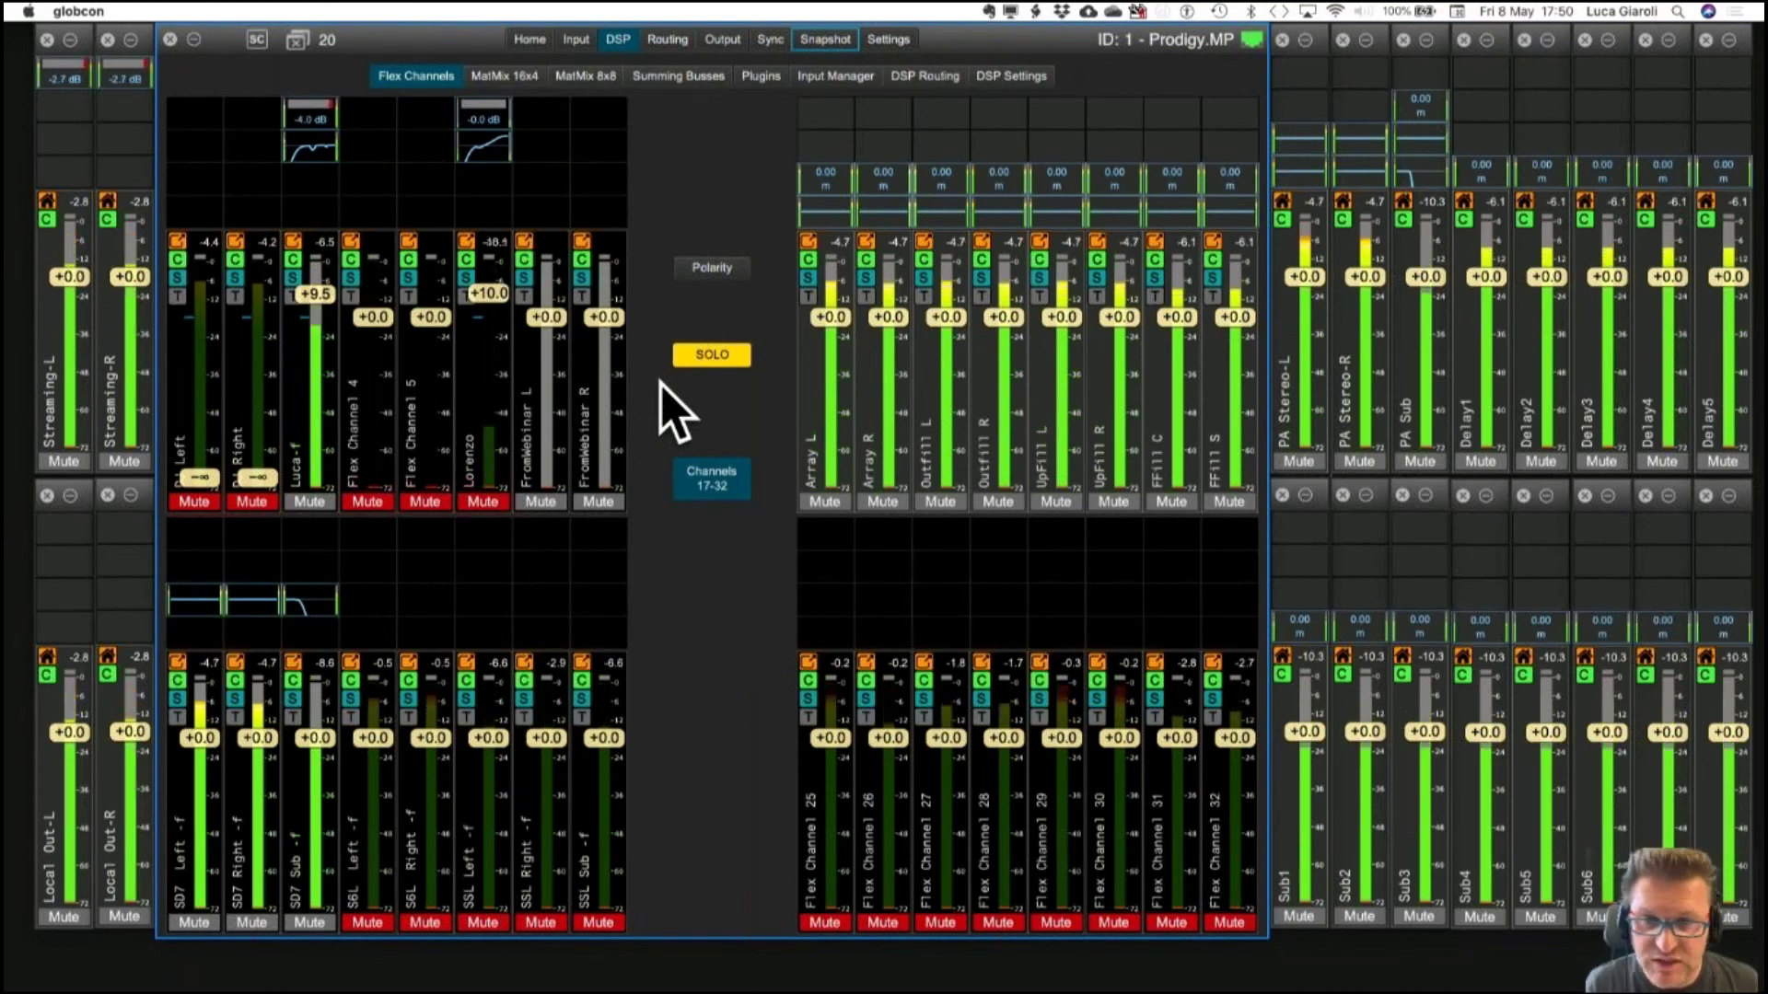
pyautogui.click(805, 43)
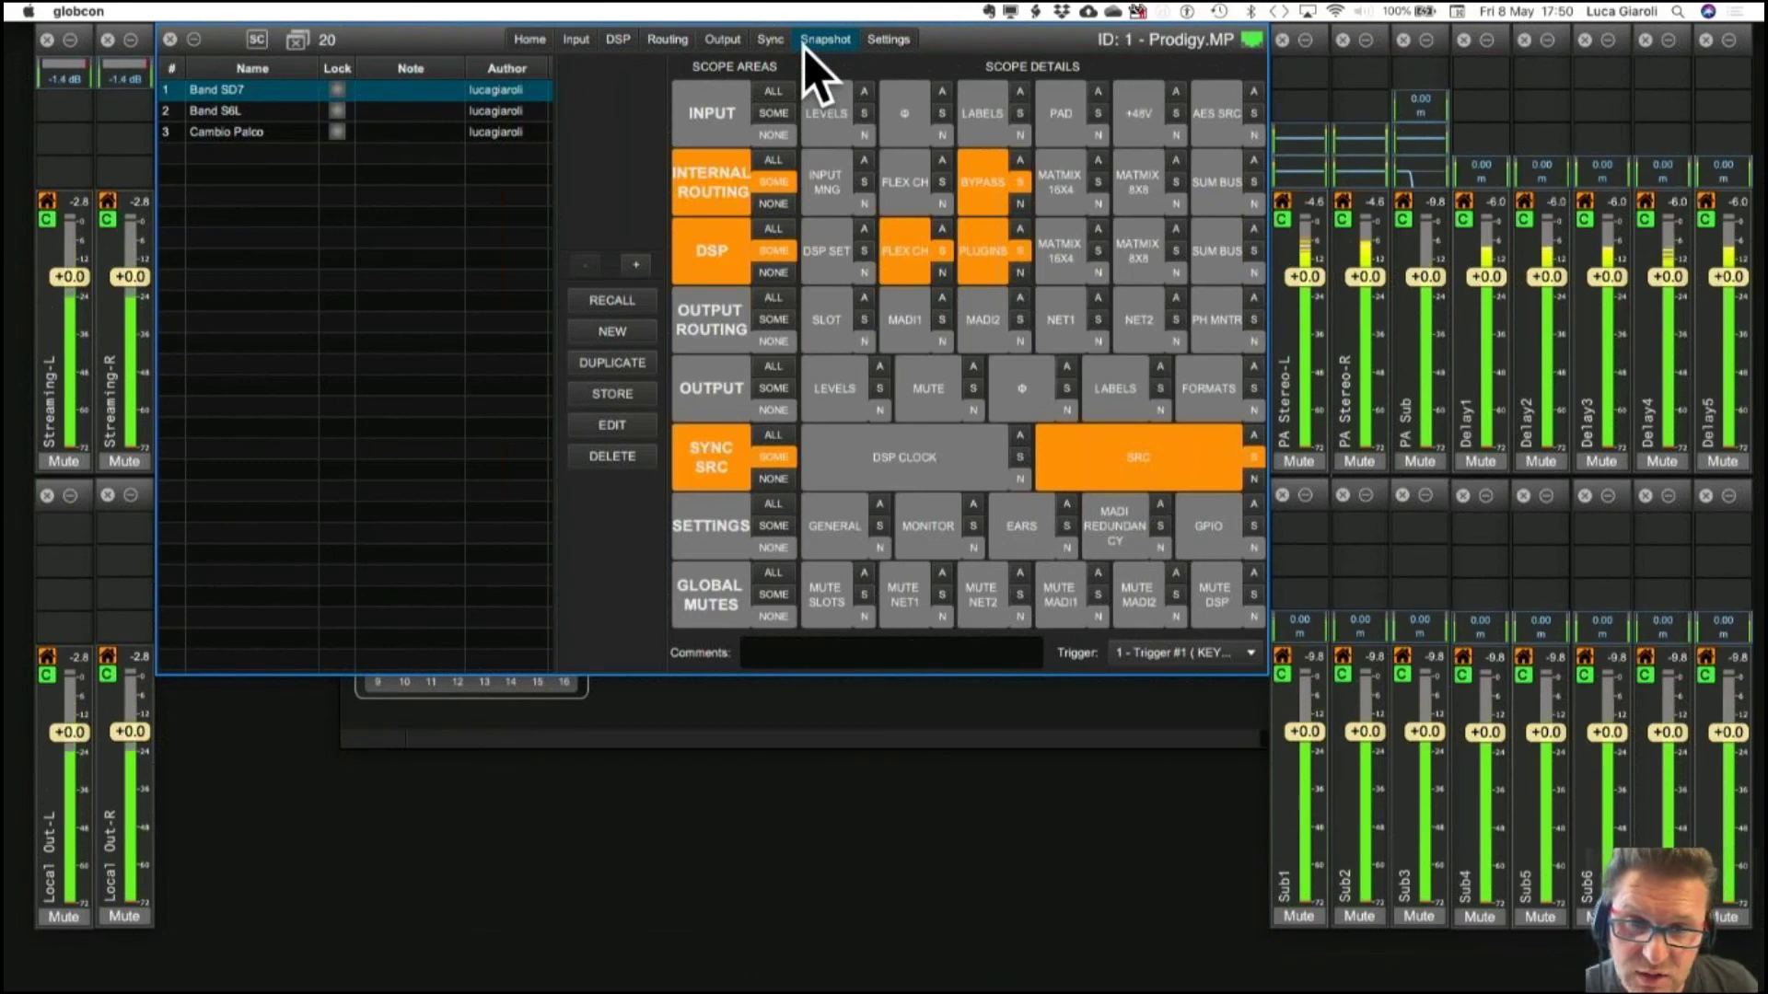
pyautogui.click(618, 40)
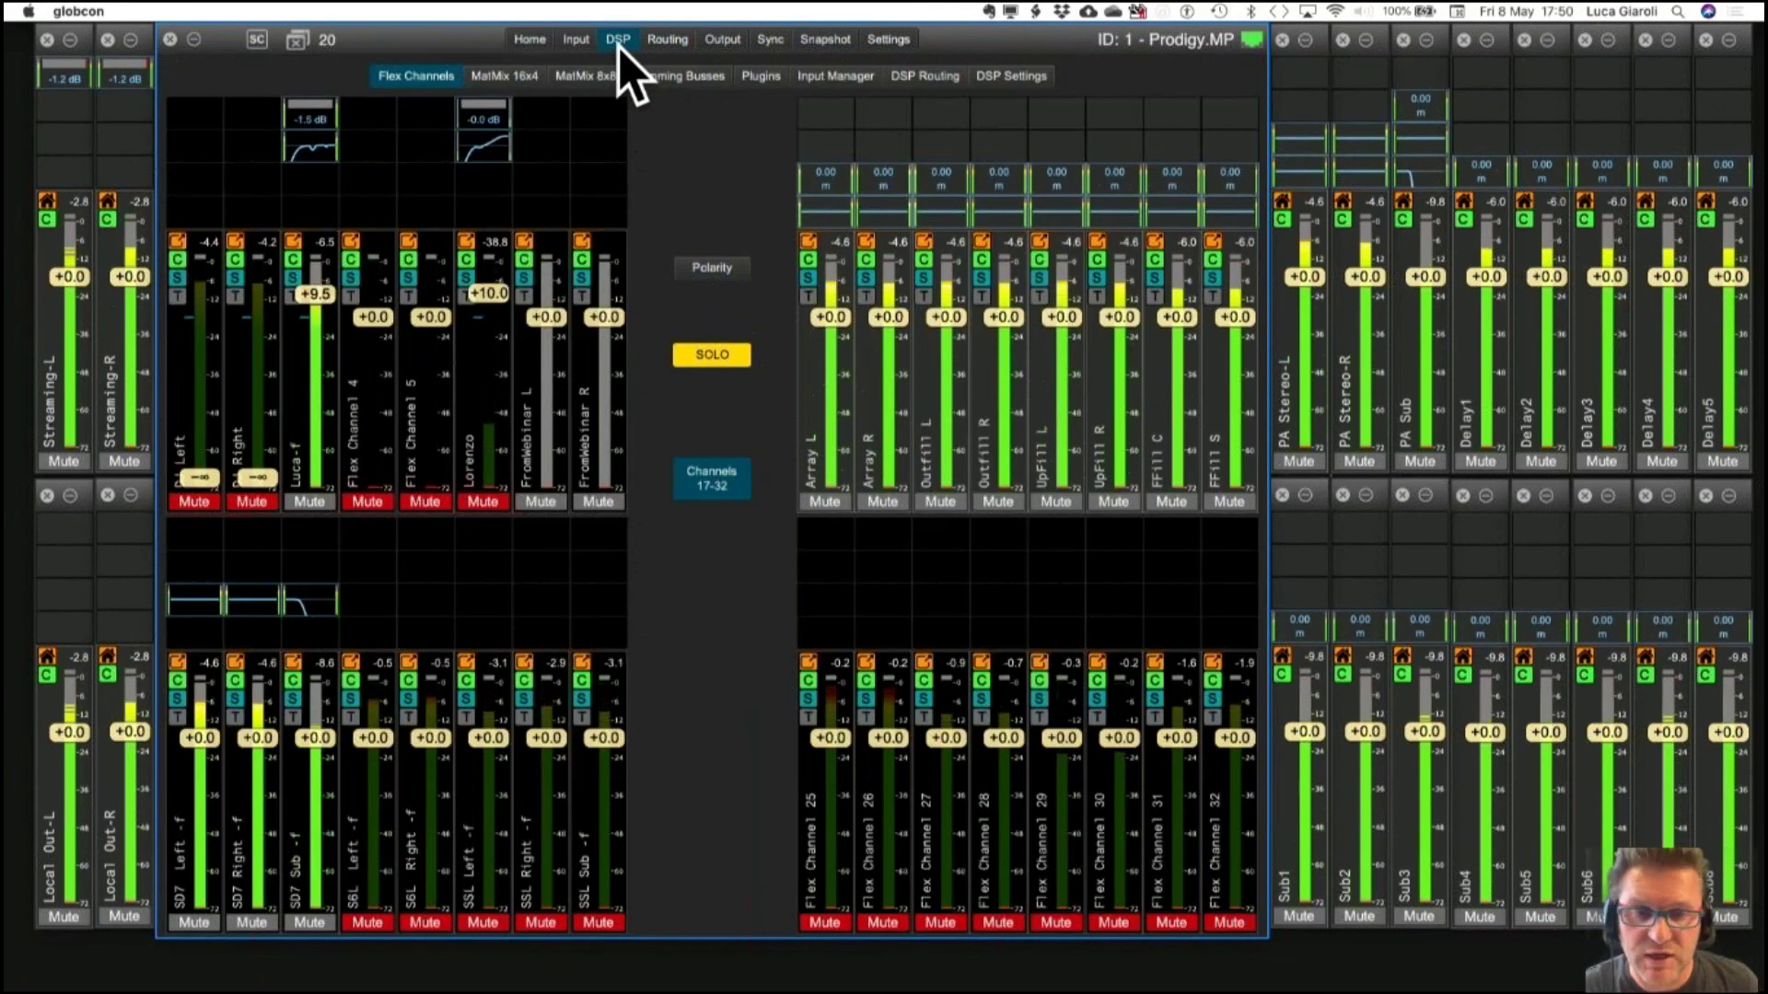
pyautogui.click(826, 42)
pyautogui.click(245, 132)
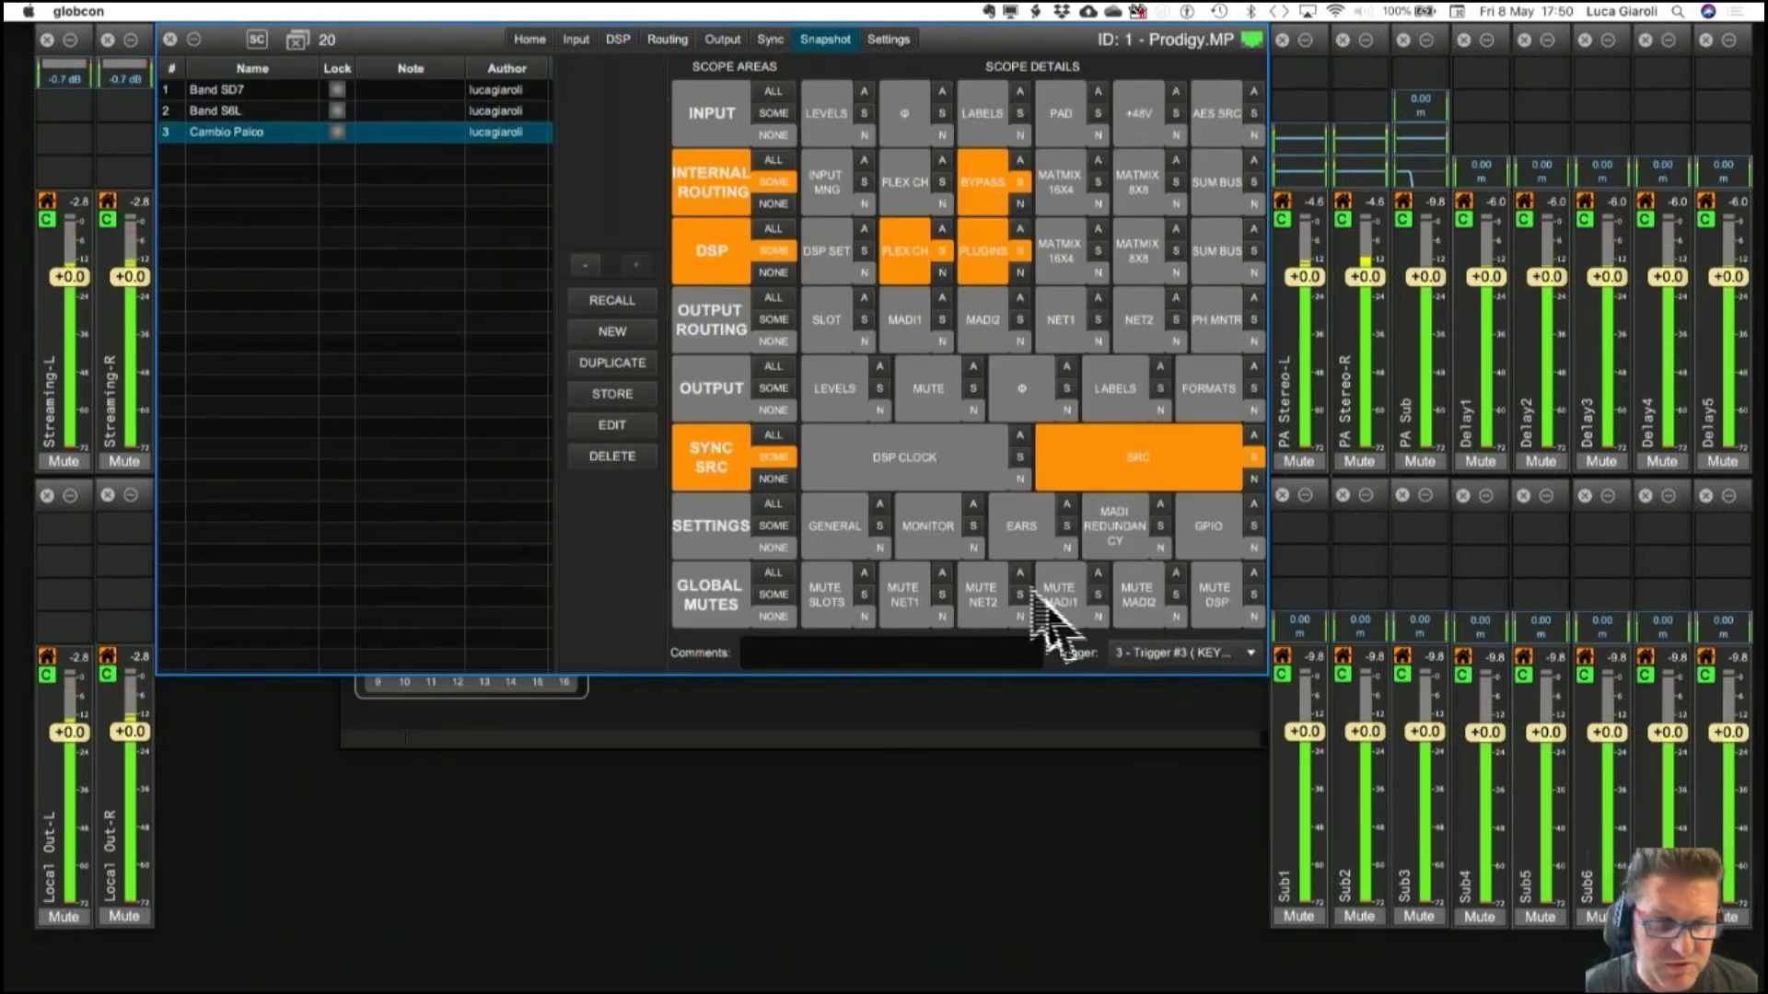
pyautogui.click(617, 42)
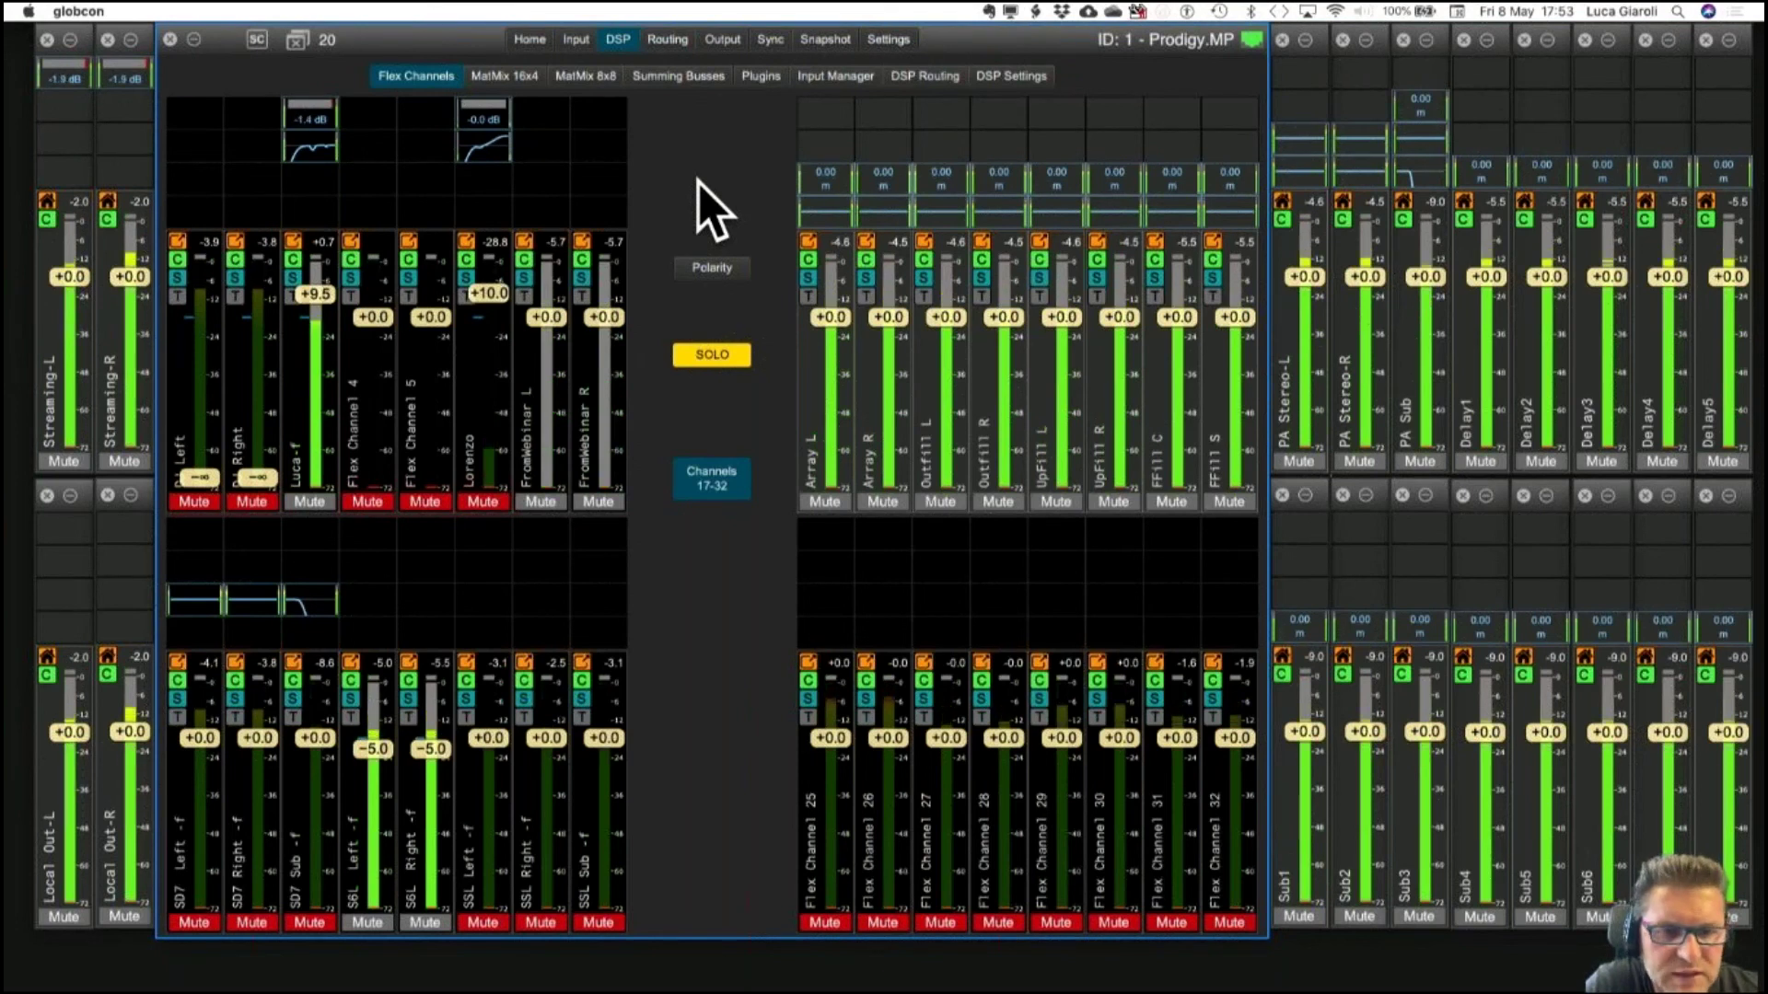
# Switch to LiveWorkflow_rev3.pdf in Preview and examine the signal chains of the array, fill, sub and delay outputs.
pyautogui.hotkey('ctrl', 'Right')
pyautogui.hotkey('ctrl', 'Right')
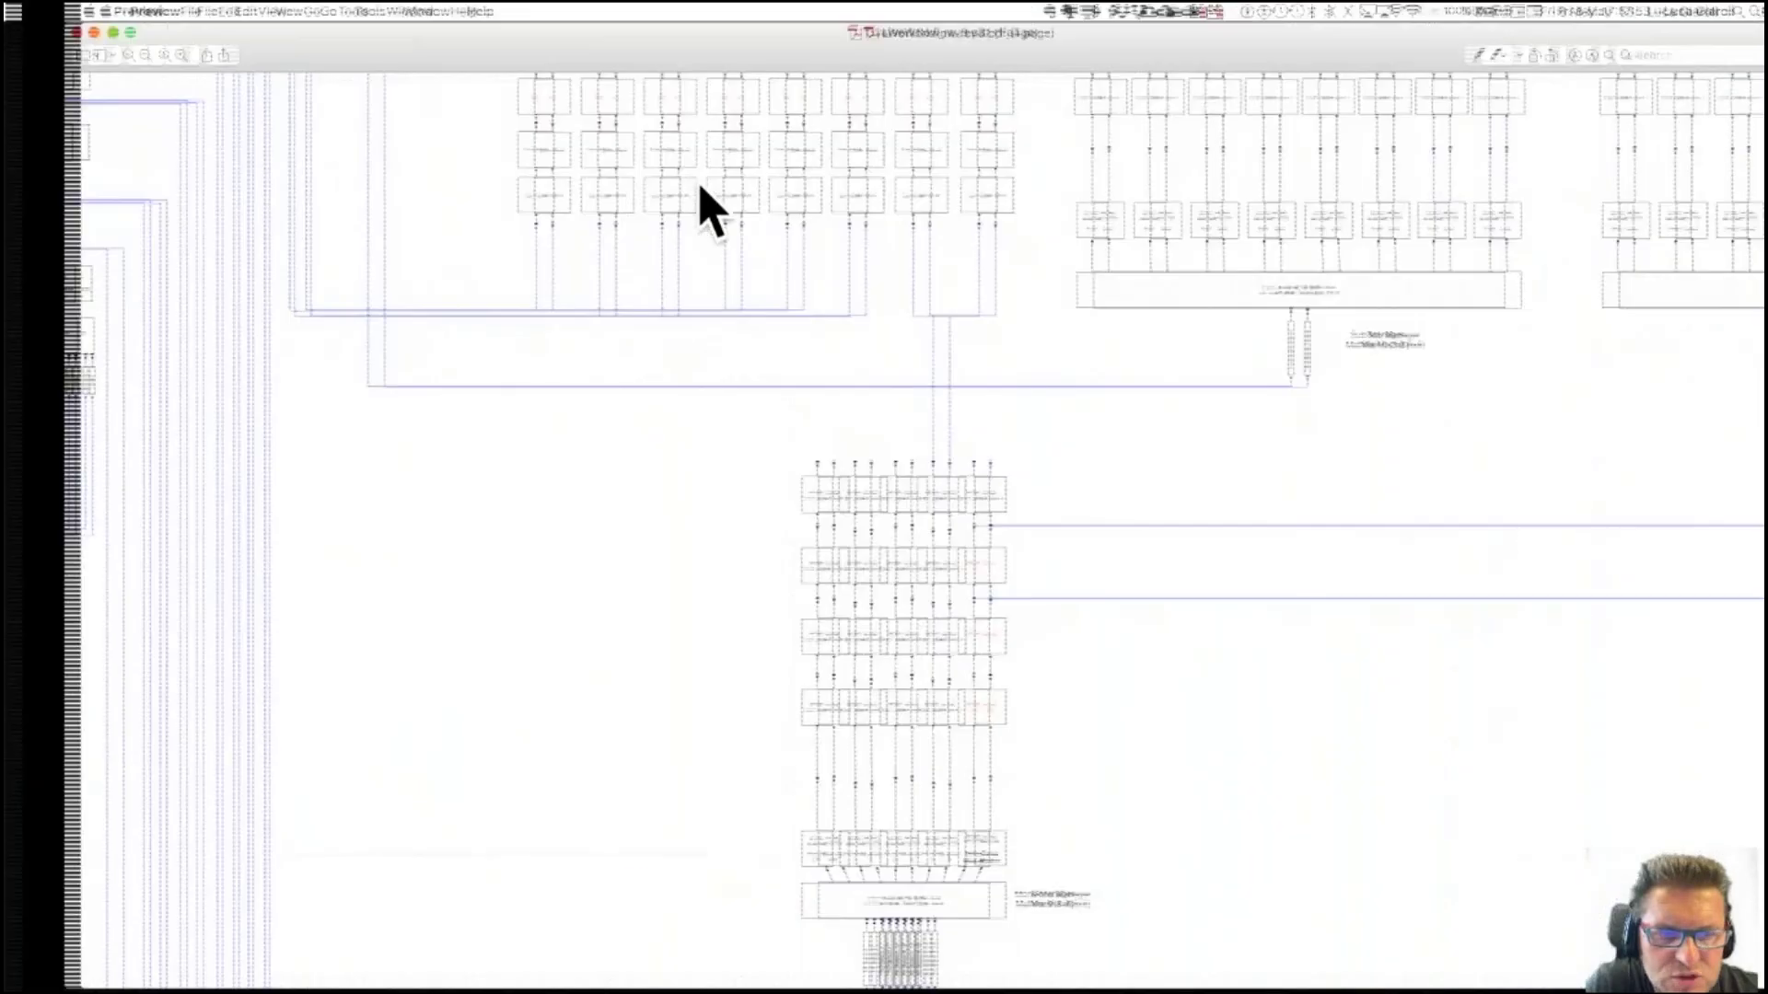
pyautogui.scroll(10, 951, 233)
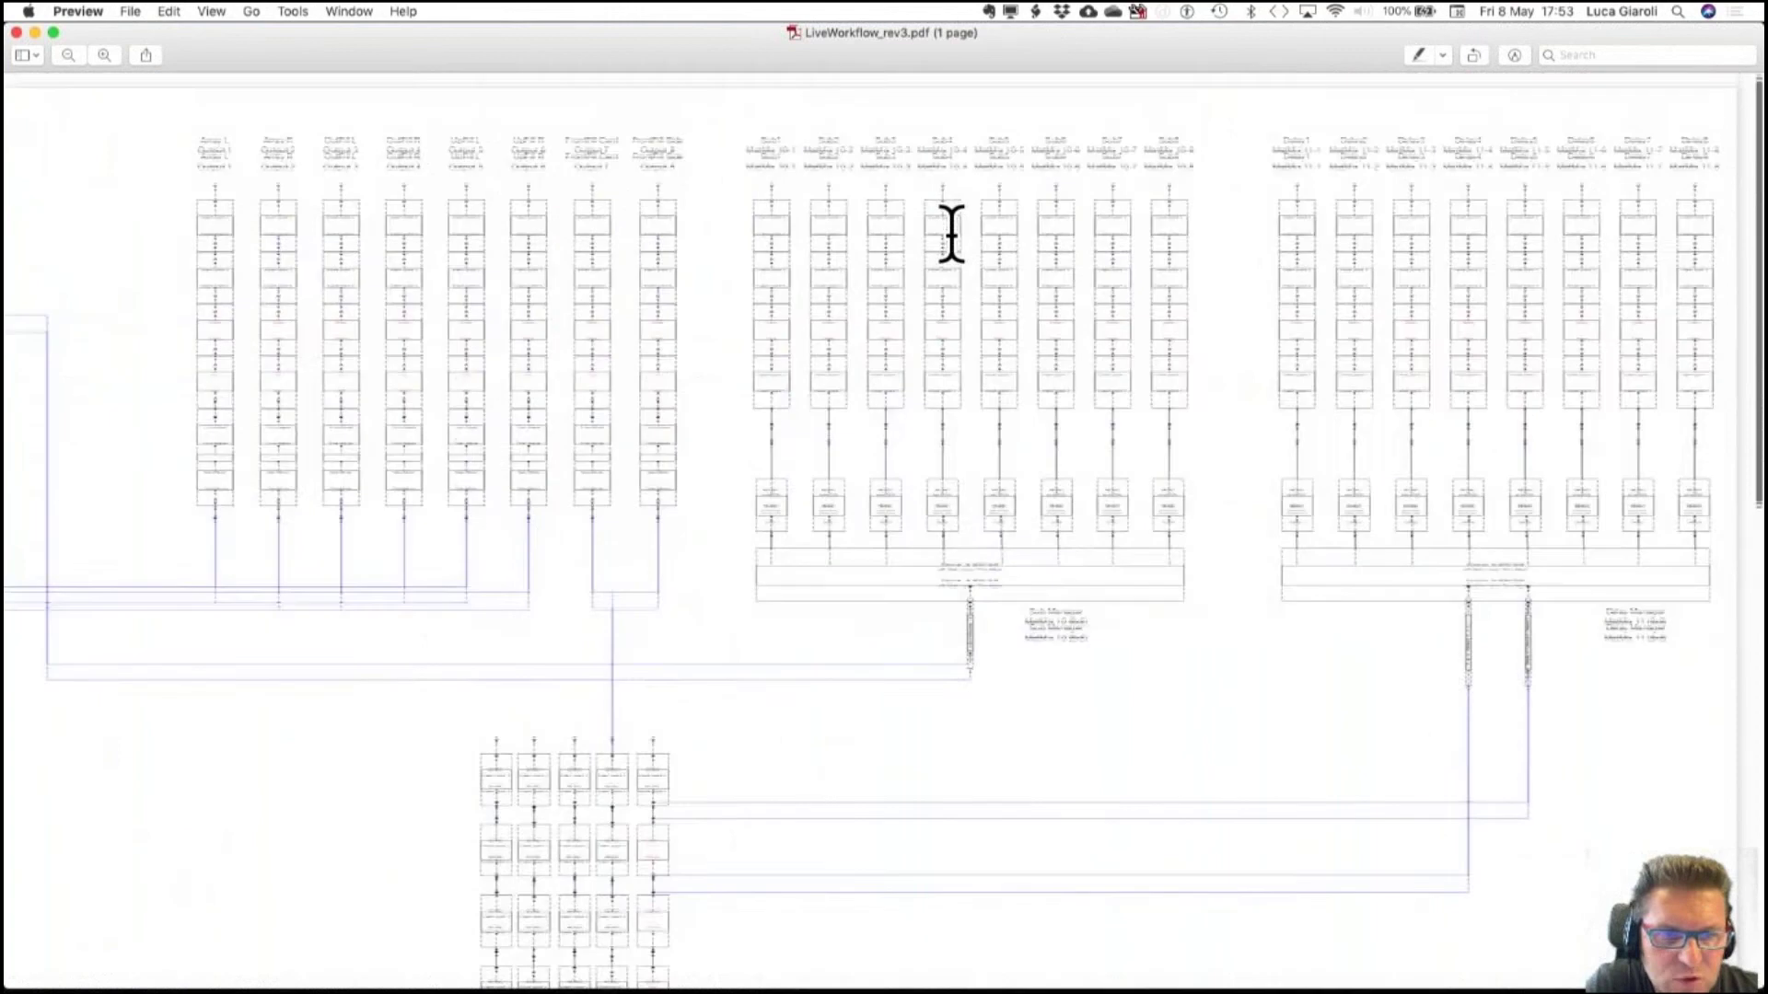
pyautogui.scroll(5, 470, 230)
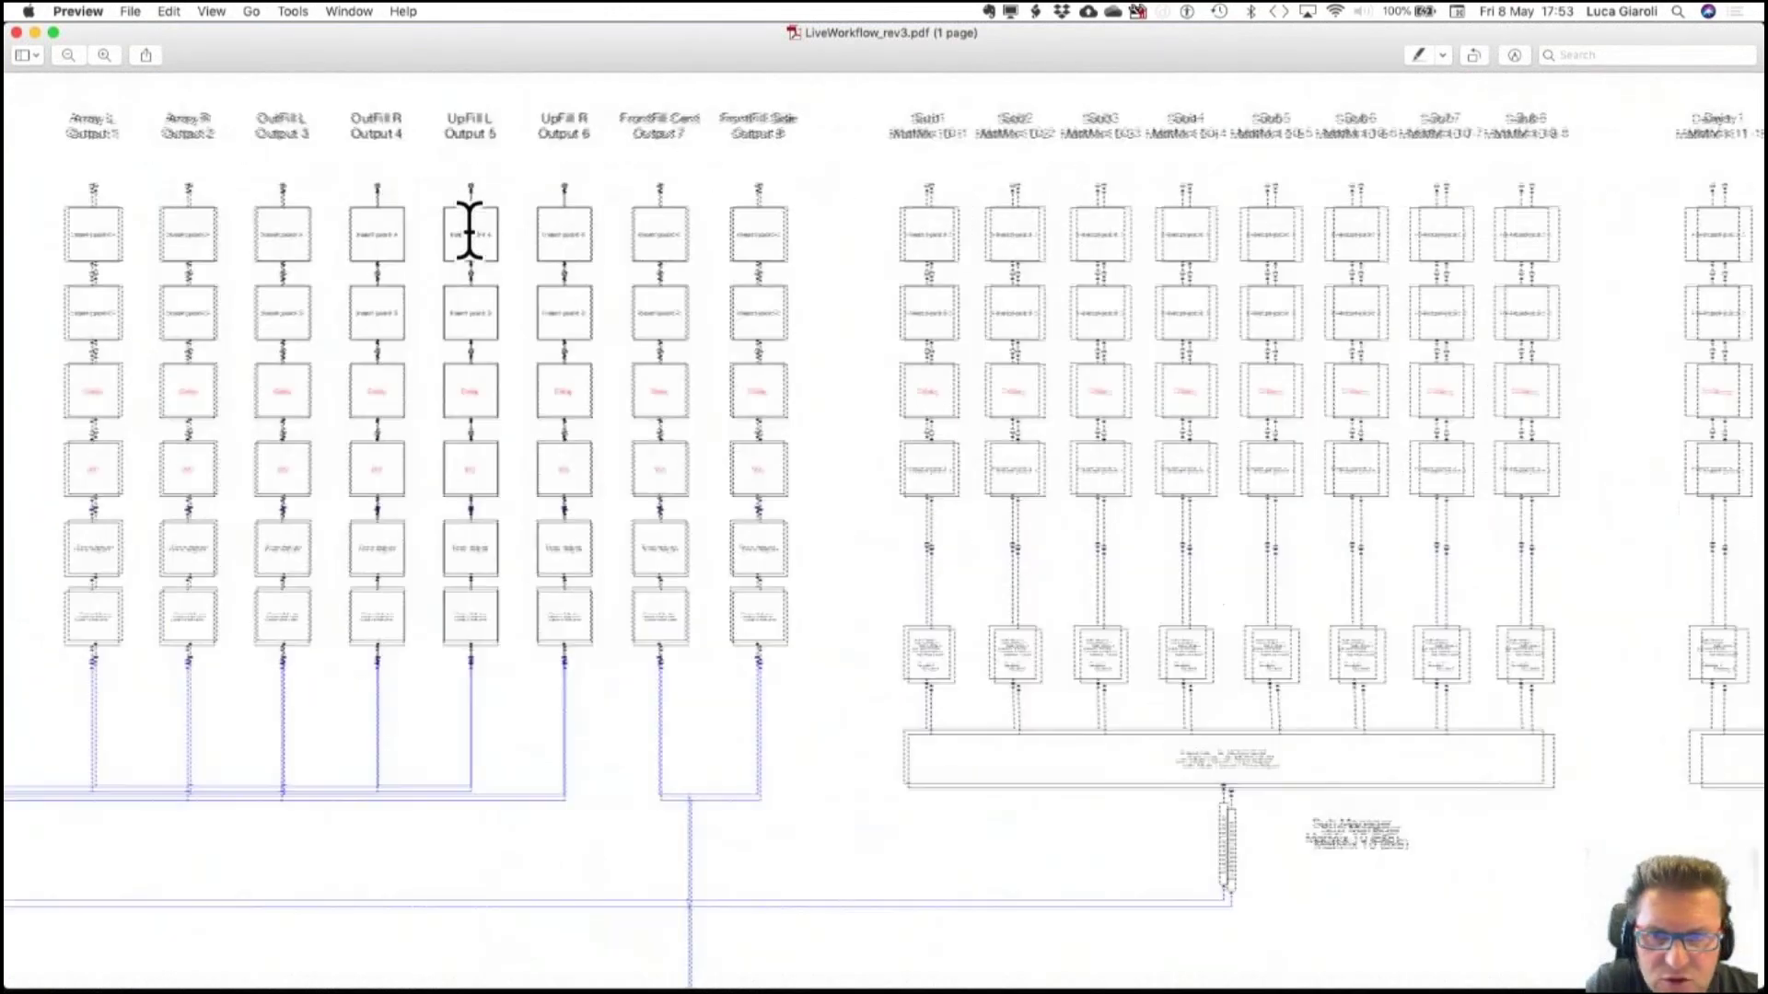
pyautogui.hscroll(-3, 285, 111)
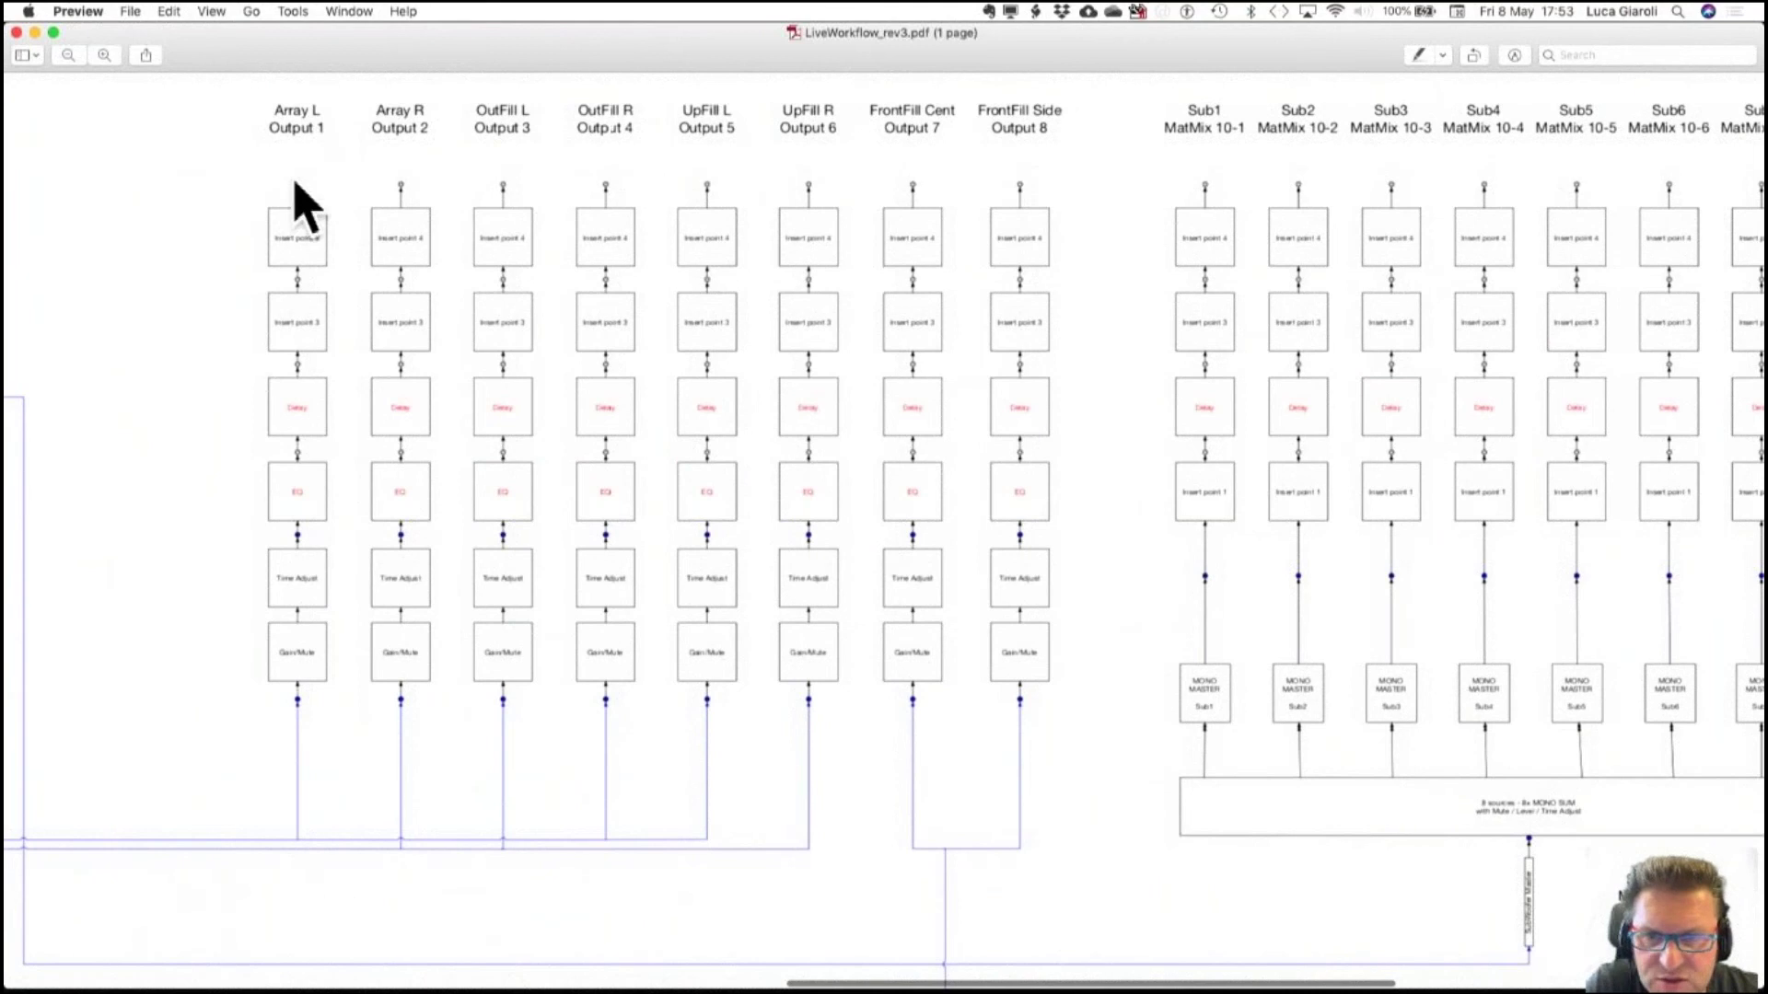
pyautogui.scroll(-10, 296, 138)
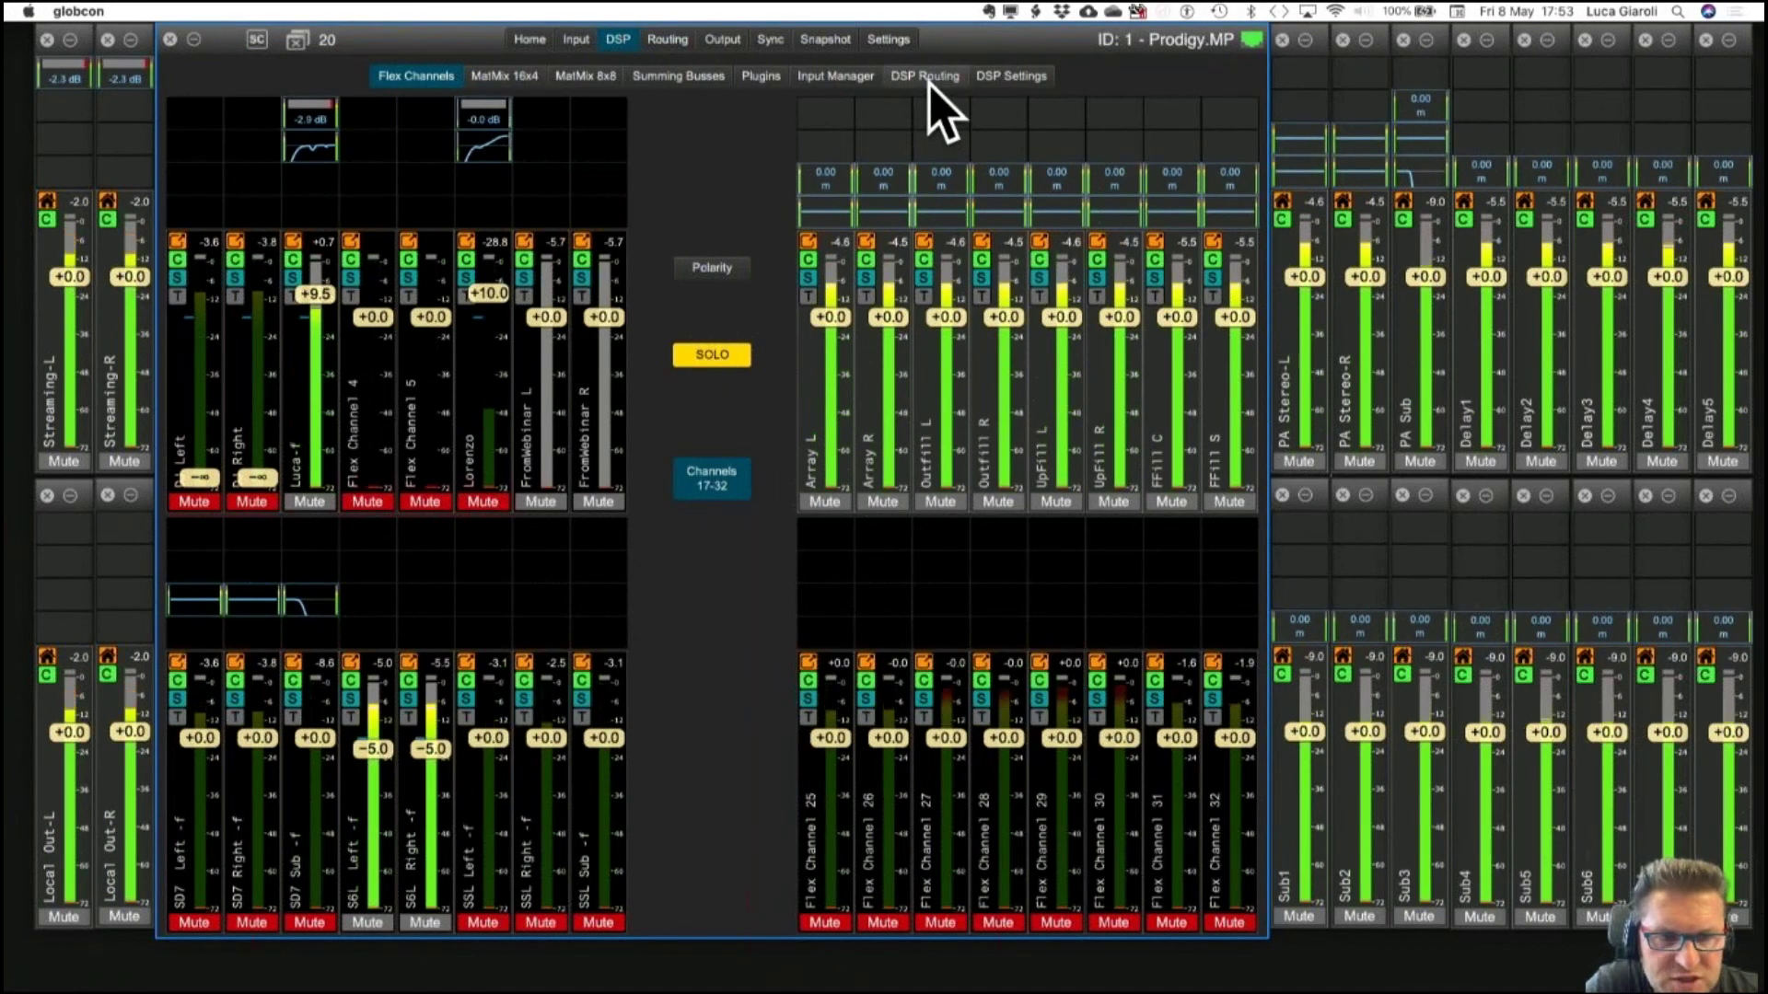
# Examine how the flex channels are routed to the N1 DANTE and M1 SFP outputs.
pyautogui.click(669, 40)
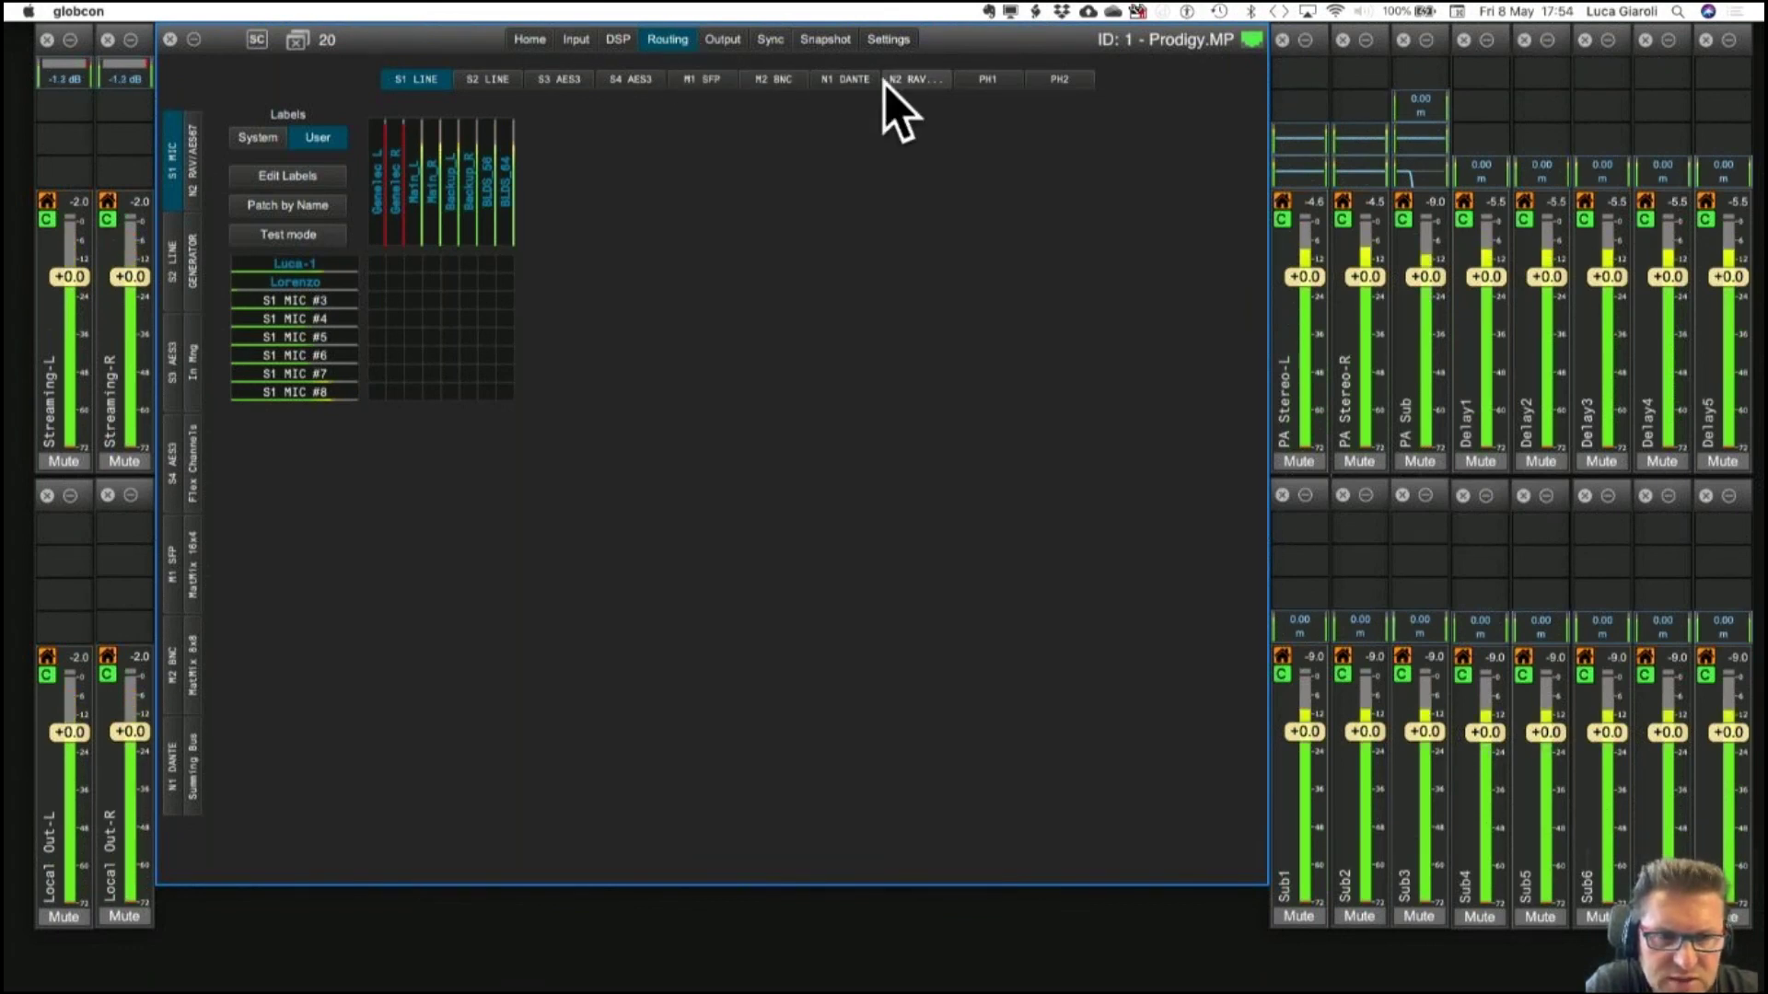
pyautogui.click(851, 80)
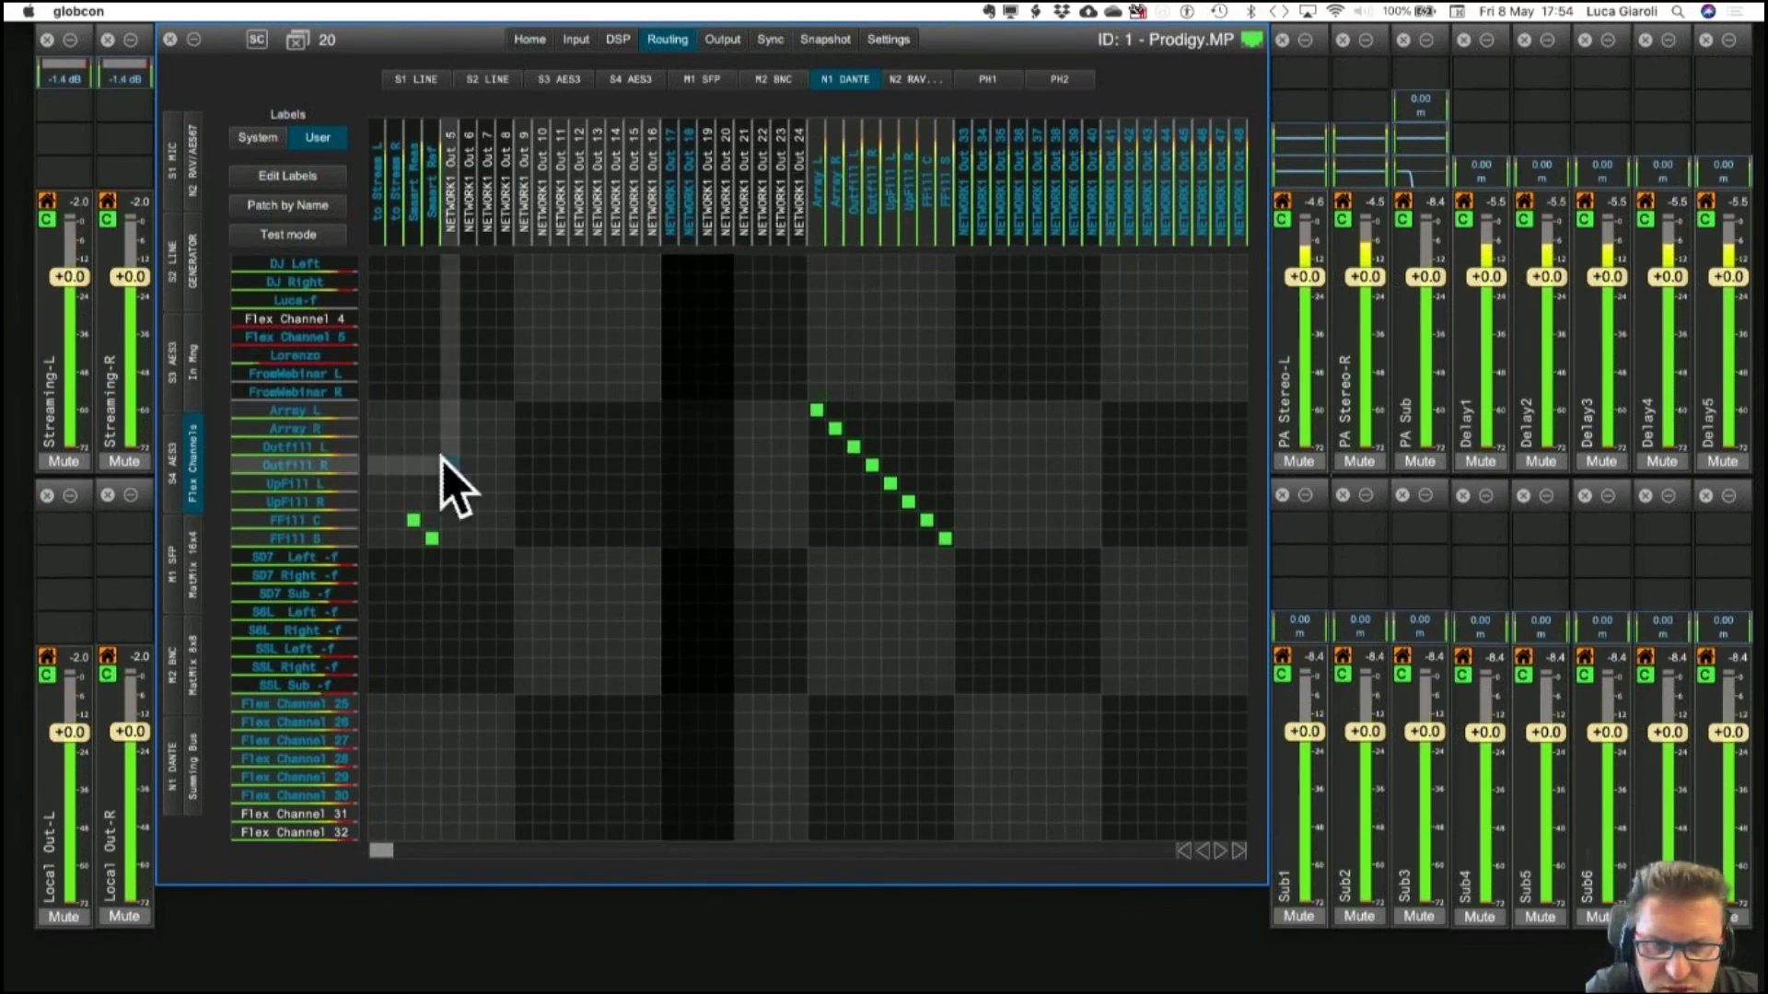
pyautogui.click(945, 538)
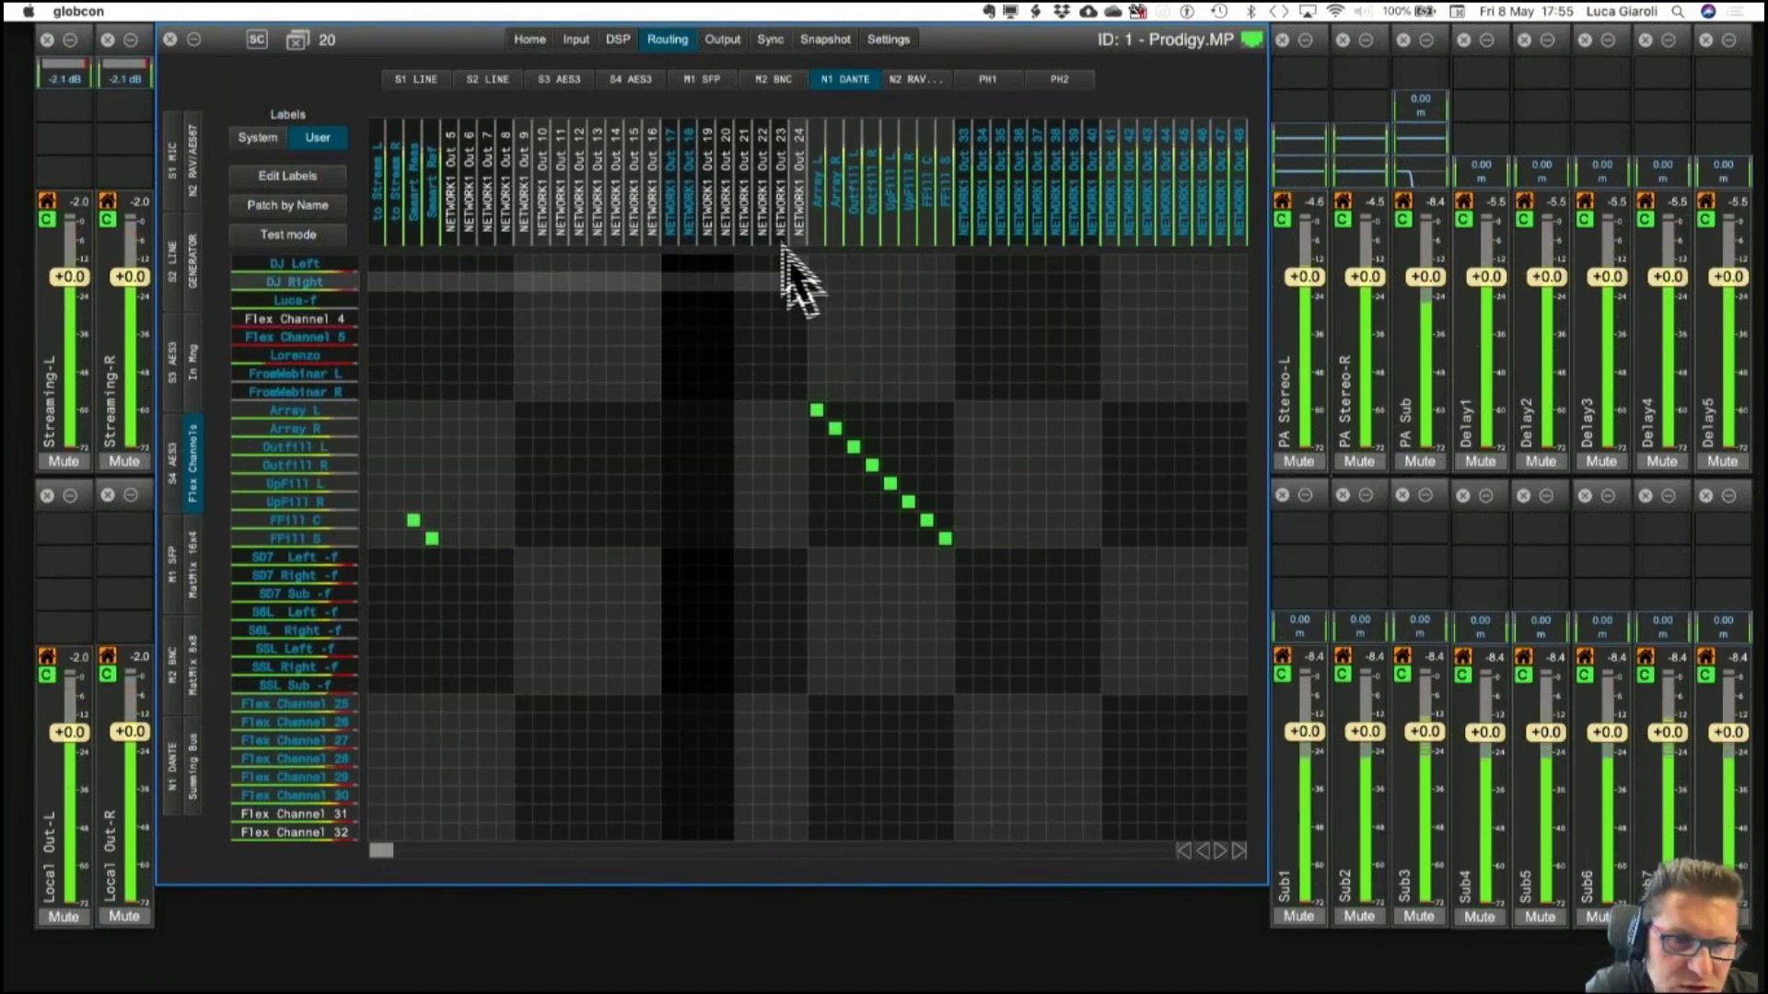
pyautogui.click(714, 82)
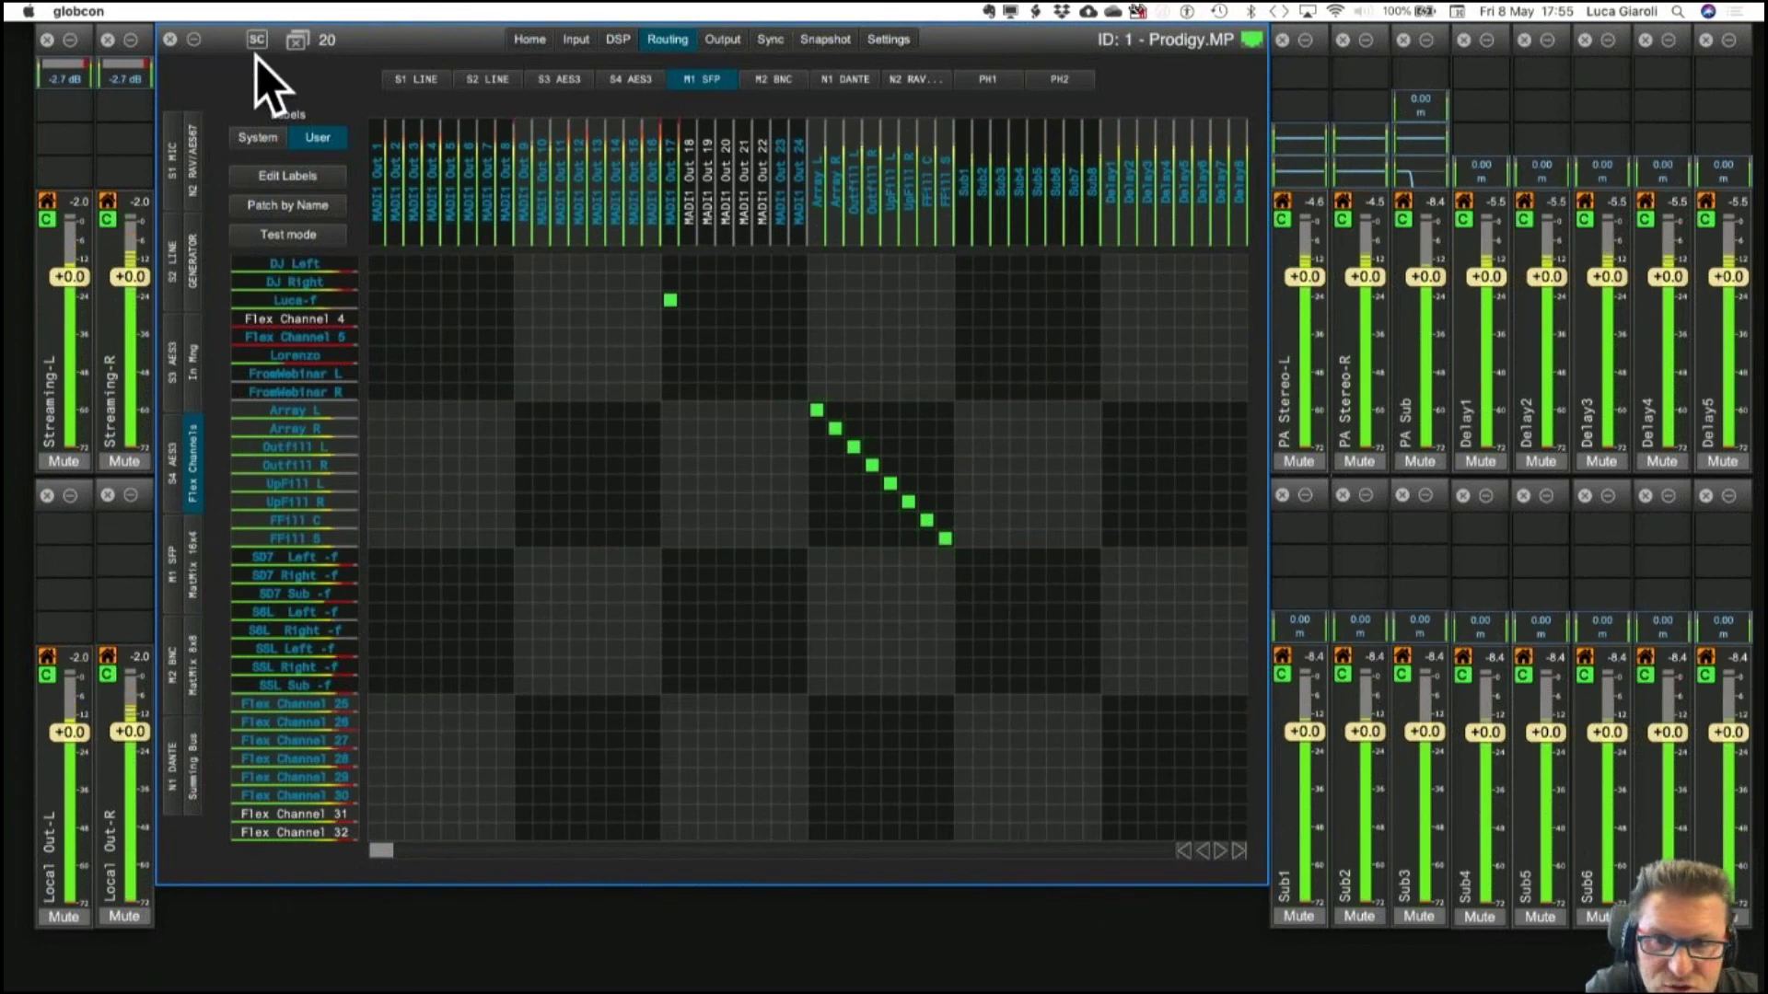
# Close all open device windows and examine the port routing of the Prodigy.MC.
pyautogui.click(170, 39)
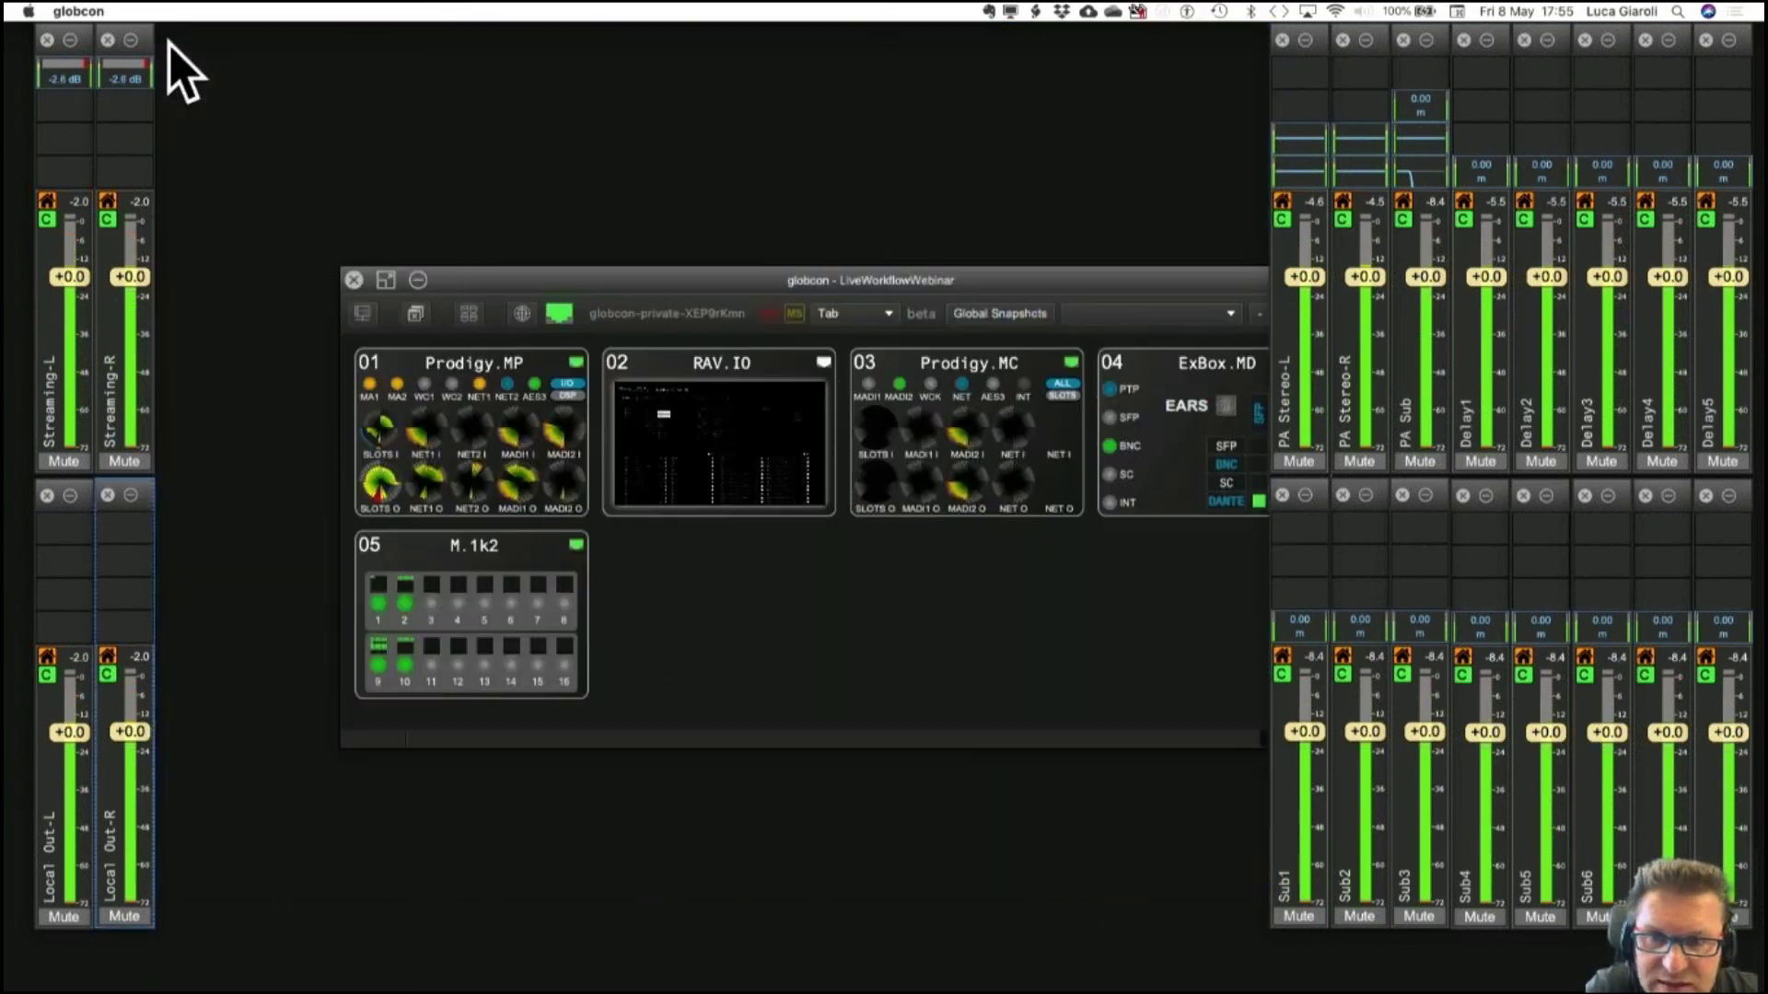
pyautogui.click(417, 314)
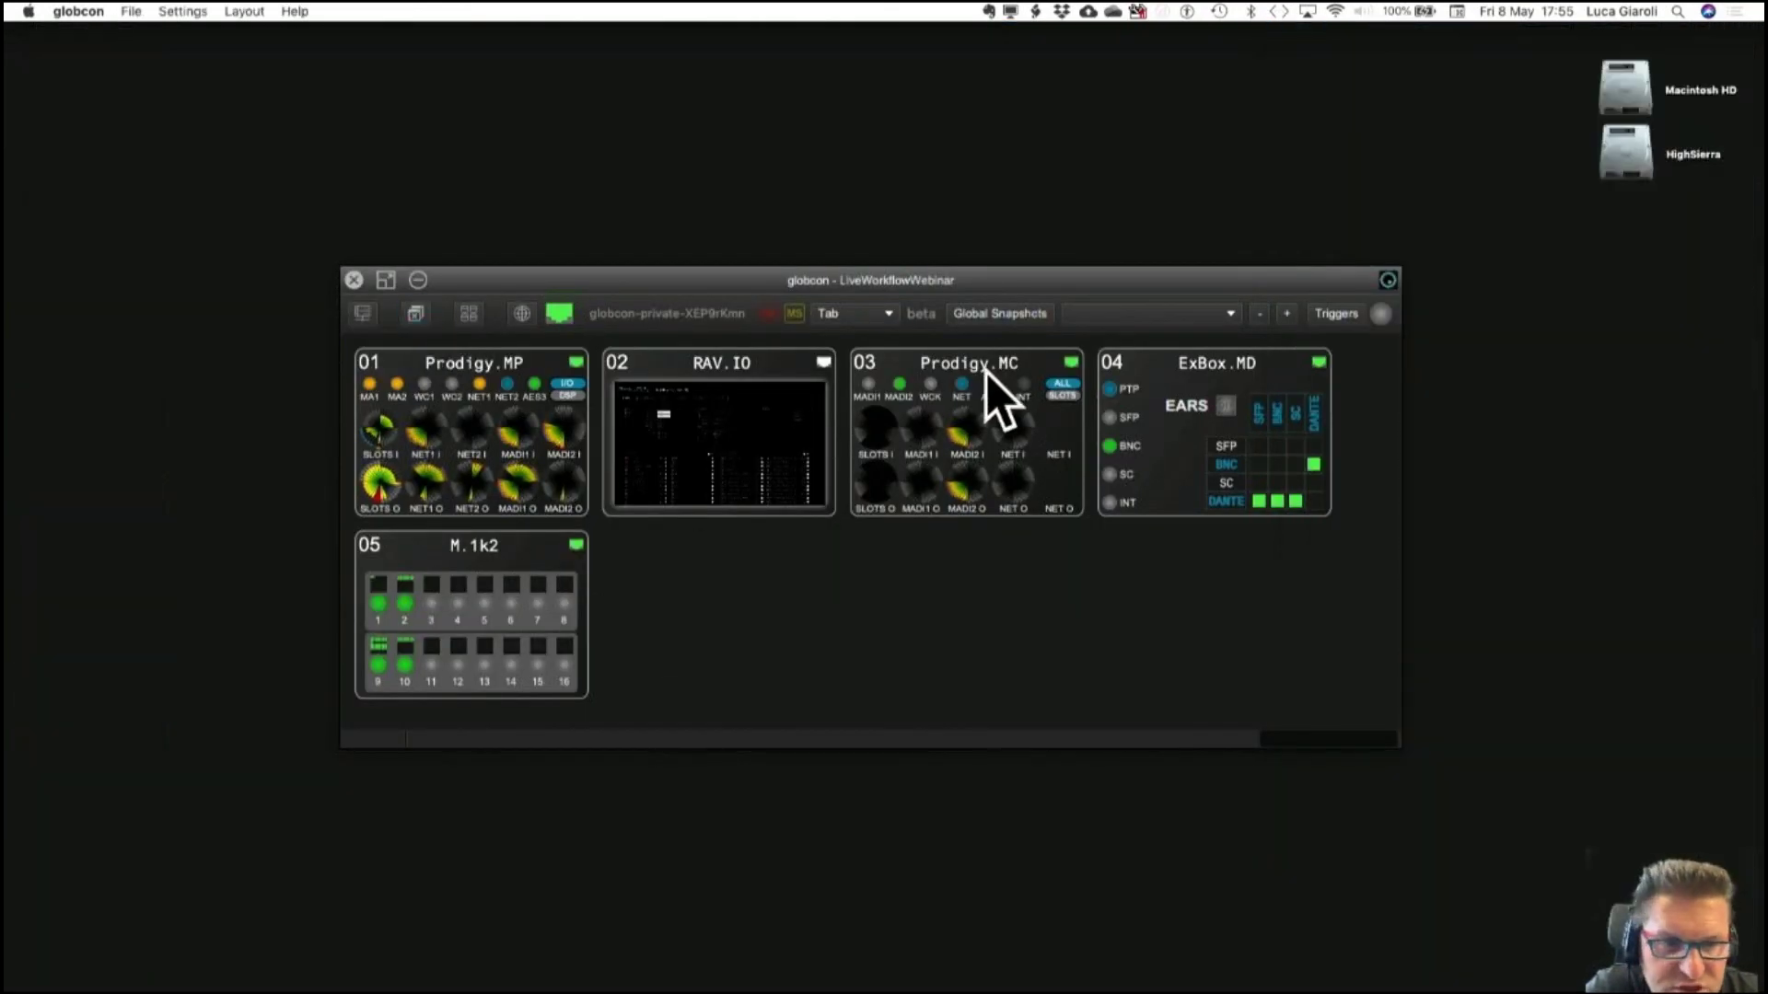
pyautogui.doubleClick(995, 394)
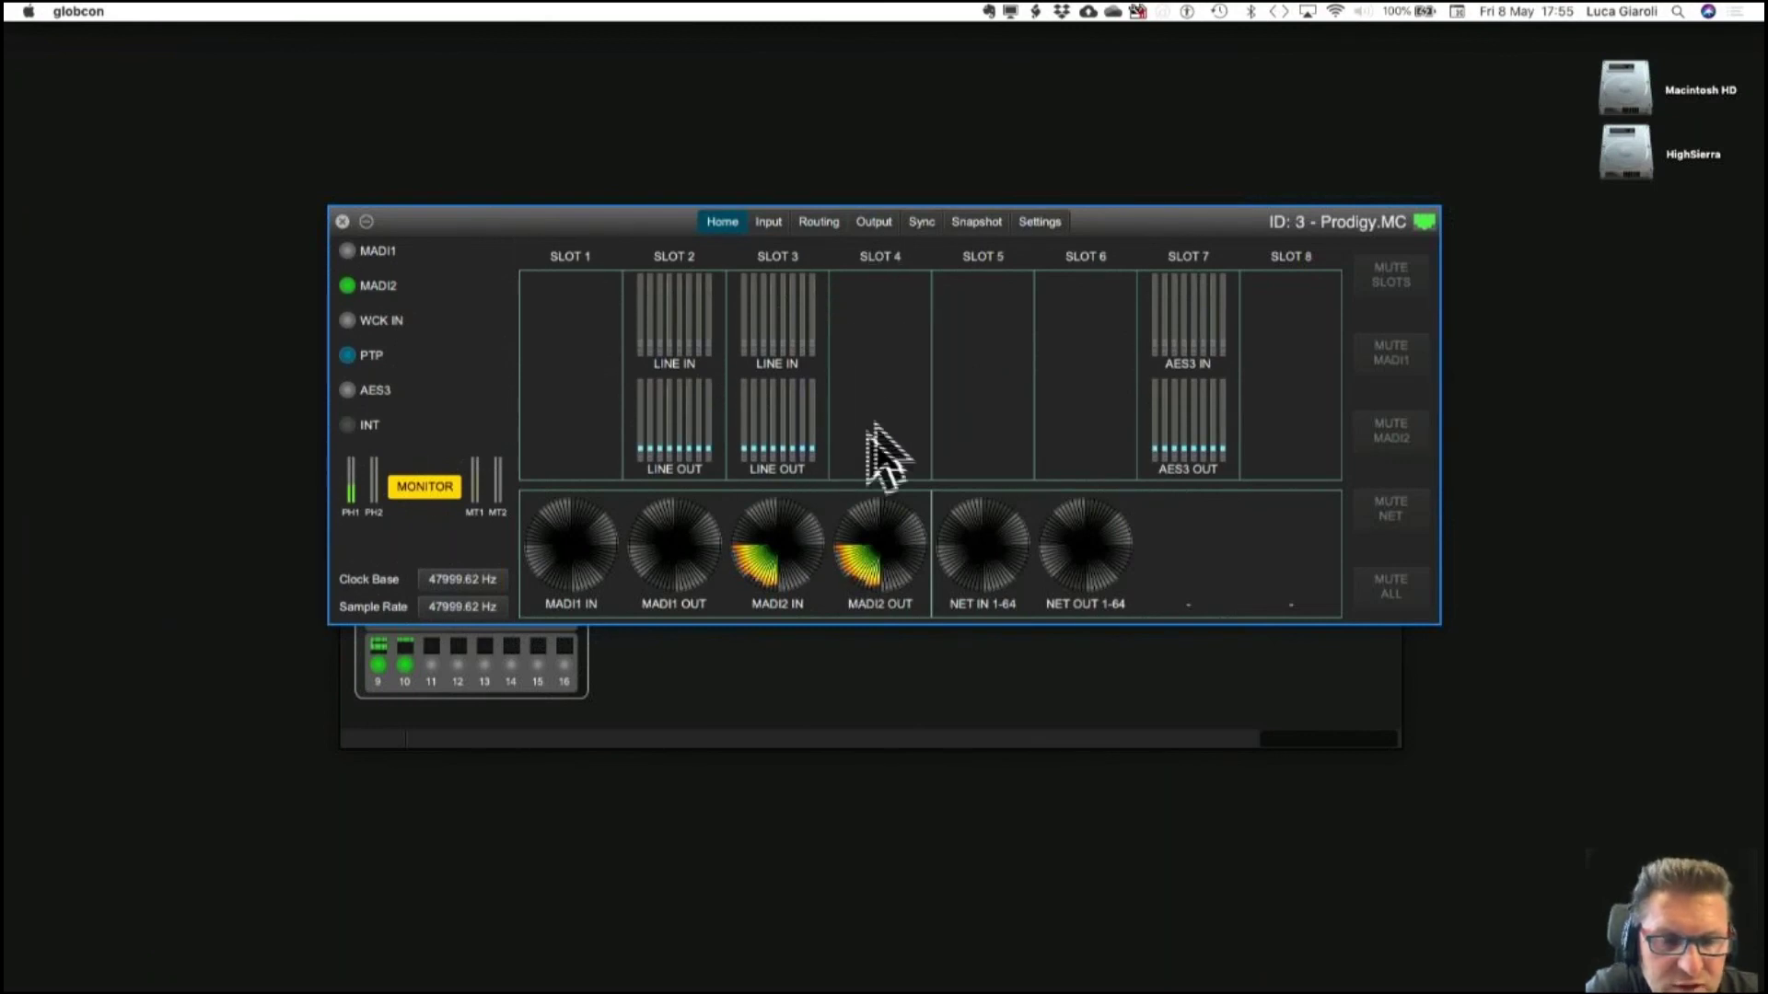
pyautogui.click(823, 227)
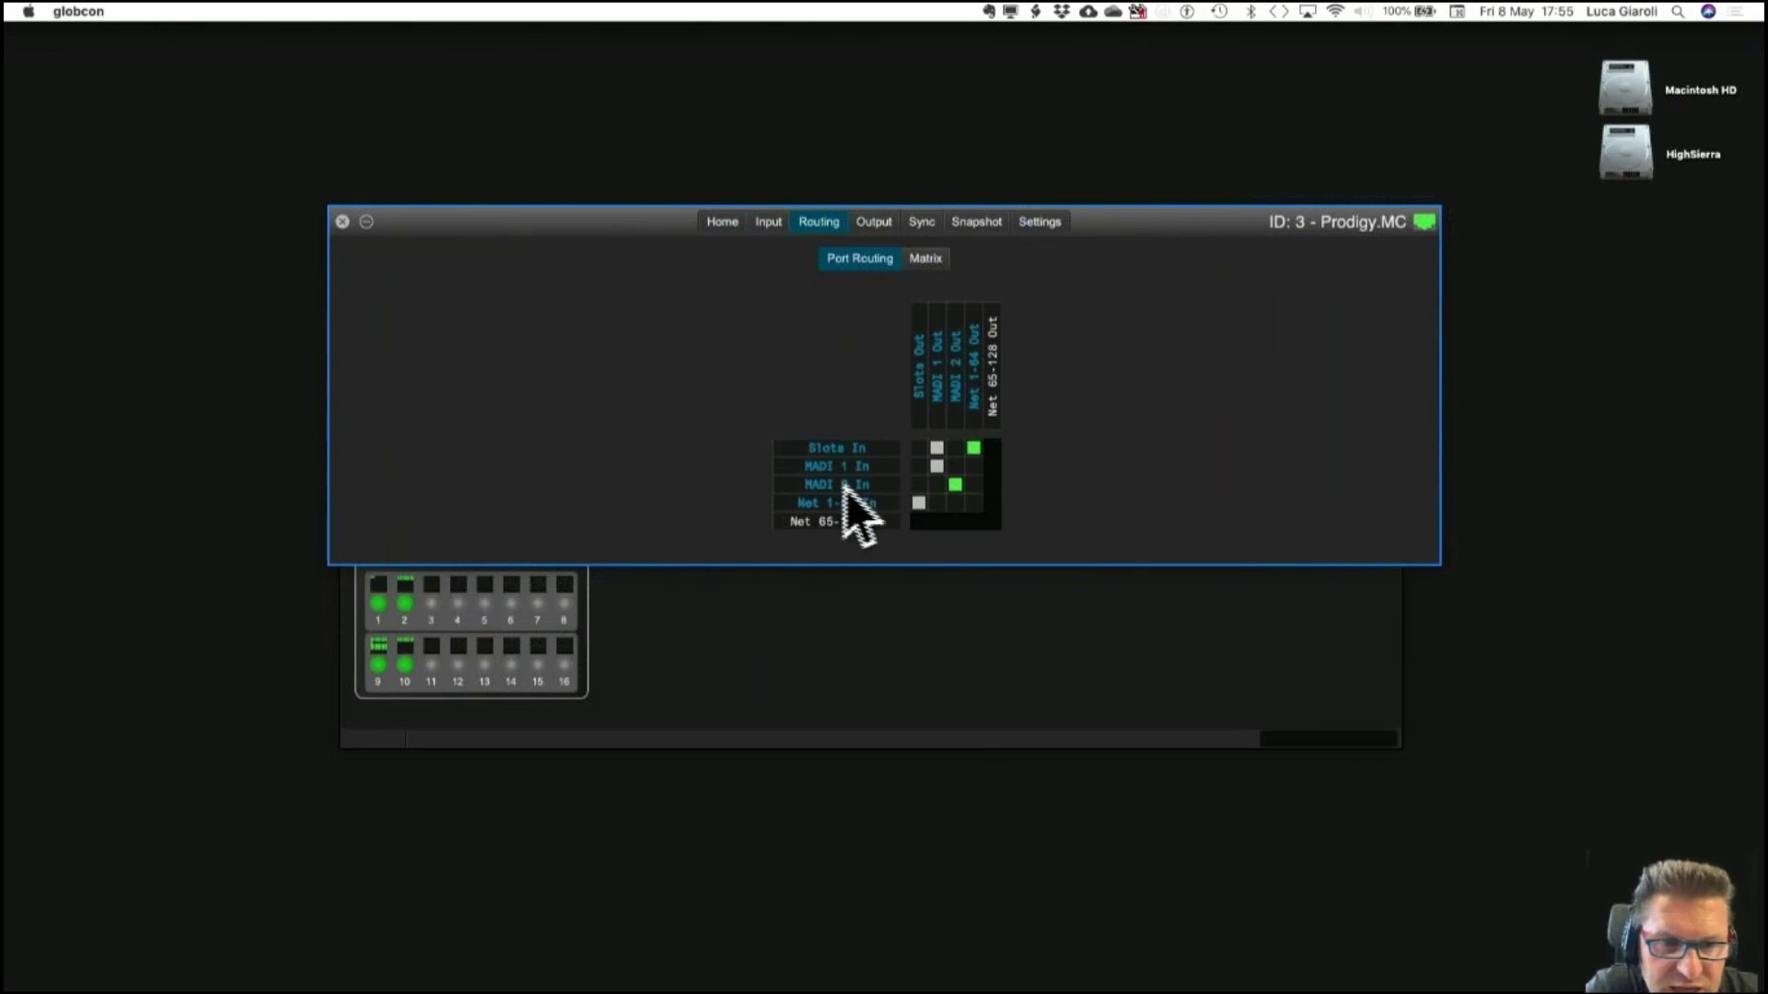
pyautogui.click(936, 466)
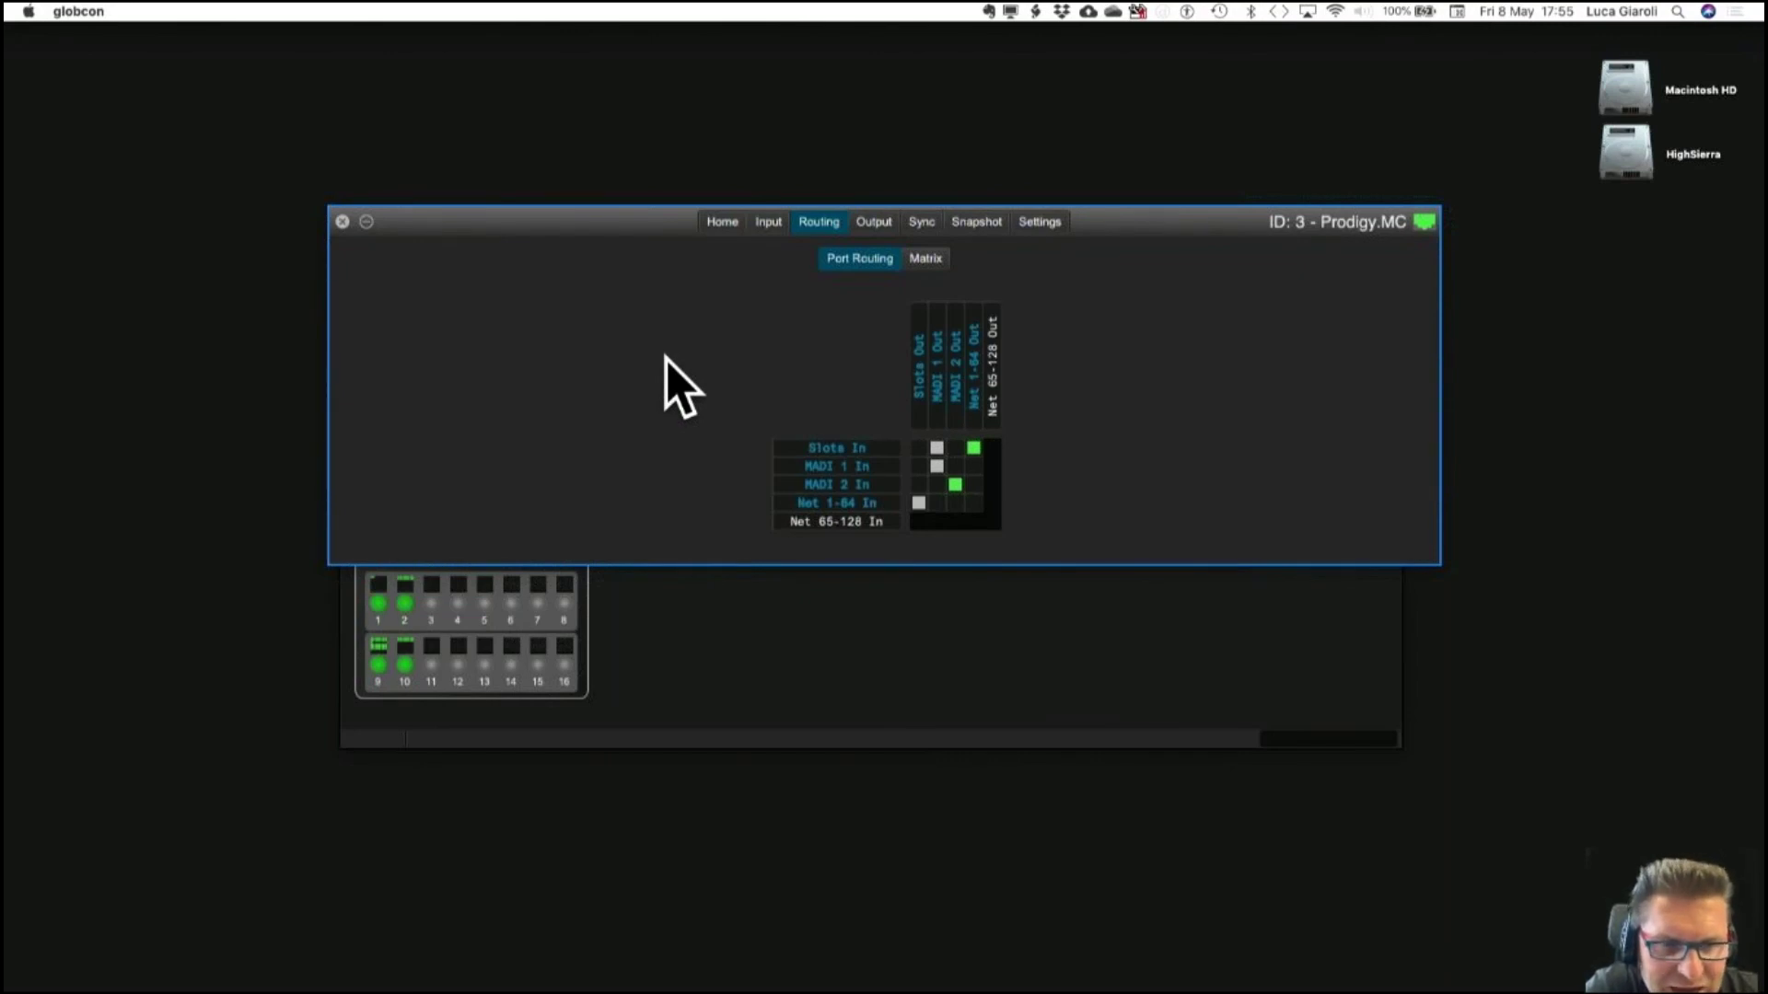
# Manually set MADI2 as the Prodigy.MC's sync source, enable Follow Range and close the device window.
pyautogui.click(917, 231)
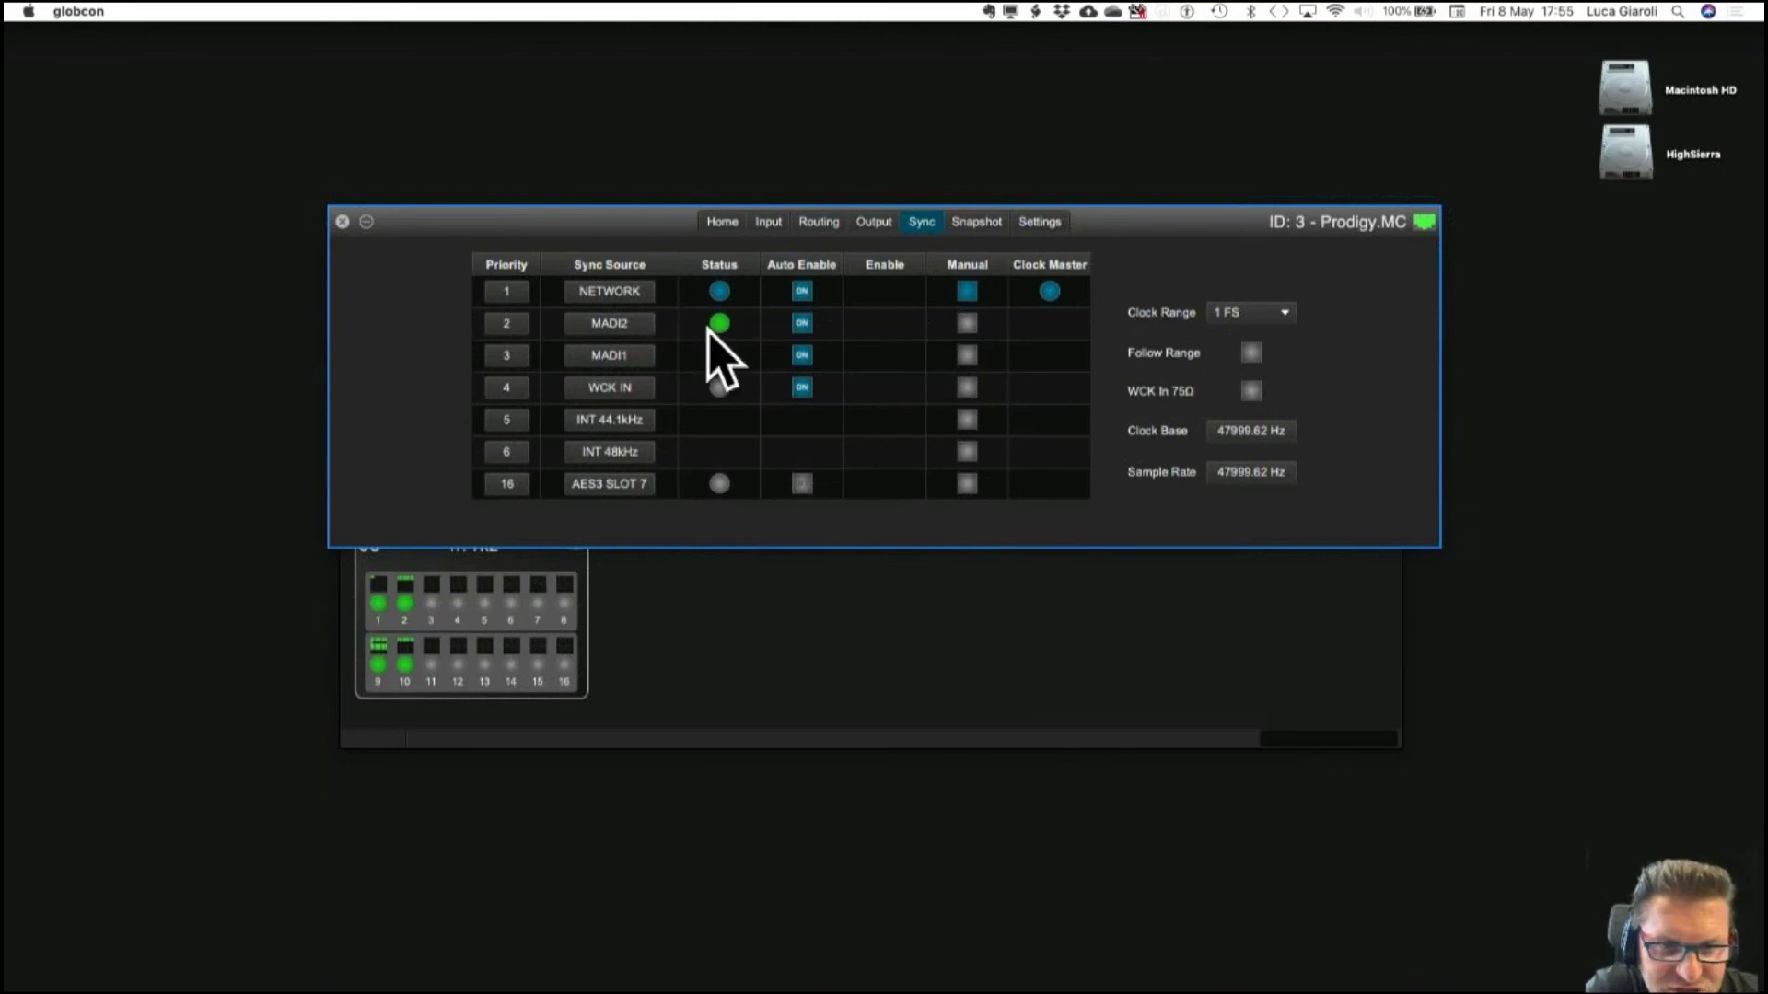
pyautogui.click(967, 323)
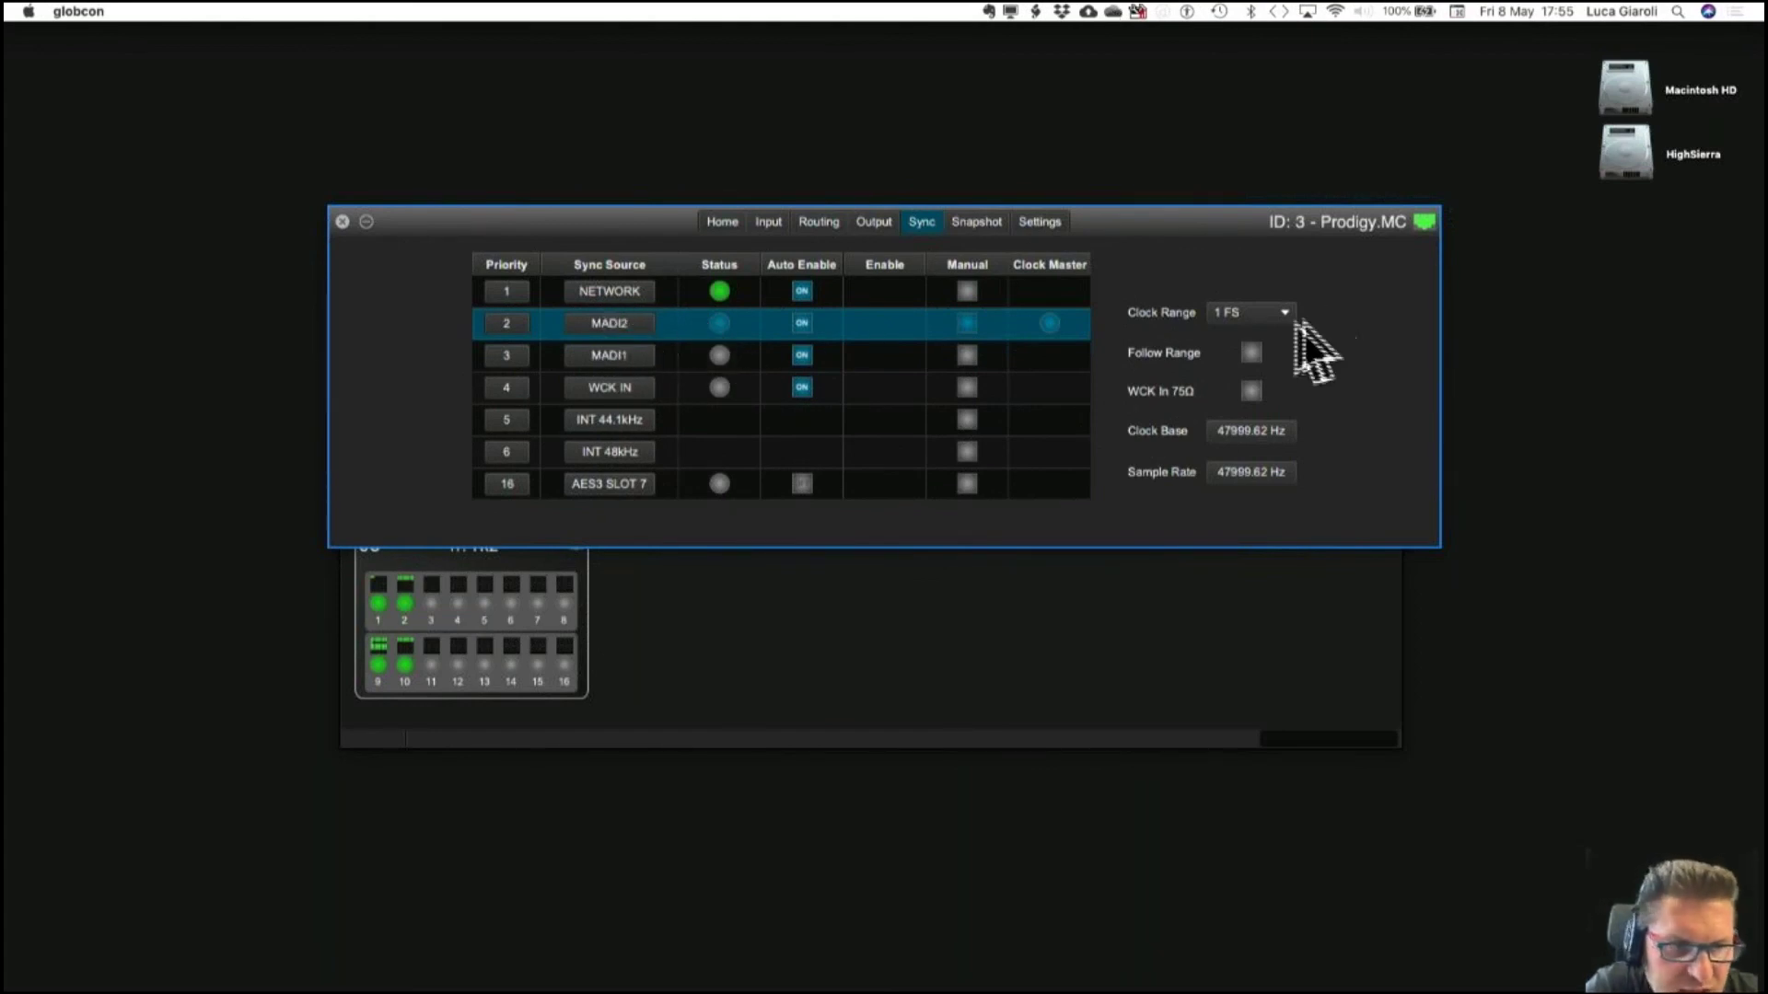
pyautogui.click(1252, 353)
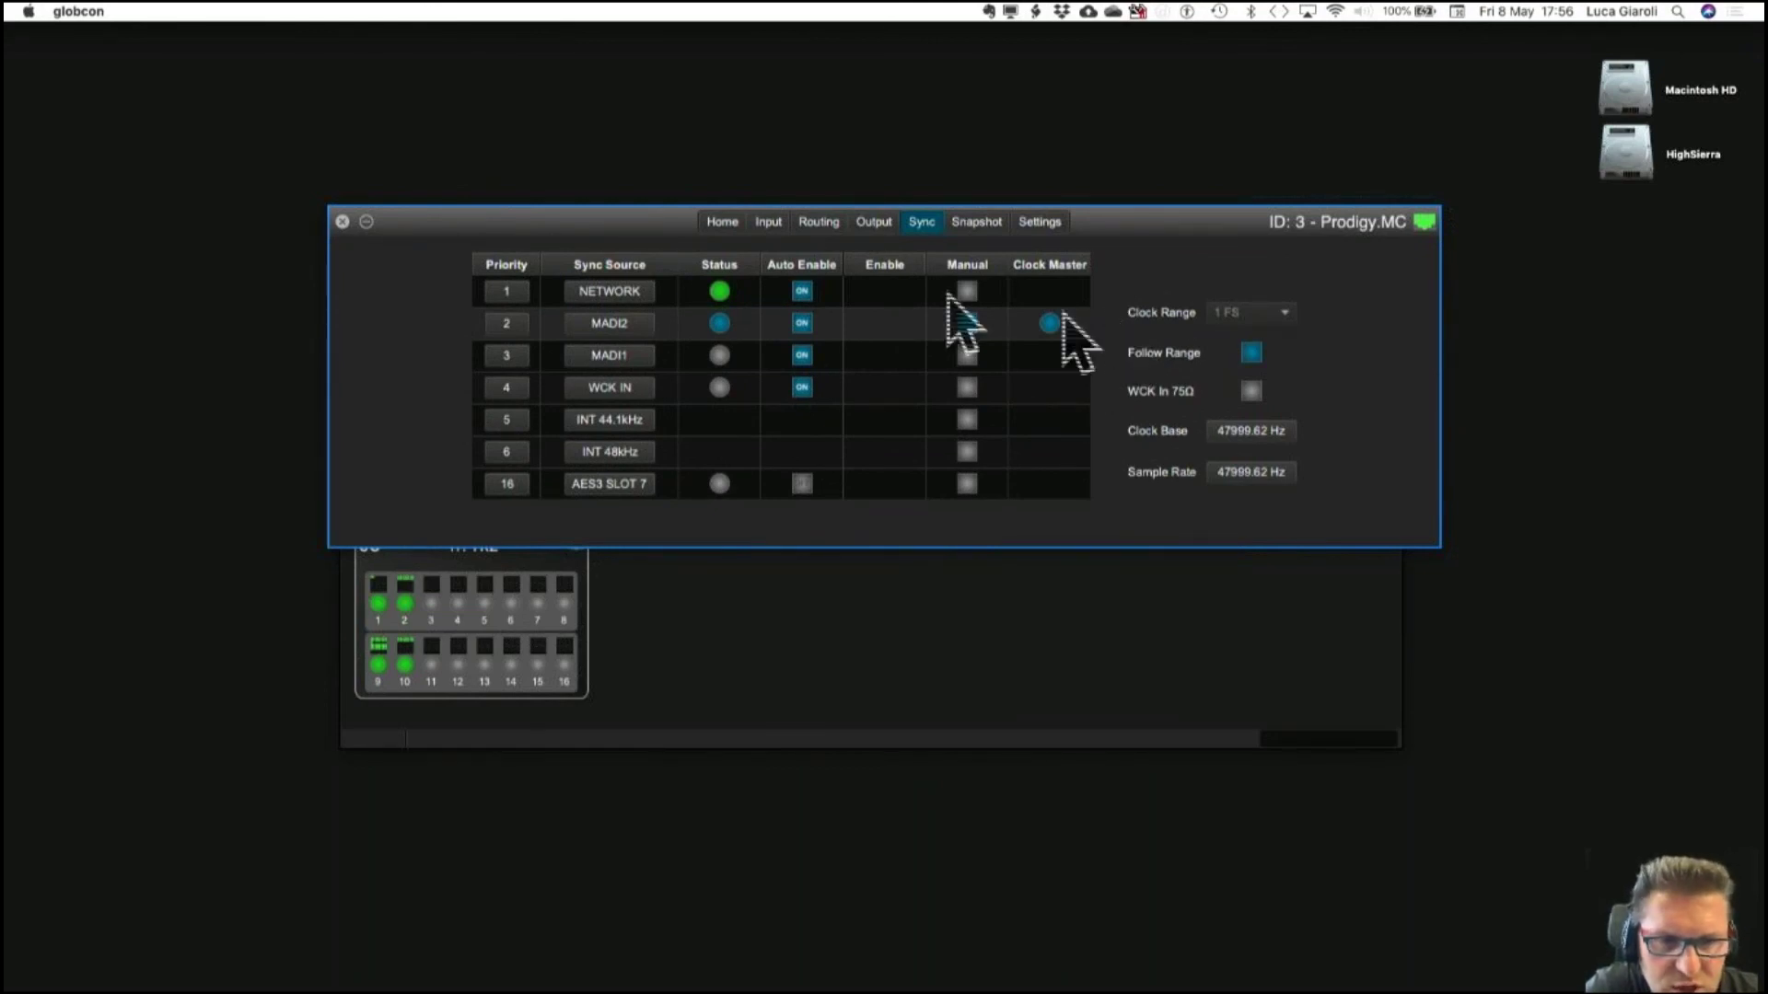
pyautogui.click(342, 221)
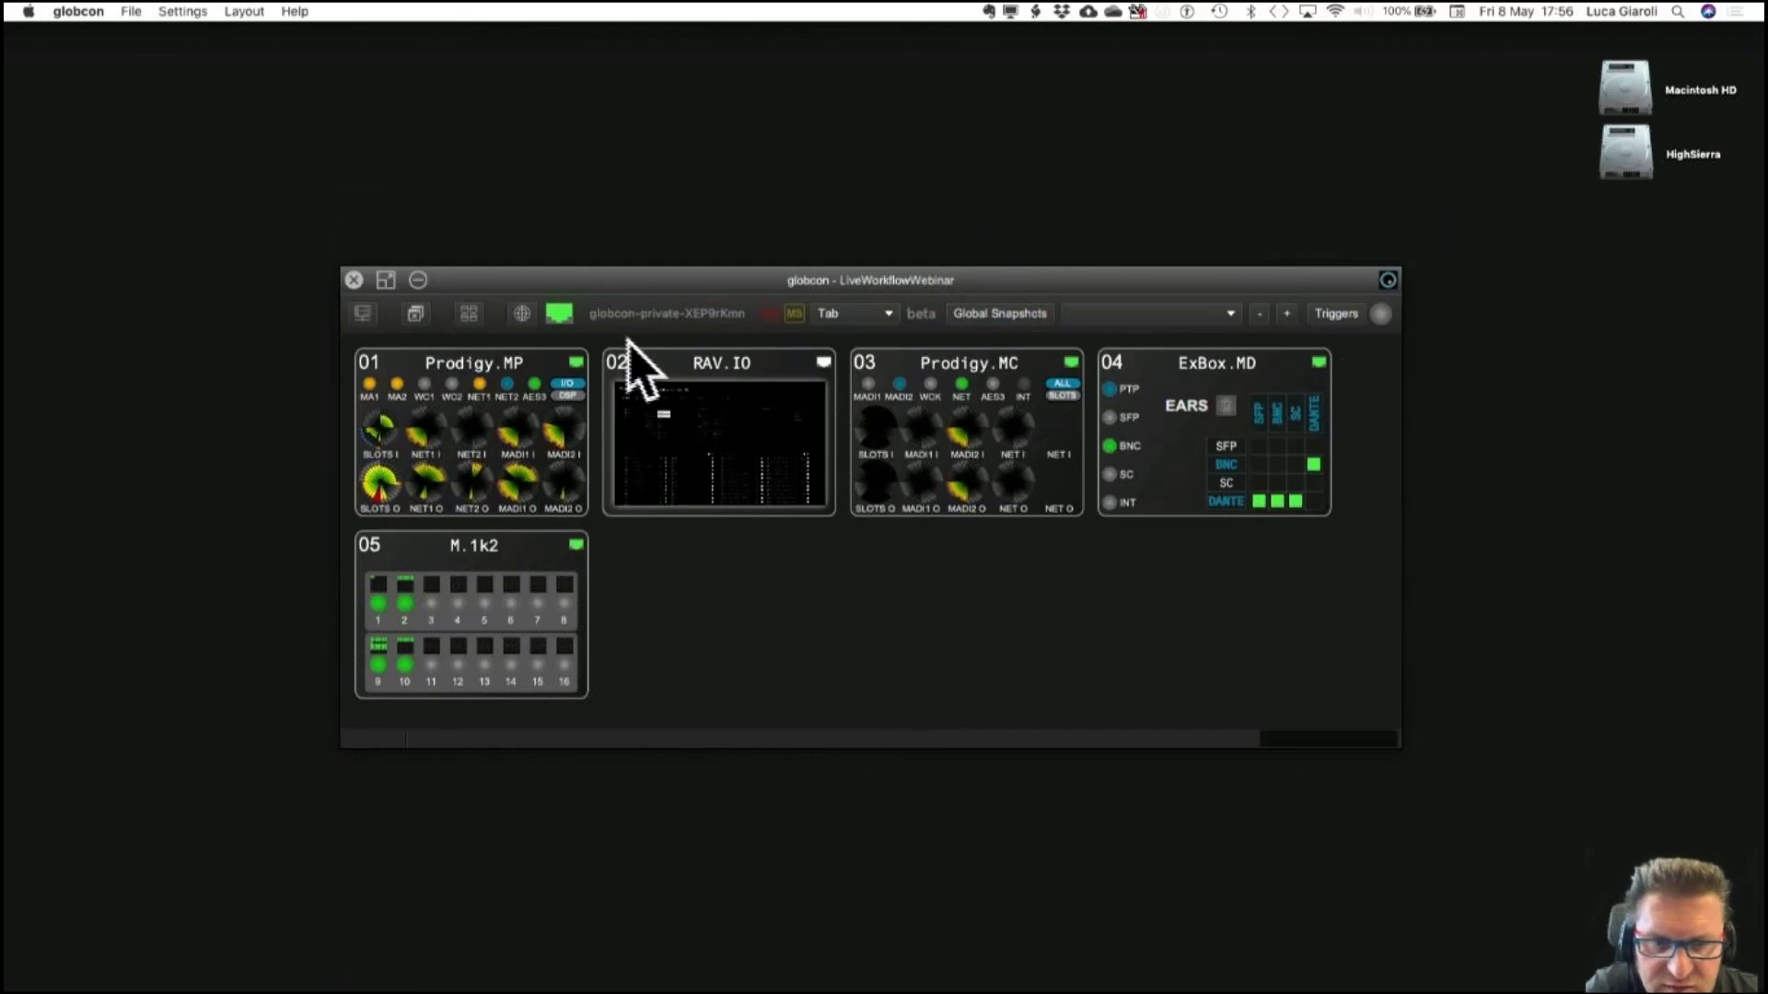
# Examine the Prodigy.MP's routing to the S1 LINE and S2 LINE outputs, its slot output levels and its flex channels.
pyautogui.doubleClick(498, 361)
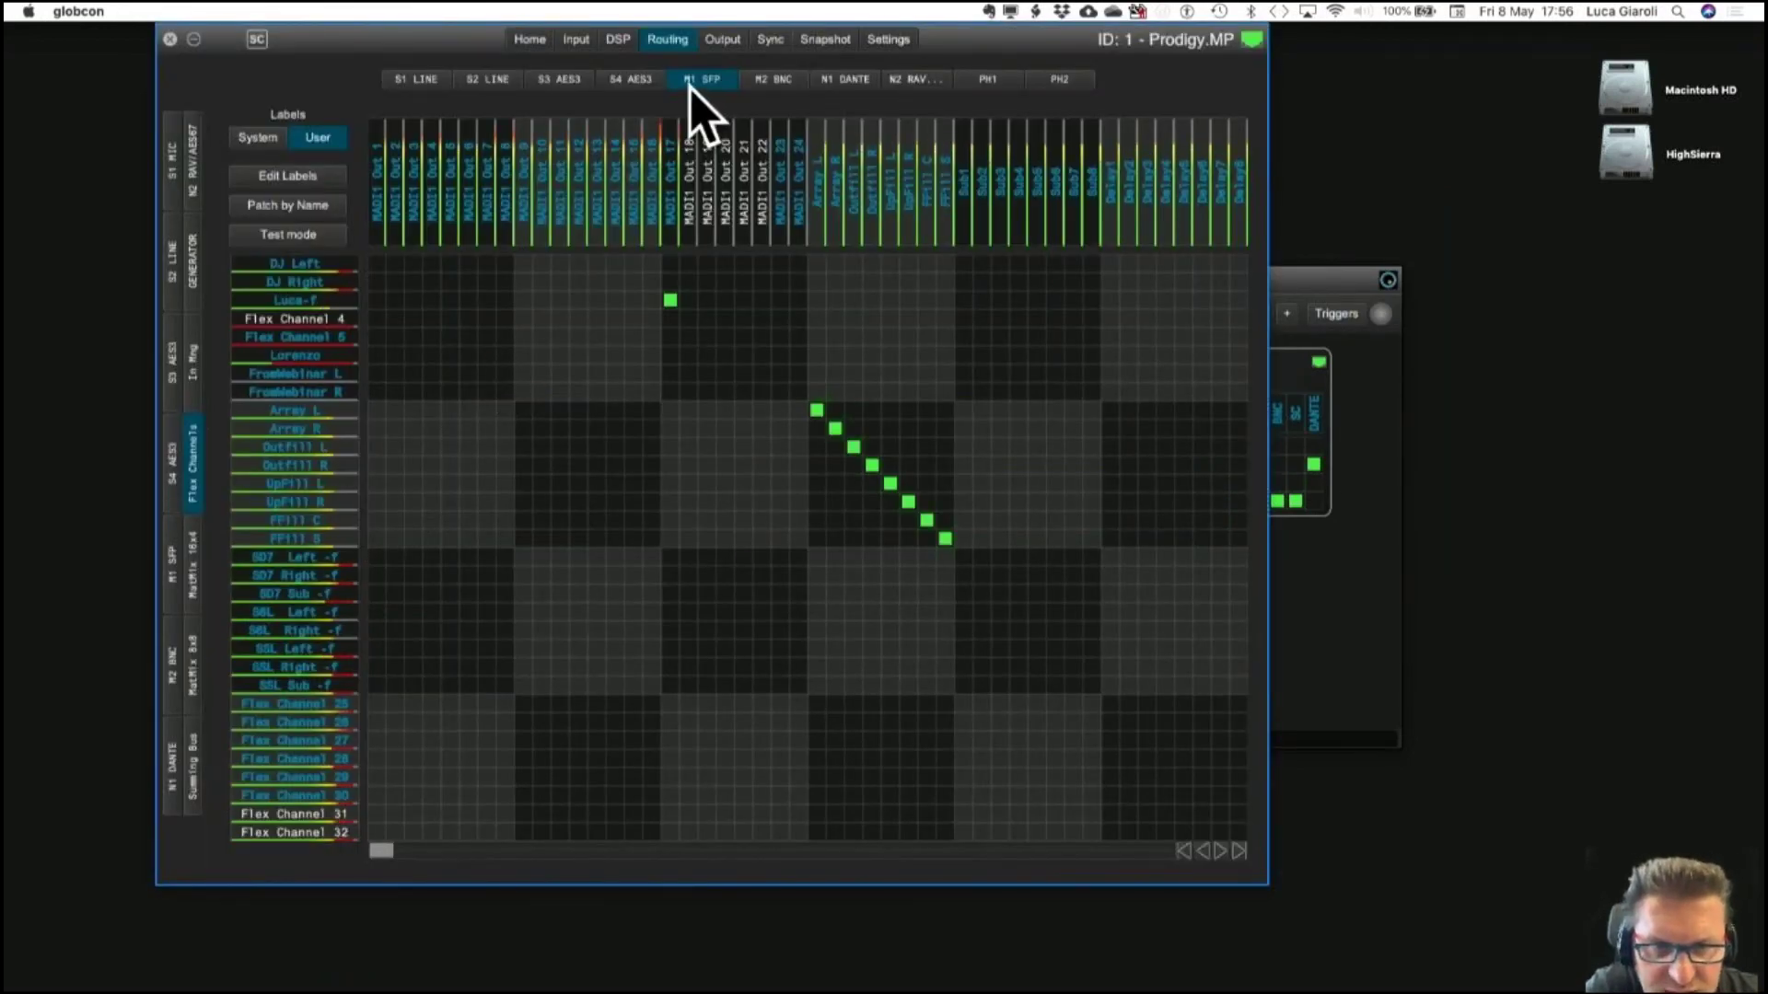
pyautogui.click(425, 79)
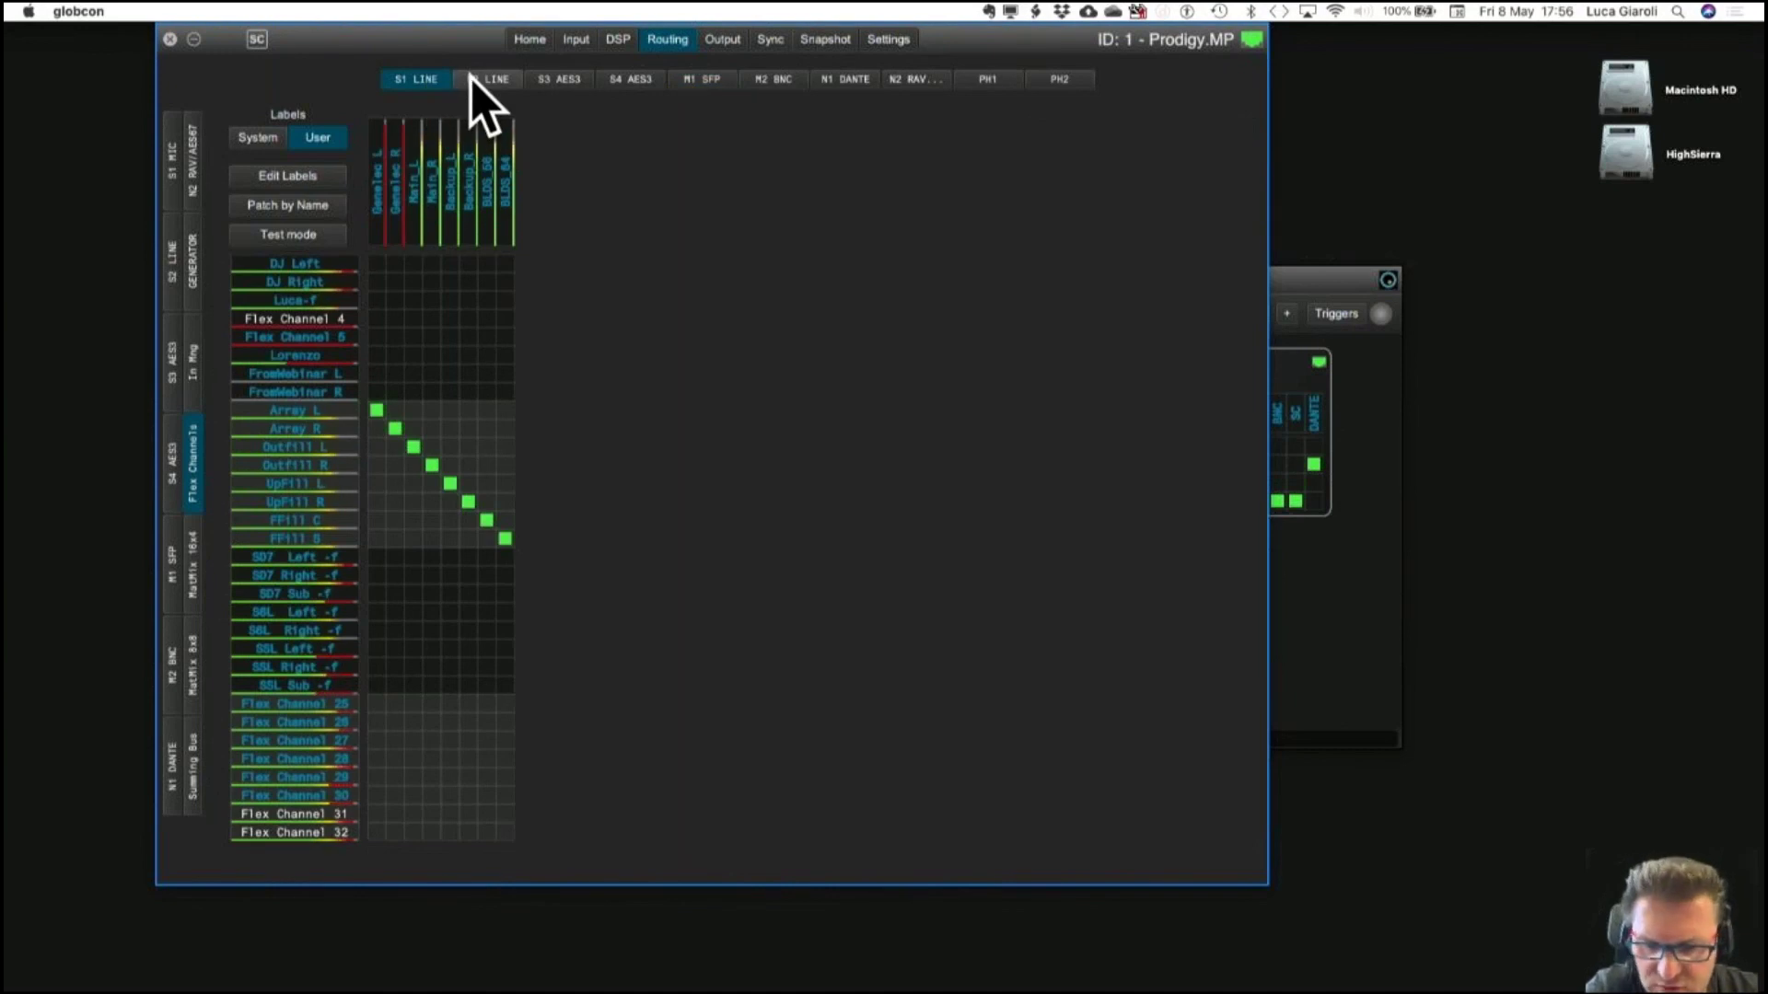
pyautogui.click(473, 79)
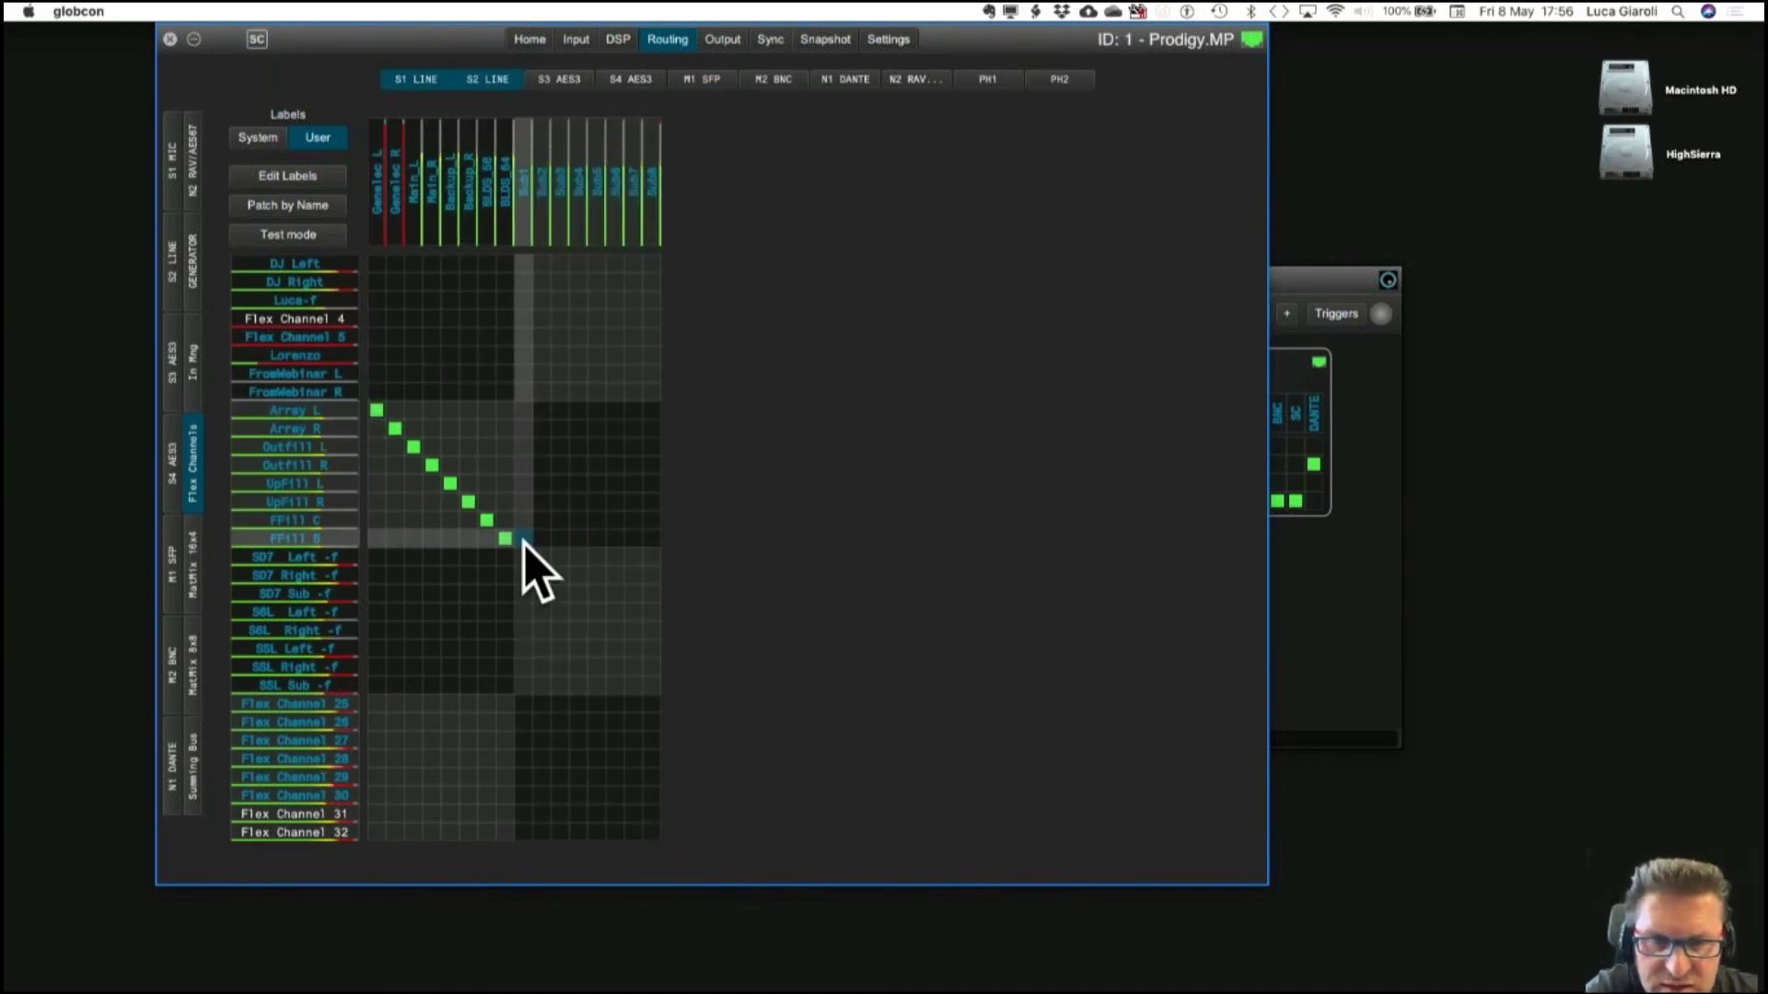
pyautogui.rightClick(529, 191)
pyautogui.click(543, 227)
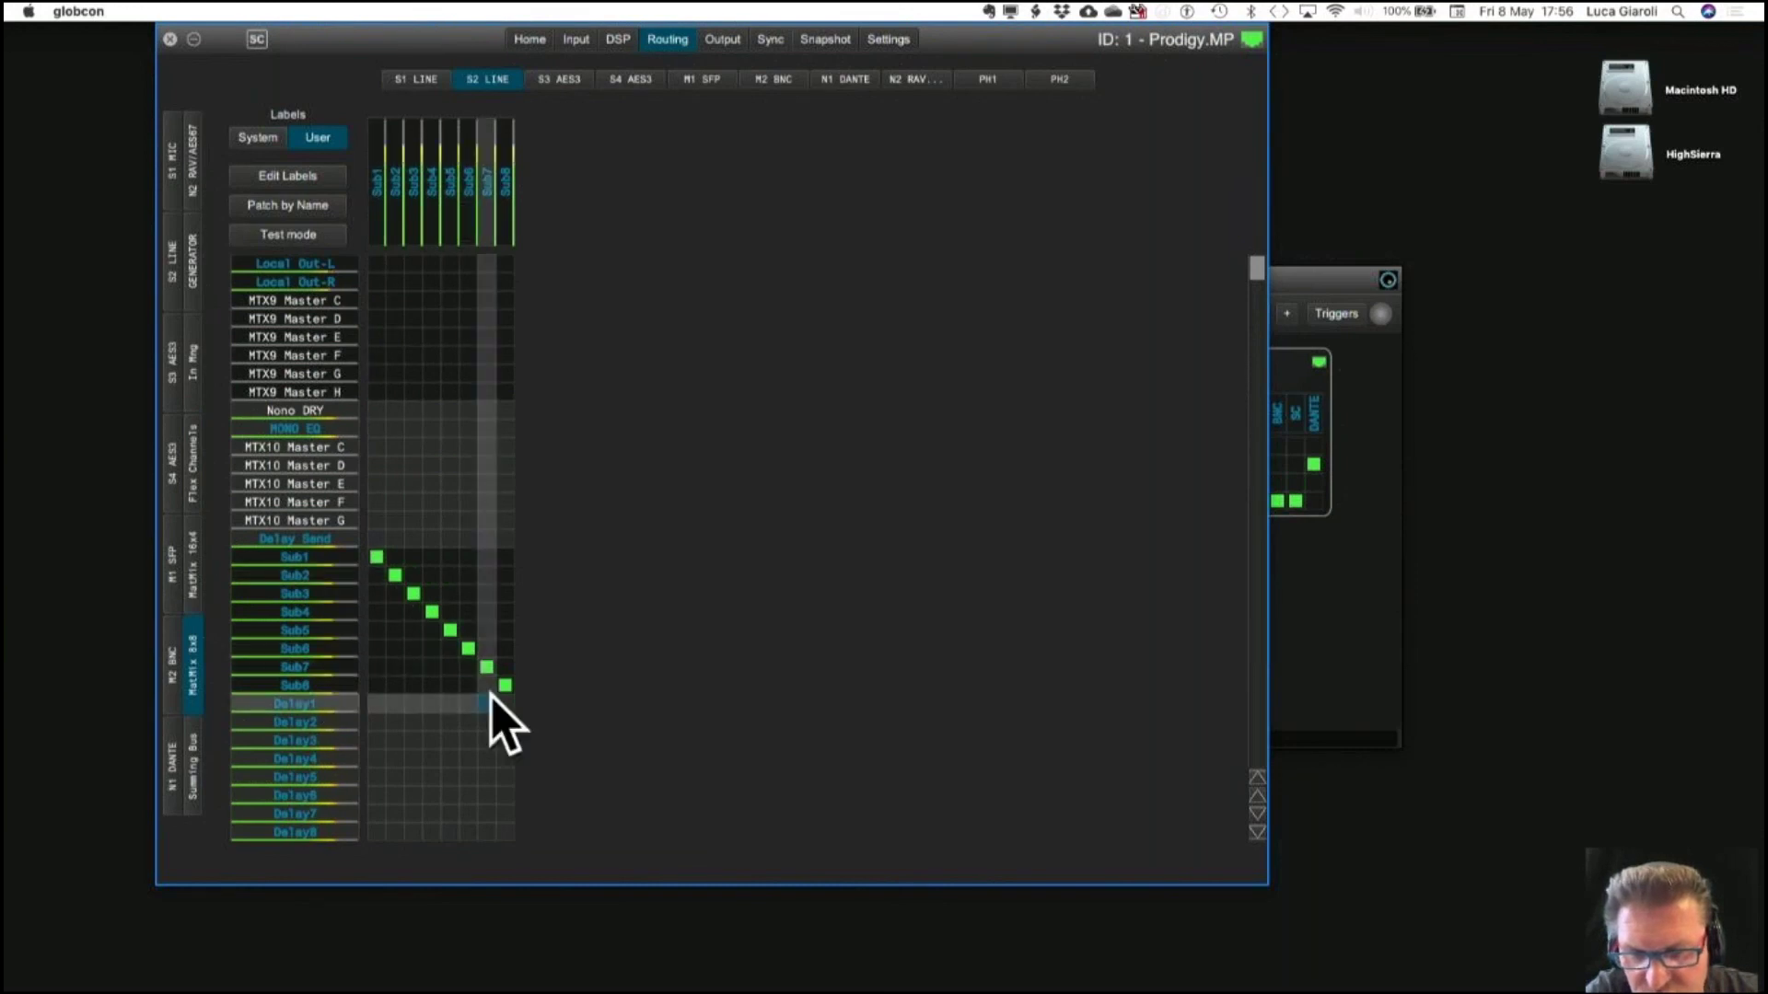
pyautogui.moveTo(294, 707)
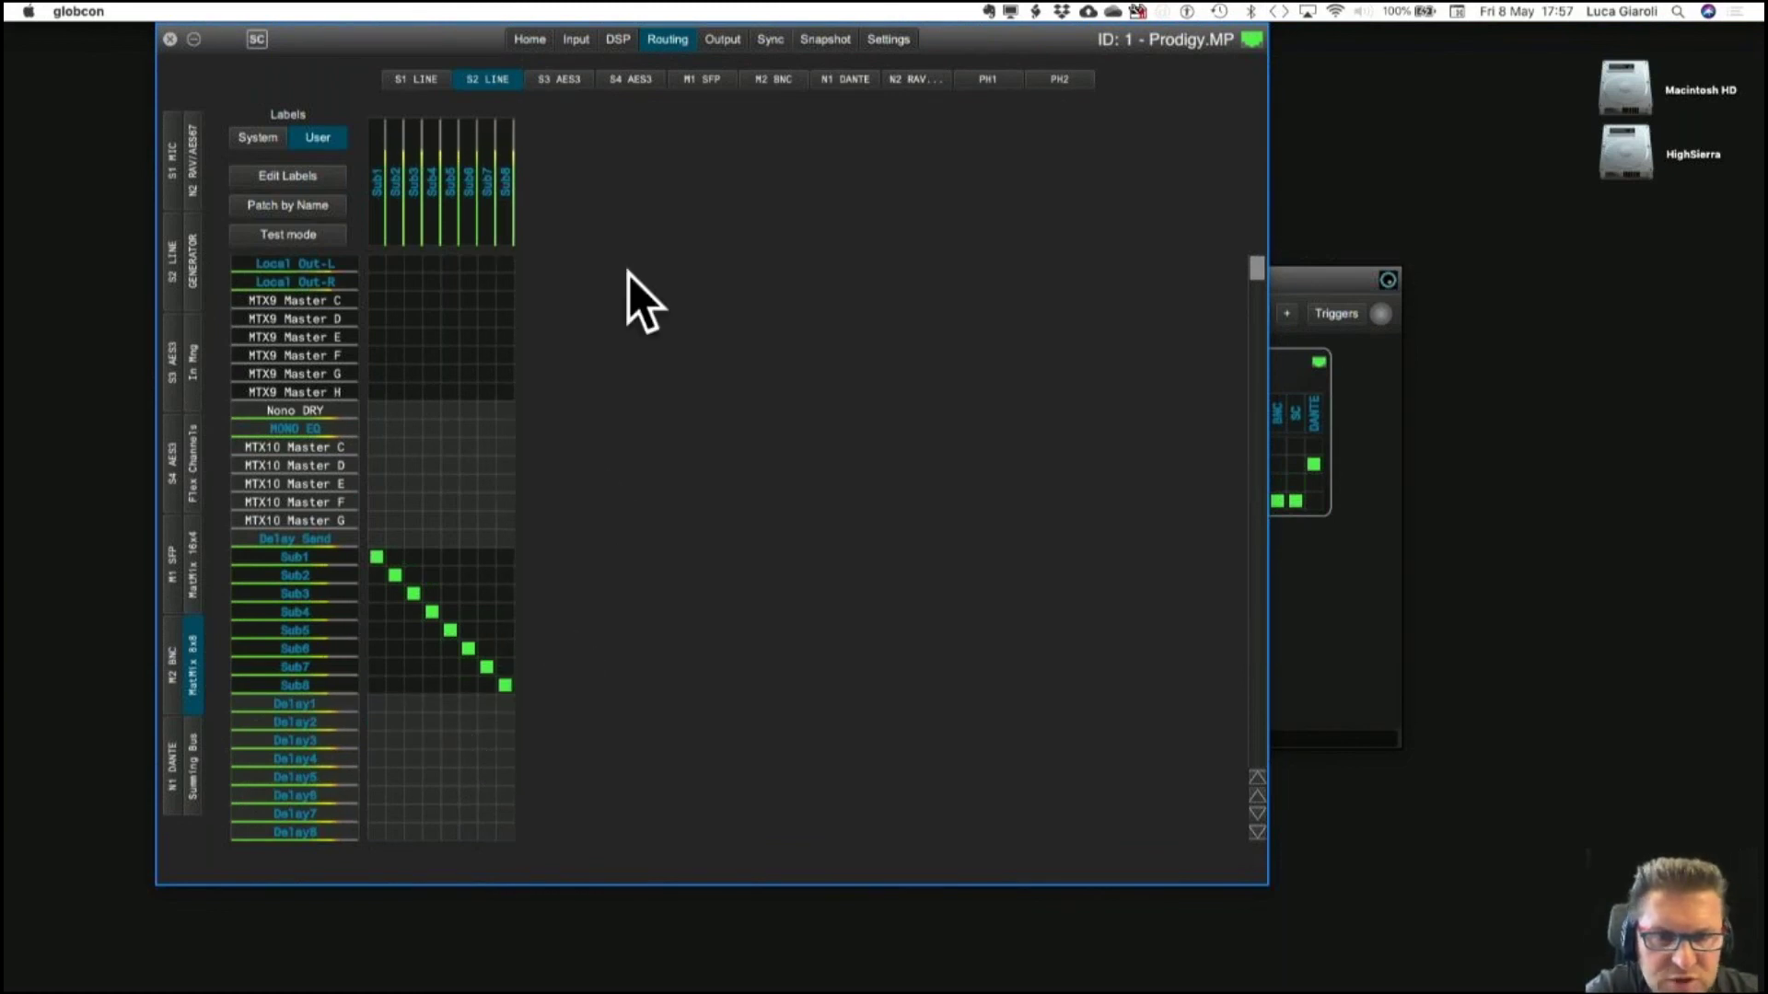
pyautogui.click(724, 41)
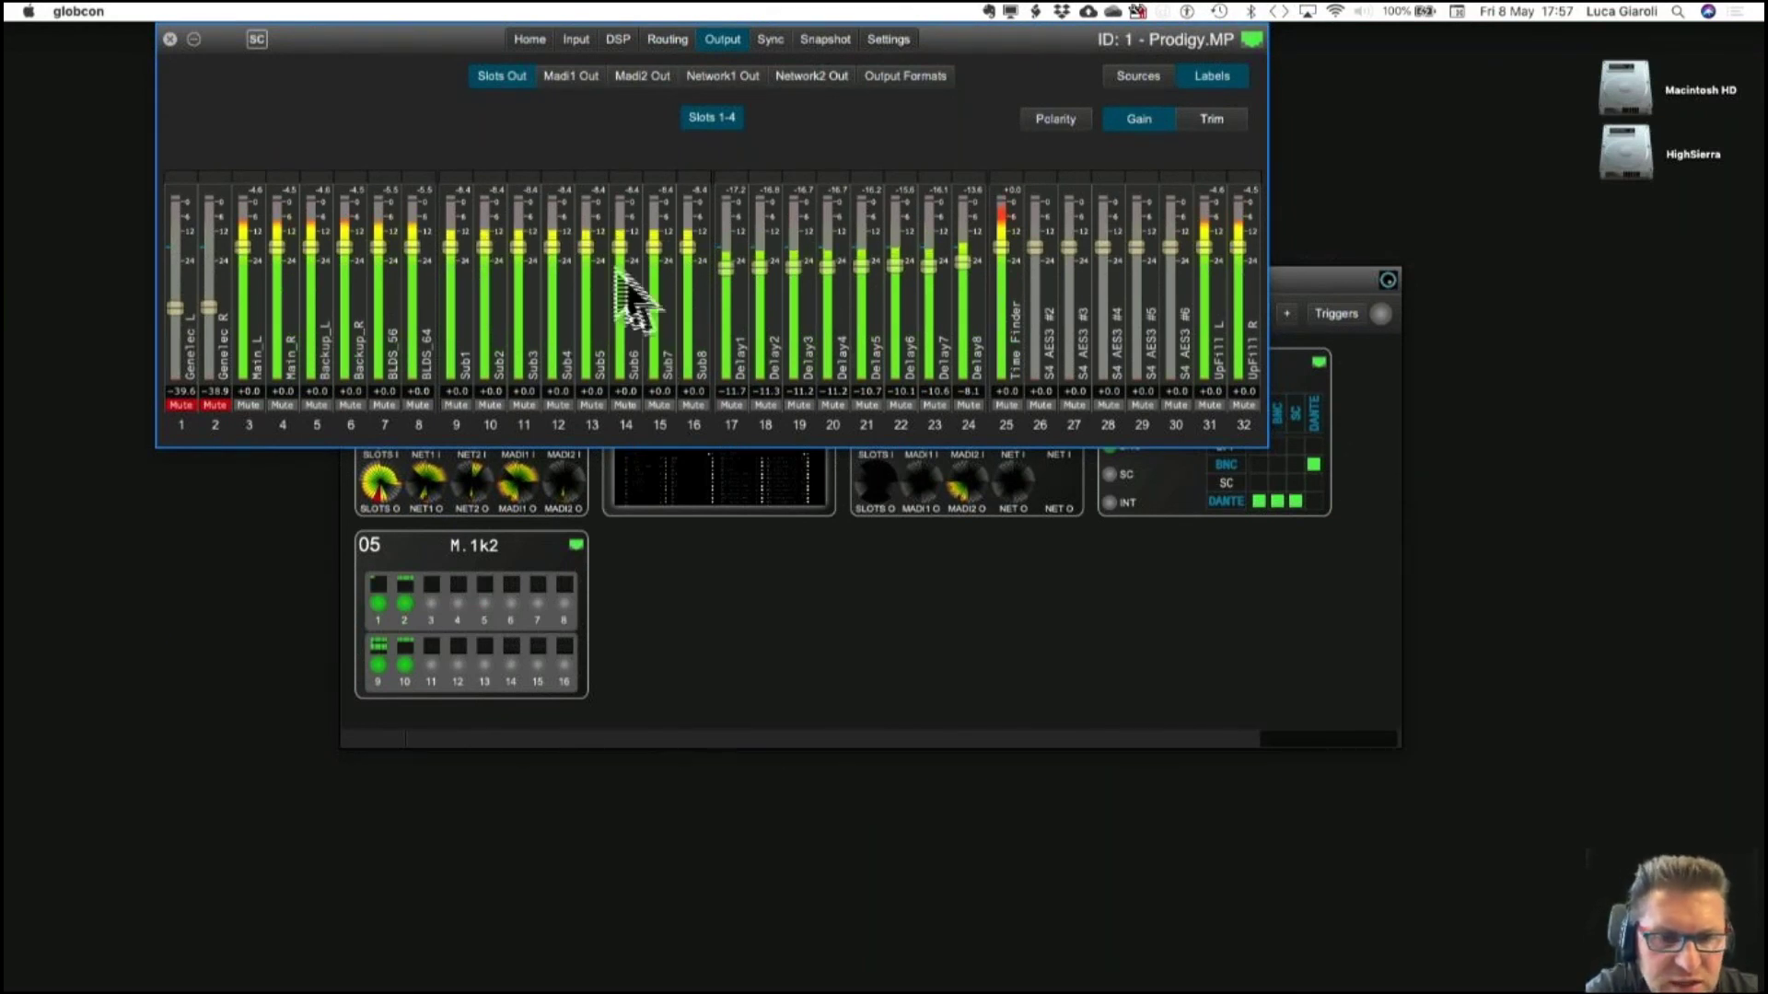
pyautogui.click(615, 39)
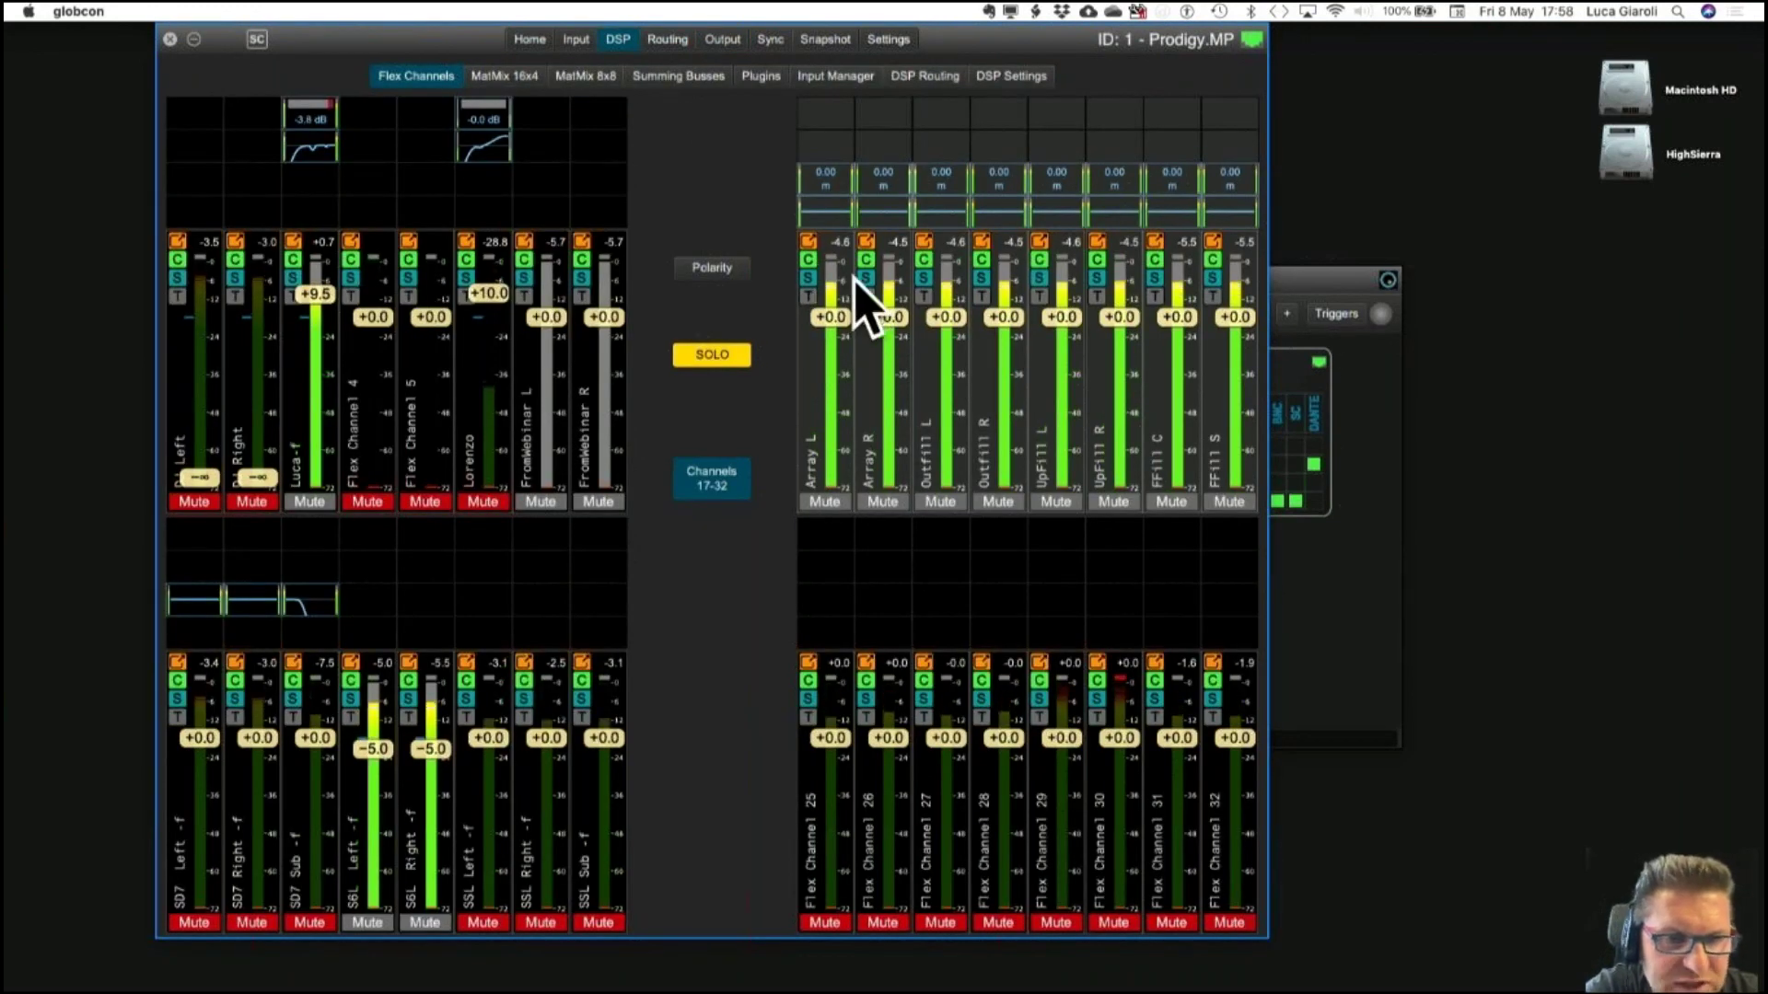
# Examine the Prodigy.MP's slot and Network1 output levels, and the flex channels.
pyautogui.click(713, 41)
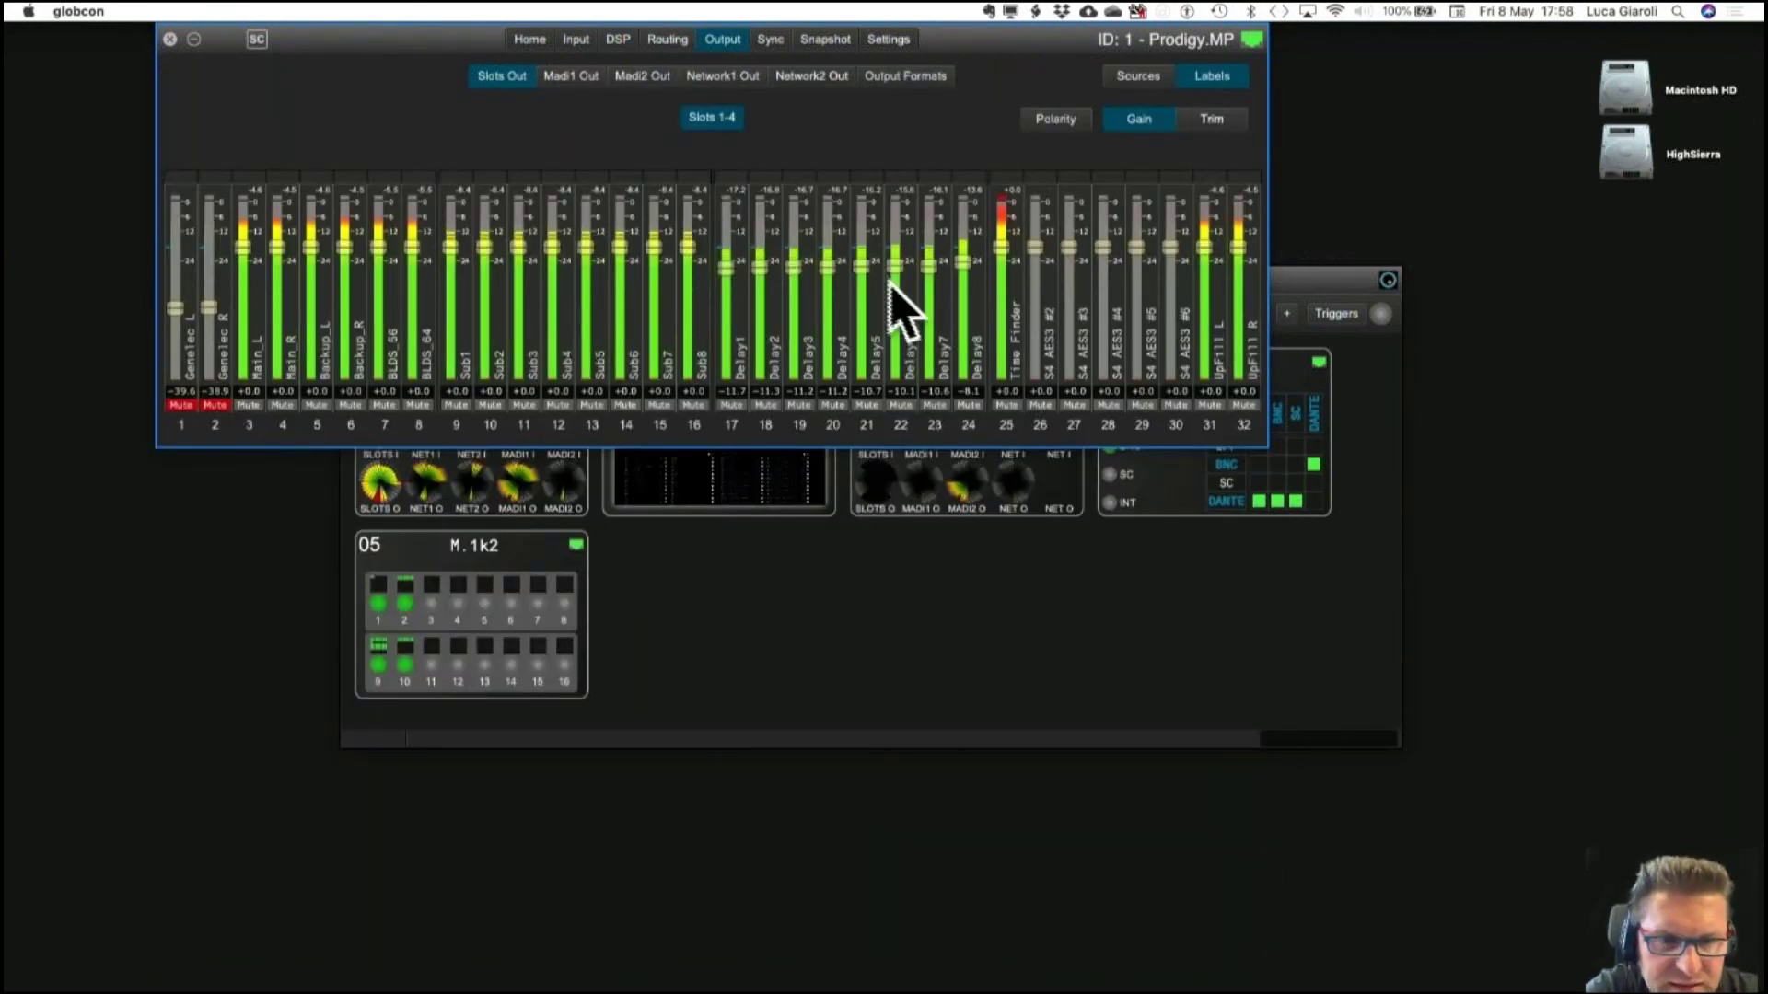
pyautogui.click(707, 78)
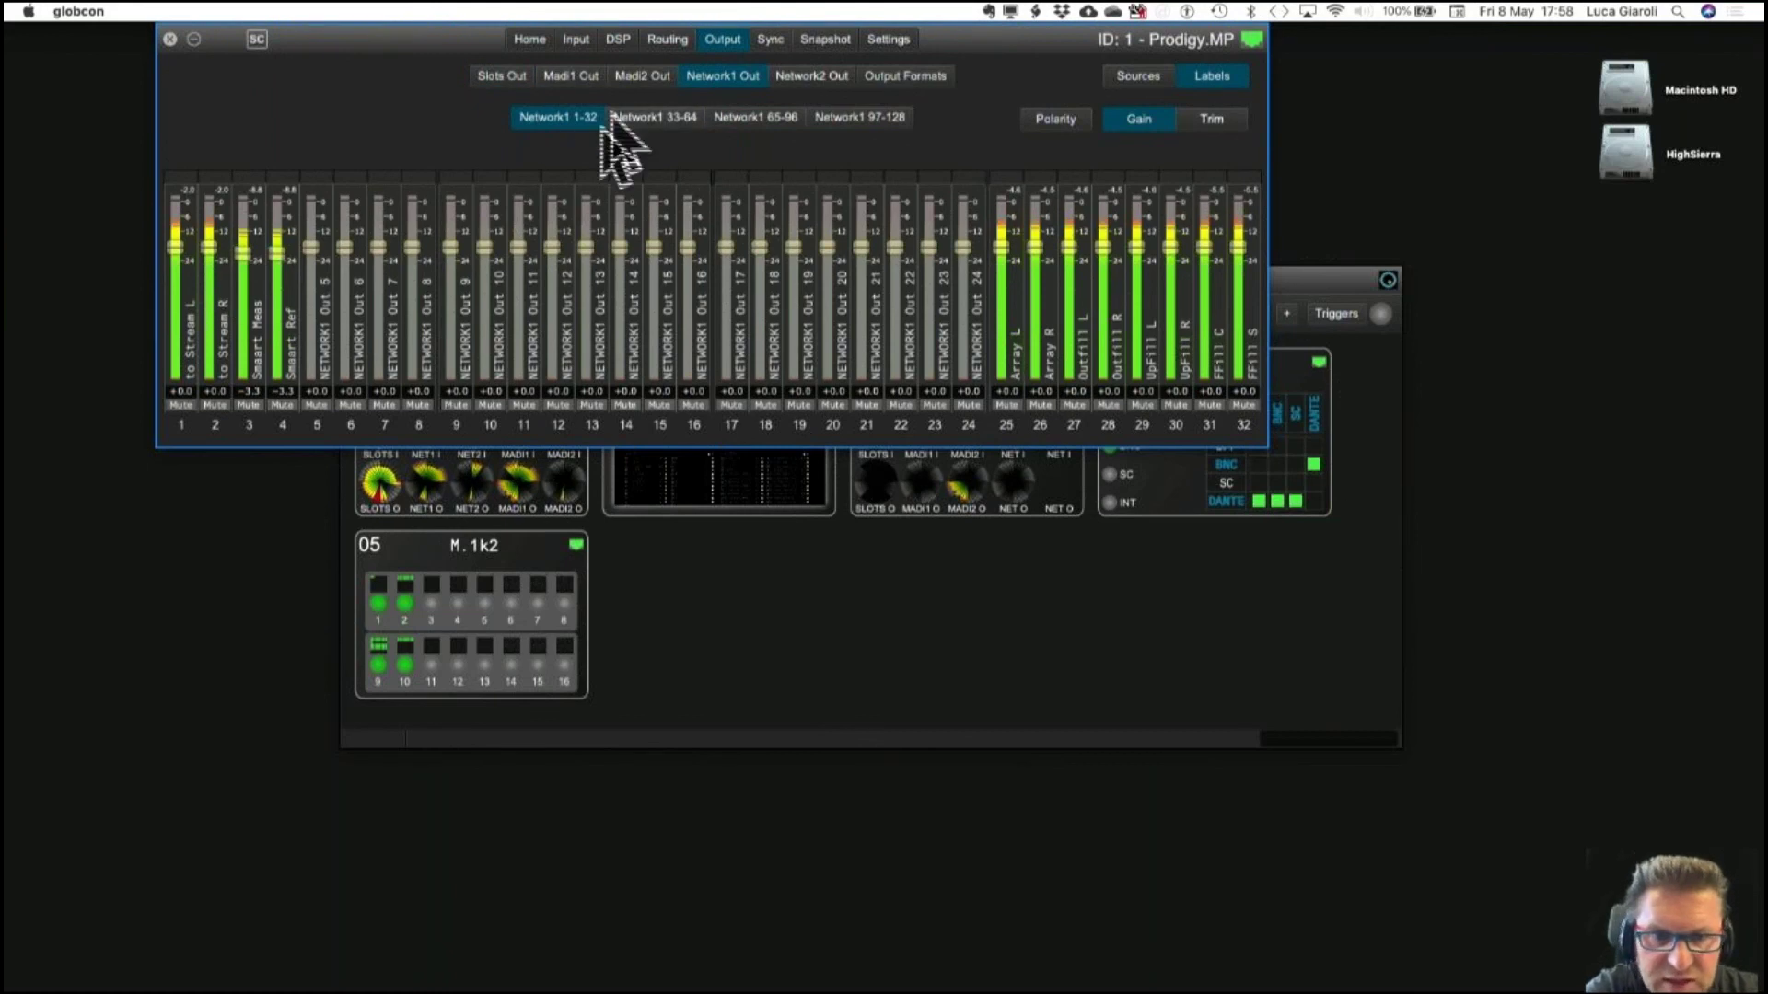
pyautogui.click(571, 76)
pyautogui.click(502, 75)
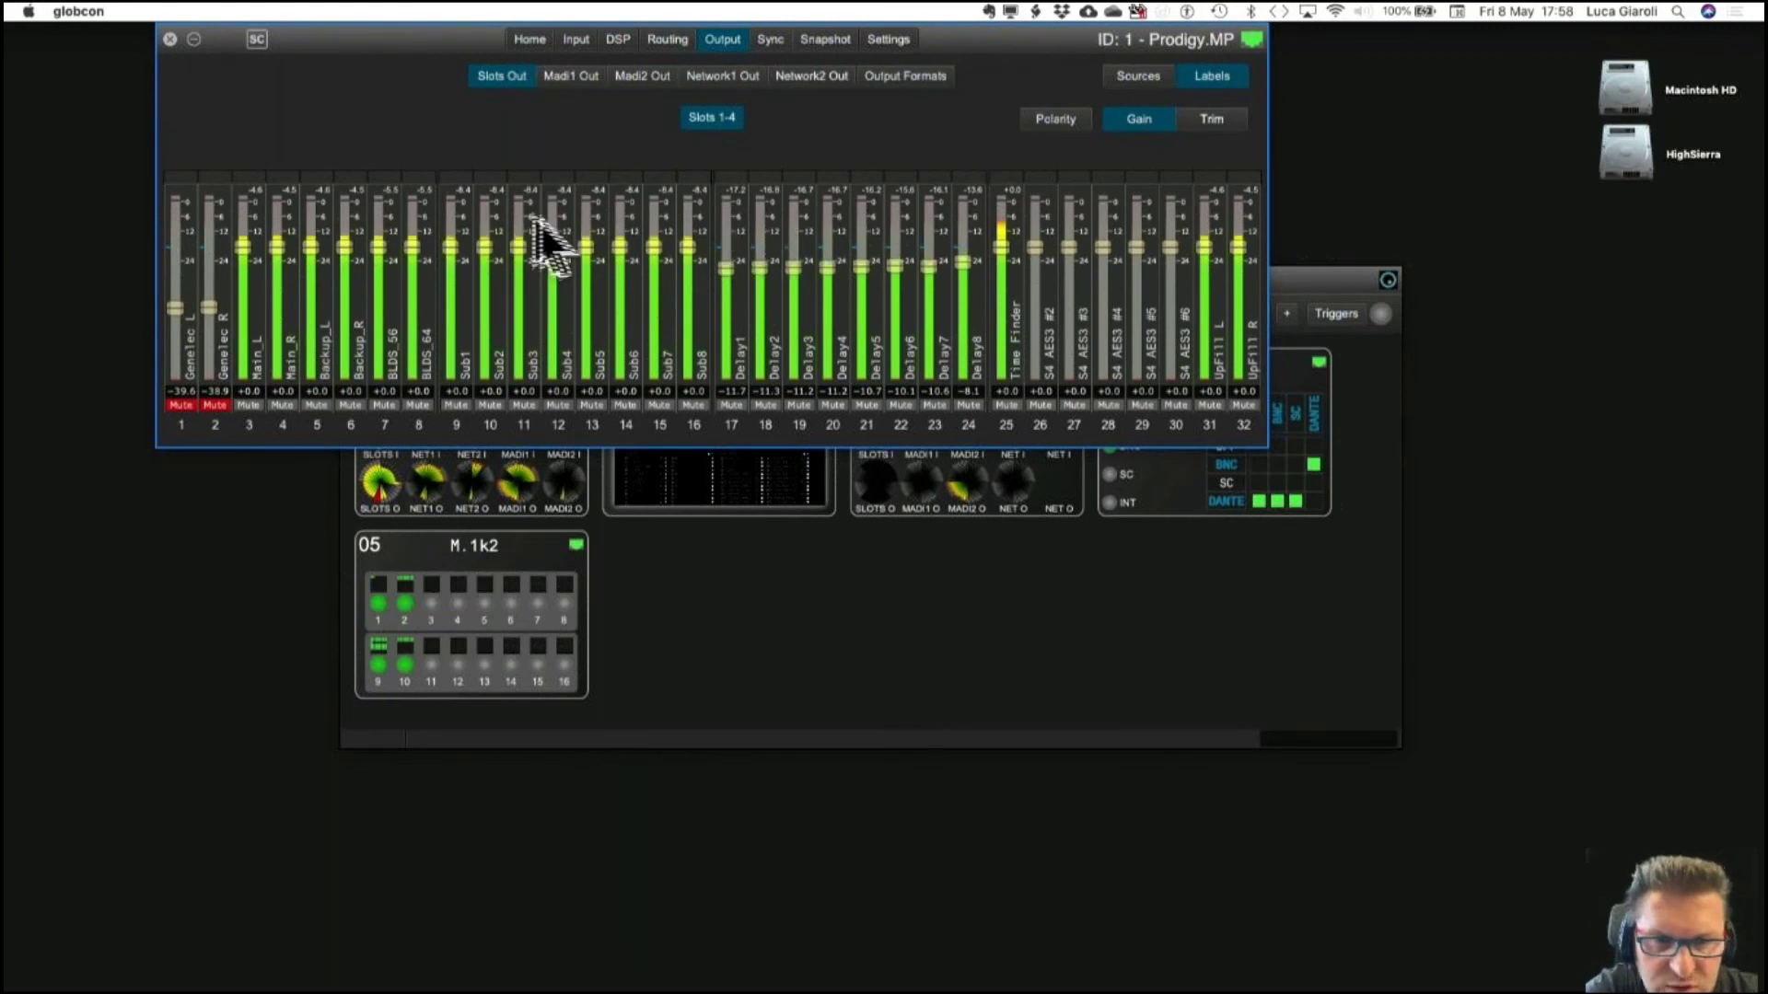
pyautogui.click(618, 39)
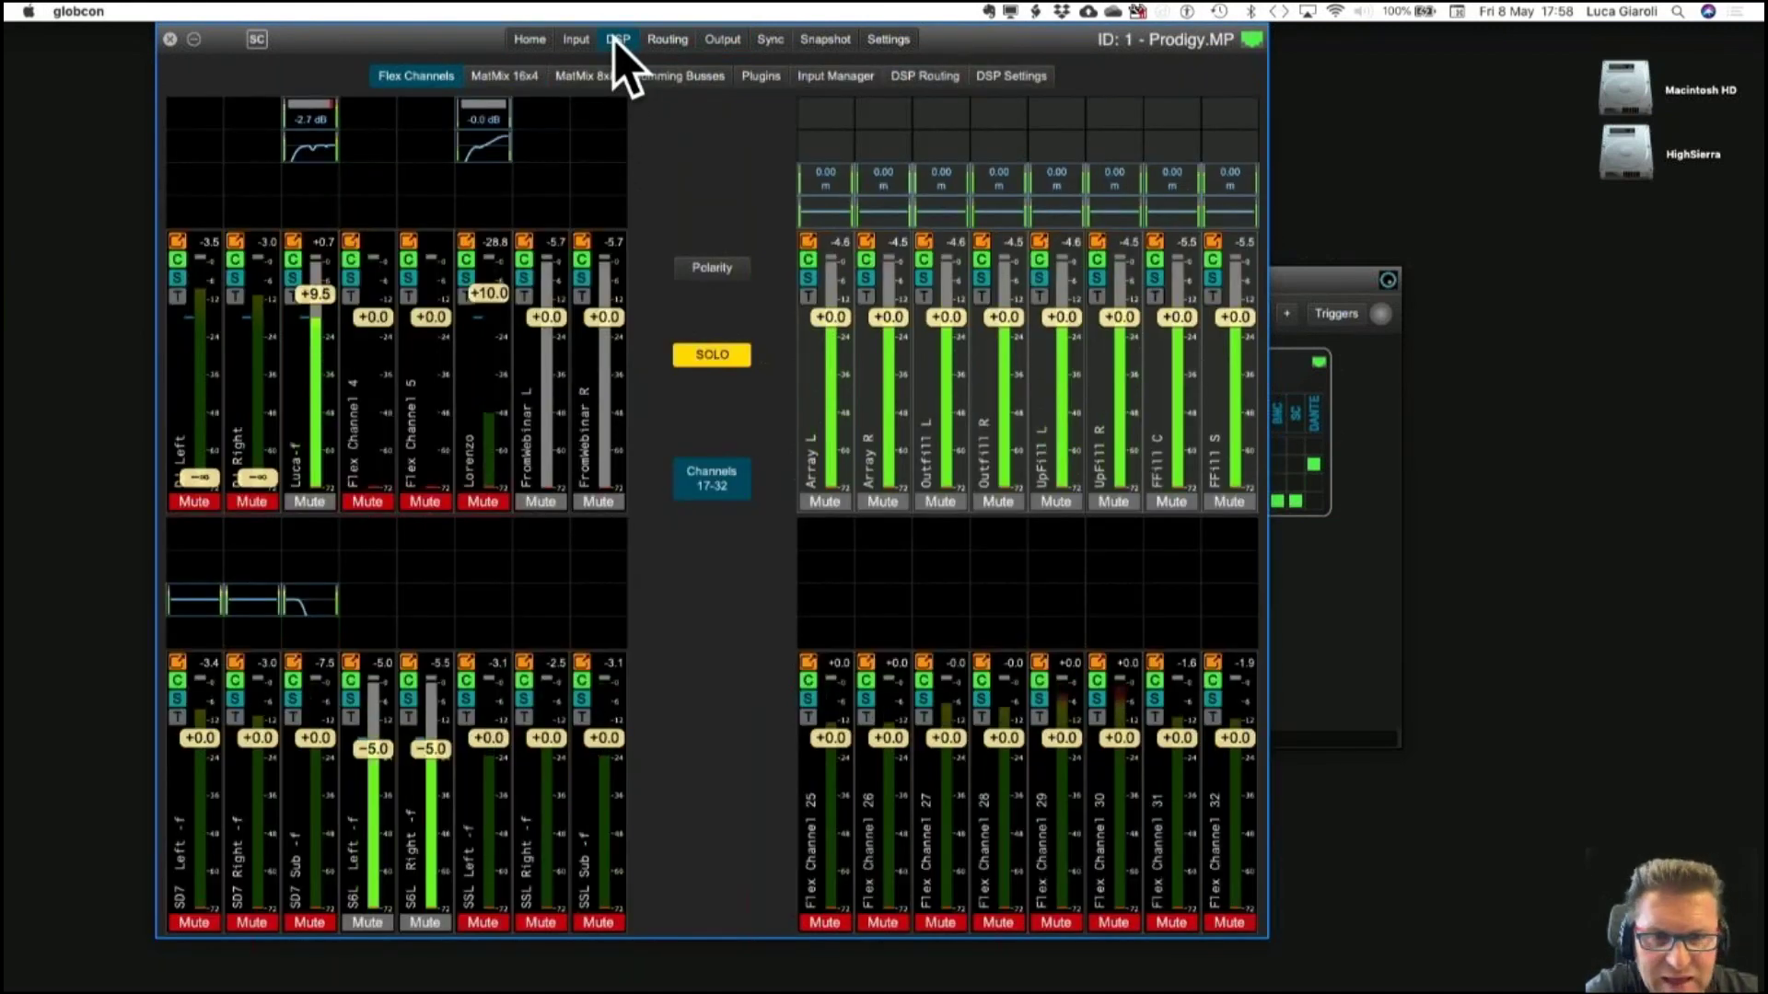
# Switch to LiveWorkflow_rev3.pdf in Preview and examine the PA Master and subwoofer sums and the stereo broadcast sum fed from them.
pyautogui.hotkey('ctrl', 'Right')
pyautogui.hotkey('ctrl', 'Right')
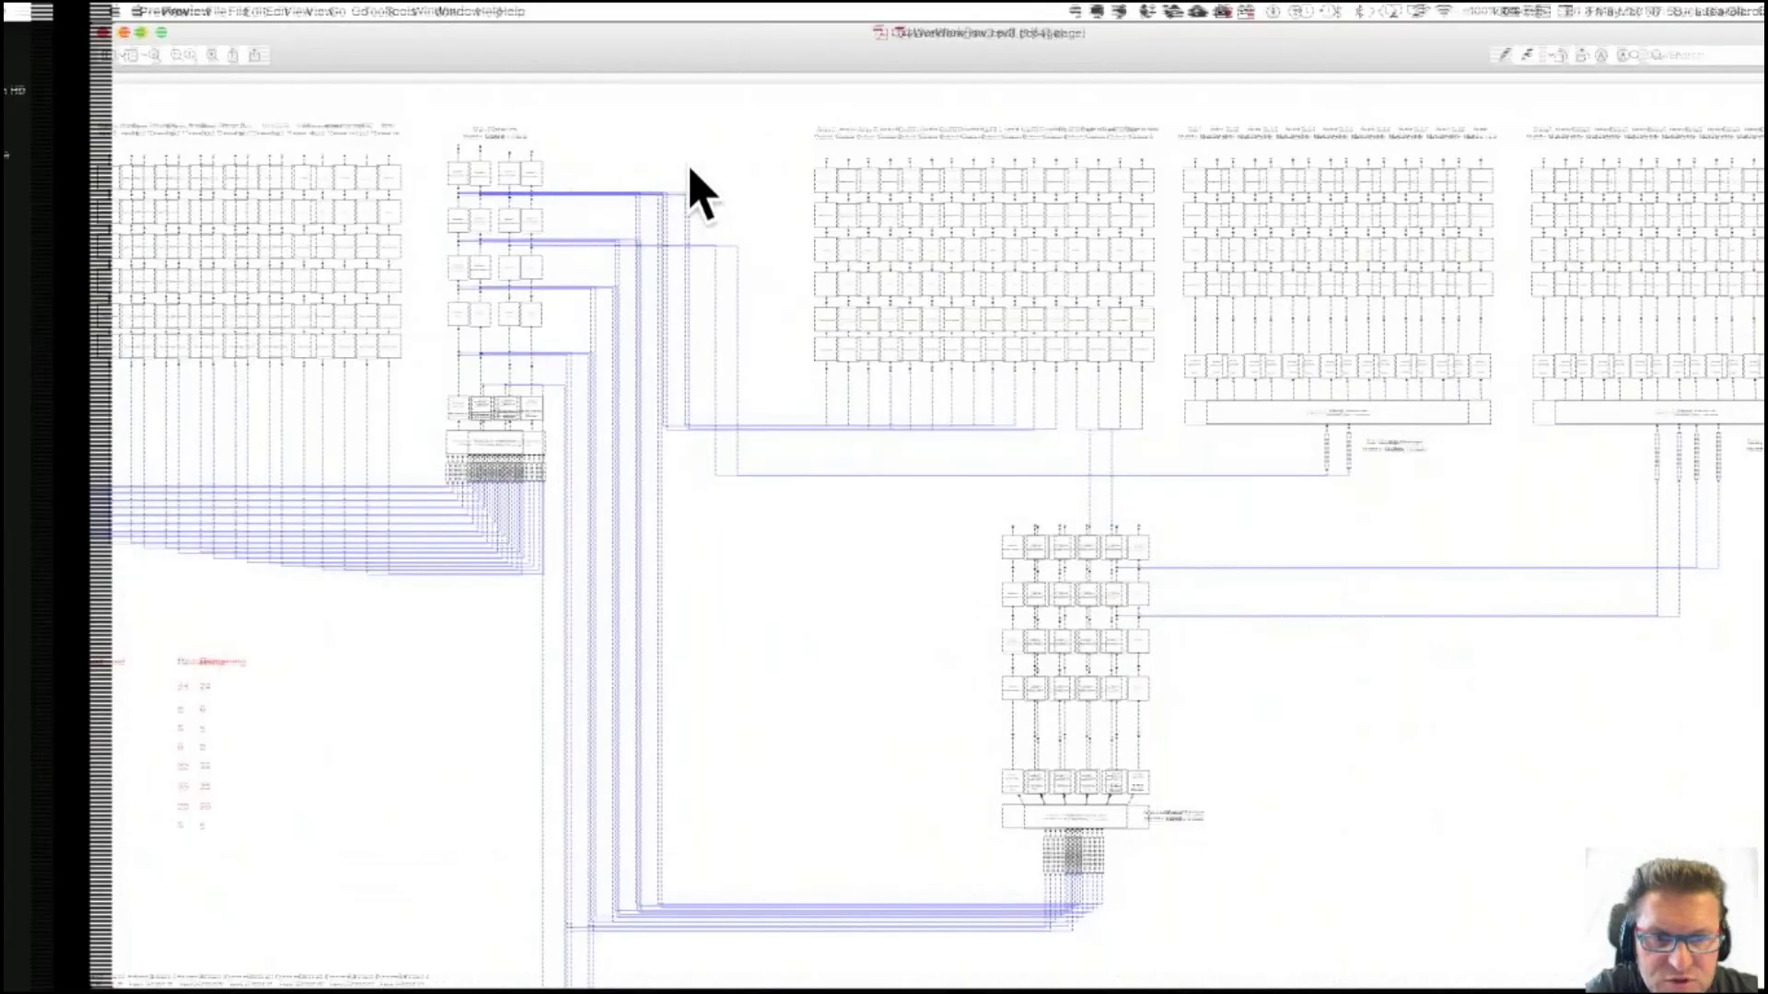
pyautogui.scroll(-3, 930, 379)
pyautogui.scroll(-5, 934, 384)
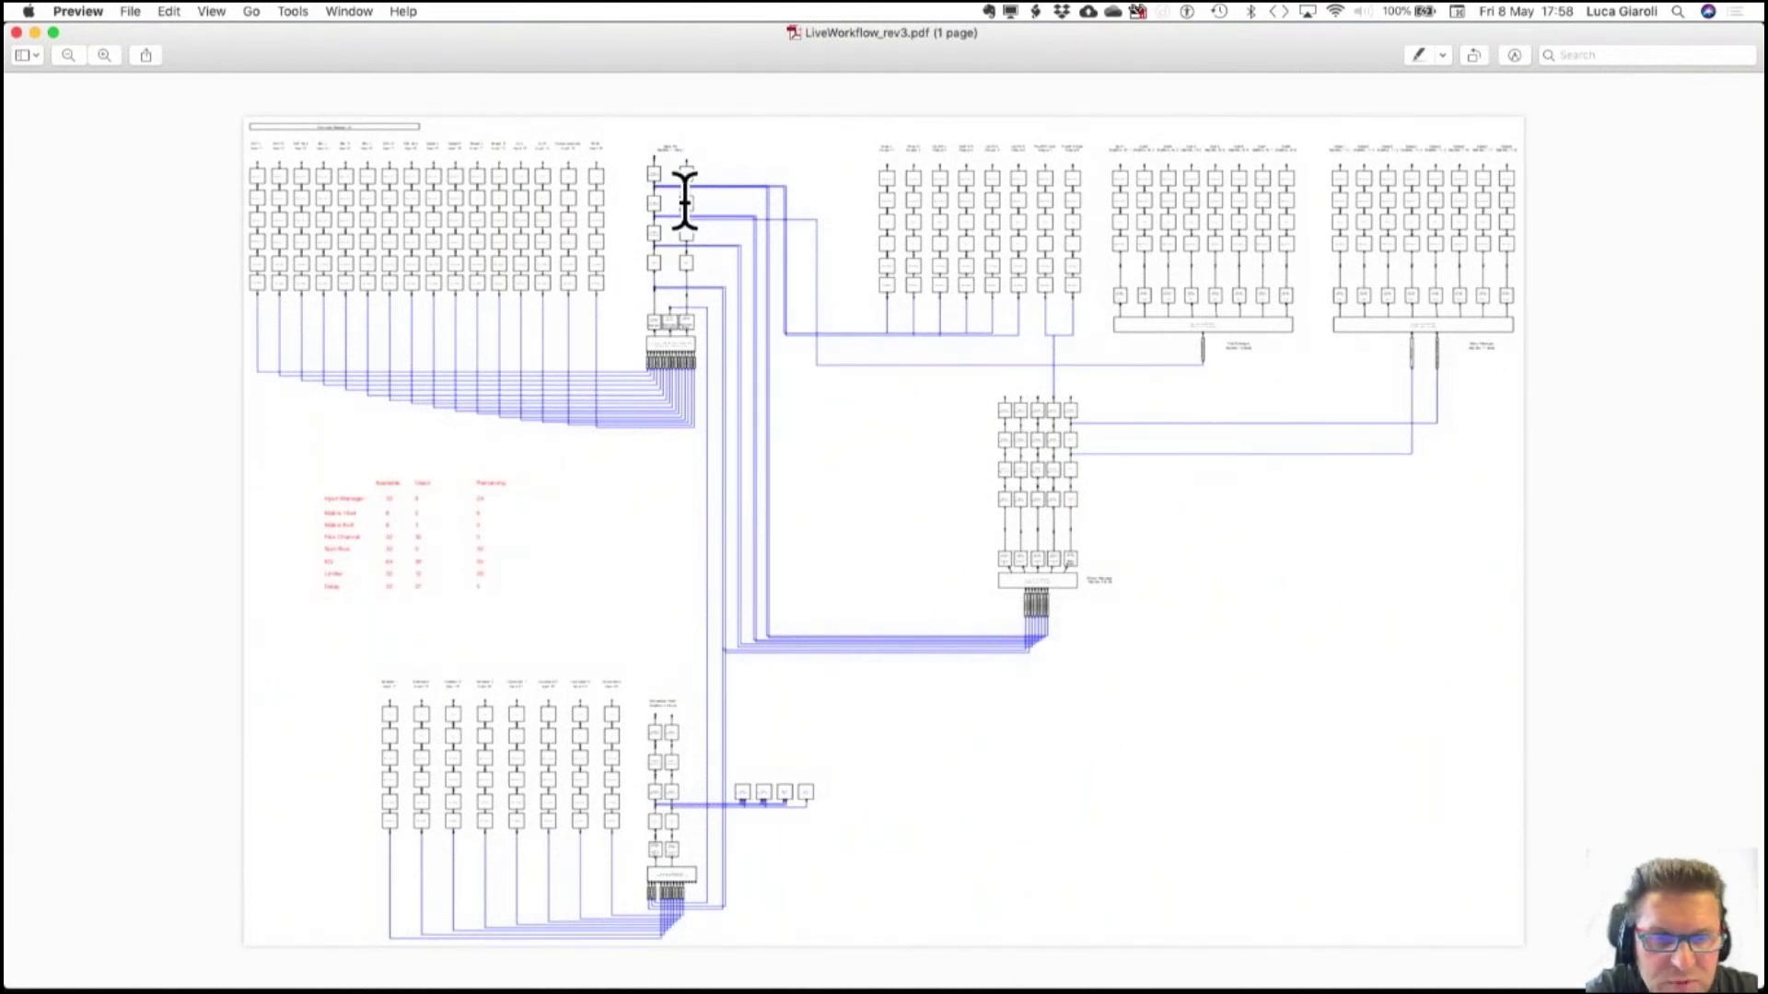
pyautogui.scroll(3, 690, 308)
pyautogui.scroll(5, 692, 304)
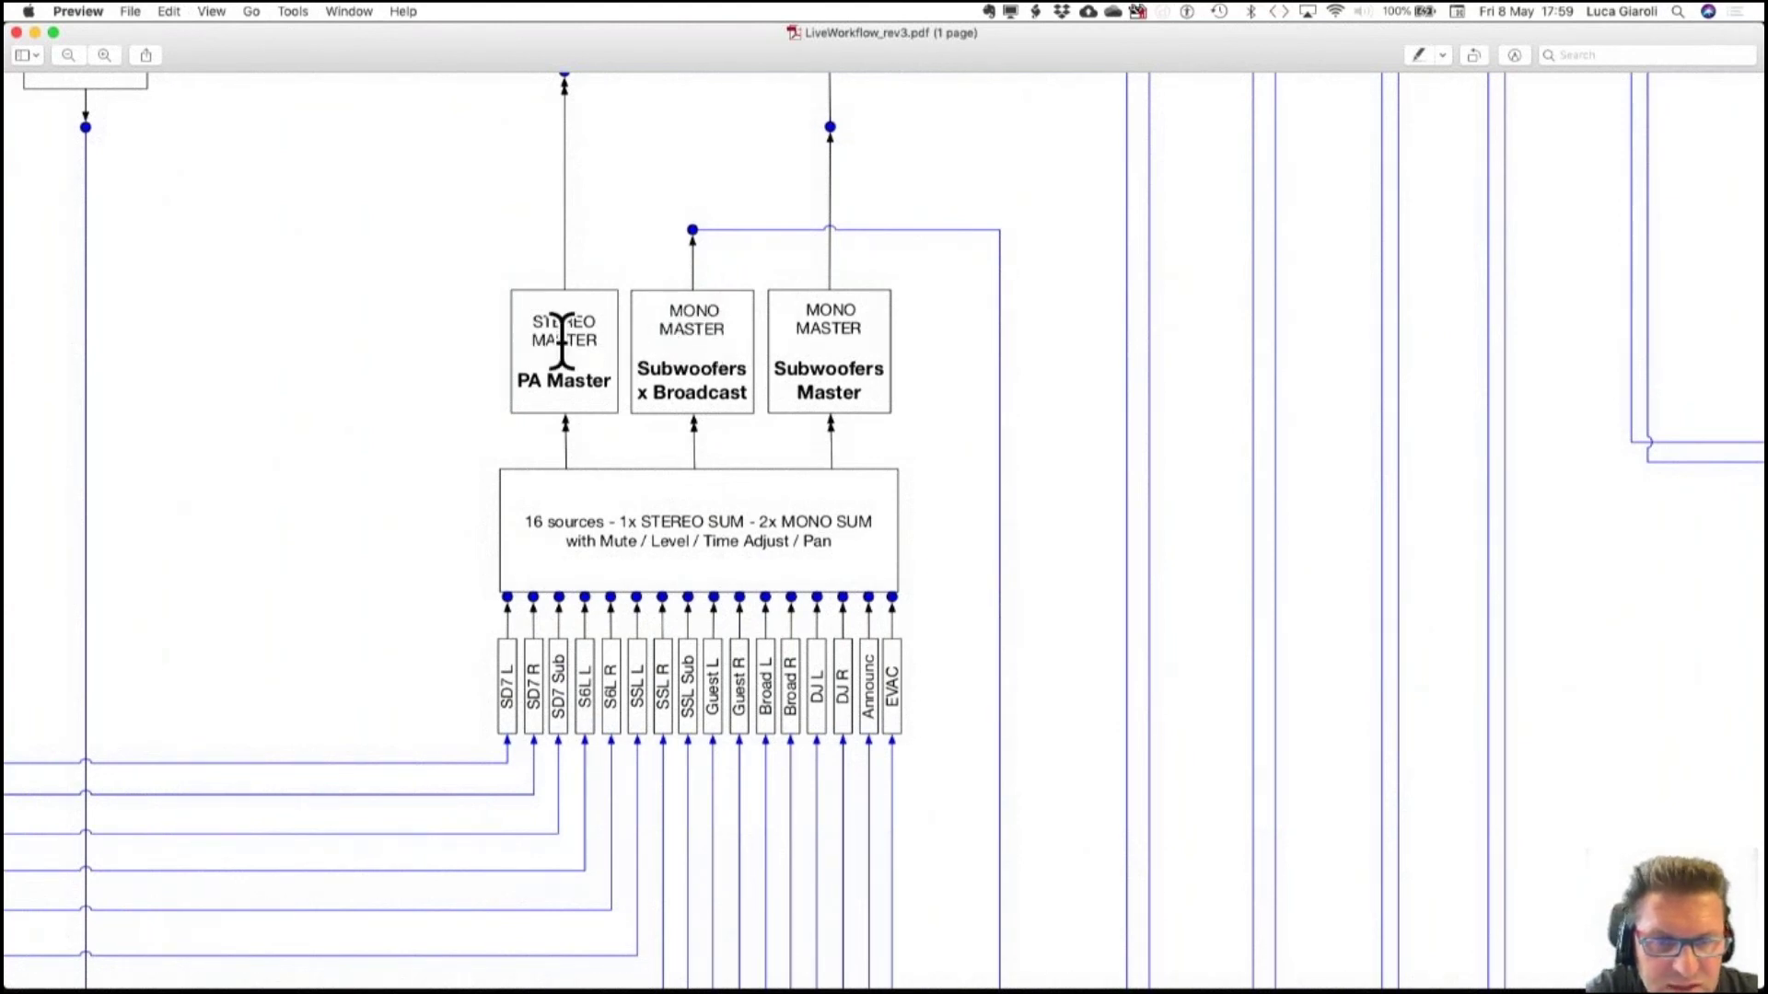
pyautogui.scroll(-20, 562, 341)
pyautogui.scroll(-15, 563, 341)
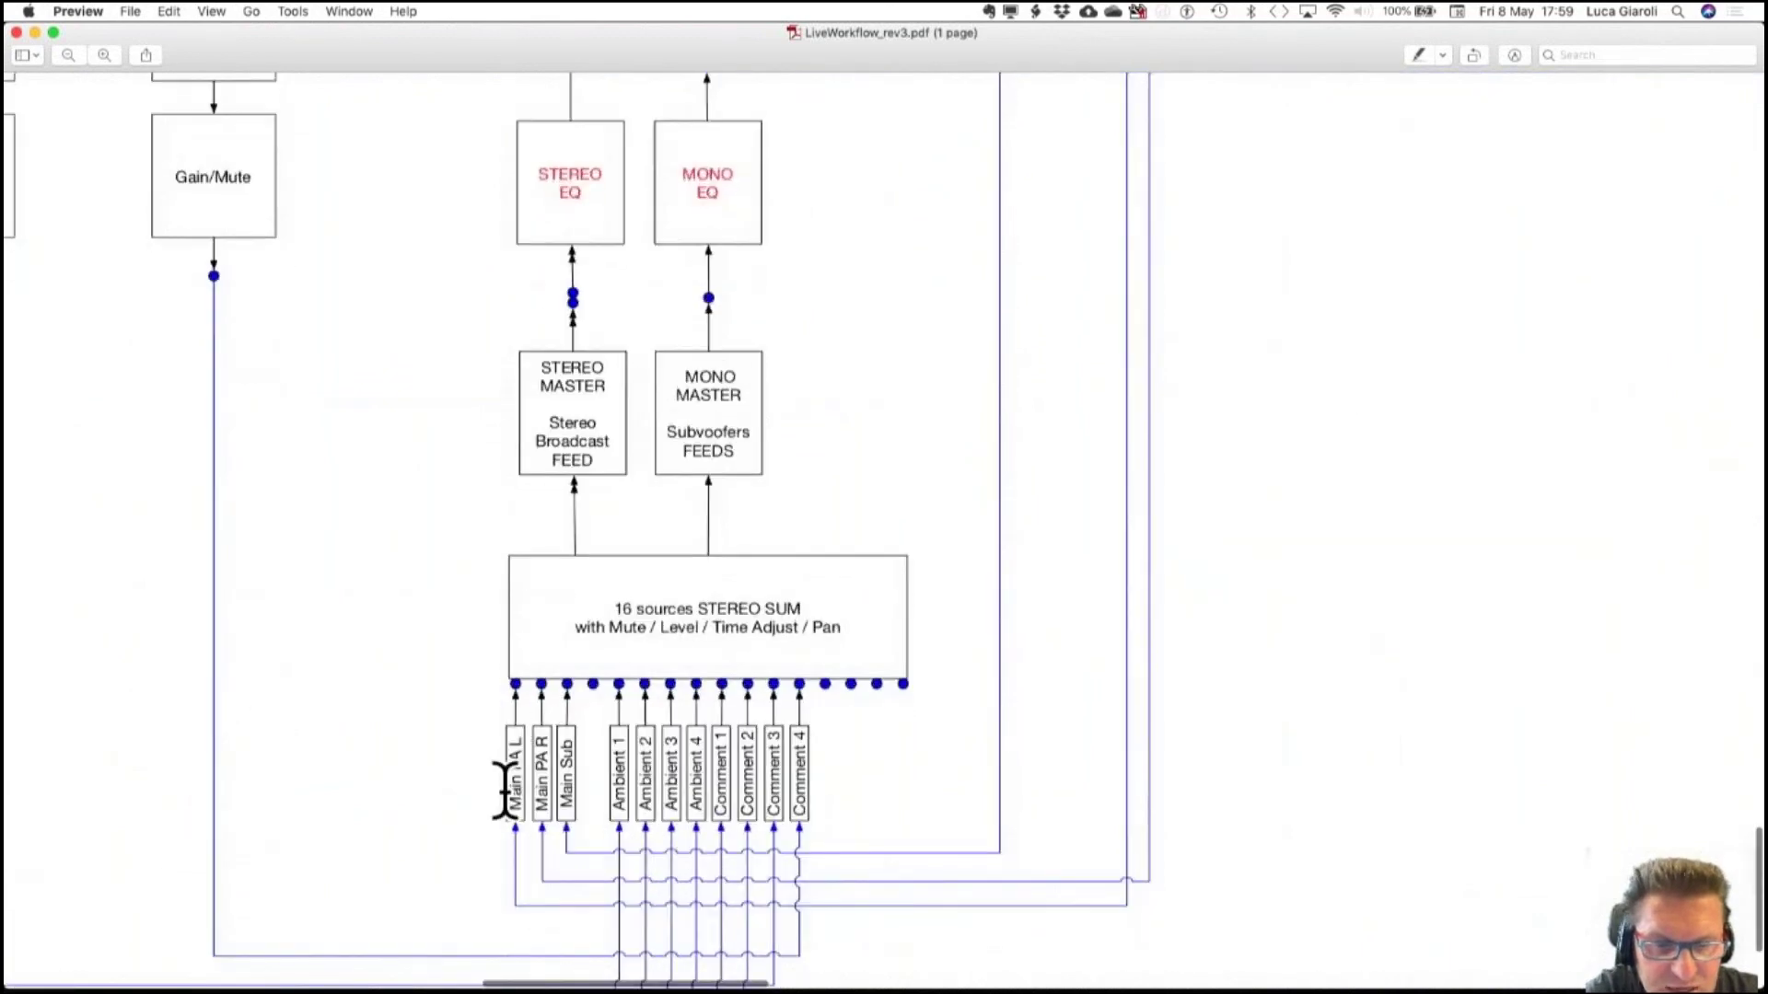
pyautogui.scroll(15, 587, 501)
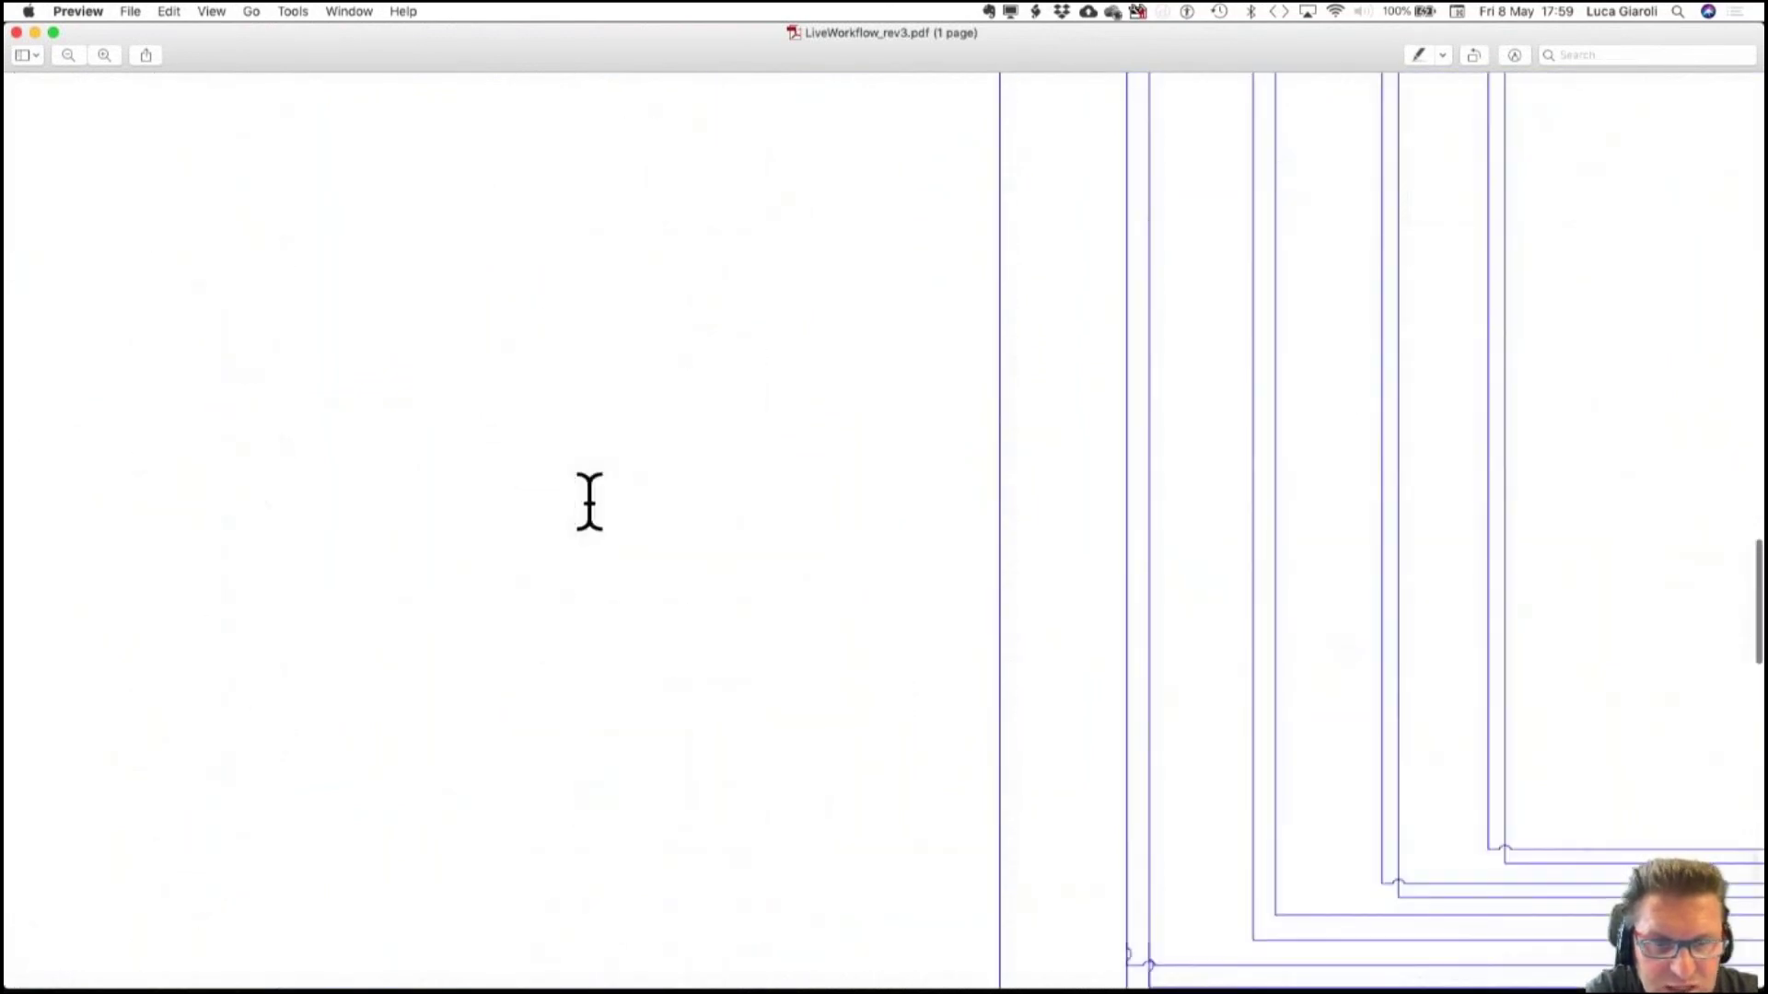
pyautogui.scroll(15, 590, 501)
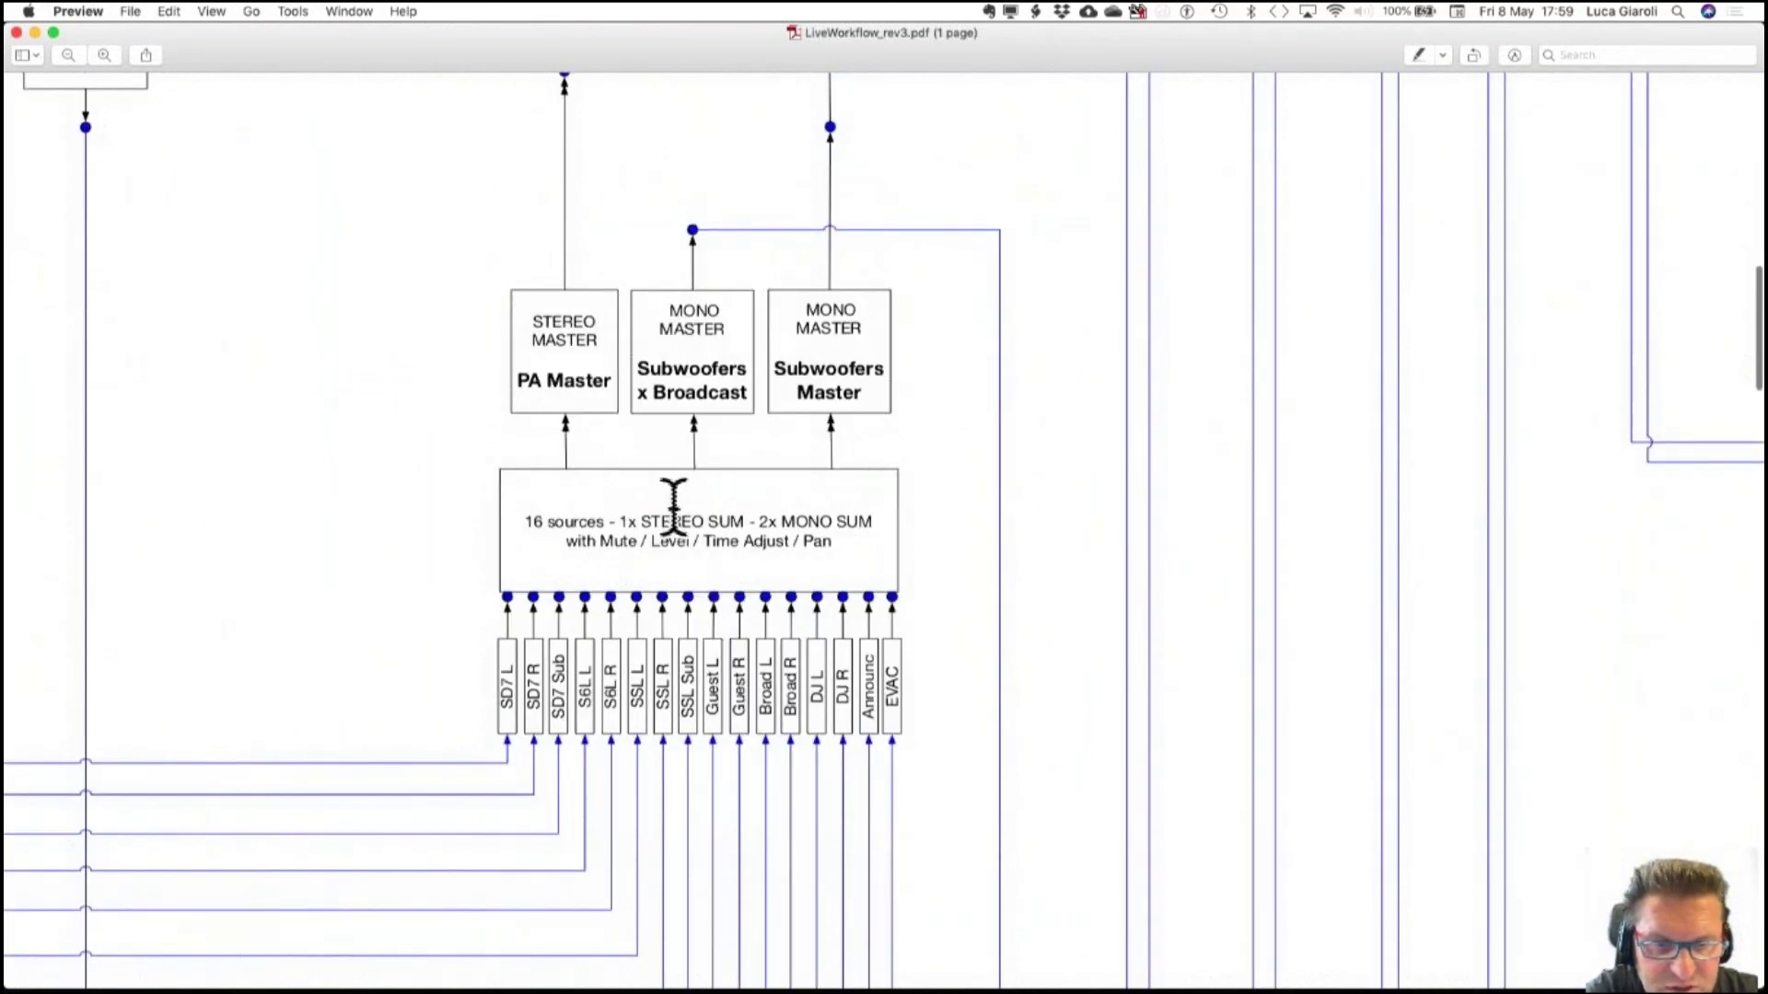
# Back in globcon, set the SD7 Sub and SSL Sub sends to +0.0 on the Broadcast Sub bus of the LiveMix 16x4 matrix.
pyautogui.press('super+Tab')
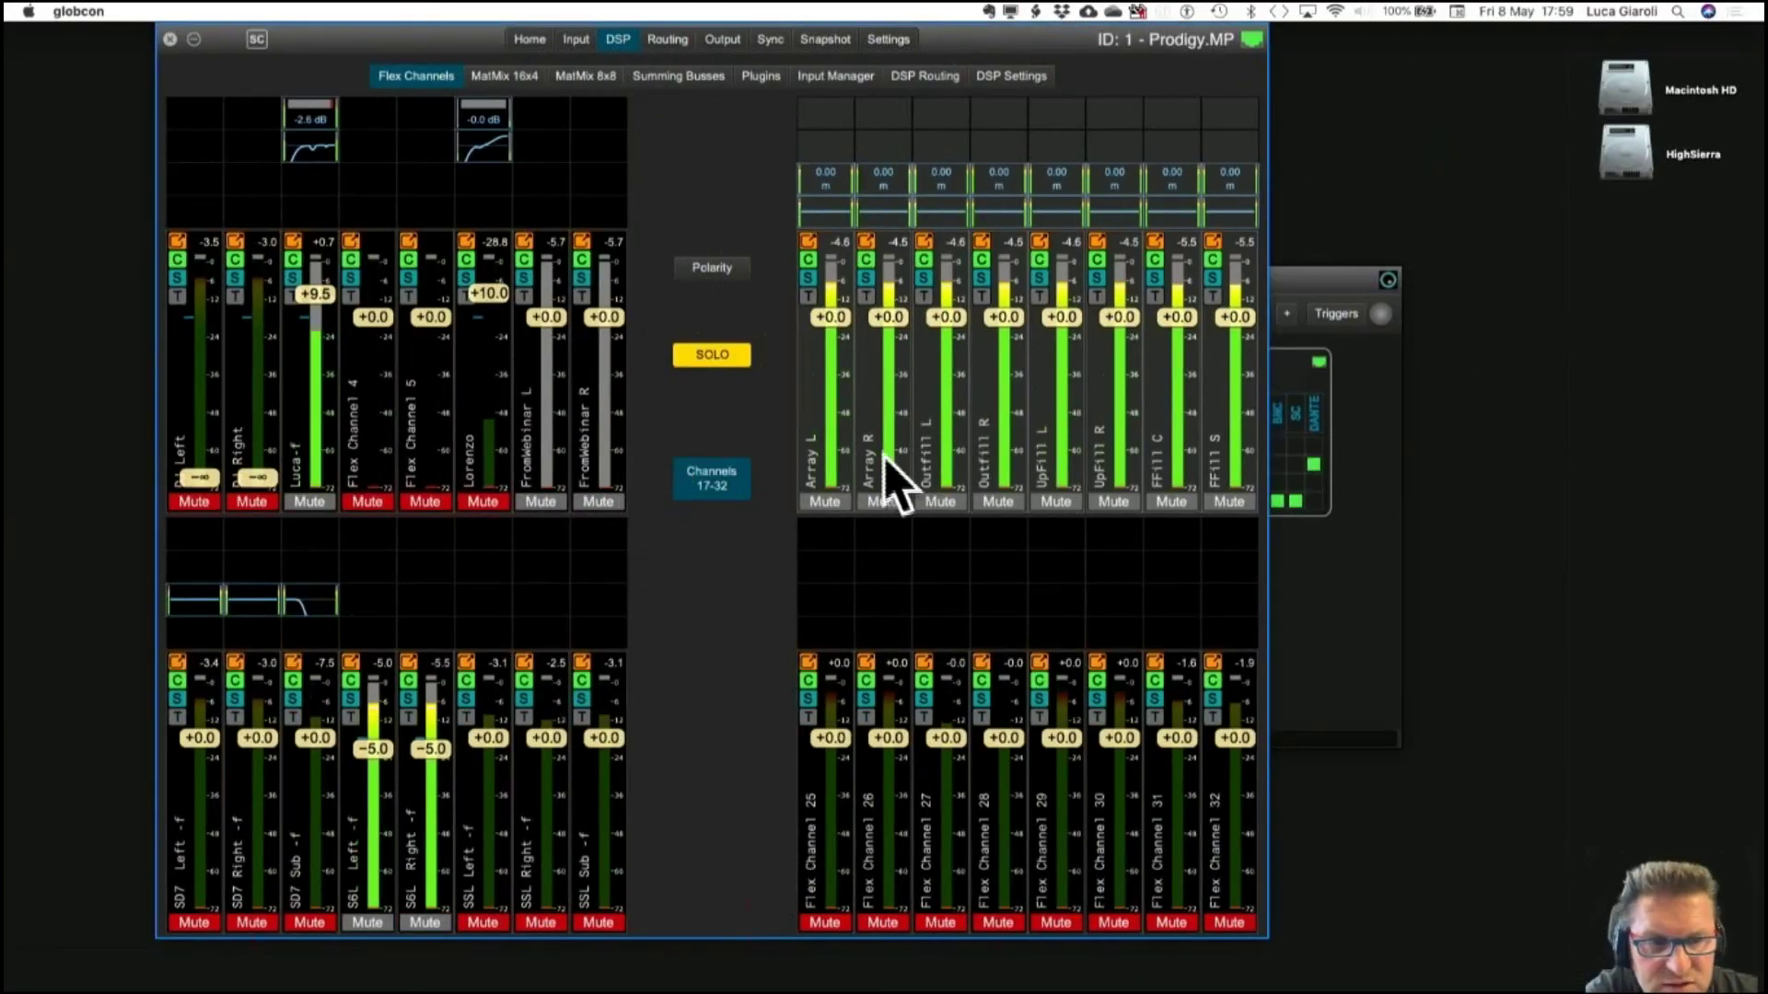
pyautogui.click(500, 79)
pyautogui.click(316, 442)
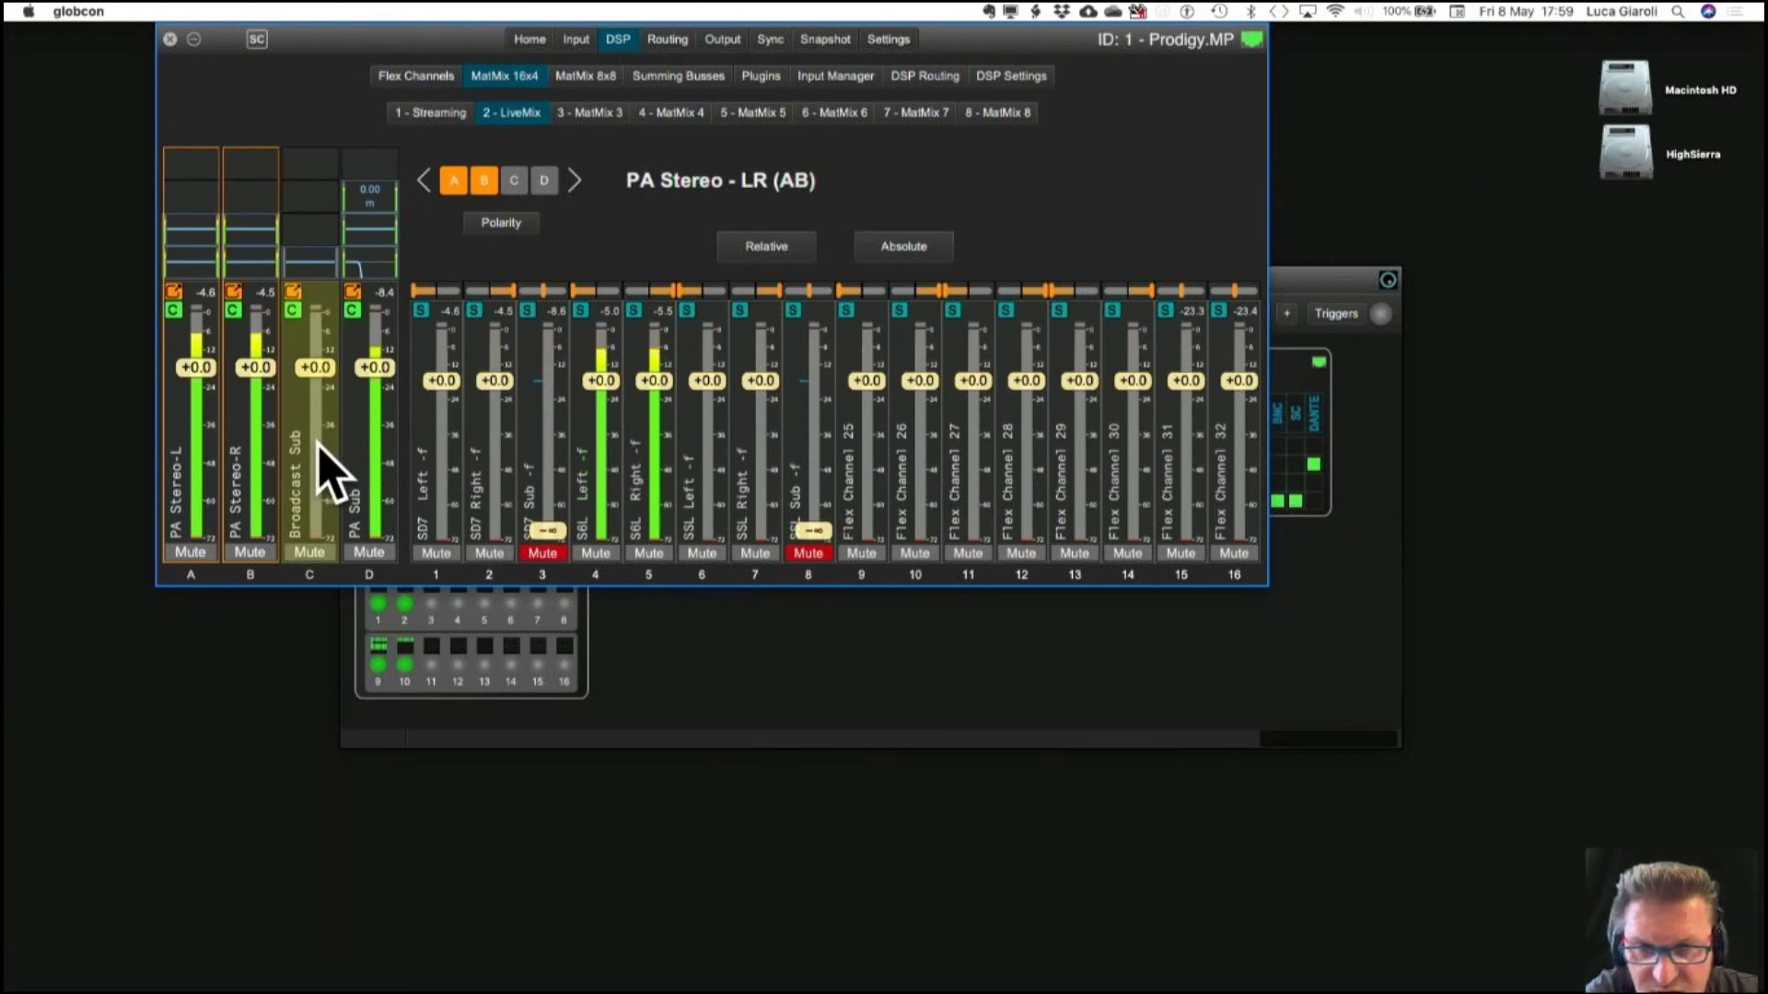
pyautogui.click(515, 180)
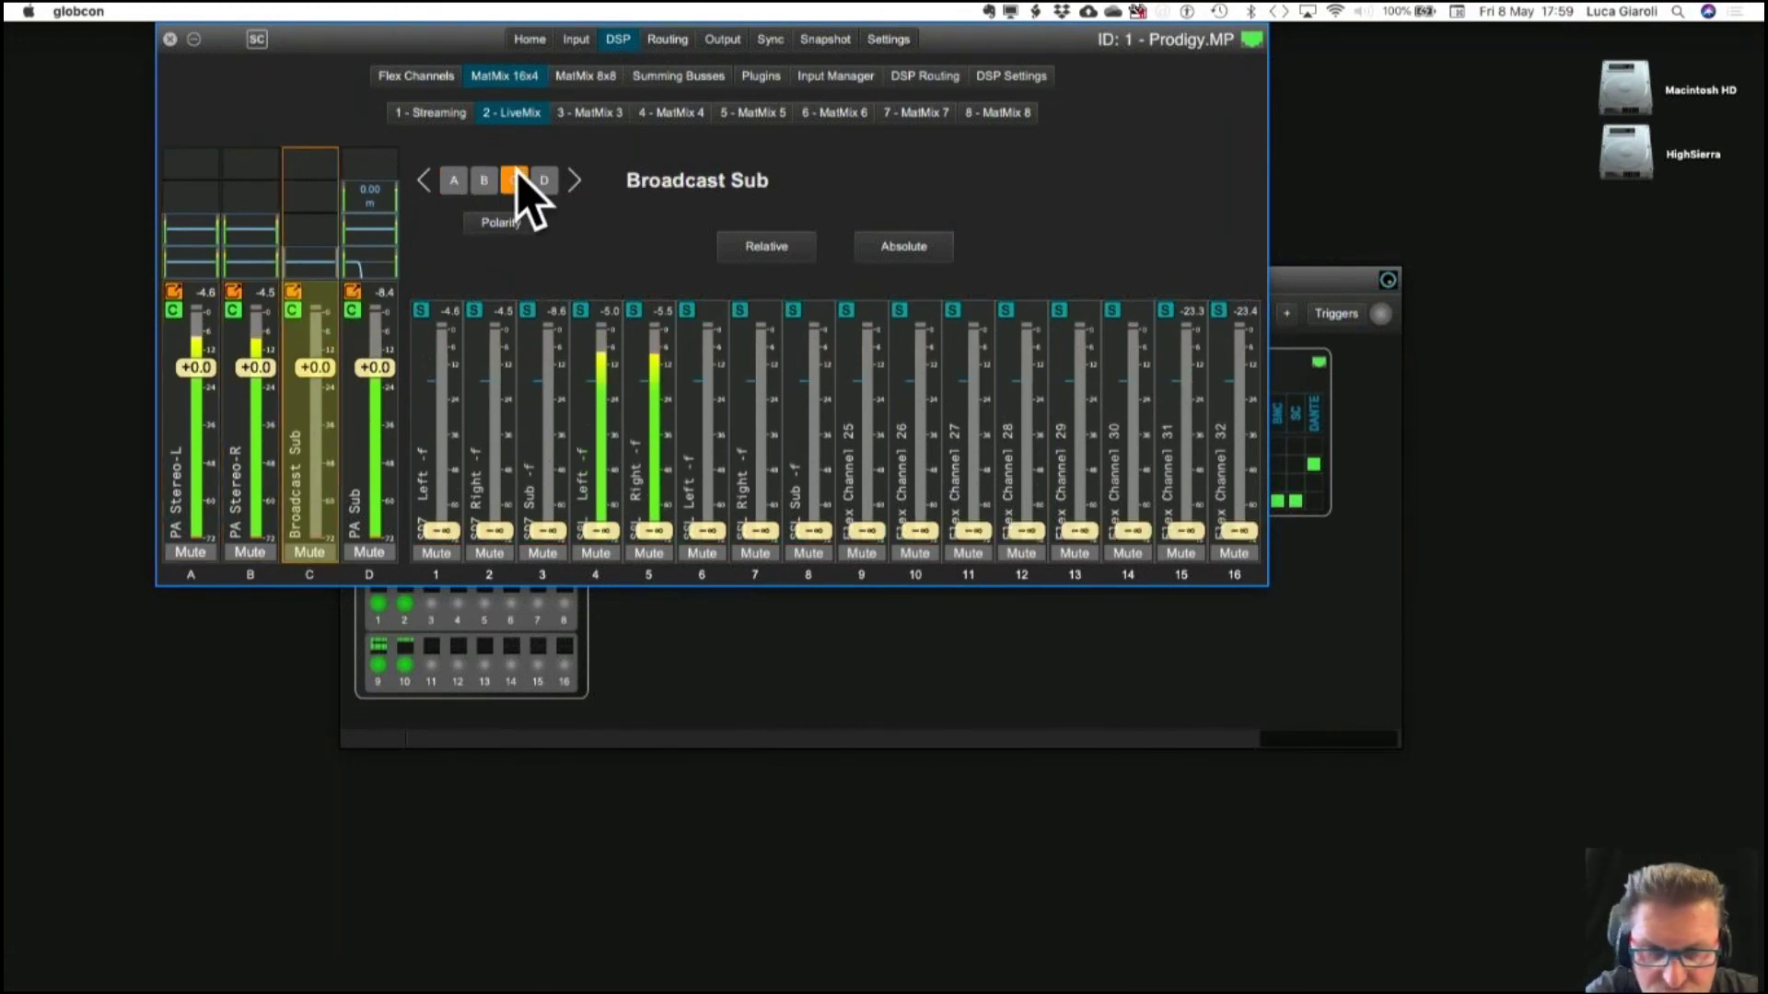
pyautogui.click(543, 434)
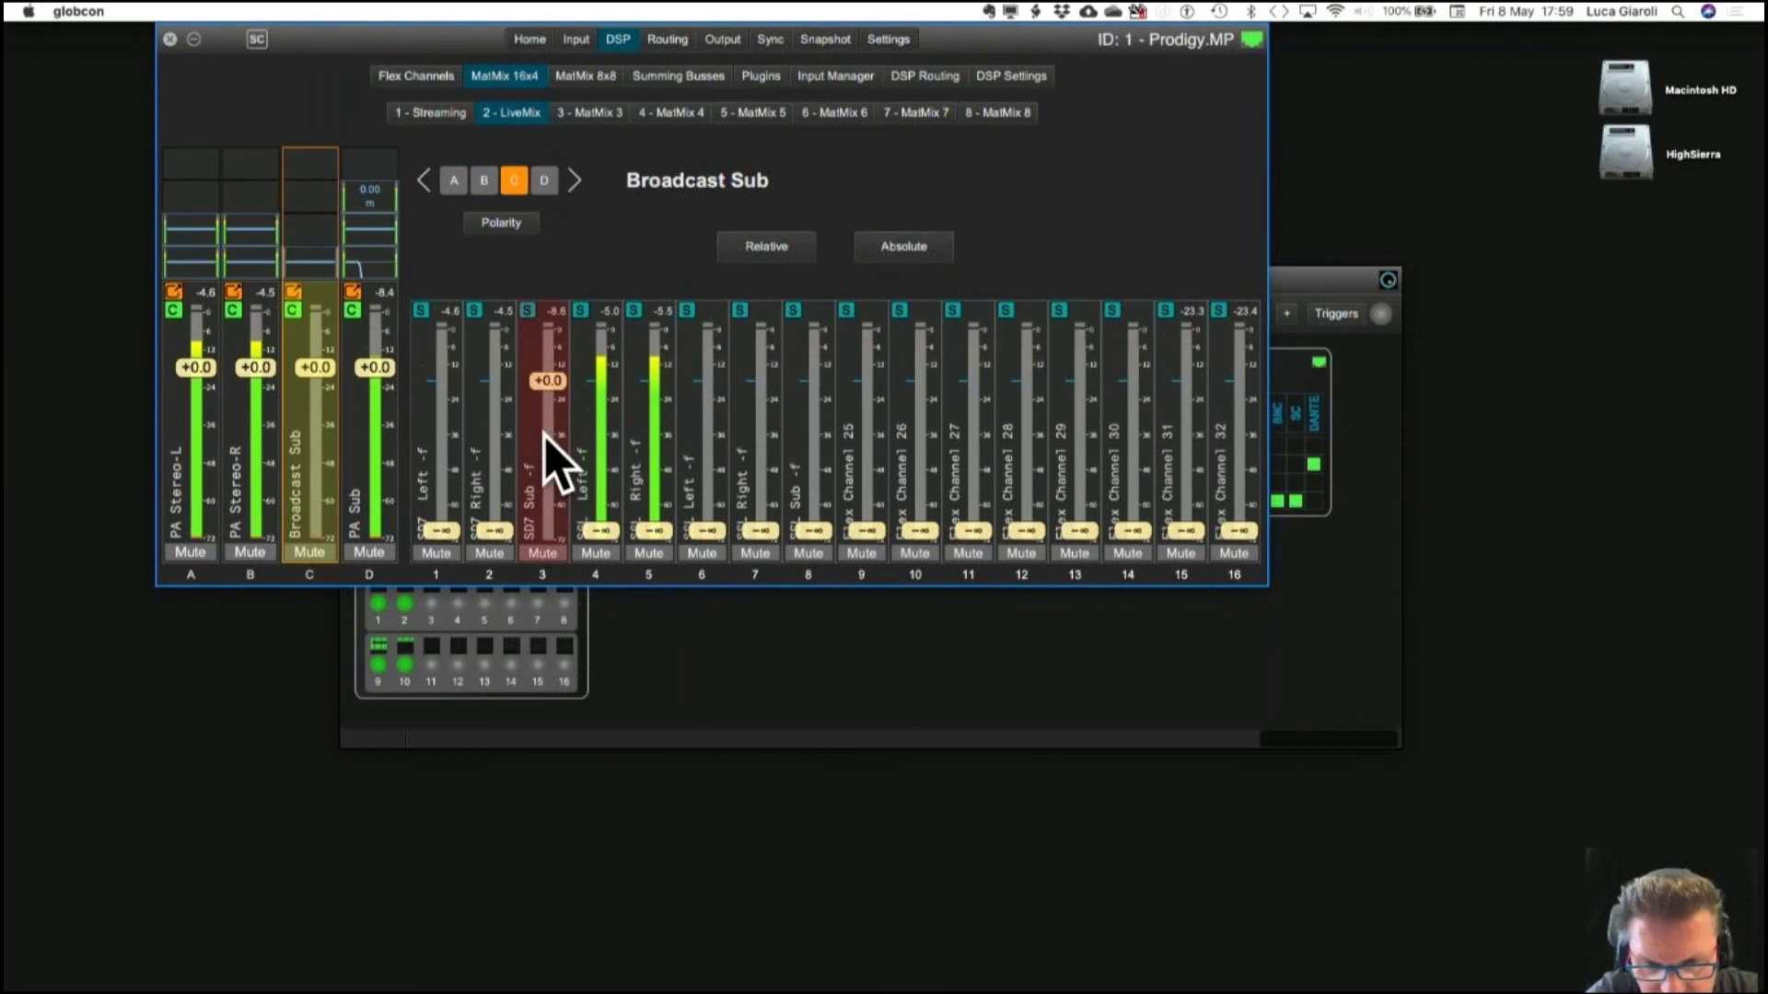
pyautogui.click(819, 436)
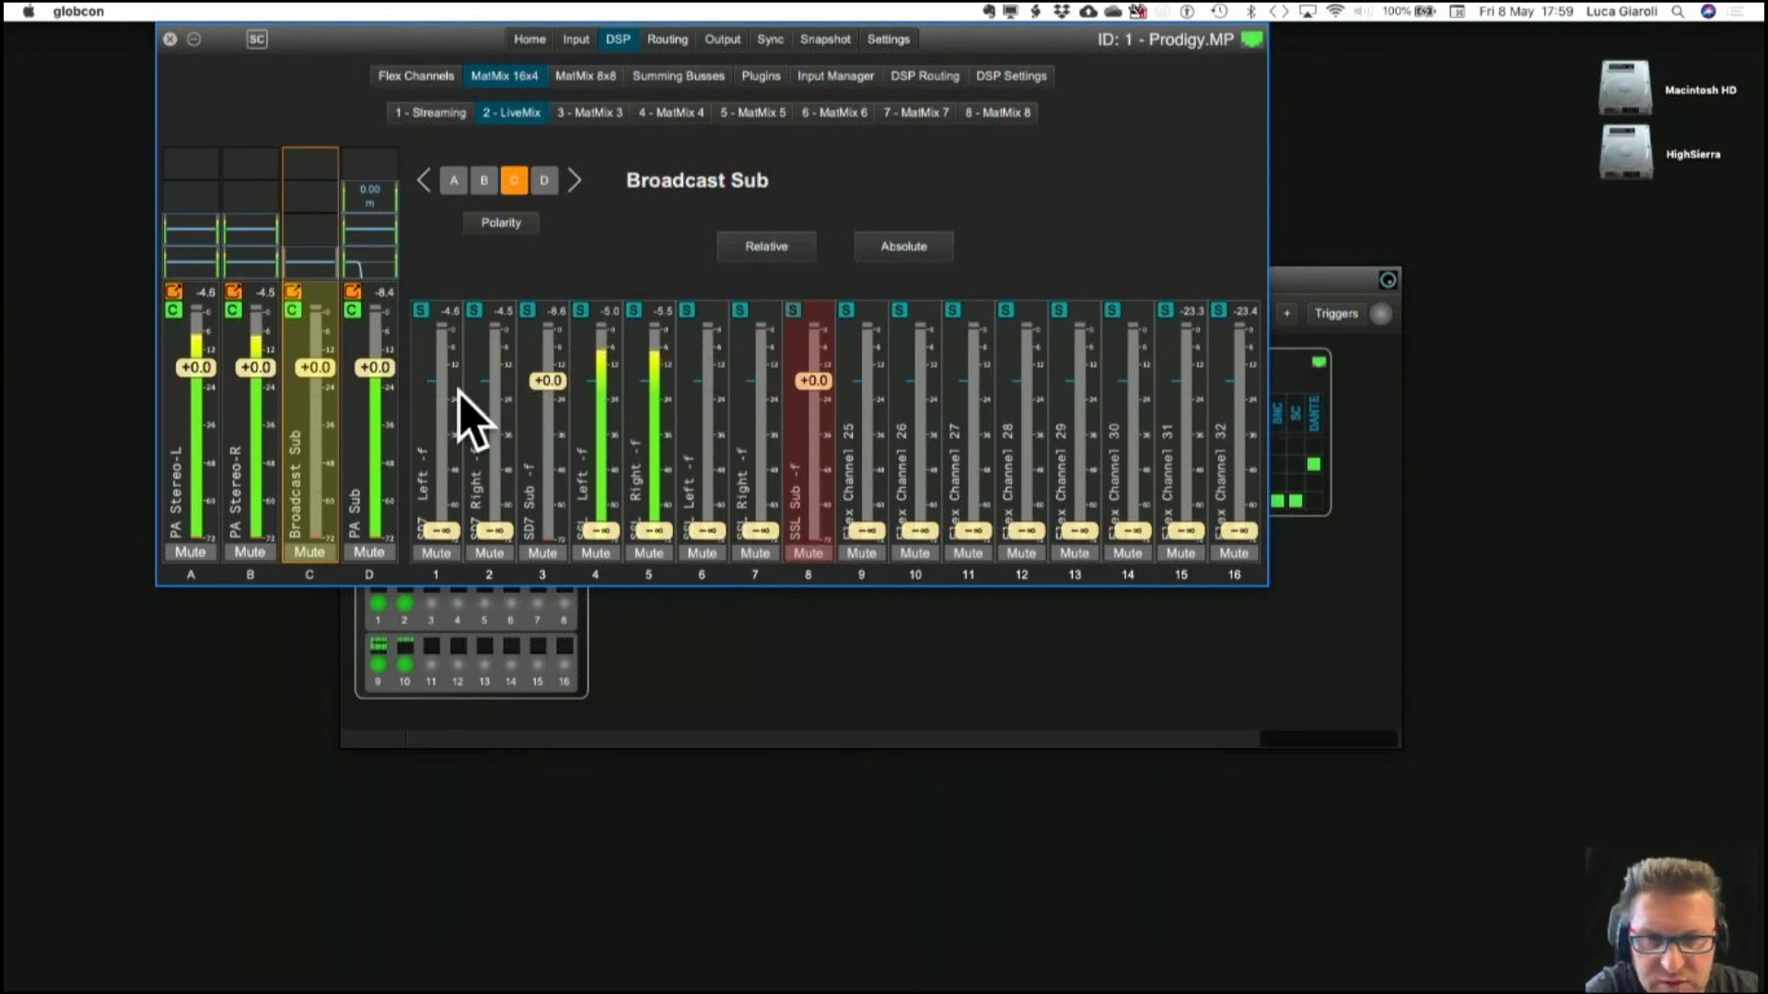
# Copy the PA Sub bus's EQ insert and compare the first EQ inserts of Broadcast Sub and PA Sub.
pyautogui.rightClick(304, 267)
pyautogui.click(478, 285)
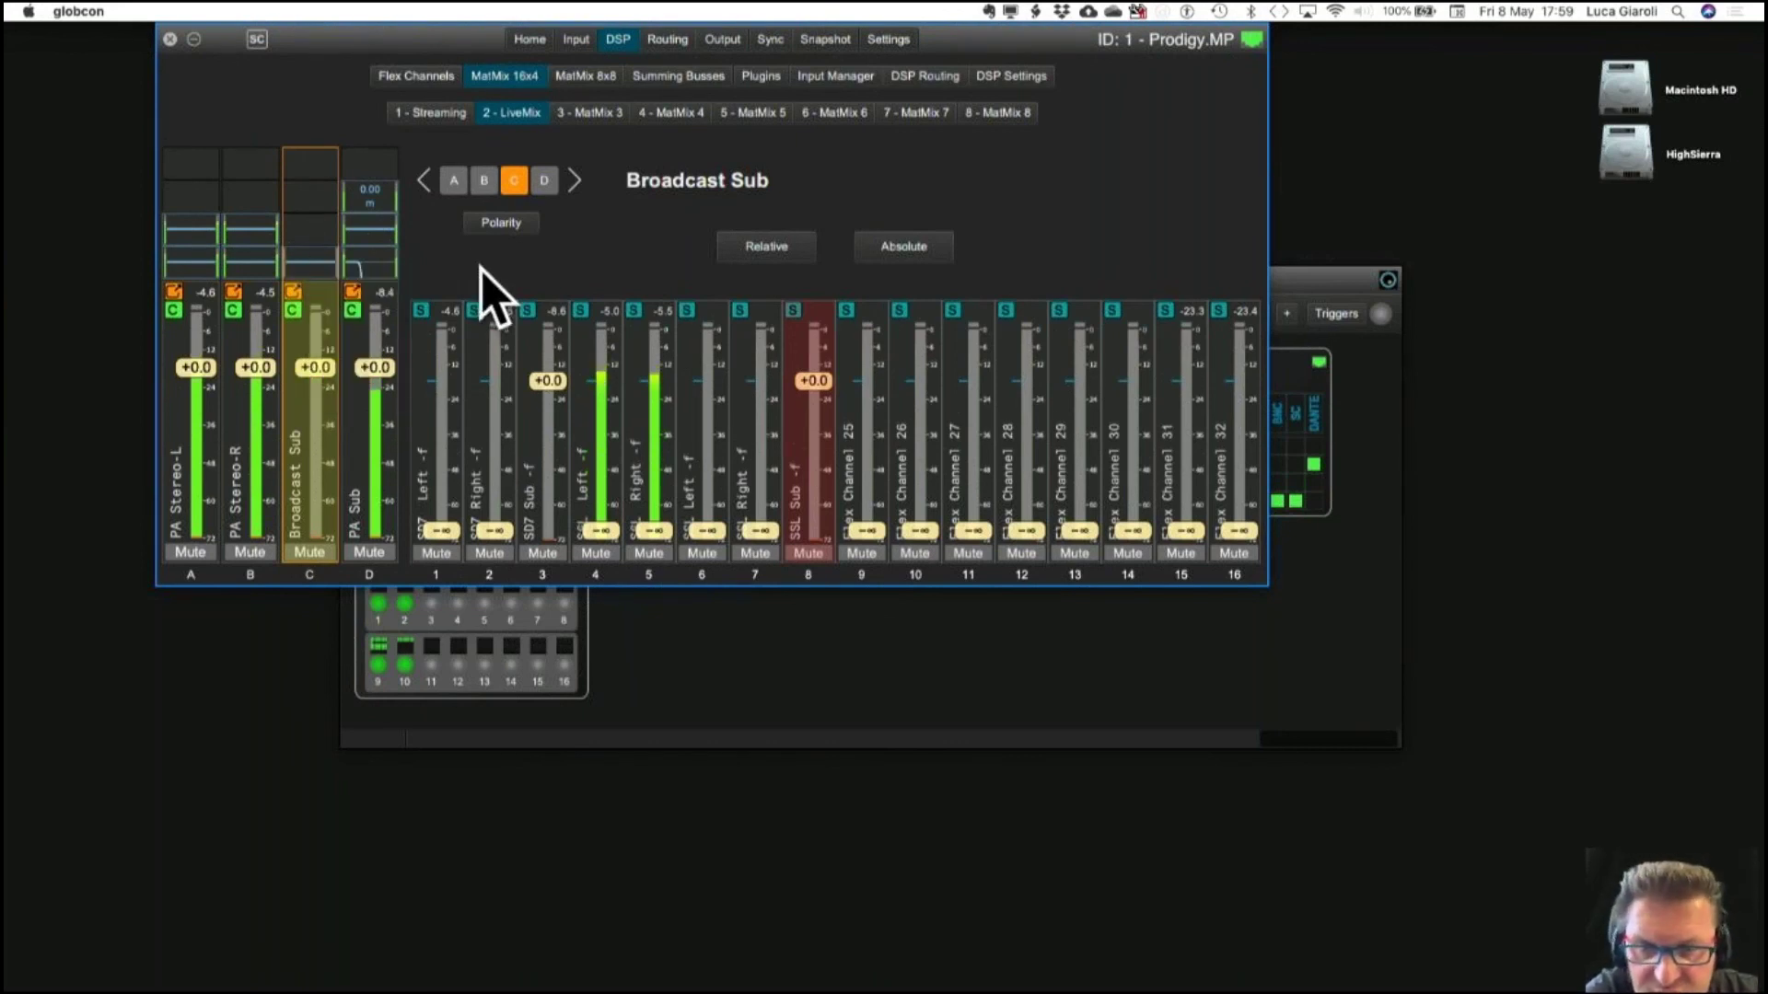
pyautogui.rightClick(363, 268)
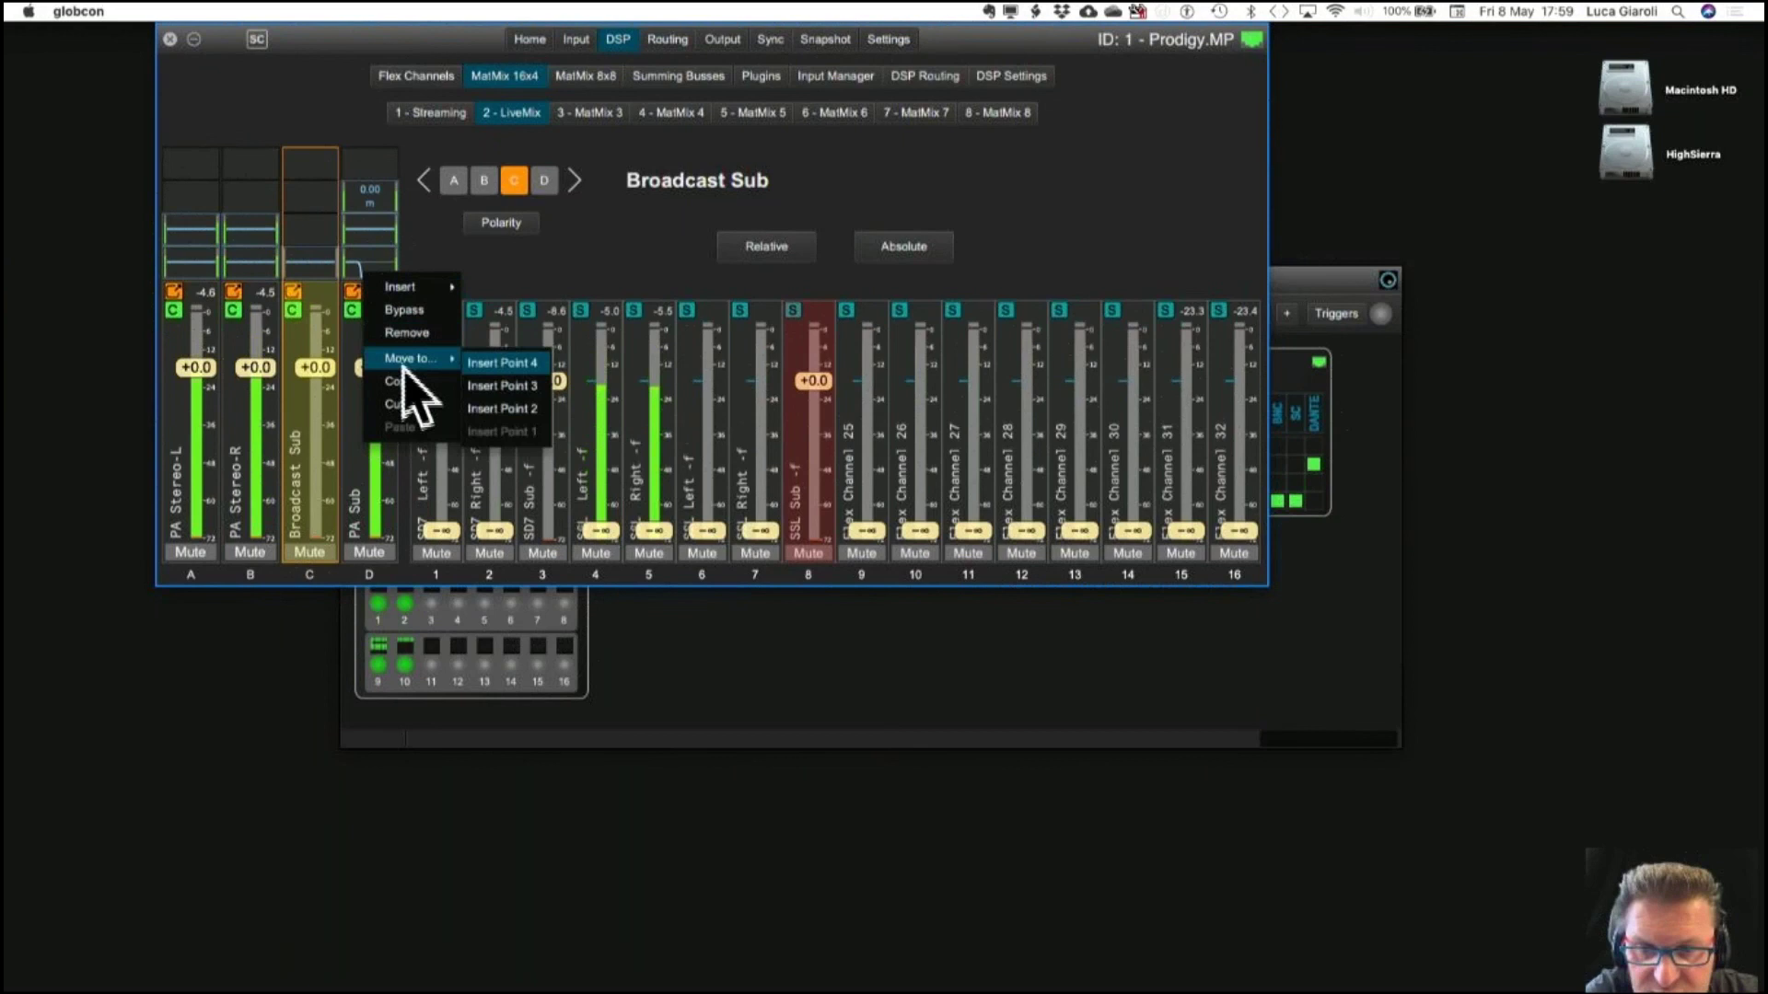
pyautogui.click(330, 309)
pyautogui.rightClick(311, 266)
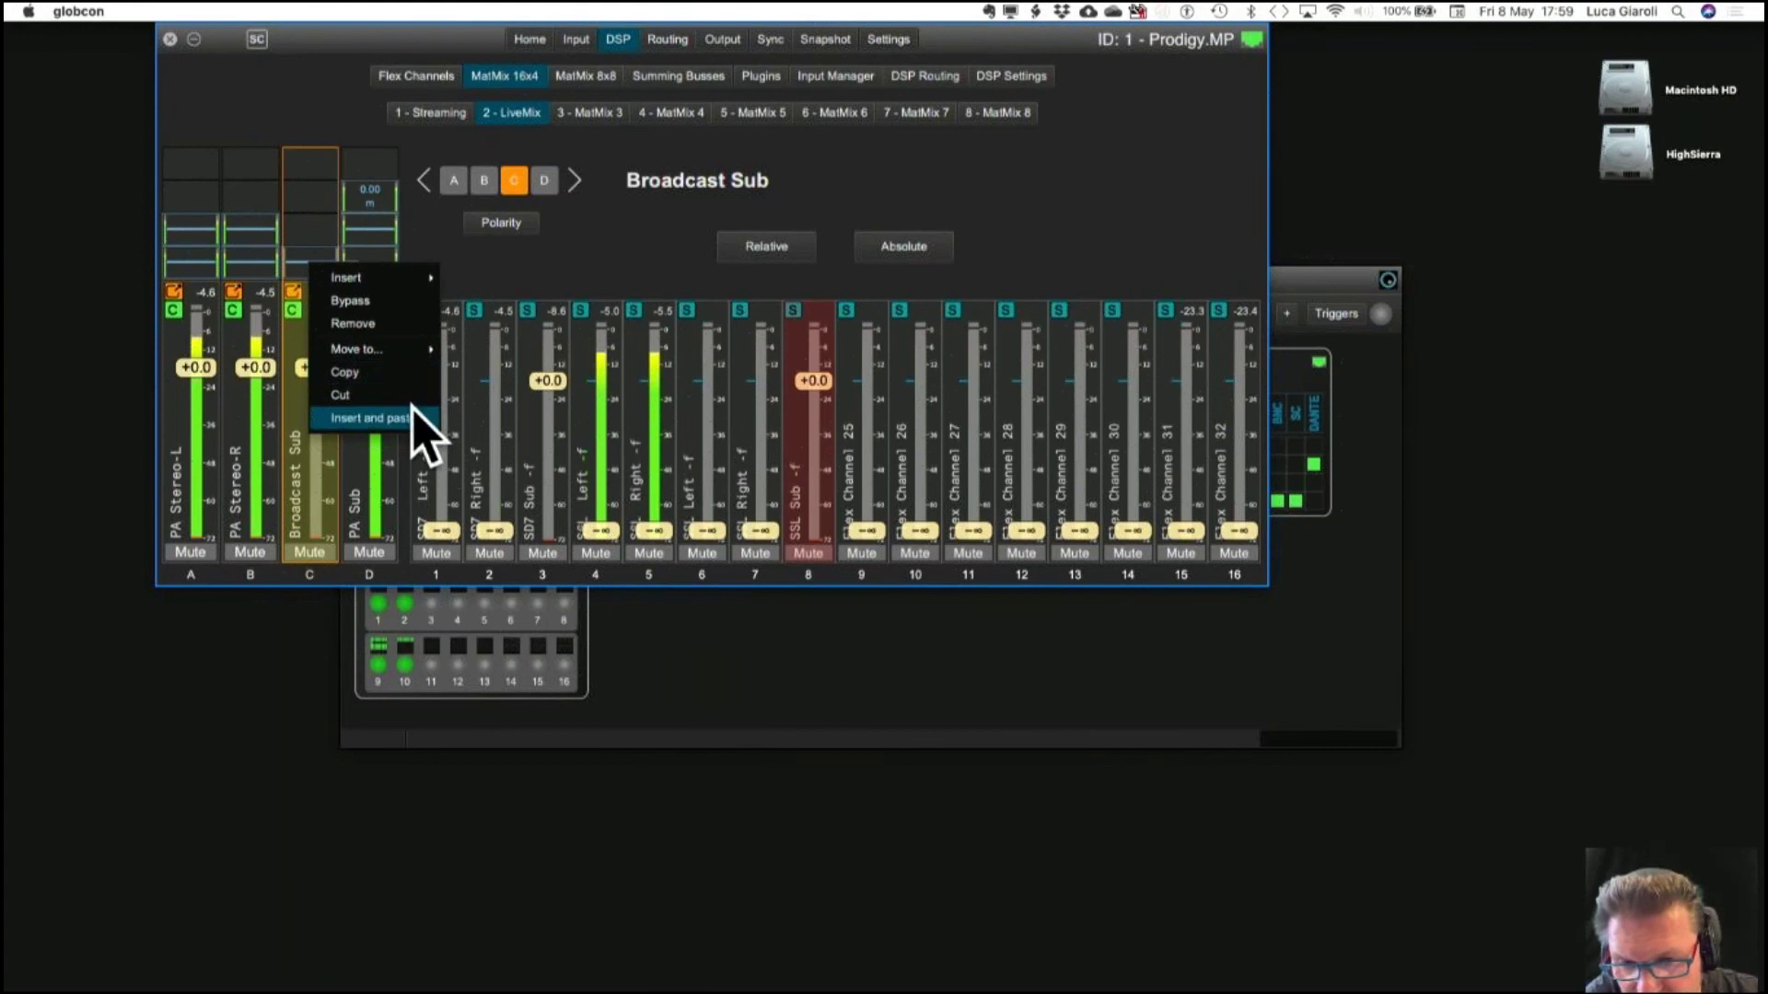
pyautogui.moveTo(405, 349)
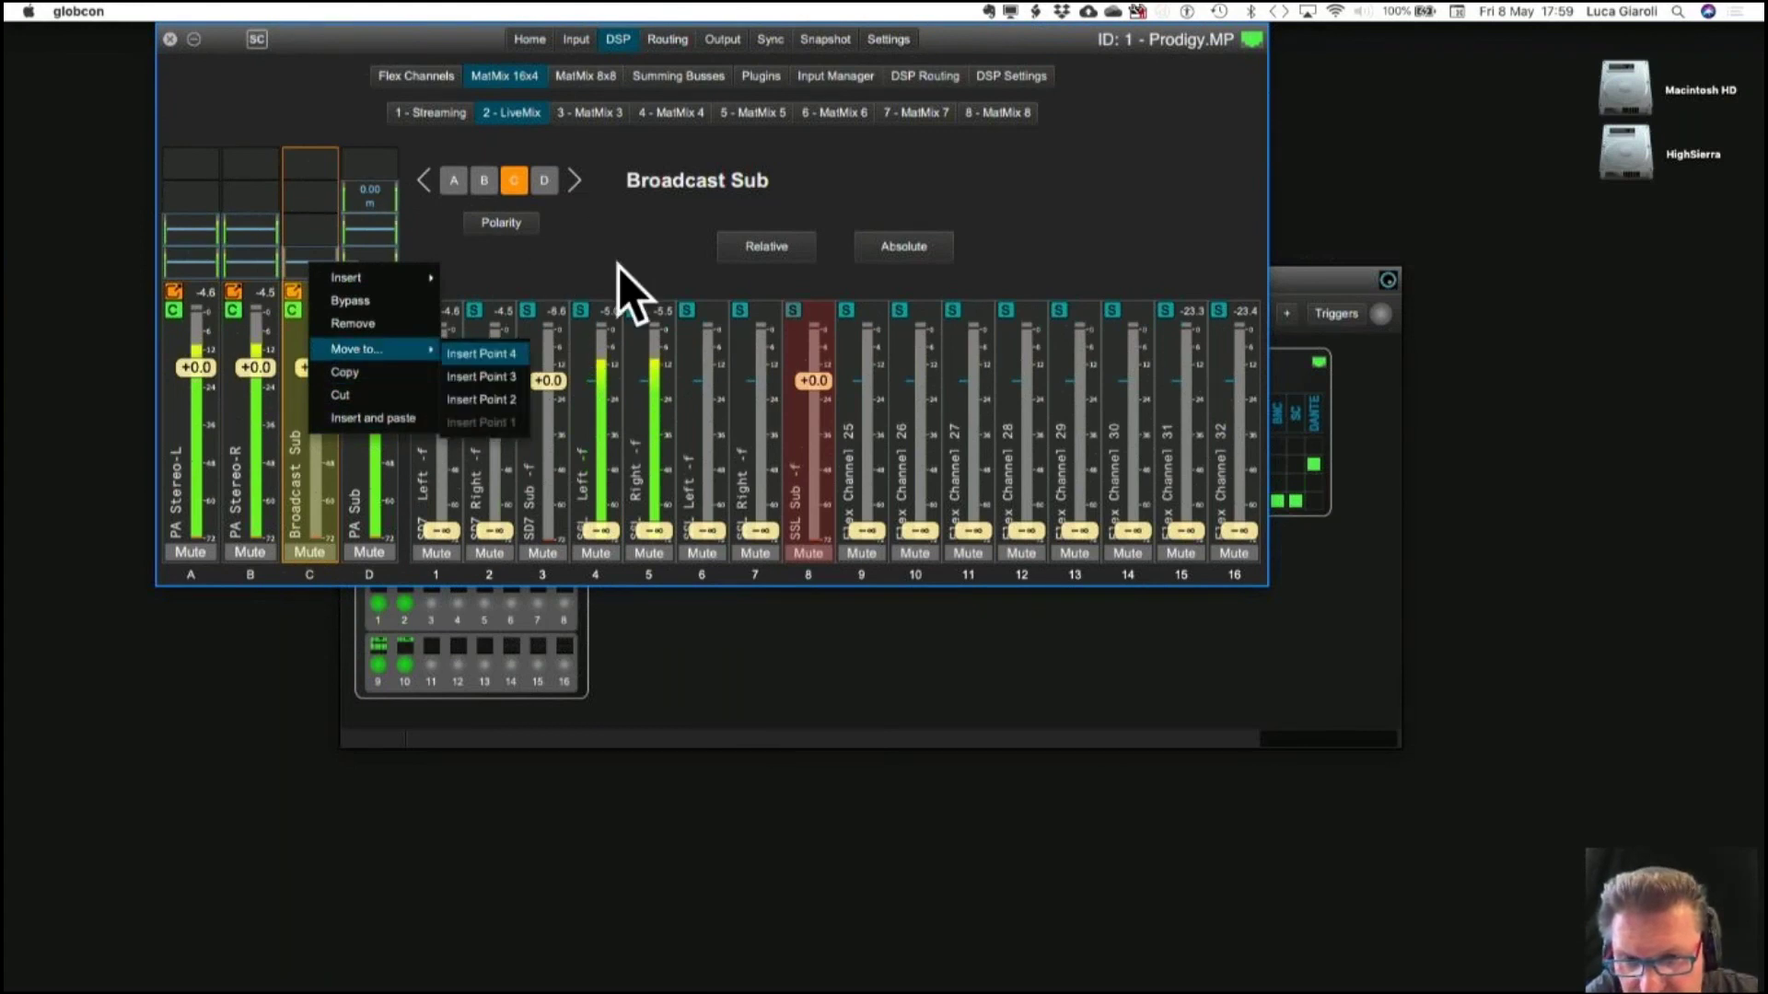
pyautogui.click(553, 287)
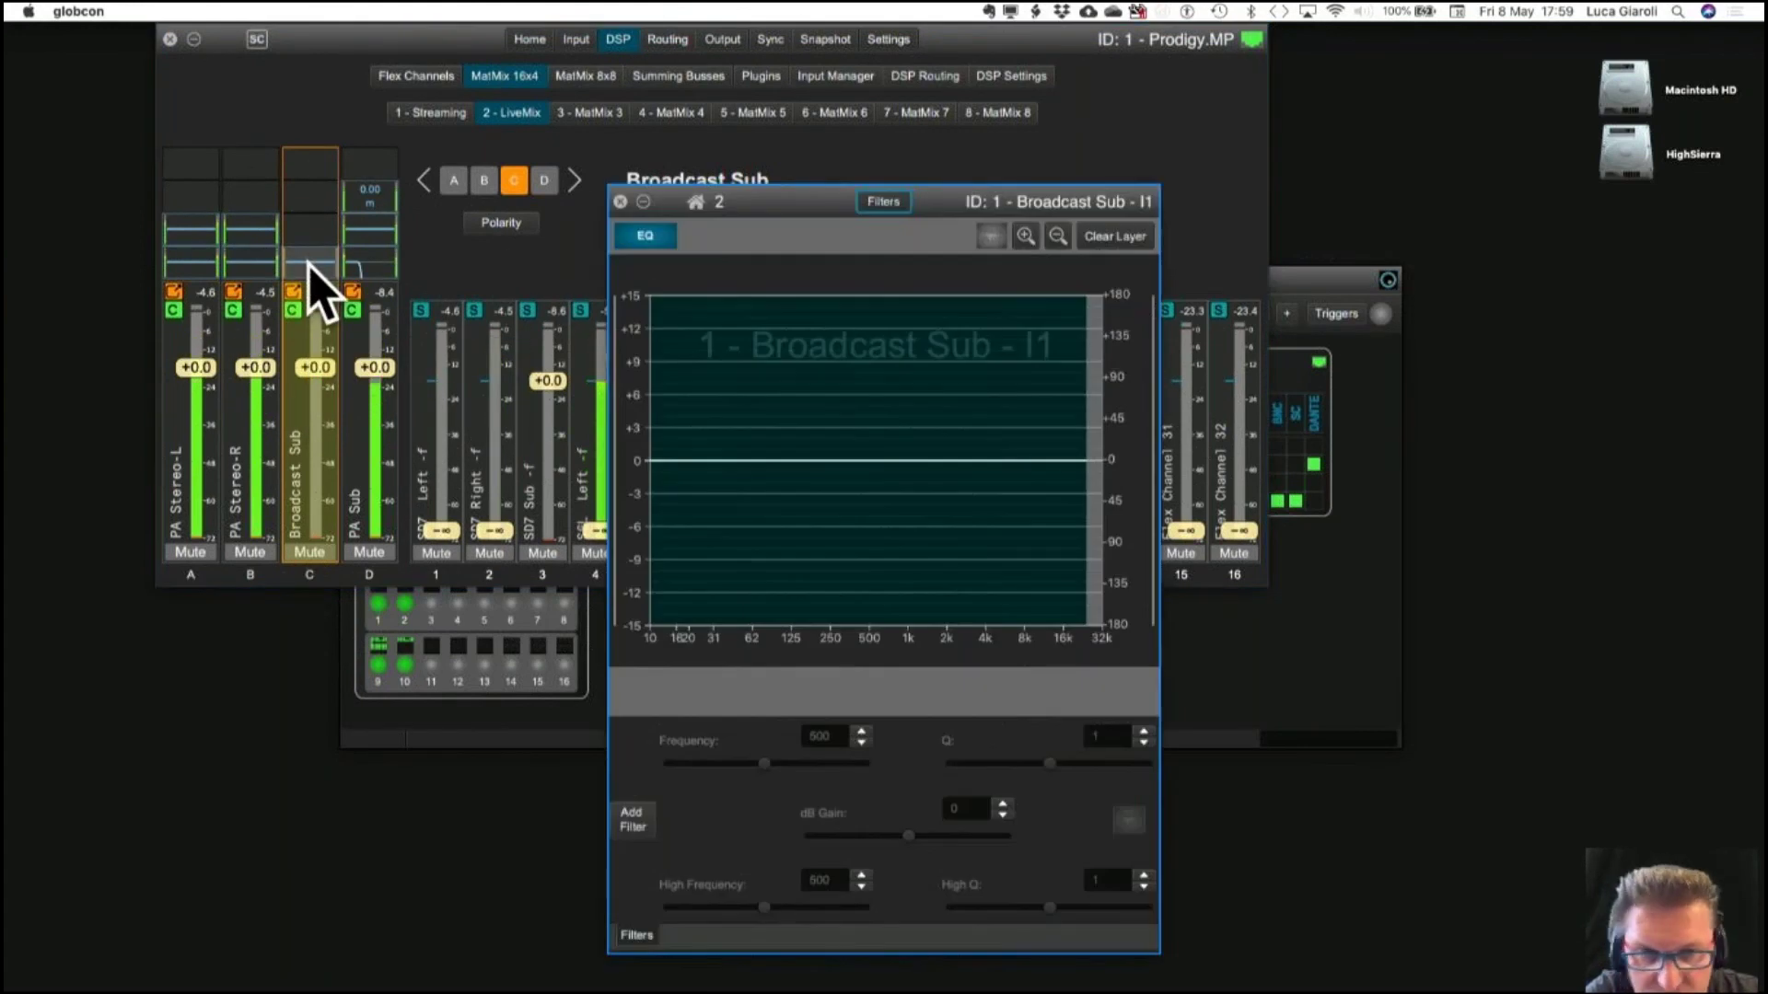
pyautogui.click(620, 201)
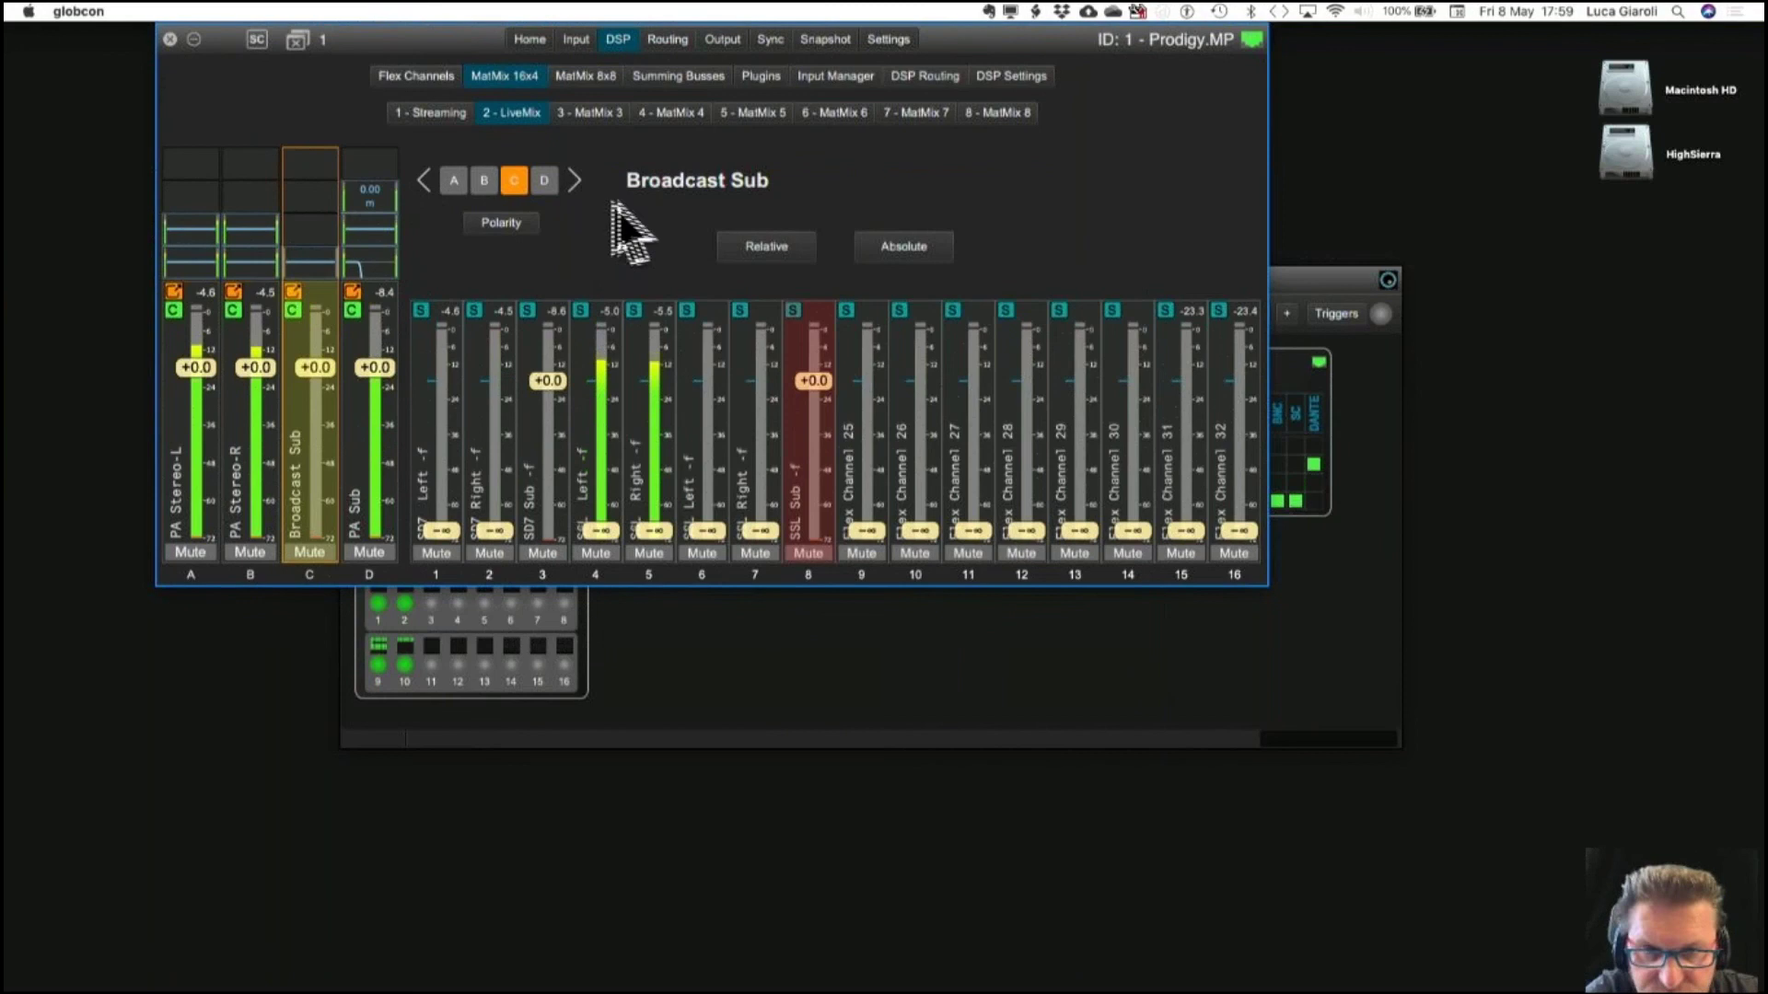
pyautogui.click(359, 266)
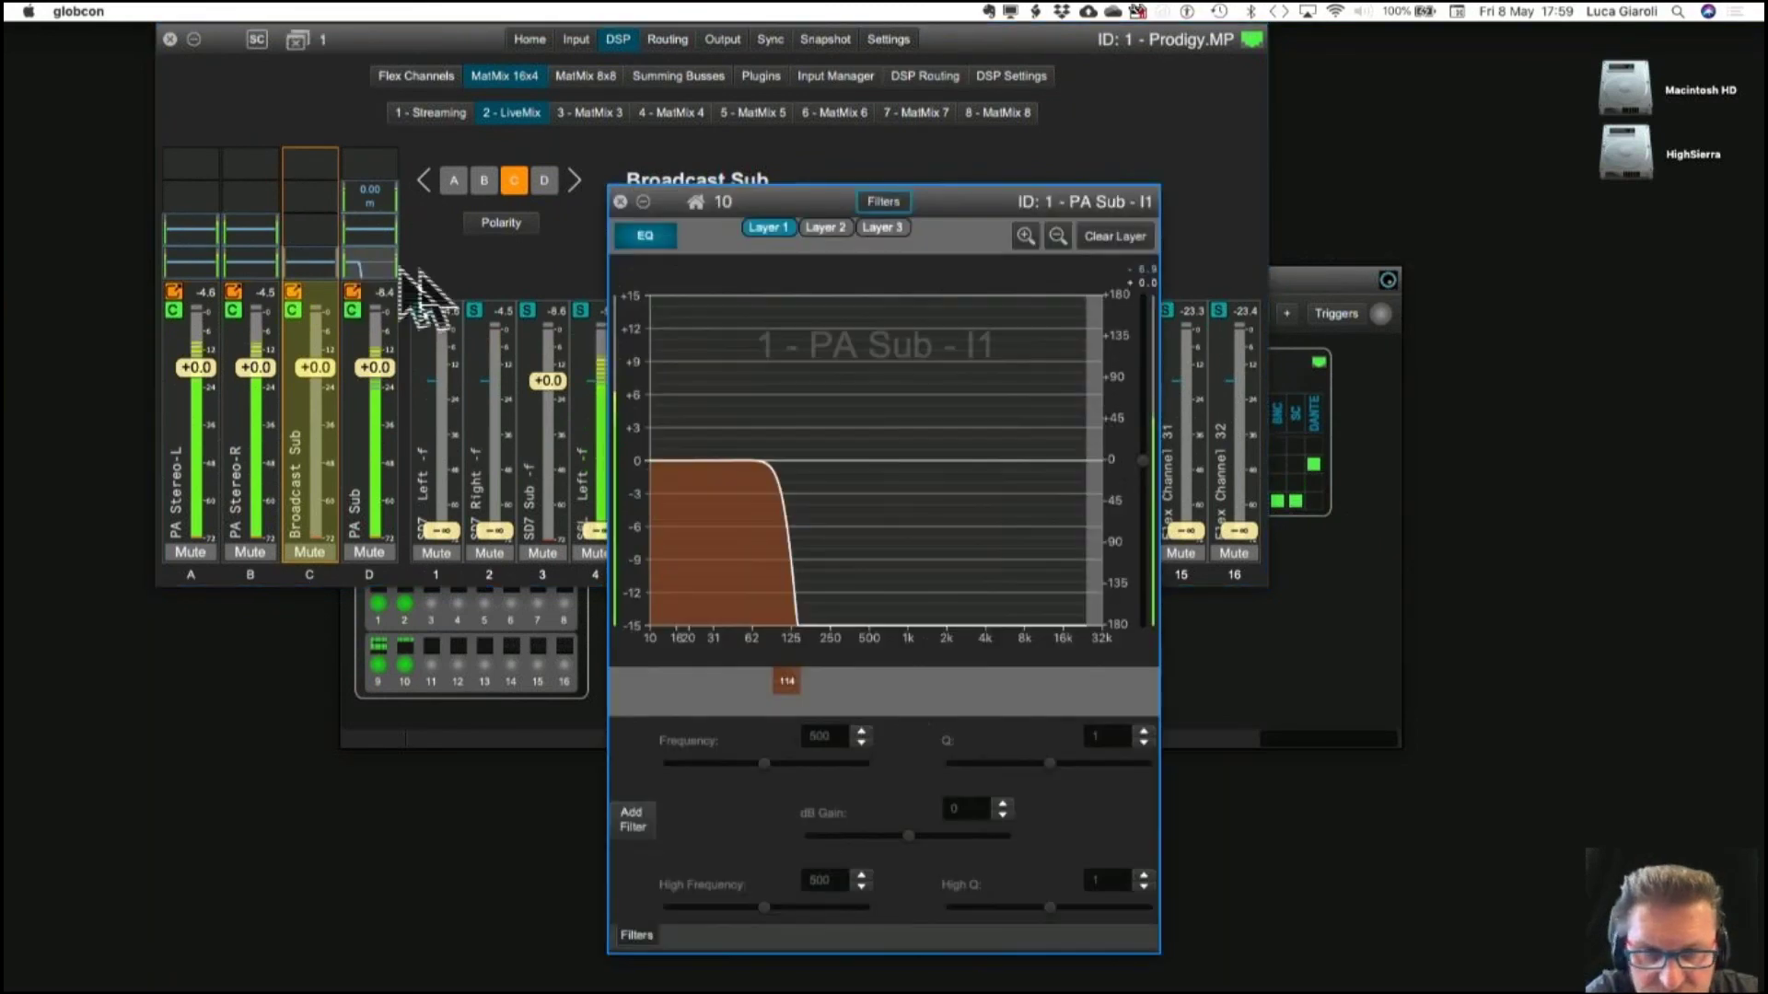
pyautogui.click(621, 202)
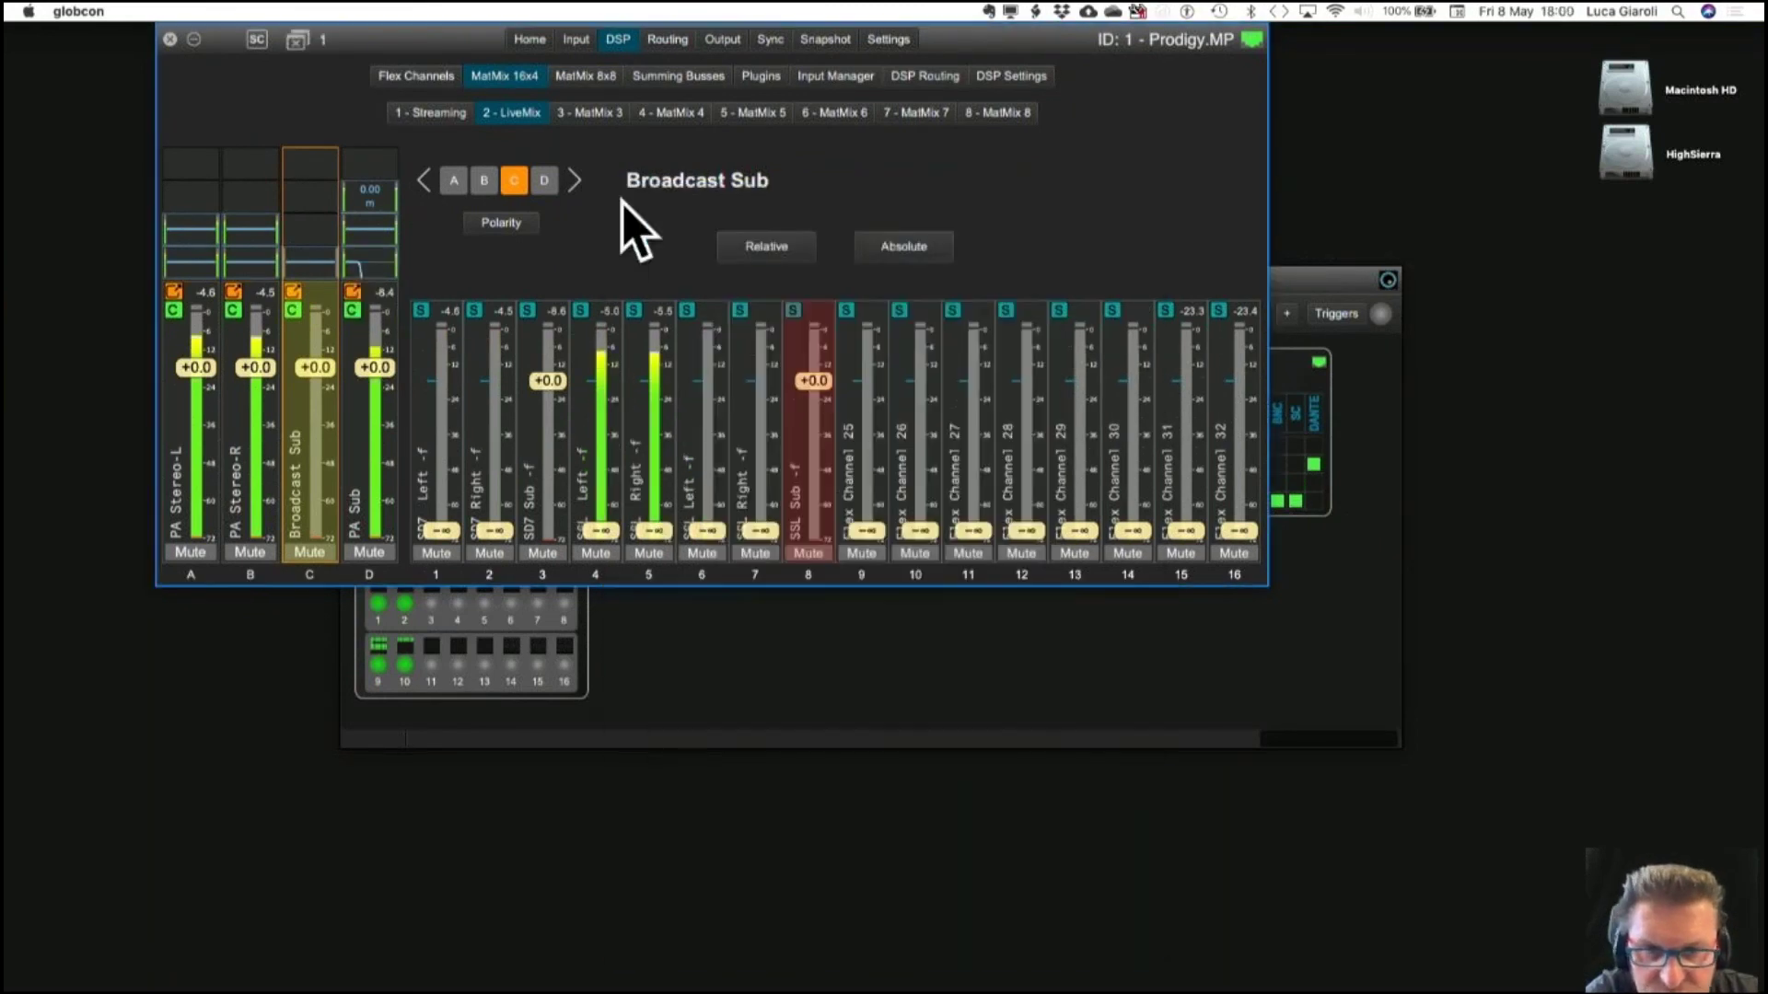
# Remove the Broadcast Sub bus's EQ and insert and paste the copied PA Sub EQ in its place.
pyautogui.rightClick(309, 265)
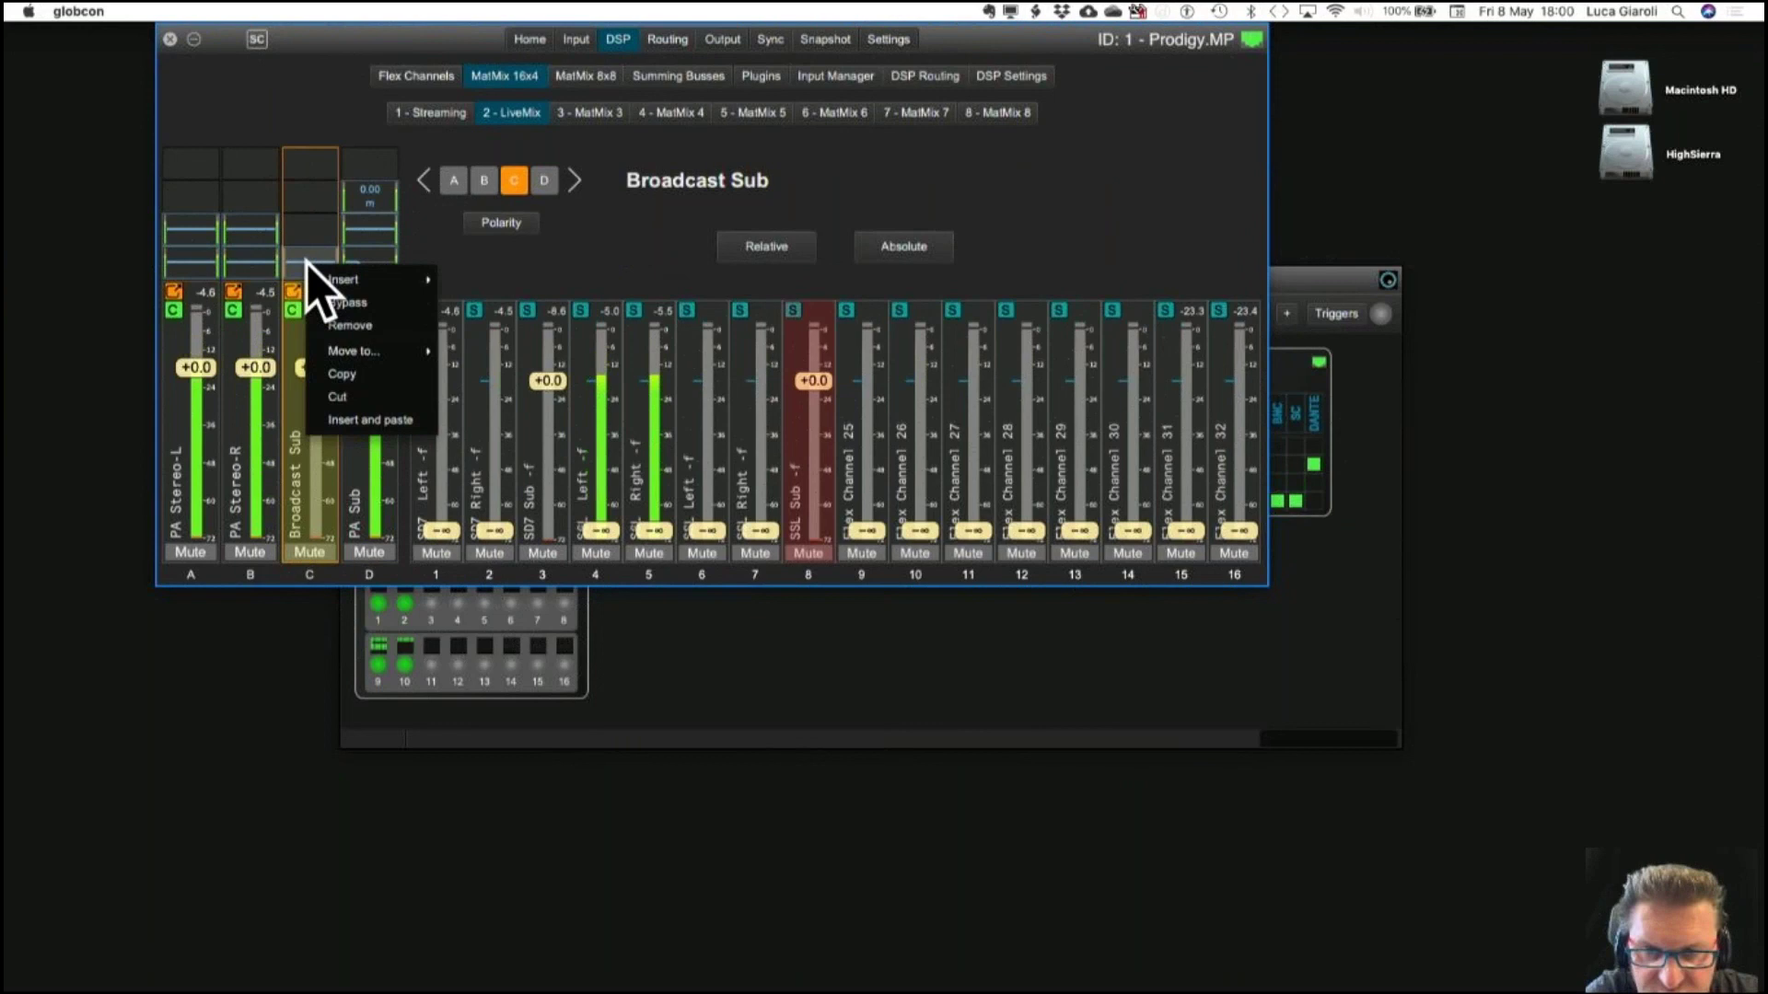
pyautogui.click(336, 326)
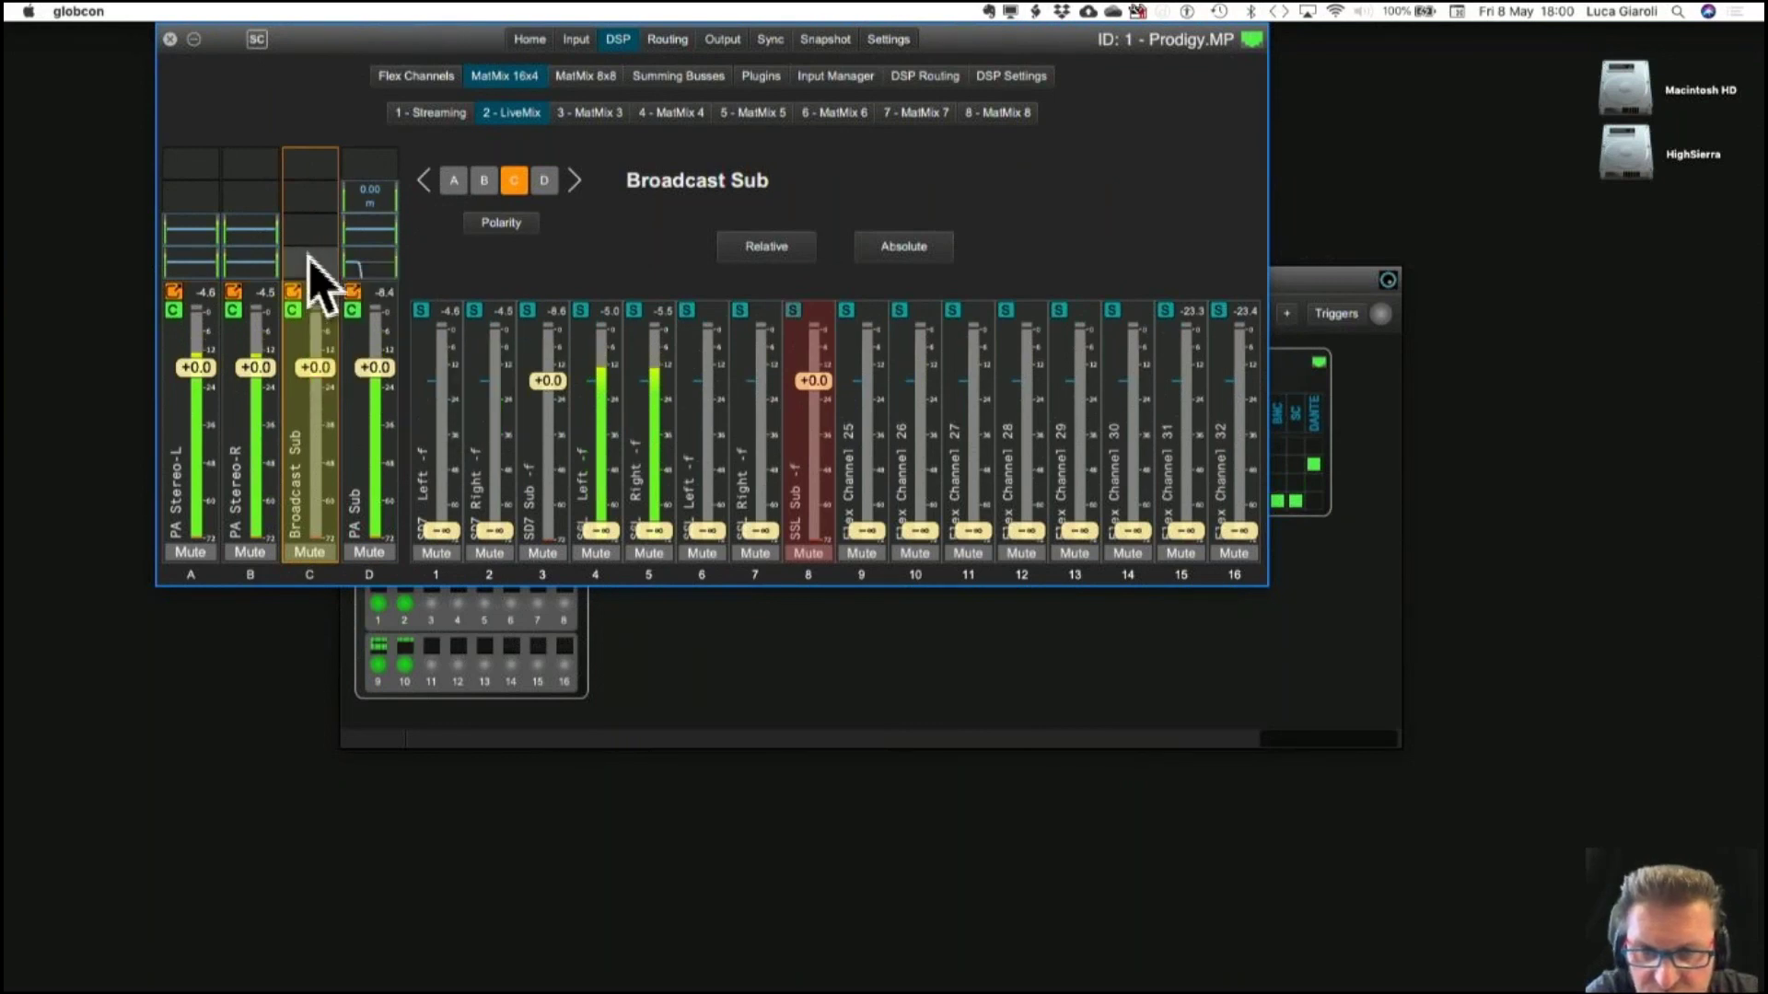
pyautogui.rightClick(309, 265)
pyautogui.click(337, 416)
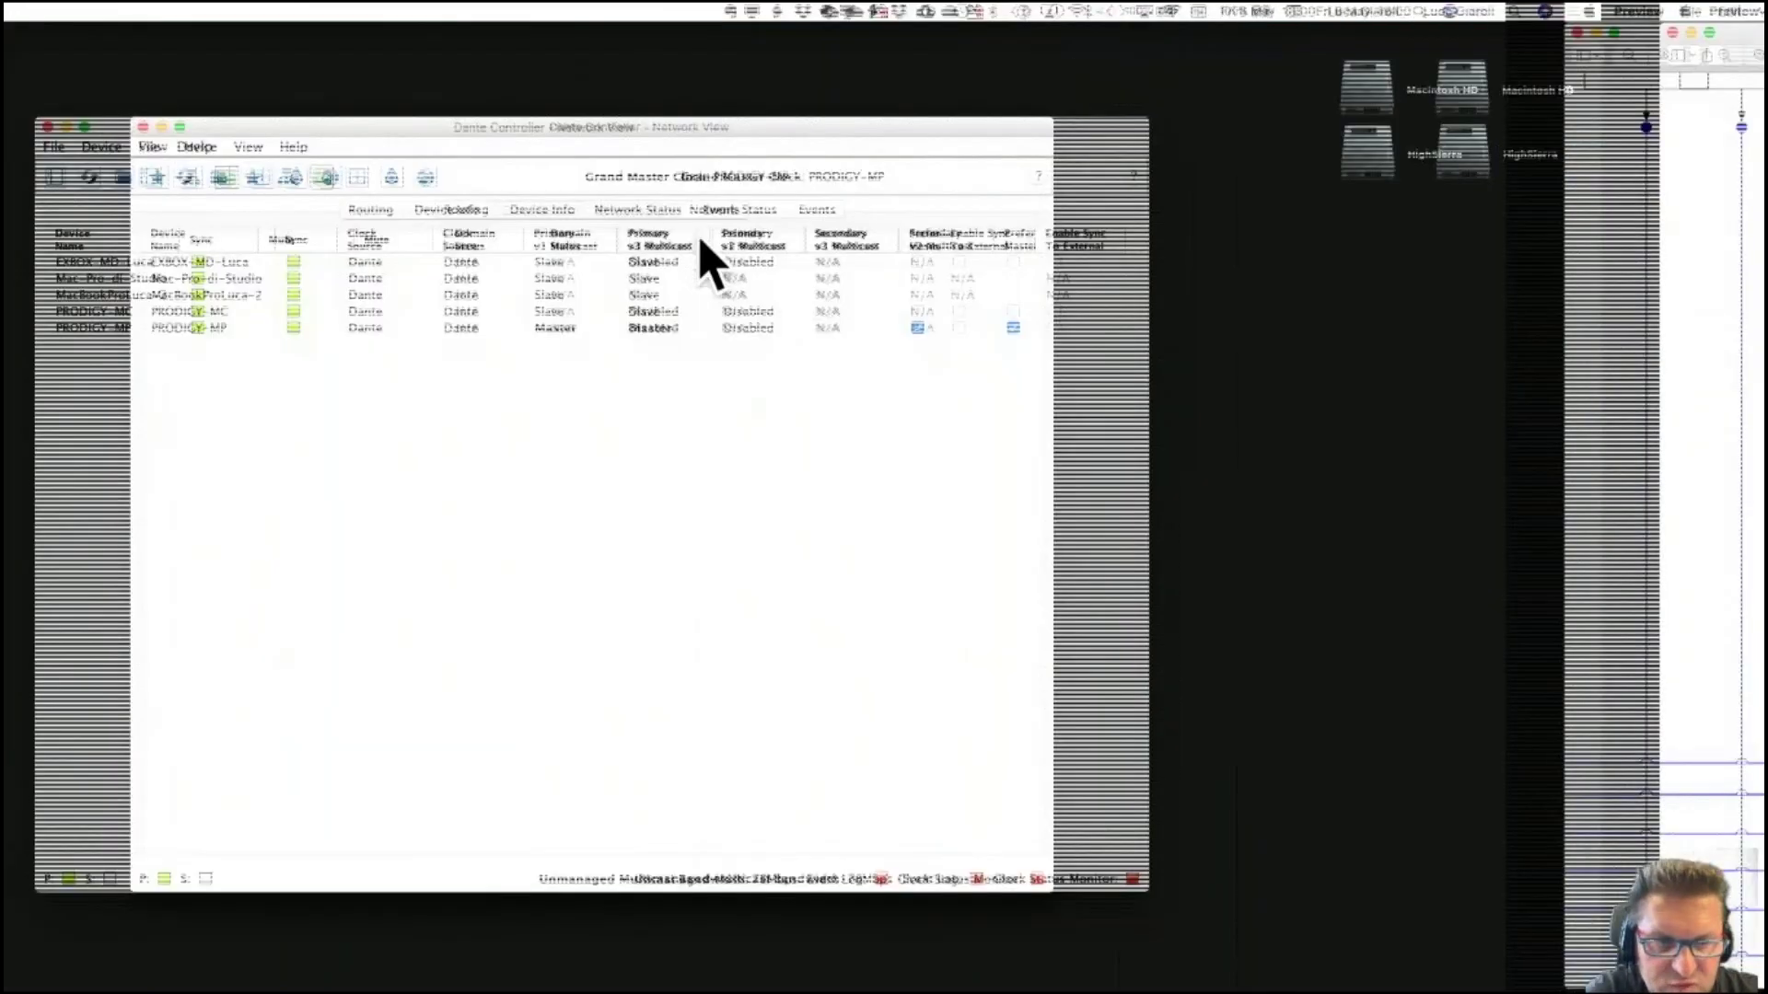
# Examine the table of available, used and remaining DSP resources in LiveWorkflow_rev3.pdf in Preview.
pyautogui.scroll(5, 698, 234)
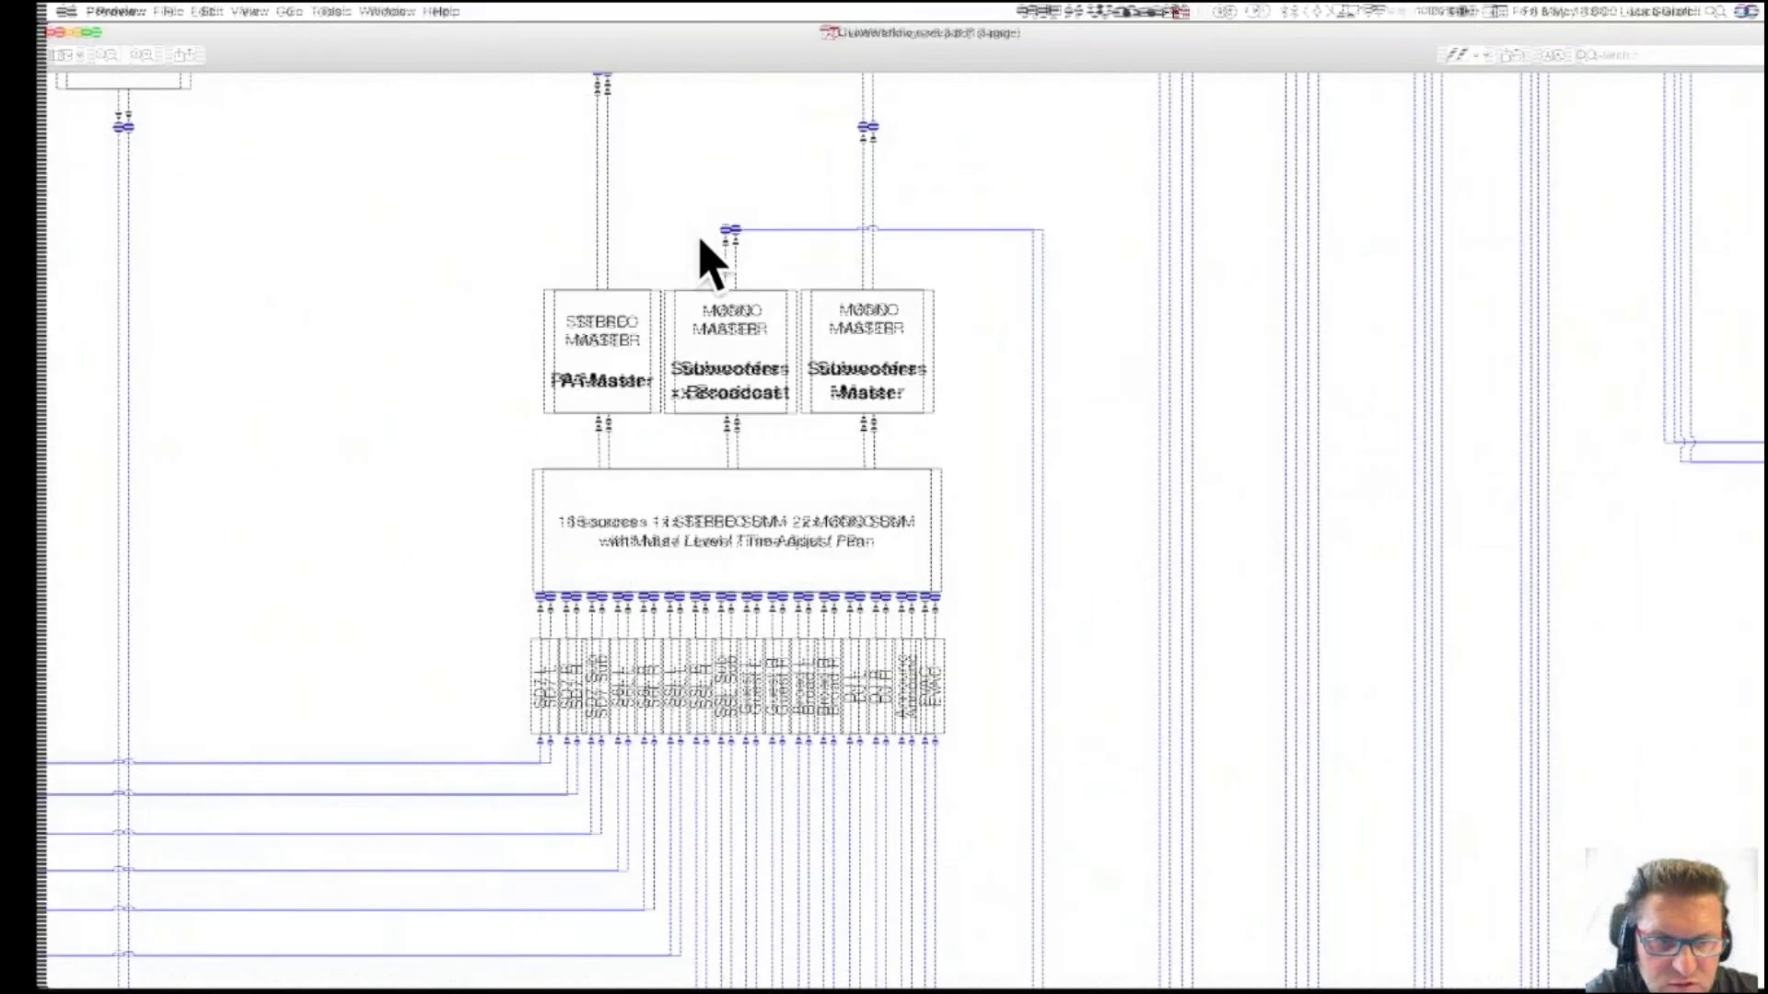
pyautogui.scroll(-5, 698, 235)
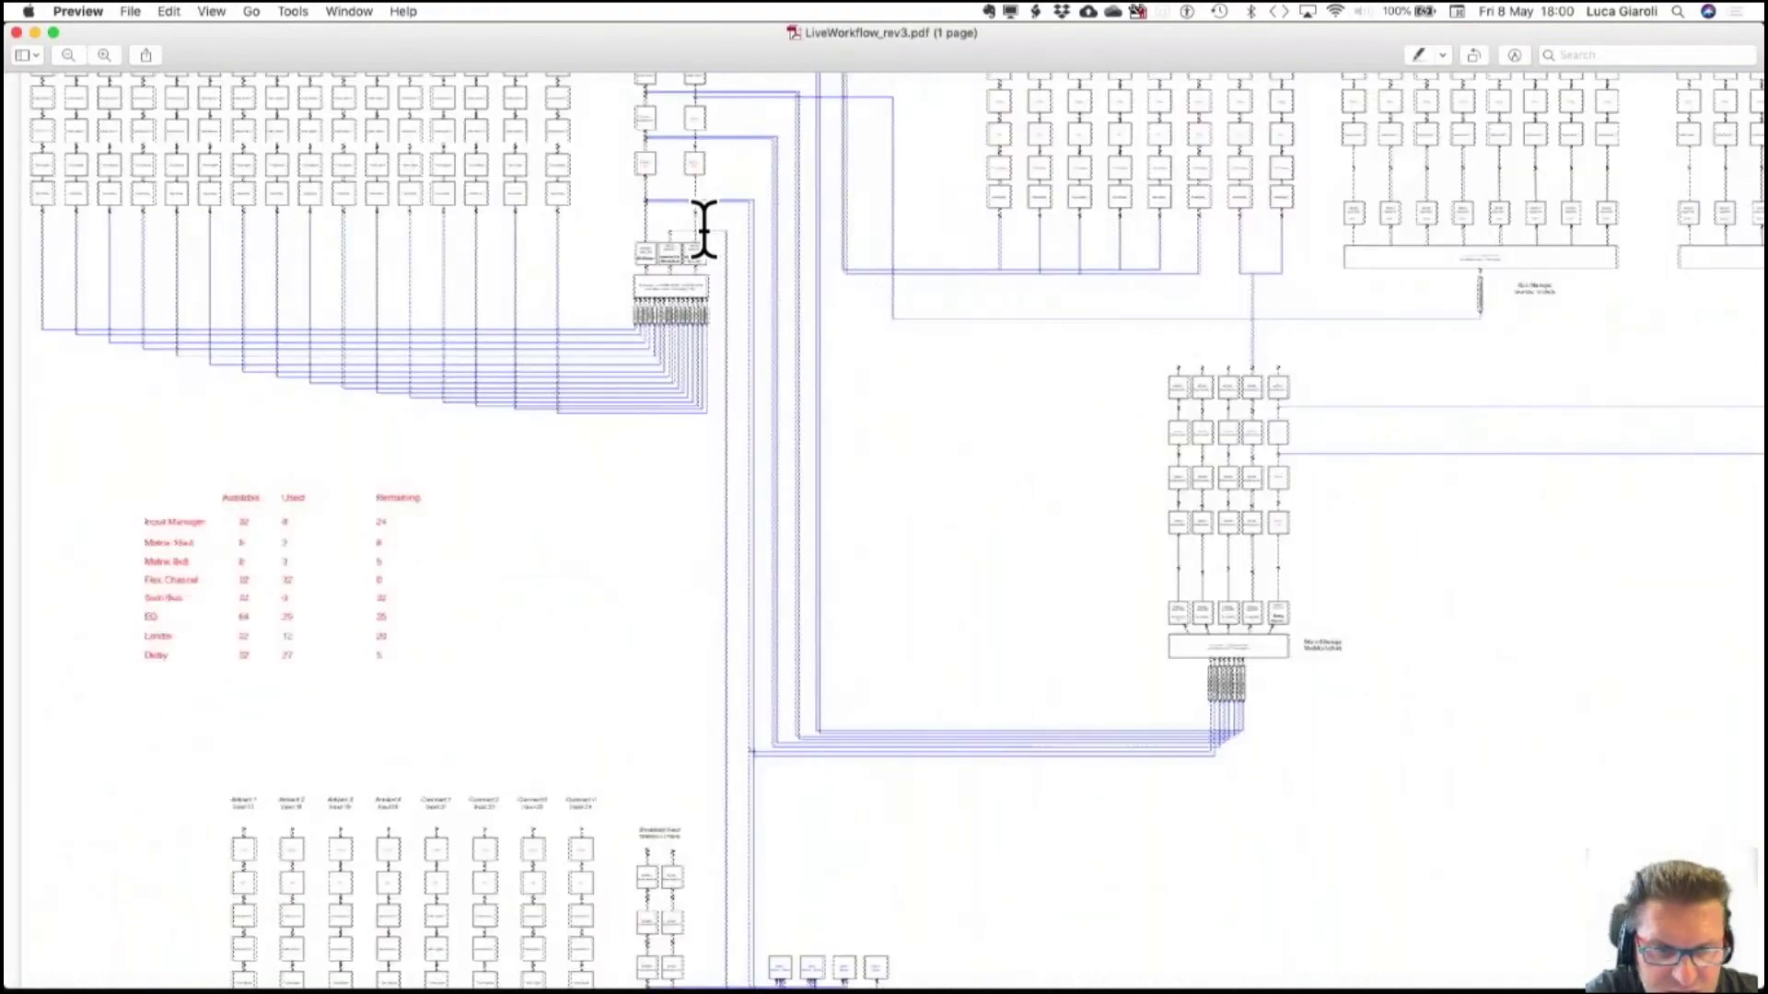
pyautogui.scroll(5, 348, 401)
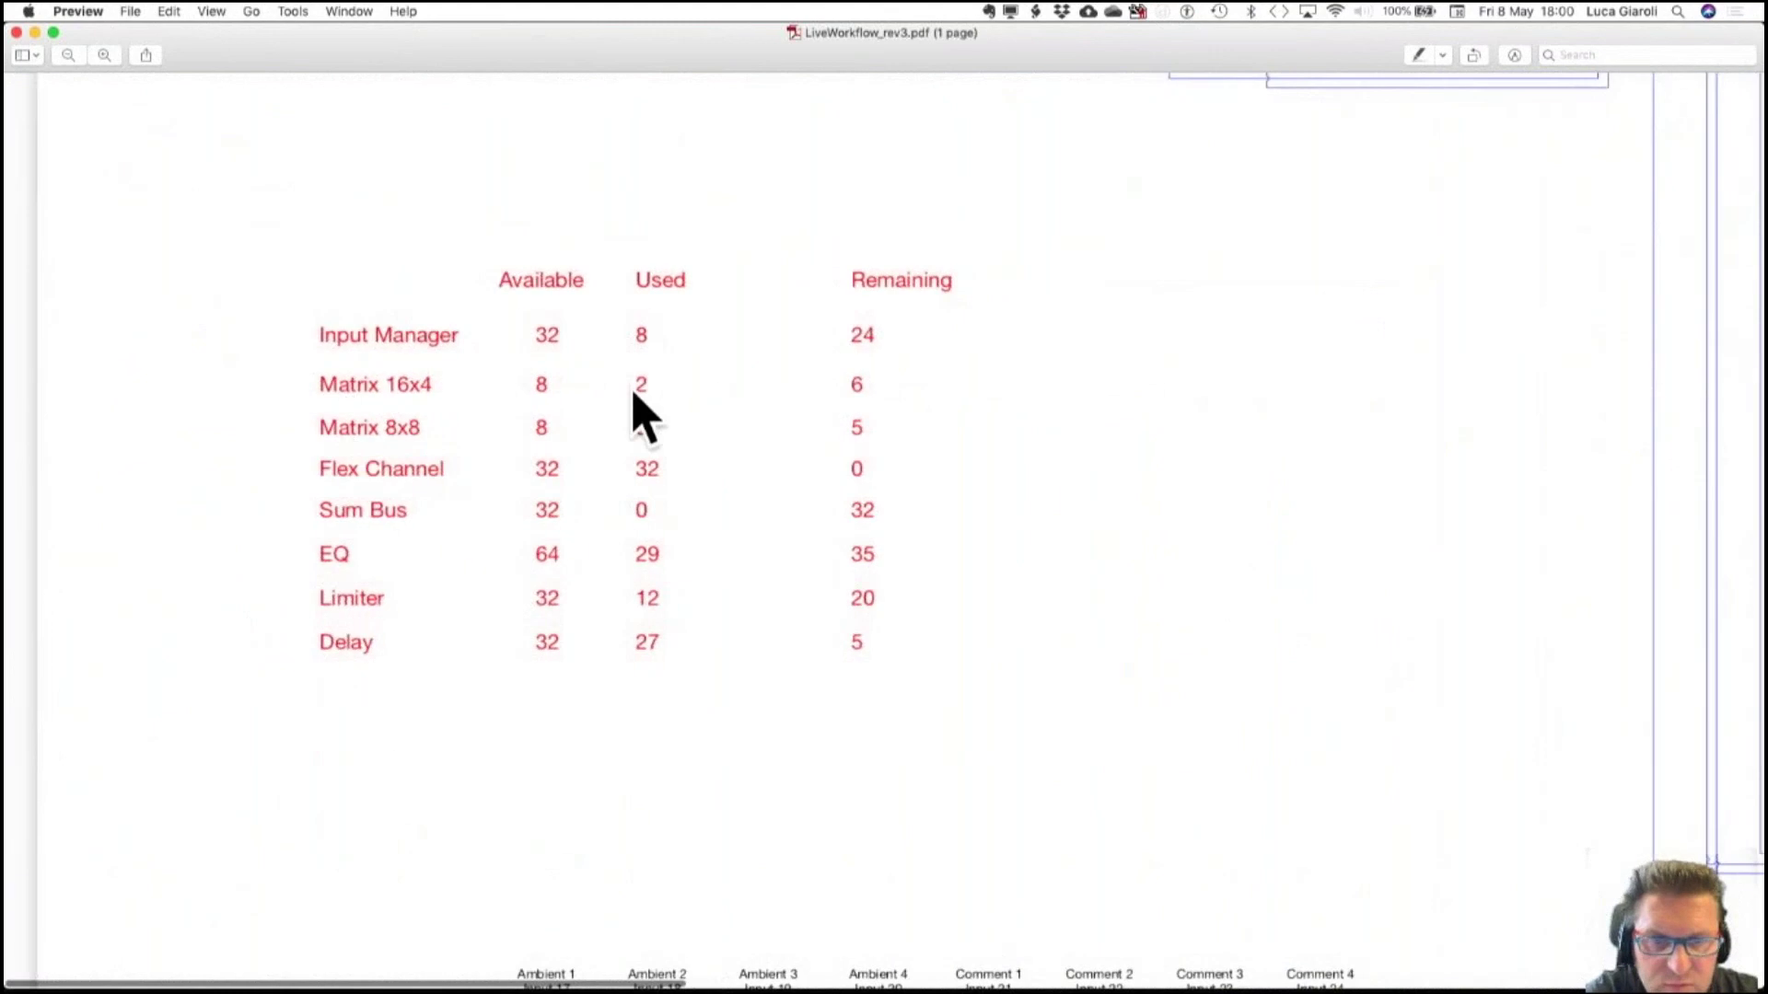
pyautogui.scroll(3, 639, 406)
pyautogui.scroll(1, 633, 394)
pyautogui.hscroll(-3, 632, 400)
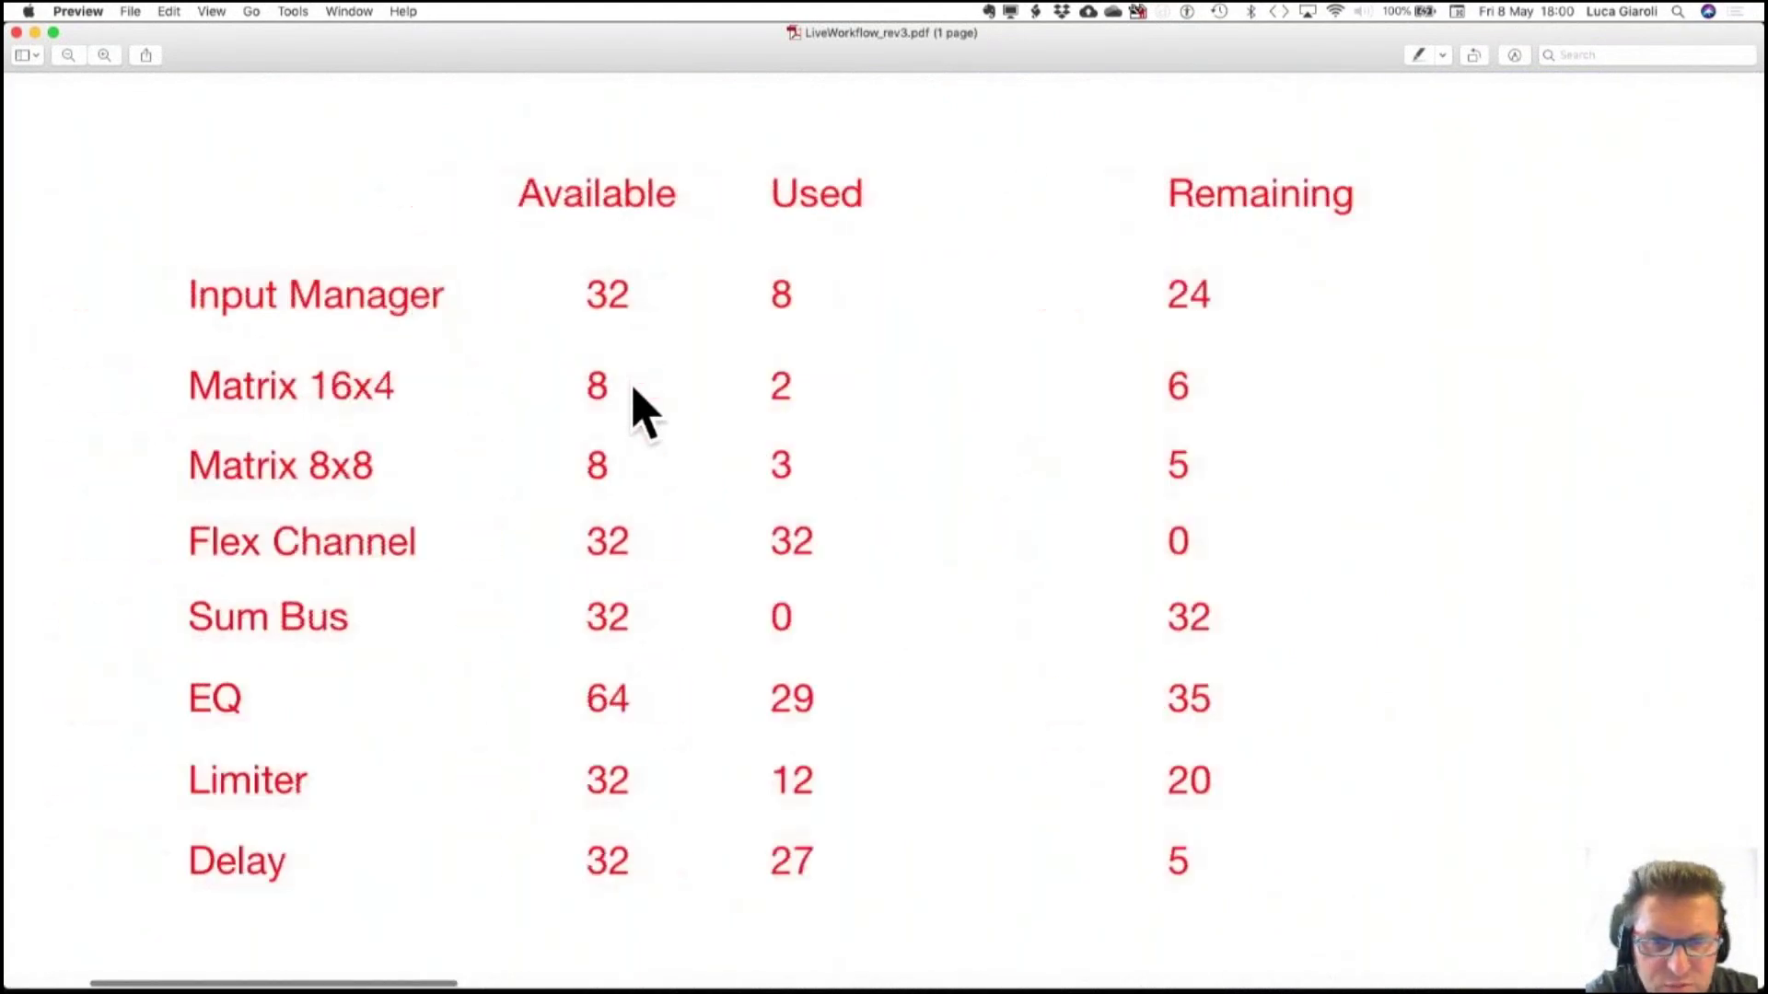
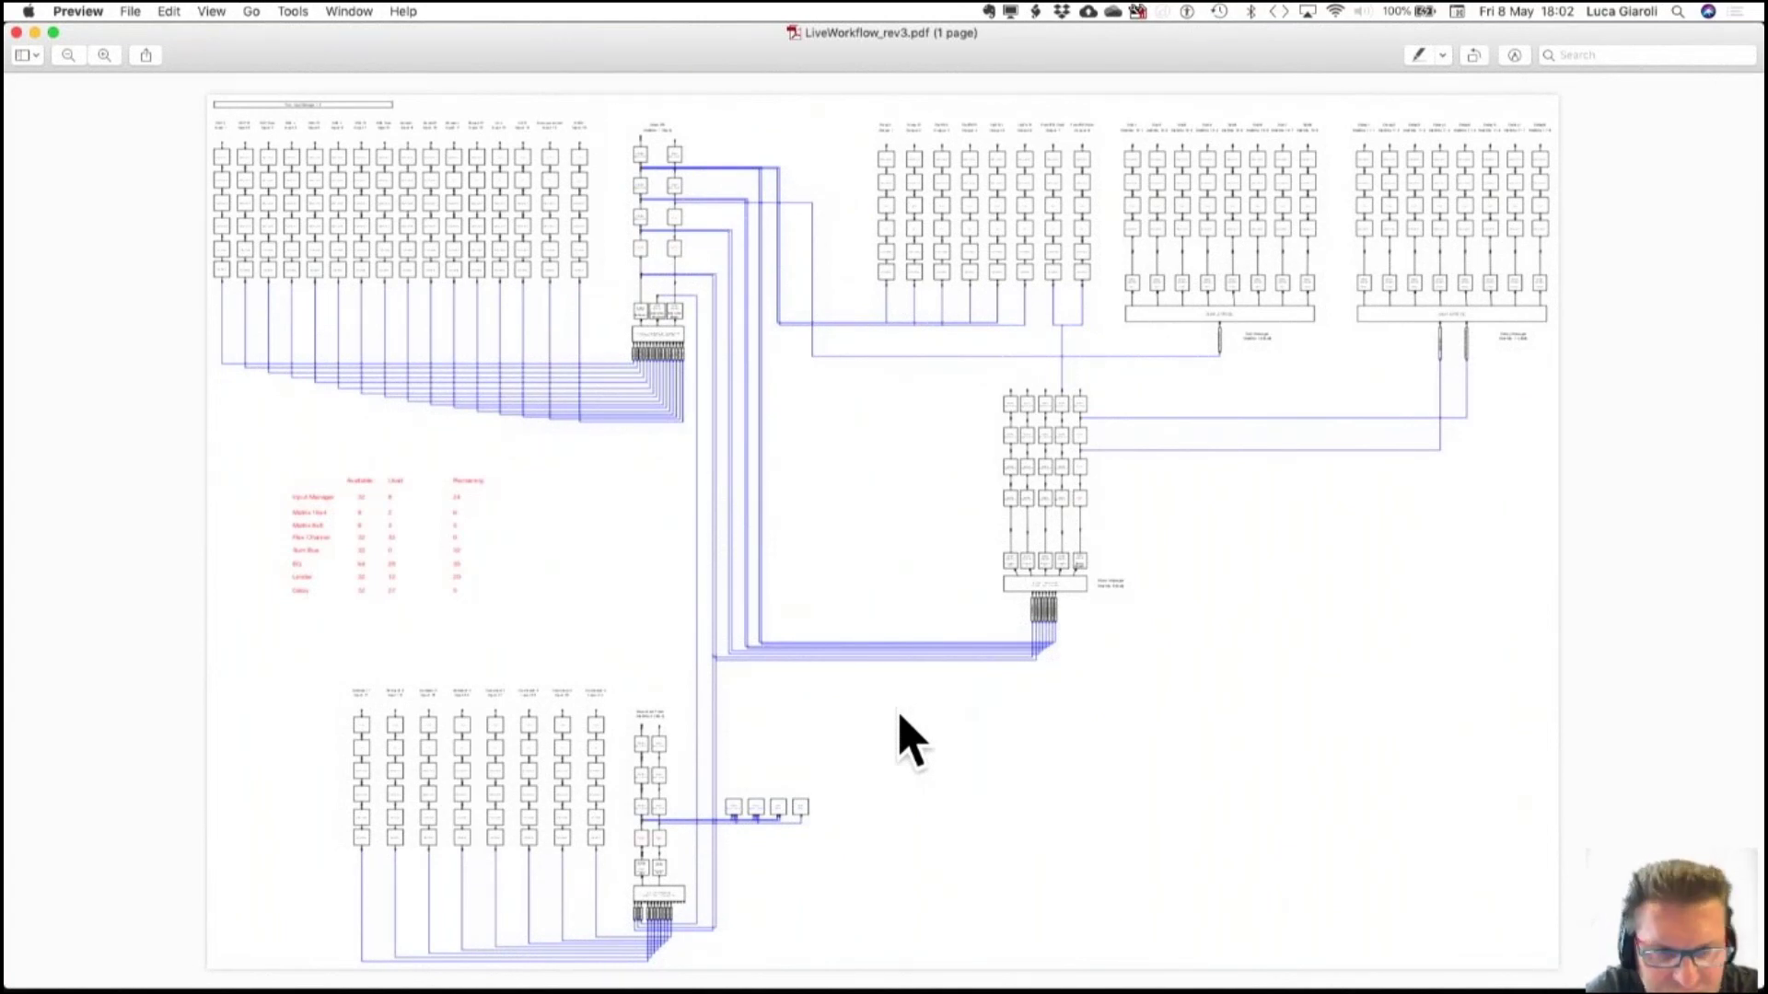
# Back in globcon, recall the PA Management layout and open the Prodigy.MP's Input Manager.
pyautogui.press('super+h')
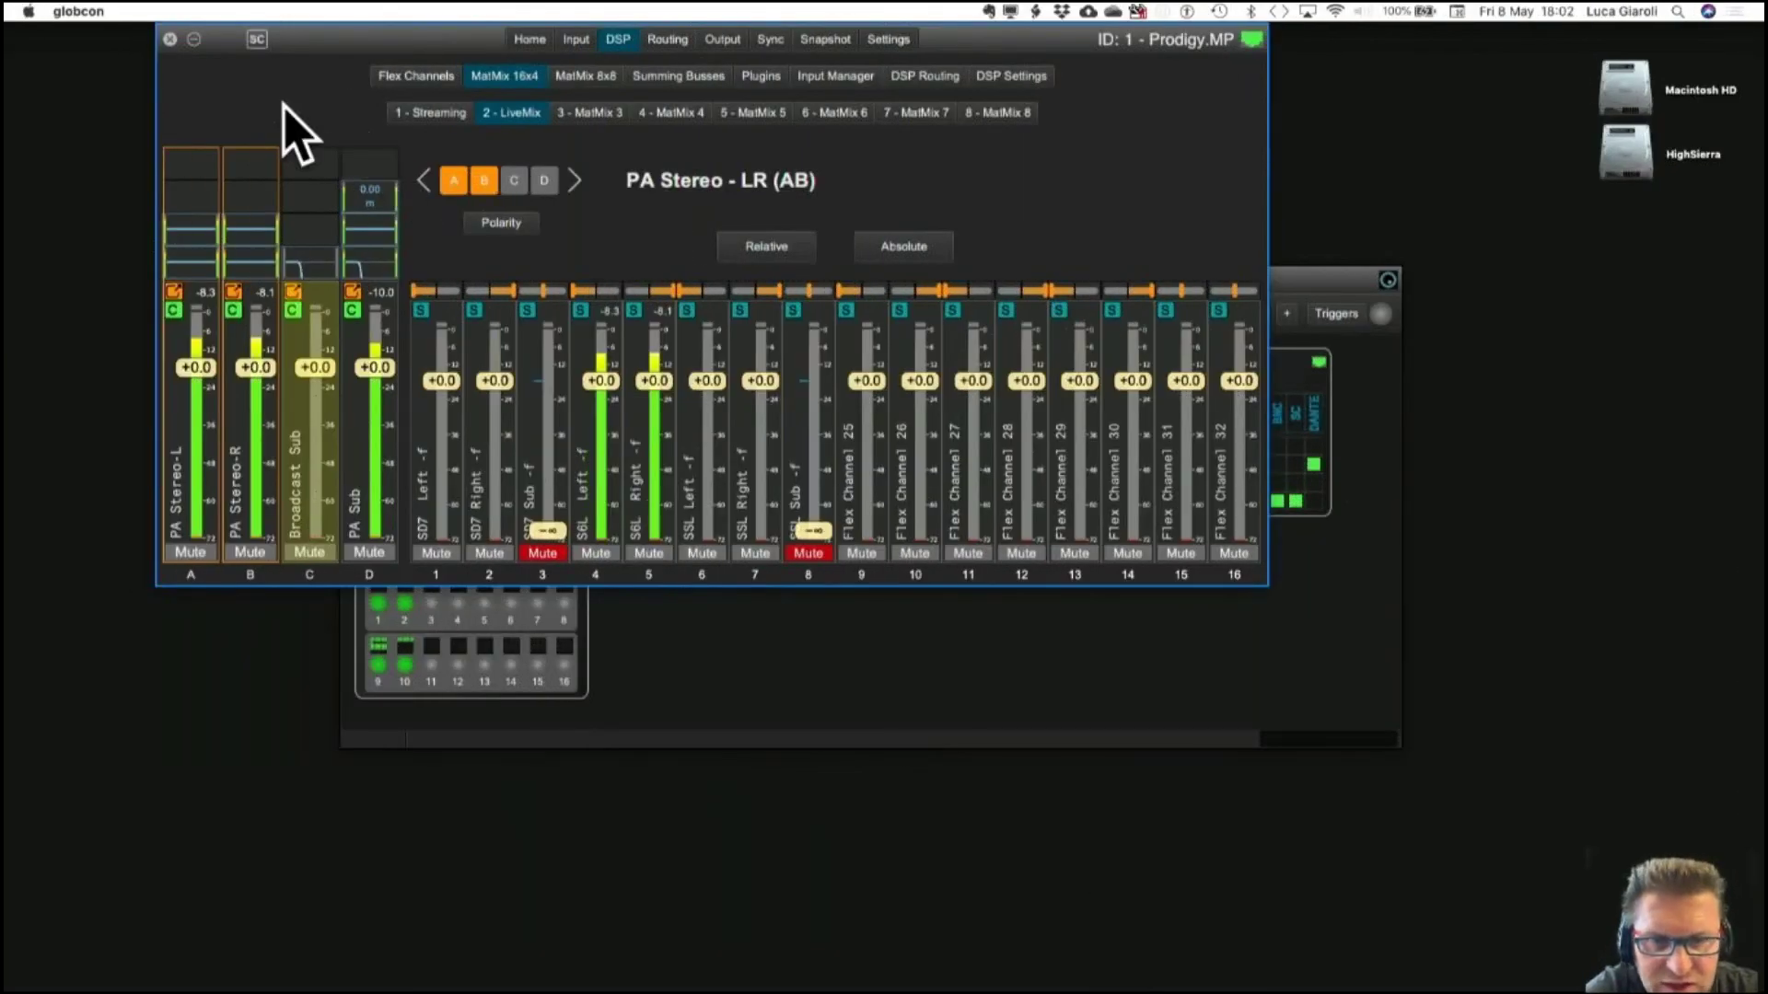
pyautogui.press('Tab')
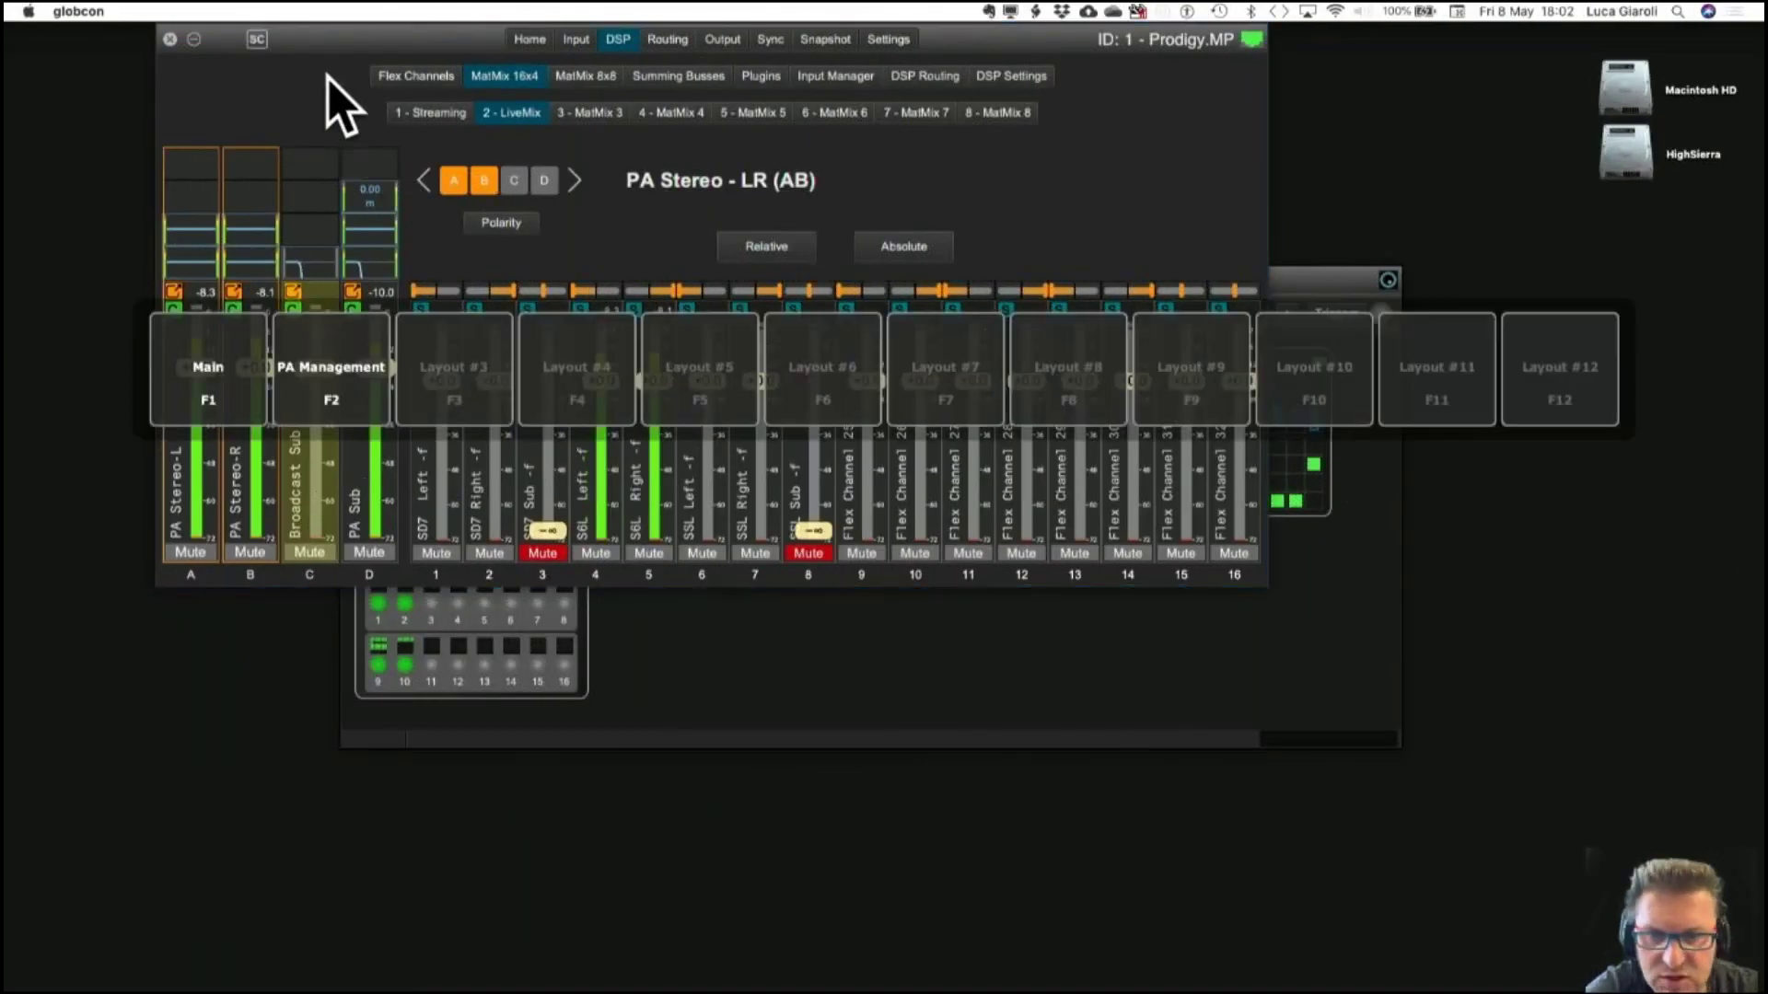
pyautogui.click(331, 394)
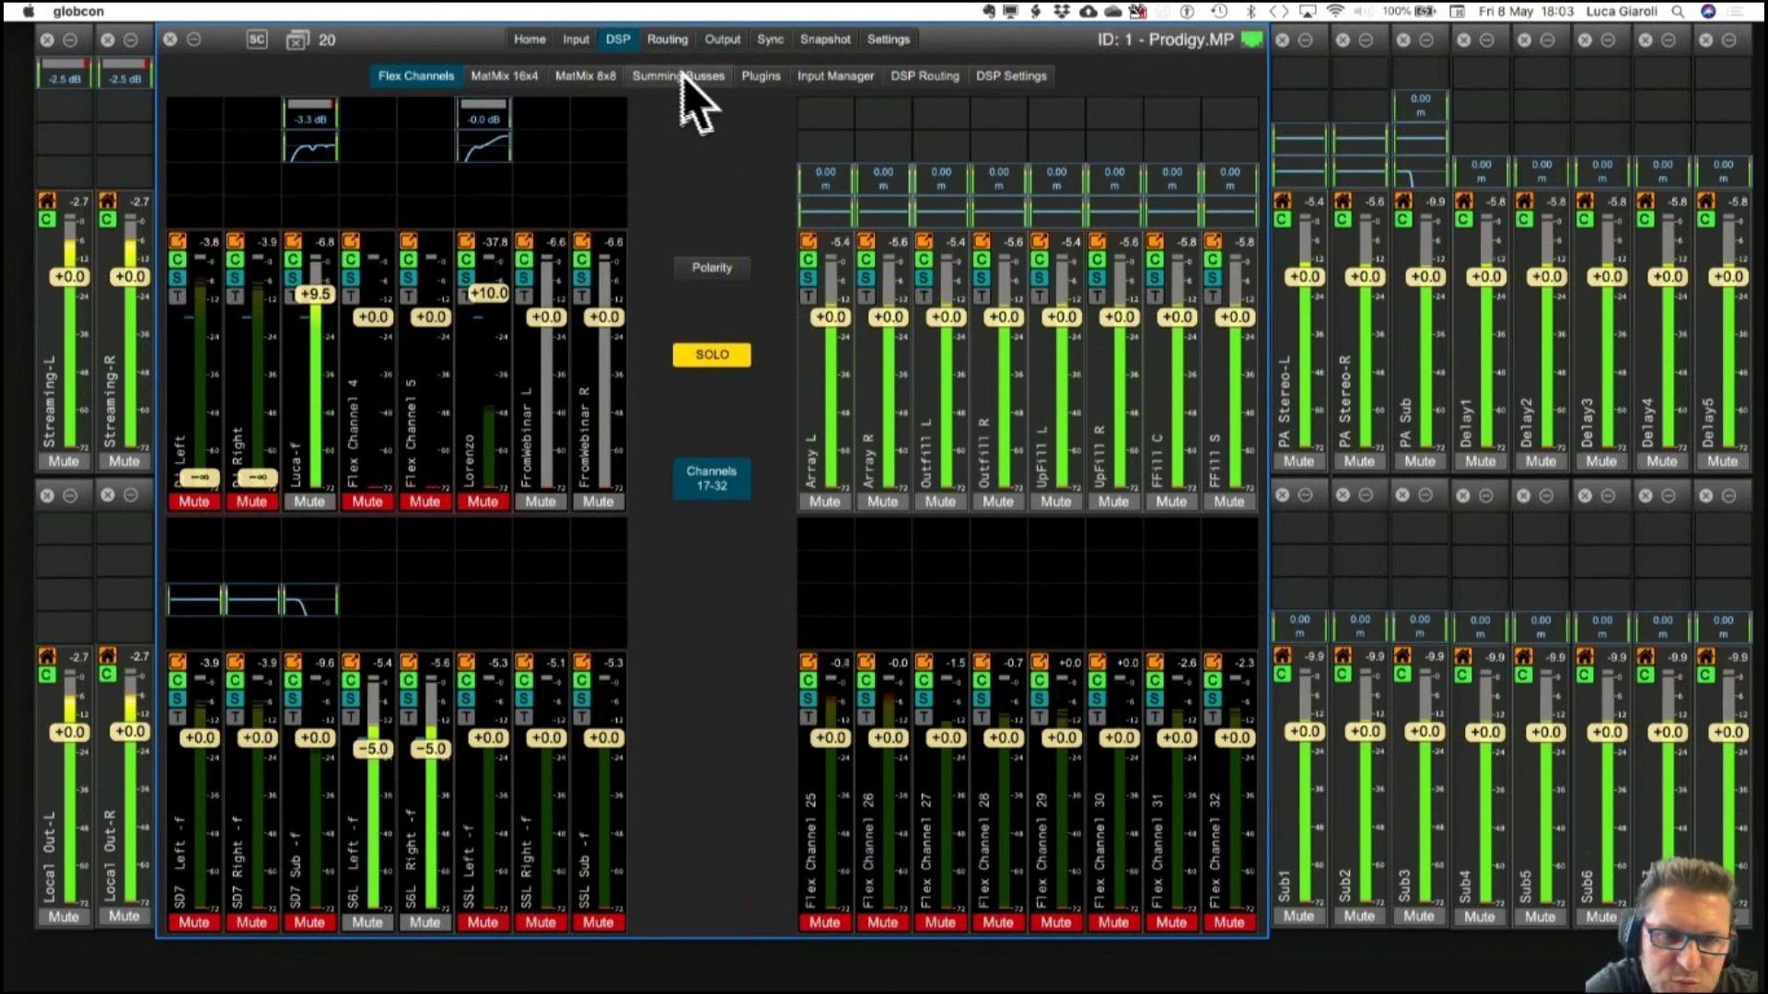
pyautogui.click(858, 79)
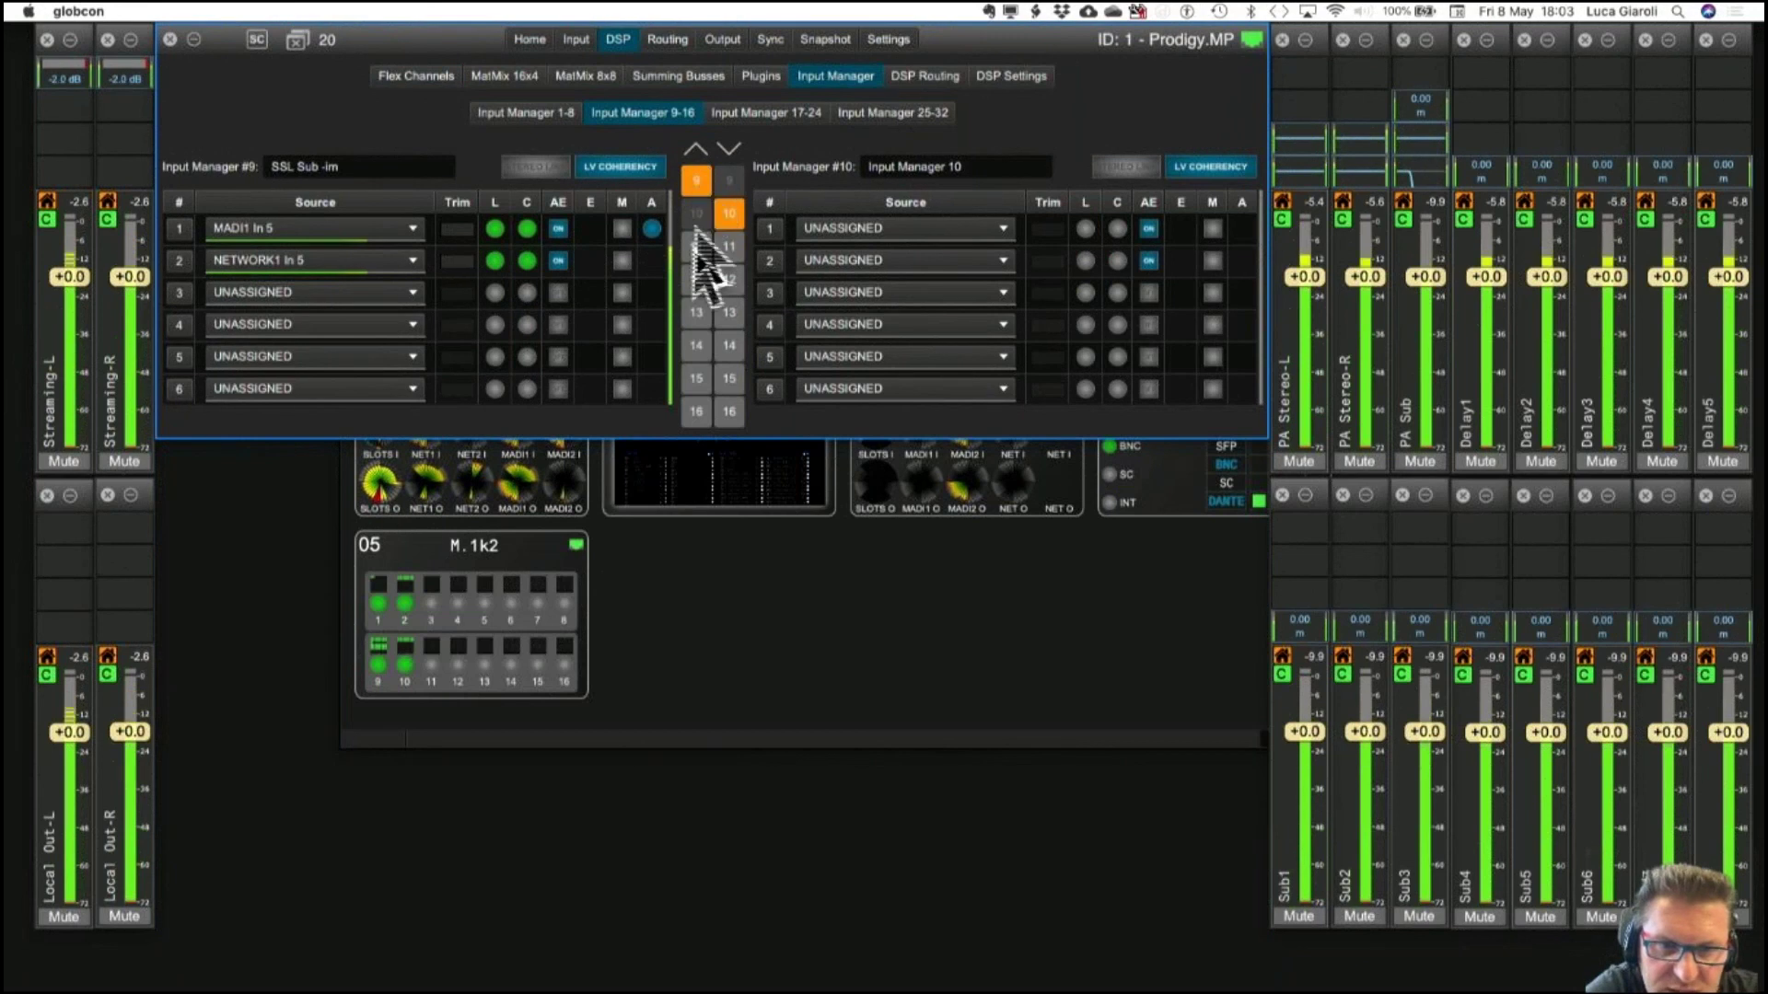
# Show Input Managers 1-8 of the Prodigy.MP, and switch to the routing view in Dante Controller.
pyautogui.click(532, 112)
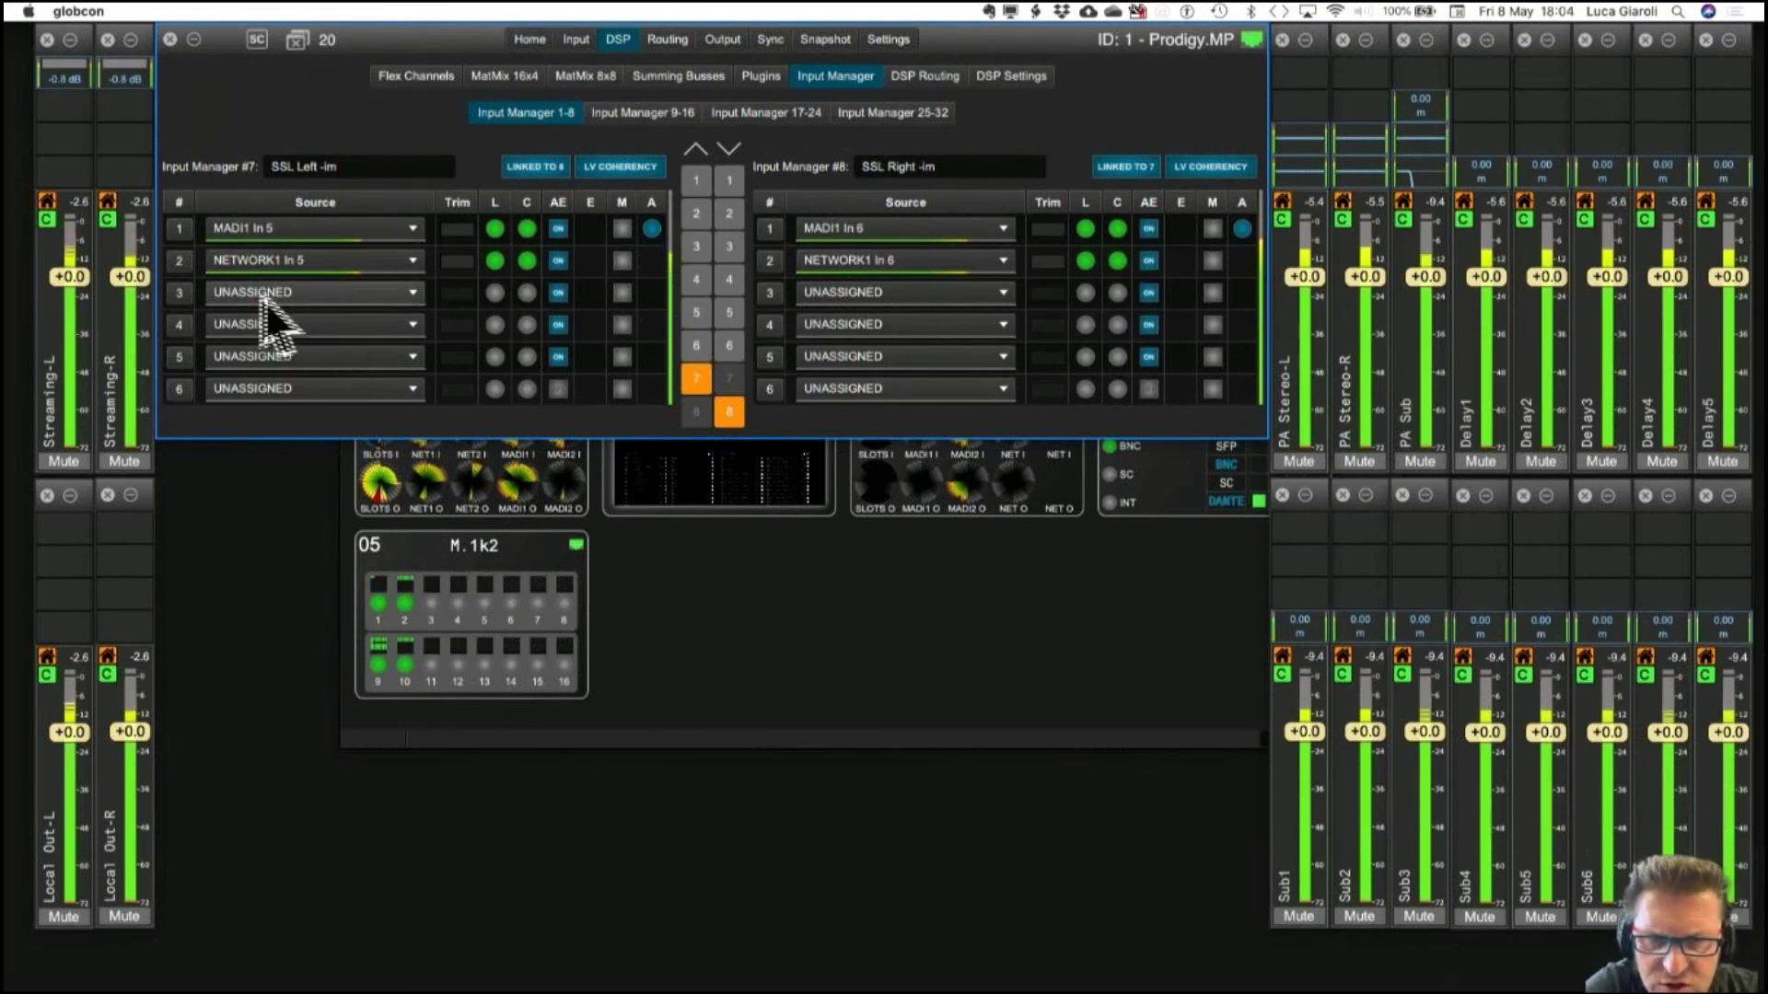
pyautogui.moveTo(635, 981)
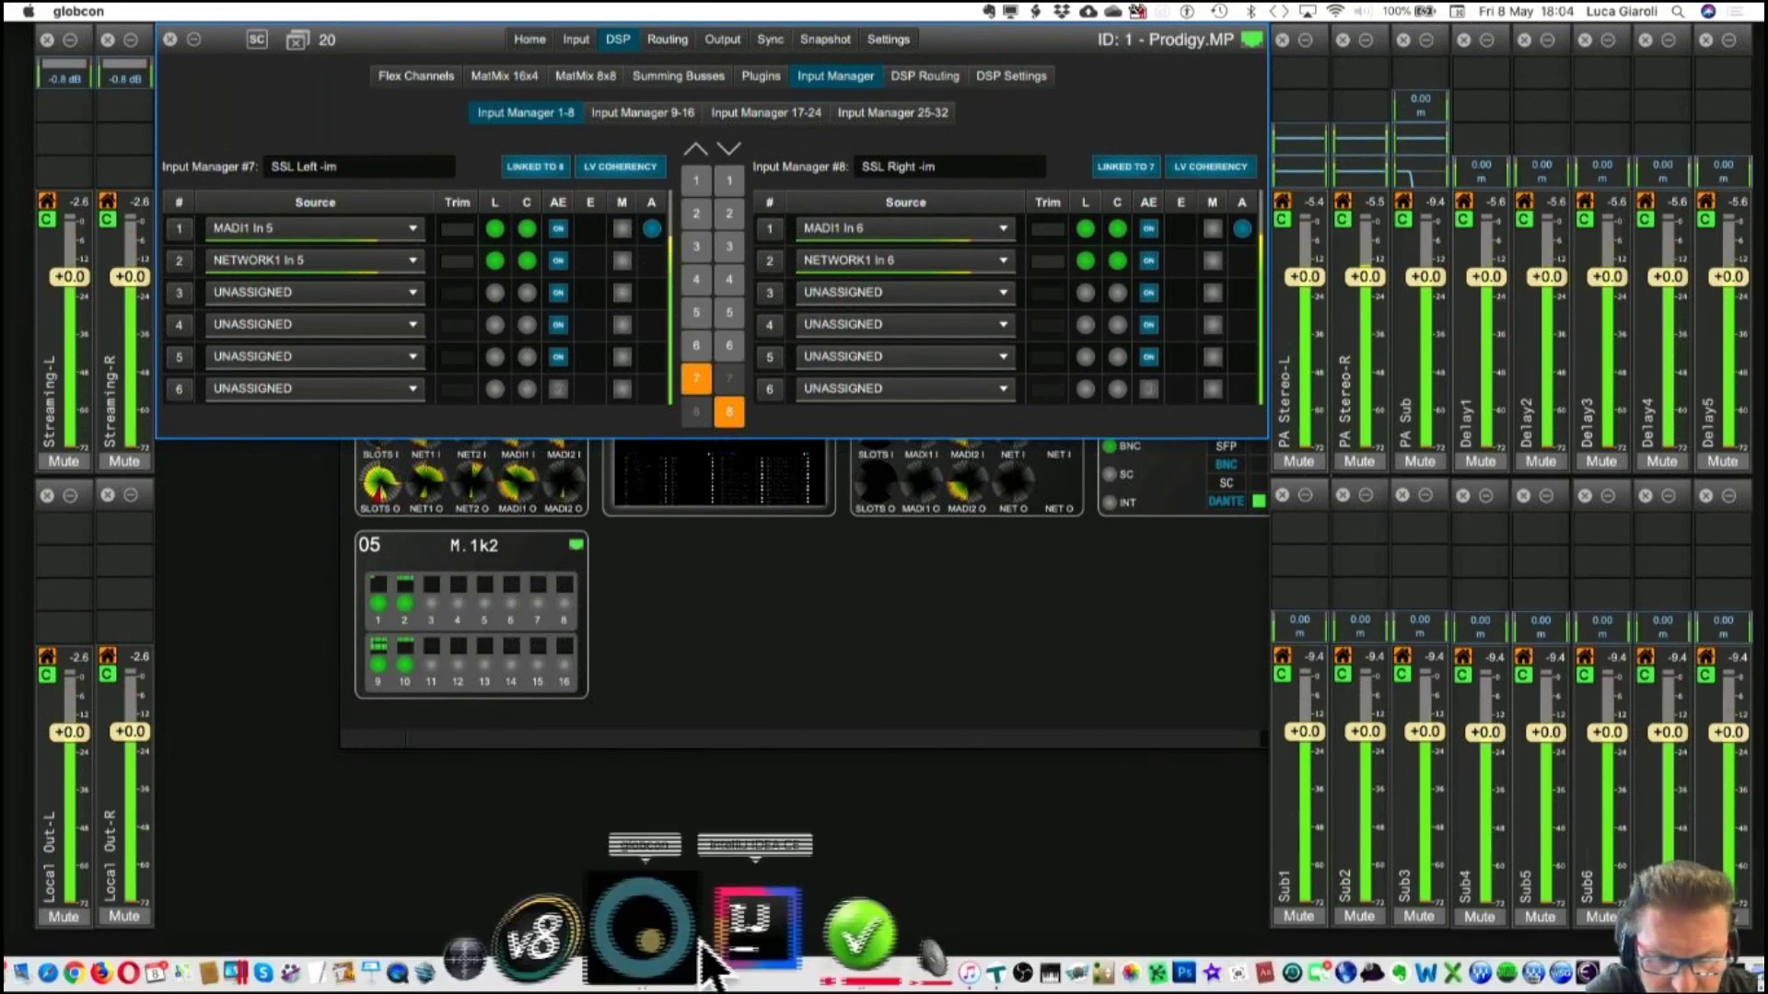
pyautogui.click(746, 919)
pyautogui.click(632, 210)
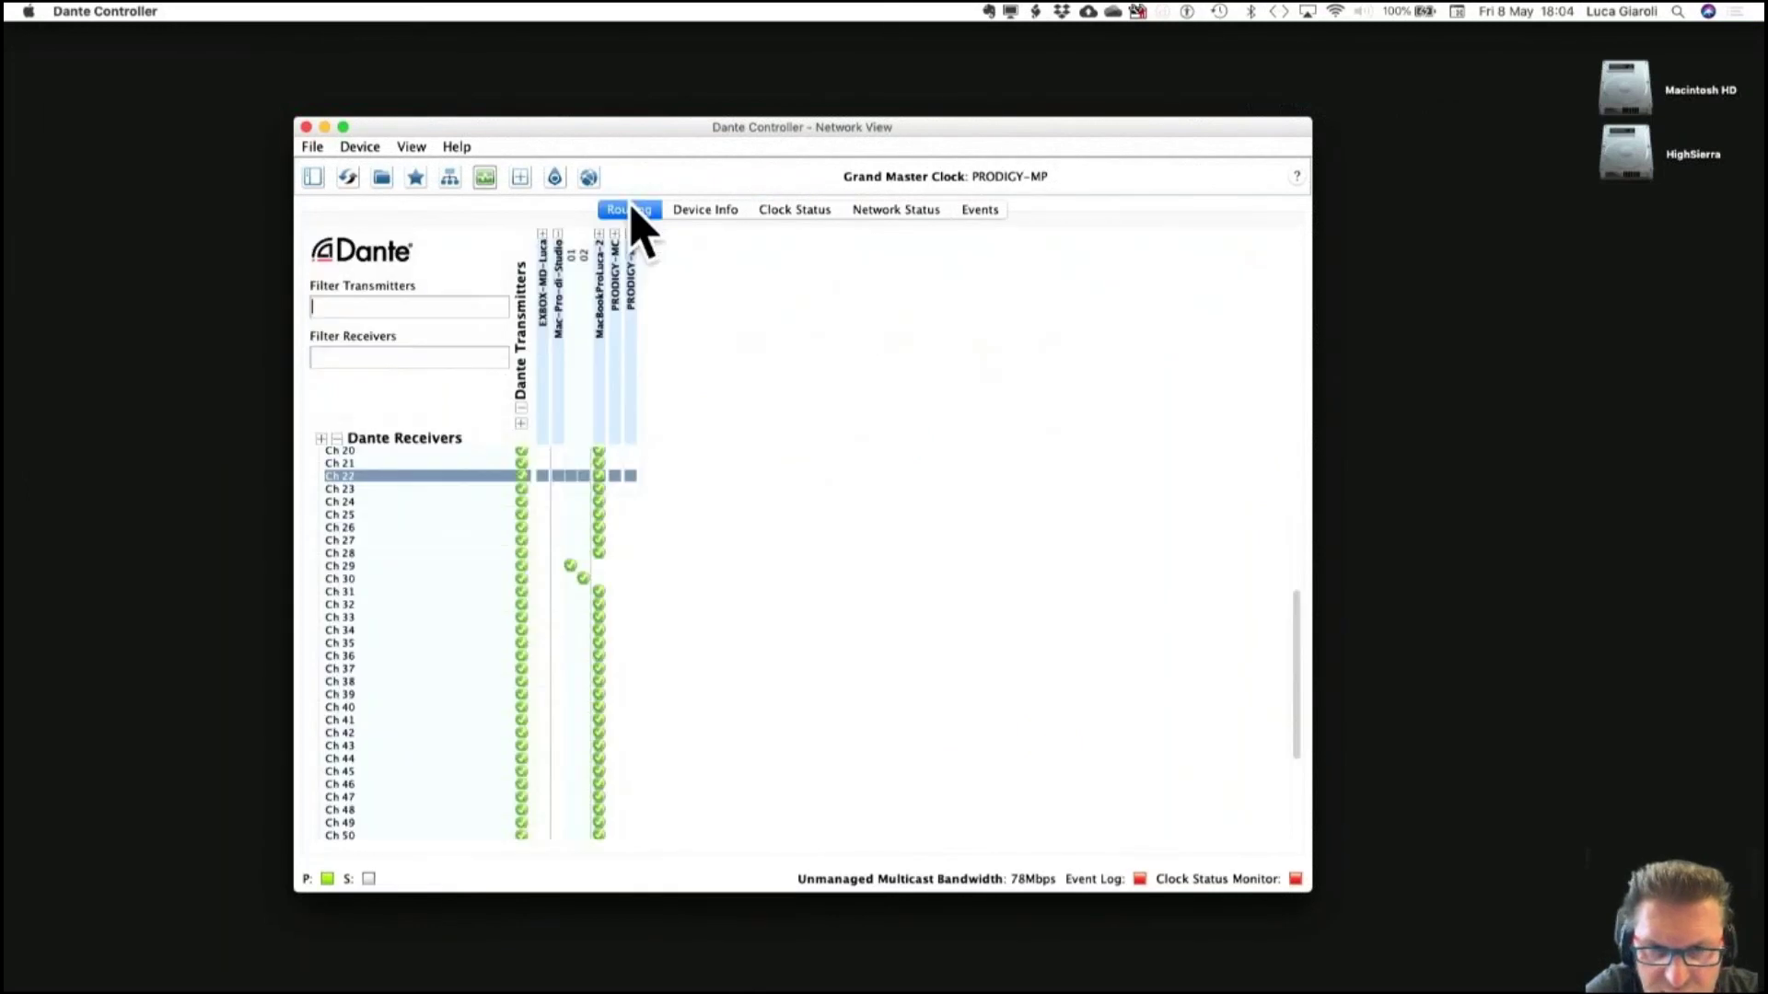
# Expand the PRODIGY-MP receiver against the MacBook Pro transmitter, and patch transmitter channels 03 and 04 to receiver Ch 20 and Ch 21.
pyautogui.click(337, 440)
pyautogui.click(309, 519)
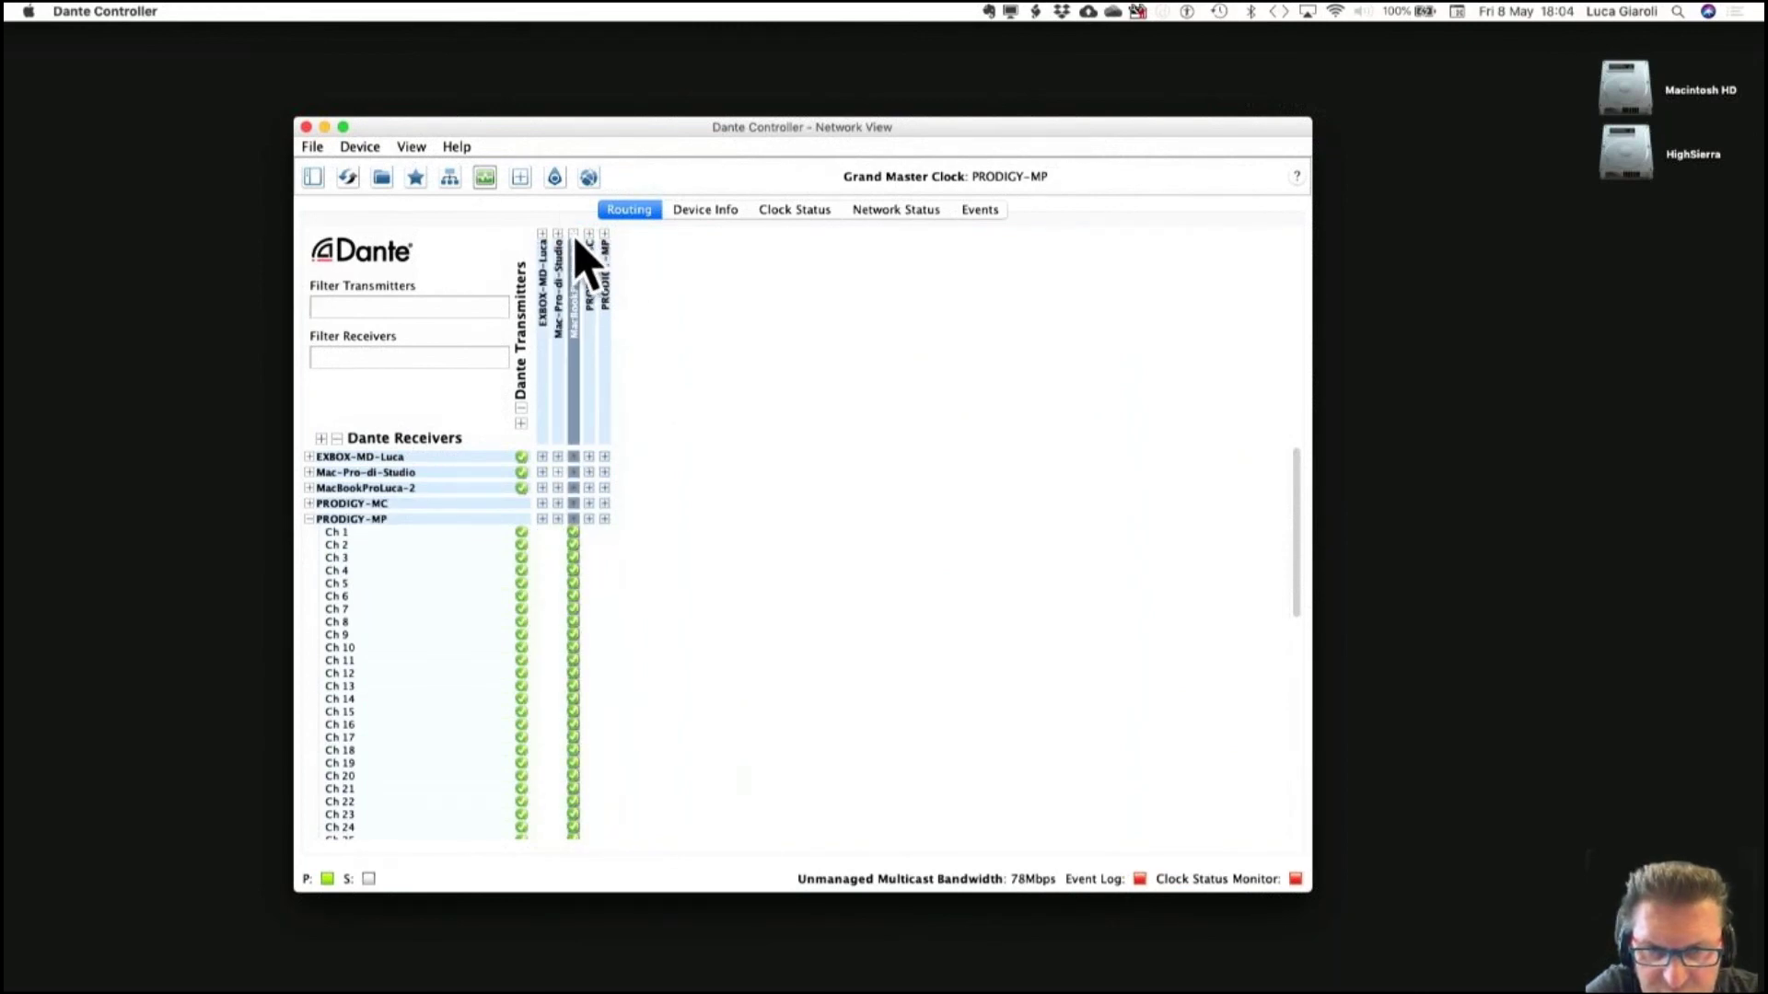
pyautogui.click(581, 259)
pyautogui.scroll(-1, 834, 651)
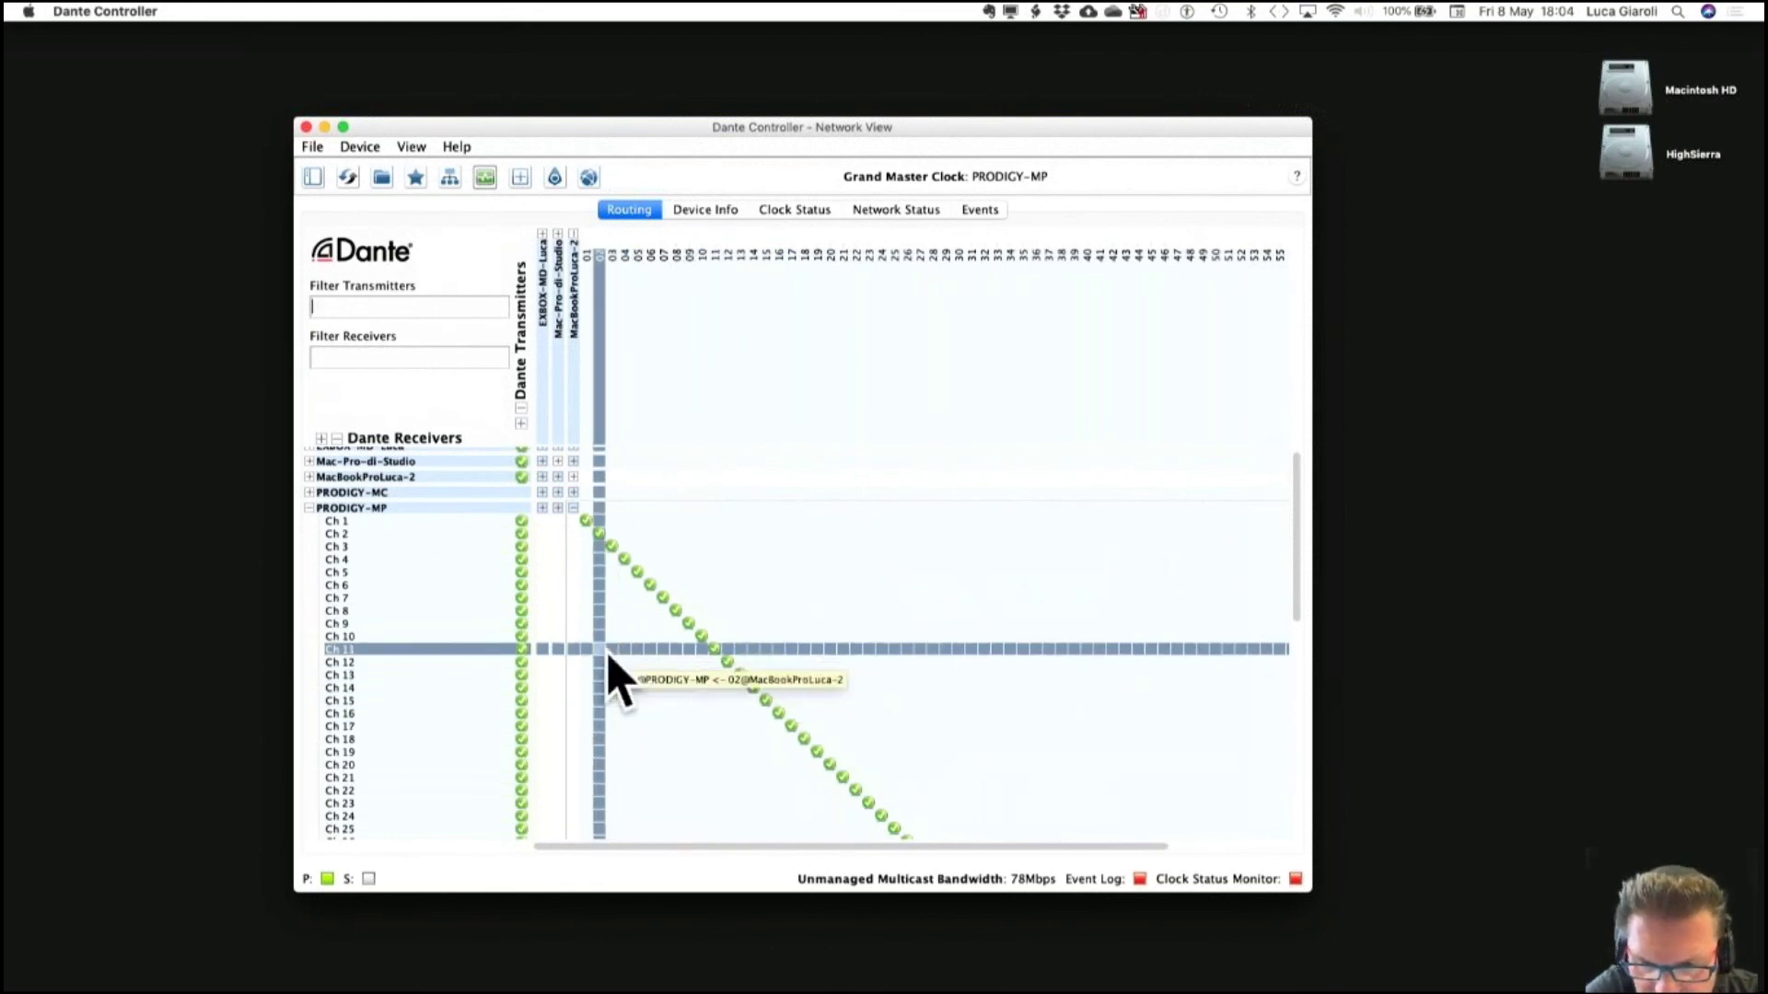
pyautogui.scroll(-1, 607, 746)
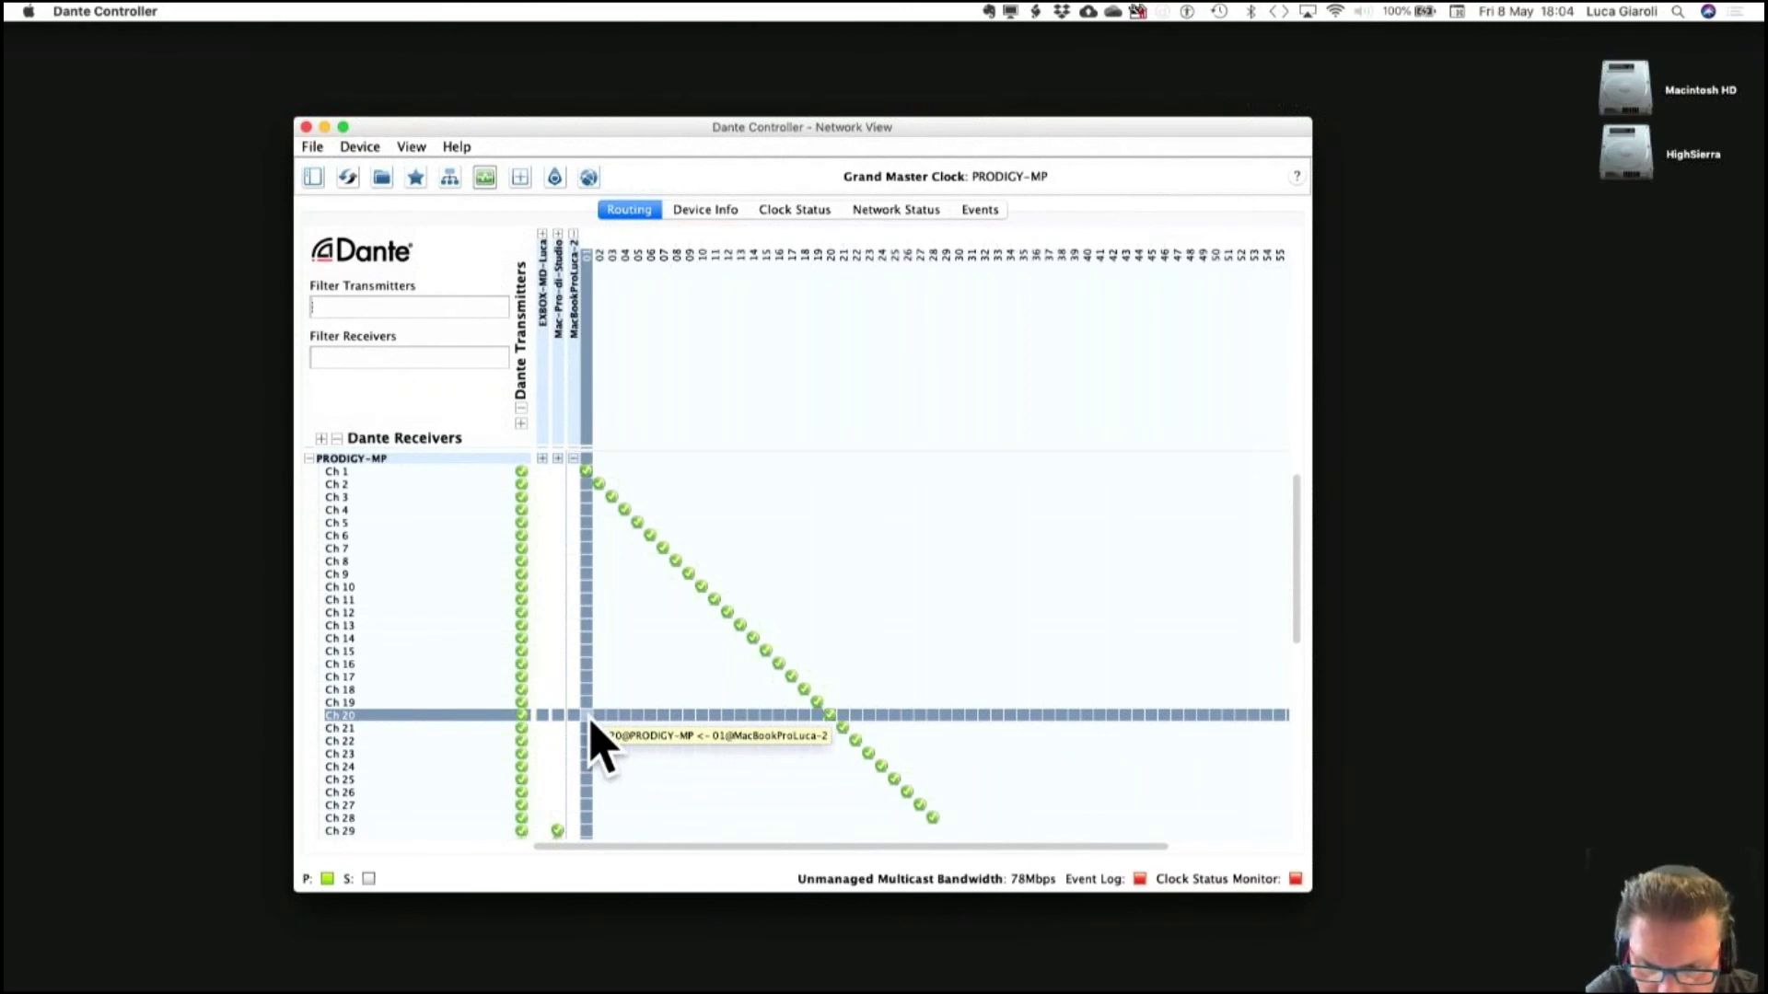
pyautogui.click(611, 715)
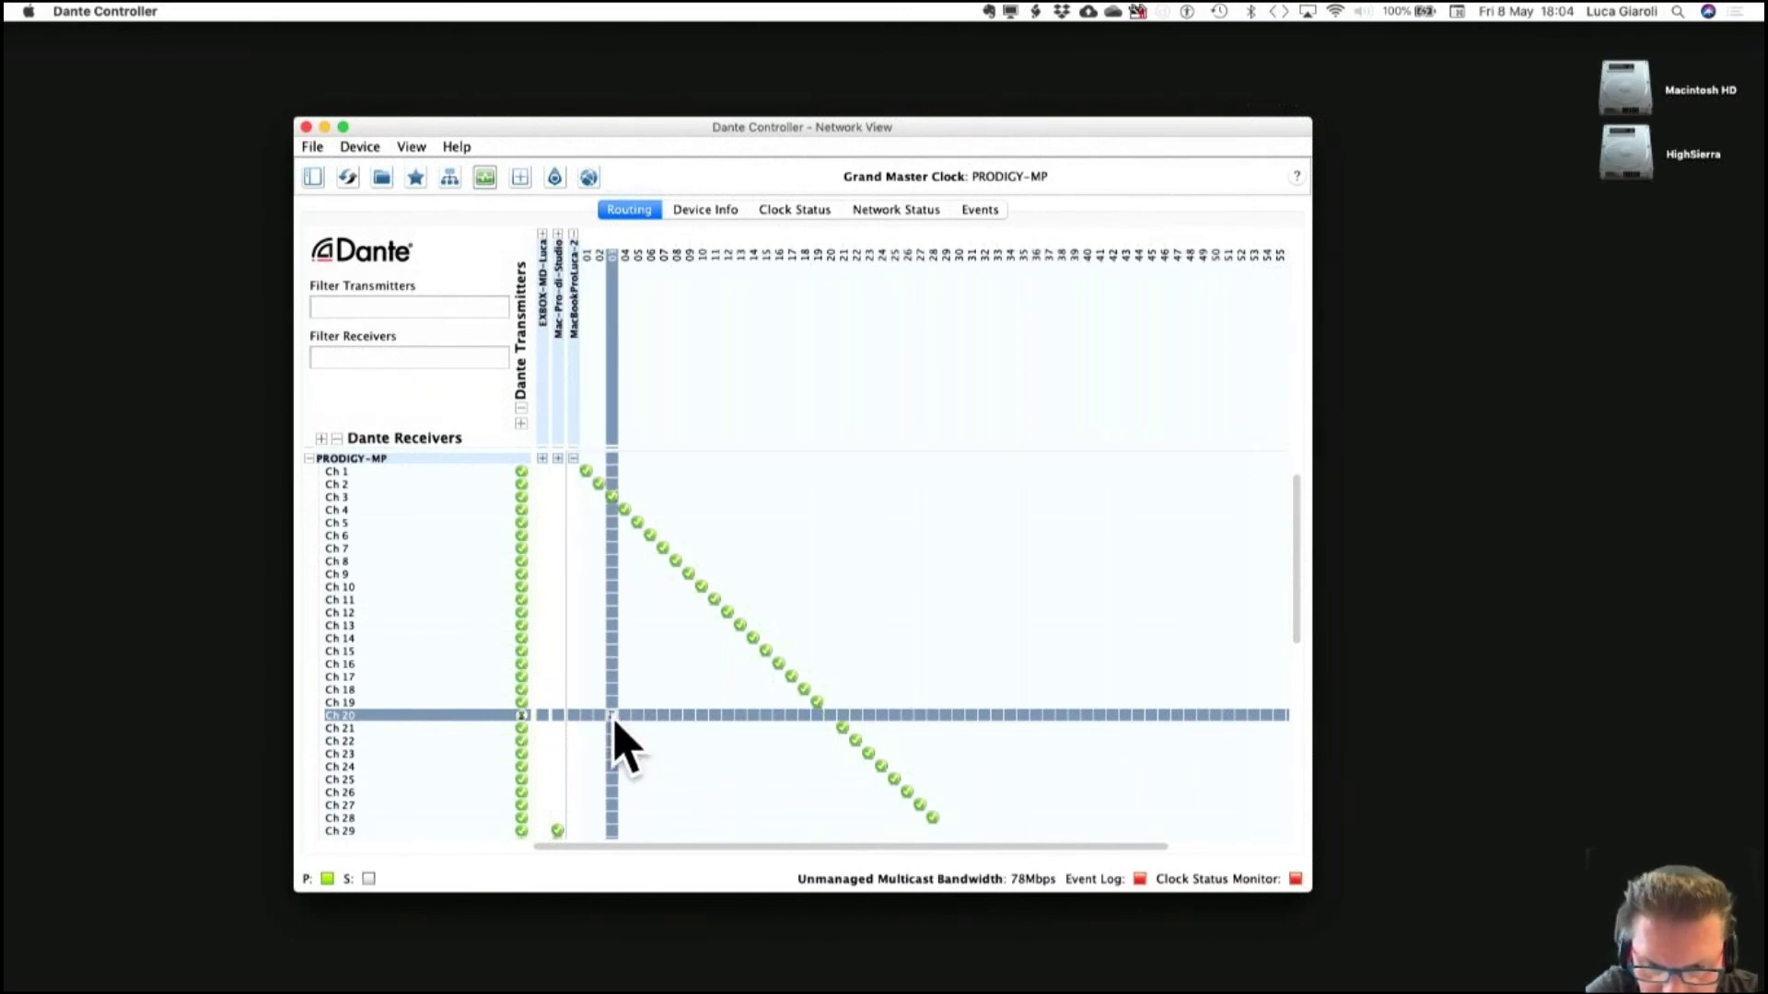
pyautogui.click(624, 729)
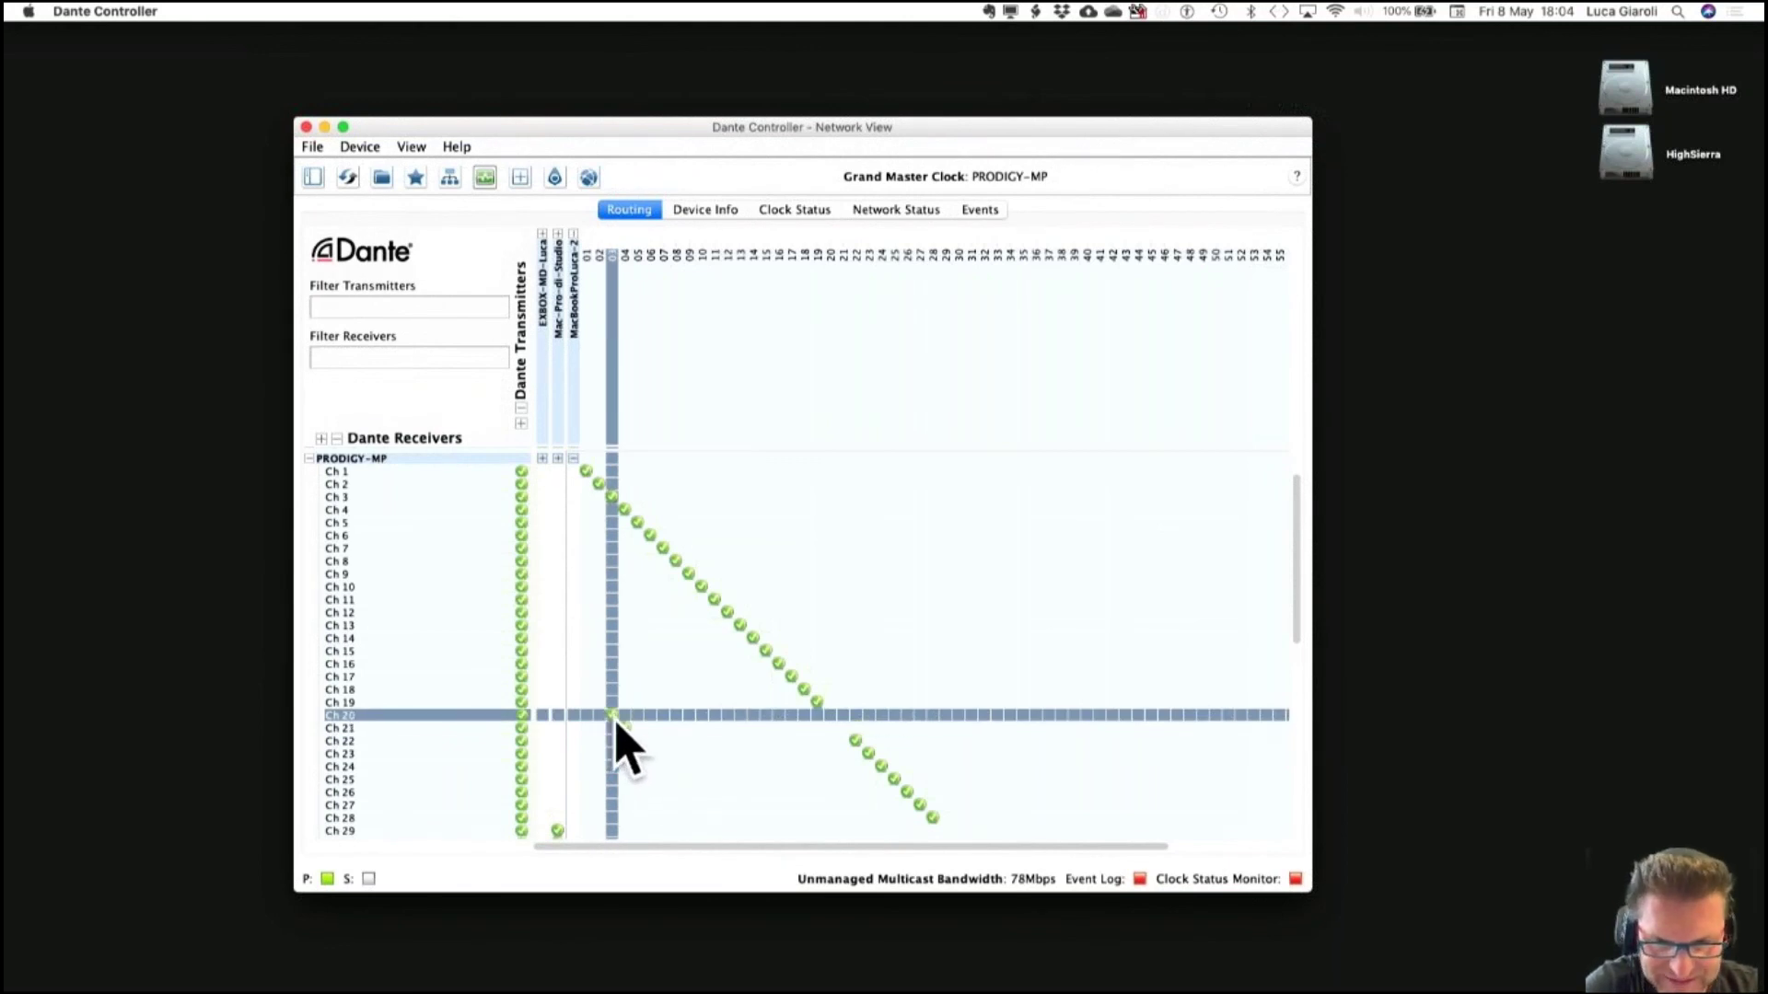
# Switch back to globcon and open the Prodigy.MP routing matrix for the S3 AES3 outputs.
pyautogui.hotkey('ctrl', 'Left')
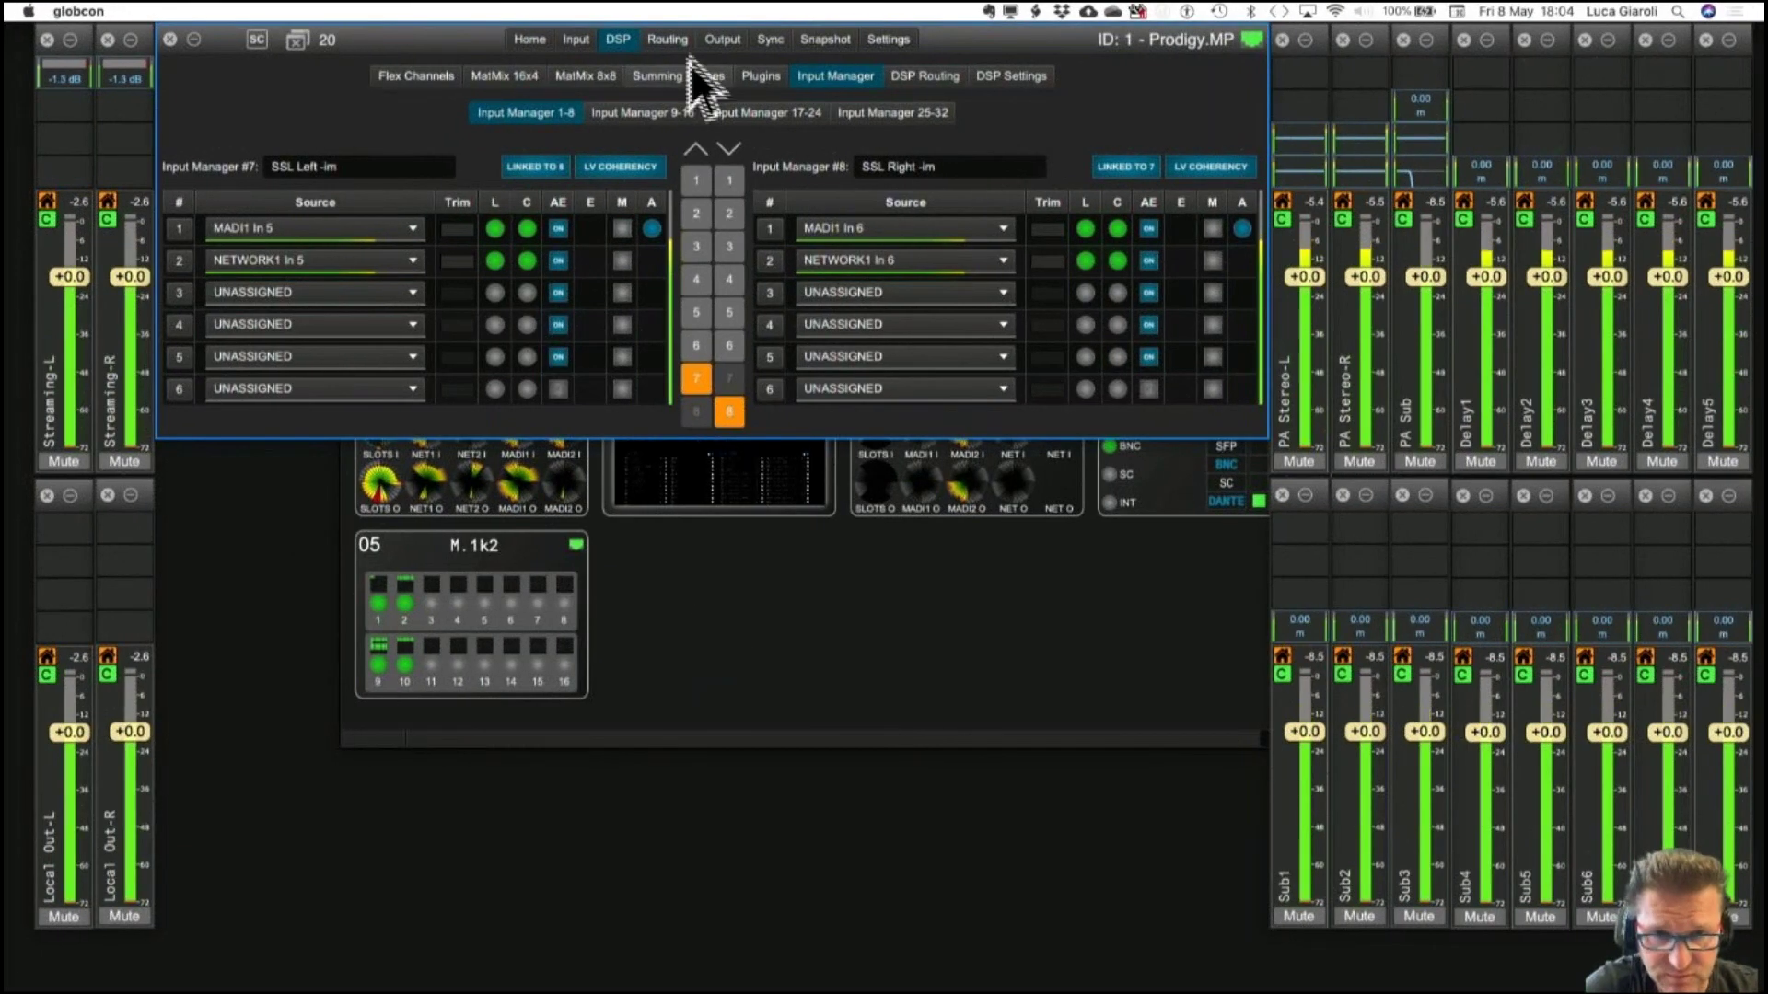
pyautogui.click(665, 41)
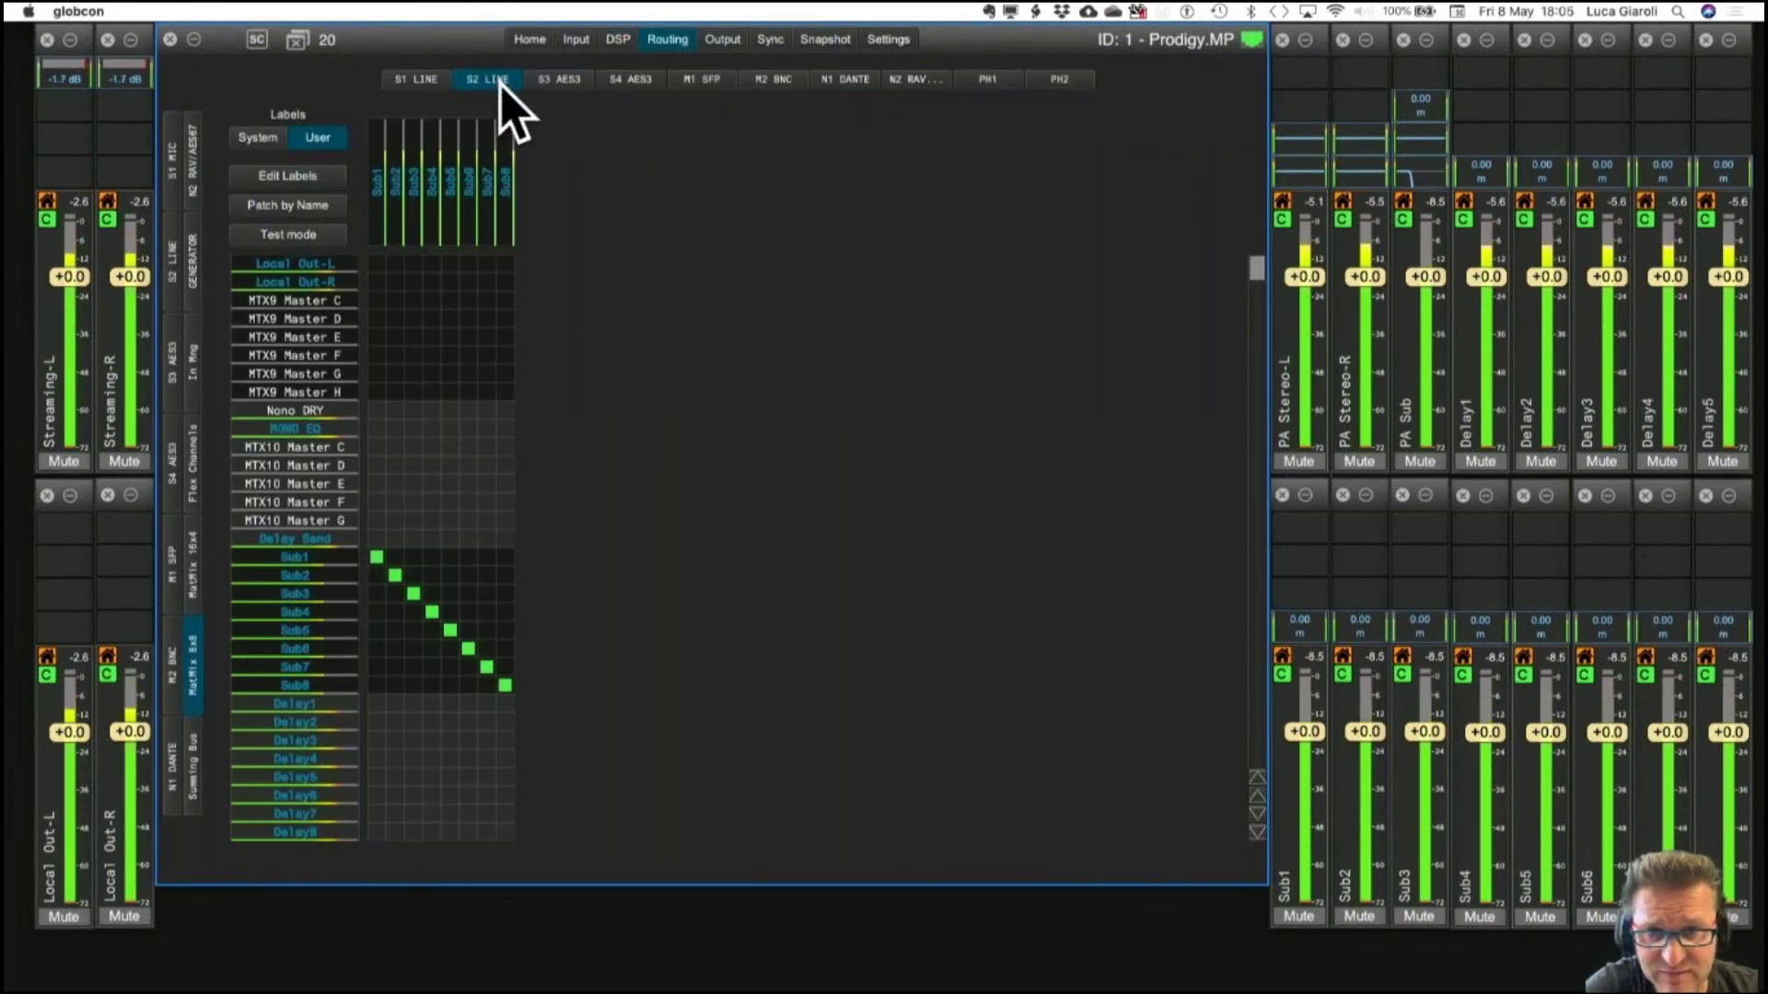
pyautogui.click(530, 41)
pyautogui.moveTo(450, 154)
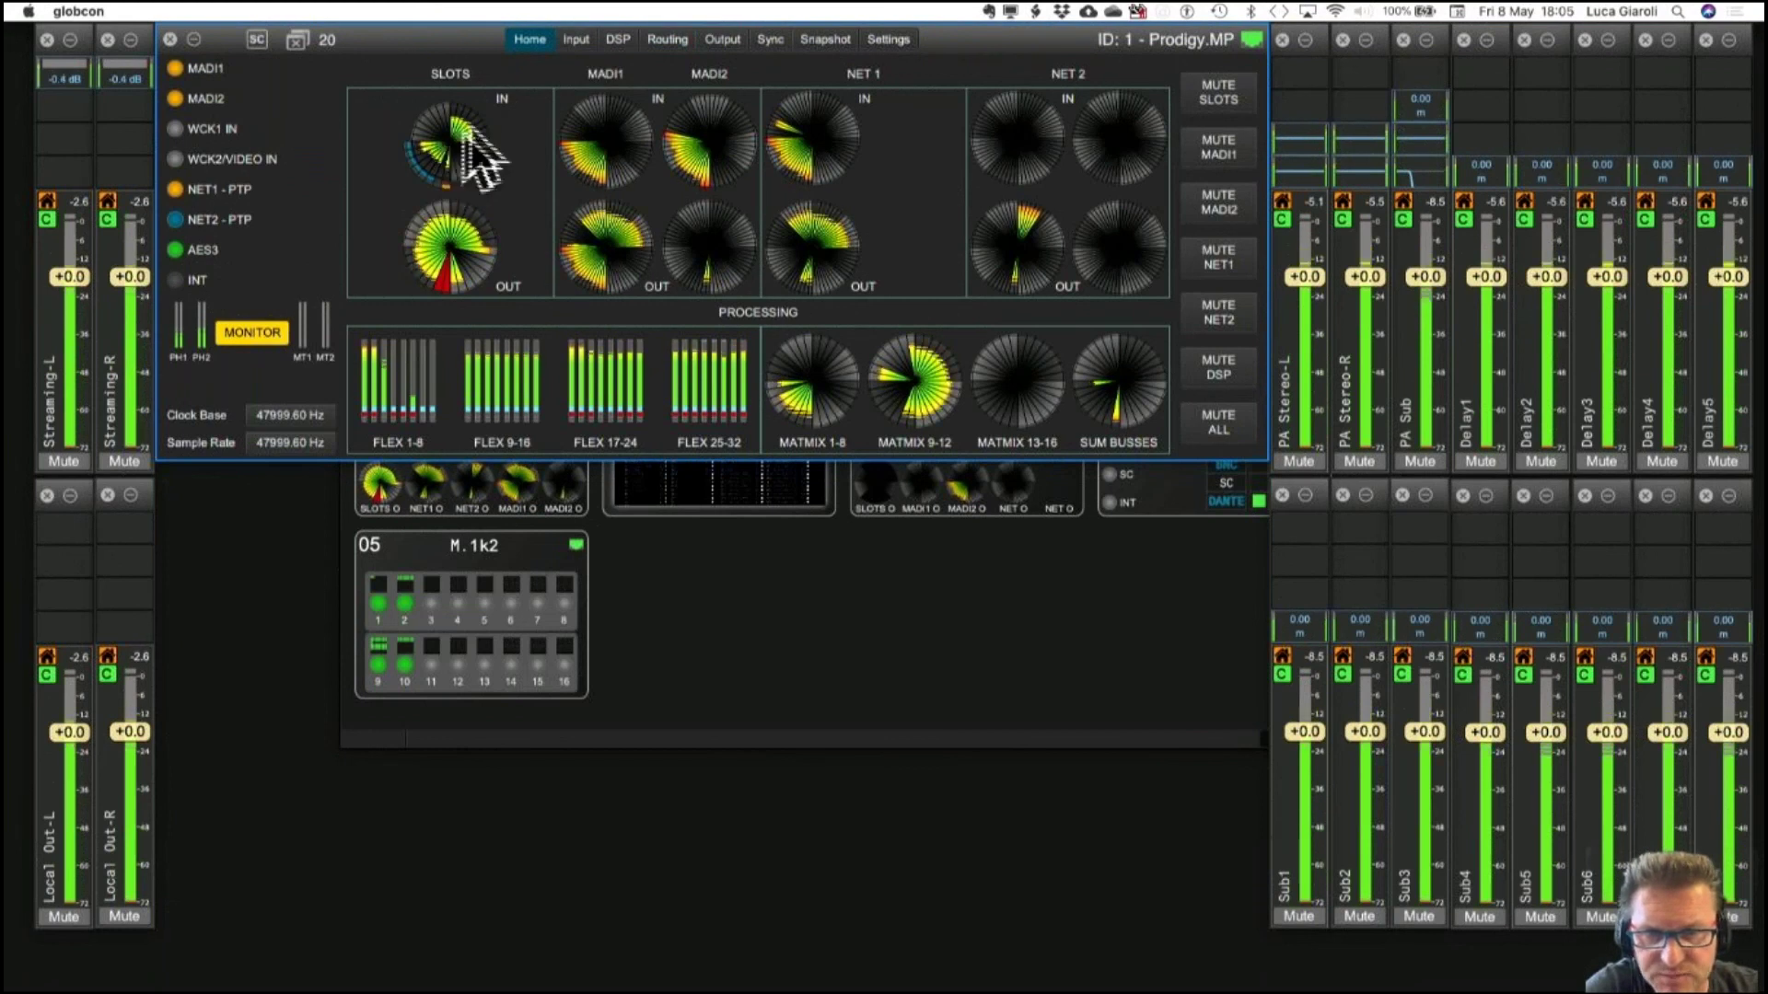
pyautogui.click(682, 39)
pyautogui.click(560, 79)
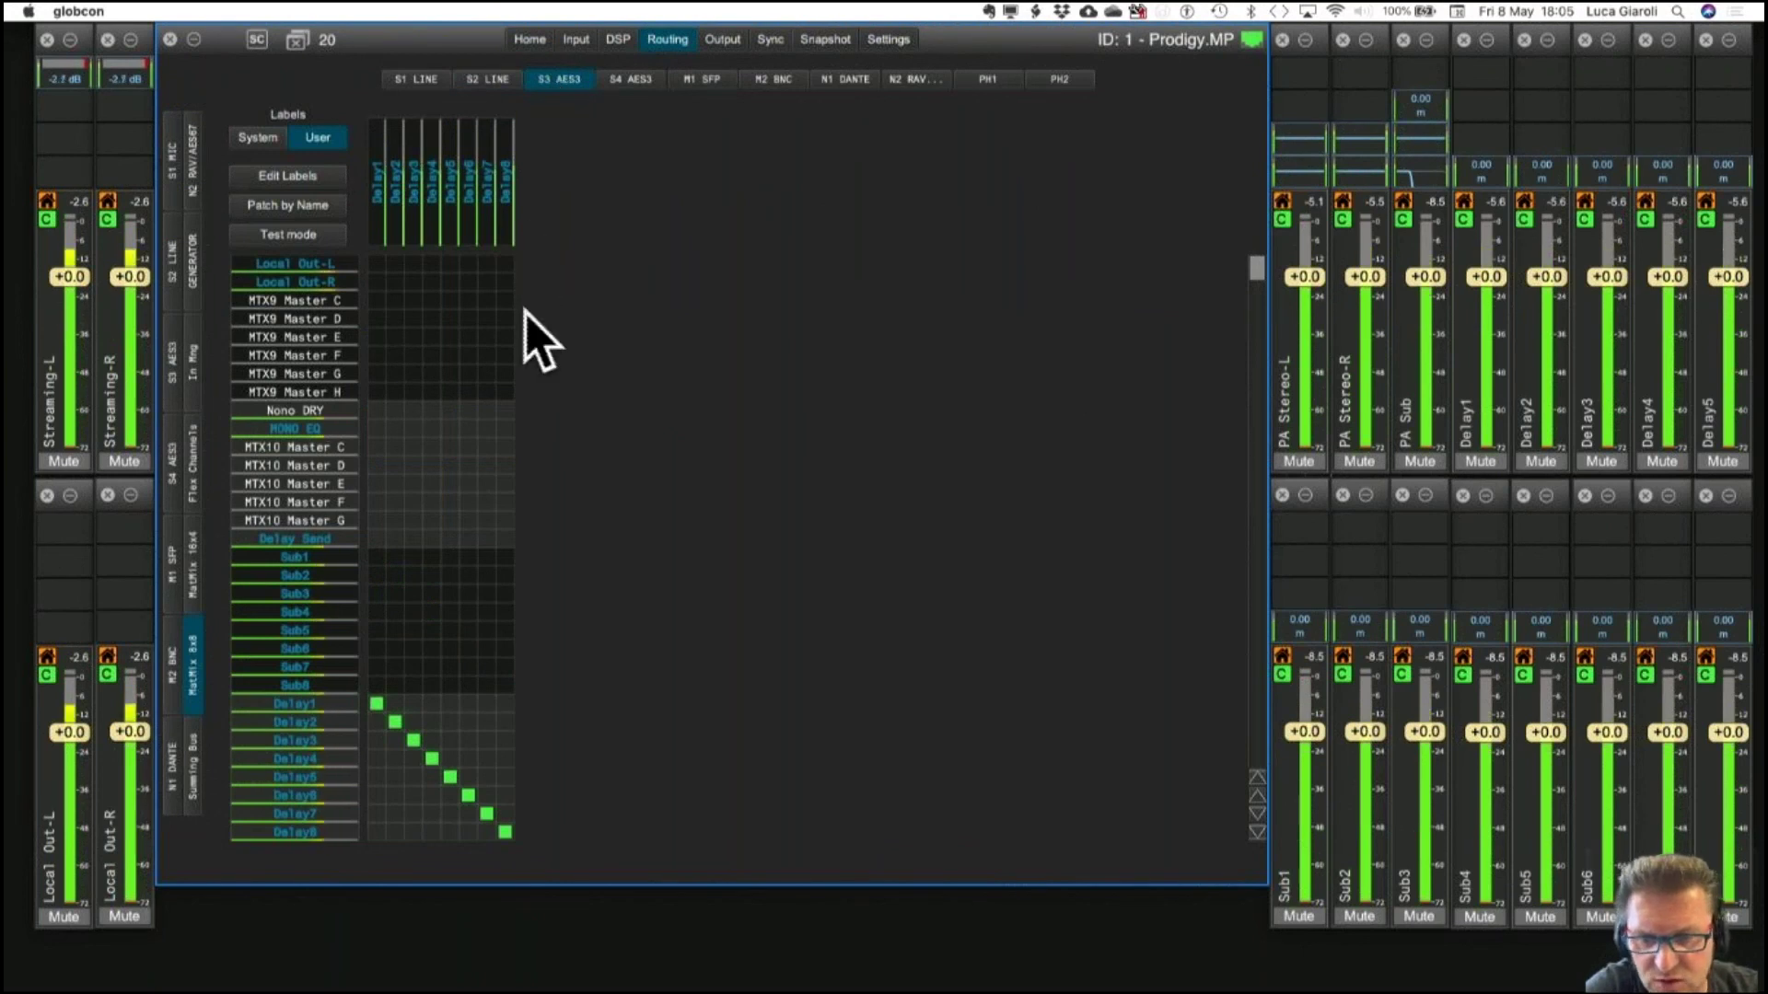
# Patch Dante sources NETWORK1 In 20 and 21 to S3 AES3 outputs 7 and 8, and label those outputs from their sources.
pyautogui.click(168, 746)
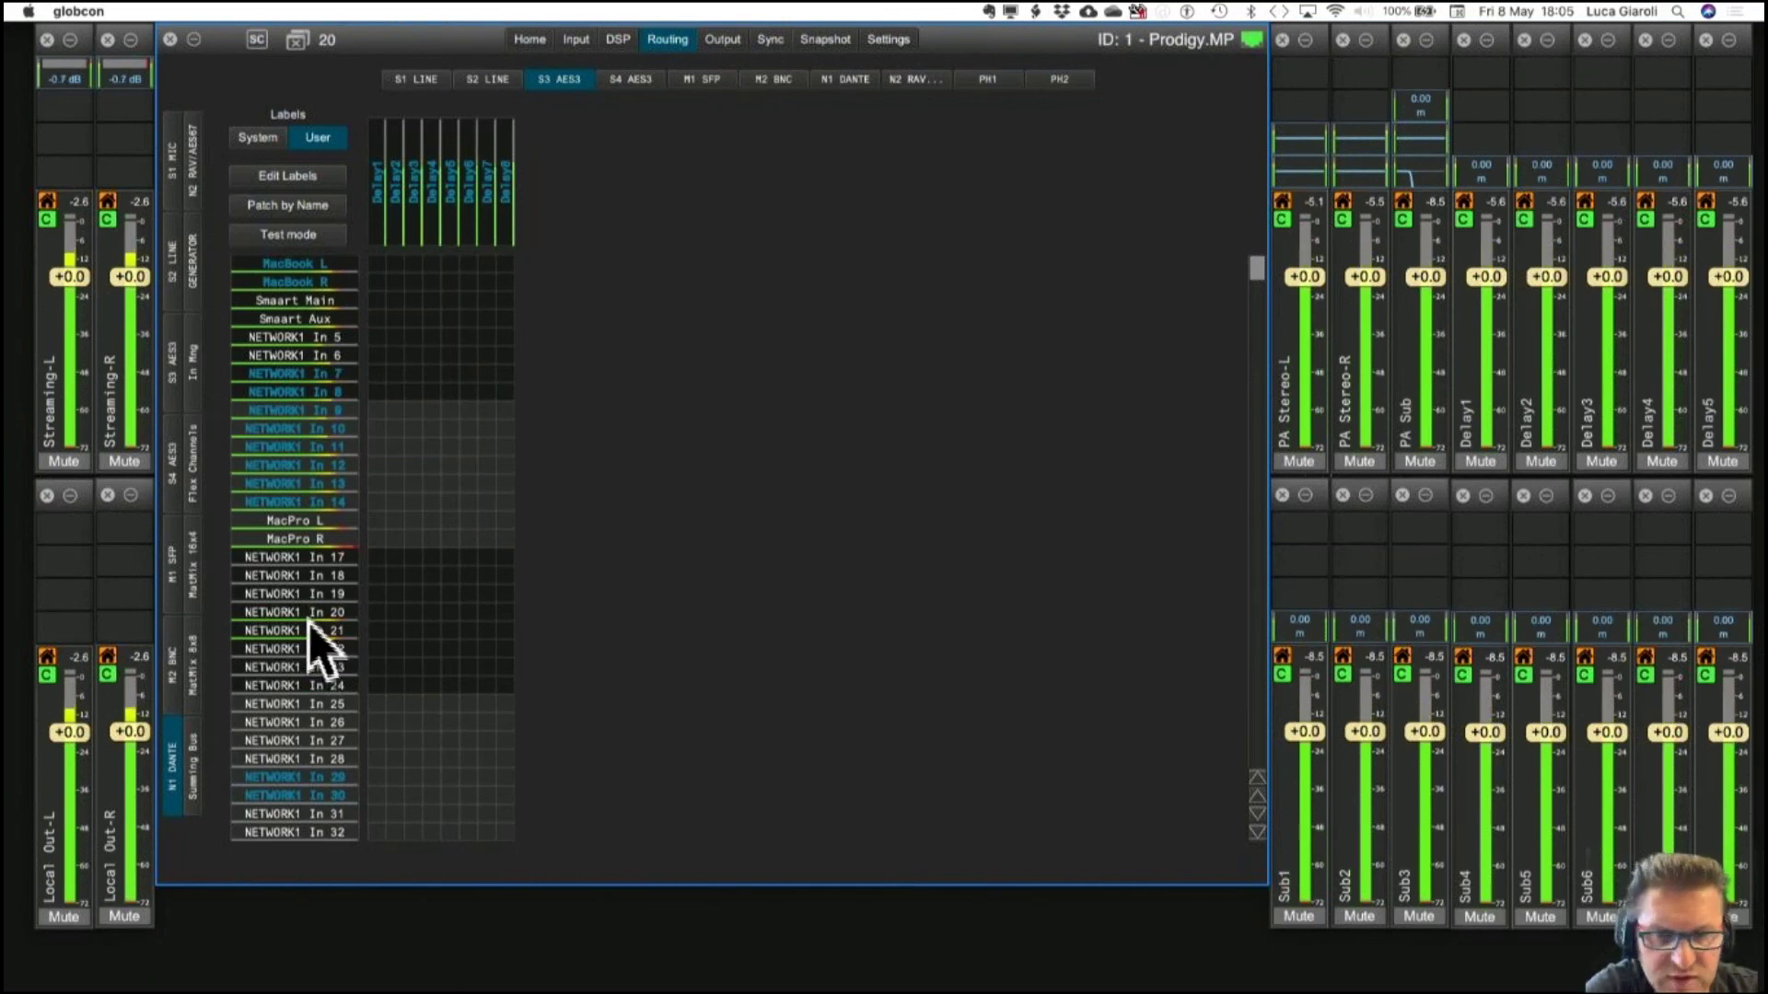
pyautogui.click(486, 613)
pyautogui.click(505, 631)
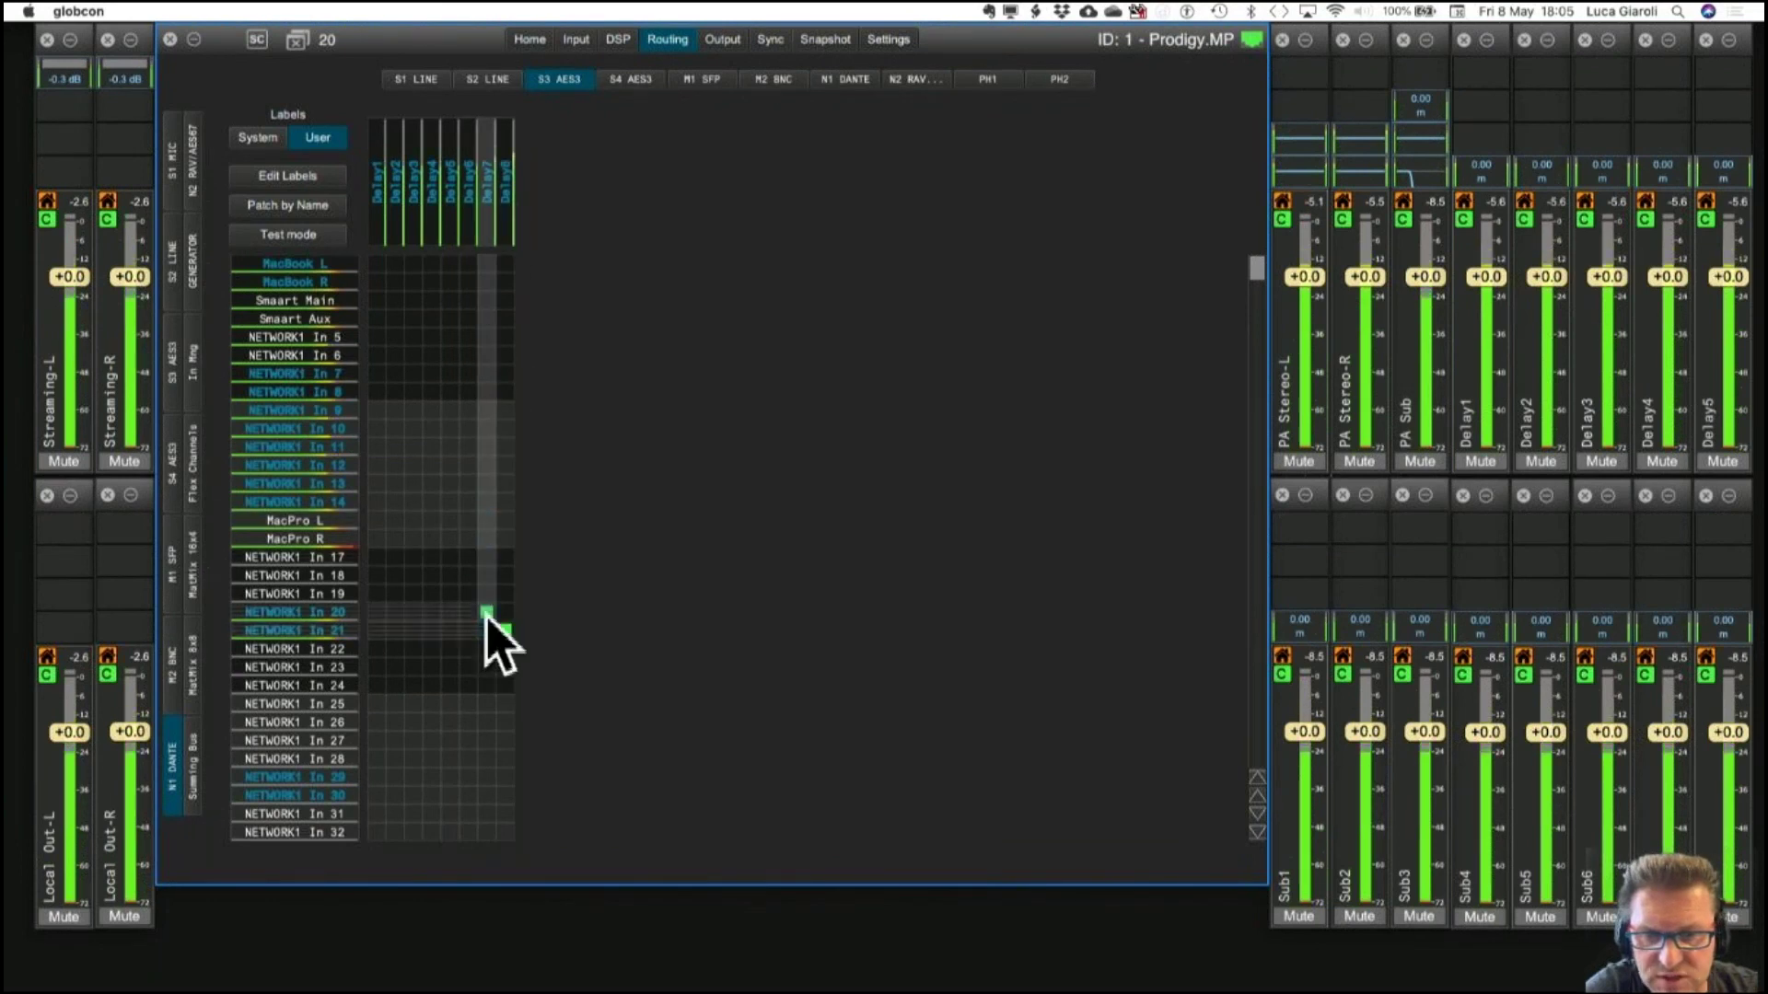
pyautogui.rightClick(504, 613)
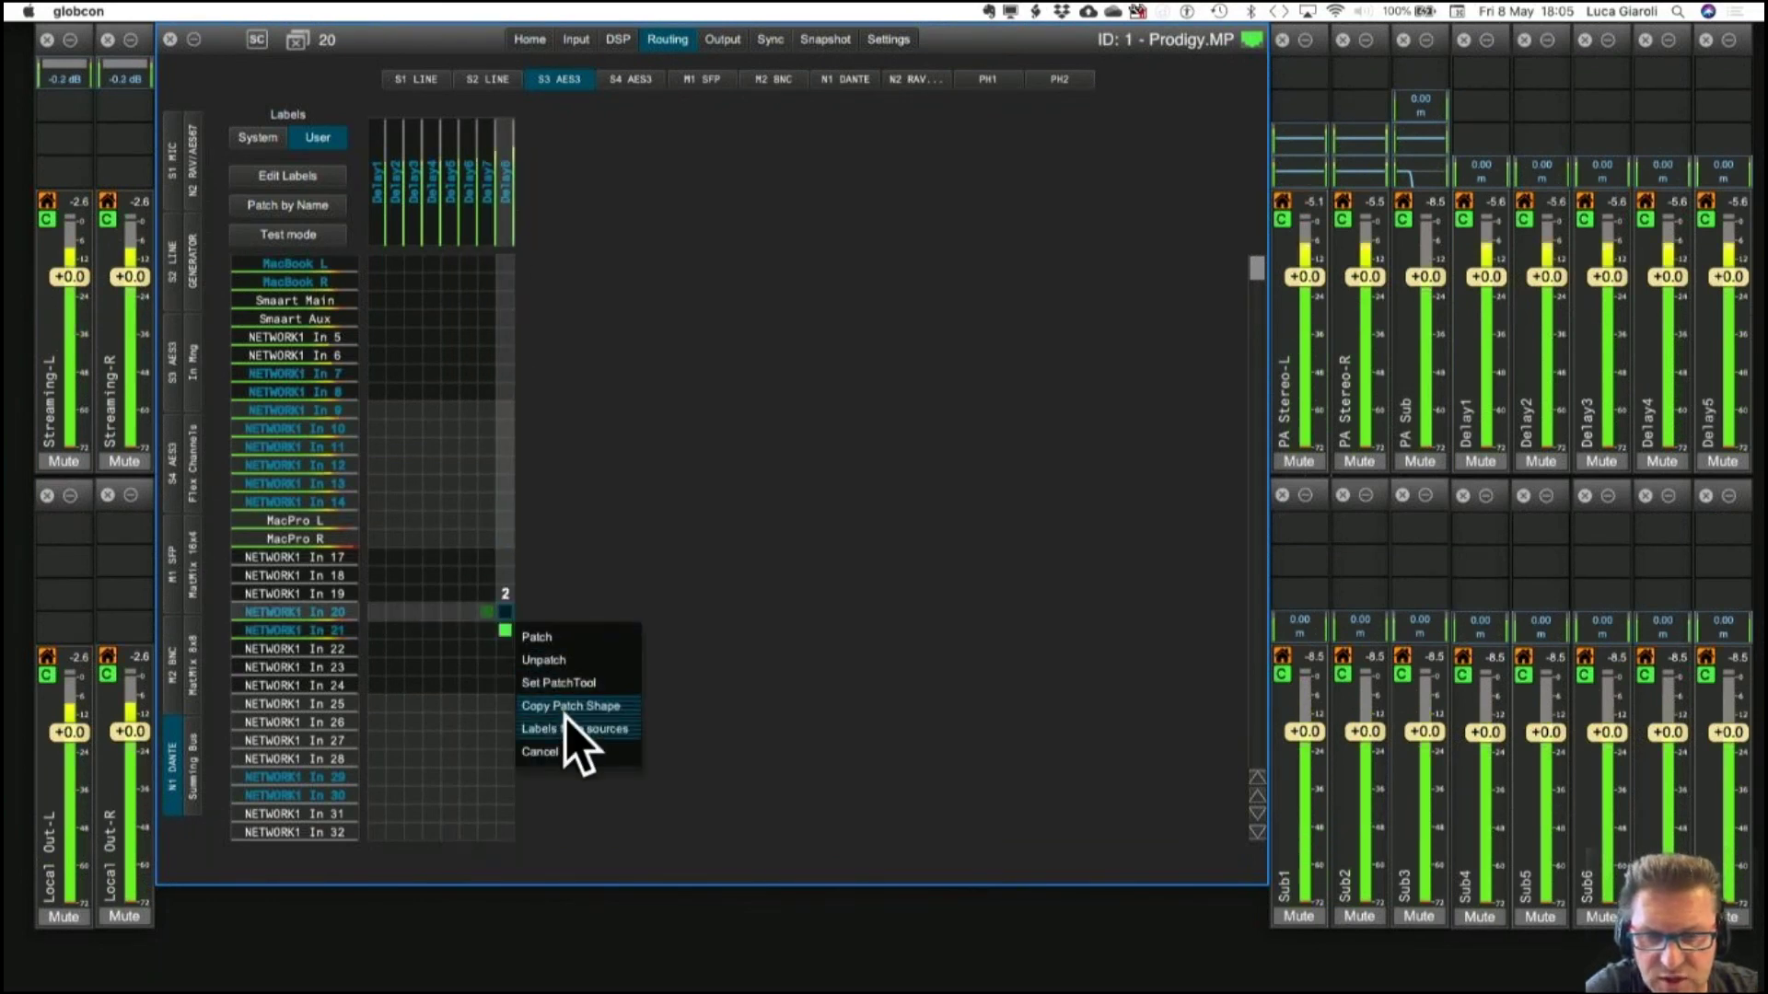
pyautogui.click(569, 728)
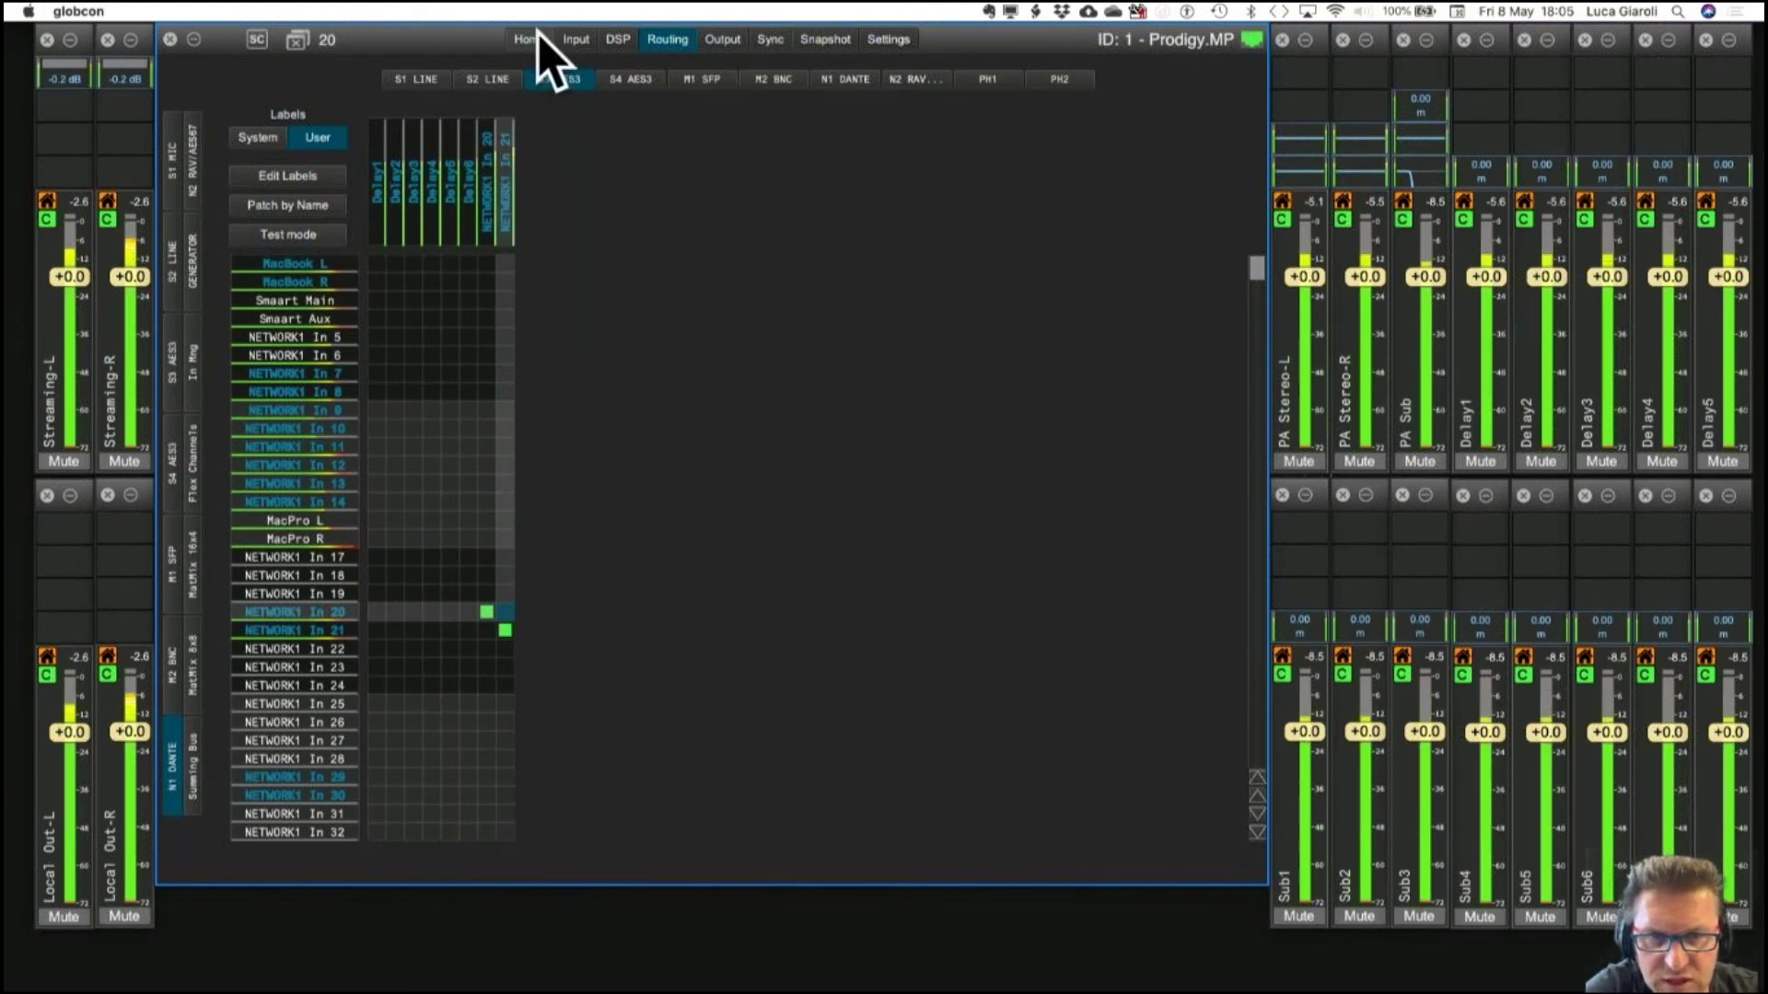
# Check the Prodigy.MP slot input levels, and review the Ch 20 and Ch 21 patches in Dante Controller.
pyautogui.click(577, 40)
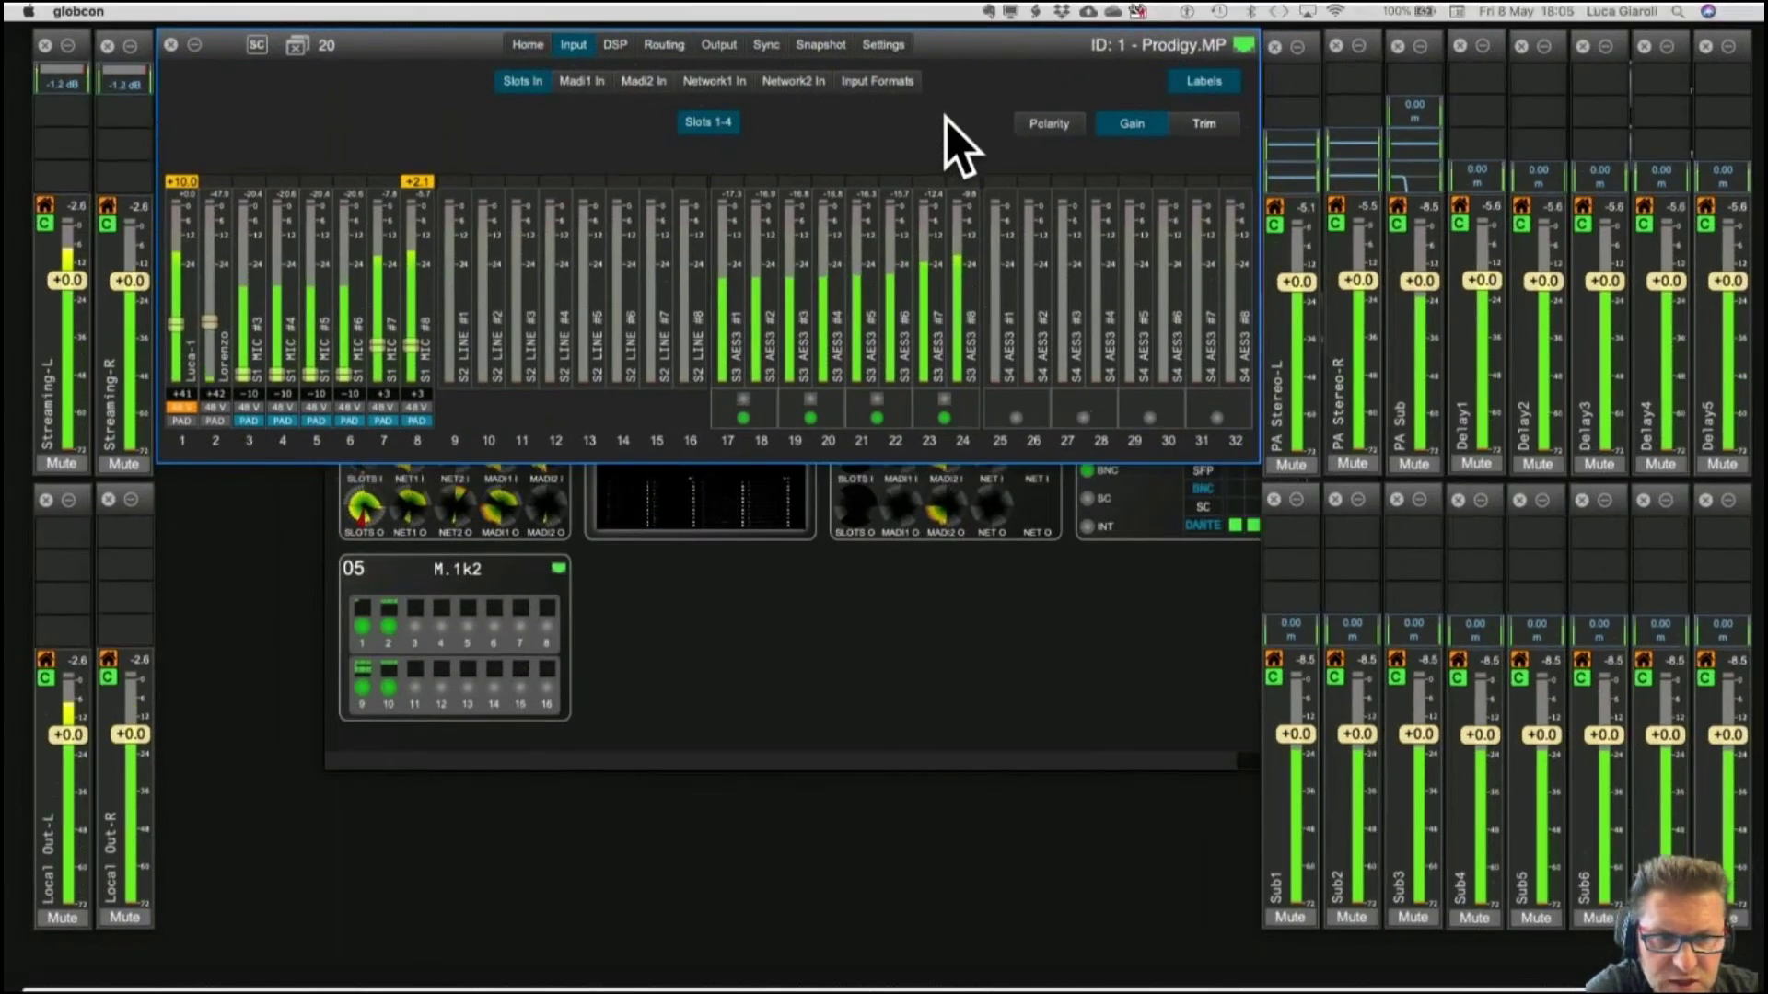
pyautogui.hotkey('ctrl', 'Up')
pyautogui.click(308, 70)
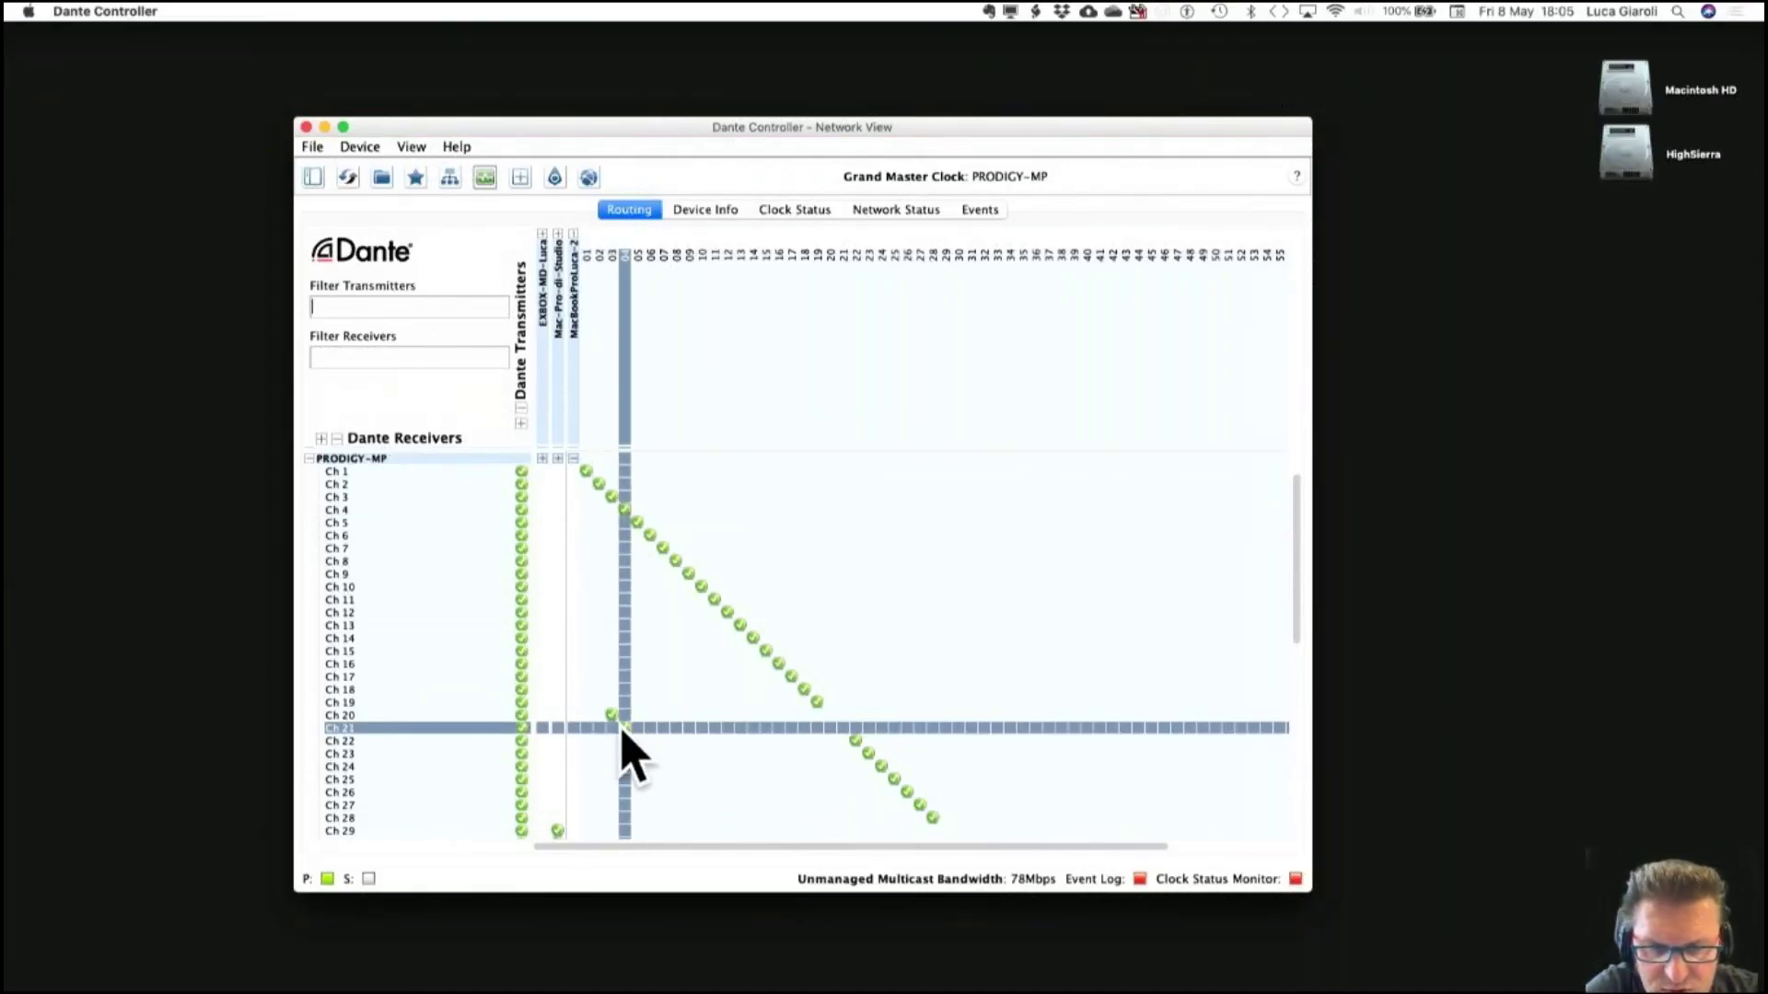
pyautogui.moveTo(623, 730)
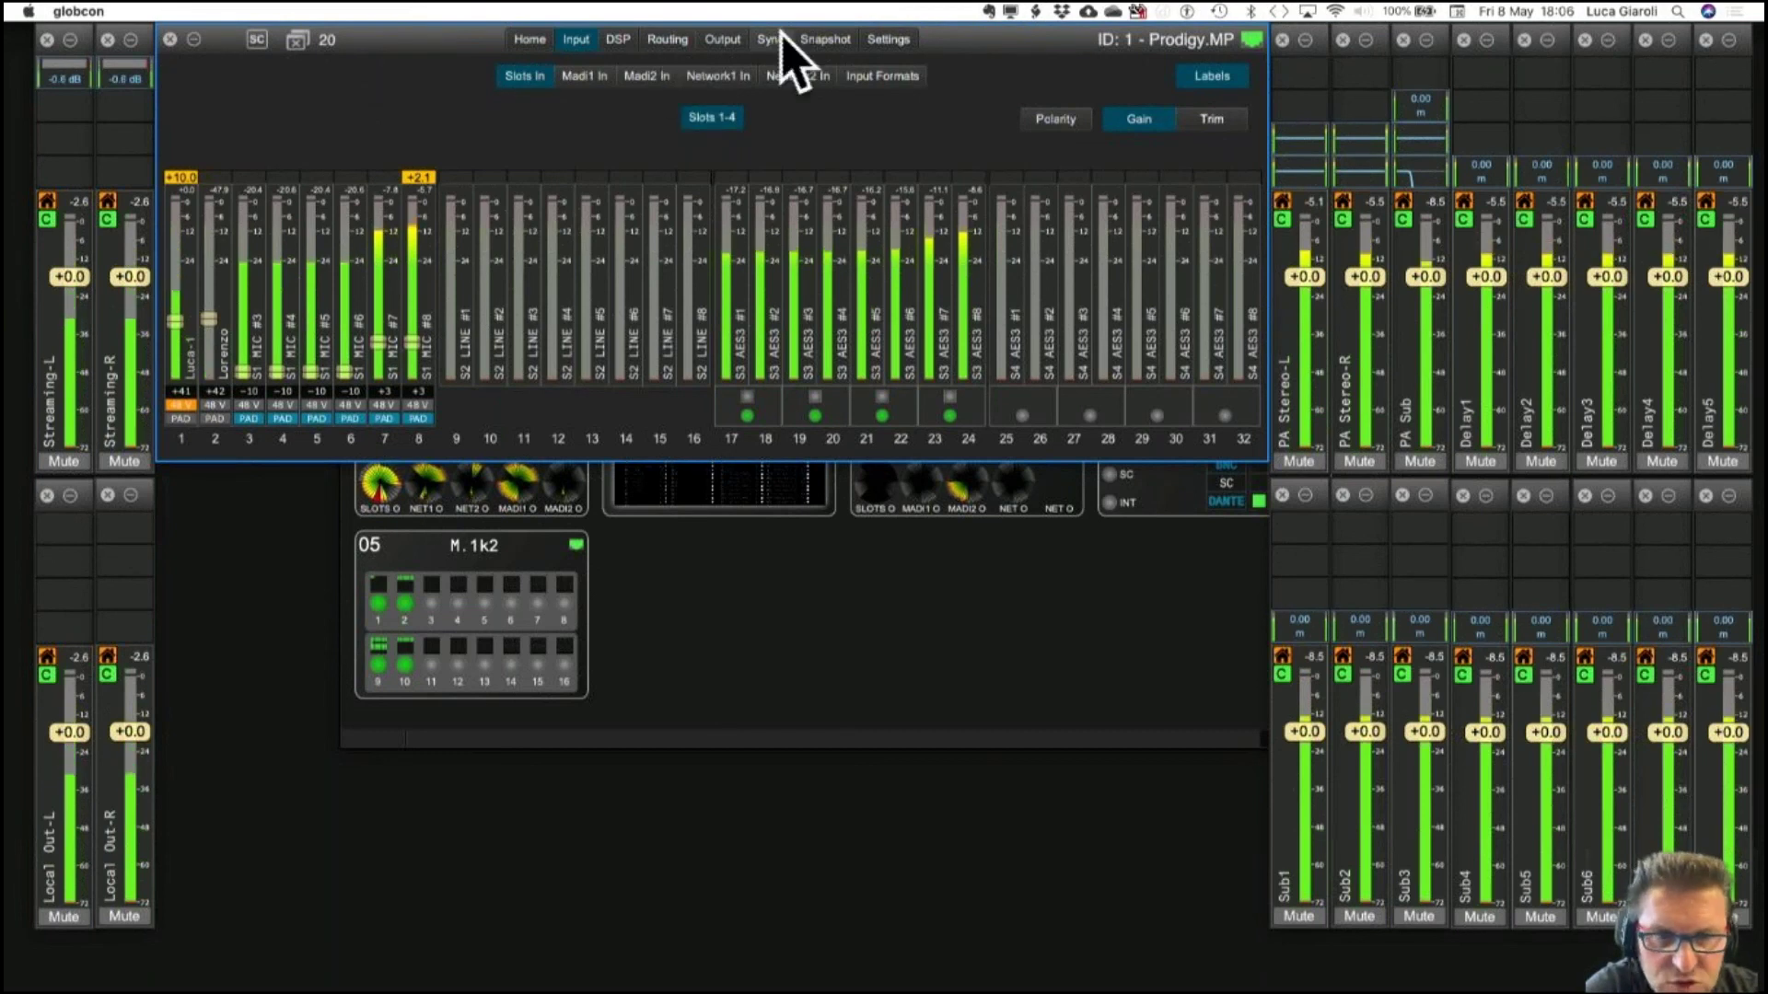
# Back in globcon's Input Manager, assign S3 AES3 #7 as the third-priority source of SSL Left -im, linked with SSL Right -im.
pyautogui.click(629, 41)
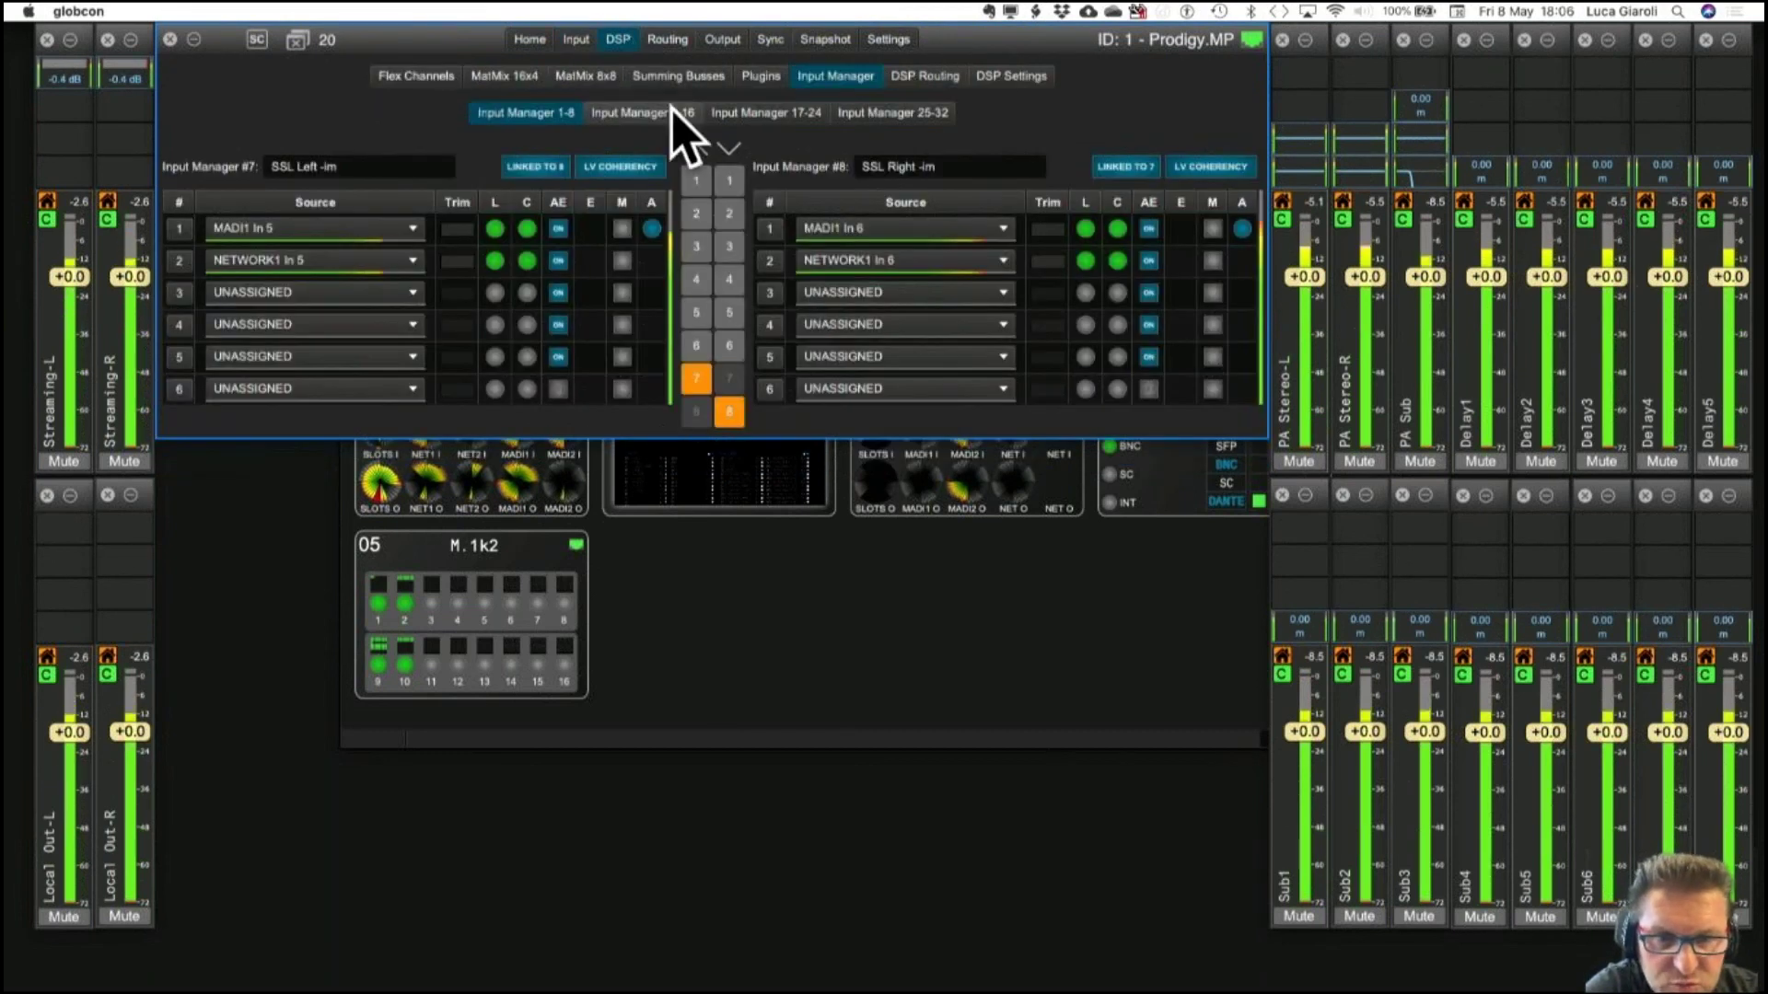
pyautogui.click(281, 293)
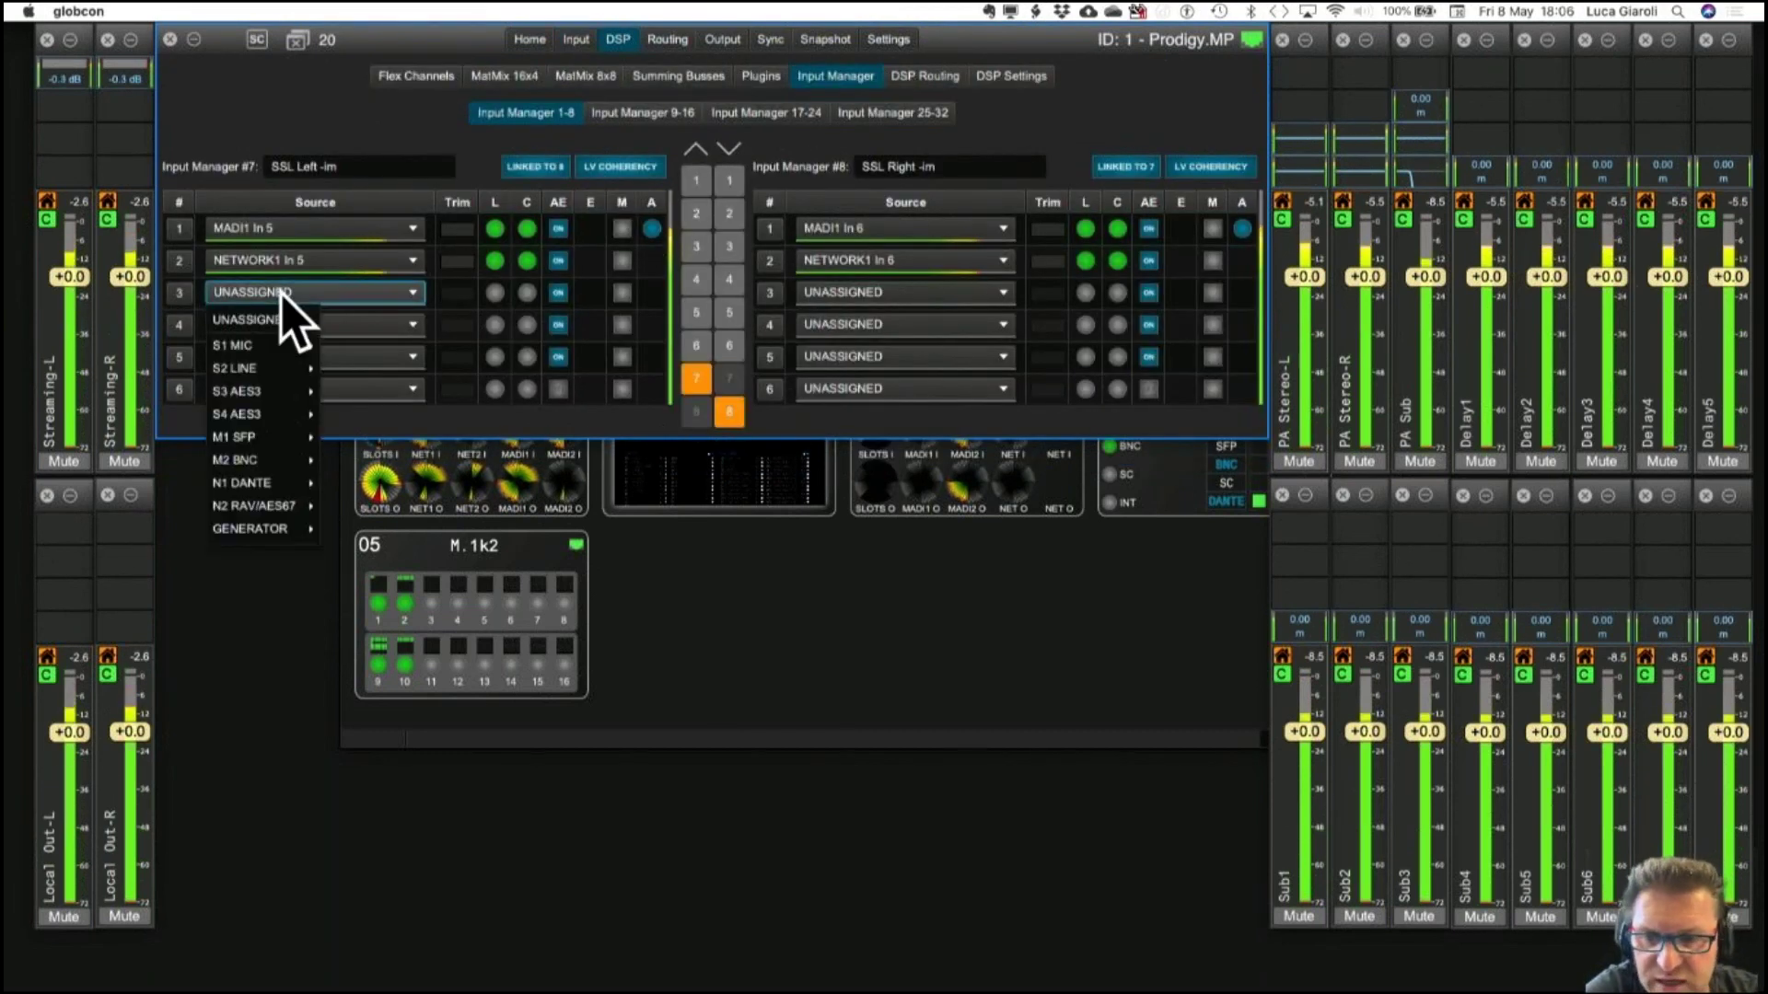
pyautogui.moveTo(270, 366)
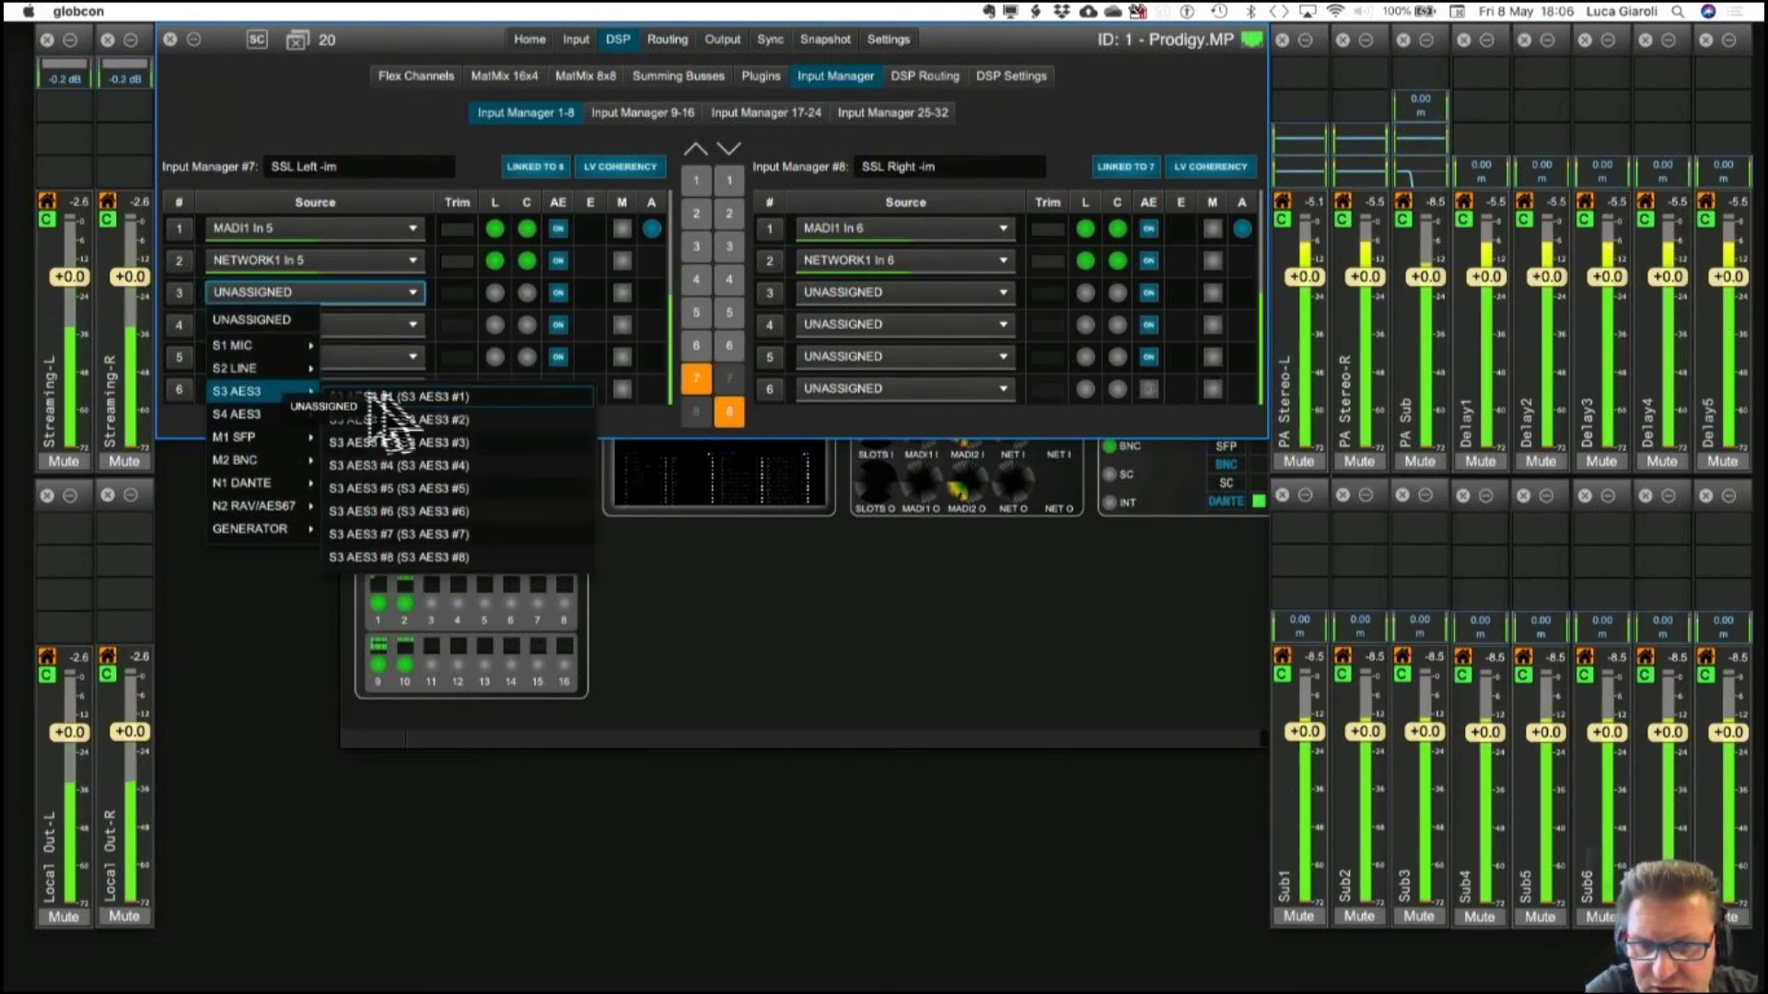
pyautogui.click(398, 534)
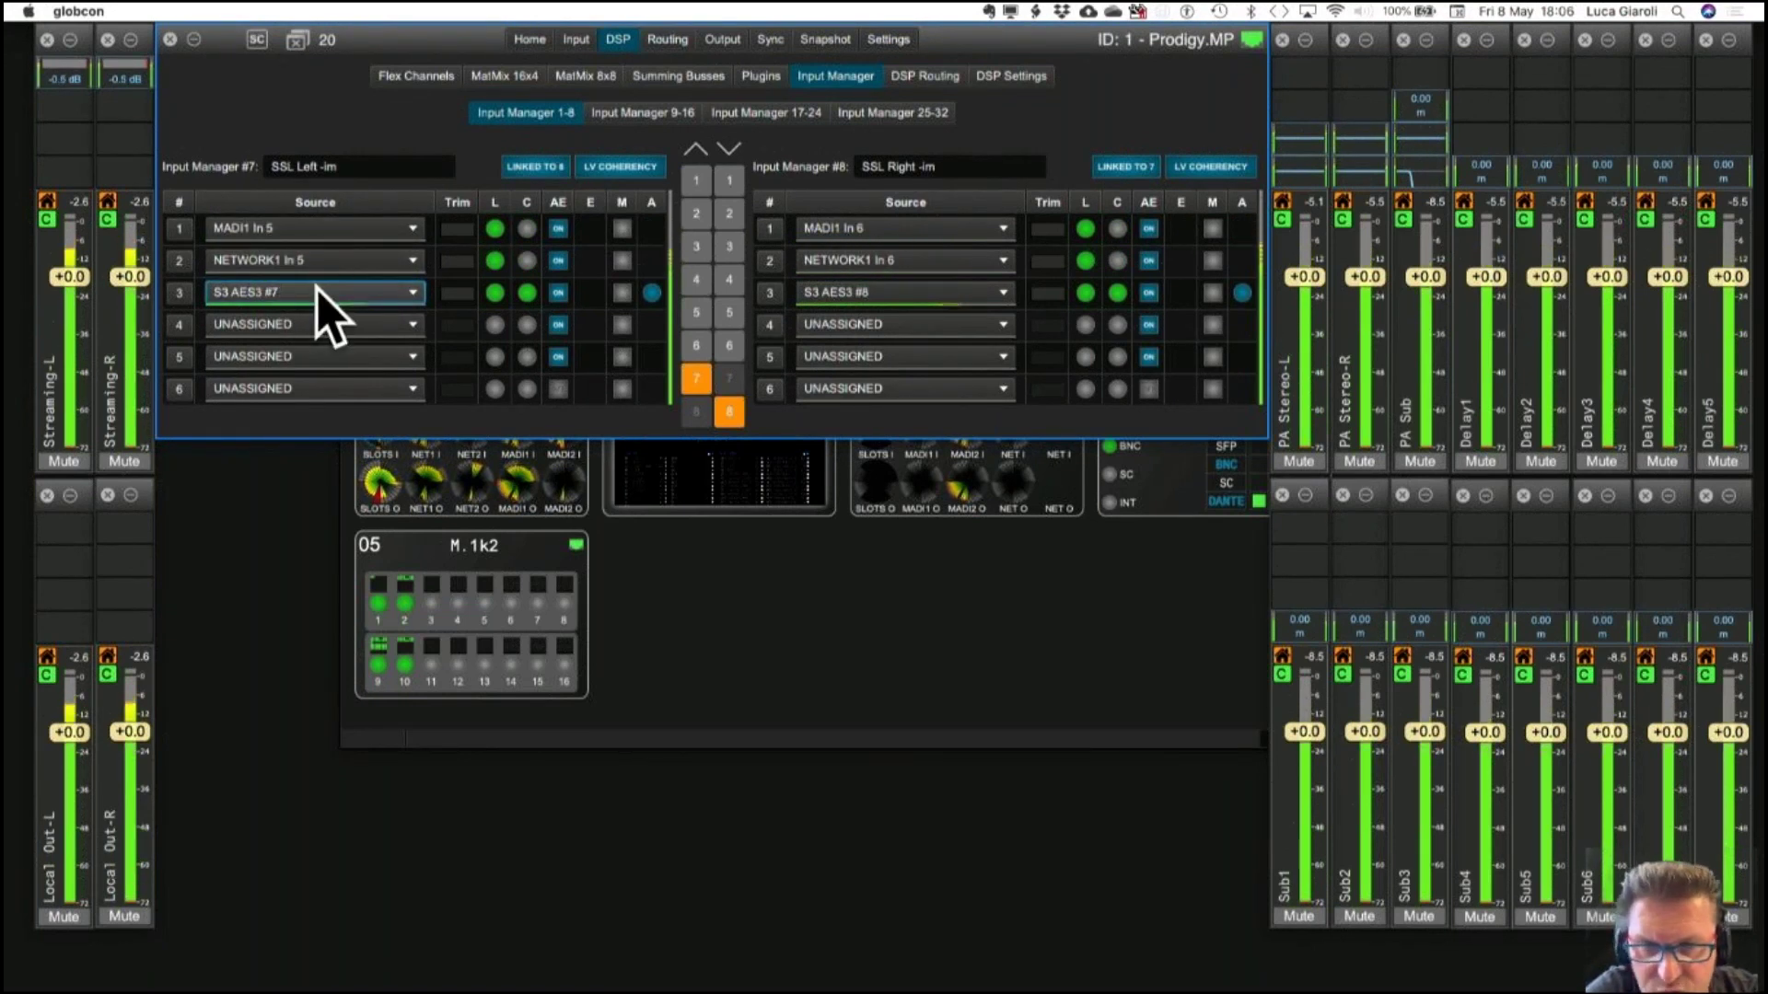
# Switch to Dante Controller and check the MacBook Pro patch feeding PRODIGY-MP Ch 21.
pyautogui.click(735, 955)
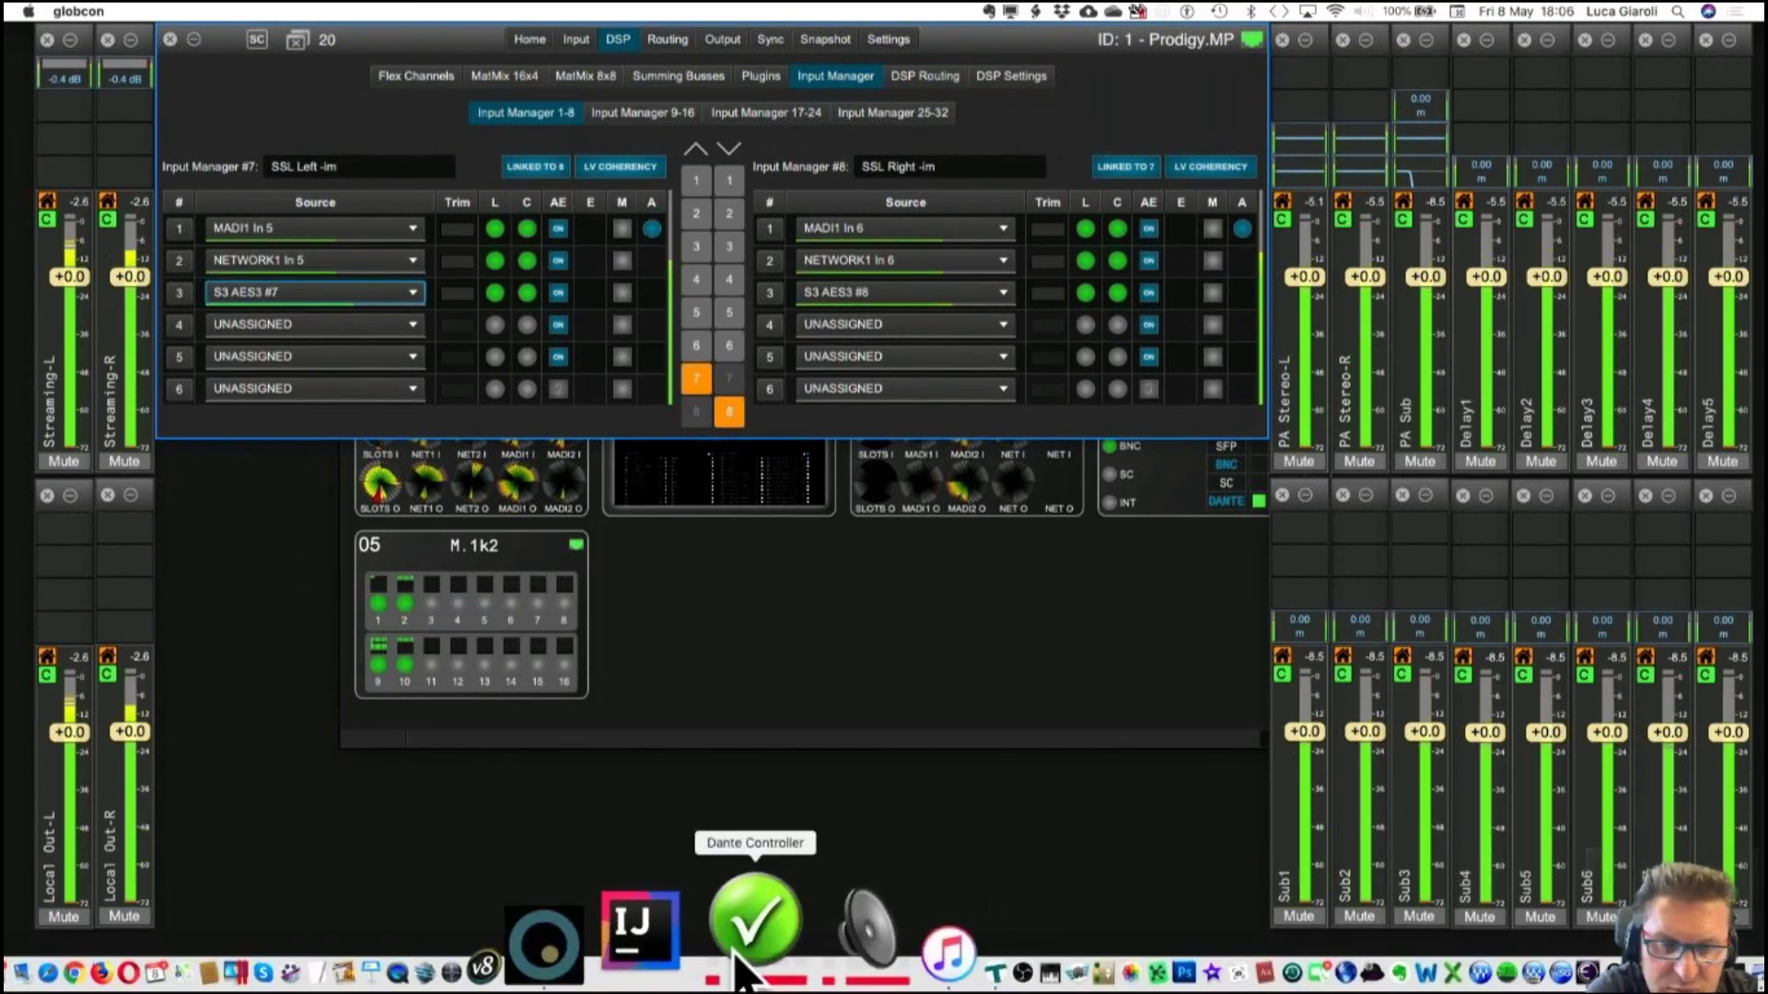
pyautogui.click(624, 727)
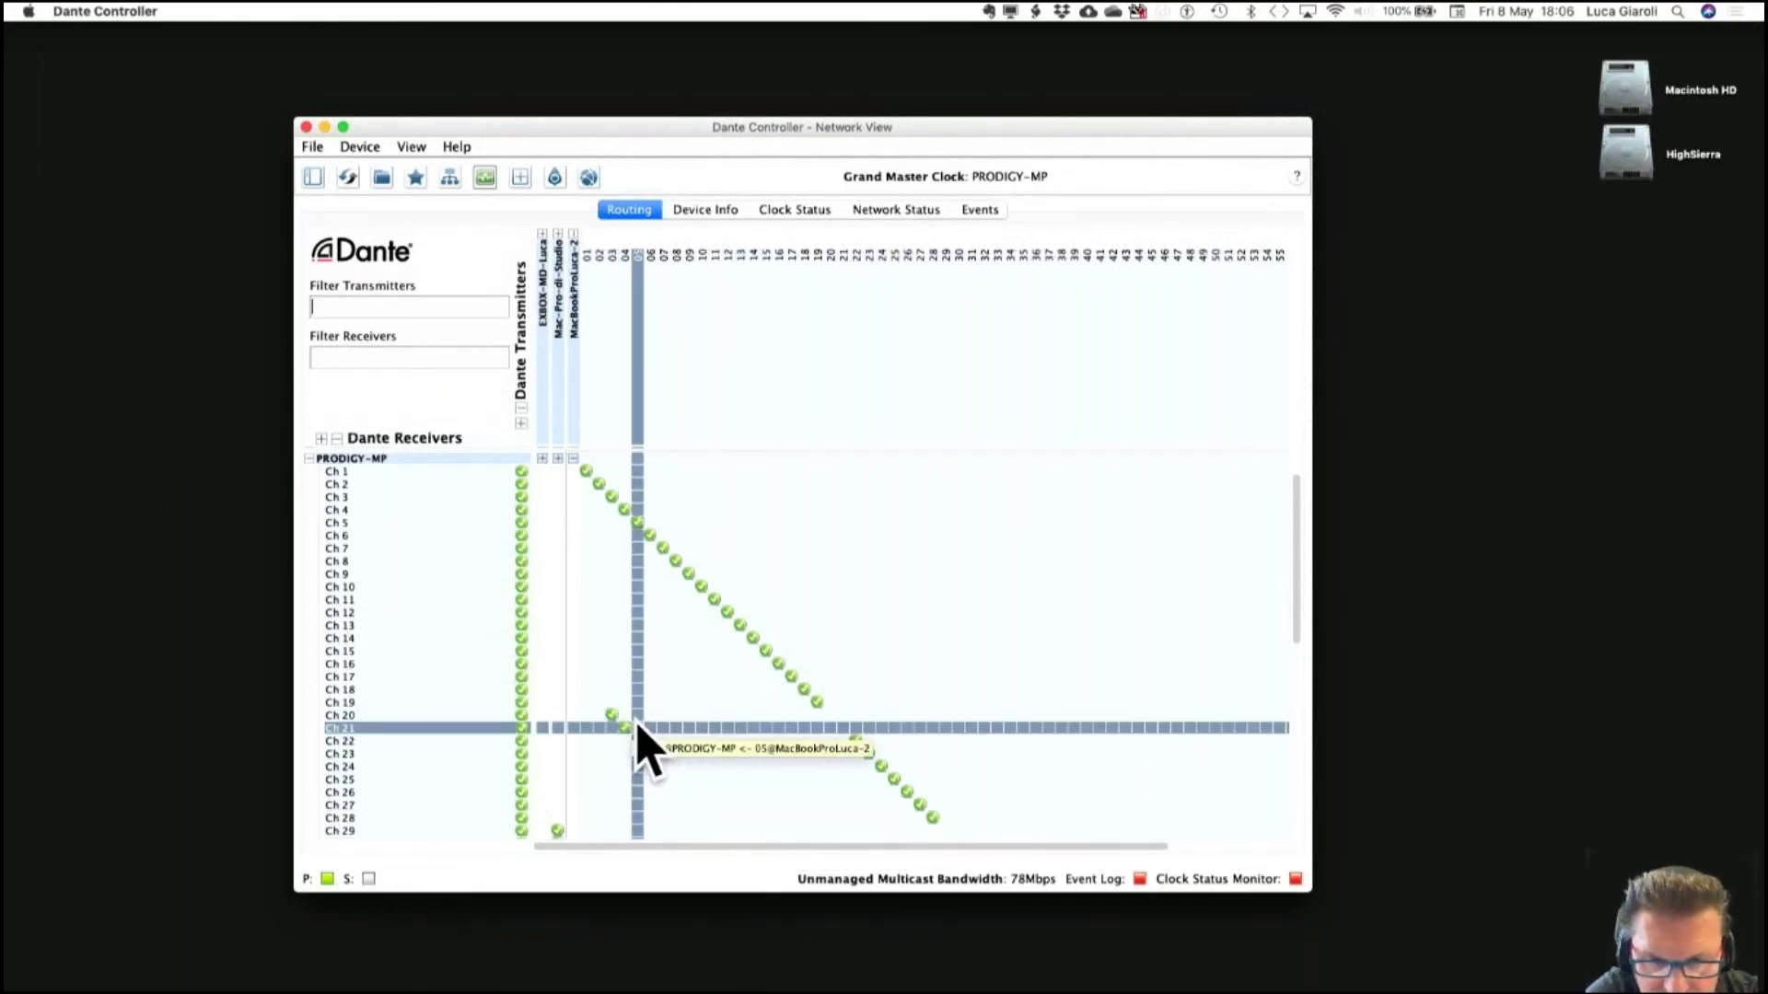
pyautogui.click(632, 728)
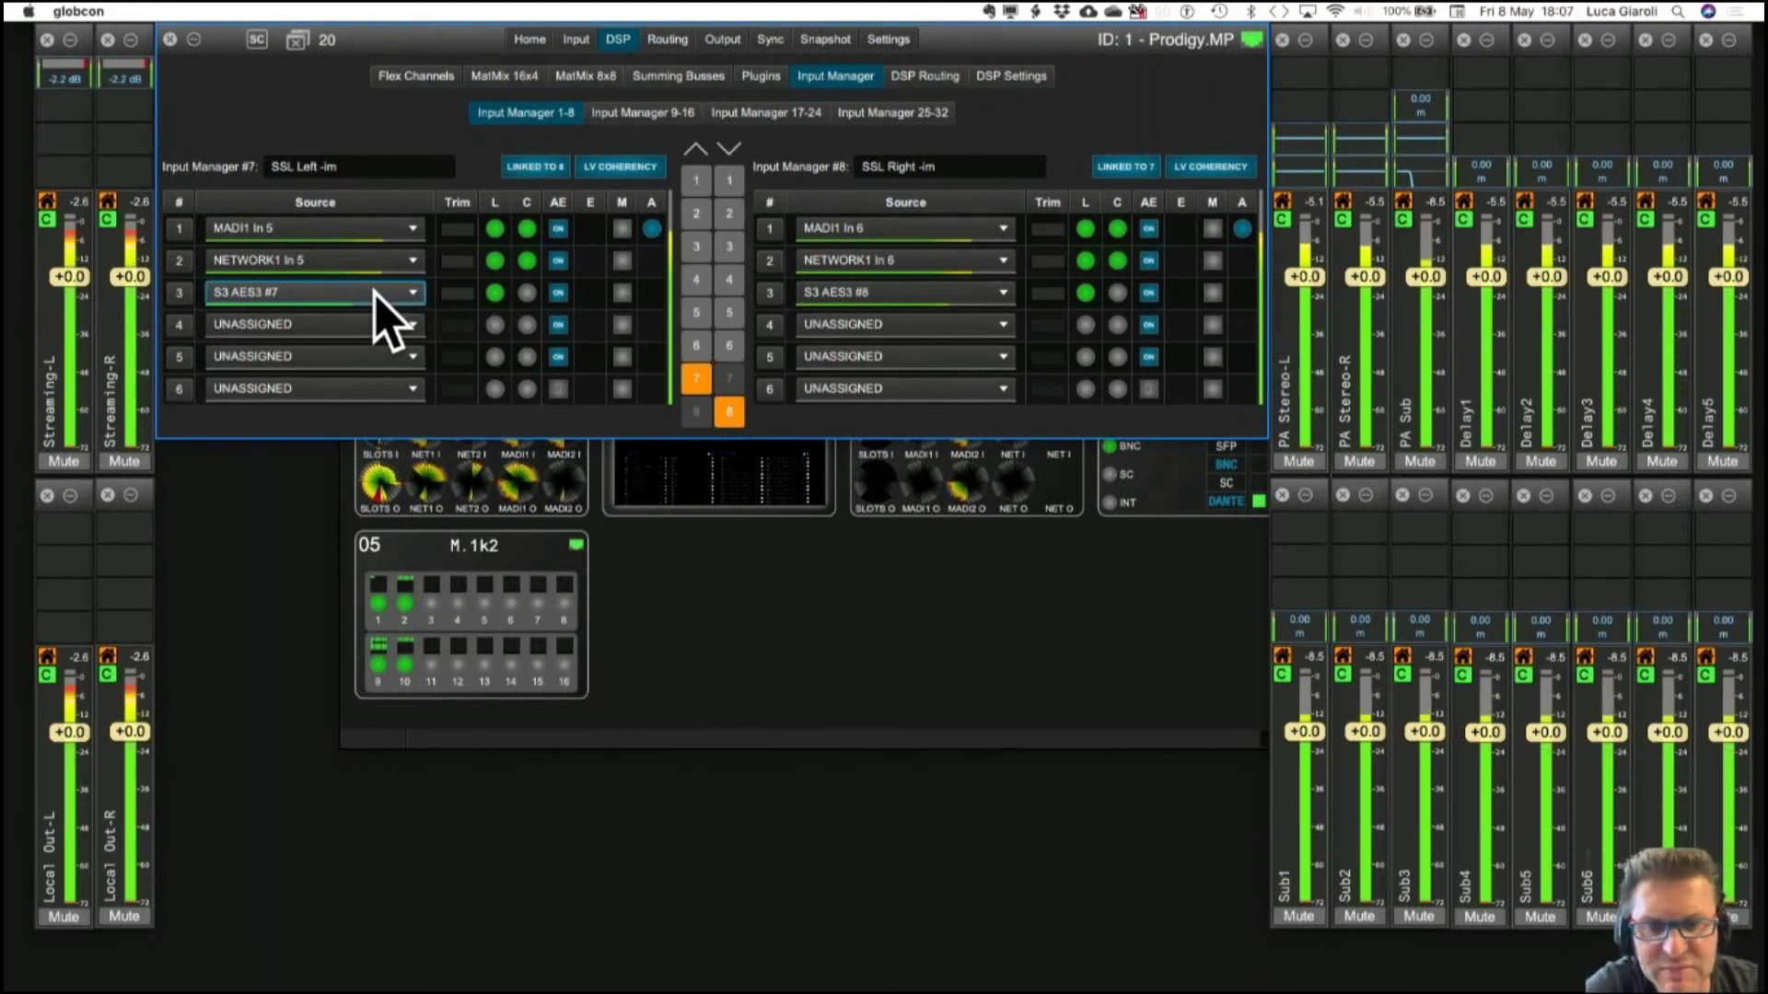
# In globcon, run Auto Trim on the SSL Left -im sources to match the highest-priority source's level.
pyautogui.click(453, 294)
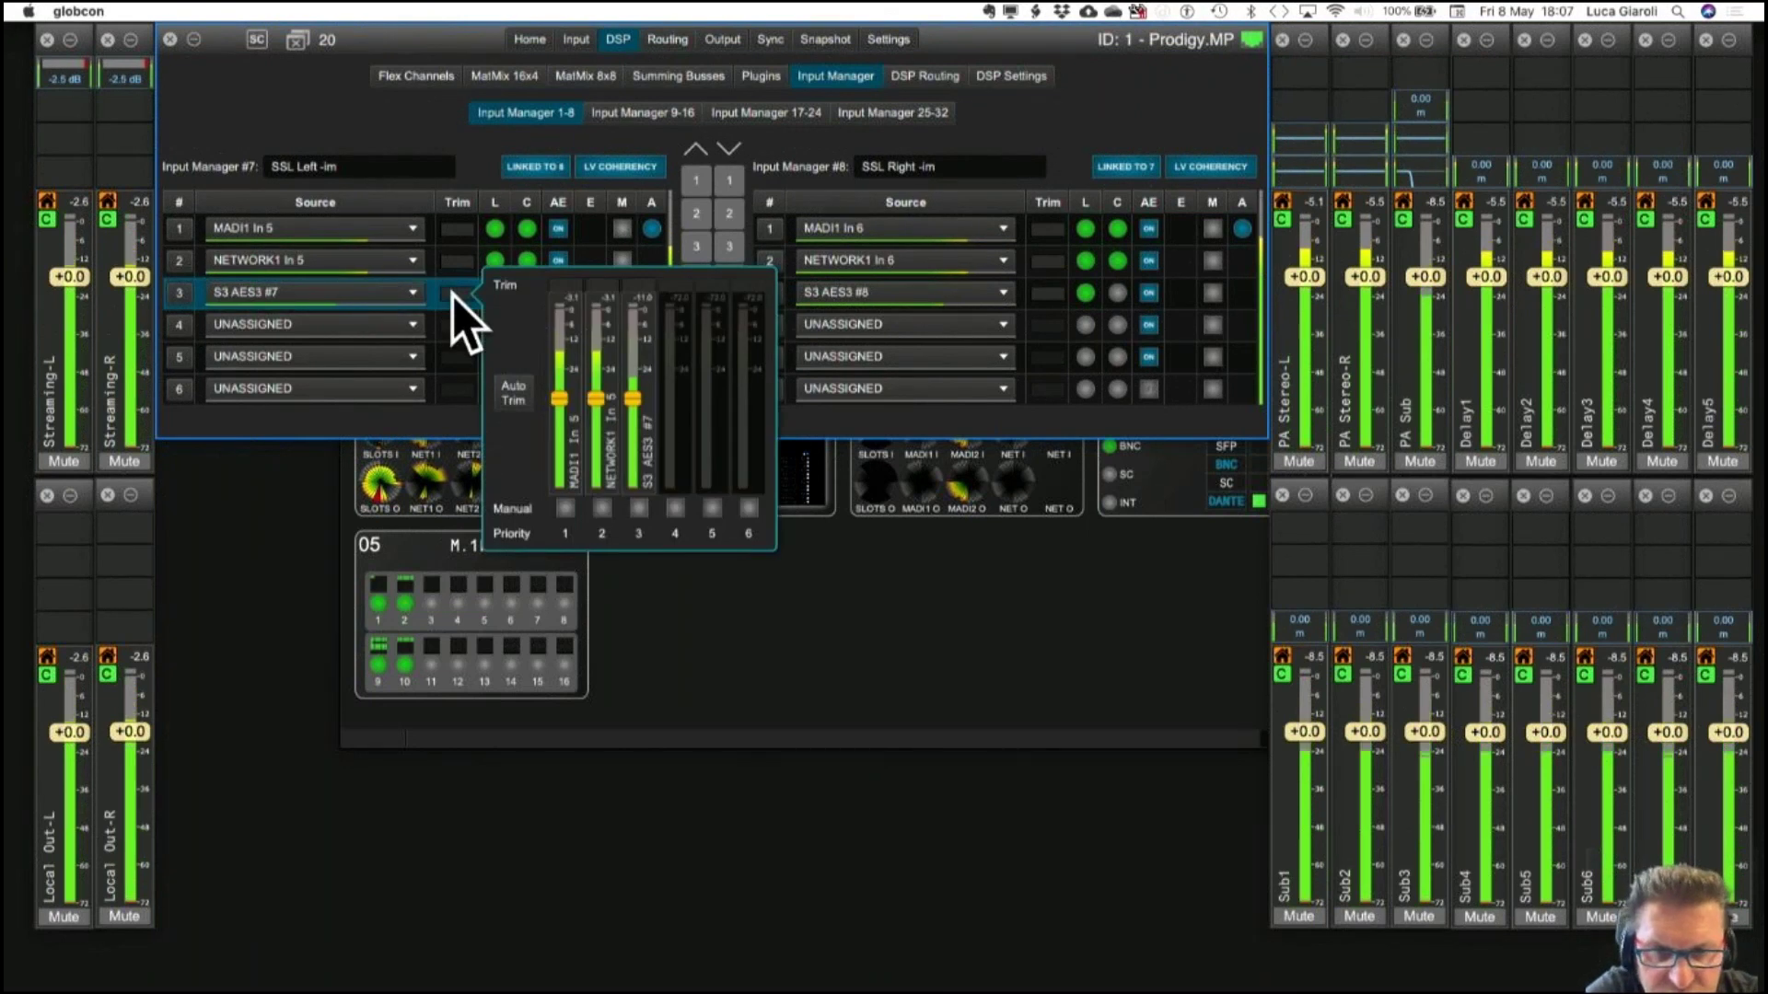
pyautogui.click(514, 389)
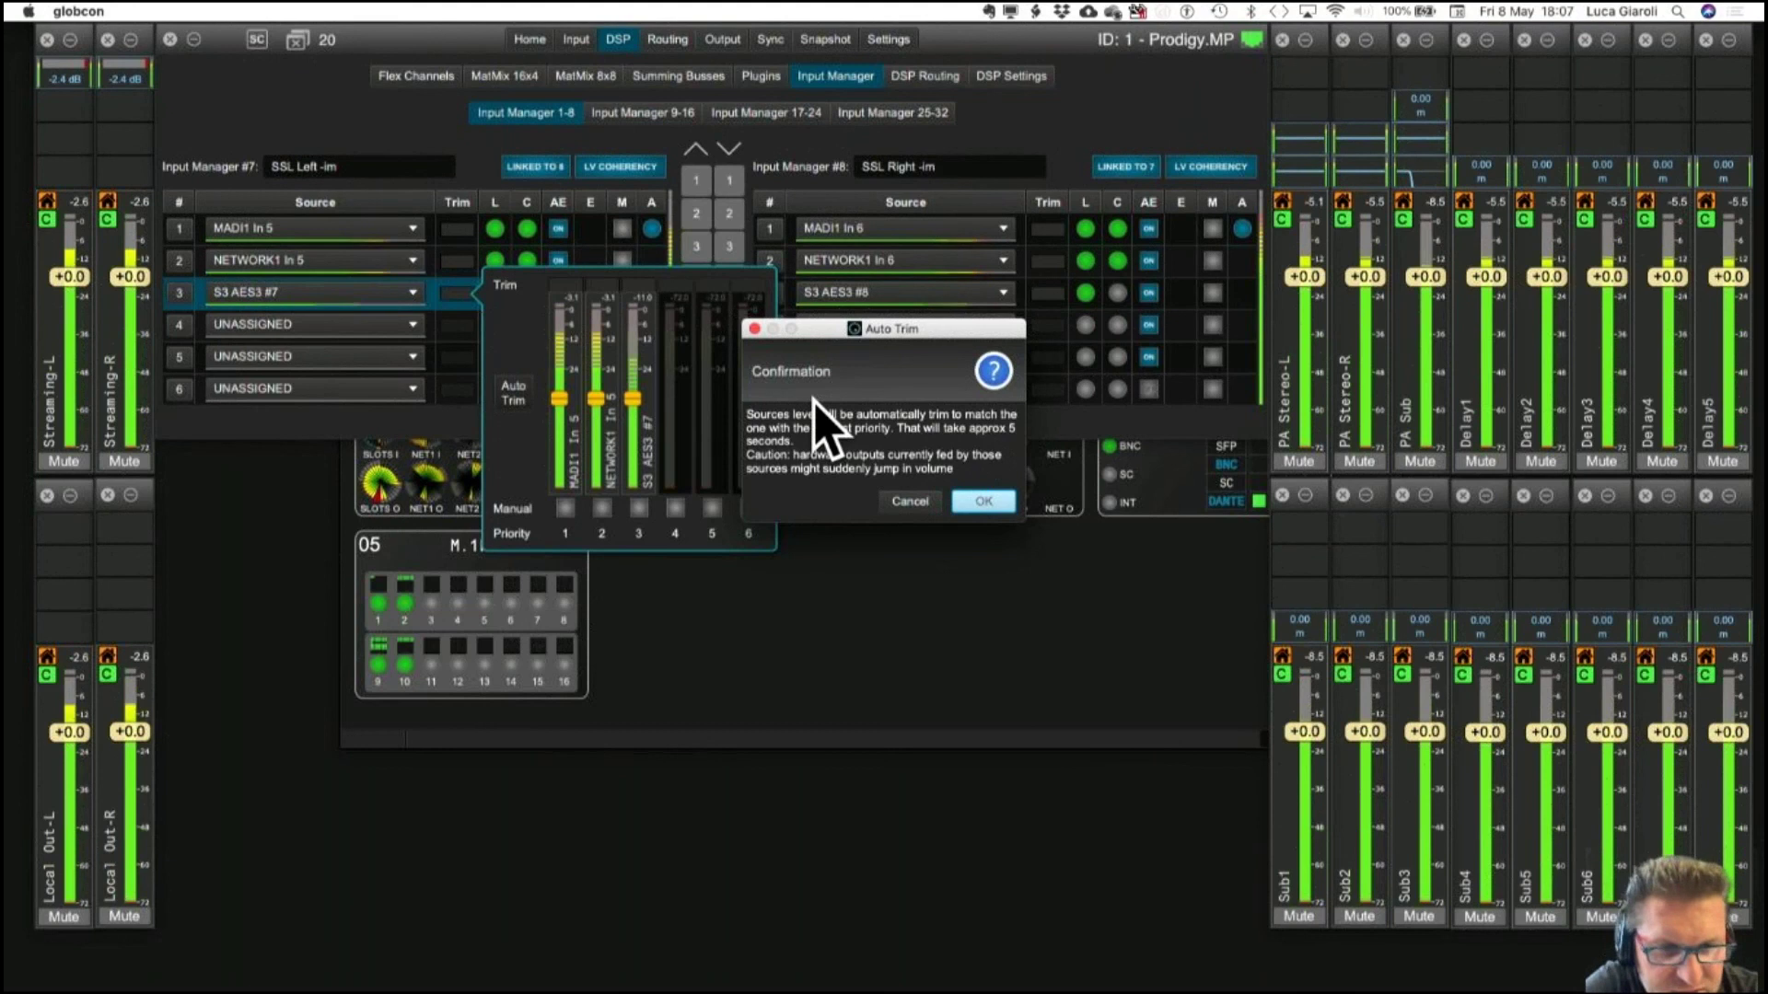
pyautogui.click(983, 502)
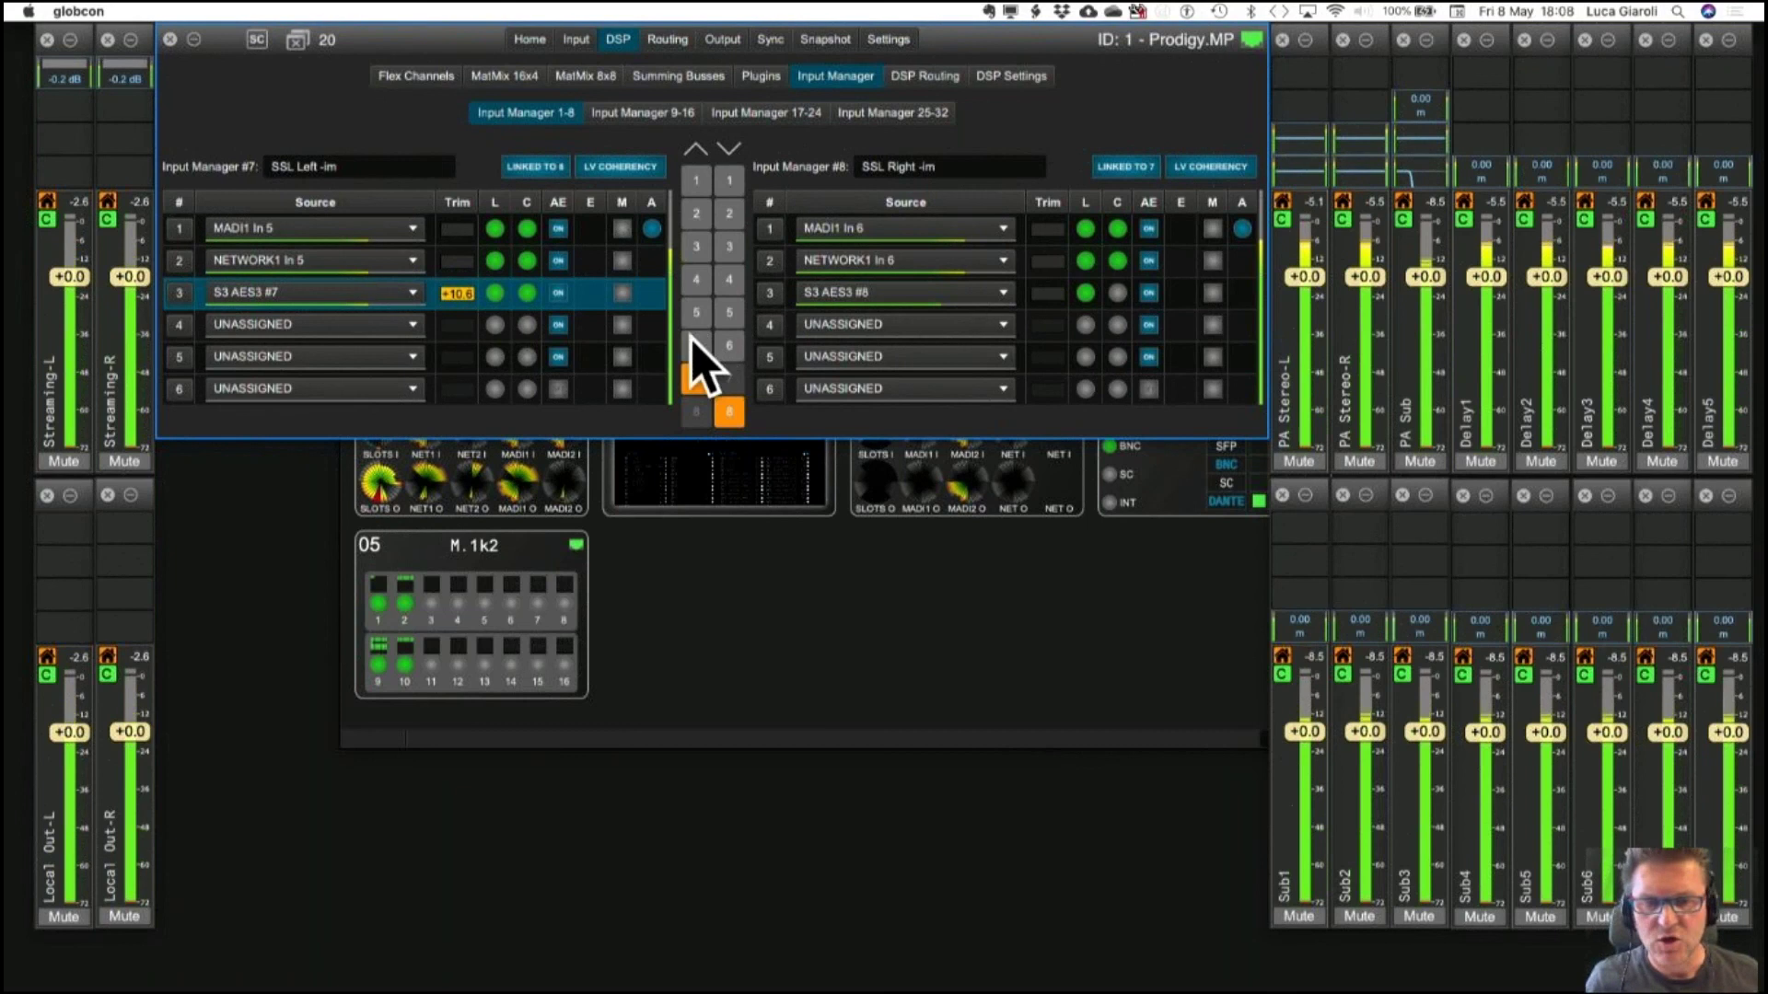
# Open the Streaming LR mix and assign Flex Channels as its sources 7 and 8.
pyautogui.doubleClick(69, 389)
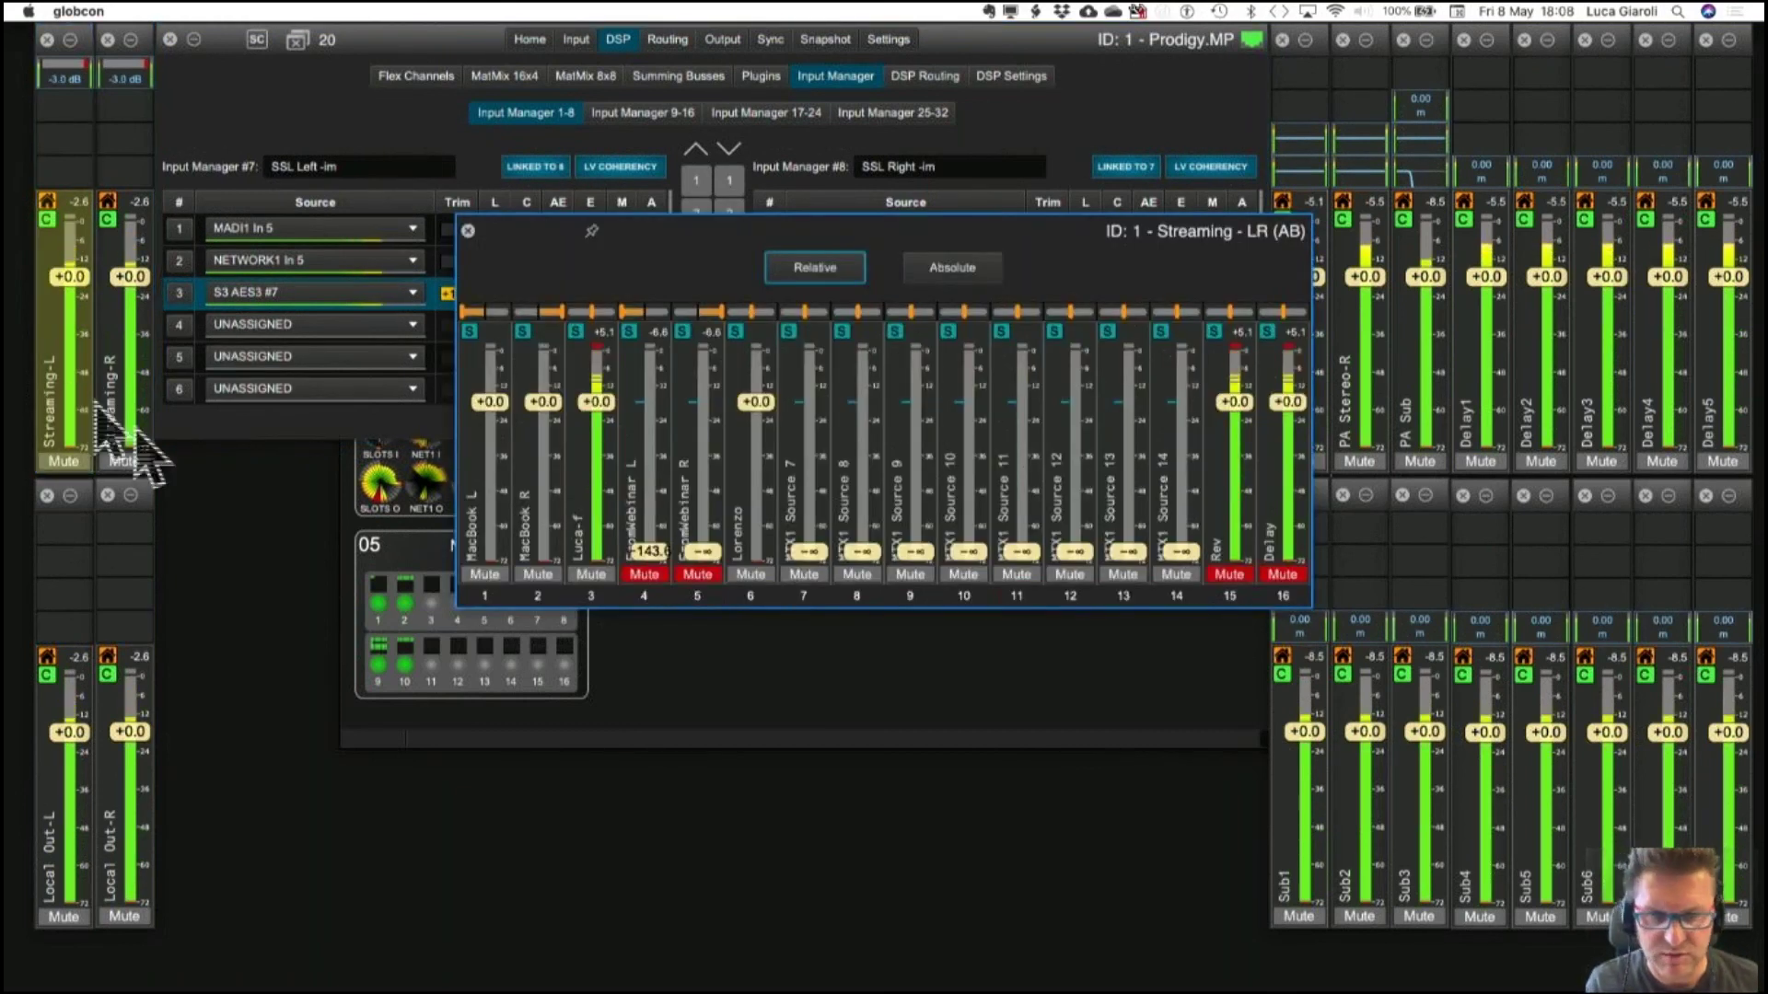
pyautogui.click(792, 333)
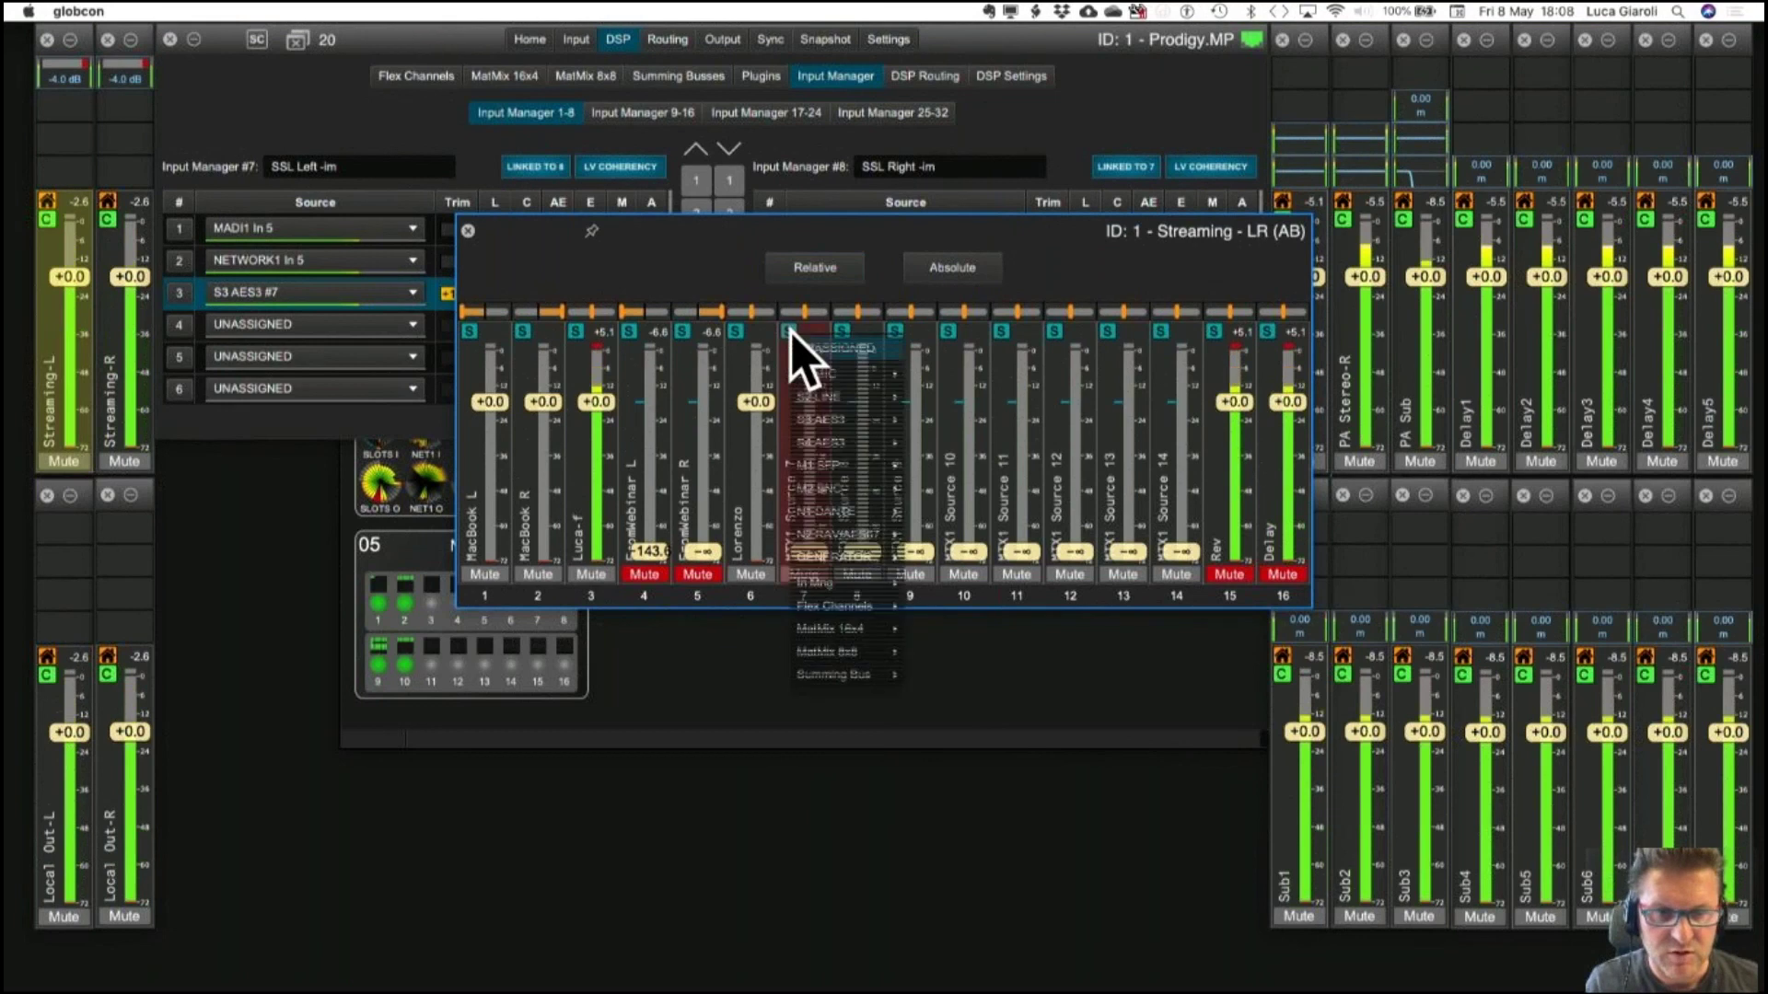
pyautogui.moveTo(833, 512)
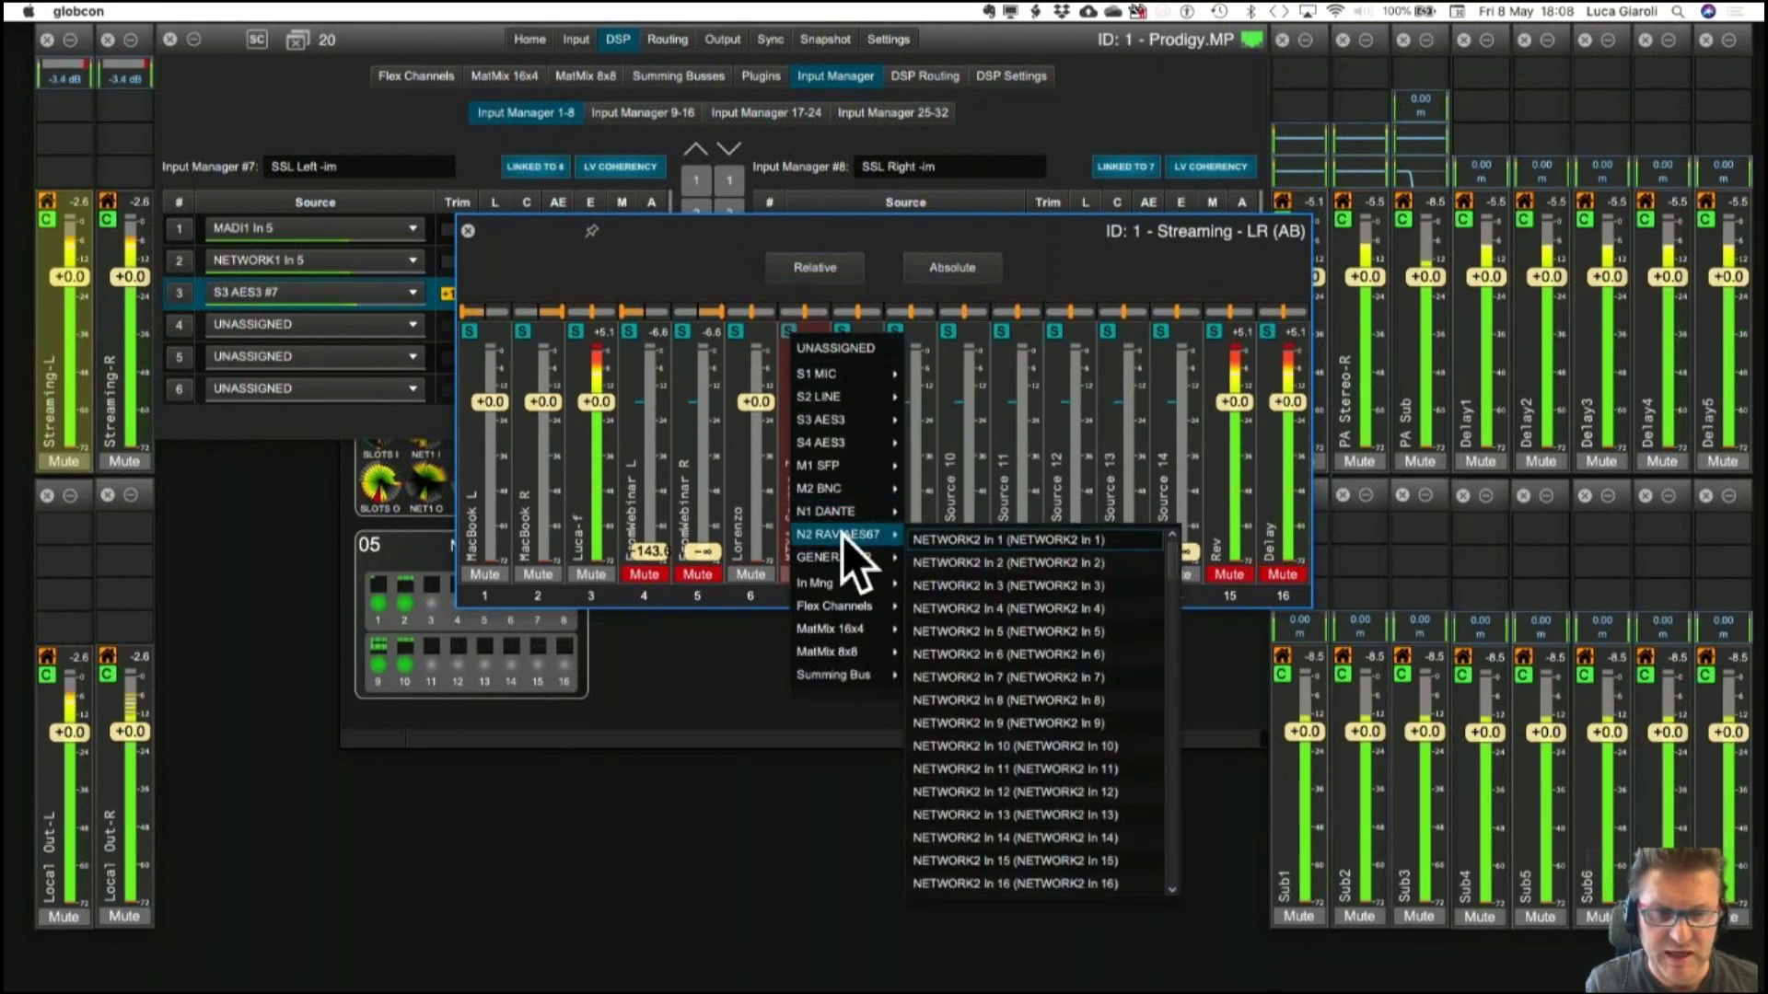
pyautogui.moveTo(849, 601)
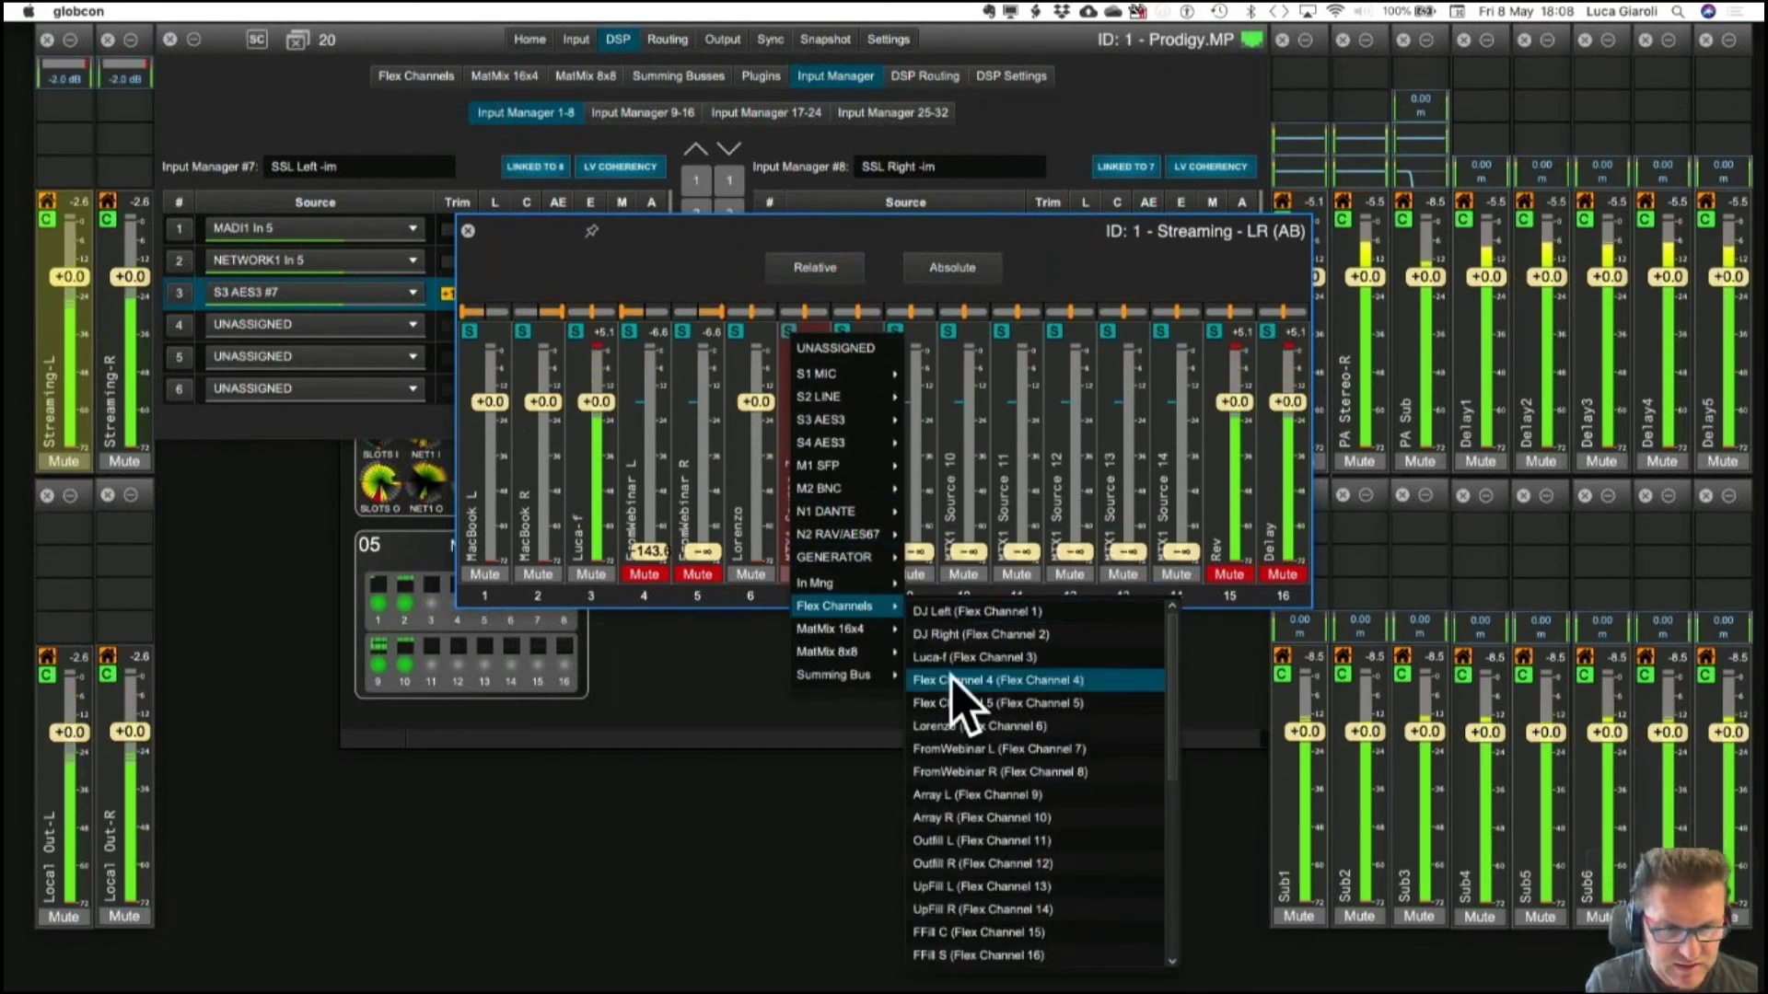
pyautogui.click(958, 795)
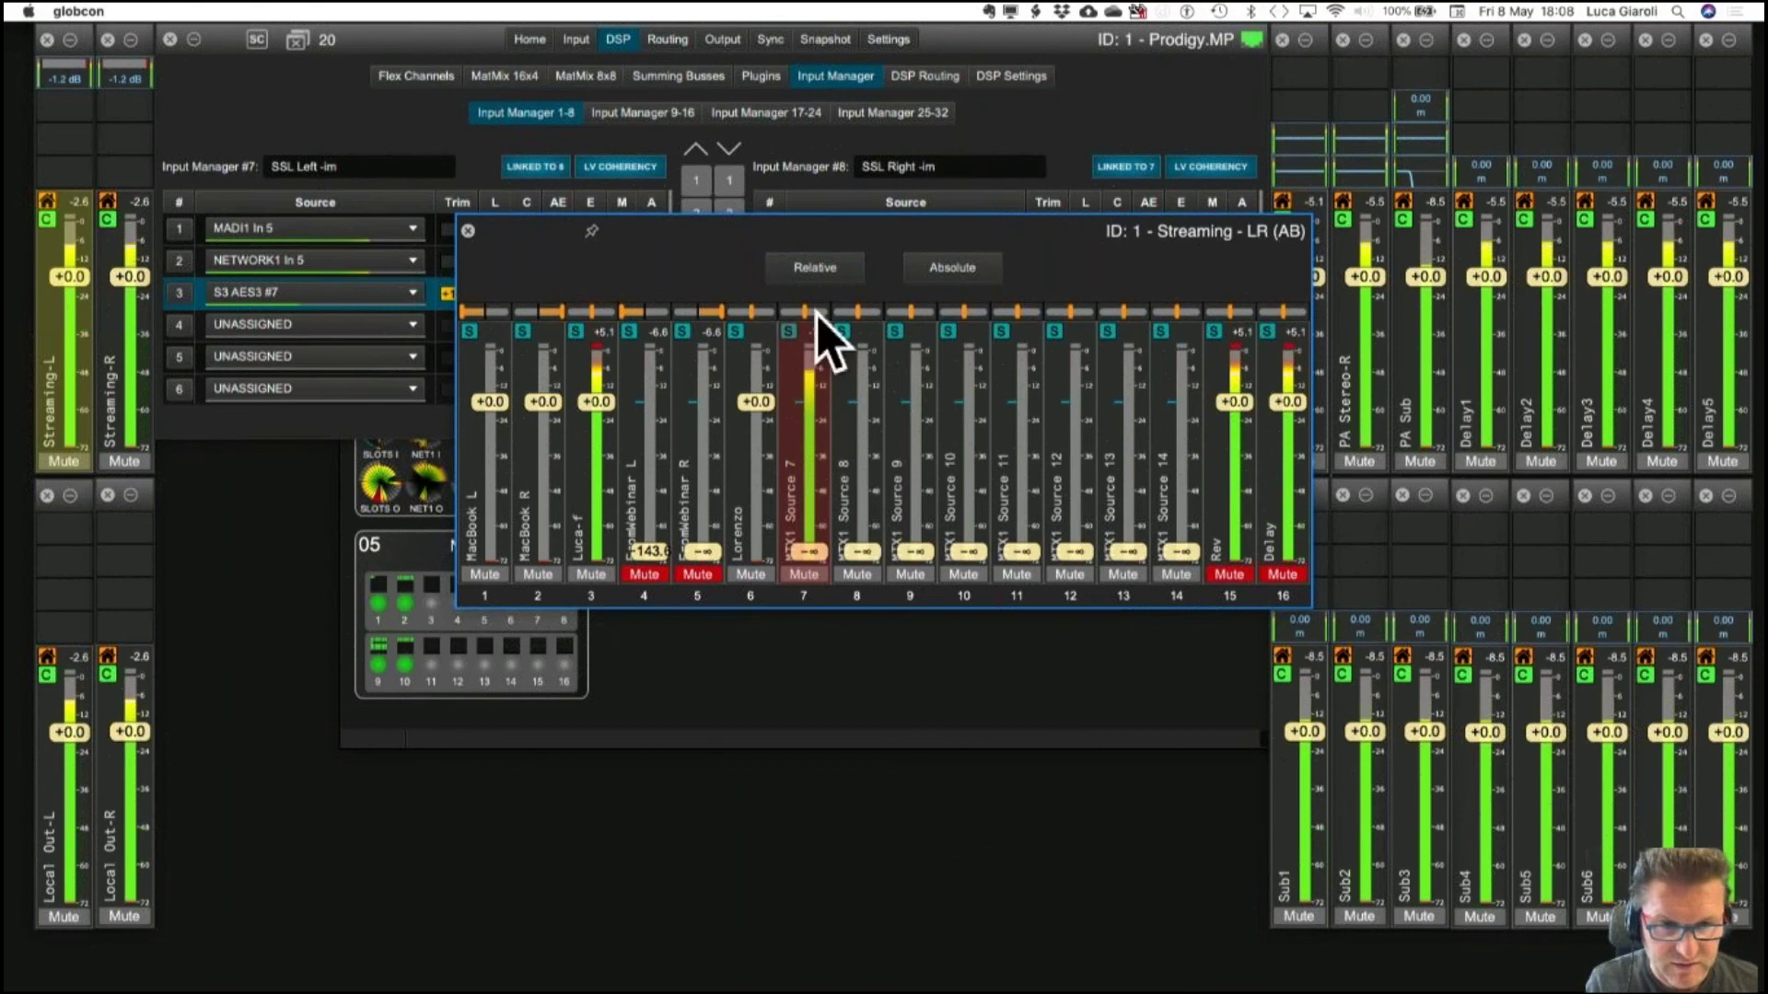
pyautogui.click(848, 345)
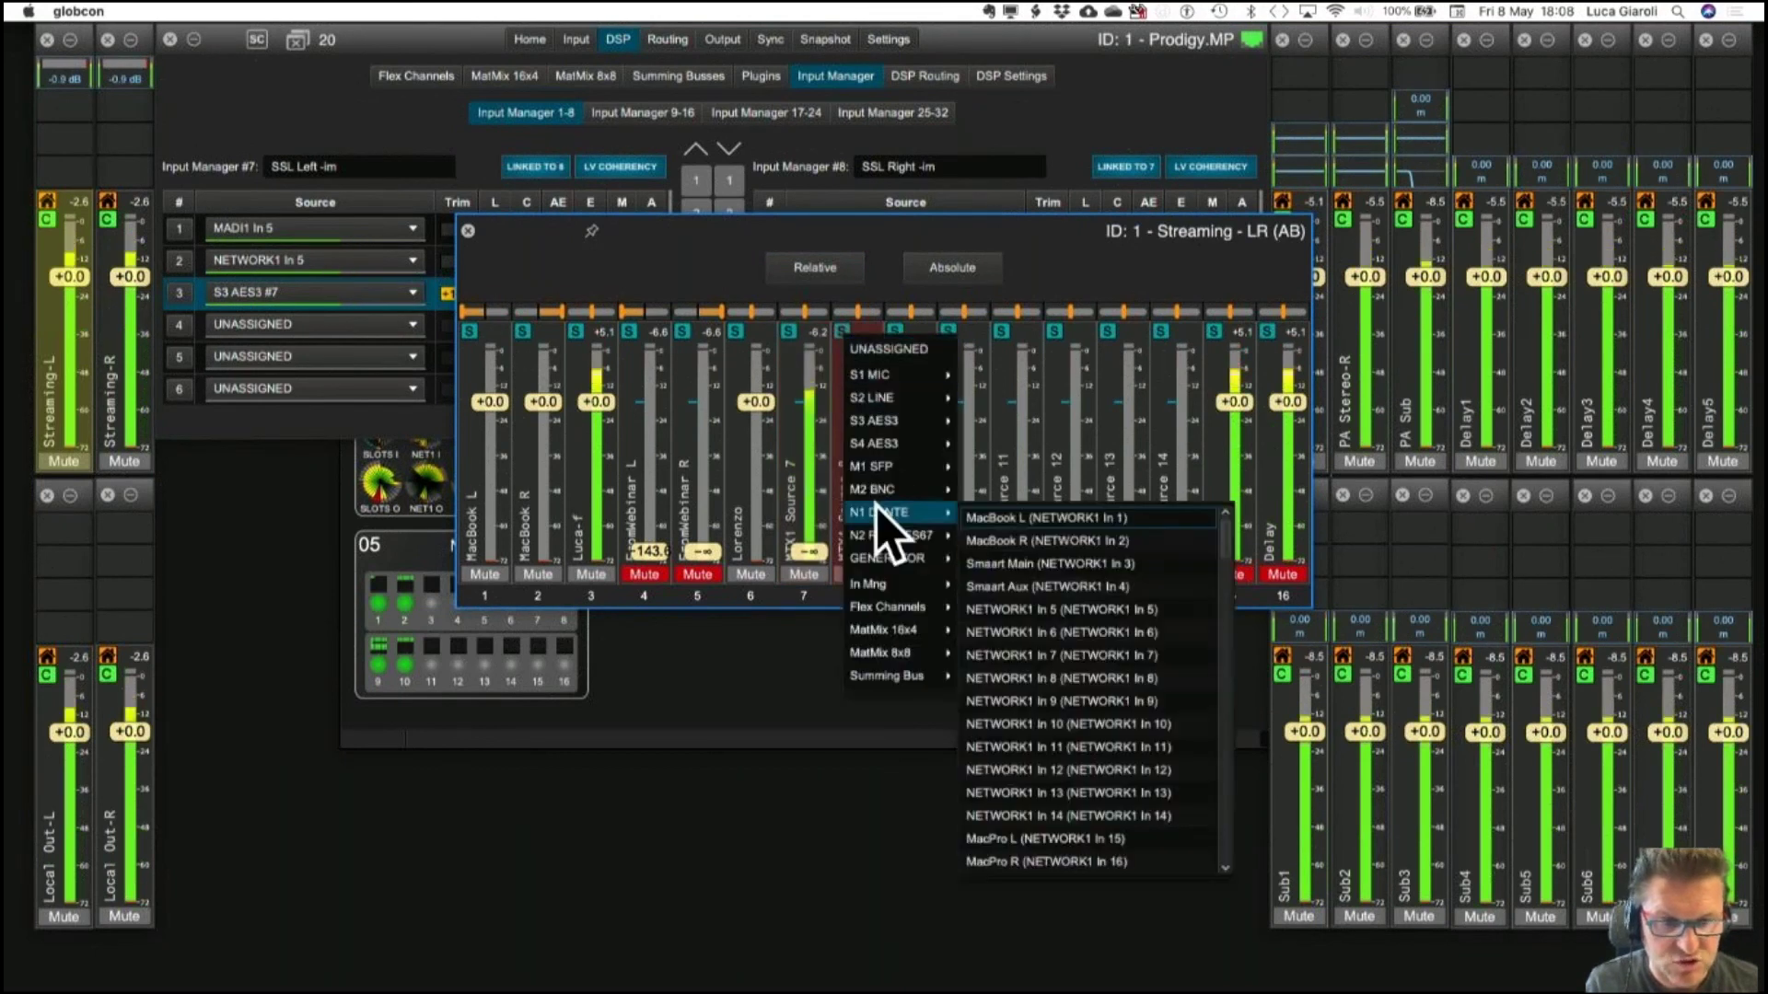
pyautogui.moveTo(878, 600)
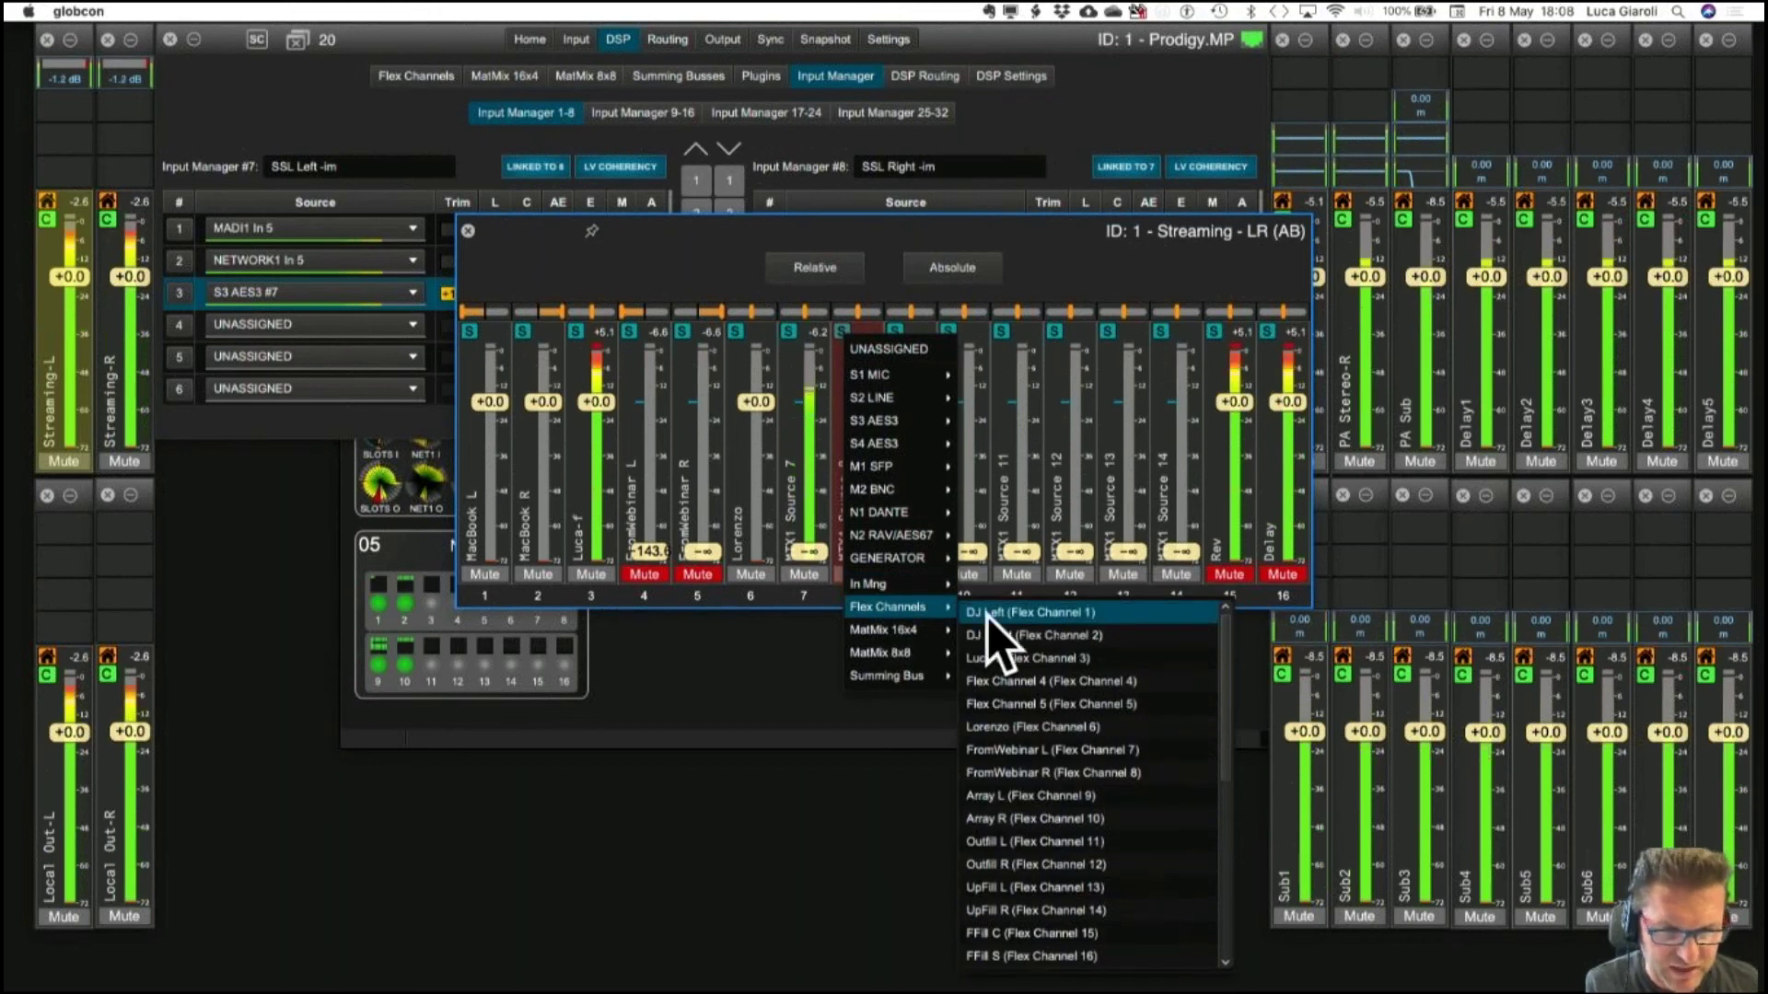
pyautogui.click(1018, 840)
# Set Streaming mix sources 7 and 8 to +0.0, pan them left and right respectively, and close the mix.
pyautogui.doubleClick(842, 511)
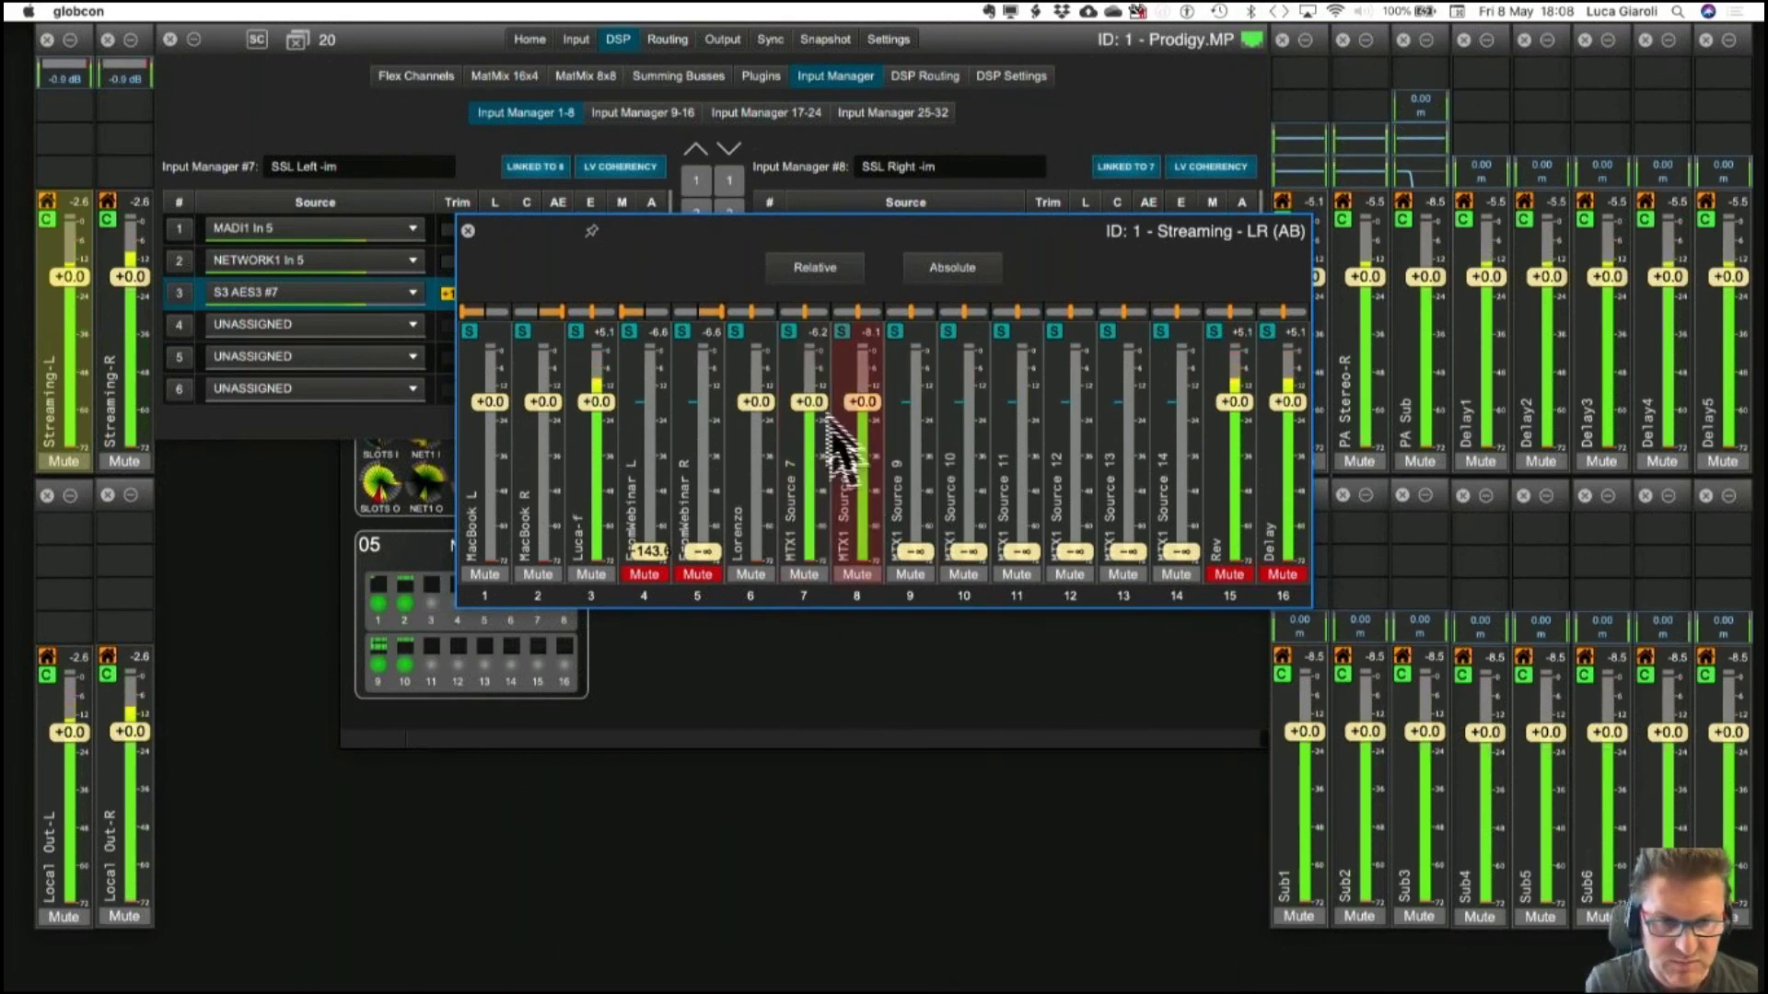
pyautogui.moveTo(809, 313); pyautogui.dragTo(907, 313)
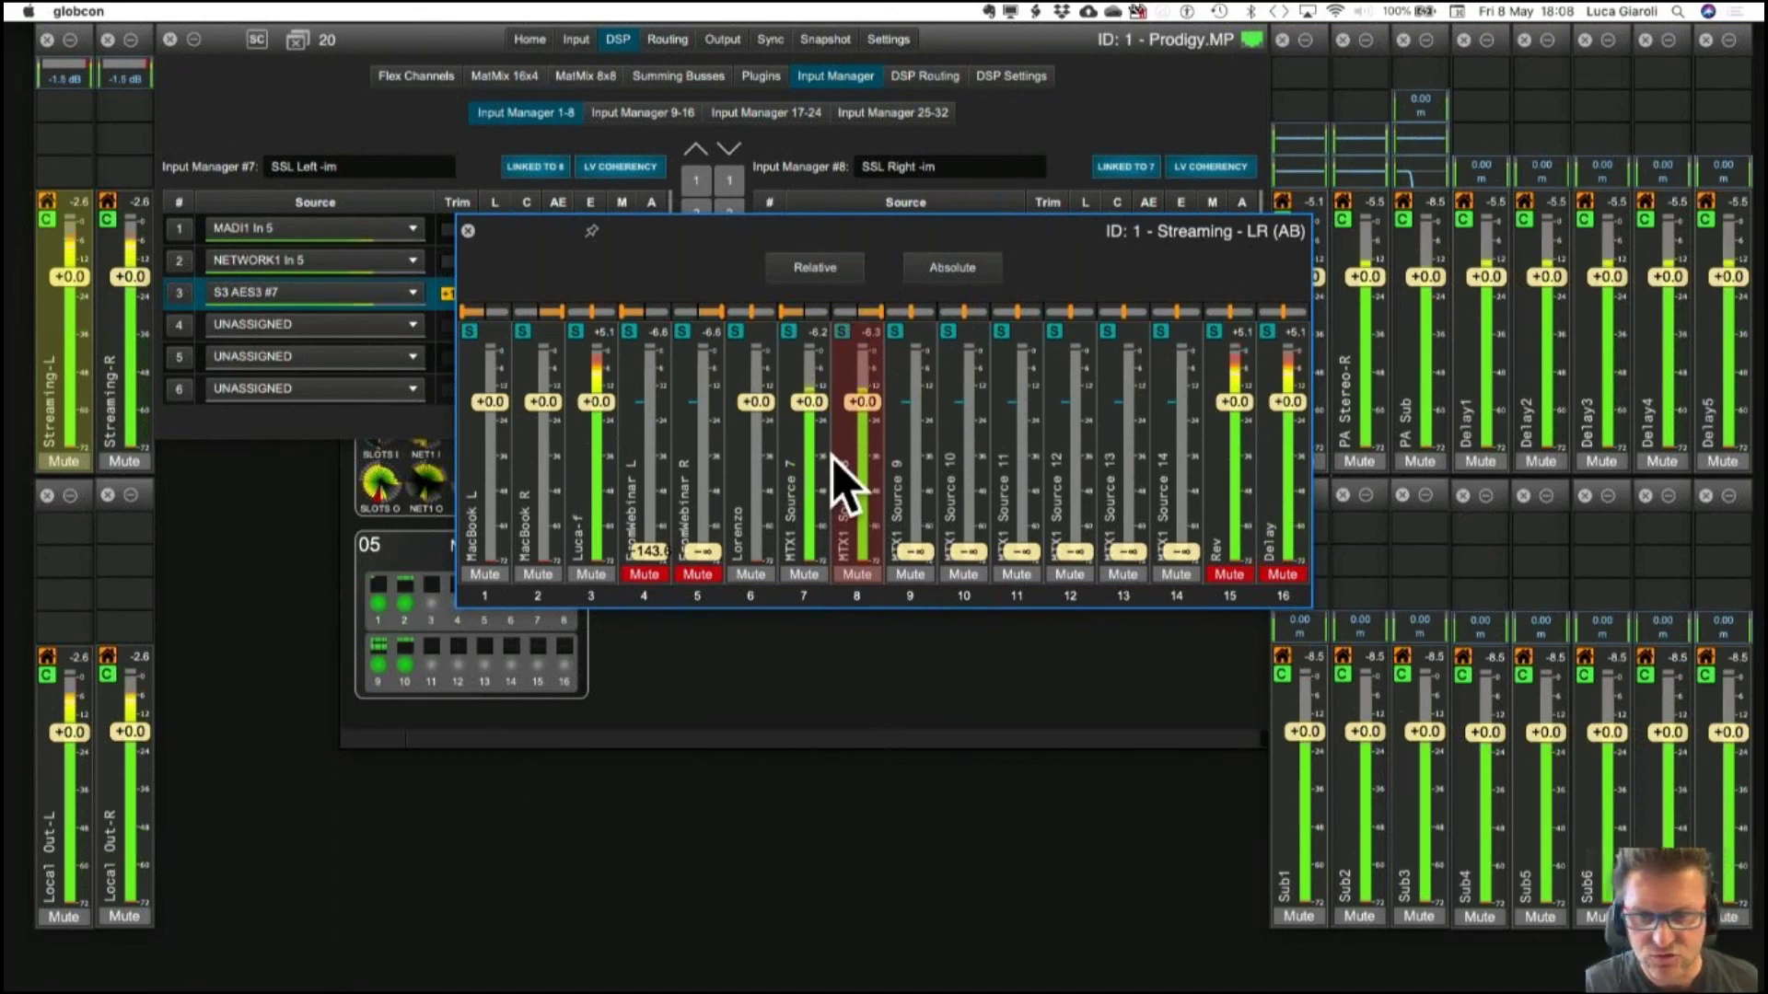
pyautogui.click(467, 230)
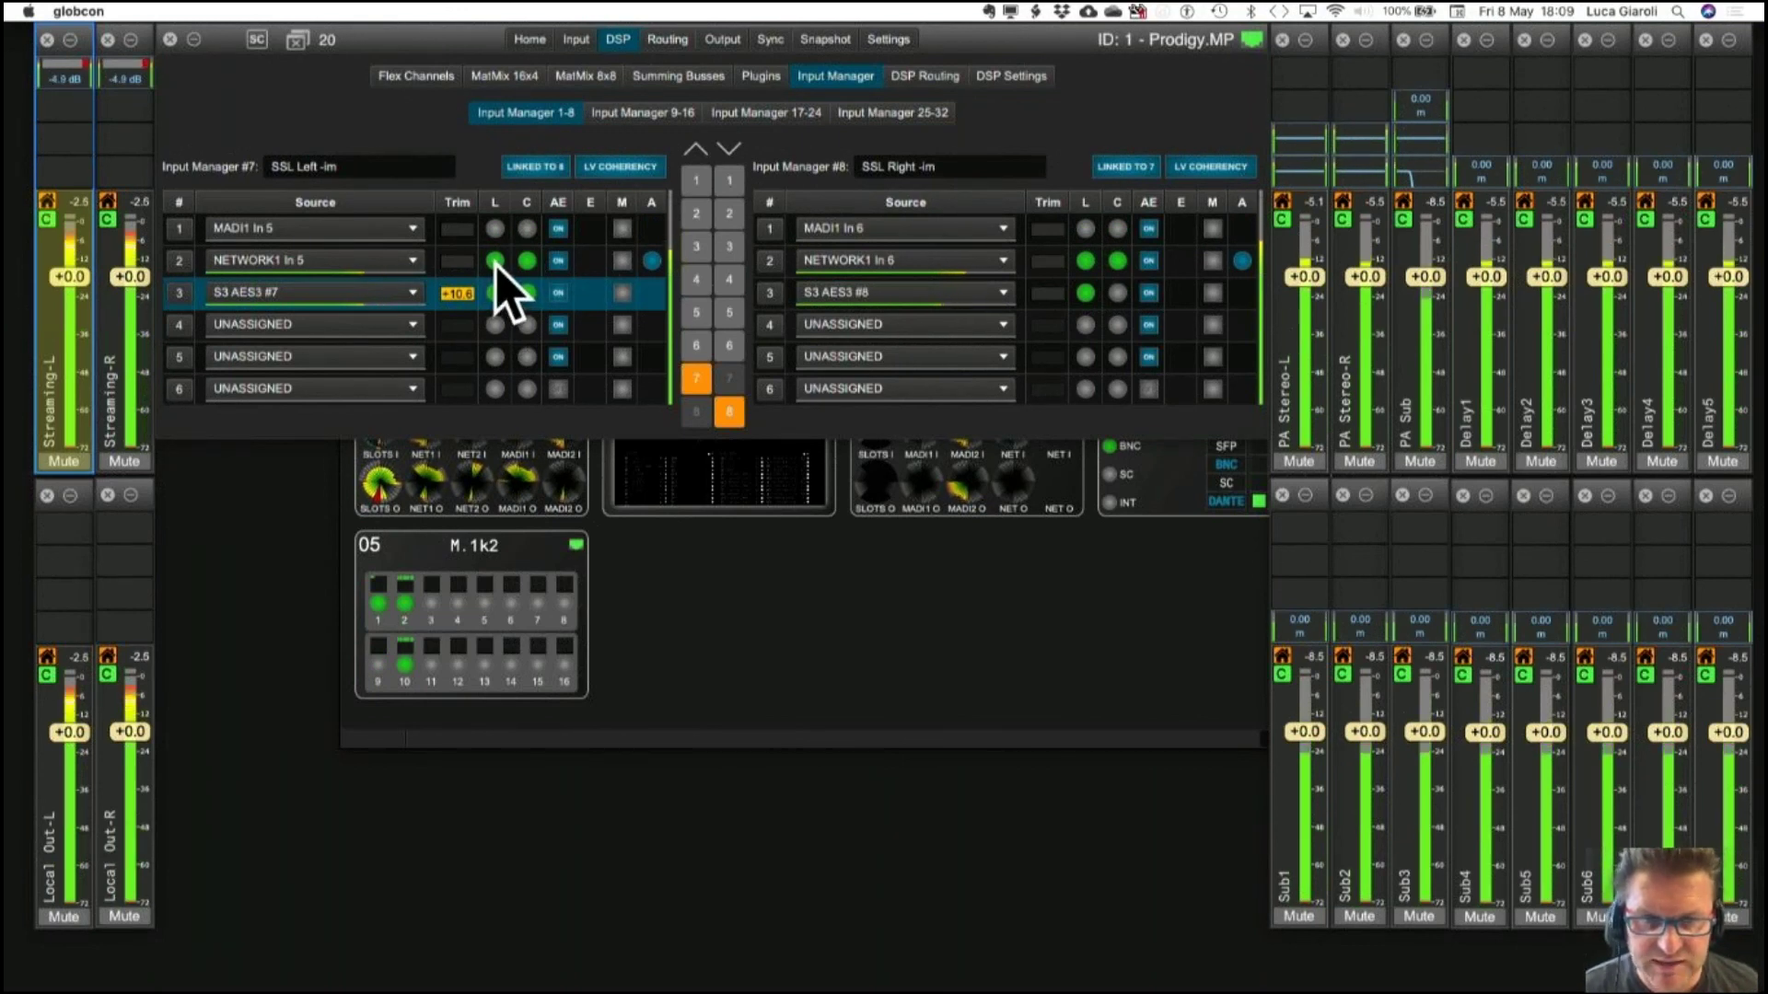
# Switch to Dante Controller and move its Network View onto Desktop 1, beside SSL Left -im in globcon's Input Manager.
pyautogui.moveTo(718, 990)
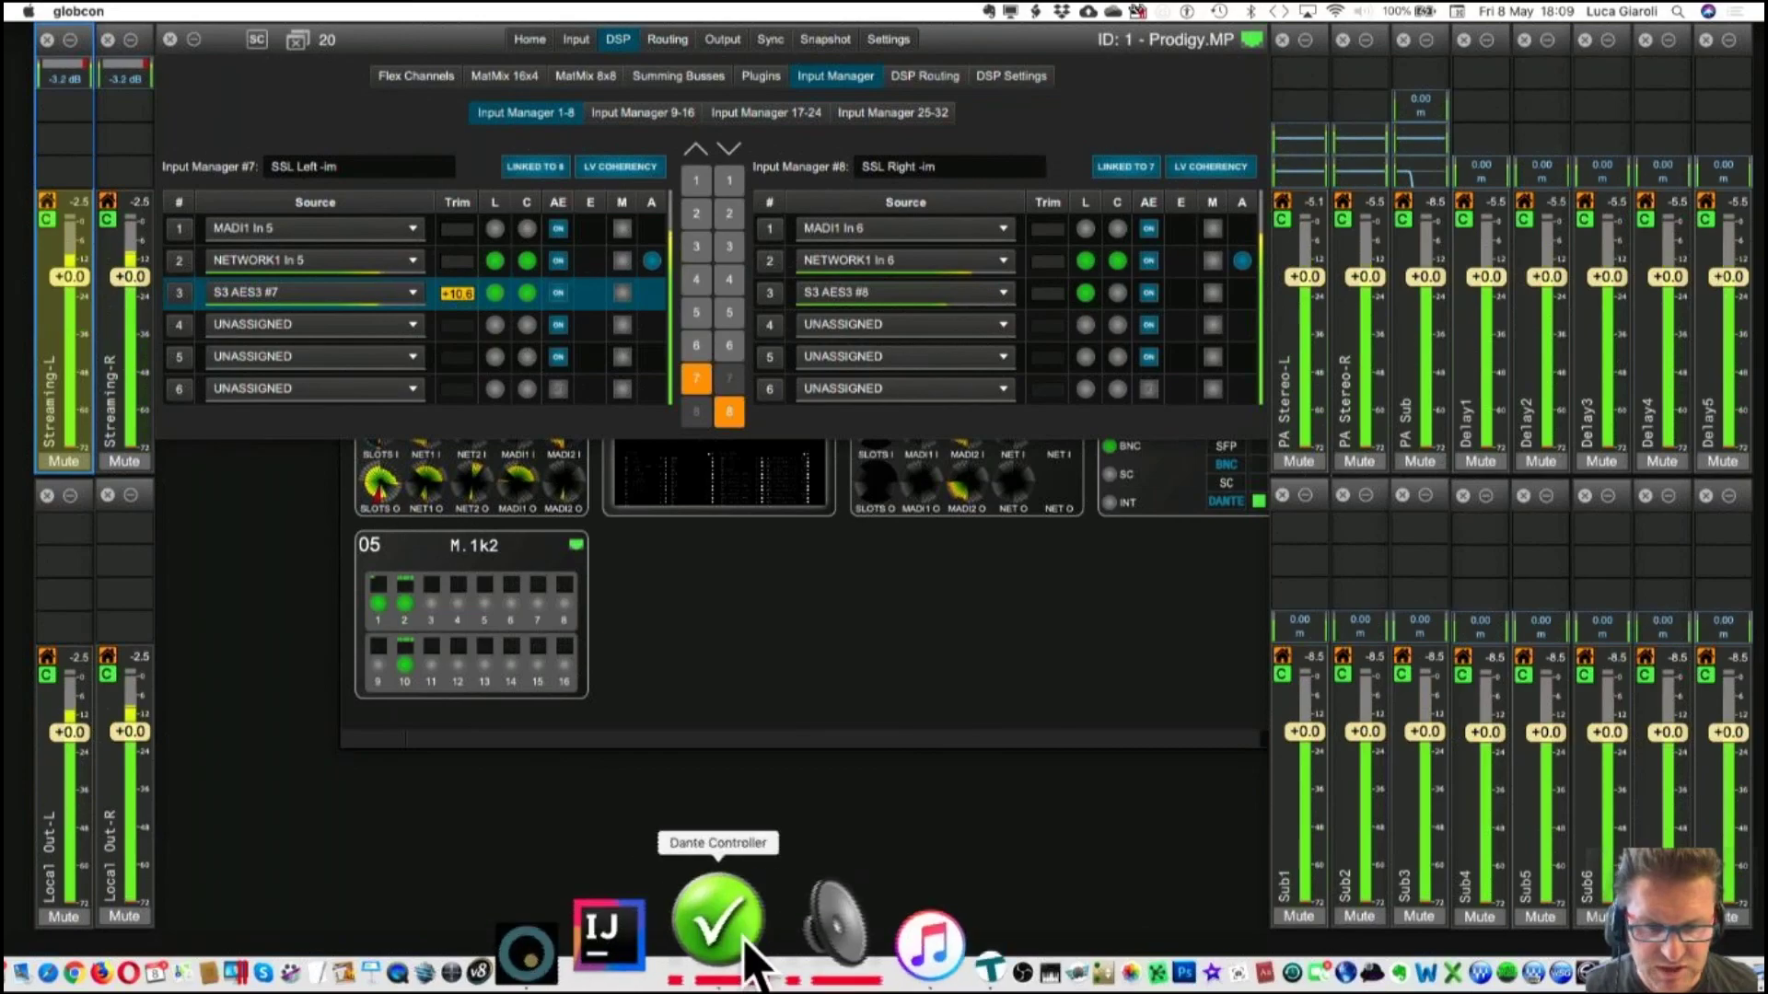
pyautogui.click(746, 944)
pyautogui.hotkey('ctrl', 'Up')
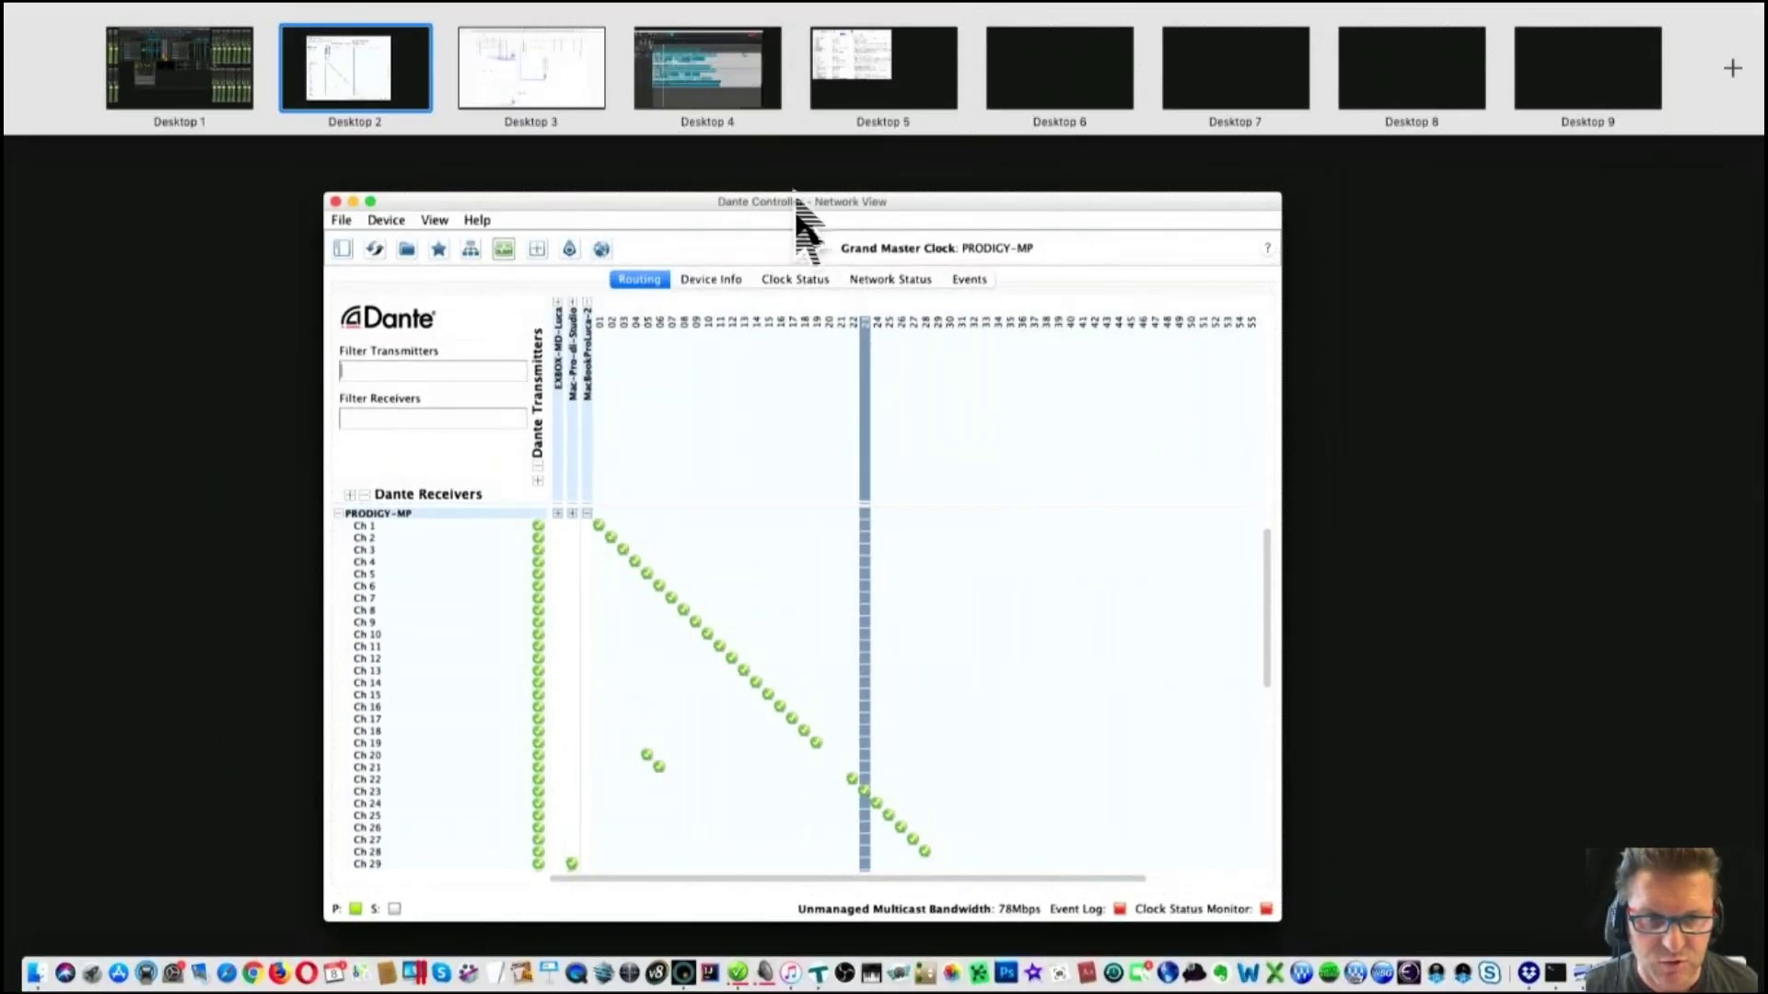
pyautogui.moveTo(789, 225); pyautogui.dragTo(197, 79)
pyautogui.click(199, 81)
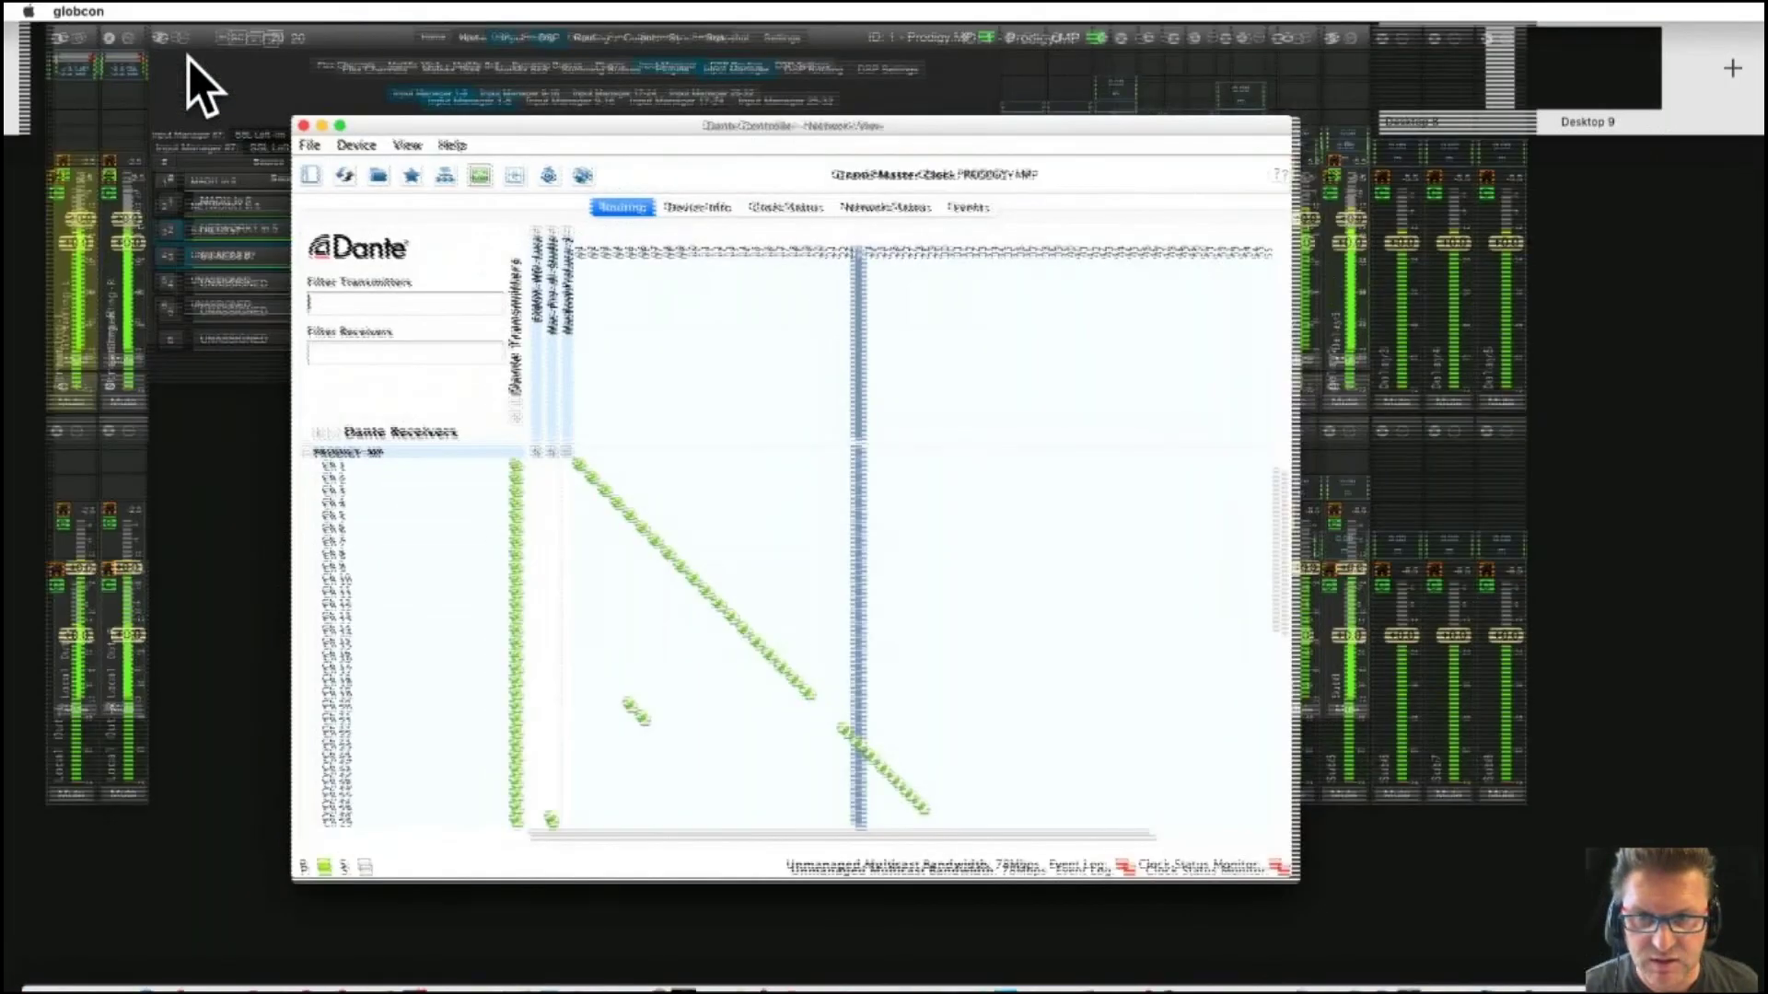
pyautogui.moveTo(691, 130); pyautogui.dragTo(1098, 71)
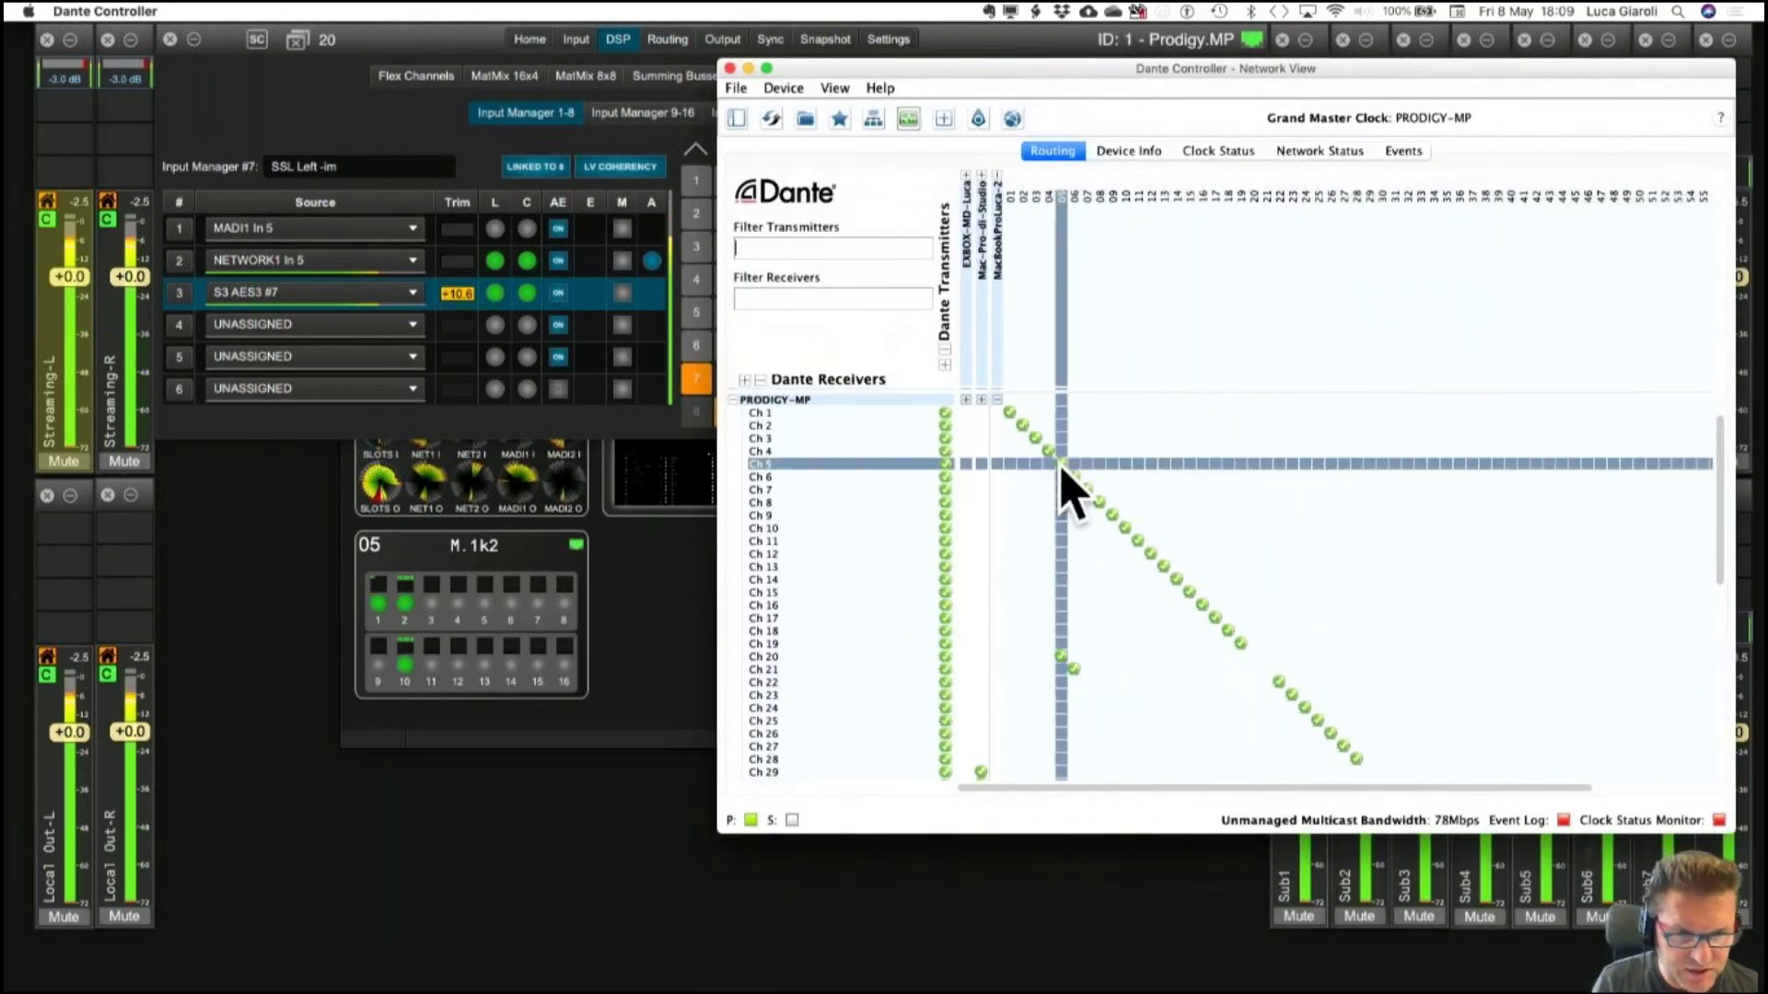
# Place the Network View below both Input Managers' assigned sources and remove the MacBook Pro channel 05 patch from PRODIGY-MP Ch 5.
pyautogui.moveTo(1064, 472)
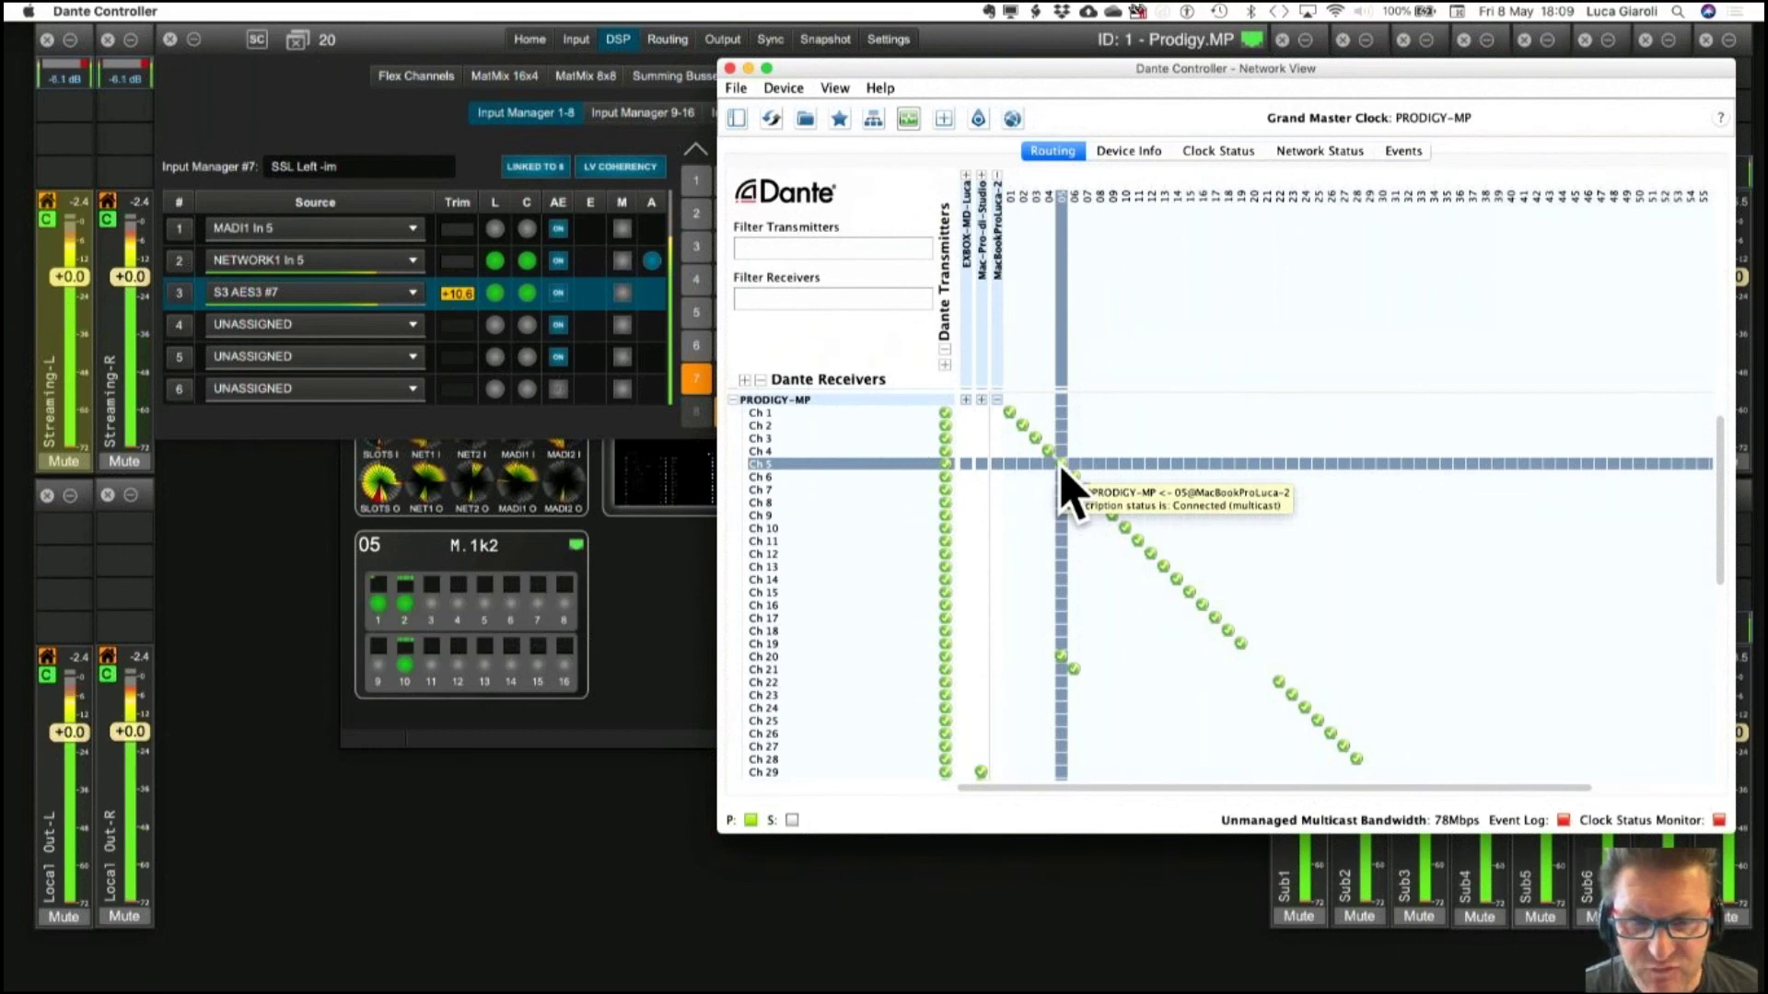
pyautogui.moveTo(979, 71); pyautogui.dragTo(978, 337)
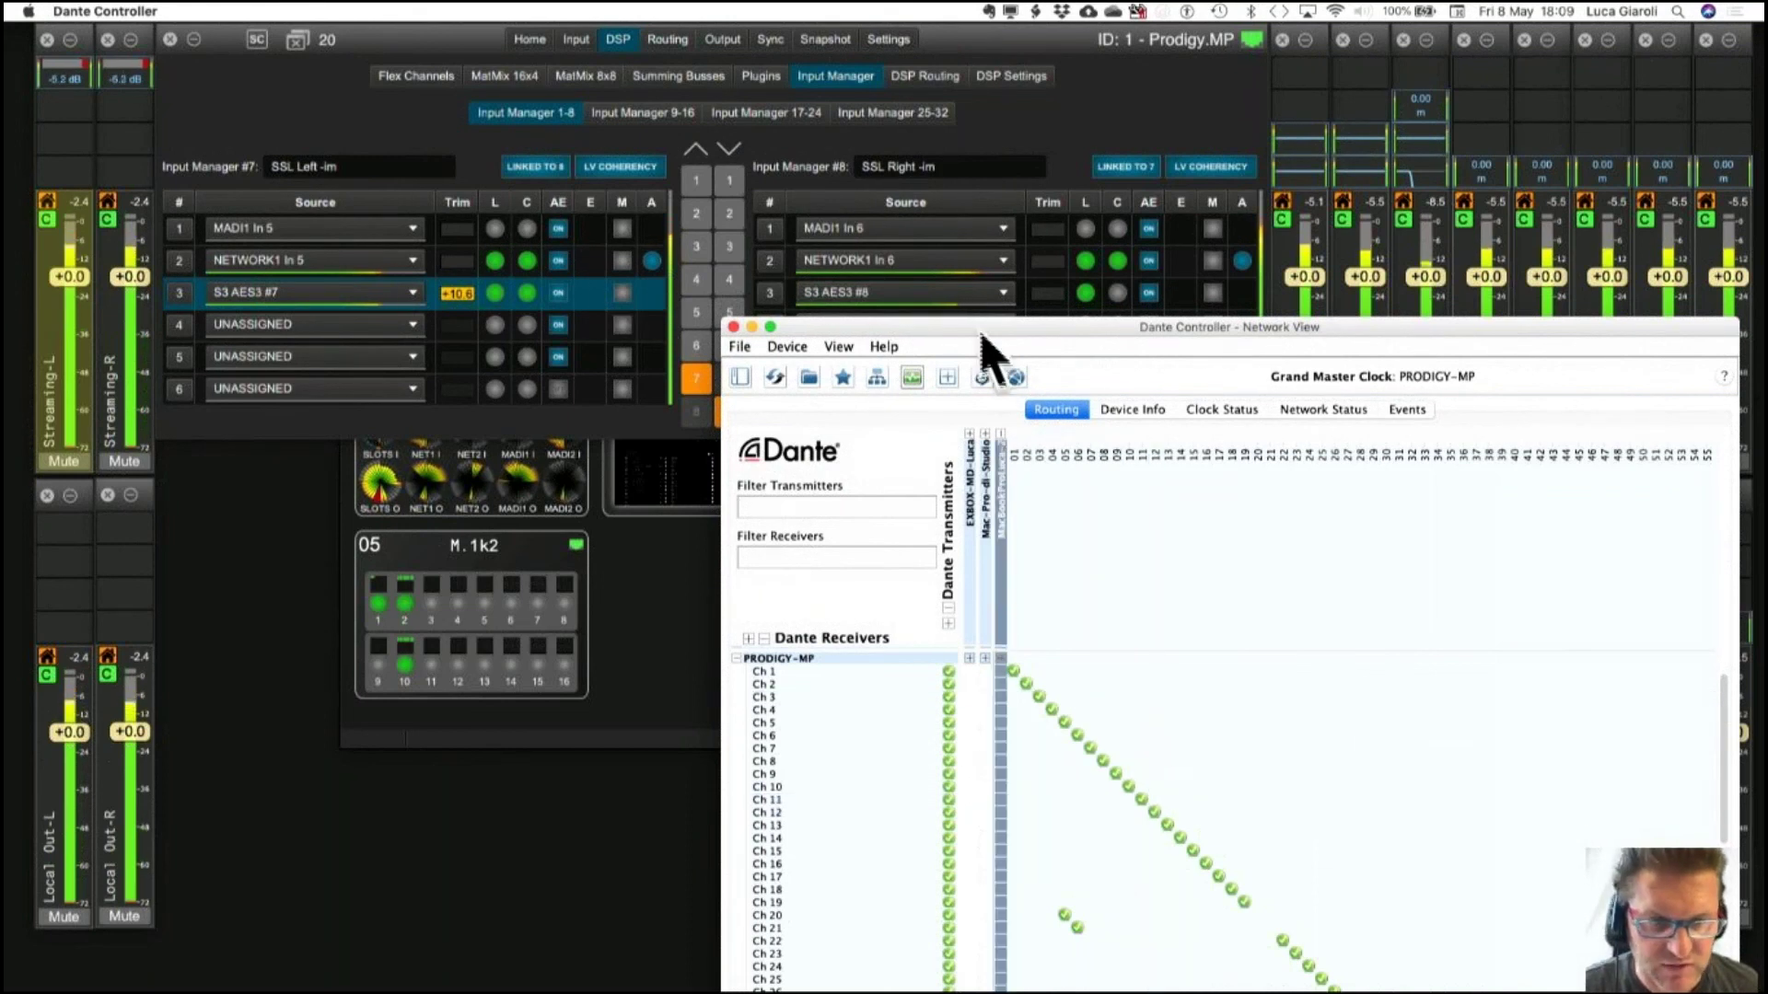
pyautogui.moveTo(982, 336); pyautogui.dragTo(983, 351)
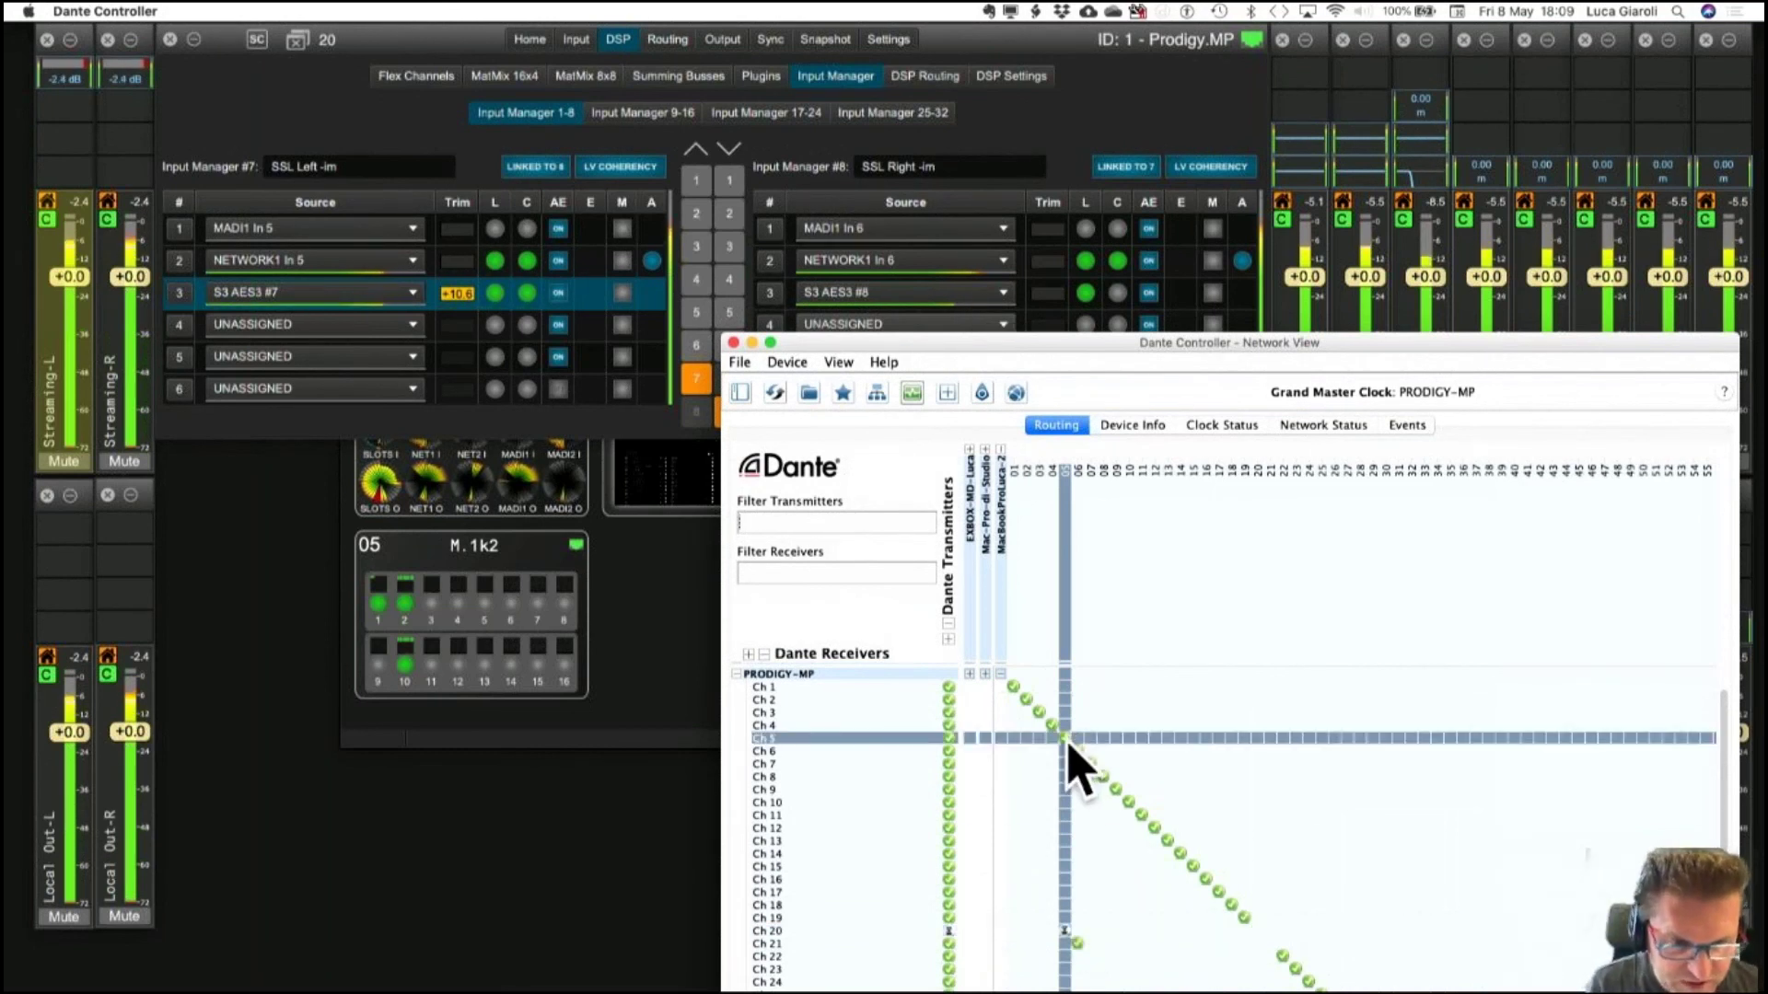
pyautogui.moveTo(1068, 744)
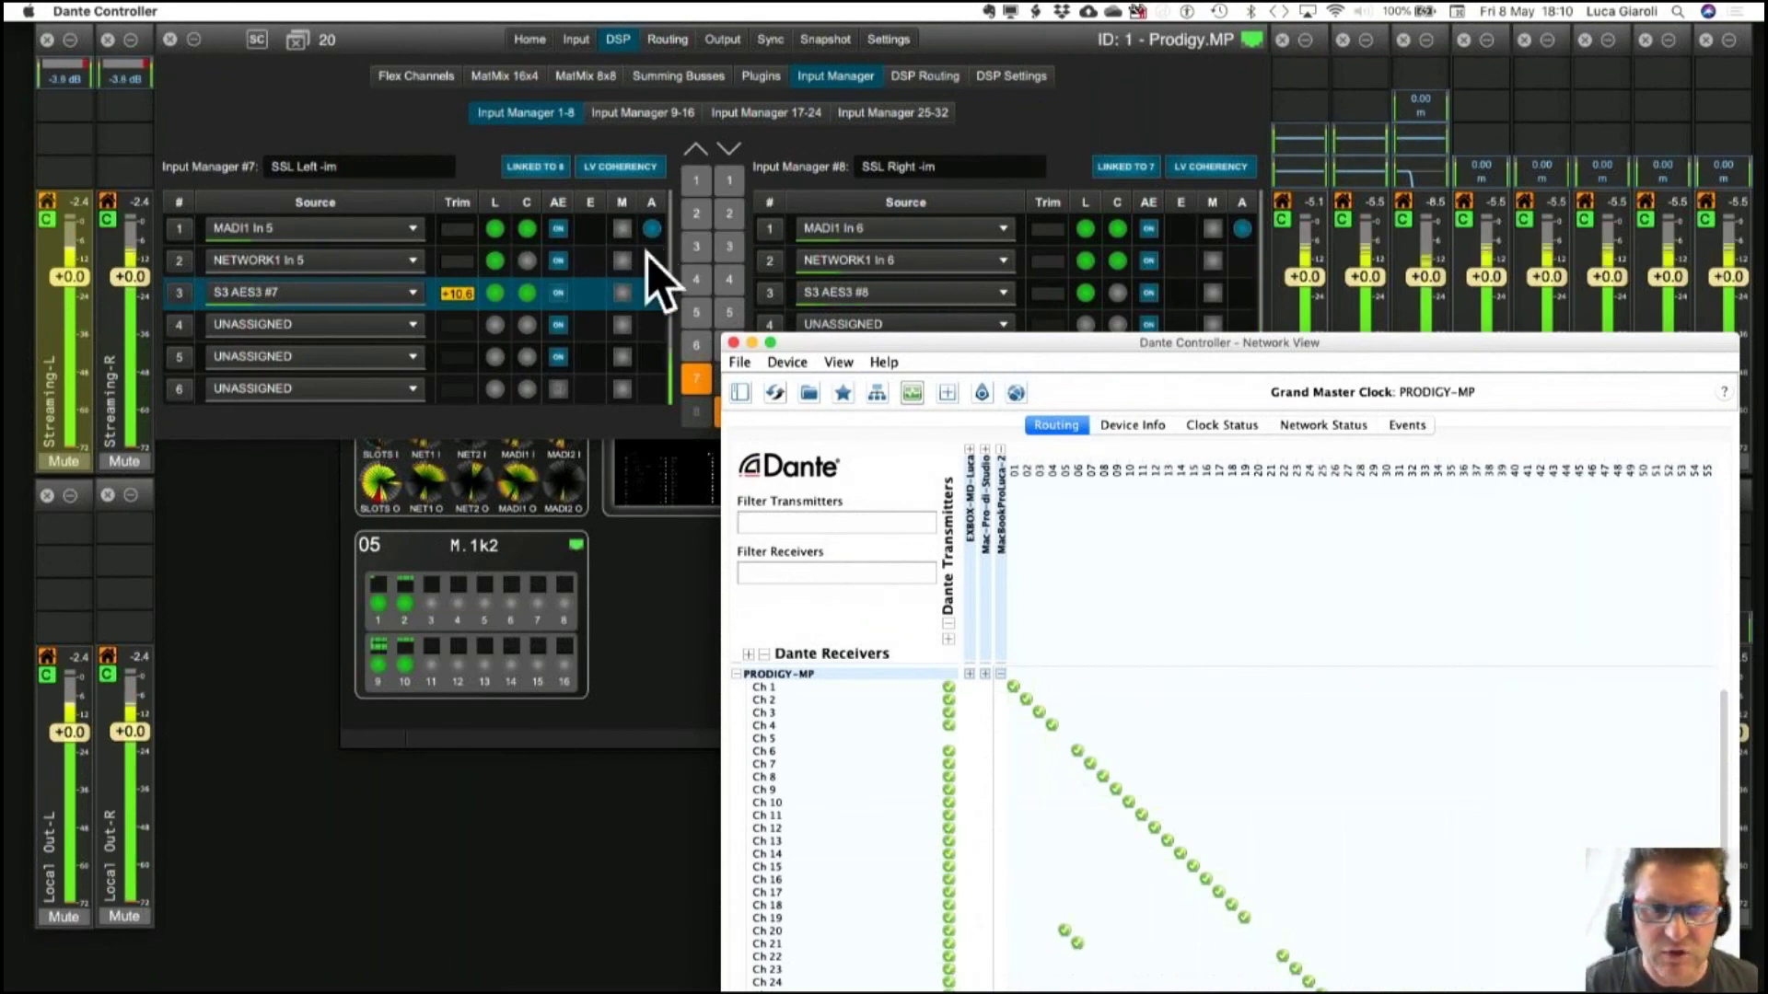
# Mute sources 7 and 8 in globcon's Streaming LR mix and close the mix.
pyautogui.doubleClick(74, 411)
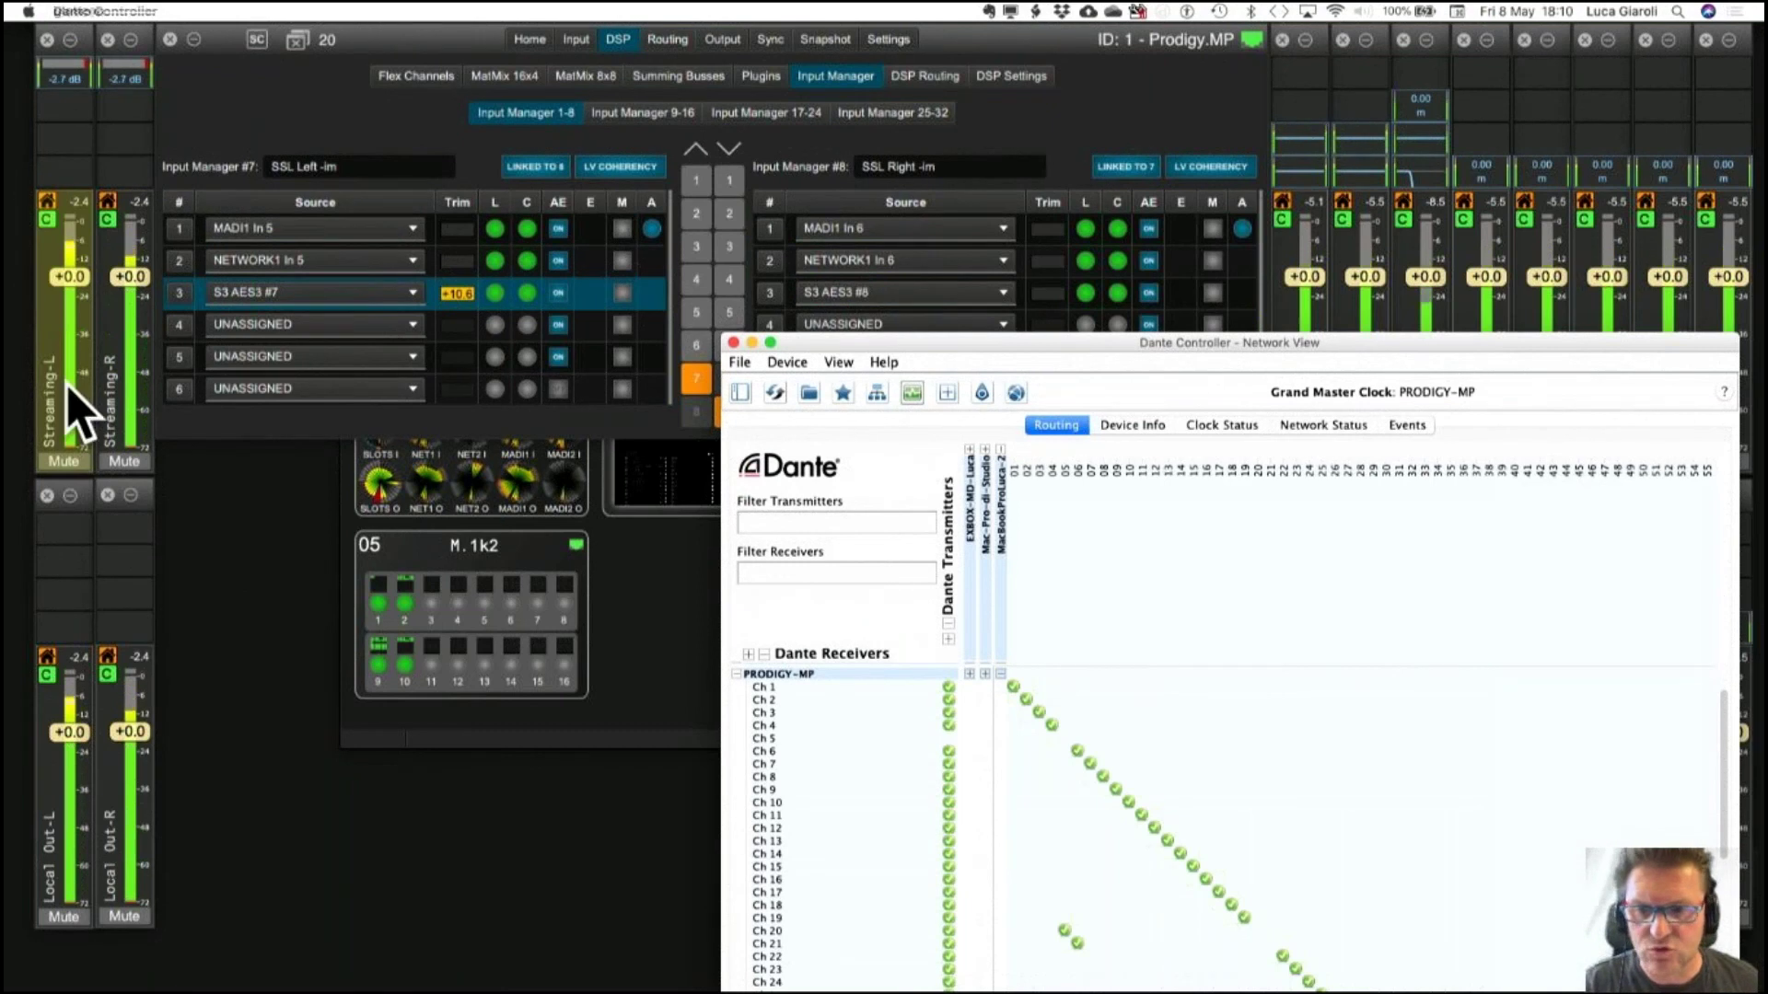
pyautogui.click(803, 573)
pyautogui.click(866, 574)
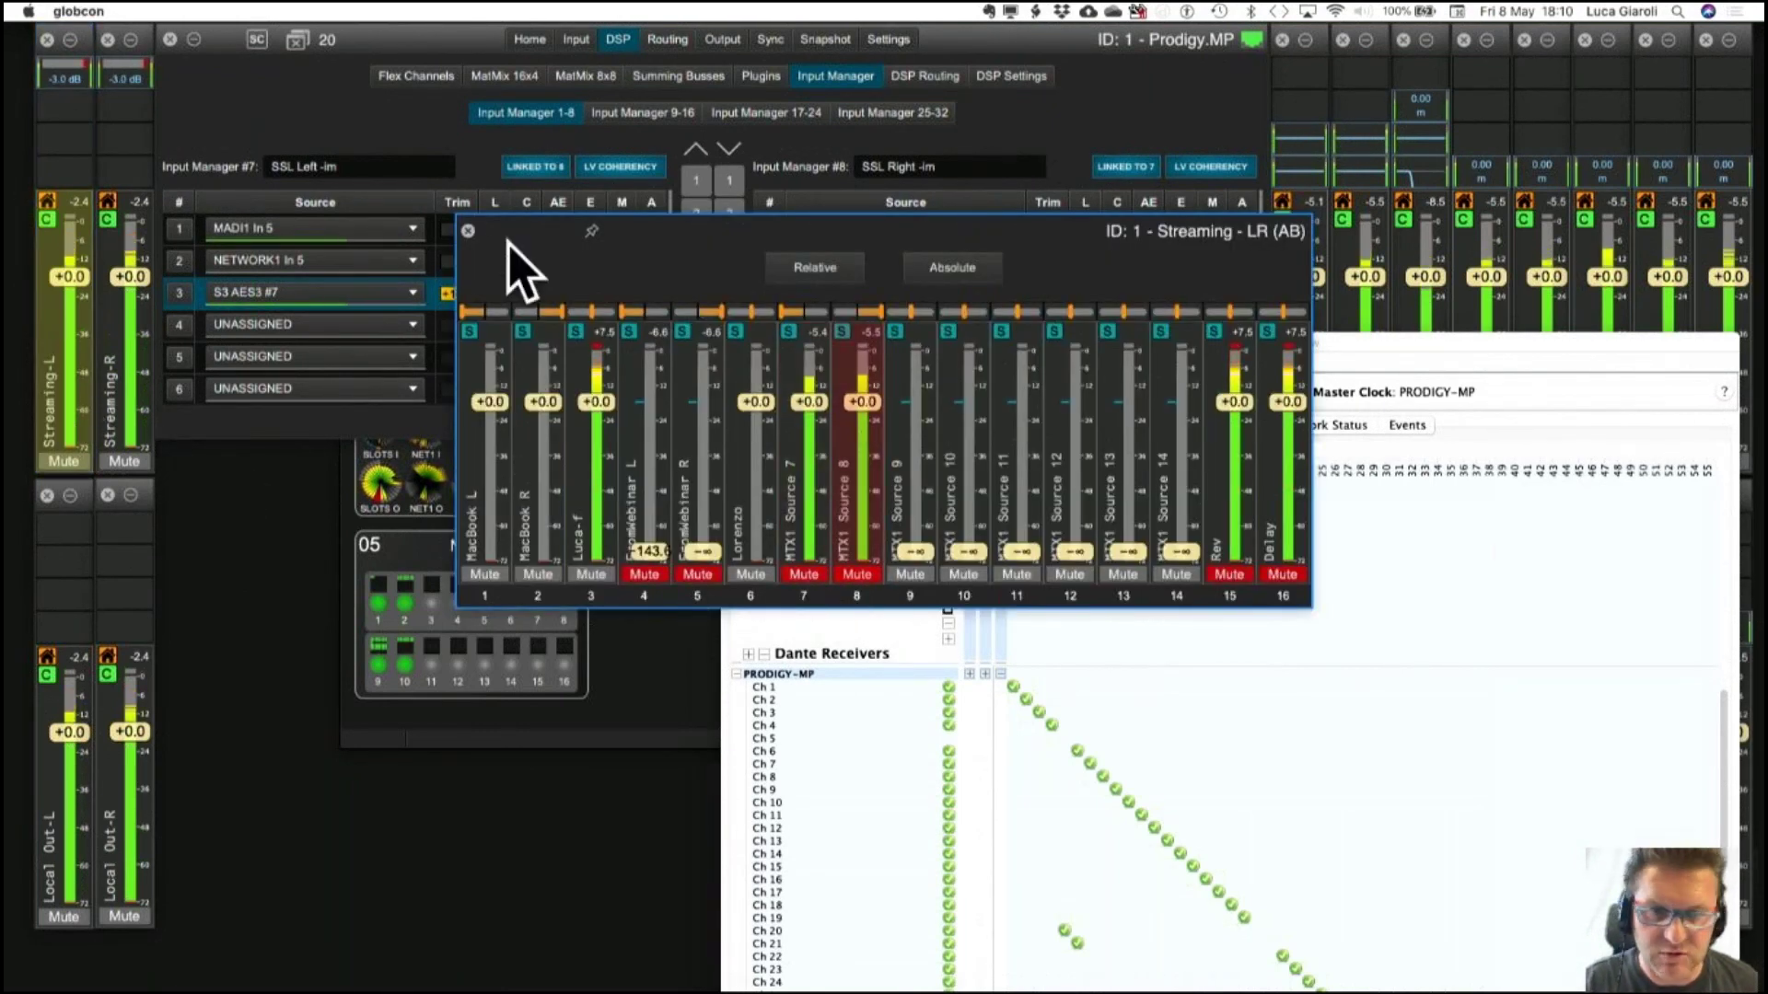
pyautogui.click(468, 230)
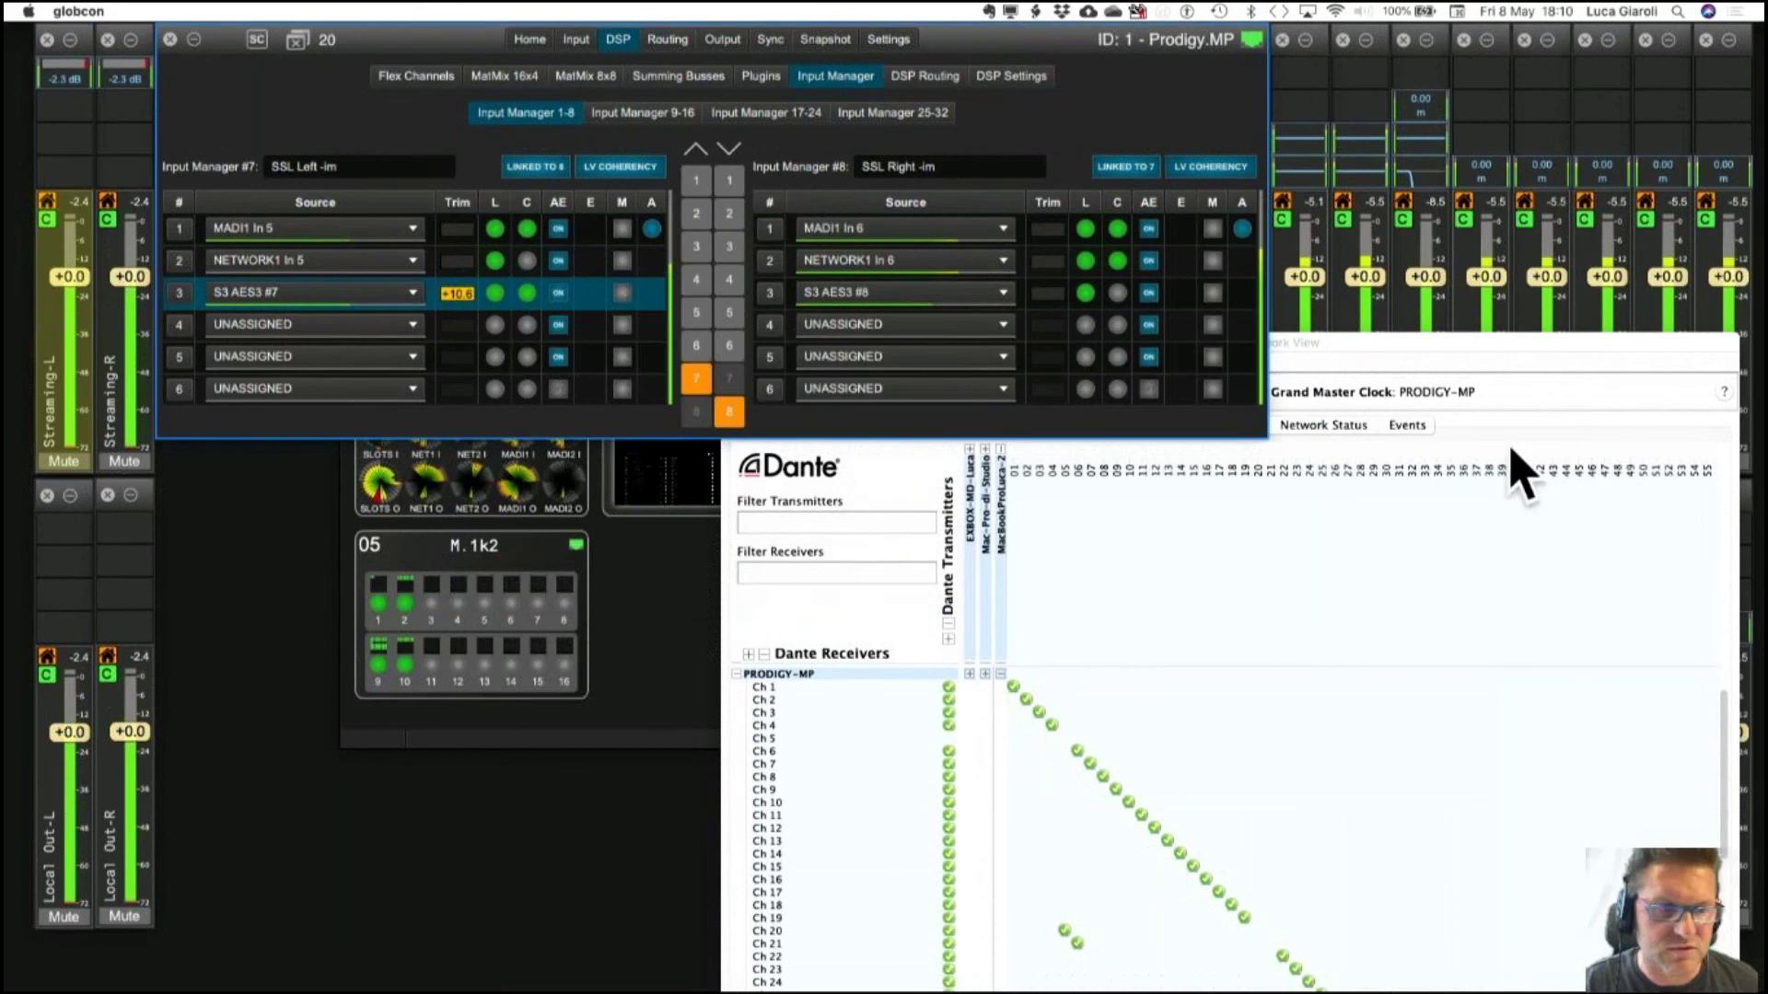
# Close Dante Controller's Network View and recall the PA Management layout in globcon.
pyautogui.click(1434, 372)
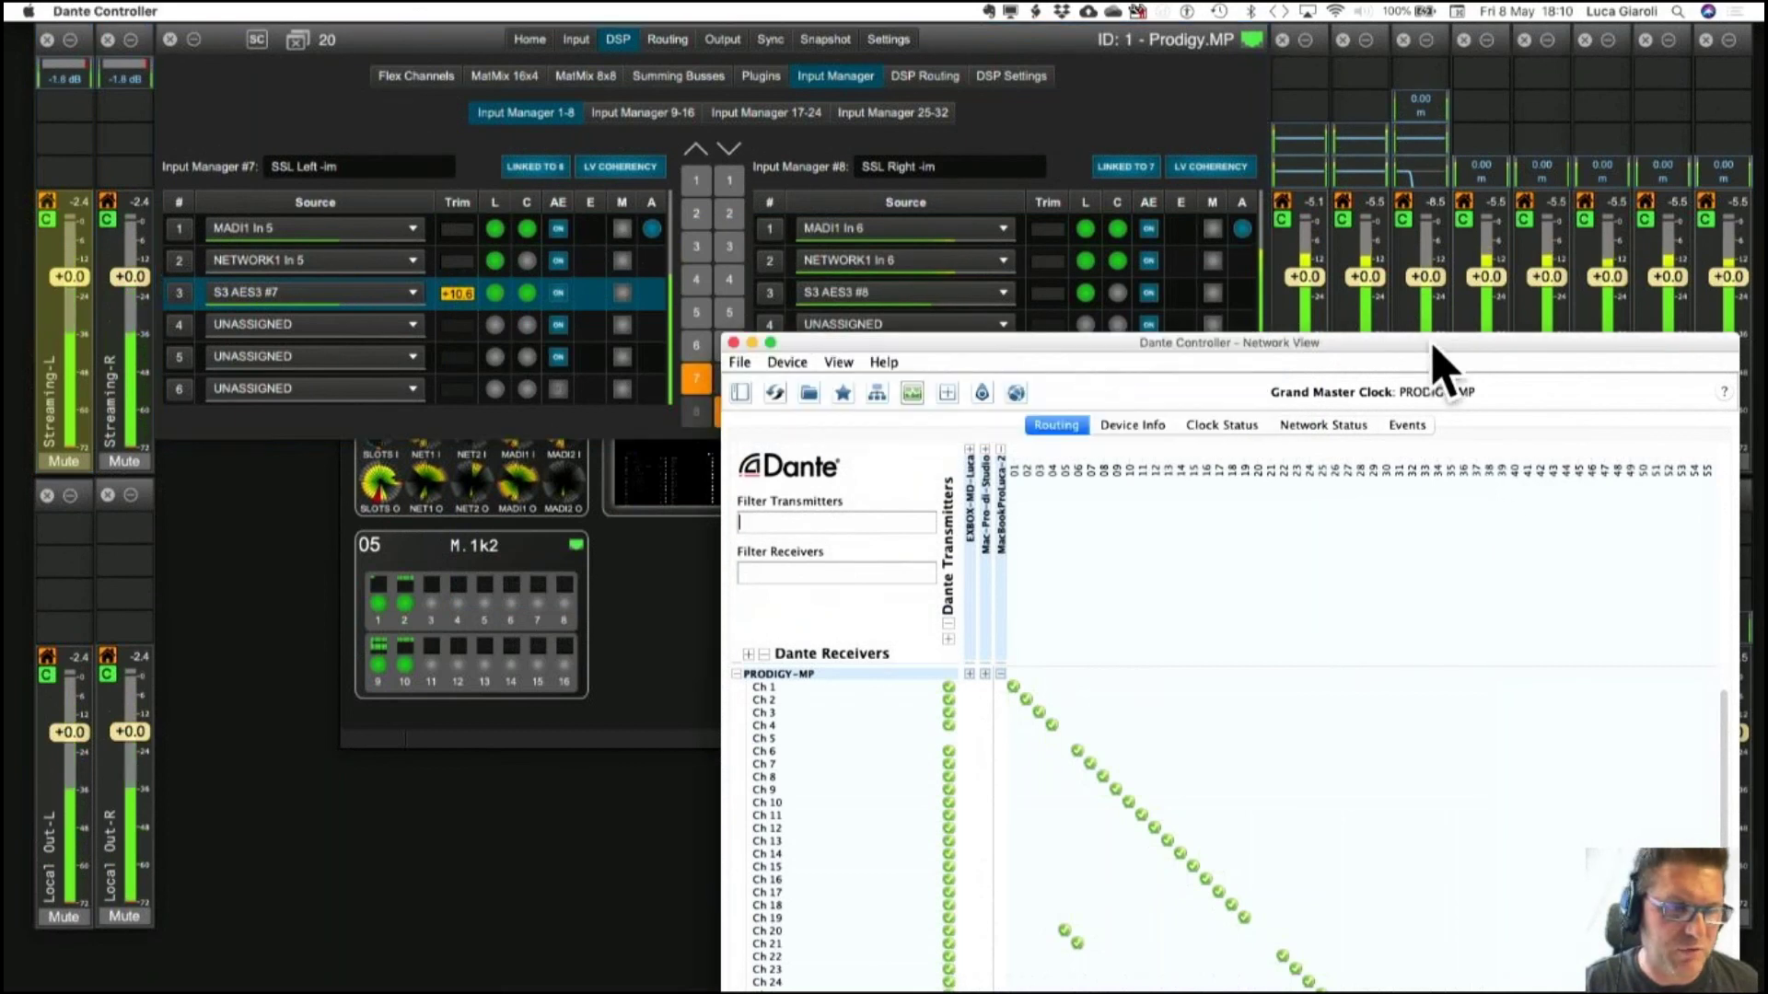
pyautogui.click(733, 343)
pyautogui.moveTo(358, 42); pyautogui.dragTo(361, 171)
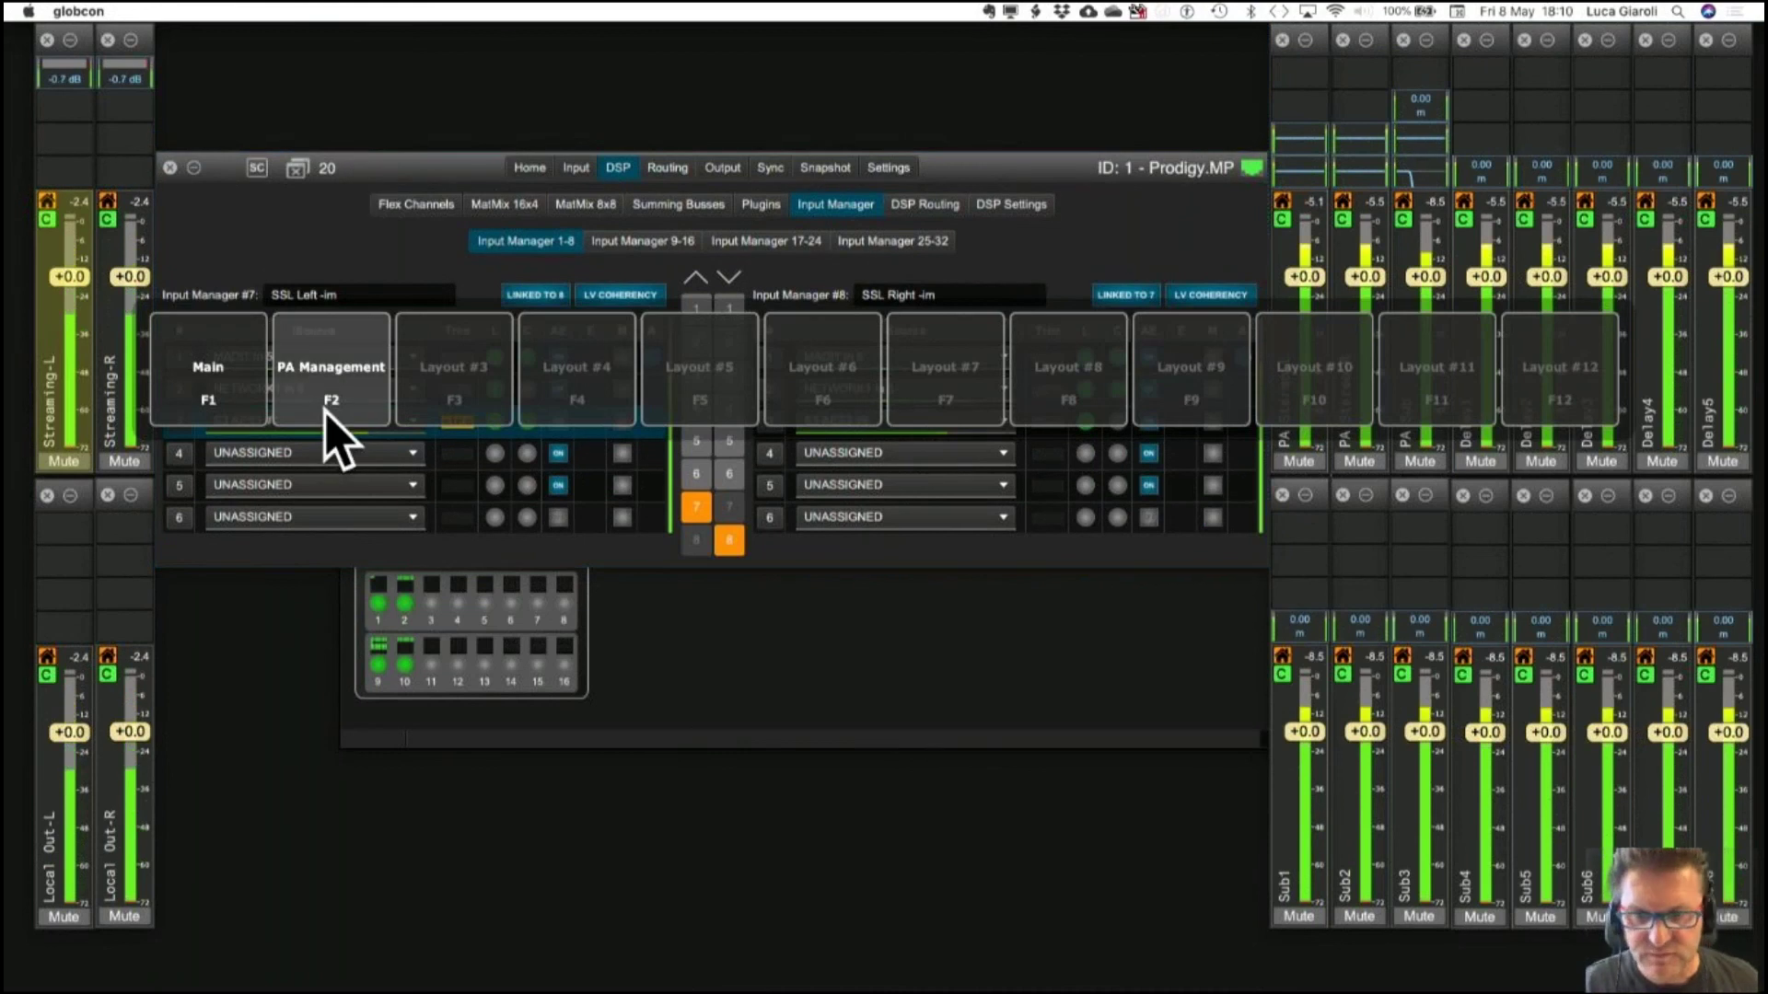
pyautogui.click(330, 416)
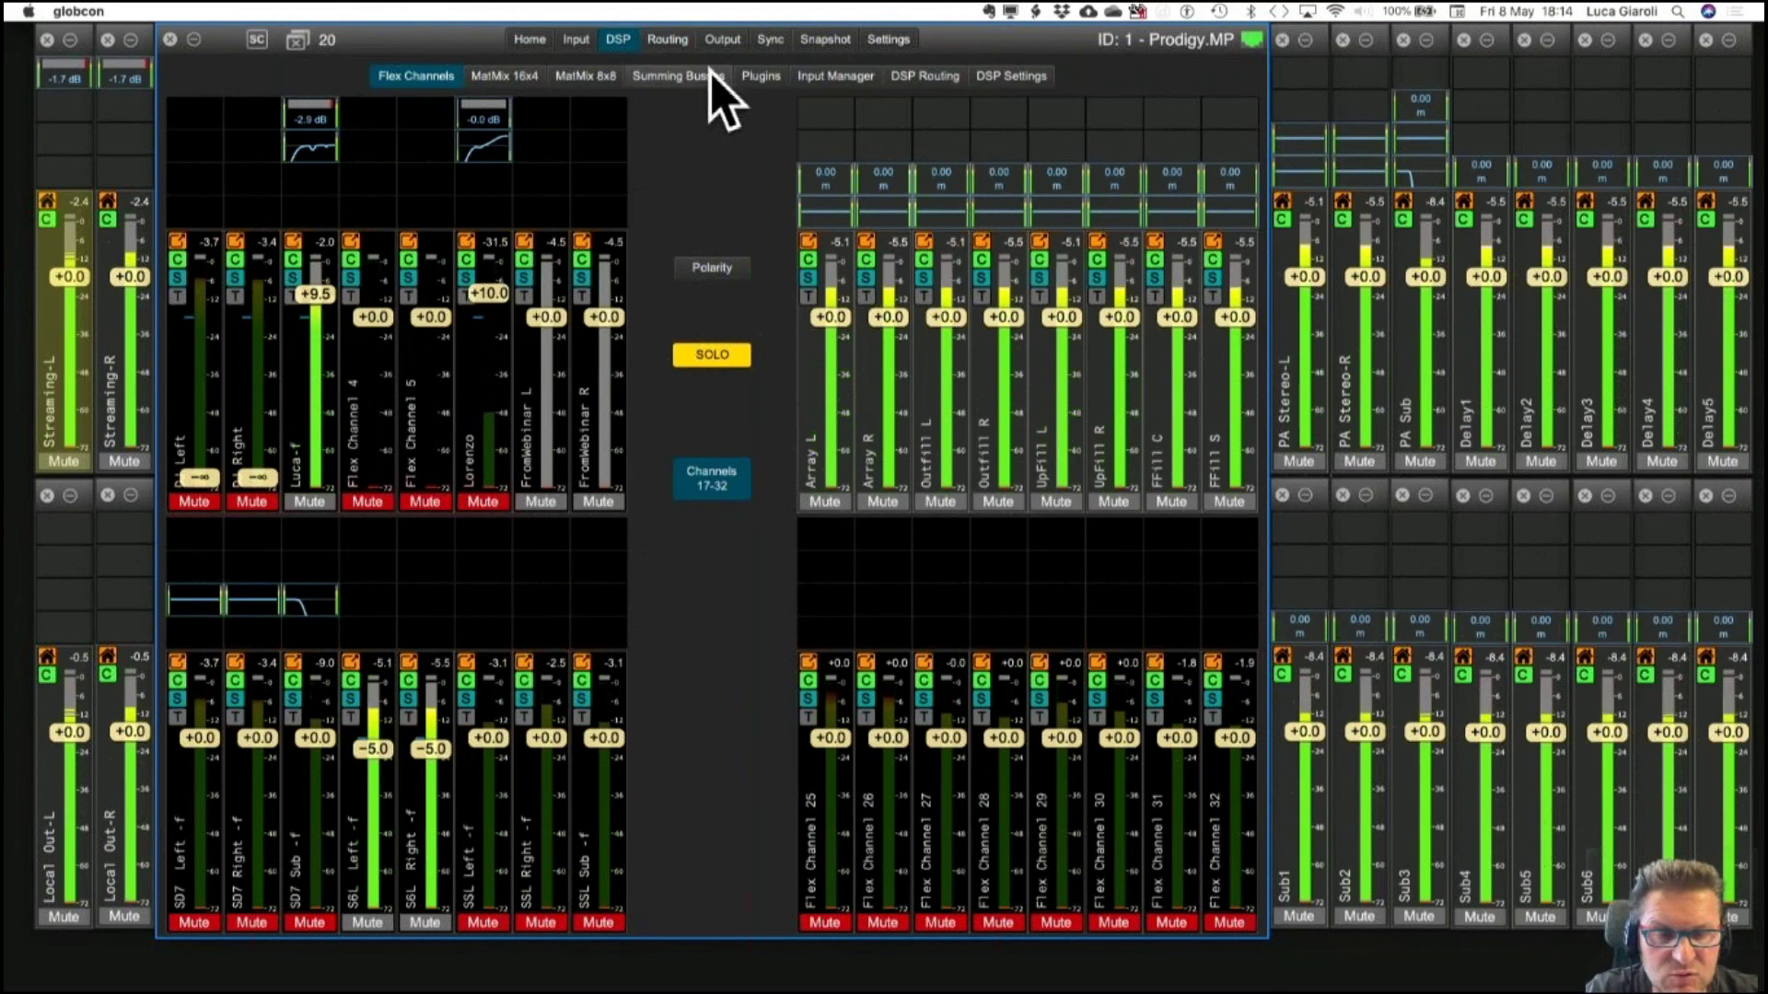
# Check Prodigy.MP's slot inputs, and examine the RAV.IO device's sync status, input streams and output streams.
pyautogui.click(586, 42)
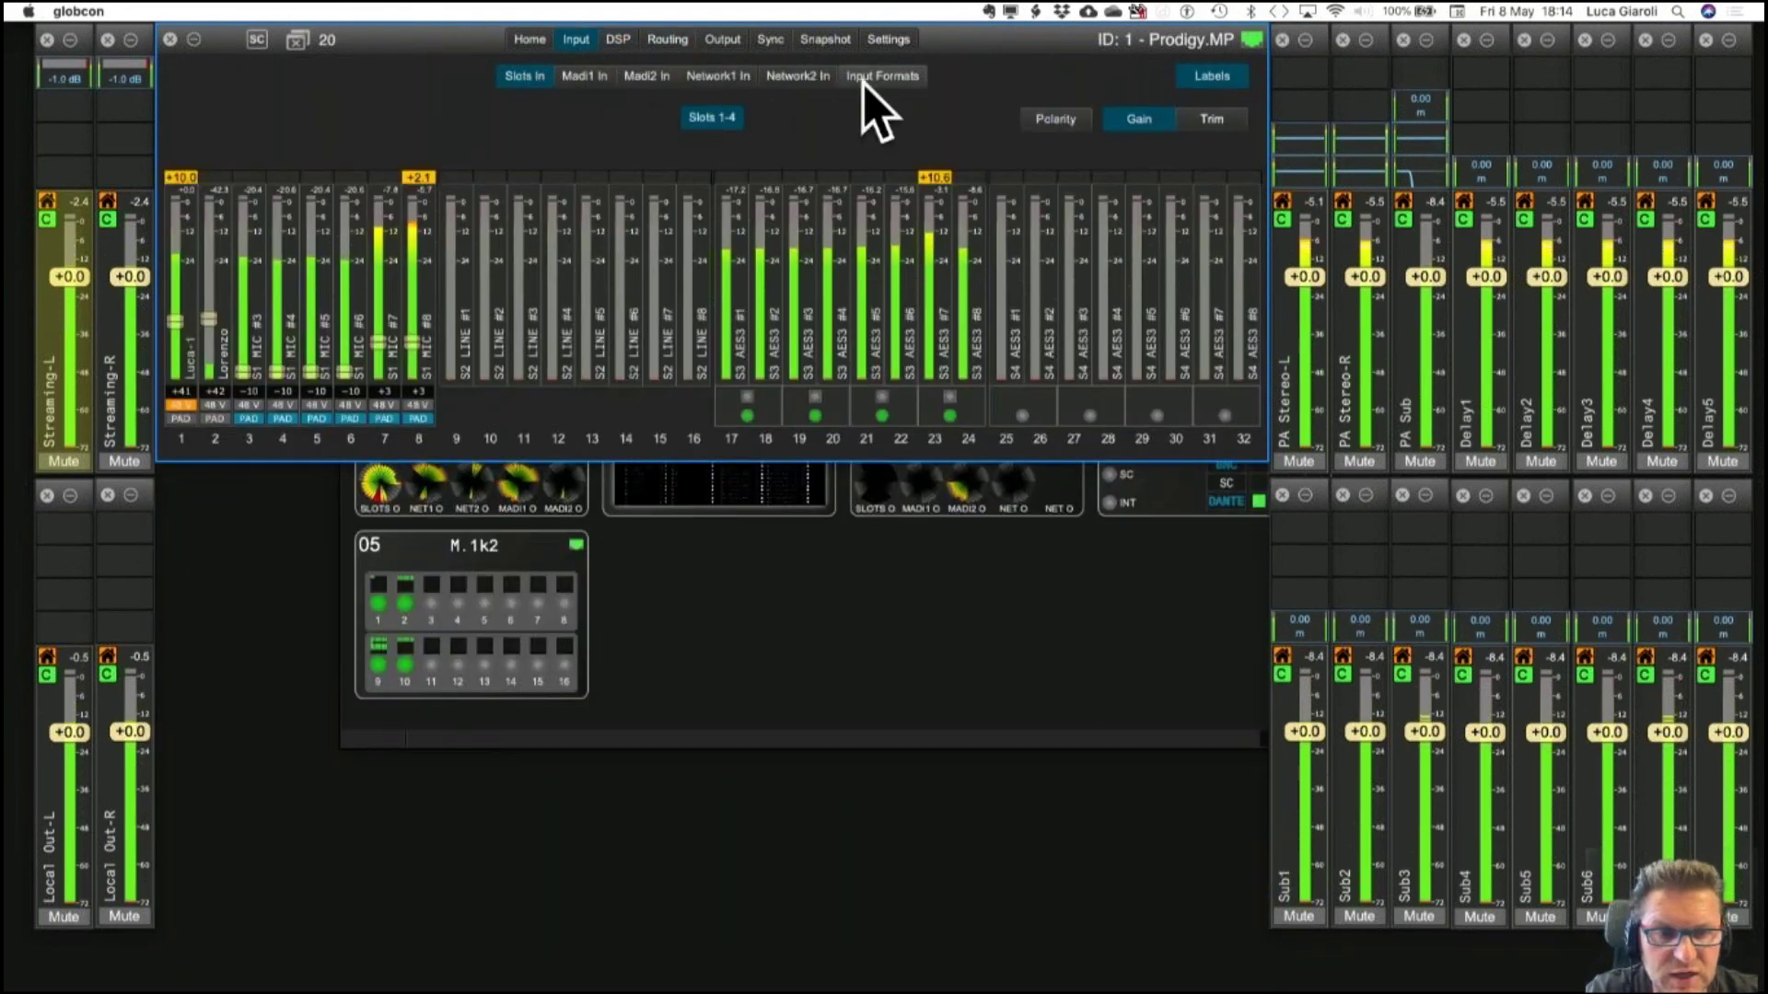
pyautogui.click(168, 40)
pyautogui.click(704, 366)
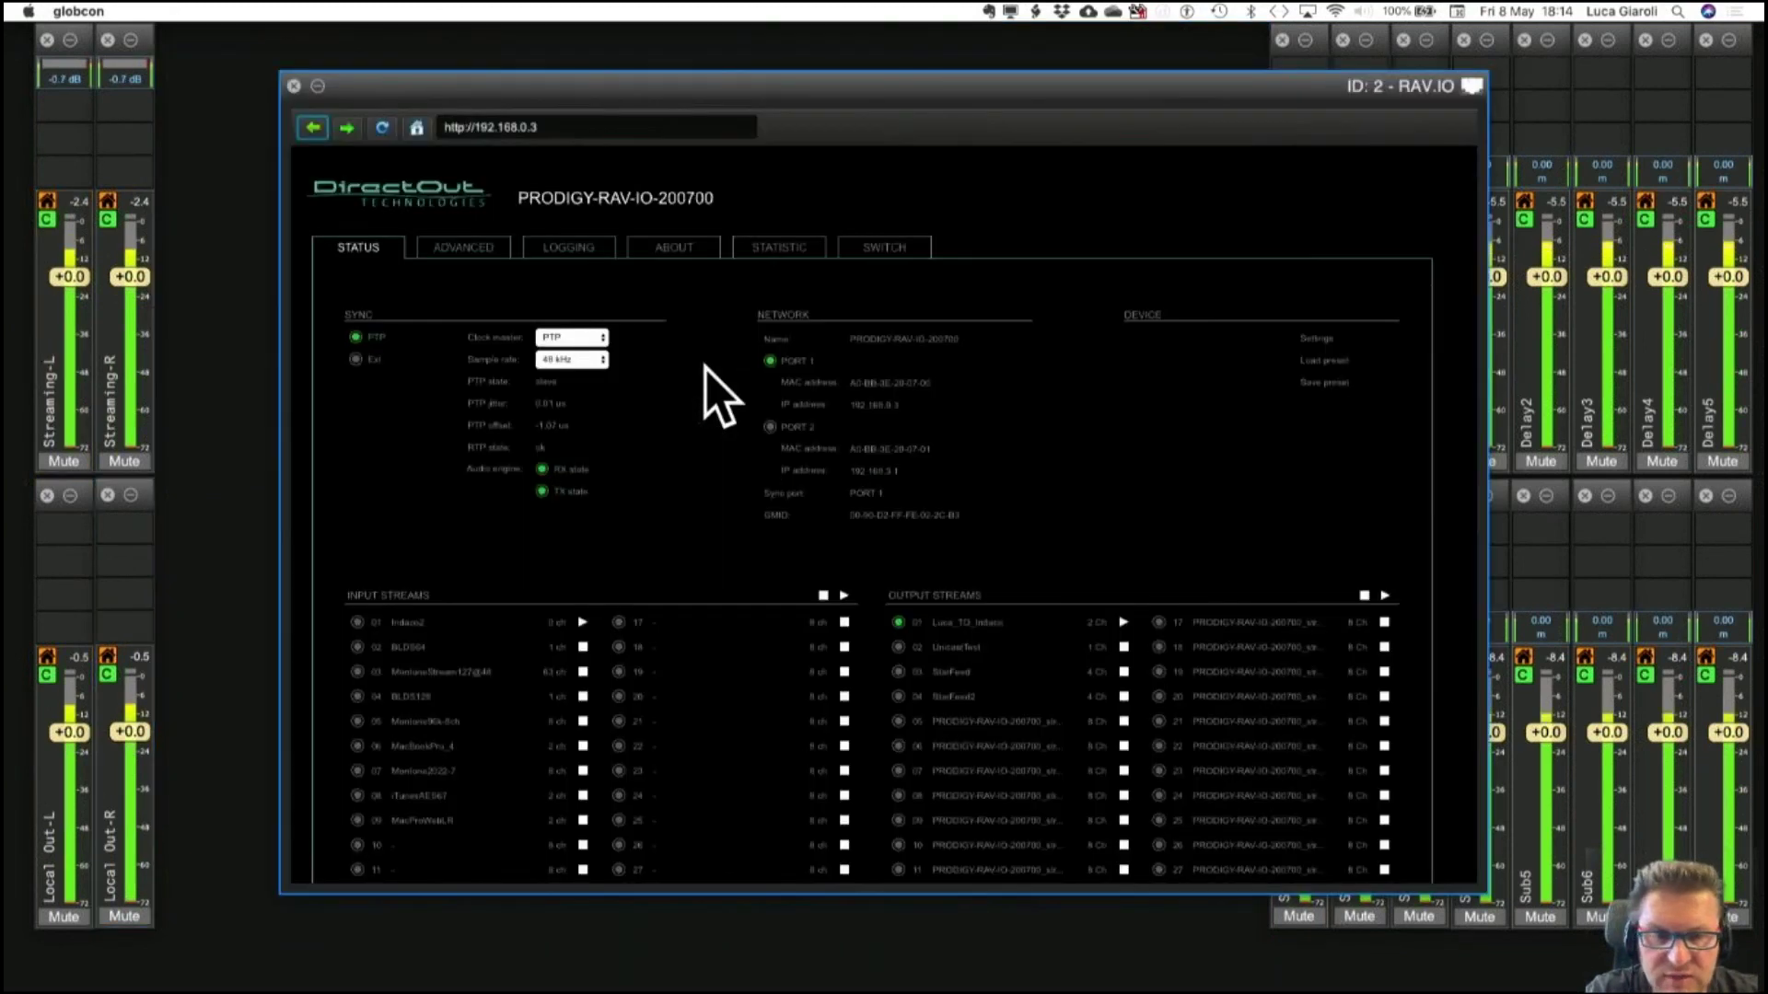
pyautogui.scroll(-3, 935, 690)
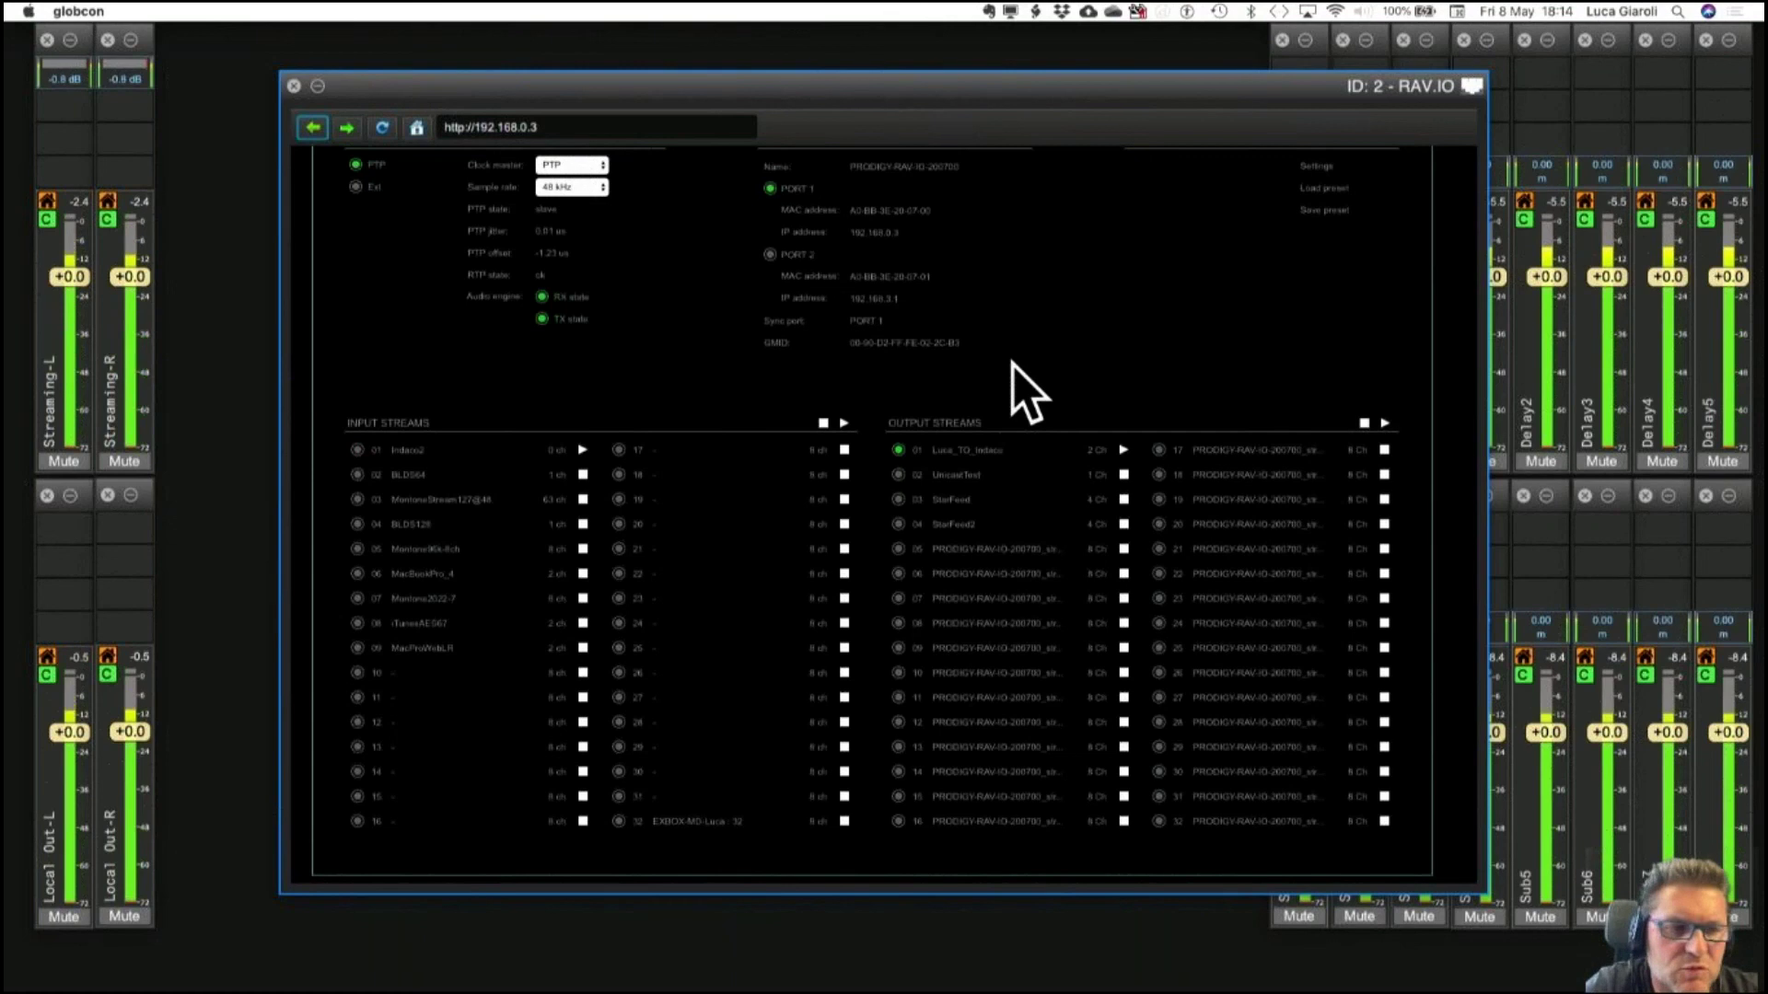
pyautogui.click(292, 86)
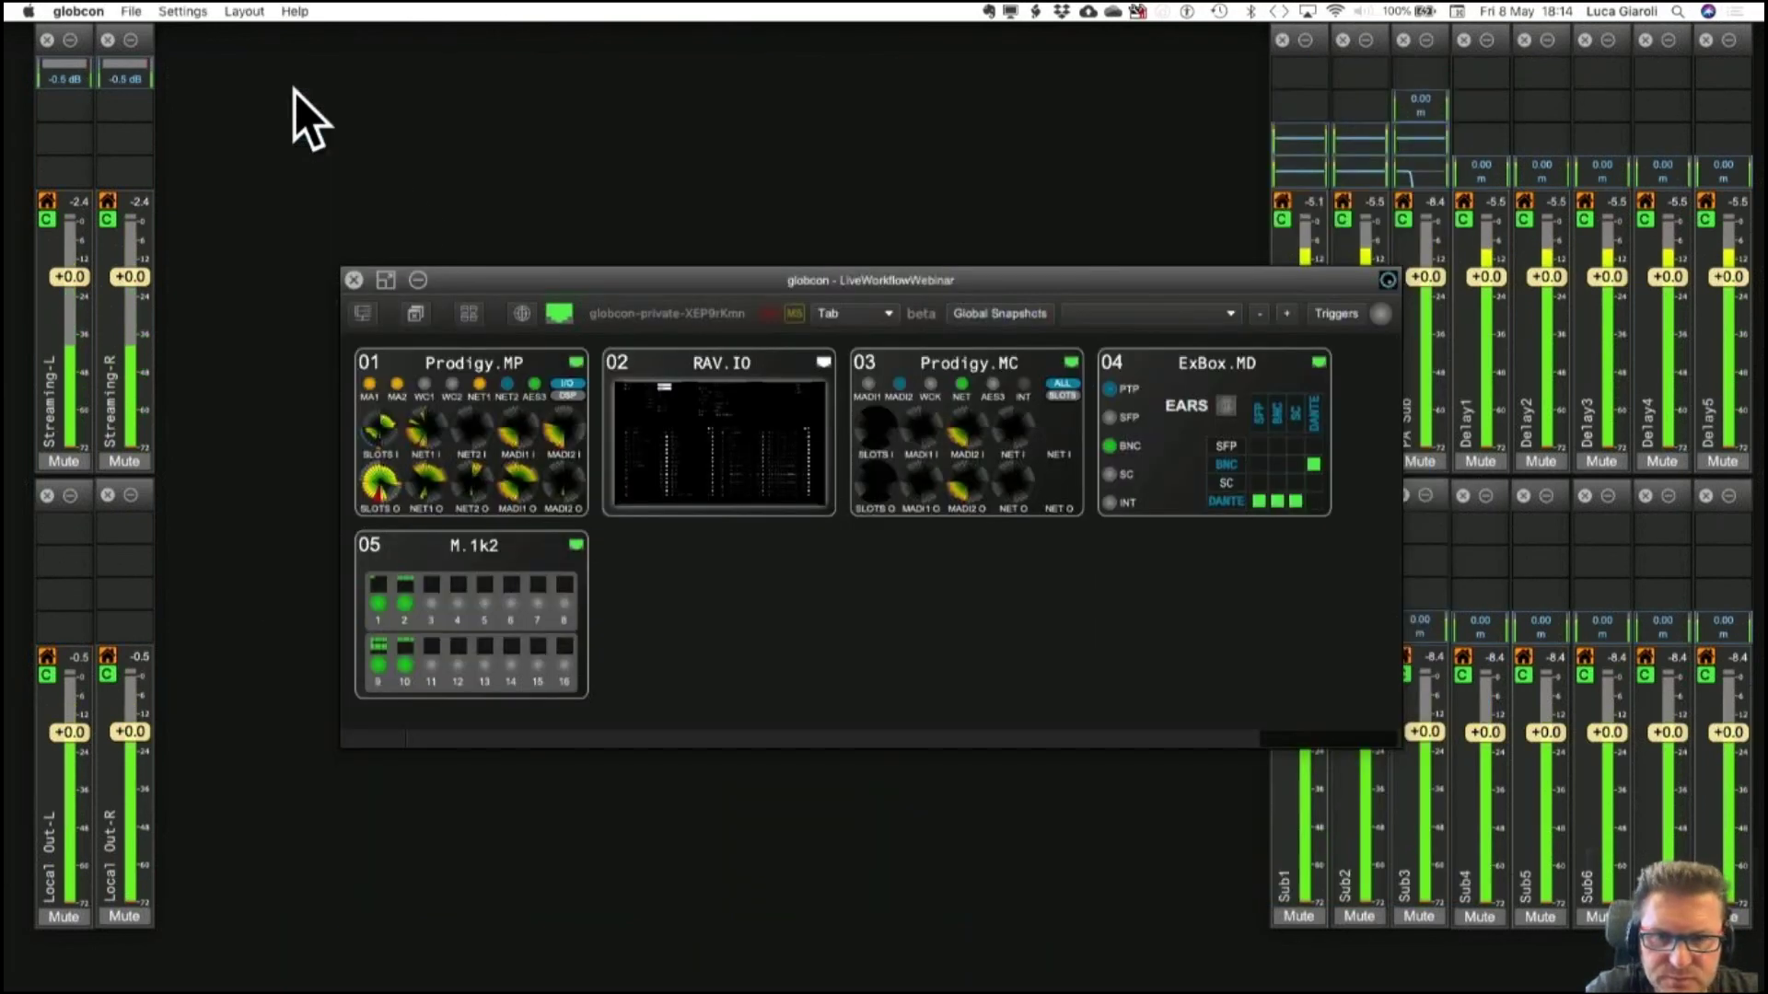
# Recall the PA Management layout to reopen Prodigy.MP's Flex Channels view.
pyautogui.moveTo(556, 280); pyautogui.dragTo(405, 182)
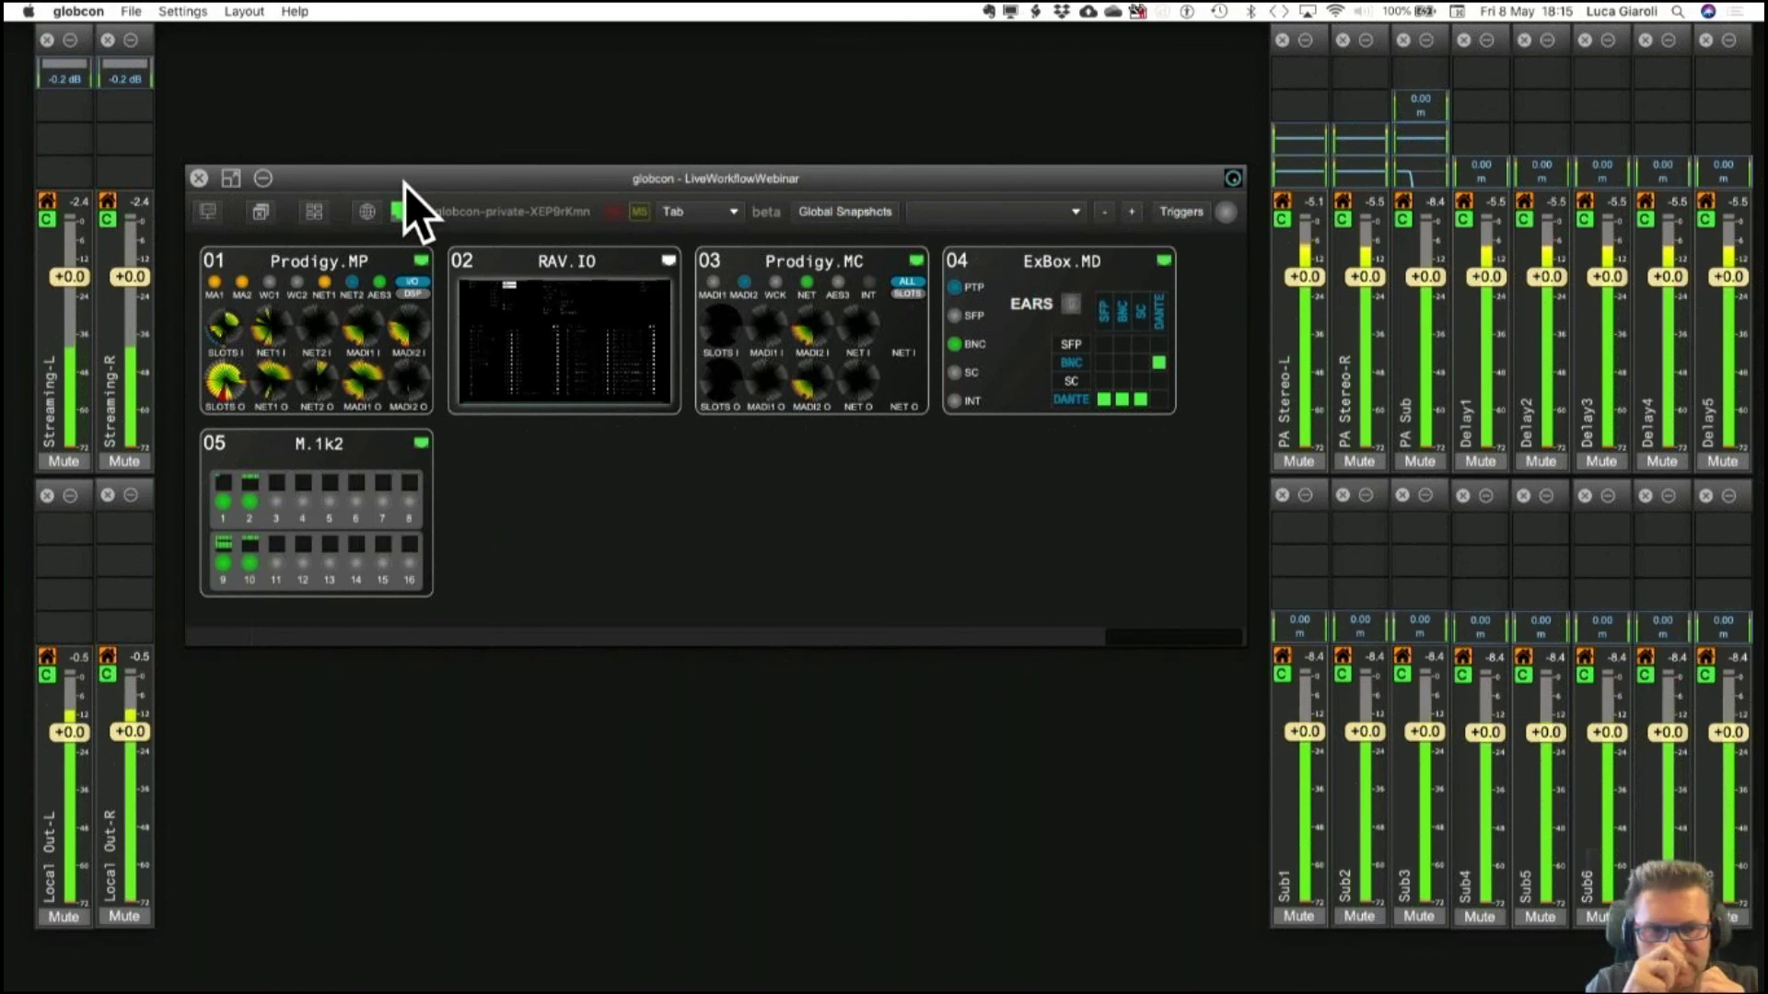
pyautogui.press('Tab')
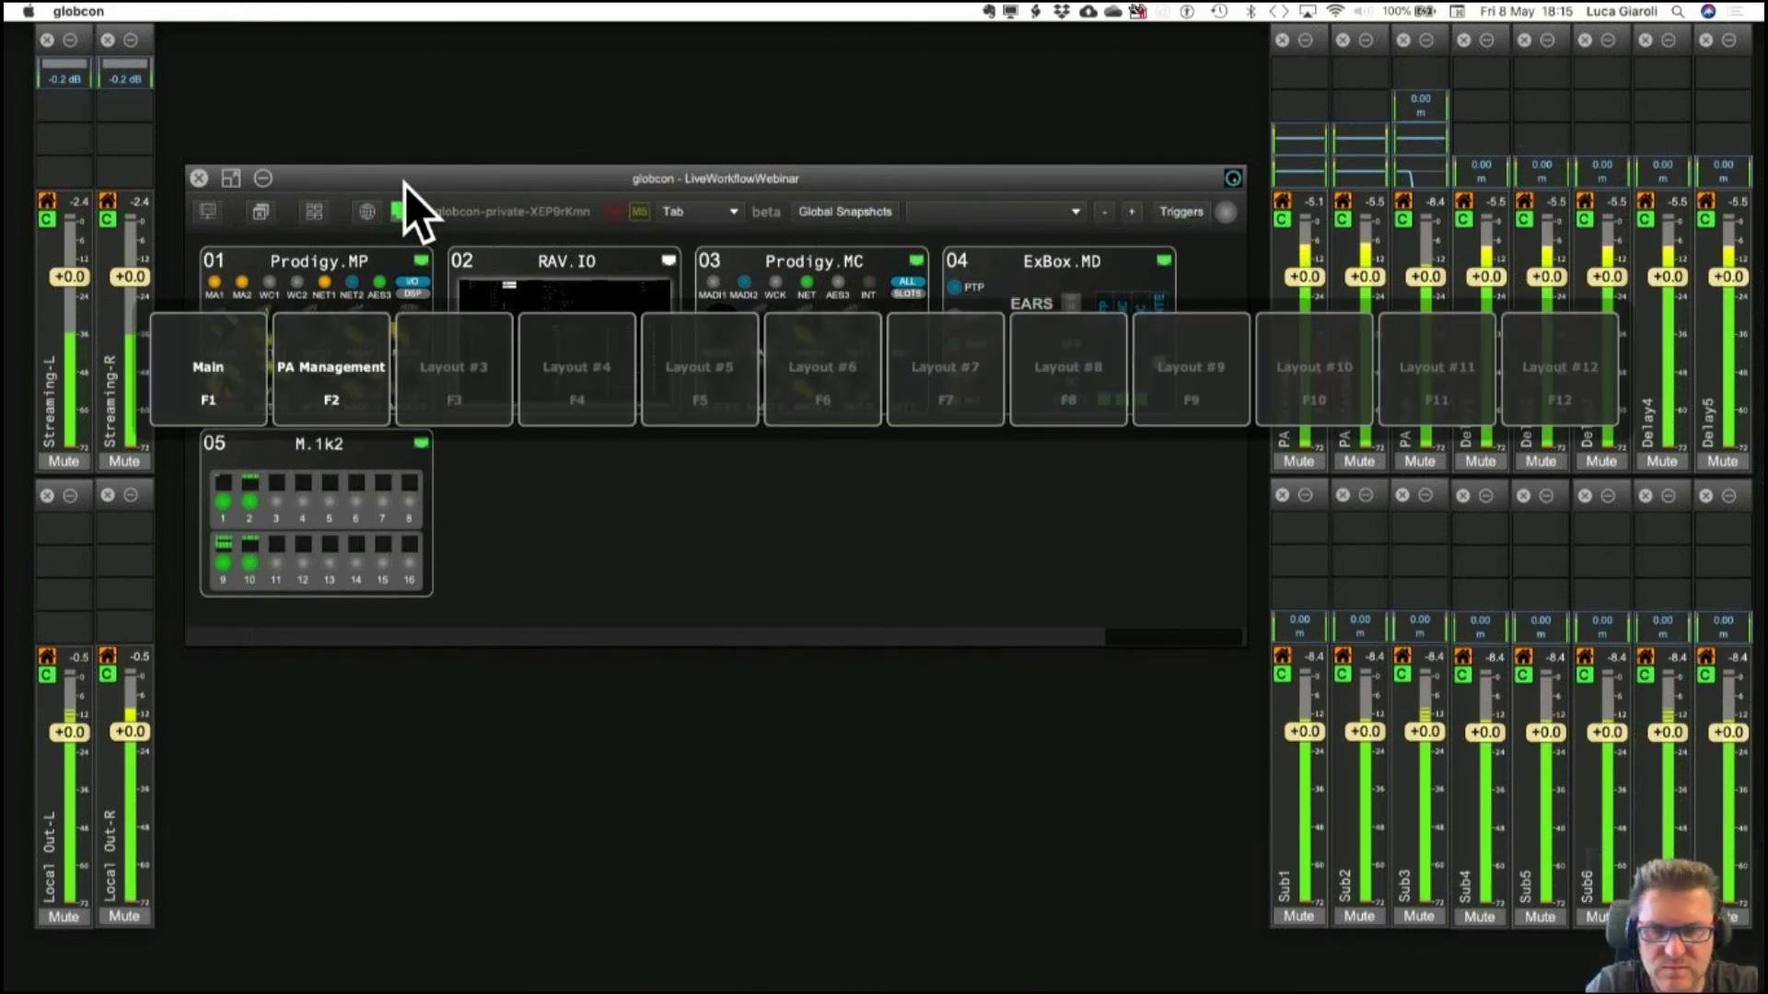
pyautogui.click(347, 328)
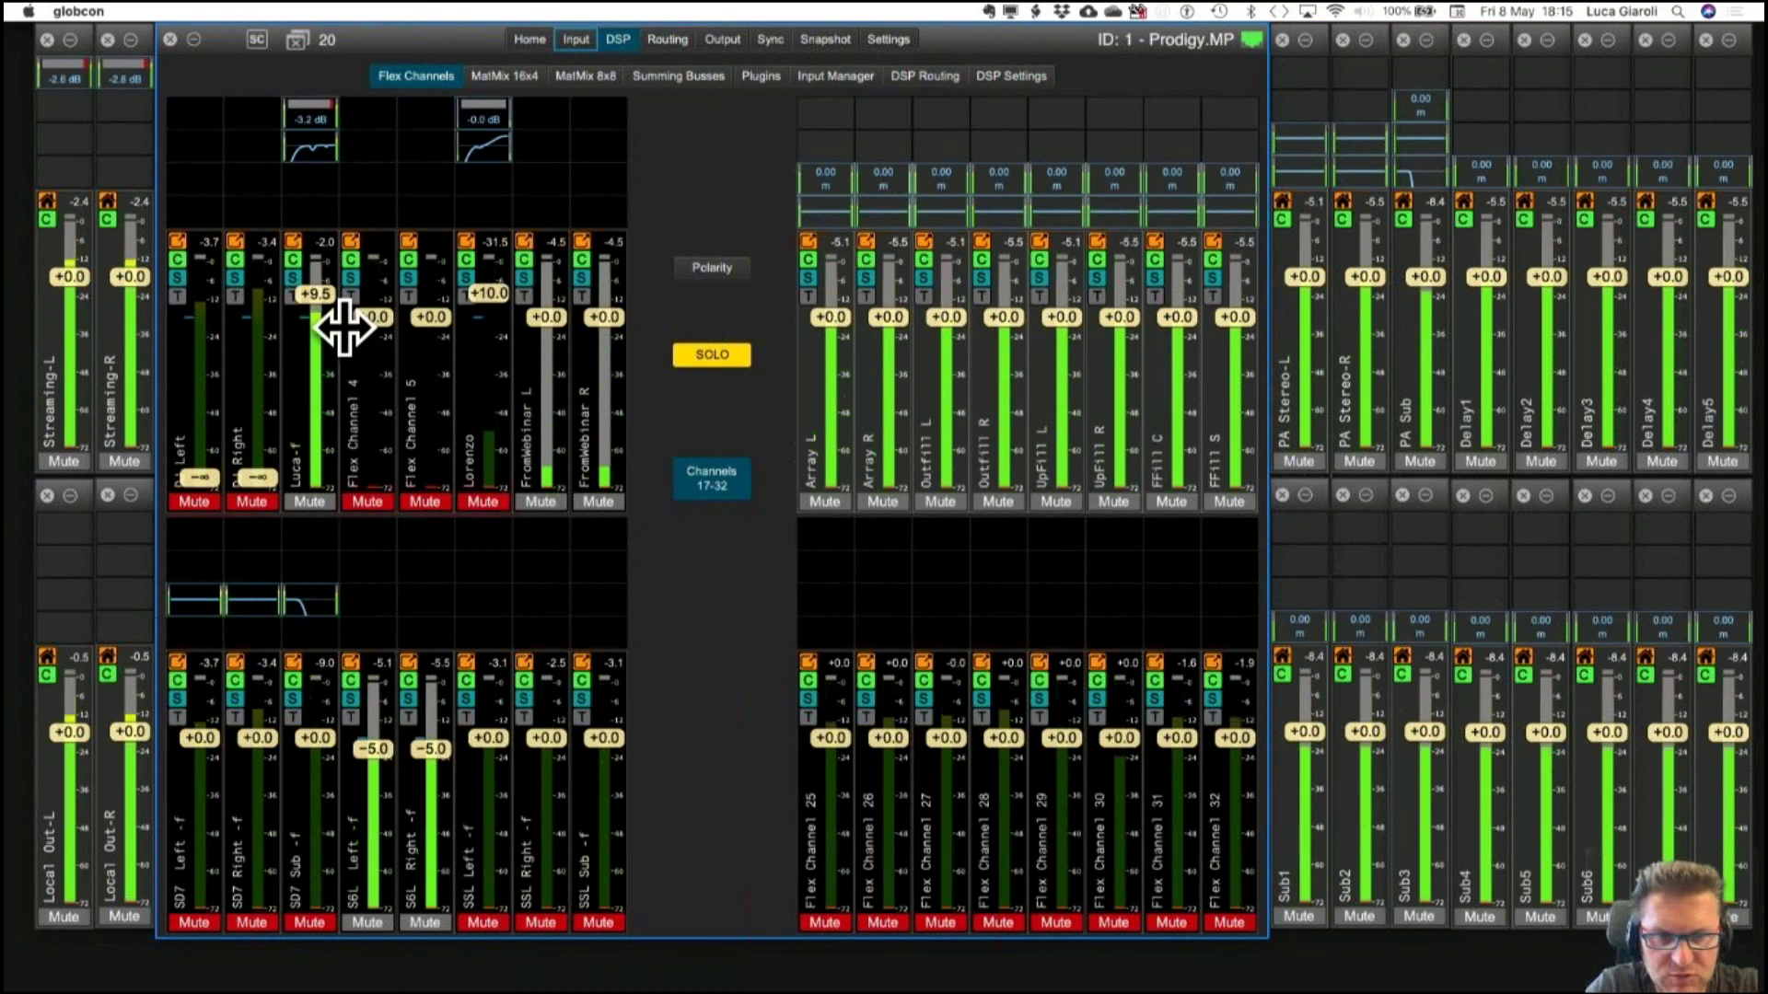
# Close the PA Management layout's windows and add a virtual DirectOut Prodigy.MP to the LiveWorkflowWebinar project.
pyautogui.click(298, 41)
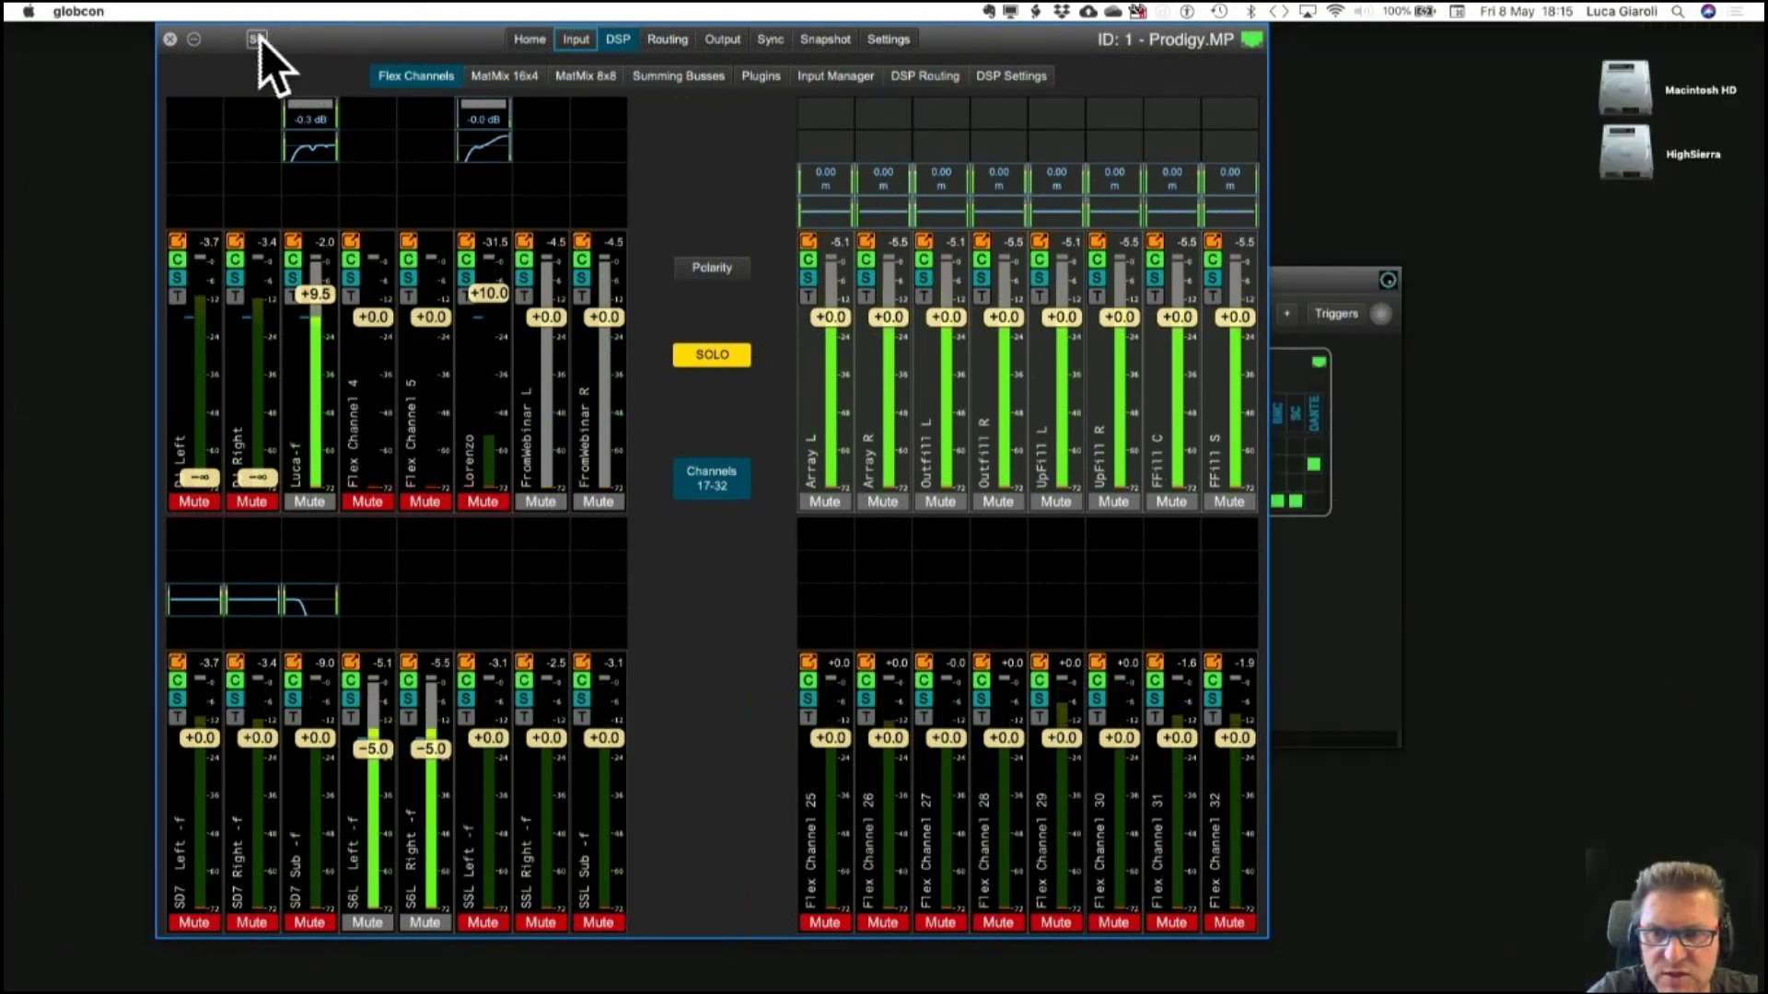
pyautogui.click(171, 39)
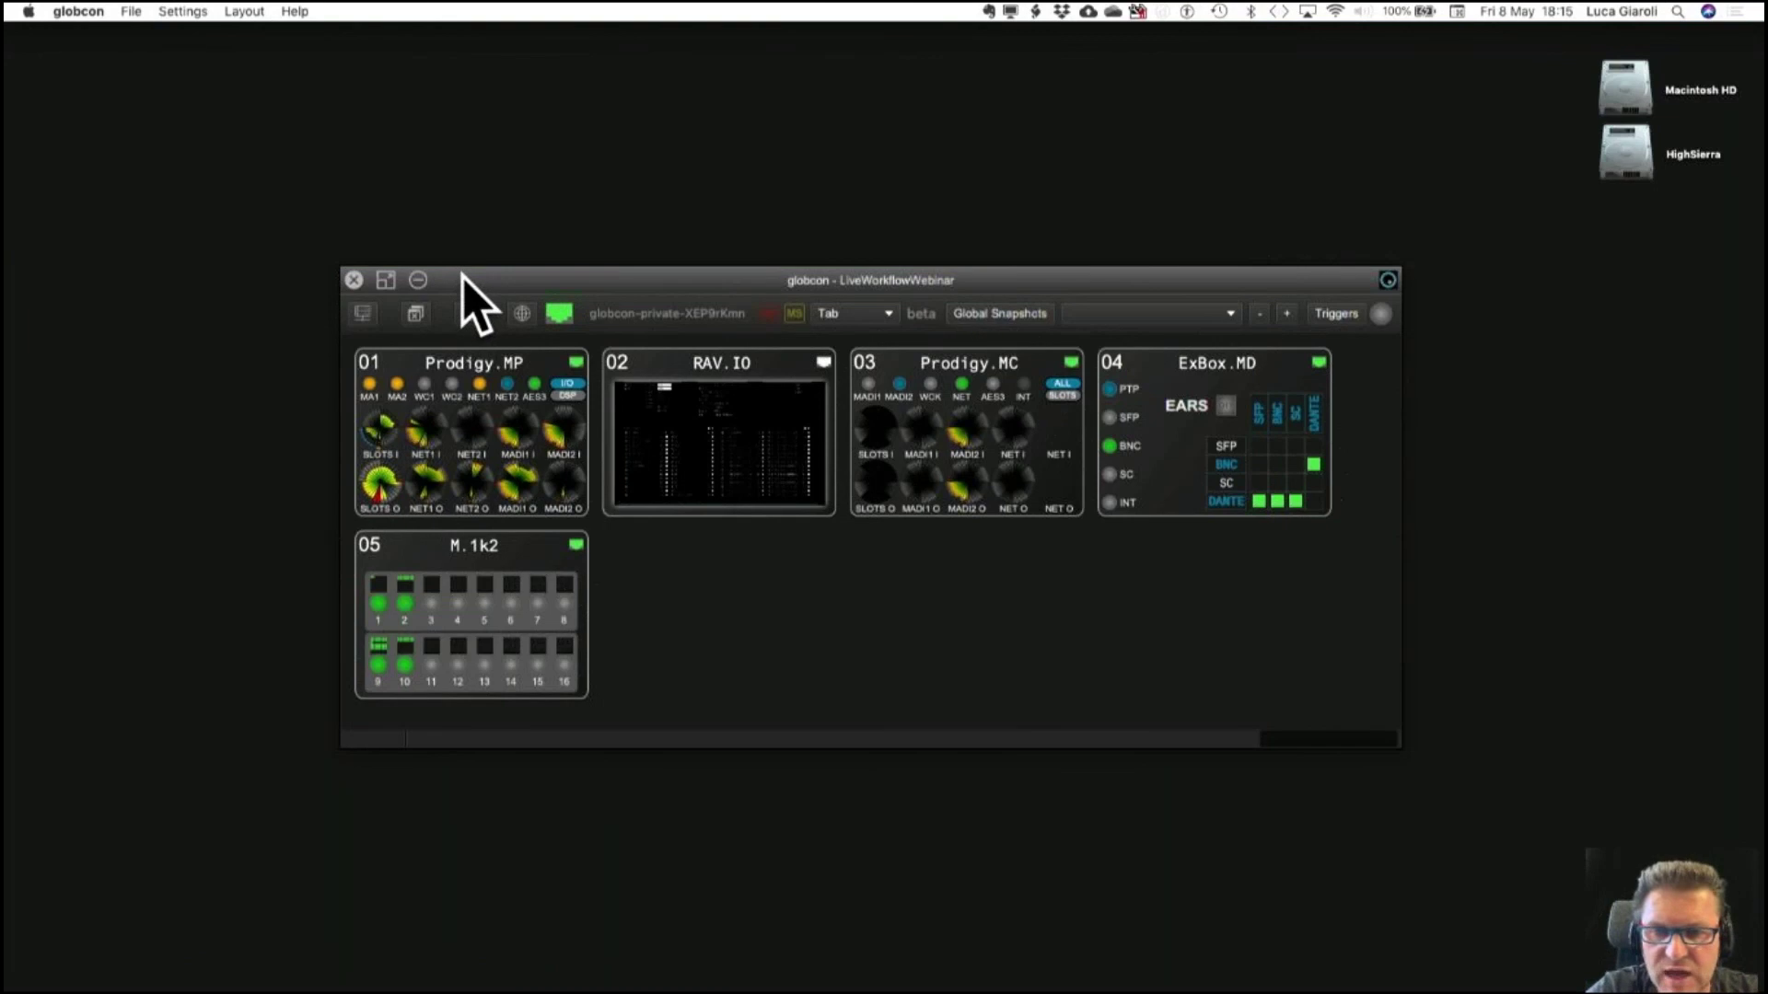
pyautogui.click(362, 314)
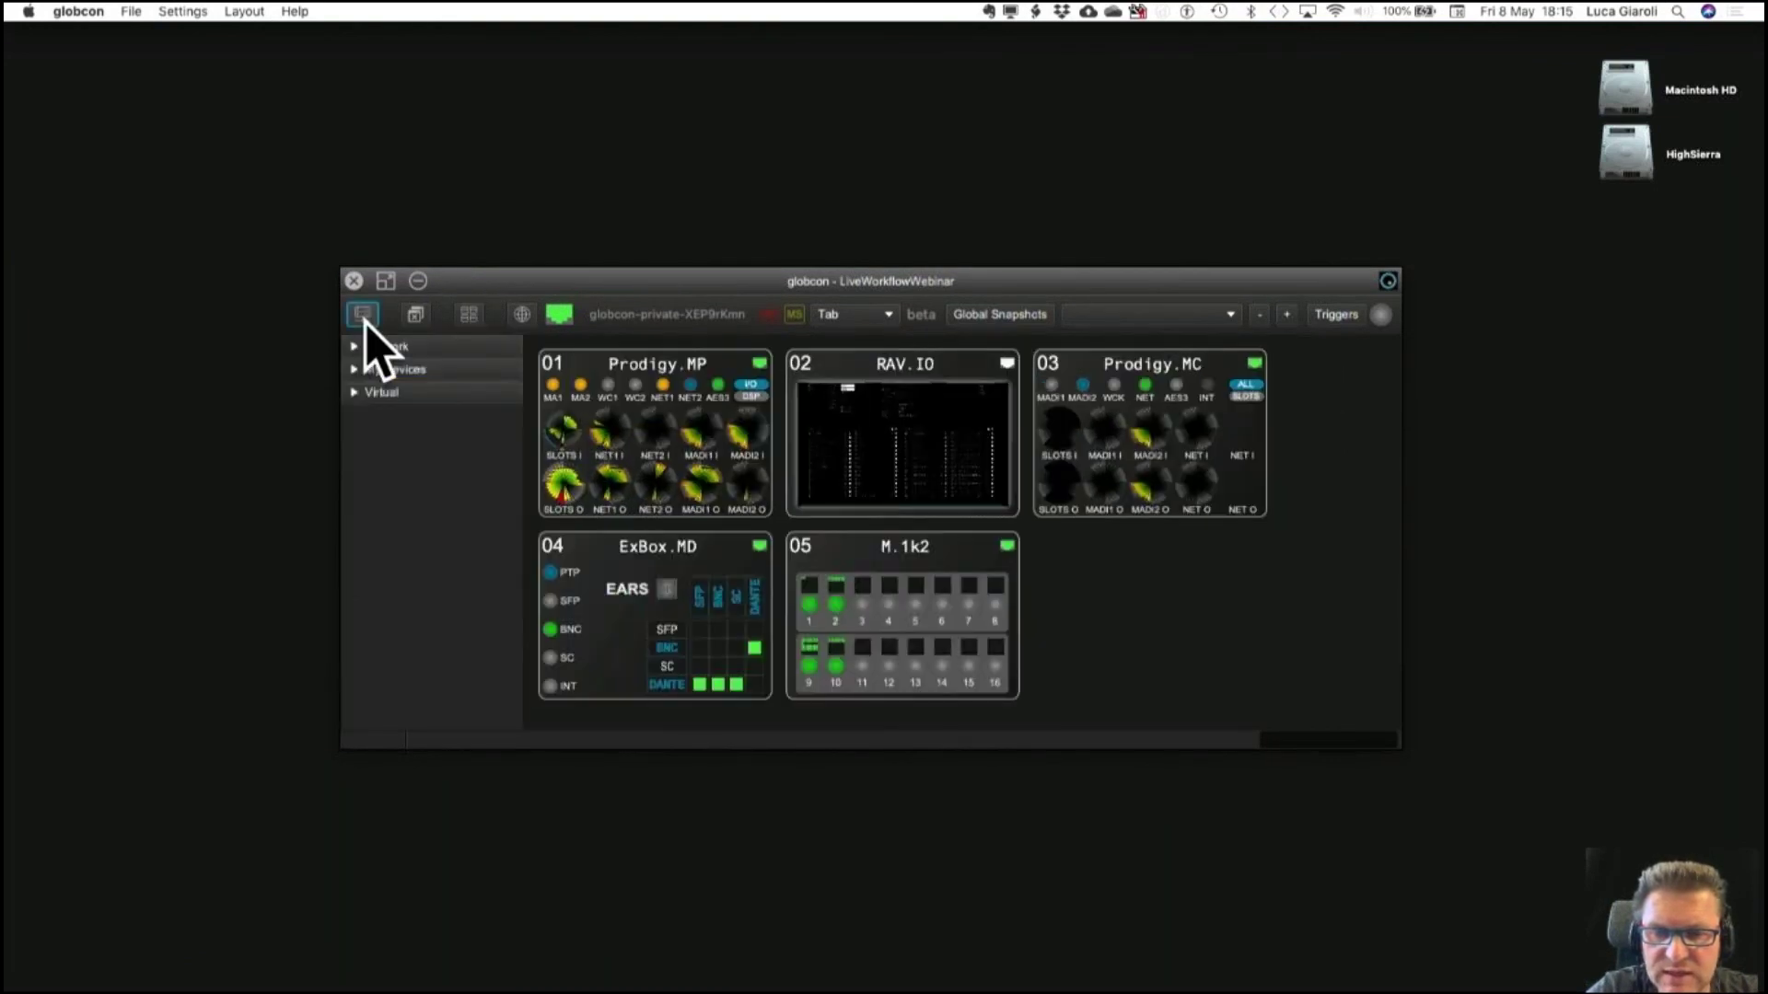
pyautogui.click(355, 392)
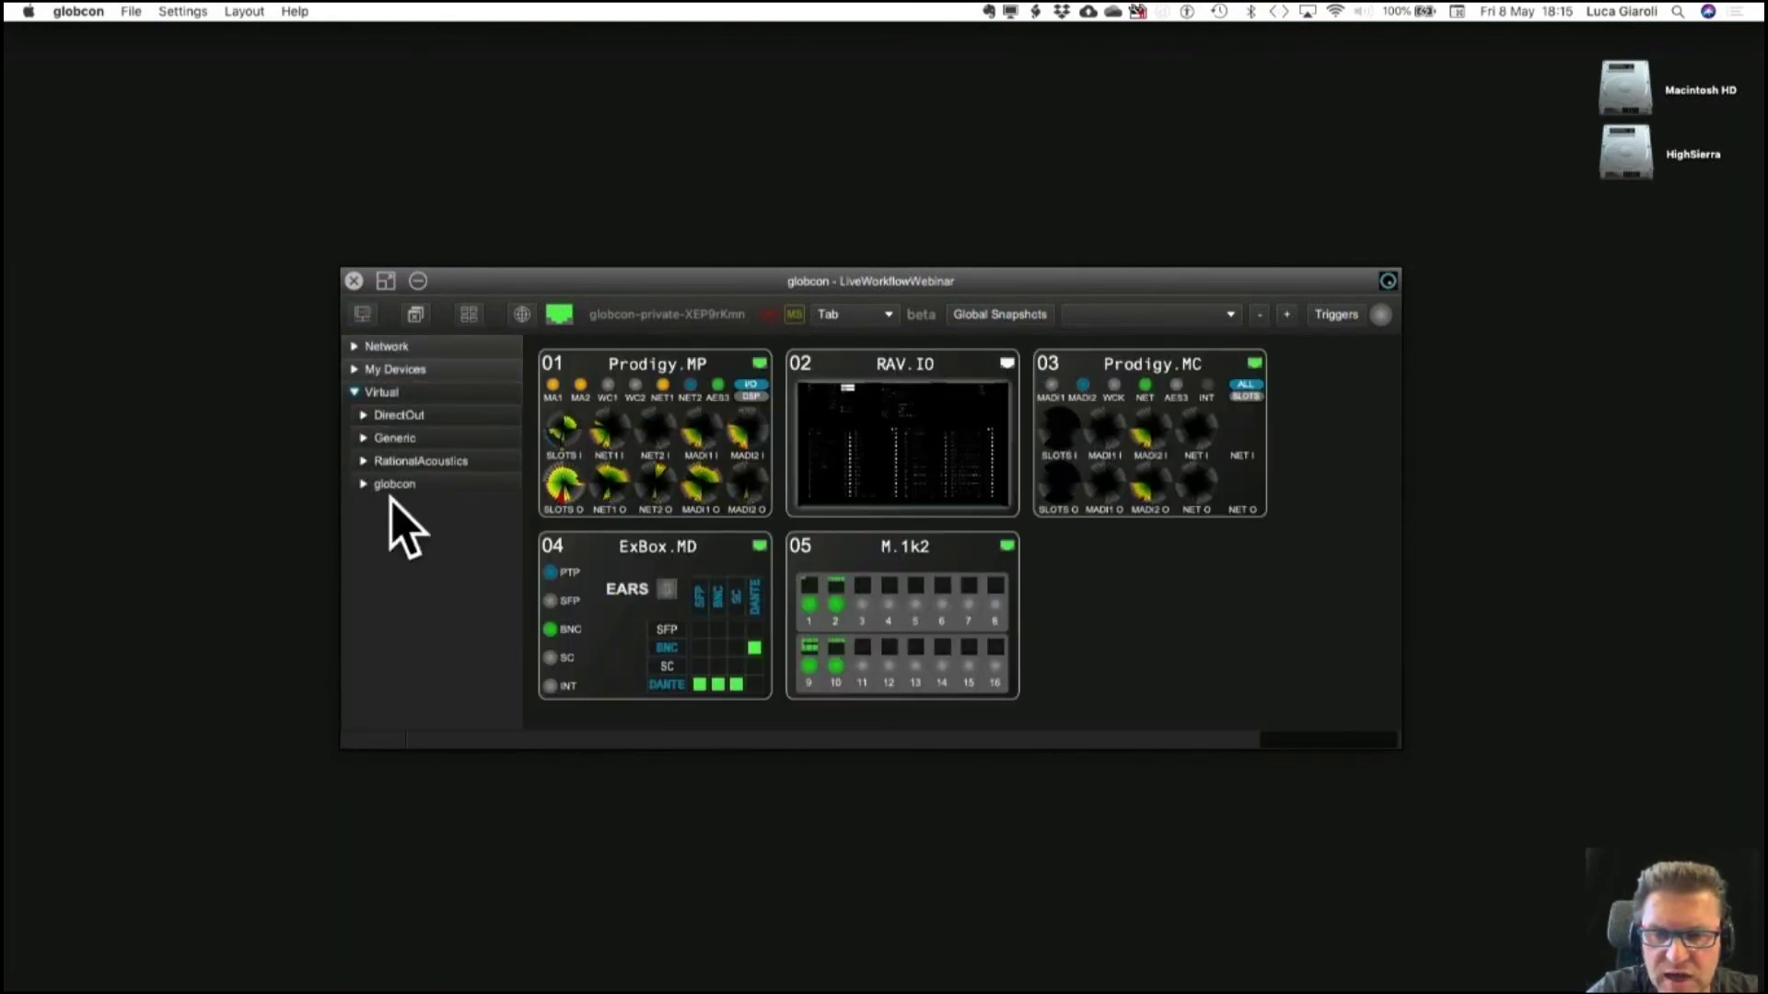
pyautogui.click(364, 416)
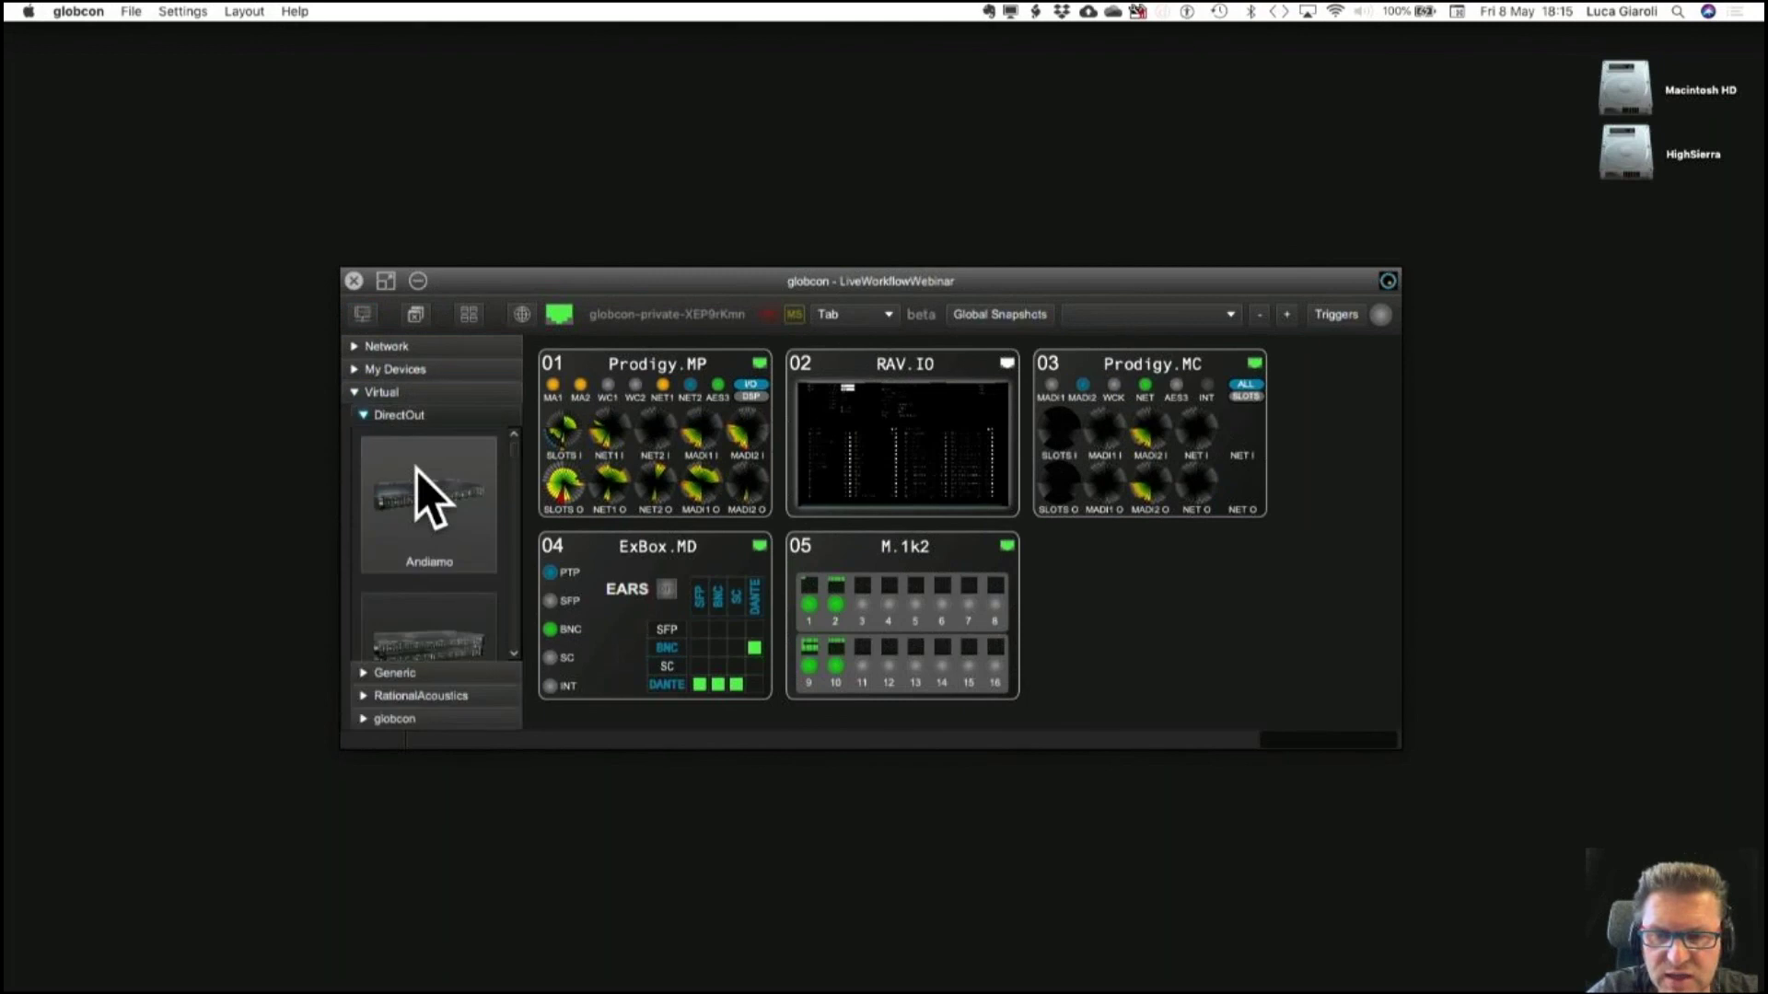
pyautogui.doubleClick(420, 497)
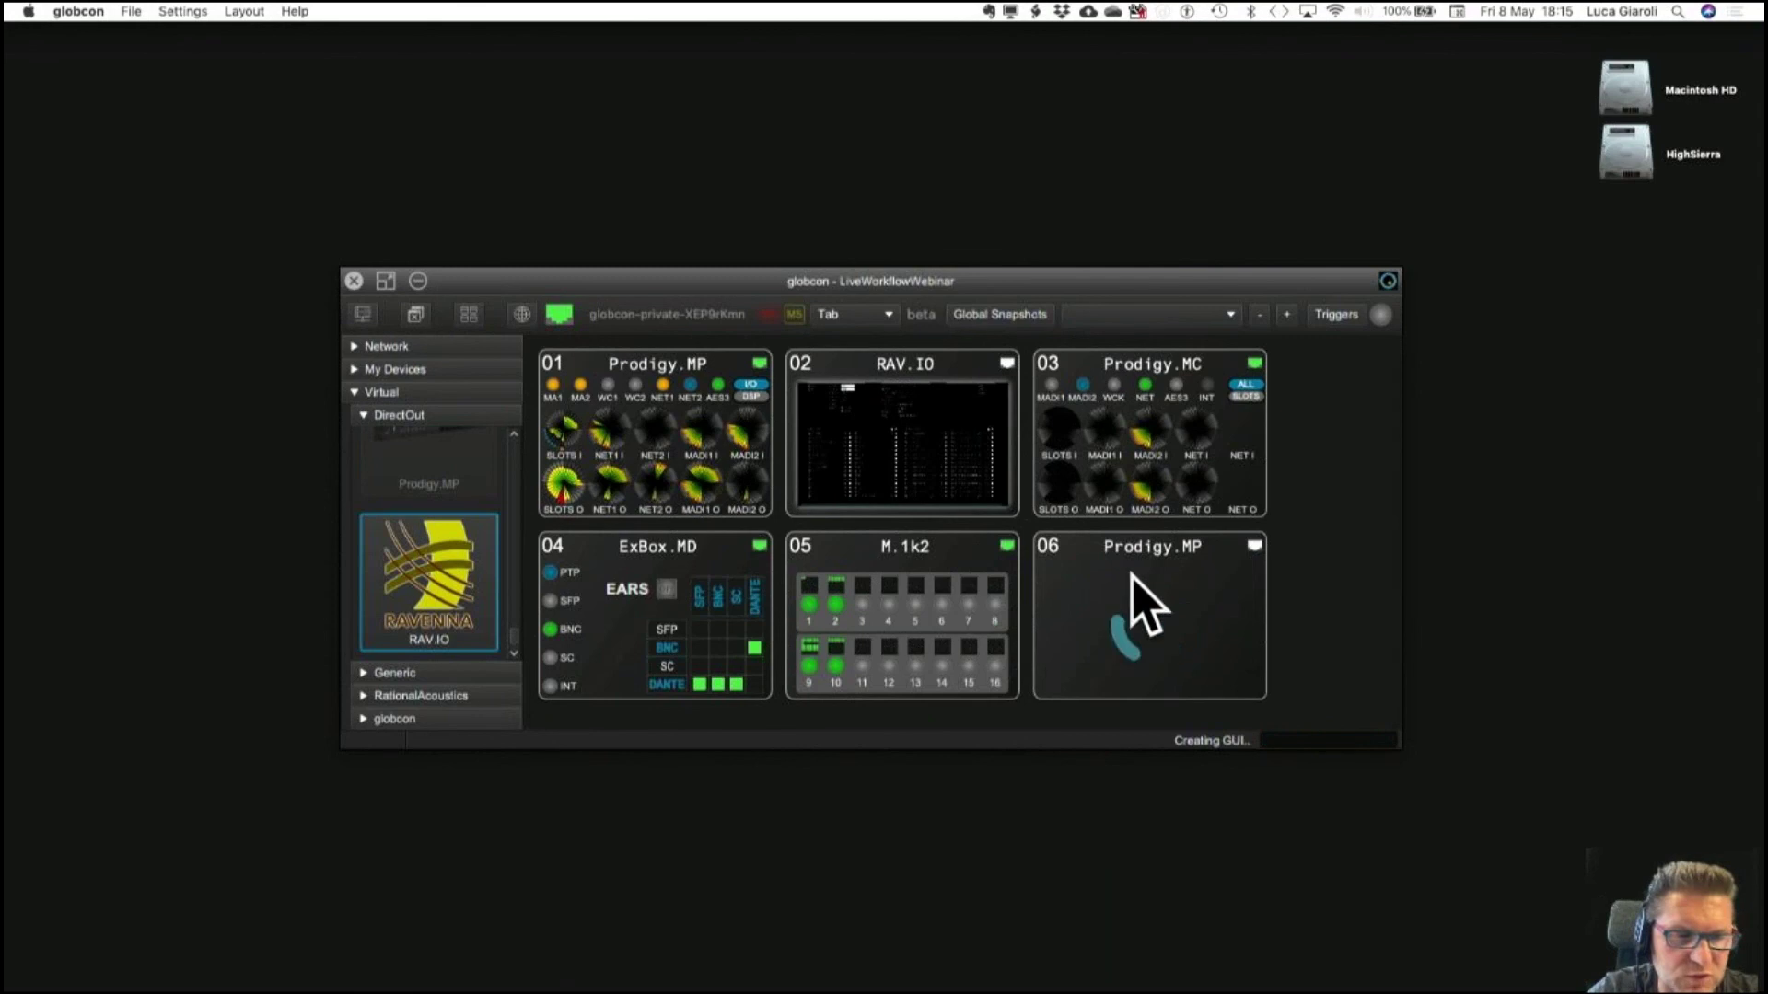
# Open the virtual Prodigy.MP, look through its Input, DSP, Routing, Output and Home pages, and close it.
pyautogui.doubleClick(1141, 566)
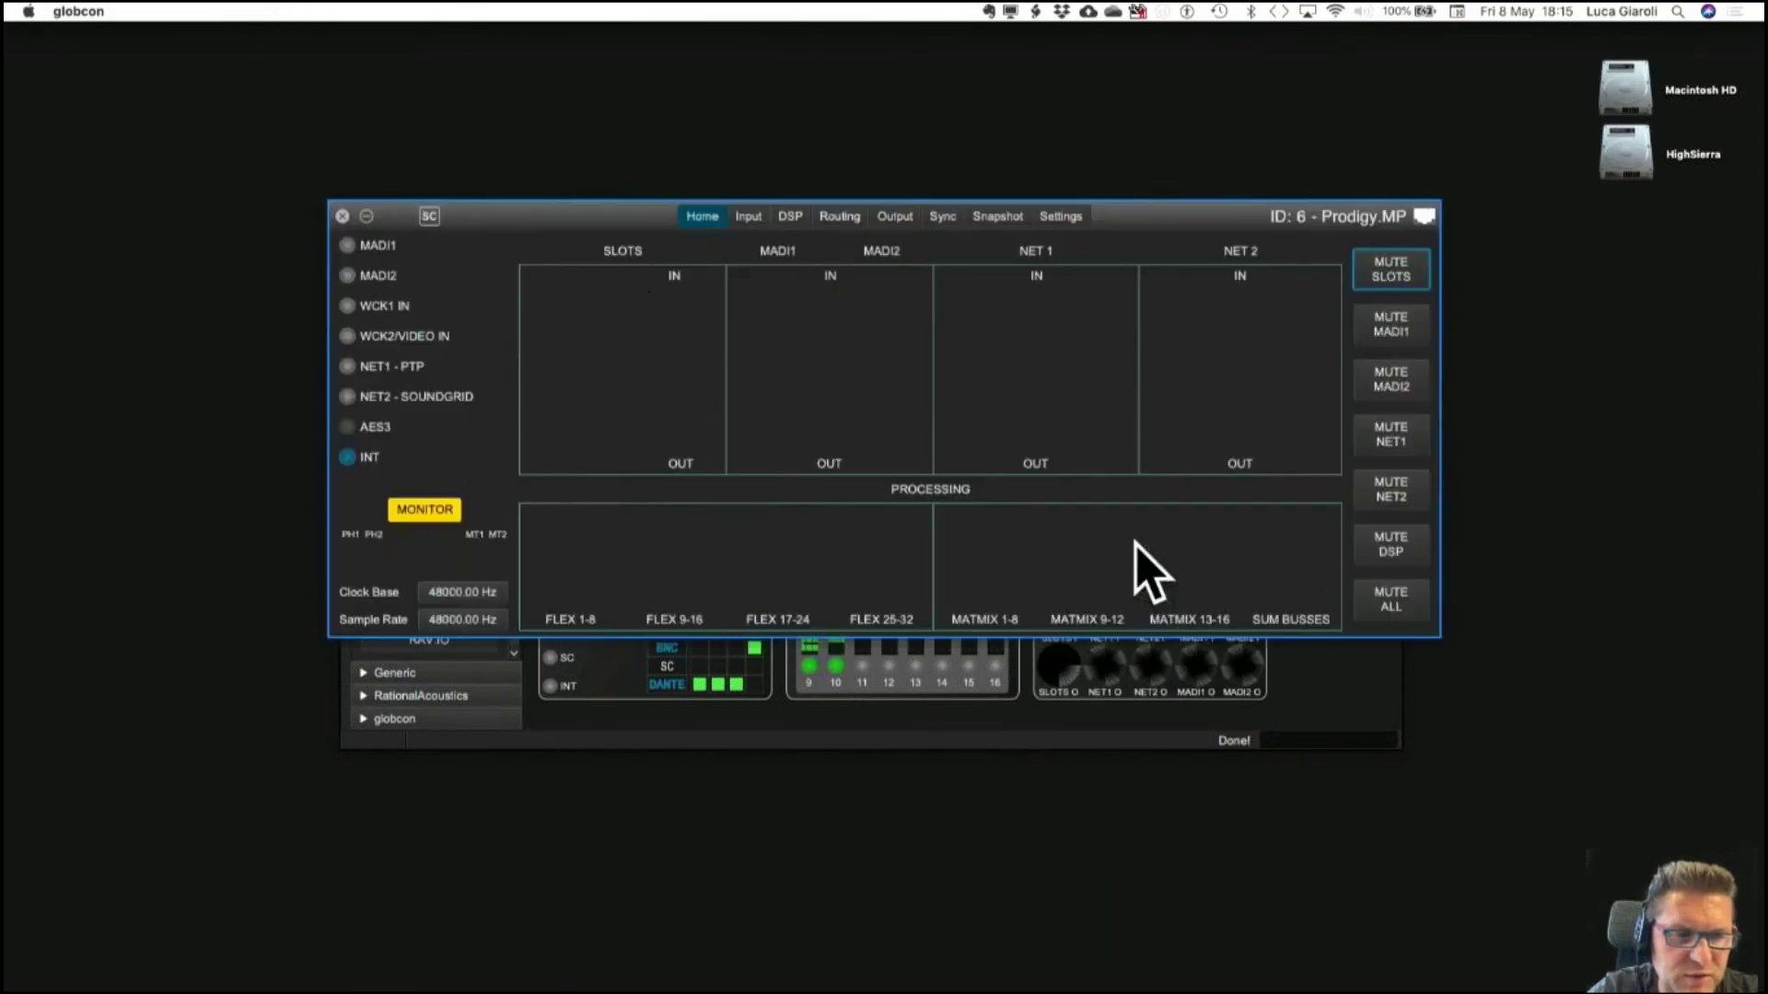
pyautogui.click(747, 215)
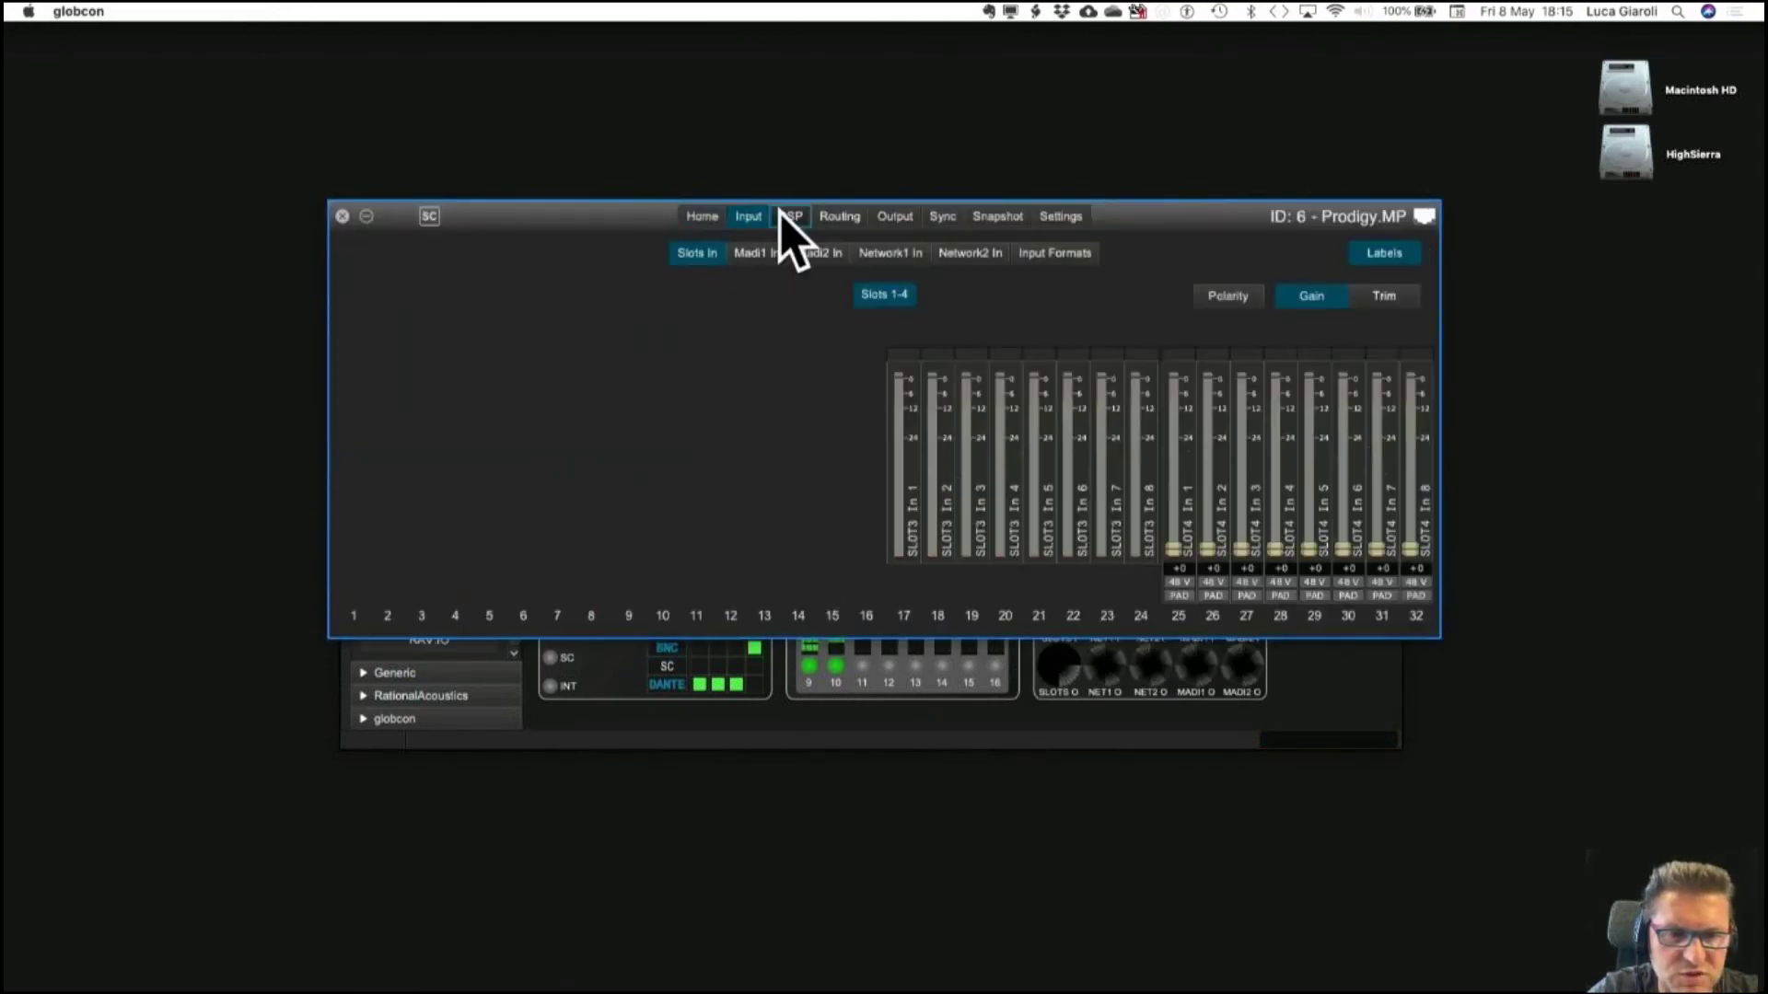
pyautogui.click(790, 216)
pyautogui.click(840, 215)
pyautogui.click(893, 145)
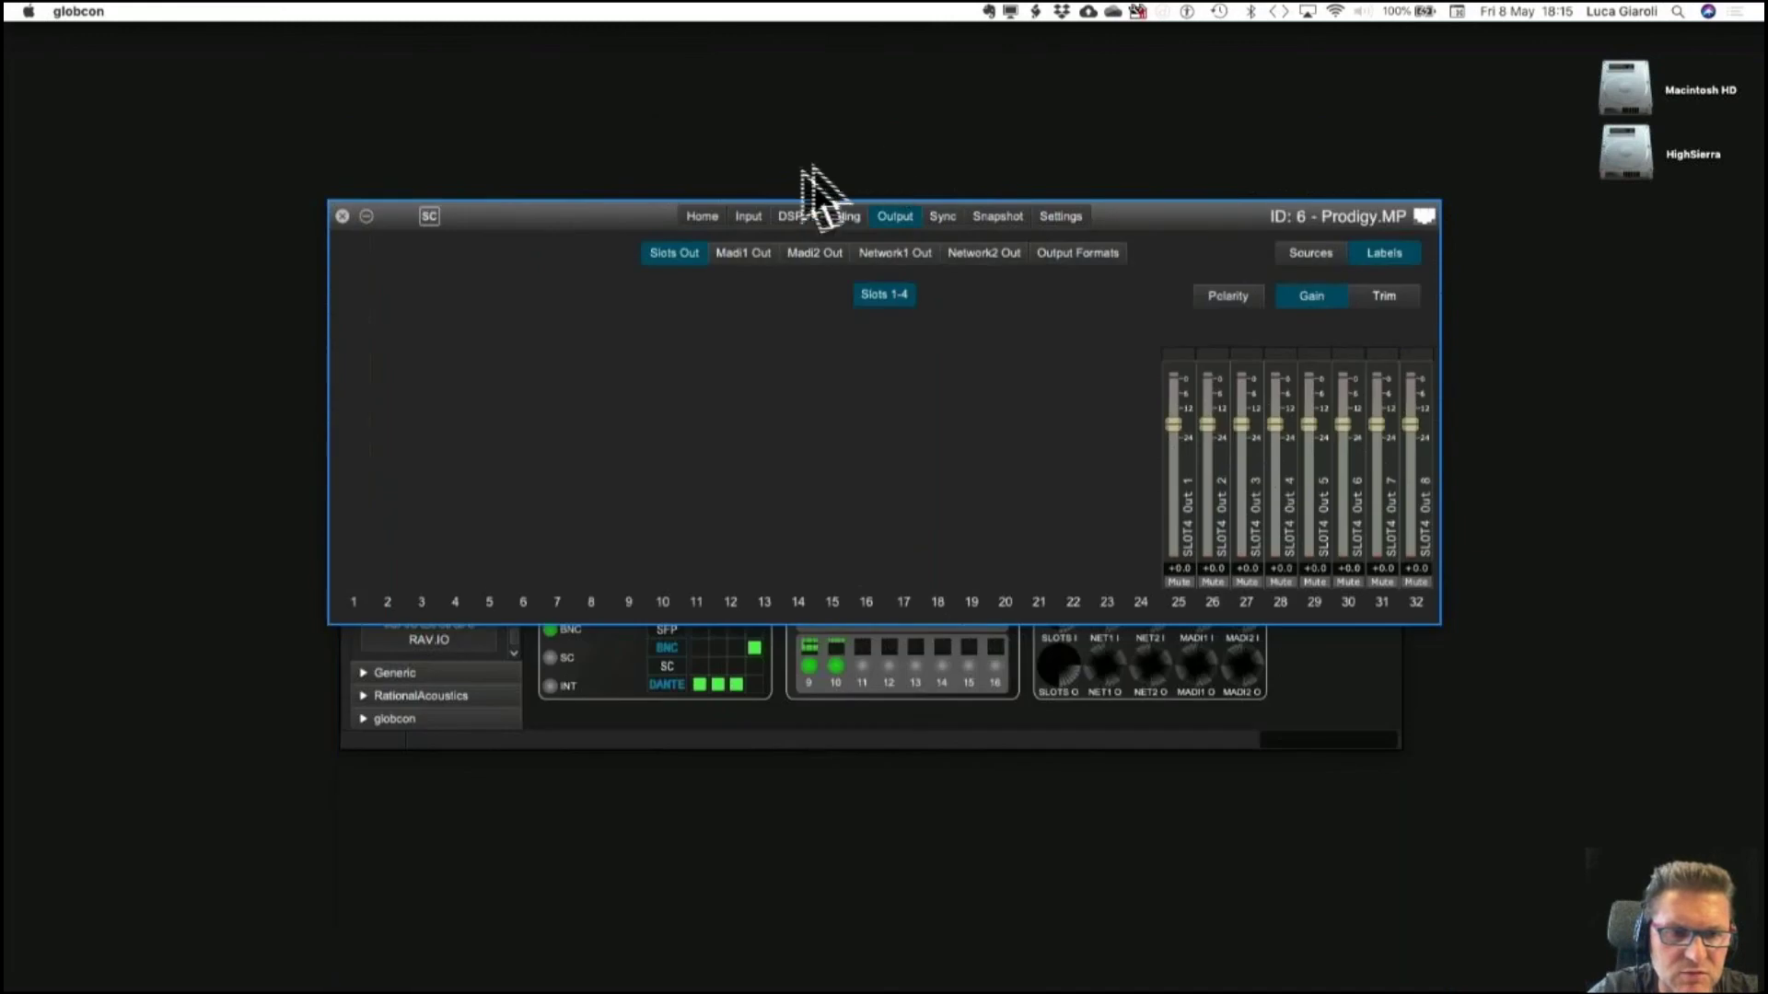
pyautogui.click(706, 217)
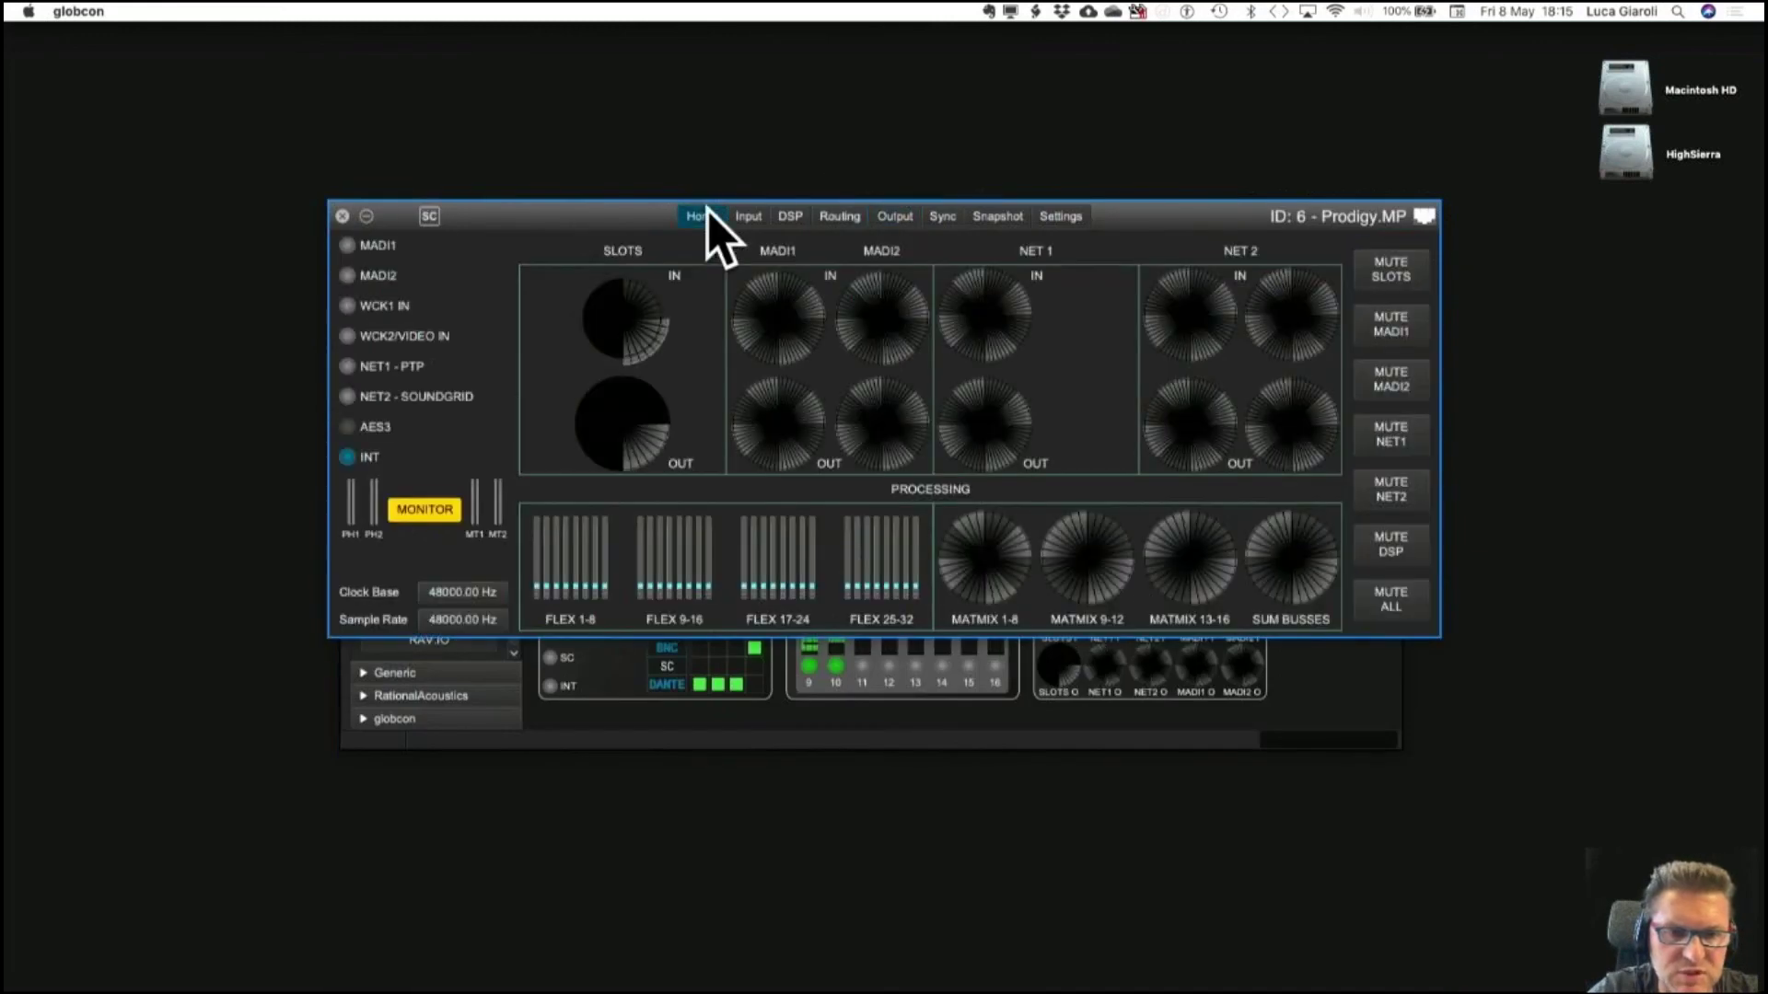
pyautogui.click(346, 215)
# Collapse the Virtual device list, hide the device browser and reposition the project window on the desktop.
pyautogui.moveTo(693, 273); pyautogui.dragTo(632, 27)
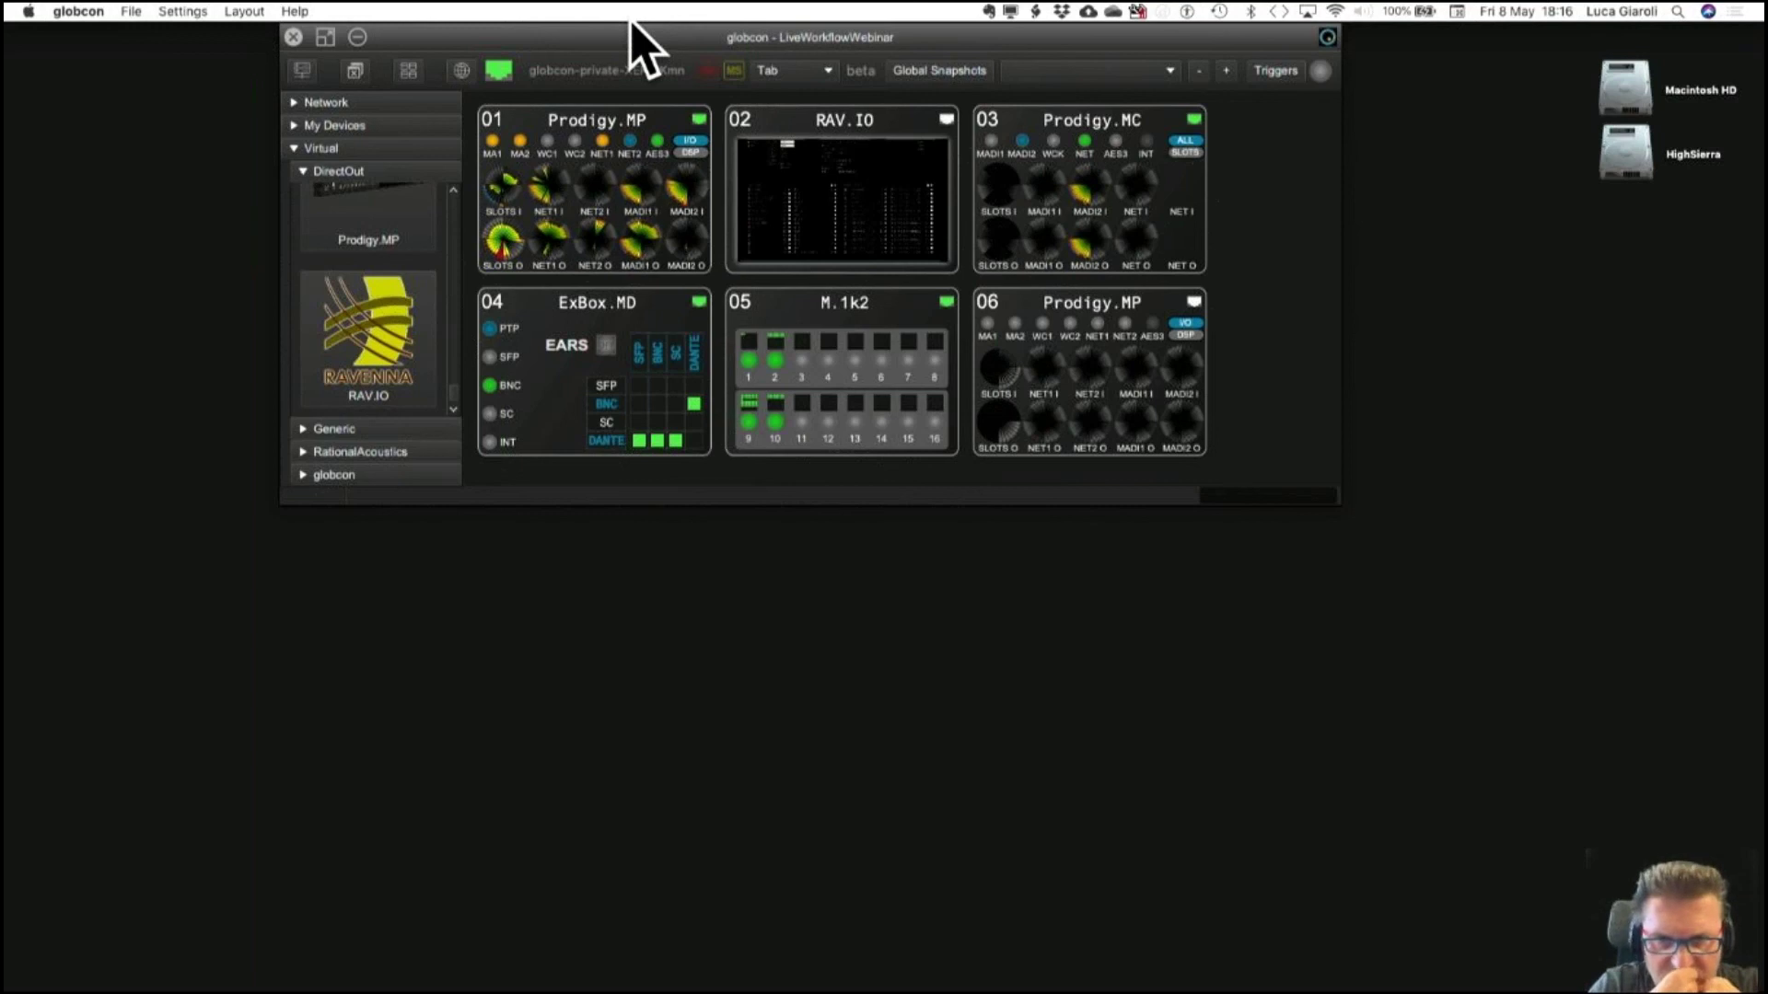
pyautogui.click(295, 148)
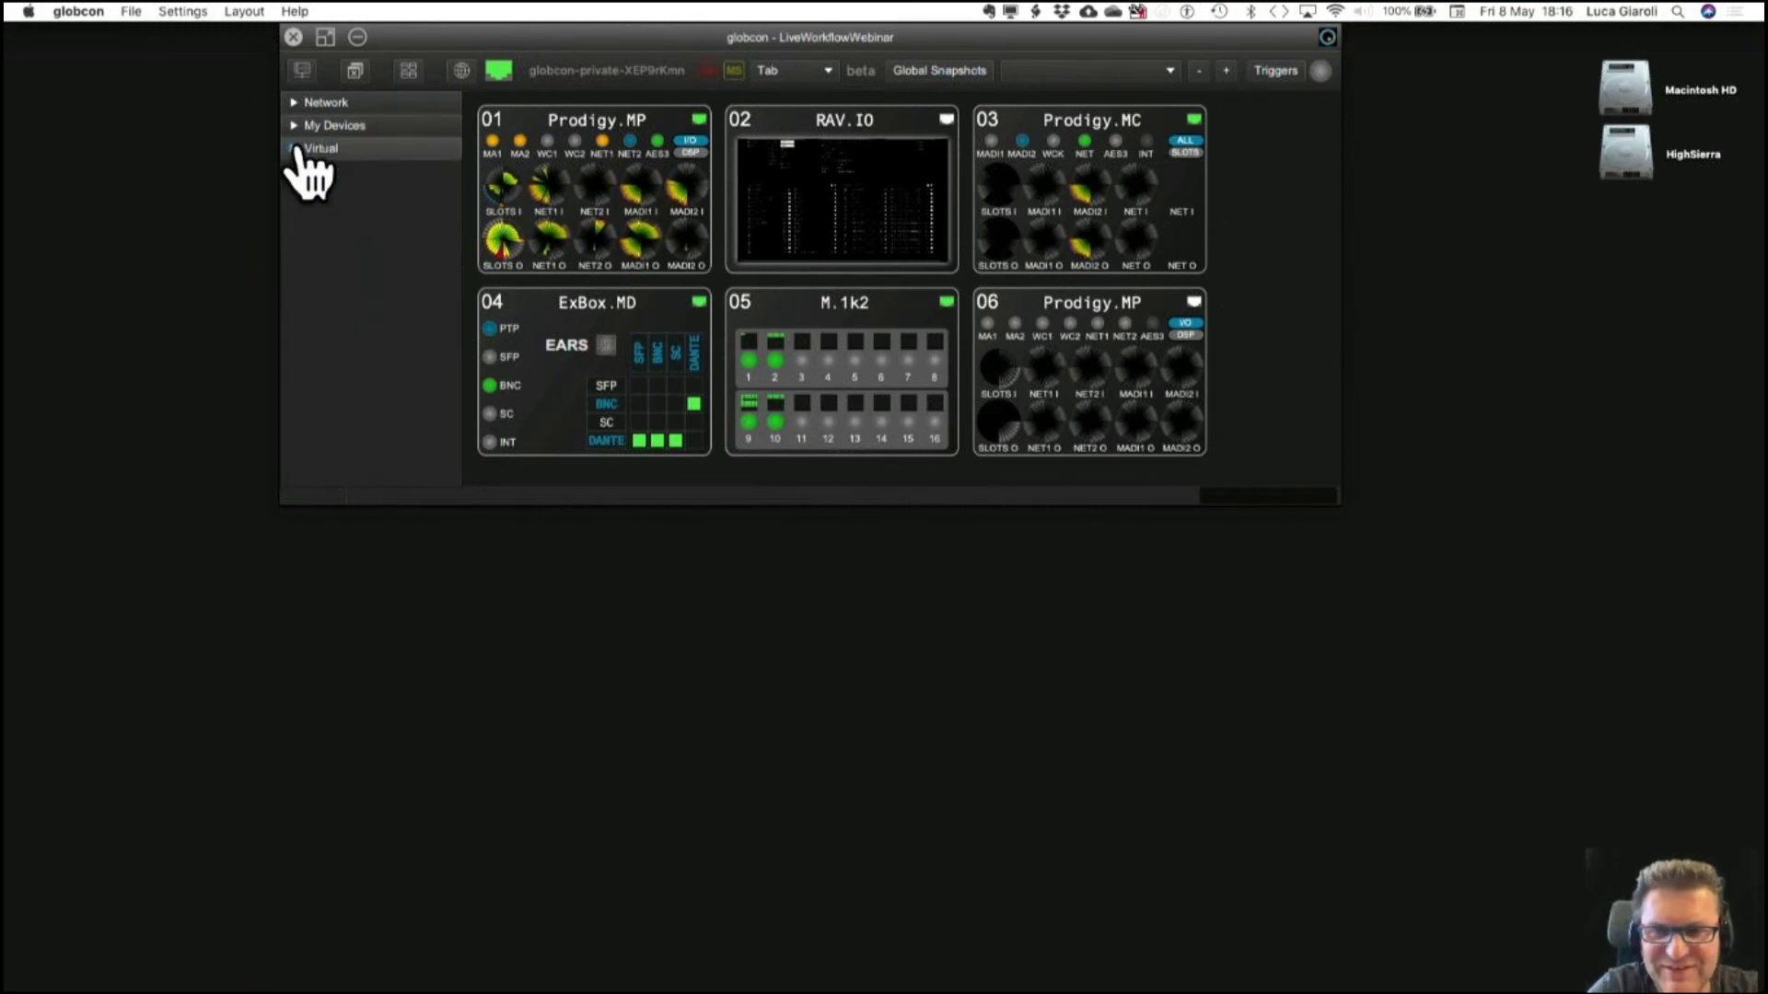
pyautogui.click(306, 74)
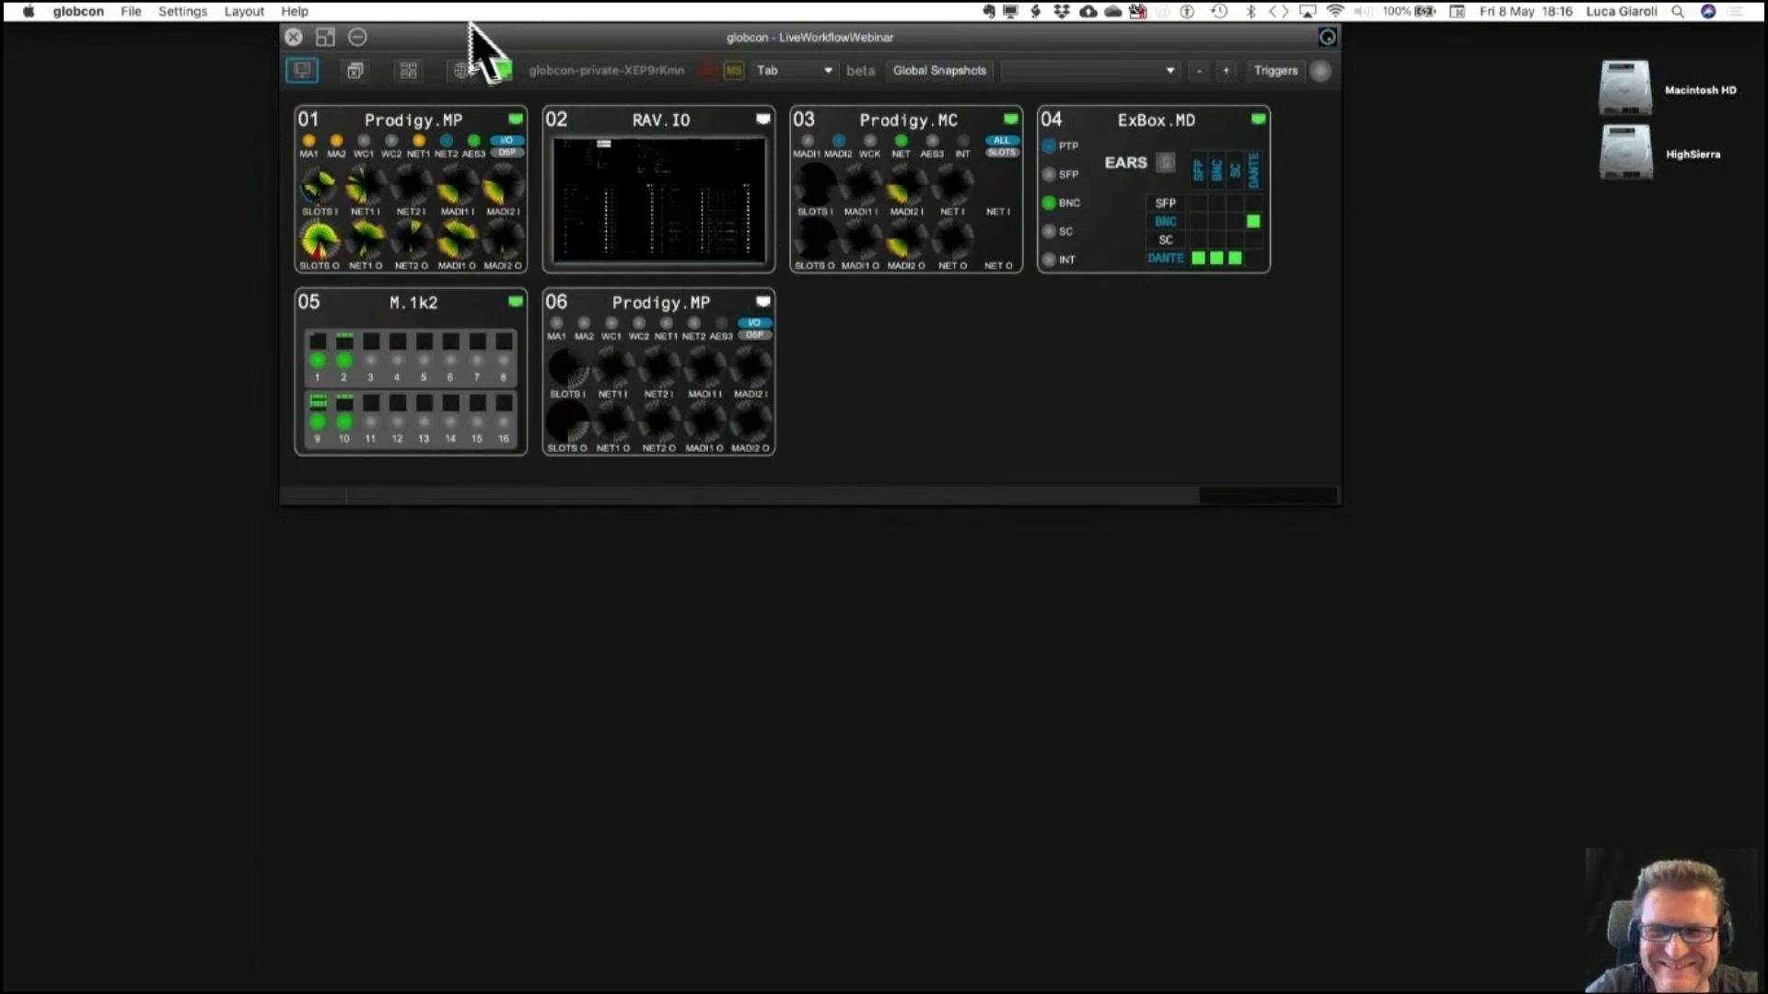
pyautogui.moveTo(477, 30); pyautogui.dragTo(394, 30)
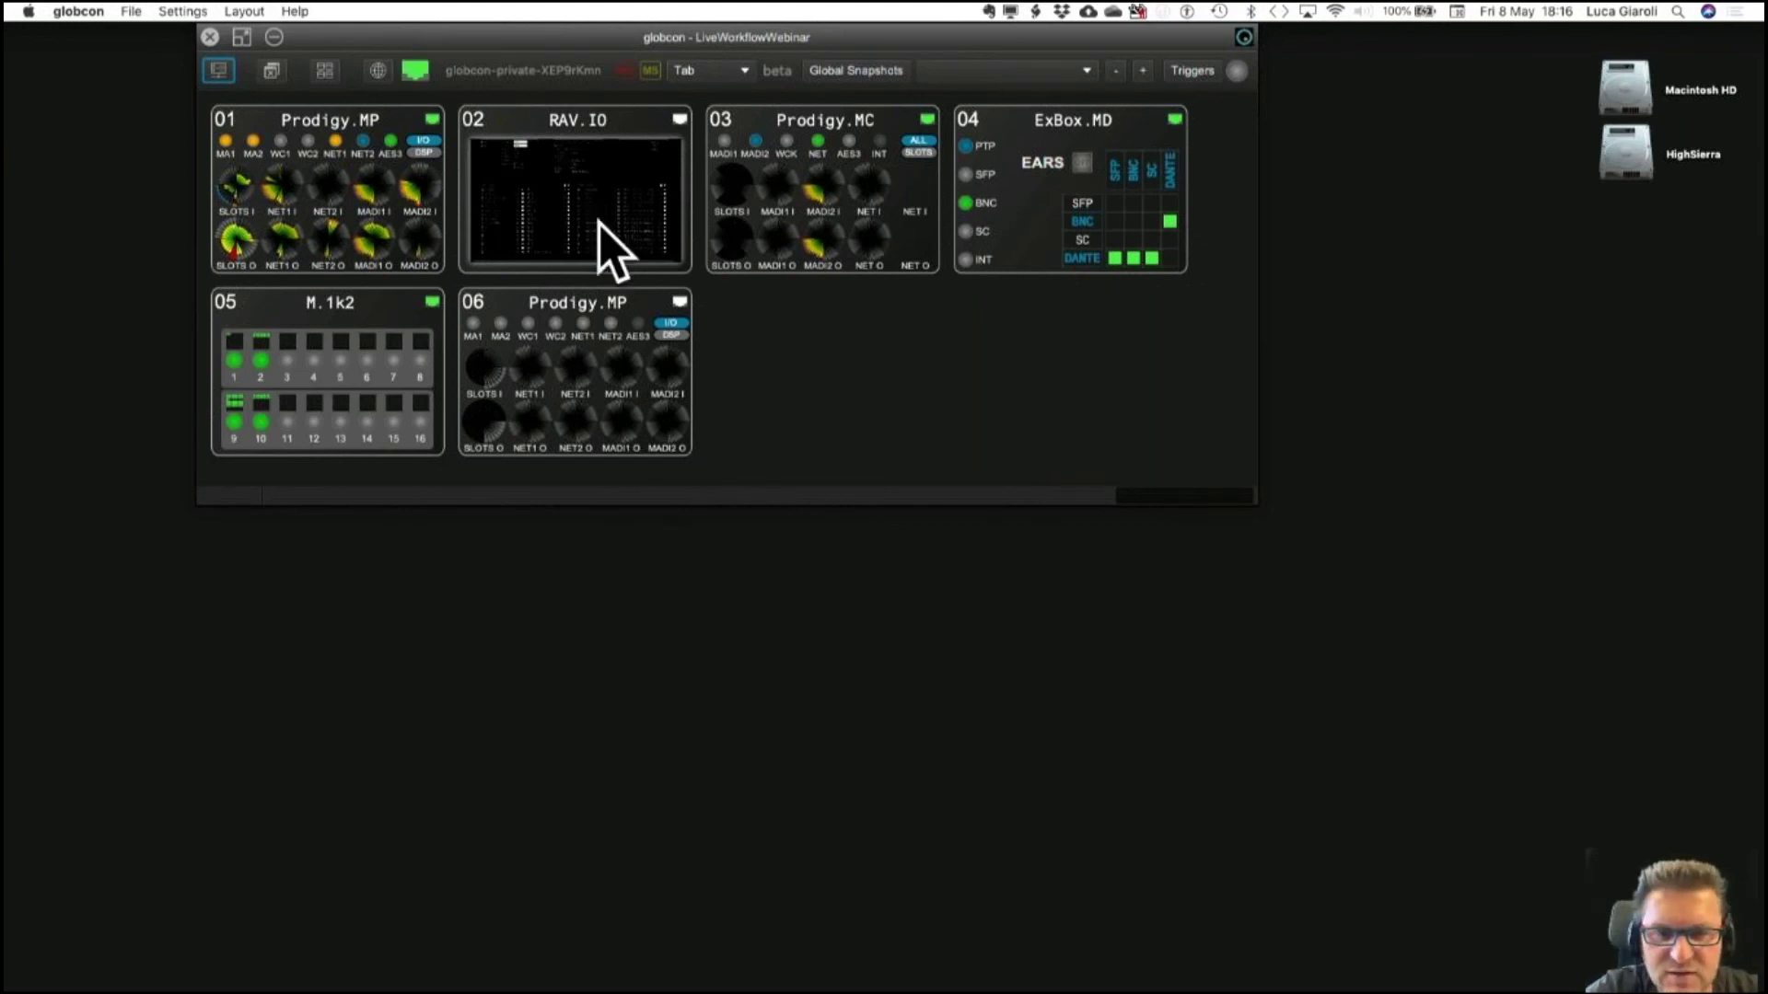
# Inspect the RAV.IO device's input and output streams, and close its window.
pyautogui.doubleClick(580, 119)
pyautogui.moveTo(567, 91); pyautogui.dragTo(502, 88)
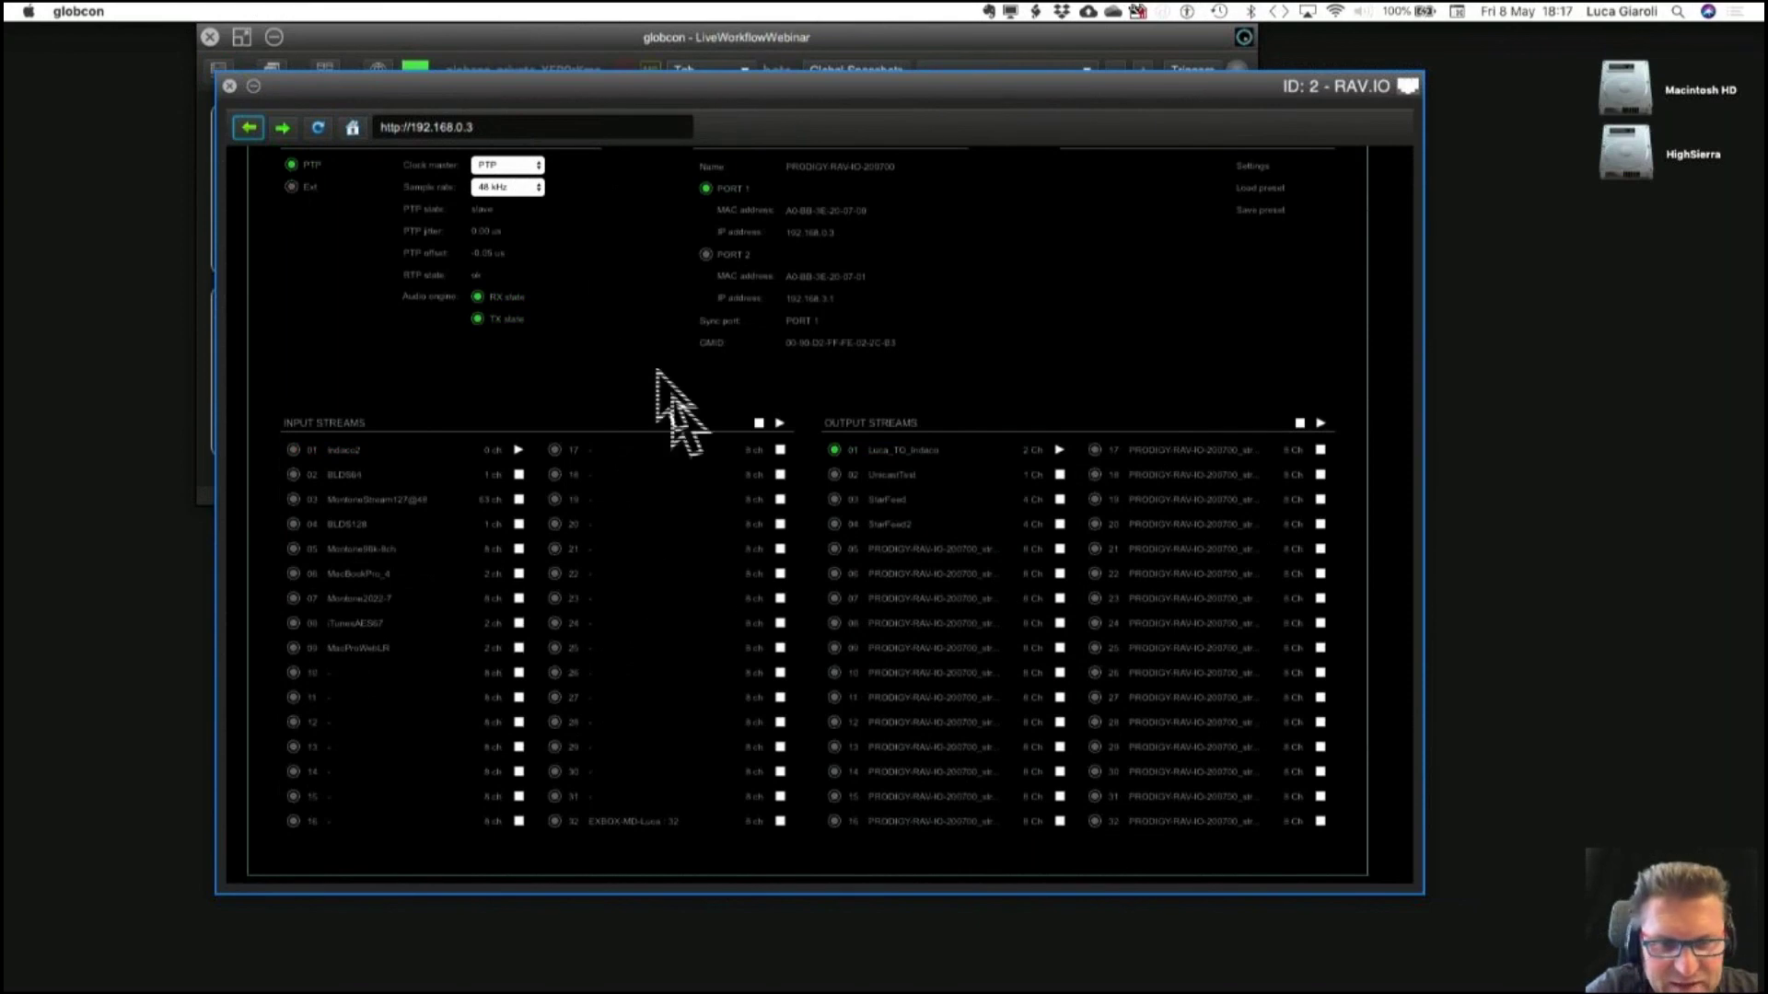
pyautogui.click(229, 86)
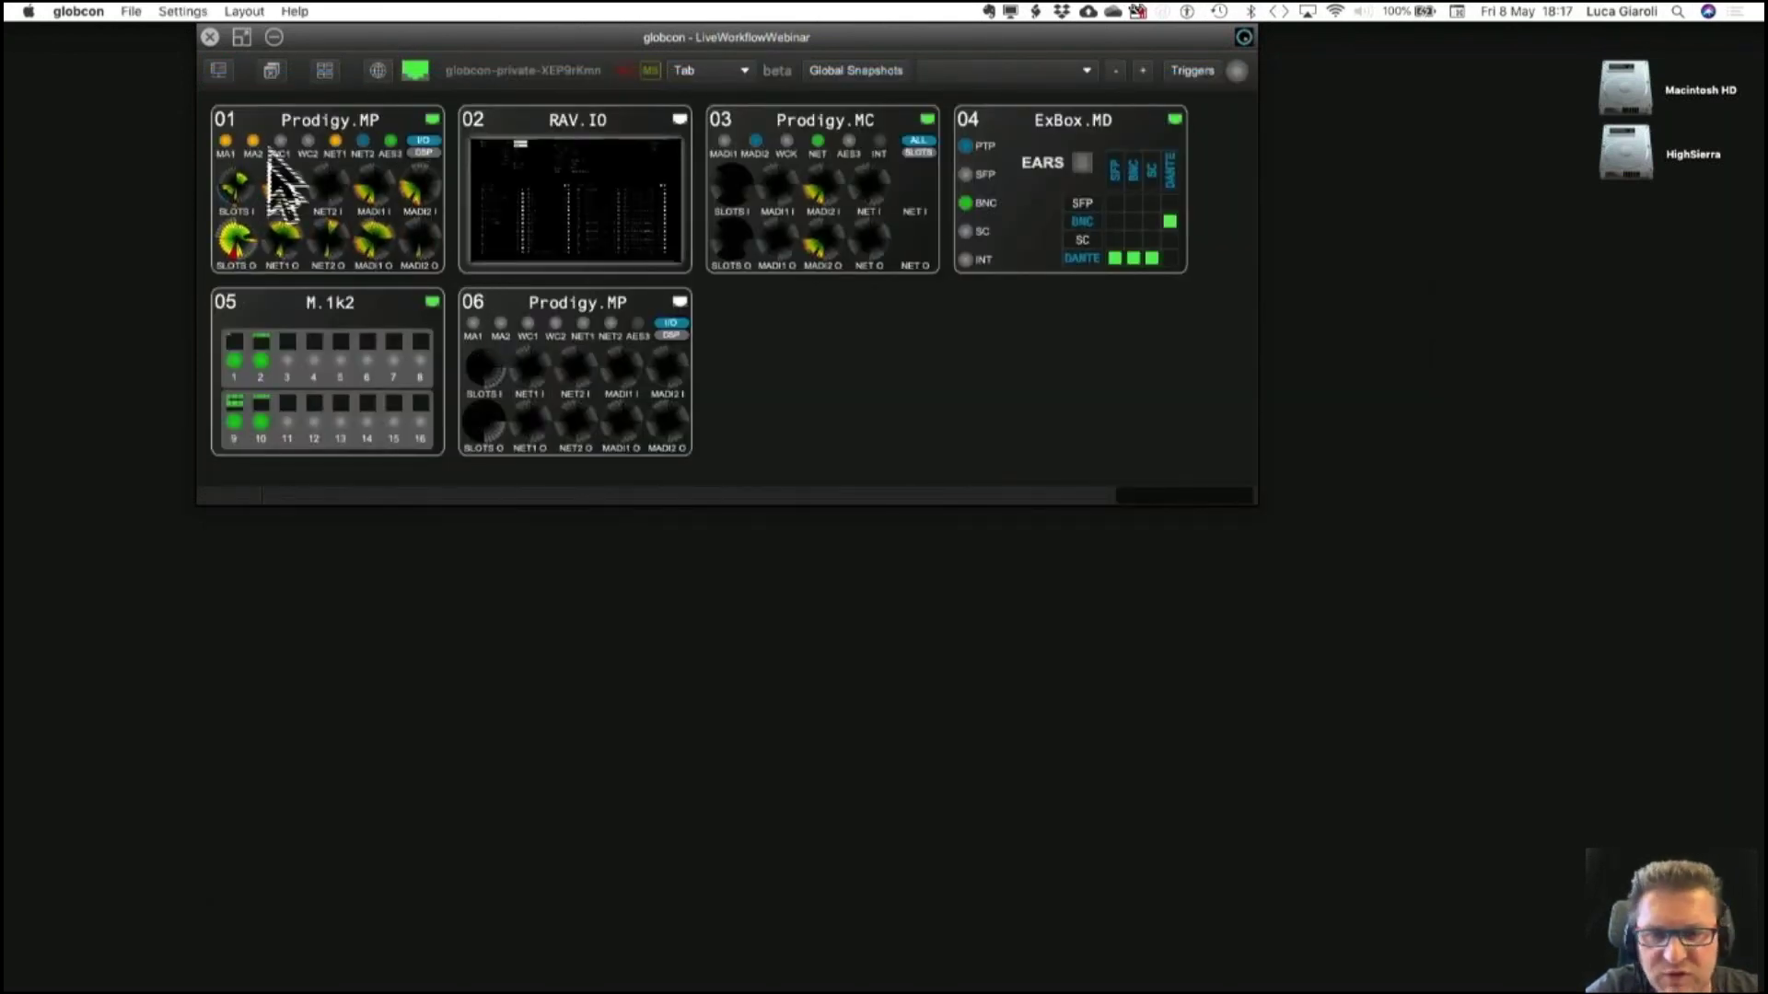
# Check how the MatMix 16x4 masters of Prodigy.MP 01 are routed to its Network 2 RAVENNA outputs.
pyautogui.doubleClick(345, 127)
pyautogui.click(667, 39)
pyautogui.click(898, 81)
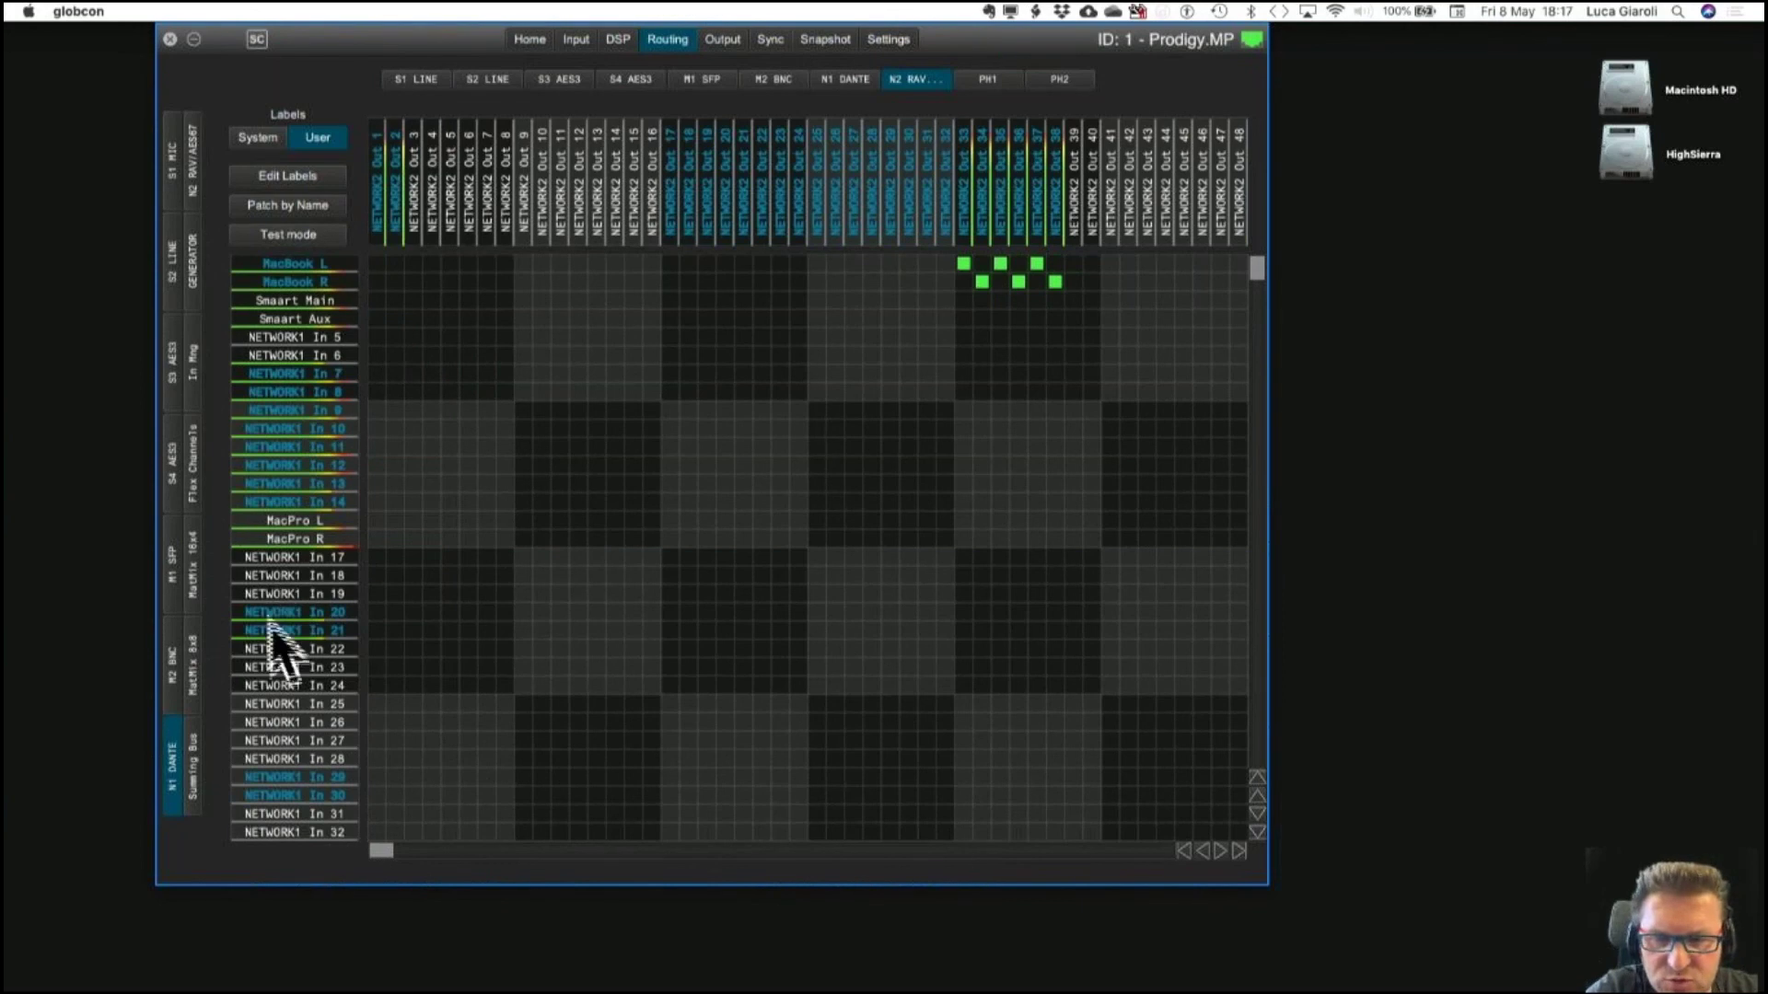
pyautogui.click(192, 562)
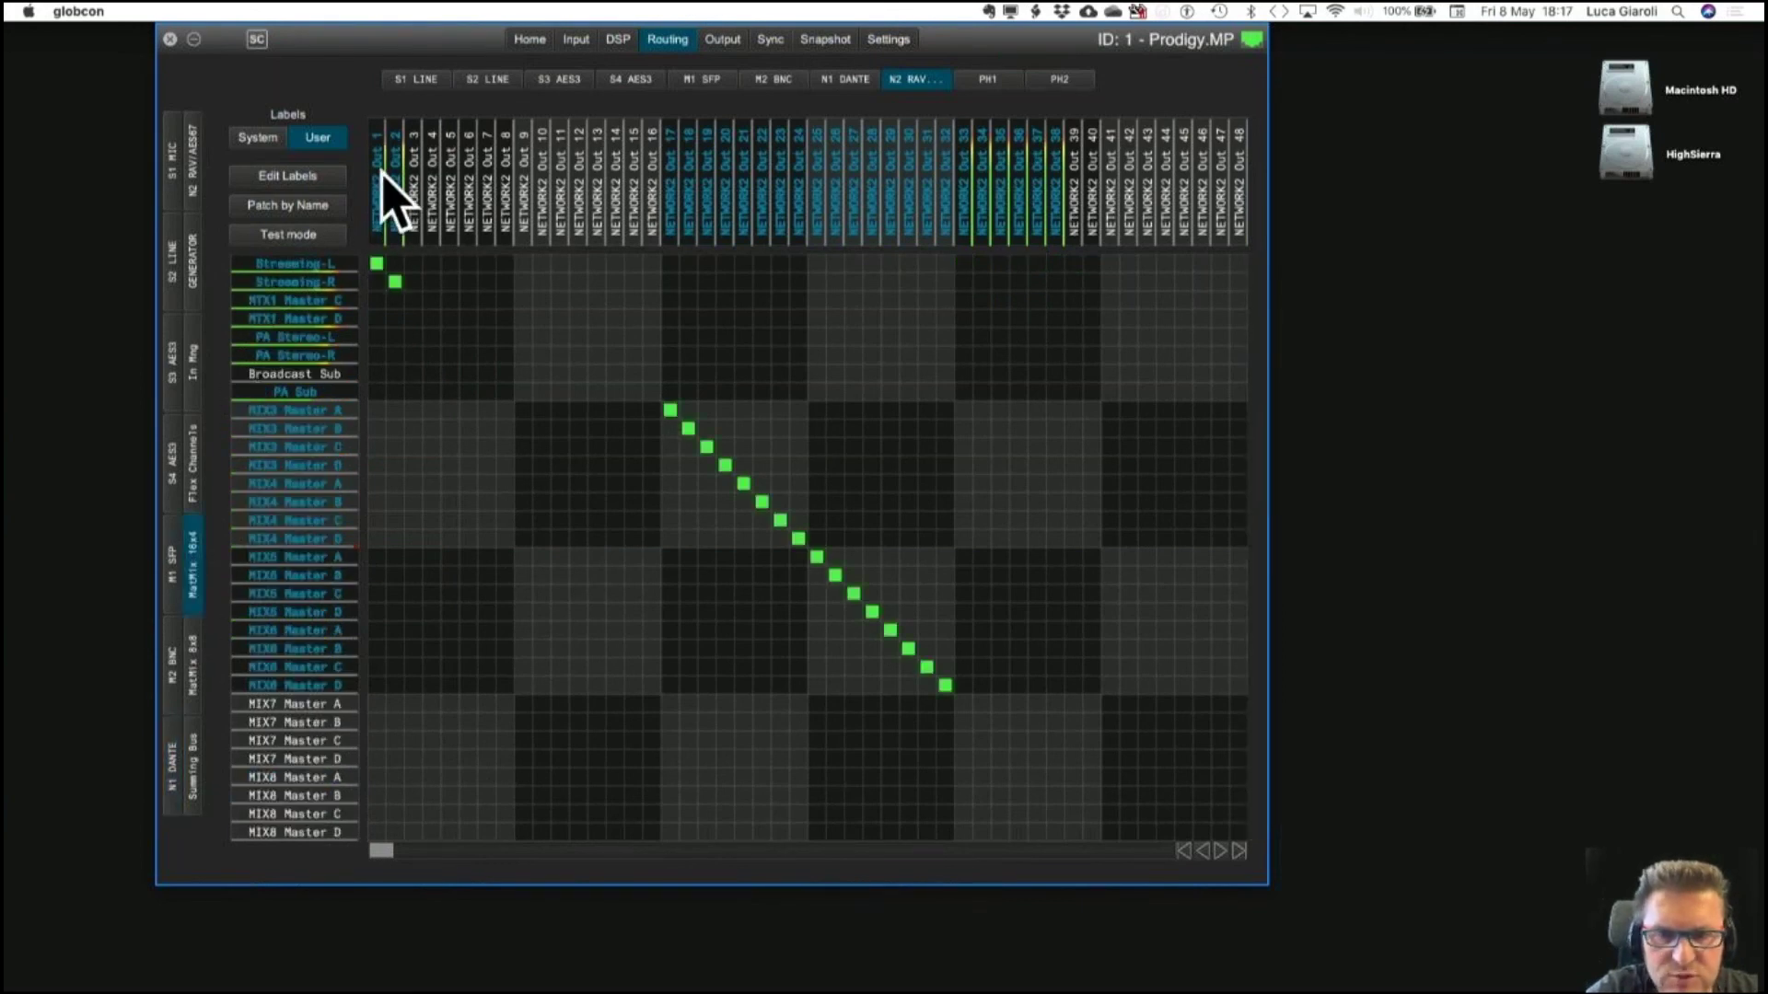
pyautogui.click(171, 39)
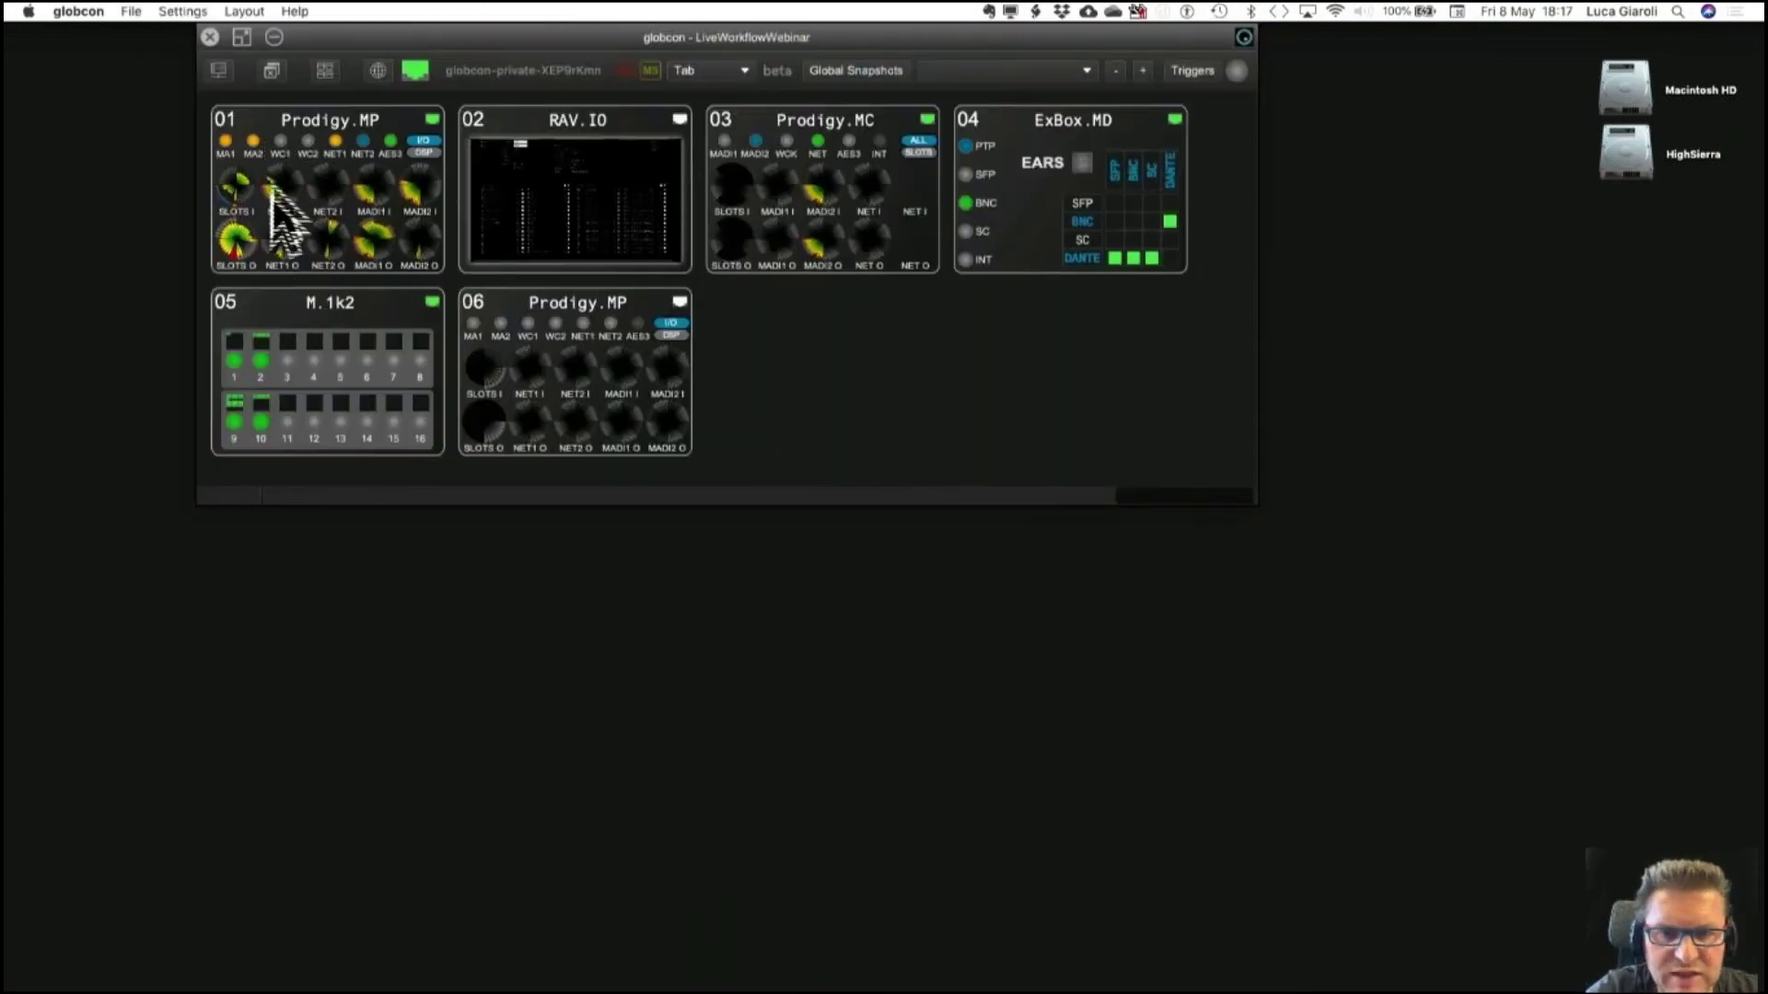
# Stop output stream 01 on the RAV.IO device and open its stream settings.
pyautogui.doubleClick(558, 123)
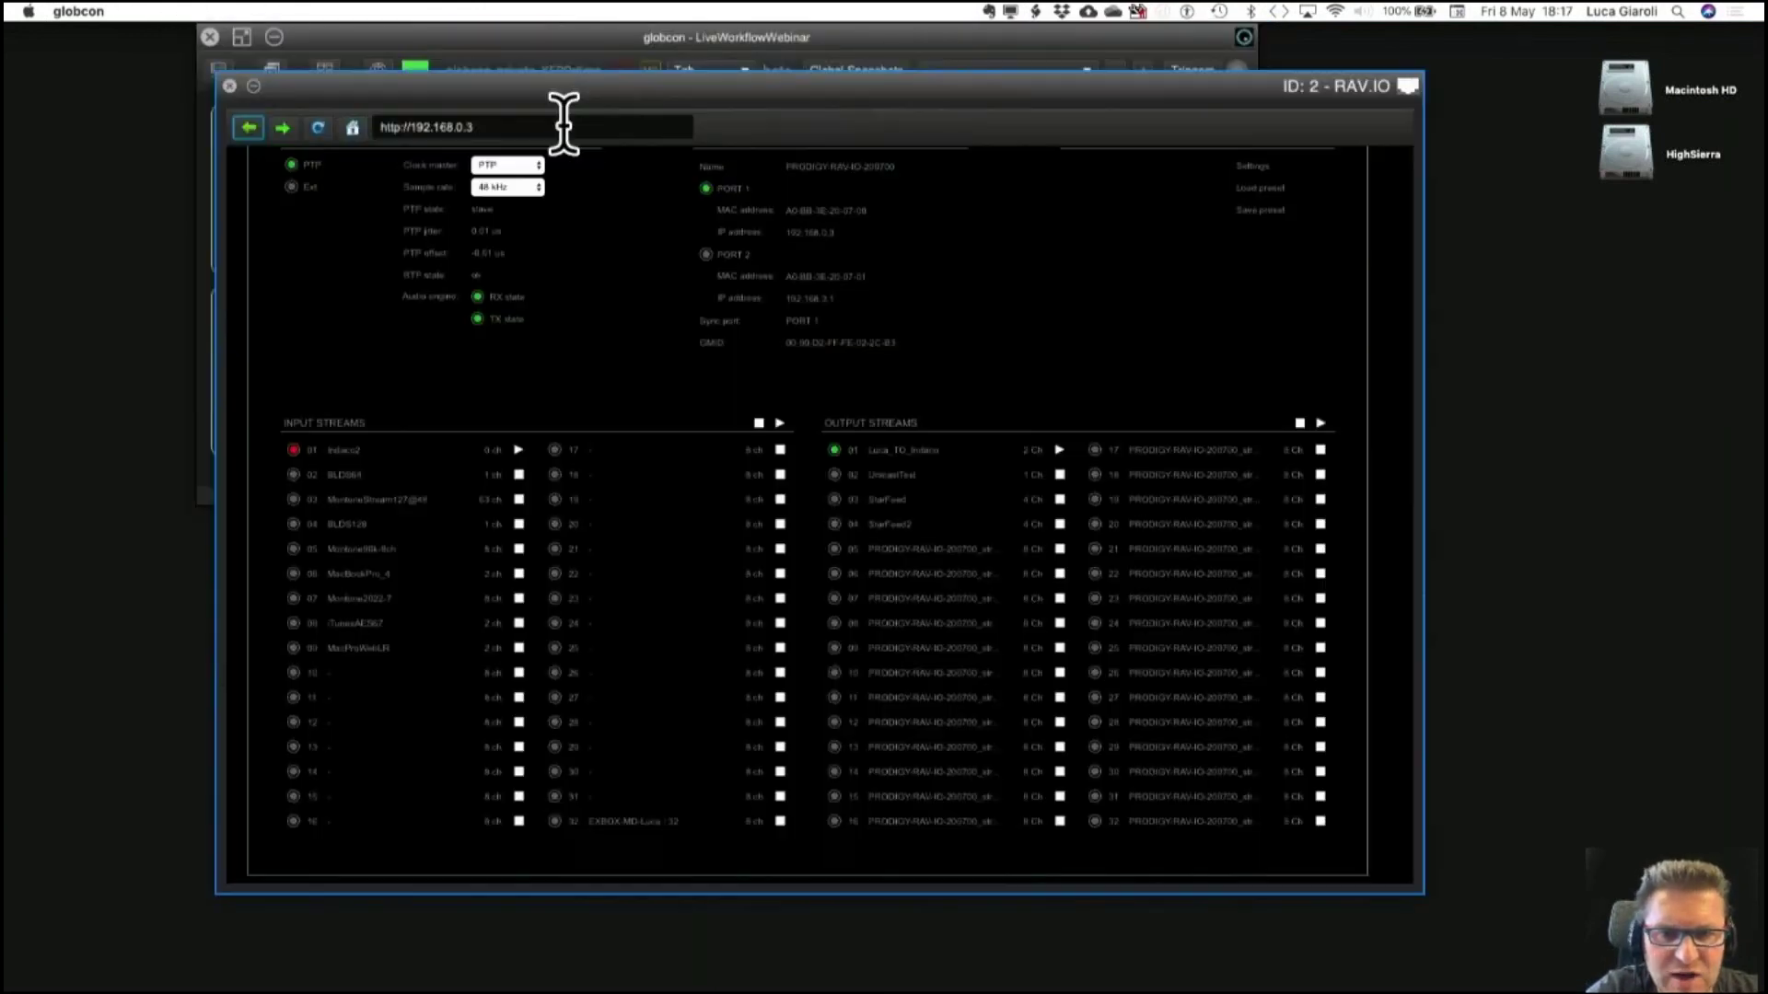
pyautogui.click(1059, 450)
pyautogui.click(917, 461)
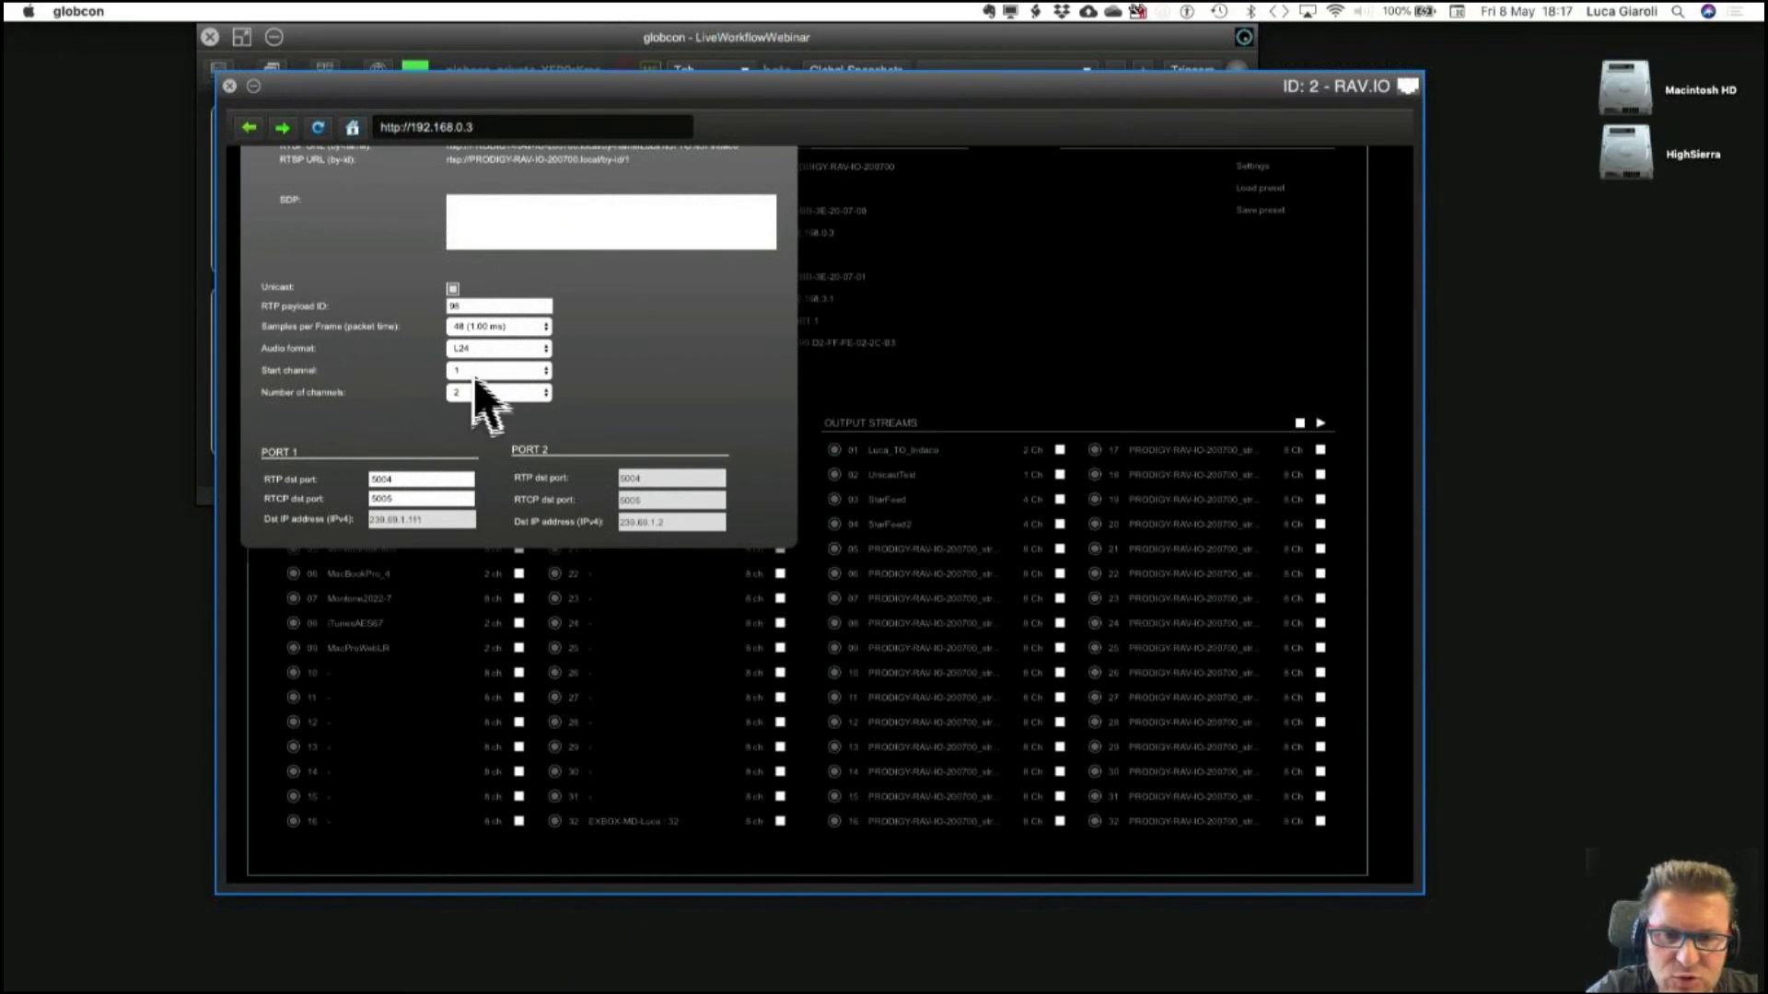
pyautogui.scroll(3, 668, 369)
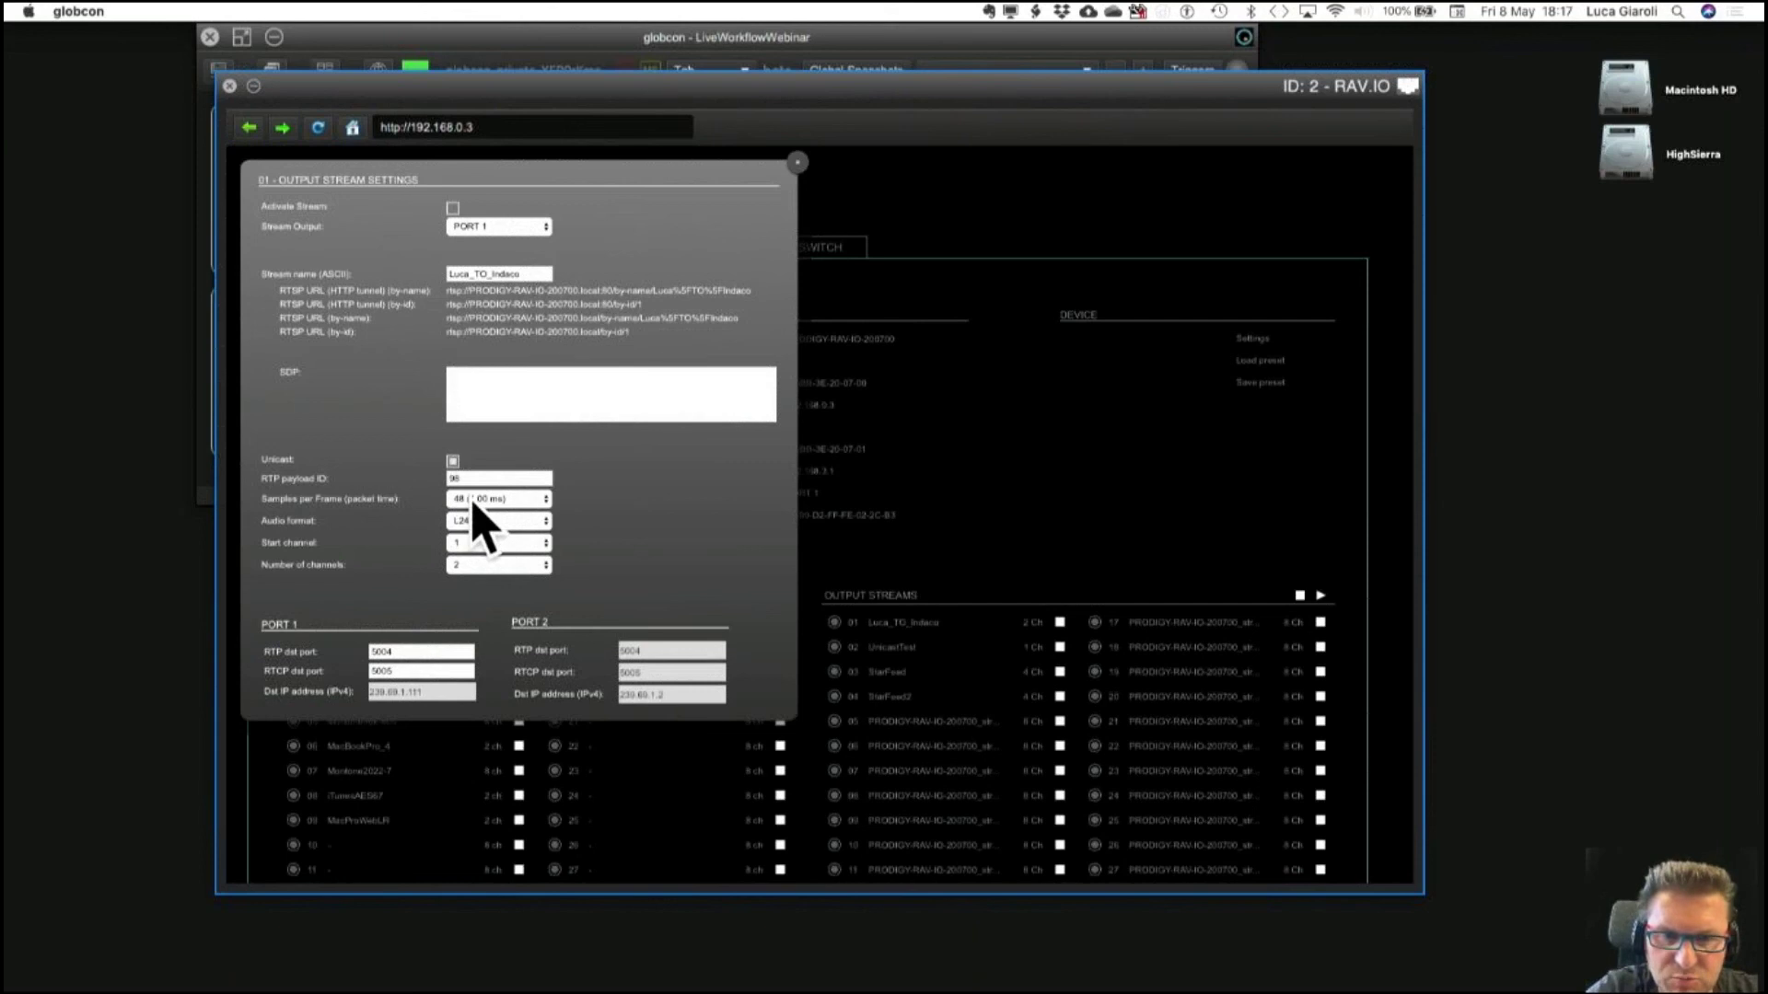
# Rename output stream 01 as StreamingLR, activate the stream and close the RAV.IO window.
pyautogui.click(469, 274)
pyautogui.press('super+a')
pyautogui.write('S')
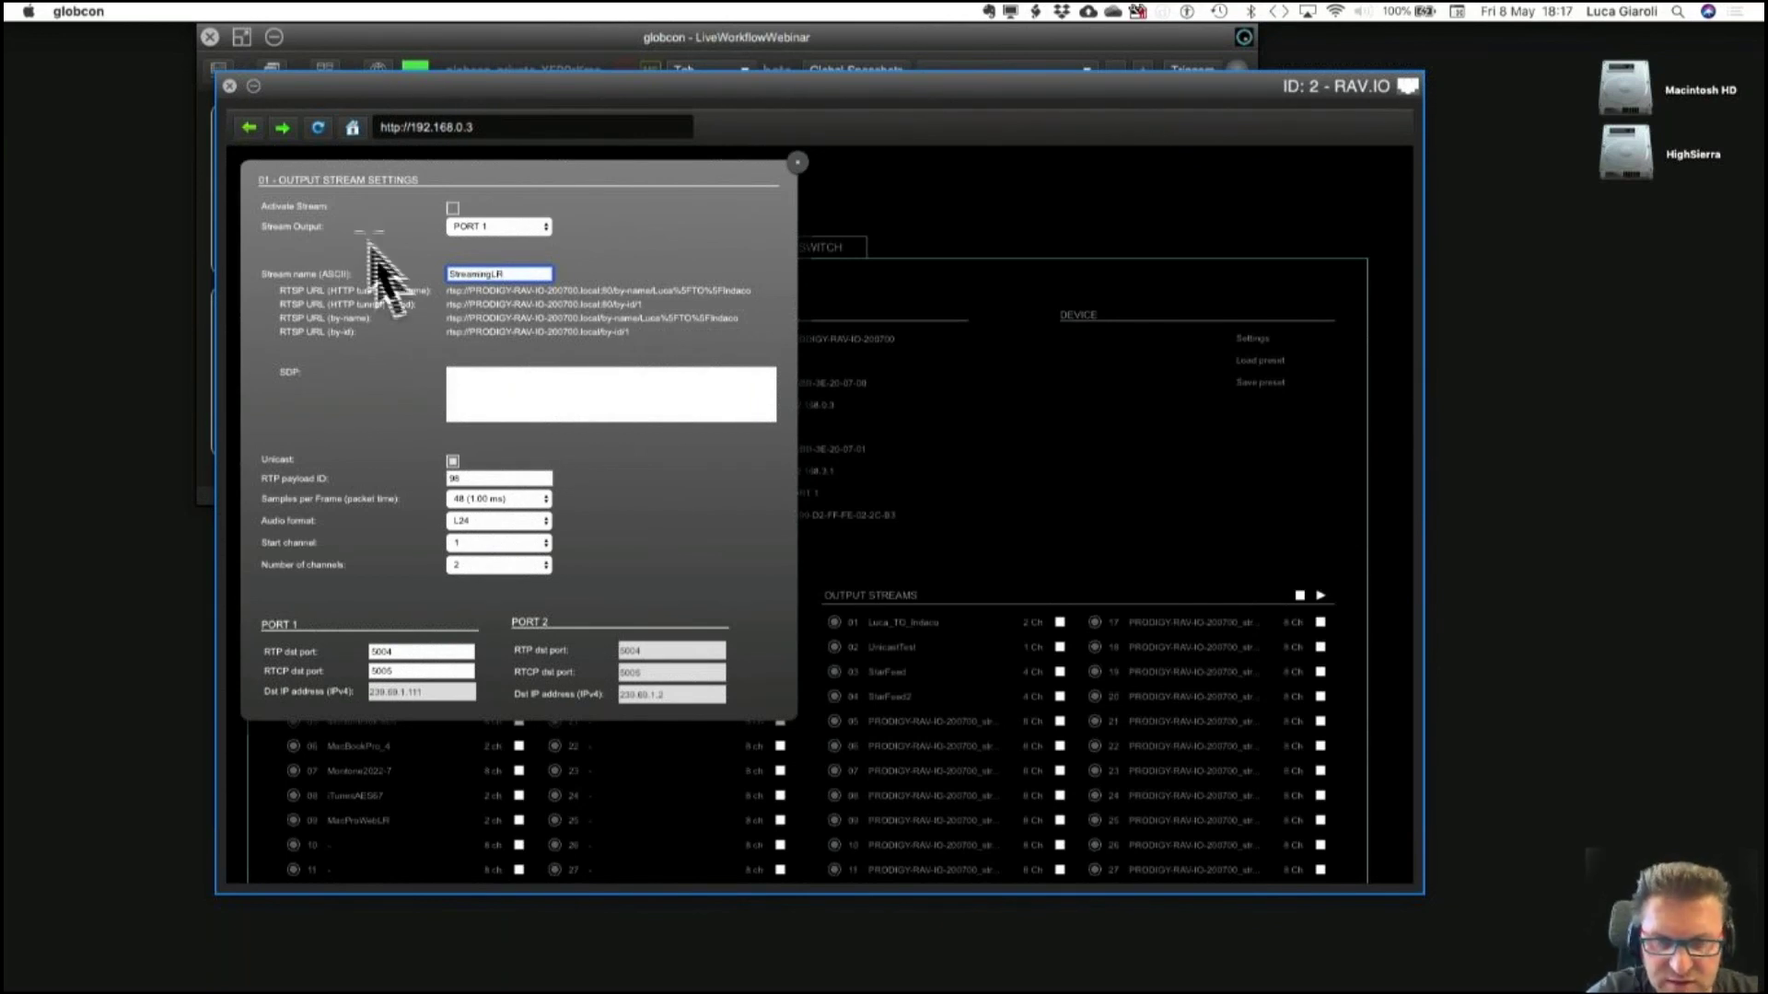
pyautogui.click(453, 208)
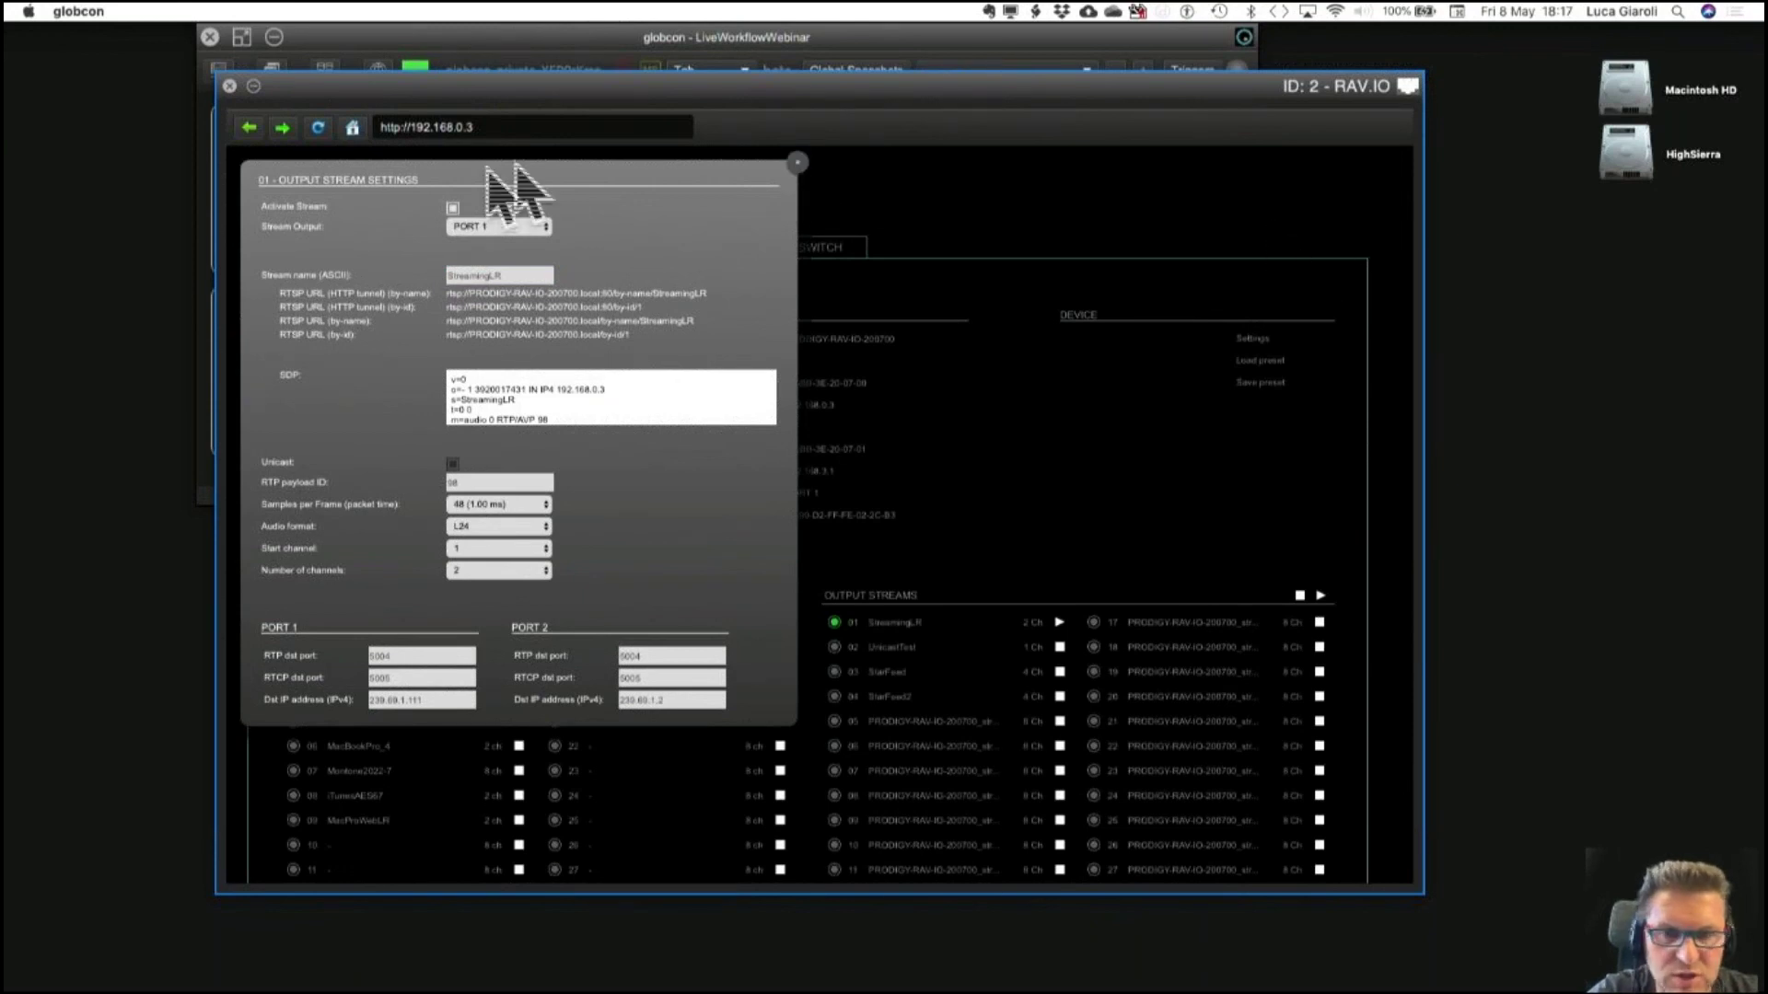
pyautogui.click(230, 86)
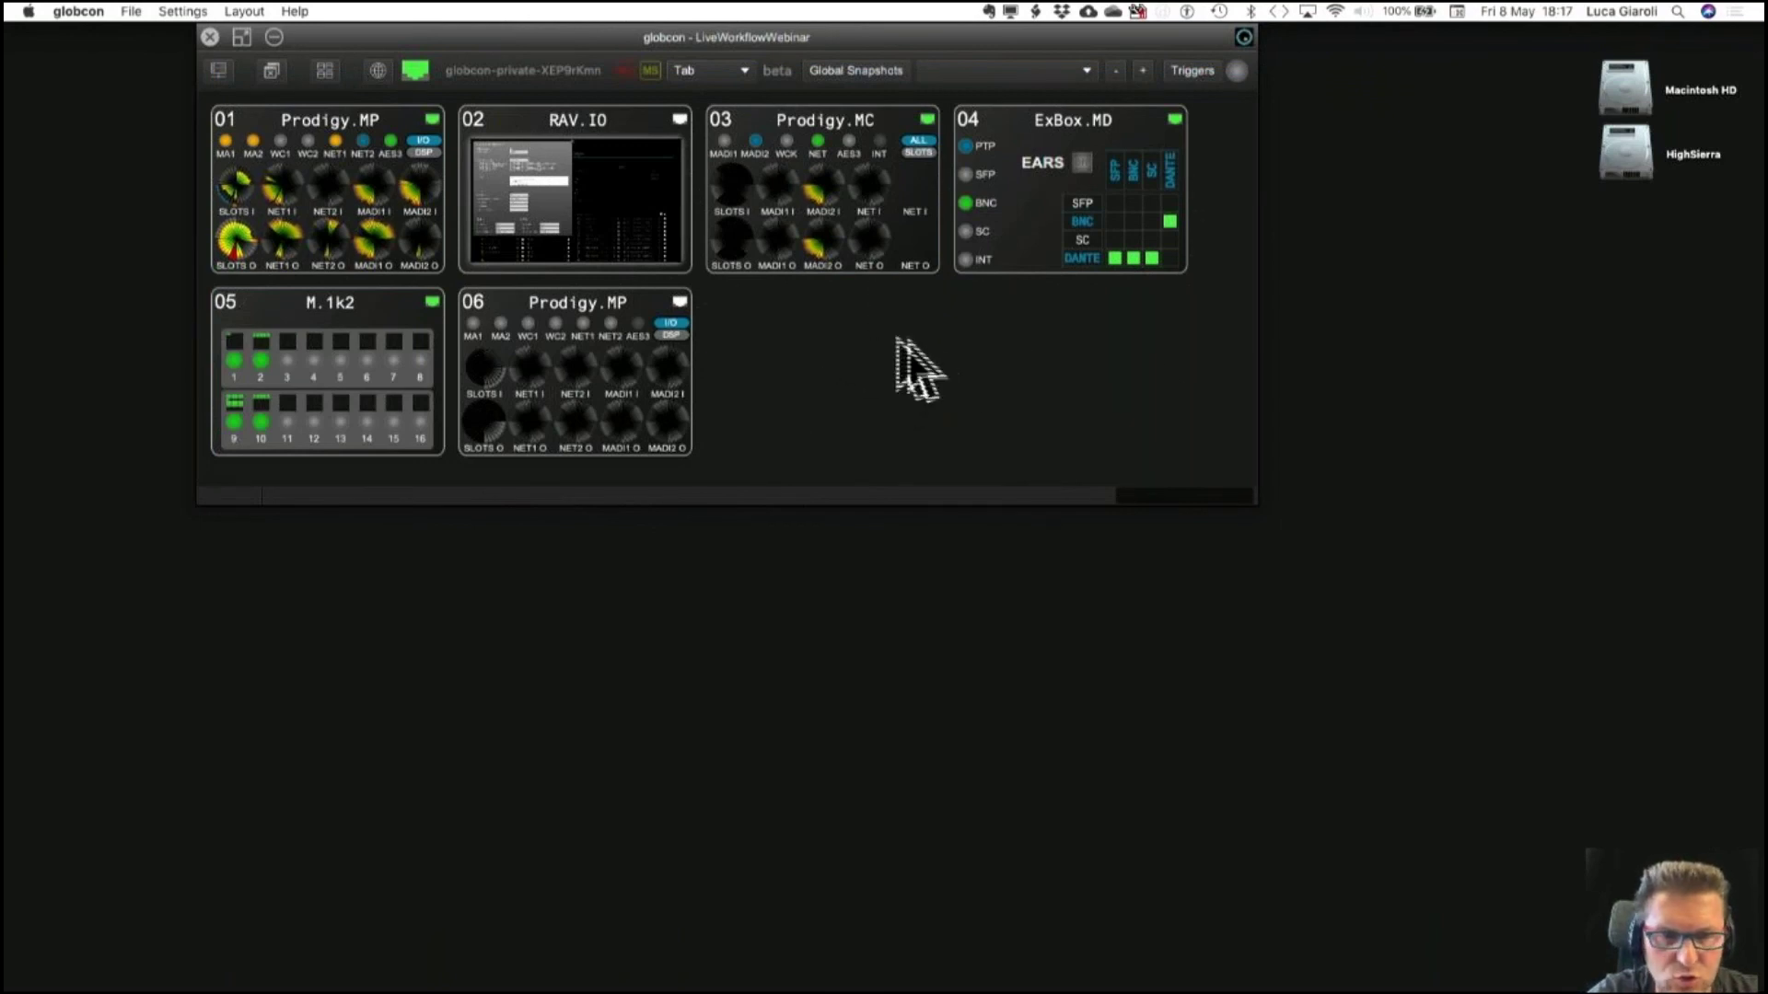
# In System Preferences, set the Merging RAVENNA/AES67 driver's interface to USB 10/100/1000 LAN and its inputs to 8.
pyautogui.moveTo(598, 983)
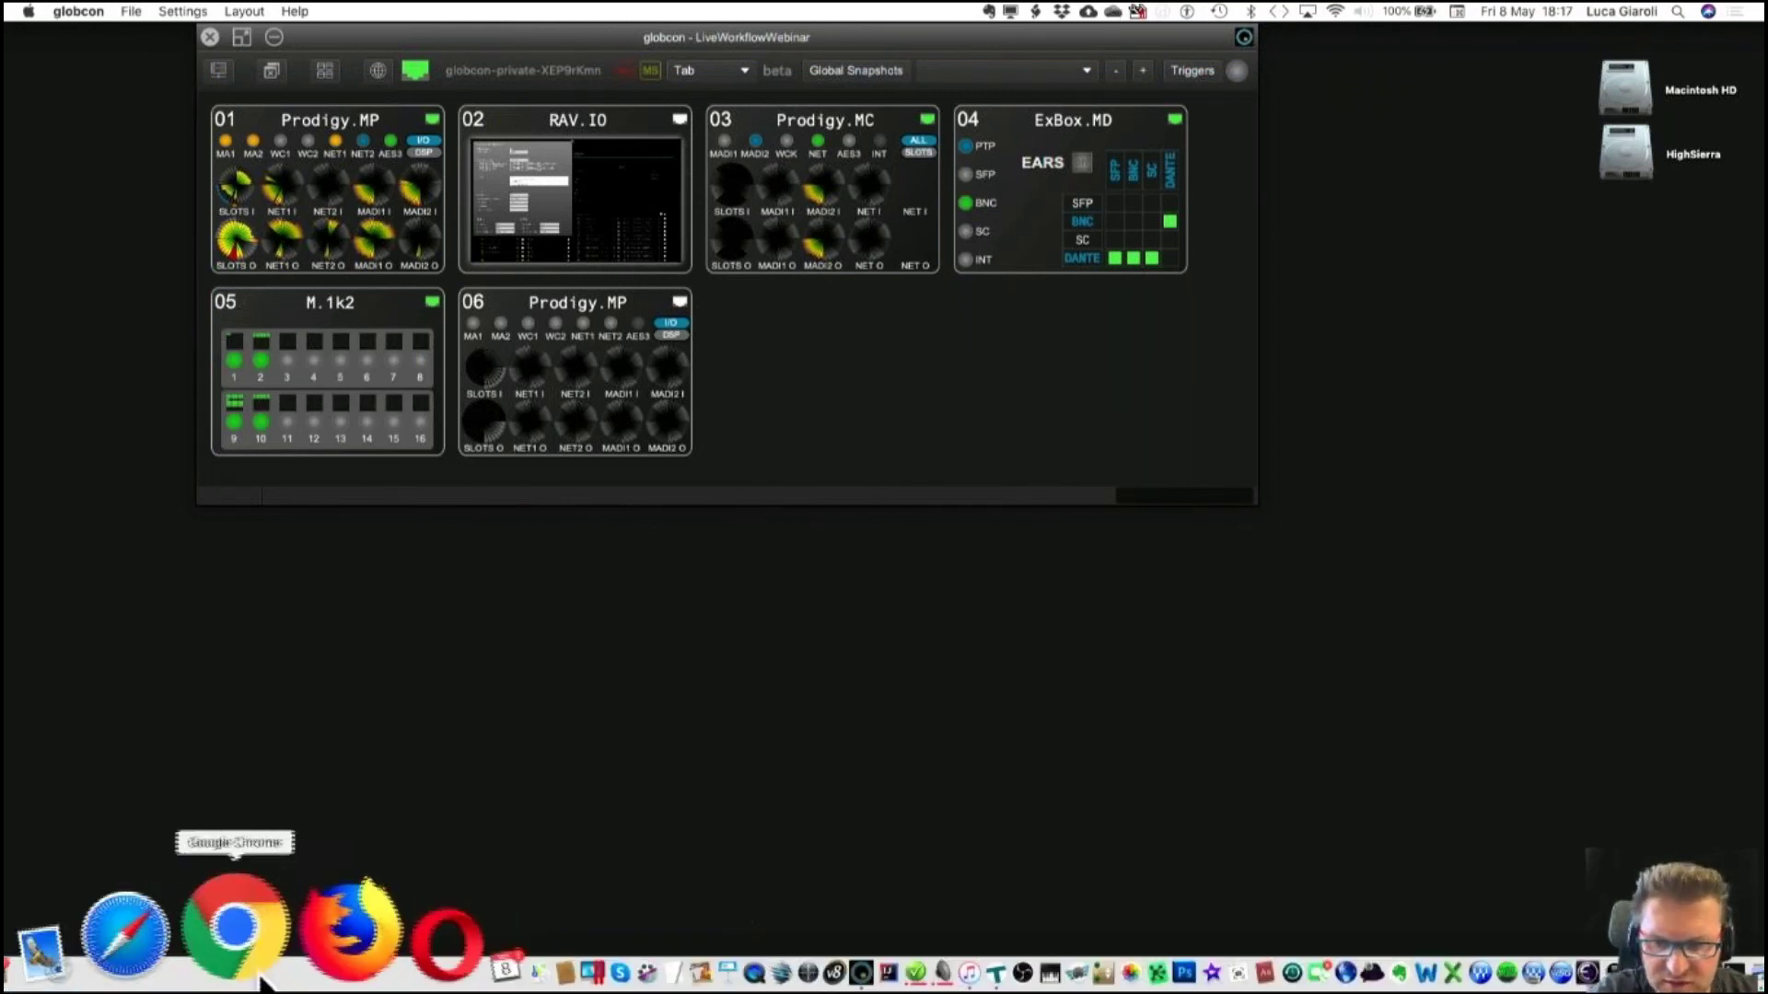
pyautogui.click(173, 934)
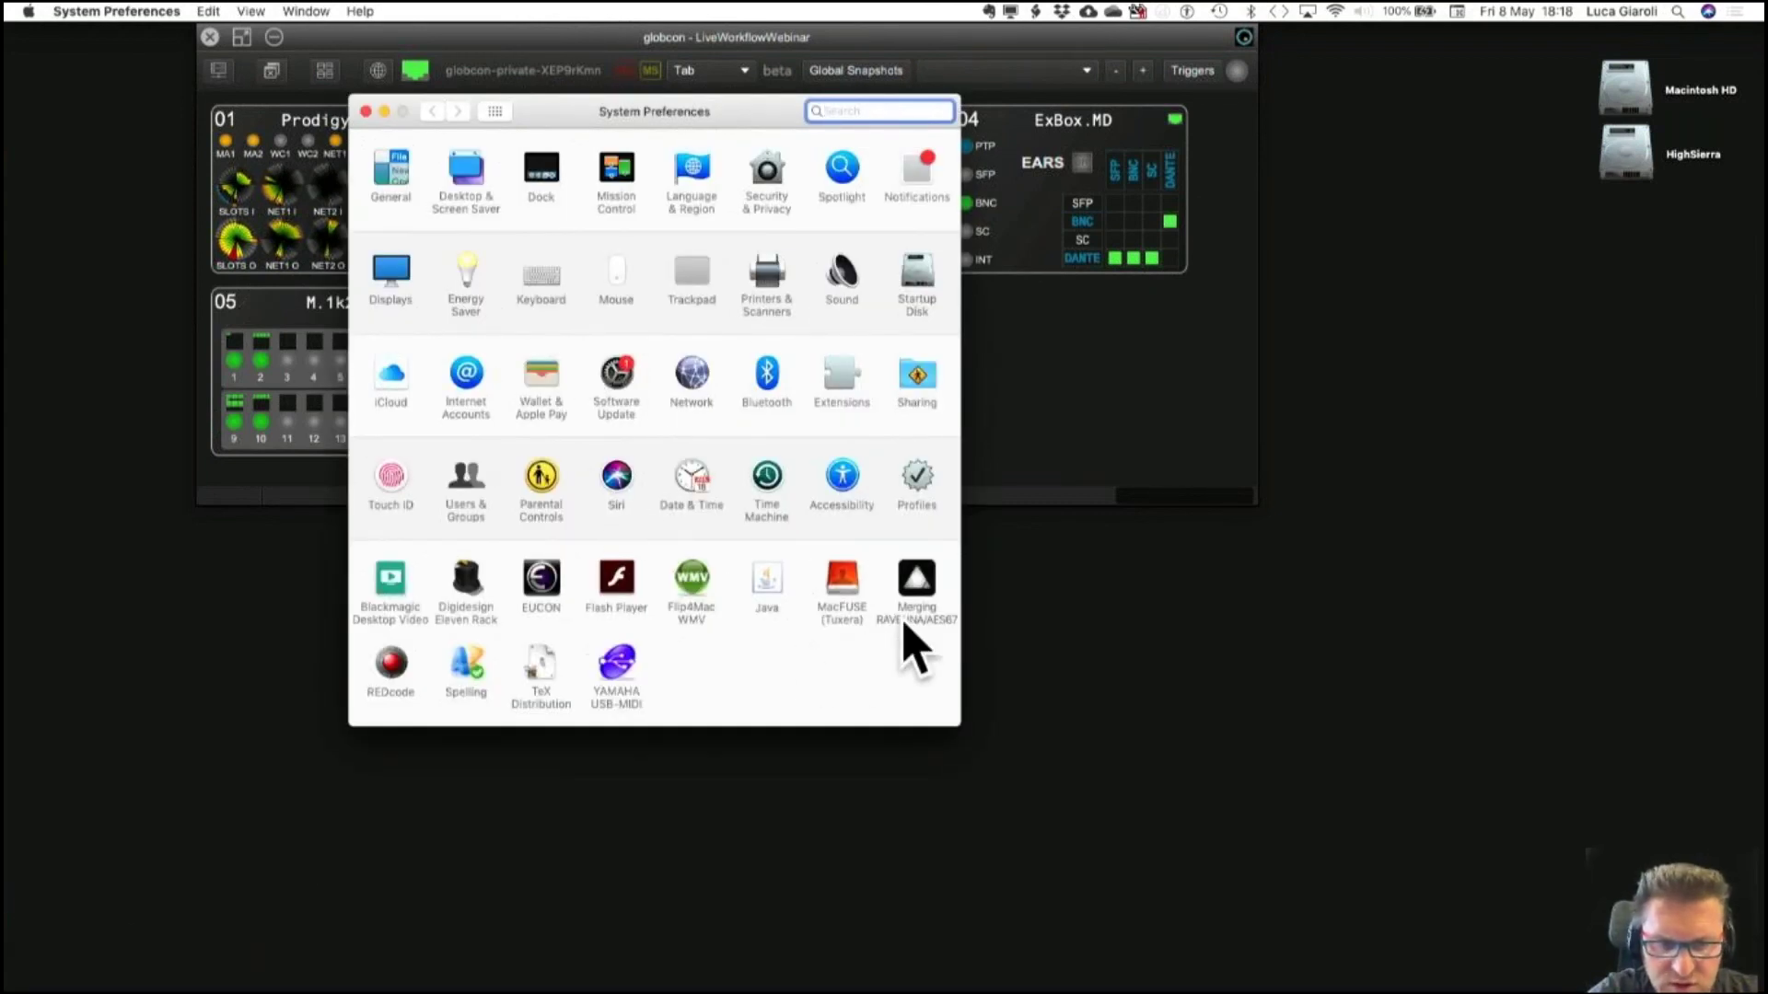
pyautogui.click(918, 582)
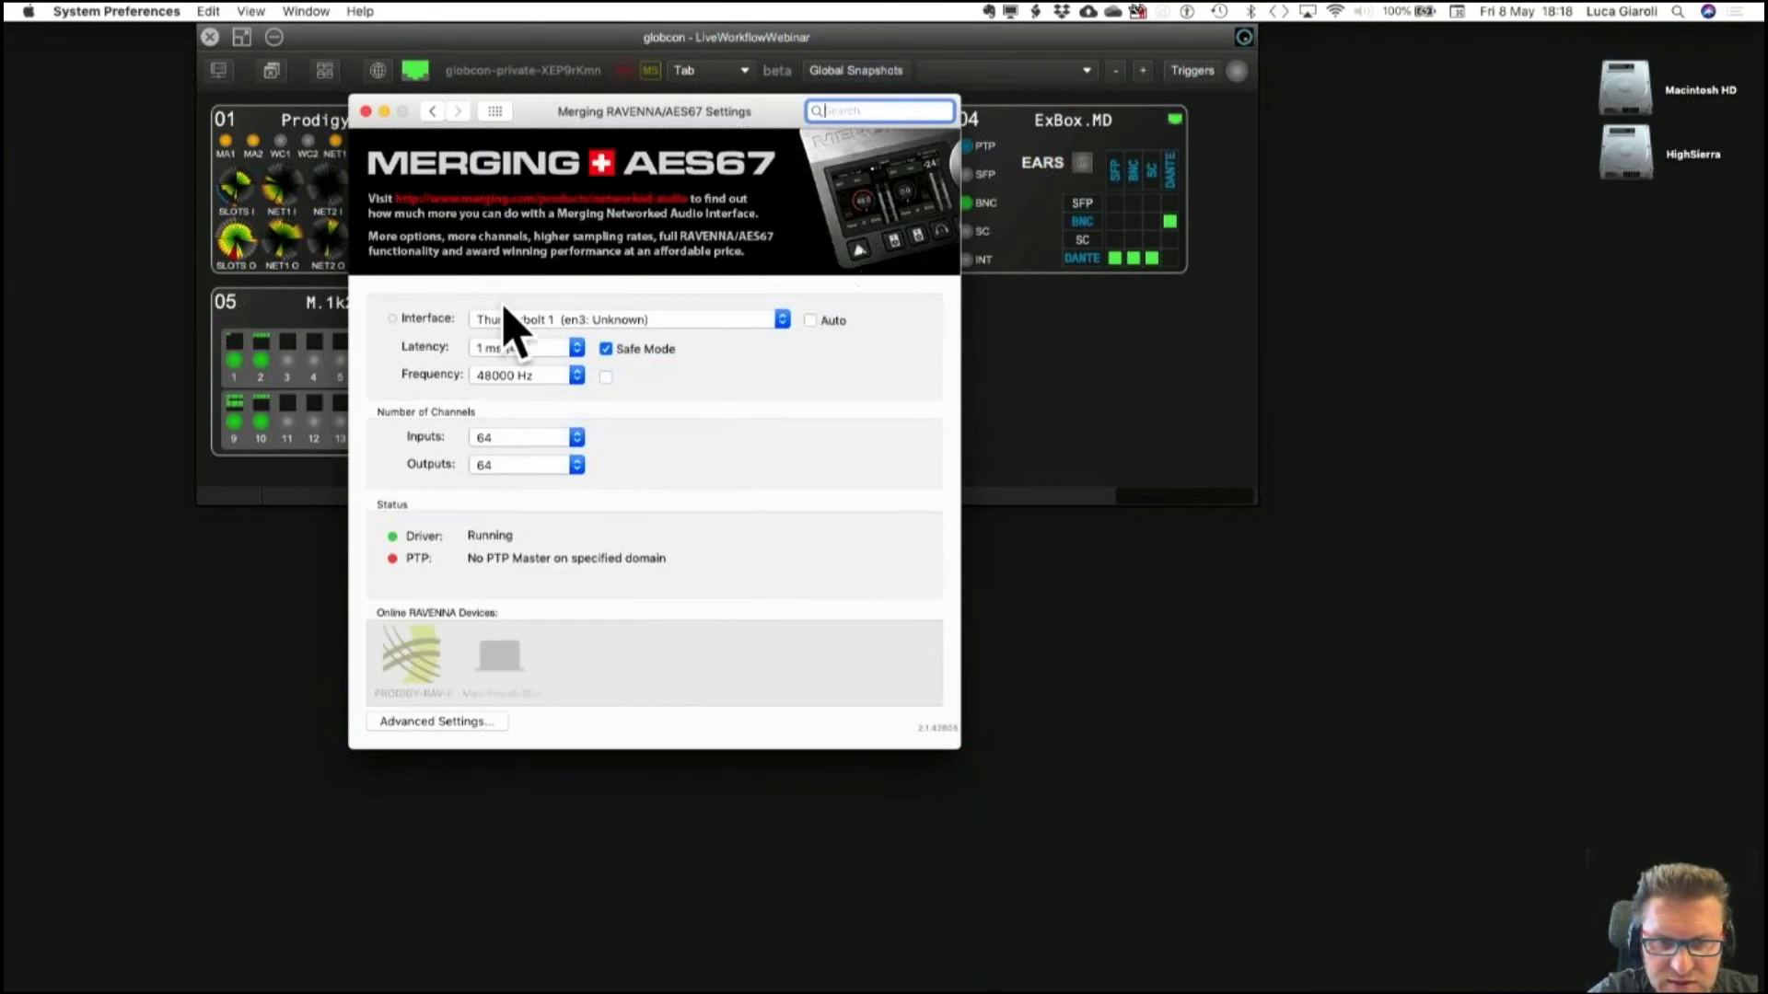
pyautogui.click(506, 320)
pyautogui.click(506, 305)
pyautogui.click(516, 440)
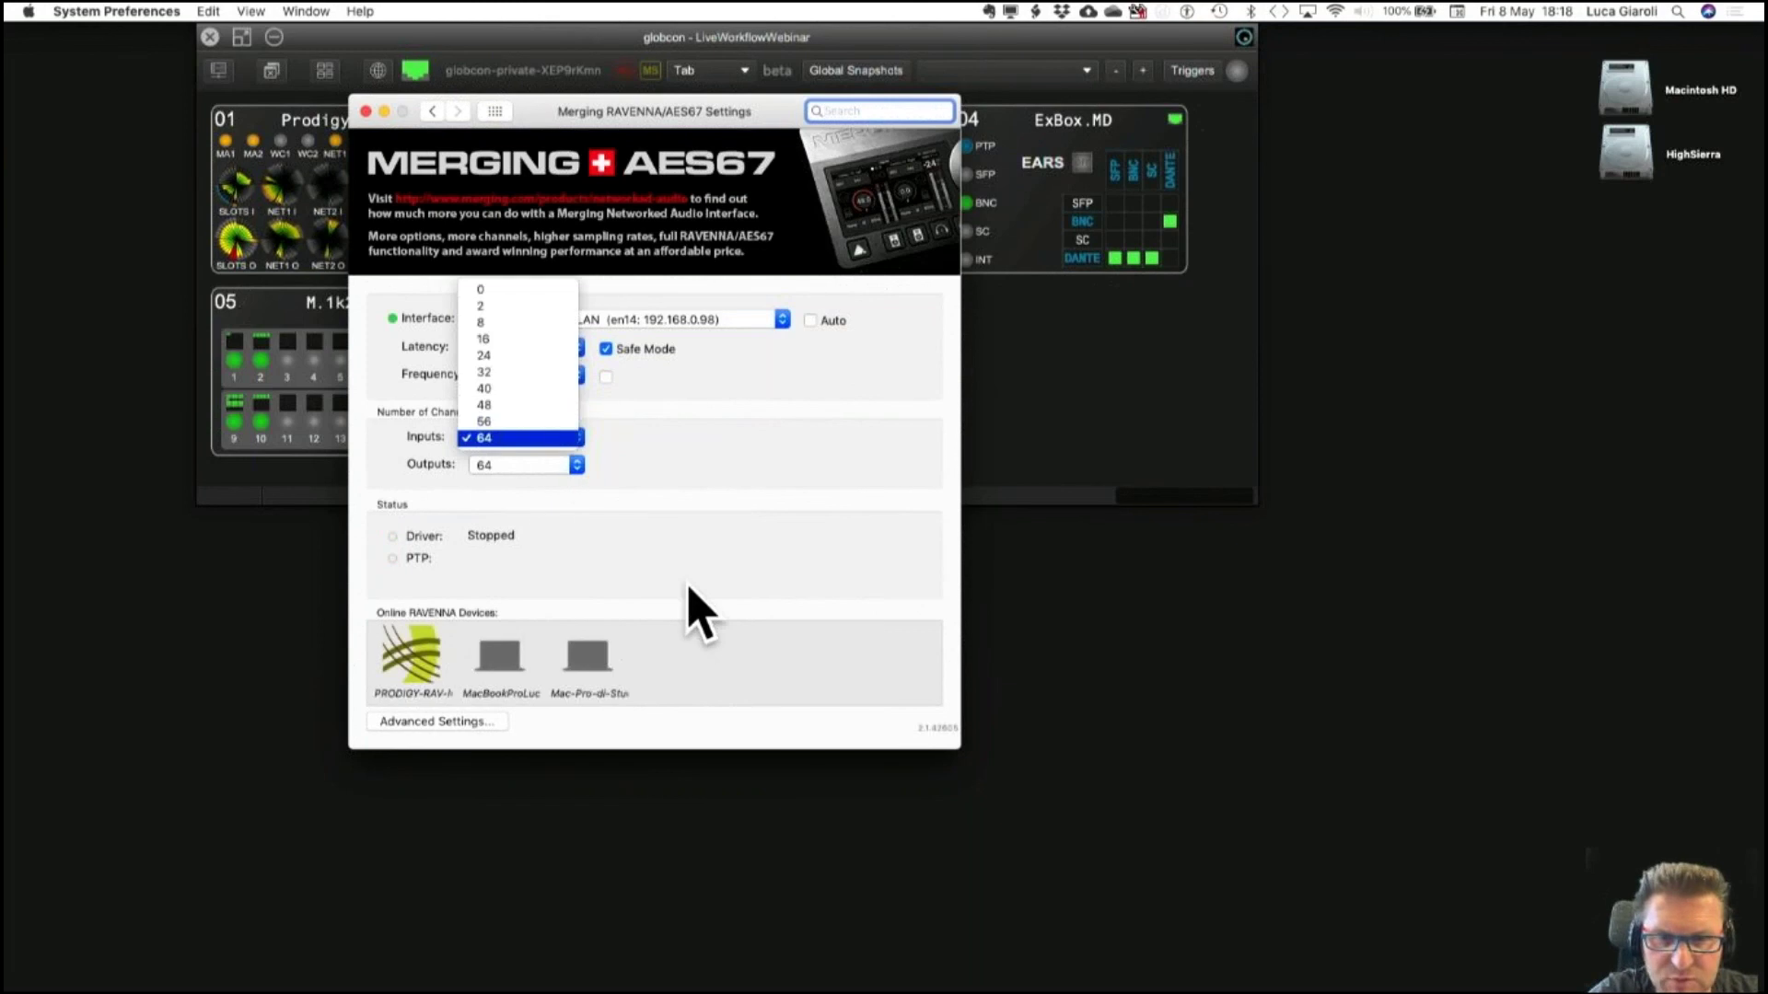
pyautogui.click(532, 323)
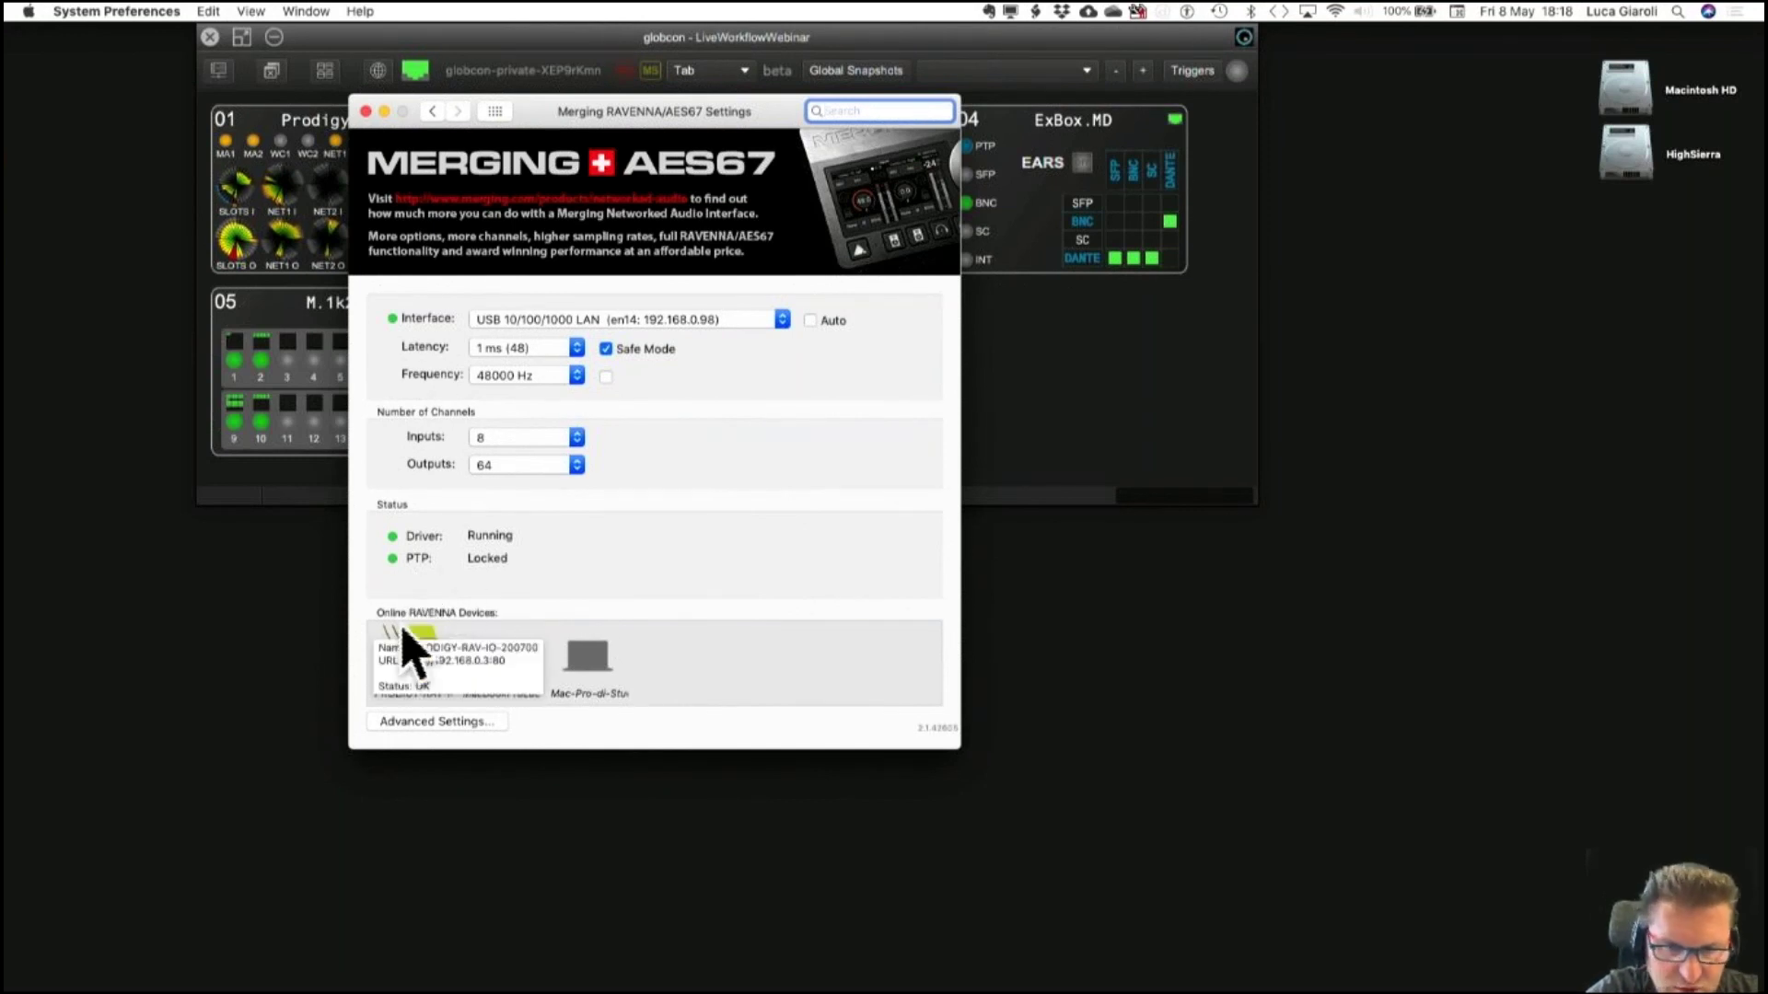
# Open the Merging driver's advanced settings in Safari and add a new session sink.
pyautogui.moveTo(412, 681)
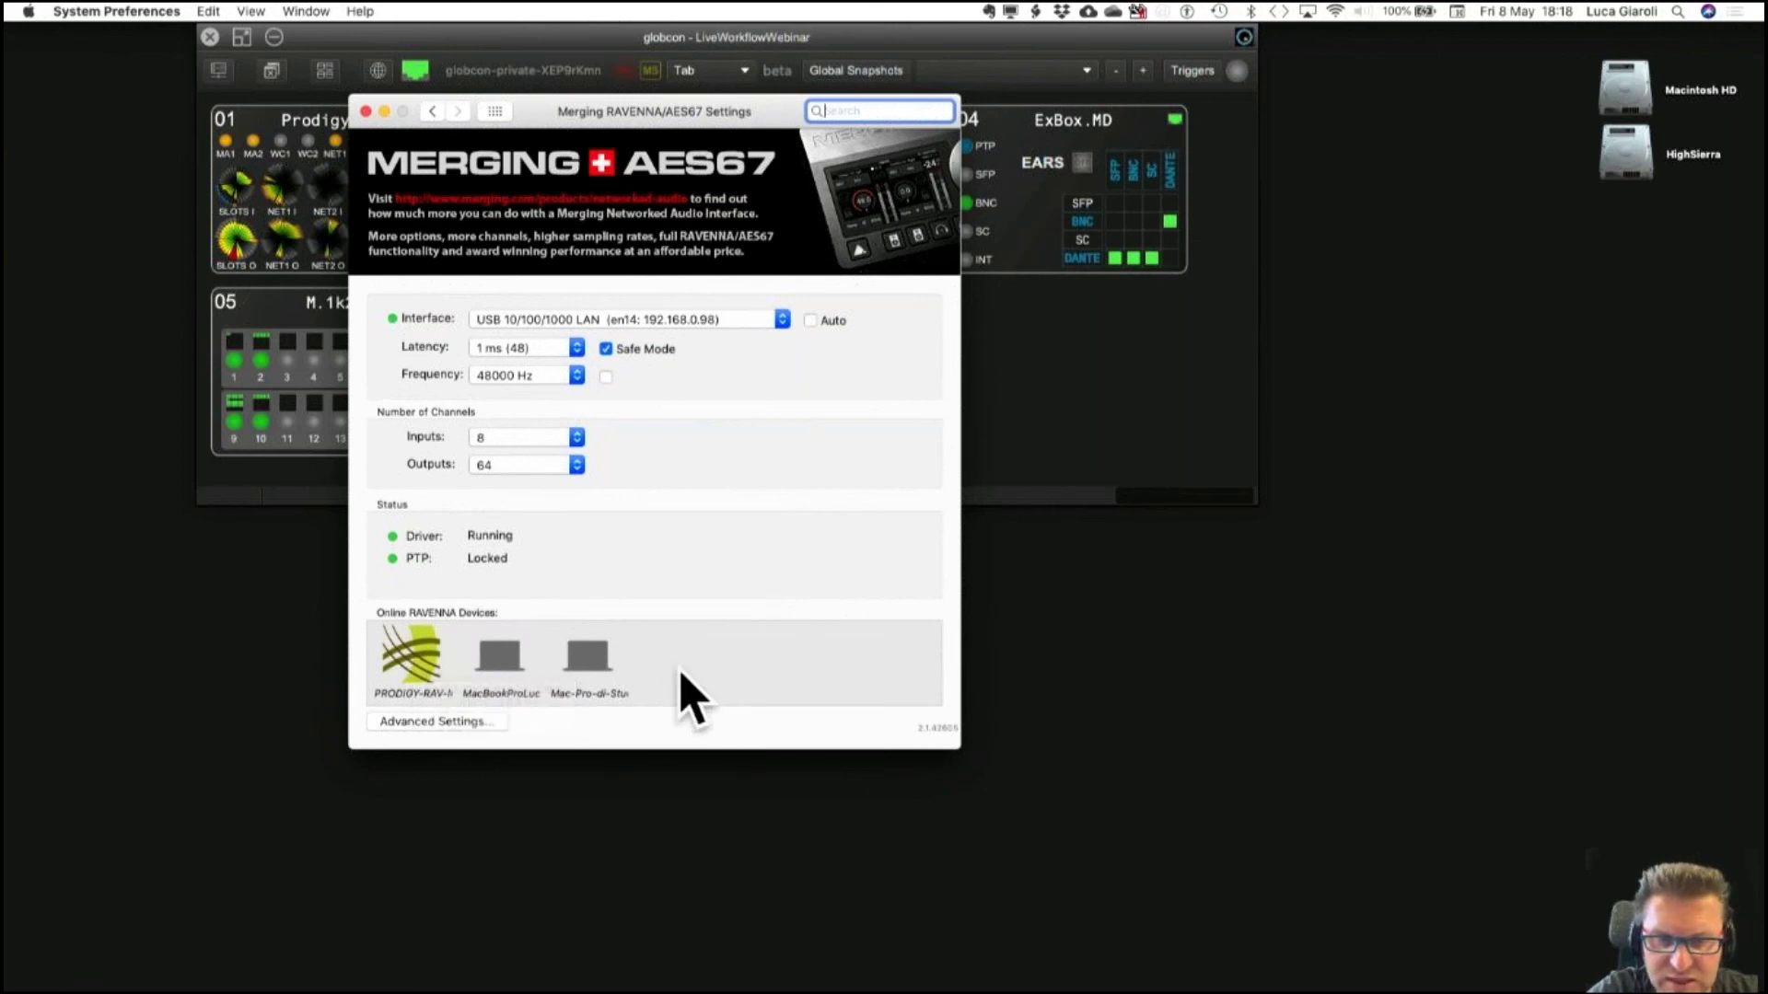
pyautogui.moveTo(594, 661)
pyautogui.click(460, 722)
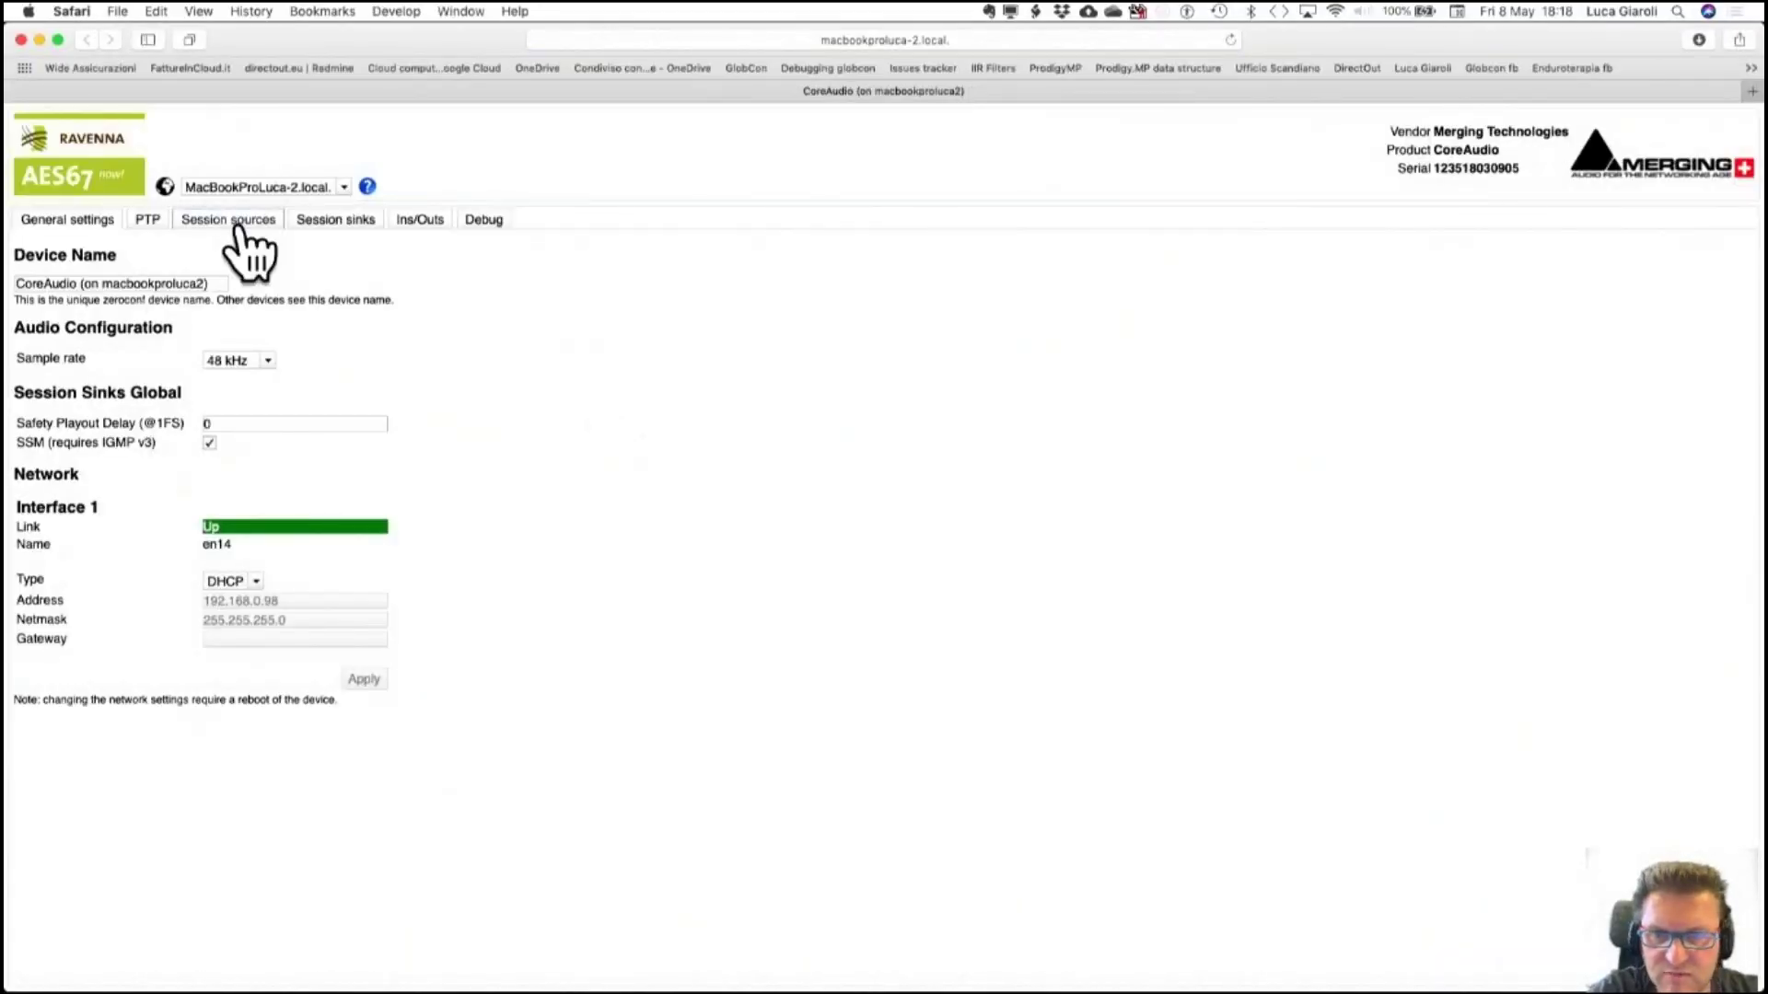
pyautogui.click(239, 225)
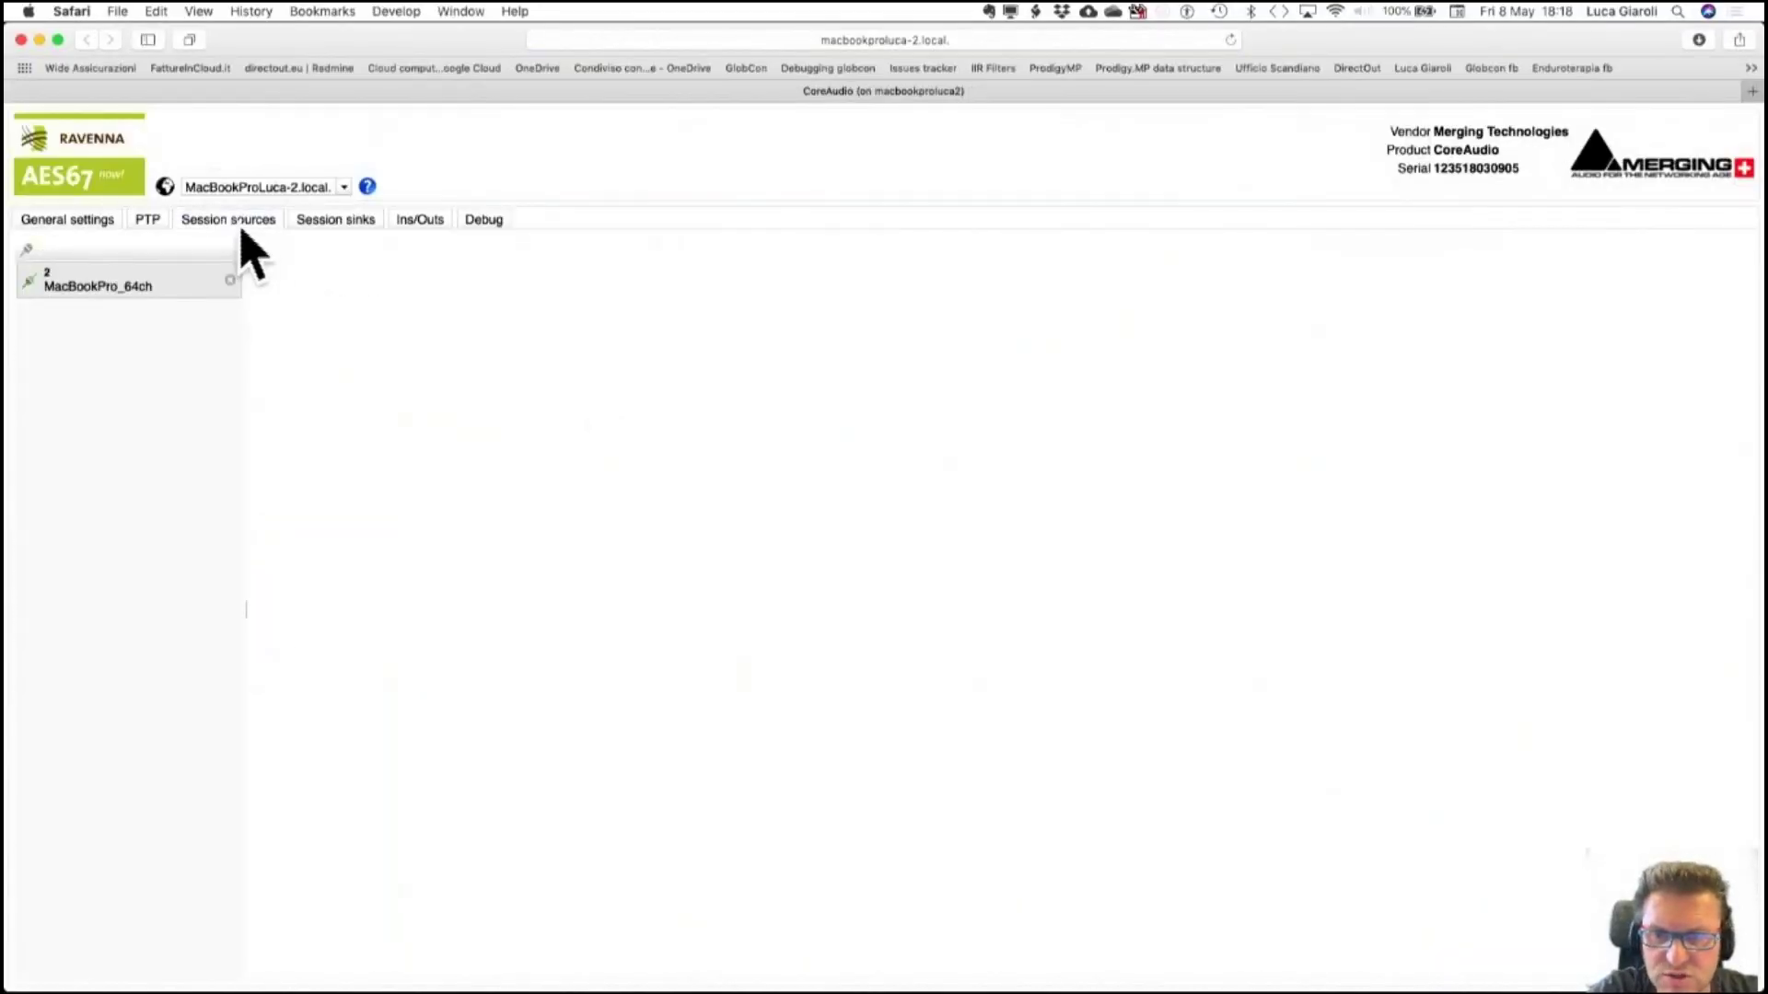
pyautogui.click(311, 222)
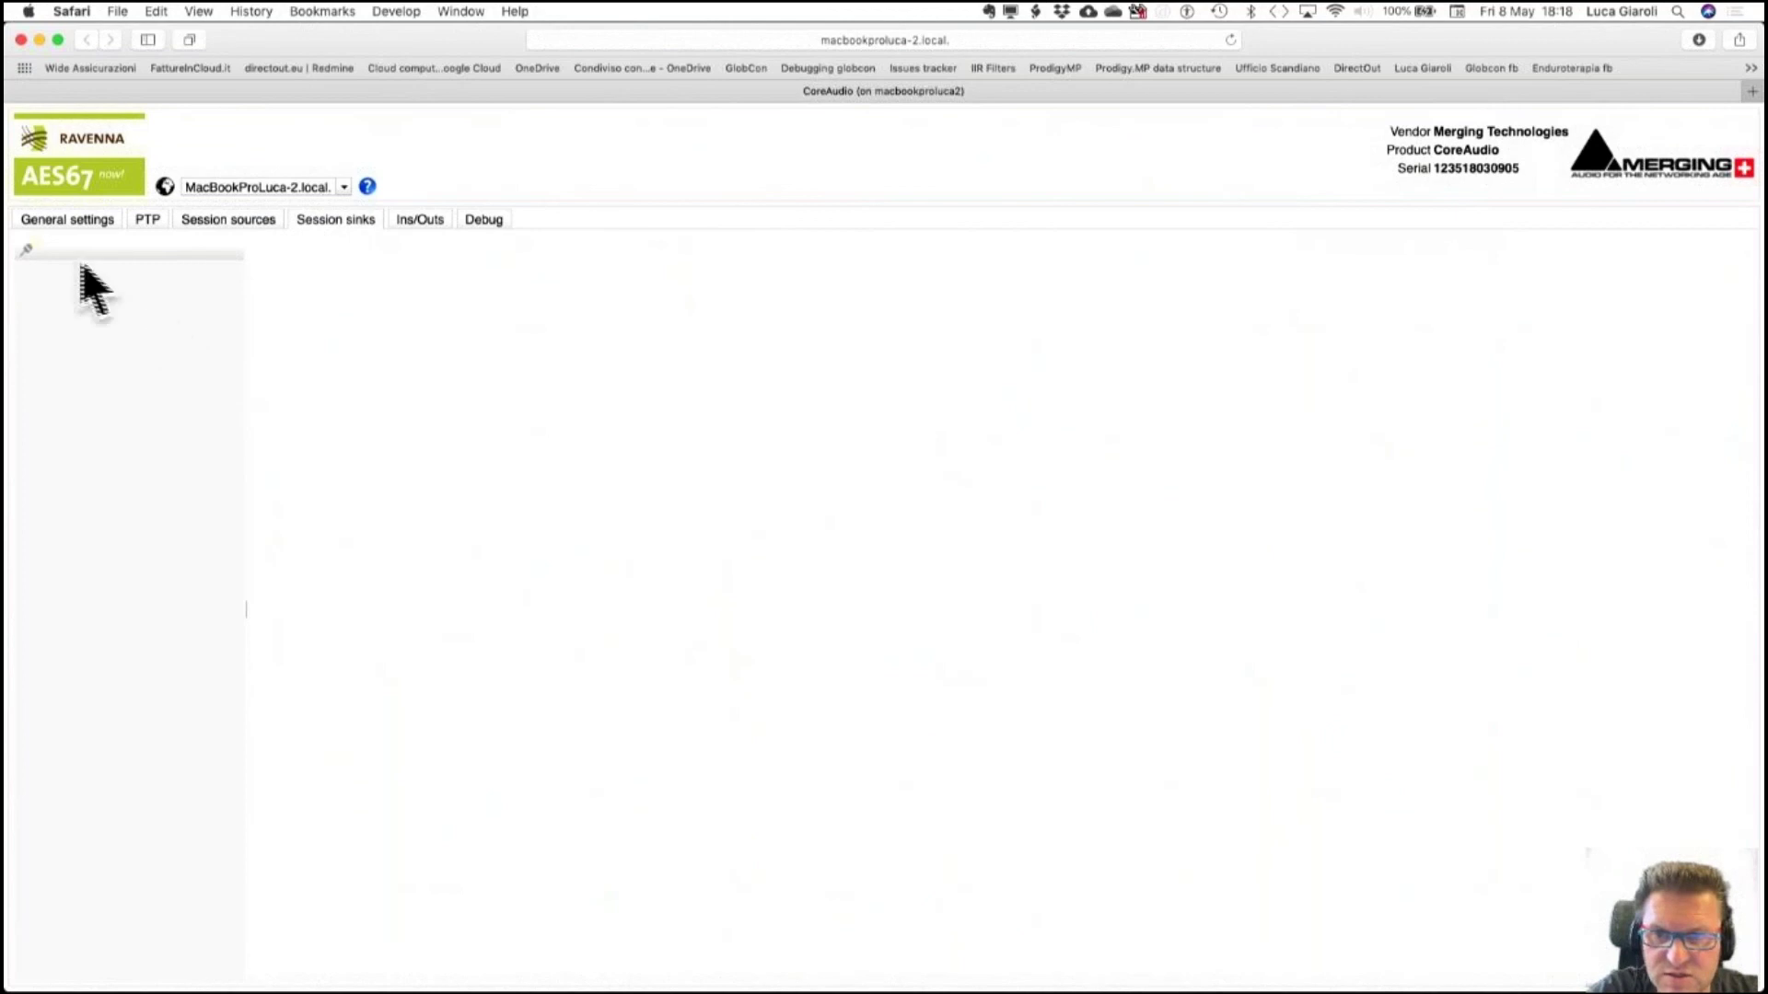
pyautogui.click(27, 251)
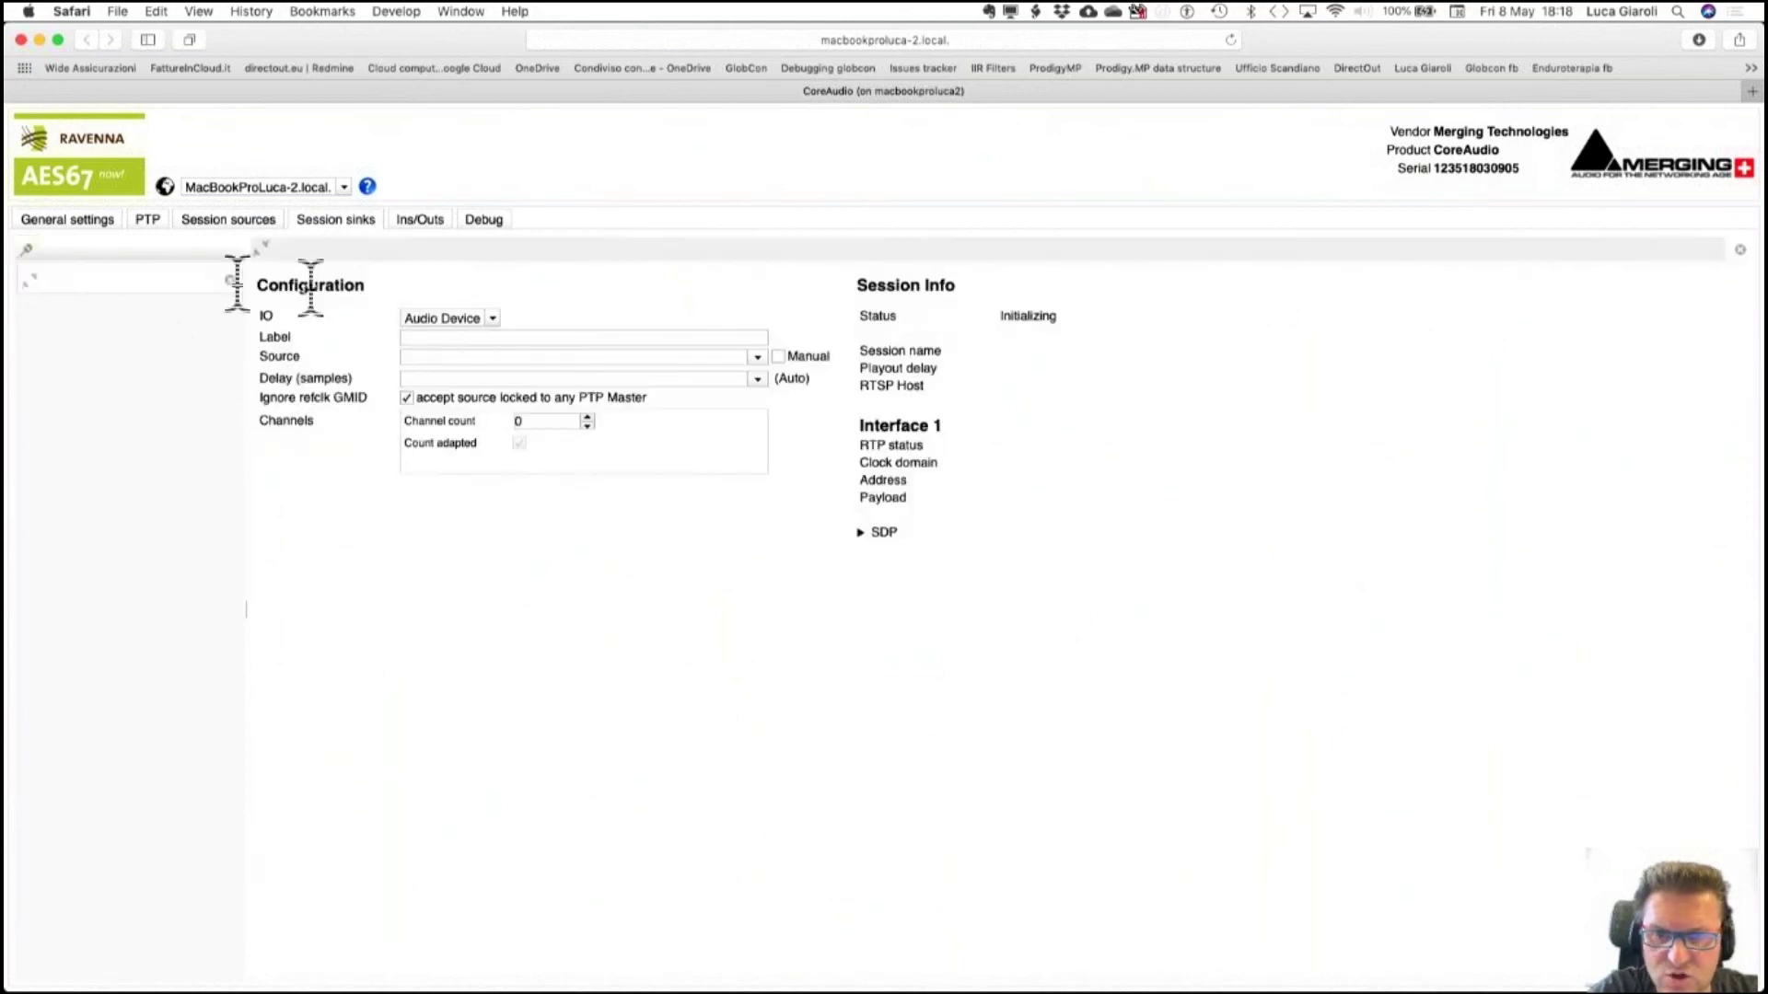
# Select StreamingLR as the source of the new session sink.
pyautogui.click(756, 358)
pyautogui.click(462, 398)
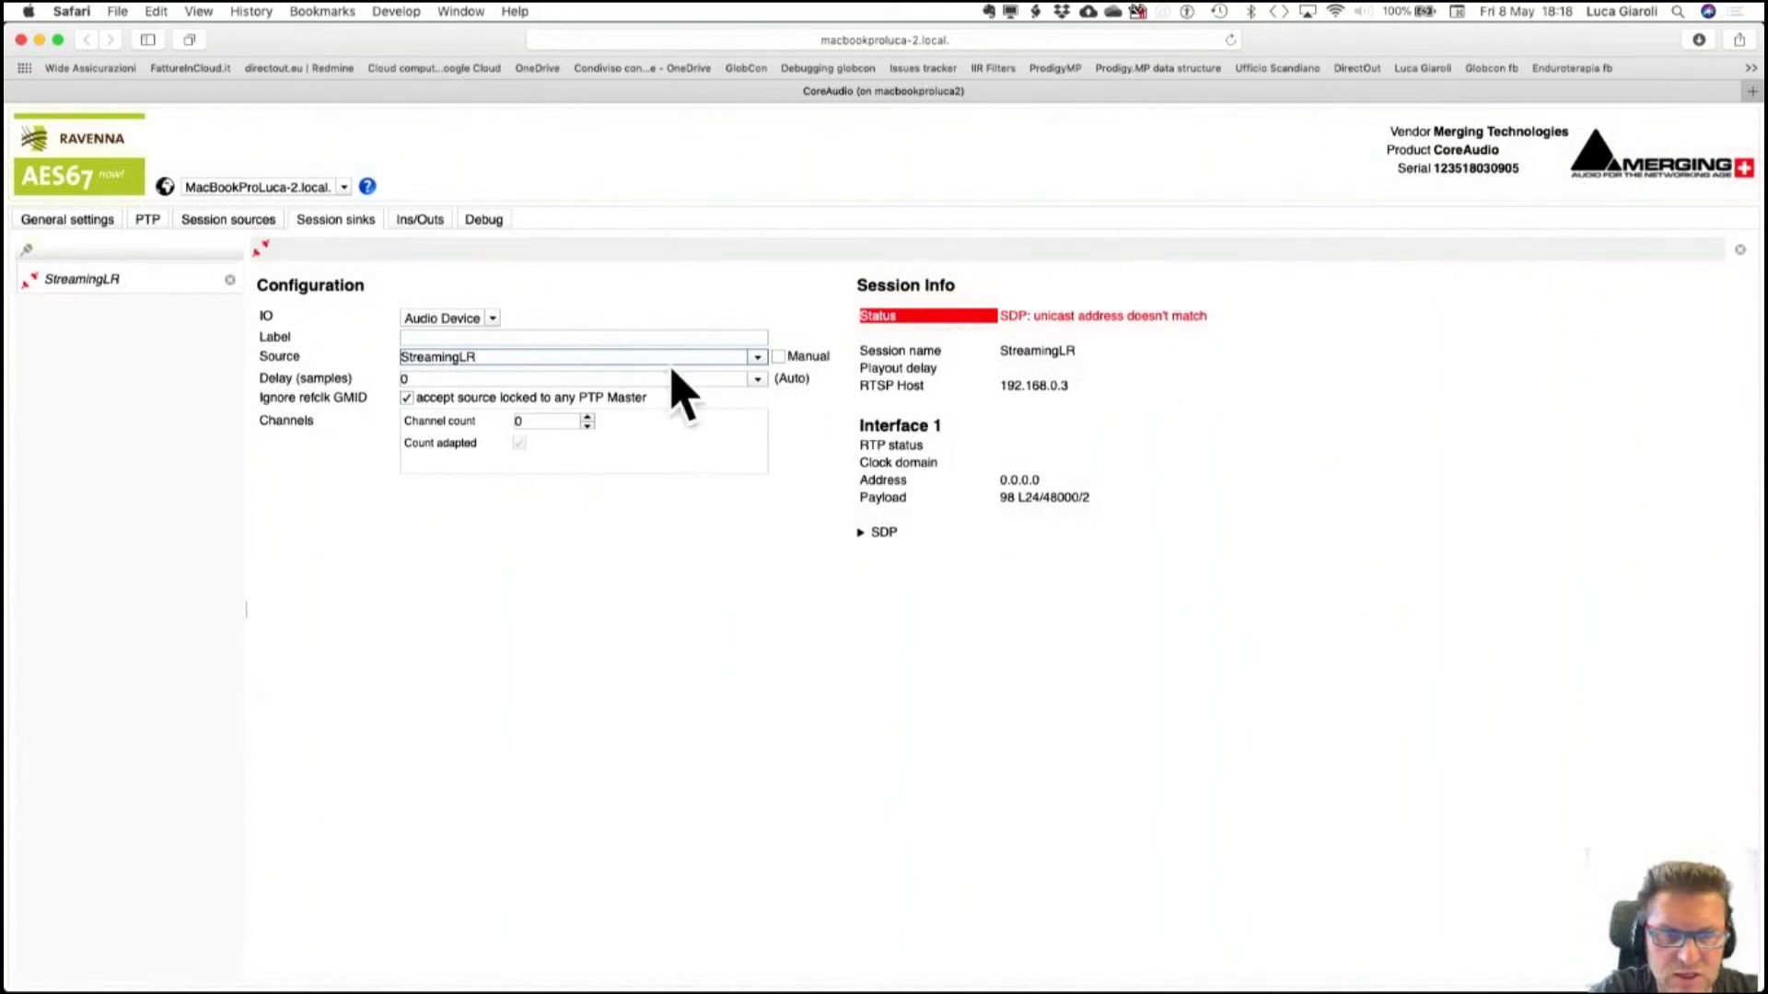
pyautogui.hotkey('ctrl', 'Right')
pyautogui.hotkey('ctrl', 'Left')
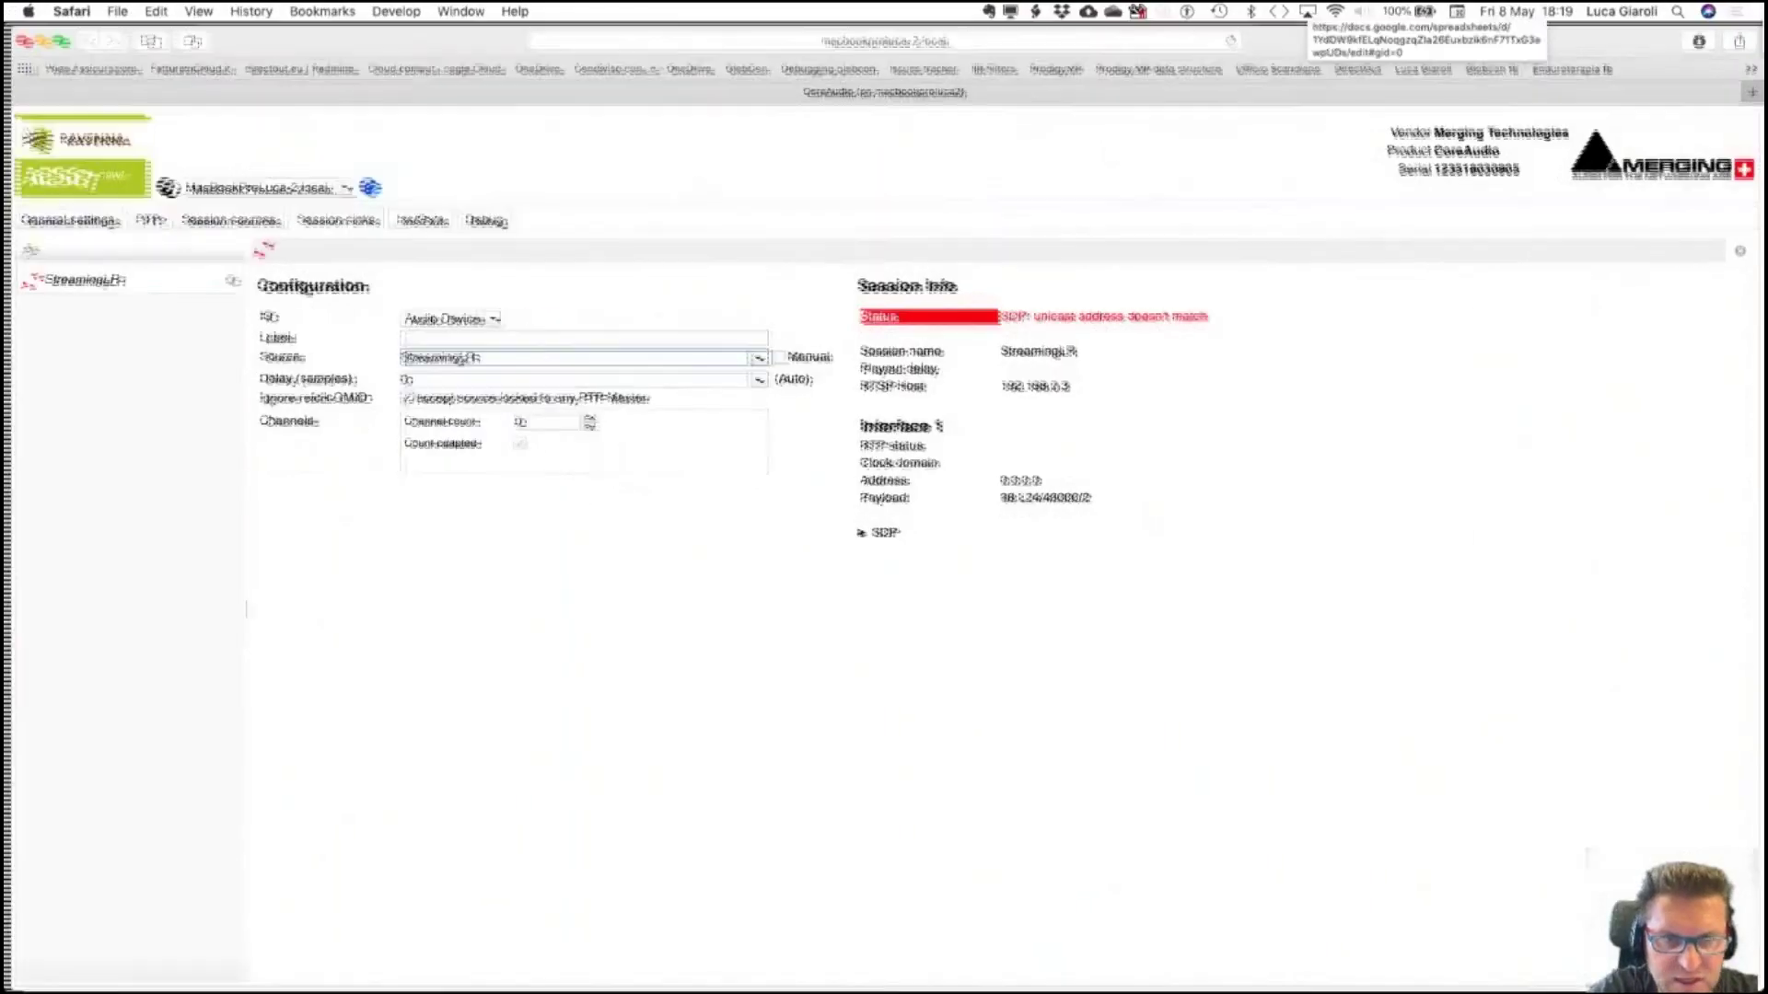
# Reopen the RAV.IO device in globcon, deactivate output stream 01, disable its Unicast option and activate the stream again.
pyautogui.hotkey('ctrl', 'Up')
pyautogui.click(451, 395)
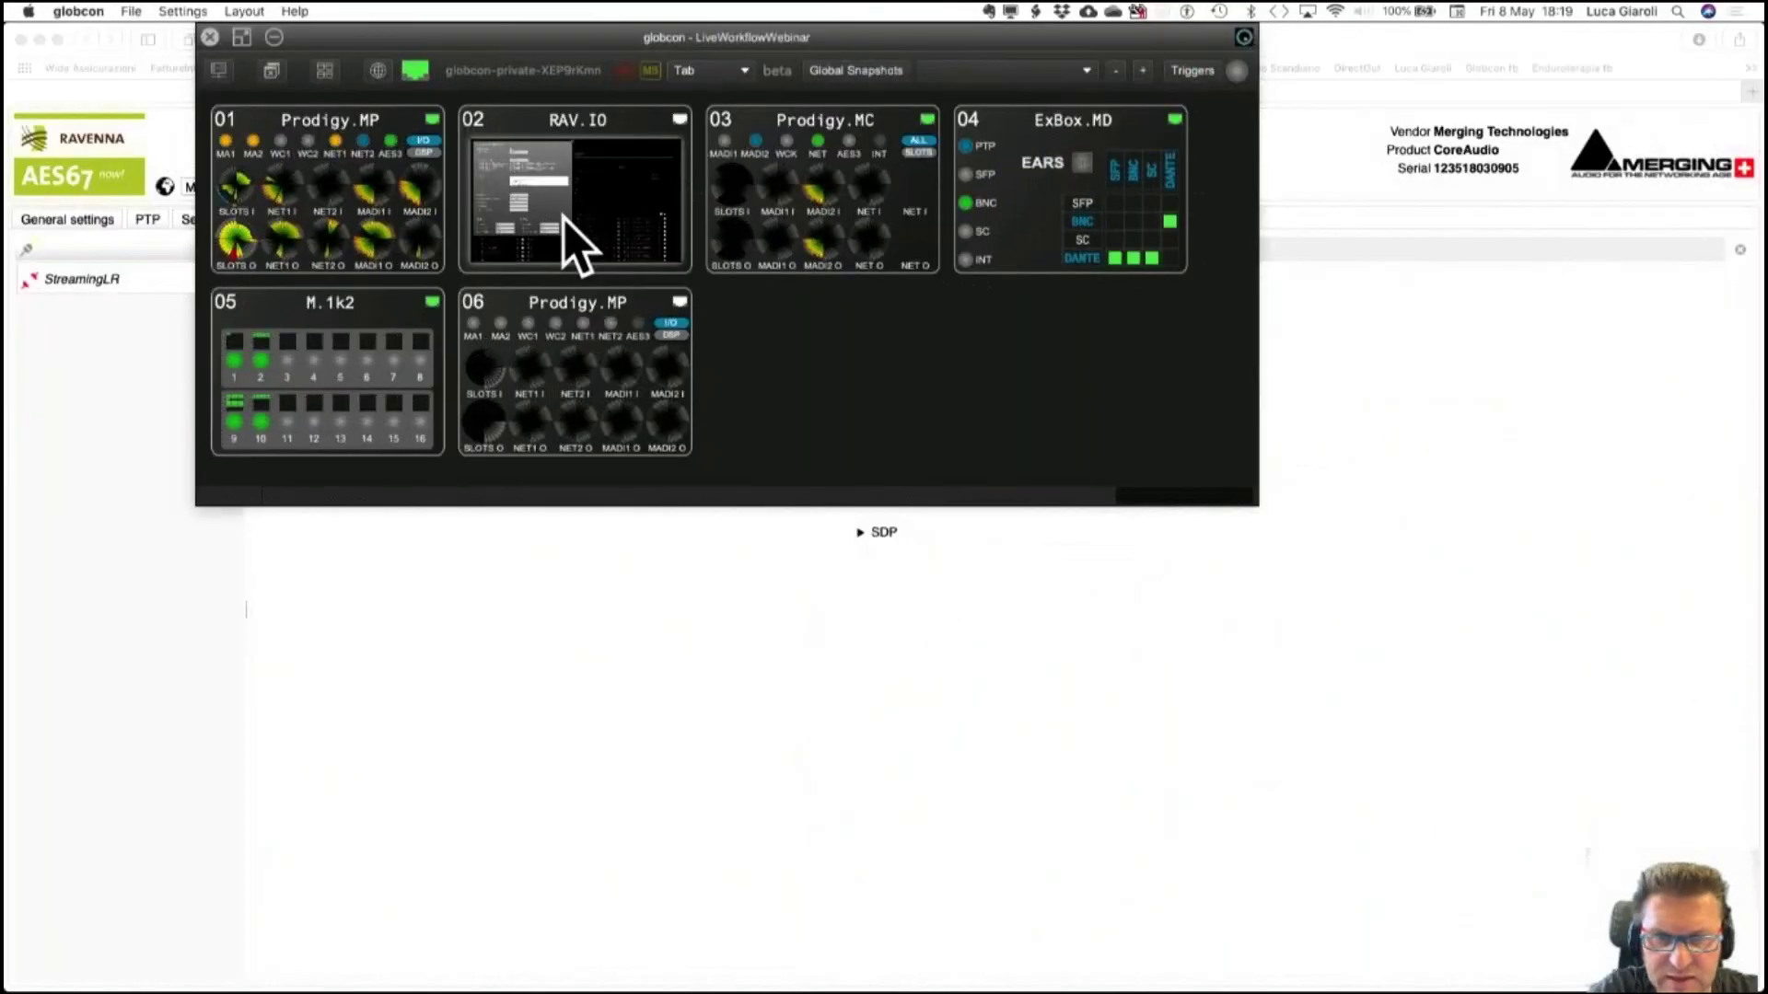
pyautogui.doubleClick(544, 155)
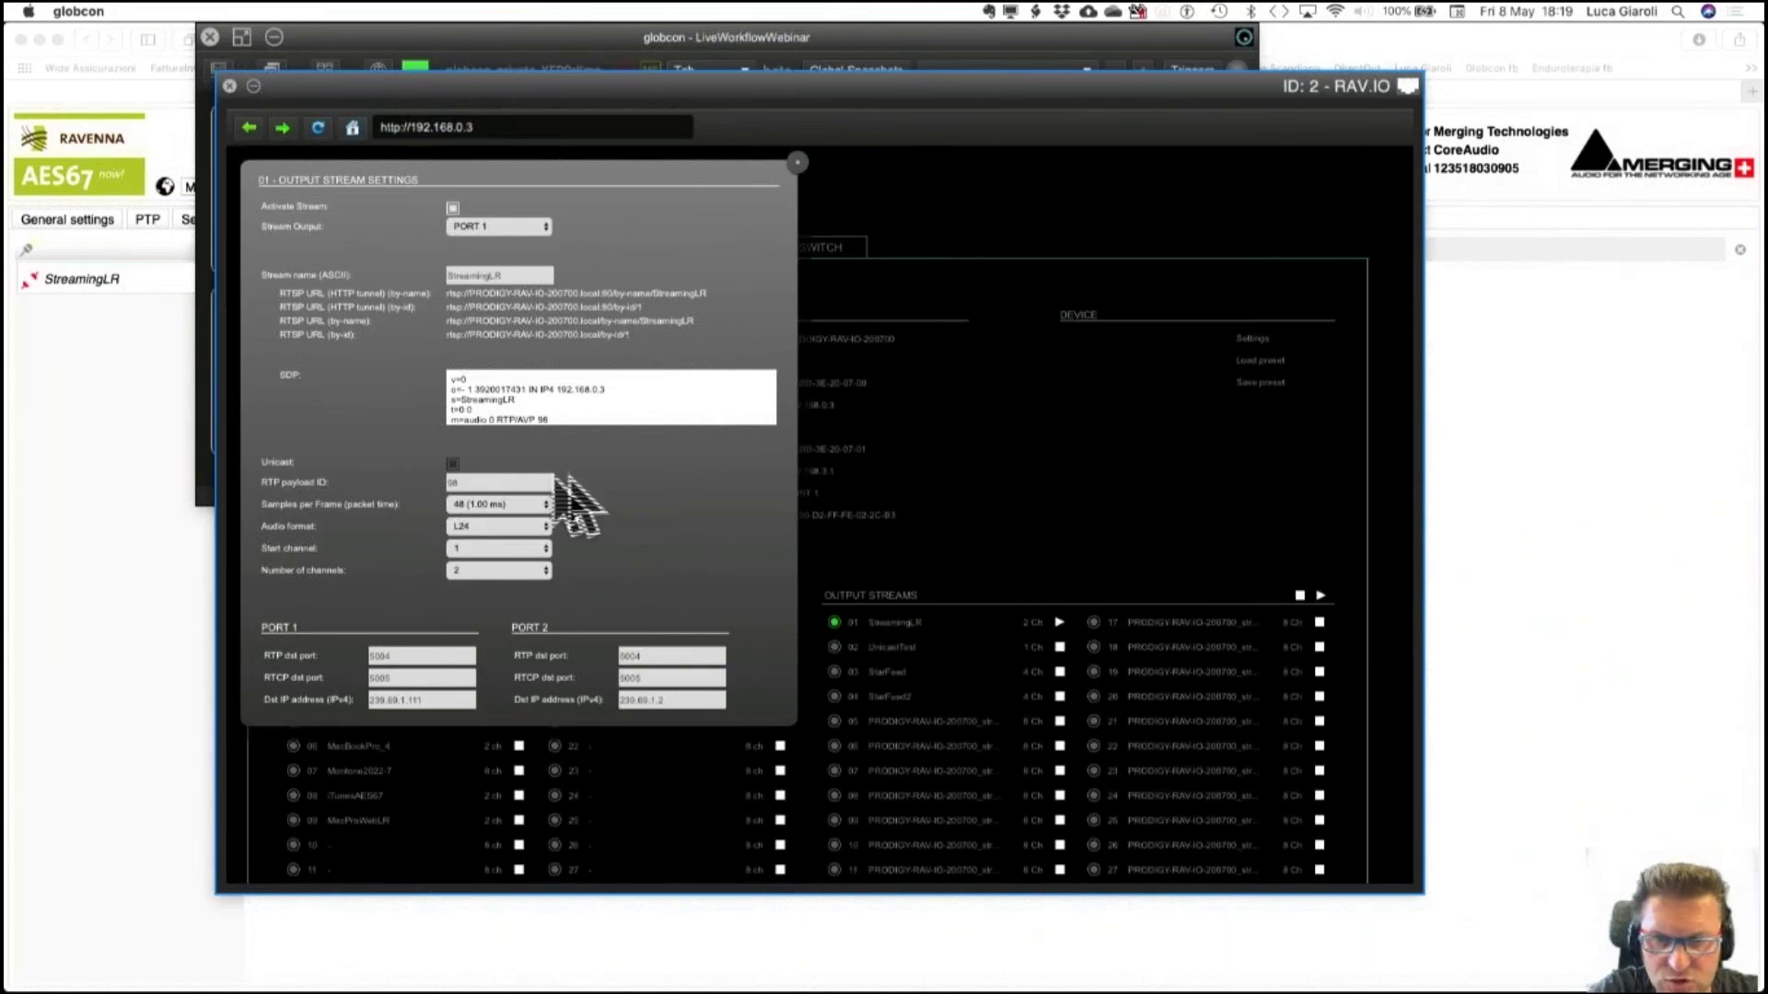
pyautogui.click(452, 208)
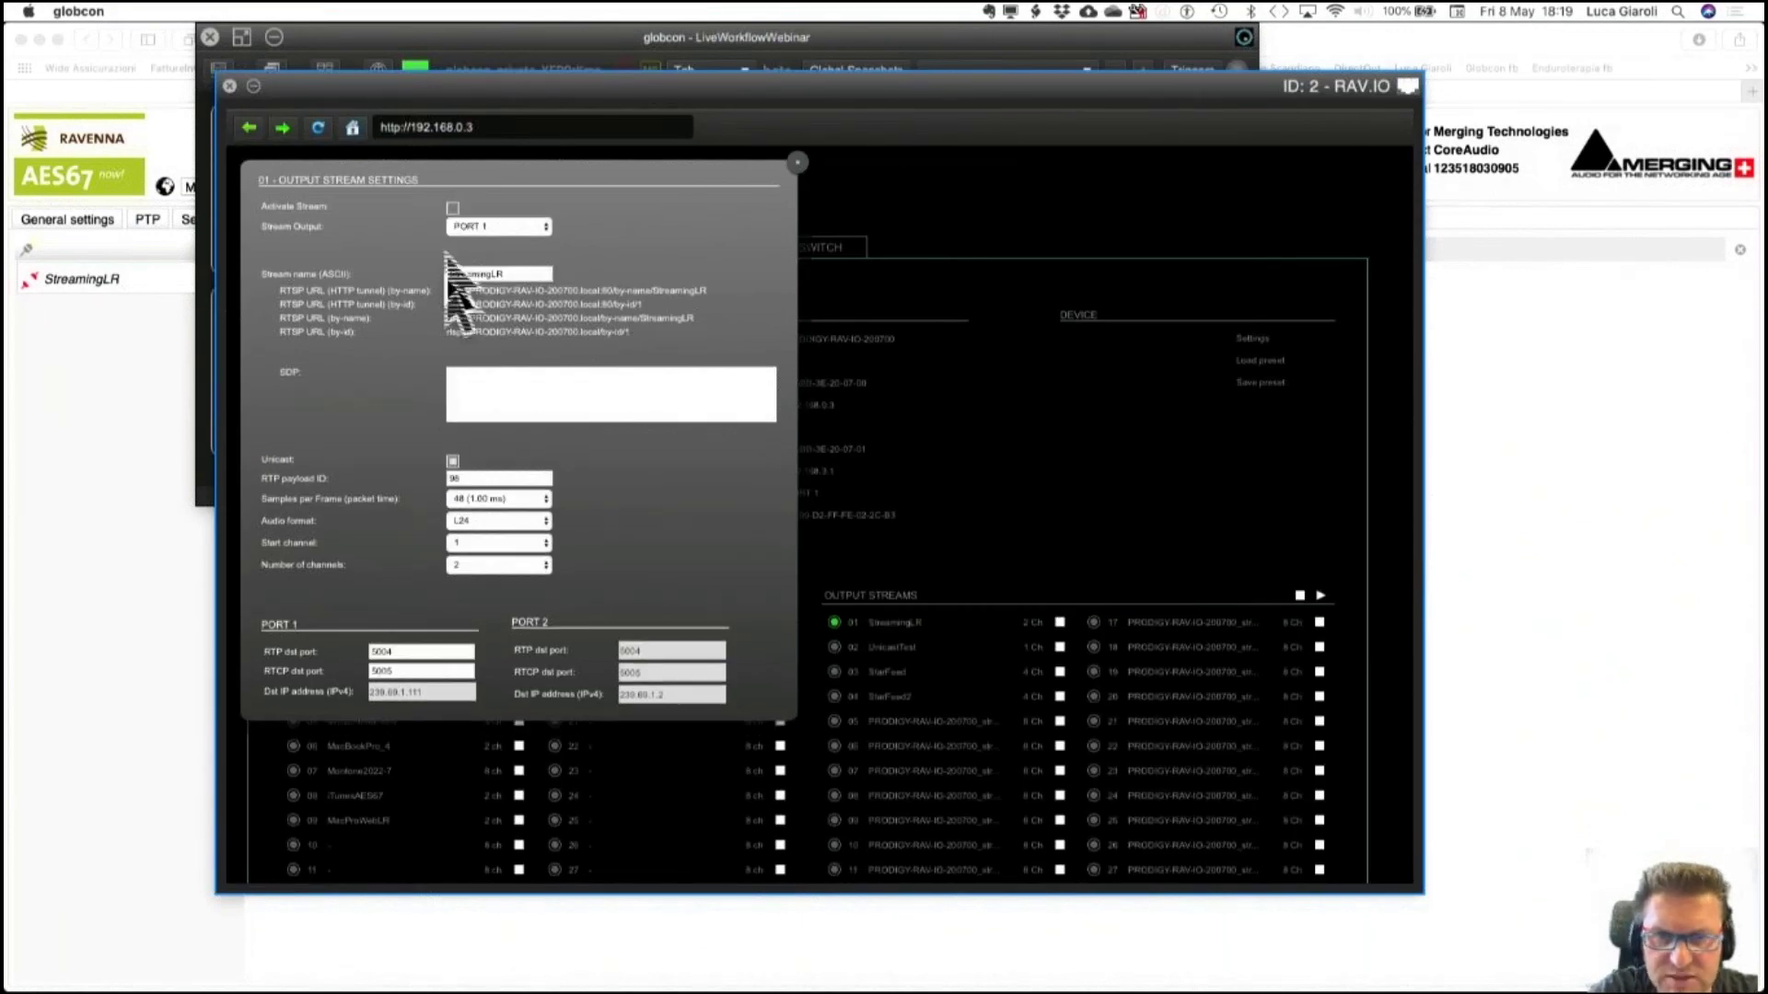
pyautogui.click(453, 461)
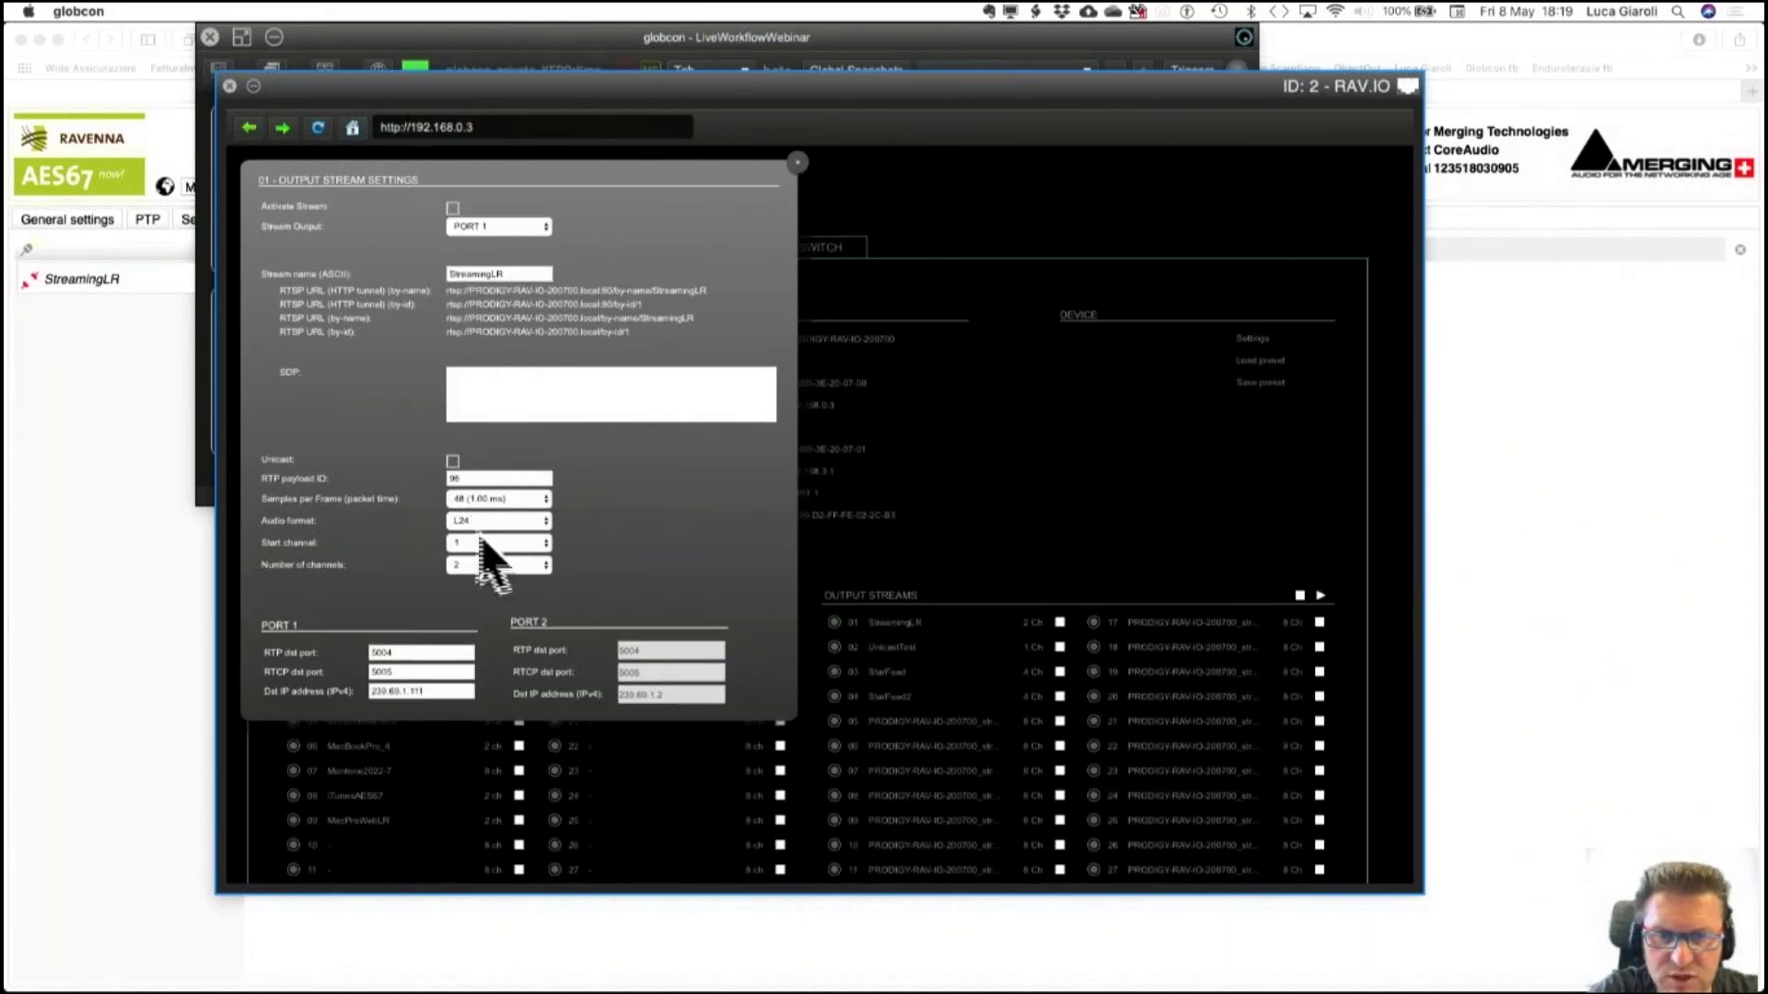
pyautogui.click(452, 208)
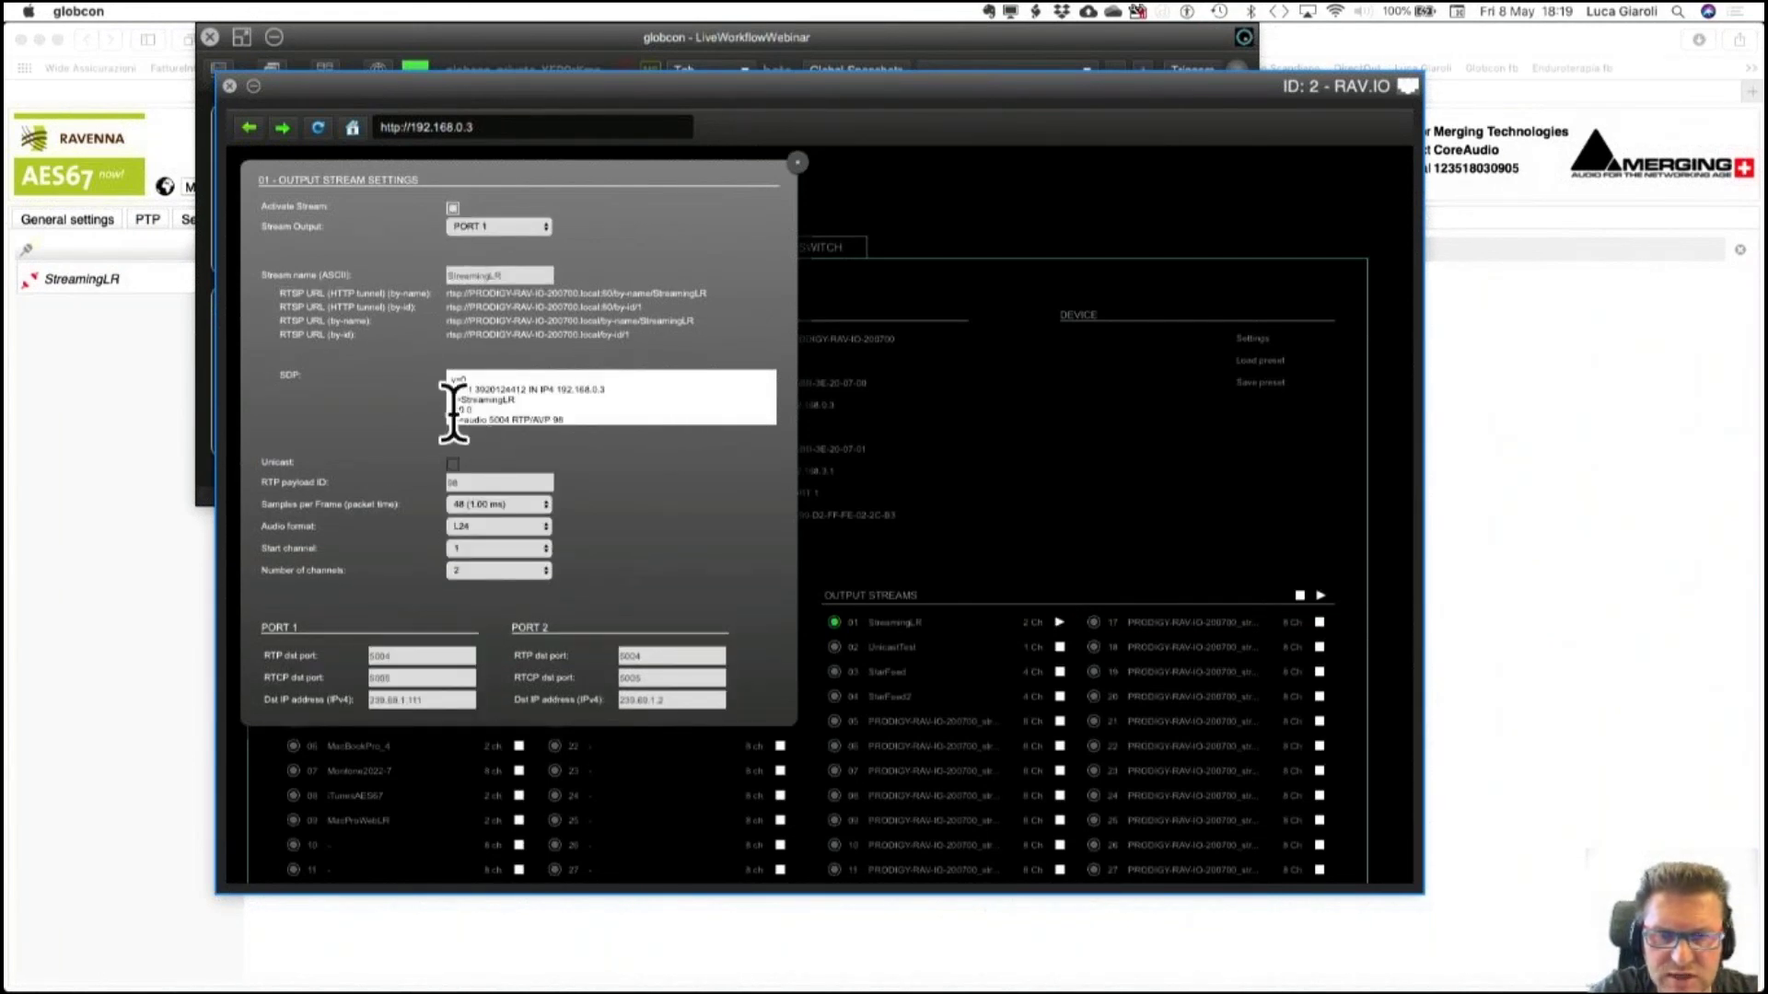
# Back in Safari, delete the StreamingLR session sink and add a new one with StreamingLR as its source.
pyautogui.click(139, 442)
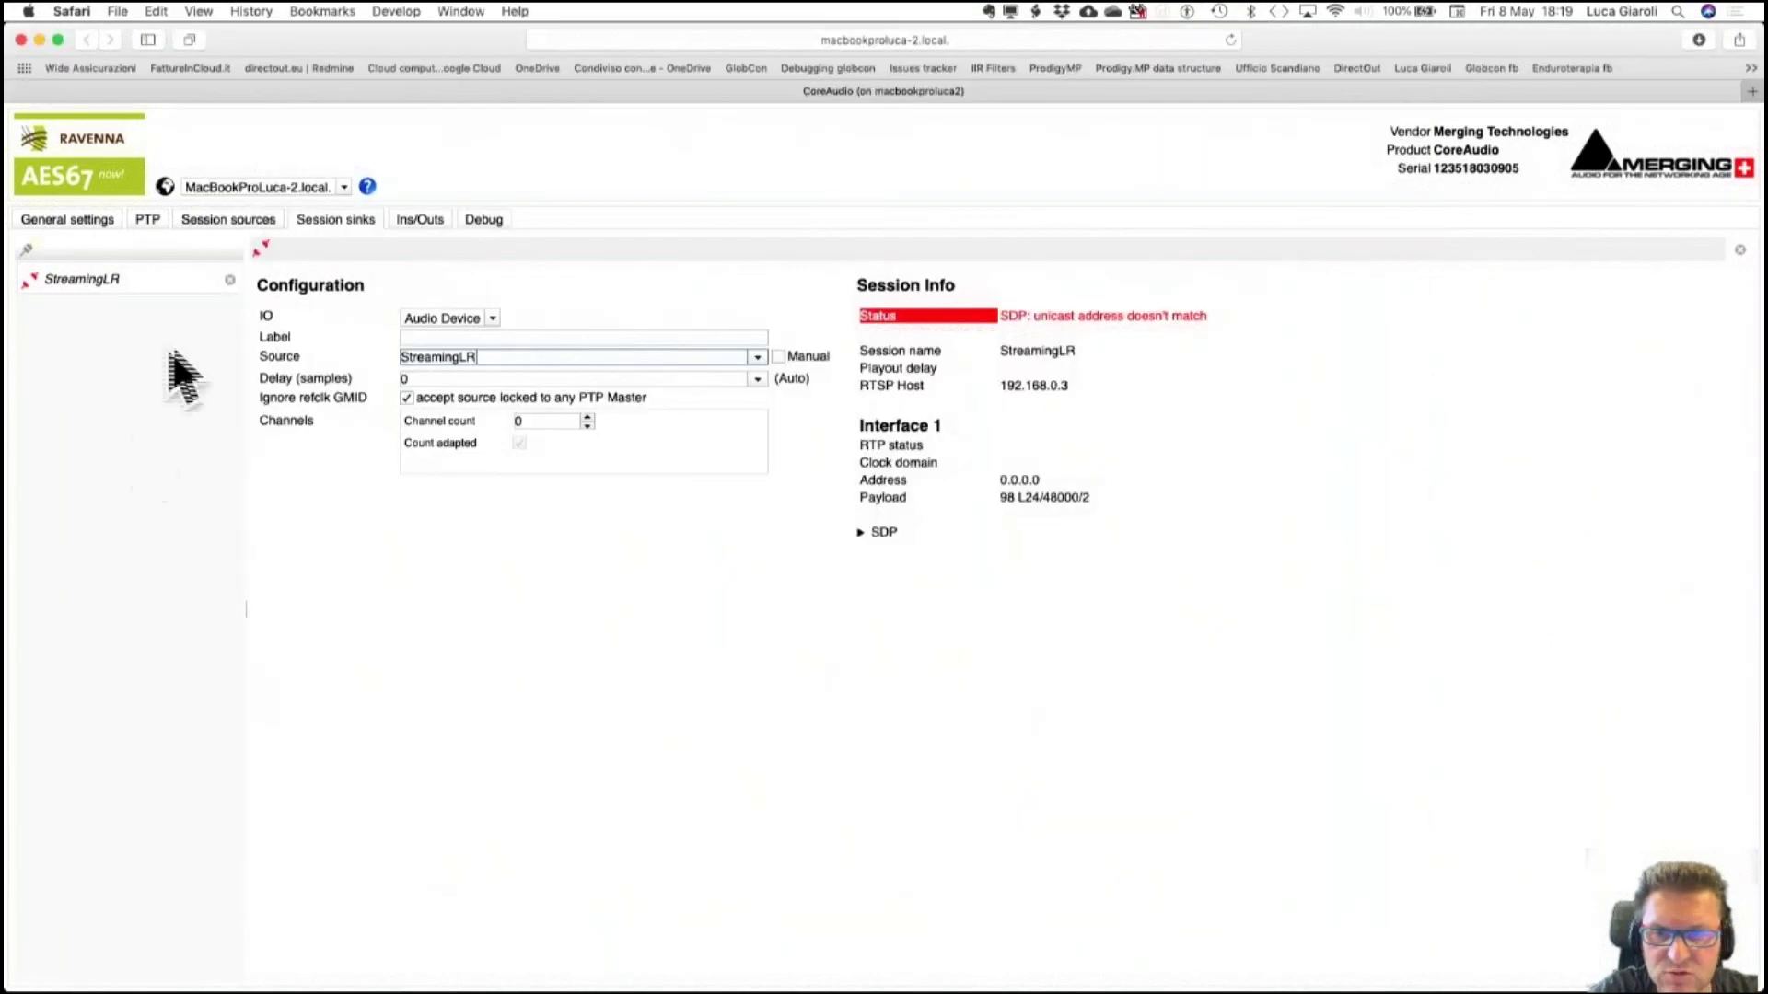
pyautogui.click(229, 280)
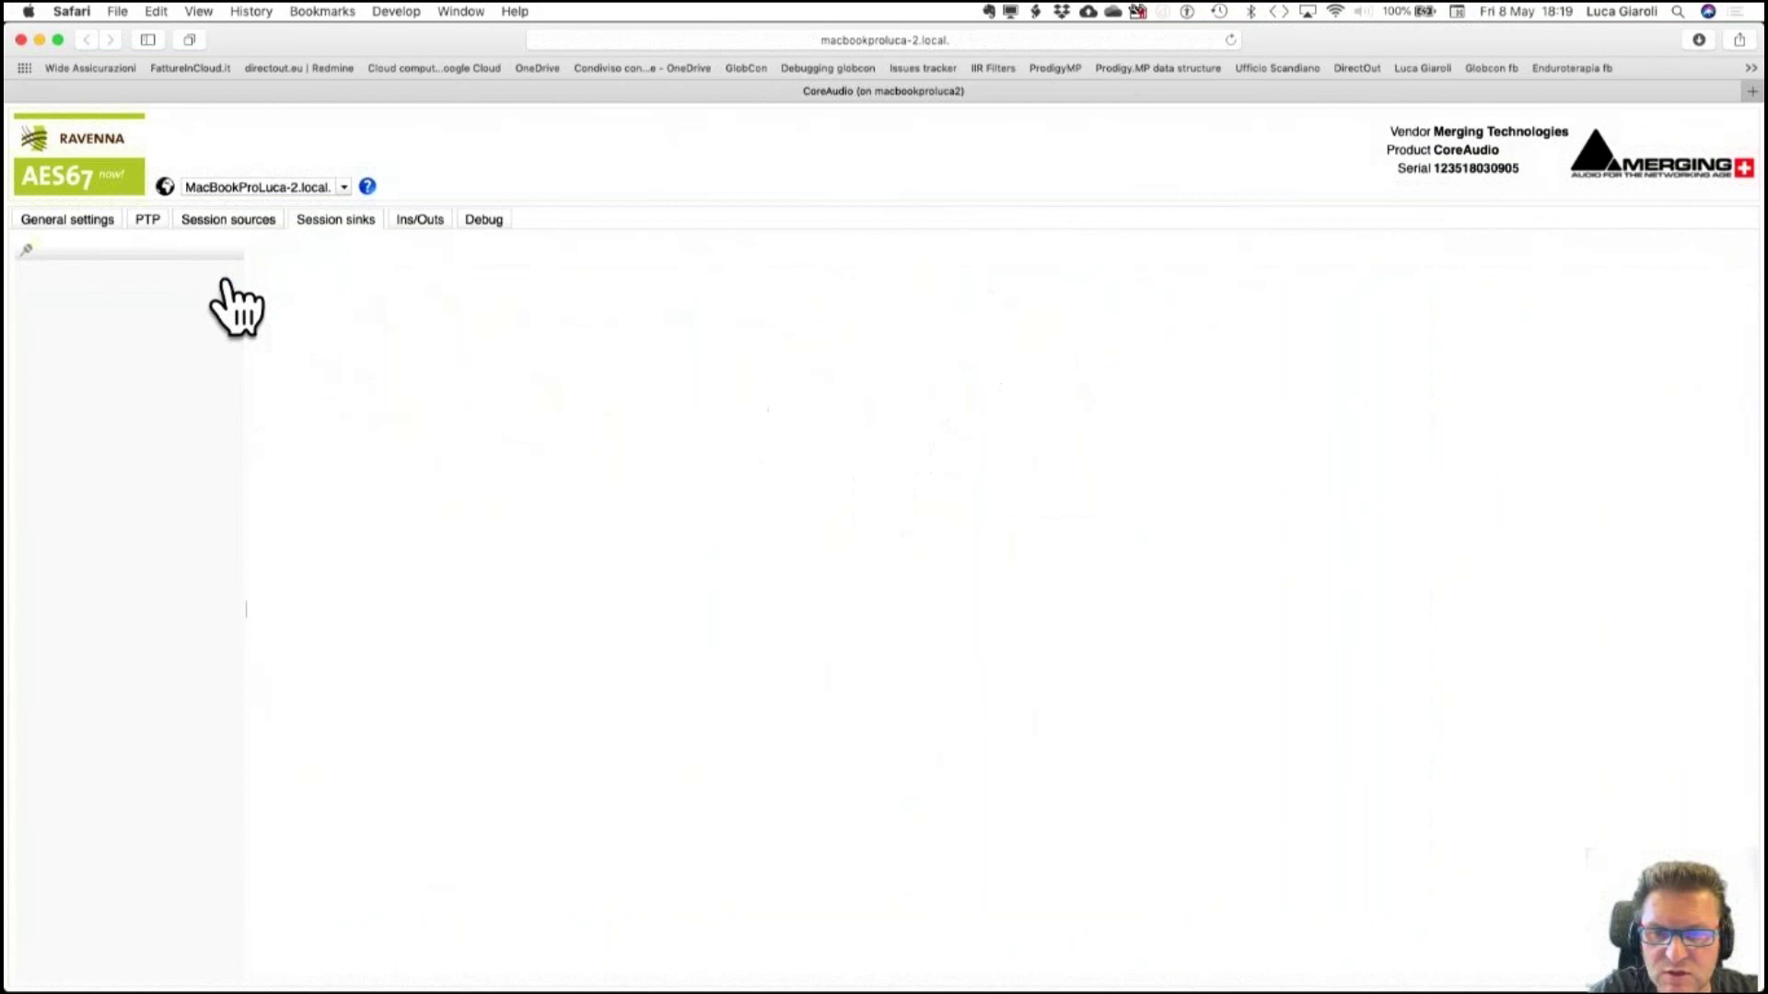
pyautogui.click(27, 252)
pyautogui.click(756, 379)
pyautogui.click(756, 378)
pyautogui.click(755, 357)
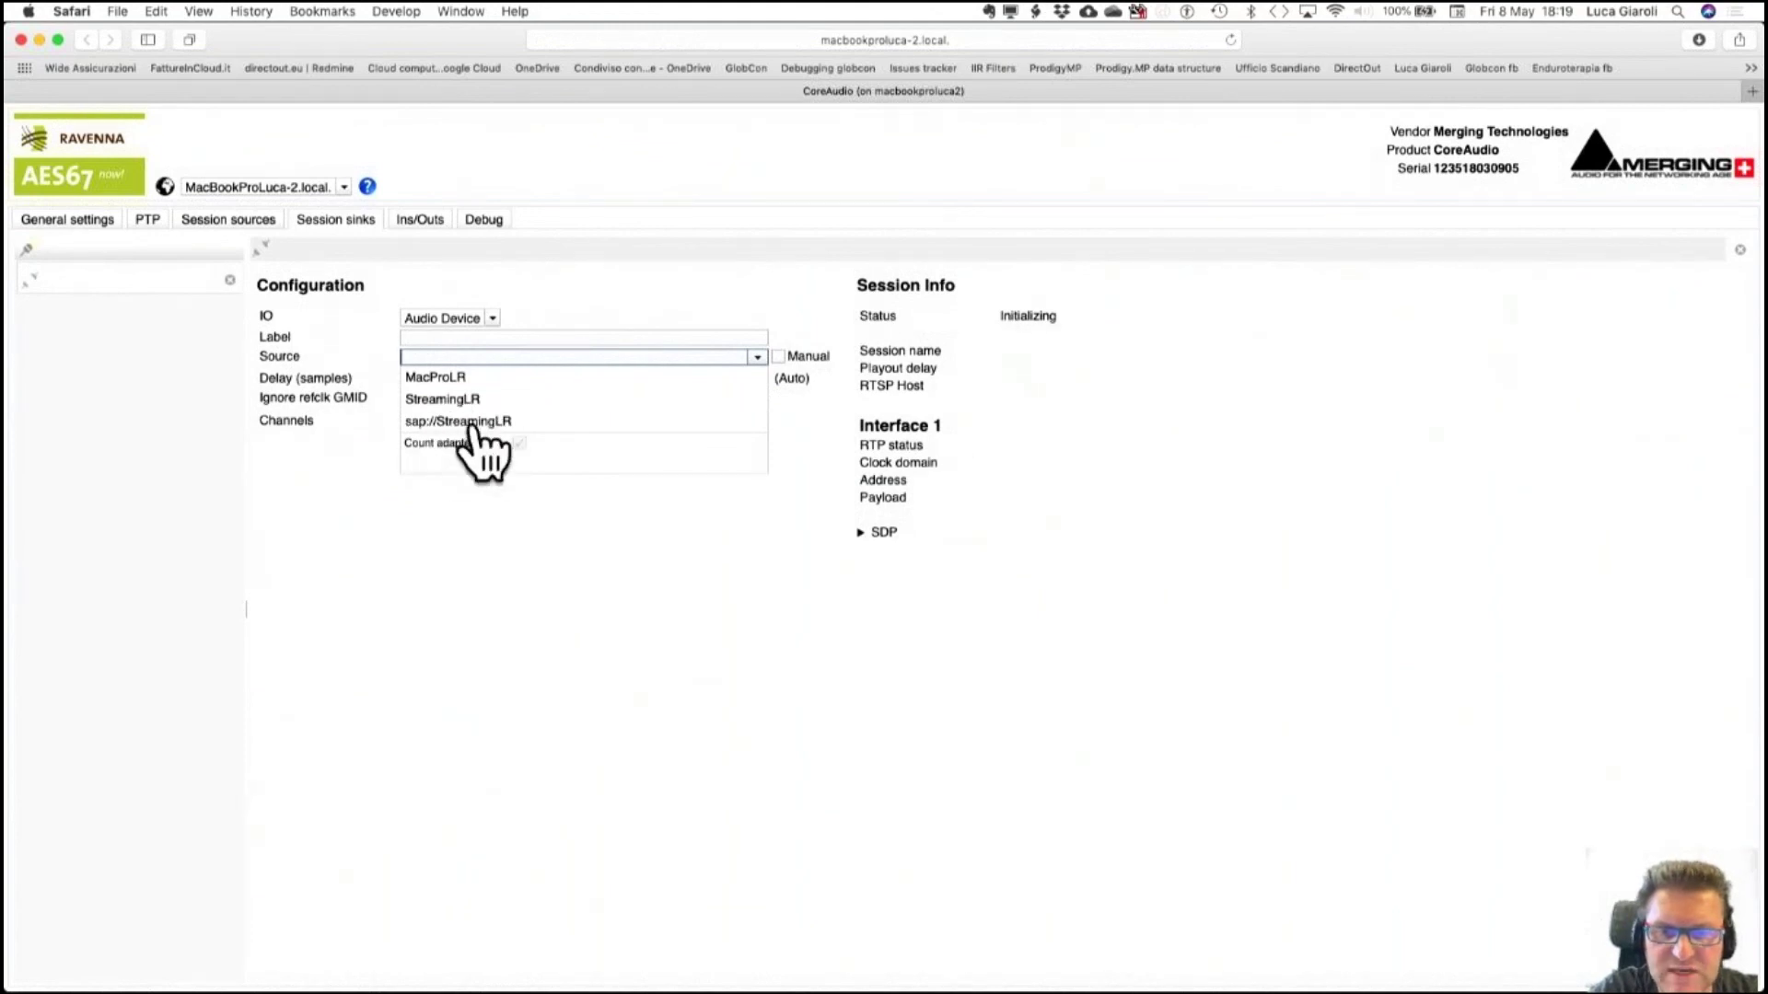
pyautogui.click(451, 398)
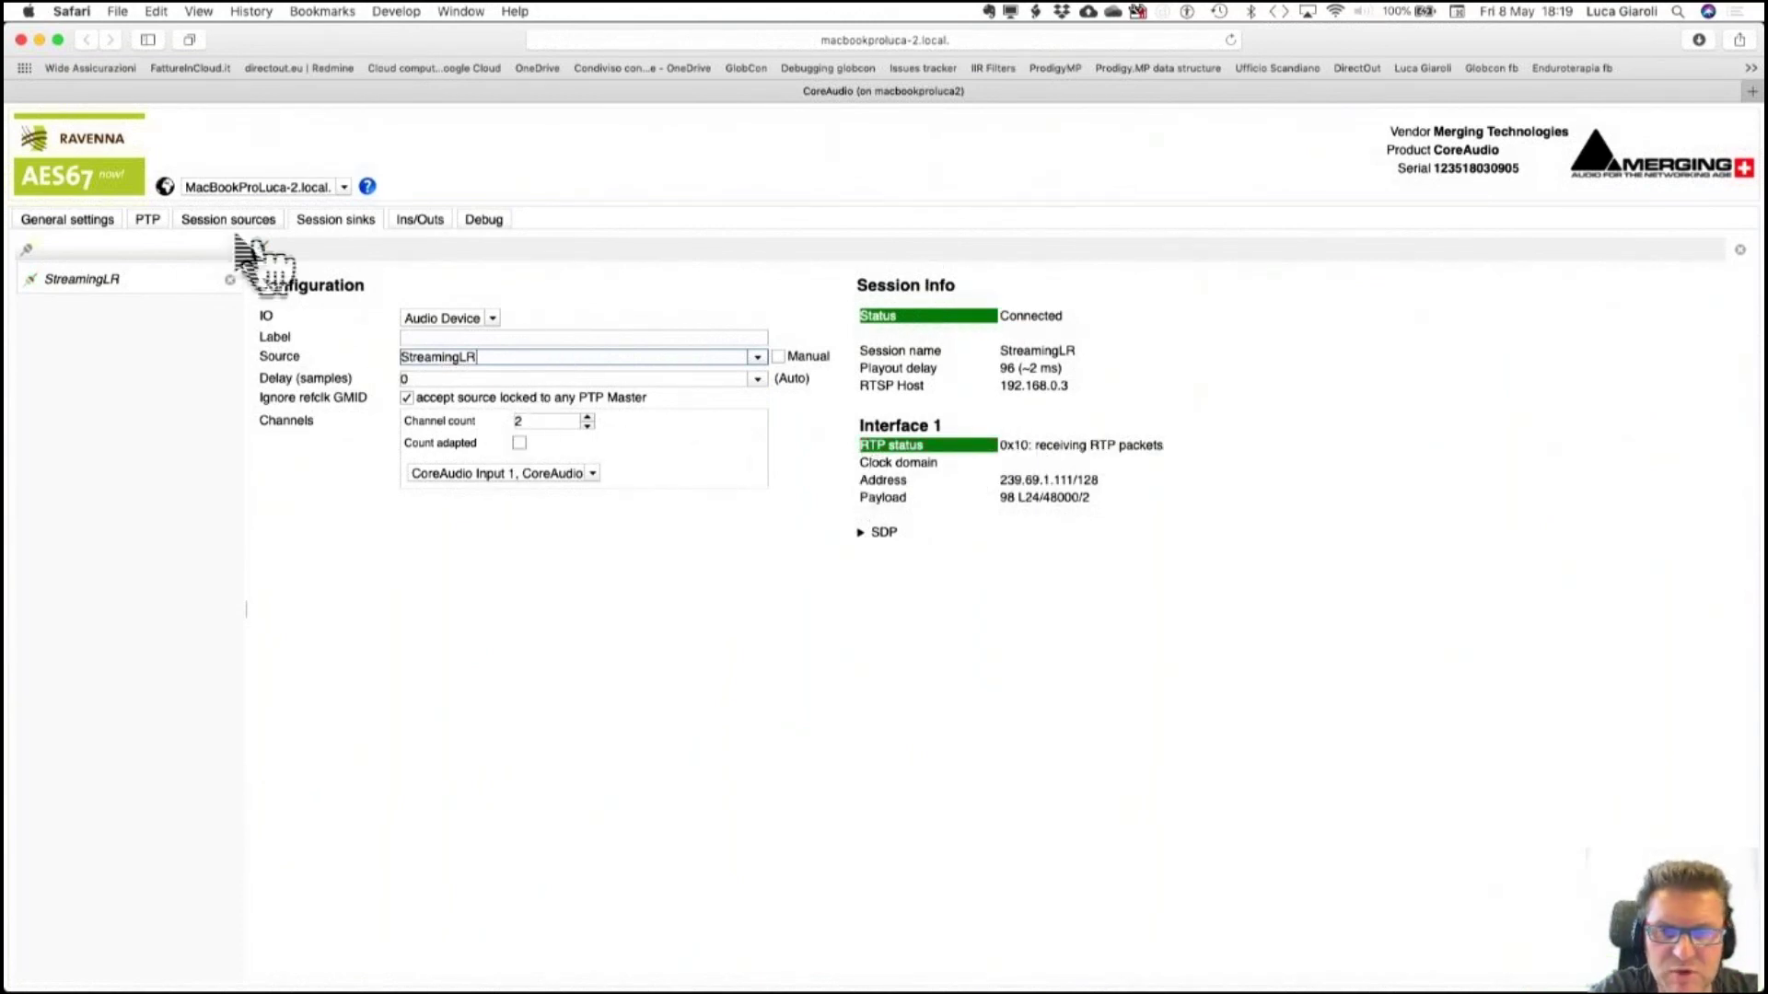
# Check the Merging driver's PTP status page and the RAV.IO output stream 01 settings.
pyautogui.click(151, 223)
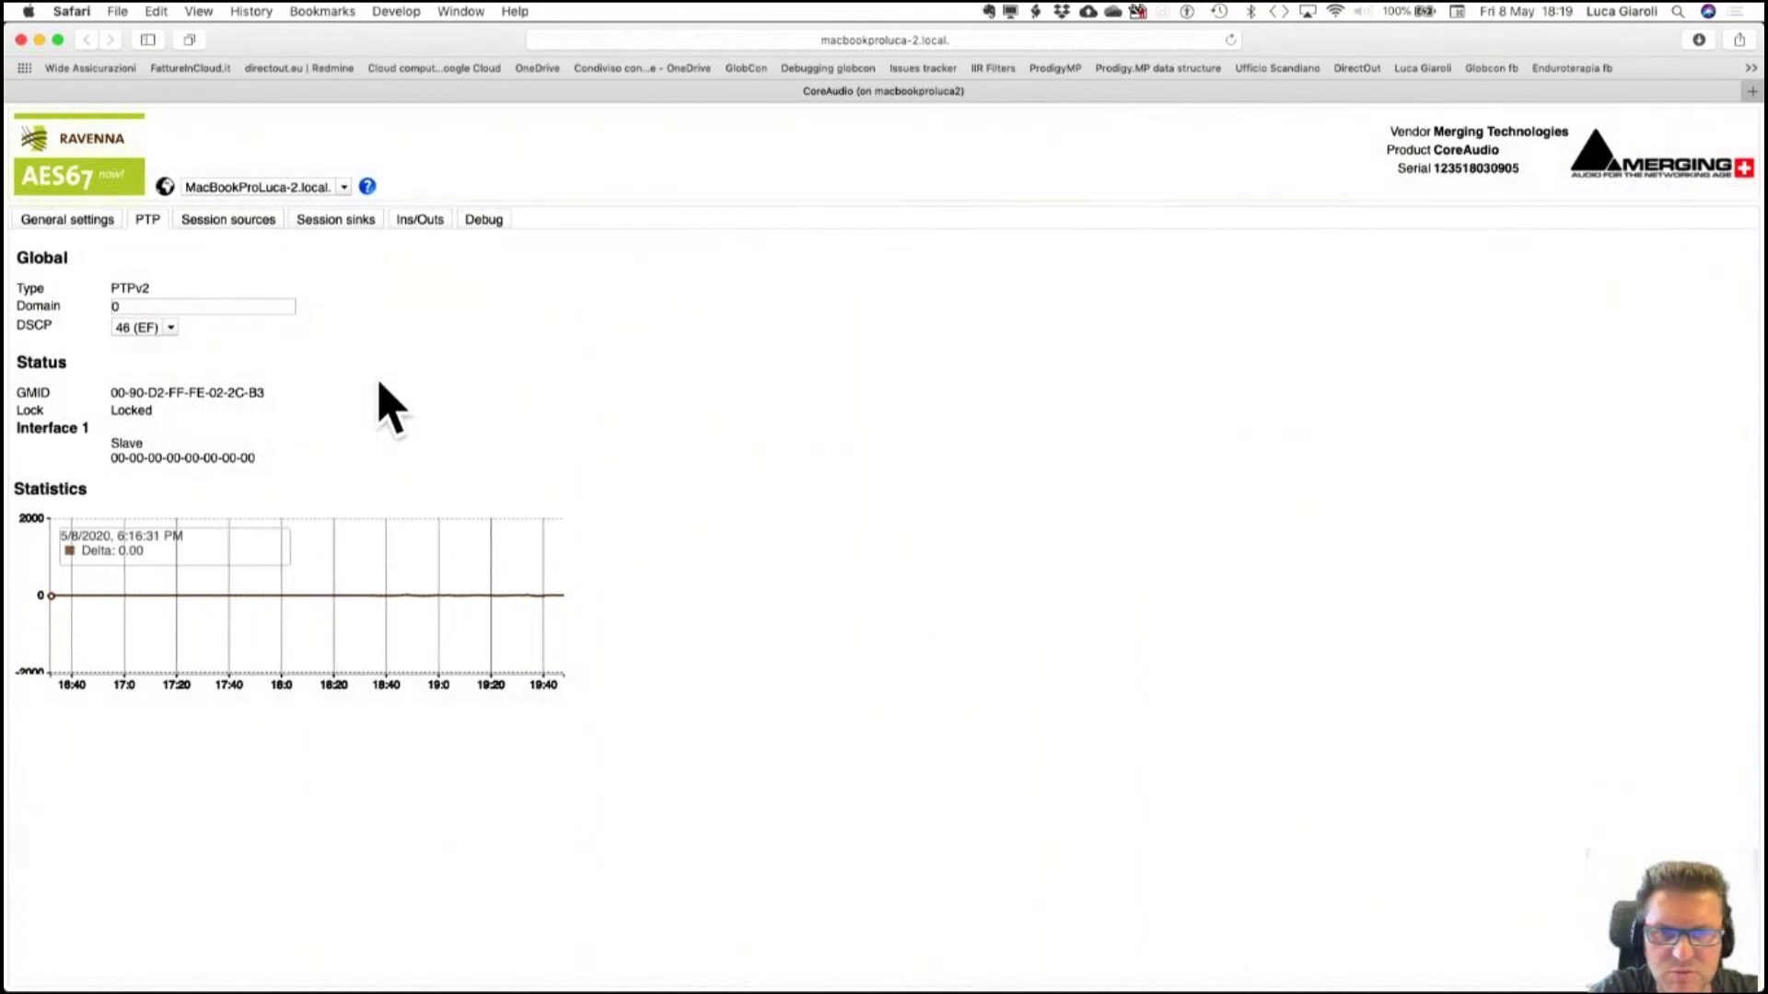
pyautogui.hotkey('ctrl', 'Up')
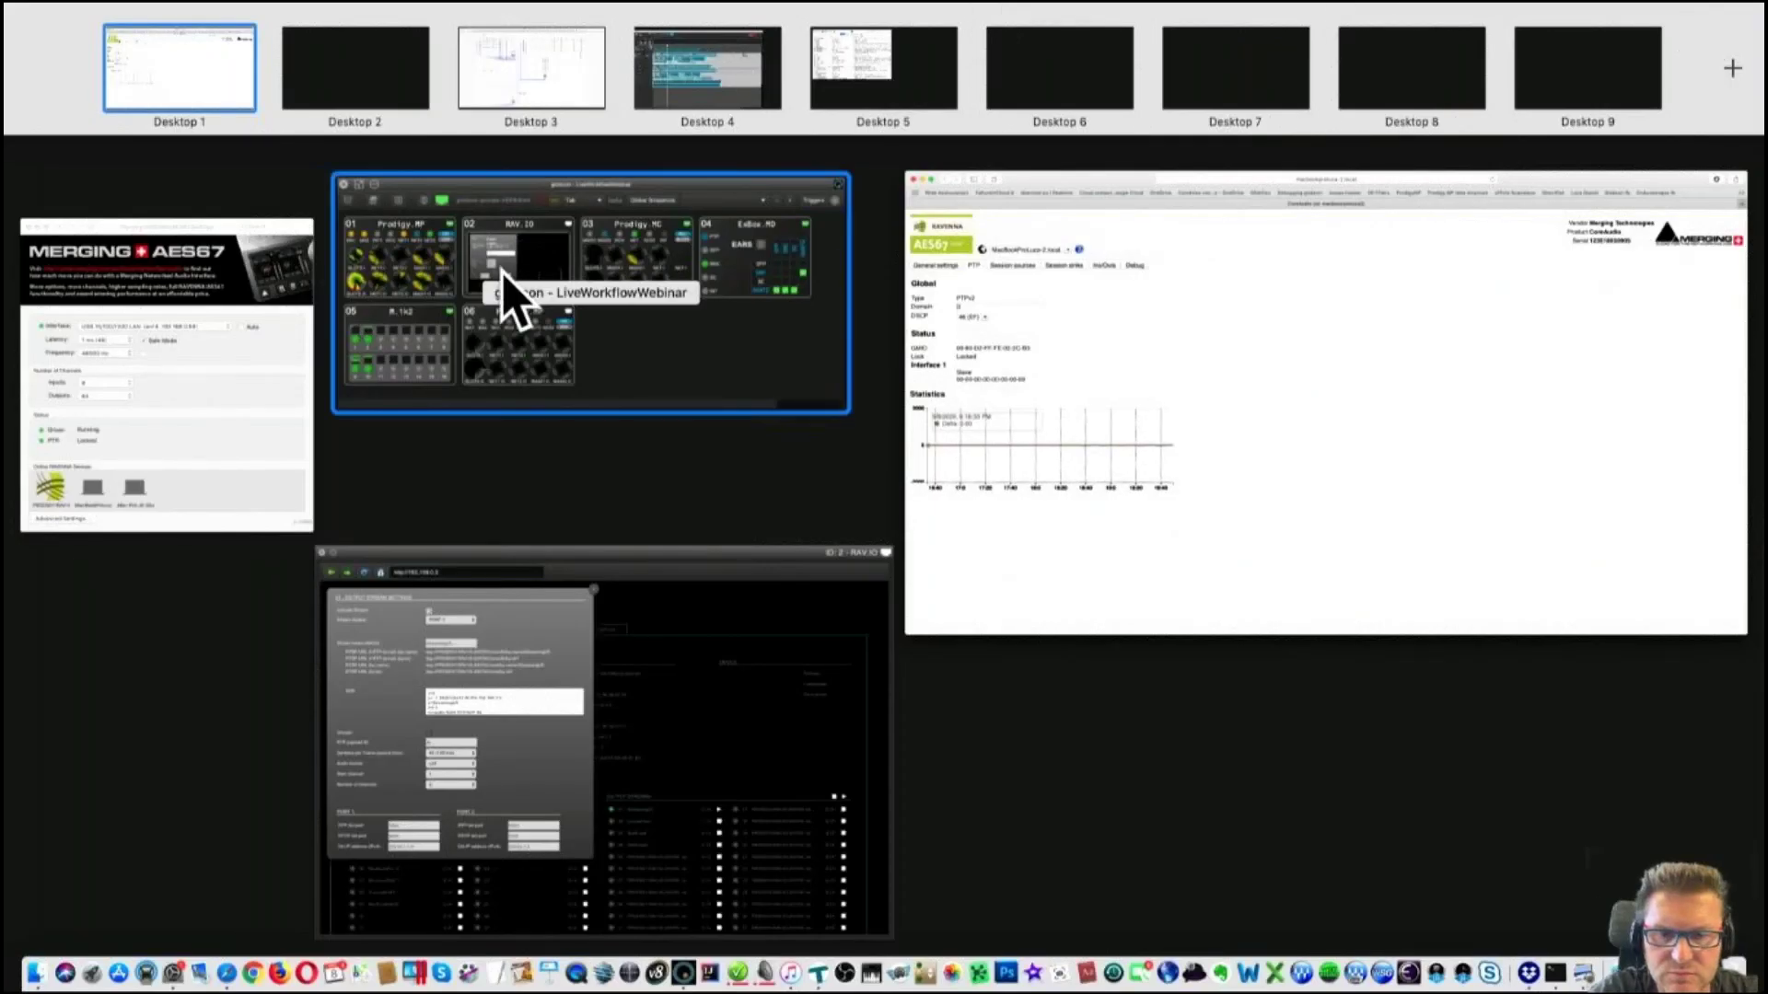
pyautogui.click(635, 599)
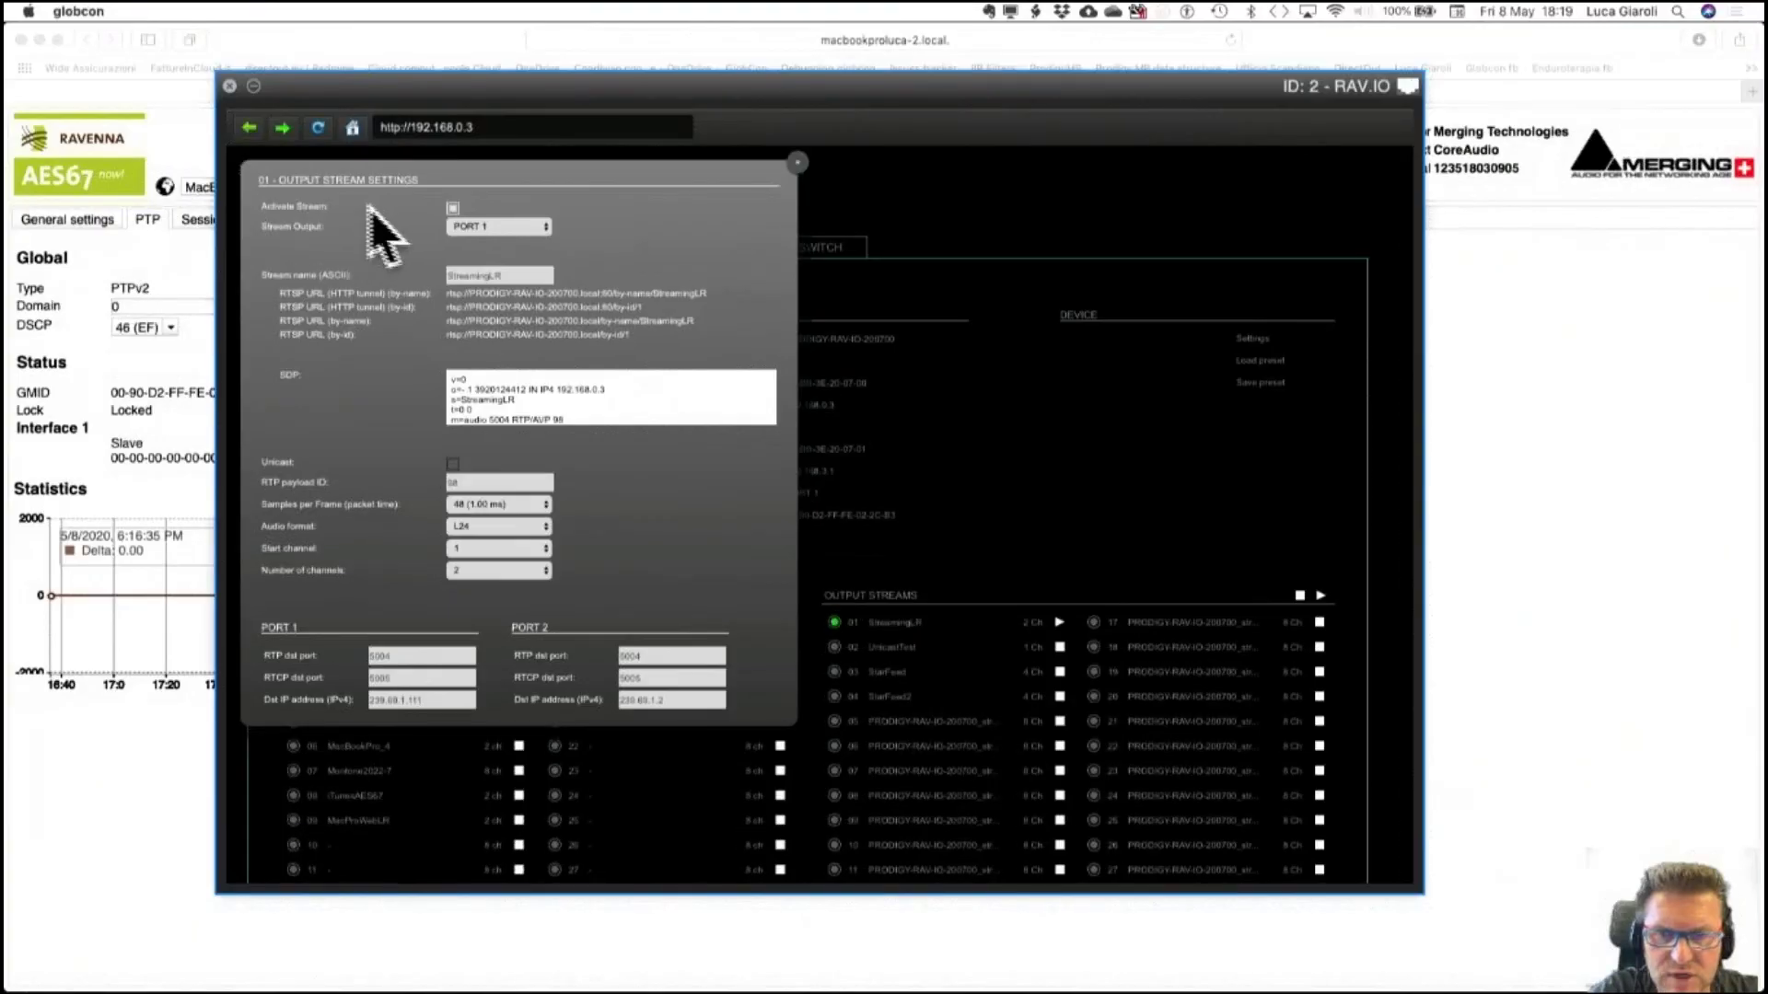
pyautogui.hotkey('ctrl', 'Up')
pyautogui.click(1187, 428)
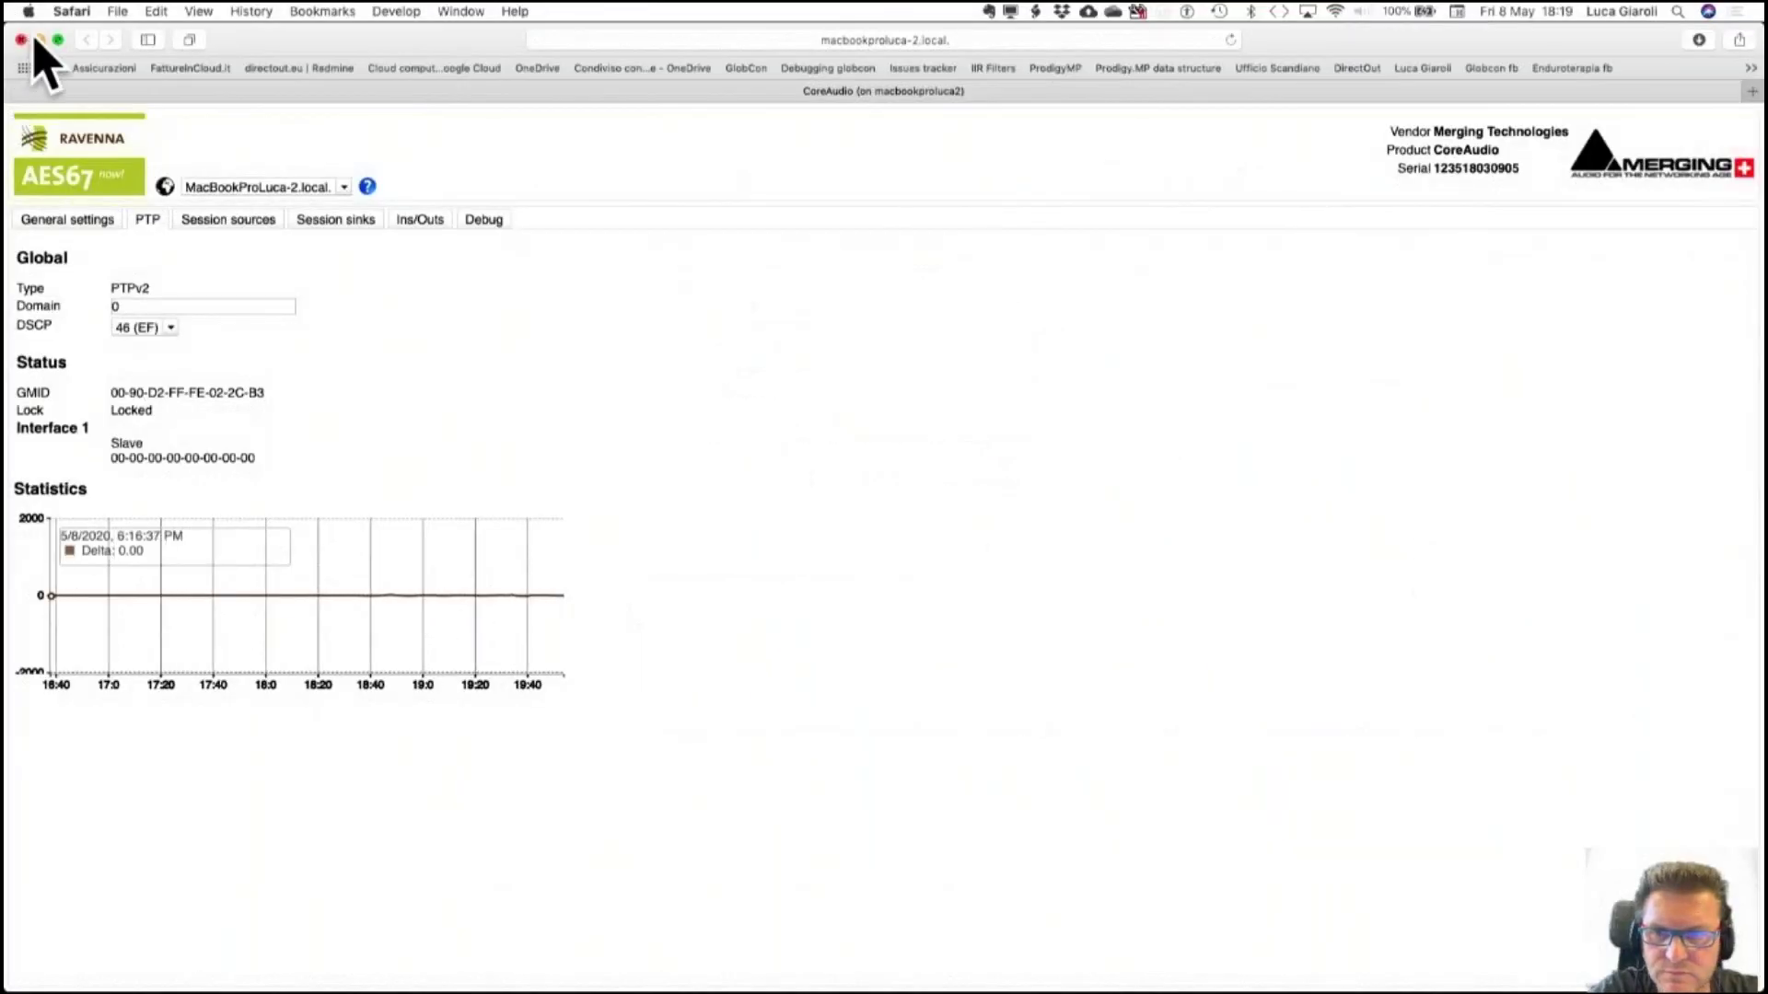
# Close the driver's advanced settings page and the output stream 01 settings, and move the RAV.IO window off the driver settings.
pyautogui.click(20, 40)
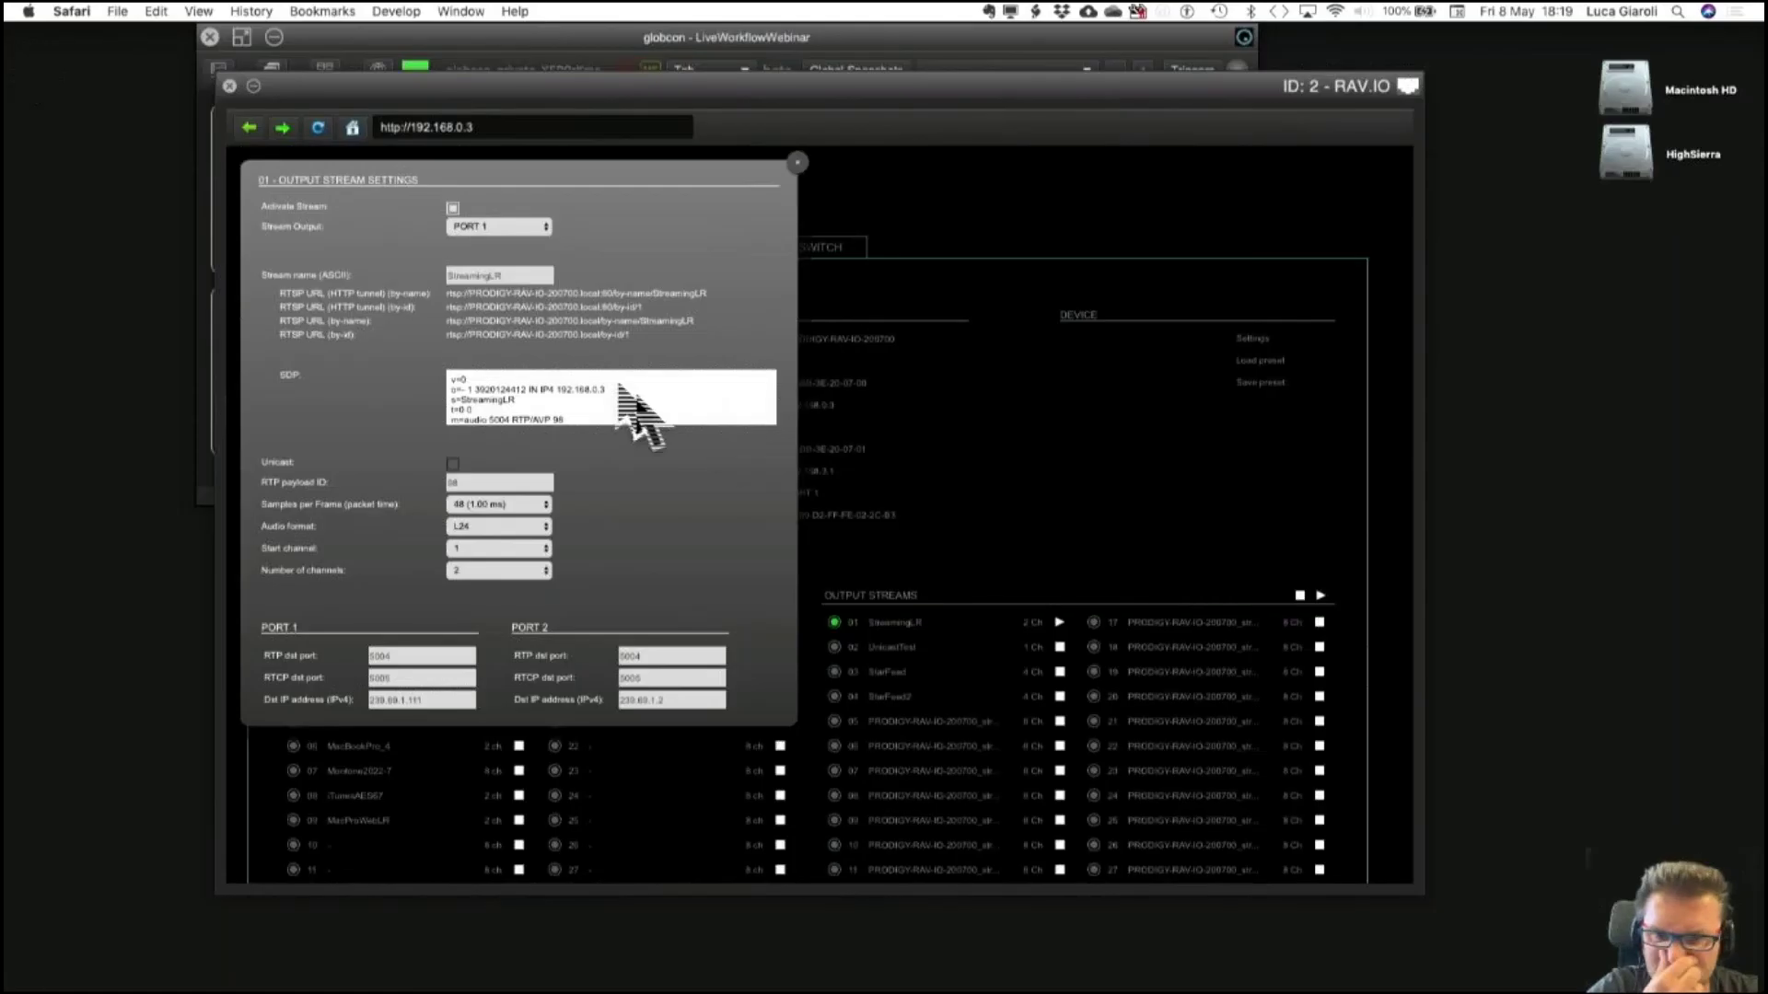
pyautogui.click(797, 163)
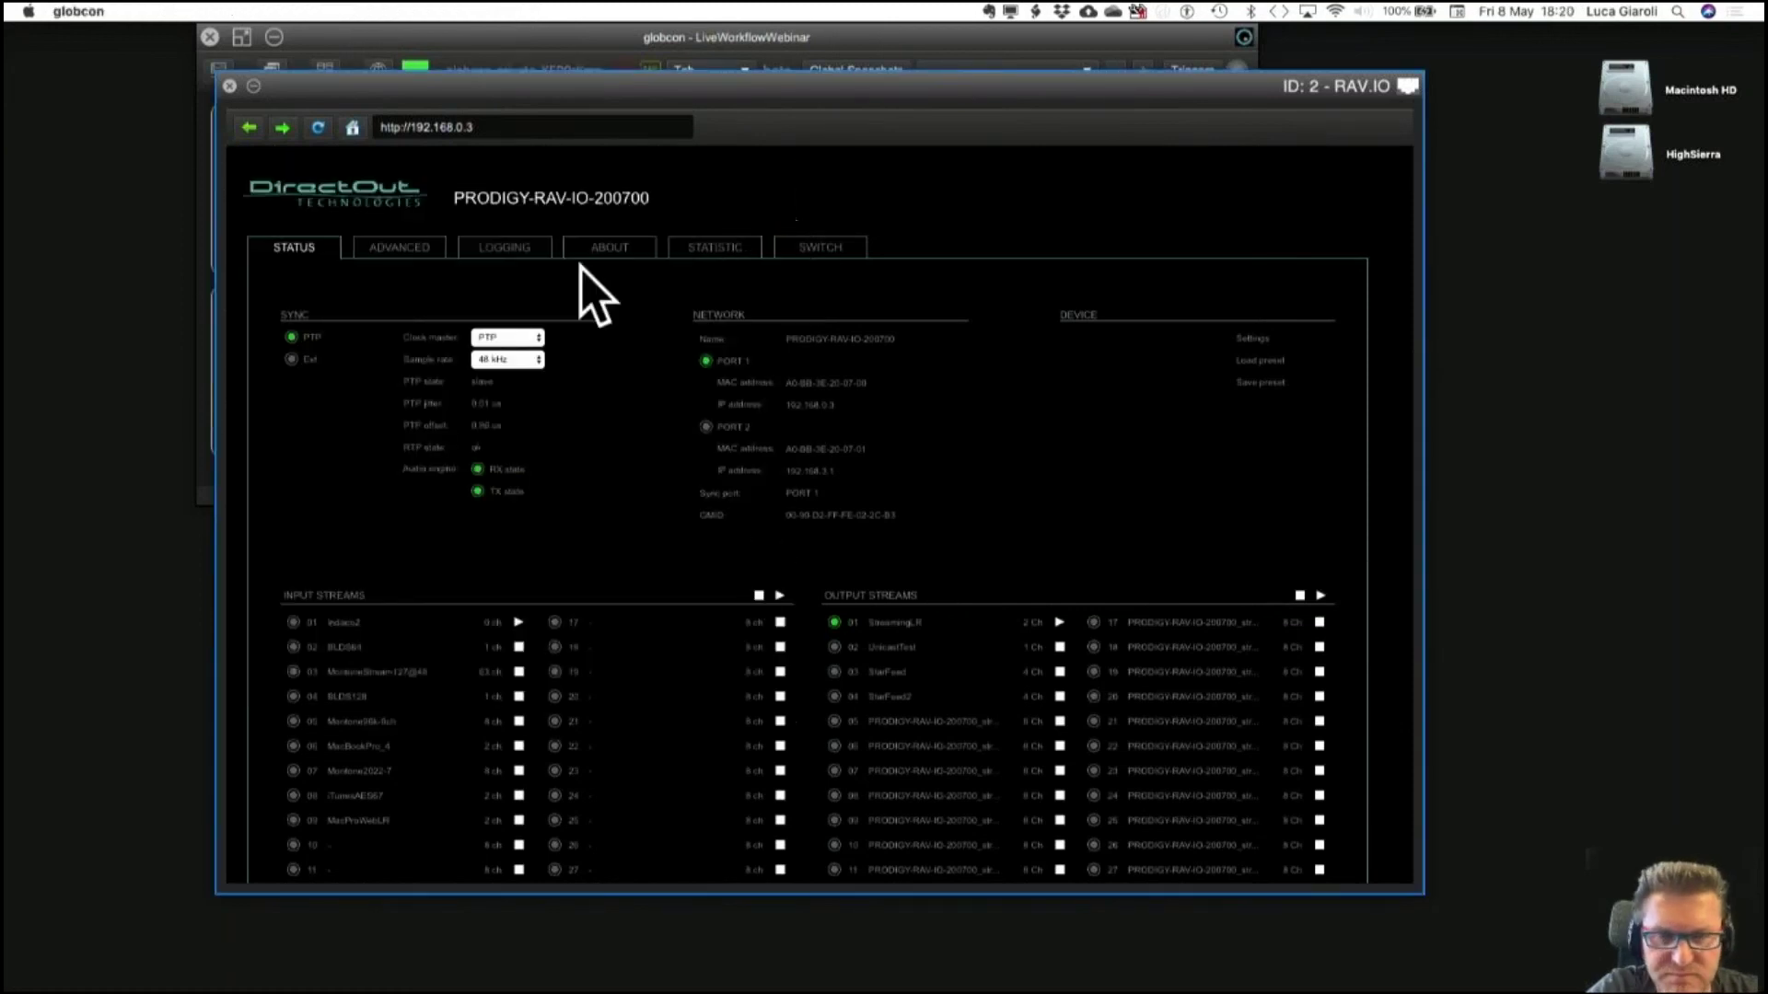
pyautogui.moveTo(695, 99); pyautogui.dragTo(894, 170)
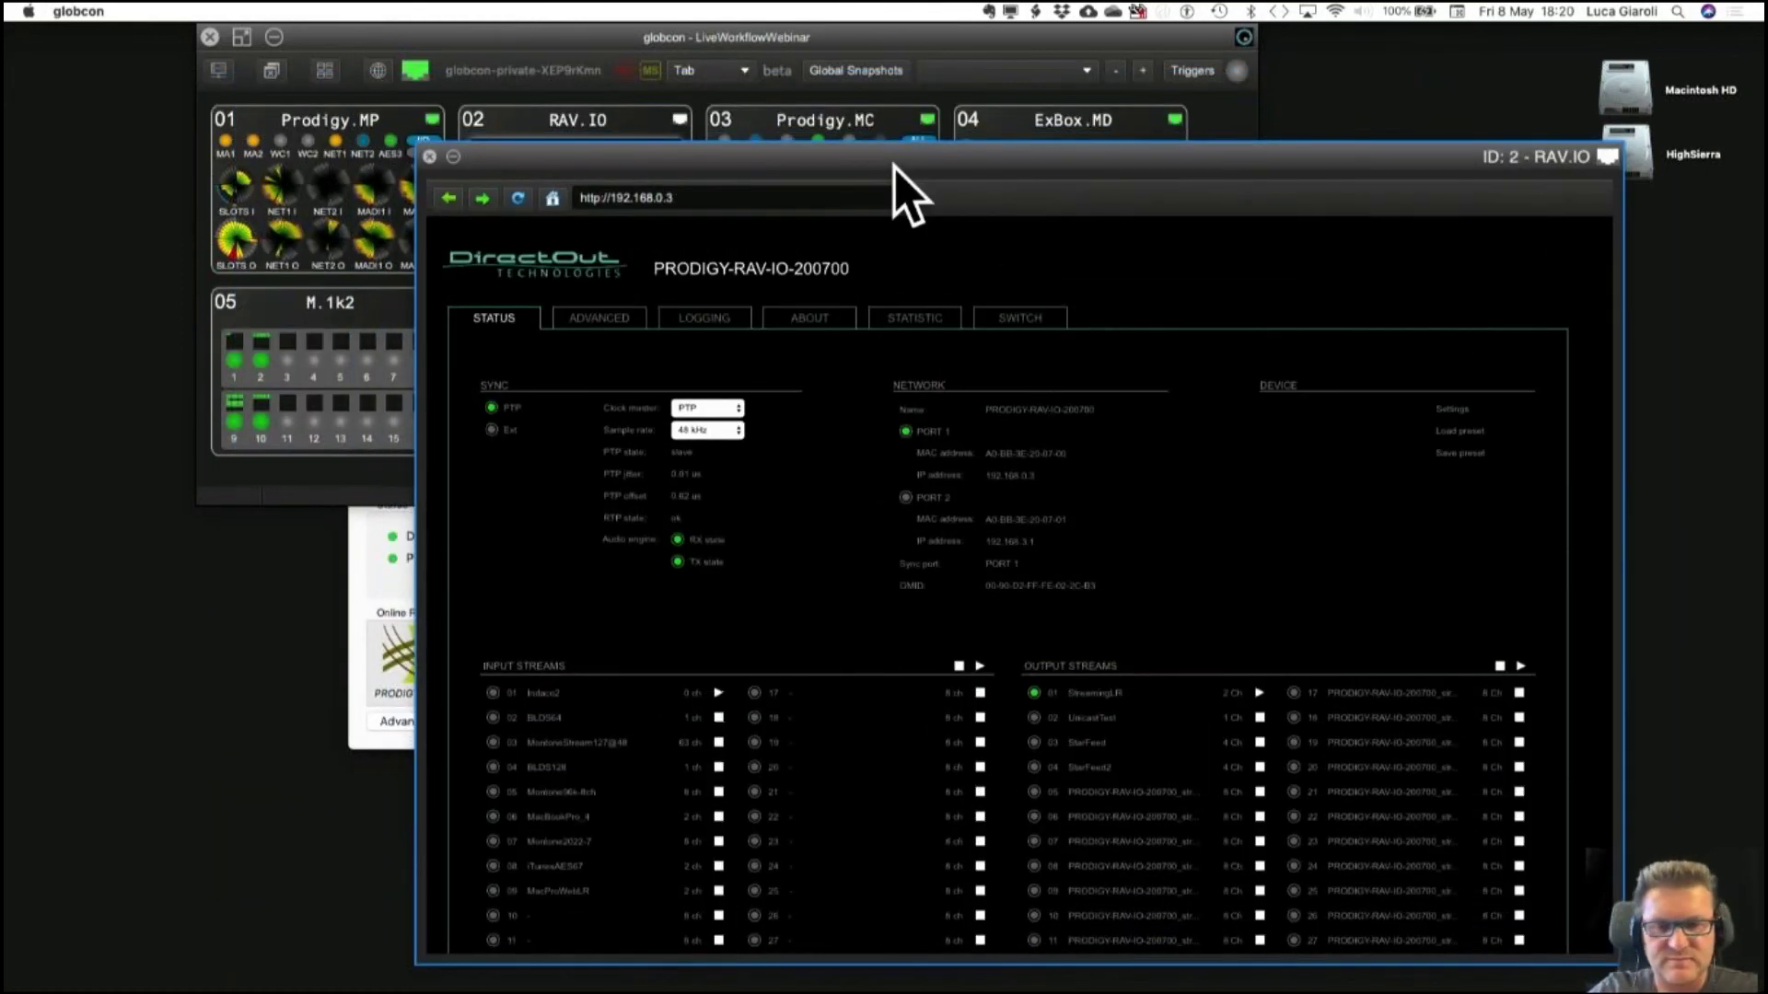
# Set the Merging driver's interface to Thunderbolt 1, and close System Preferences and the RAV.IO window.
pyautogui.click(380, 594)
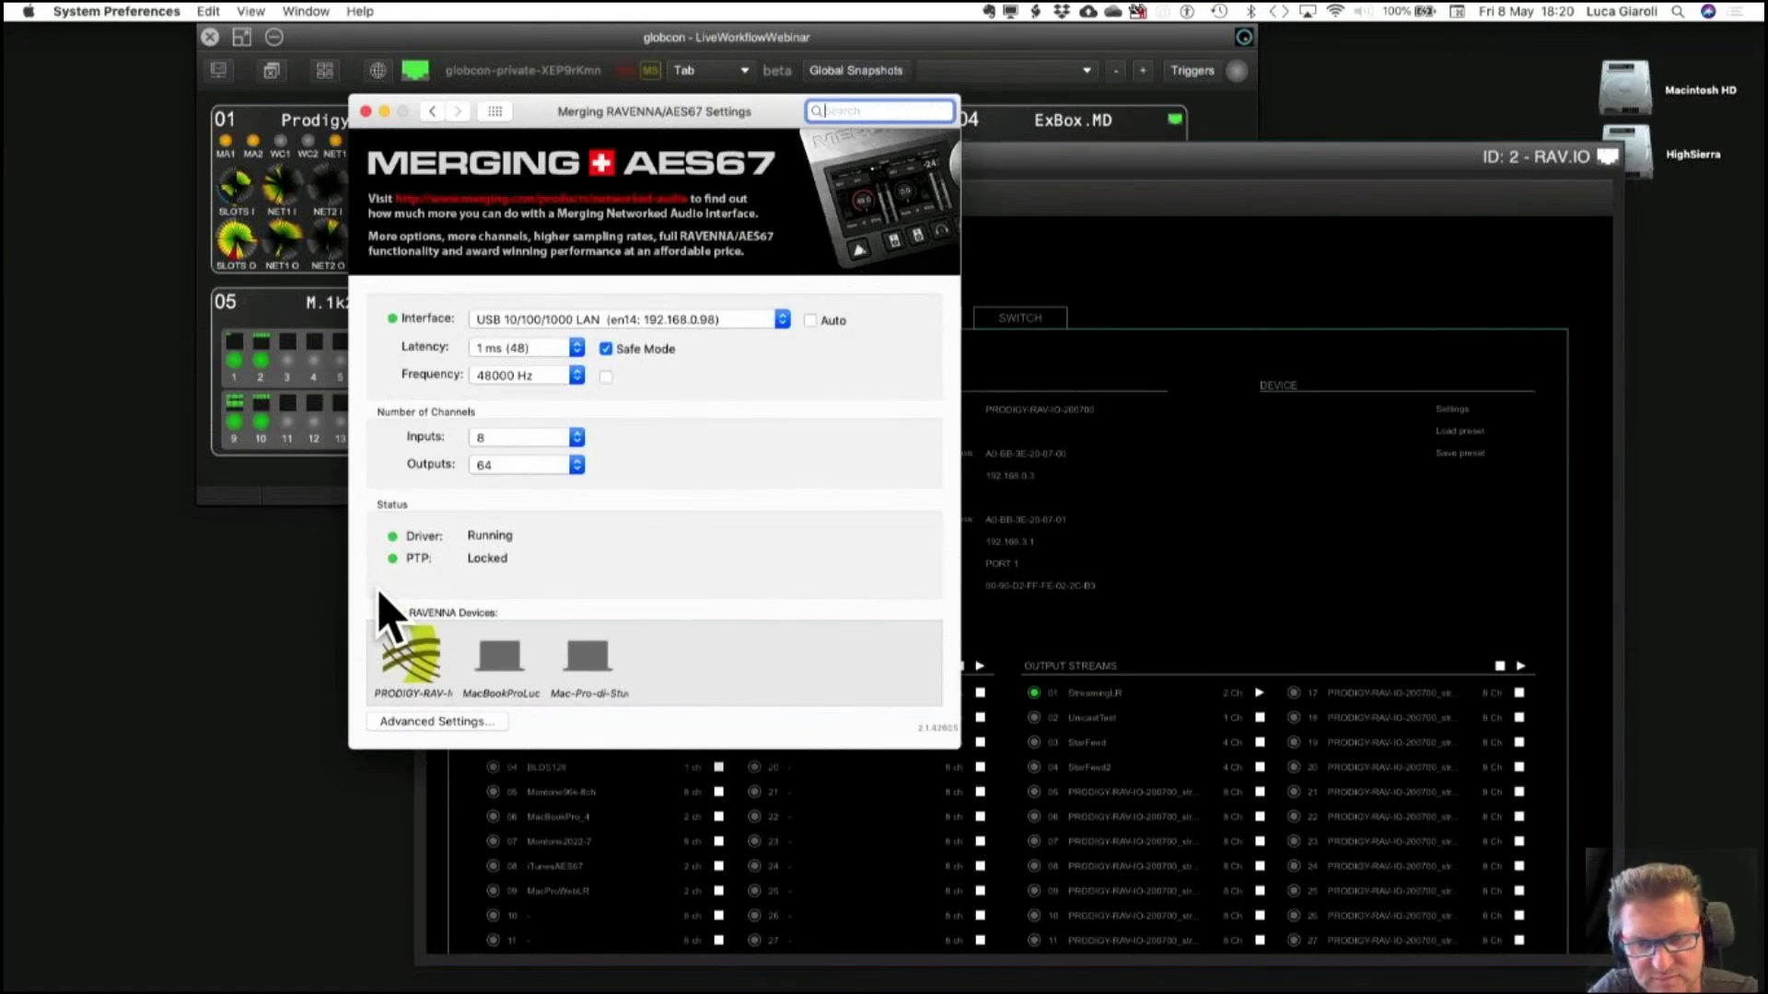
pyautogui.click(601, 320)
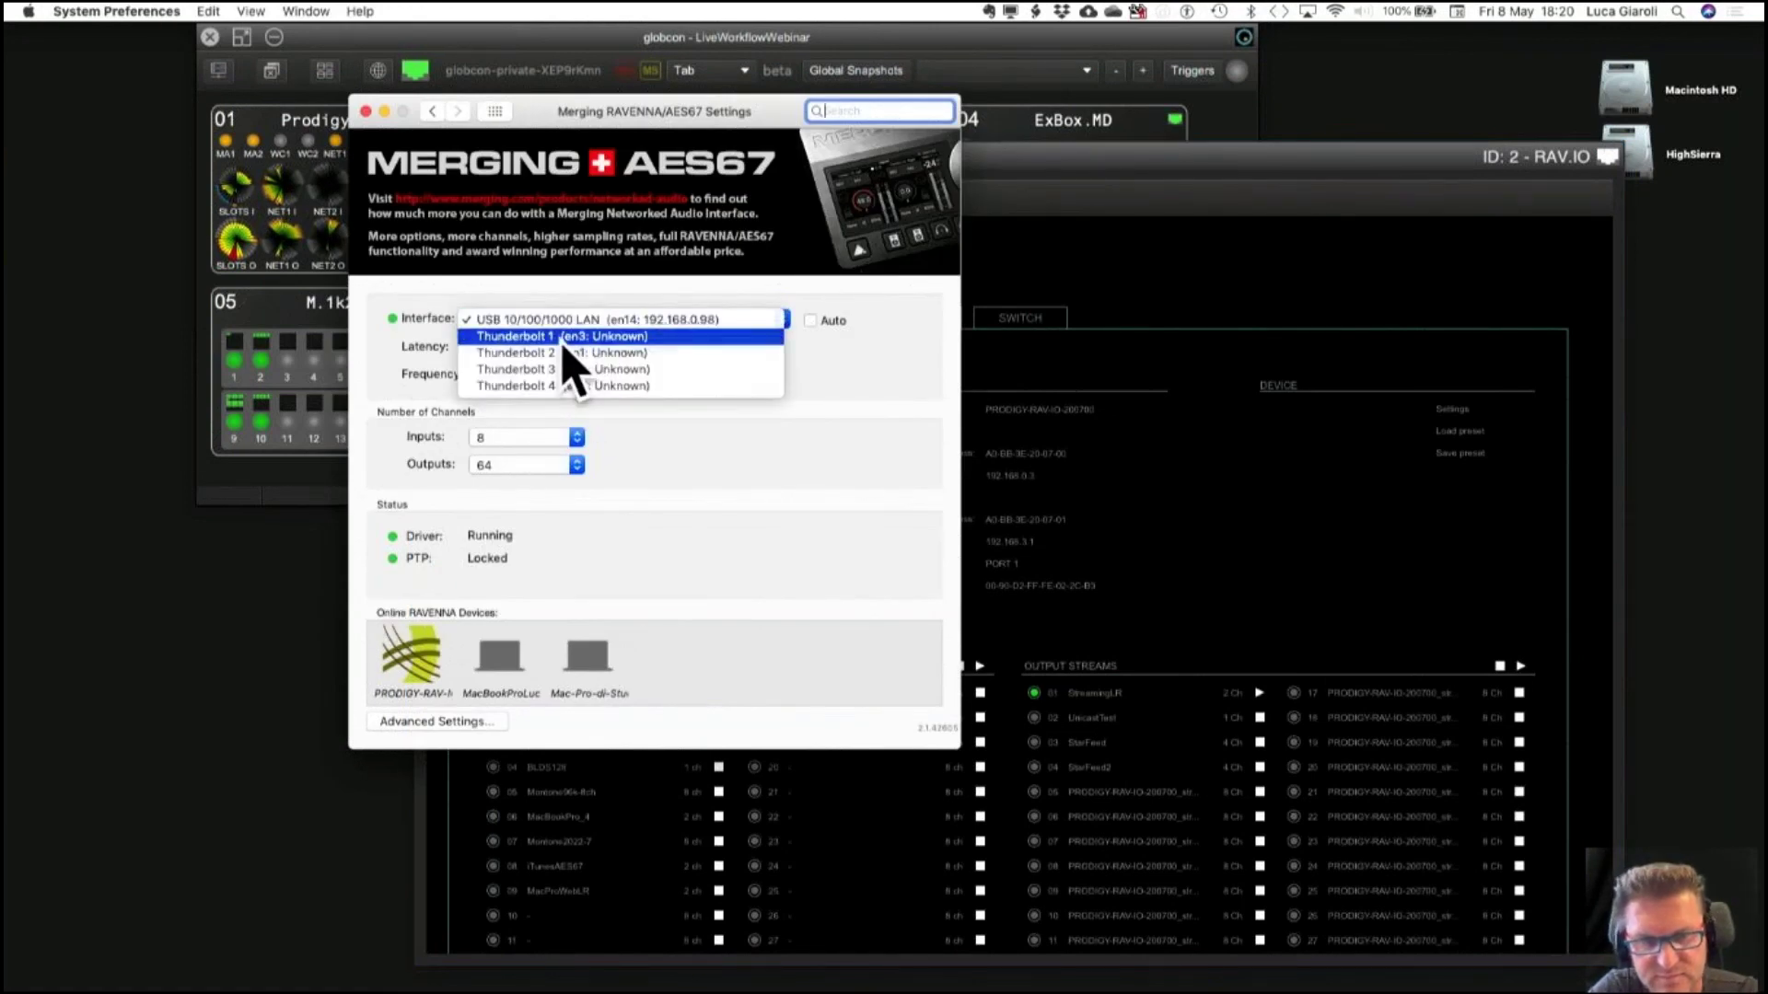
pyautogui.click(572, 338)
pyautogui.click(365, 112)
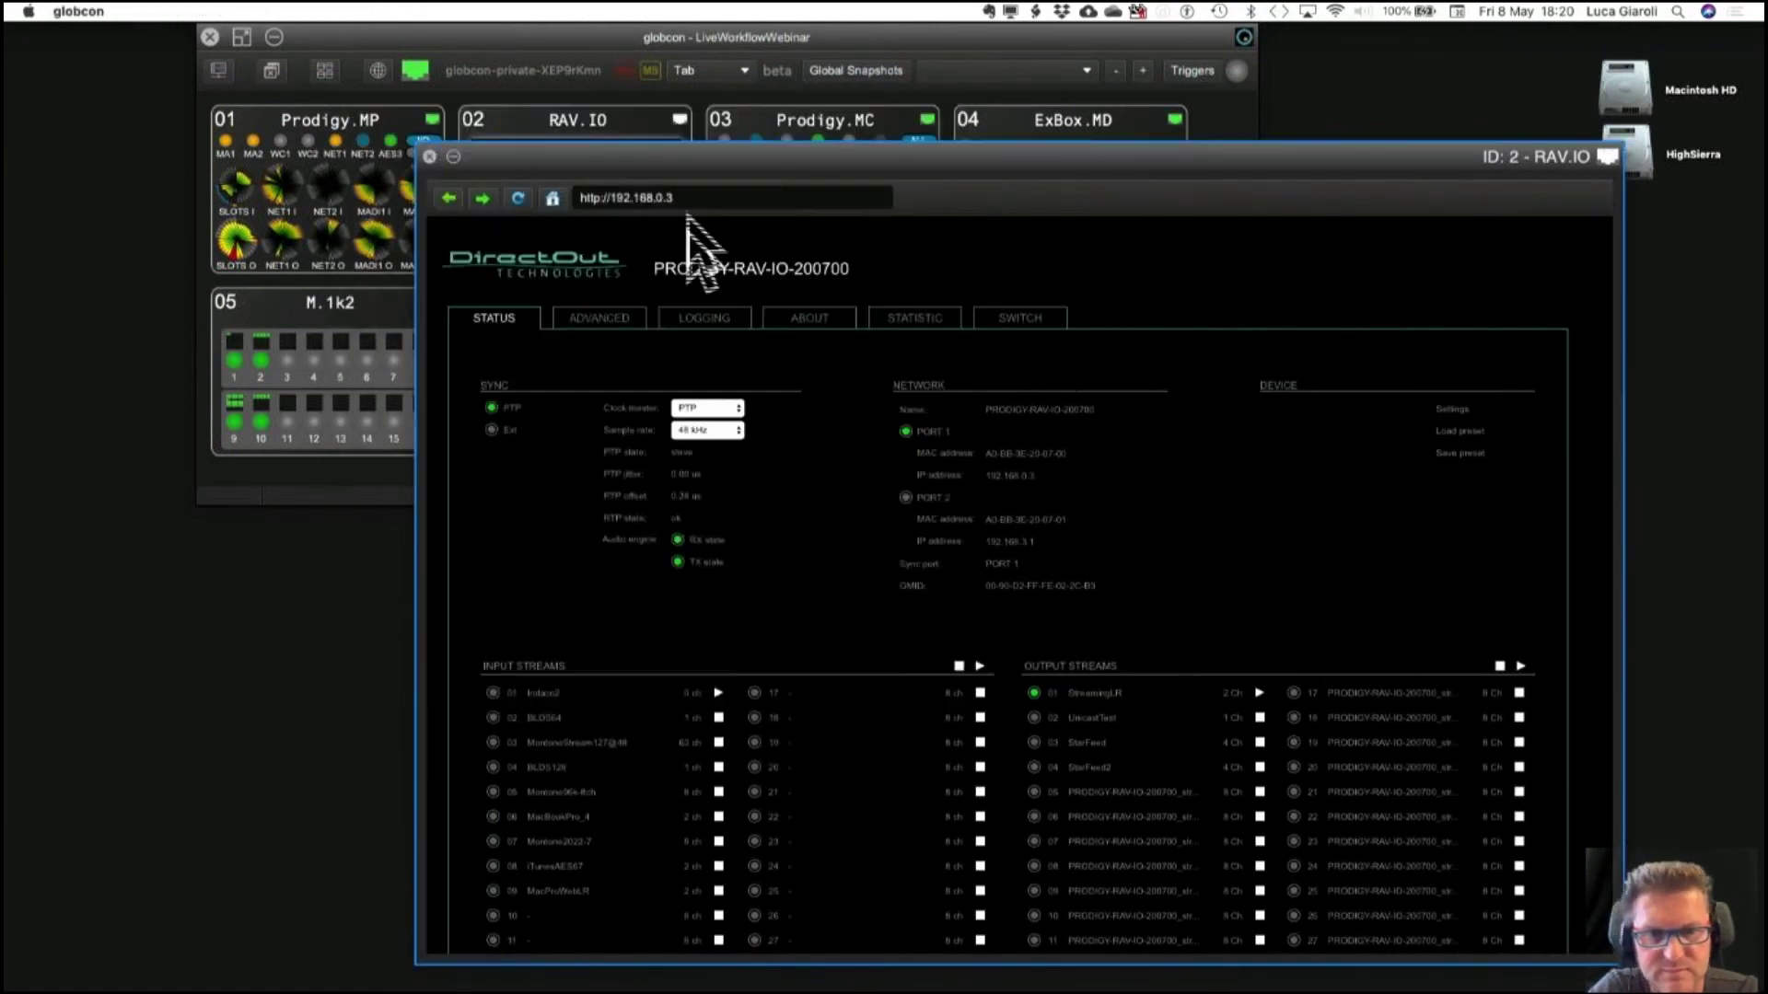
pyautogui.click(429, 157)
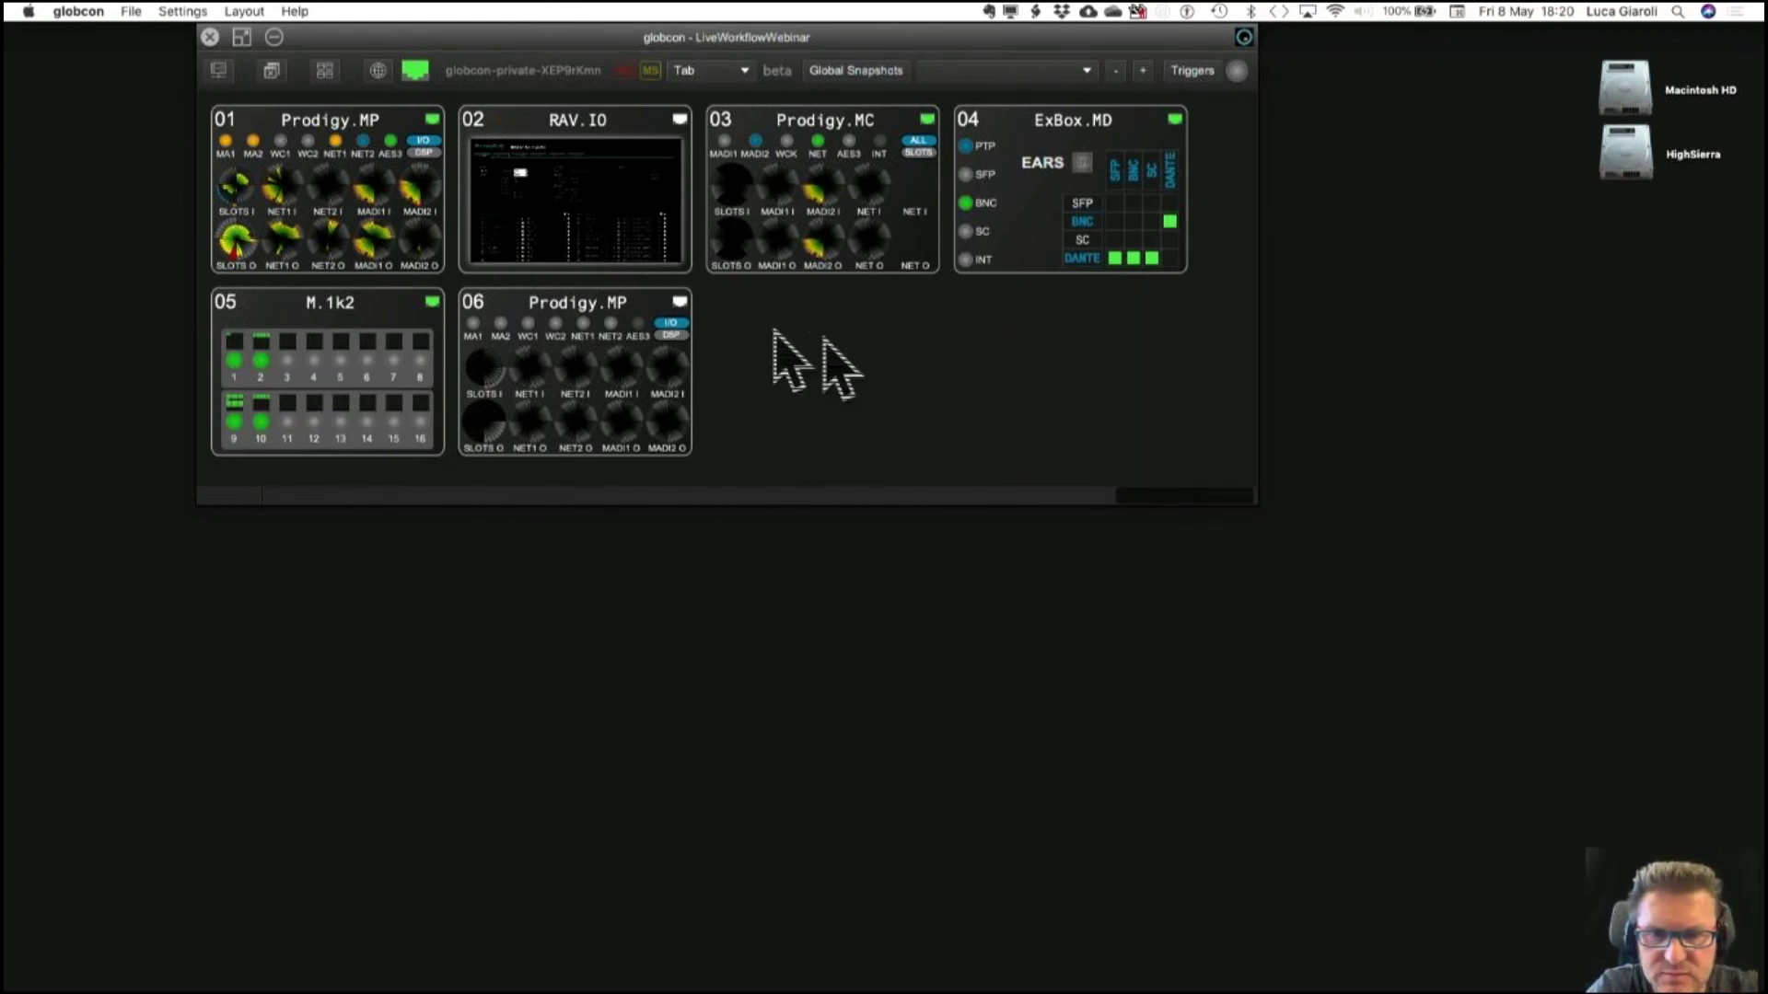
# Recall the PA Management layout, unmute the first two flex channels (Left and Right) and mute S6L Left -f and S6L Right -f.
pyautogui.hotkey('ctrl', 'Tab')
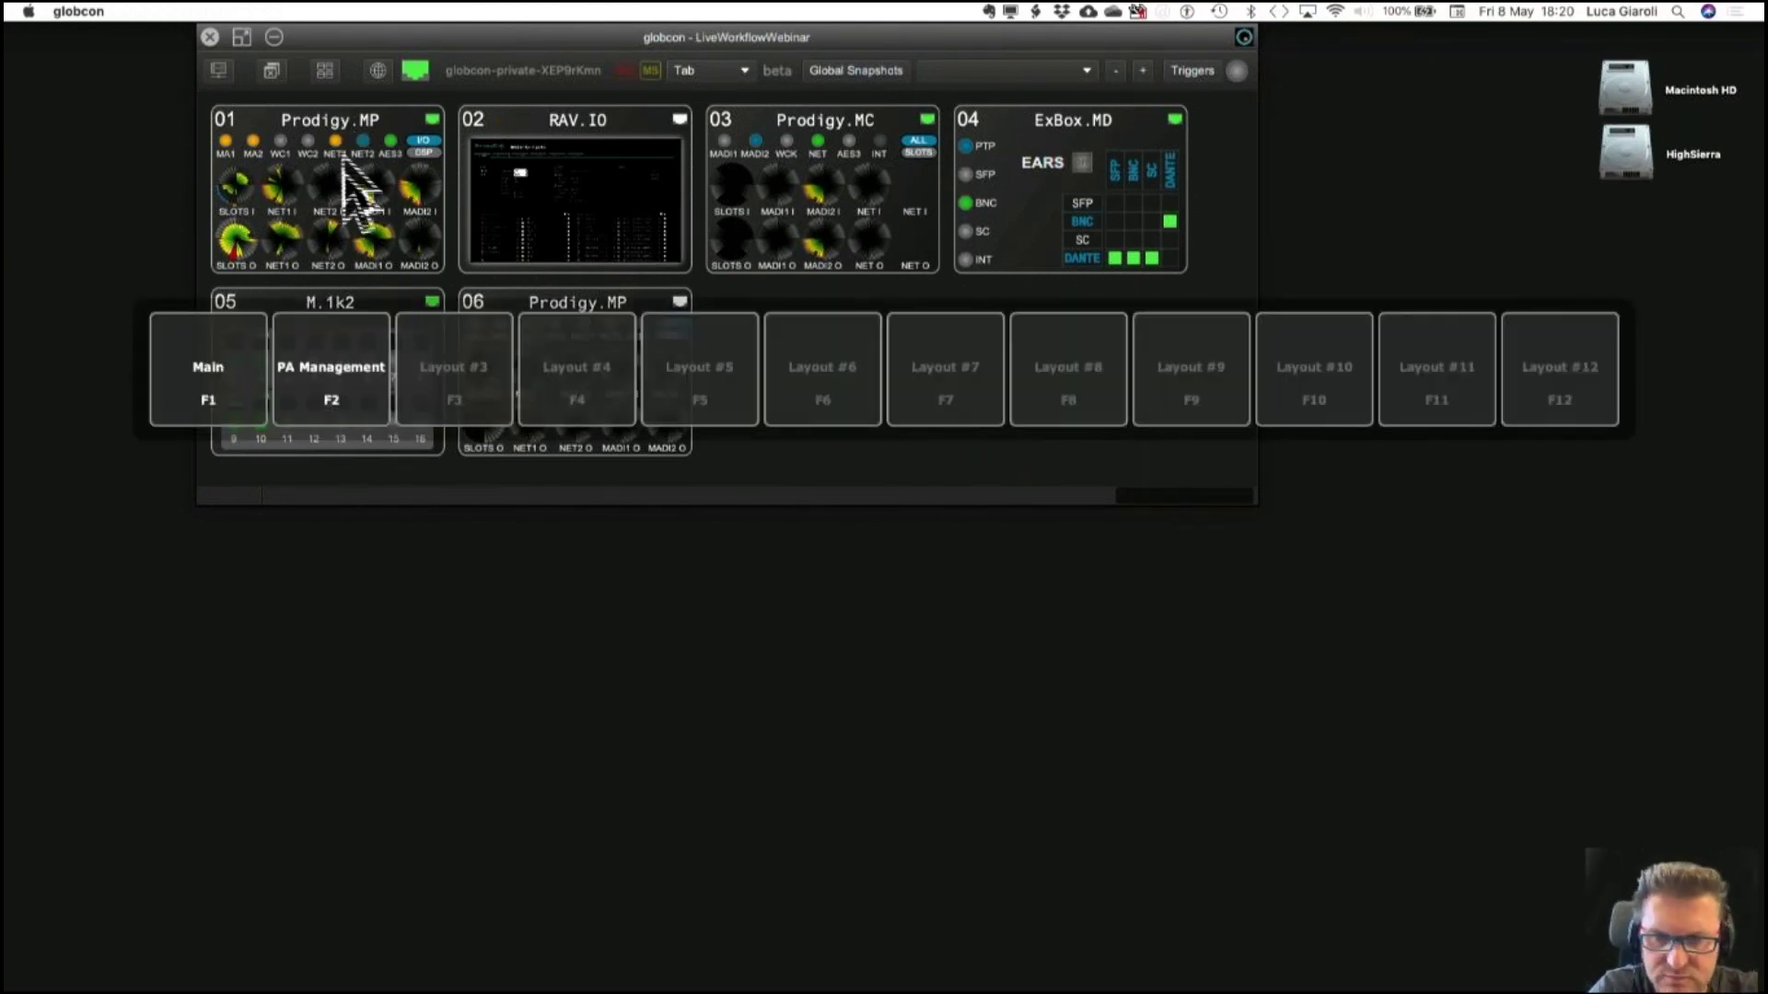
pyautogui.click(343, 355)
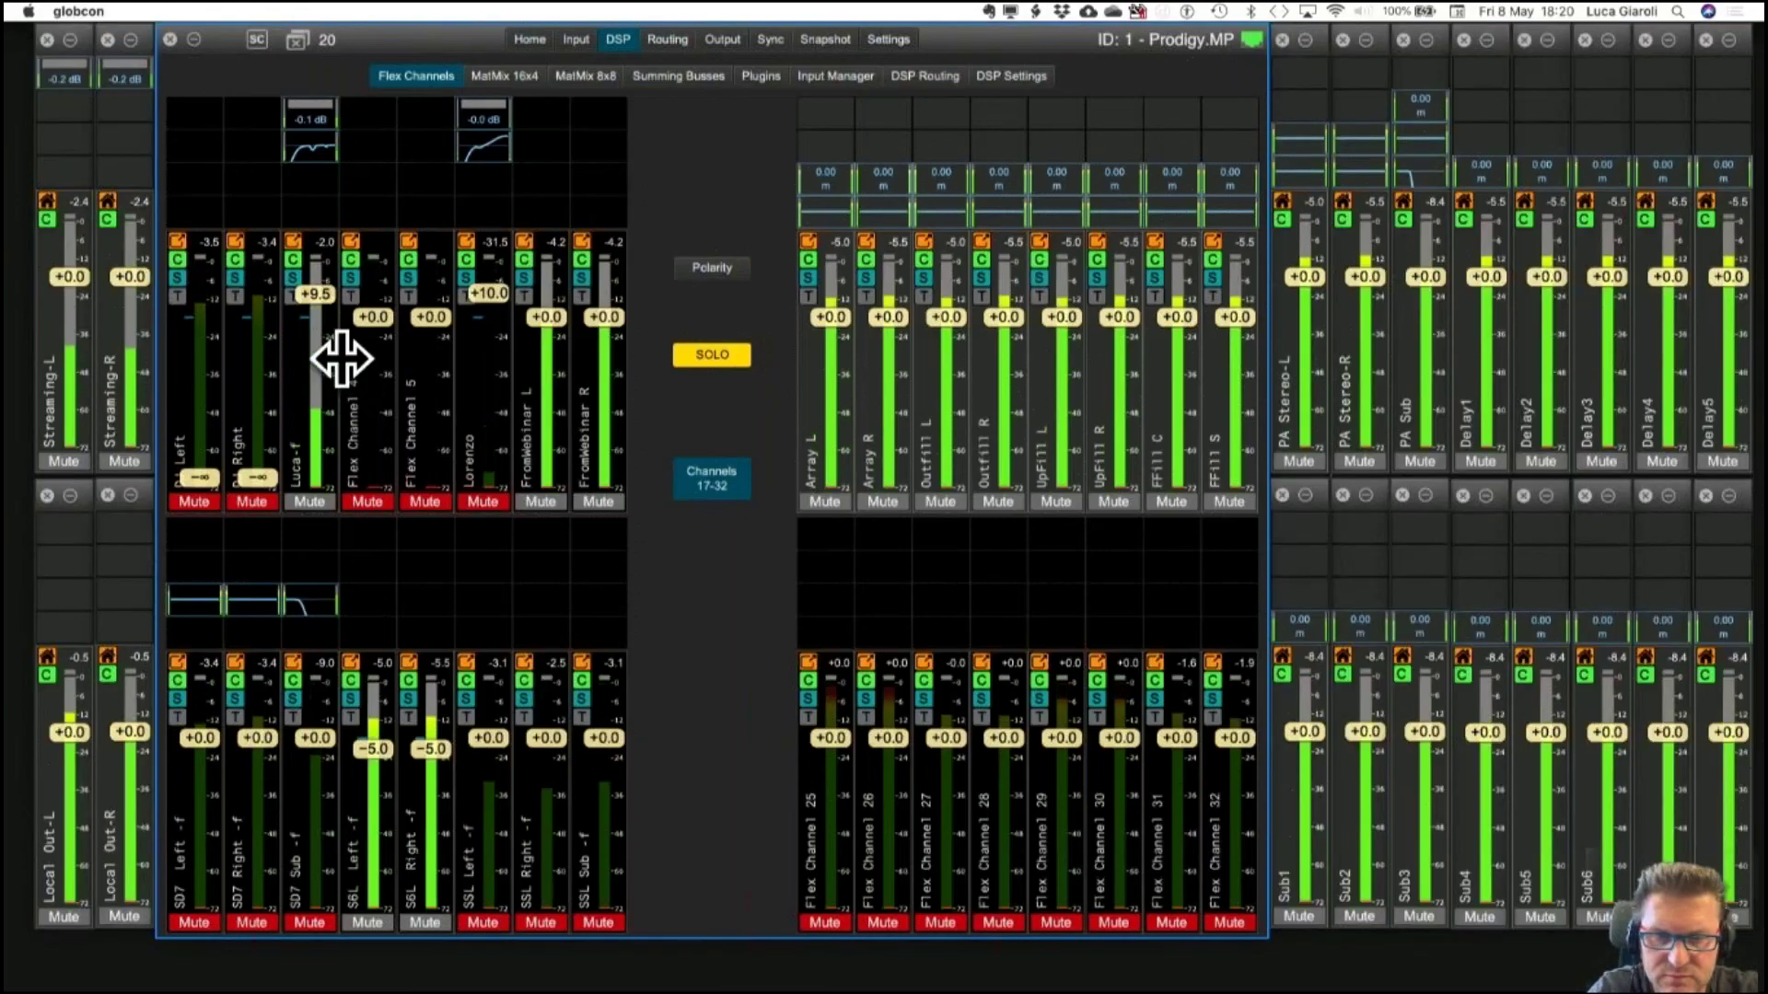
pyautogui.click(196, 503)
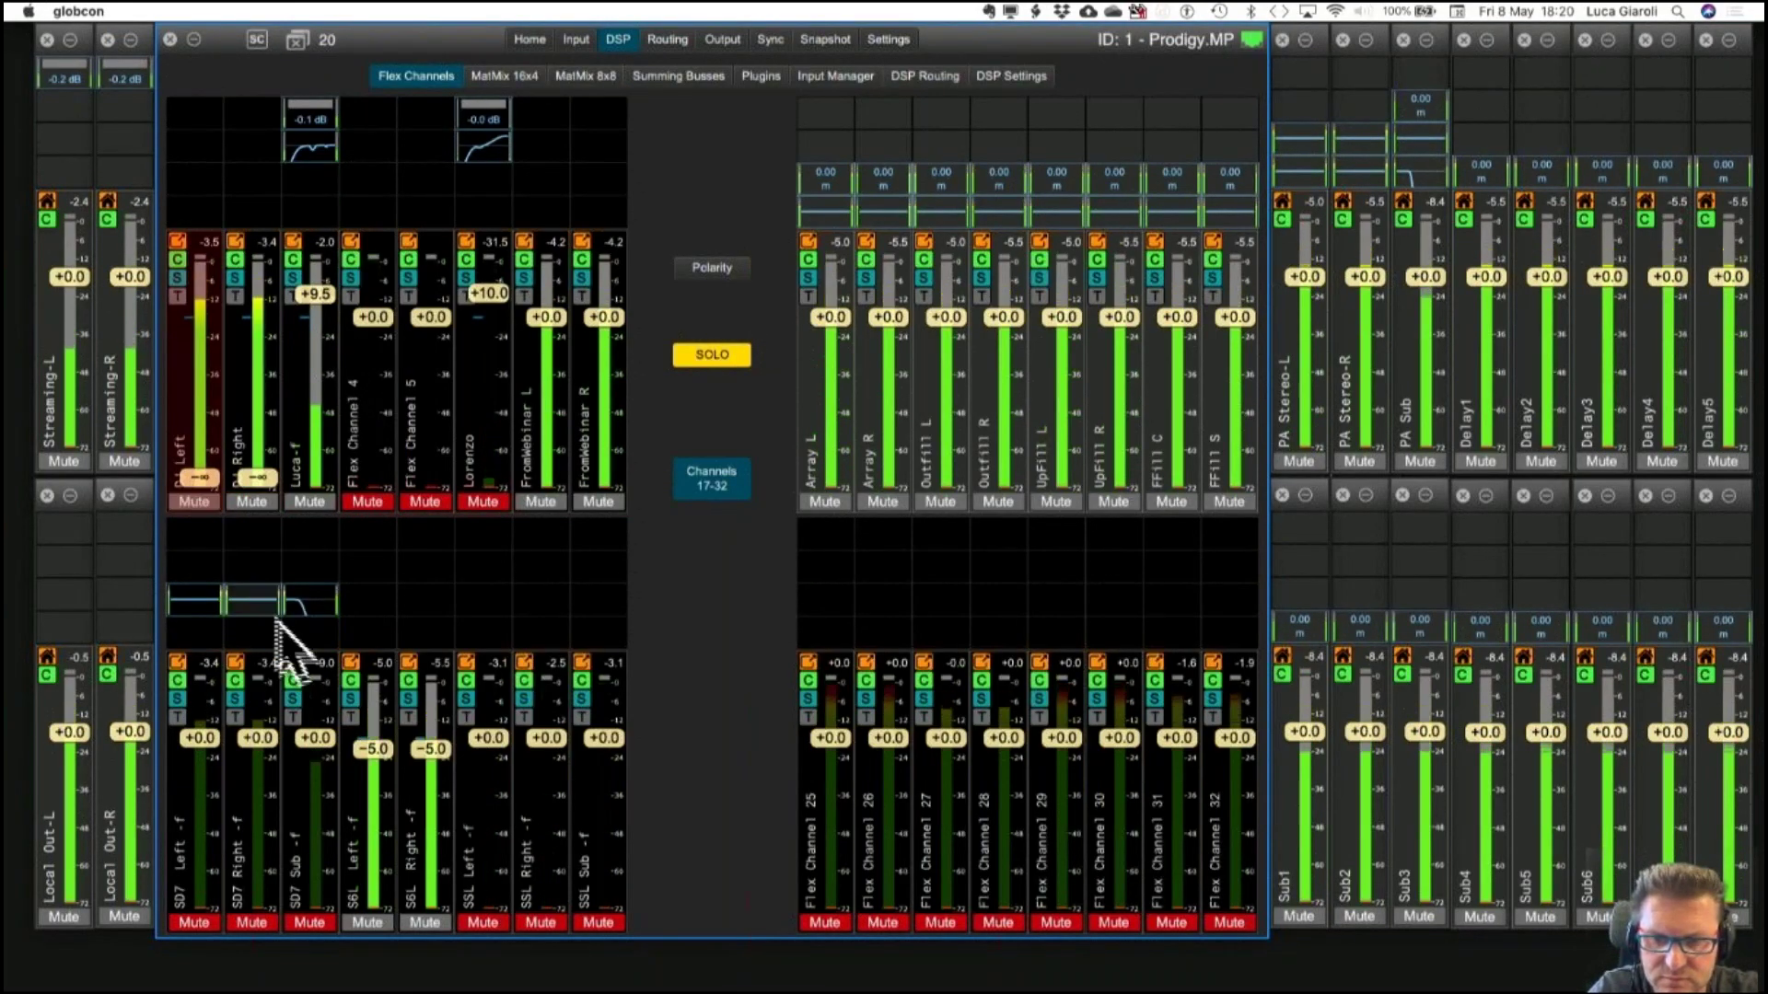
pyautogui.click(383, 923)
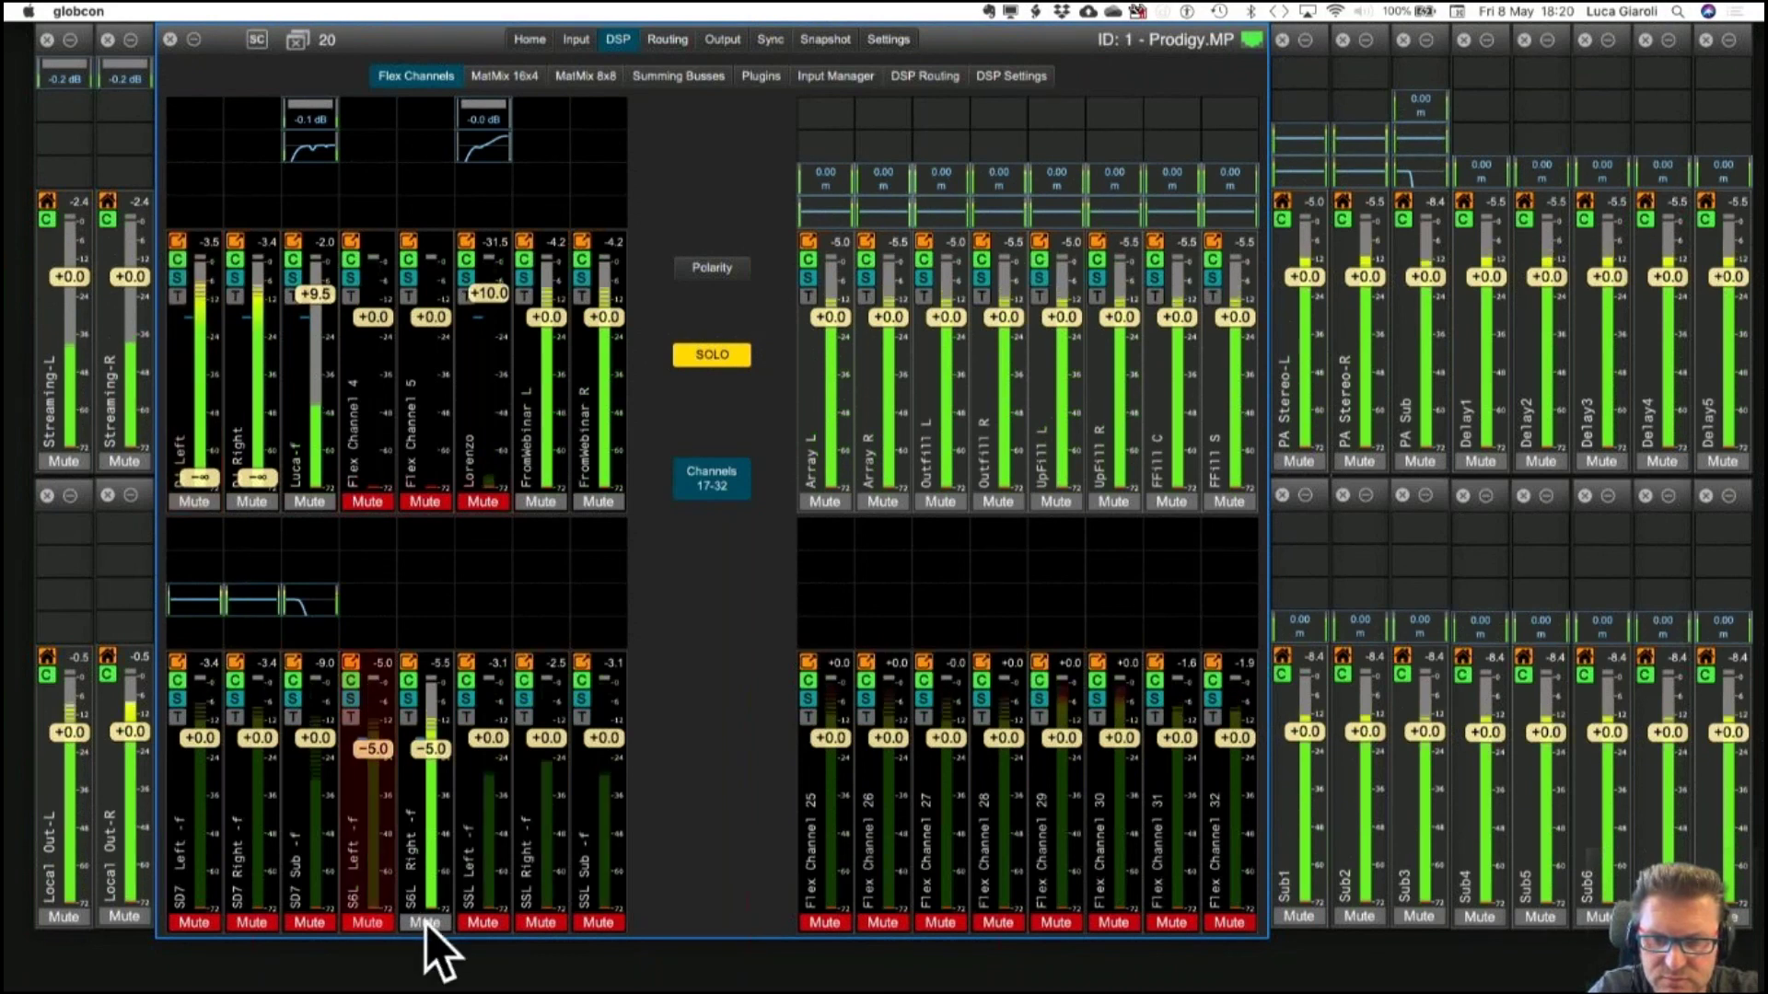
pyautogui.click(424, 923)
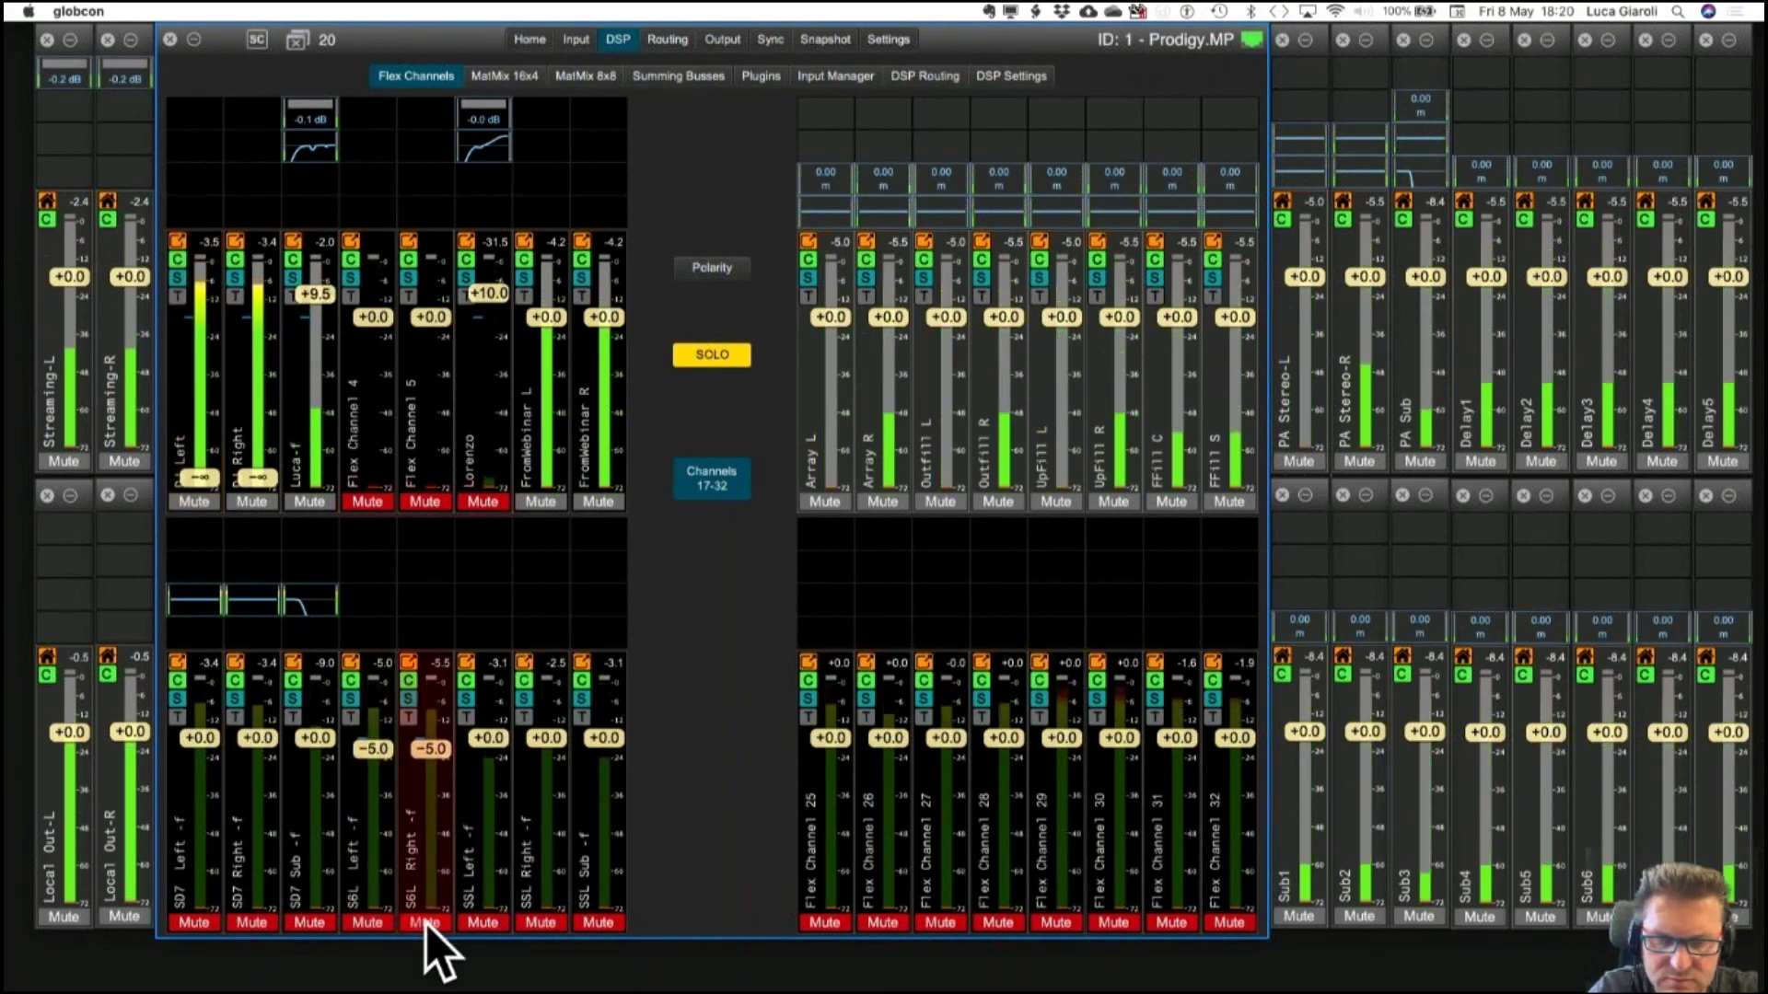